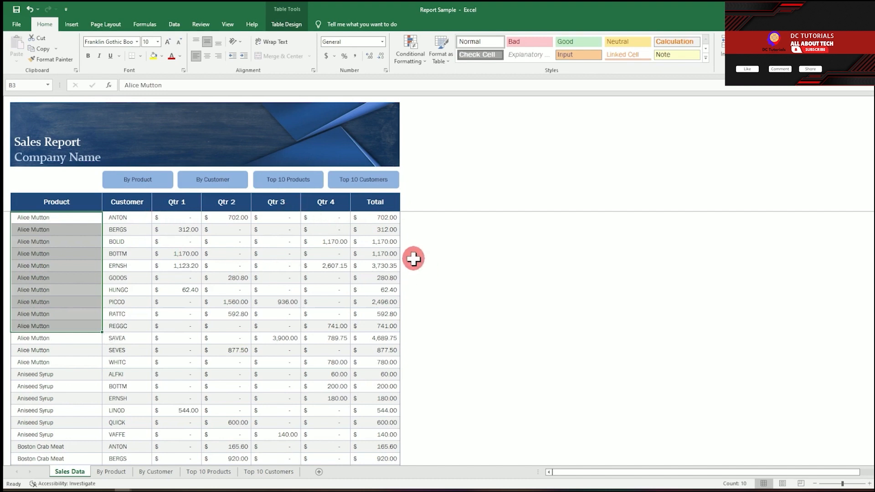
Switch to the Sample Text 1 workbook and select cells A1 and B1 in turn on Sheet4
key("alt+Tab")
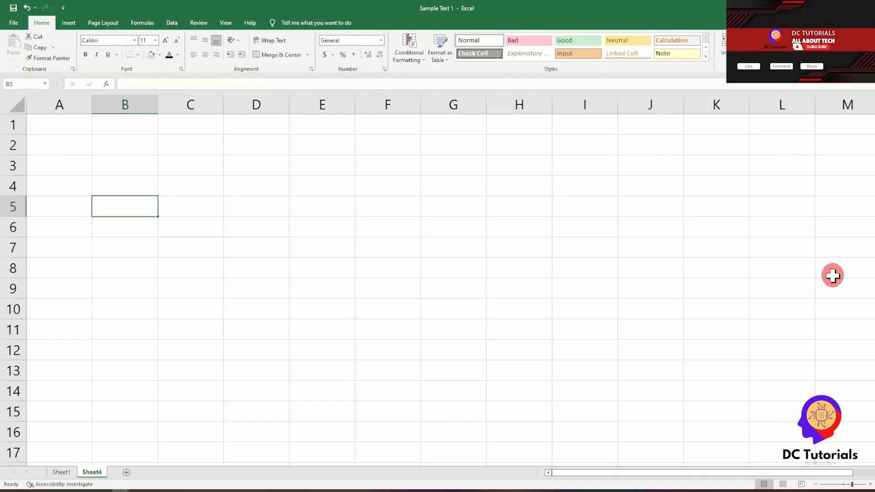
key("ctrl+Home")
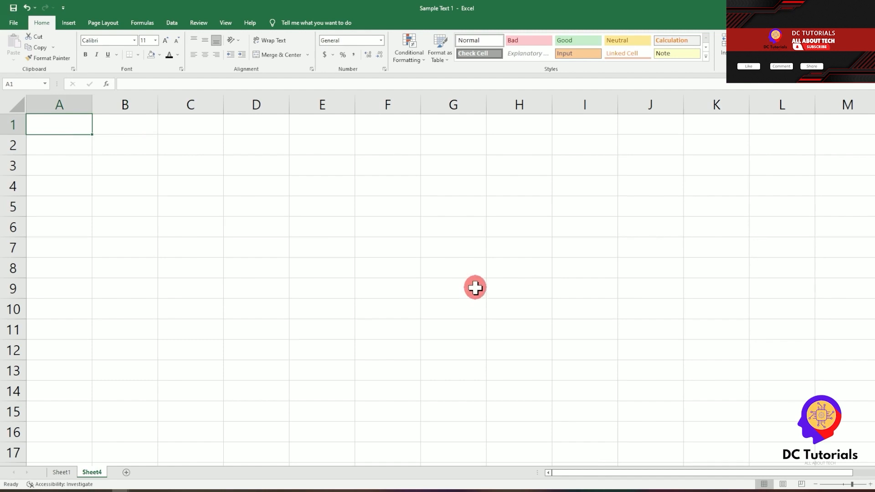
left_click(150, 125)
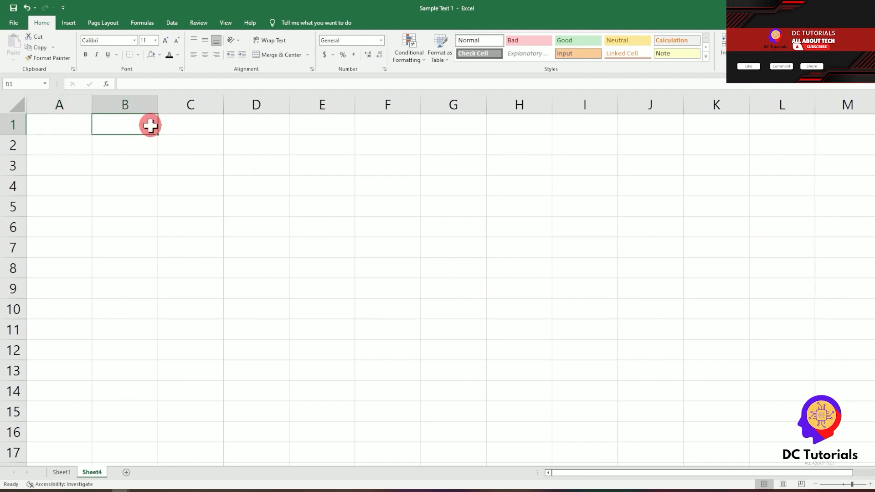
Enter Hello in cell A1 and the numbers 1, 2 and 3 in cells A2 to A4
left_click(66, 124)
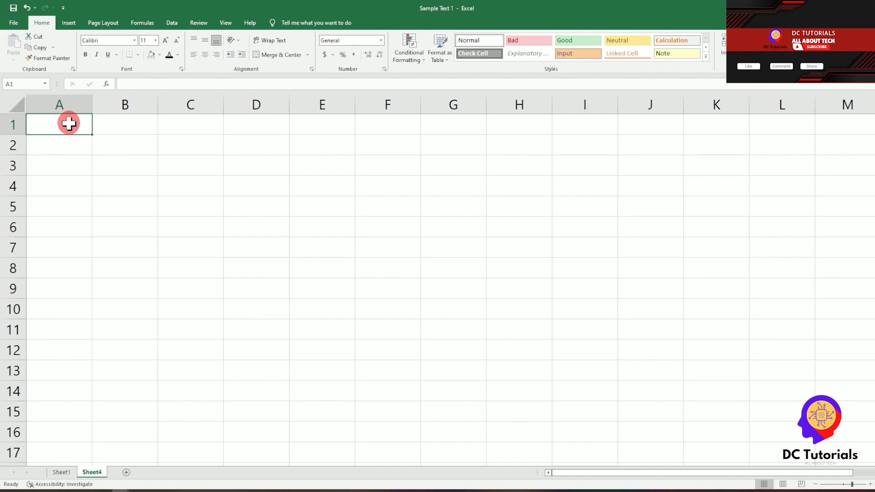
type("h")
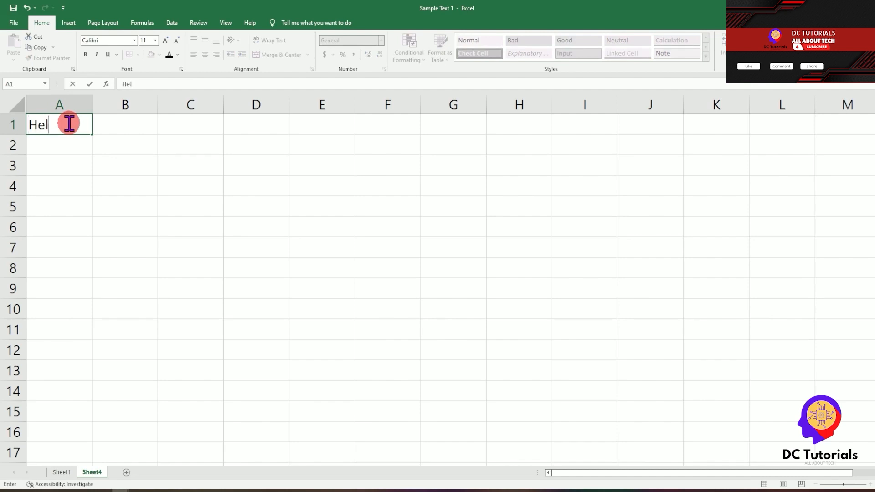
key("Return")
type("1")
key("Return")
type("2")
key("Return")
type("3")
key("Return")
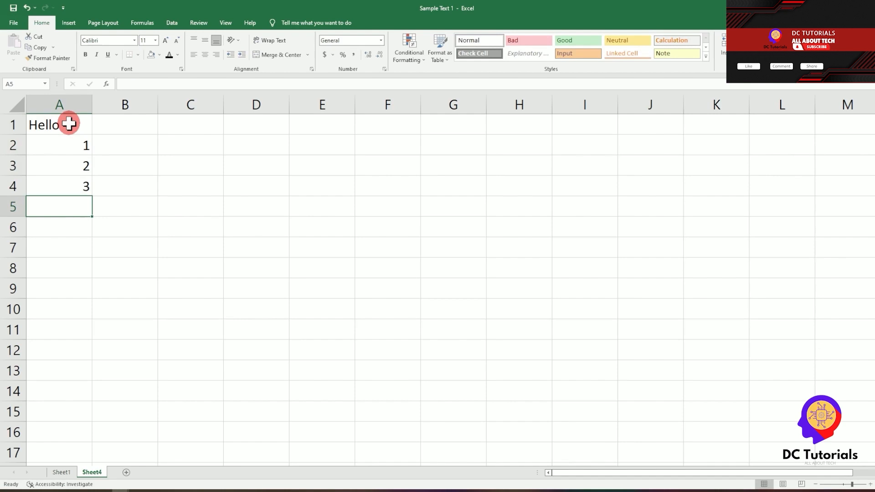
Highlight whole columns one at a time, going through A, B and C, and ending on D
left_click(67, 102)
left_click(121, 103)
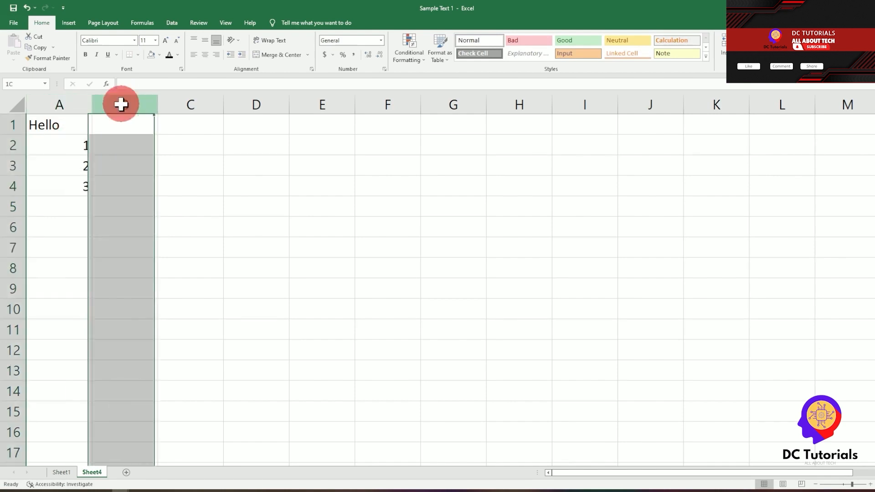
left_click(180, 101)
left_click(72, 104)
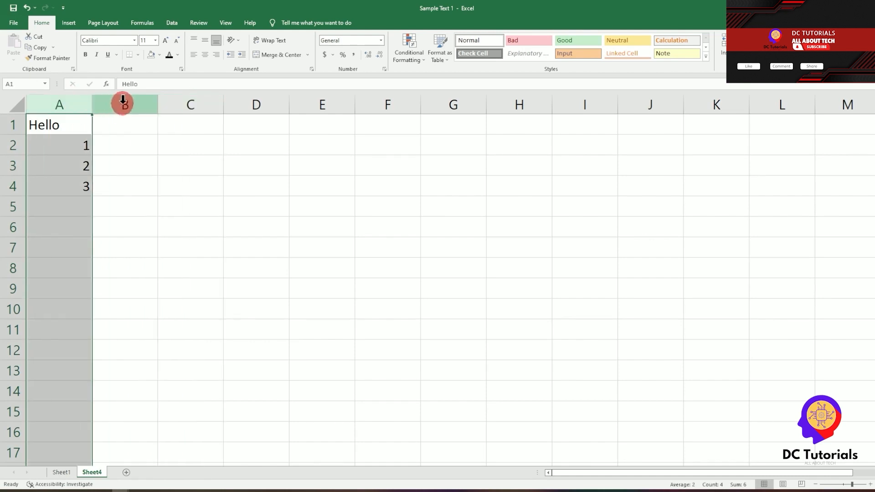
left_click(124, 102)
left_click(191, 102)
left_click(254, 102)
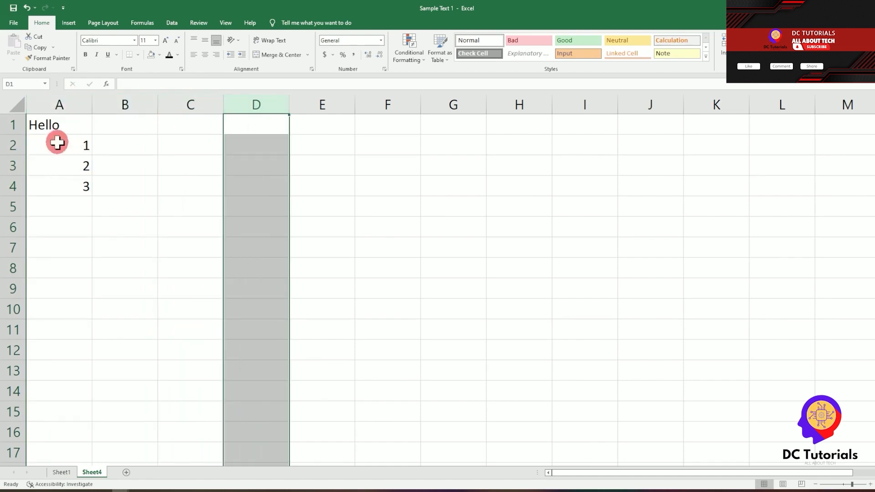
Highlight whole rows 1 through 6 one after another
left_click(11, 123)
left_click(13, 145)
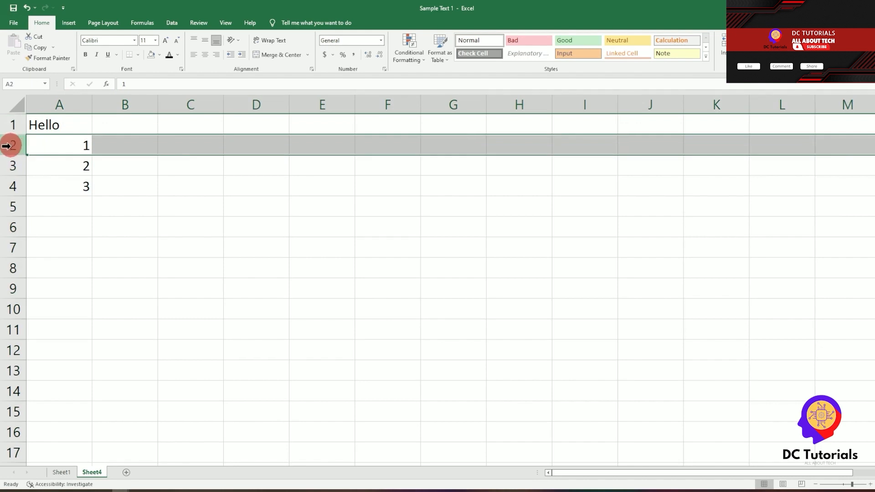
left_click(9, 166)
left_click(10, 184)
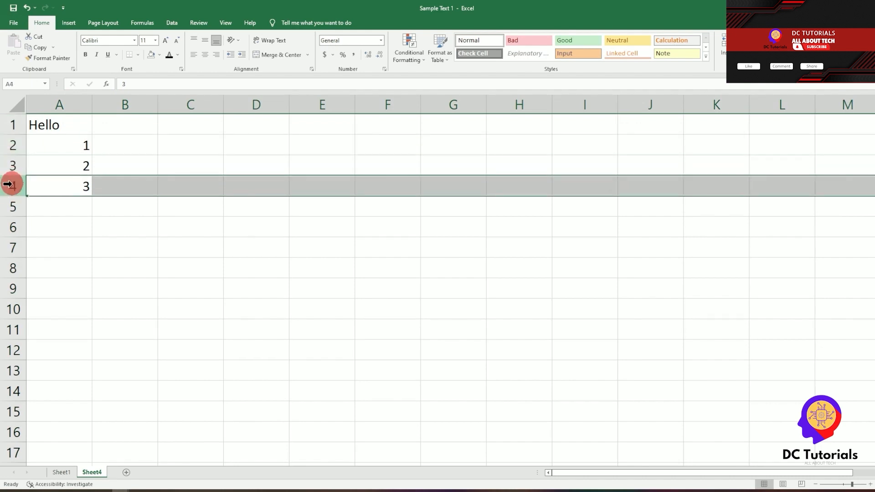
left_click(6, 206)
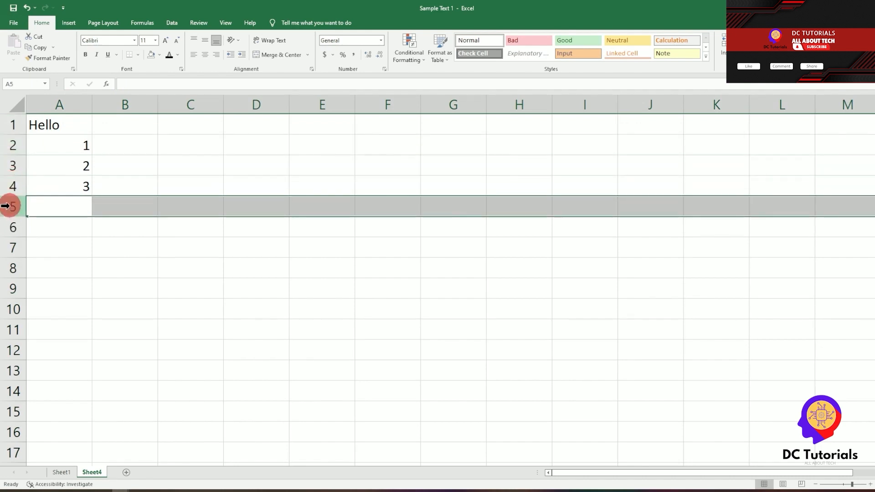
left_click(8, 227)
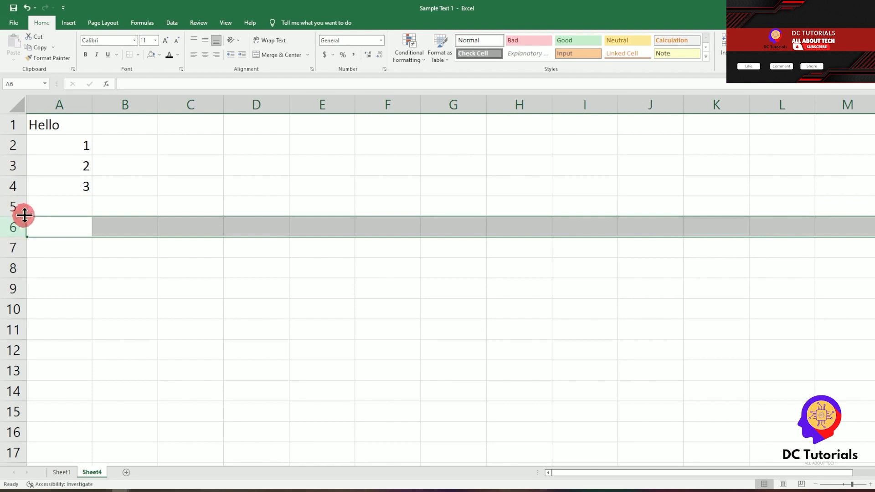
Select cells B1 and A1, and trace A1's address by highlighting column A and row 1
left_click(123, 124)
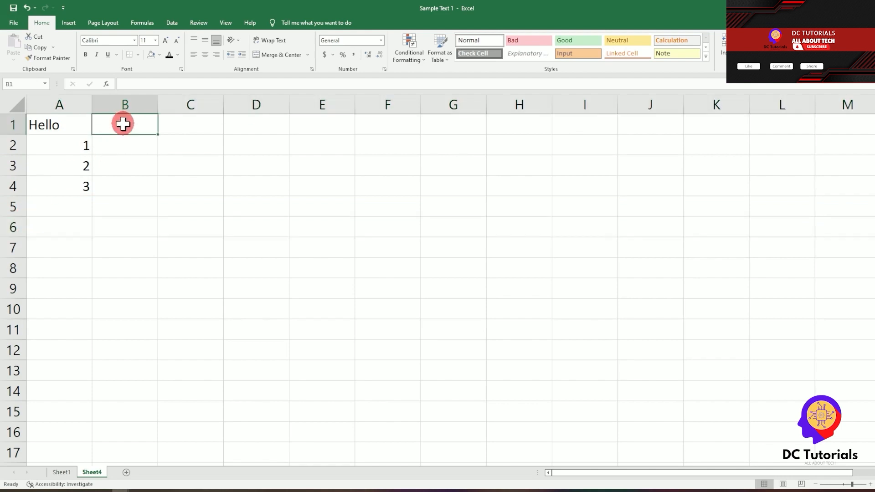
left_click(37, 124)
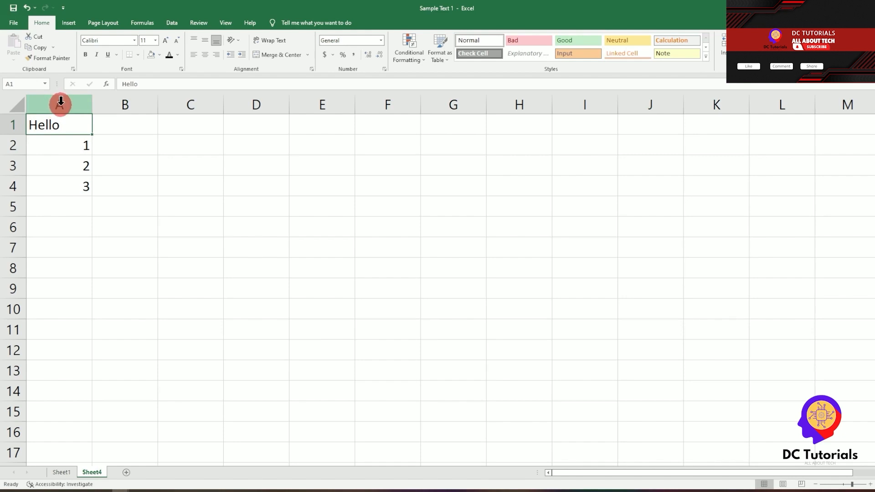
left_click(61, 102)
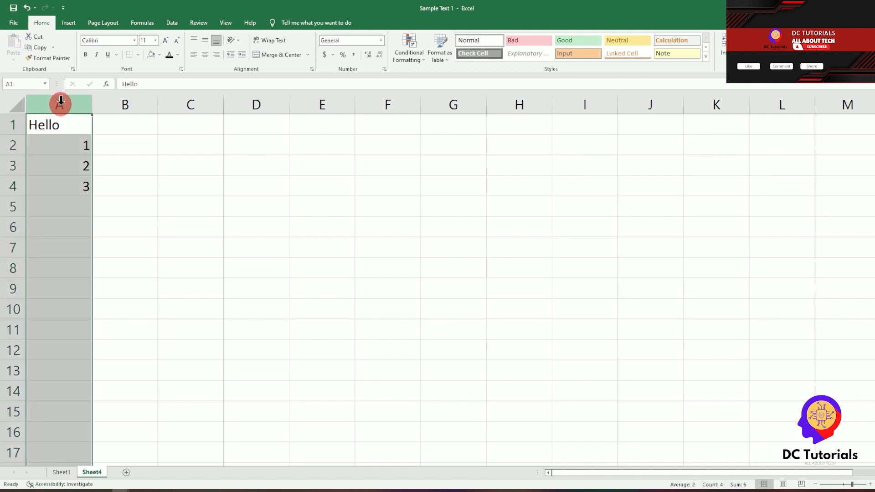
left_click(10, 125)
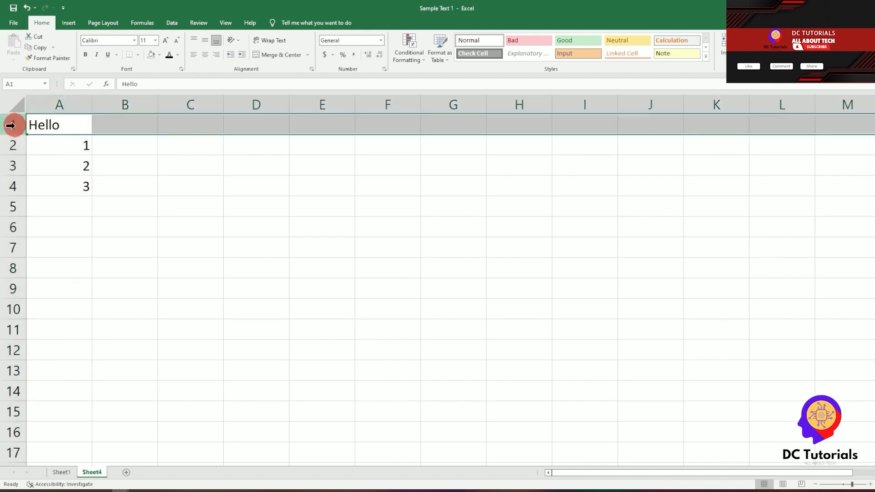
left_click(58, 125)
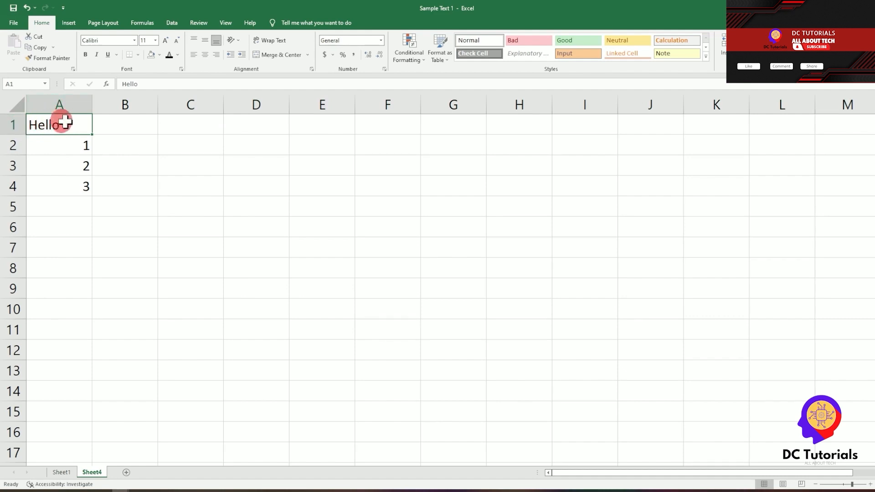
Move the selection through A2 to B2 and trace B2's address by highlighting column B and row 2
key("Down")
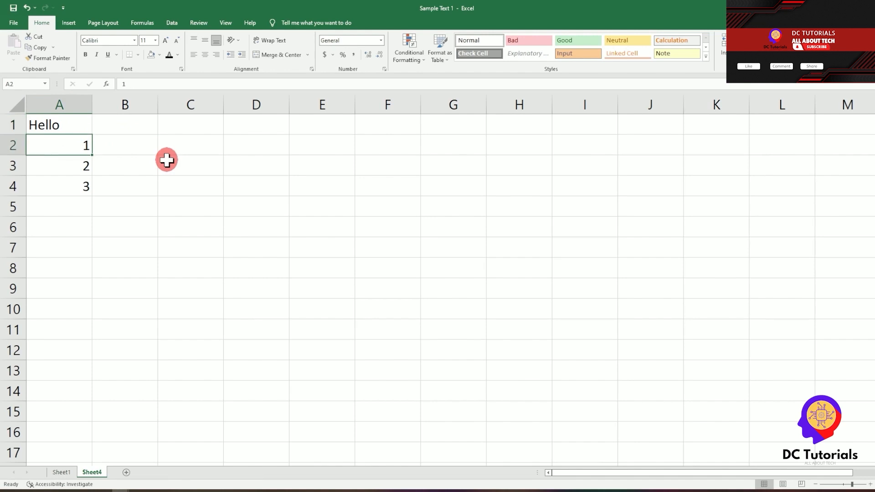
key("Right")
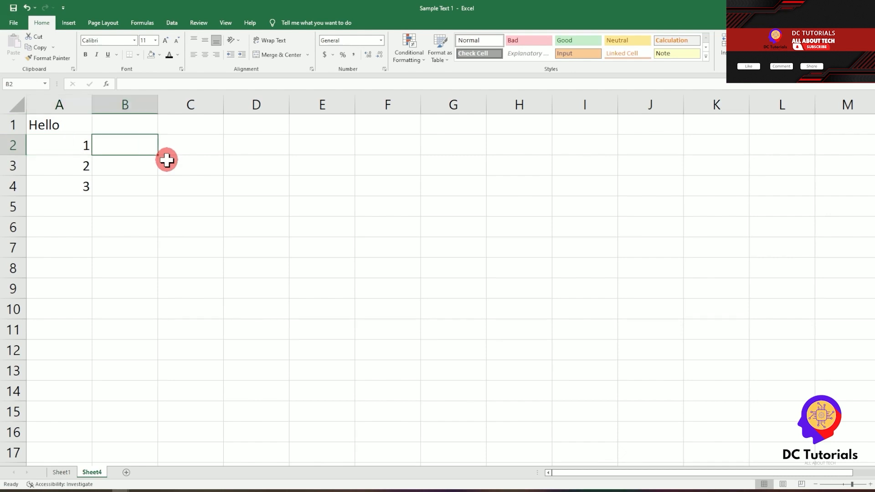
left_click(121, 104)
left_click(6, 145)
left_click(111, 144)
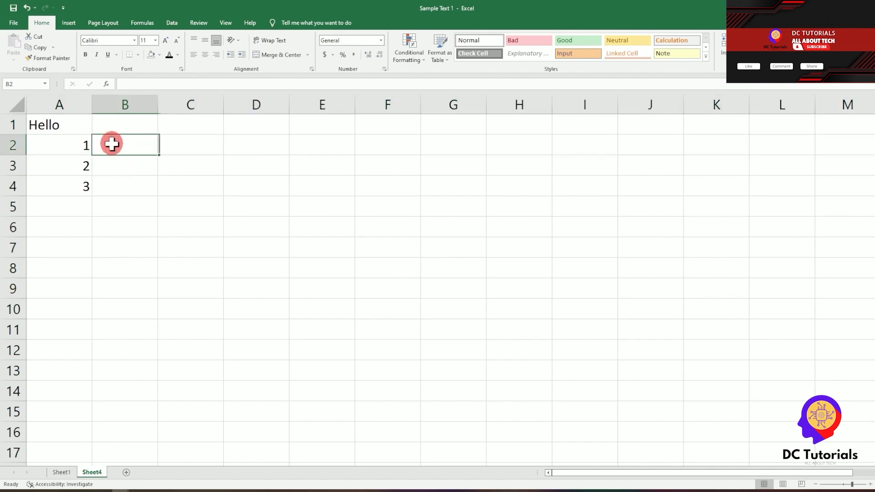
Inspect the displayed cell references for B2 and A2, ending with B2 selected
left_click(23, 84)
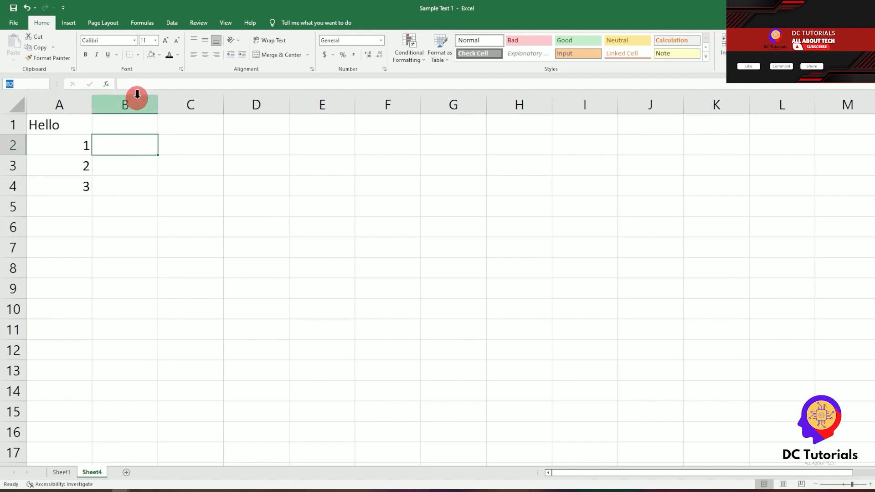
left_click(72, 150)
left_click(122, 143)
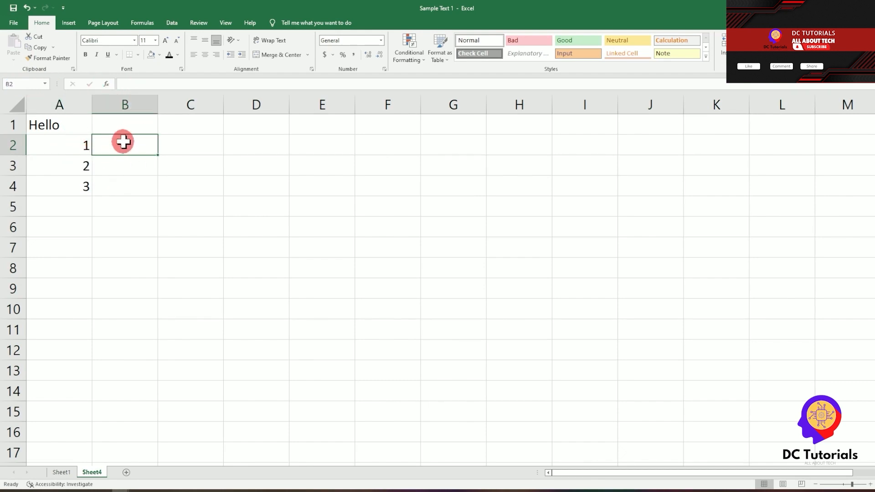
Enter Hi in cell B1 and select that cell again
left_click(129, 123)
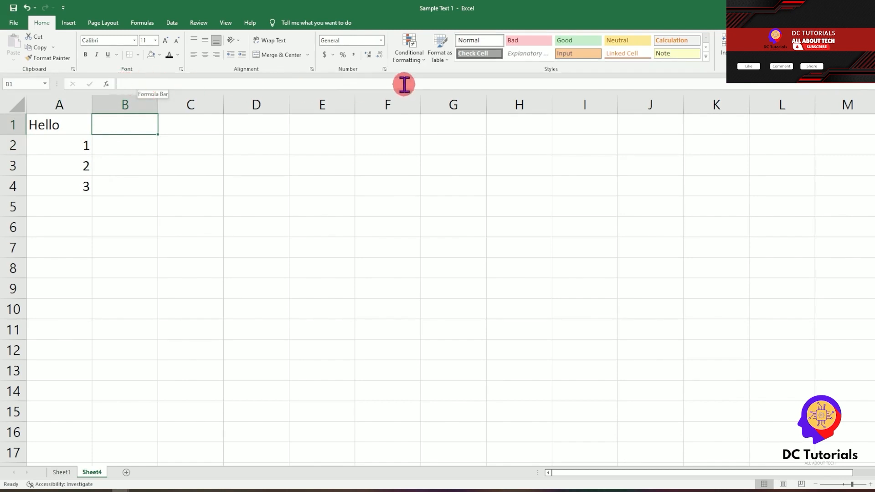
left_click(131, 84)
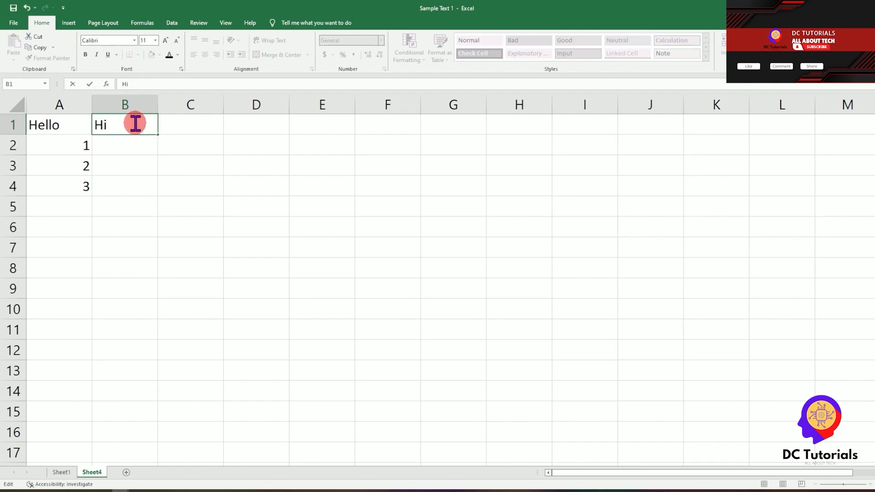
left_click(198, 126)
left_click(125, 130)
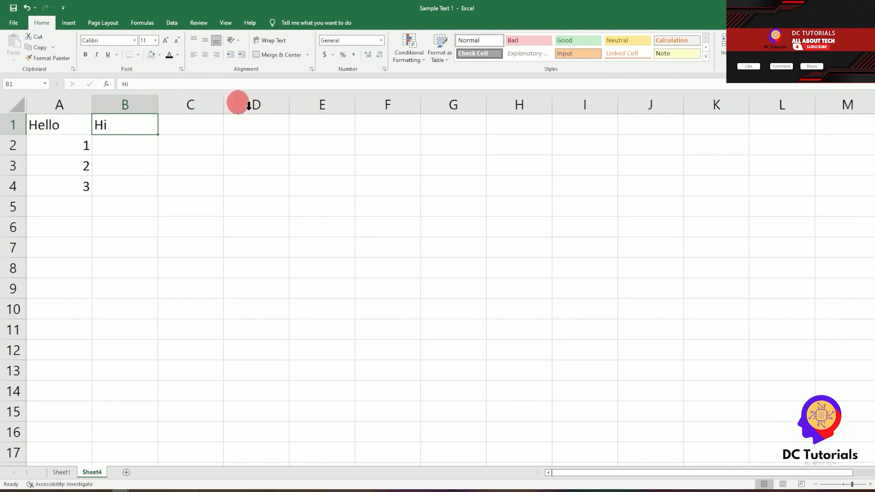
Add a worksheet after Sheet4 and rename it New Sheet
left_click(128, 473)
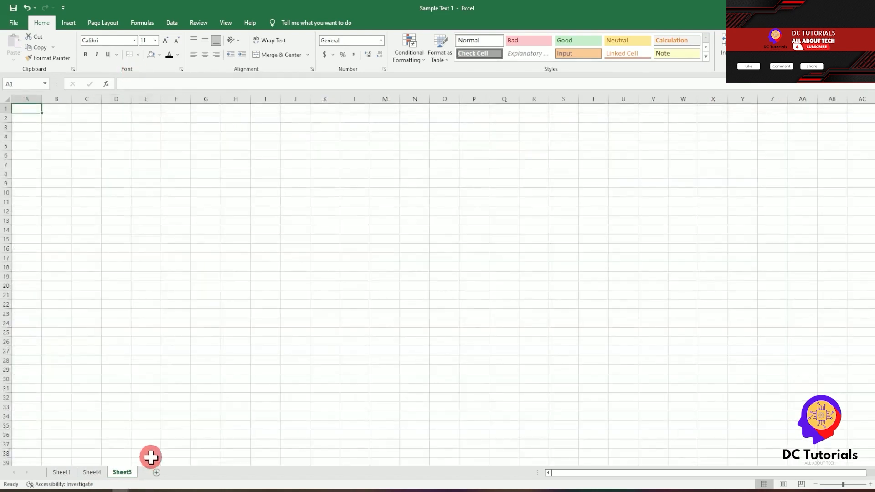
right_click(130, 474)
left_click(122, 472)
right_click(122, 472)
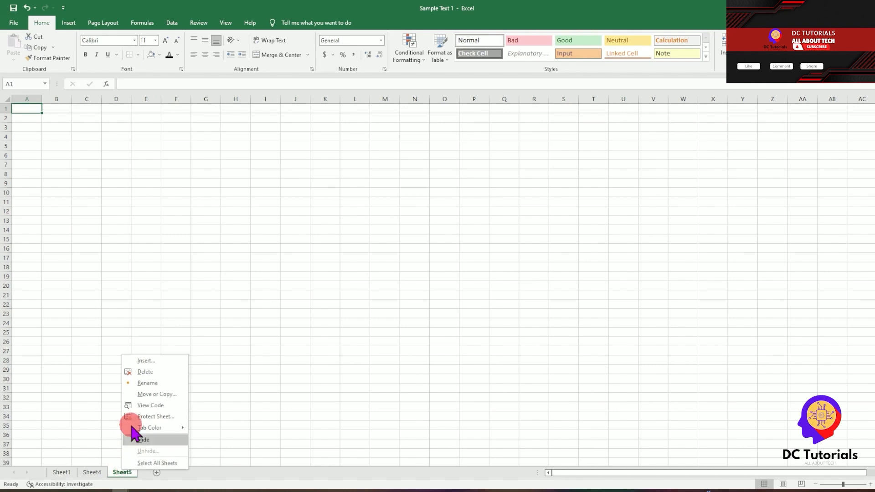
left_click(148, 383)
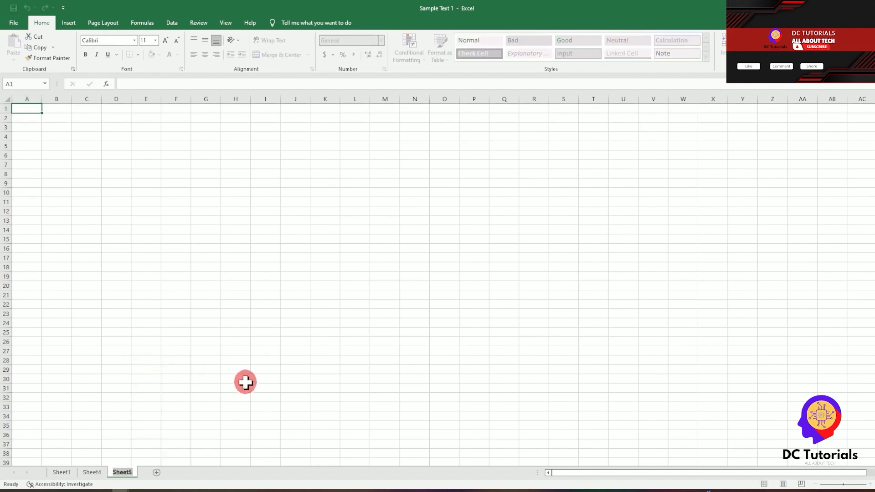
type("New")
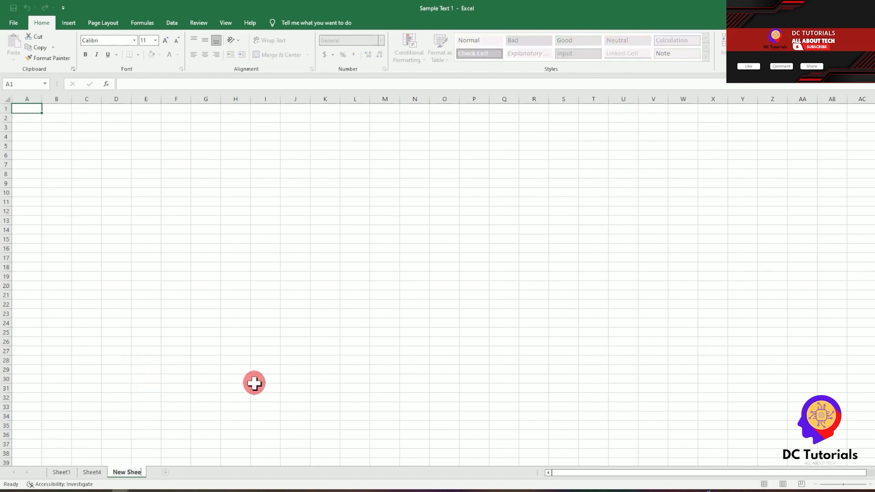
left_click(203, 370)
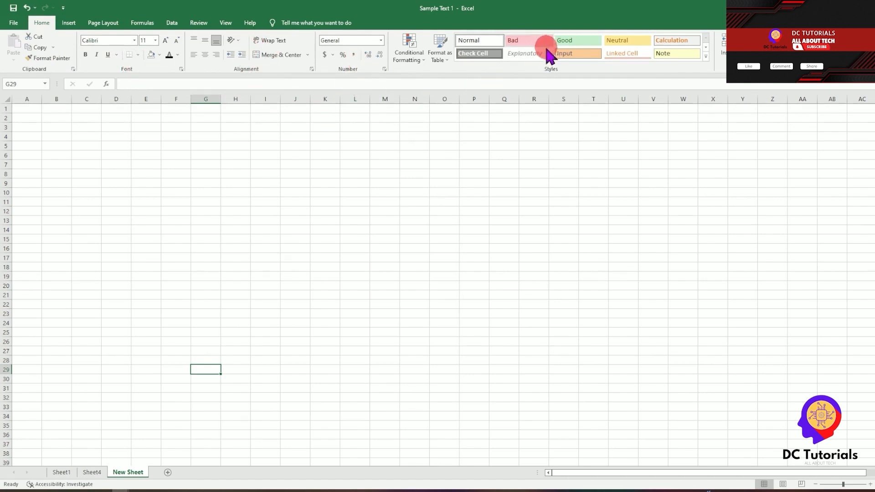
Switch to Sheet4 and select the range A1:B4
left_click(94, 472)
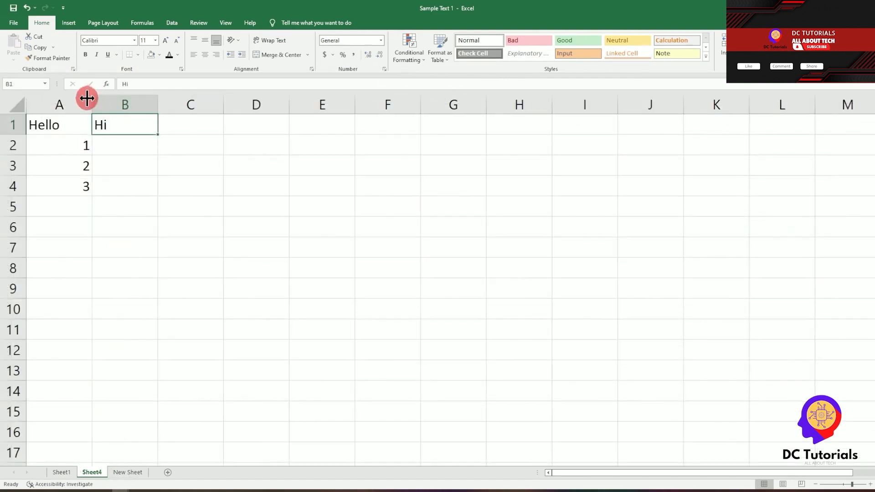
left_click_drag(69, 124, 132, 187)
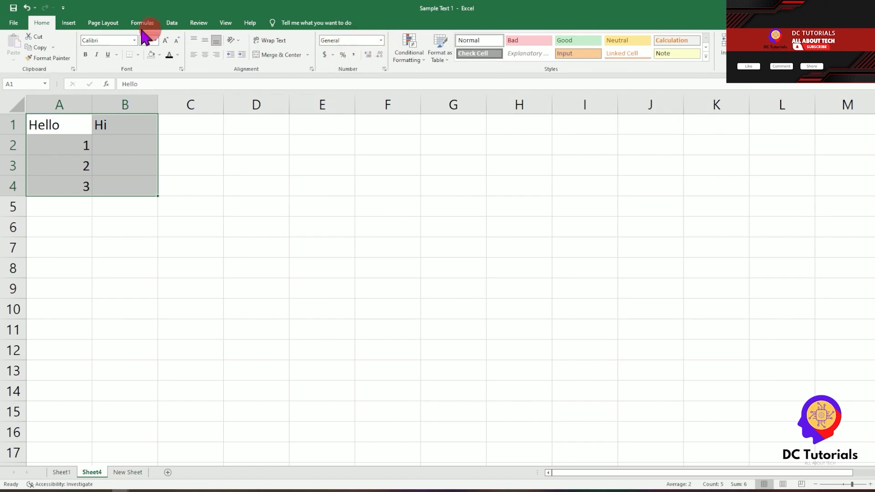
Examine the options for inserting pictures and shapes, and look over the page layout commands
left_click(68, 22)
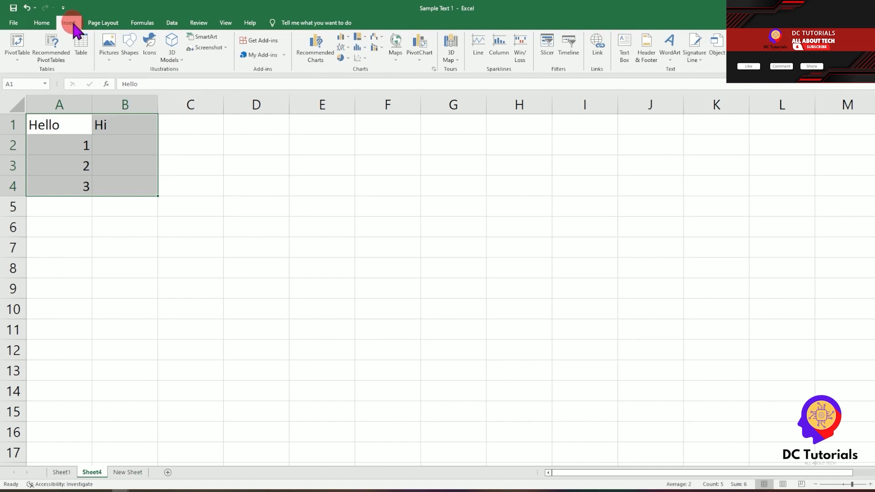
left_click(113, 66)
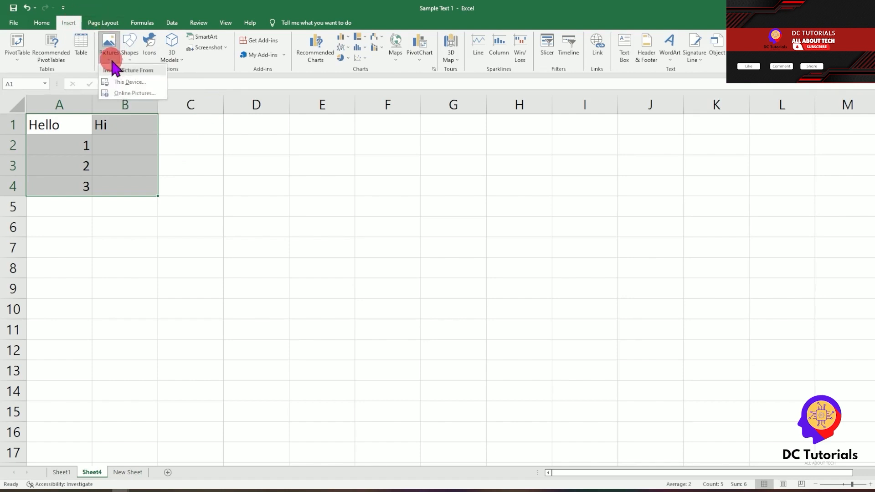
left_click(220, 174)
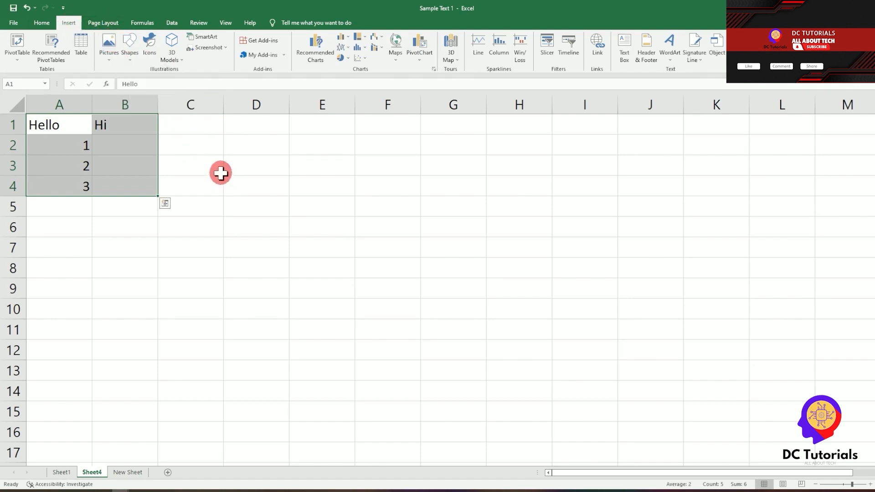
left_click(134, 57)
left_click(265, 160)
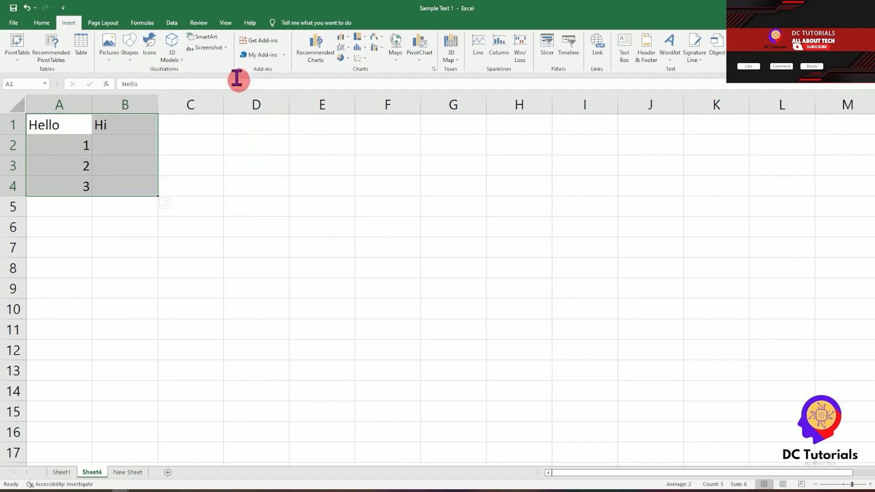
left_click(130, 41)
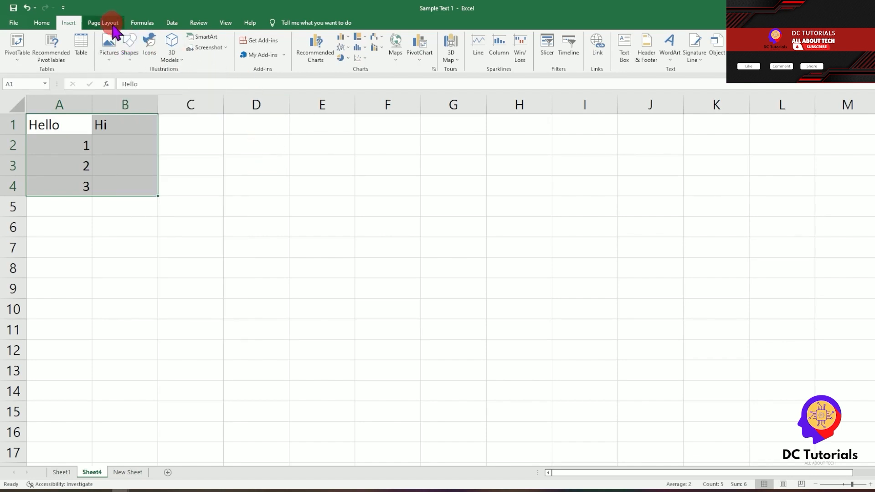
left_click(113, 25)
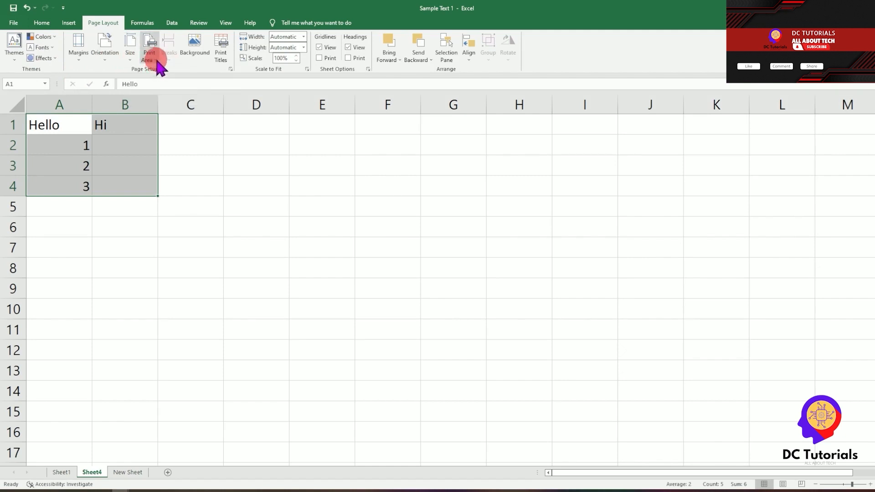
Try the AutoSum MIN function in cell C1 and look over the other AutoSum functions
left_click(143, 22)
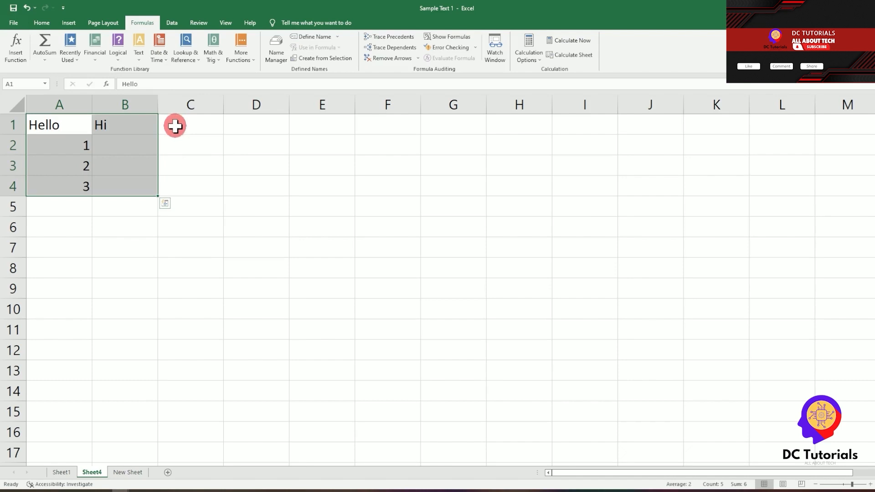
left_click(175, 126)
left_click(45, 57)
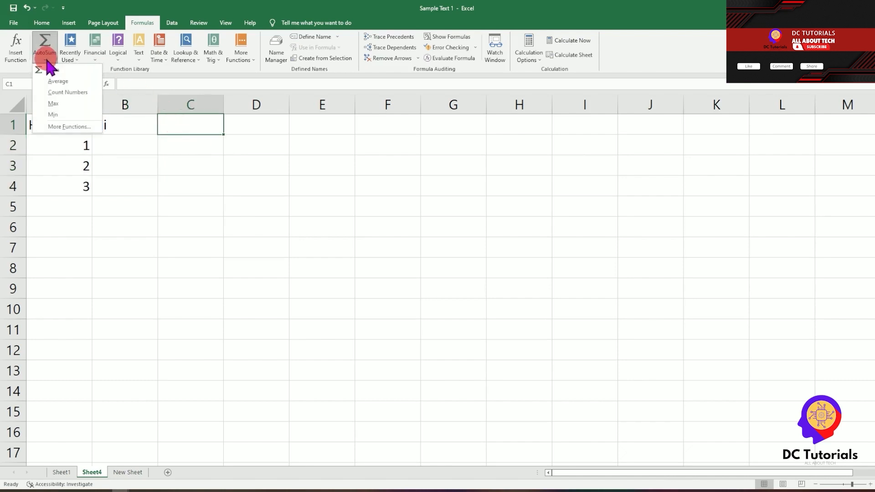
left_click(57, 115)
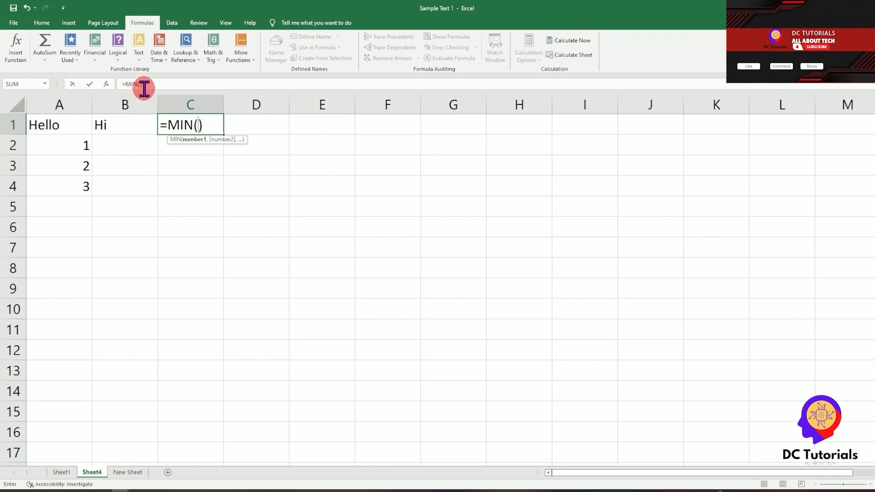
key("Escape")
left_click(51, 58)
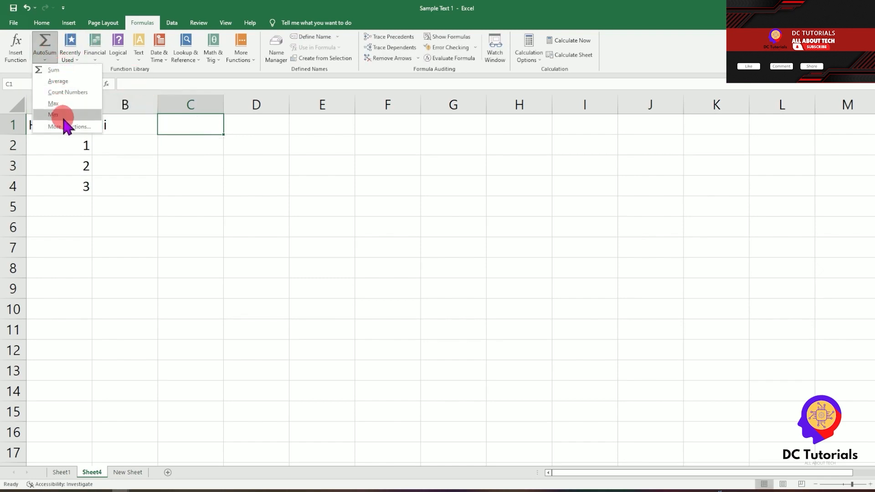
key("Escape")
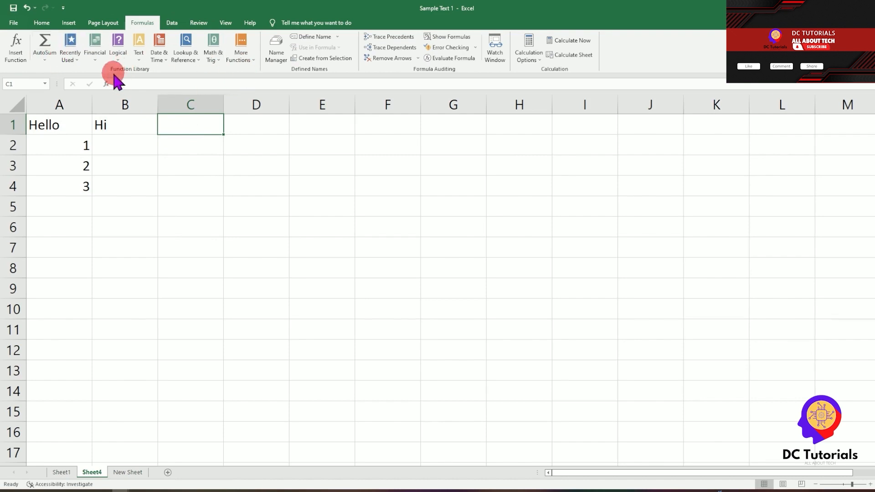
Browse the lists of financial and text functions
left_click(93, 55)
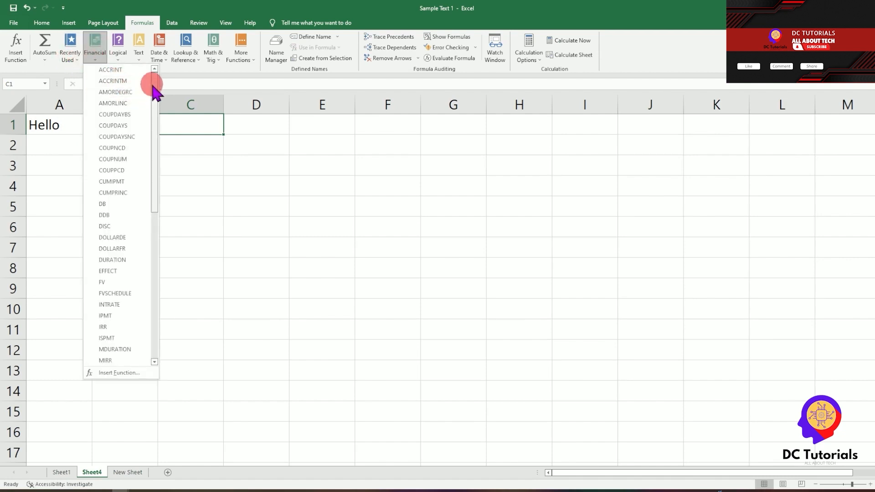
left_click(138, 48)
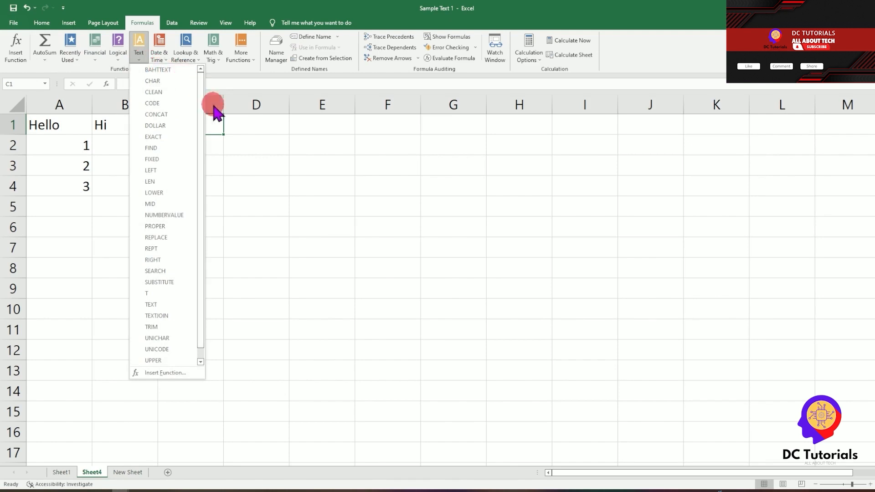
left_click(278, 141)
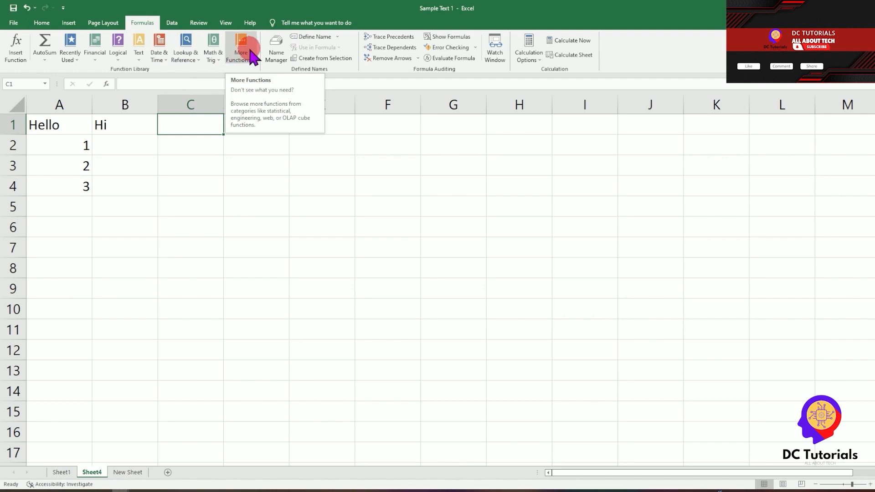
Look over the data tools and the review commands, including sheet and workbook protection
left_click(172, 23)
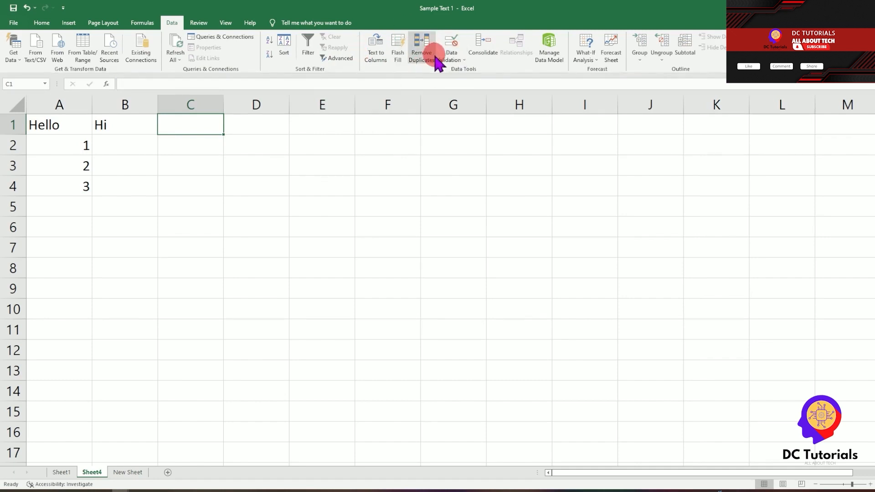
left_click(198, 25)
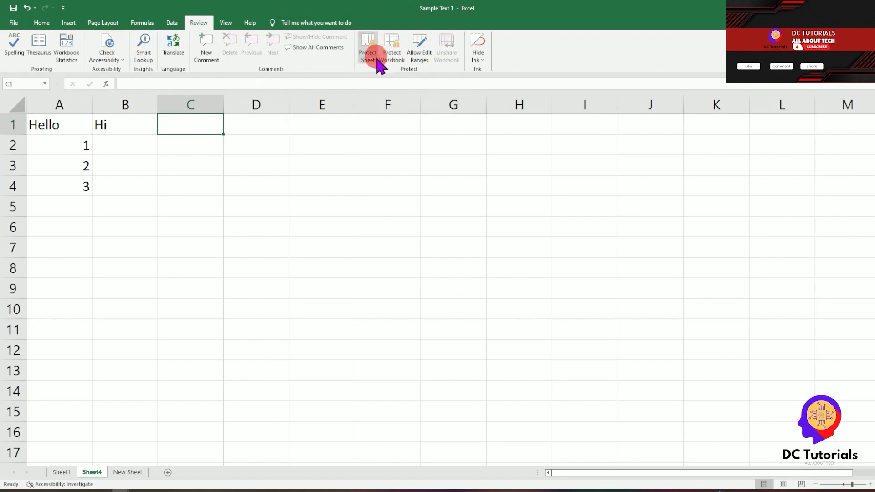
left_click(394, 62)
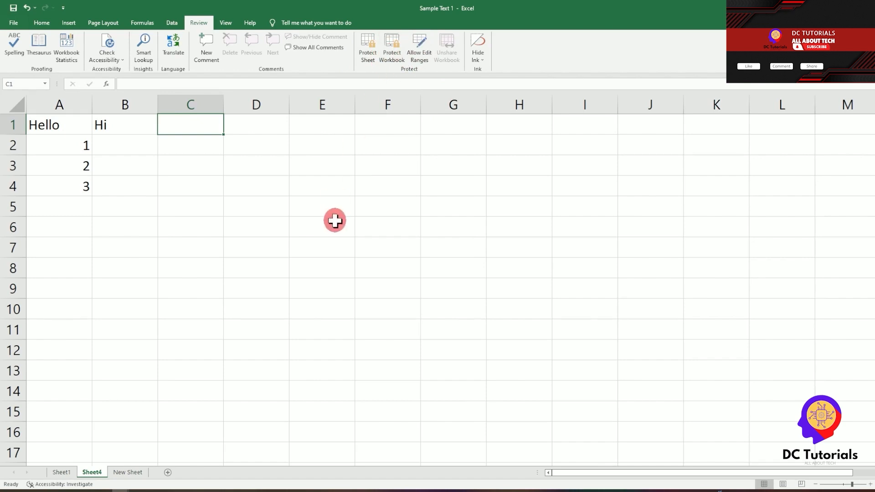
Examine the view commands and the Freeze Panes options, and look through the rows and columns of Sheet4
left_click(227, 22)
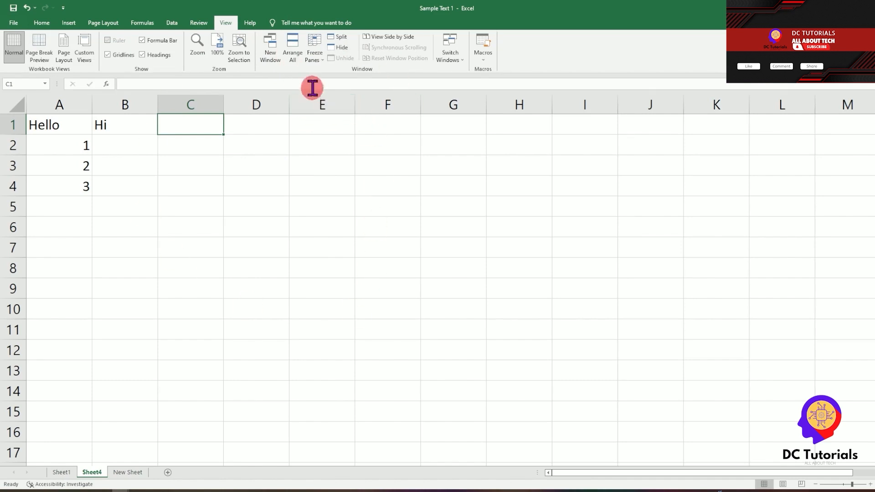
left_click(314, 68)
left_click(366, 131)
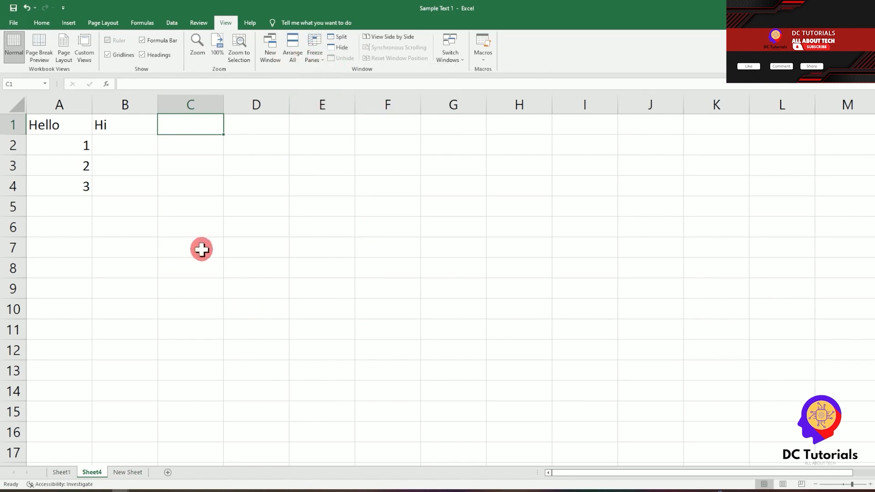
scroll(319, 307, "down", 20)
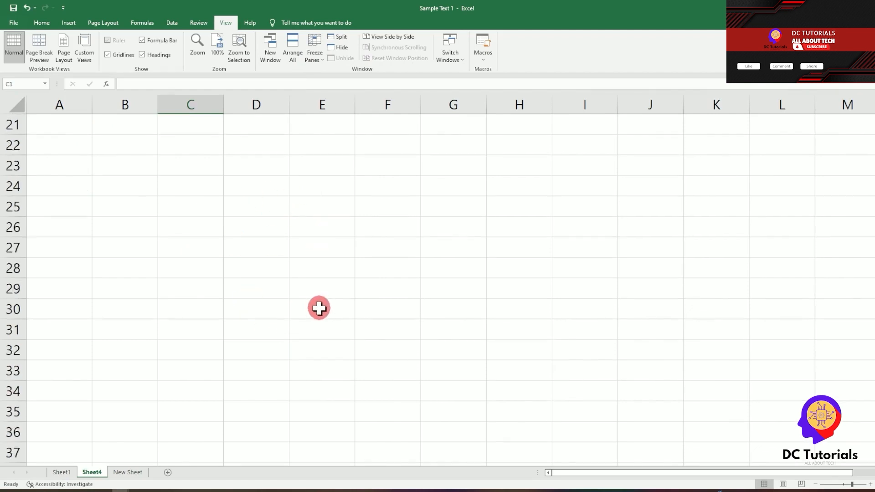
scroll(320, 313, "up", 20)
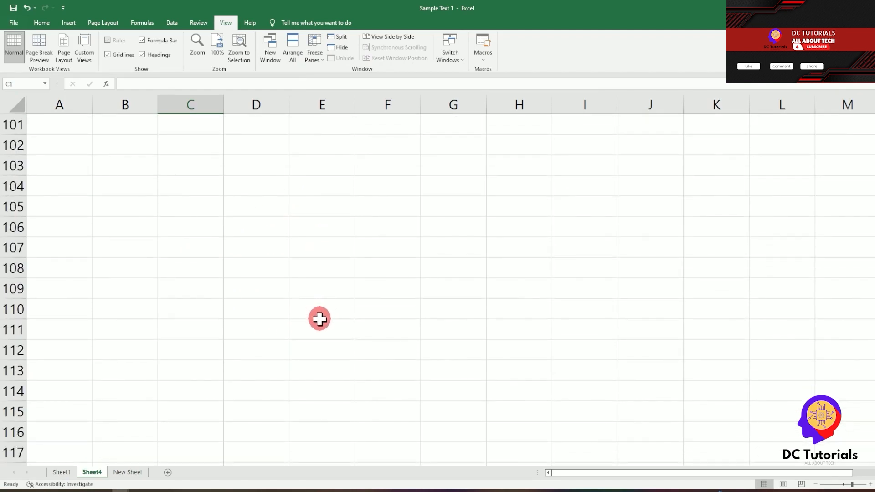
left_click(321, 64)
left_click(106, 132)
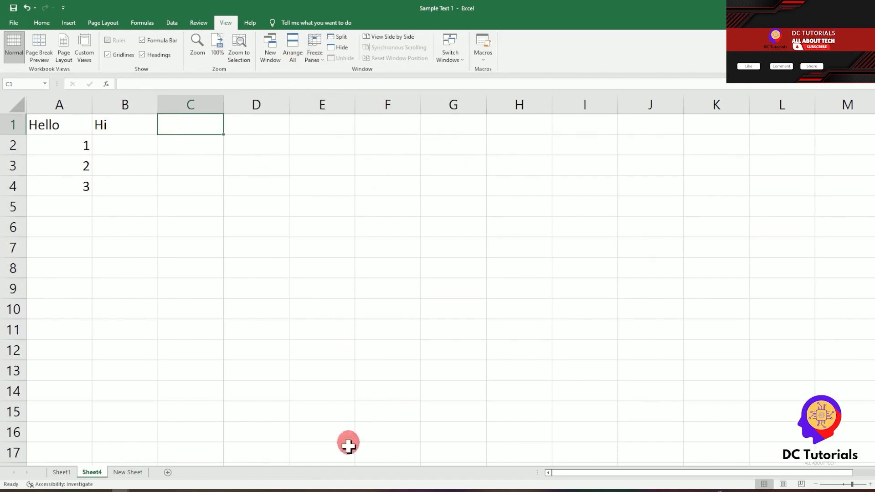
left_click_drag(642, 472, 543, 469)
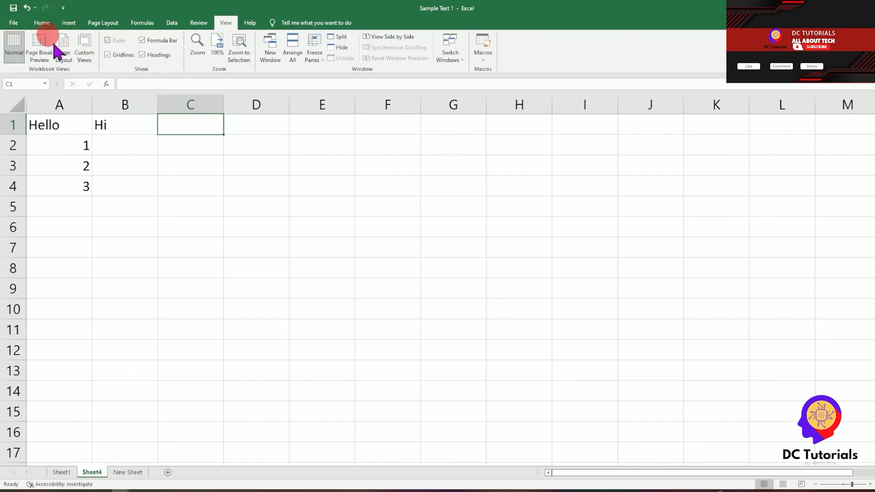
On Sheet1, set the font of cell B2 to Algerian at size 22
left_click(64, 472)
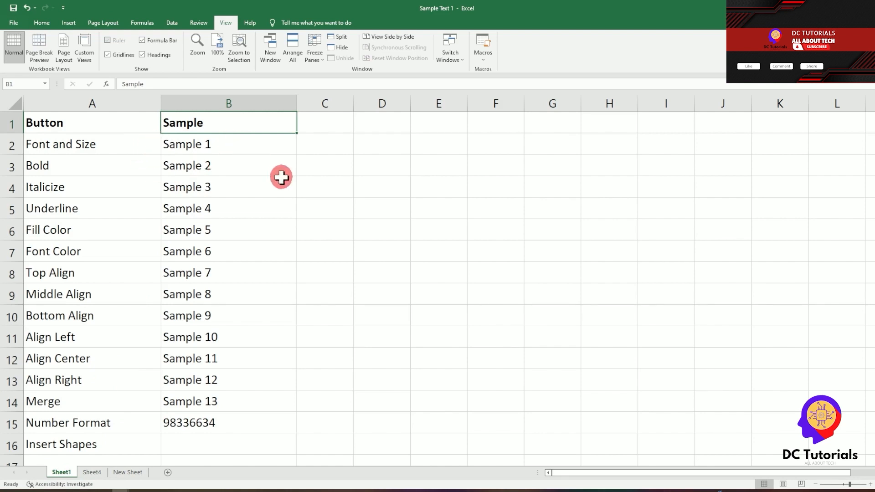
left_click(41, 22)
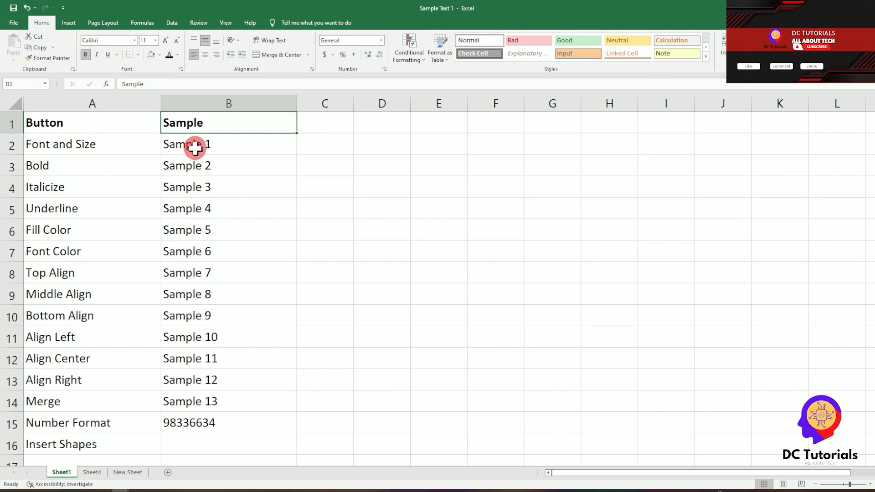
left_click(195, 148)
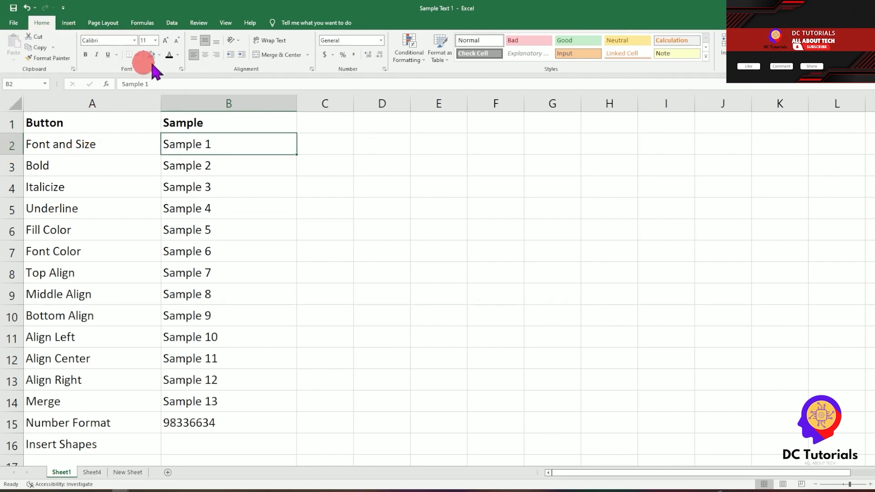
left_click(134, 41)
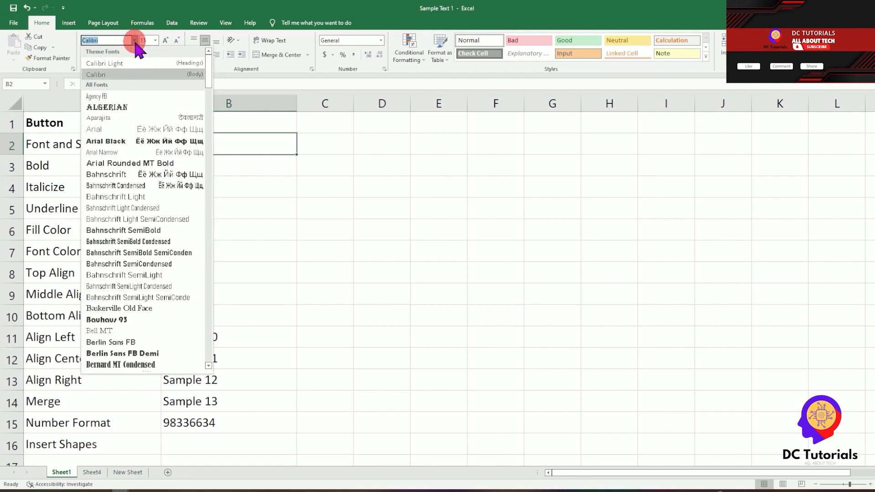
left_click(129, 101)
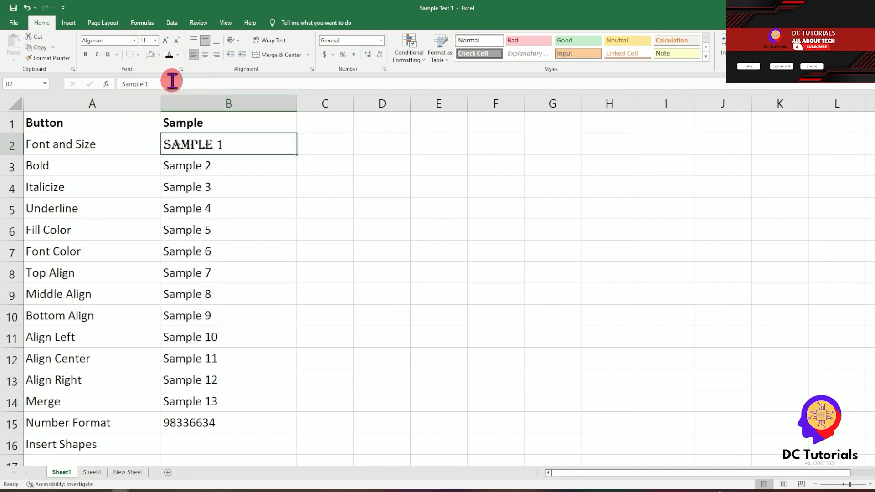
left_click(156, 40)
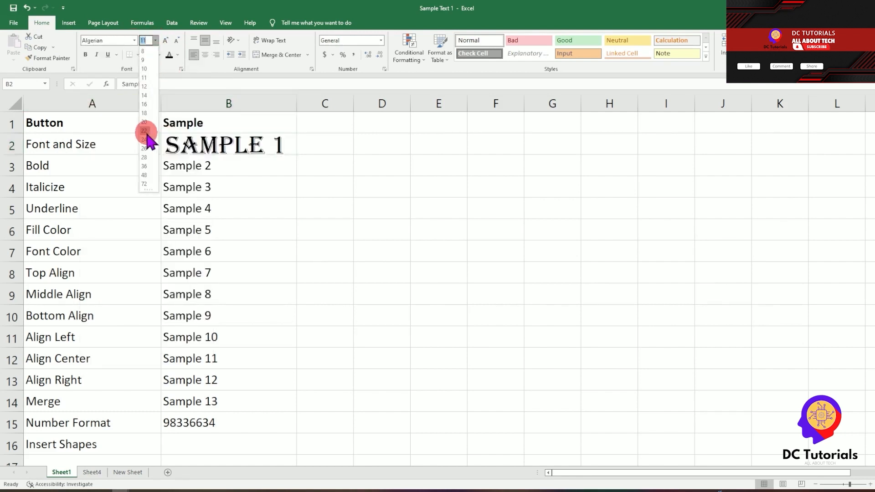
left_click(145, 123)
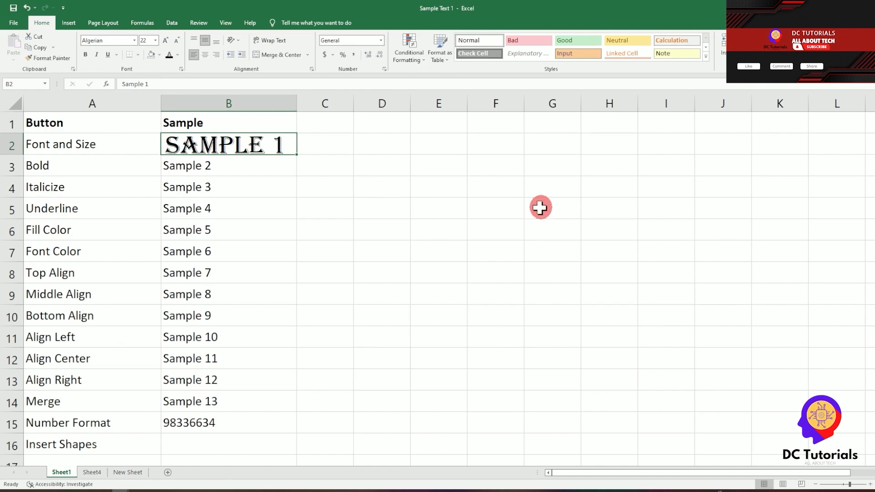
Apply bold to cell B3 and italics to cell B4, ending with cell B5 selected
left_click(231, 163)
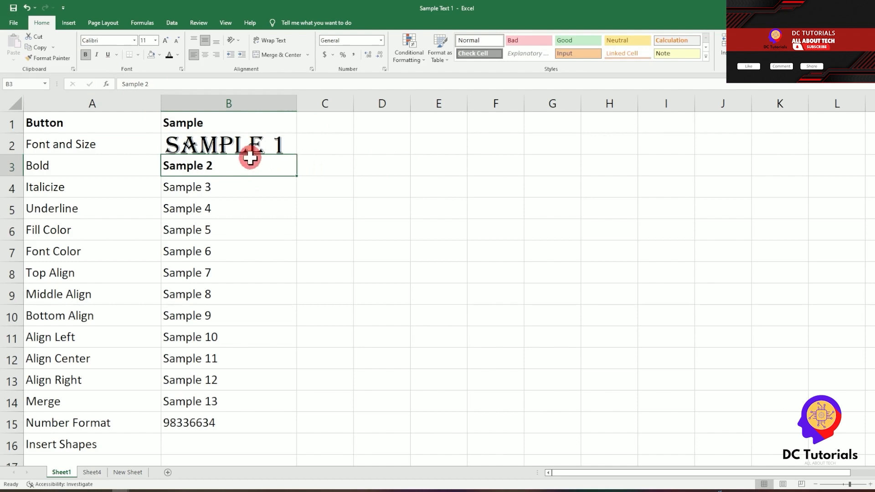
left_click(201, 188)
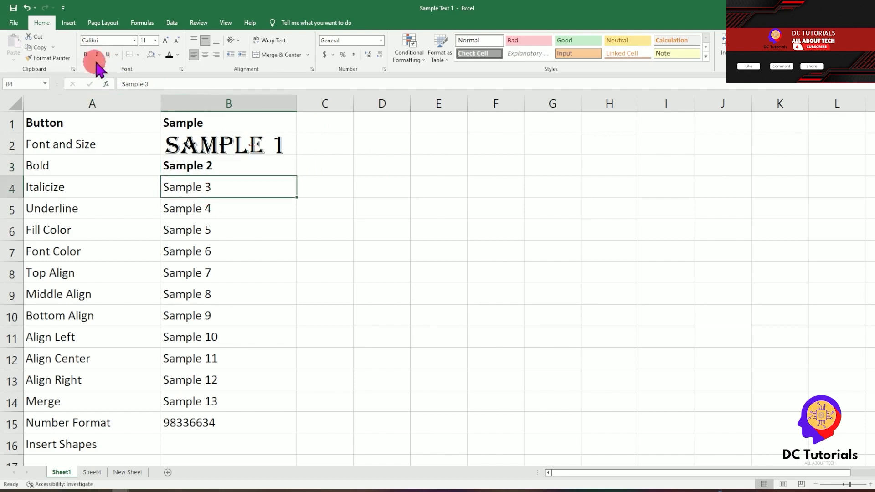
left_click(226, 211)
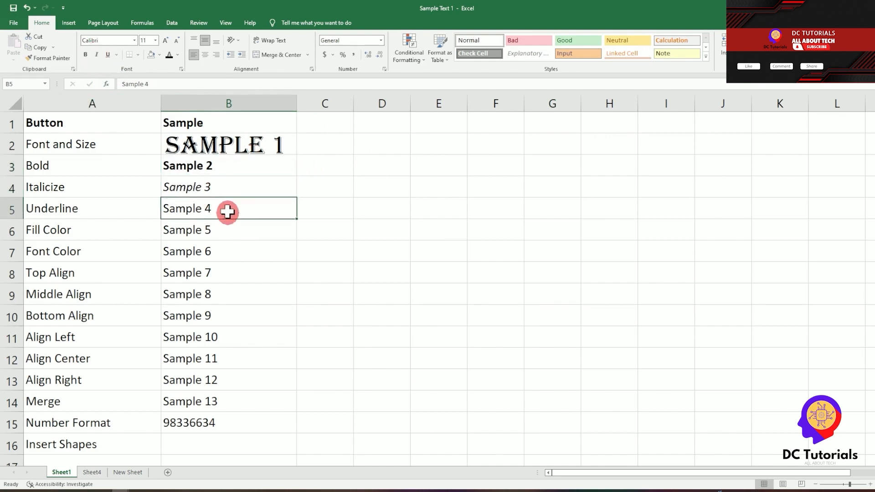
Underline the text in cell B5 and fill cell B6 with a light gold theme color
left_click(109, 54)
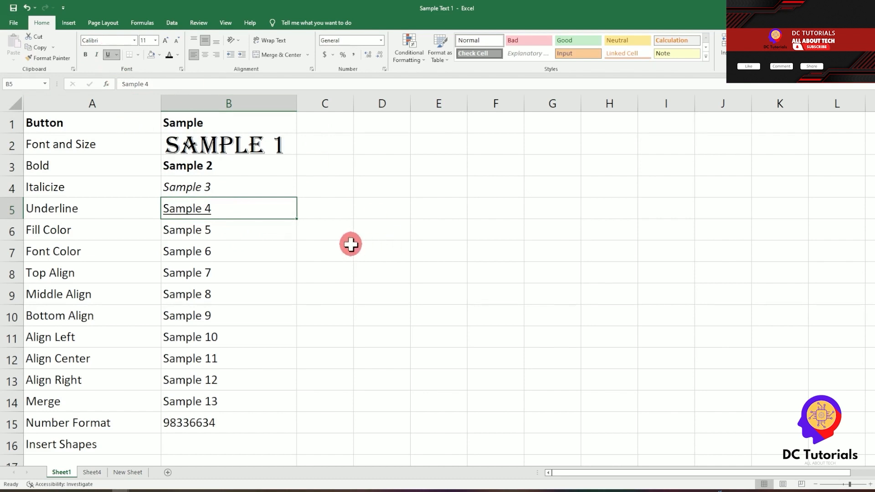
left_click(228, 230)
left_click(159, 55)
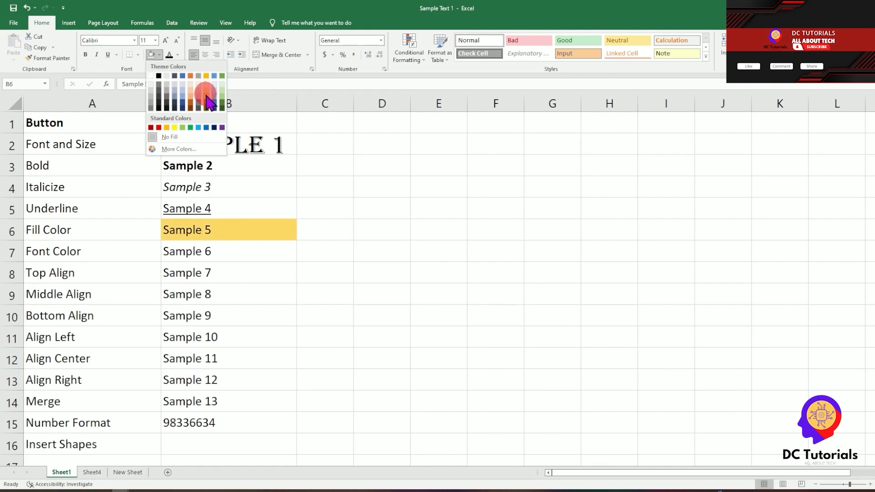
left_click(205, 94)
Set the font color of cell B7 to the standard red
left_click(251, 254)
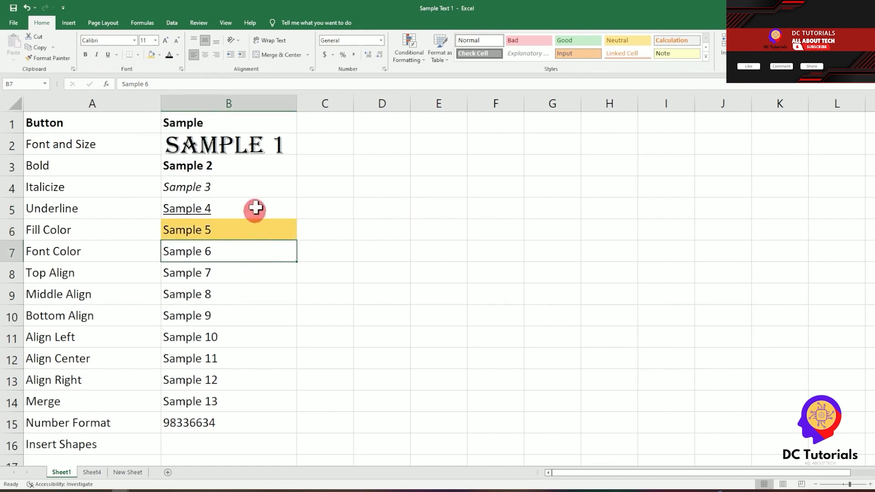
left_click(177, 55)
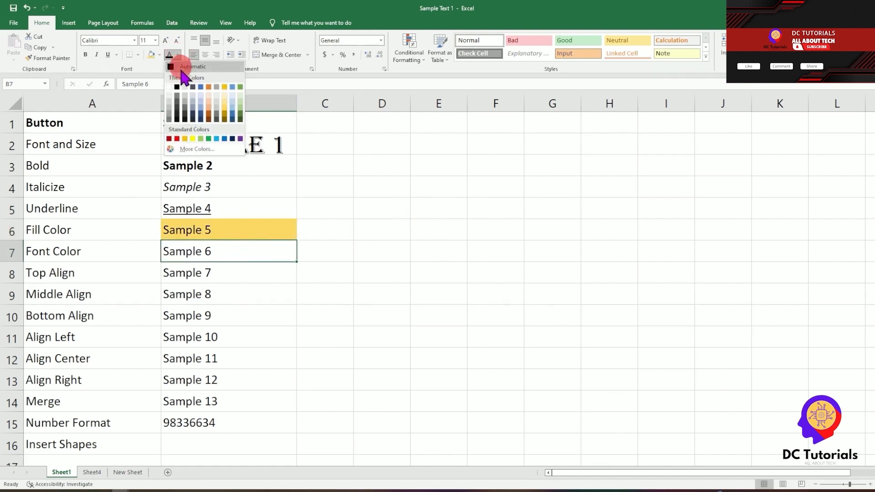
left_click(176, 136)
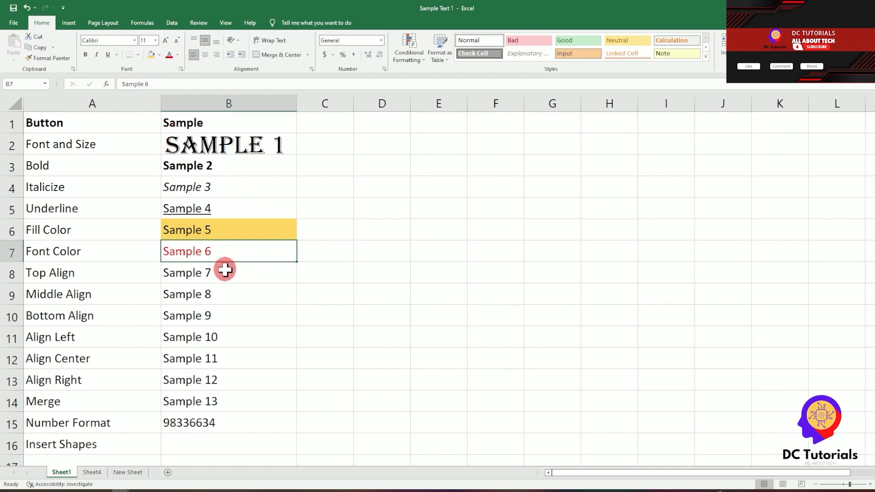
Top-align the text in cell B8 and make row 8 taller
left_click_drag(67, 276, 254, 316)
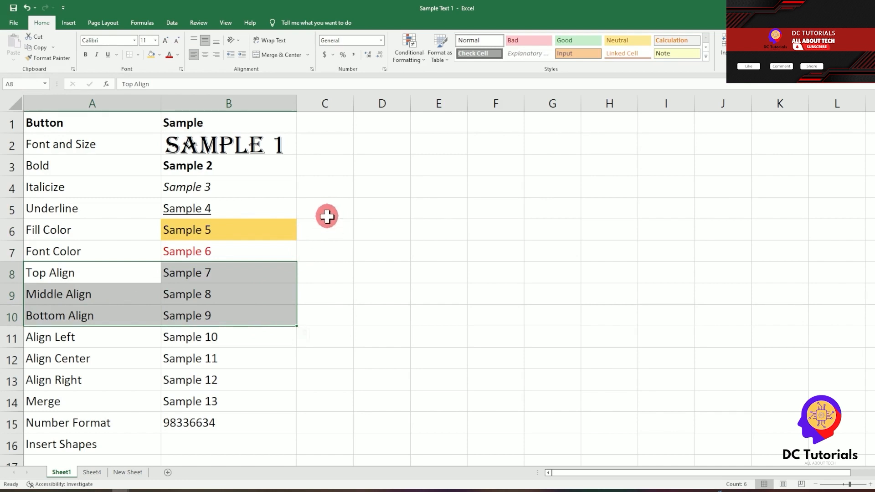
left_click(228, 276)
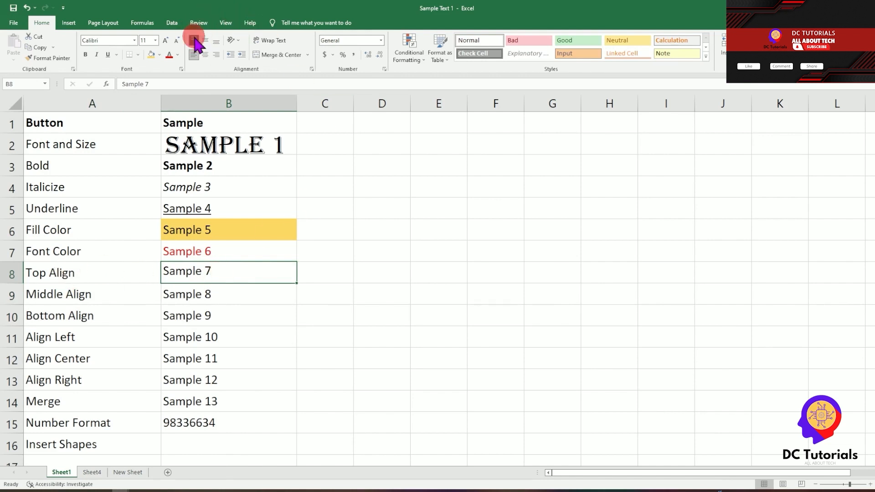
left_click_drag(9, 284, 9, 296)
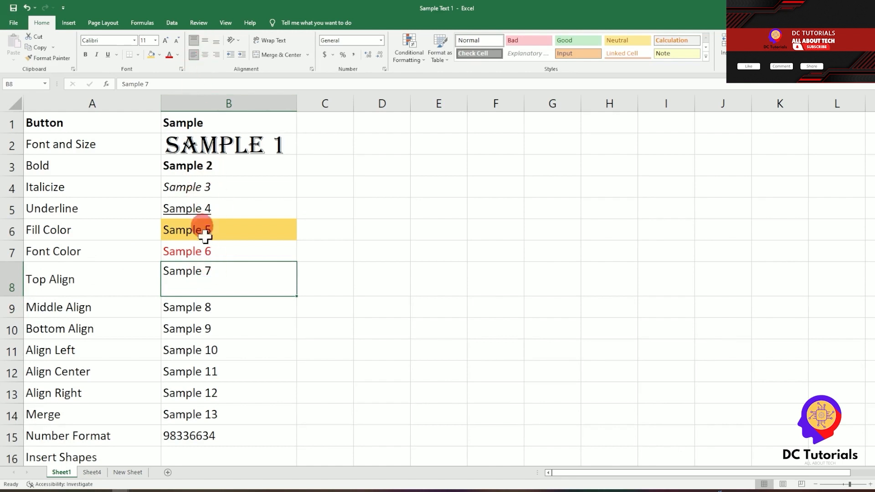
Increase the height of rows 9 and 10, with cell B9 middle-aligned and cell B10 bottom-aligned
left_click_drag(5, 310, 13, 324)
left_click(219, 310)
left_click(205, 41)
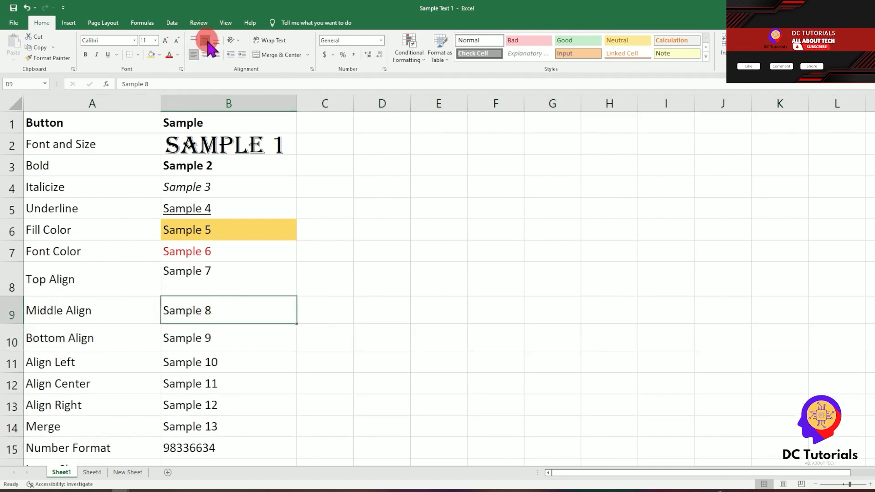
left_click(207, 41)
left_click(206, 41)
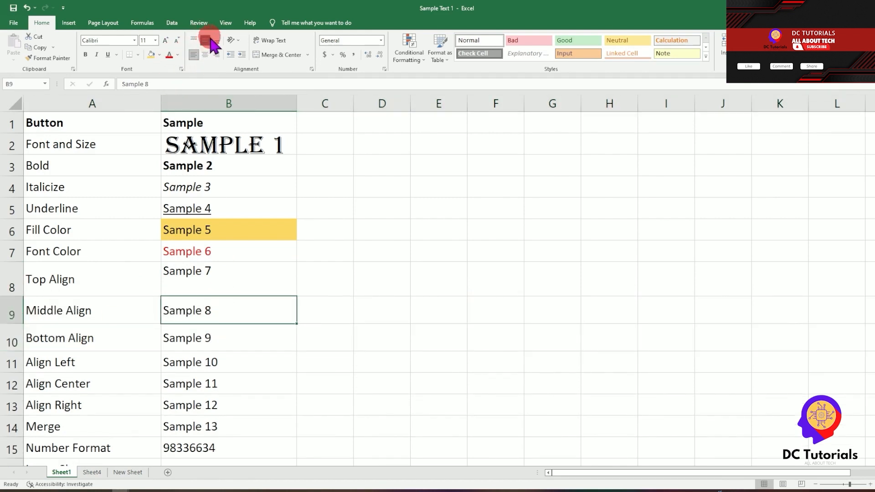
left_click(231, 329)
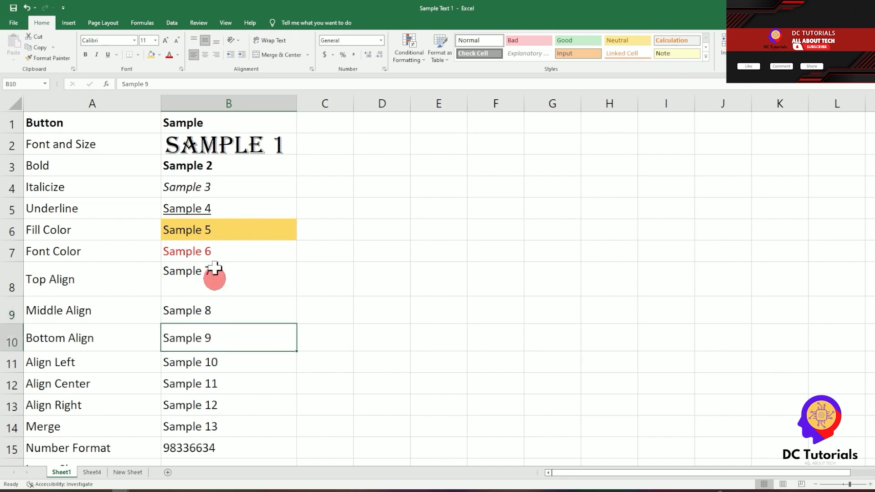
left_click(216, 42)
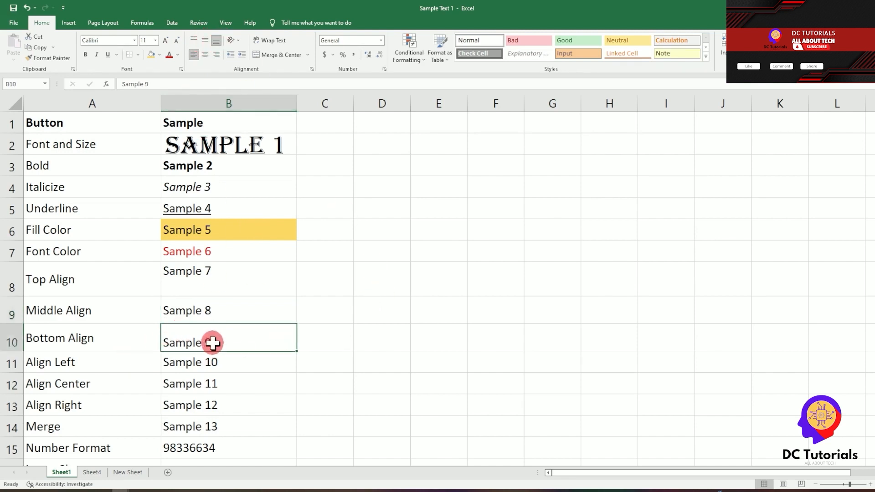
Set the horizontal alignment of cell B11 to left, B12 to center and B13 to right
left_click_drag(14, 360, 17, 397)
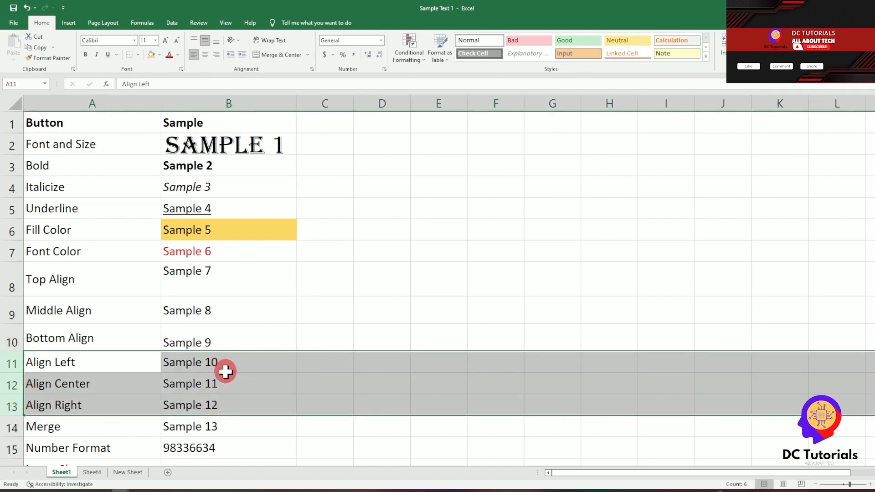
left_click(242, 367)
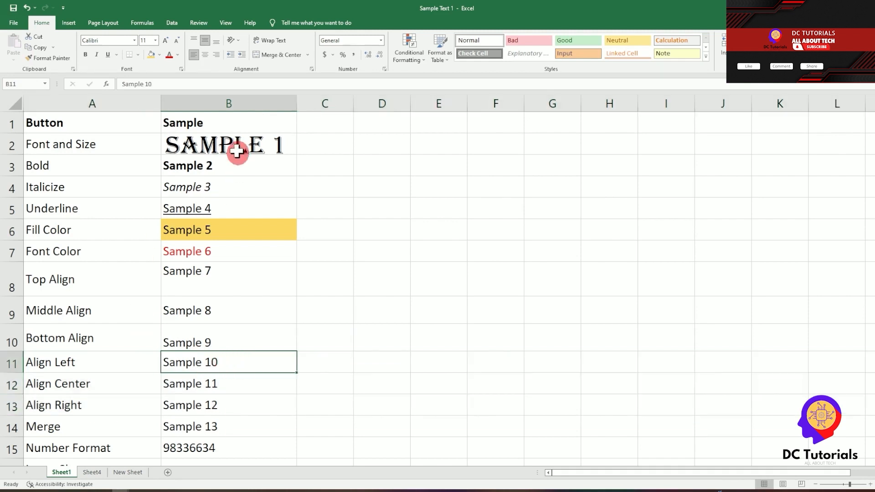
left_click(194, 54)
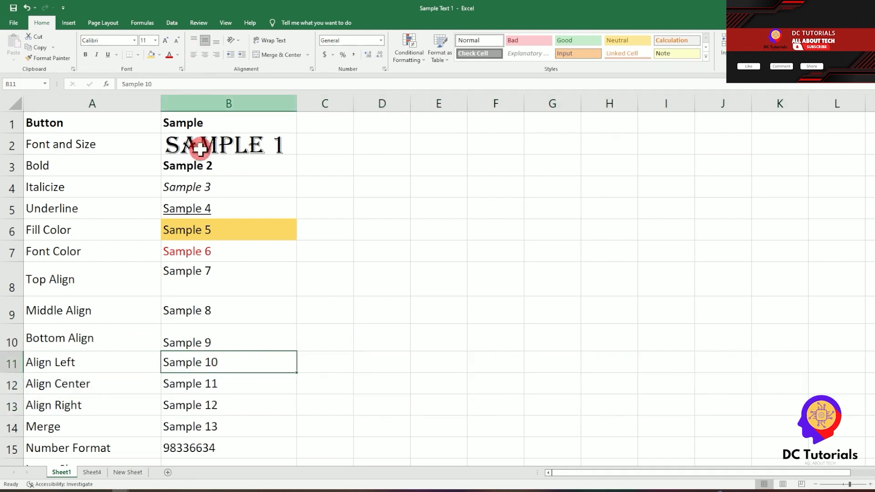
left_click(217, 379)
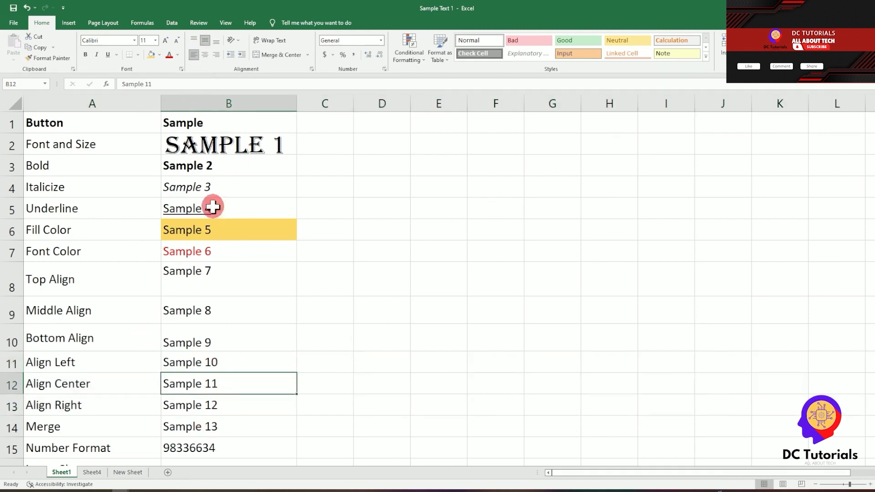
left_click(204, 55)
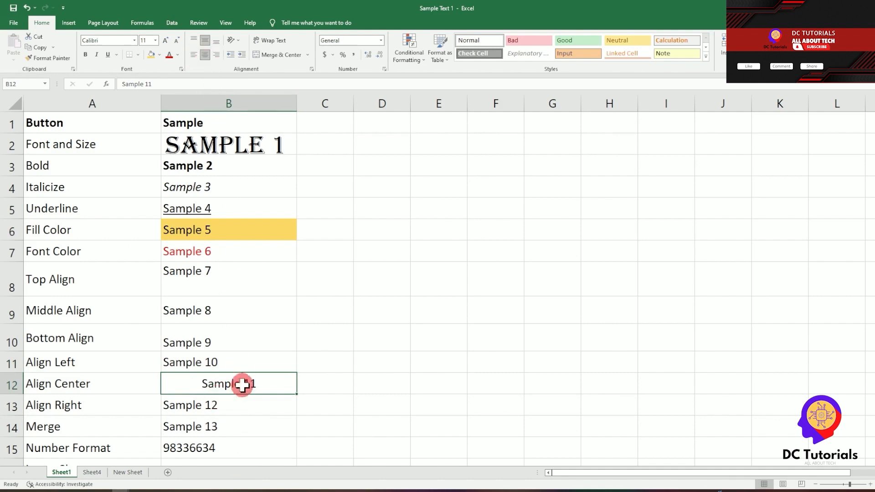
left_click(208, 403)
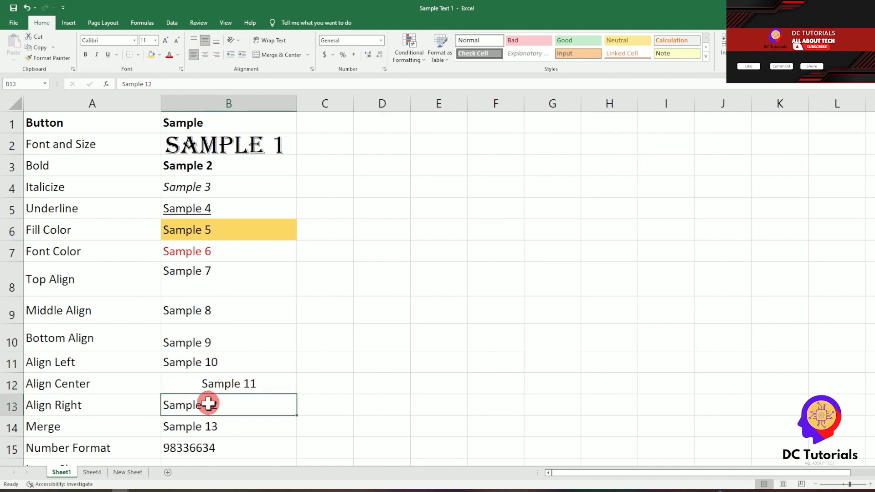
left_click(218, 55)
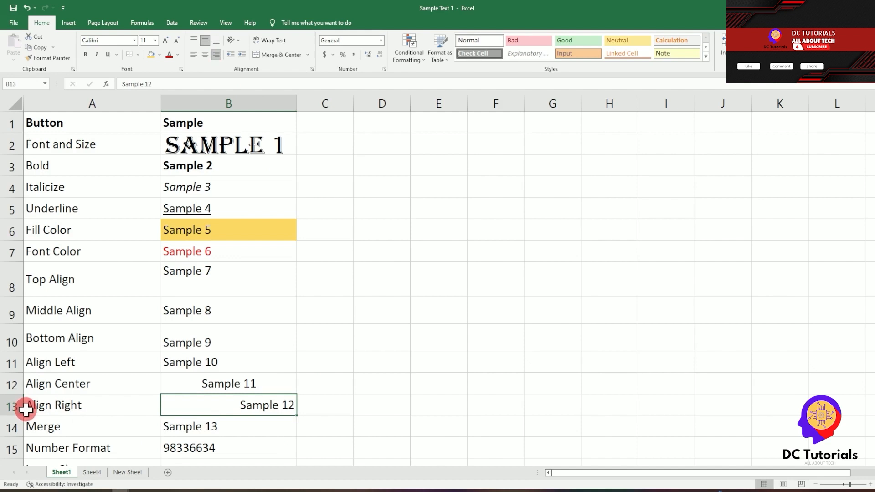
Merge cells B14 and C14 with Merge Cells, without centering the text
left_click(81, 431)
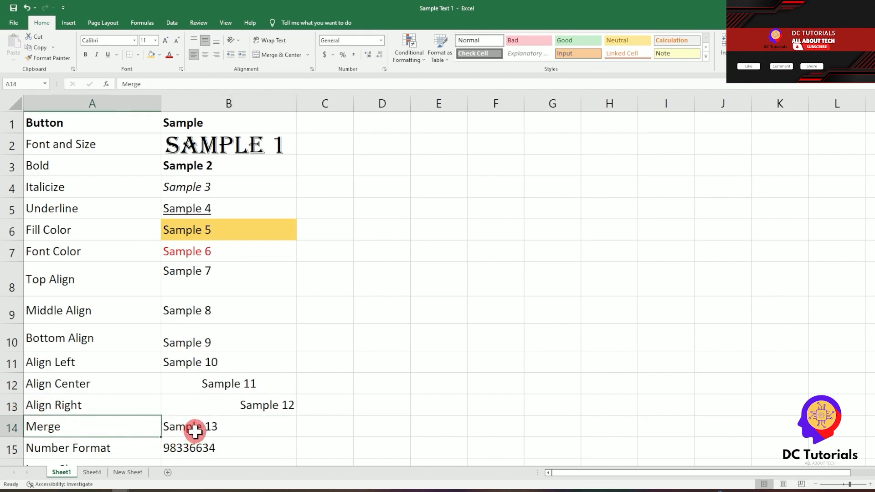
left_click(245, 428)
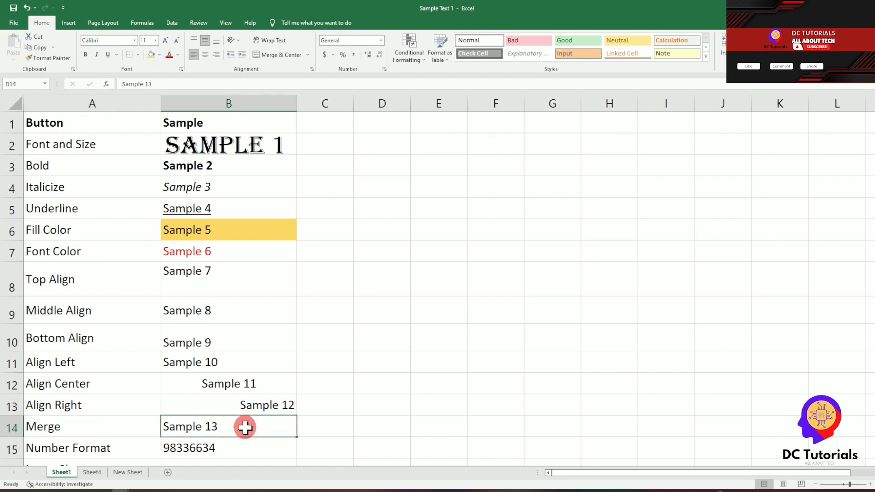
left_click(326, 421)
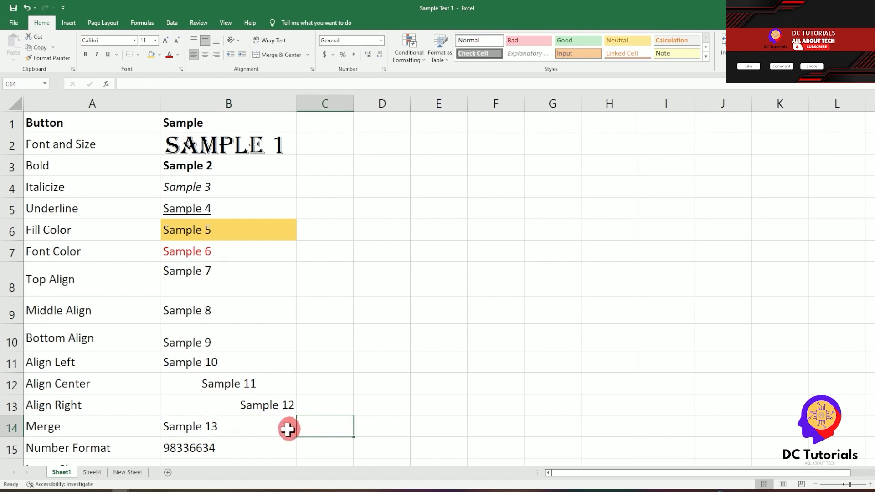
left_click_drag(233, 424, 324, 422)
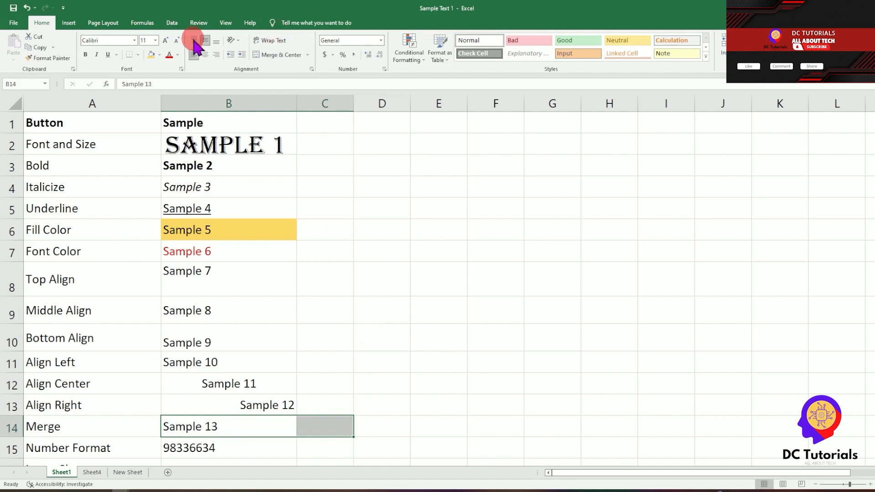
left_click(309, 55)
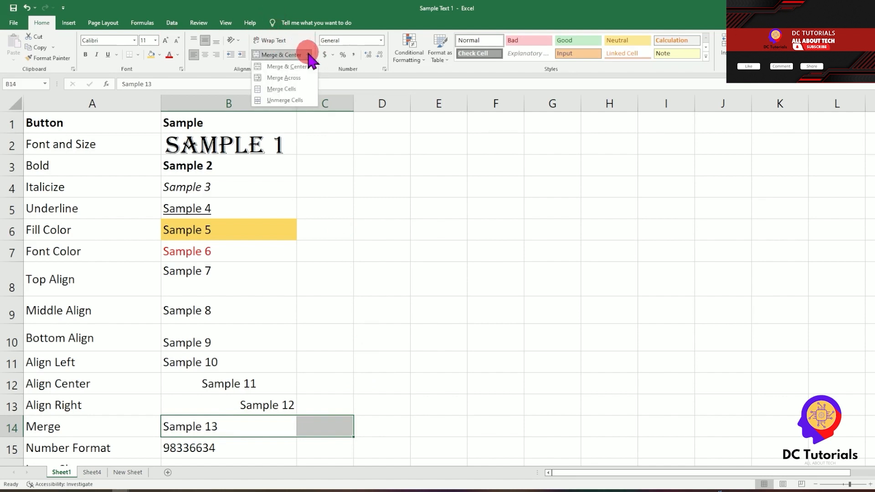
left_click(285, 87)
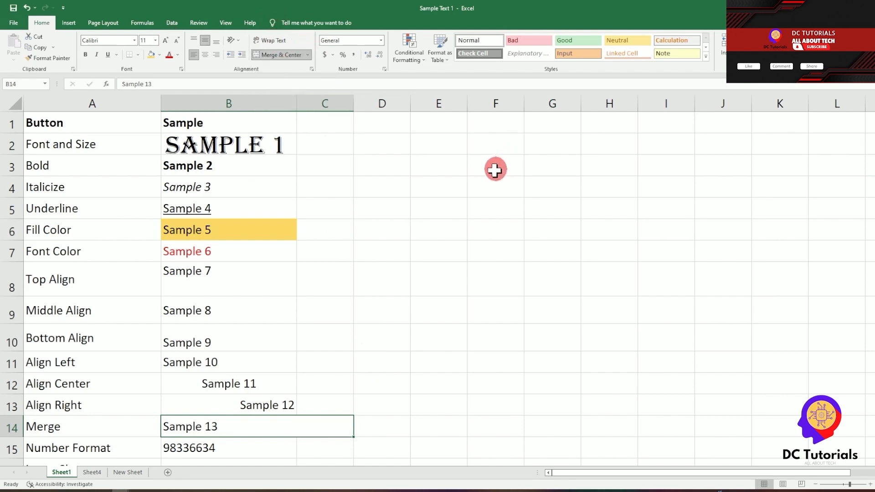
left_click(385, 429)
left_click(267, 430)
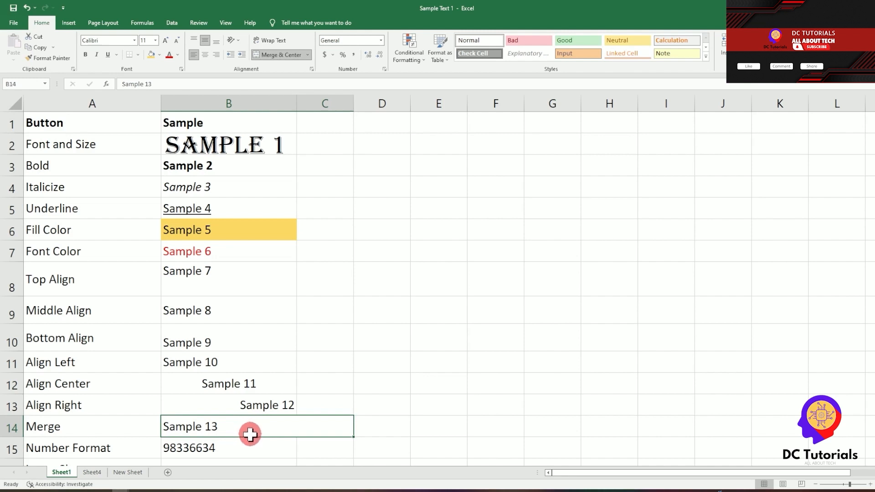
Format cell B15 as Number with 2 decimal places and the 1000 separator
left_click(210, 450)
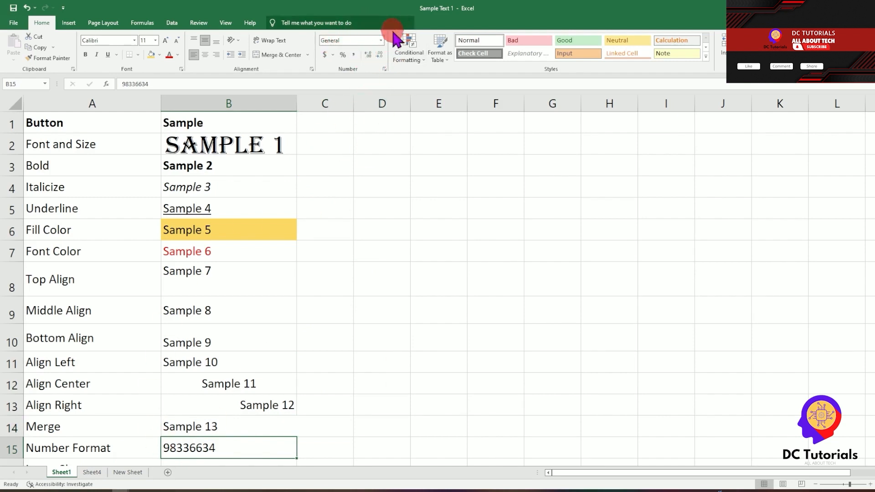
left_click(380, 40)
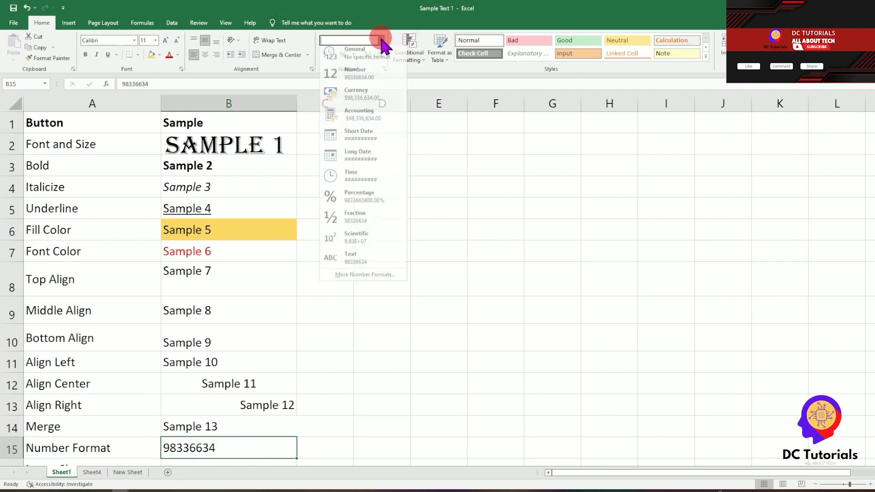
left_click(367, 279)
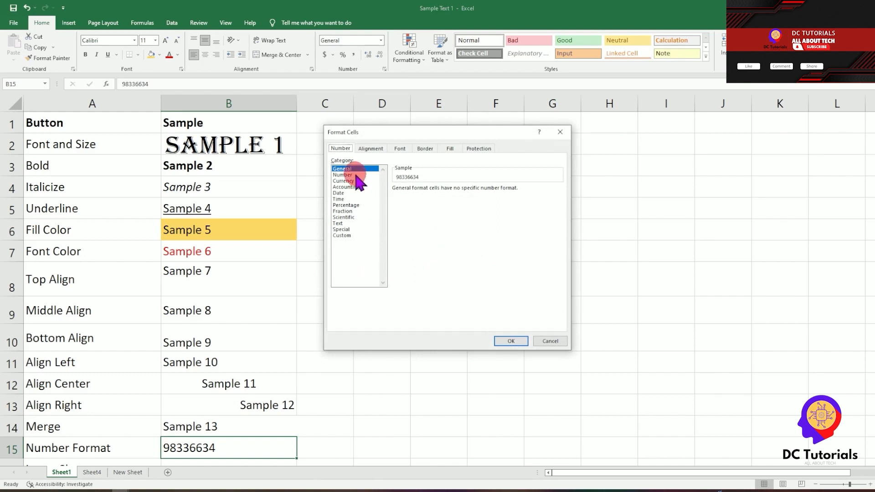
left_click(342, 175)
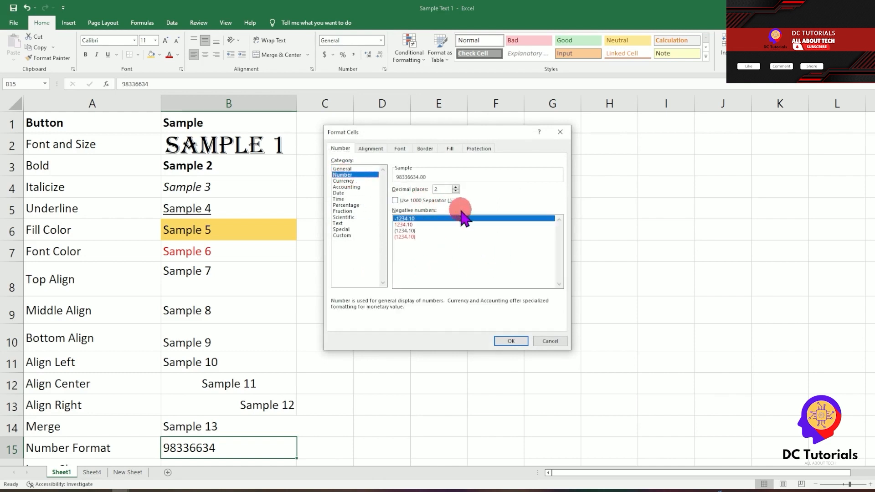
left_click(395, 201)
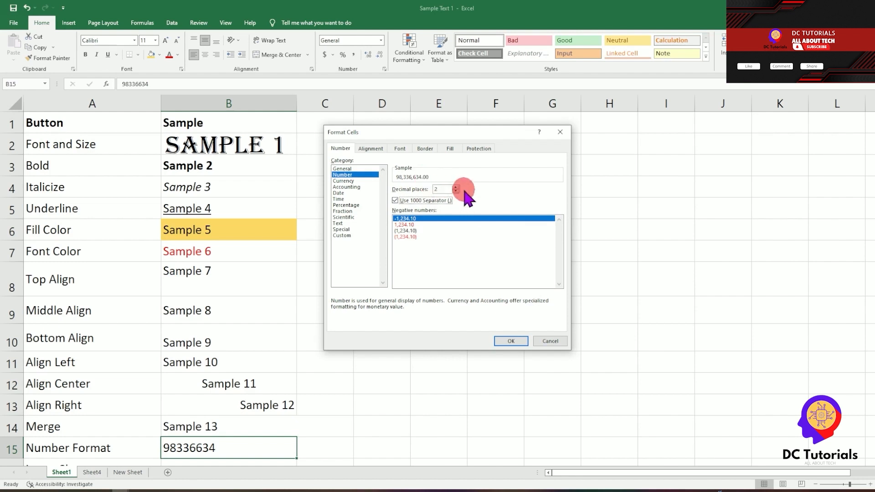
left_click(519, 339)
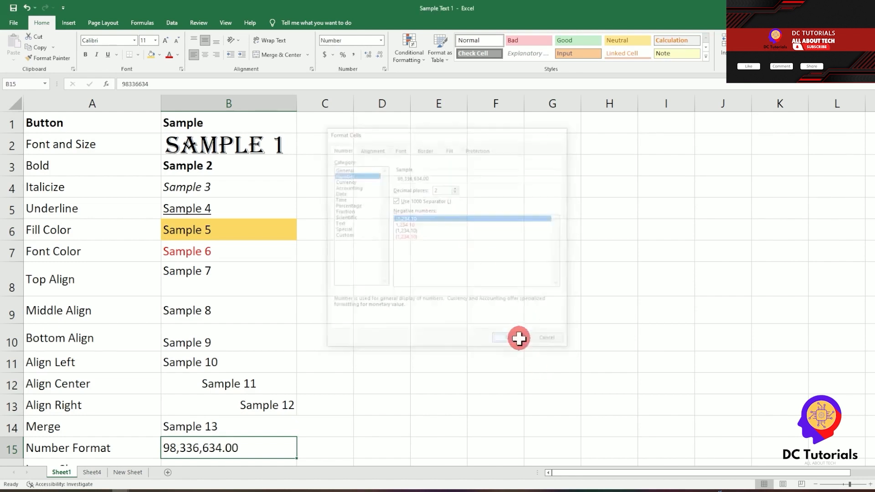
Format cell B15 as Accounting with a euro symbol, and switch it to the dollar Accounting format
left_click(380, 40)
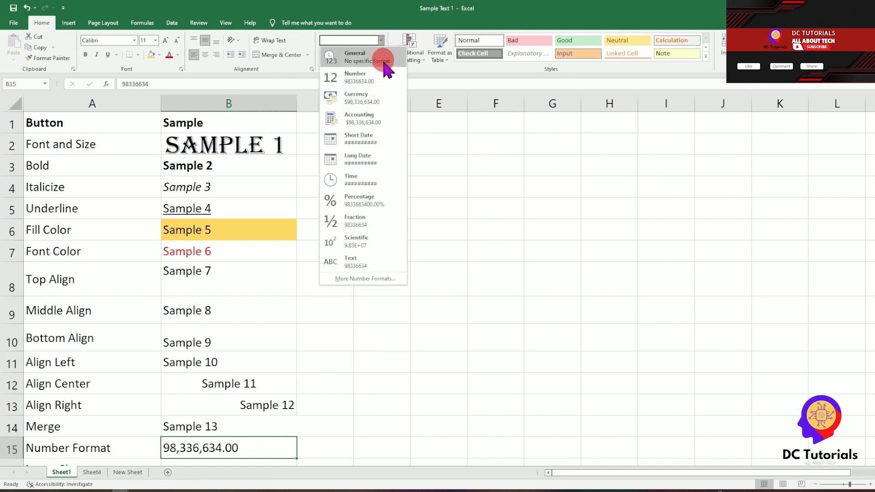
left_click(377, 278)
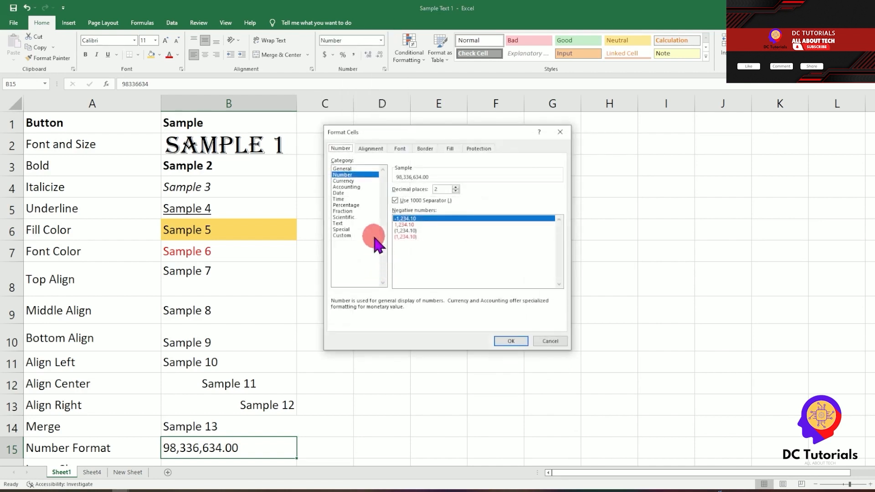
left_click(355, 187)
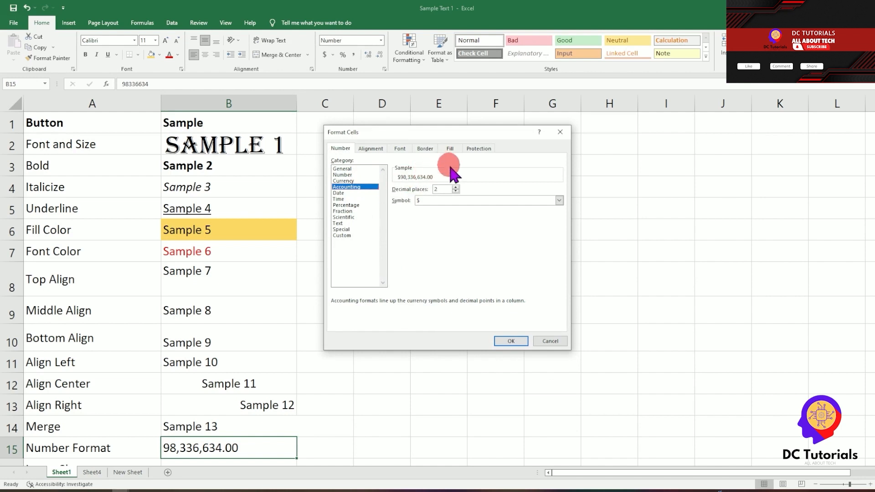
left_click(560, 201)
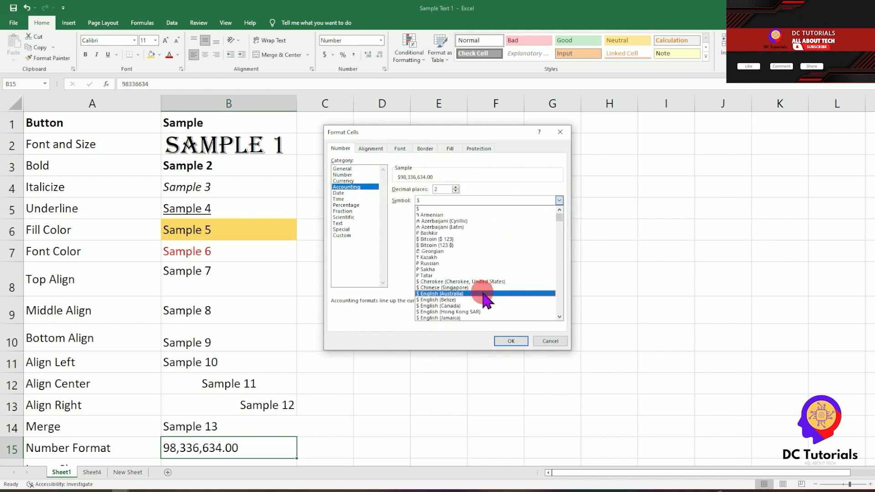
left_click_drag(559, 220, 561, 241)
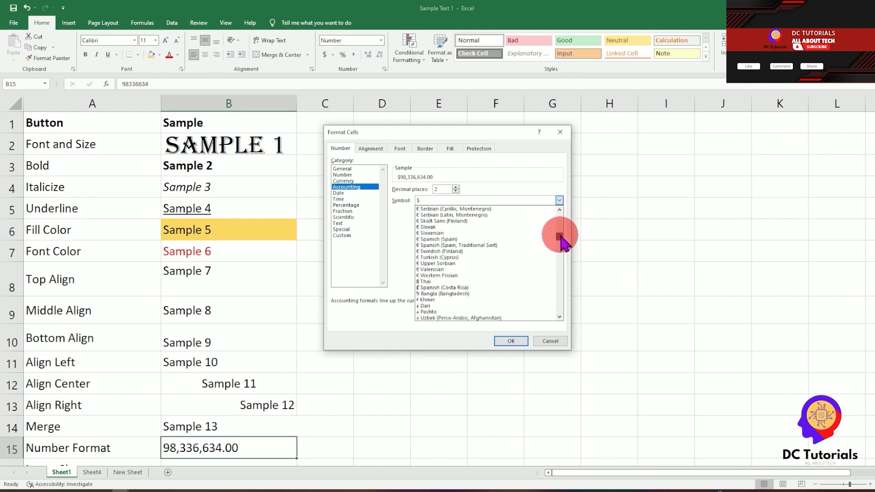
left_click(445, 231)
left_click(513, 339)
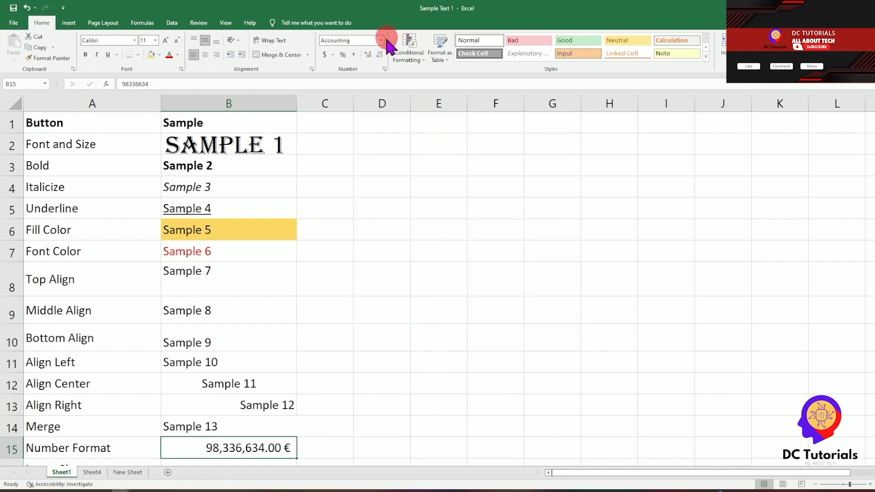
left_click(325, 54)
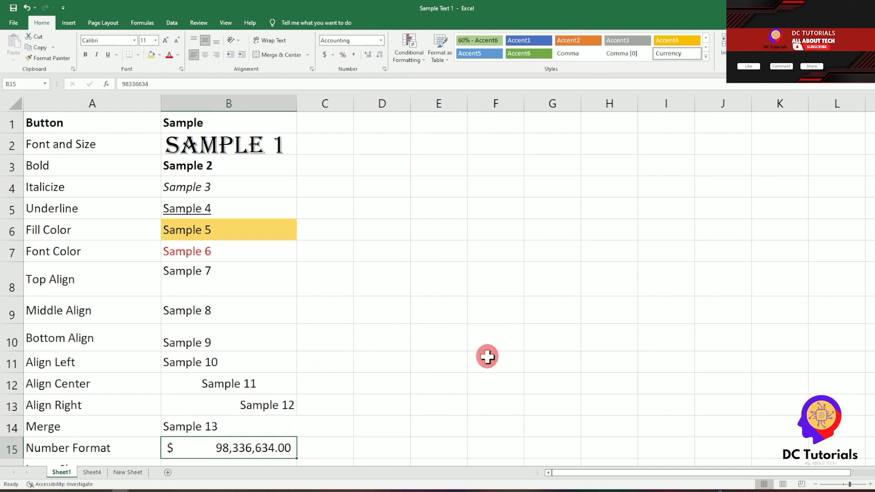
Draw a rectangle shape below the number format sample, starting around cell B17 and extending into column C
scroll(487, 353, "down", 3)
left_click(79, 234)
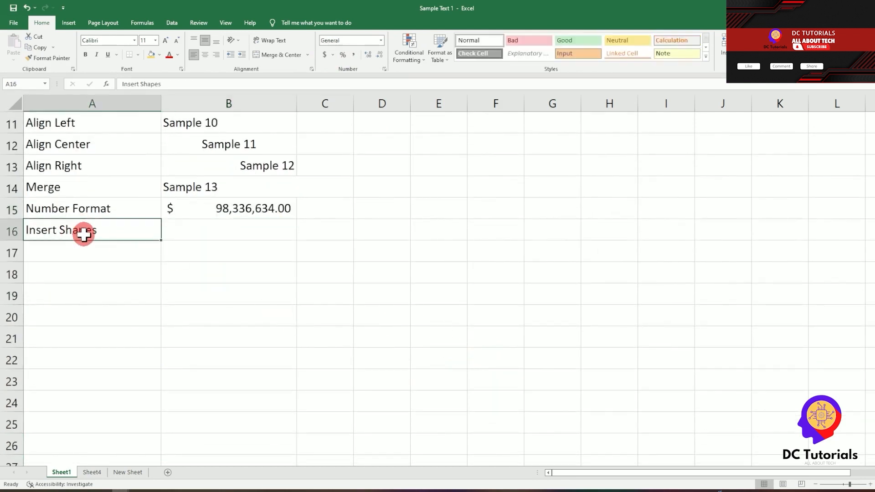
left_click(68, 23)
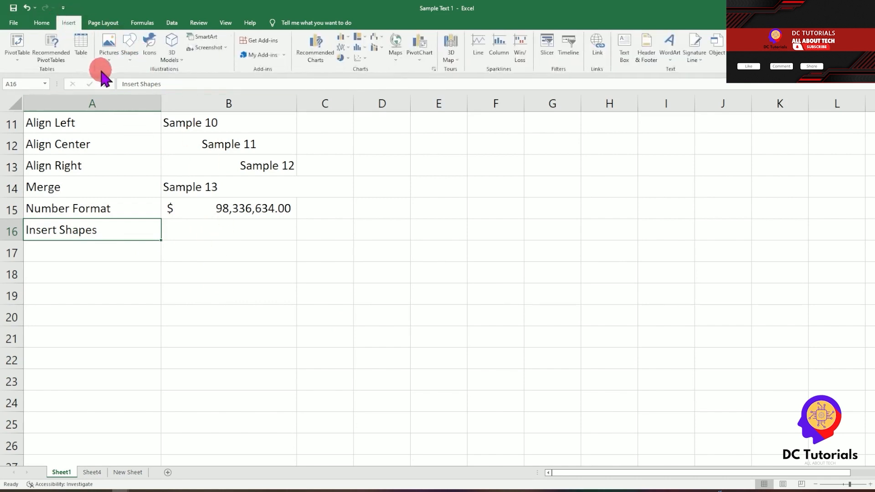
left_click(236, 245)
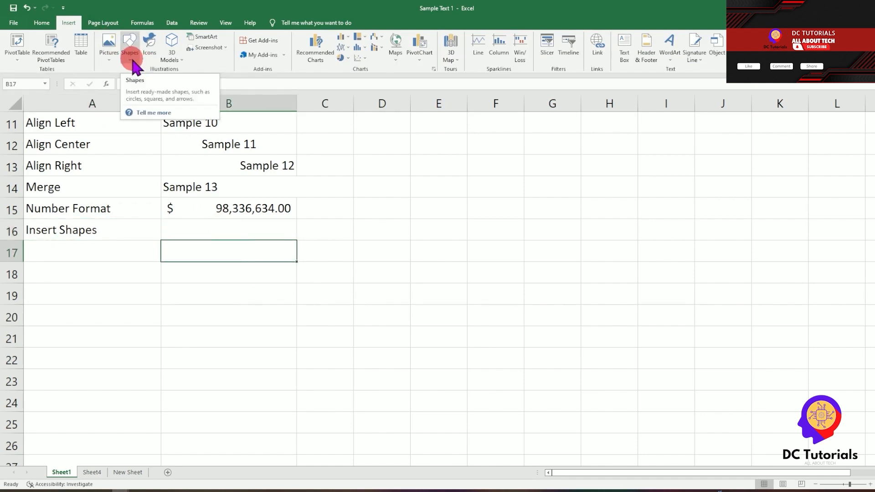
left_click(130, 47)
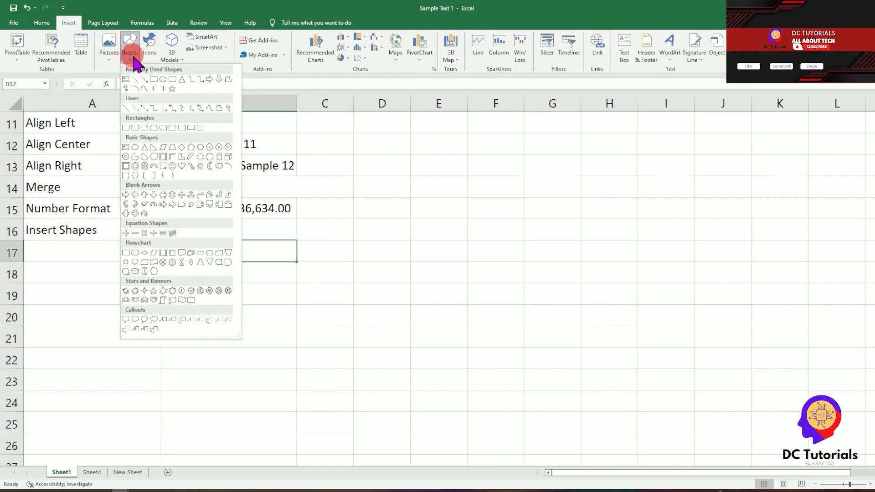
left_click(154, 80)
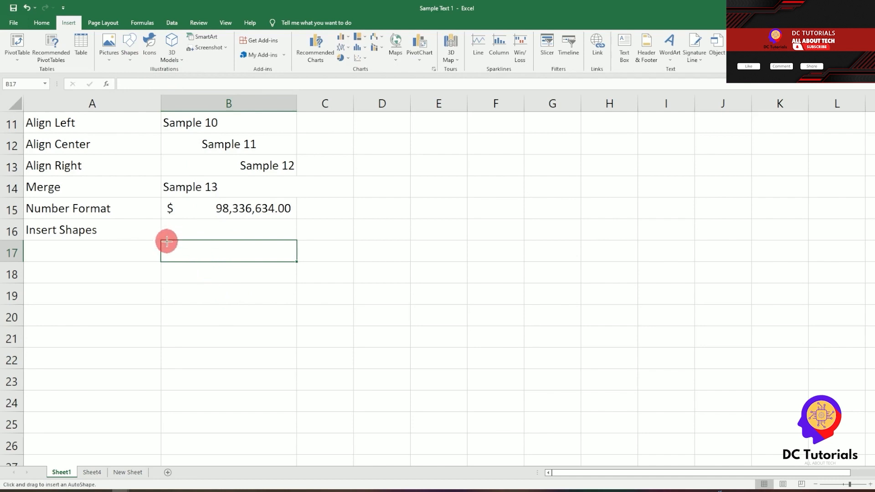
left_click_drag(175, 239, 336, 309)
Fit the rectangle within column B across rows 16 to 19 and apply the green shape style
left_click_drag(282, 284, 272, 271)
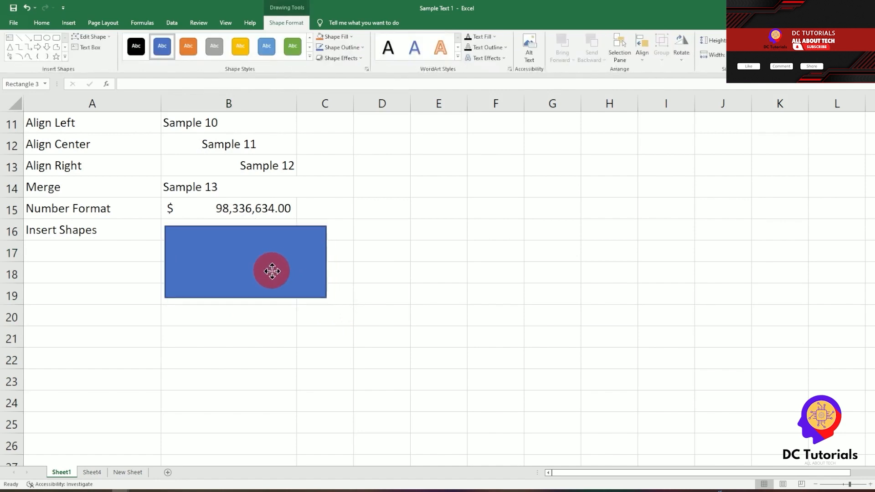
left_click_drag(326, 262, 288, 261)
left_click(293, 47)
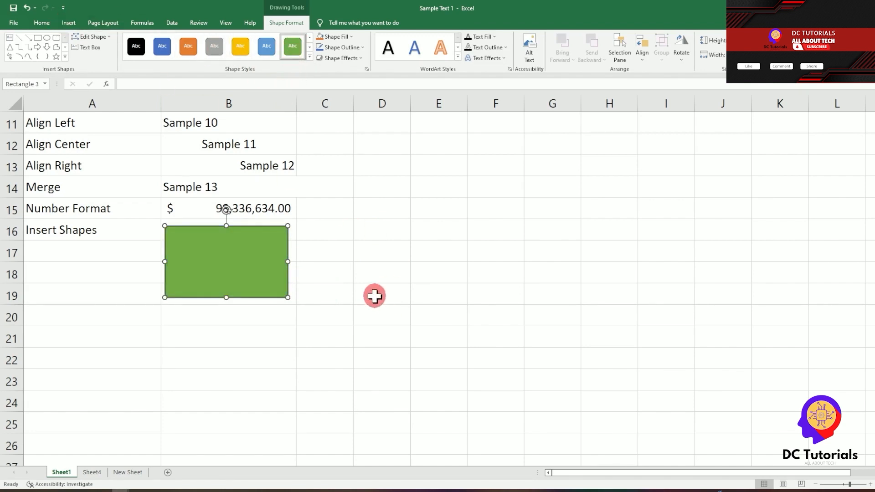
Draw an isosceles triangle below the green rectangle and place it within column B, spanning rows 20 to 24
left_click_drag(212, 350, 196, 324)
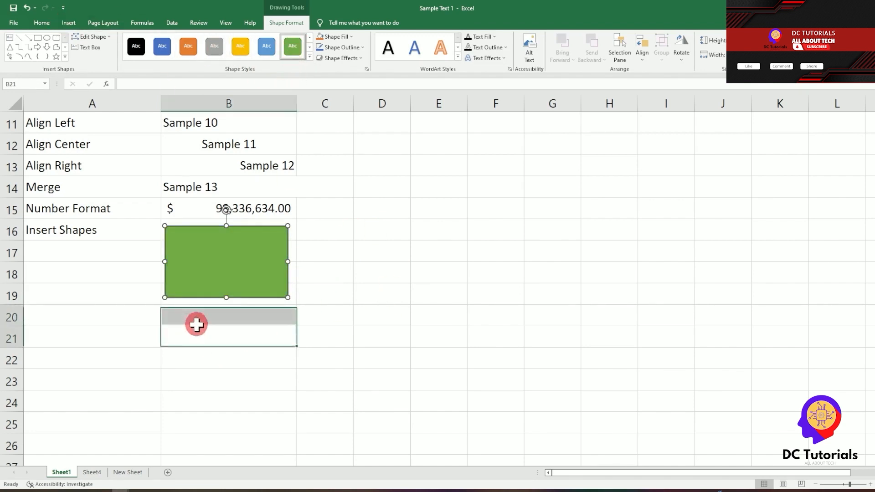
left_click(69, 22)
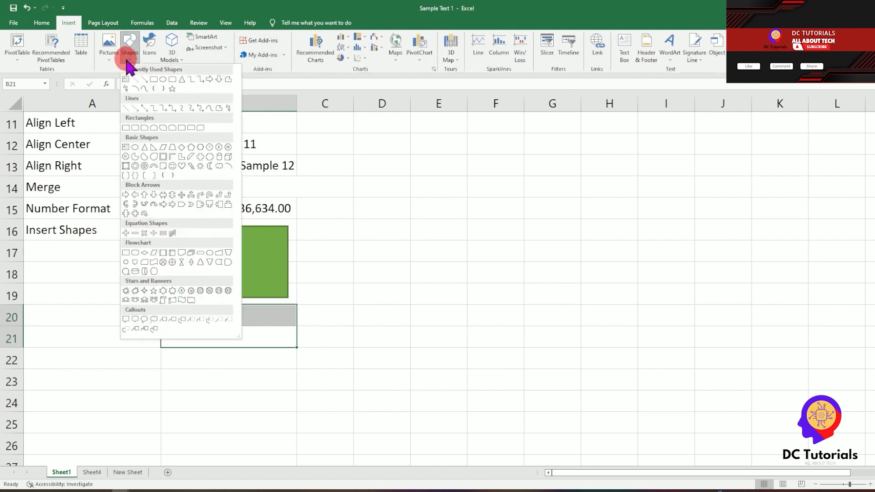
left_click(179, 80)
left_click_drag(207, 313, 131, 406)
left_click_drag(176, 387, 233, 383)
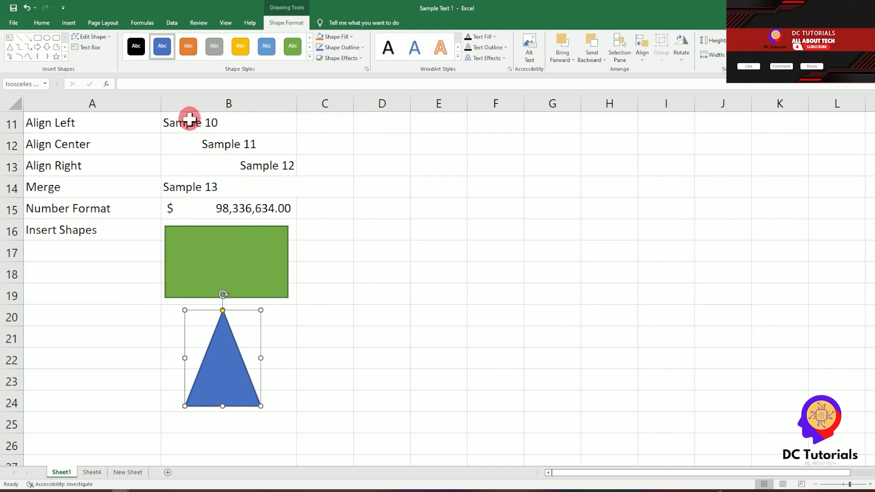
Give the triangle an orange outline and a light gold fill
left_click(344, 49)
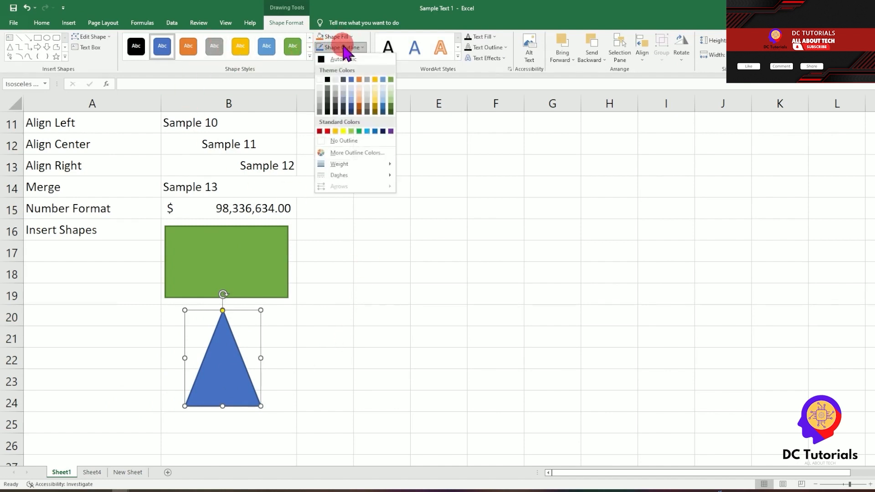
left_click(355, 88)
left_click(348, 38)
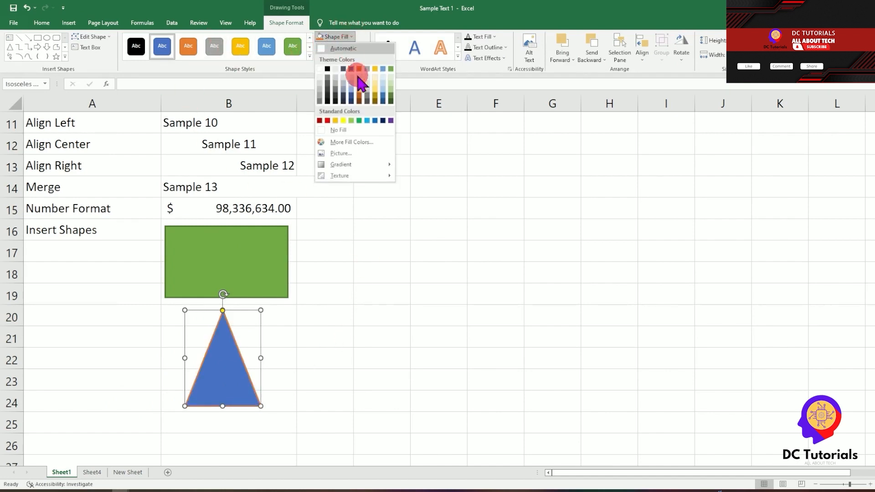
left_click(375, 93)
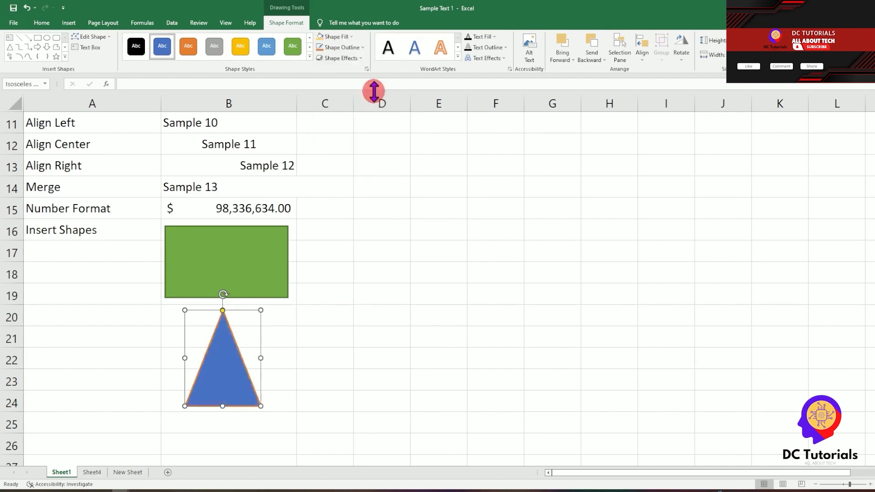
left_click(376, 267)
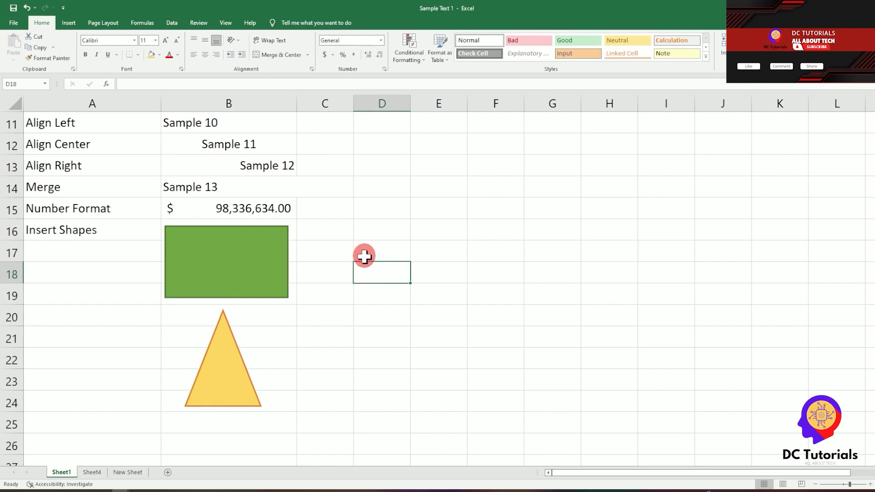
scroll(364, 257, "up", 4)
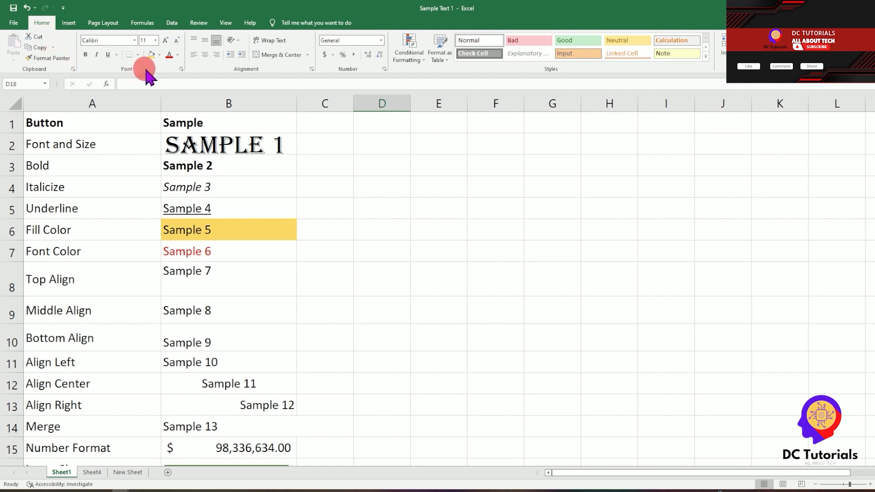
left_click(67, 23)
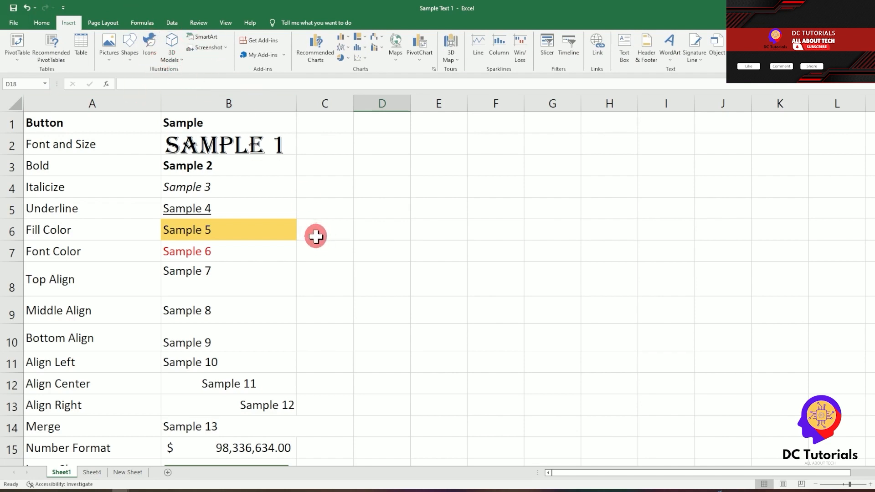
scroll(316, 236, "down", 20)
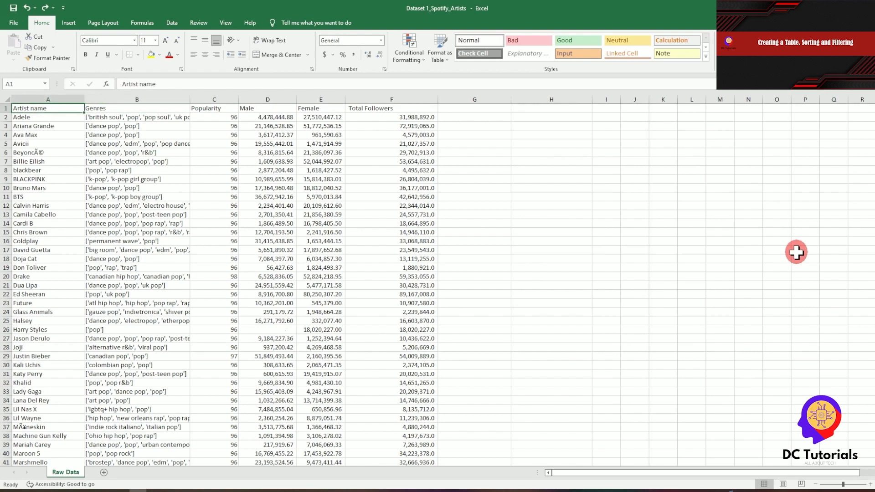
Go through the column headers in row 1 of the Spotify artists Raw Data sheet, from Artist name to Total Followers
key("Right")
key("Right")
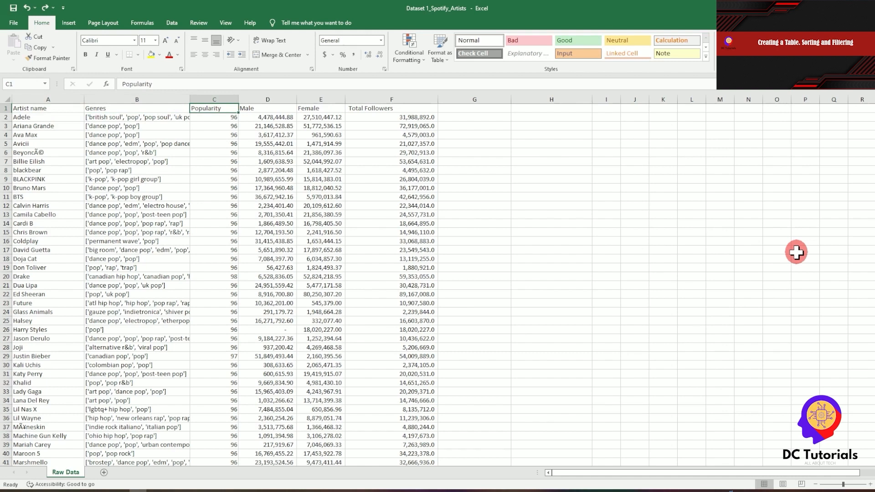
key("Right")
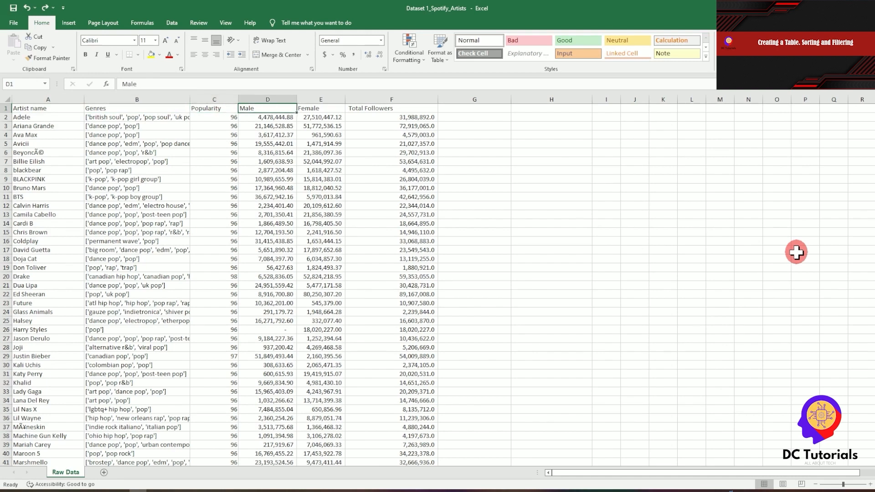
key("Right")
key("Right")
key("Left")
key("Left")
key("Right")
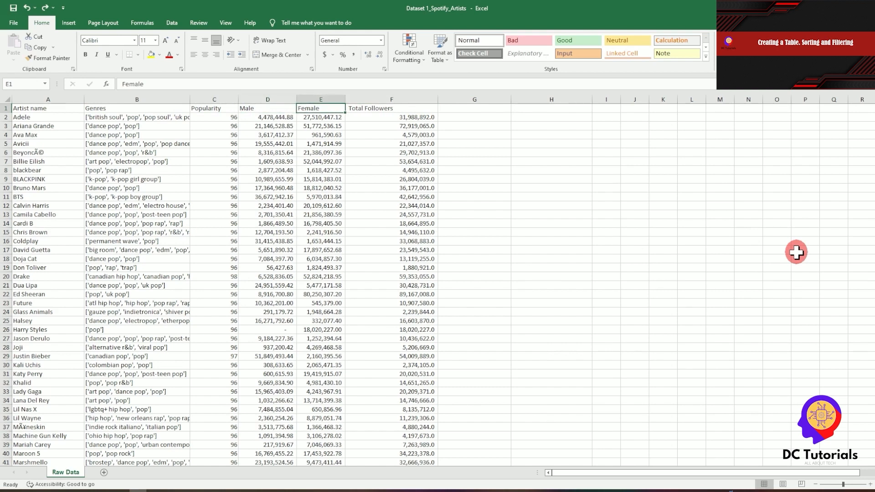
key("Right")
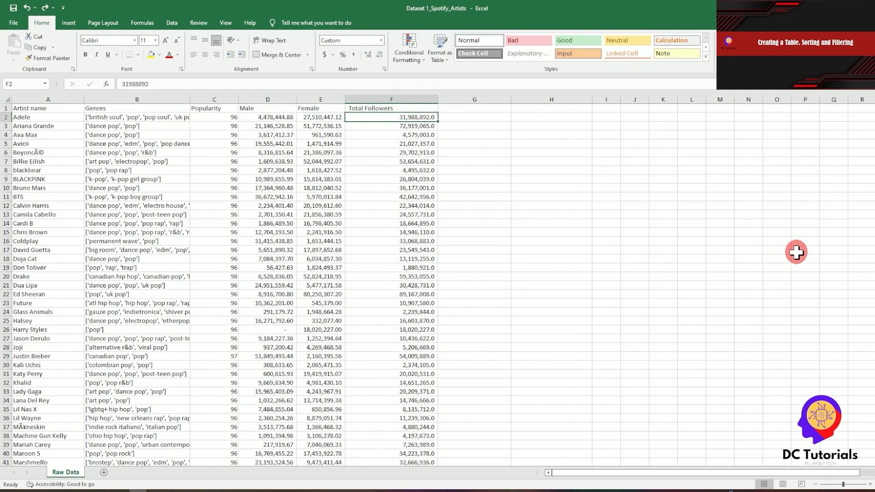
key("Left")
key("Left")
key("Left")
key("Left")
key("Left")
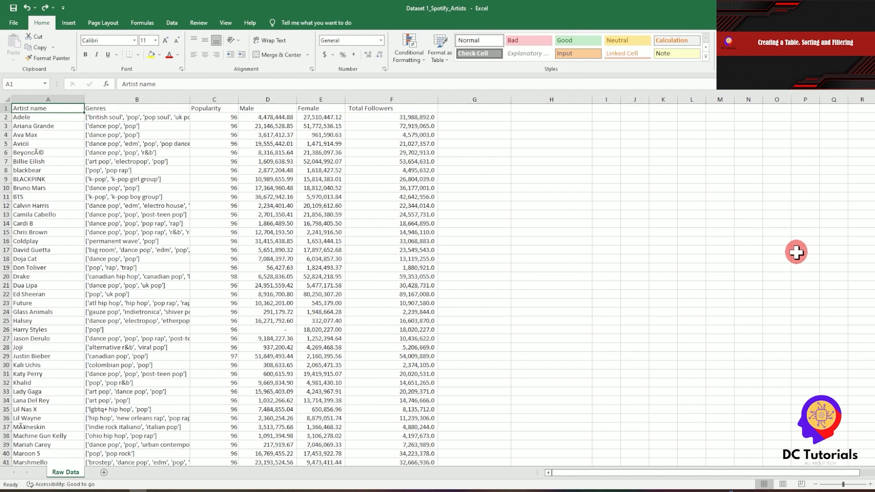
Apply All Borders to the entire artist data range A1:F66, including the header row
key("ctrl+shift+Right")
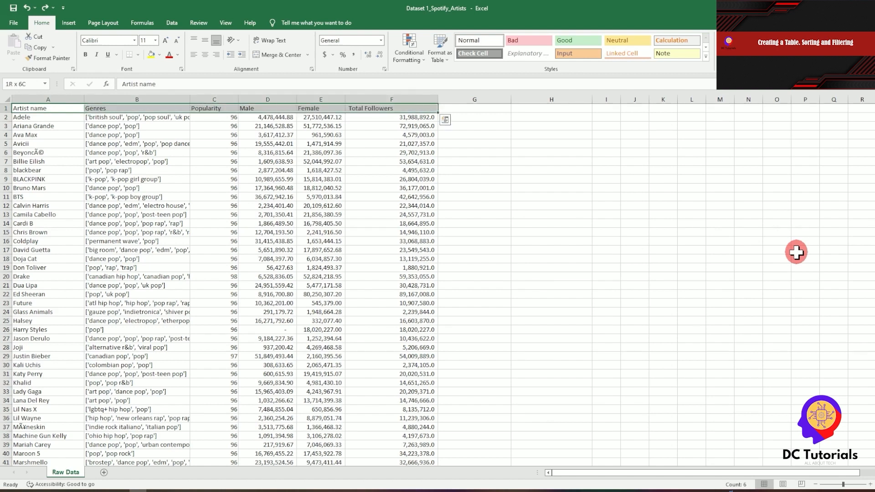
left_click(128, 134)
left_click_drag(40, 112, 404, 341)
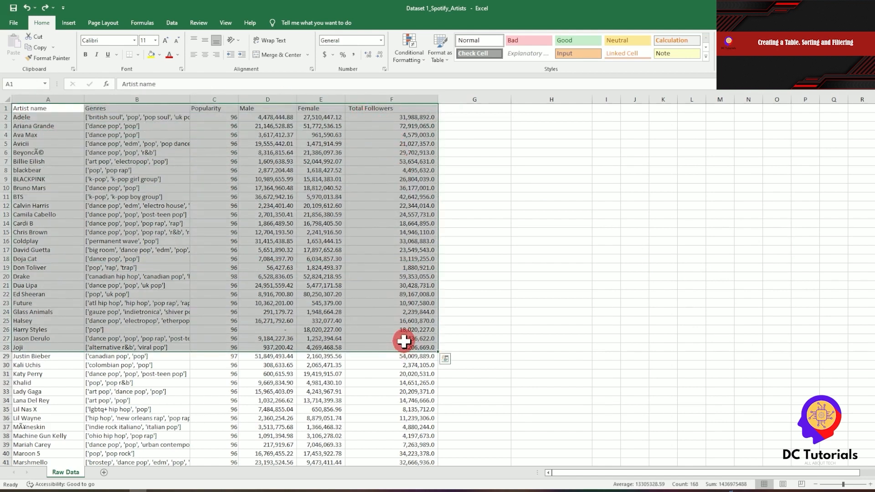
key("ctrl+shift+Down")
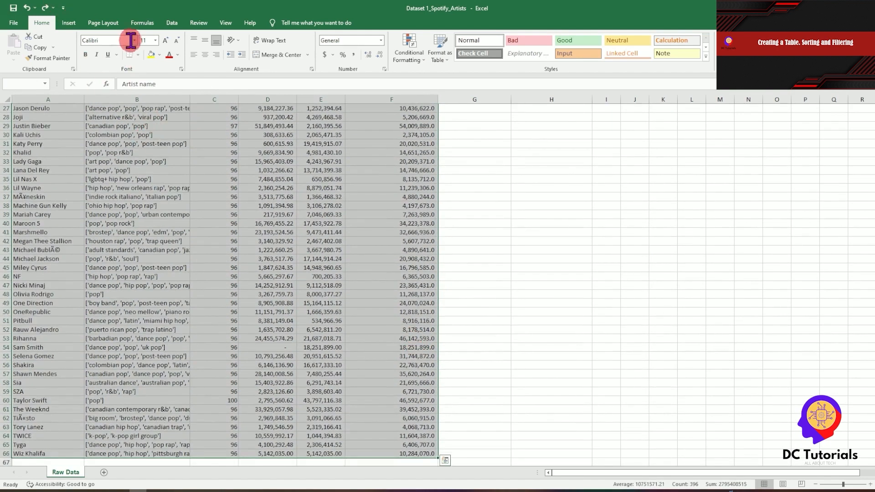
left_click(138, 55)
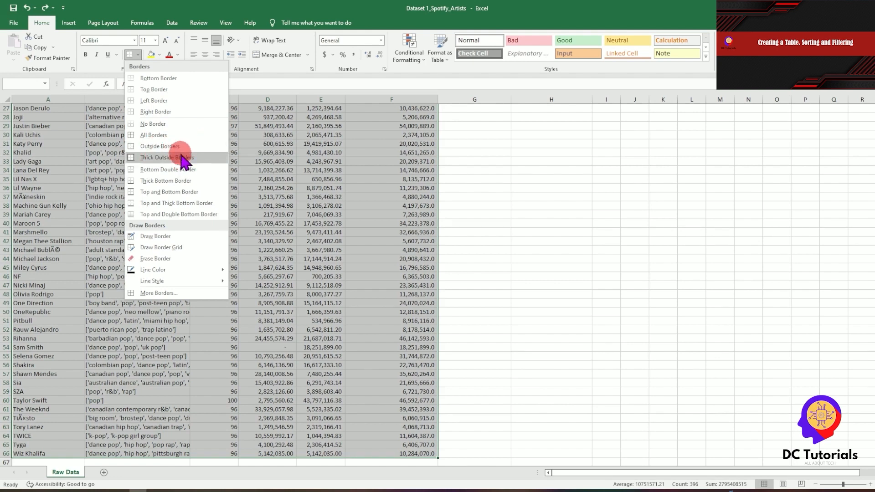
mouse_move(186, 270)
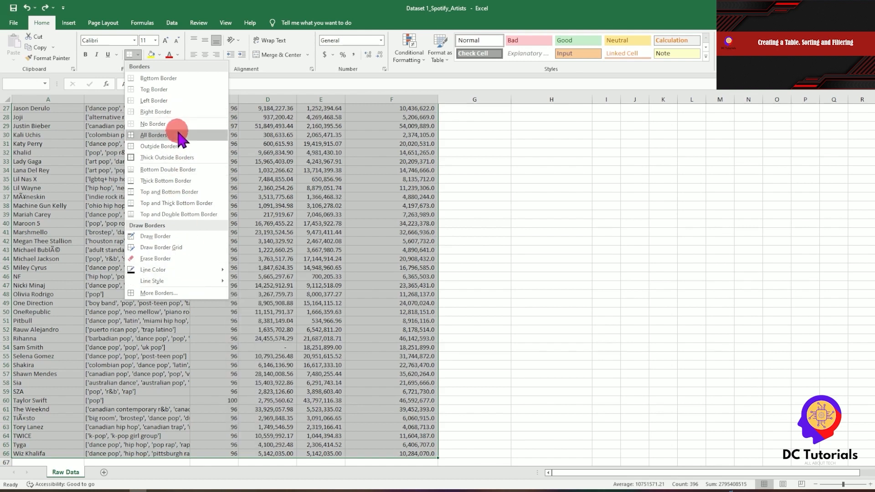
left_click(179, 134)
scroll(178, 133, "up", 9)
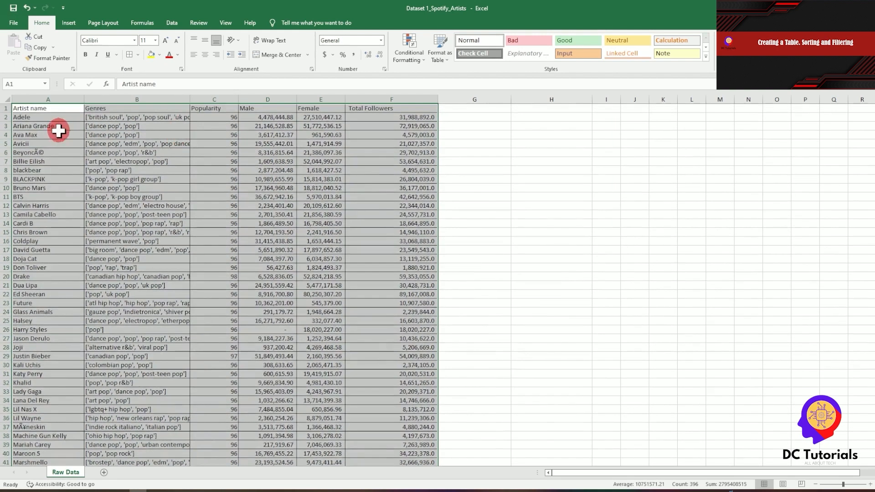
Try to recolor the borders of header row A1:F1 with a theme line color
left_click(123, 128)
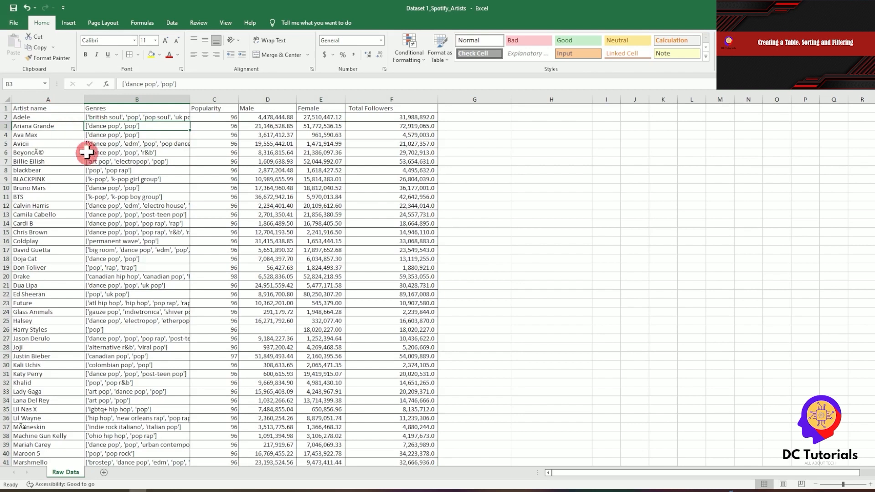
left_click(54, 108)
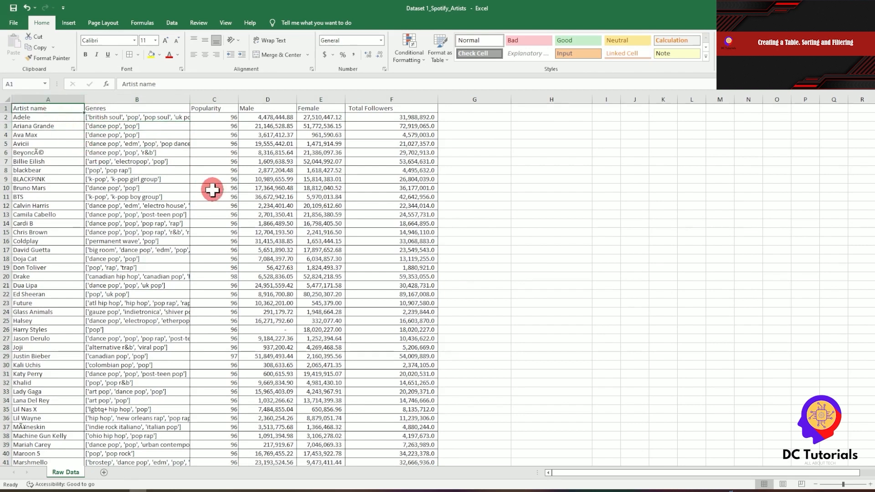
key("shift+Right")
key("shift+Right")
key("shift+Right")
key("shift+Right")
key("shift+Right")
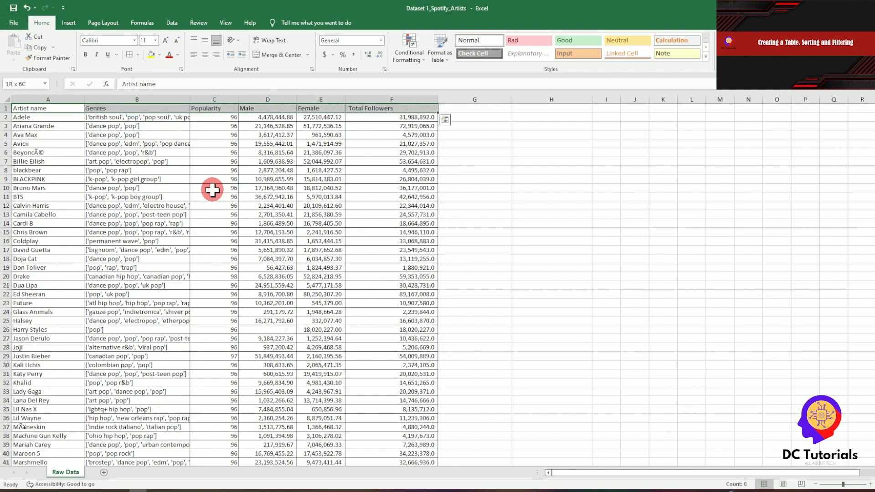
left_click(138, 54)
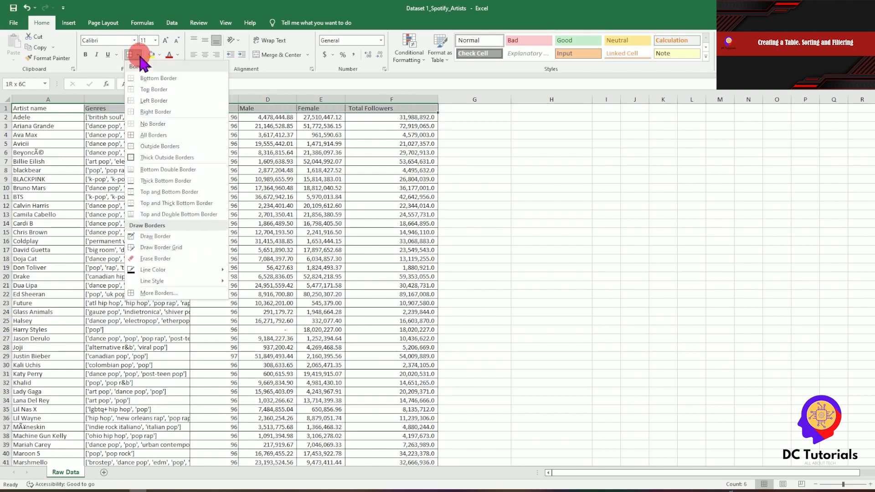
mouse_move(189, 270)
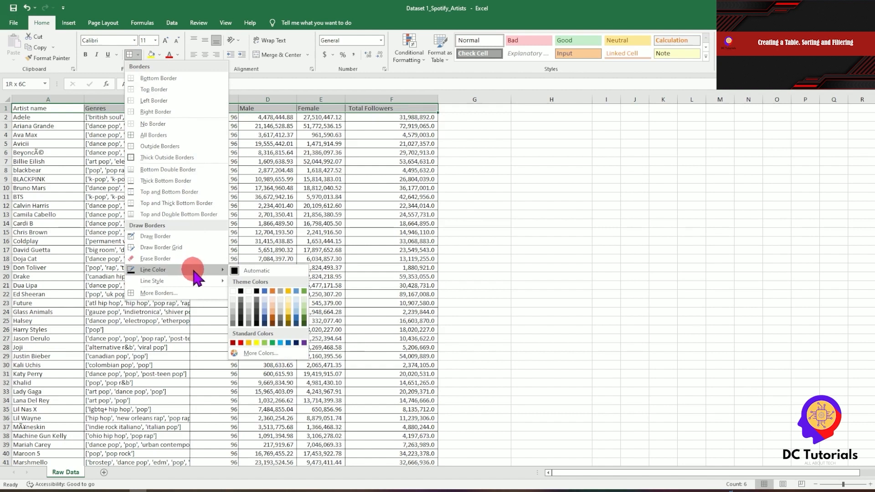
left_click(267, 293)
left_click_drag(40, 108, 430, 105)
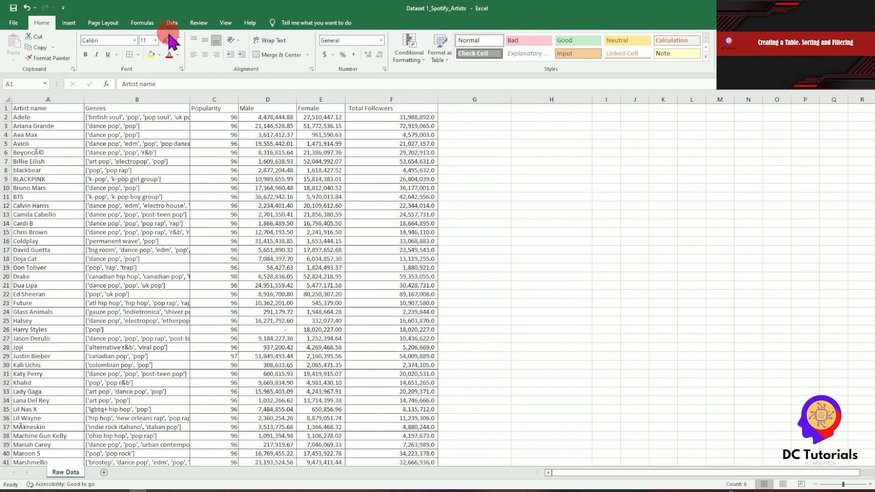
Make the column headers in A1:F1 bold
left_click(157, 135)
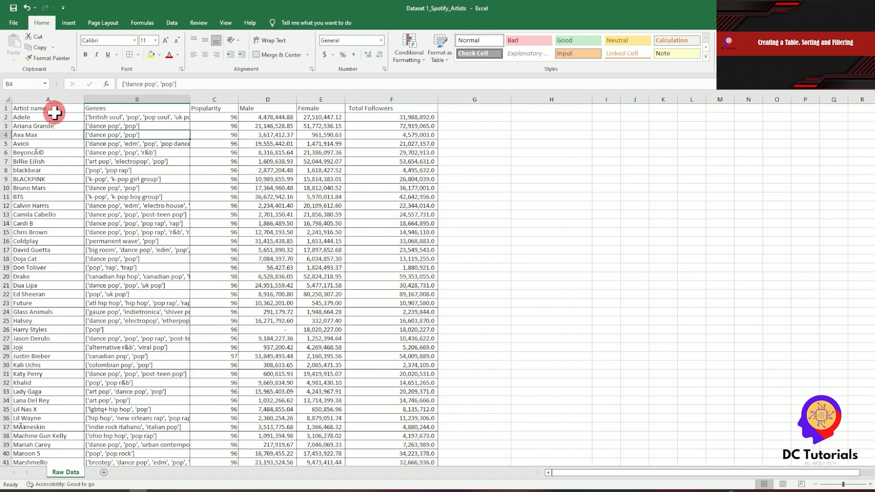
left_click_drag(54, 109, 402, 104)
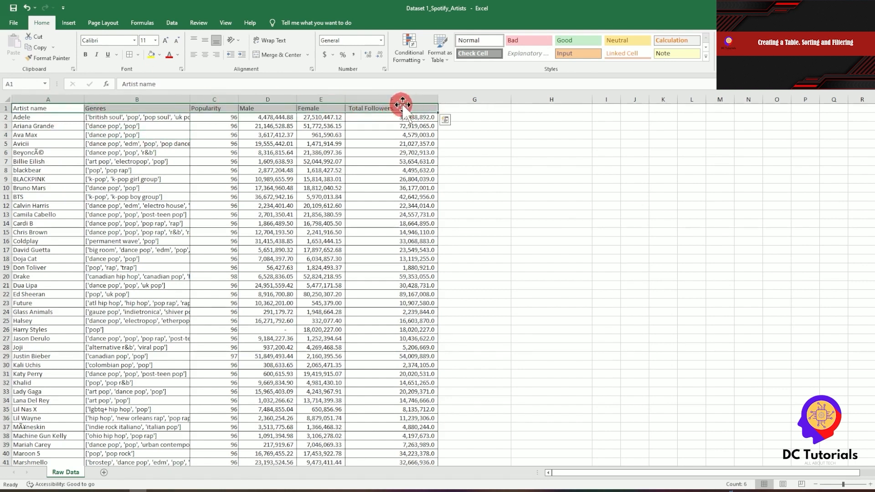
key("ctrl+b")
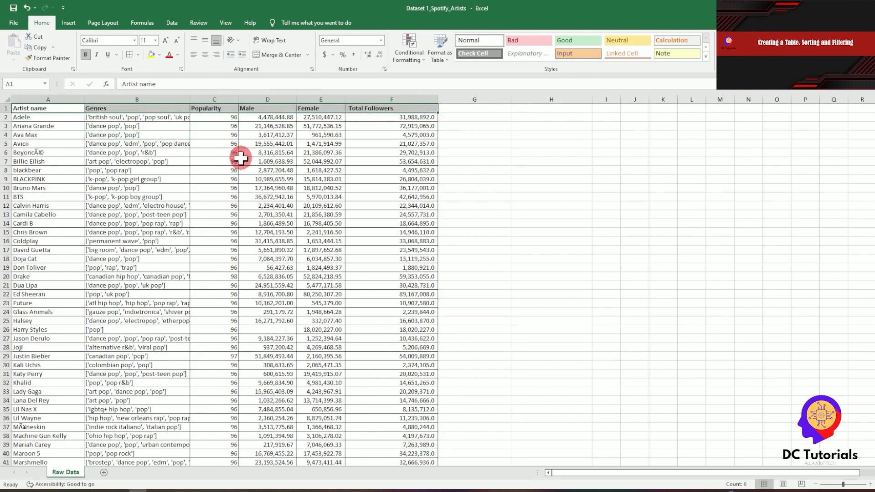
left_click(51, 107)
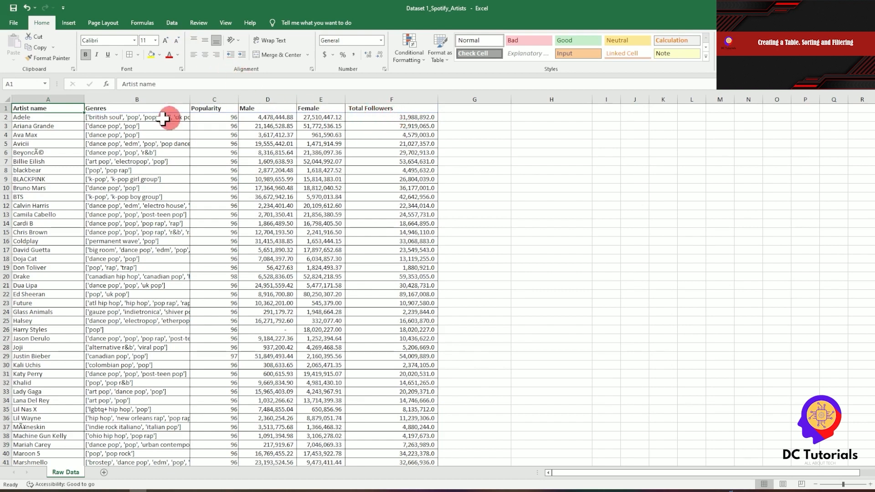
Sort the artist data by Total Followers on cell values, from Largest to Smallest
left_click(420, 111)
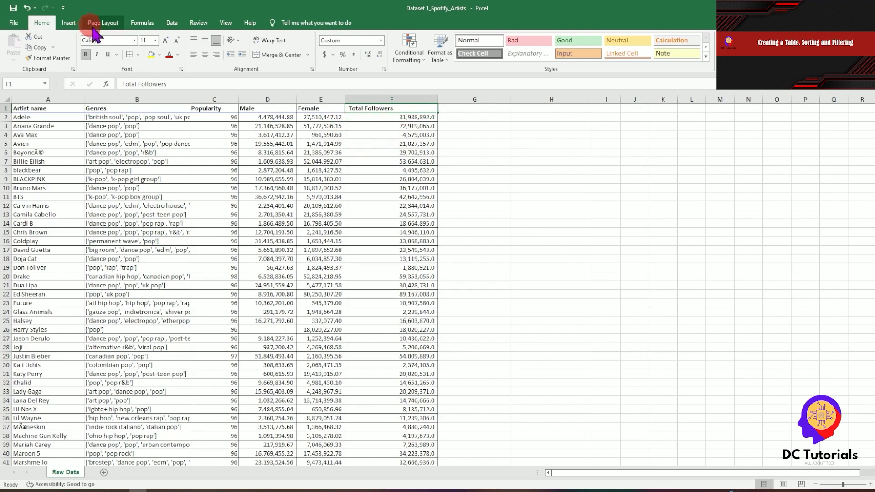
left_click(172, 23)
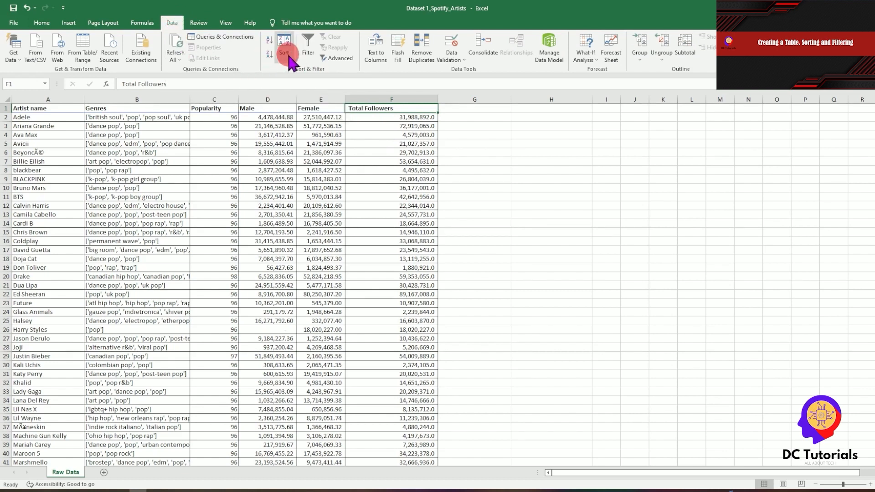
left_click(476, 162)
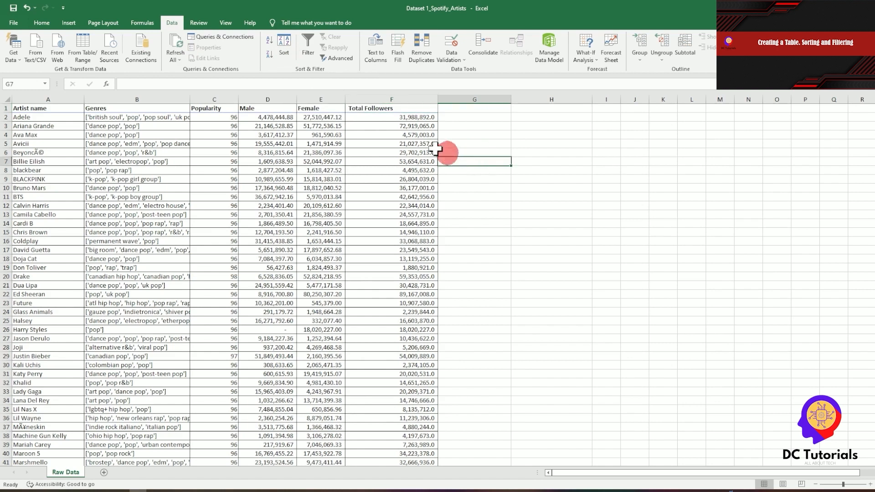
left_click(381, 109)
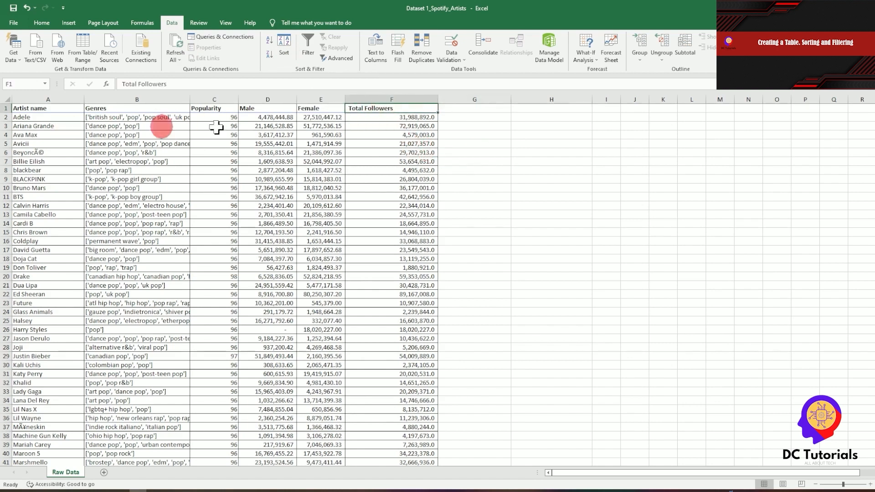
left_click(284, 45)
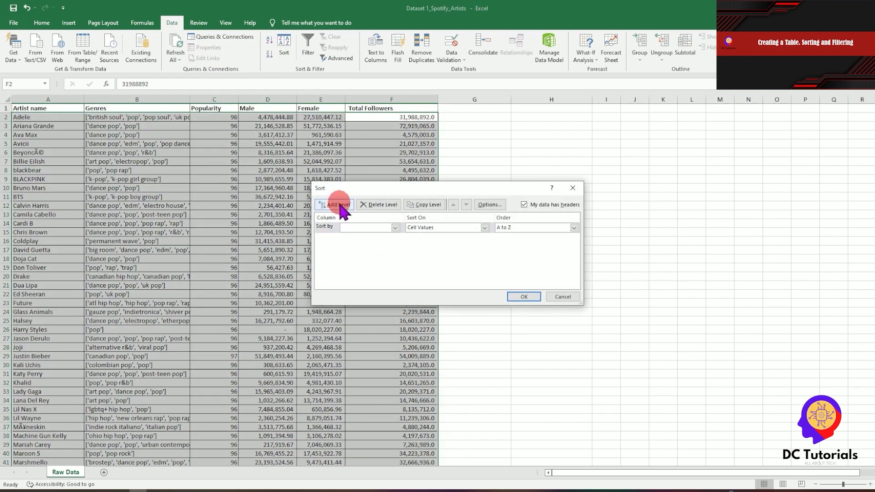
left_click(395, 228)
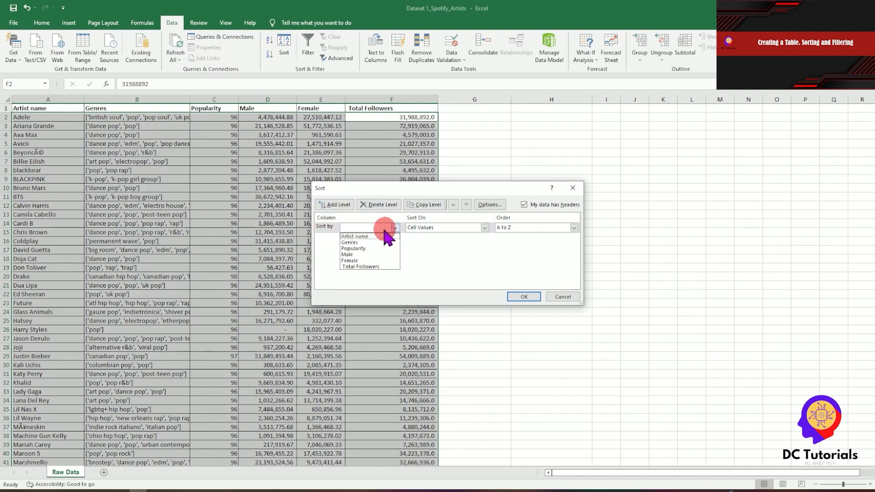
left_click(364, 266)
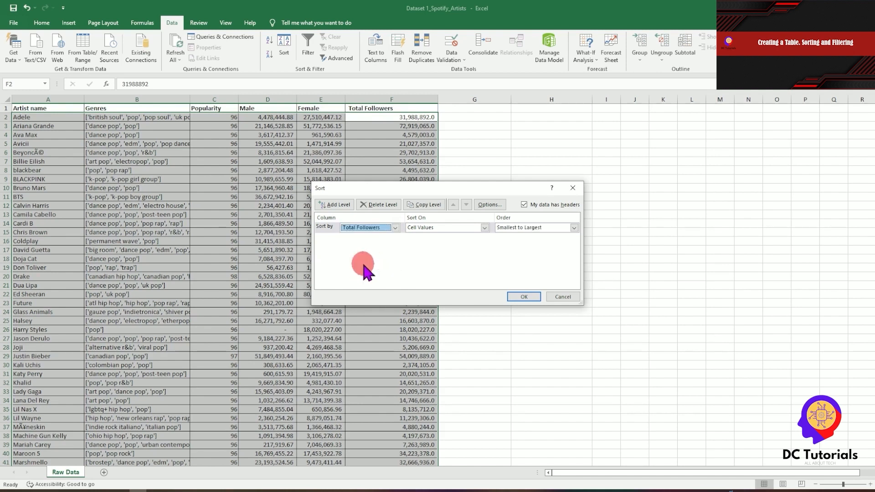
left_click(535, 227)
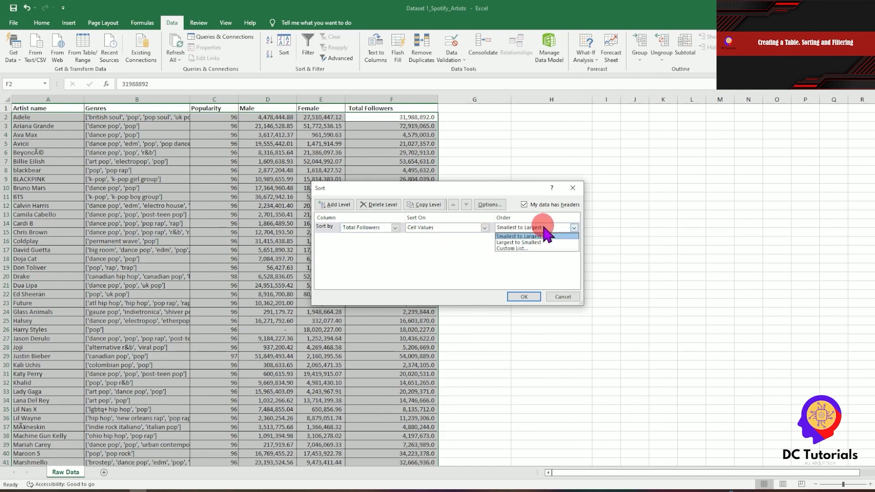
left_click(533, 242)
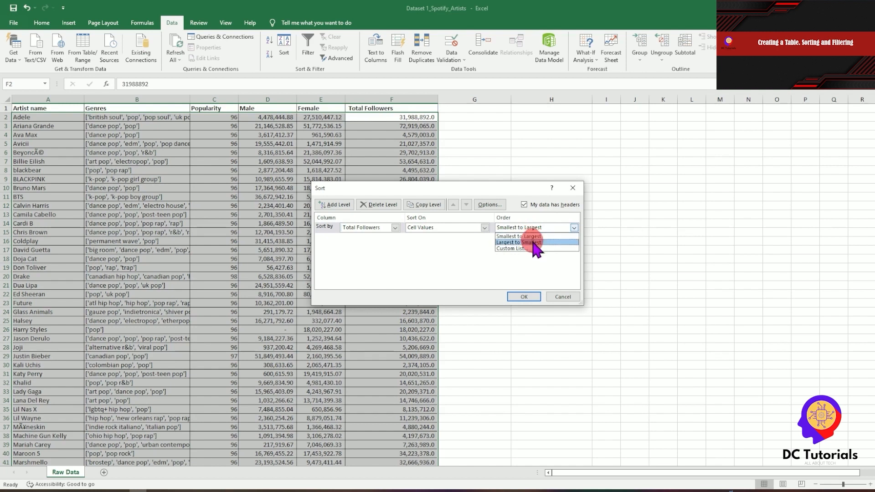
left_click(524, 297)
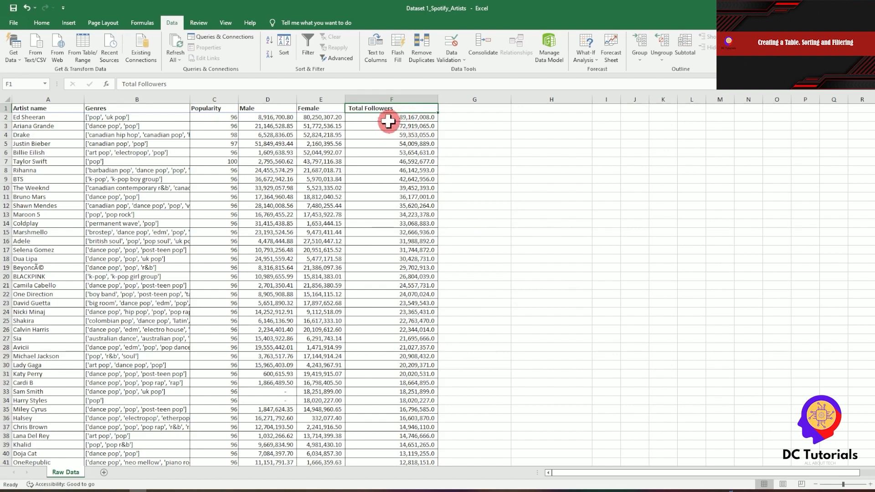
left_click_drag(408, 121, 420, 268)
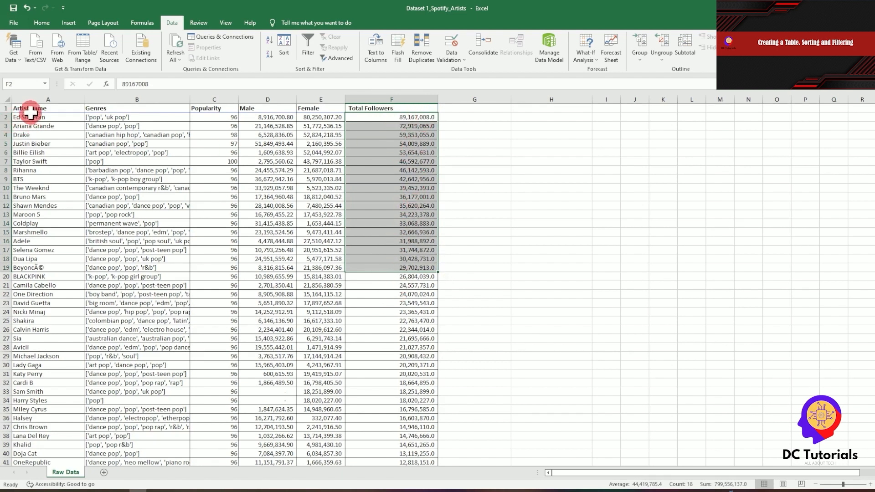
left_click(394, 141)
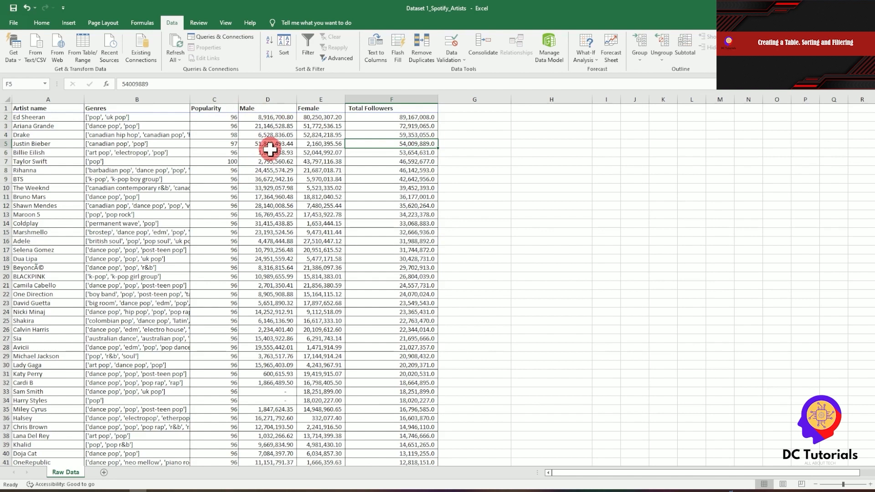
Re-sort the artist data by the Male column, Smallest to Largest, and review the reordered Male values
left_click(270, 108)
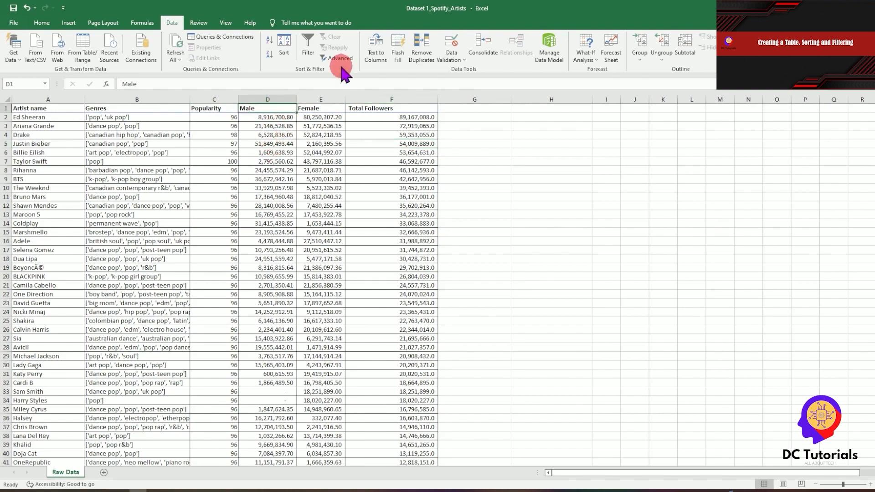
left_click(284, 48)
left_click(394, 227)
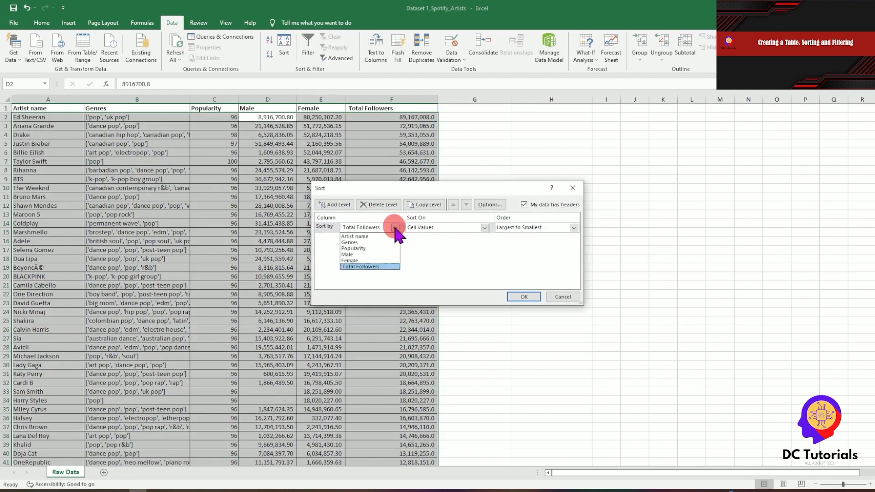
left_click(363, 254)
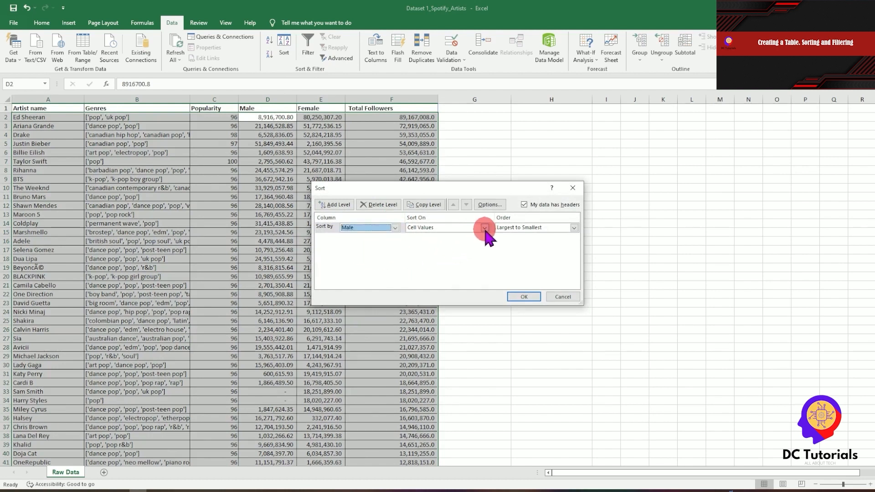
left_click(541, 230)
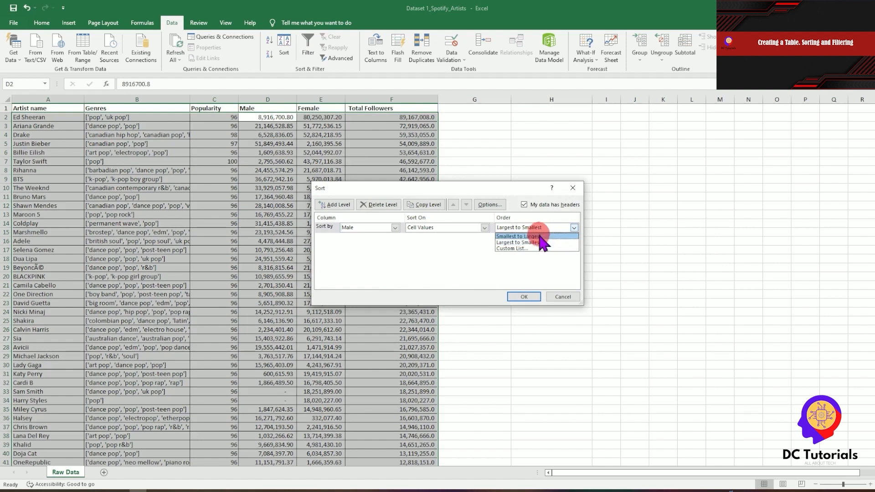
left_click(540, 236)
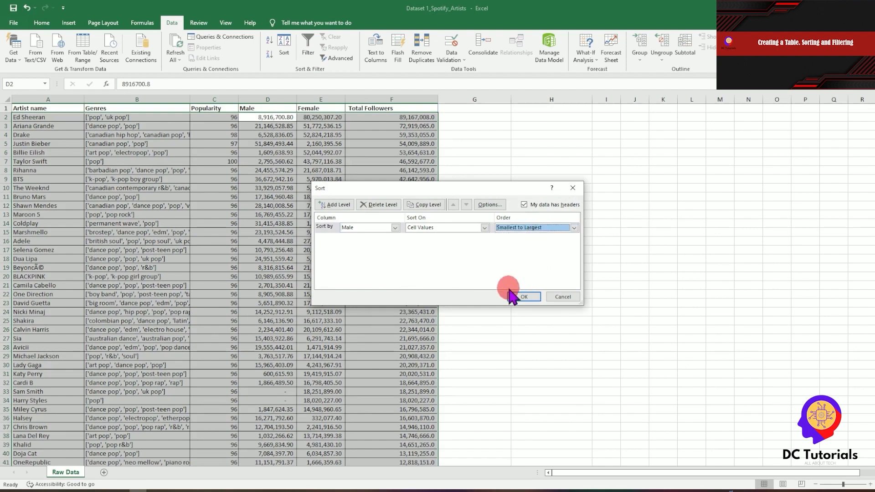
left_click(524, 297)
left_click(269, 118)
left_click(3, 117)
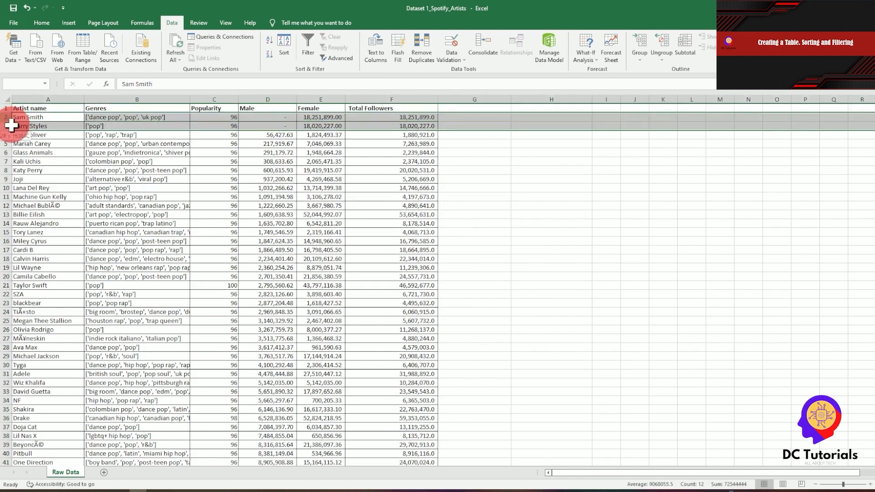
left_click(270, 117)
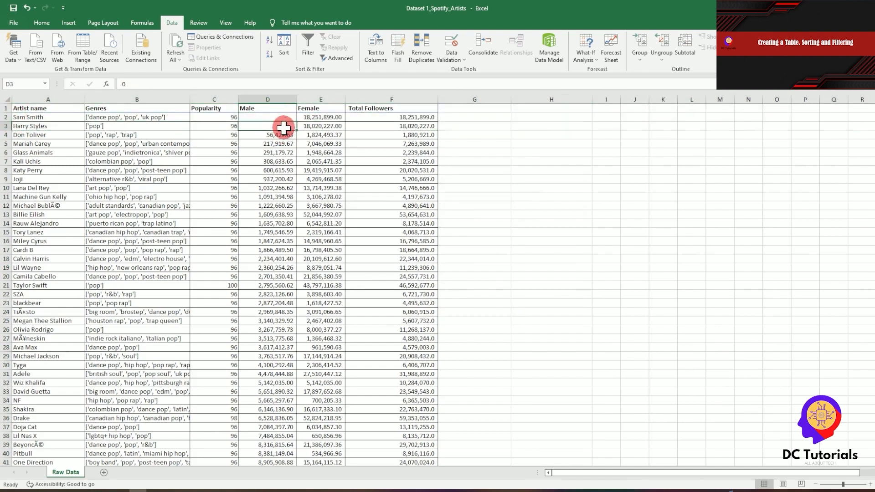
left_click_drag(284, 117, 285, 320)
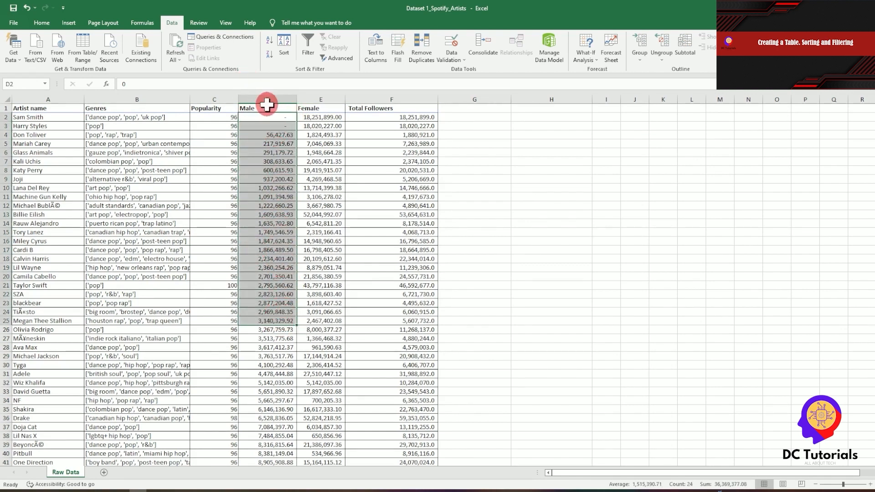
left_click(312, 134)
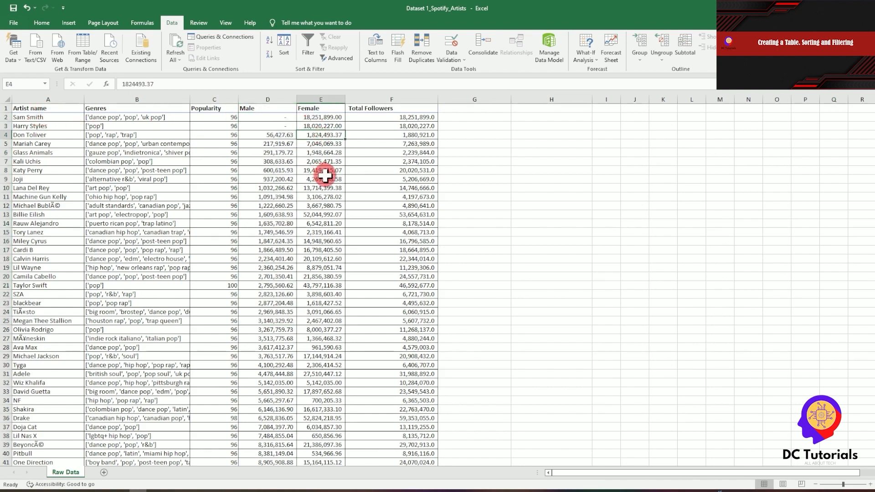
Set the primary sort level to Total Followers on cell values, ordered Largest to Smallest
left_click(285, 51)
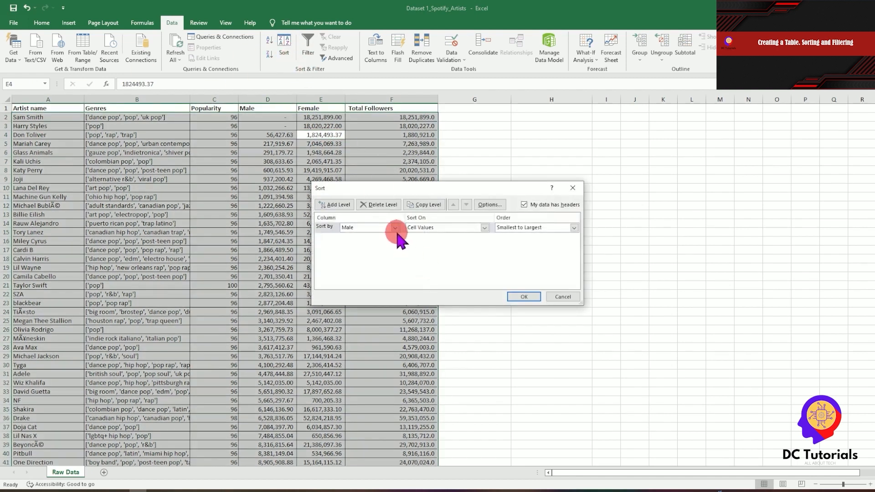
left_click(395, 228)
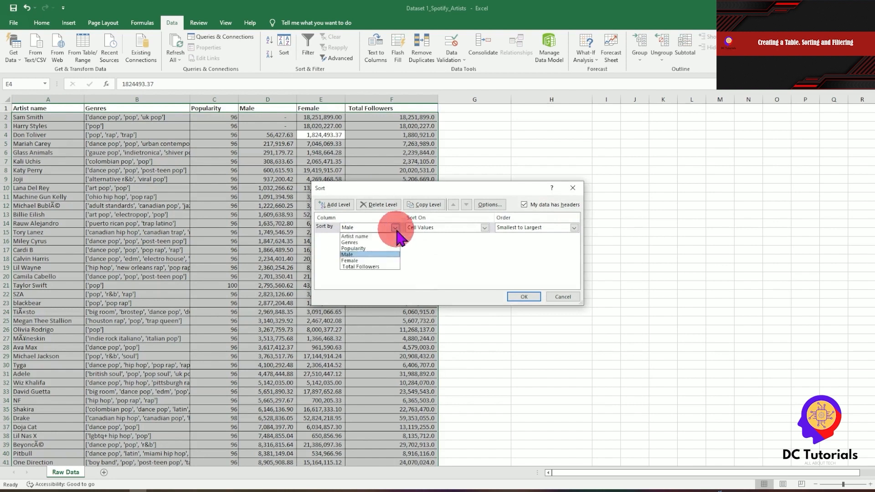
left_click(372, 267)
left_click(573, 228)
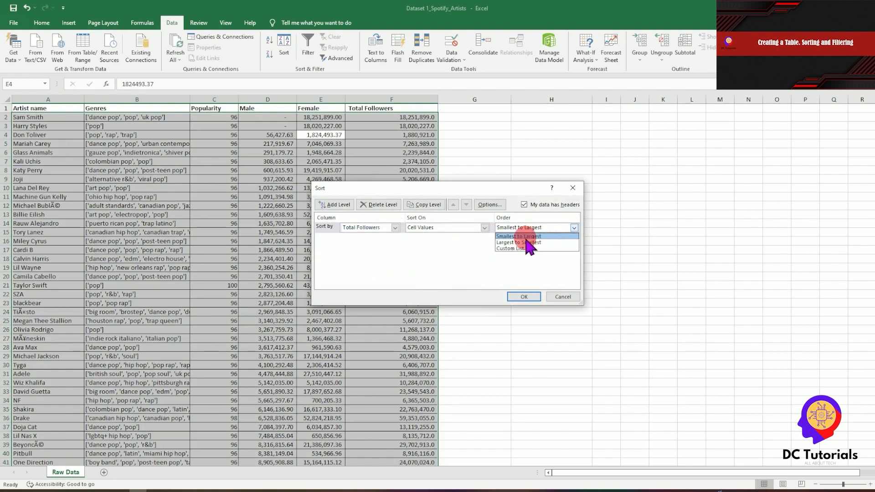
left_click(528, 242)
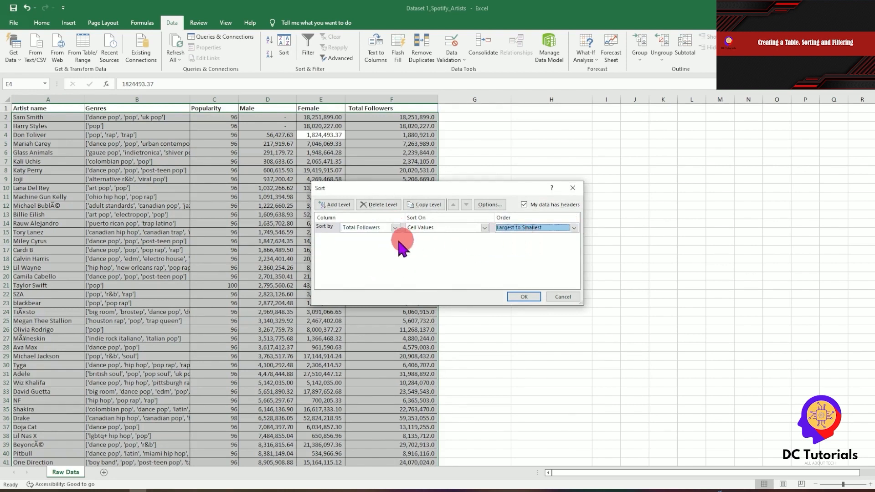
Add a second sort level on Artist name, cell values, A to Z, and apply the sort
left_click(331, 208)
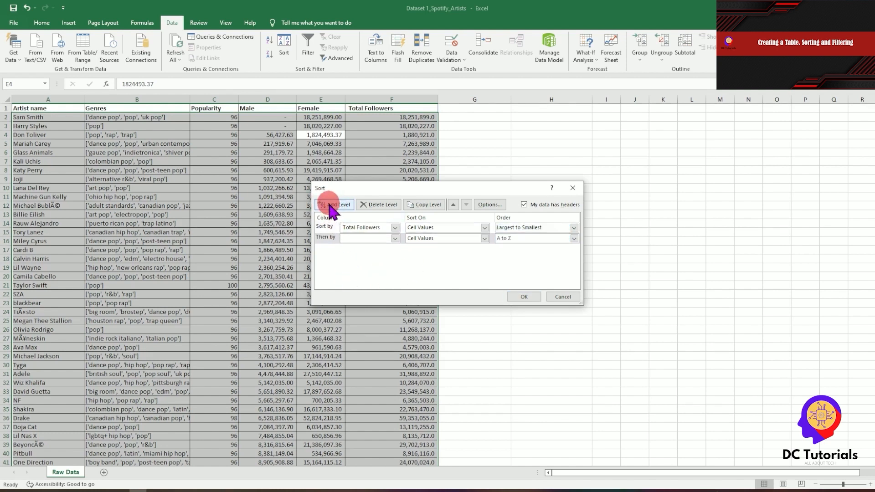
left_click(395, 238)
left_click(360, 246)
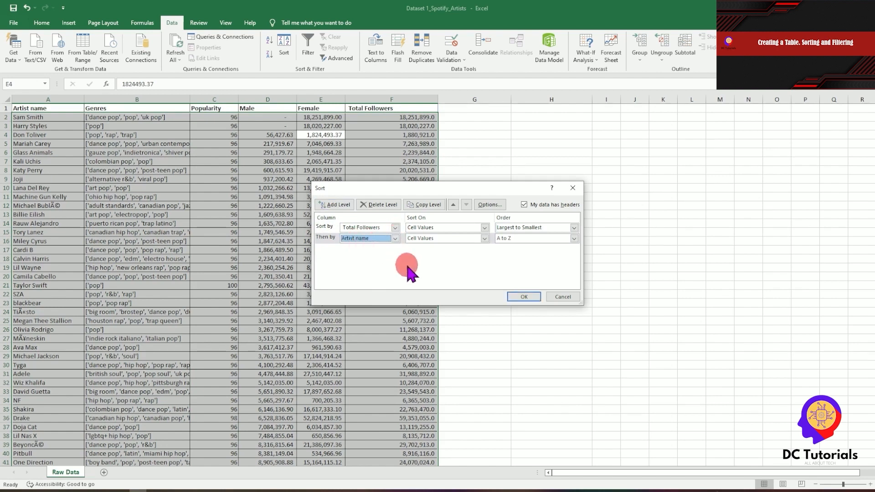
left_click(543, 238)
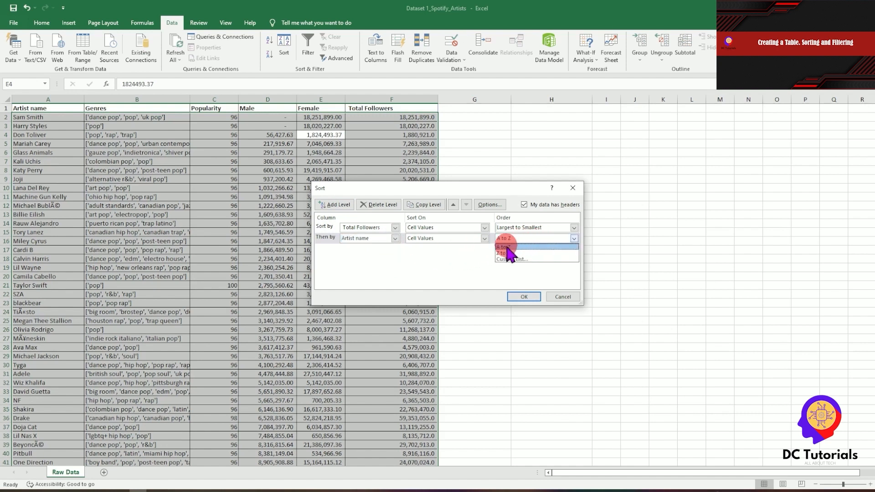
left_click(505, 249)
left_click(524, 297)
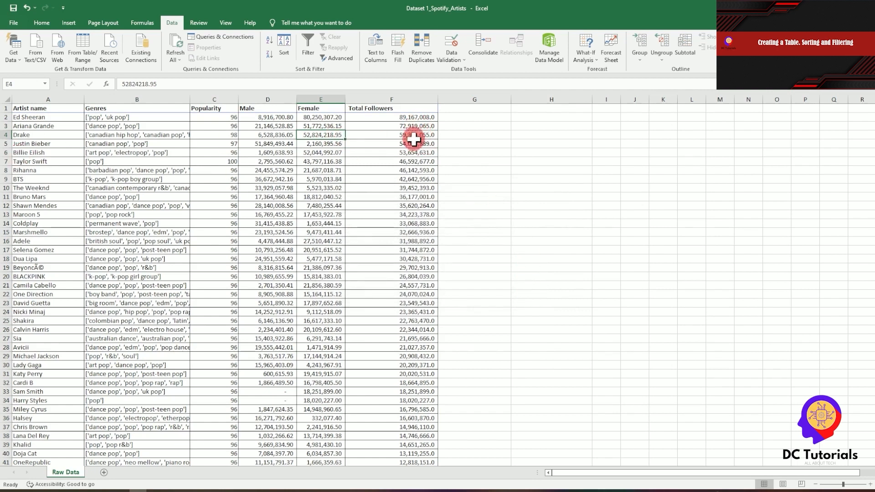
Examine the sorted Total Followers values alongside the order of the artist names
left_click_drag(405, 117, 415, 288)
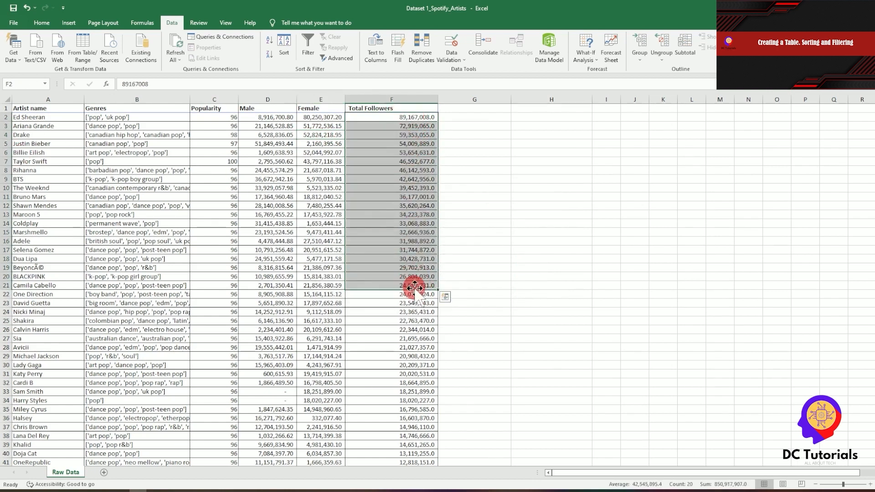
left_click_drag(60, 118, 59, 273)
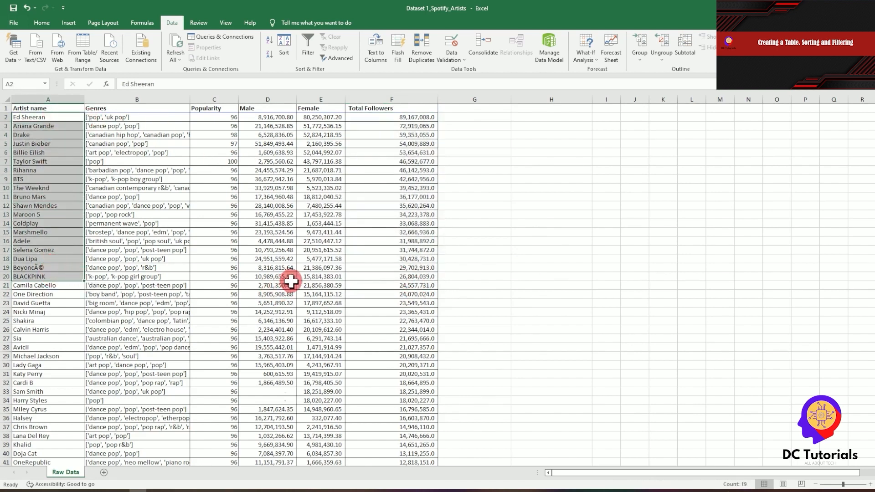
scroll(404, 310, "down", 10)
scroll(446, 313, "up", 10)
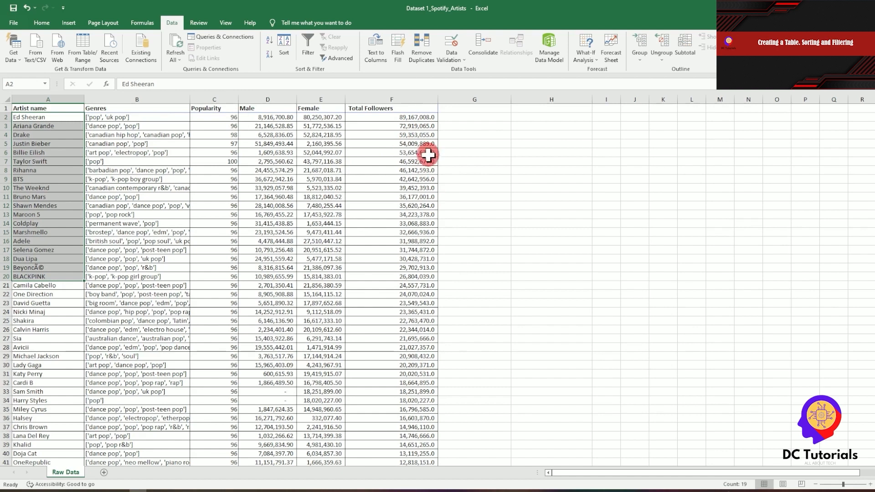
left_click_drag(409, 119, 414, 224)
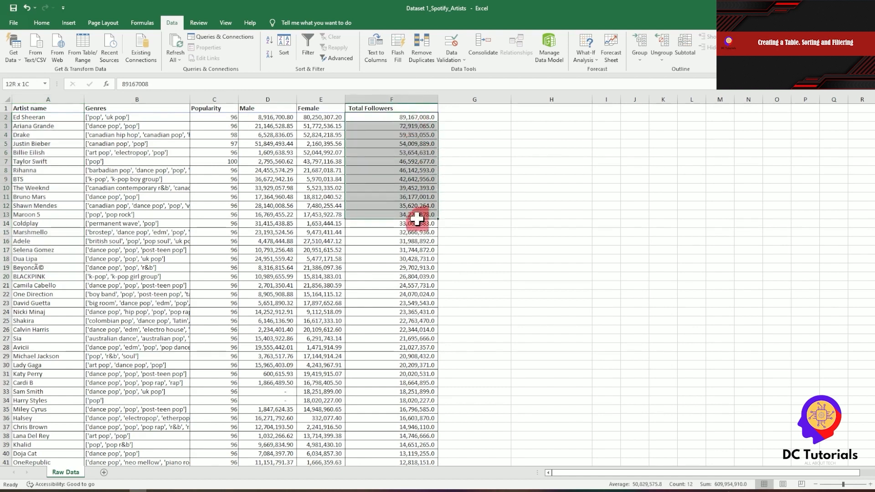
left_click(444, 168)
left_click_drag(390, 118, 398, 259)
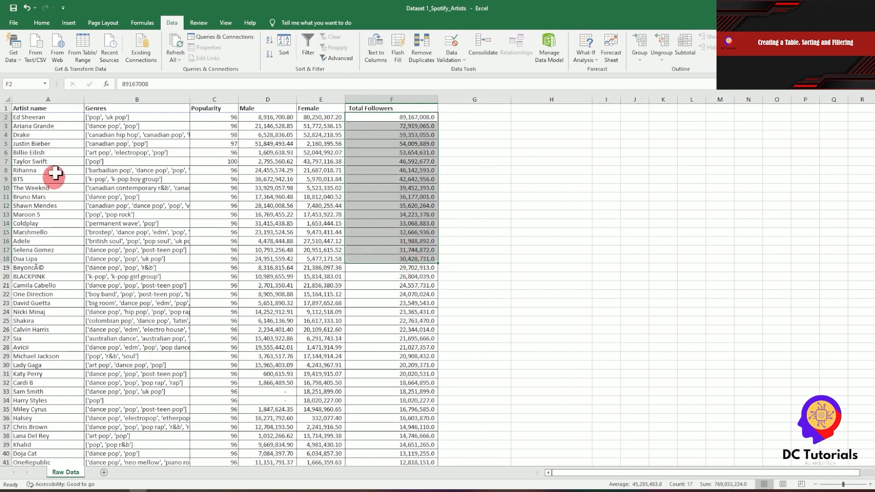
left_click_drag(51, 136, 54, 269)
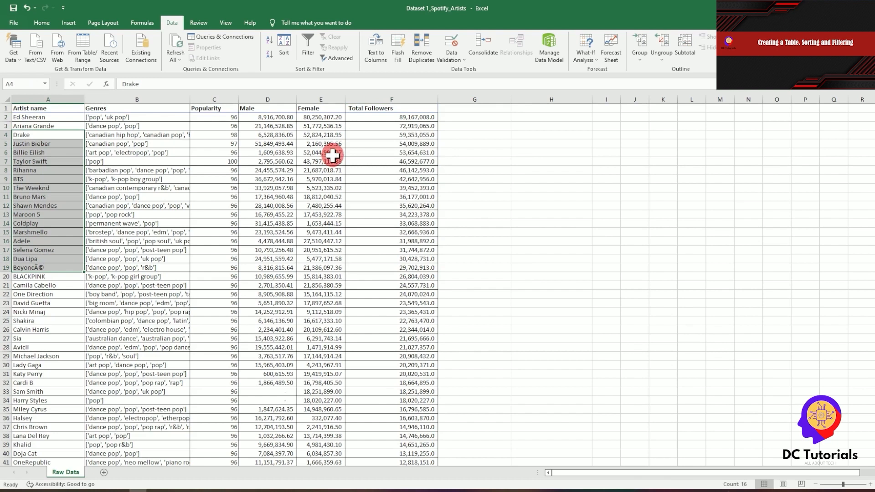
left_click(331, 155)
left_click(381, 157)
Turn on filtering for the dataset's header row
left_click(377, 109)
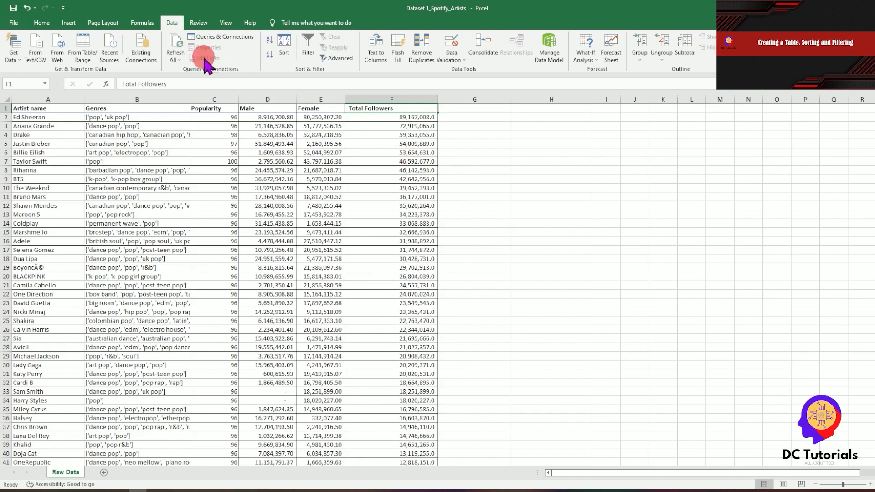
left_click(314, 54)
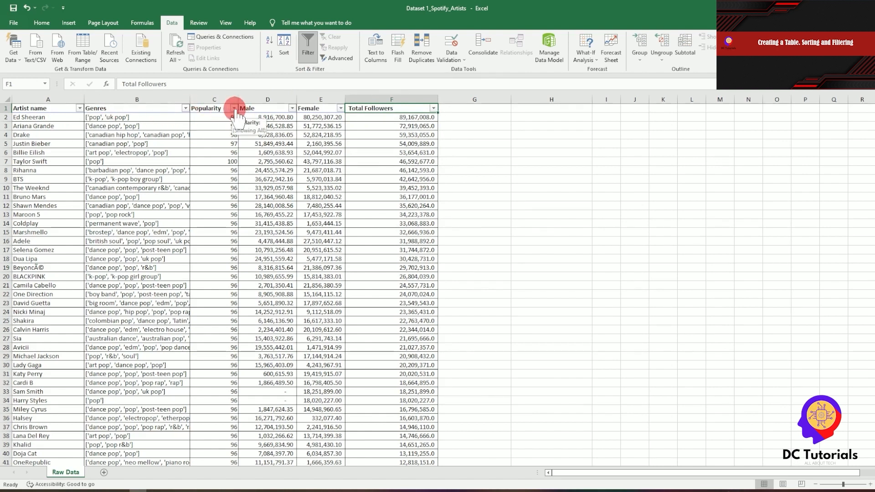
left_click(434, 110)
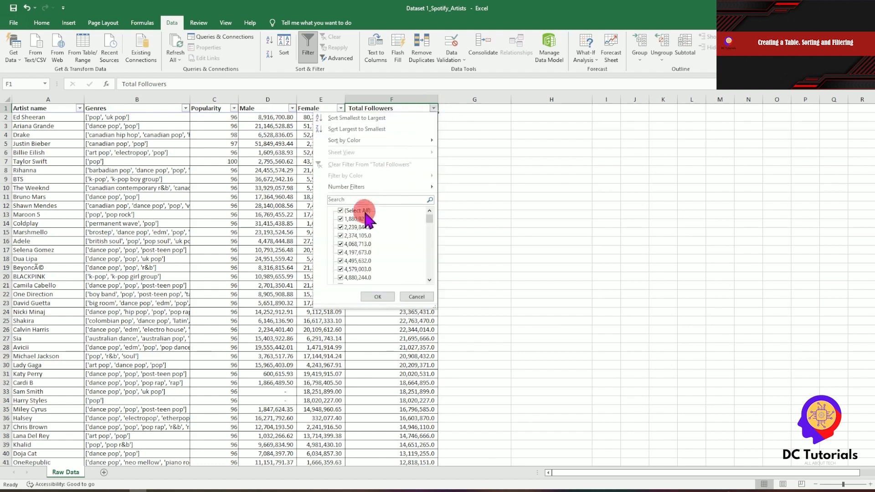
left_click_drag(431, 219, 429, 162)
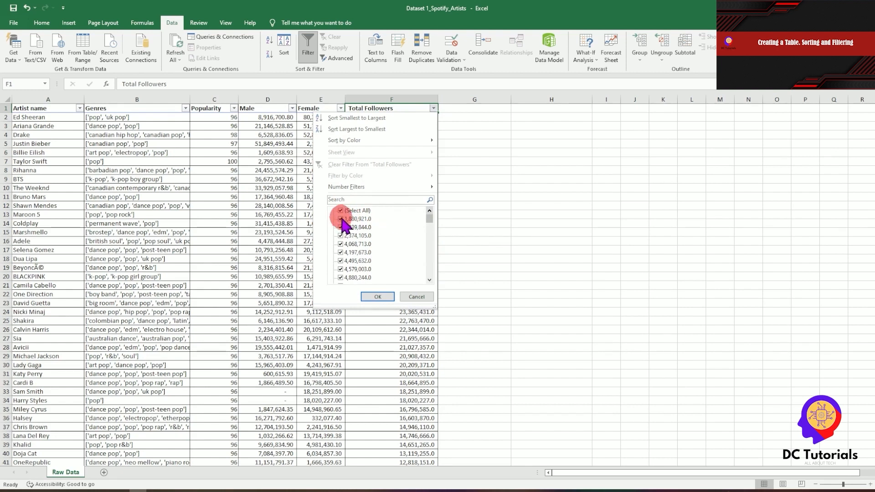
mouse_move(430, 212)
left_mouse_down()
mouse_move(422, 273)
mouse_move(418, 201)
mouse_move(416, 218)
left_mouse_up()
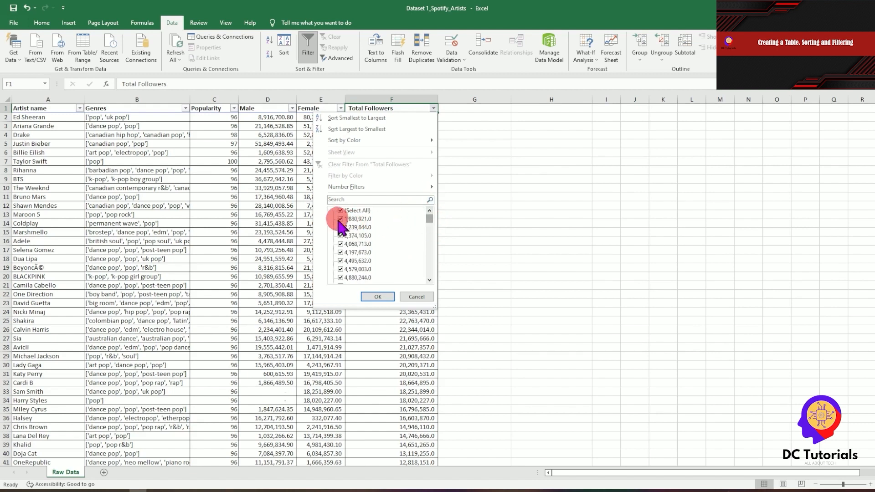
left_click(340, 219)
left_click(340, 227)
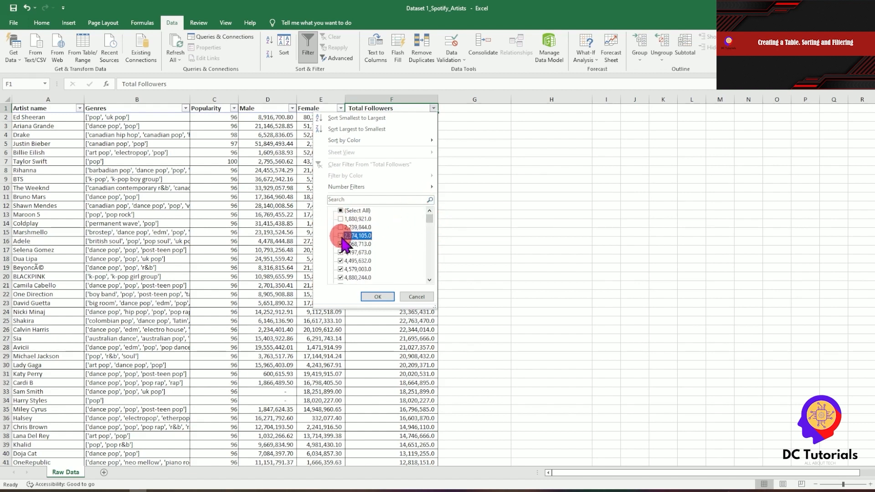
left_click(416, 295)
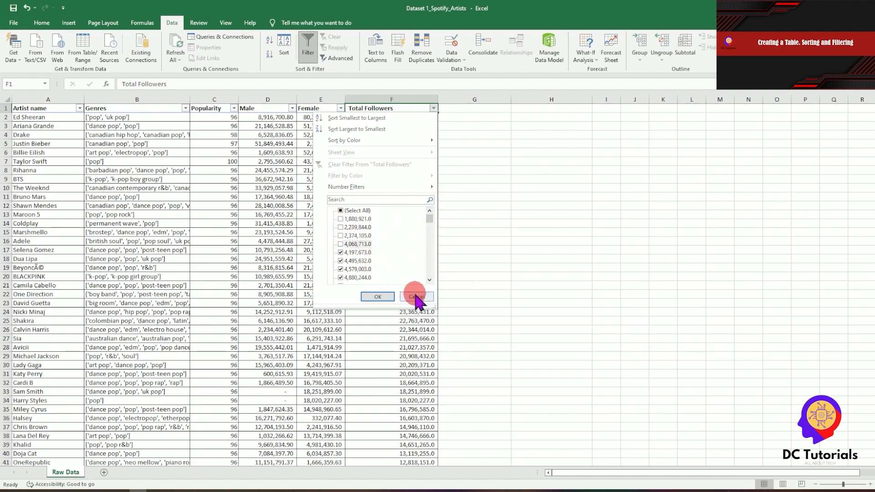
Filter the Artist name column to show only the first seven listed artists, Adele through blackbear
left_click(80, 109)
left_click(28, 210)
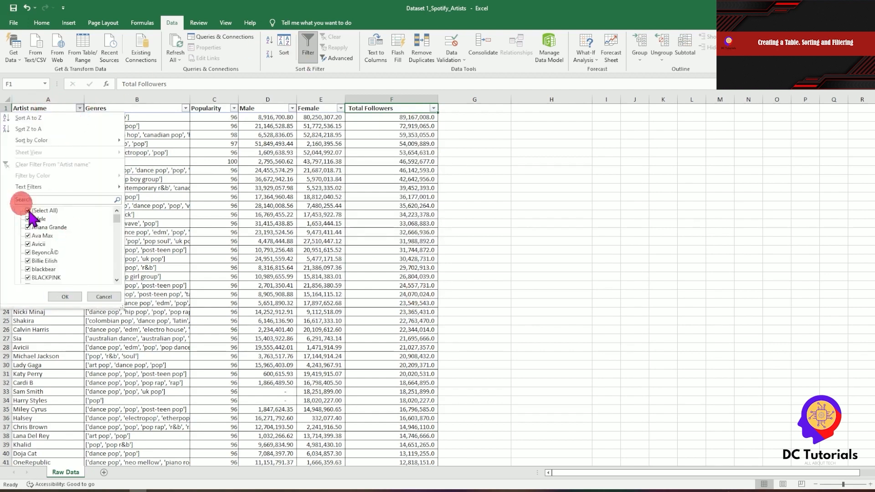
left_click(38, 219)
left_click(41, 227)
left_click(39, 244)
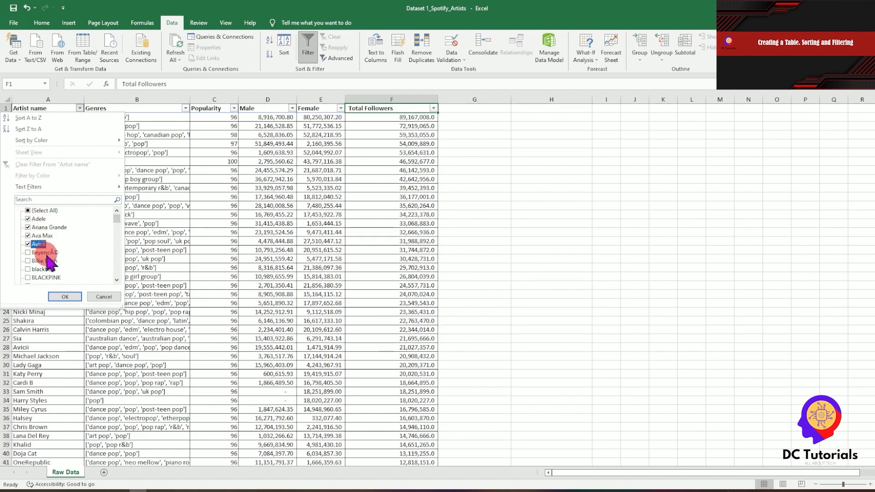
left_click(41, 253)
left_click(43, 260)
mouse_move(116, 218)
left_mouse_down()
mouse_move(115, 269)
mouse_move(118, 215)
left_mouse_up()
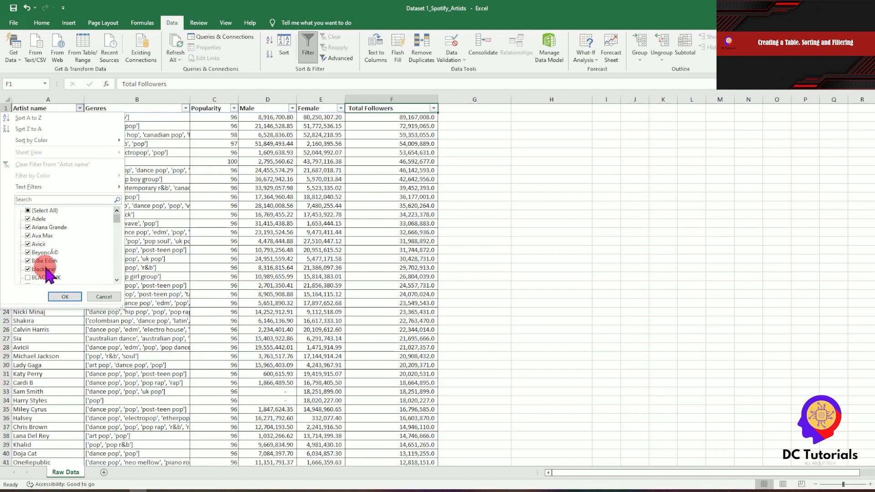
left_click(70, 297)
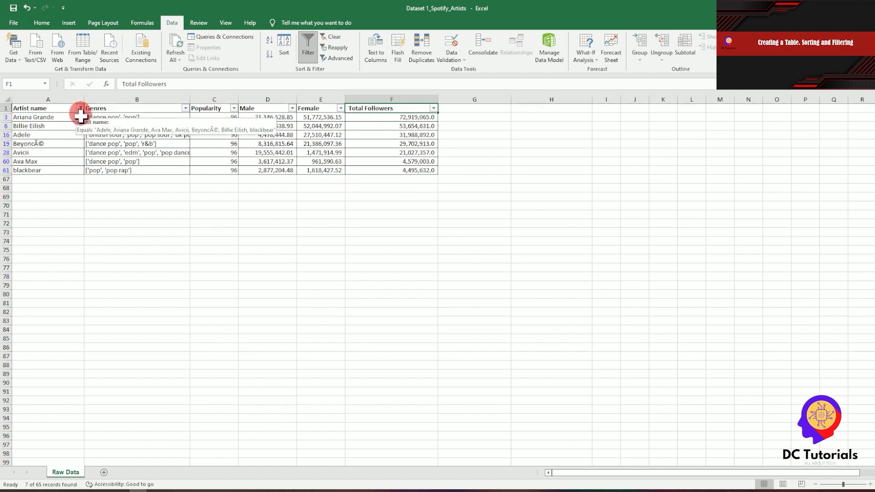
Reselect all artists in the Artist name filter to bring back every row
left_click(81, 108)
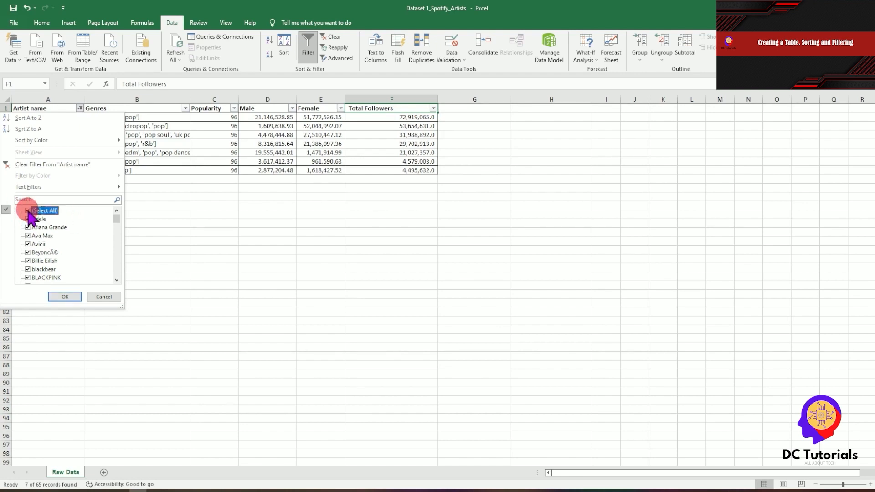
left_click_drag(116, 219, 114, 292)
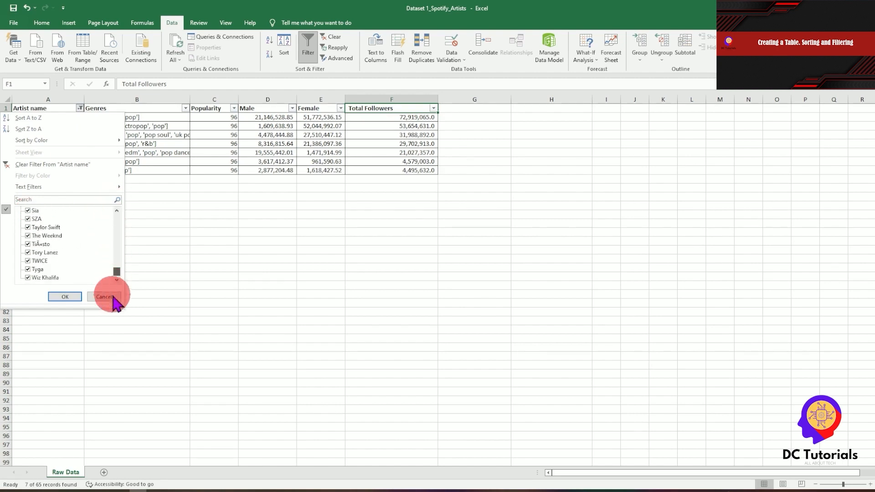
left_click(64, 297)
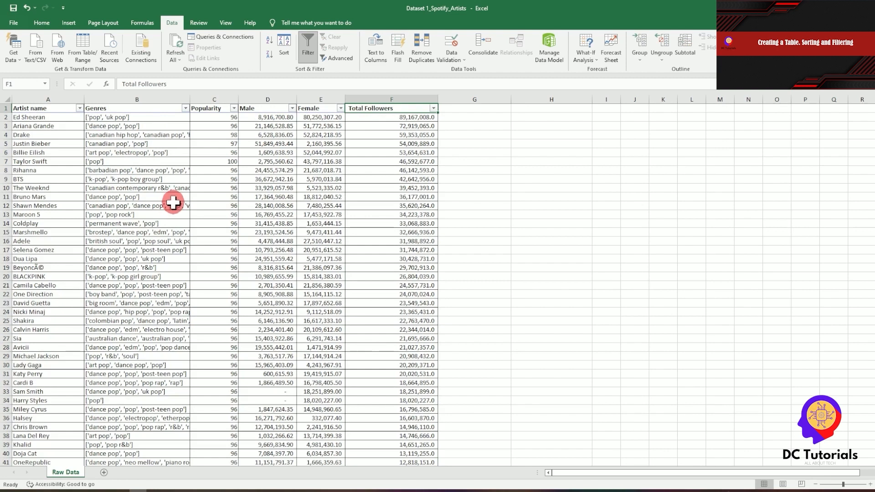
left_click(171, 204)
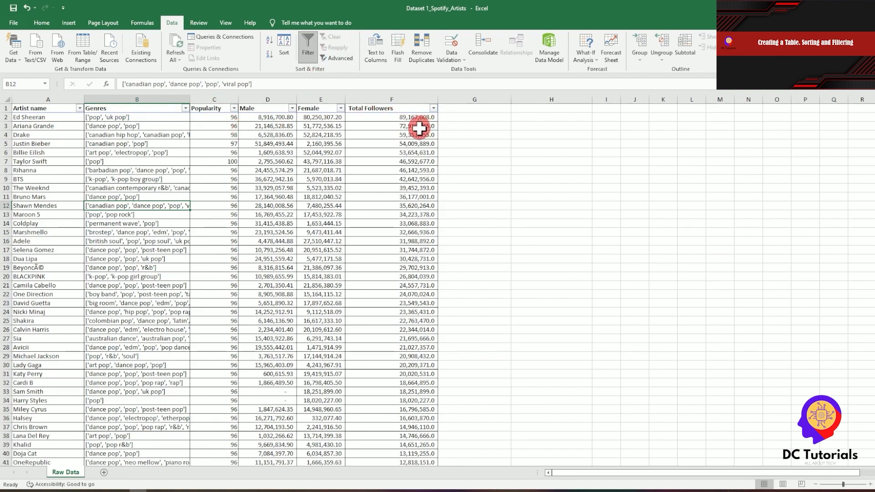
Filter the Total Followers column to show only values greater than 15000000 and review the remaining rows
left_click(433, 108)
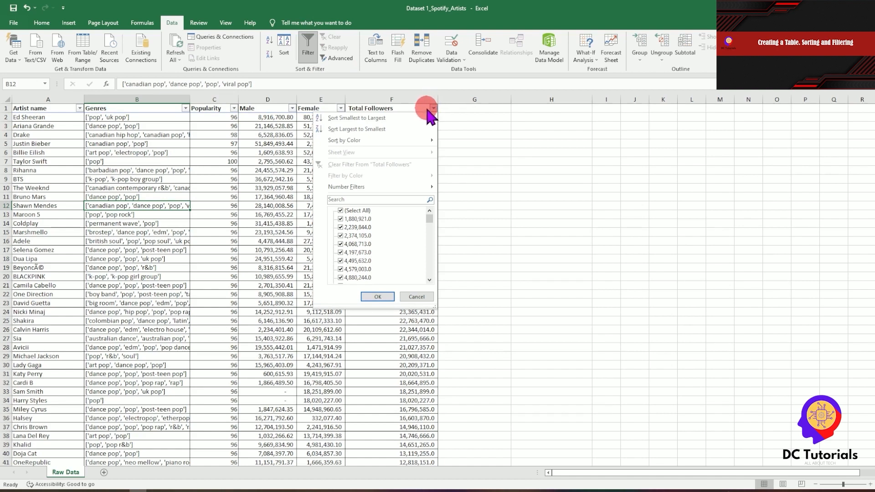
mouse_move(410, 187)
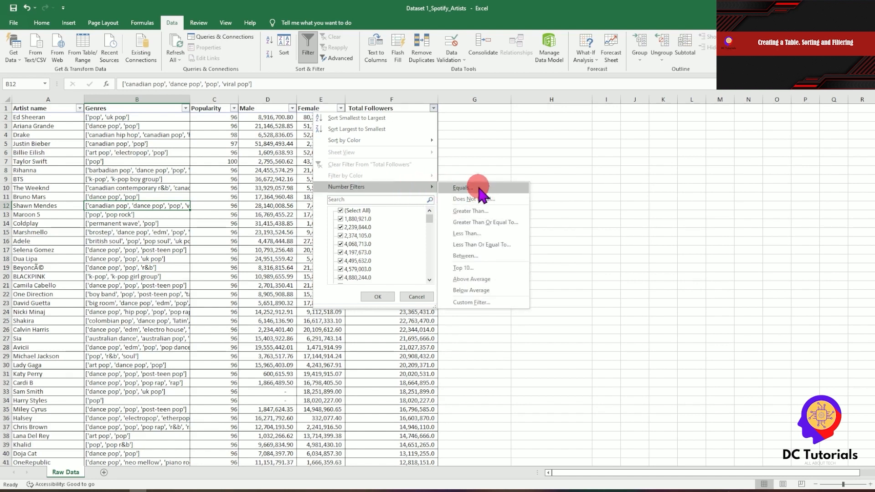
left_click(494, 211)
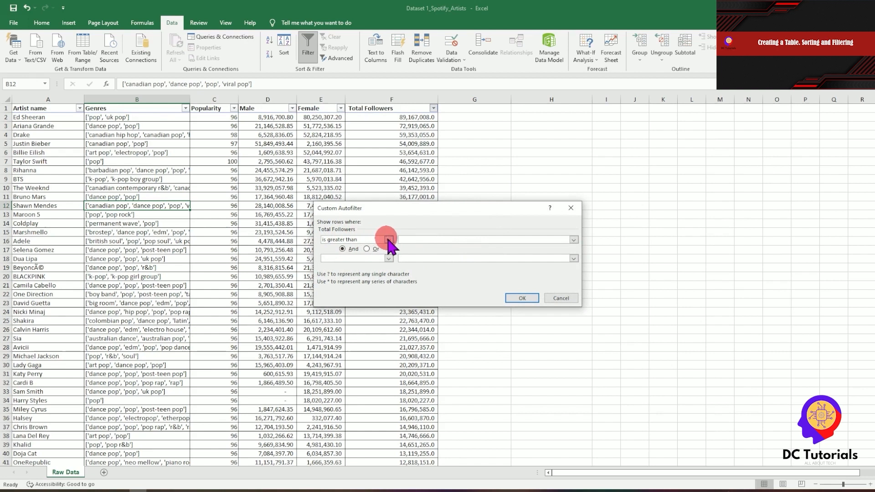
left_click(389, 240)
left_click(389, 240)
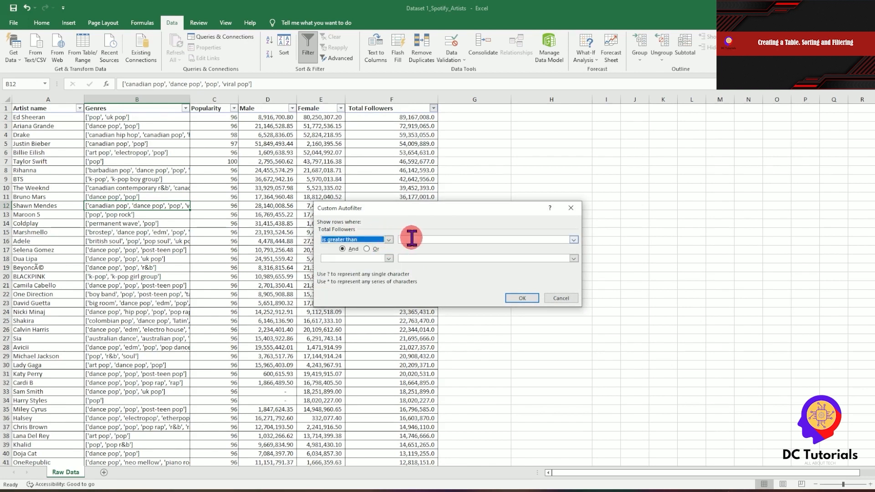
left_click(473, 240)
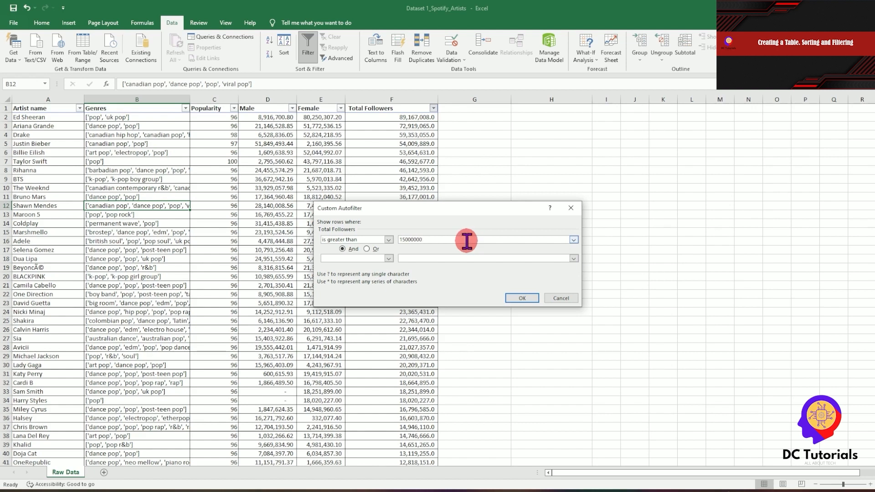
left_click(389, 240)
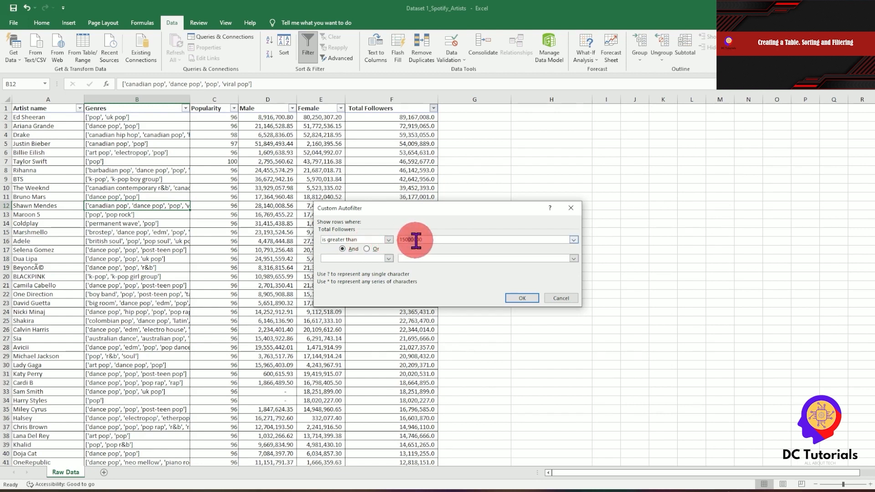
left_click(520, 297)
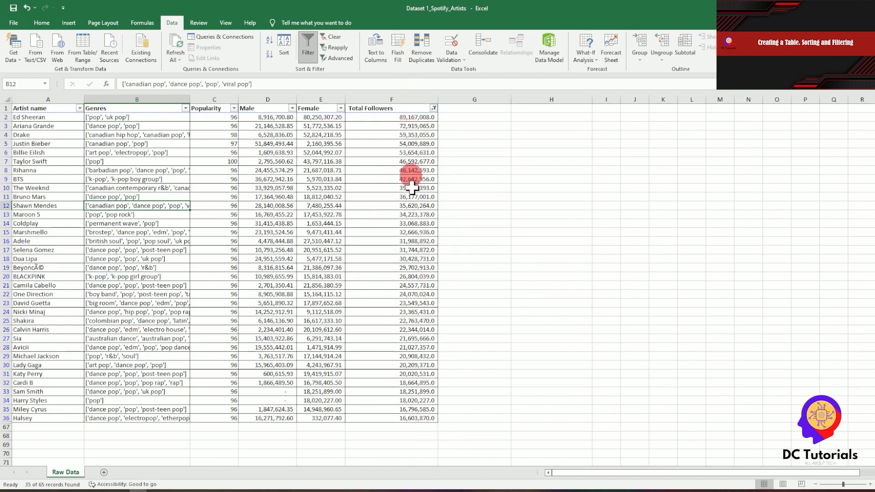
scroll(411, 426, "down", 1)
scroll(409, 387, "down", 3)
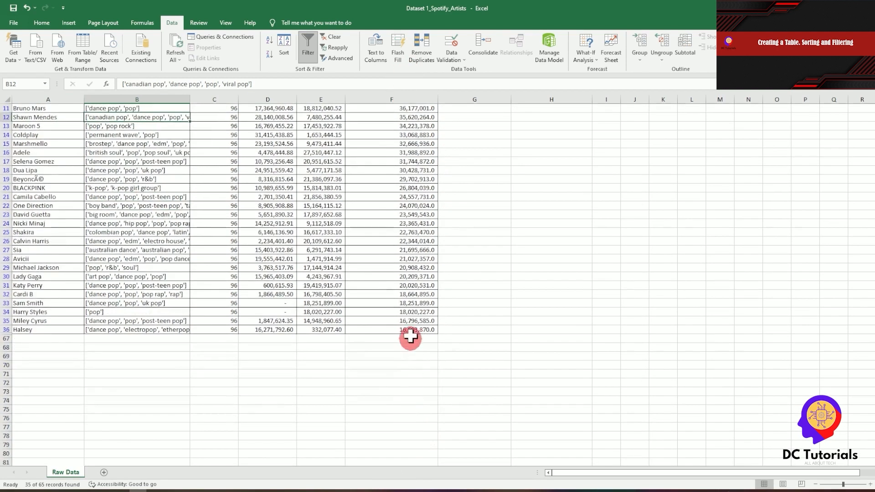
scroll(405, 342, "up", 4)
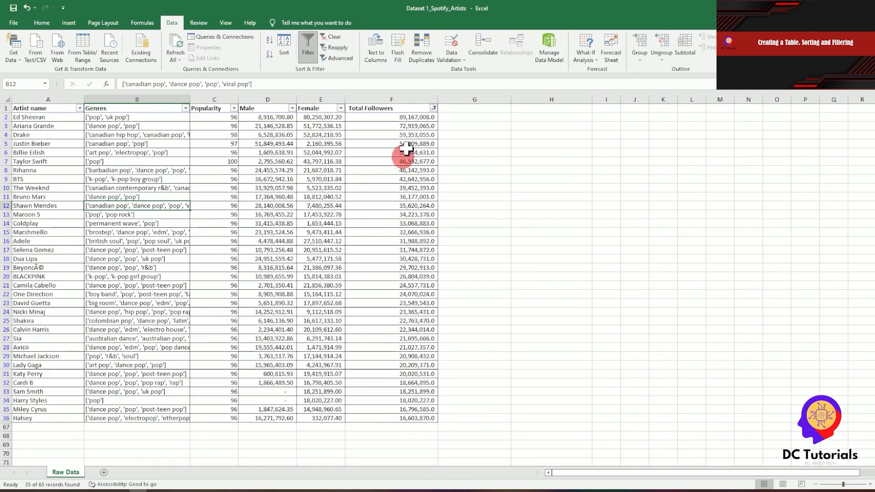
left_click_drag(399, 412, 375, 117)
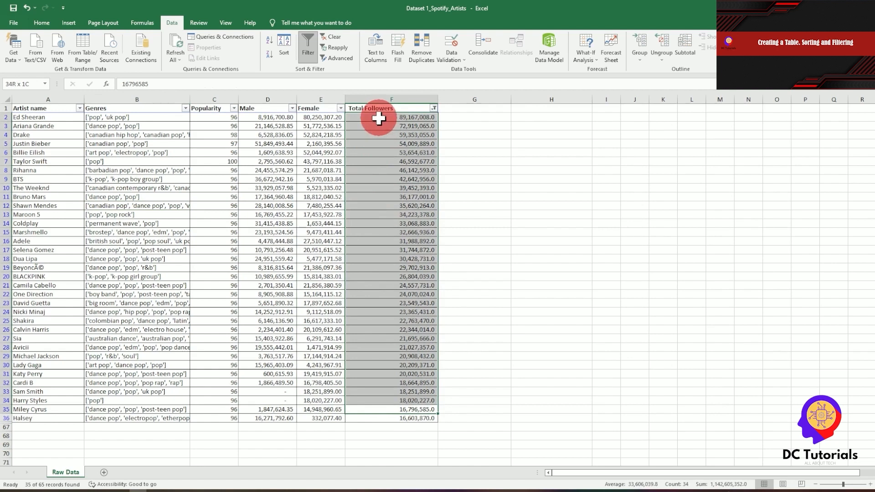
Turn off filtering for the dataset to bring back every row
left_click(434, 109)
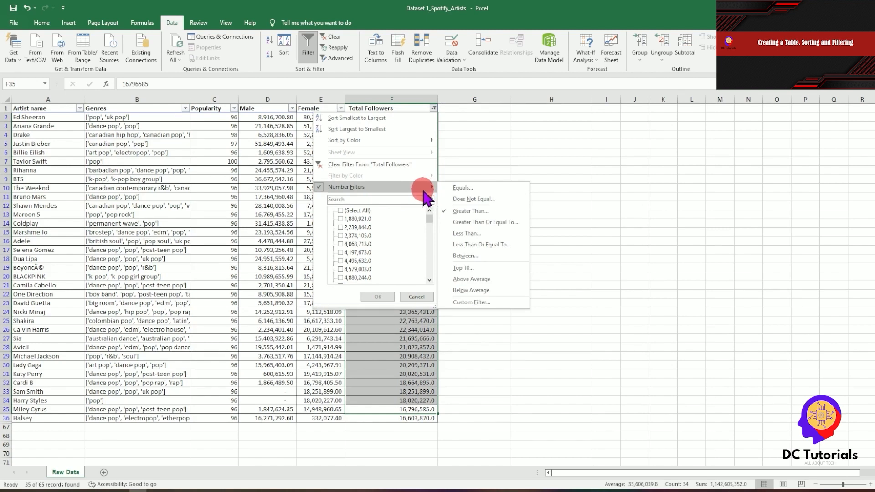
left_click(416, 296)
left_click(424, 109)
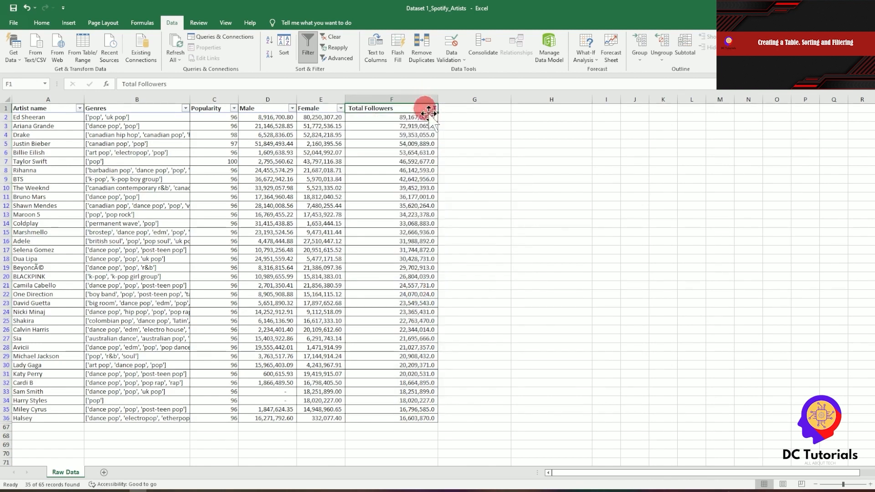
key("ctrl+shift+l")
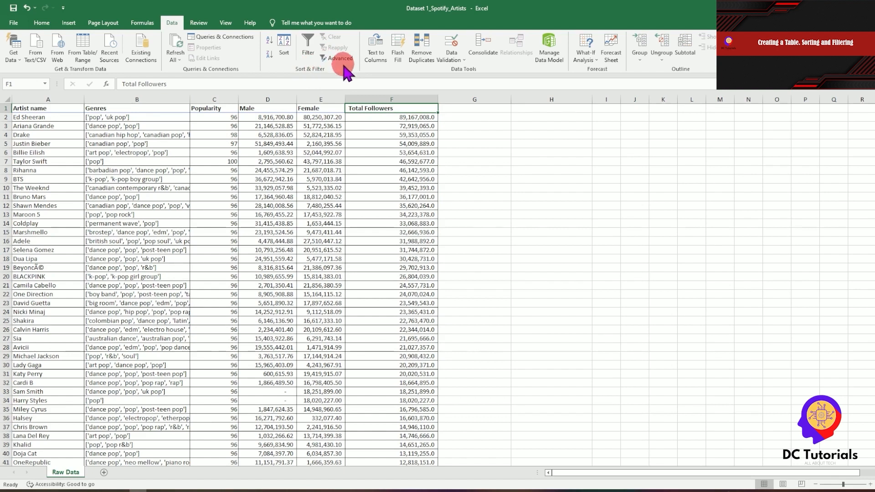
Convert the full dataset, A1:F66, into a table with headers
left_click(54, 108)
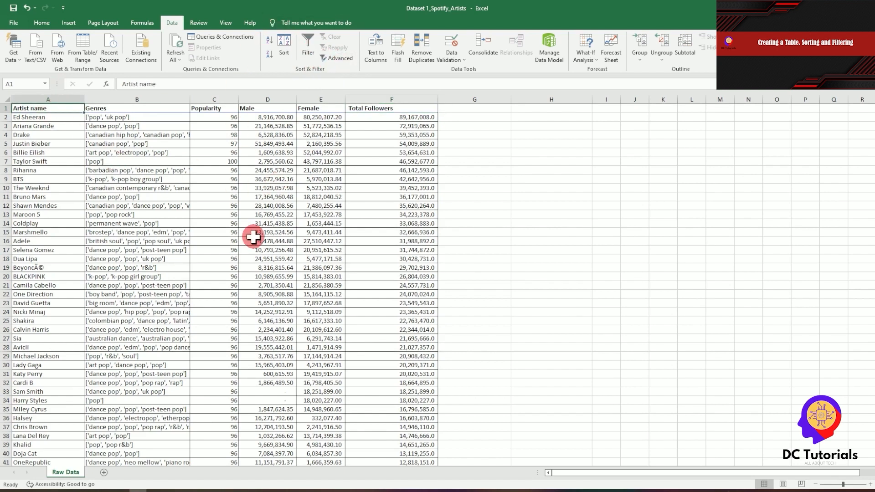
key("ctrl+shift+Right")
key("ctrl+shift+Down")
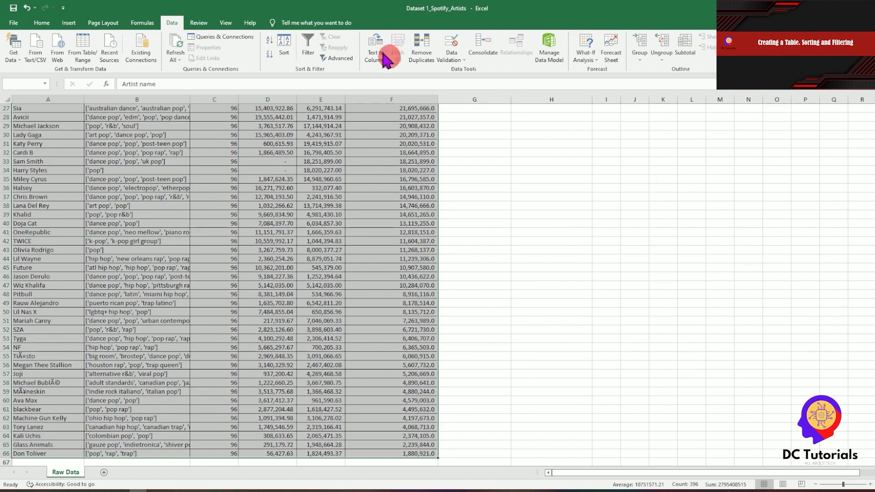
left_click(68, 23)
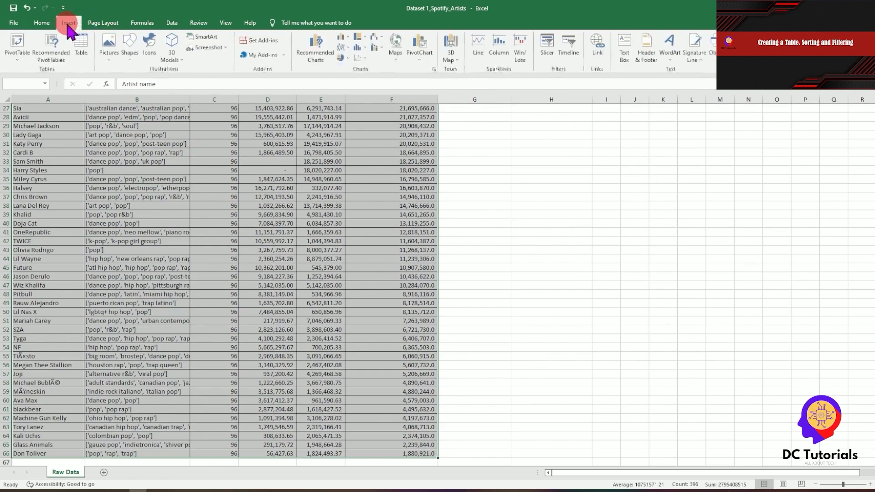
left_click(83, 48)
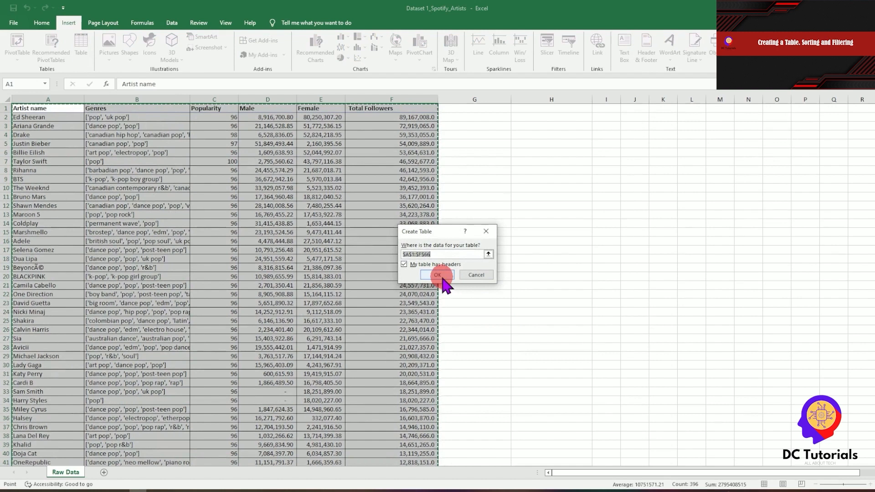
left_click(439, 275)
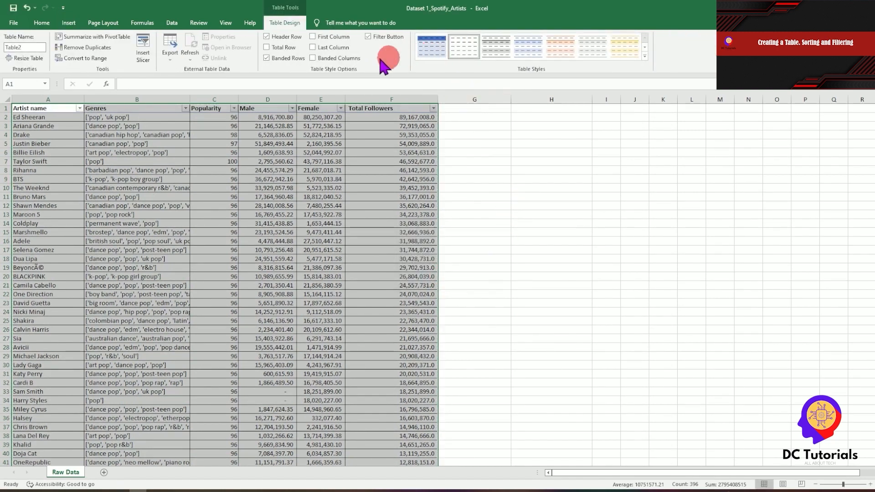
left_click(522, 215)
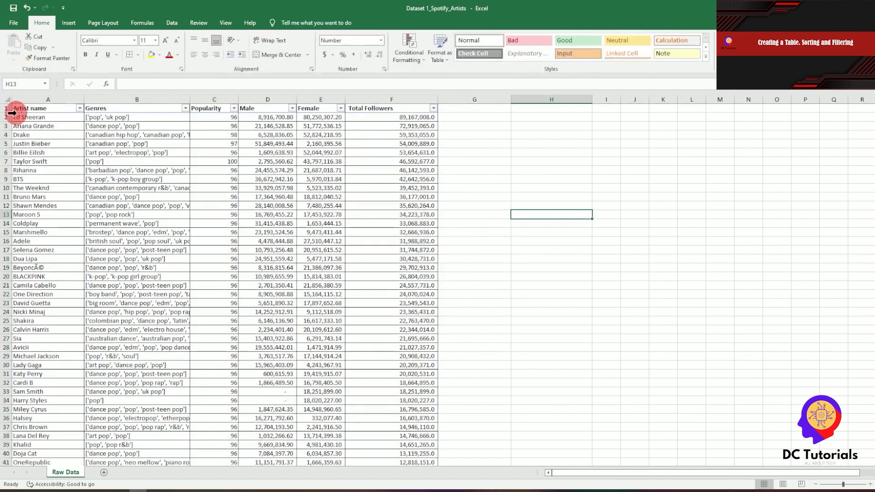
Hide the filter buttons in the table's header row
left_click(32, 109)
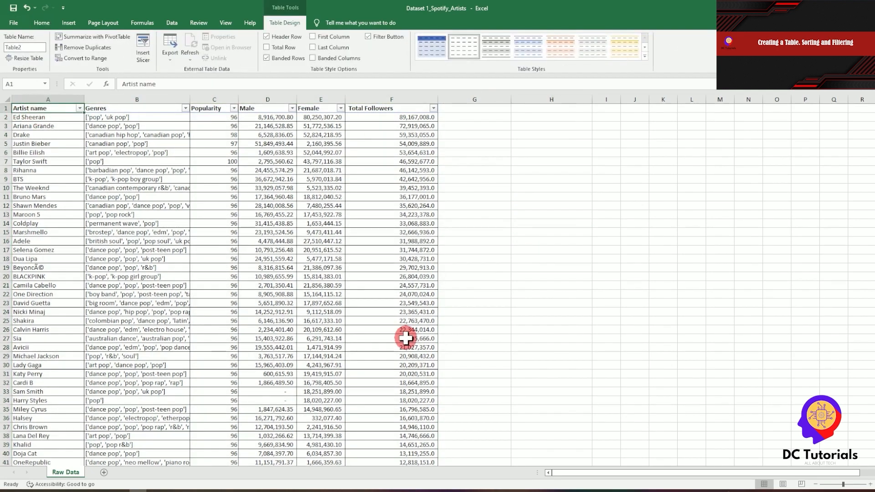
key("ctrl+shift+Down")
key("Right")
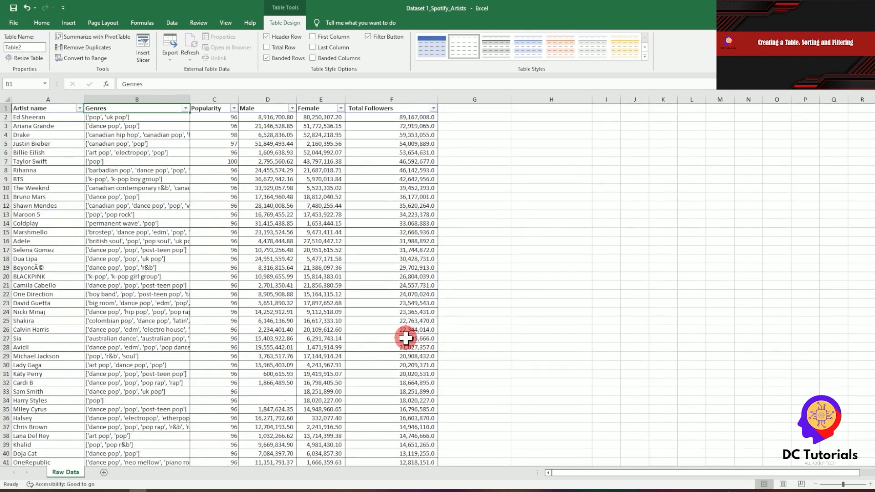
key("Left")
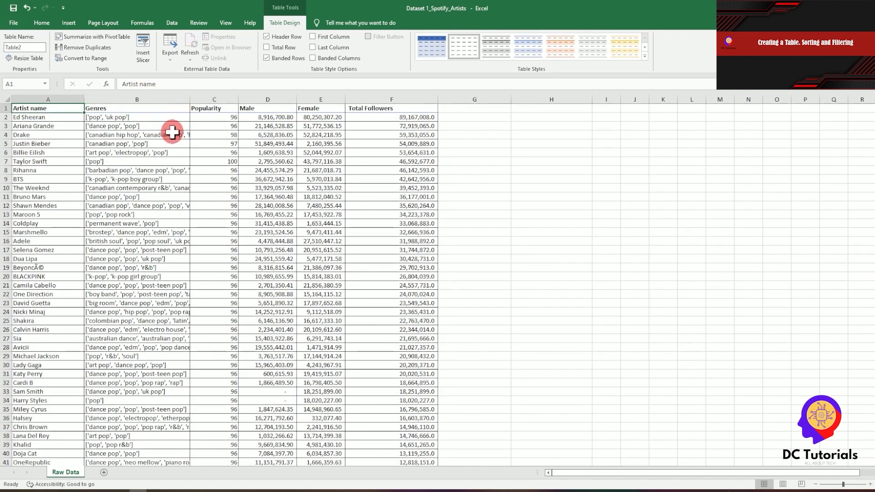
Select the whole table and apply the table style with the blue header row and light blue body
key("ctrl+shift+Right")
key("ctrl+shift+Down")
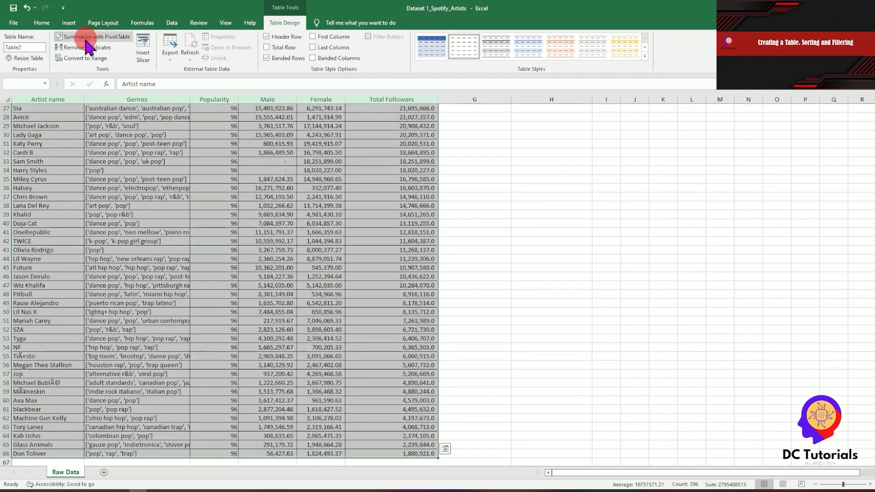
left_click(71, 24)
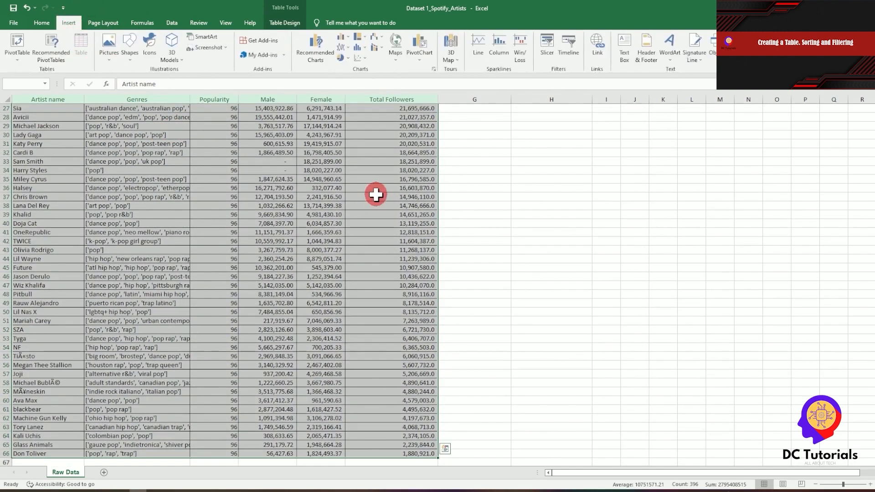
scroll(377, 195, "up", 9)
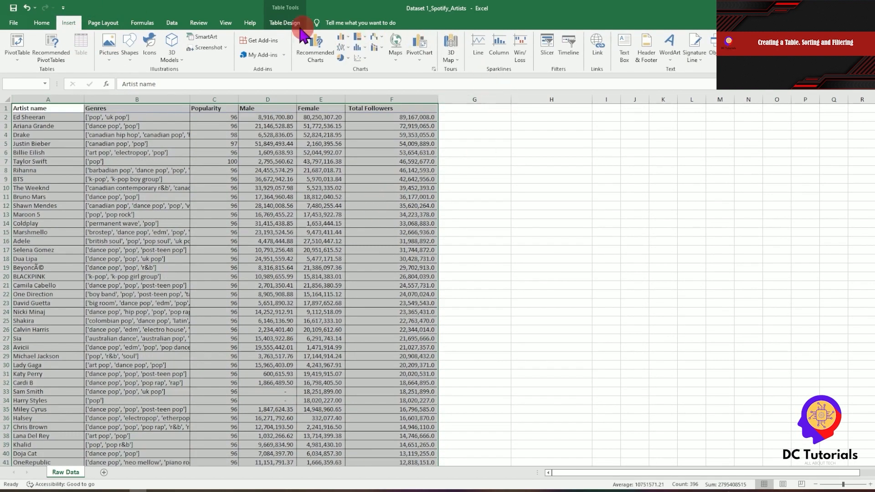
left_click(284, 23)
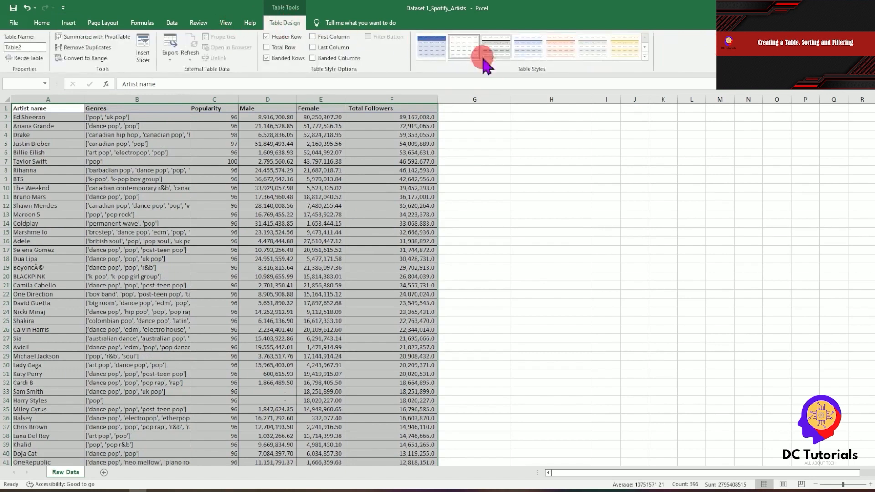
left_click(435, 52)
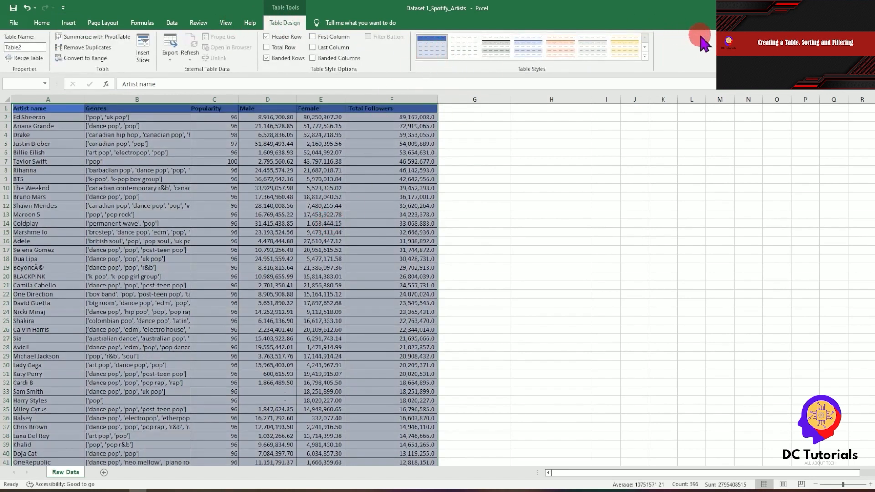
Try the black-header table style on the table, and reapply the blue-header style
left_click(644, 47)
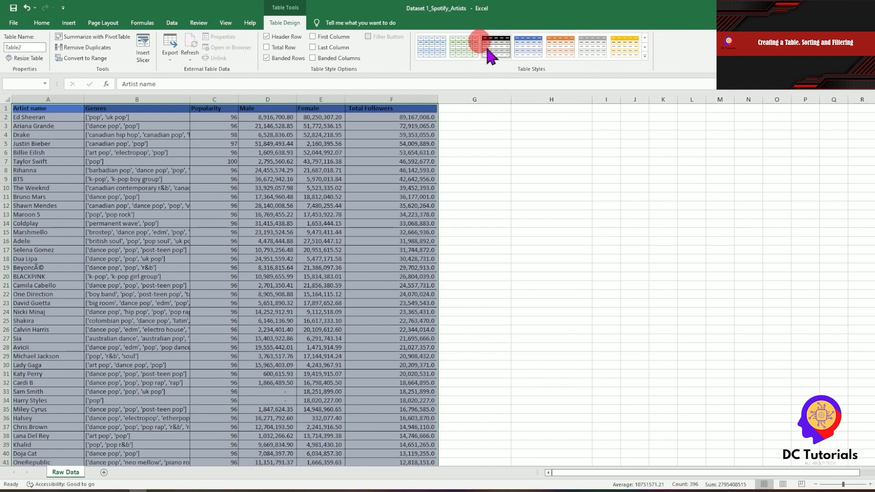
left_click(492, 45)
left_click(645, 38)
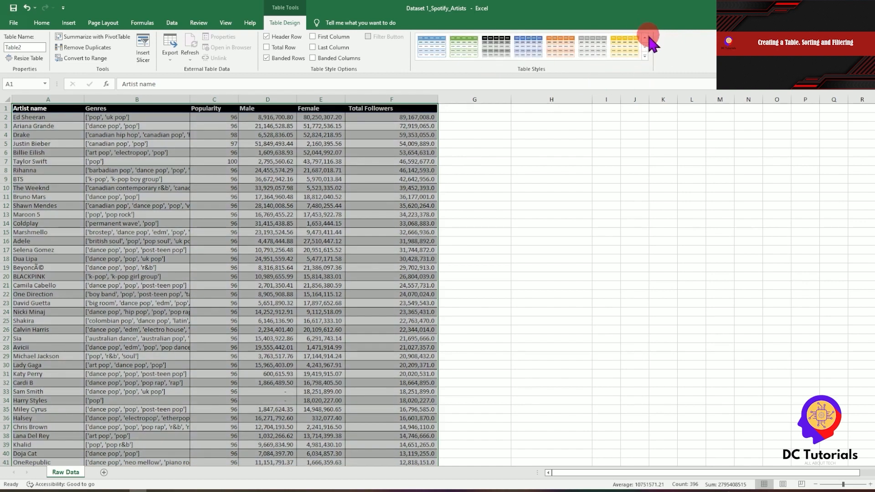
left_click(645, 38)
left_click(644, 38)
left_click(431, 48)
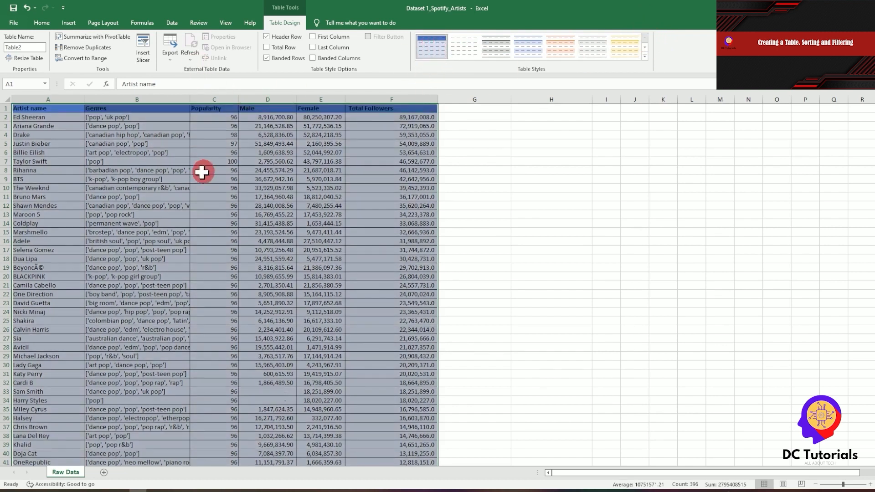
Show the filter buttons in the table's header row again
left_click(159, 155)
left_click(225, 108)
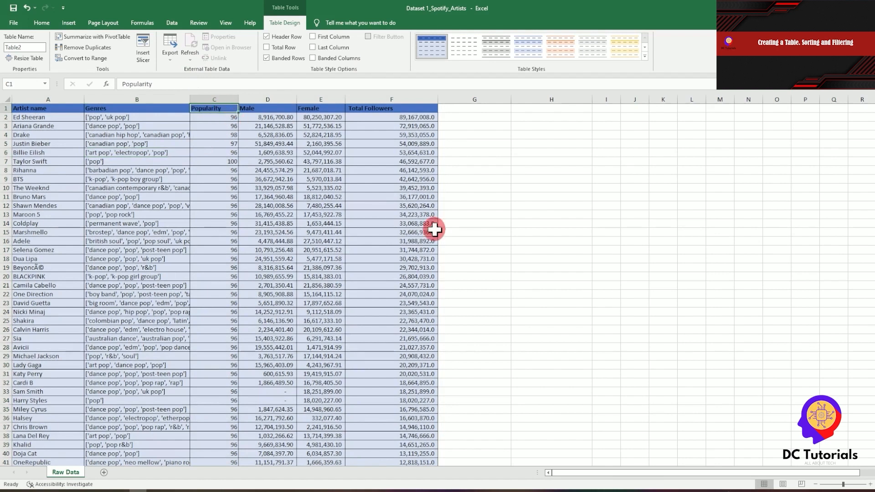
key("ctrl+shift+l")
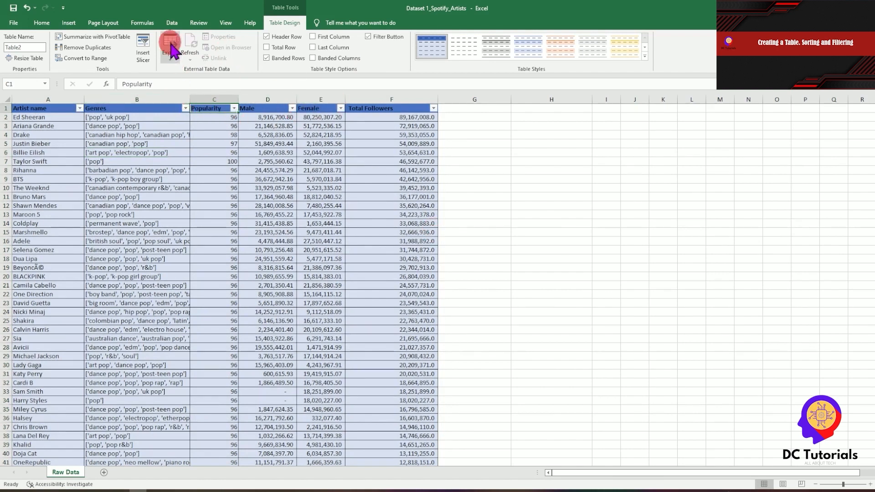
left_click(177, 25)
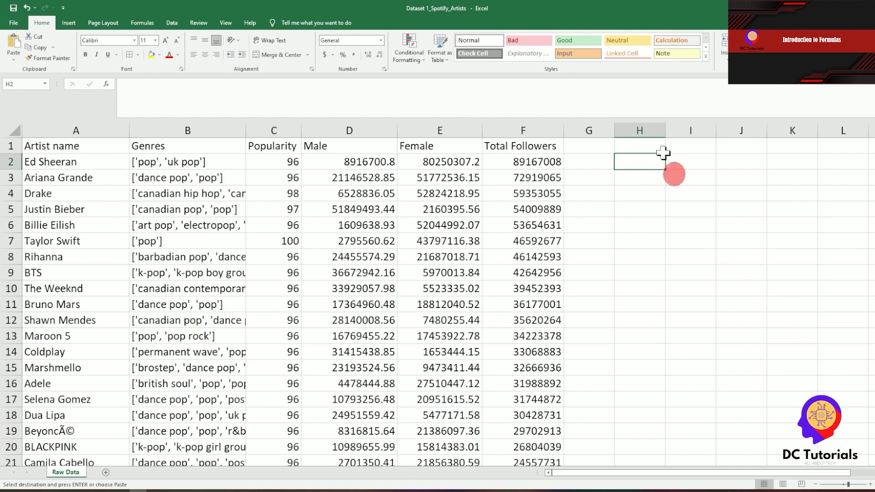
left_click(619, 86)
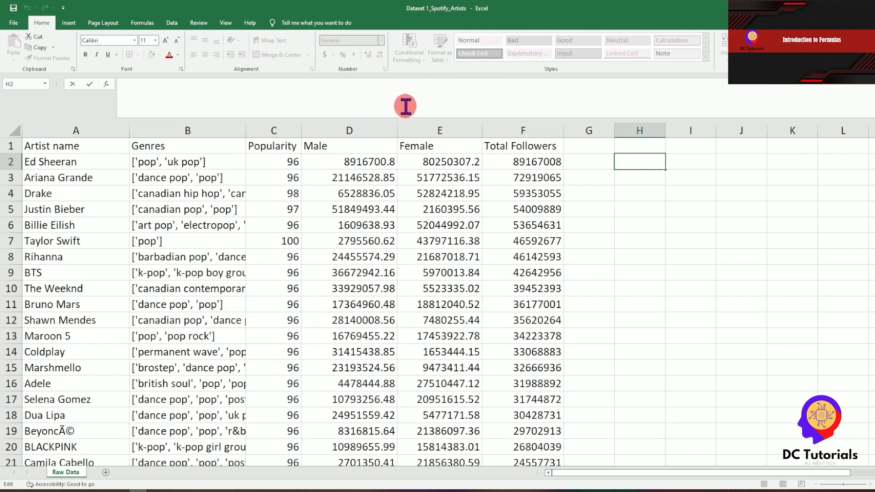
double_click(651, 162)
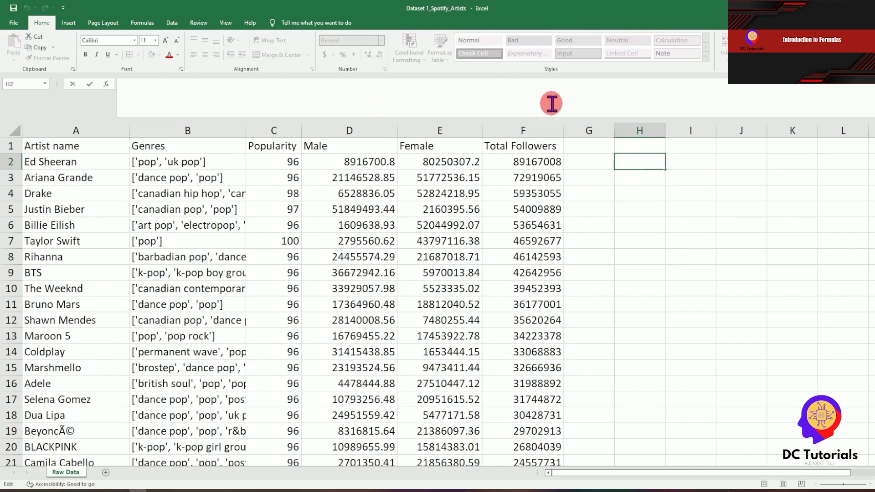
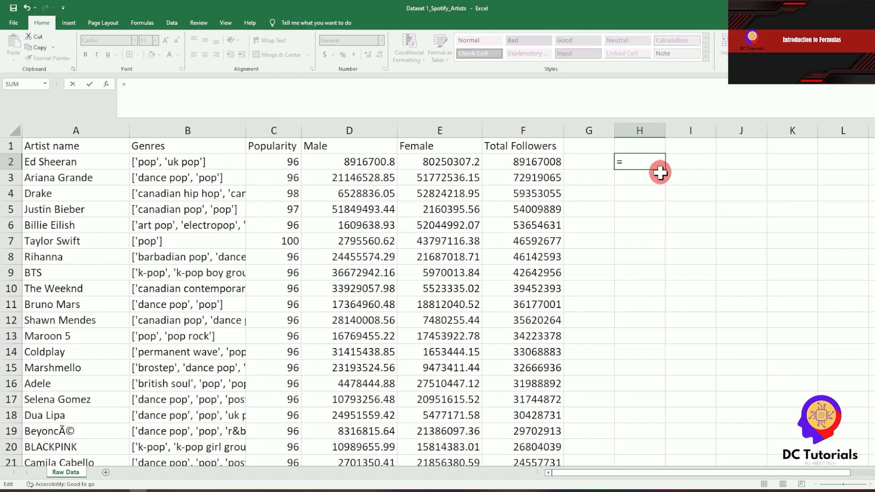
key("Escape")
Enter the label "Addition" in cell G2 and make it bold
key("Left")
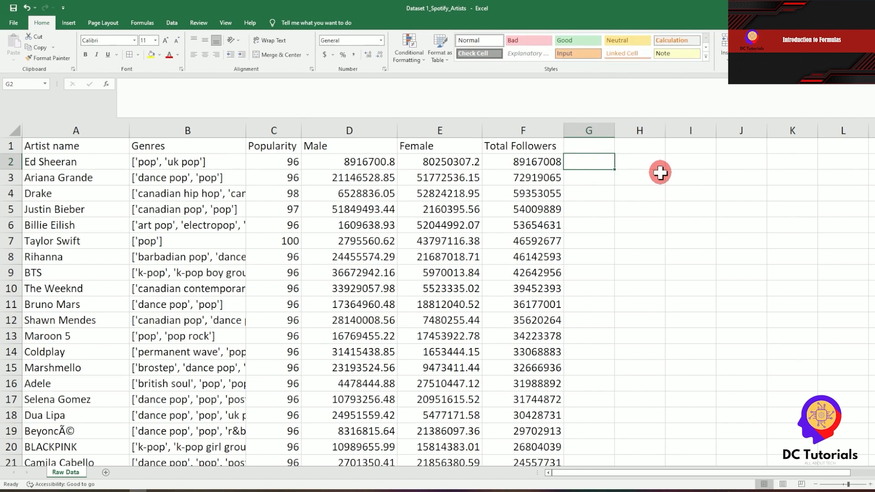
type("Add")
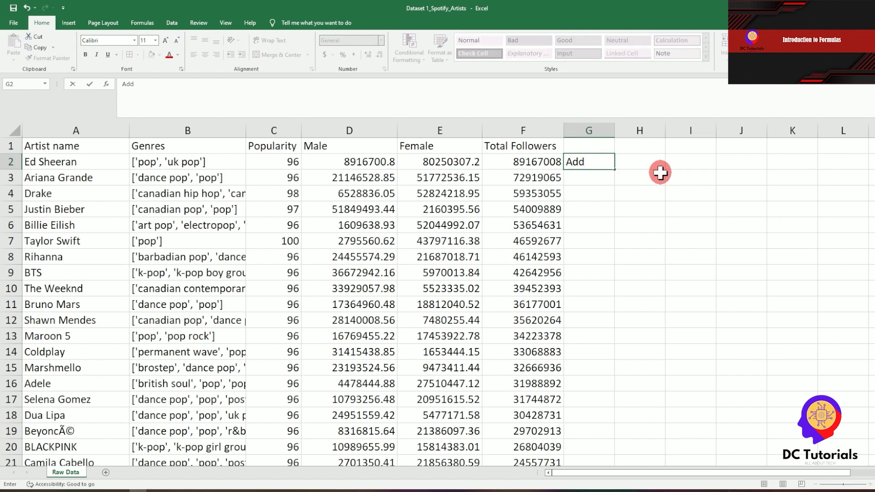
type("ition")
key("Return")
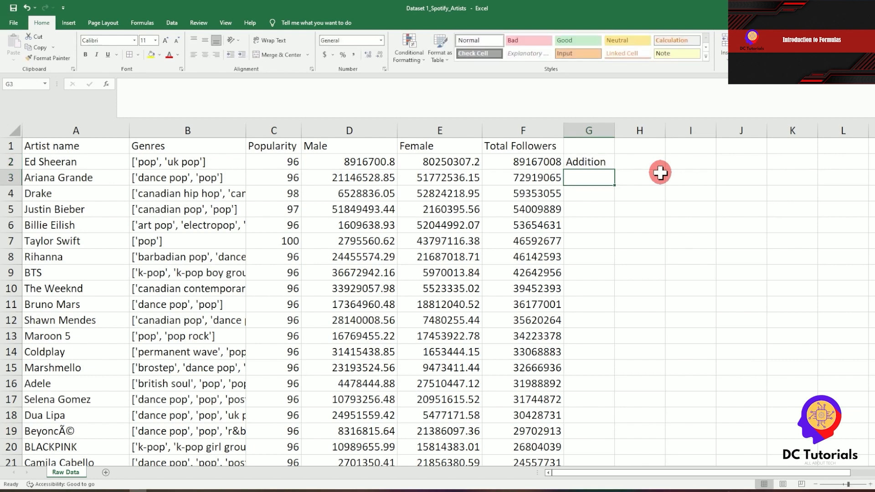
key("Up")
key("ctrl+b")
Enter the formula =F2+F3 in cell H2 to add the first two artists' total followers
key("Right")
type("=")
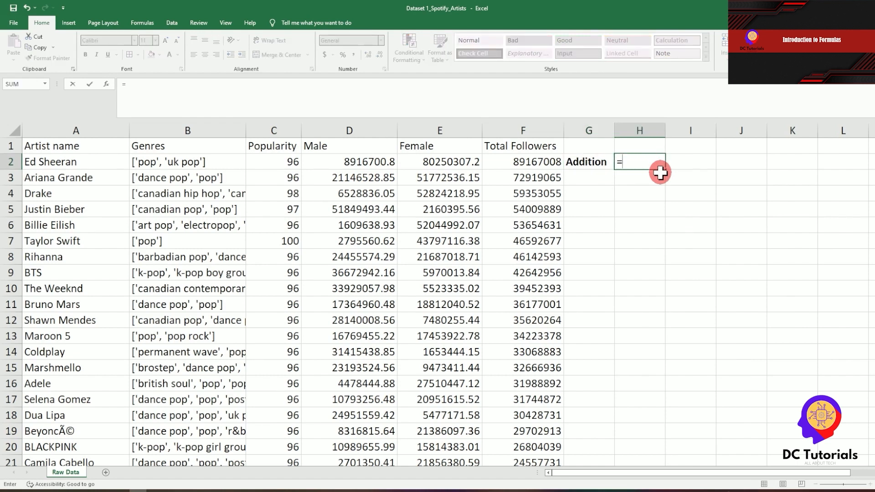
key("Left")
key("Left")
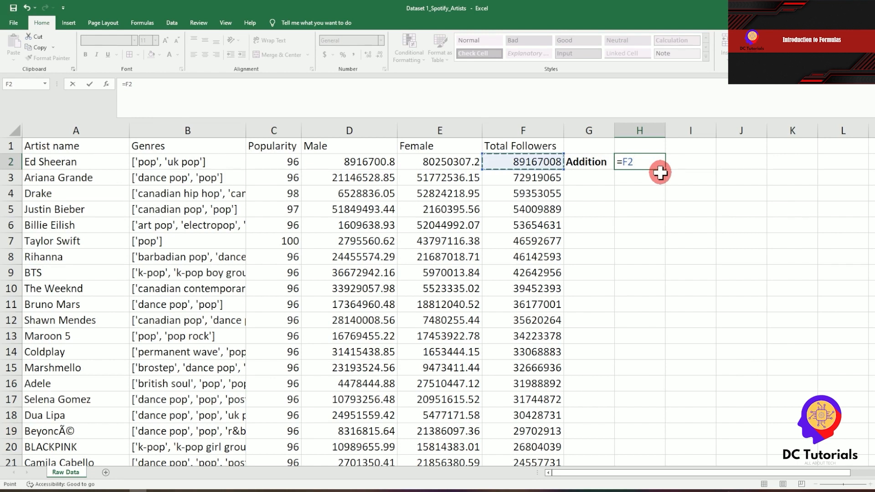
type("+")
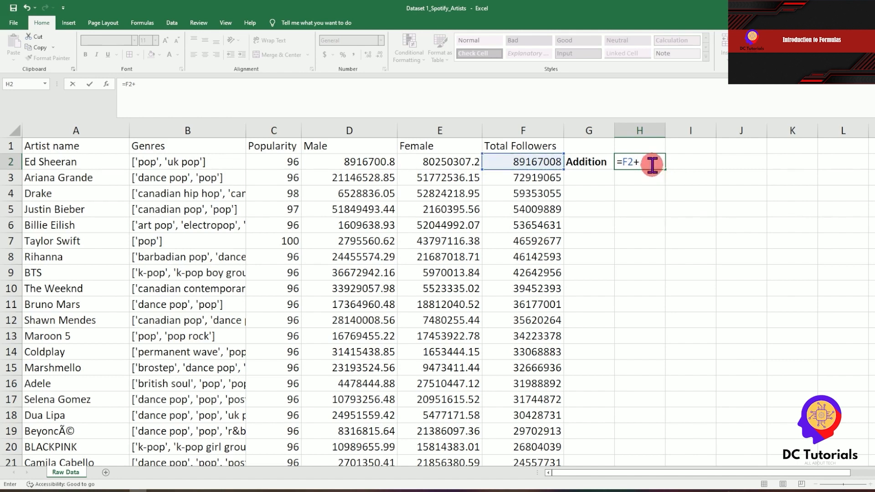
left_click(528, 180)
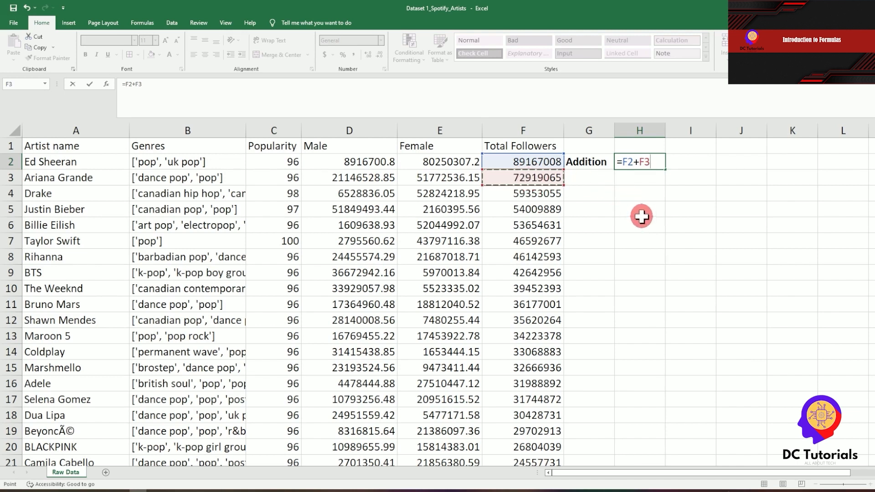
key("Return")
key("Up")
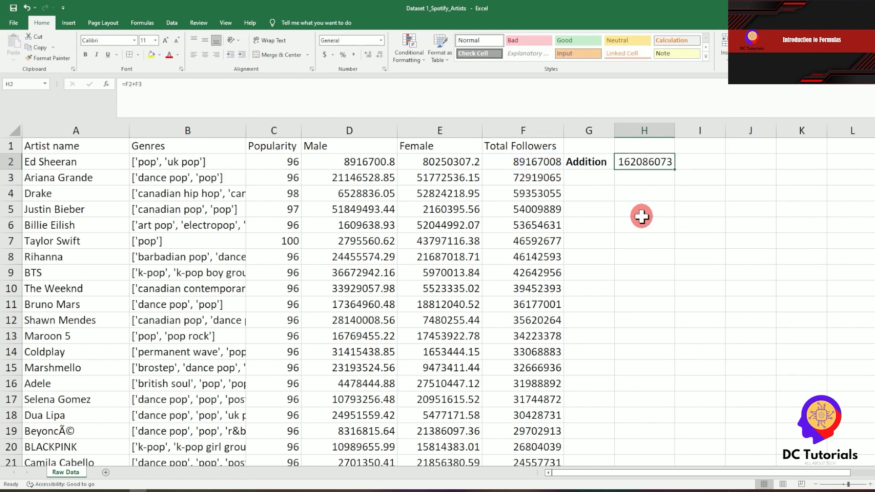
Enter the label "Subtraction" in cell G3 and make it bold
key("Left")
key("Down")
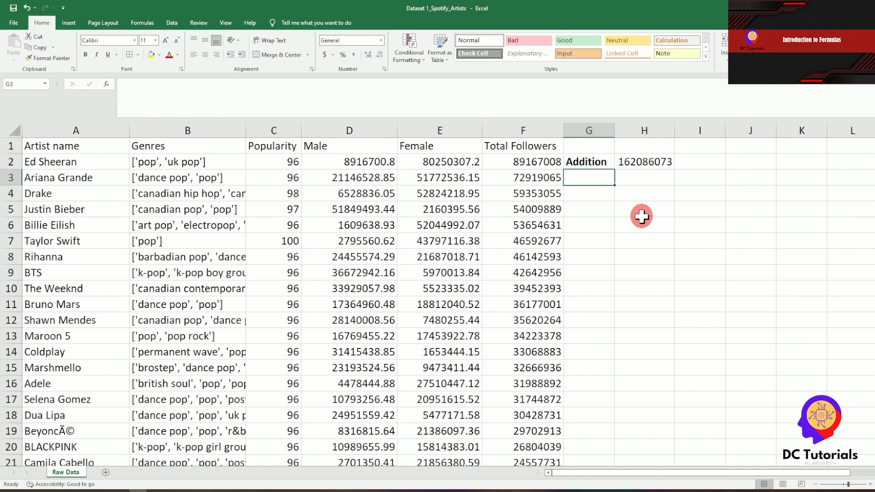
type("S")
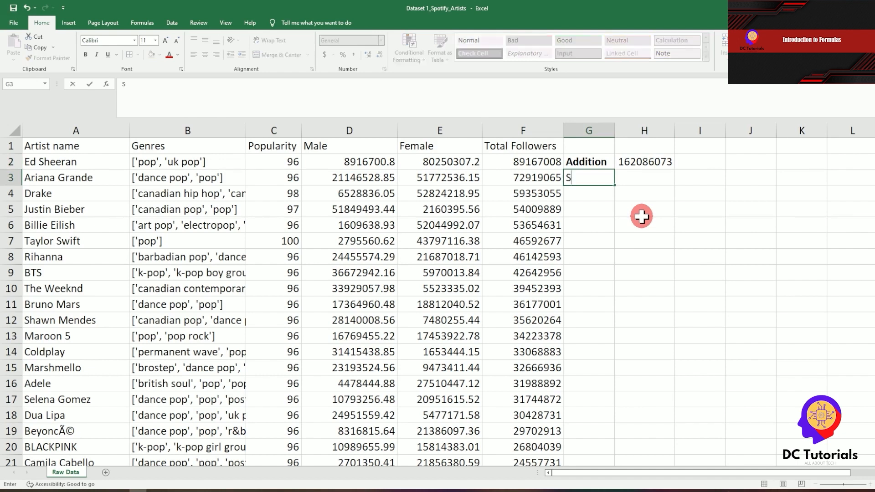
type("ubtraction")
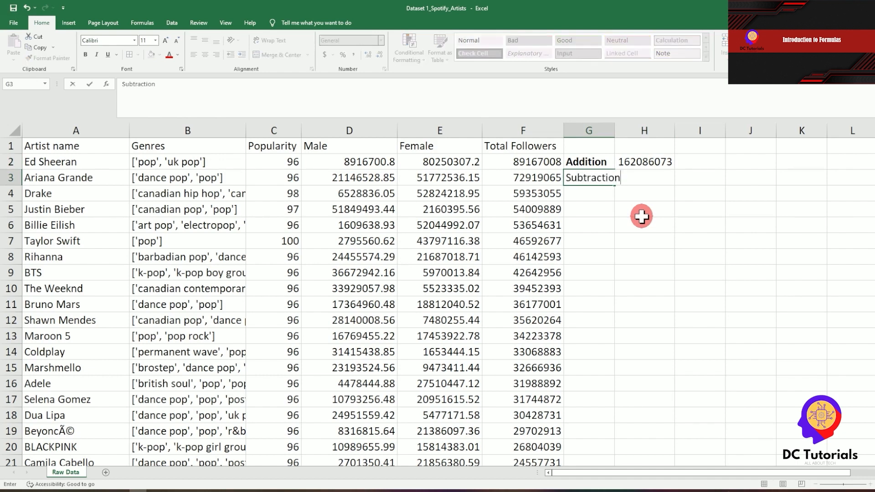
key("Return")
key("Up")
key("ctrl+b")
Enter the formula =F2-F3 in cell H3 to subtract the second artist's total followers from the first's
key("Right")
key("Up")
key("Down")
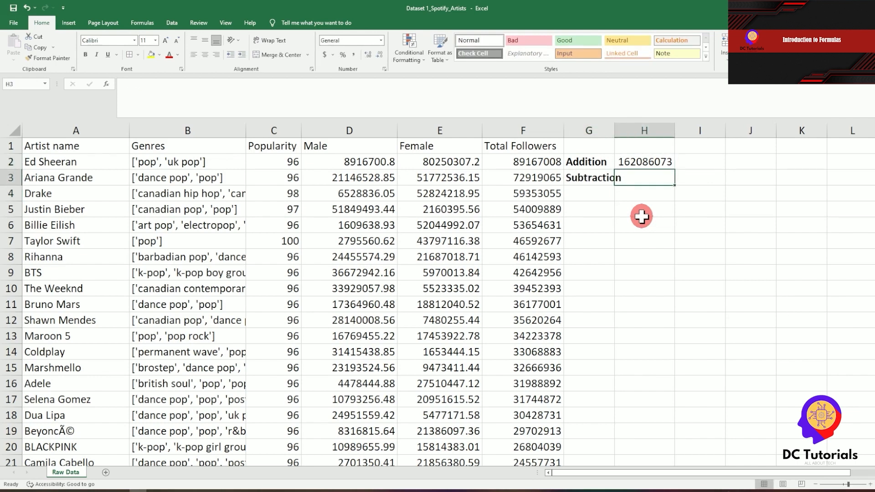
type("=")
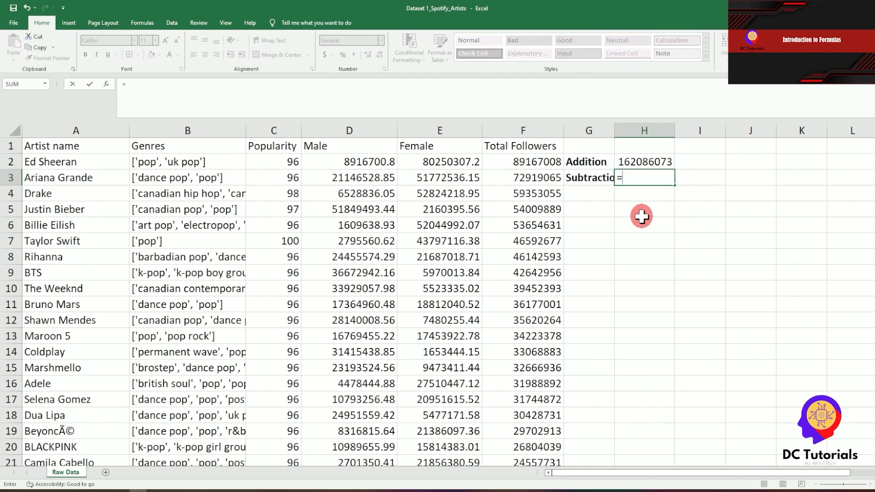
key("Left")
key("Left")
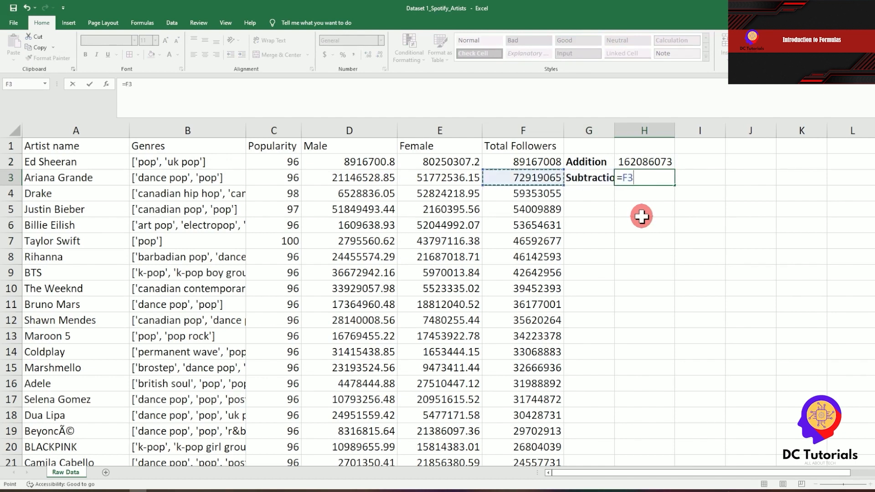
key("Up")
type("-")
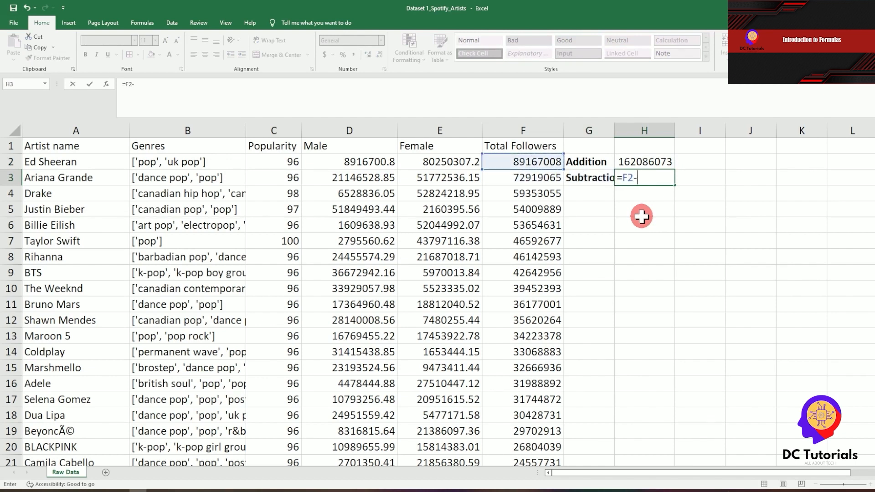
key("Left")
key("Left")
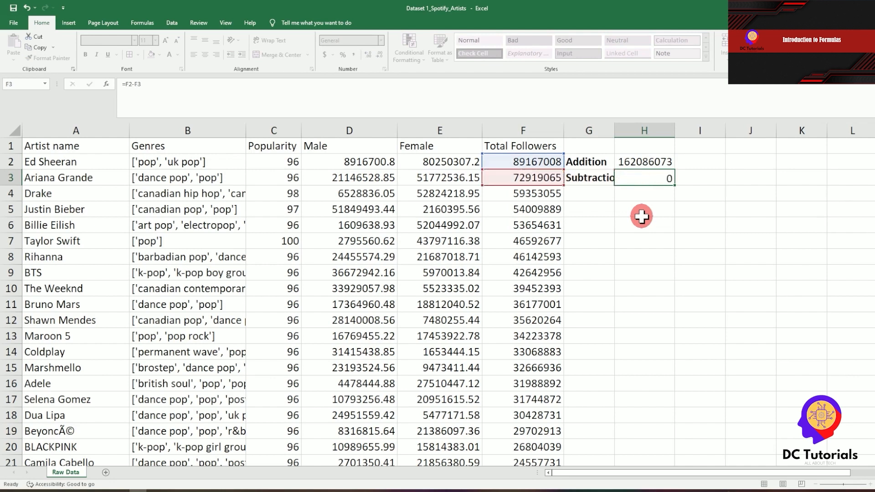
key("Return")
key("Up")
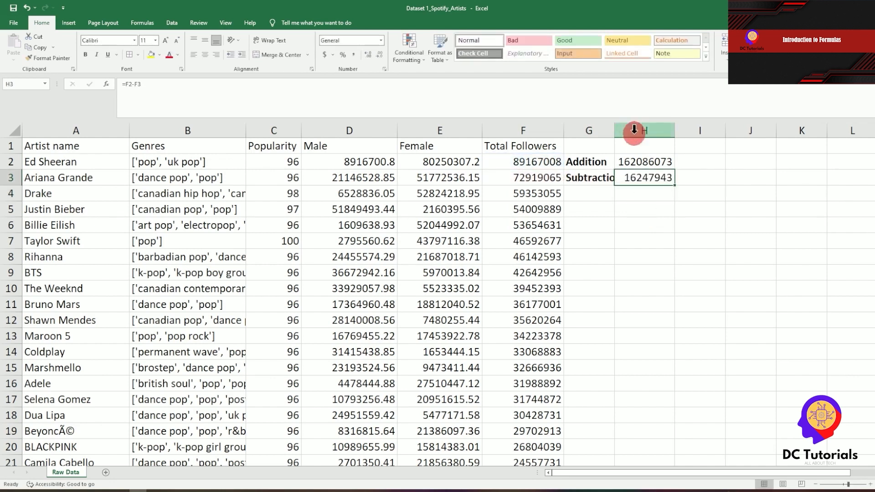
Autofit column G to its labels, and enter a bold "Multiplication" label in cell G4
double_click(616, 131)
key("Left")
key("Down")
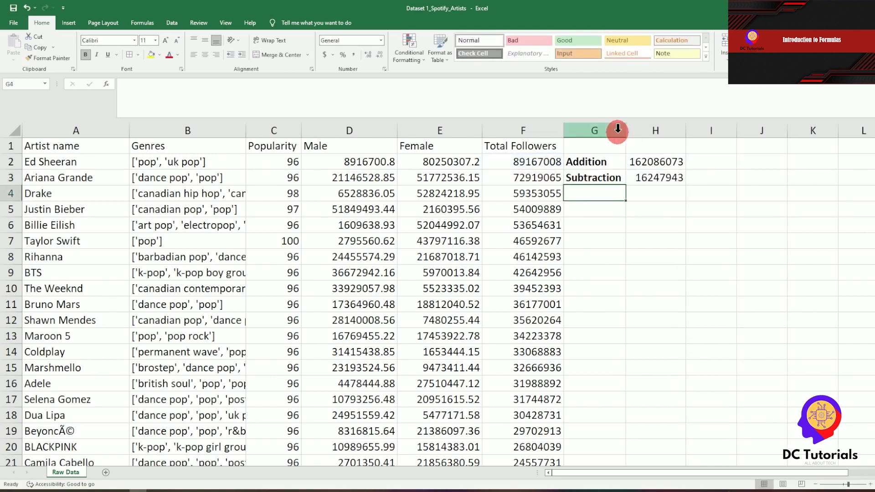
type("Multiplication")
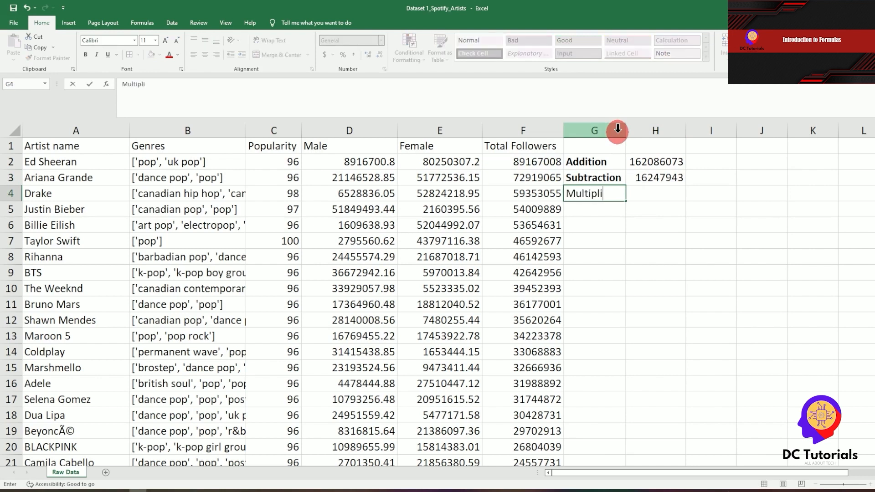
key("Return")
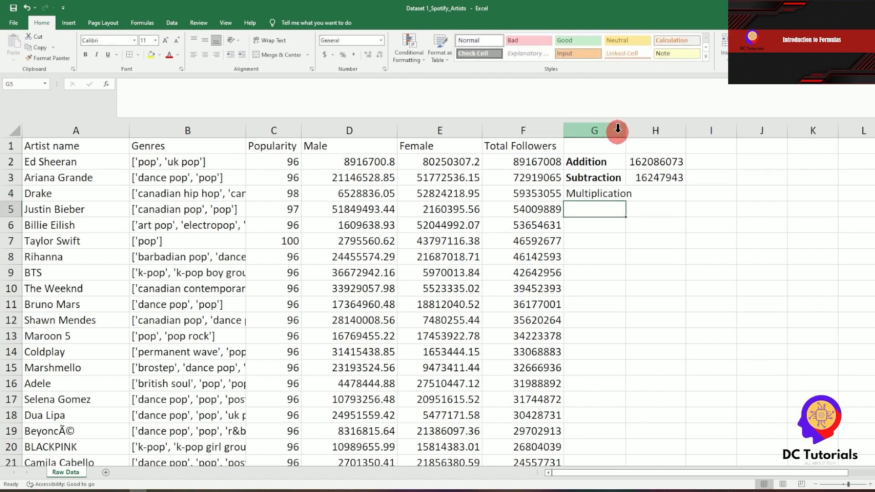
key("Up")
key("ctrl+b")
Enter the formula =F2*5 in cell H4 to multiply the first artist's total followers by 5
key("Right")
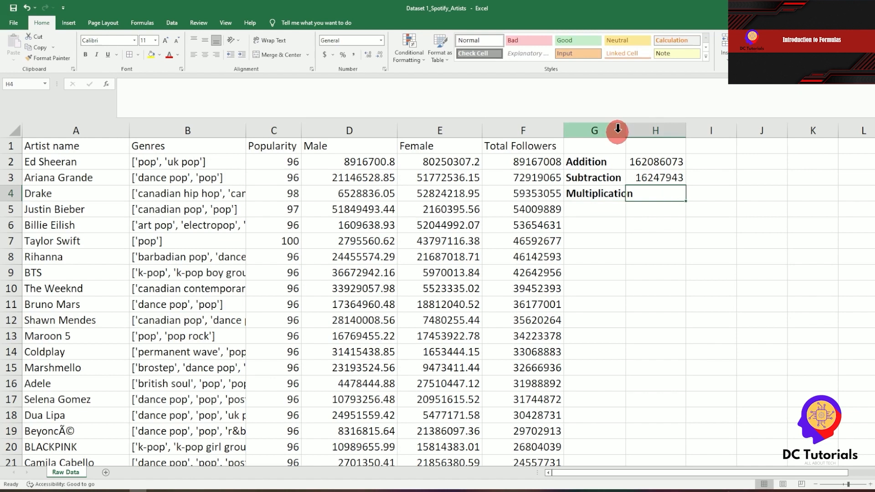
type("=")
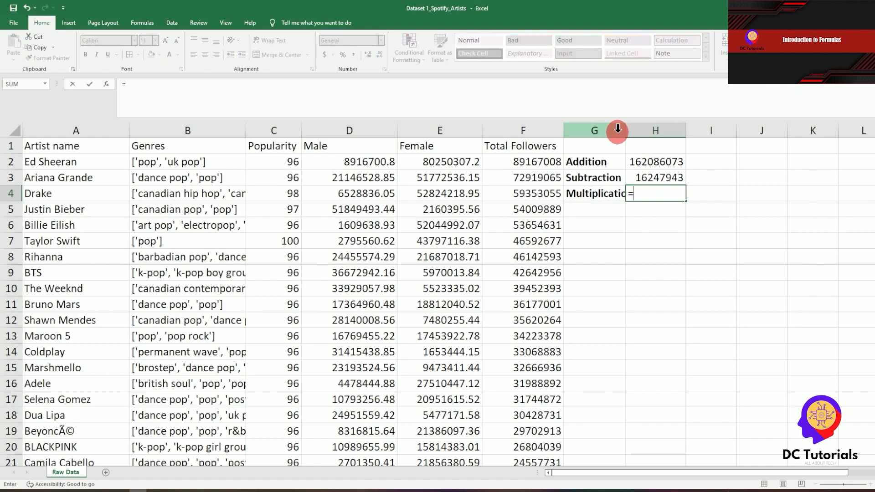
key("Left")
key("Left")
key("Up")
key("Up")
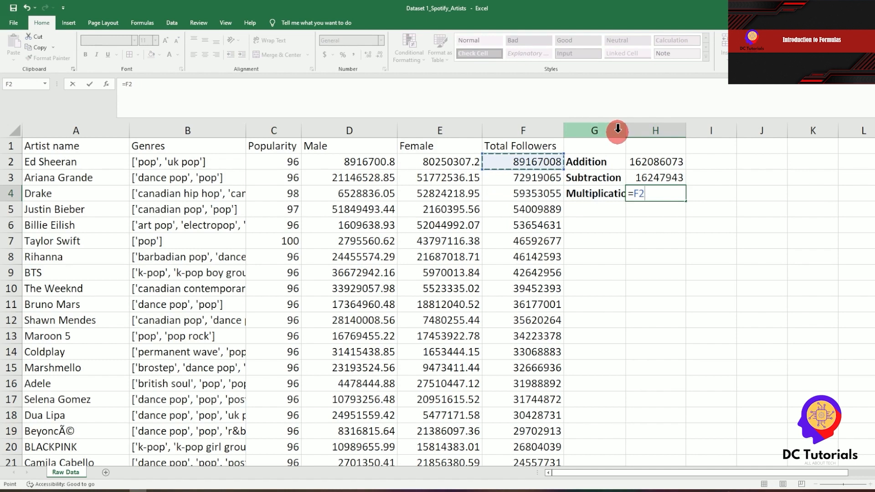
type("*5")
key("Return")
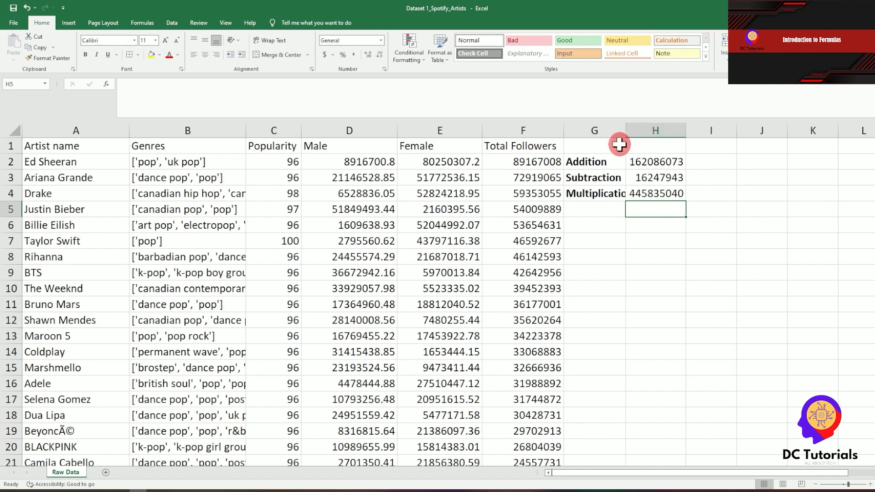
Widen column G to fit the "Multiplication" label, and enter the label "Division" in cell G5
left_click_drag(626, 132, 639, 131)
left_click(611, 207)
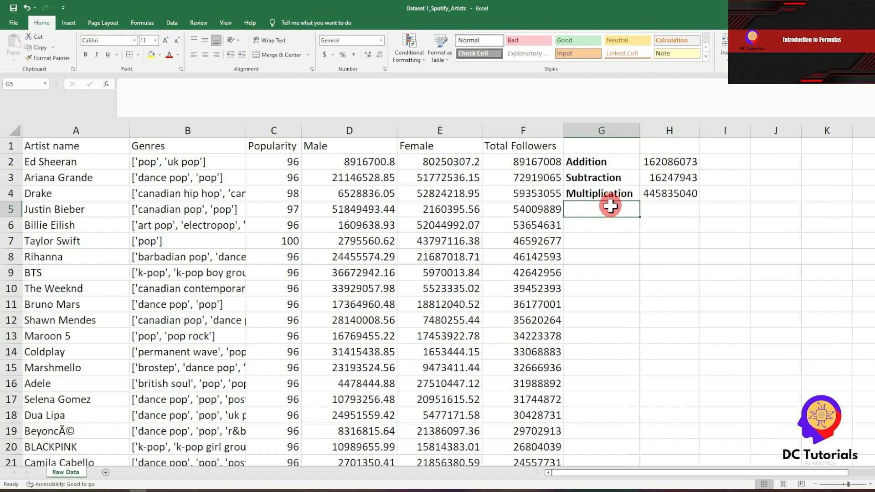
type("Division")
key("Return")
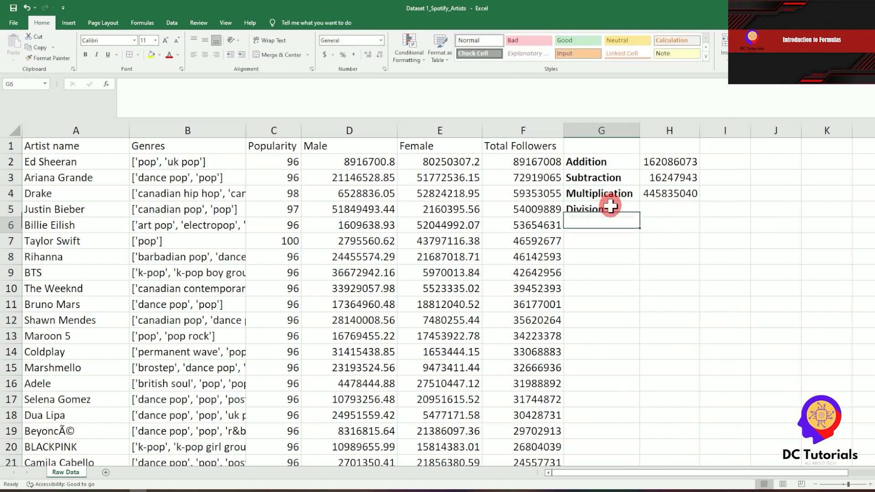
Enter the formula =F2/10 in cell H5 to divide the first artist's total followers by 10
key("Right")
key("Up")
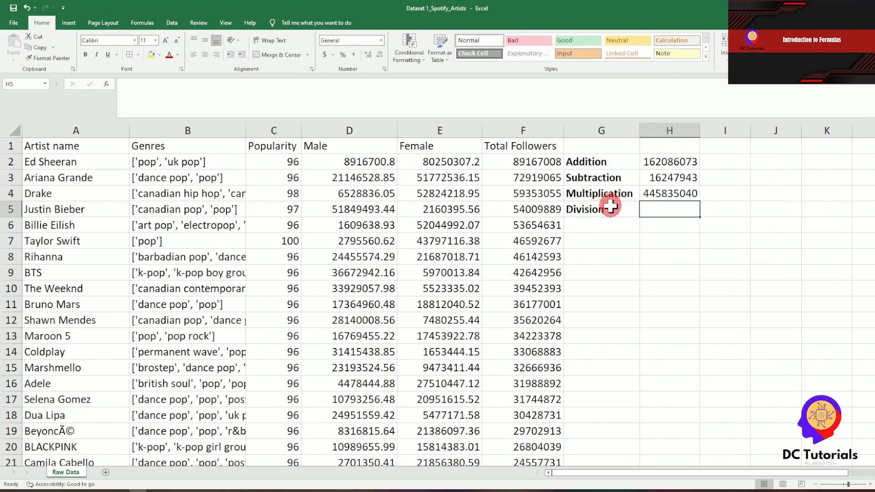
type("=")
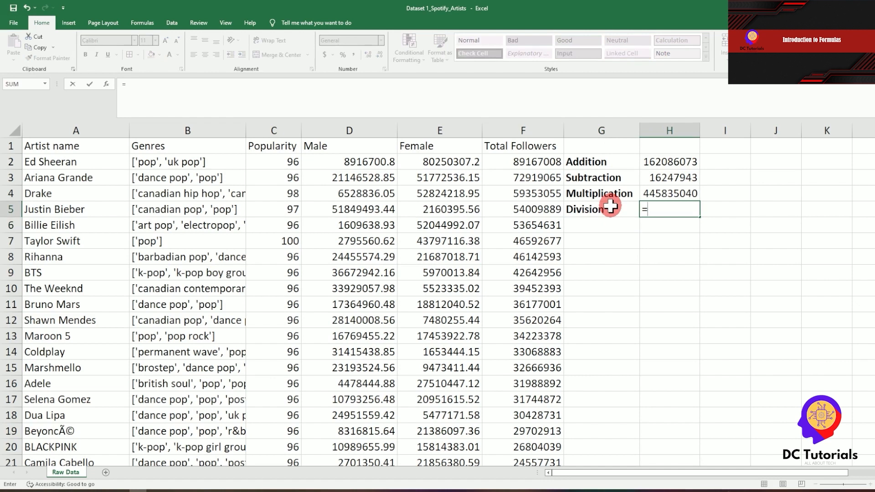
key("Left")
key("Left")
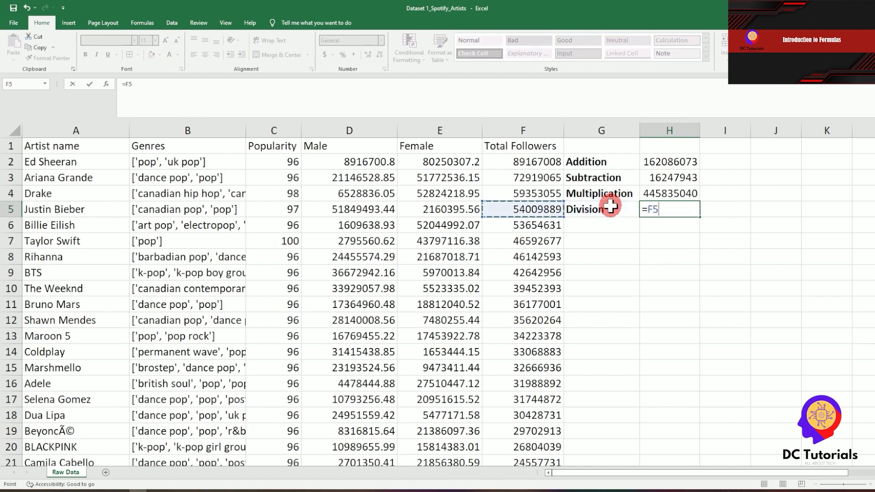
key("Up")
key("Up")
key("Up")
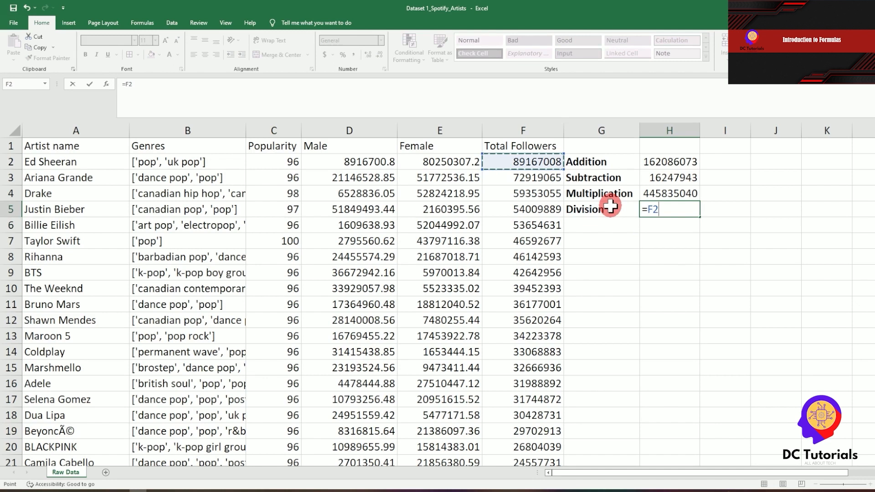
type("/")
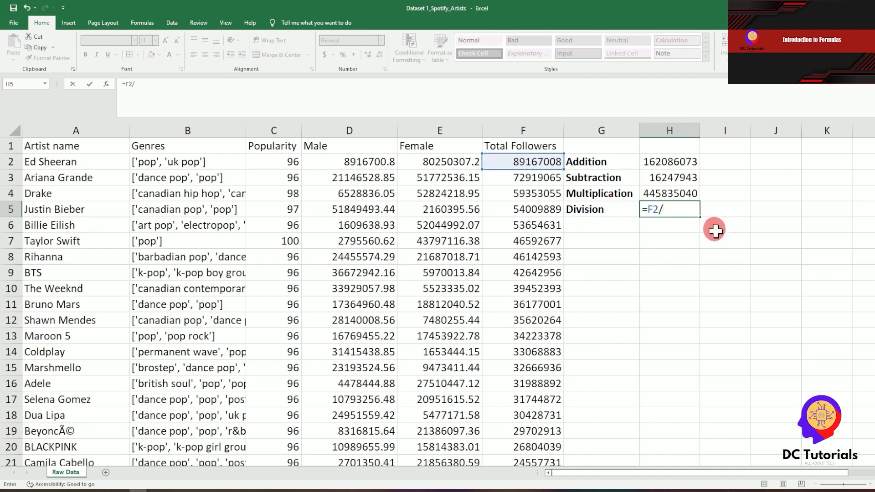
type("10")
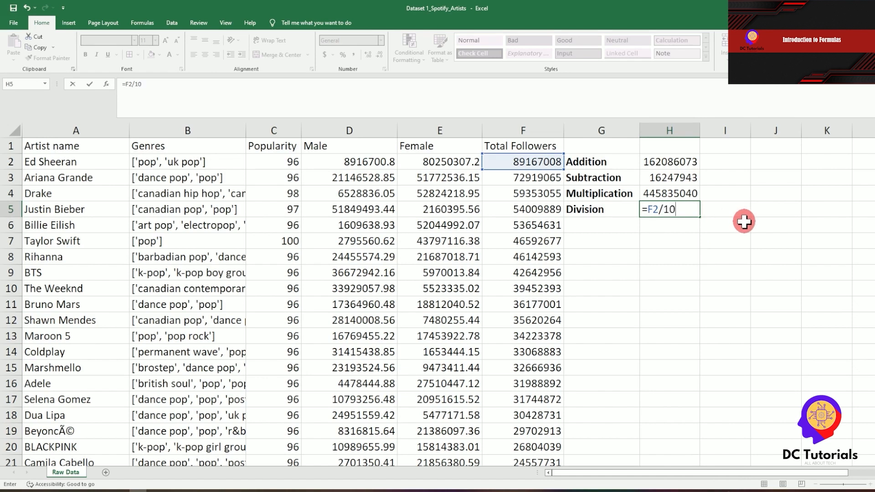
key("Return")
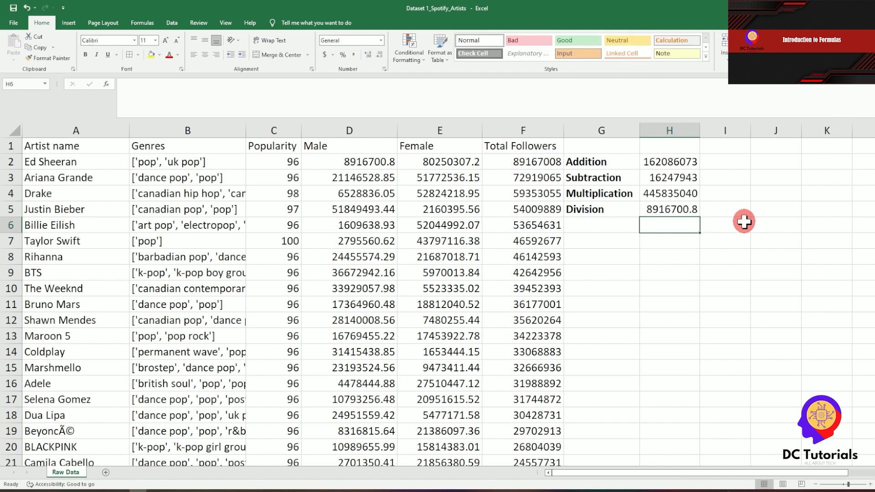
Review the addition, subtraction, multiplication and division formulas in cells H2 to H5
key("Up")
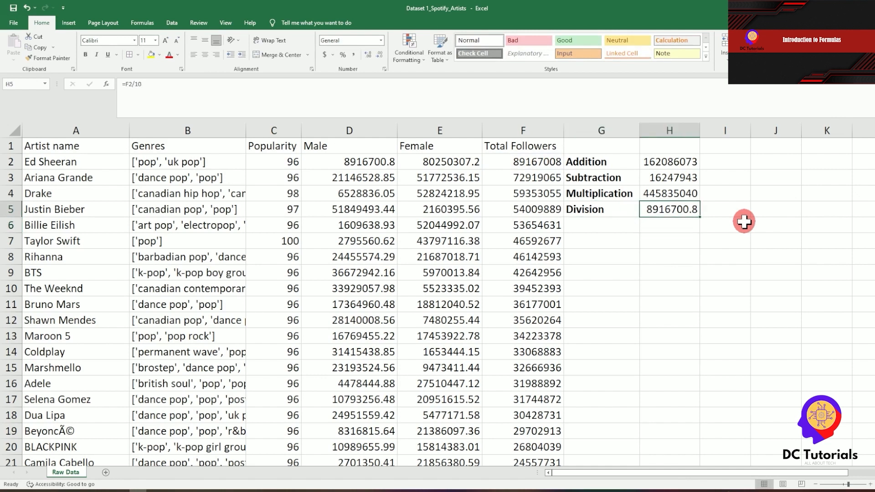
key("Up")
key("Up")
key("Up")
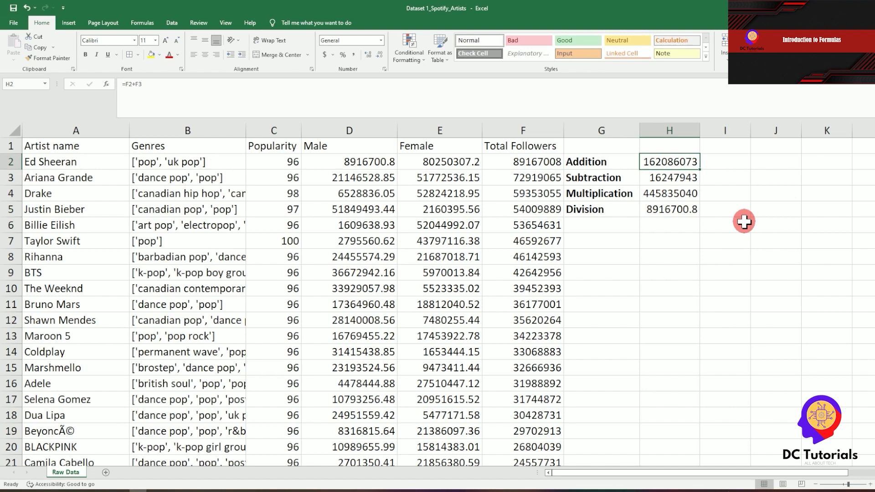
key("Down")
key("Down")
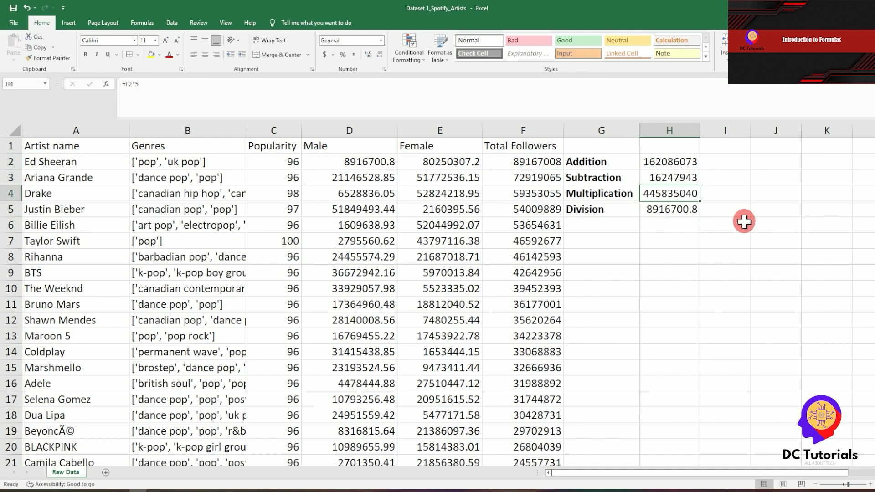
key("Down")
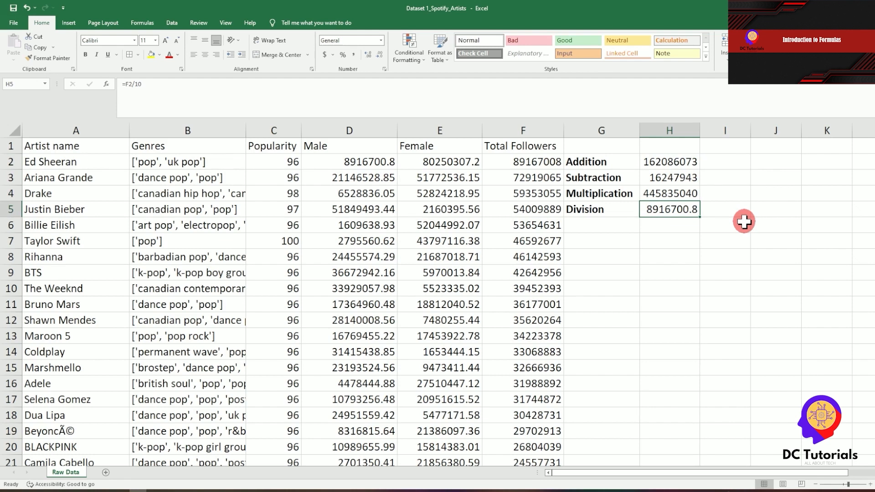
Enter the formula =H2+H3+H4-H5 in cell I2 to combine the four arithmetic results
key("Right")
key("Up")
key("Up")
key("Up")
key("Up")
key("Down")
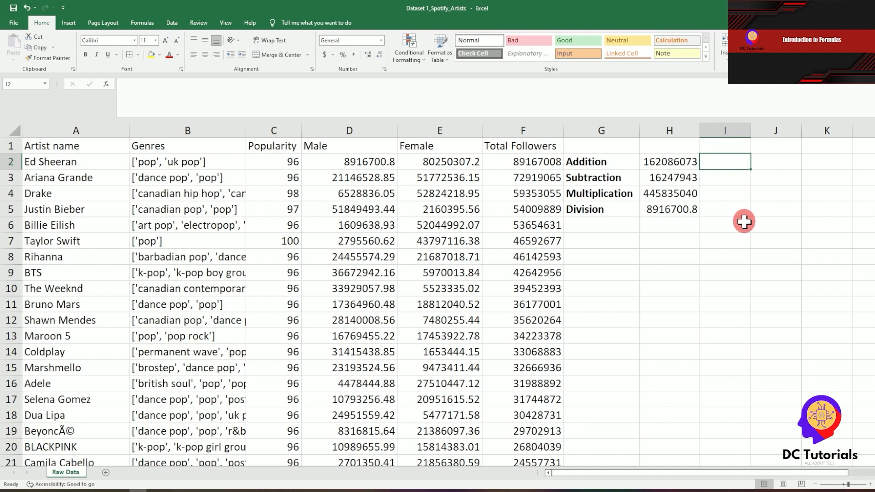
type("=")
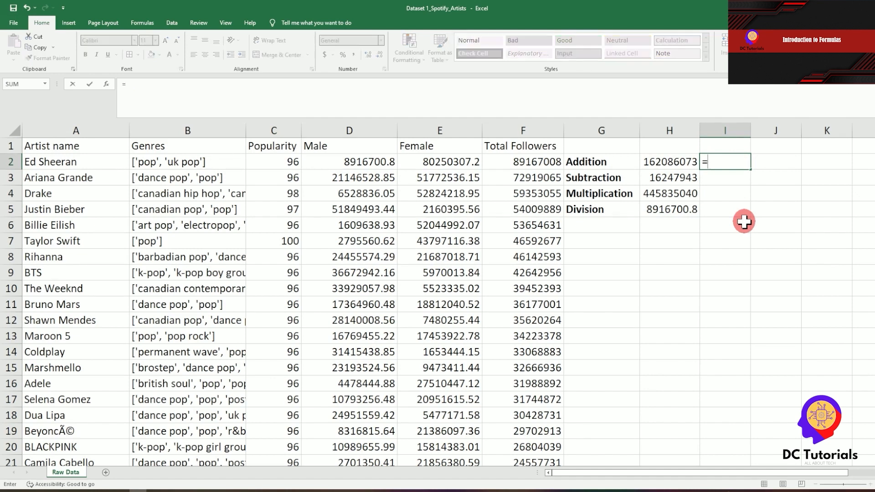
key("Left")
type("+")
key("Left")
key("Down")
type("+")
key("Left")
key("Left")
key("Down")
key("Down")
key("Right")
type("-")
key("Left")
key("Down")
key("Down")
key("Down")
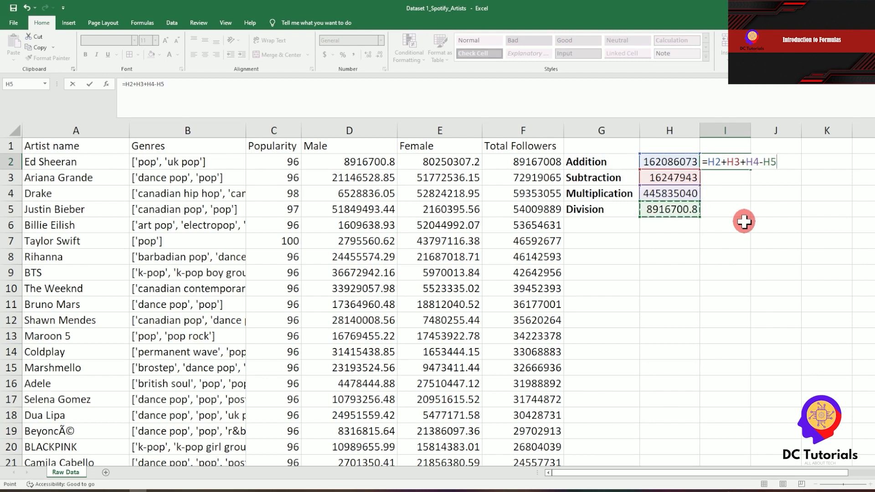
key("ctrl+Return")
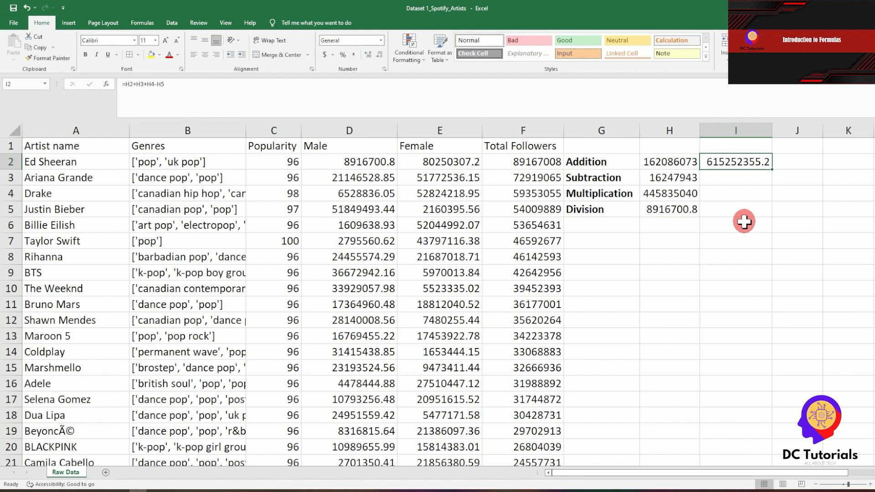
Examine the combined formula in cell I2 and the cells it references
key("Left")
key("Right")
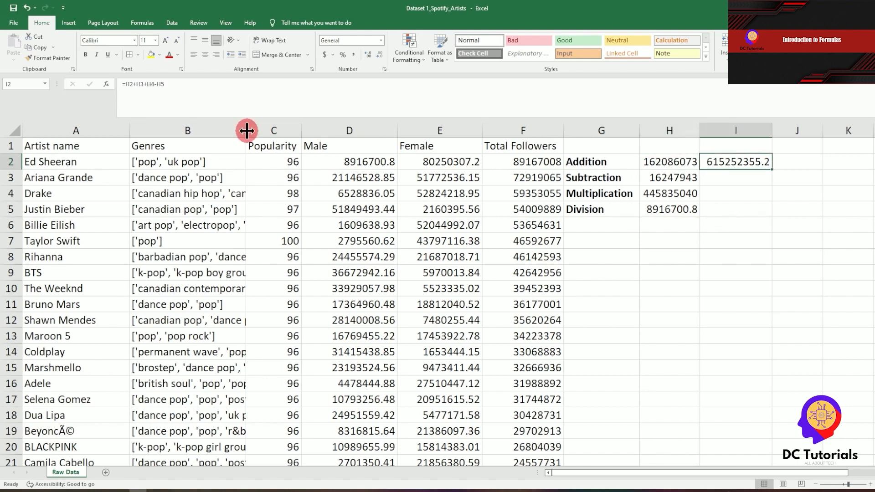
left_click_drag(126, 85, 182, 86)
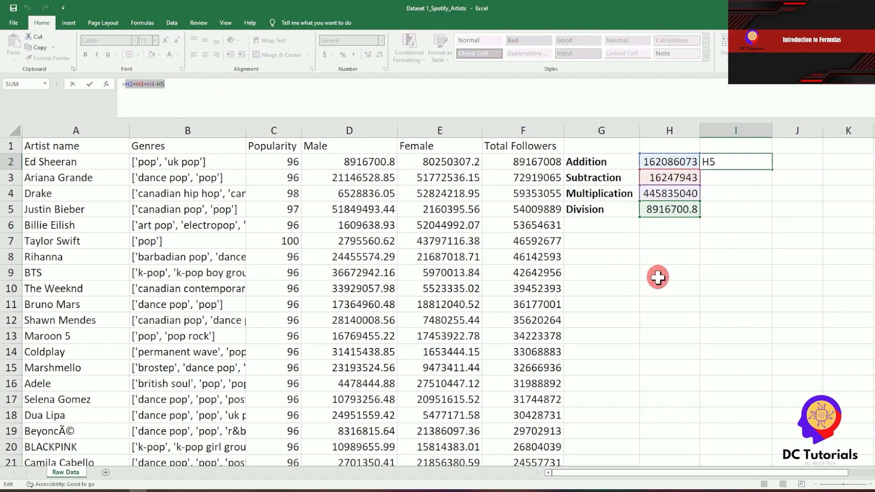
key("Return")
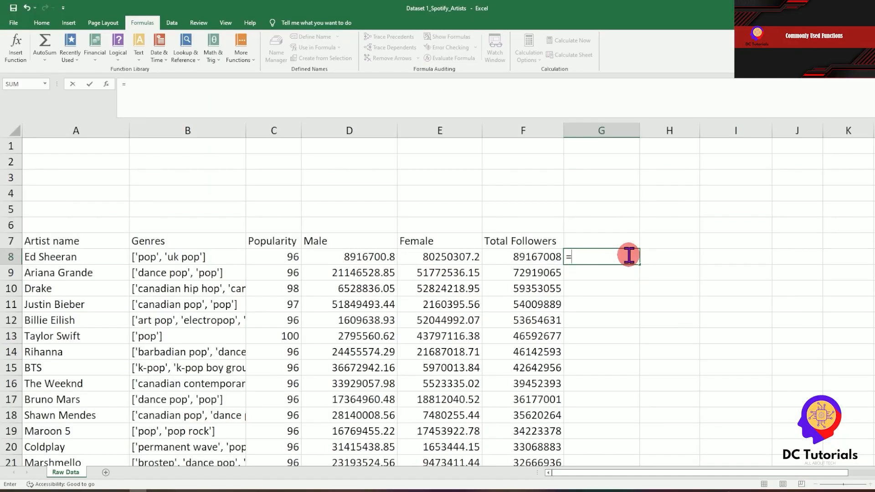
Enter the formula =F8+F9+F10+F11+F12+F13 in cell G8 to add the first six artists' total followers
key("Left")
type("+")
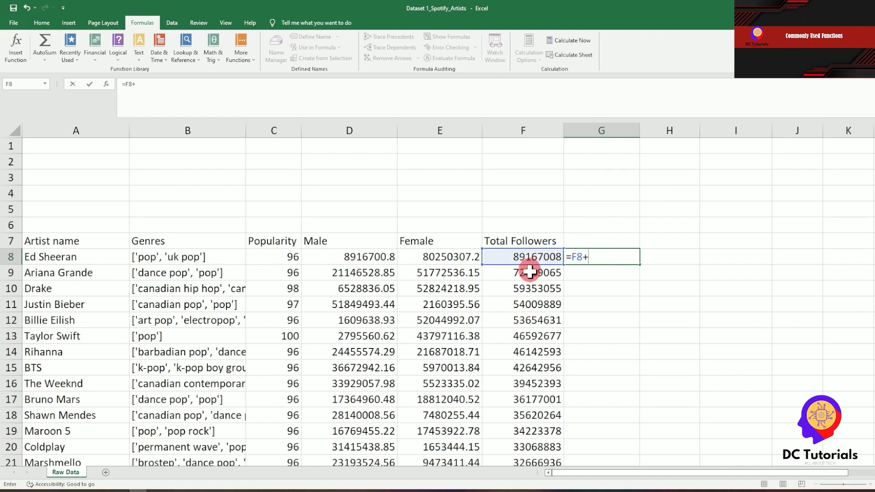
left_click(529, 273)
type("+")
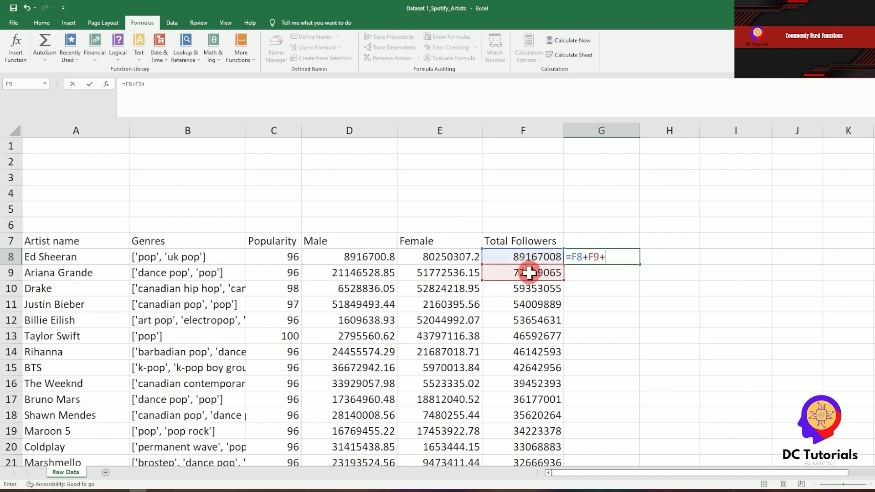
type("+")
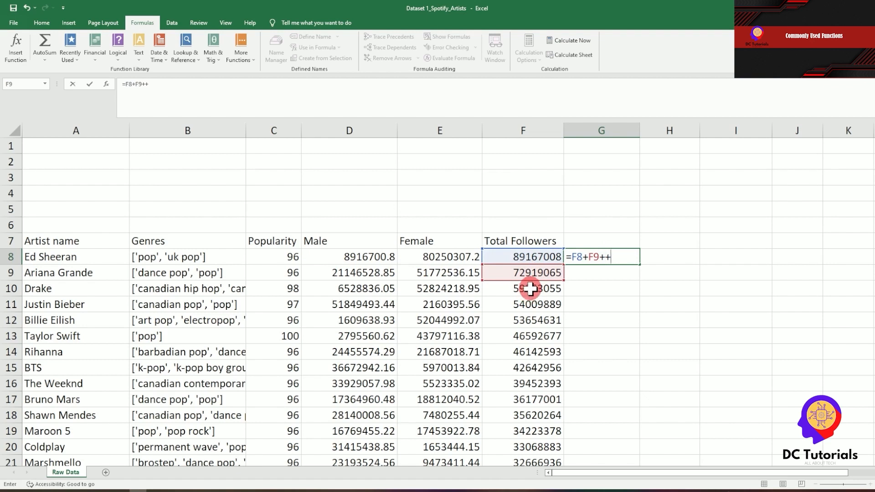
key("BackSpace")
left_click(530, 288)
type("+")
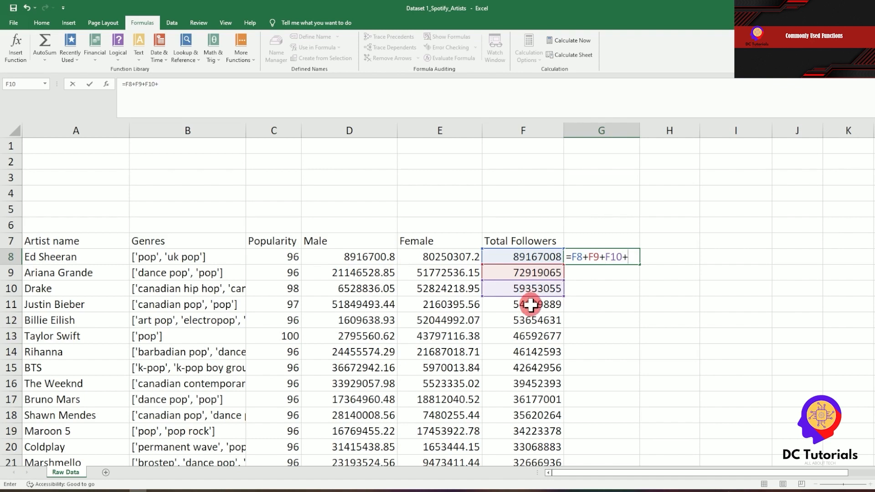
left_click(530, 305)
type("+")
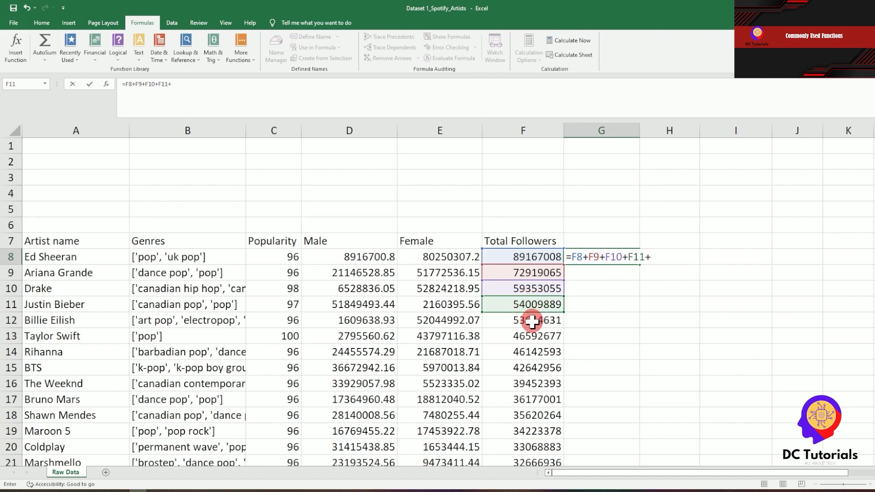
type("+")
key("BackSpace")
left_click(532, 322)
type("+")
left_click(534, 336)
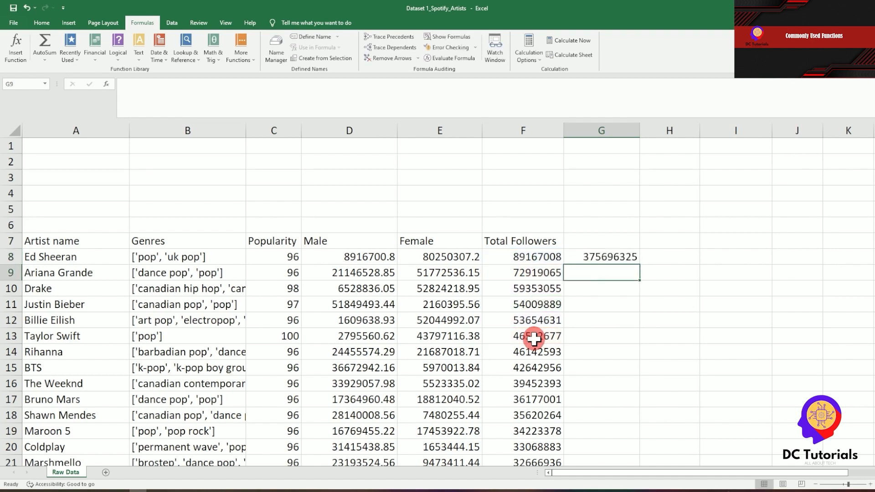
Clear the addition formula from cell G8
key("Up")
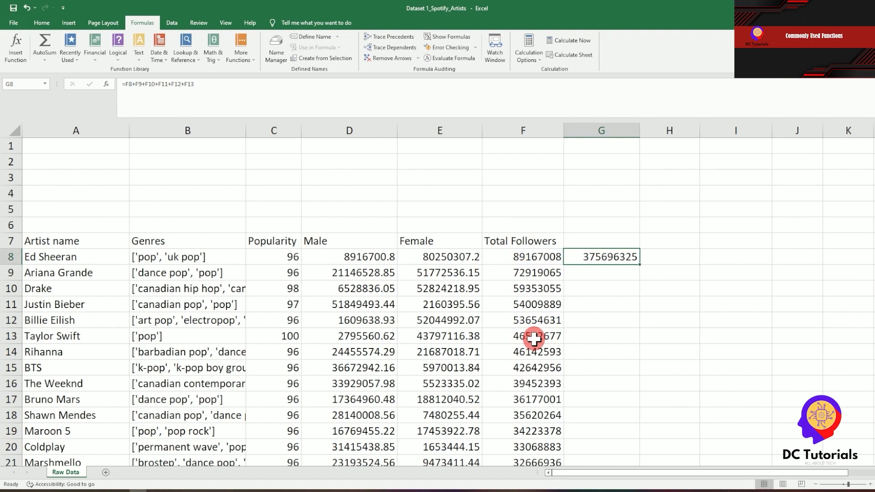
key("BackSpace")
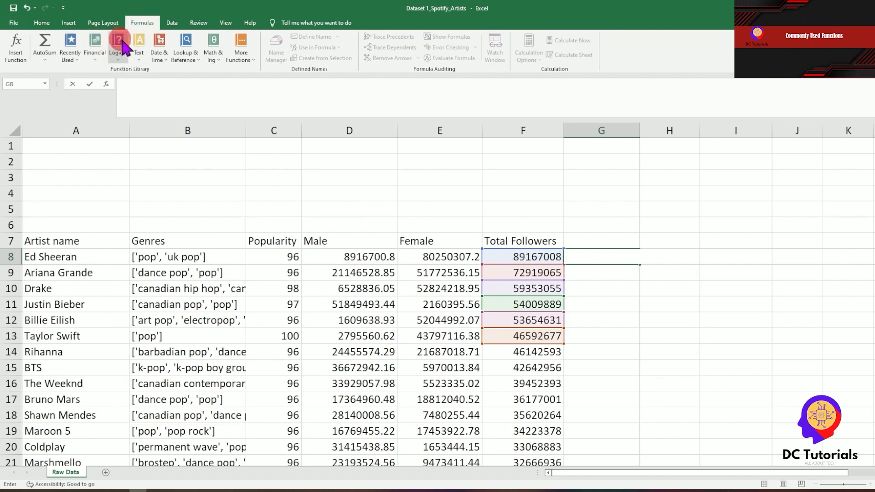
Examine the available functions in the AutoSum, Financial, Logical, Text, Date & Time and Lookup & Reference categories
left_click(46, 68)
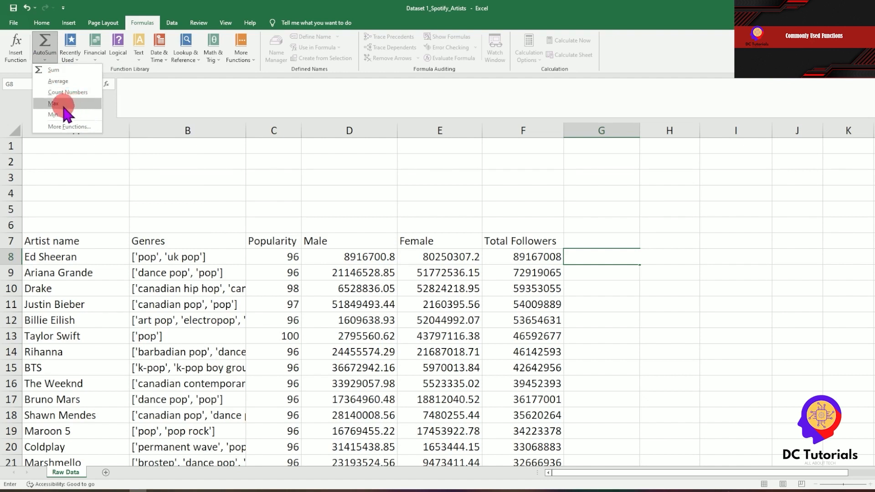
left_click(93, 54)
left_click(93, 54)
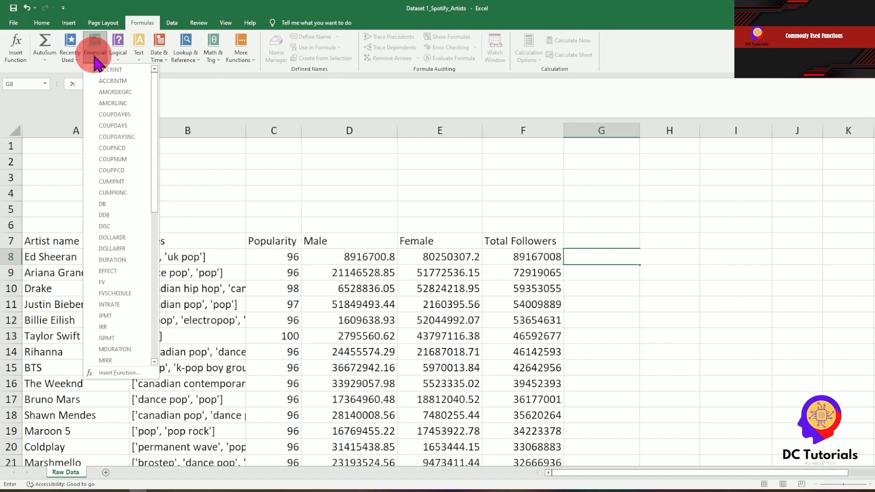
left_click_drag(157, 88, 152, 221)
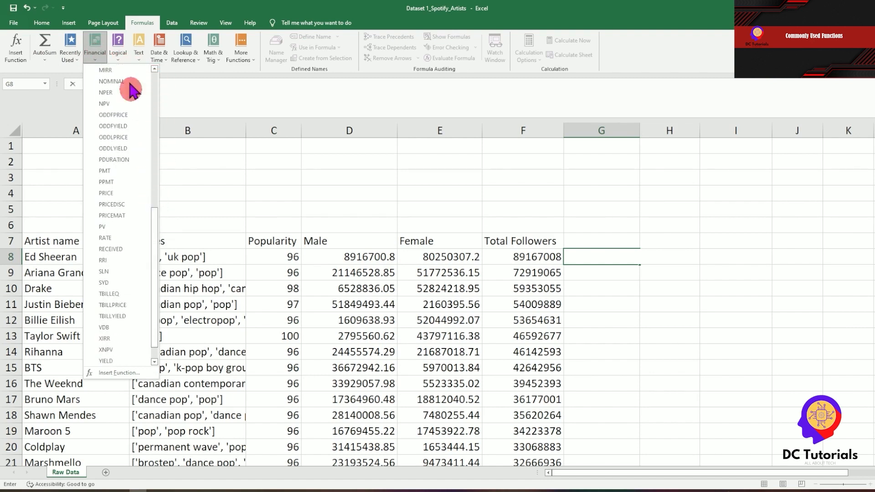
left_click(118, 53)
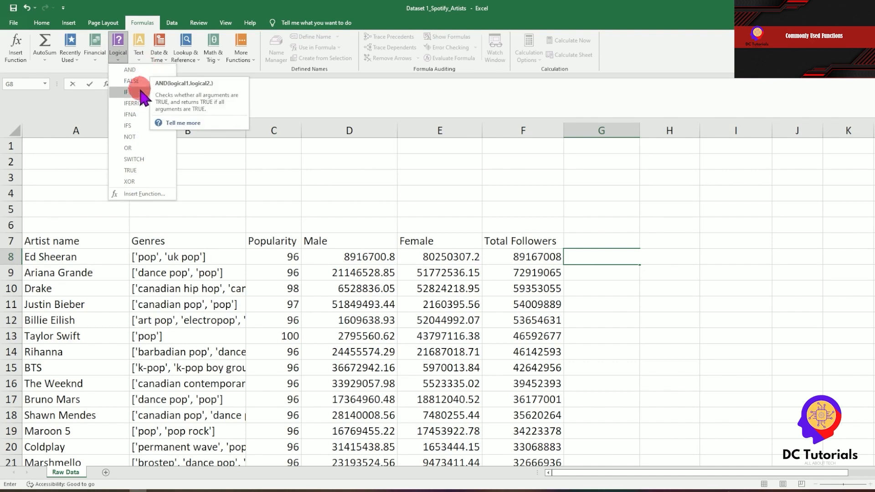
left_click(140, 56)
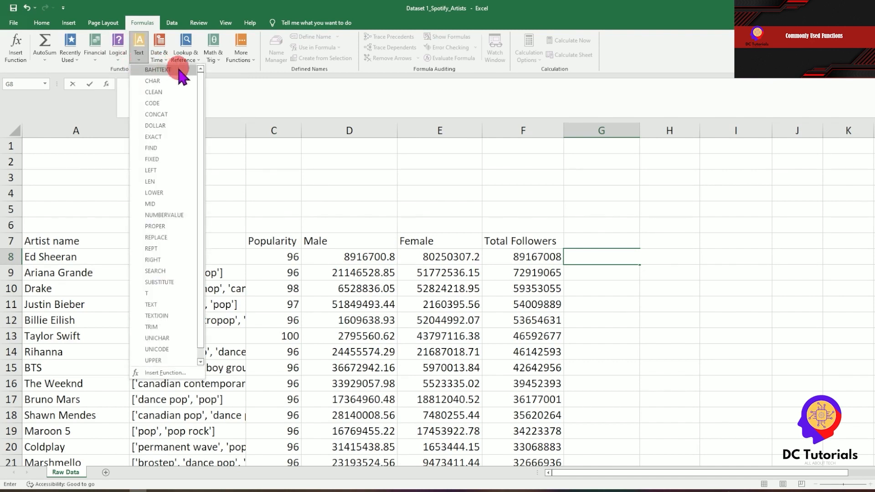
left_click_drag(200, 89, 205, 167)
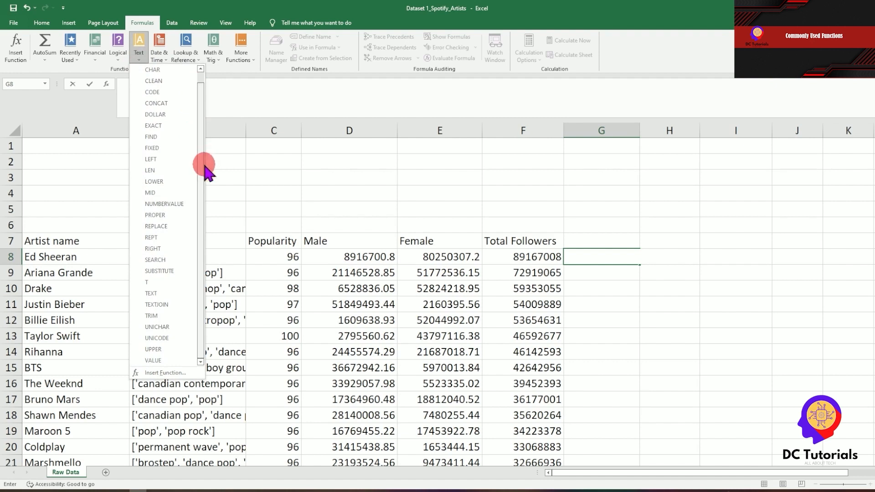
left_click(158, 51)
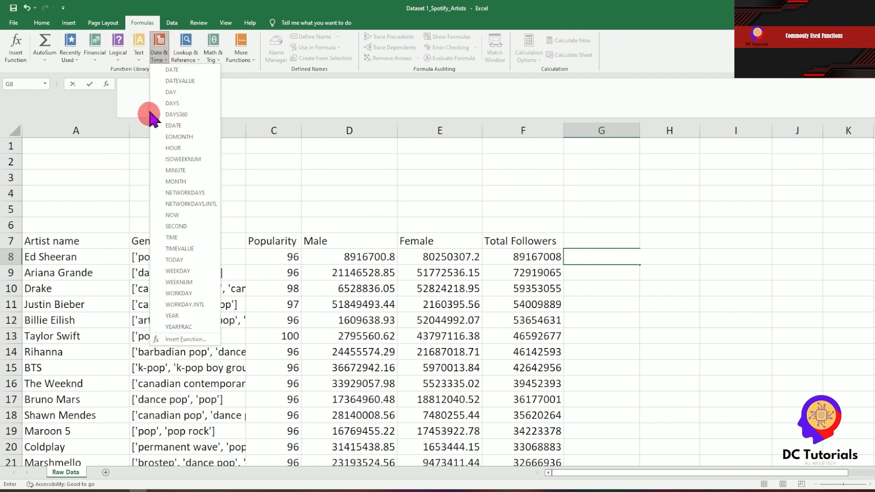
left_click(195, 55)
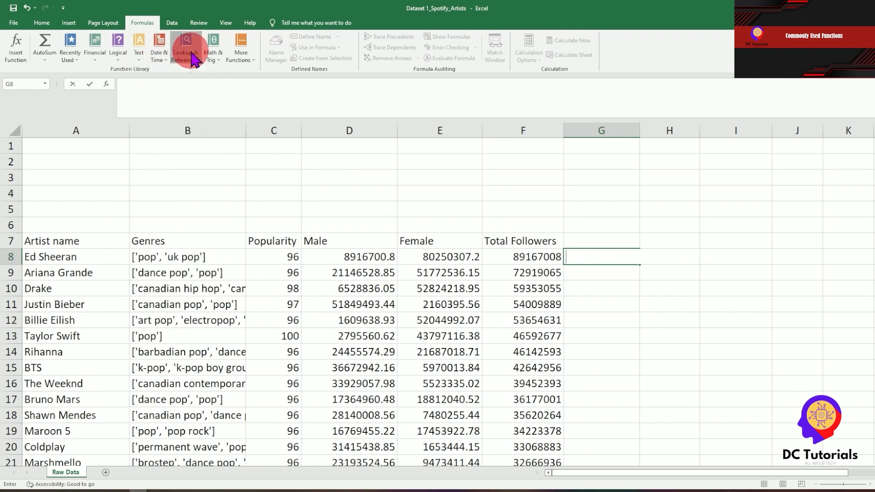
left_click(195, 54)
left_click(326, 182)
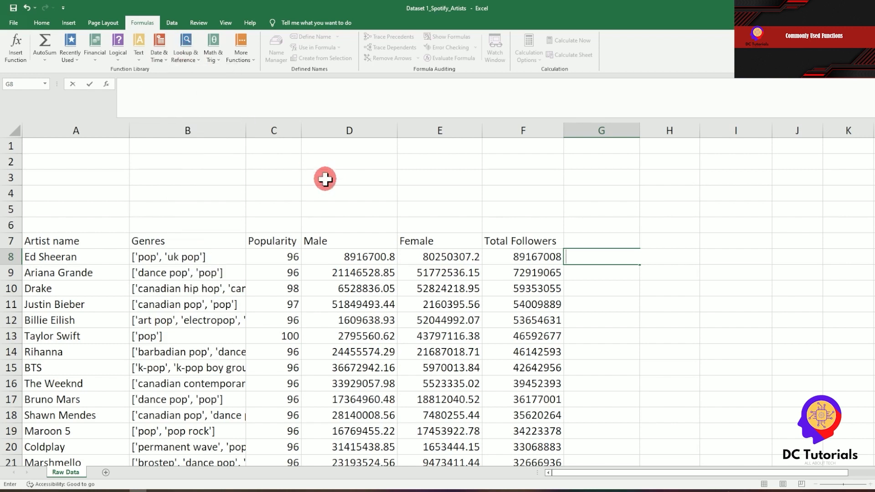
Enter the label SUM in cell C1
left_click(285, 168)
key("Up")
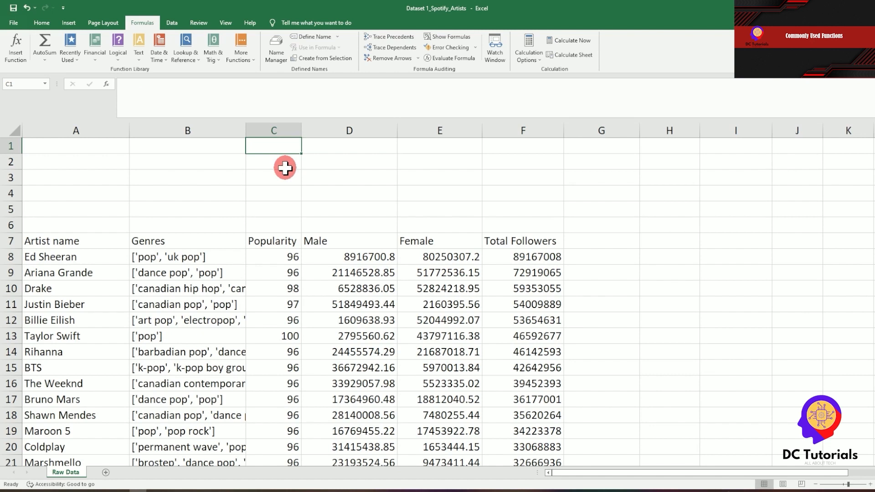
type("SUM")
key("Return")
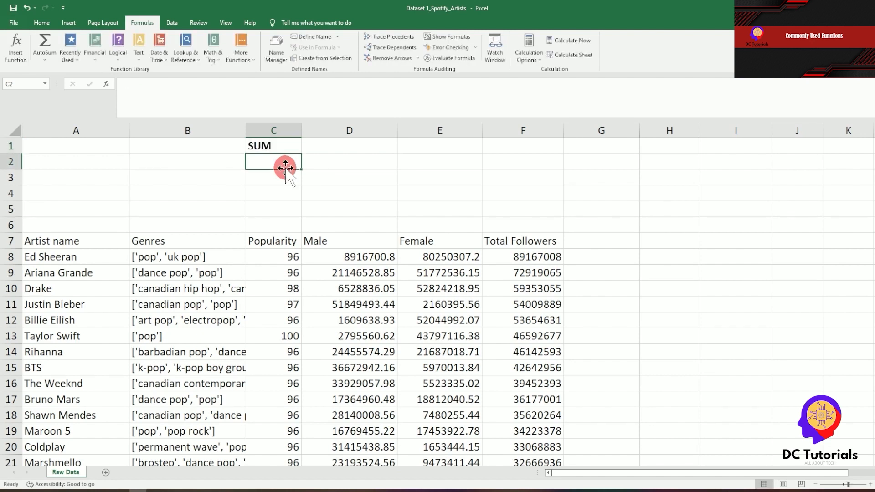
key("Up")
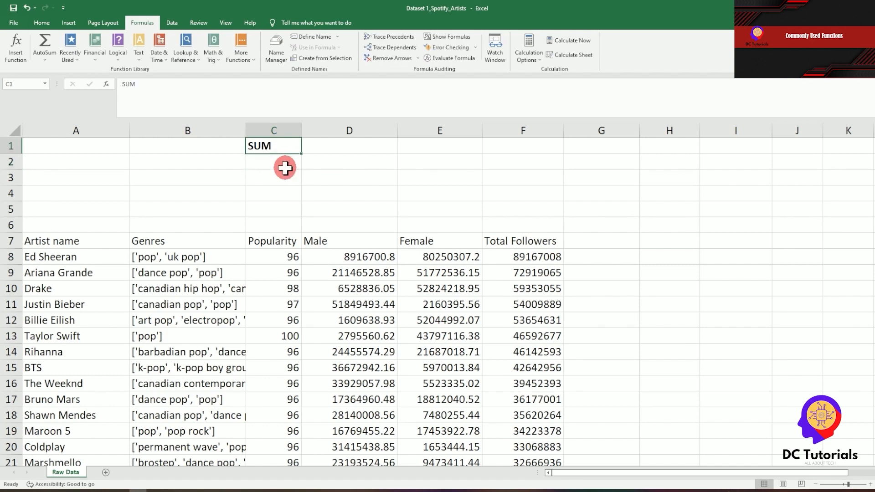
Examine the Total Followers values in column F from the first artist's row down to the last one
key("Right")
key("Right")
key("Right")
key("Right")
key("Down")
key("Left")
key("Down")
key("Down")
key("Down")
key("Down")
key("Down")
key("Down")
key("Down")
key("Down")
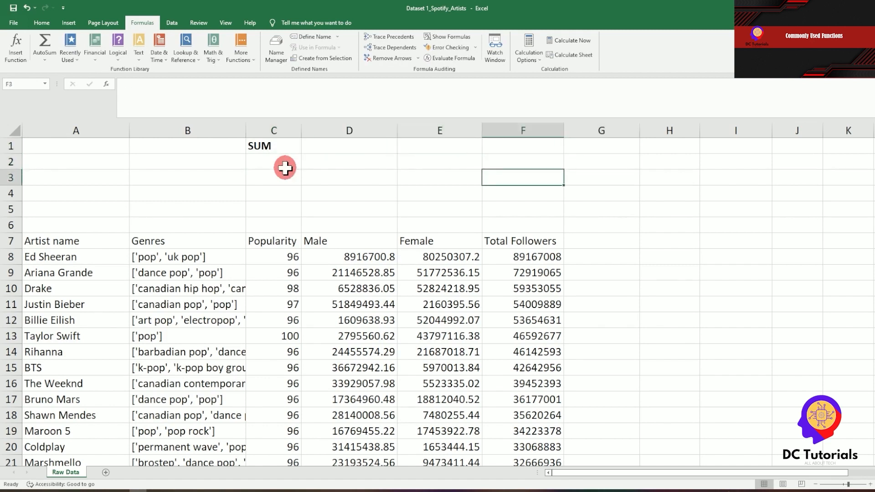
key("Down")
key("Down")
key("Down")
key("Down")
key("Down")
key("Up")
key("Up")
key("Up")
key("Up")
key("Up")
key("Up")
key("Up")
key("Up")
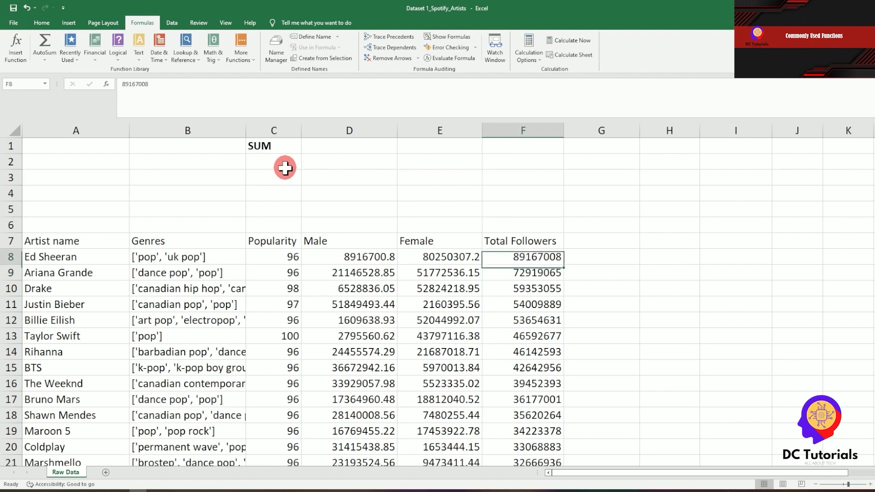
key("Down")
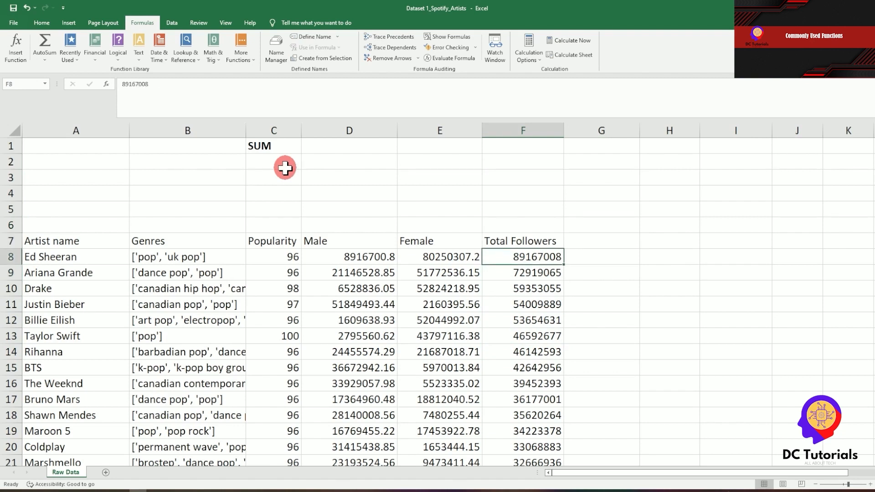
key("ctrl+shift+Down")
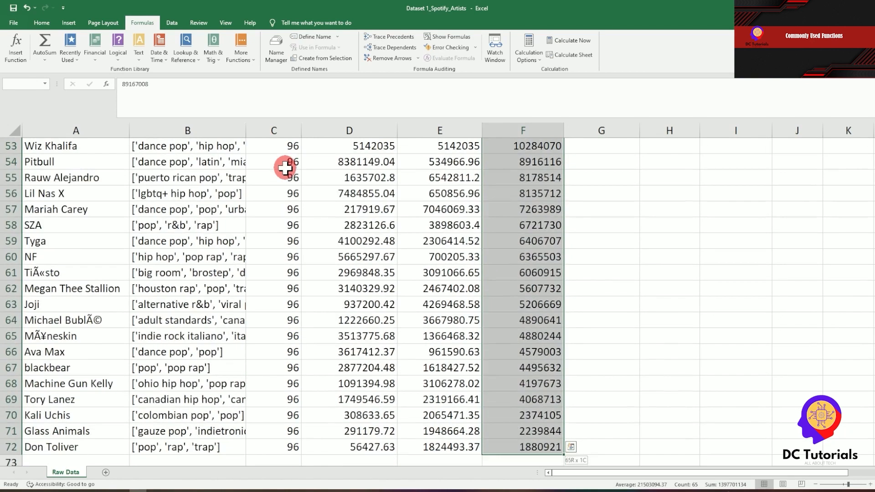
key("Up")
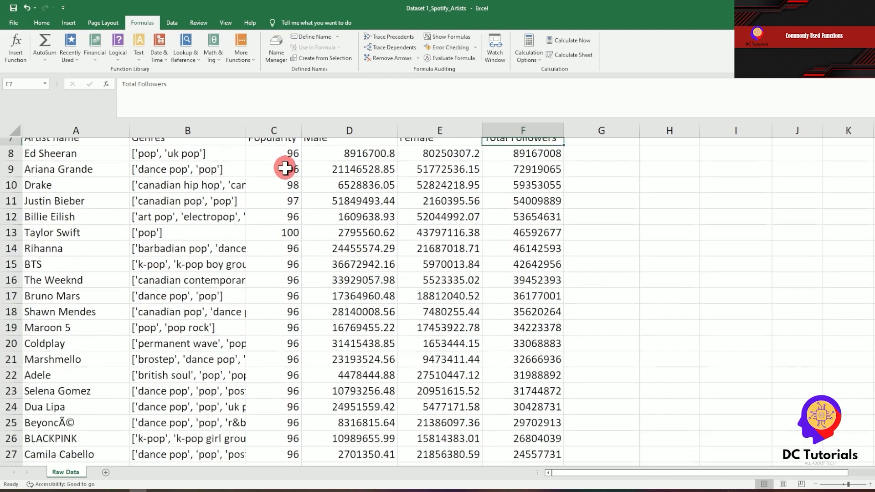
key("Down")
key("Down")
key("Down")
key("Down")
key("Down")
key("Down")
key("Down")
key("Down")
key("Down")
key("Down")
key("Down")
key("Down")
key("Down")
key("Down")
key("ctrl+Down")
key("ctrl+Up")
Enter the formula =SUM(F8,F9,F10,F11,F12) in cell F1 to add the first five artists' total followers
key("Up")
key("Up")
key("Up")
key("Up")
key("Up")
key("Up")
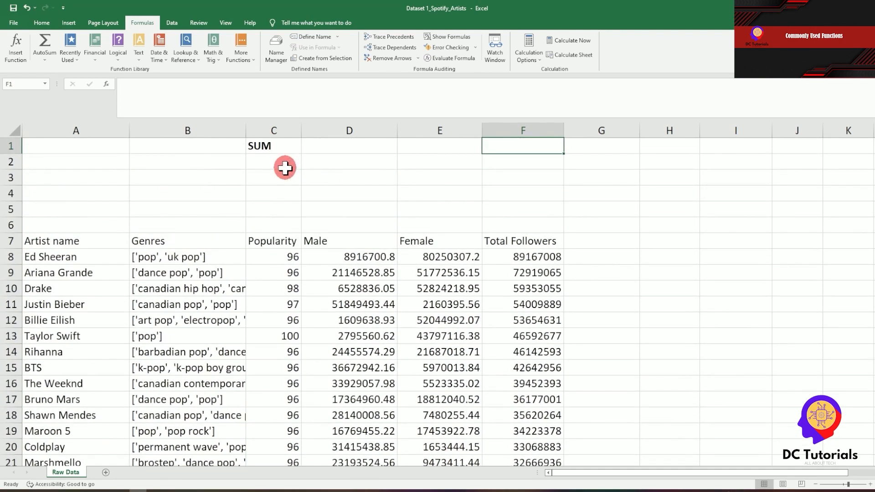
type("=")
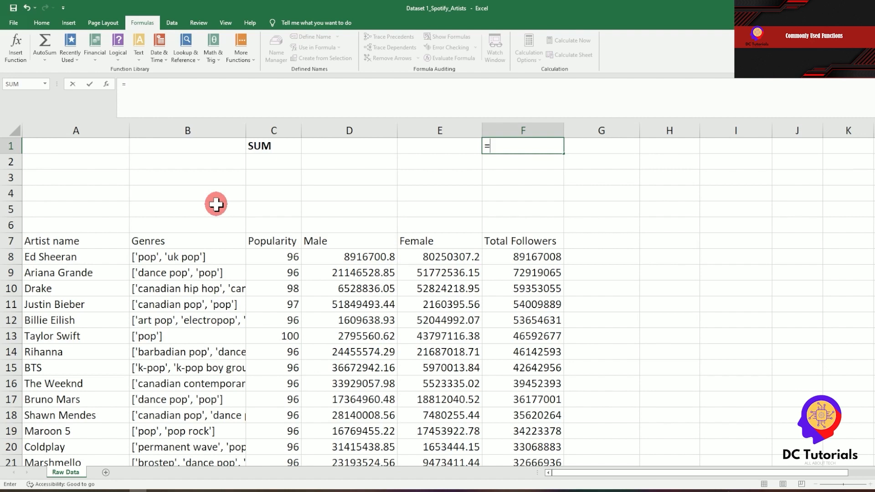
type("S")
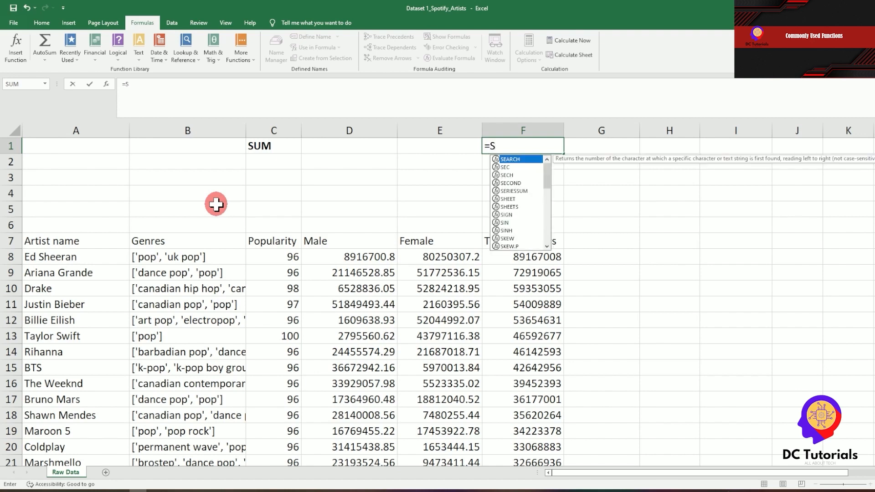
type("UM")
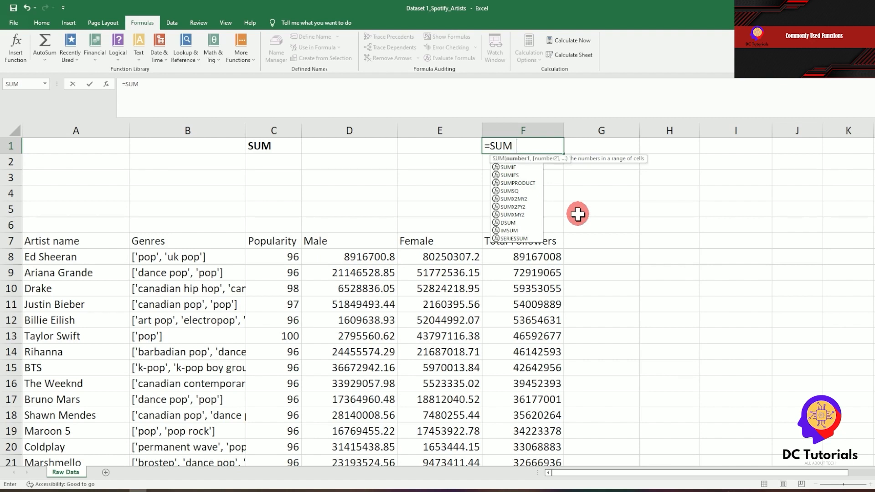
type("(")
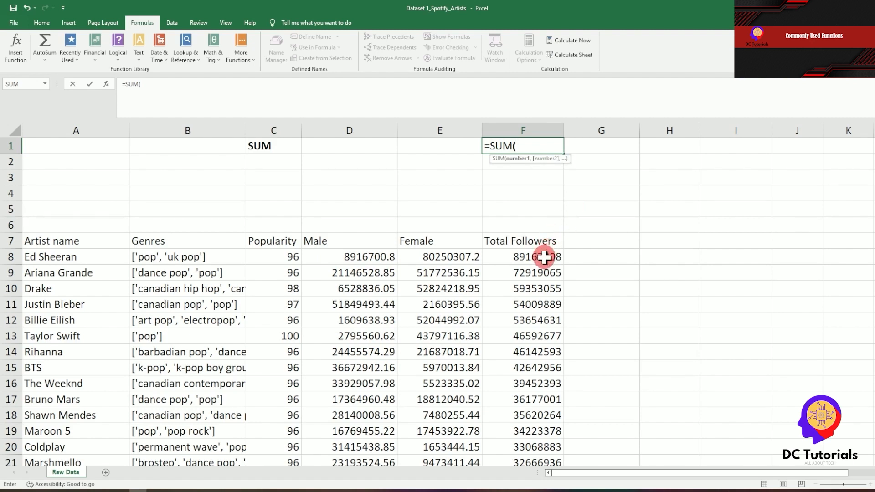
left_click(544, 258)
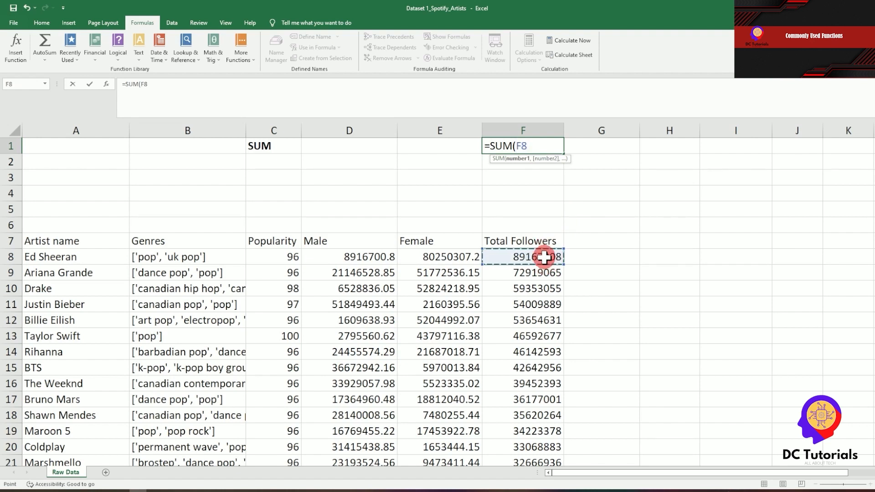
type(",")
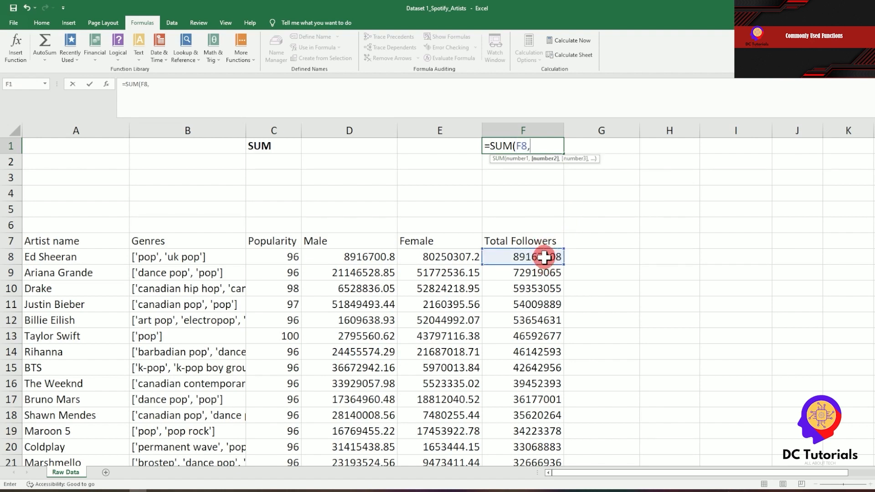
left_click(536, 270)
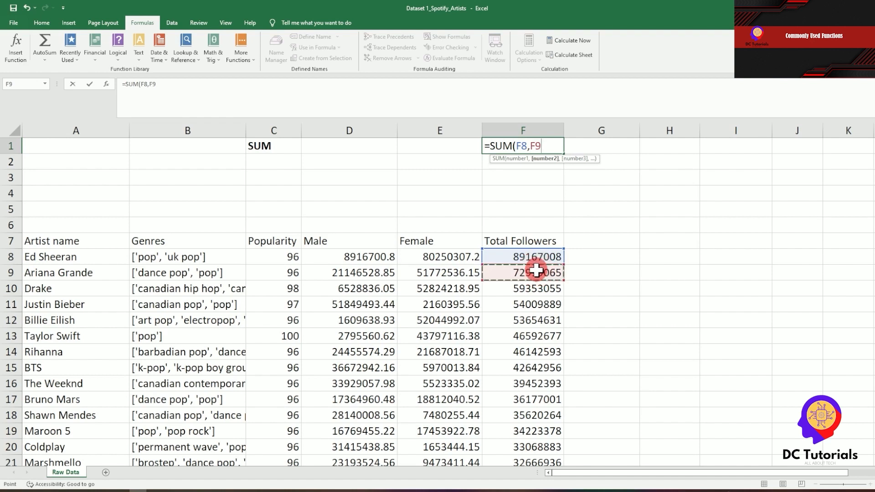
type(",")
left_click(533, 286)
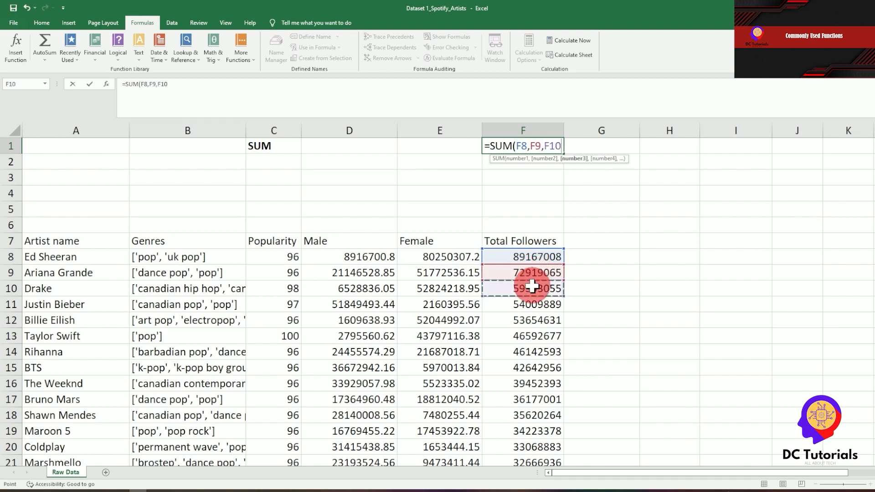
type(",")
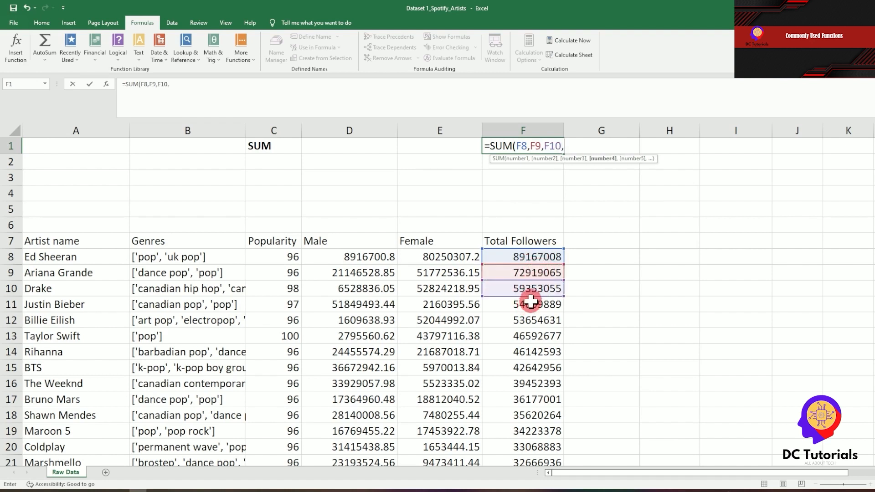
left_click(531, 301)
type(",")
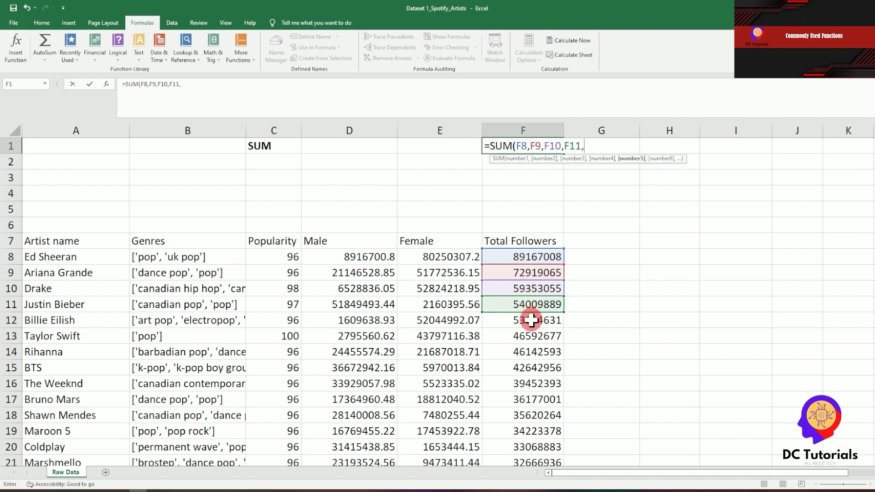
left_click(532, 320)
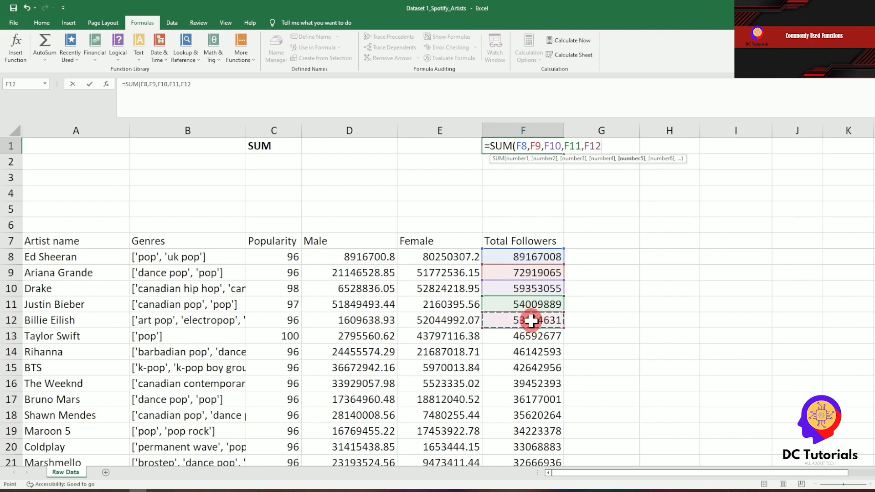
type(")")
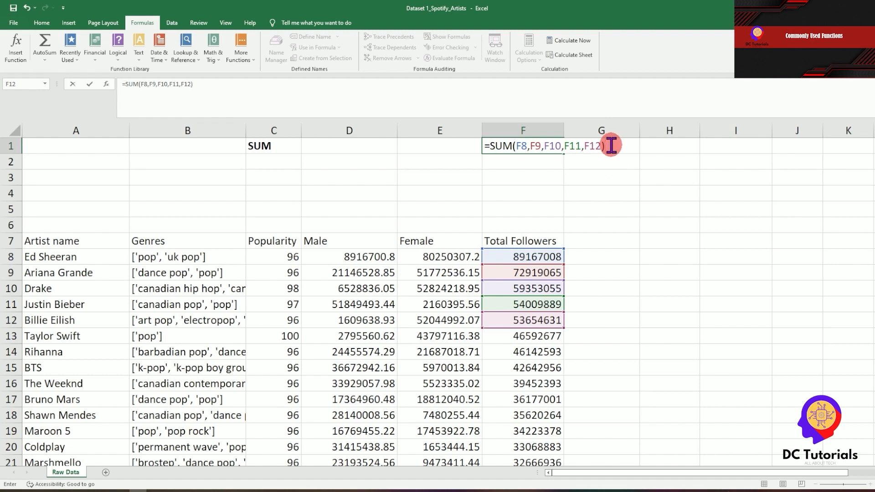
key("Return")
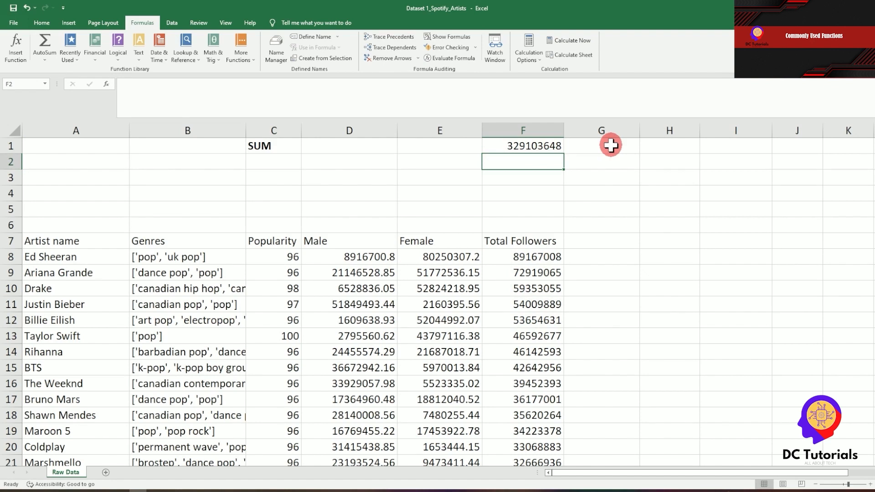
Enter the formula =SUM(F8:F8:F72) in cell F2 to add the whole Total Followers column
type("=SUM(")
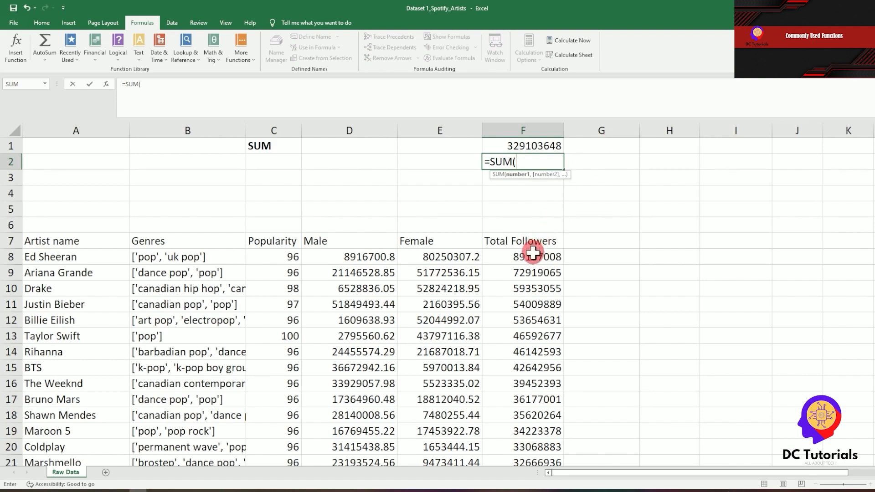
left_click(532, 254)
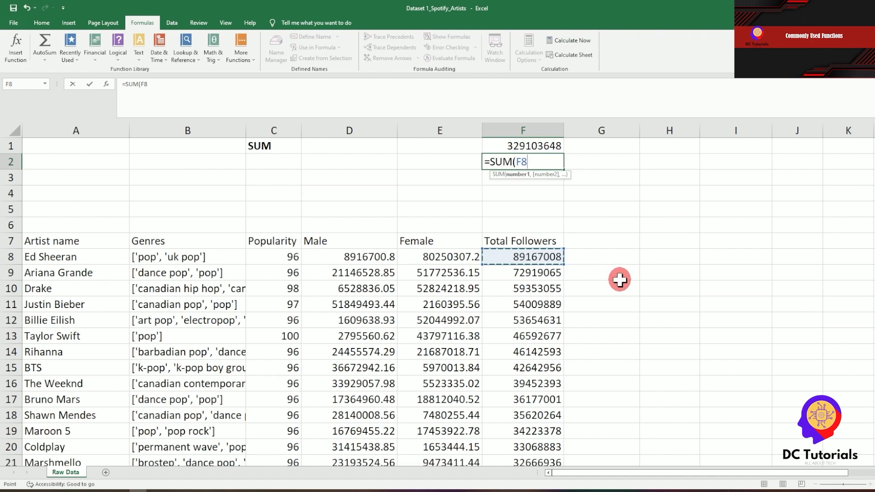
key("F8")
key("BackSpace")
key("BackSpace")
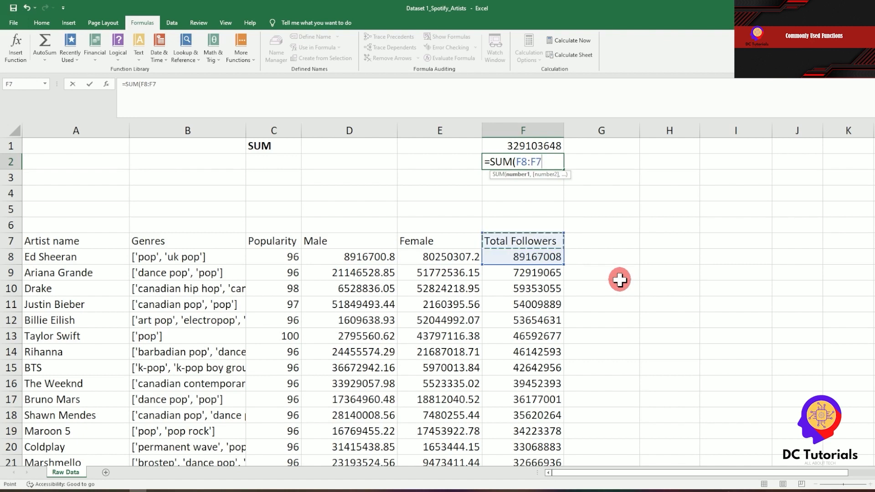
key("Up")
key("Down")
key("ctrl+shift+Down")
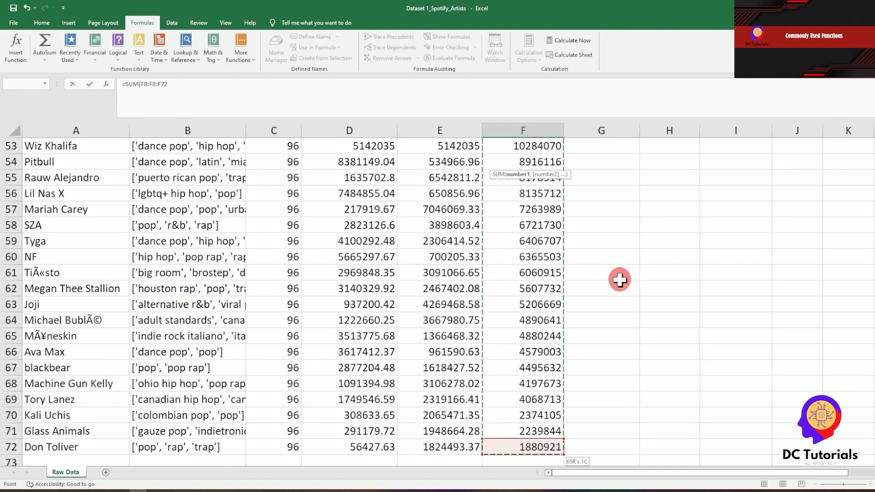
type(")")
key("Return")
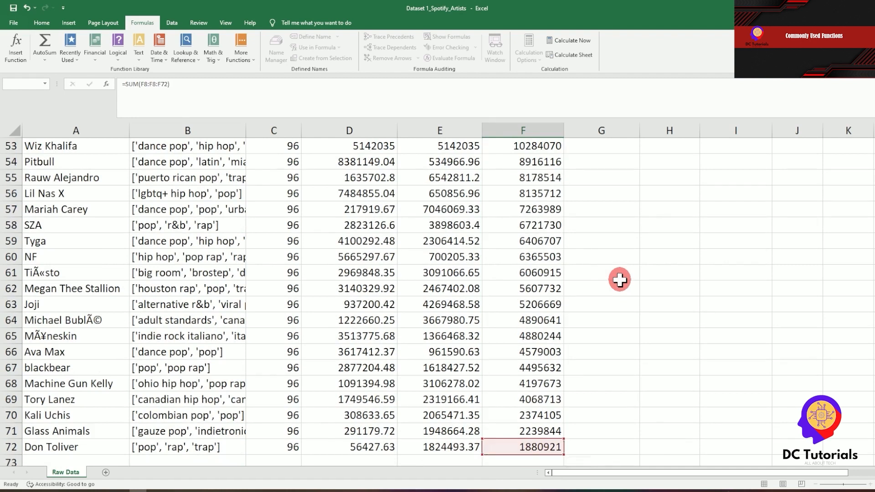
Remove the duplicated F8 reference from the formula in cell F2 so it reads =SUM(F8:F72)
key("Up")
scroll(620, 280, "up", 1)
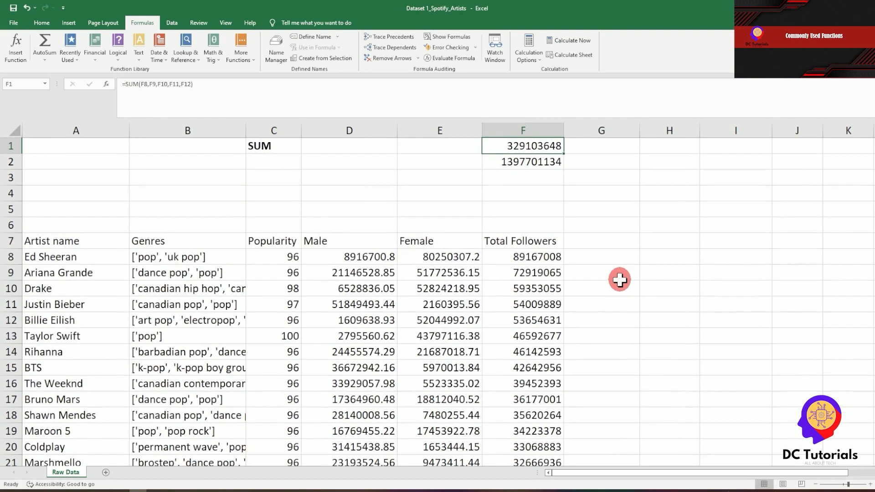
left_click(155, 84)
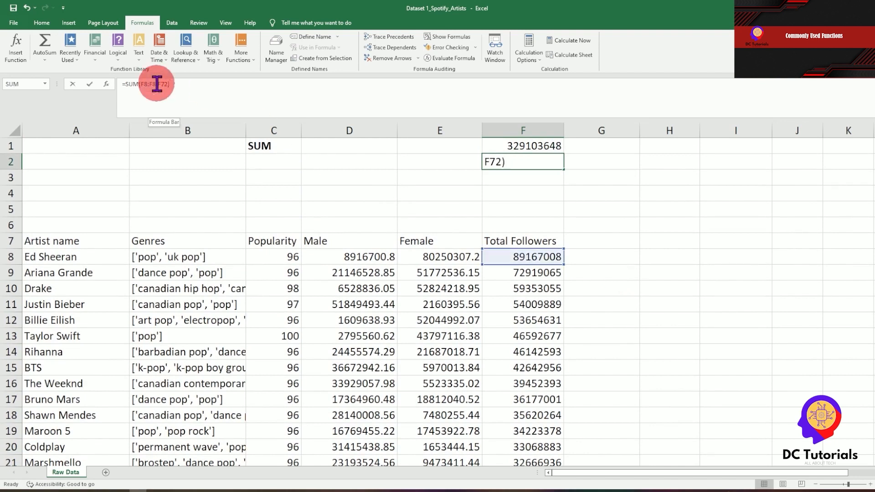
key("BackSpace")
key("BackSpace")
key("BackSpace")
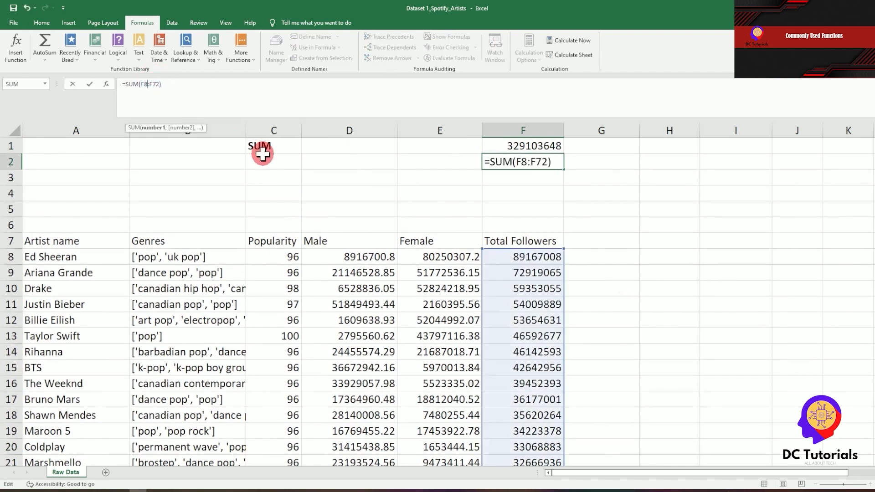
key("Return")
key("Up")
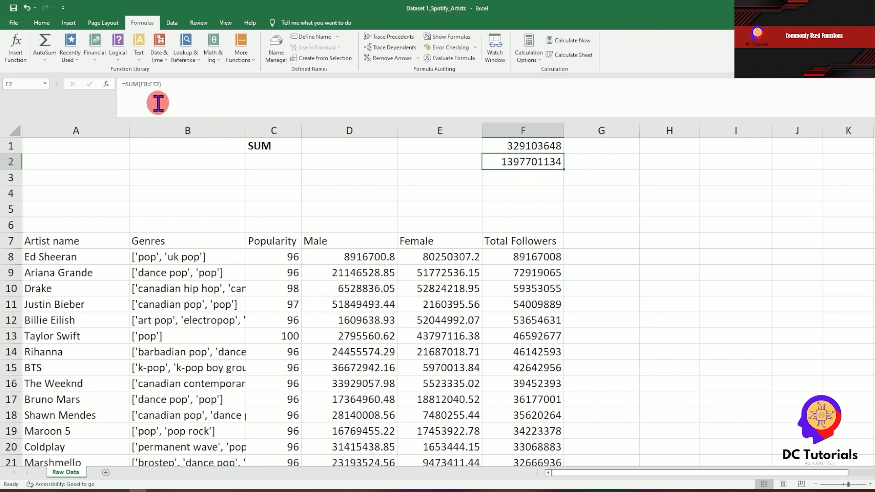
Examine the range used by the SUM formula in cell F2 and the first and last Total Followers cells it covers
left_click(521, 105)
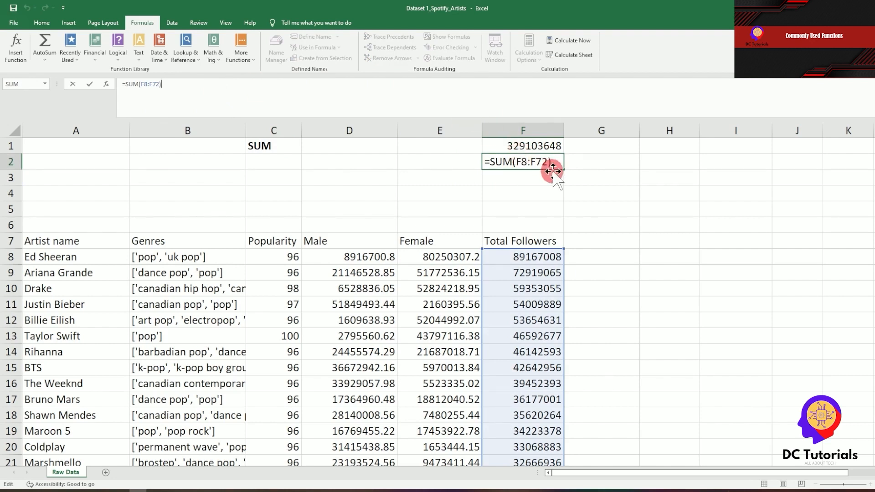
mouse_move(527, 162)
left_mouse_down()
mouse_move(517, 162)
mouse_move(548, 160)
mouse_move(535, 160)
left_mouse_up()
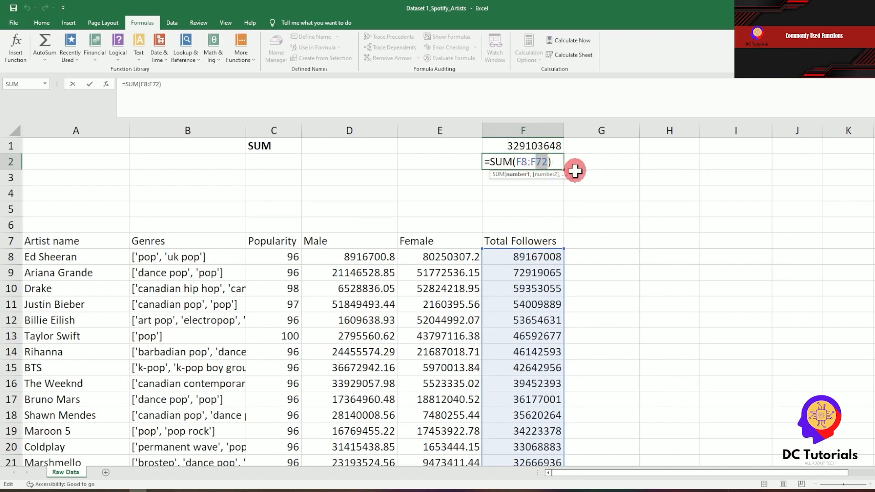
left_click(612, 207)
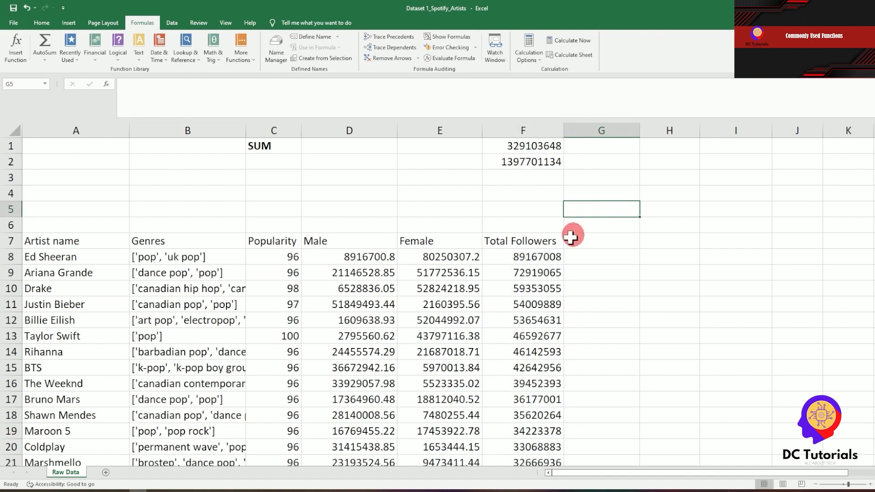
left_click(543, 256)
key("ctrl+Down")
key("Down")
key("Up")
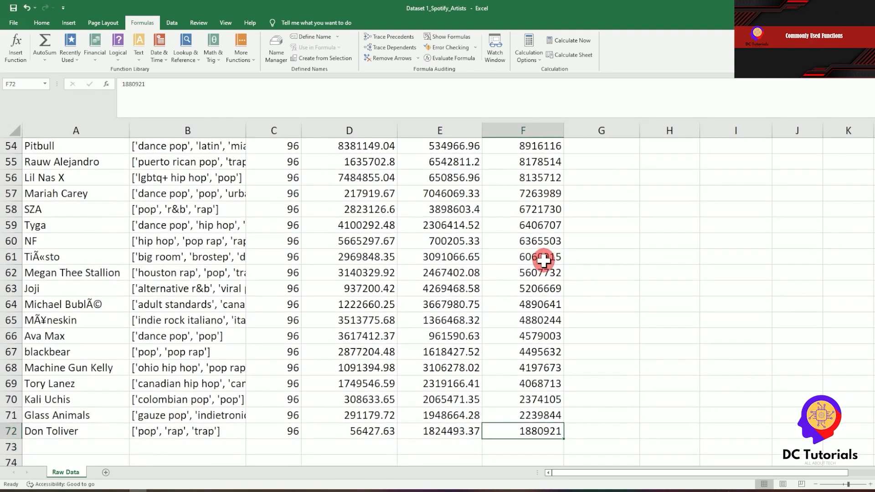
Select the Total Followers values F8:F72 from the last row upward to check which cells their sum covers
key("Left")
key("Left")
key("Left")
key("Left")
key("Left")
key("Right")
key("ctrl+Right")
key("Right")
key("Left")
key("ctrl+shift+Up")
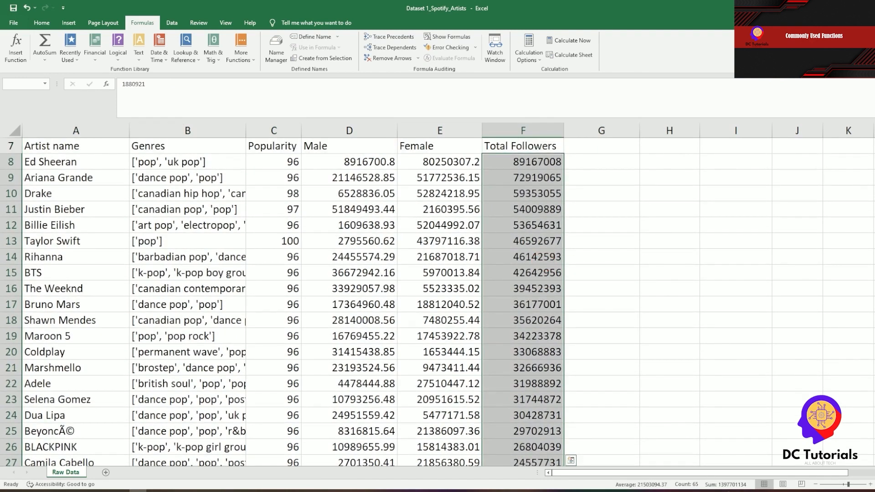
scroll(437, 273, "up", 2)
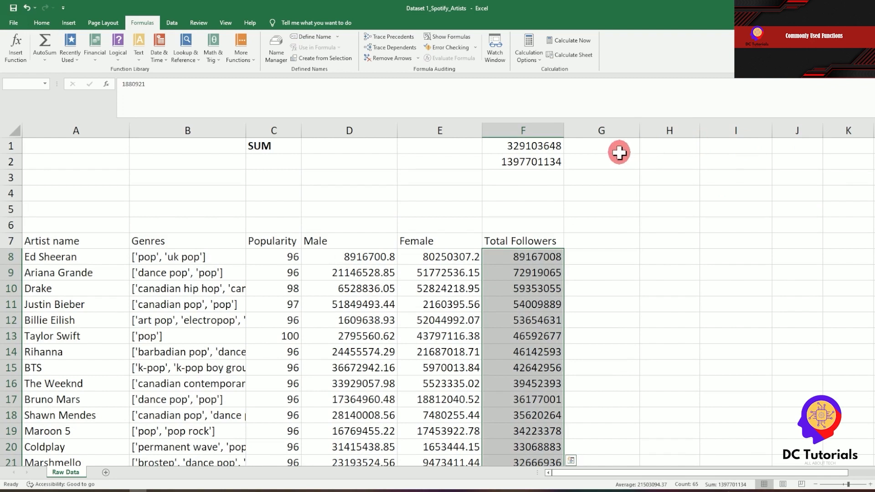
Inspect the SUM formula in F2 and the range it references
left_click(545, 167)
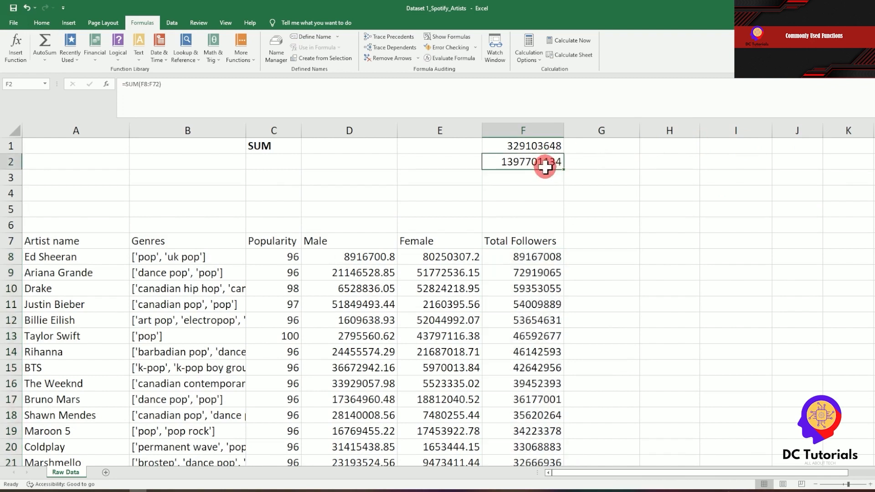
left_click(588, 97)
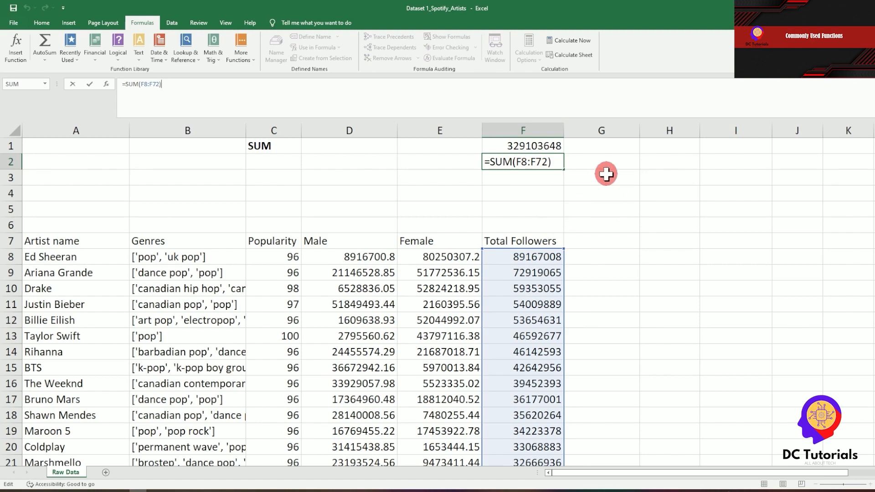
key("ctrl+Return")
Clear the SUM formula that lists individual cells from F1
key("Up")
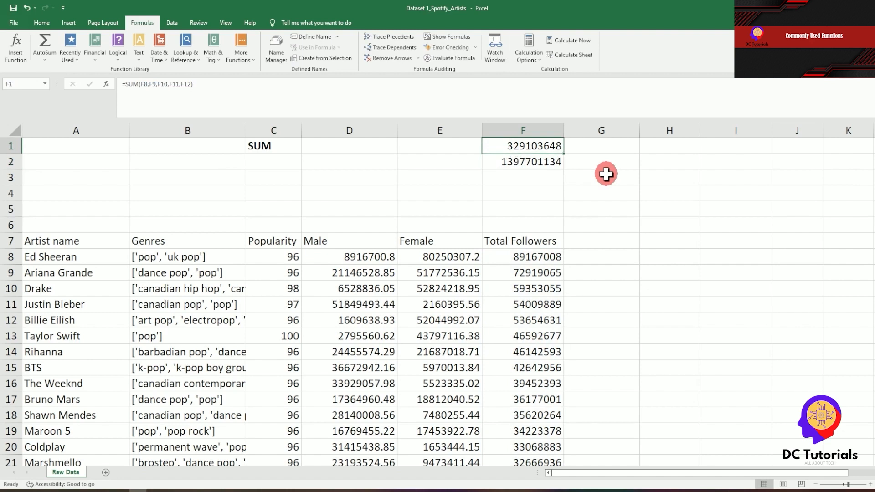
key("BackSpace")
key("Return")
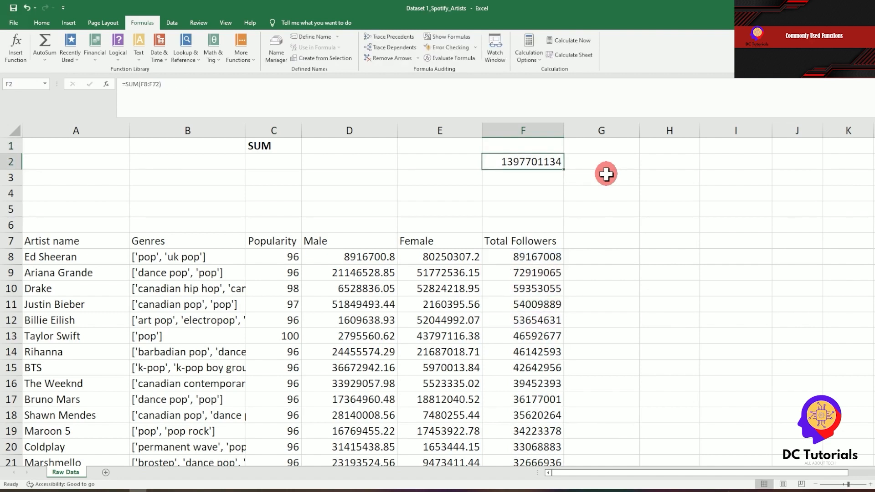
Move the formula =SUM(F8:F72) from F2 into F1, leaving F2 empty
left_click_drag(266, 89, 130, 86)
key("ctrl+c")
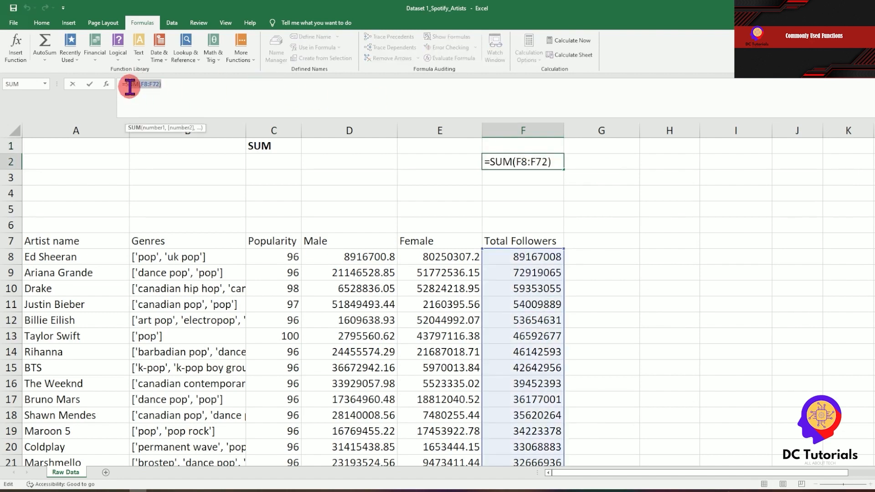
key("ctrl+Return")
key("Up")
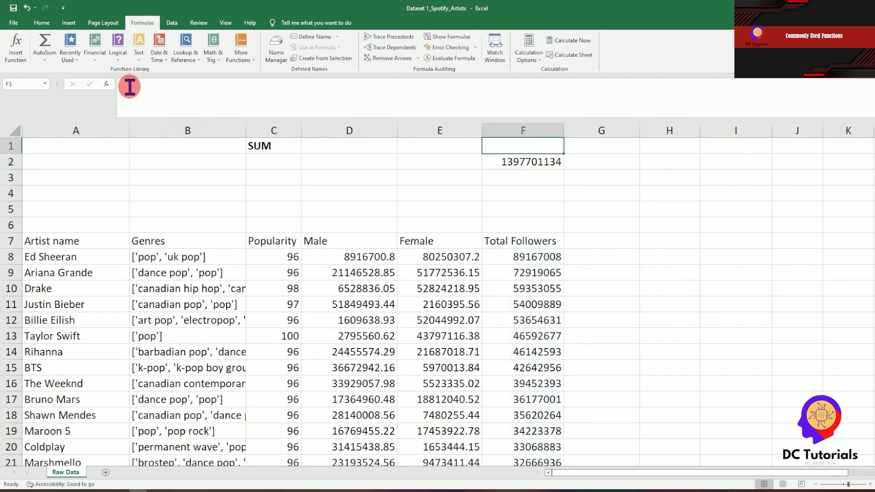
key("ctrl+v")
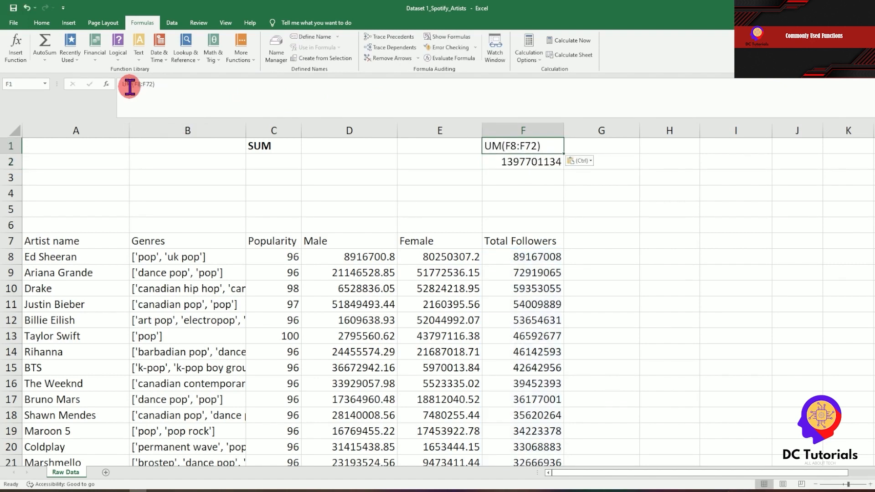
left_click(129, 86)
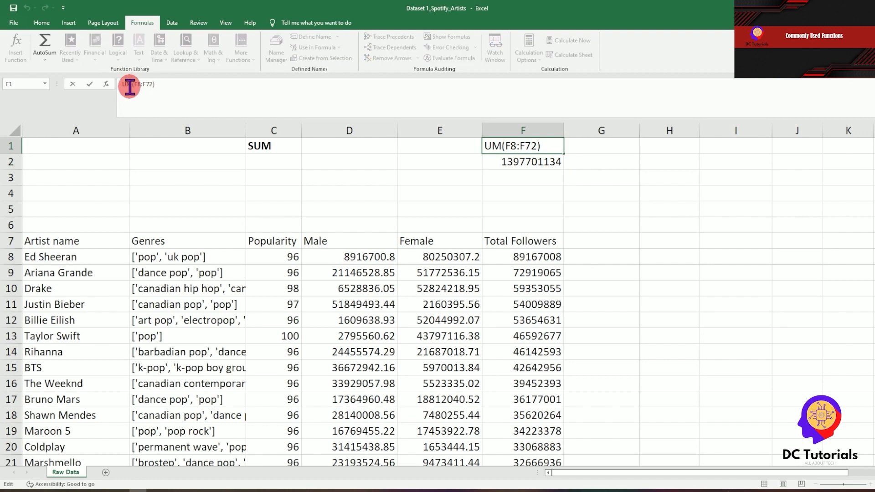
type("=S")
key("Return")
key("Delete")
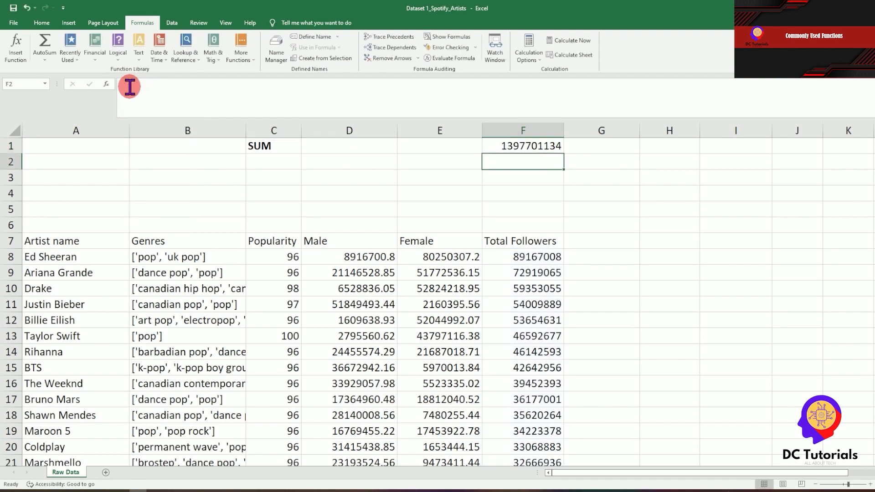
key("Up")
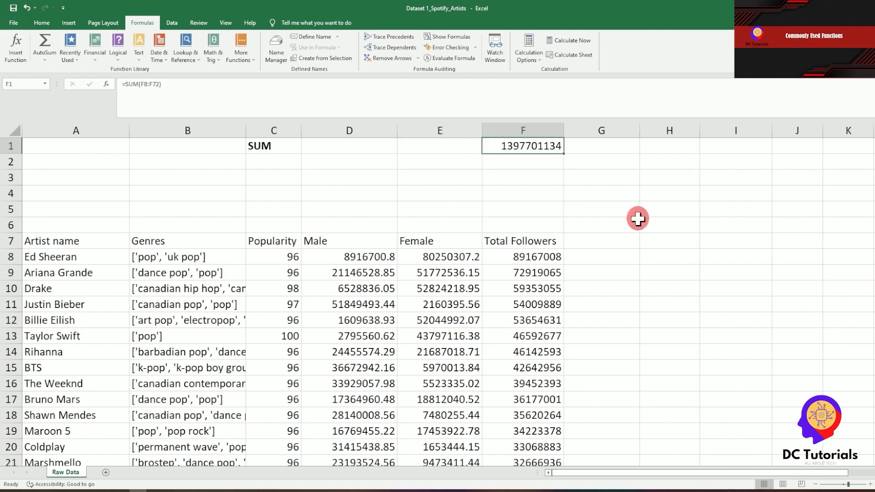
Look through the Female column from its header to its last row
key("Left")
key("Down")
key("Down")
key("Down")
key("Down")
key("Down")
key("Down")
key("Down")
key("Down")
key("Down")
key("Down")
key("Down")
key("Down")
key("Up")
key("Up")
key("Up")
key("Up")
key("Up")
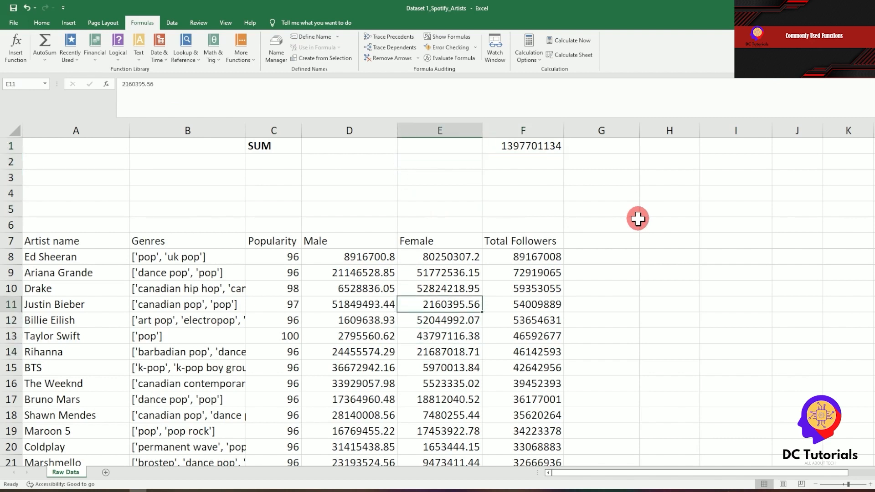
key("ctrl+Down")
key("ctrl+Up")
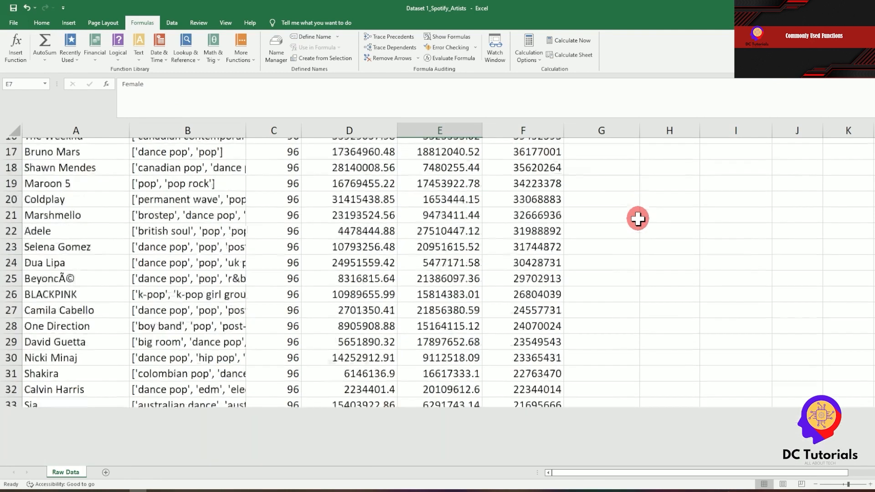
key("Up")
key("Down")
Look through the Male column from its first value to its last row
key("Left")
key("Down")
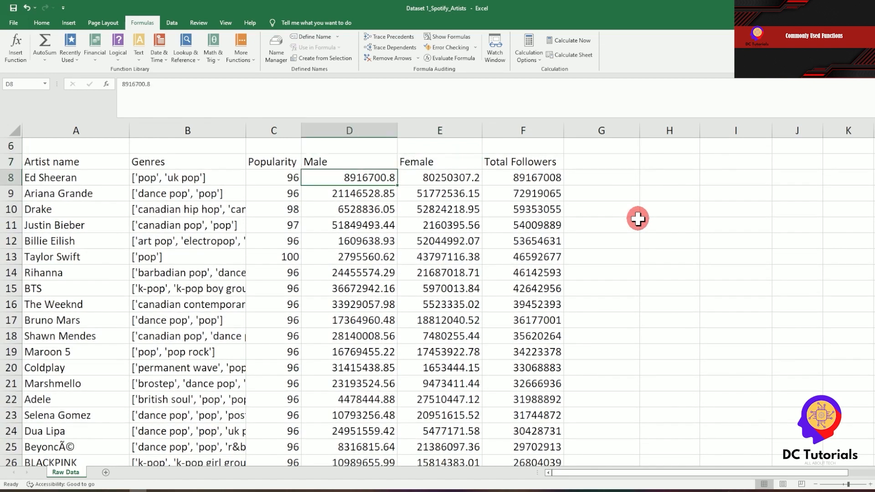
key("ctrl+Down")
key("ctrl+Up")
key("ctrl+Up")
key("Right")
key("Right")
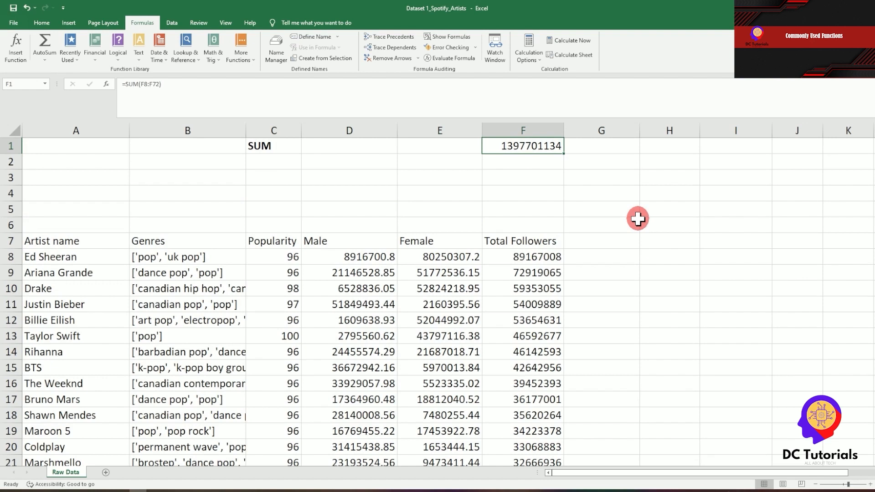
Copy the Total Followers sum formula from F1 to E1 and check that it references the Female values
key("Left")
key("Left")
key("Right")
key("Right")
key("ctrl+c")
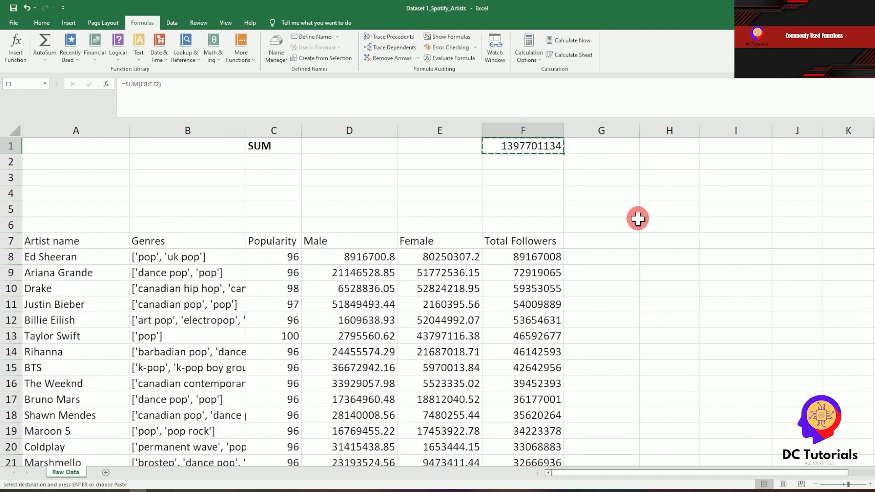
key("Left")
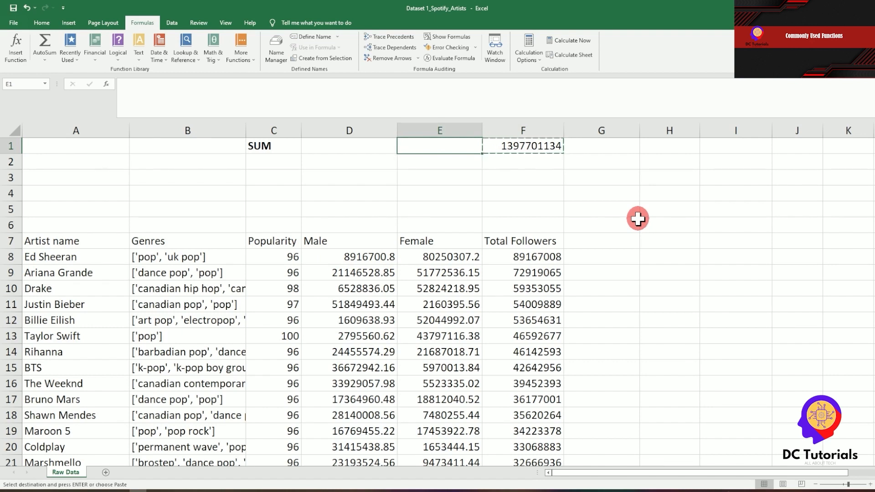
key("ctrl+v")
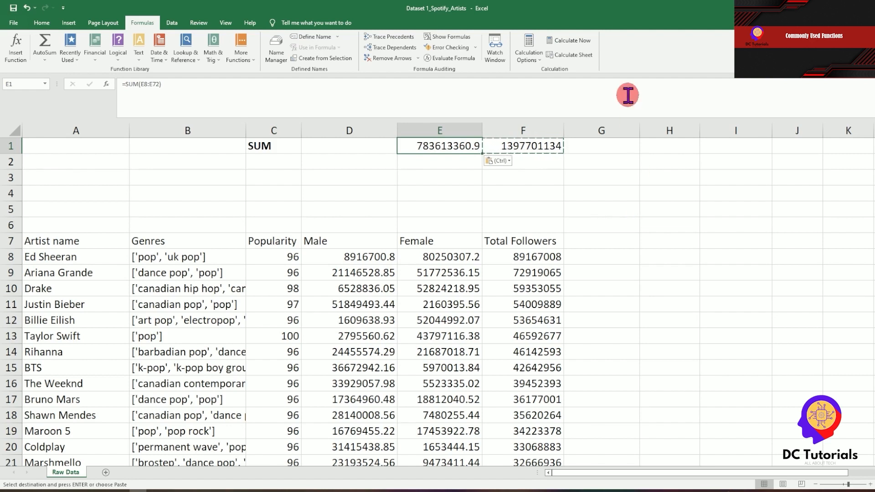
key("F2")
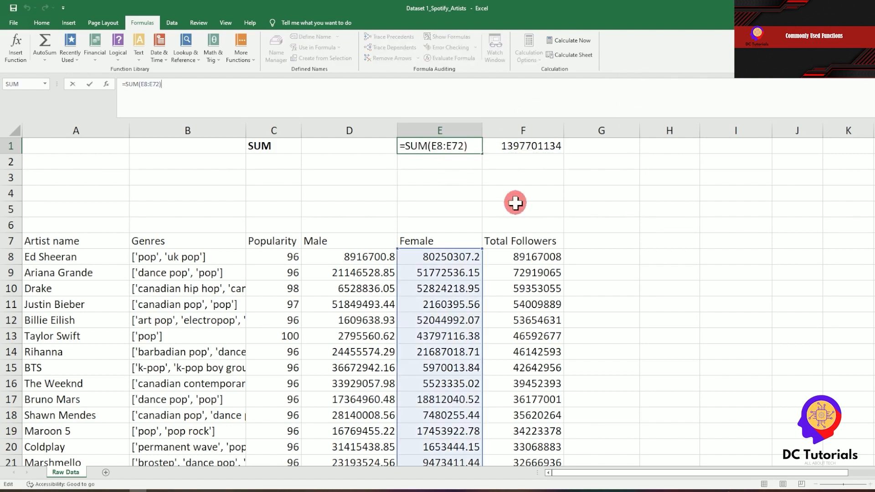
key("Return")
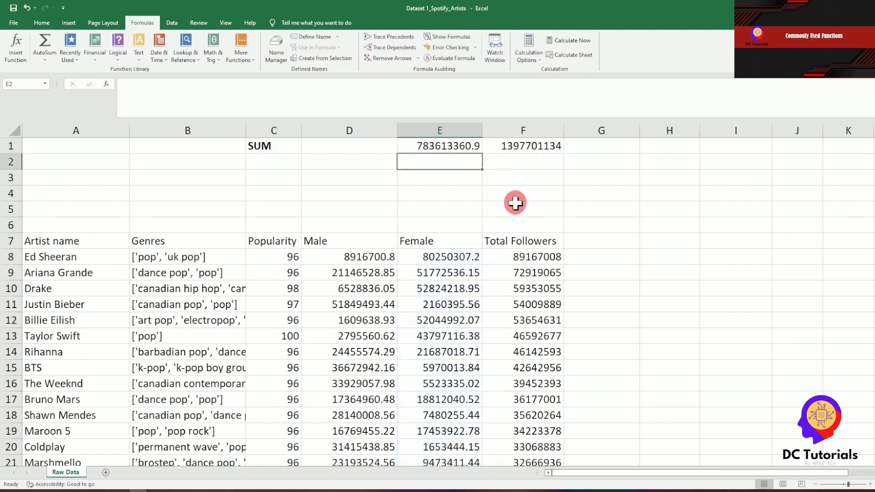
Copy the Female sum formula from E1 to D1 and check that it references the Male values
key("Up")
key("ctrl+c")
key("Left")
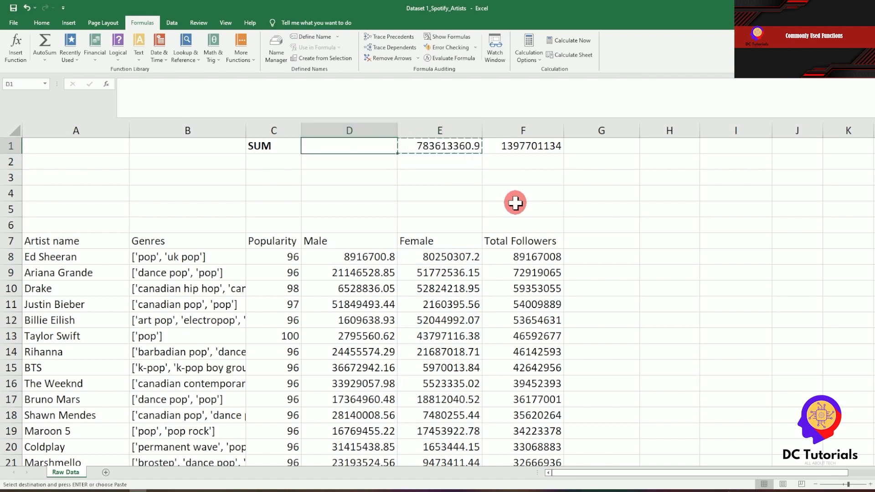
key("ctrl+v")
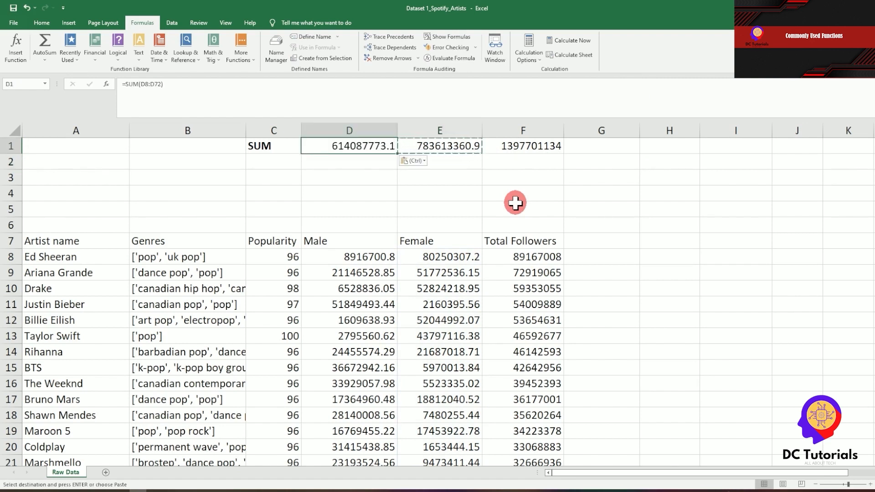
left_click(560, 87)
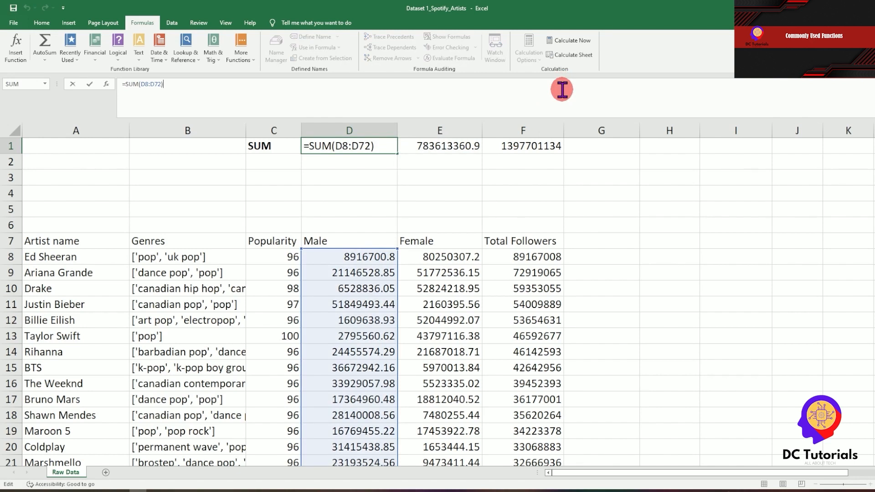
key("Return")
Review the sum formulas for the Male, Female and Total Followers columns in row 1
key("Up")
key("Left")
key("Right")
key("Right")
key("Right")
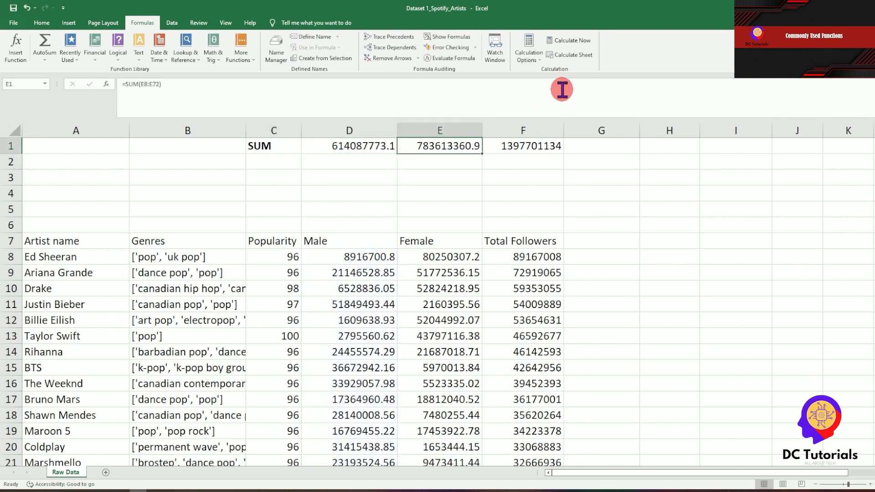
key("Left")
key("Left")
key("Left")
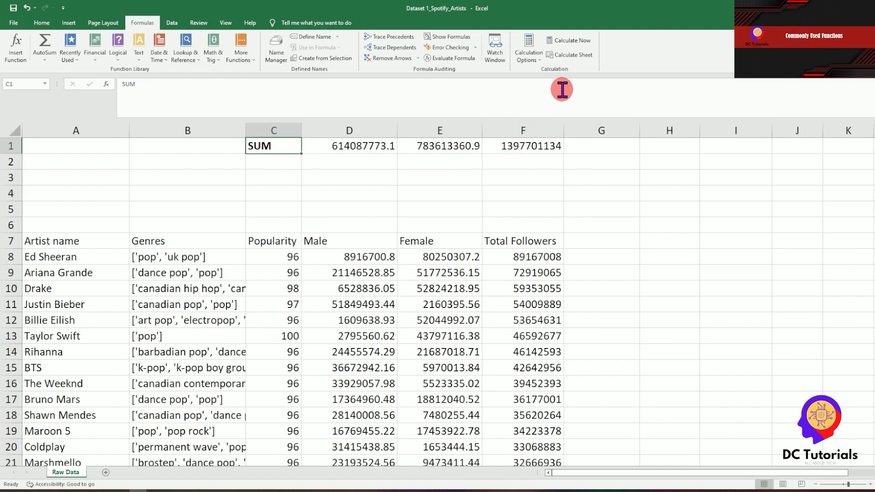
Add the label AVERAGE in C2, below the SUM label
key("Down")
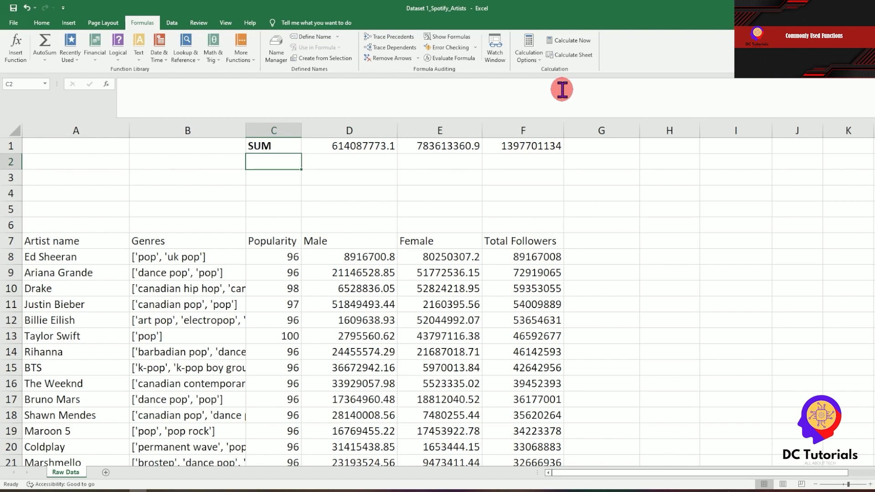
type("AVERAGE")
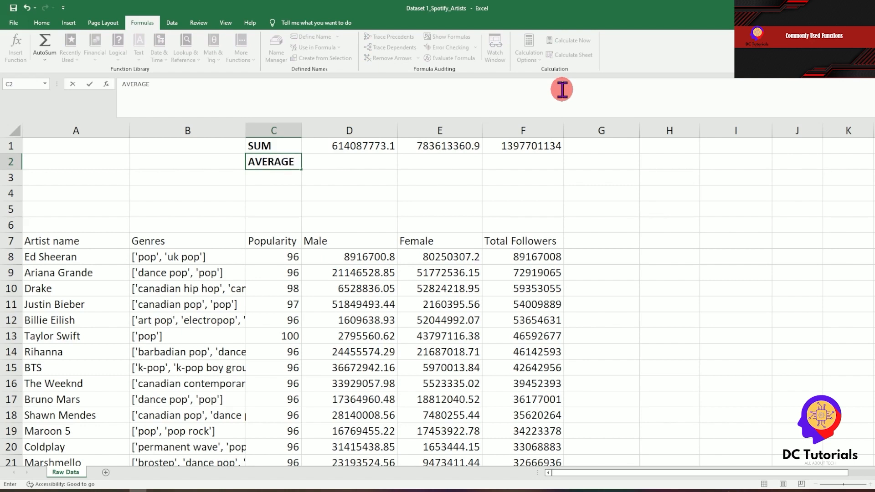
key("Return")
key("Up")
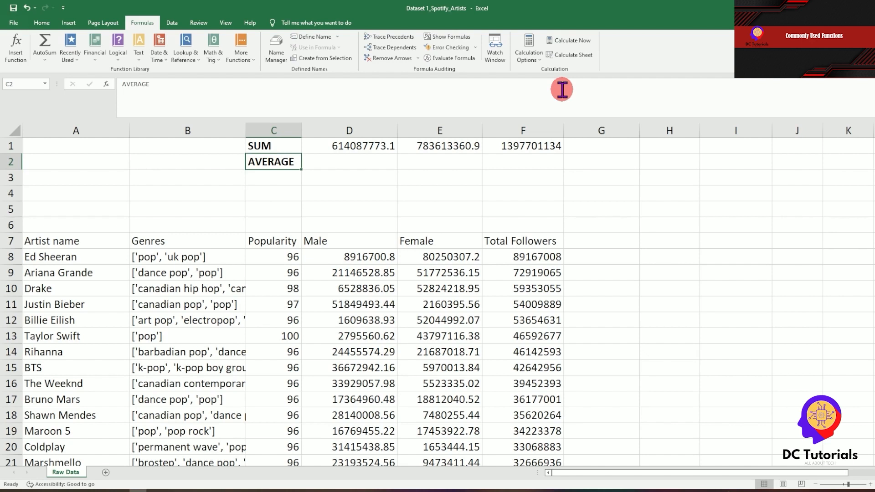
Examine the empty cells of the AVERAGE row and the Male values that need averaging
key("Right")
key("Right")
key("Right")
key("Left")
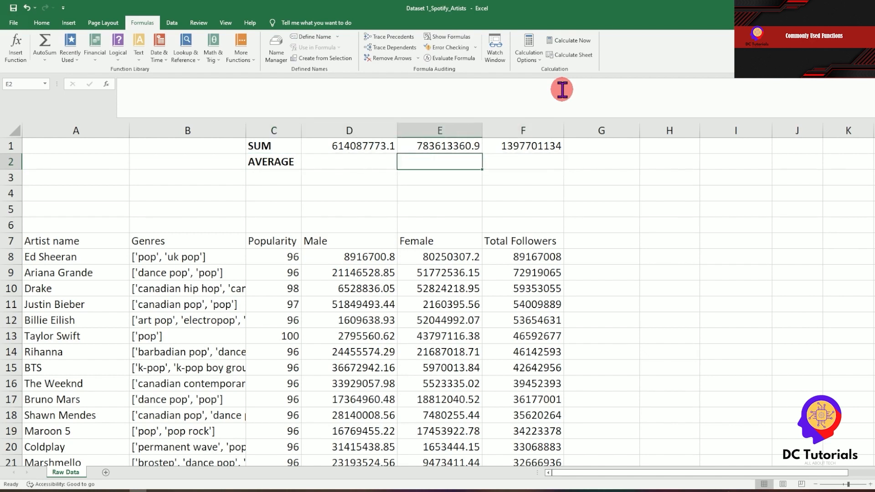
key("Left")
key("Down")
key("ctrl+Down")
key("Down")
key("Down")
key("Down")
key("Down")
key("Down")
key("Up")
key("Up")
key("Up")
key("Up")
key("Up")
key("Up")
key("Up")
key("Up")
key("Up")
key("Up")
Average the Male column in D2 with an AVERAGE formula over D8:D72
type("=")
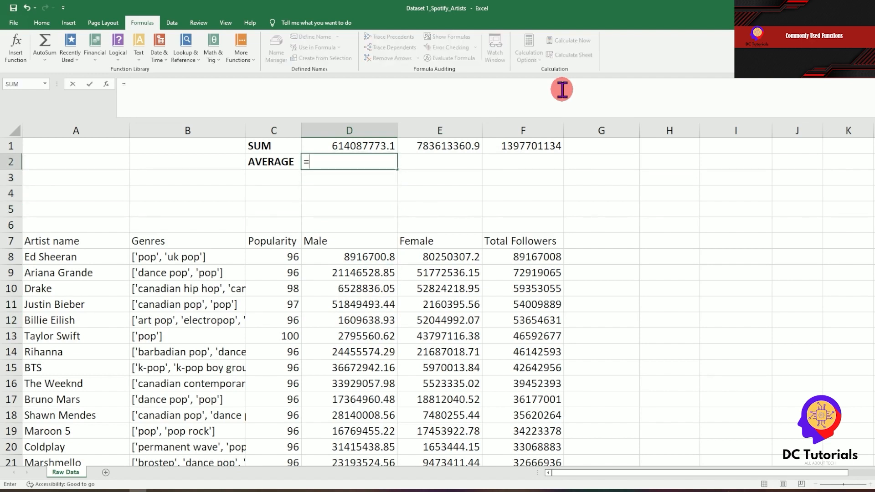
type("A")
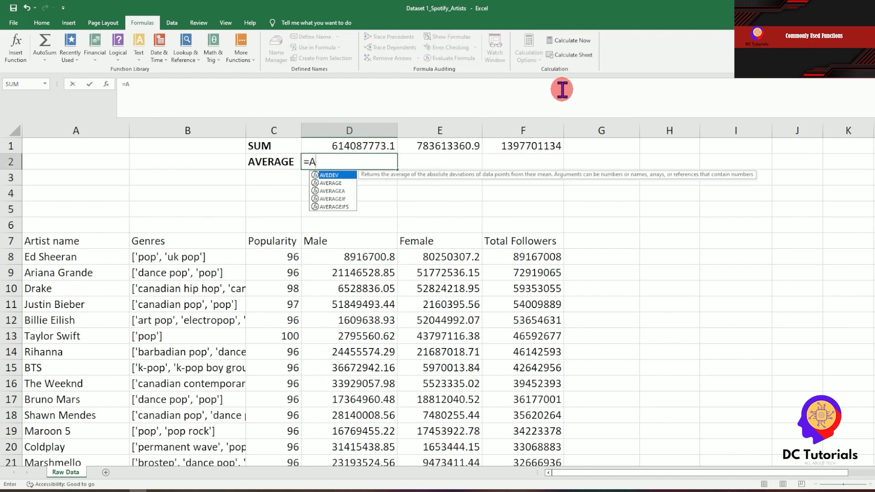
type("verage(")
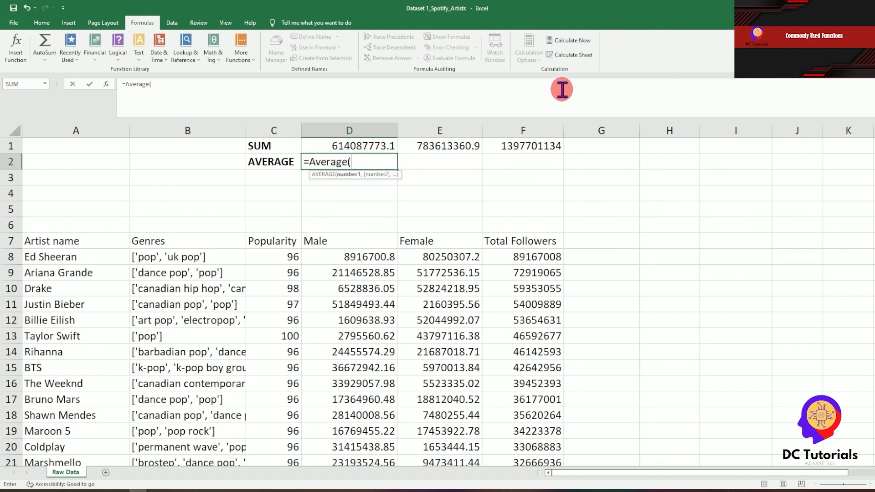
key("Down")
key("Down")
key("Down")
key("Down")
key("Down")
key("Down")
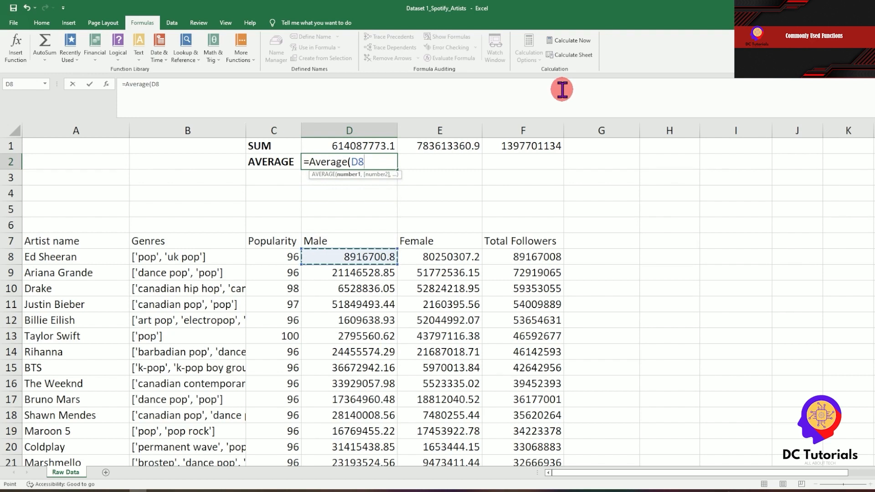
key("ctrl+shift+Down")
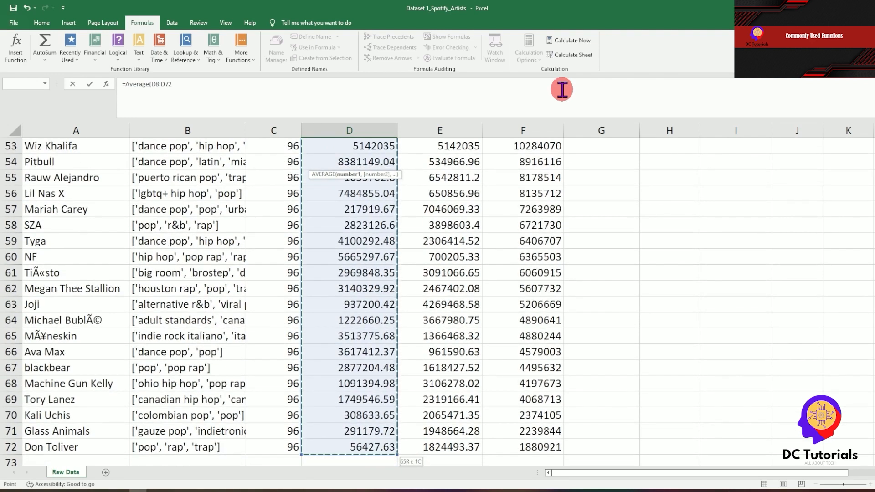
type(")")
key("ctrl+Return")
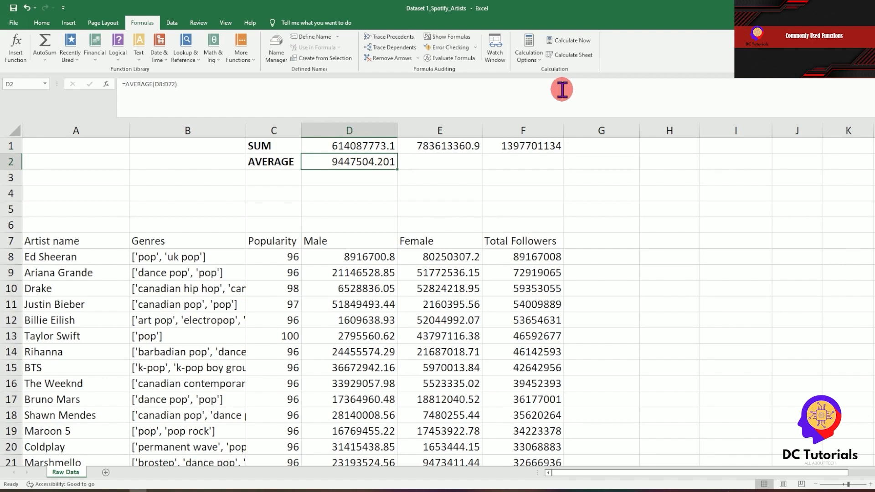
Copy the Male average formula from D2 across to the Female and Total Followers columns in E2 and F2
key("ctrl+c")
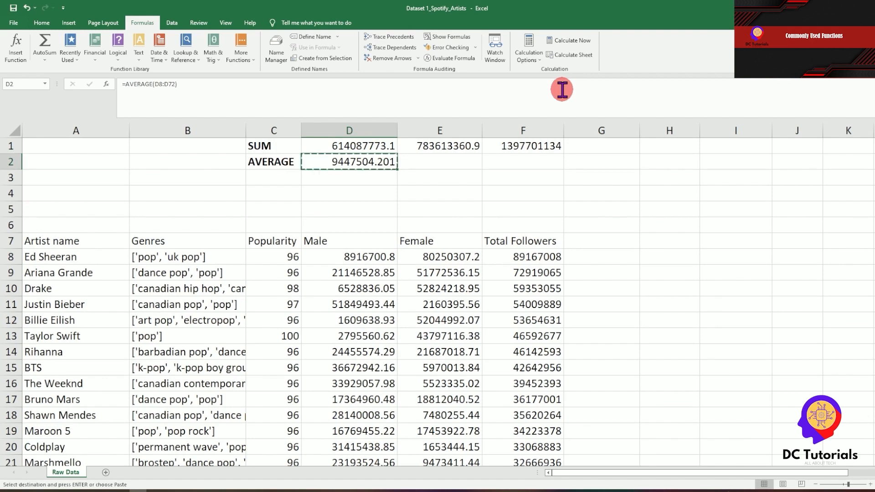
key("Right")
key("ctrl+v")
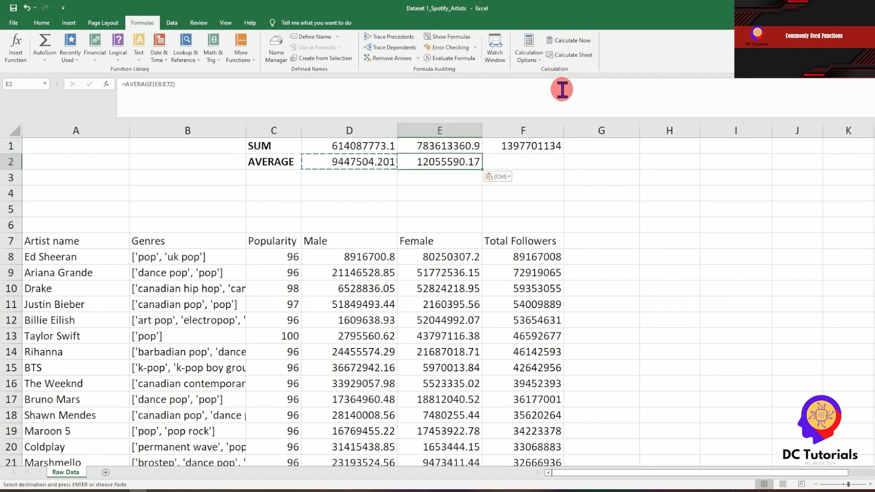
key("ctrl+c")
key("Right")
key("ctrl+v")
key("Right")
key("Left")
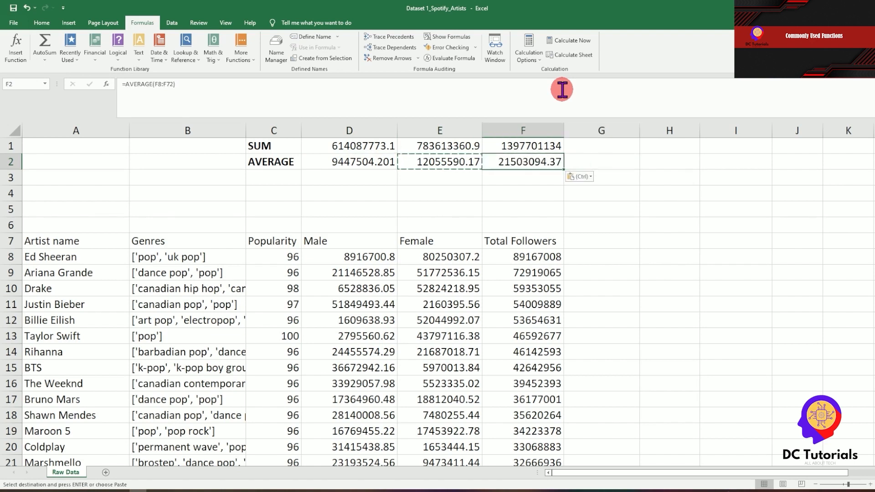
left_click(599, 97)
key("Return")
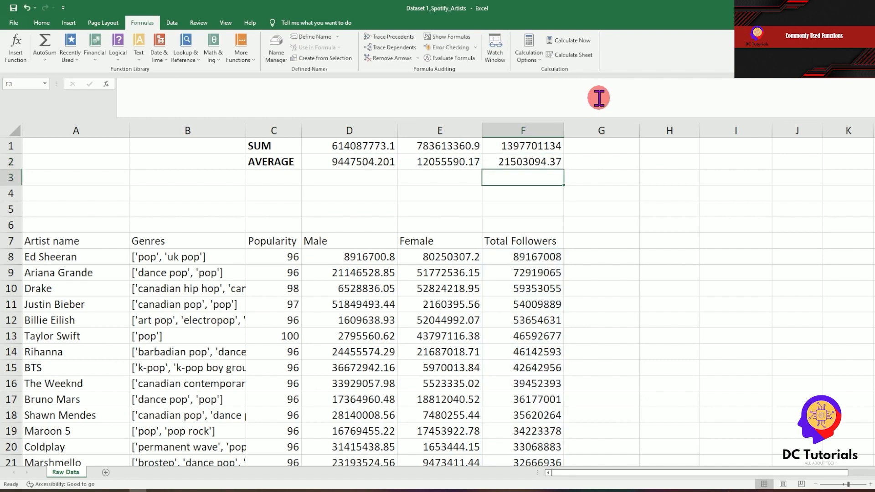
Add the label COUNT in C3, below the AVERAGE label
key("Left")
key("Left")
key("Up")
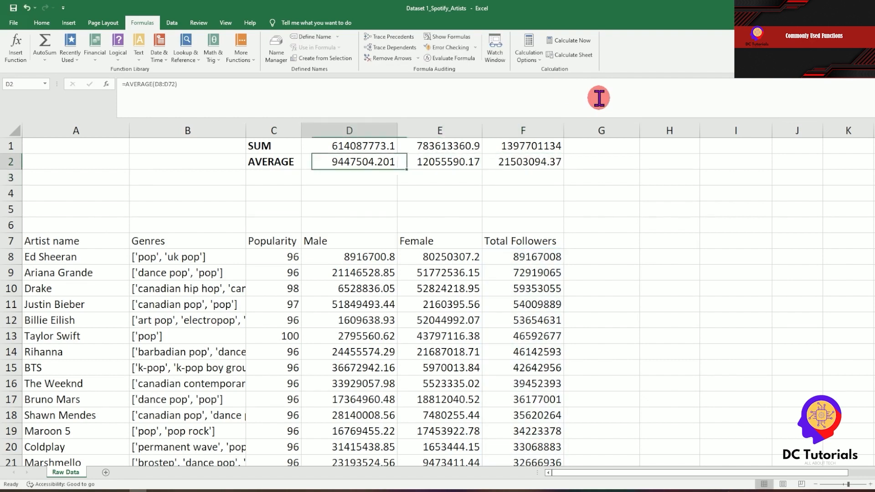
key("Down")
key("Up")
key("Left")
key("Down")
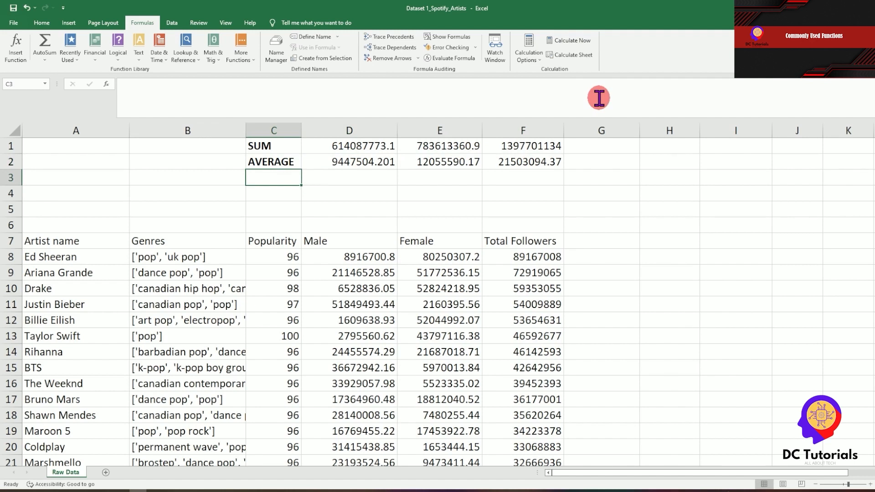
type("COUNT")
key("Return")
key("Up")
Examine the empty COUNT cell of the Male column and the values below it that need counting
key("Right")
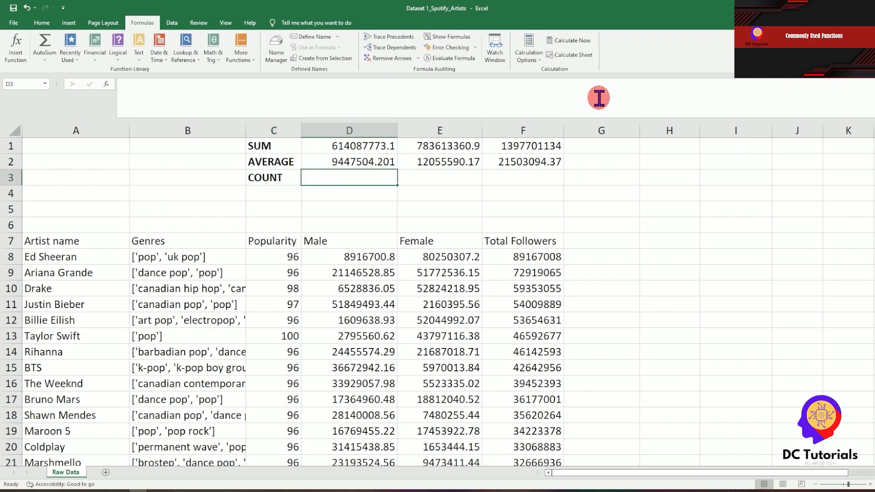
key("Down")
key("Down")
key("Down")
key("Down")
key("Down")
key("Down")
key("Up")
key("Up")
key("Up")
key("Up")
key("Up")
key("Up")
key("Up")
key("Down")
Count the Male column's entries in D3 with a COUNT formula over D8:D72
type("=")
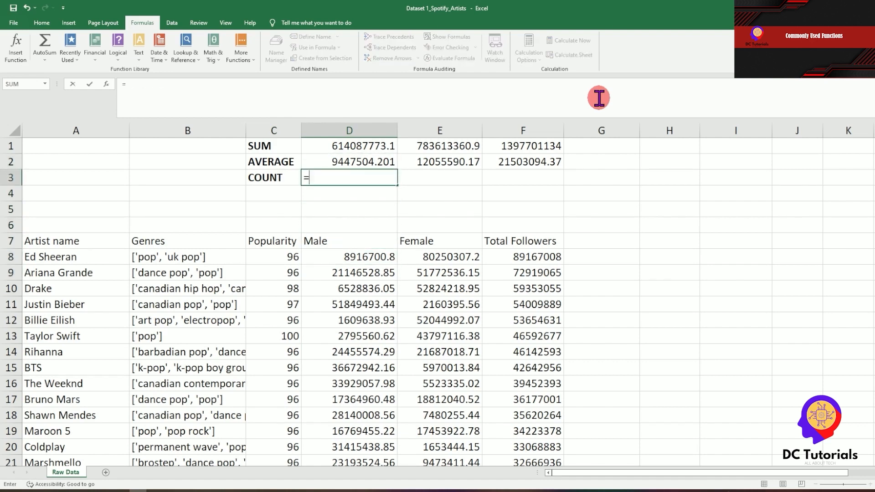
type("Count(")
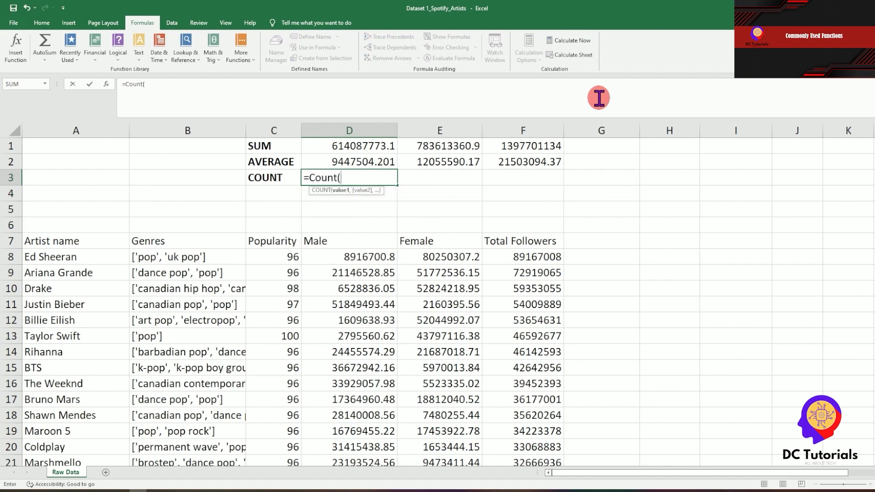
key("Down")
key("Down")
key("Down")
key("Down")
key("Down")
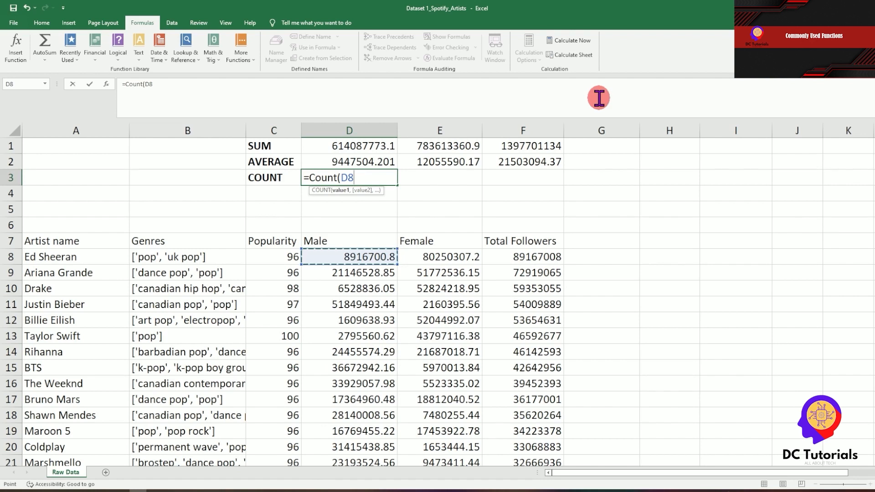
key("Right")
key("BackSpace")
key("BackSpace")
key("BackSpace")
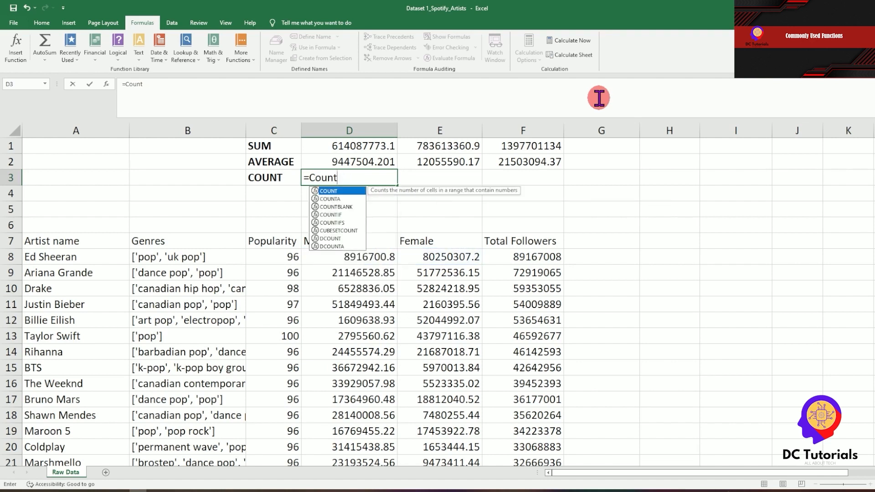
type("(")
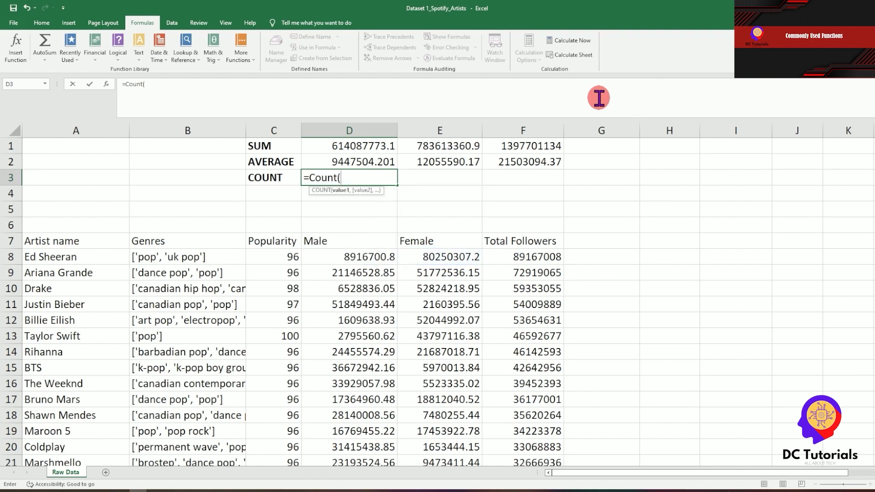
left_click(372, 259)
key("ctrl+shift+Down")
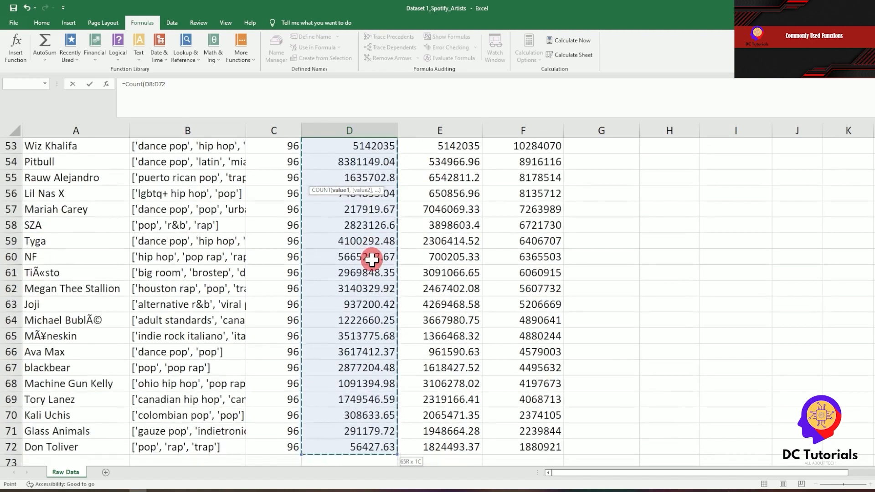
type(")")
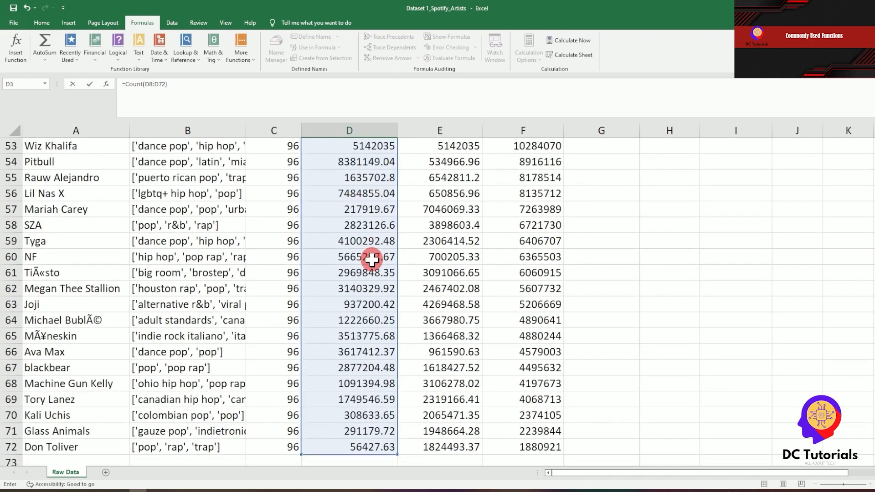
key("Return")
Copy the Male count formula from D3 across to the Female and Total Followers columns in E3 and F3
key("Up")
key("Up")
key("Up")
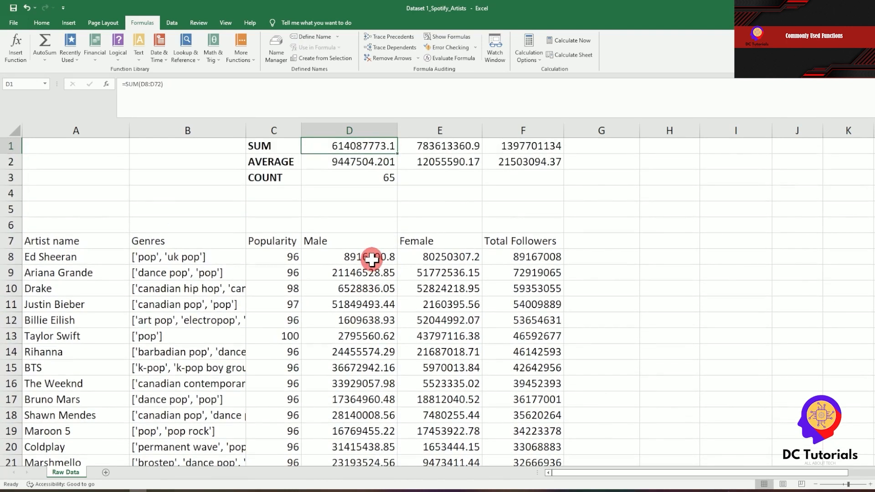
key("Down")
key("Down")
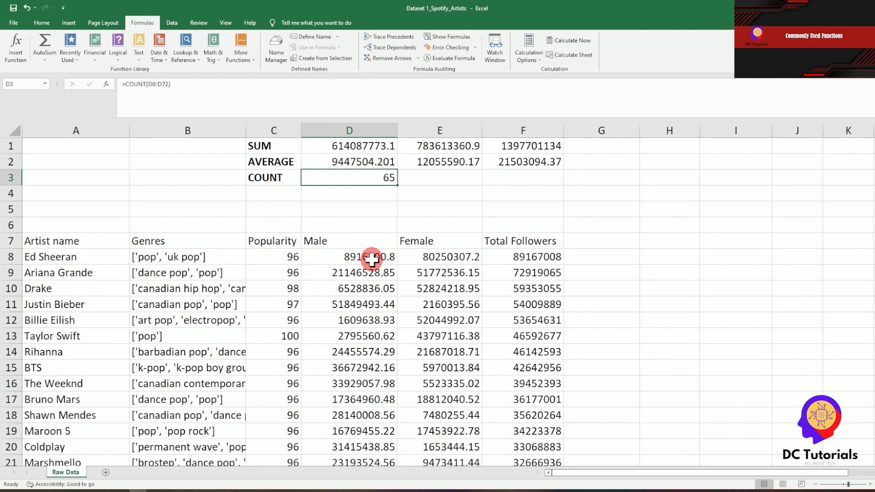
key("ctrl+c")
key("Right")
key("ctrl+v")
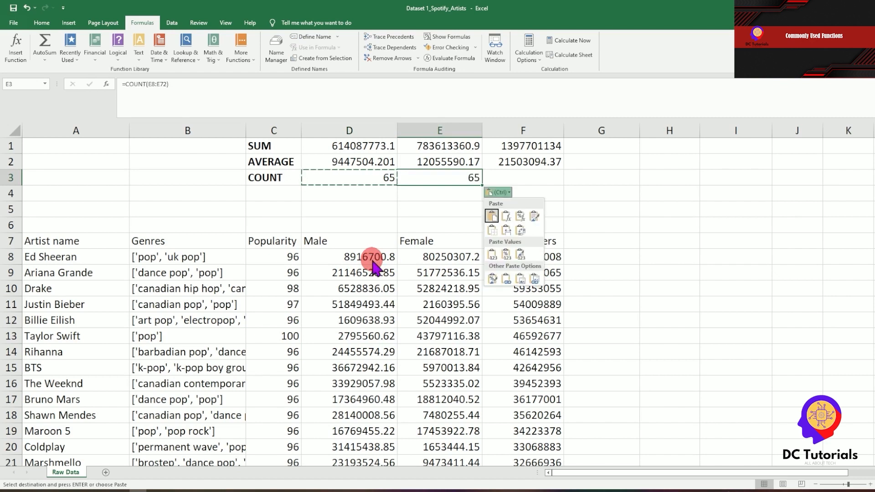
key("Right")
left_click(372, 261)
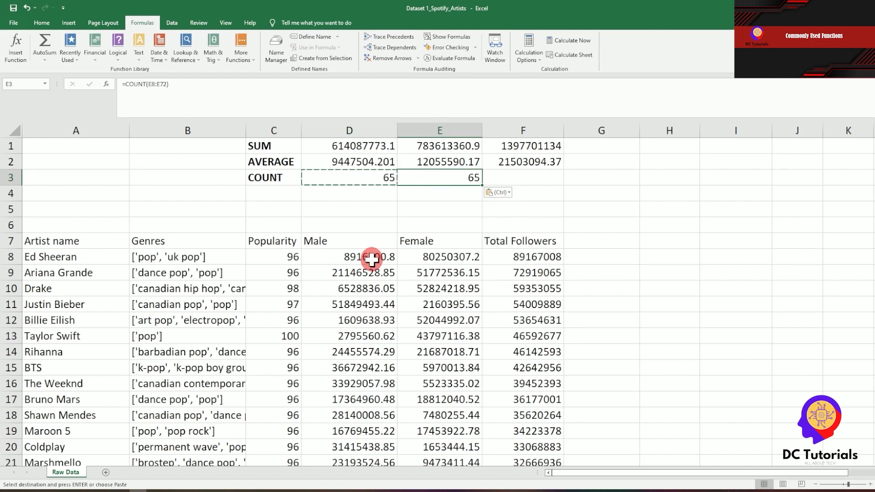
key("ctrl+c")
key("Right")
key("ctrl+v")
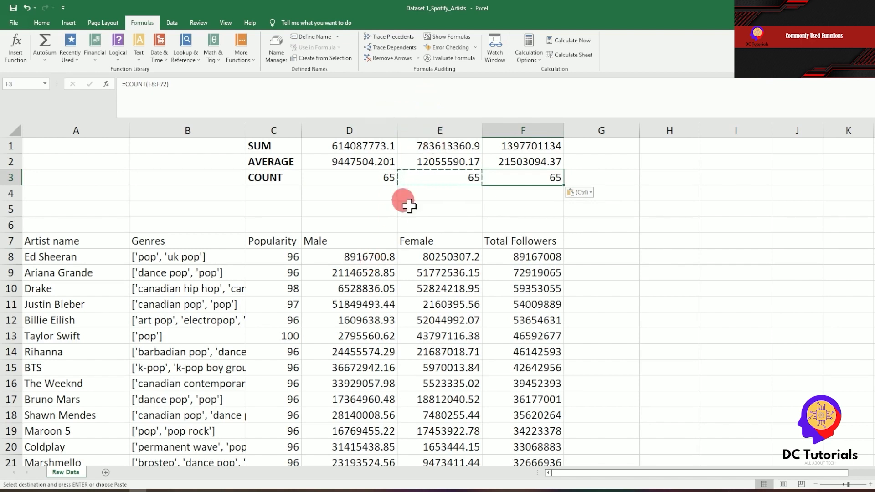
key("Down")
key("Left")
key("Escape")
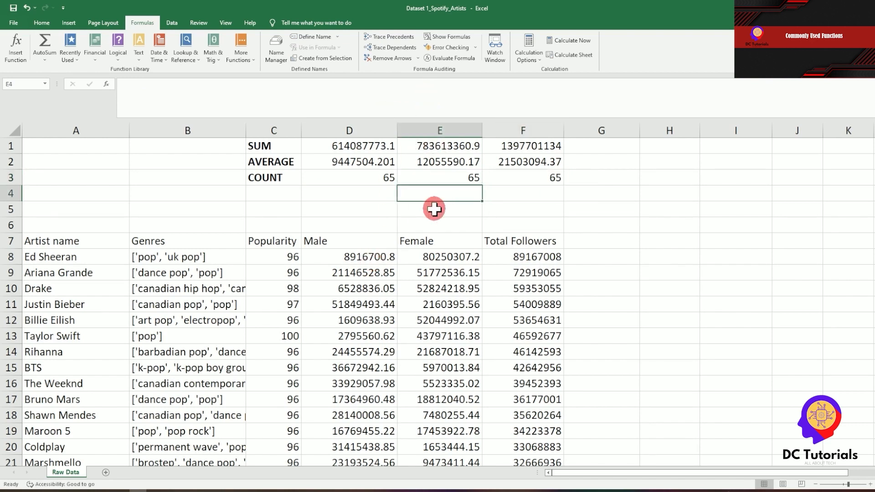
Add the labels MIN in C4 and MAX in C5, below the COUNT label
key("Left")
key("Left")
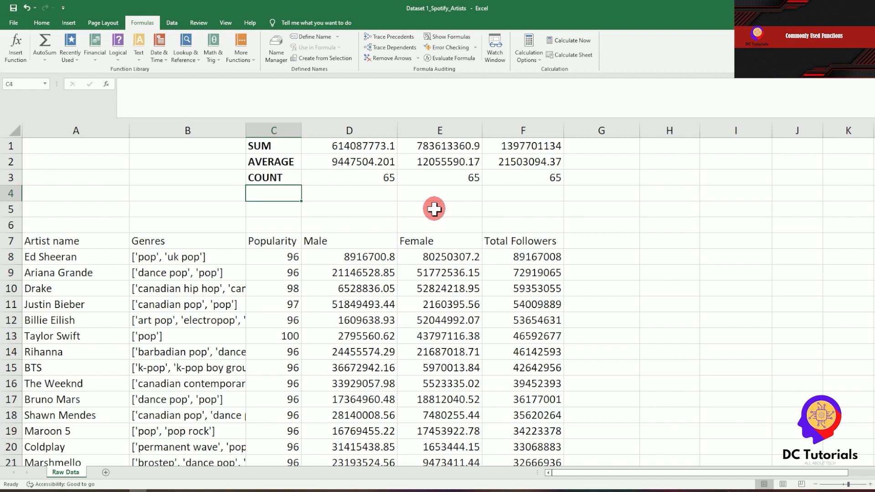
type("MIN")
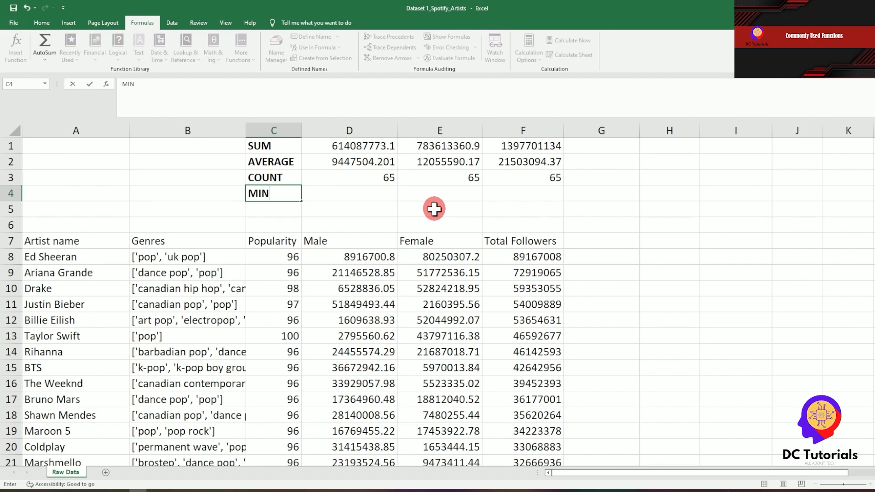
key("Return")
type("MAX")
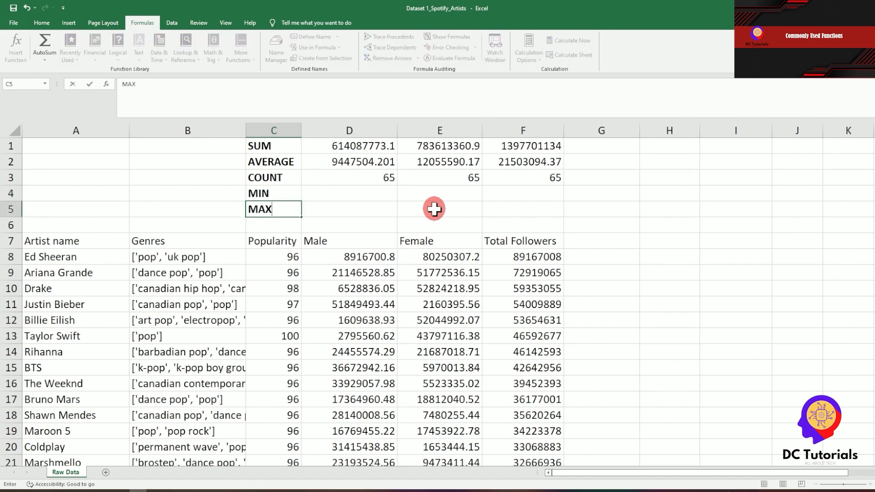
key("Return")
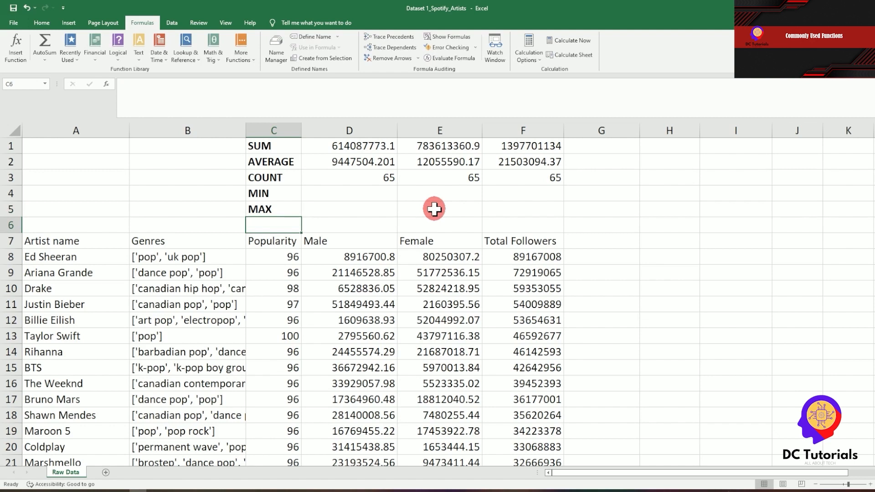
Find the smallest Total Followers value in F4 with a MIN formula over F8:F72
key("Up")
key("Up")
key("Right")
key("Right")
key("Right")
type("=mi")
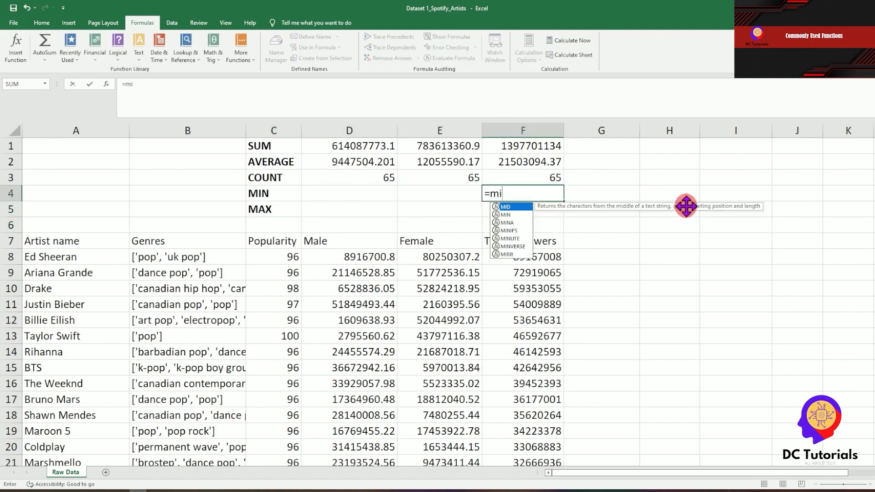
type("ni")
key("BackSpace")
key("BackSpace")
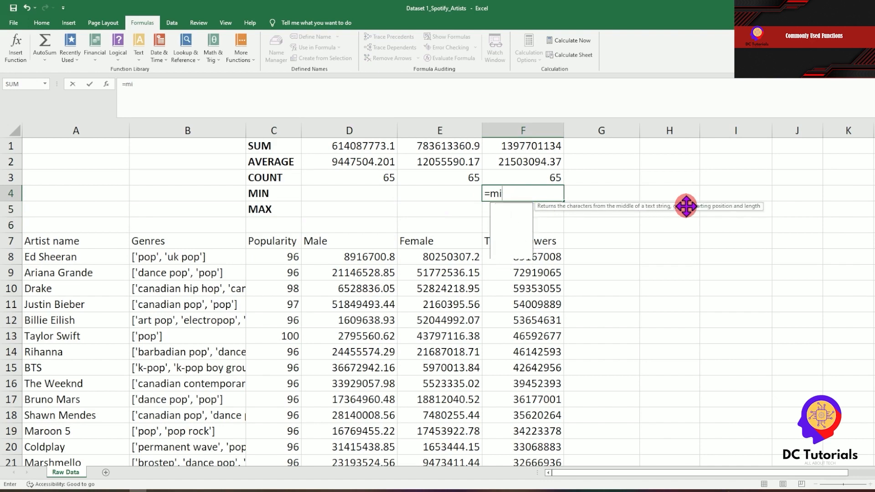
type("n(")
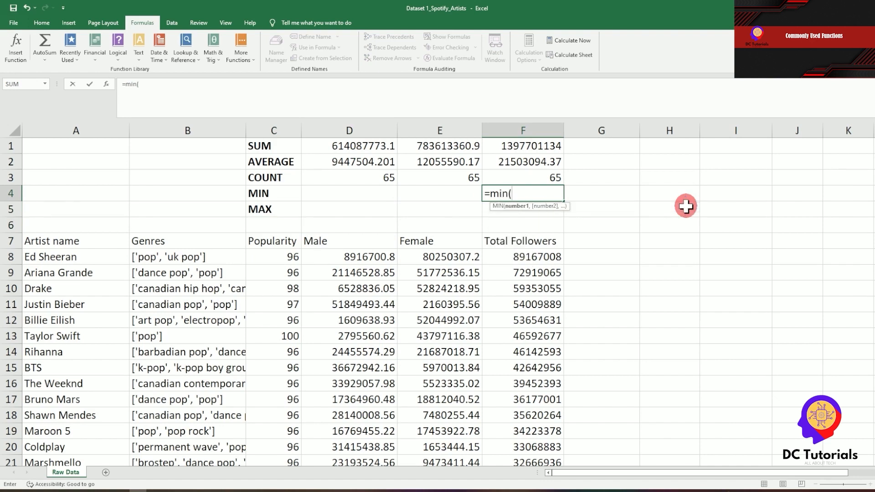
left_click(540, 257)
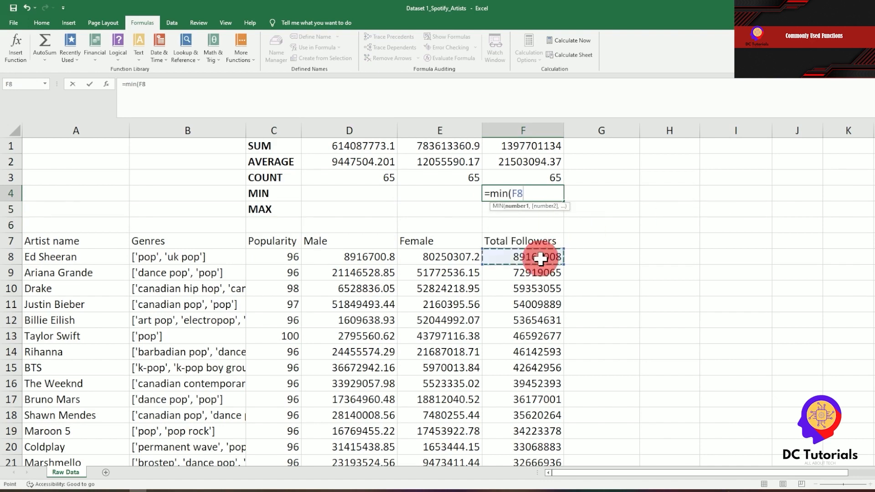
key("ctrl+shift+Down")
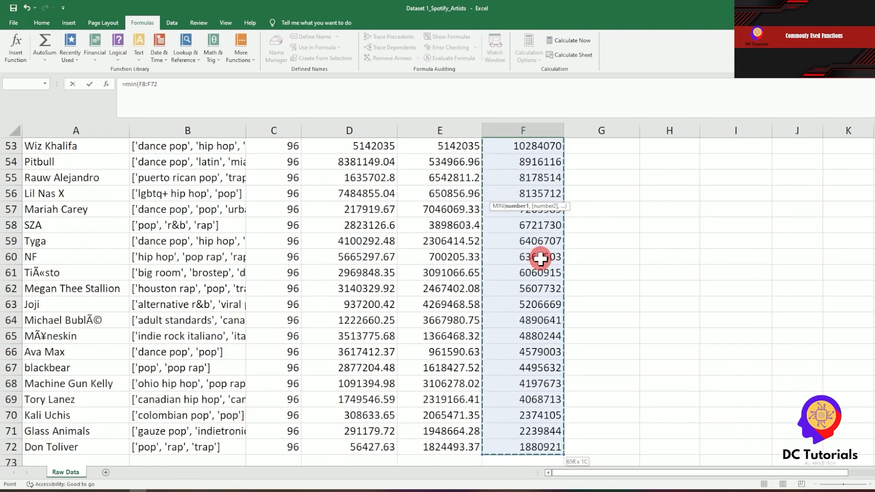
key("Return")
Check the Total Followers MIN formula in F4 against the summary cells around it
key("Up")
key("Up")
key("Up")
key("Up")
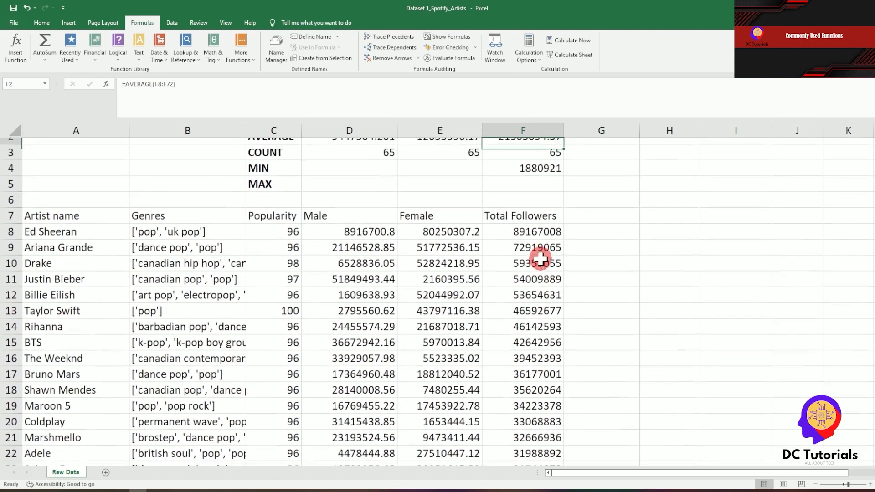
key("Down")
key("Down")
key("Down")
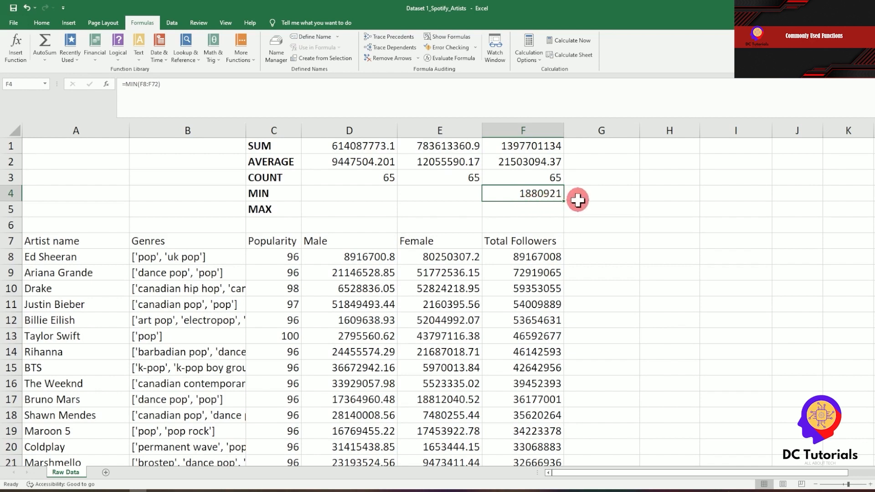
key("Down")
key("Down")
key("Down")
key("Down")
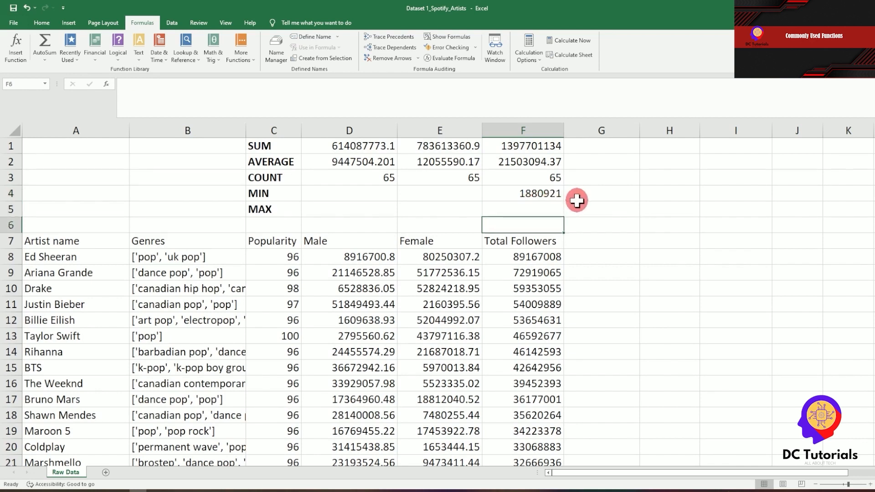
key("Up")
key("Up")
key("Up")
key("Up")
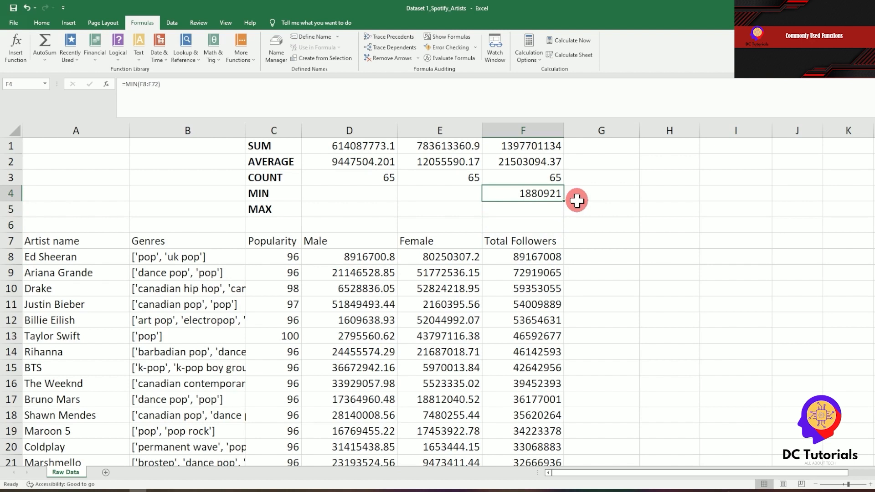
Copy the MIN formula from F4 across to the Female and Male columns in E4 and D4
key("ctrl+c")
key("Left")
key("ctrl+v")
key("ctrl+c")
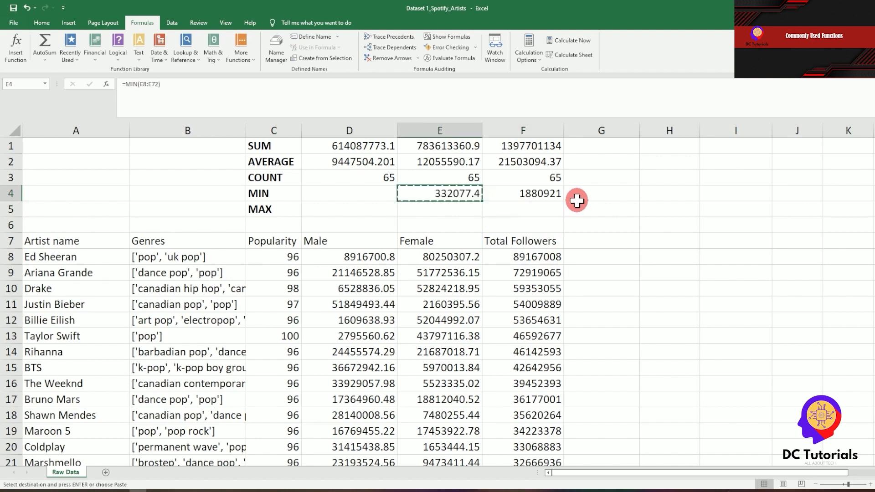
key("Left")
key("ctrl+v")
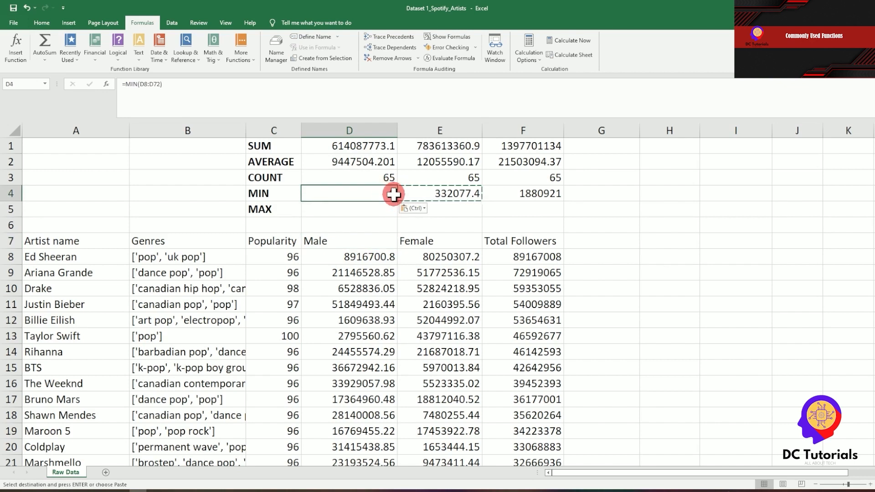
Examine the Male column's minimum in D4 together with the neighbouring Female minimum and the Male header
key("Down")
key("Up")
key("Up")
key("Right")
key("Down")
key("Left")
key("Escape")
key("Right")
key("Left")
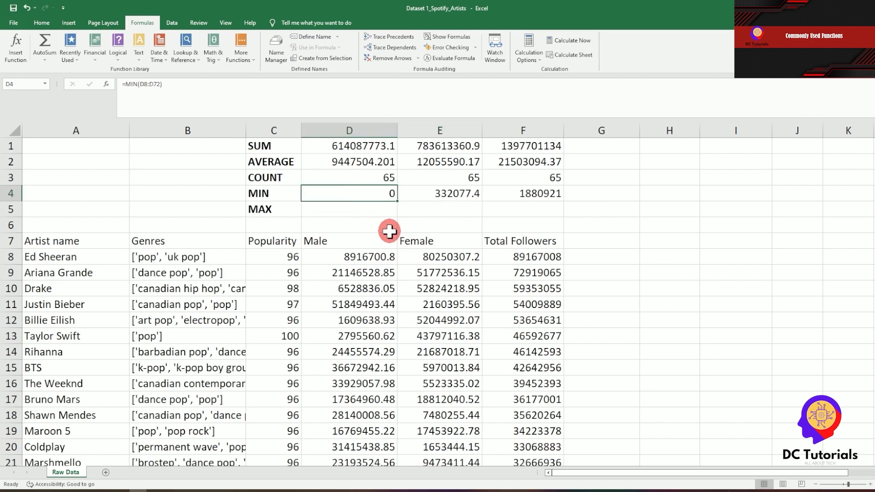
key("Left")
key("Right")
key("Right")
key("Down")
key("Down")
key("Down")
key("Left")
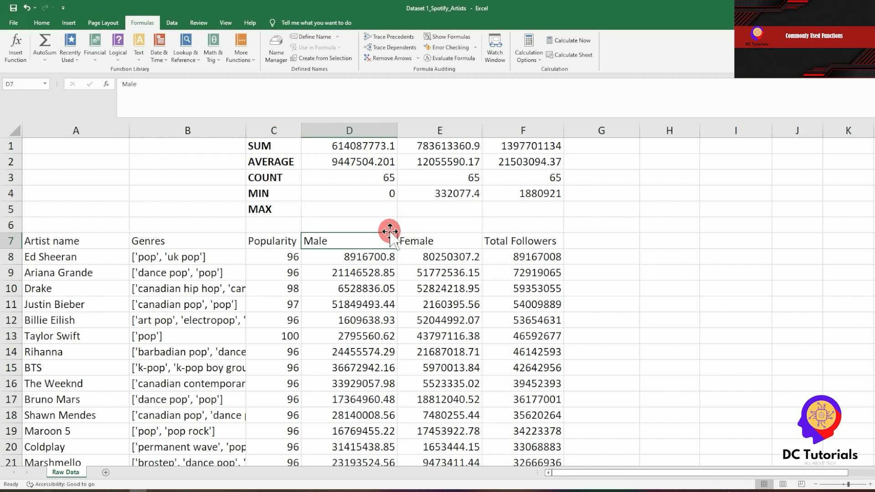
key("Up")
key("Up")
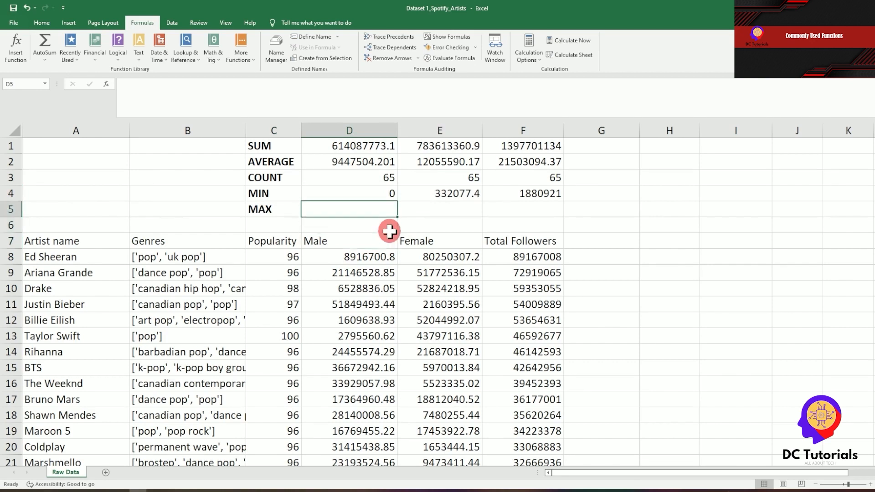
Find the largest Total Followers value in F5 with a MAX formula over F8:F72
key("Right")
key("Left")
key("Right")
key("Right")
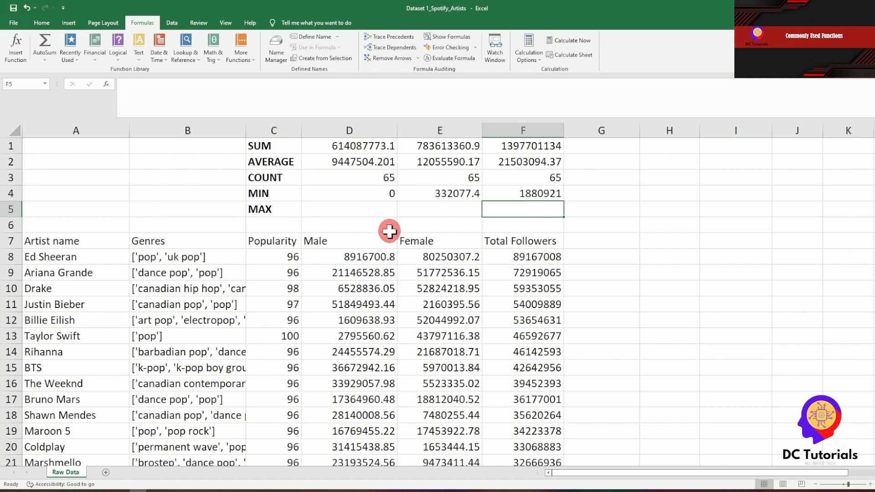
key("Left")
key("Right")
type("=MAX(")
key("Down")
key("Down")
key("Down")
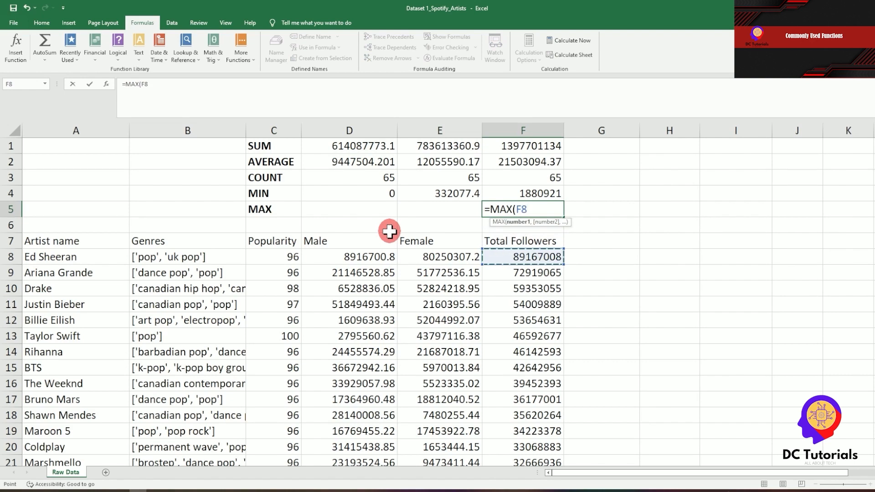
key("ctrl+shift+Down")
type(")")
key("Return")
Compare the Total Followers maximum in F5 with the first artist's follower value in F8
key("Up")
key("ctrl+c")
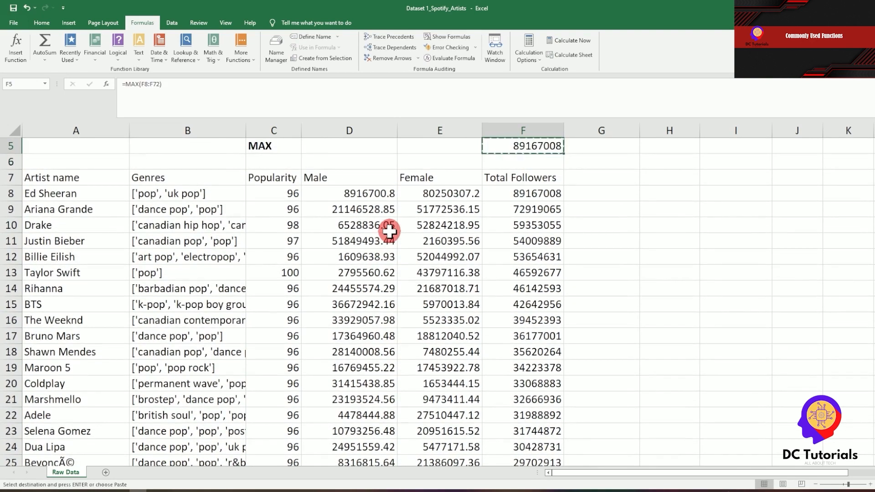
key("Up")
scroll(390, 231, "up", 1)
key("Down")
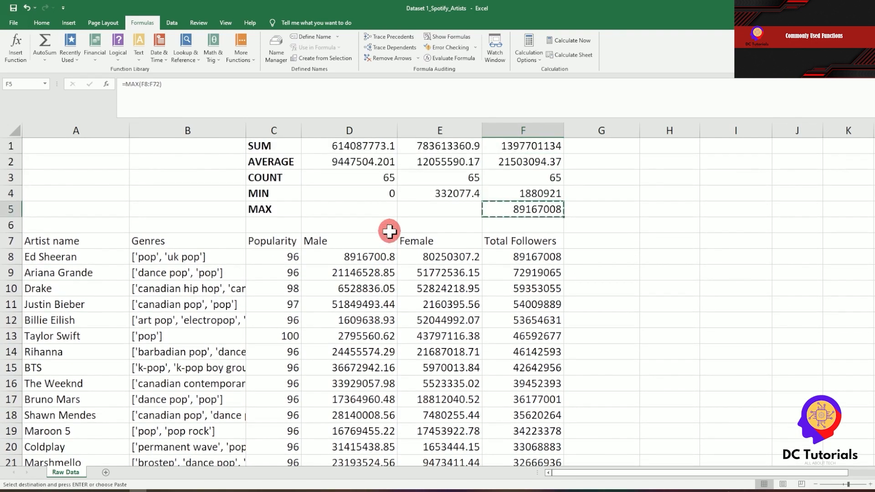
key("Left")
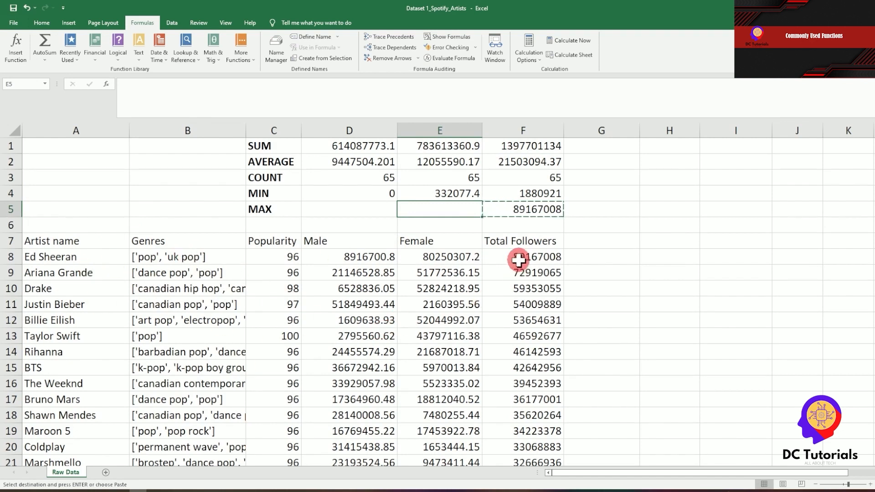
key("Escape")
left_click(539, 256)
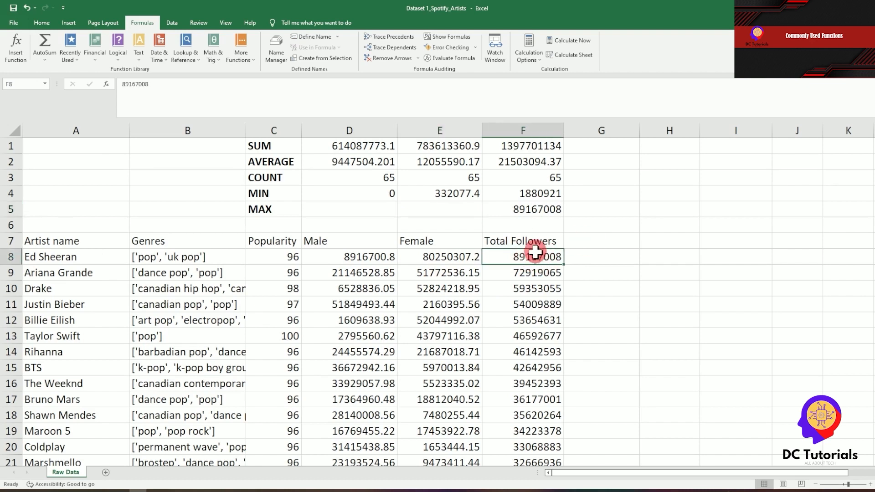
Copy the MAX formula from F5 across to the Female and Male columns in E5 and D5
left_click(560, 208)
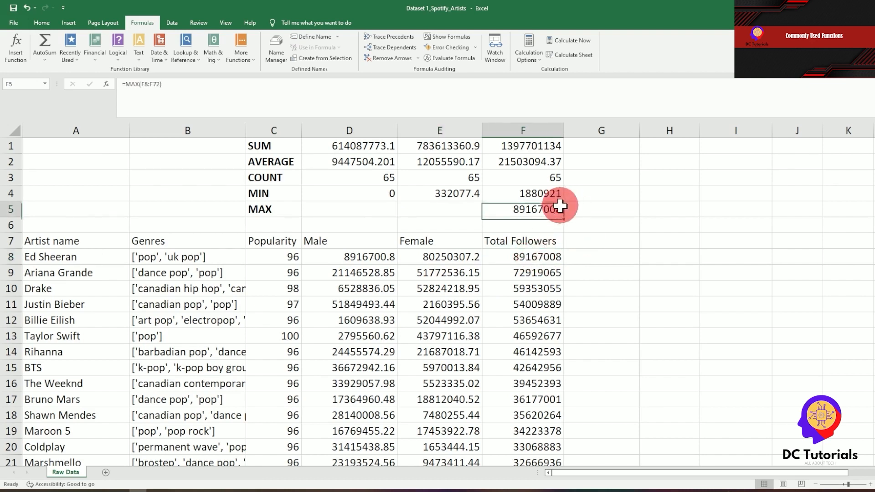
key("ctrl+c")
key("Left")
key("ctrl+v")
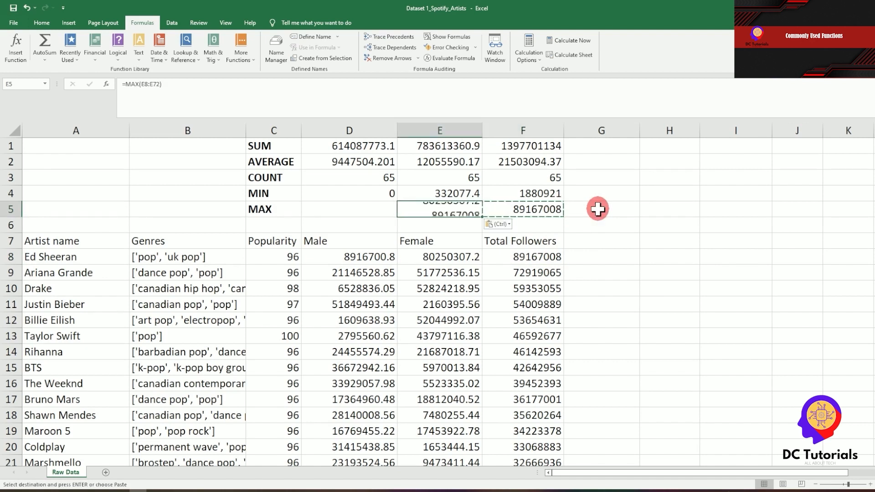
key("ctrl+c")
key("Left")
key("ctrl+v")
Review the MAX formulas of the Male and Female columns in D5 and E5
key("Down")
key("Down")
key("Down")
key("Left")
key("Up")
key("Up")
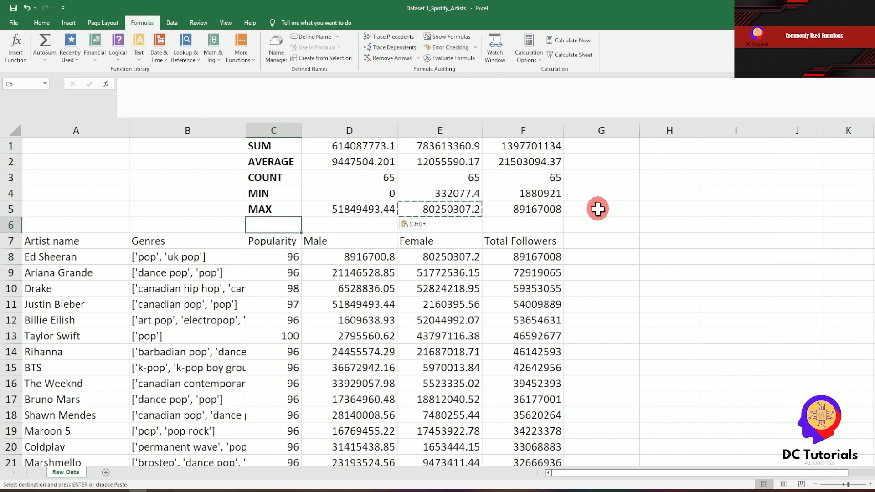
key("Right")
key("Right")
key("Up")
key("Left")
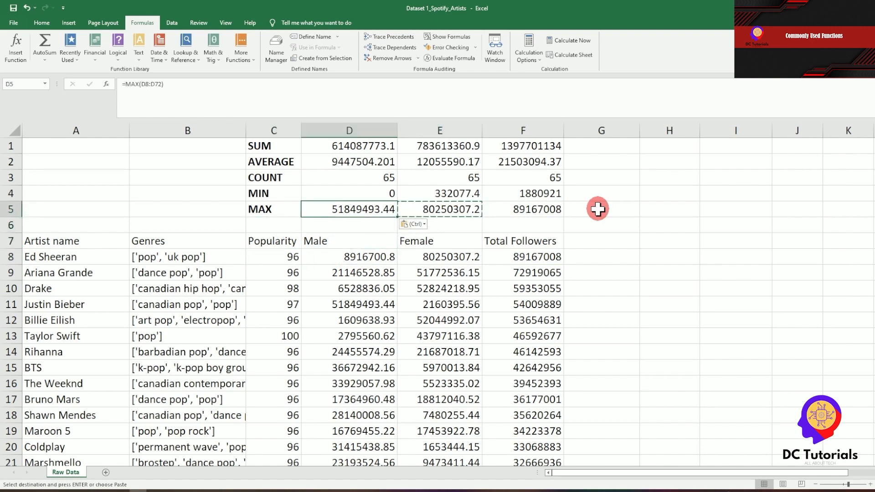
key("Right")
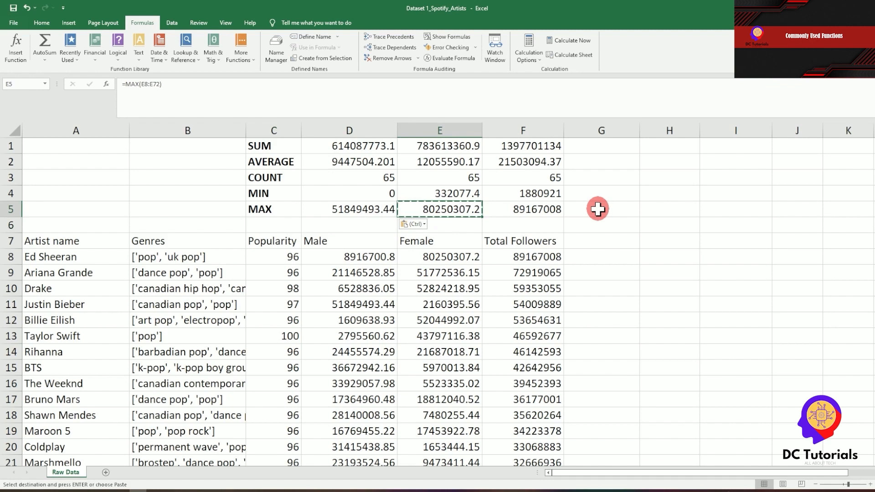
left_click(597, 209)
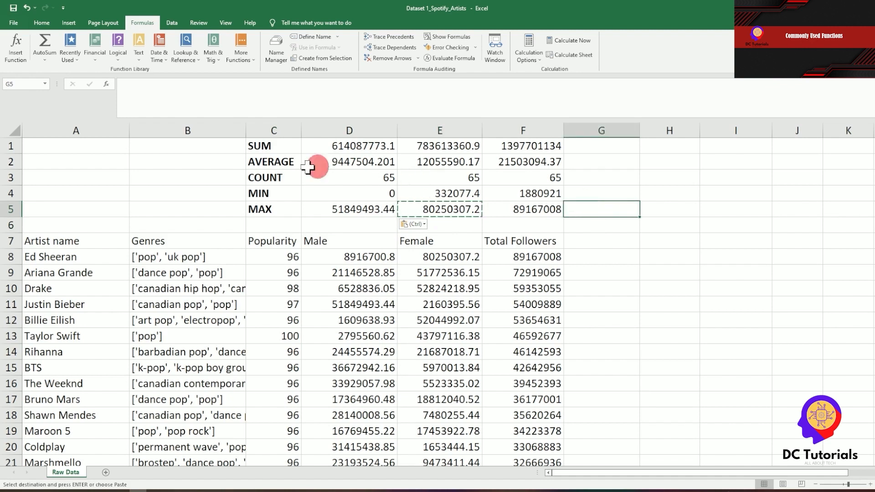
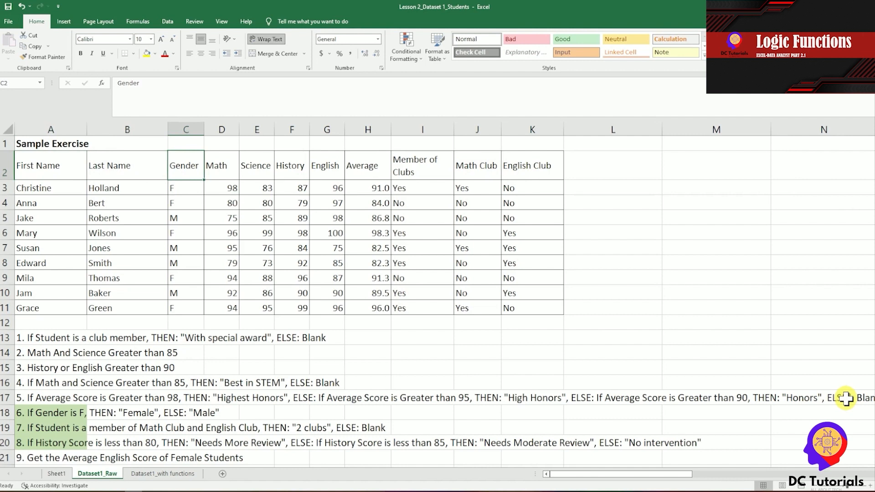
Examine the Math, Science, History, English and Average columns of the student table on the Dataset1_Raw sheet
key("Right")
key("shift+Right")
key("shift+Right")
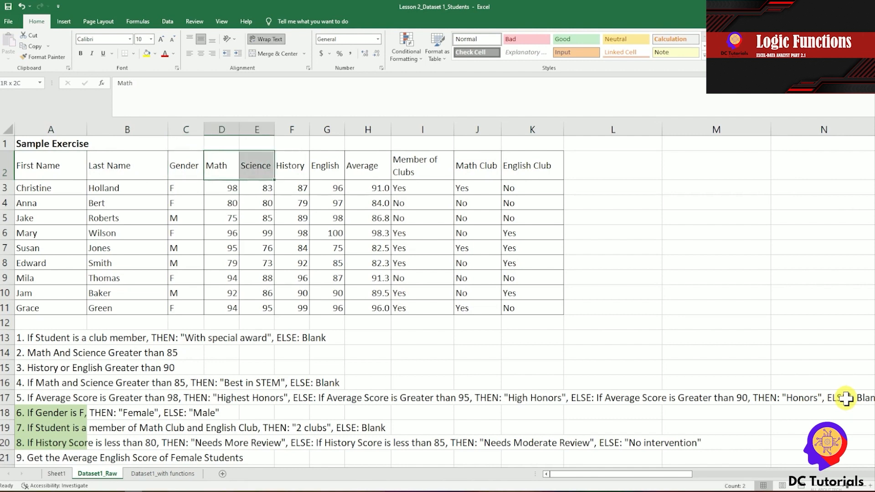
key("shift+Right")
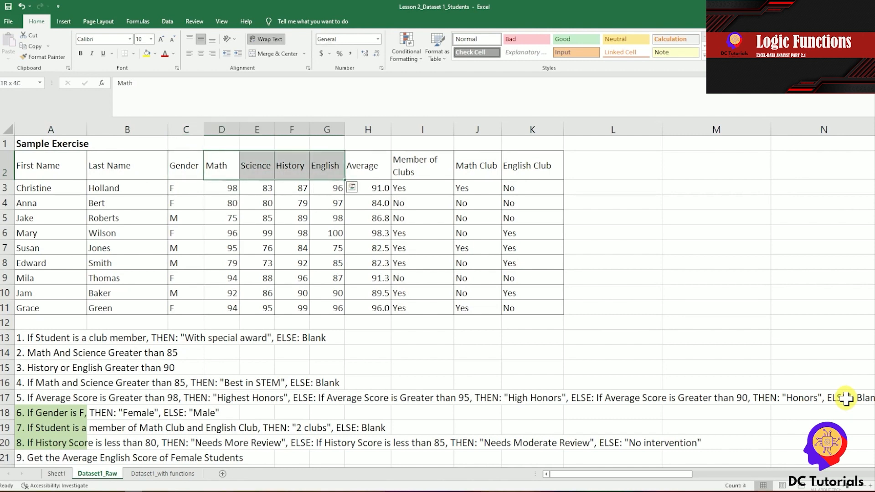
key("Left")
key("Right")
key("Right")
key("Right")
key("Right")
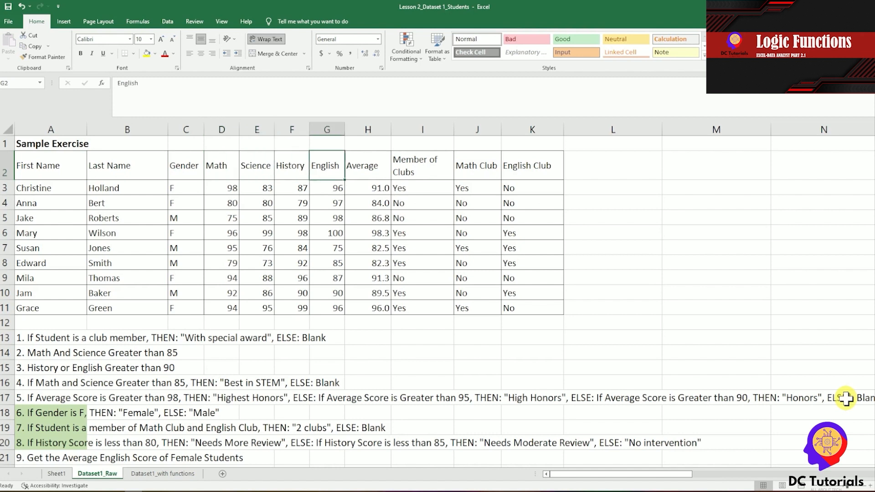
key("Right")
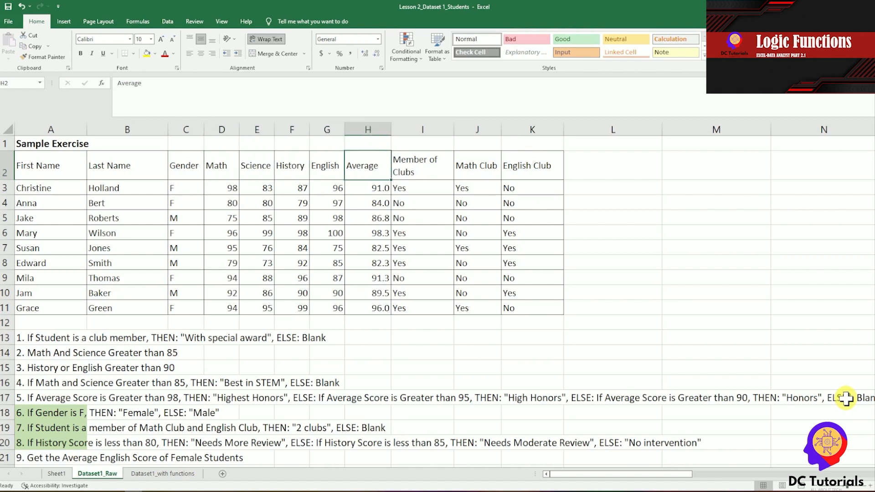
Examine the Member of Clubs, Math Club and English Club columns of the student table
key("Right")
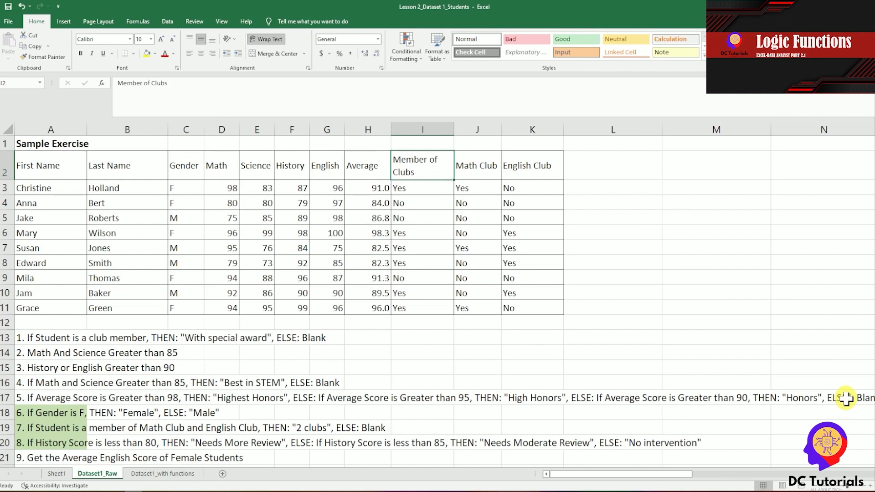
key("shift+Right")
key("shift+Right")
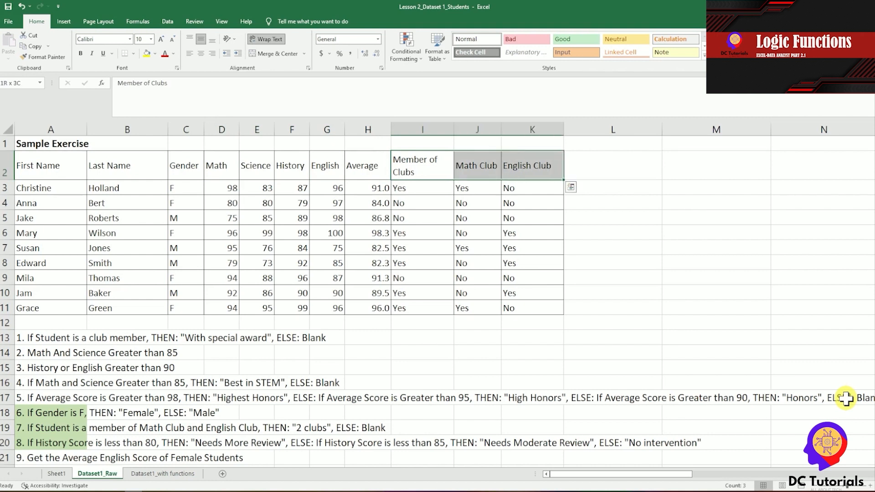
key("shift+Left")
key("shift+Left")
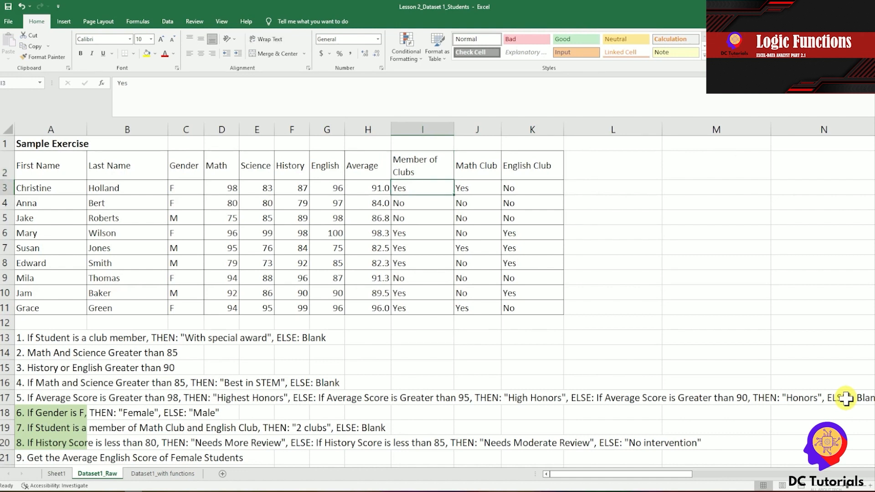
key("Right")
key("shift+Right")
key("shift+Left")
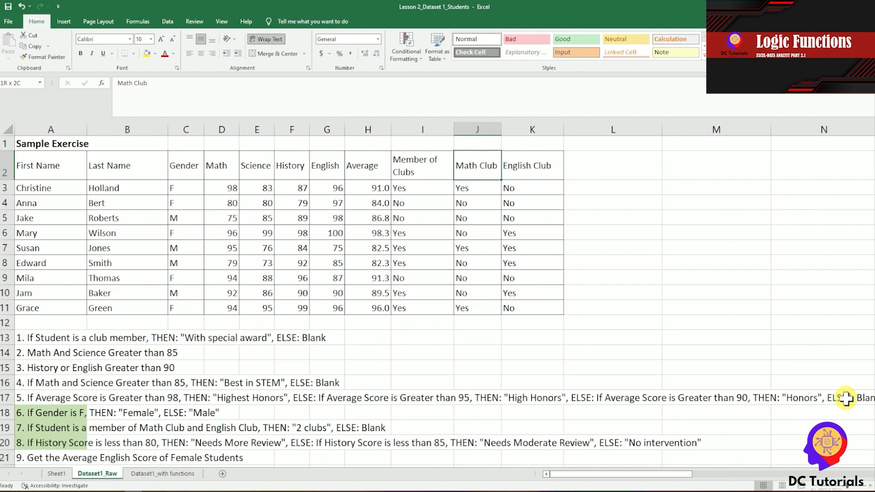
Add the column header "IF" in L2, beside the English Club column
key("Right")
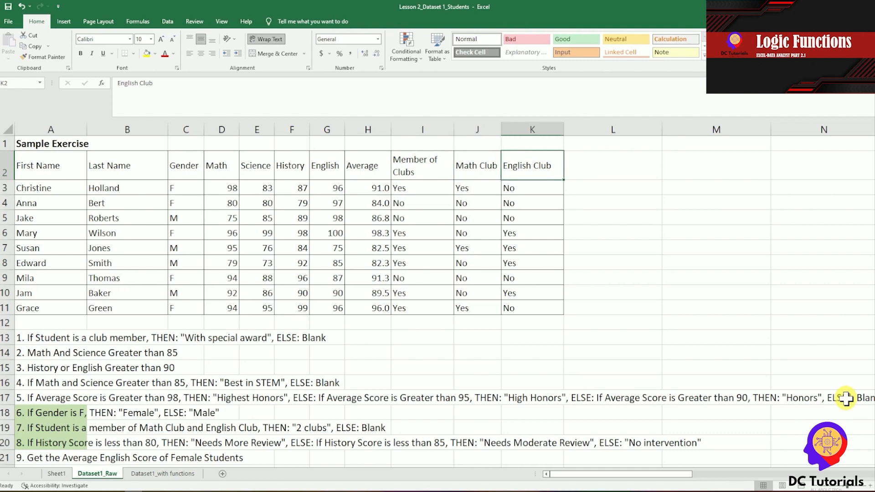
key("Right")
type("IF")
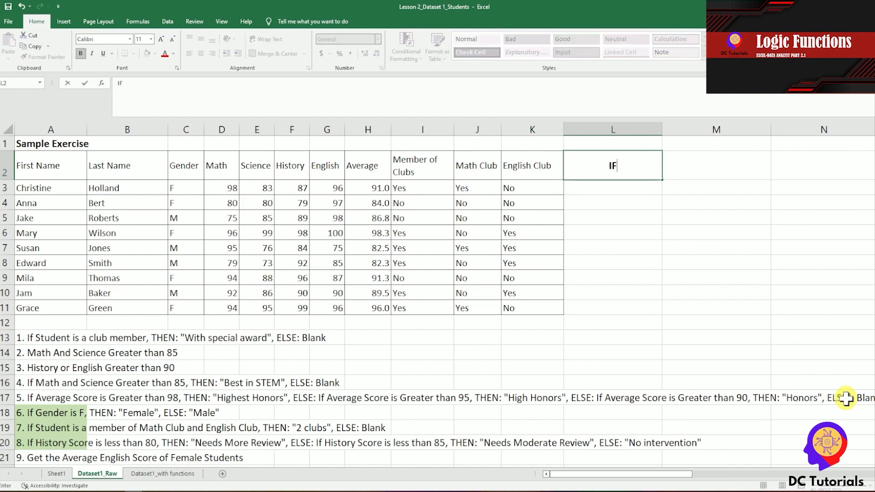
key("Return")
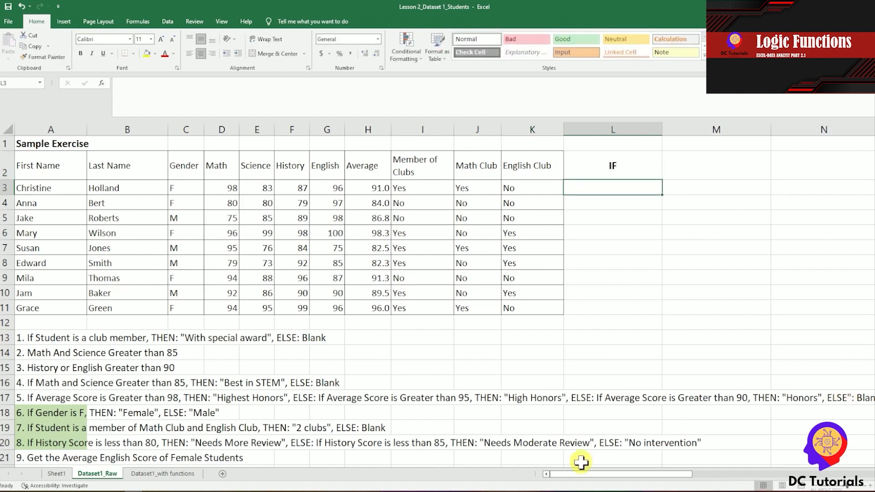
Start an IF formula in L3 for exercise 1, testing whether the Member of Clubs cell I3 equals "Yes"
left_click(25, 336)
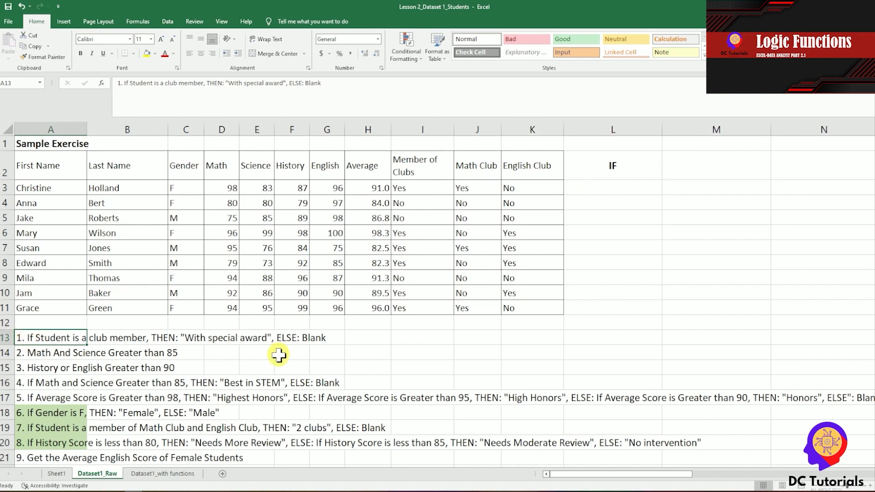
left_click(631, 186)
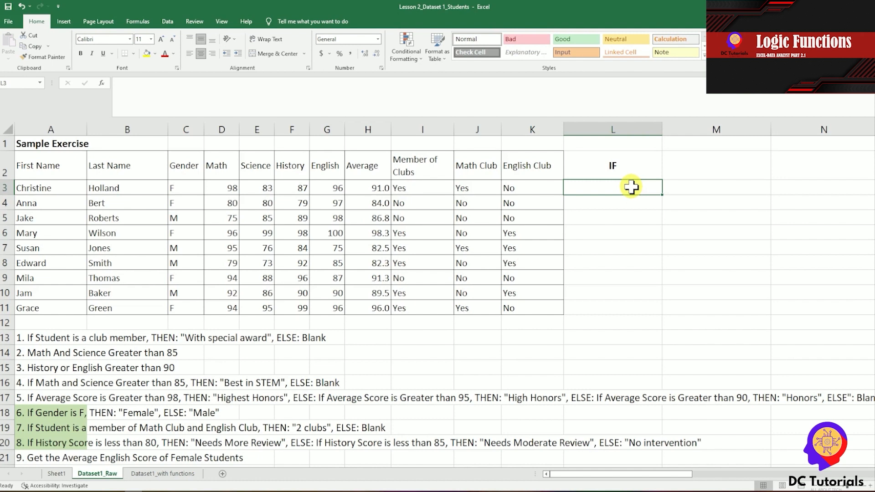
type("=")
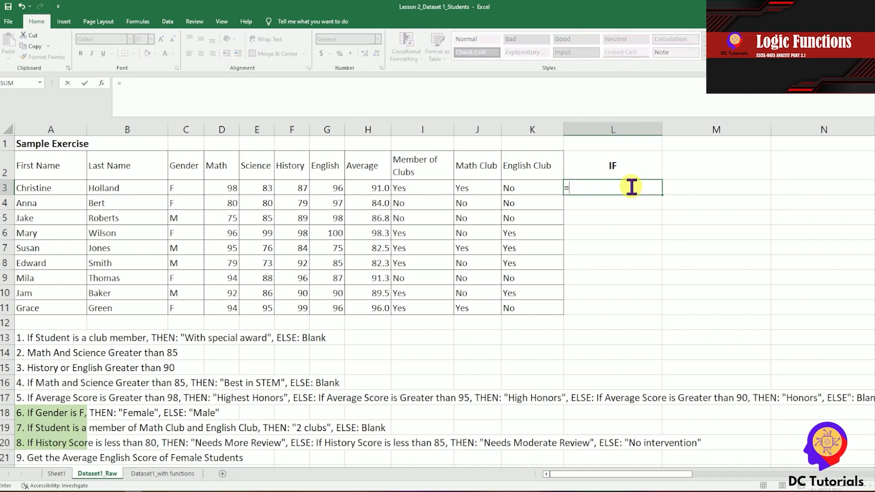
type("I")
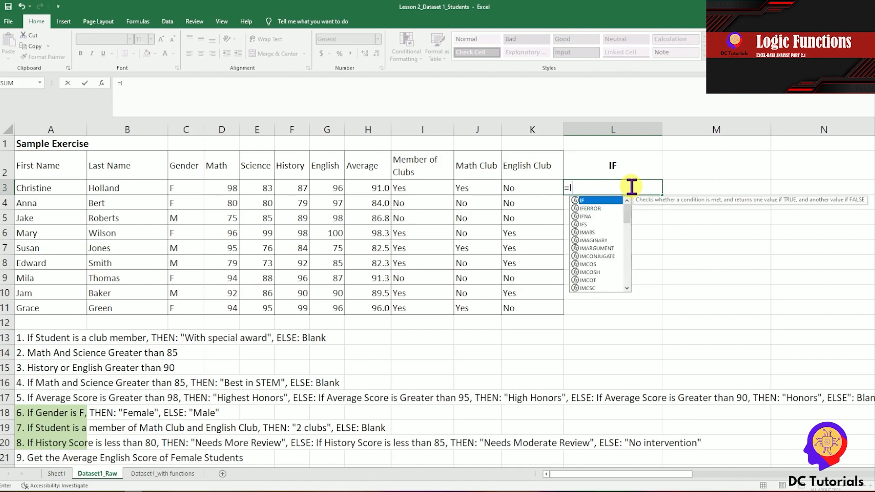
type("F(")
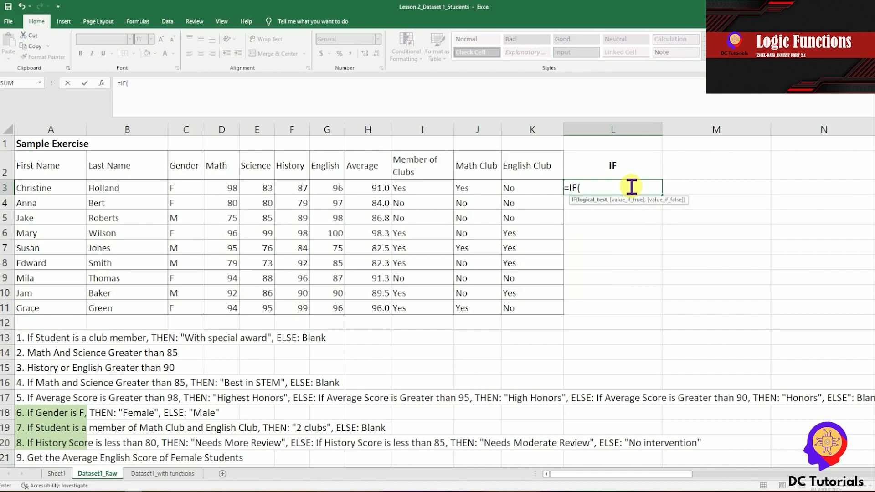
left_click(420, 187)
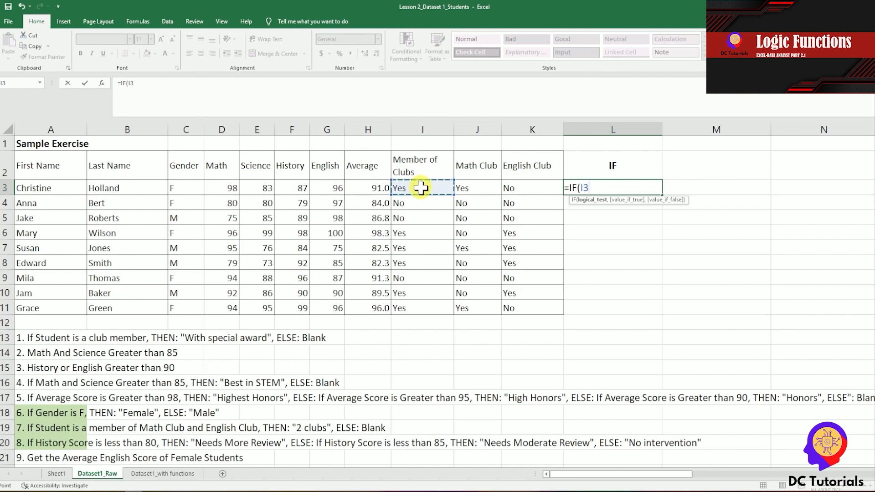
type("=ye")
key("BackSpace")
key("BackSpace")
type("Yes\"")
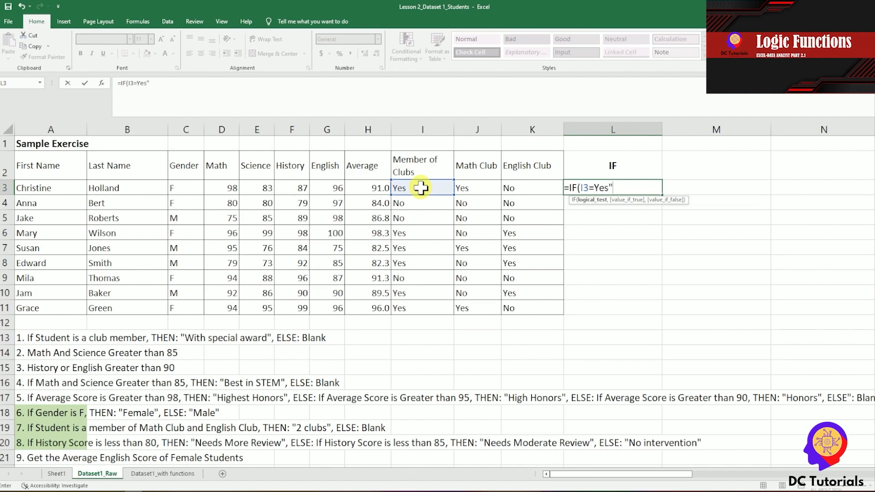
left_click(137, 81)
type("\"")
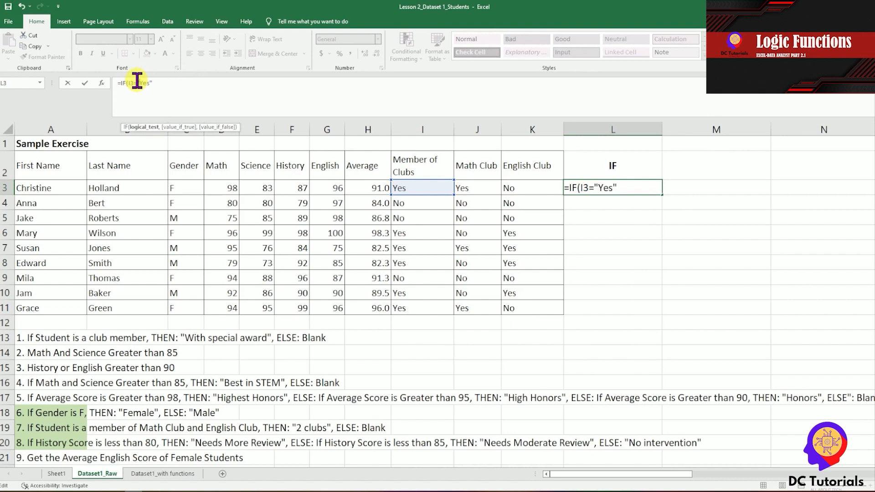
Complete the IF formula in L3 to return "With Special Award" when true and an empty string "" when false
left_click(191, 91)
type(",")
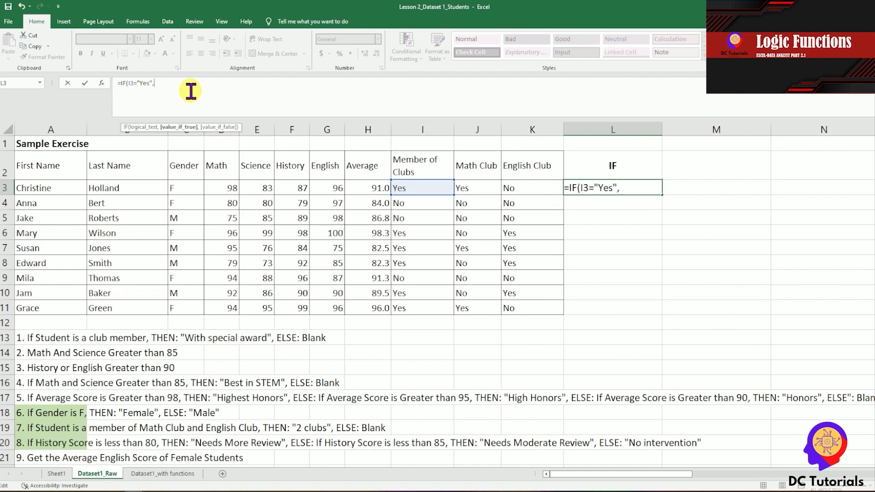
type("\"With Special Award\",\"\"")
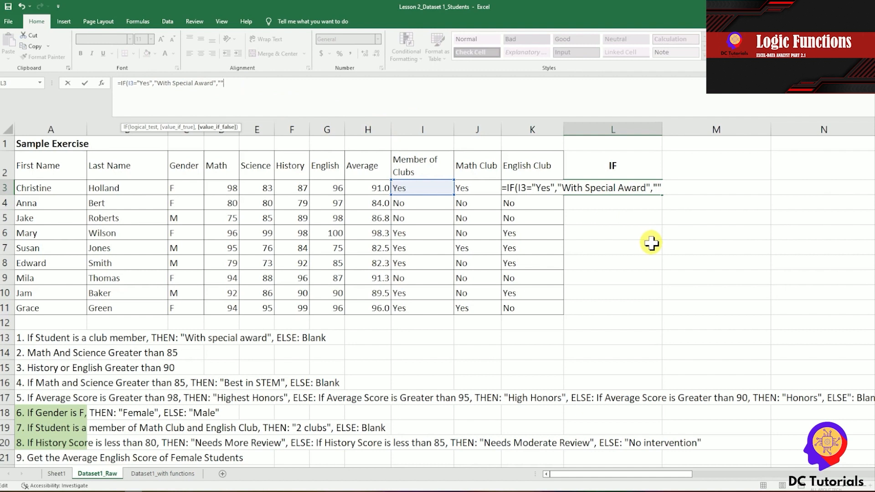
type(")")
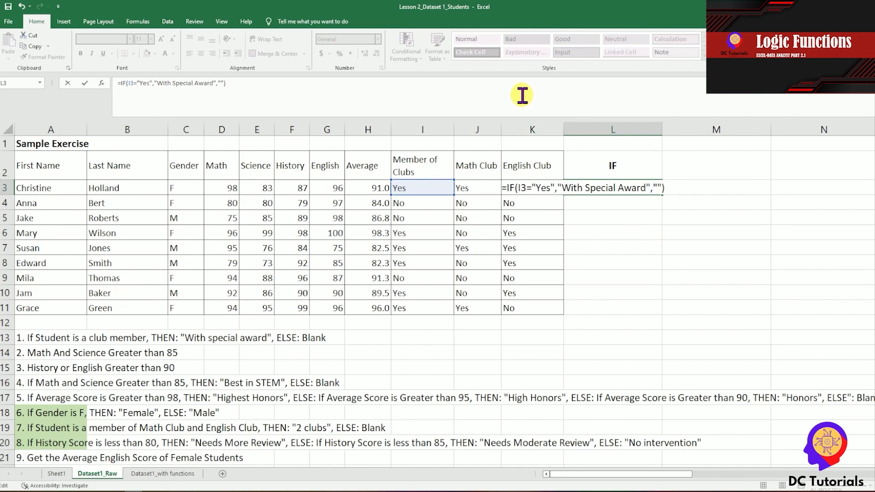
key("Return")
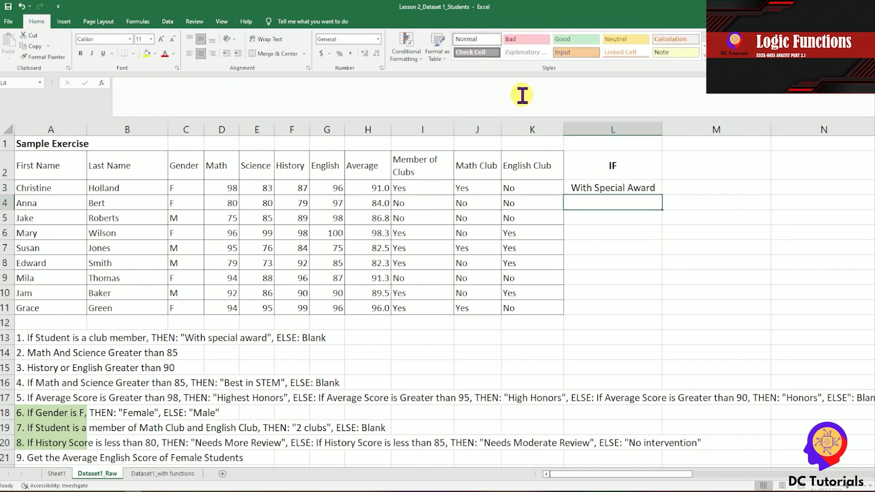
Copy the IF formula from L3 down to L4:L11 for the remaining students
key("Up")
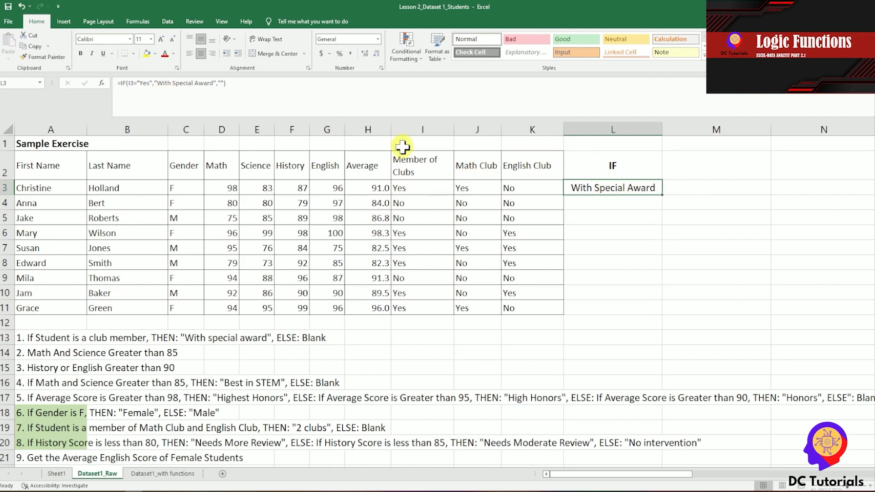
key("ctrl+c")
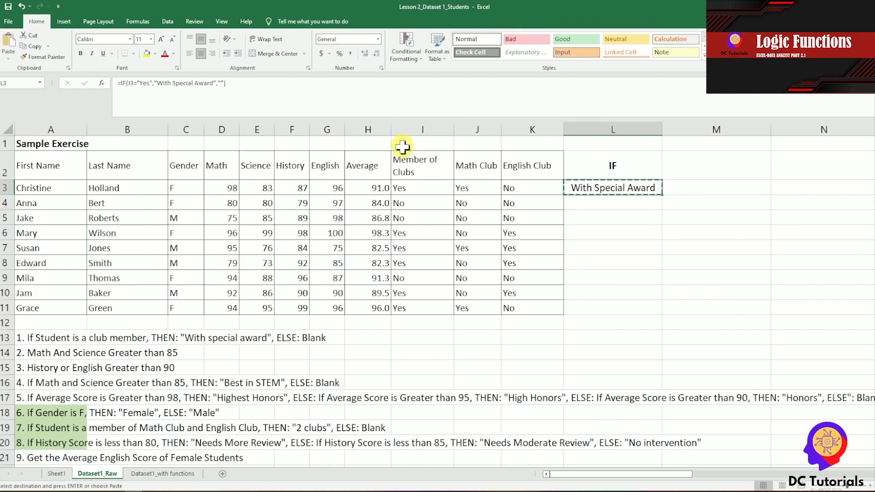
key("Down")
key("shift+Down")
key("shift+Down")
key("shift+Down")
key("shift+Down")
key("shift+Down")
key("shift+Down")
key("shift+Down")
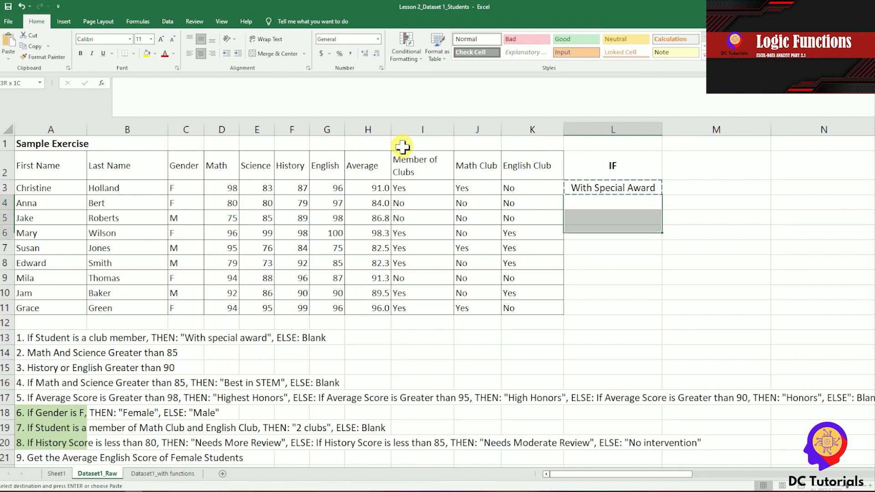
key("ctrl+v")
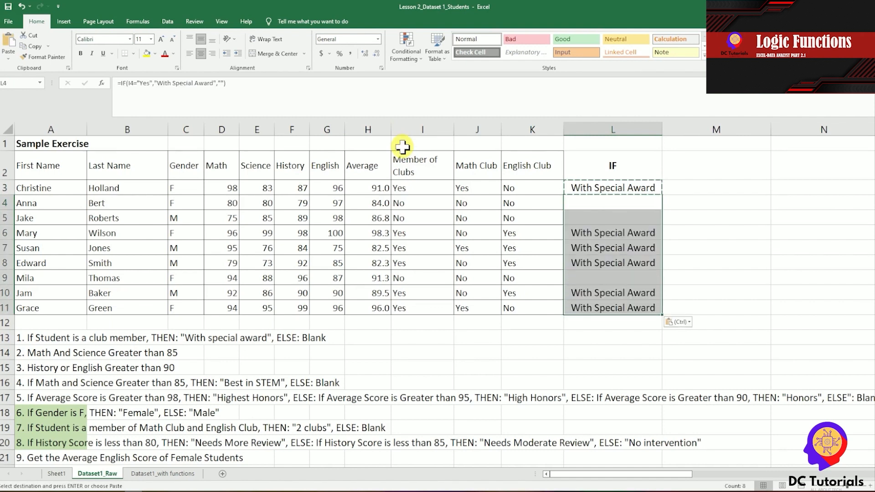
Check the copied IF formulas in L4 to L6 against the Member of Clubs value in I4
key("Down")
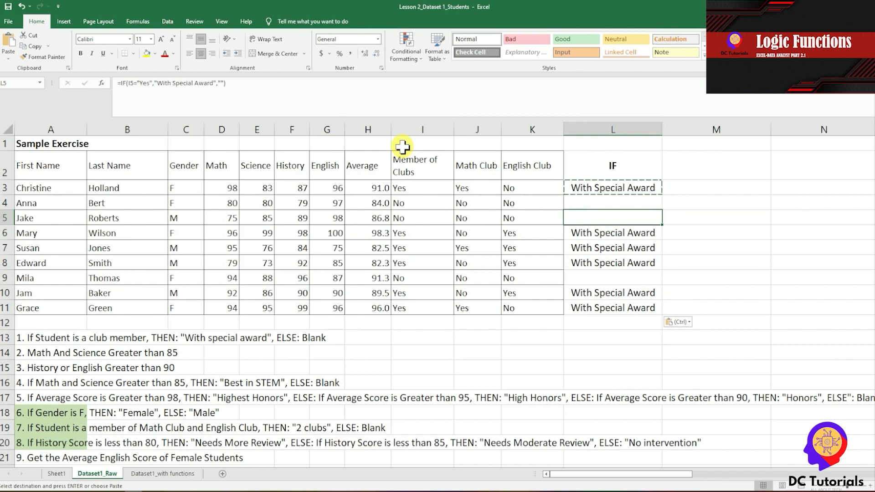
key("Down")
key("Up")
key("Up")
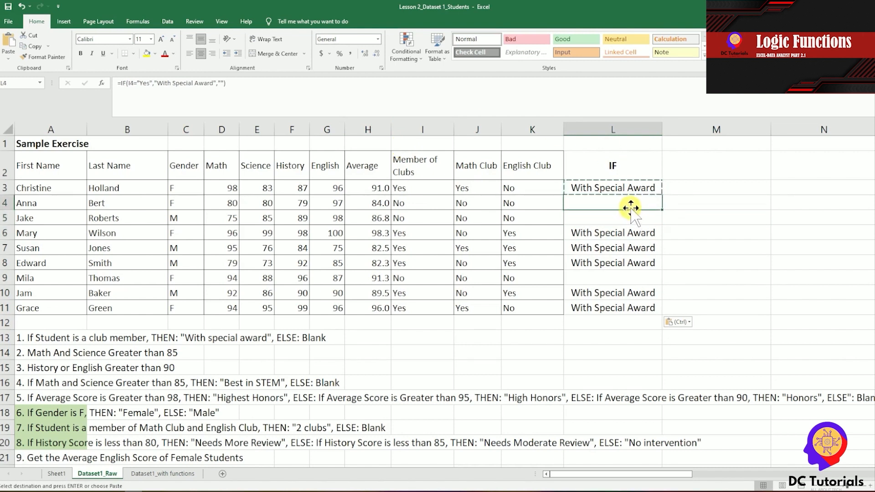
left_click(407, 201)
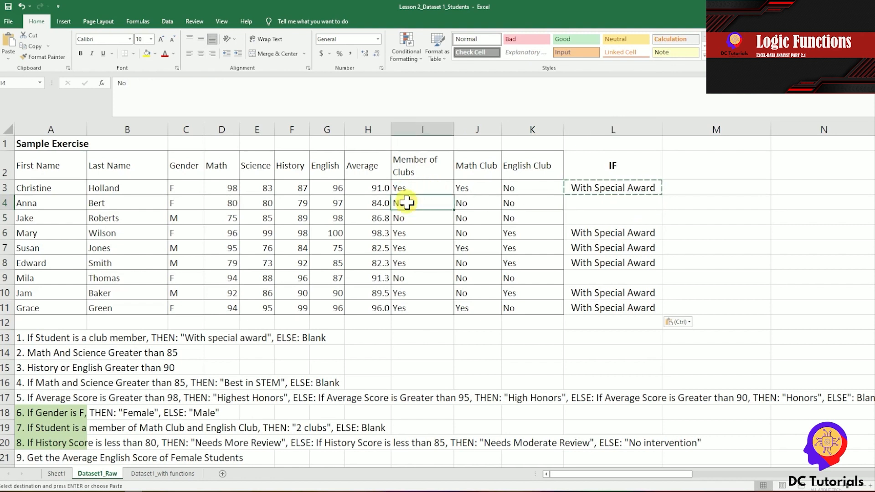
left_click(613, 202)
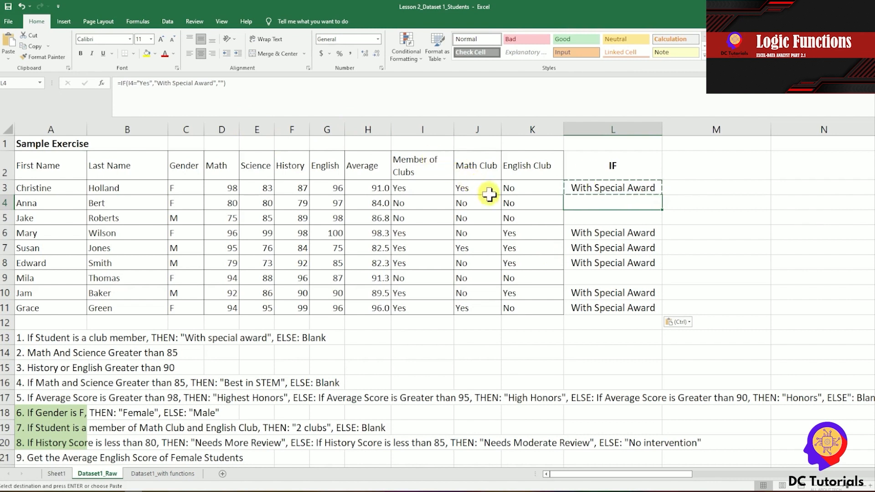
key("Escape")
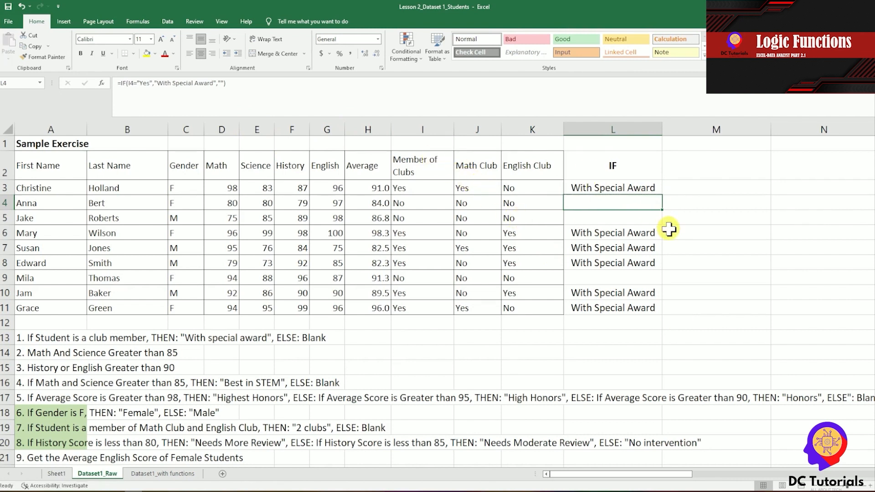
key("Down")
key("Down")
key("Up")
key("Up")
Enter the column header "AND" in L2
key("Up")
key("Up")
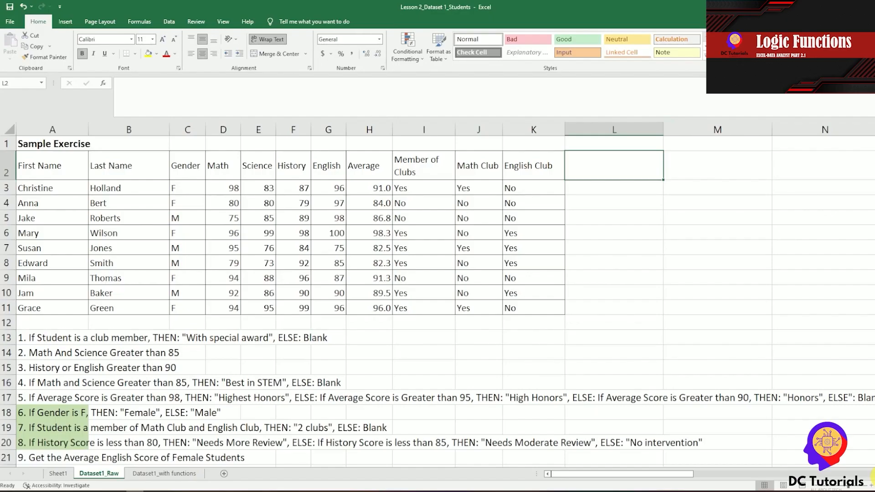
type("AND")
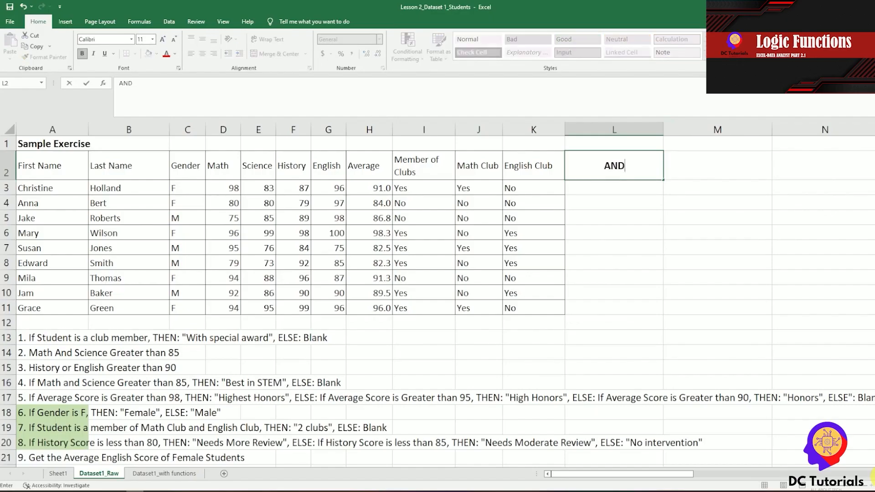
key("Return")
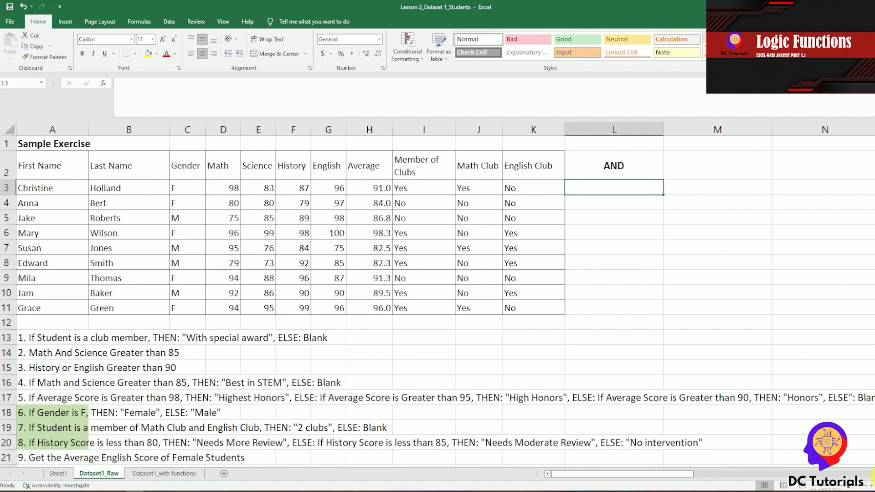
Enter =AND(D3>85,E3>85) in L3 to test whether both the Math and Science scores exceed 85
type("=AND")
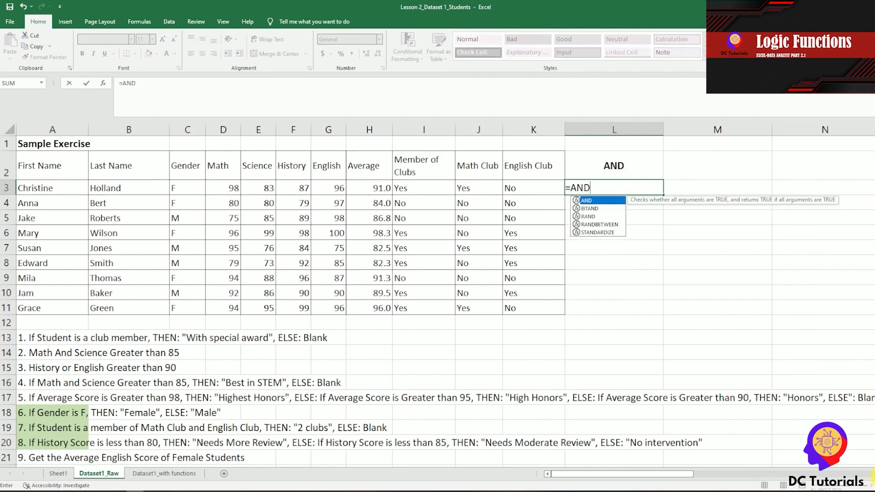
type("(")
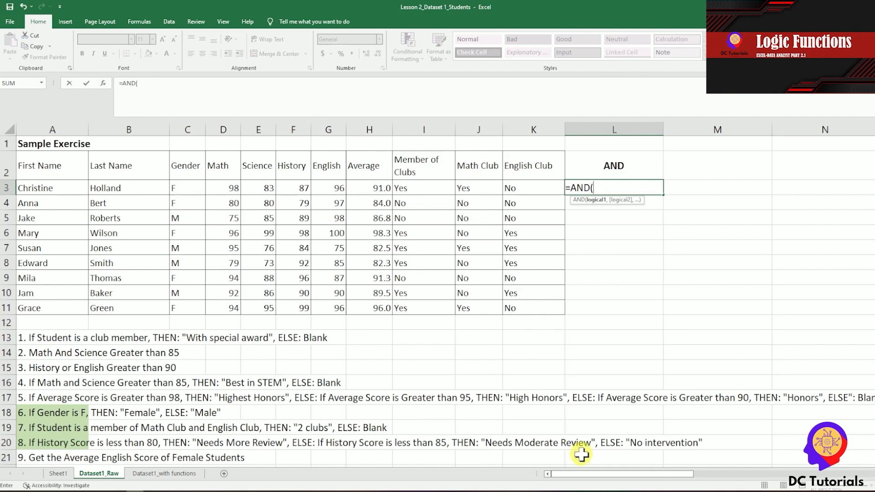
left_click(230, 186)
type(">85")
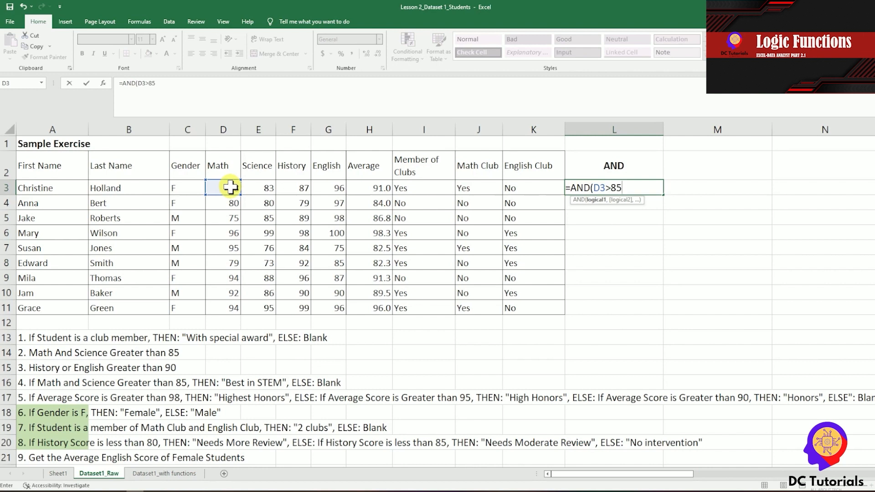
type(",")
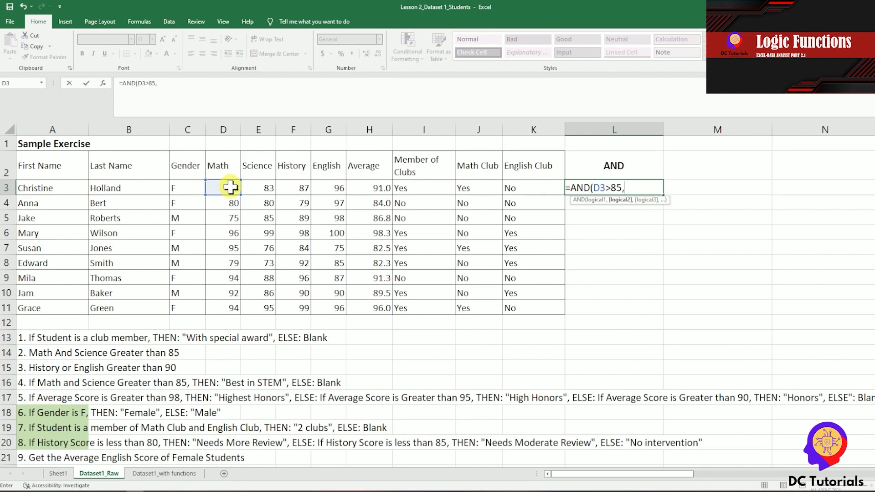
left_click(258, 186)
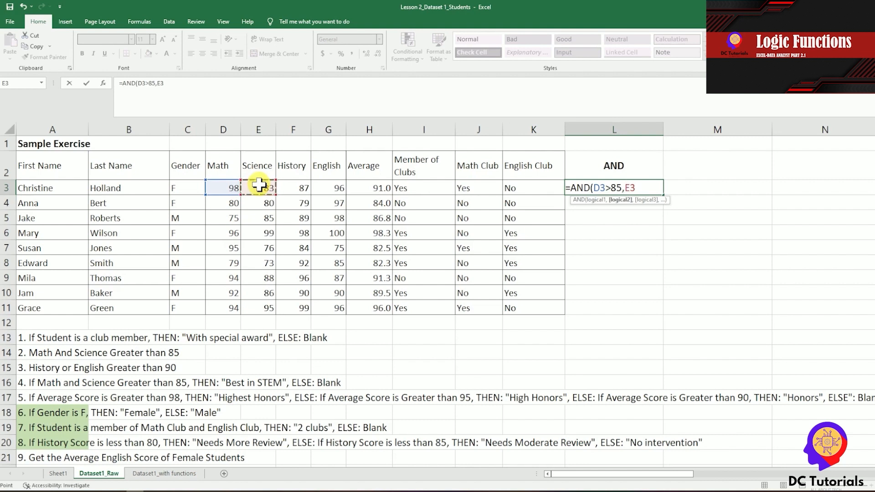
type(">85)")
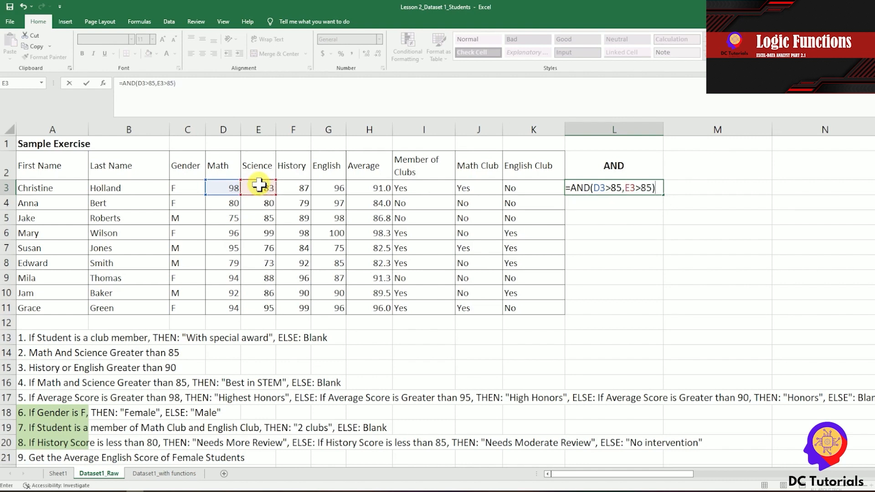
key("Return")
Copy the AND formula from L3 down to L4:L11 for the remaining students
key("Up")
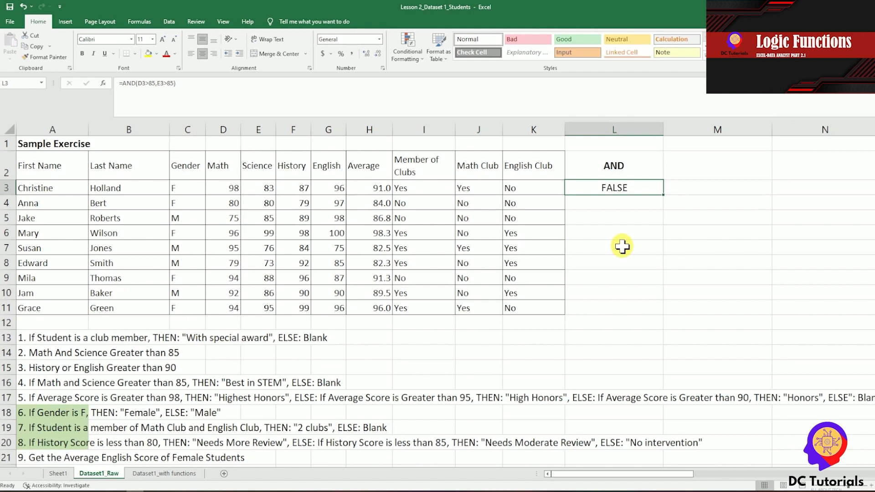
key("ctrl+c")
key("Down")
key("shift+Down")
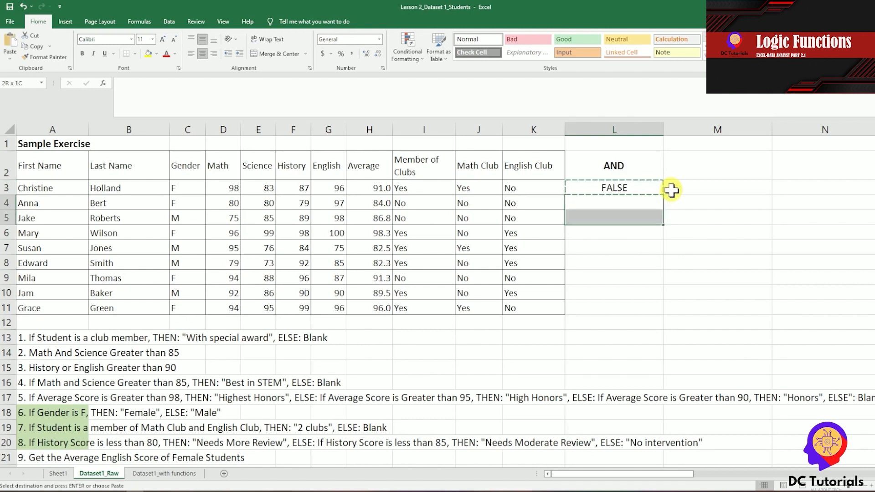
key("shift+Down")
key("shift+Down")
key("shift+Down")
key("shift+Down")
key("shift+Down")
key("shift+Down")
key("ctrl+v")
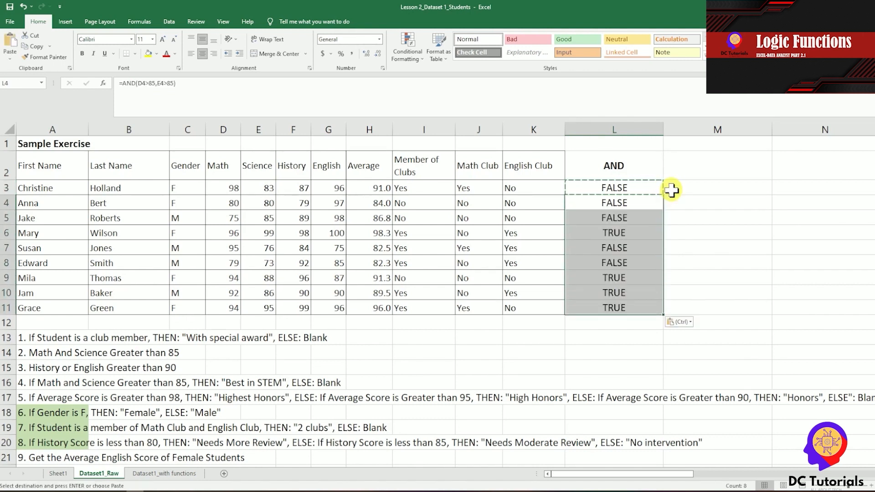
Check the copied AND formula in L6 against the Math and Science scores in row 6
key("Right")
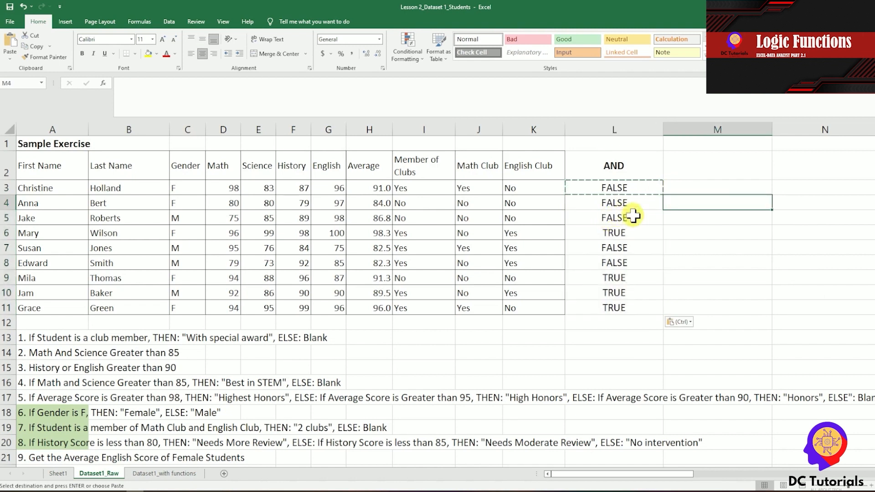
left_click(623, 233)
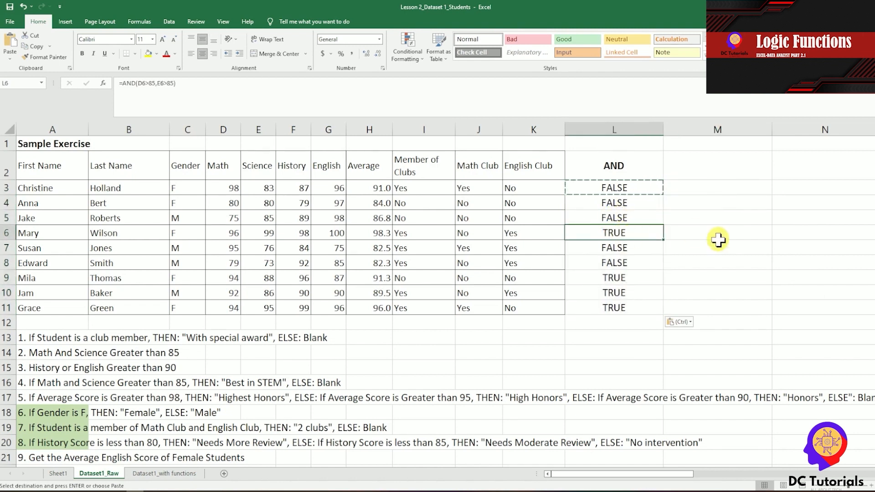
key("shift+space")
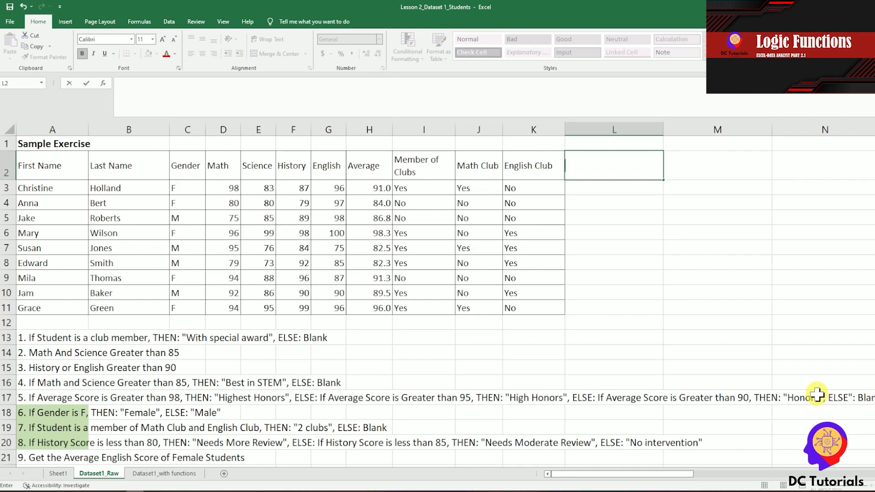
Enter the header "OR" in L2 and =OR(F3>90,G3>90) in L3 to test whether History or English exceeds 90
type("OR")
key("Return")
type("=")
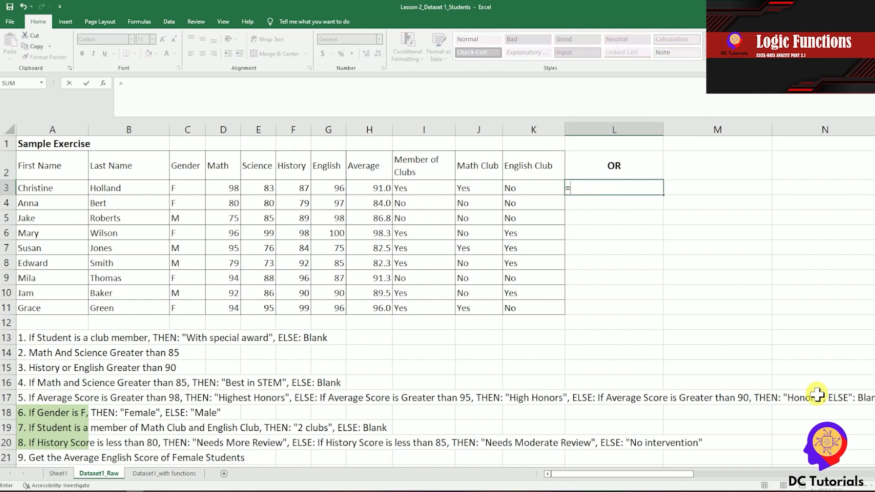
type("OR(")
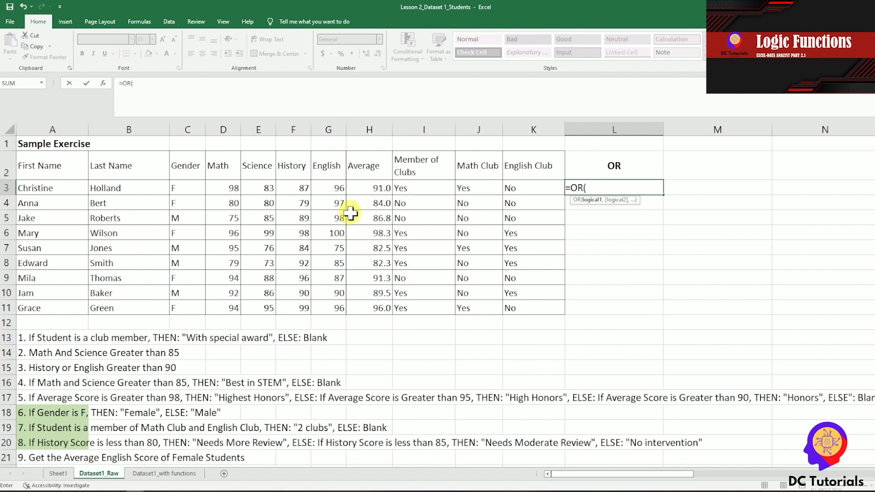
left_click(301, 188)
type(">90")
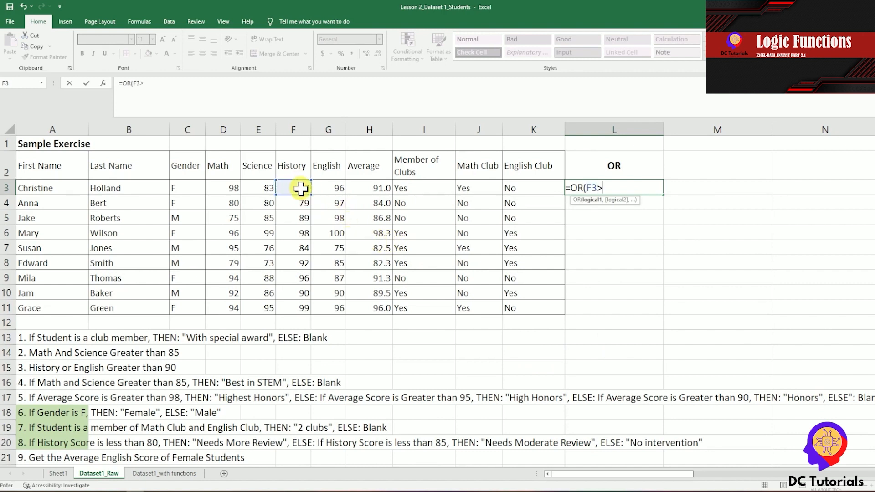
type(",")
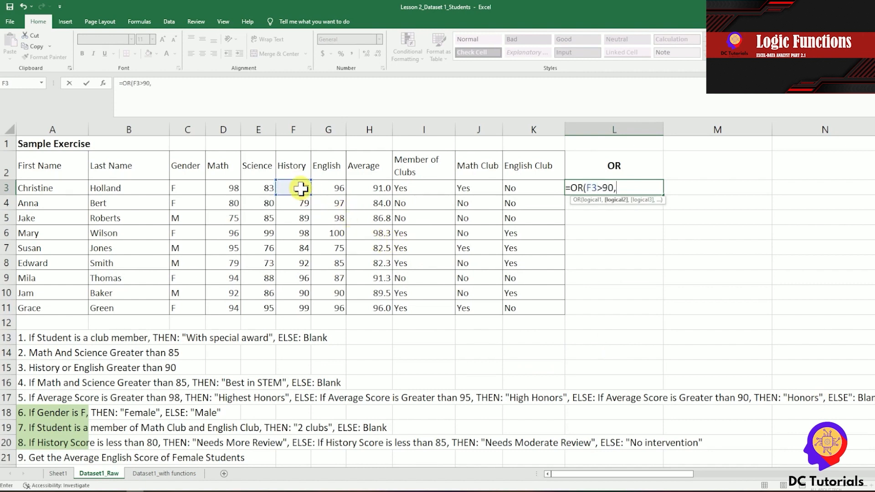
left_click(339, 186)
type(">90)")
key("Return")
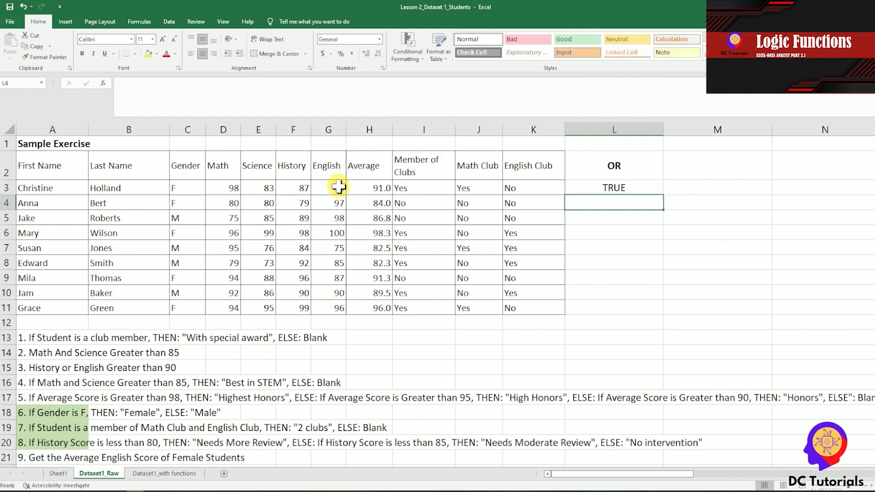
Check the OR formula in L3 against the History and English scores in F3 and G3
key("Up")
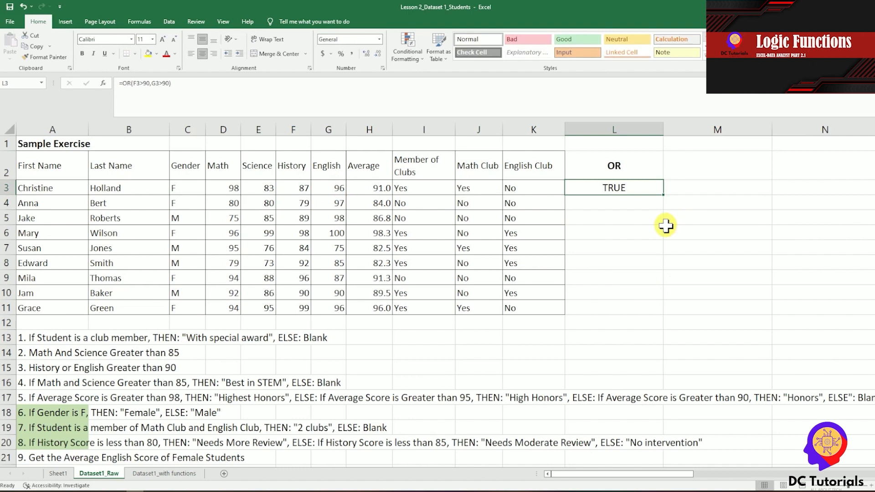
left_click(286, 191)
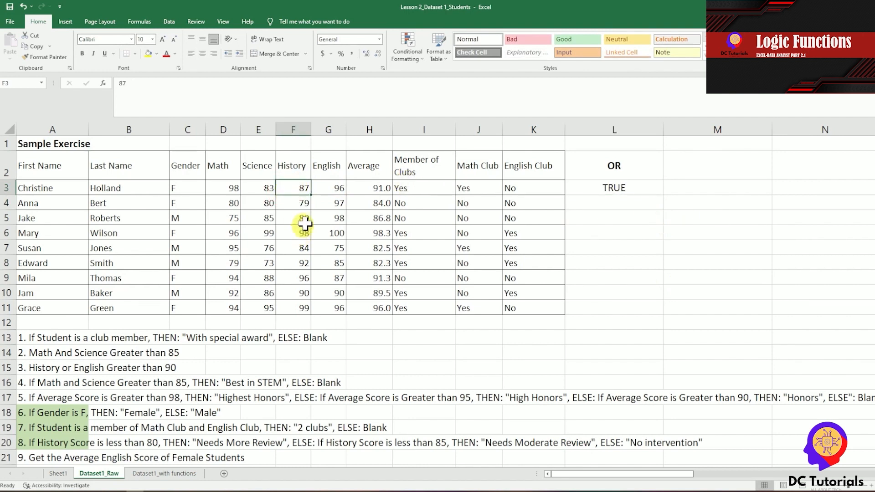
left_click(337, 186)
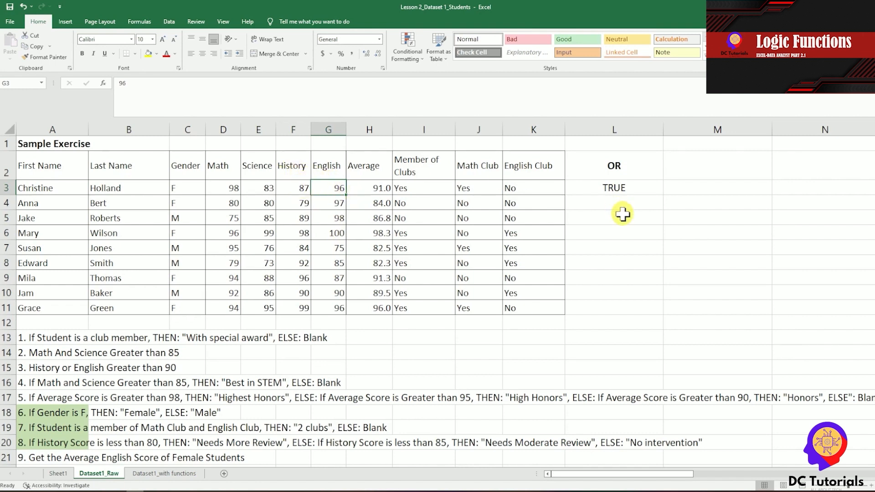
Copy the OR formula from L3 down to L4:L11 for the remaining students
left_click(630, 186)
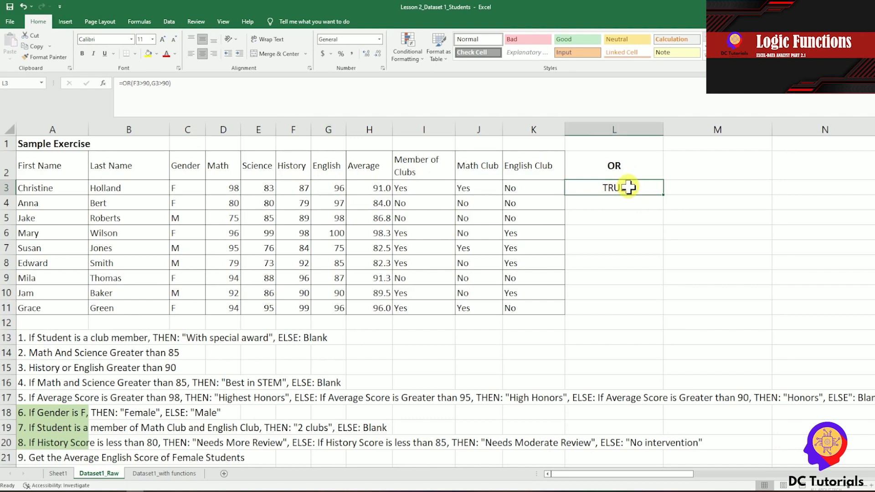
key("ctrl+c")
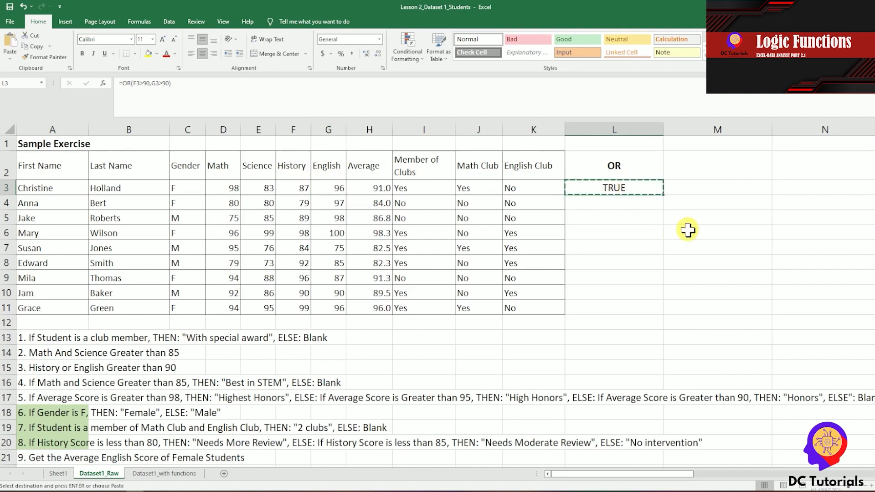
key("Down")
key("shift+Down")
key("shift+Down")
key("shift+Down")
key("shift+Down")
key("shift+Down")
key("shift+Down")
key("shift+Down")
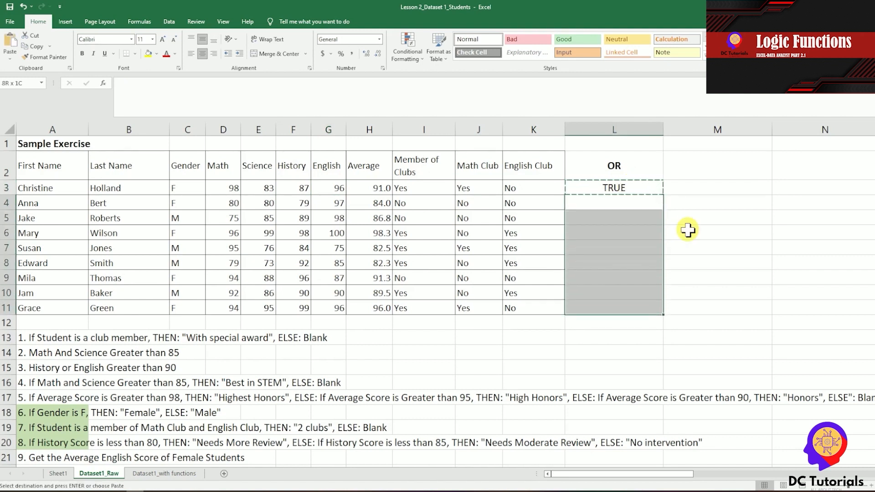
key("Return")
Check the OR result in L7 against the History and English scores in F7 and G7
key("Down")
key("Down")
key("Down")
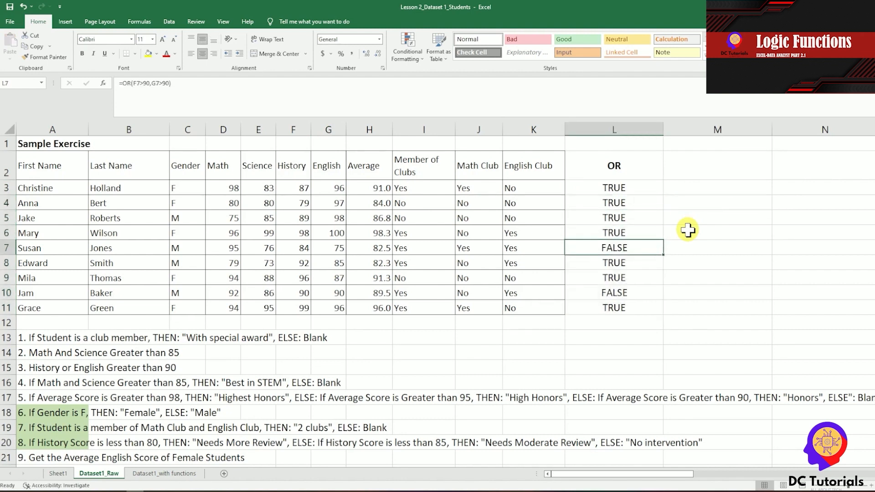
key("shift+space")
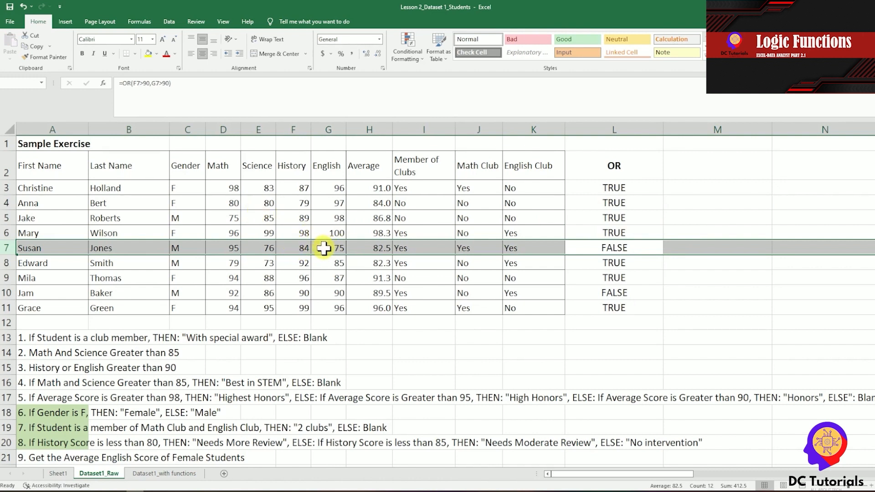
left_click(302, 248)
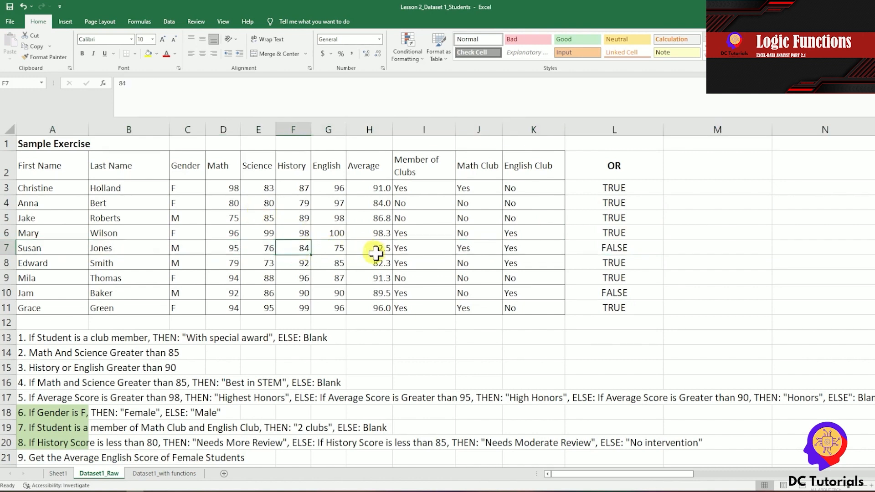
key("Right")
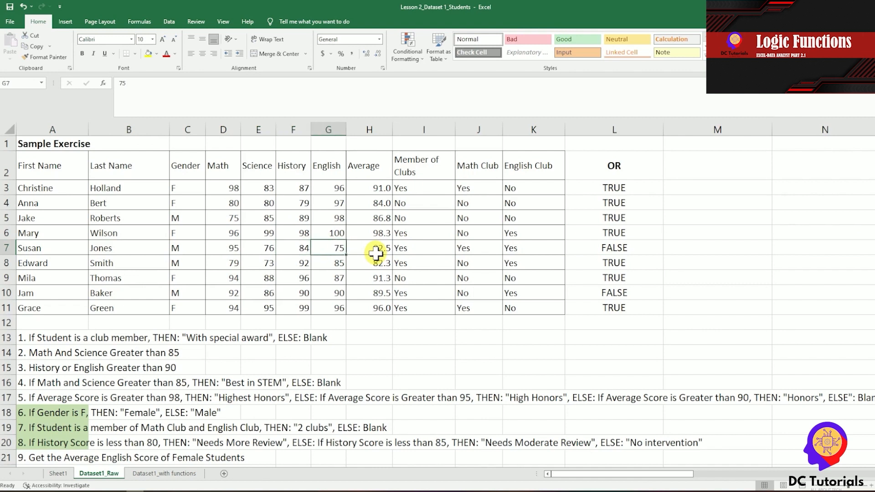
left_click(640, 244)
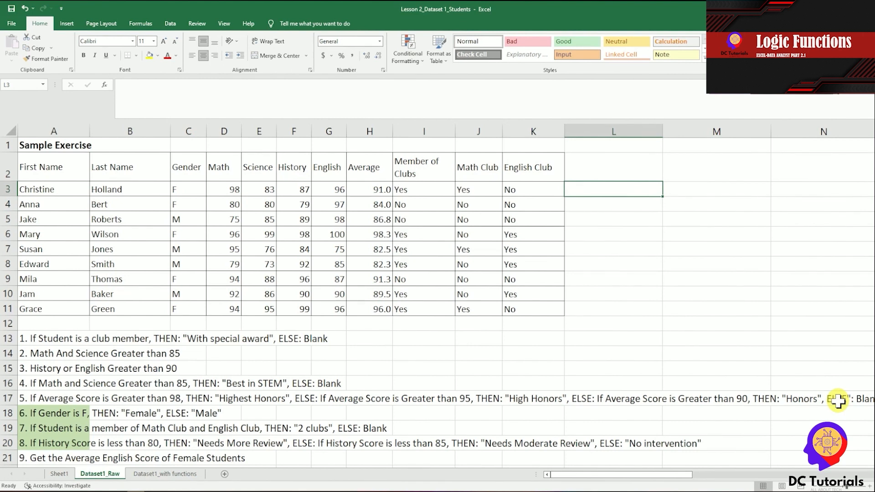
Enter the column header "IF/AND" in L2
key("Up")
type("IF/AND")
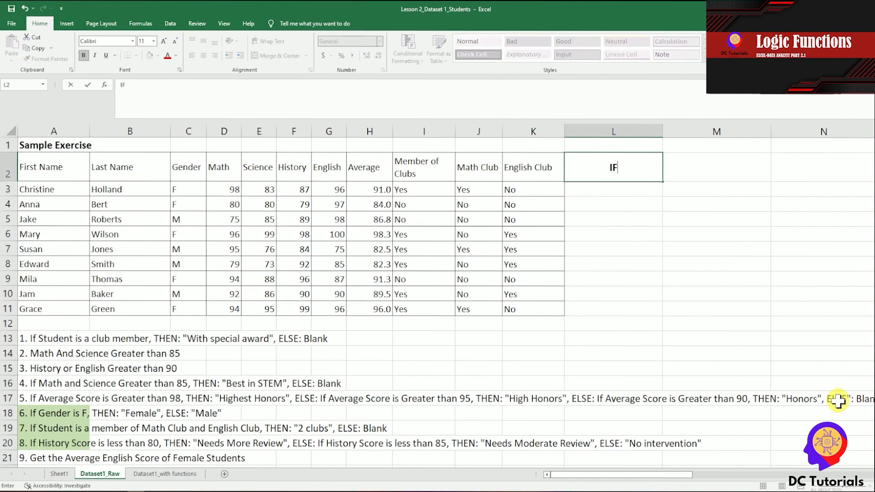
key("Return")
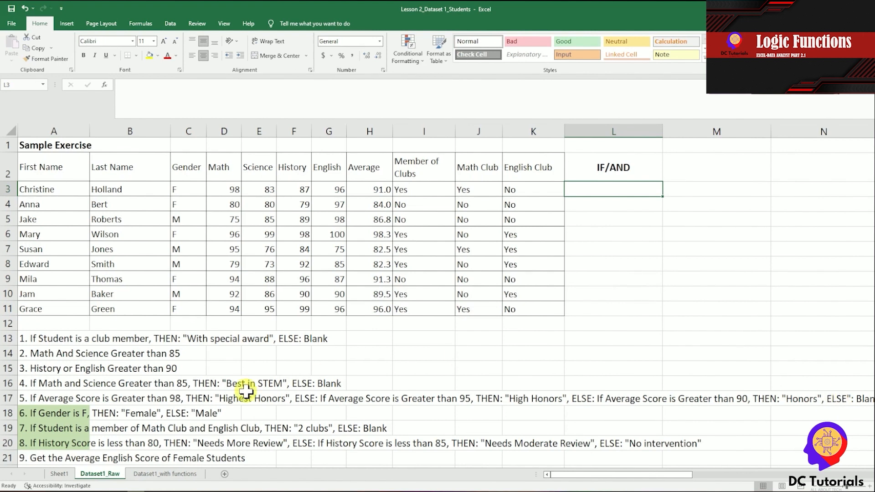
Following exercise 4, enter =AND(D3>85,E3>85) in L3 as the condition on the Math and Science scores
left_click(31, 385)
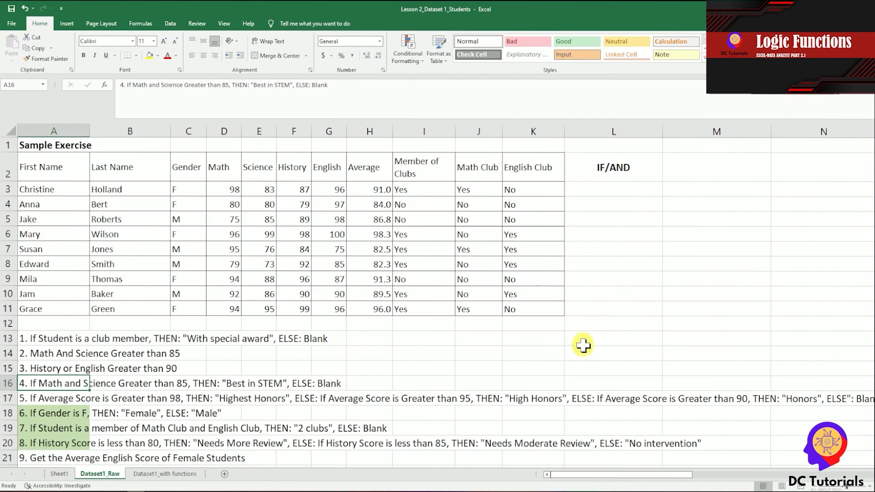
left_click(625, 190)
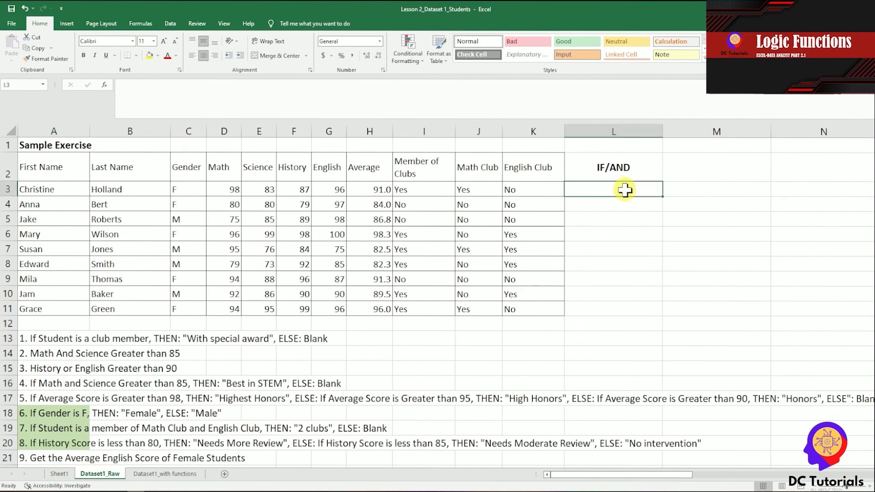
type("=AND(")
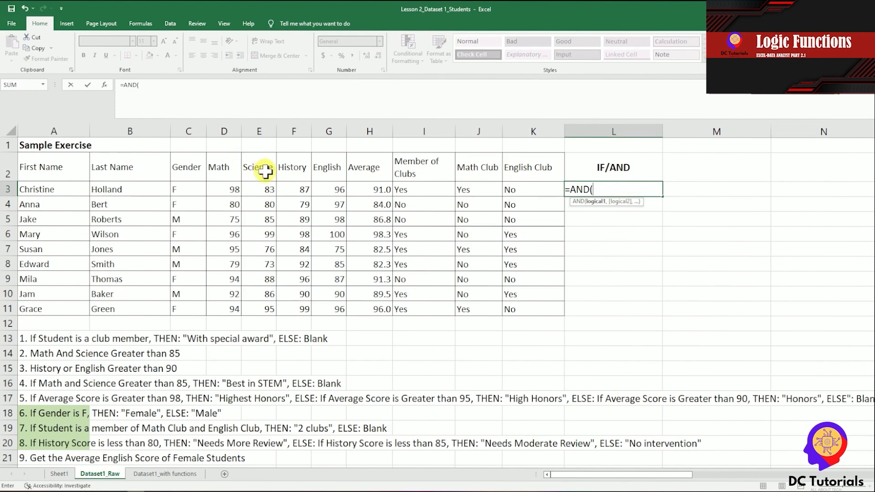
left_click(233, 187)
type(">85")
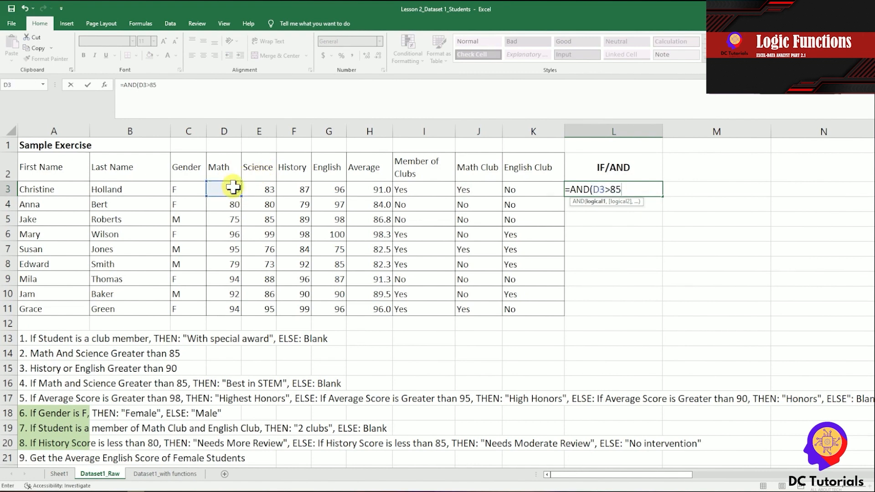
type(",")
left_click(258, 187)
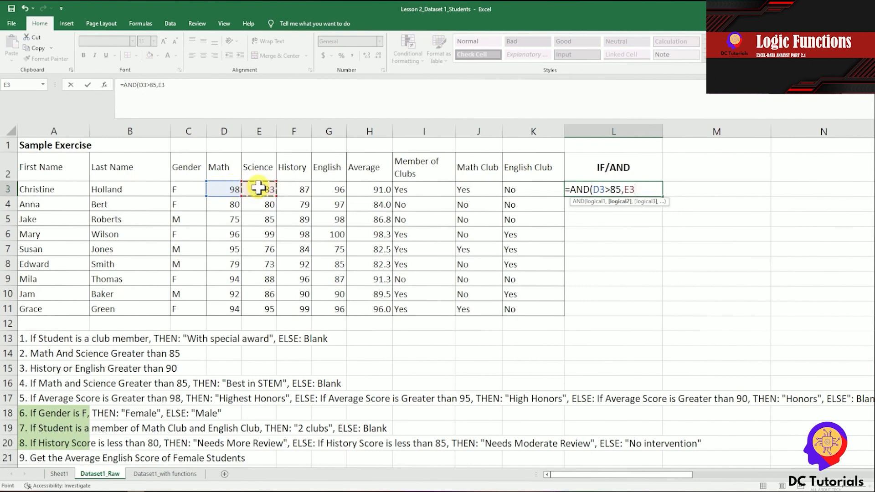
type(">85)")
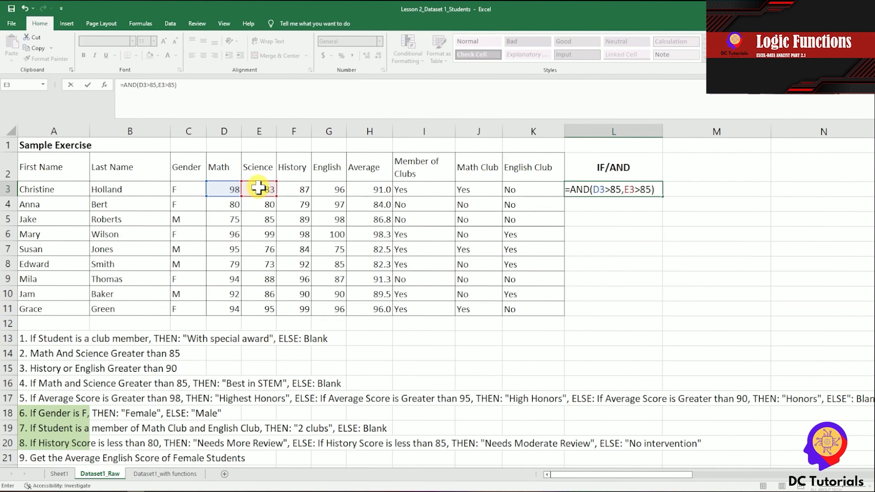
key("Return")
key("Up")
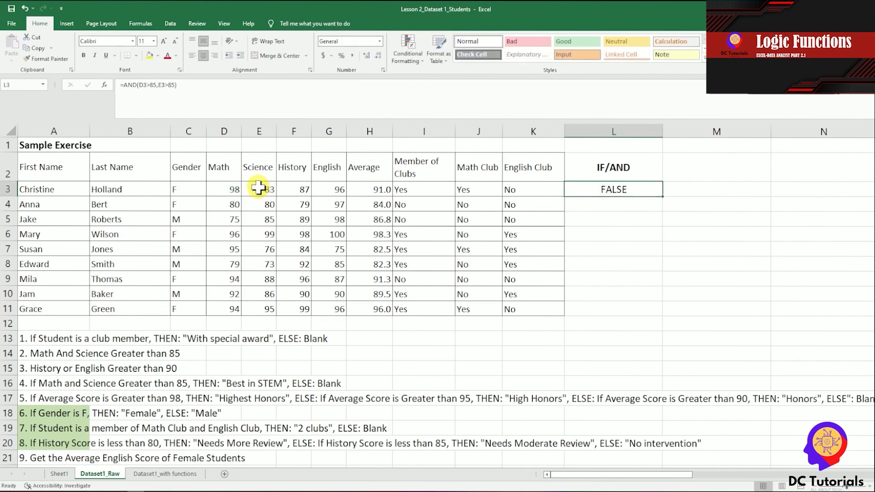
Wrap the L3 condition in an IF, making it =IF(AND(D3>85,E3>85),"Best in STEM","")
left_click(124, 85)
type("IF(")
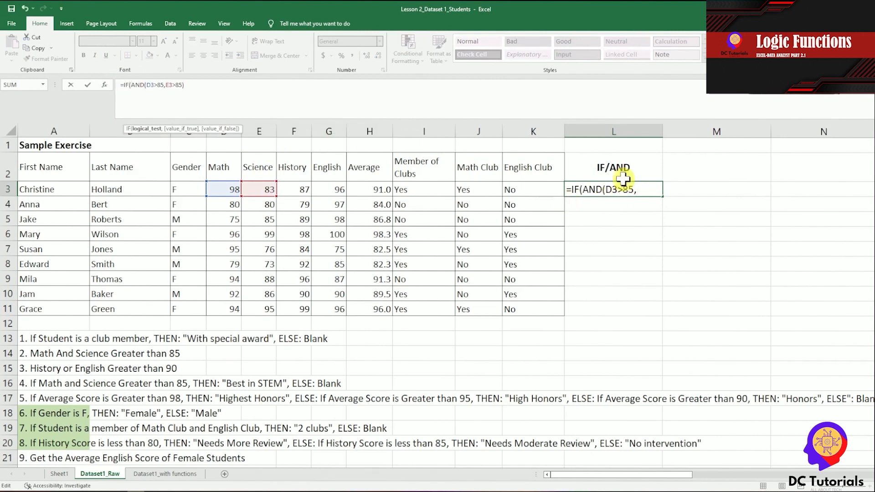
left_click(230, 88)
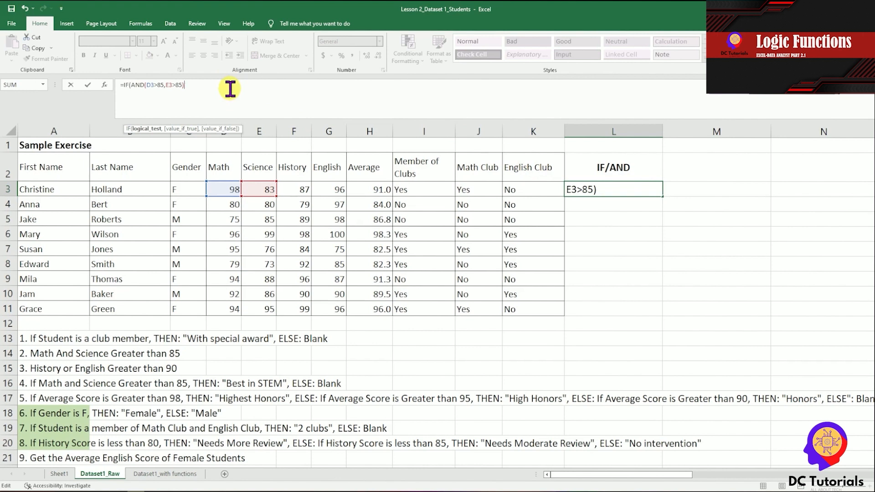
type(",\"Best in STEM\"")
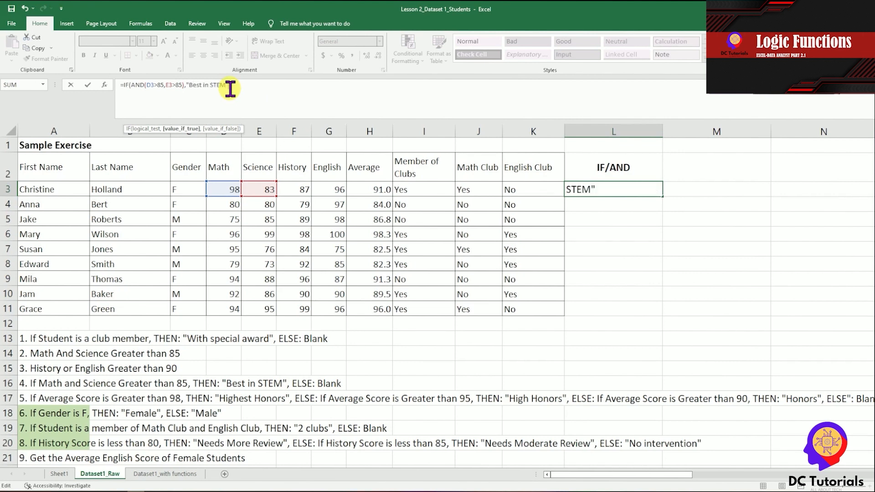
type(",\"\")")
key("Return")
Copy the combined IF/AND formula from L3 down to L4:L11
key("Up")
key("ctrl+c")
key("Down")
key("shift+Down")
key("shift+Down")
key("shift+Down")
key("shift+Down")
key("shift+Down")
key("shift+Down")
key("shift+Down")
key("shift+Down")
key("shift+Down")
key("shift+Up")
key("shift+Up")
key("ctrl+v")
Check the copied IF/AND formulas in L5 and L6, ending the copy mode
key("Down")
key("Right")
key("Left")
key("Down")
key("Escape")
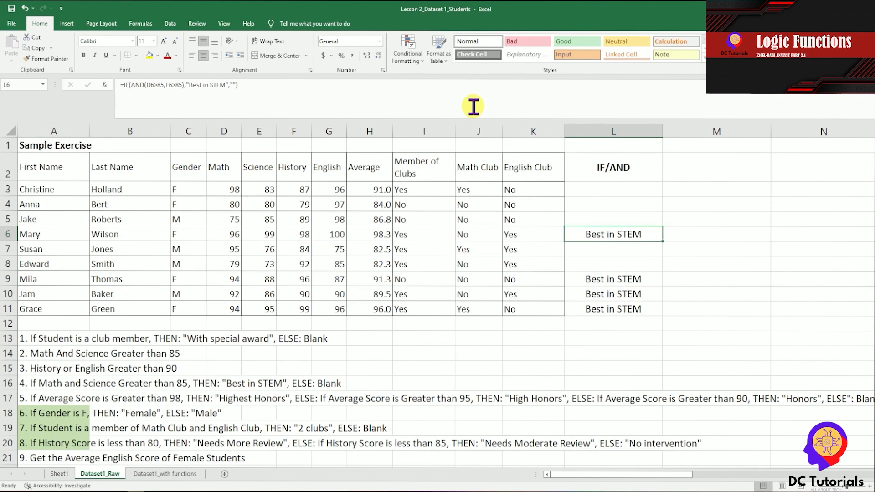
Examine the Math and Science scores in D6:E6 behind the IF/AND result in L6
key("Left")
key("Left")
key("Left")
key("Left")
key("Left")
key("Left")
key("Left")
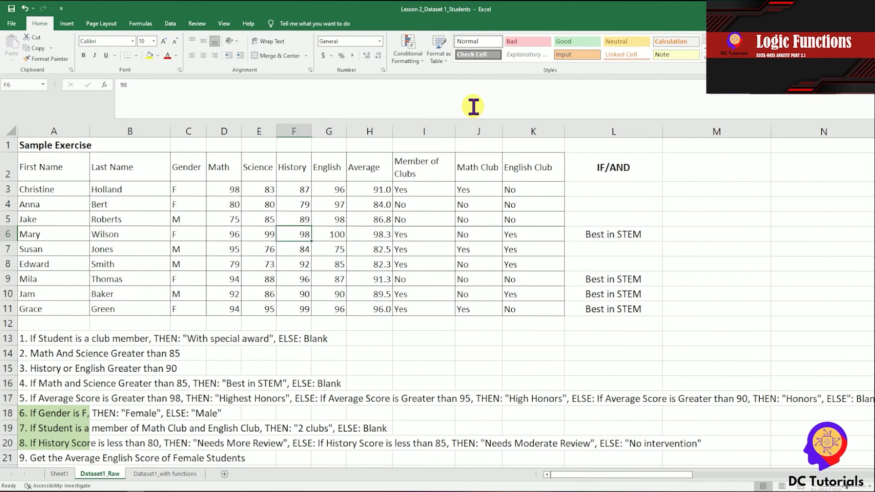
key("shift+Left")
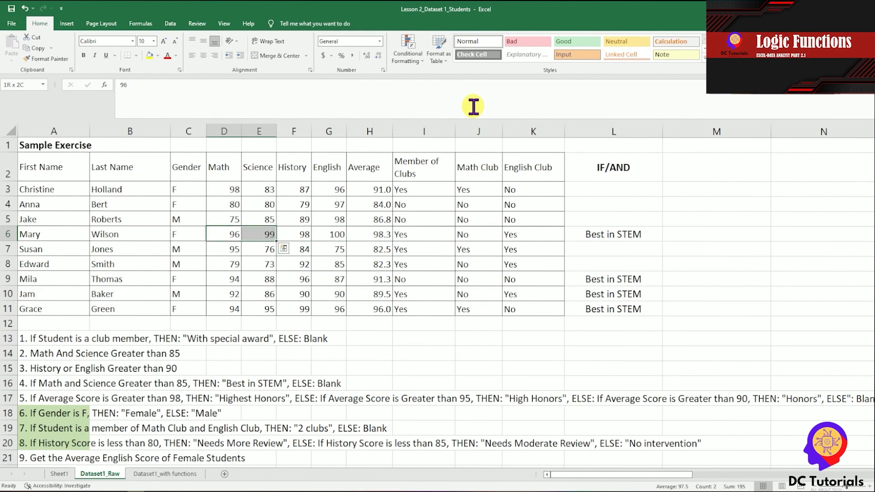
Compare the Math and Science scores in D7:E7 with the IF/AND condition of both being above 85
key("Down")
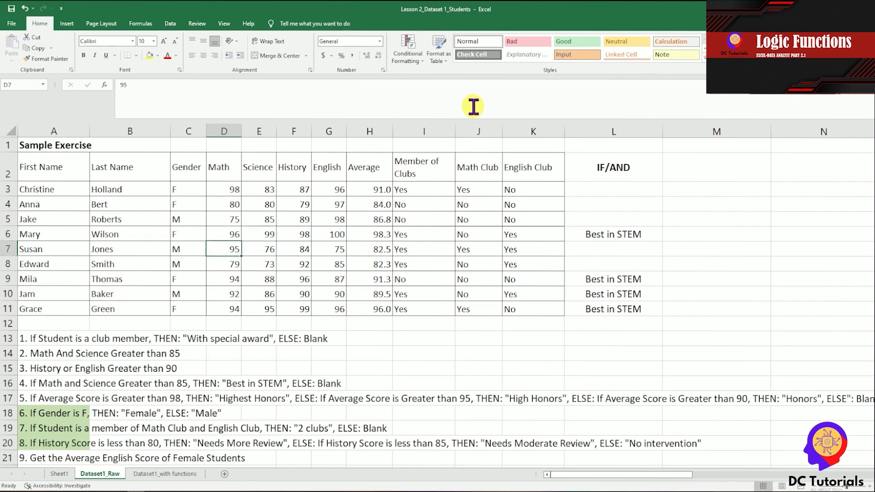
key("shift+Right")
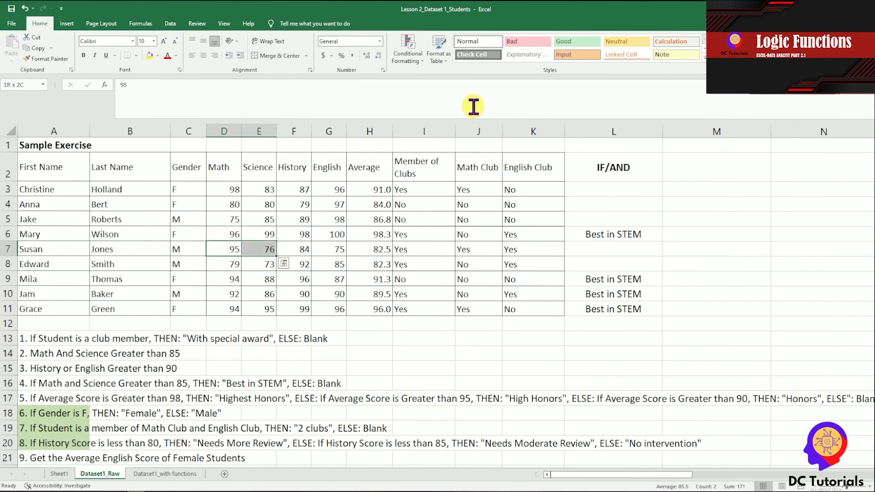
key("Right")
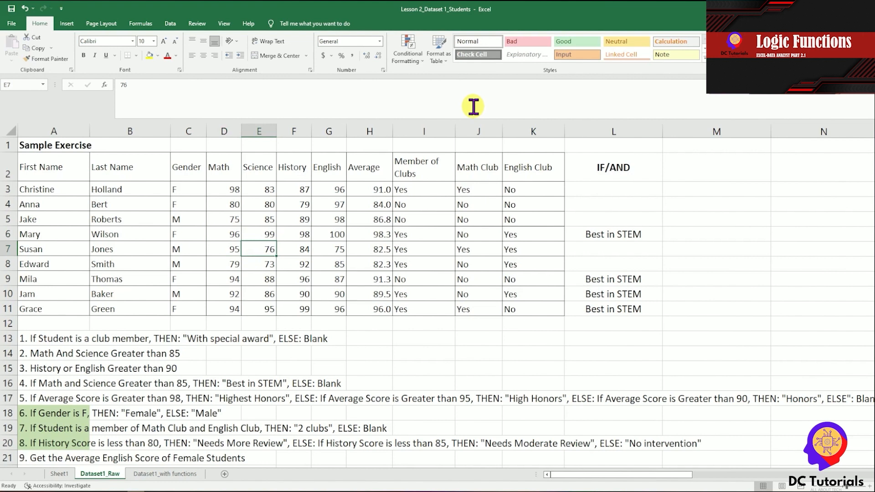
key("Left")
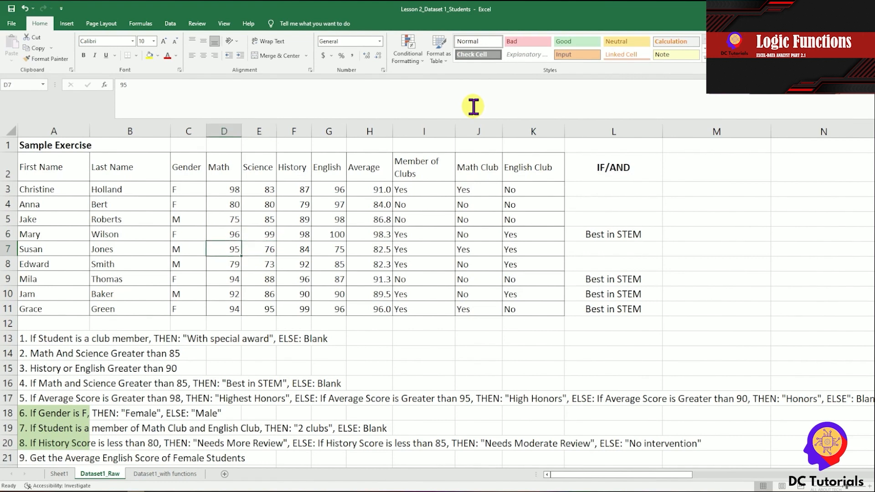
key("Right")
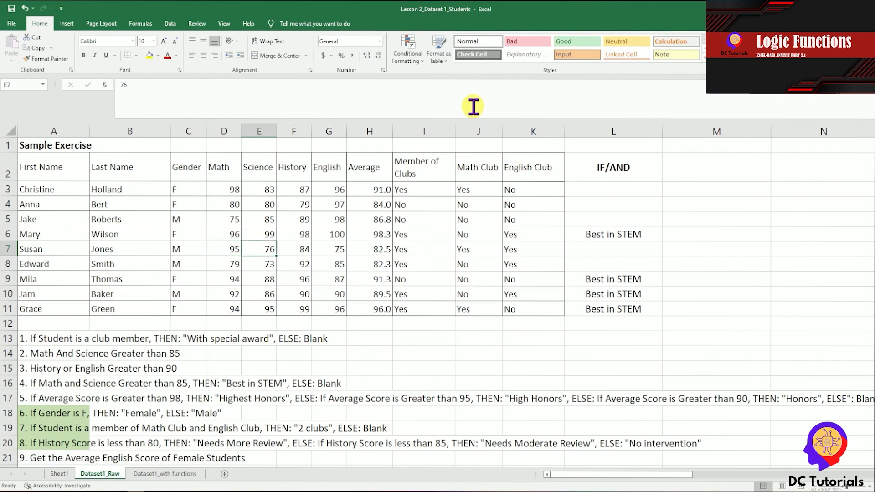
key("Right")
key("Right")
key("Right")
key("Right")
key("Right")
key("Right")
key("Right")
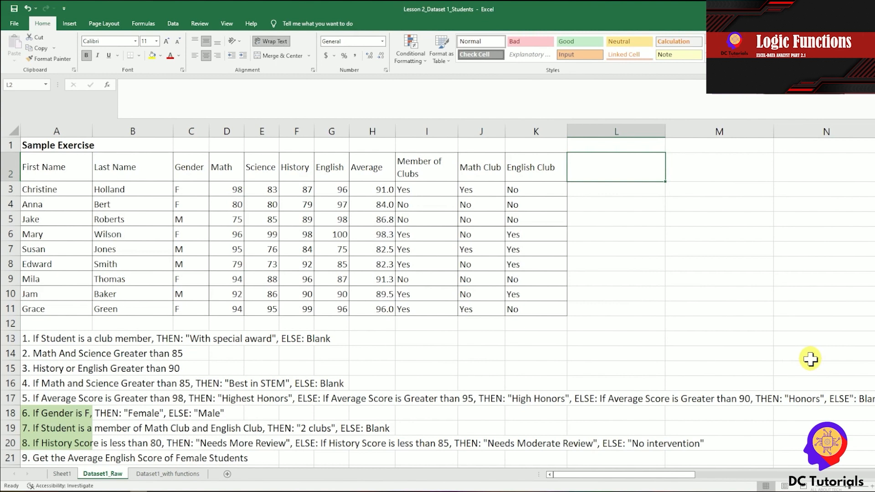
Label L2 "Nested IF" and, following exercise 5, begin the L3 formula with =IF(H3>98,"Highest Honors",
type("Nested IF")
key("Return")
type("=")
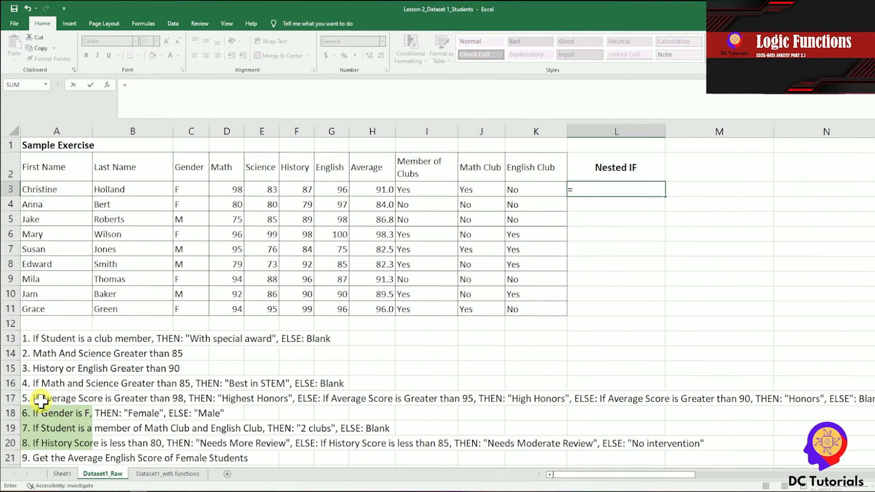
type("IF(")
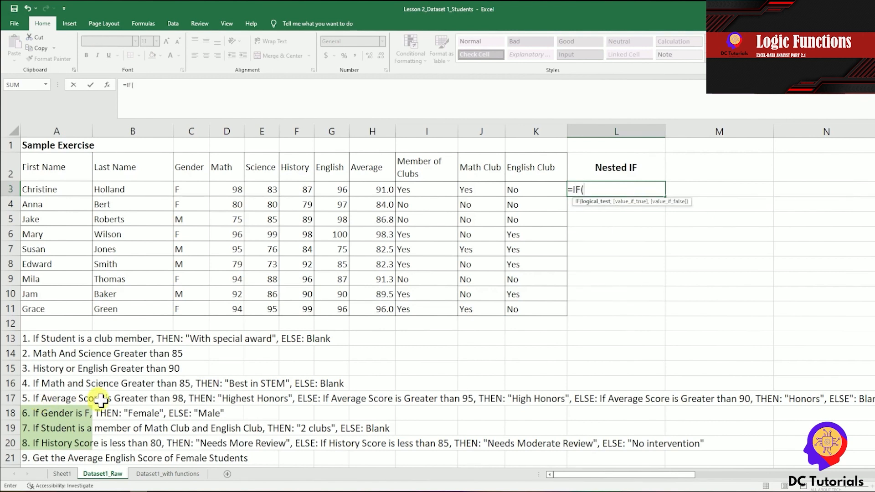
left_click(386, 183)
type(">98,\"Hi")
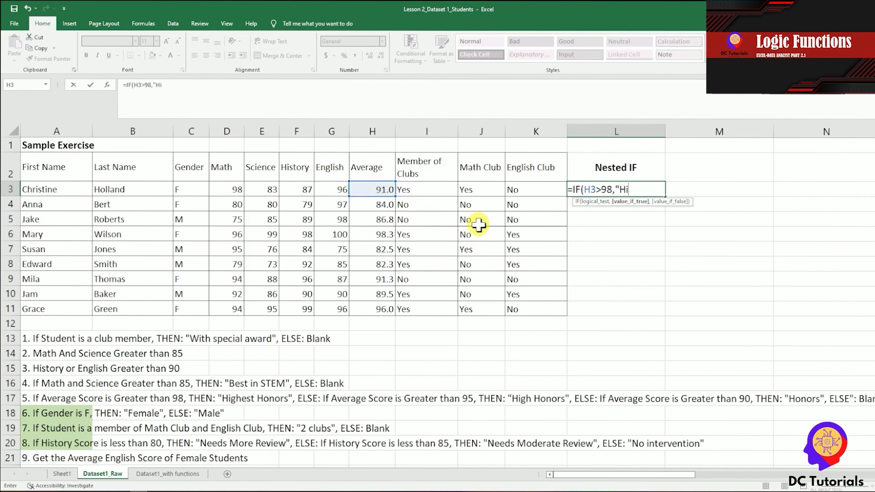
type("ghest Honord\"")
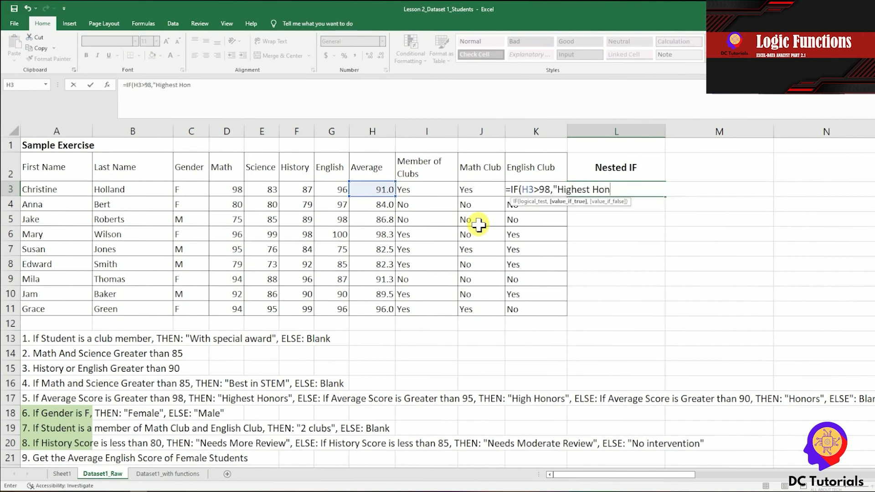
key("BackSpace")
key("BackSpace")
type("s\",")
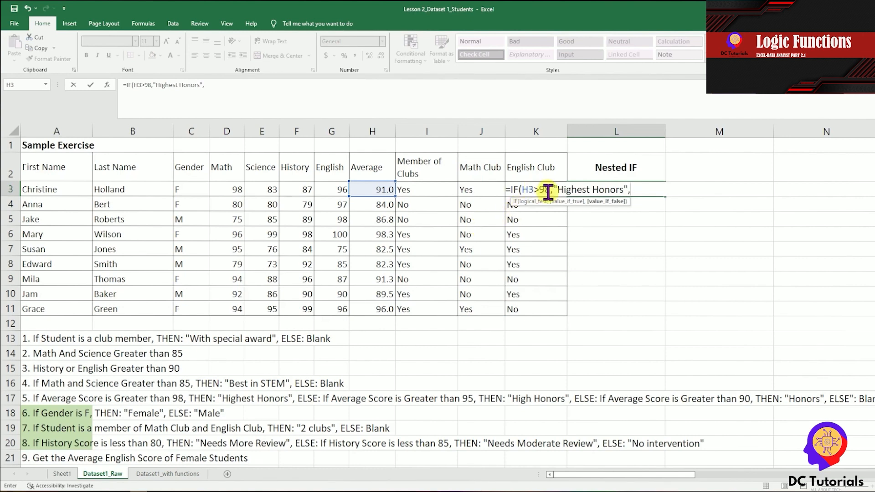
left_click(532, 186)
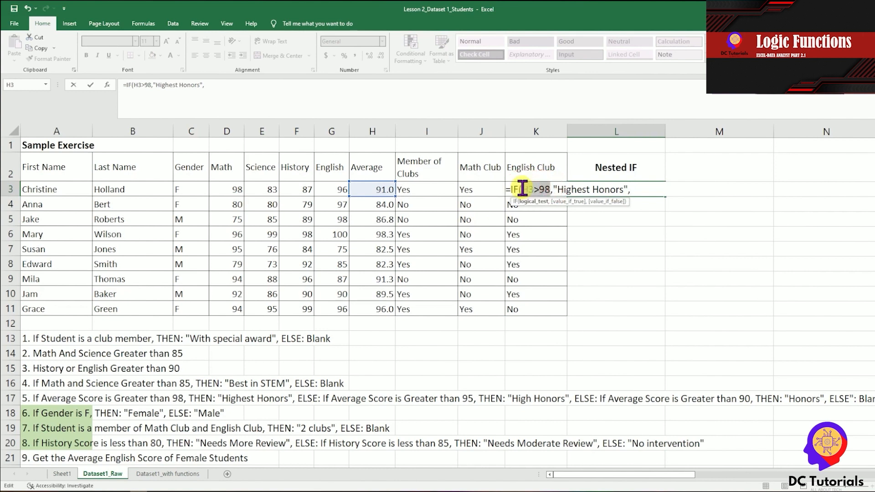
left_click(645, 189)
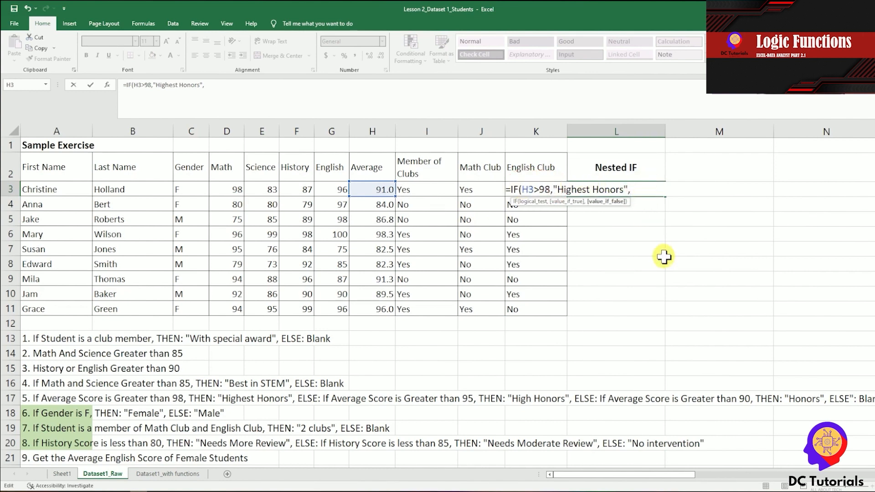
Nest a second IF in the L3 formula that returns "High Honors" when H3>95, and open a third IF
type("if(")
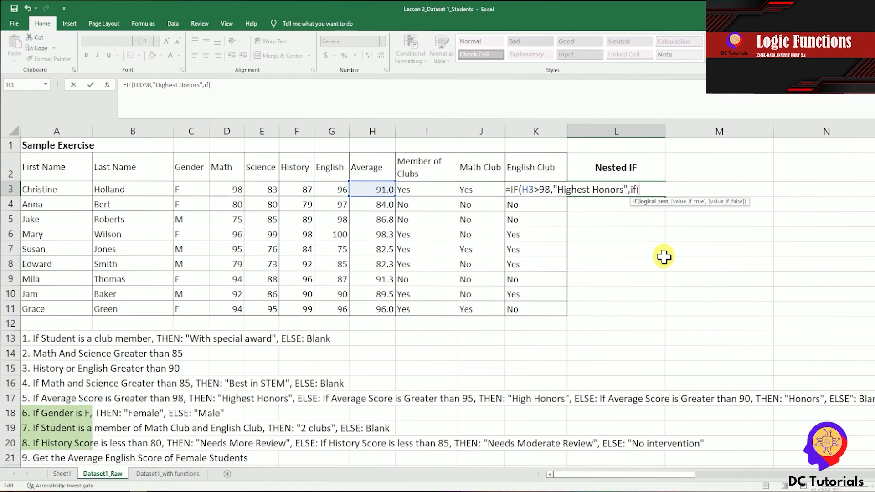
left_click(386, 186)
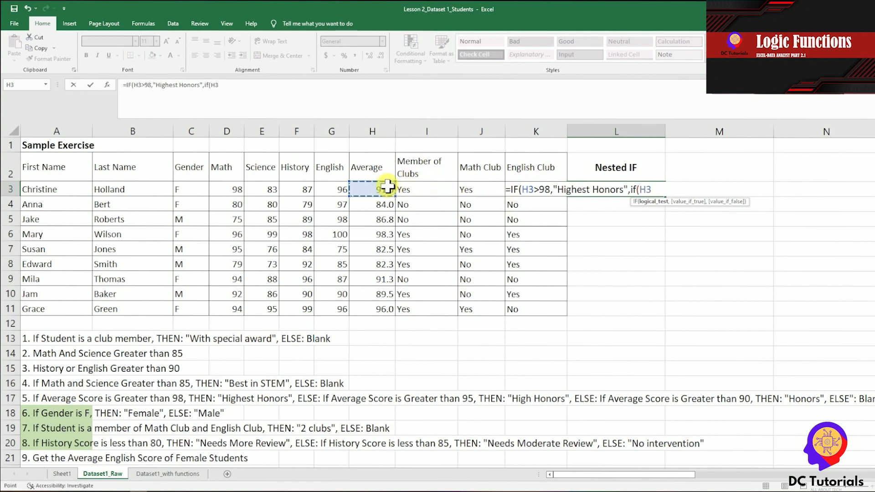
type(">95,\"H")
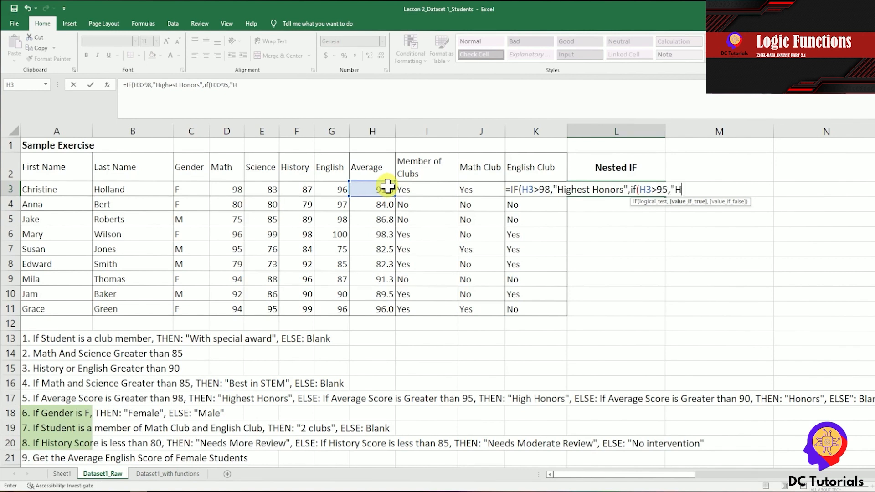
type("igh Honors")
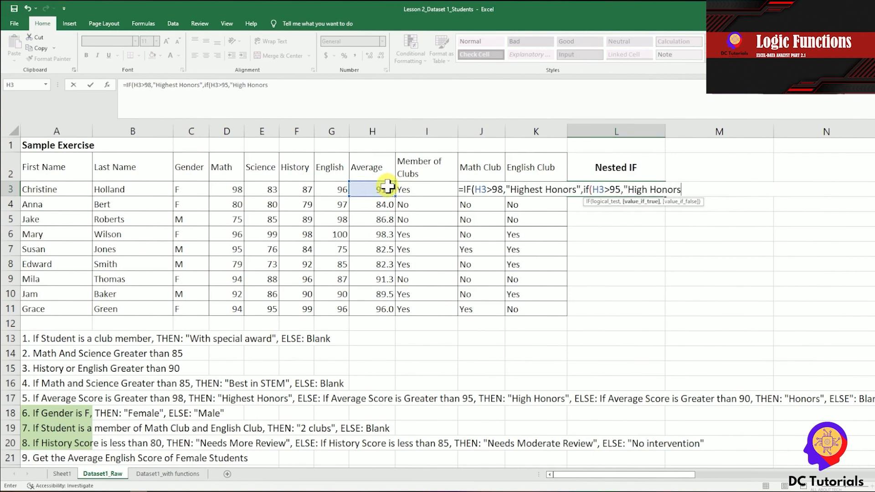
type("\",if(")
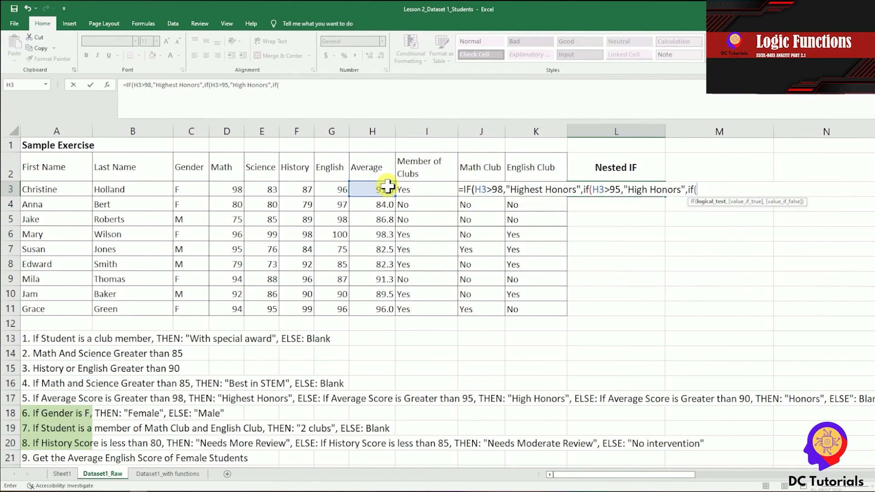
Complete L3 with the third IF, H3>90 giving "Honors" and otherwise "", closing all three functions and entering the formula
left_click(387, 186)
type(">90,\"Honors\"")
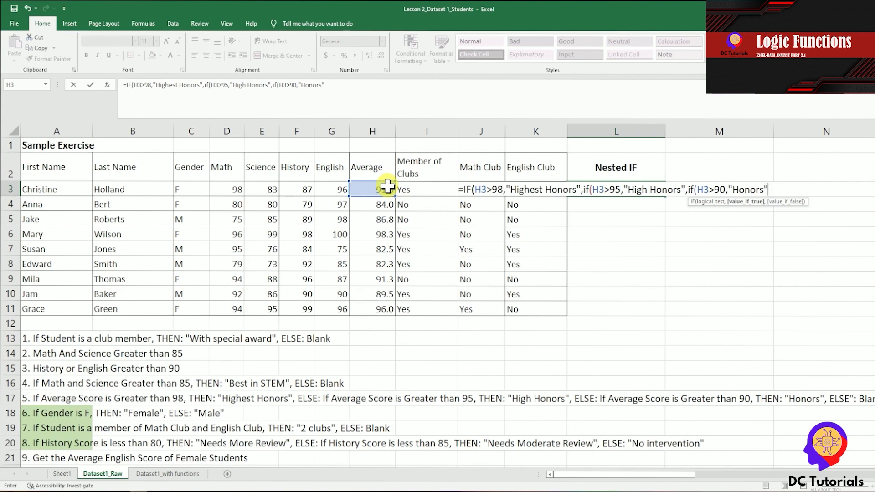
type(",\"\"")
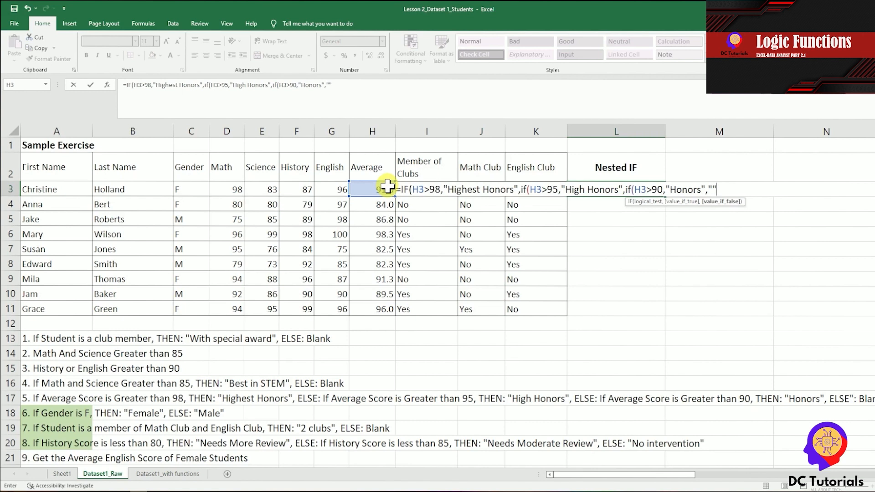
type(")")
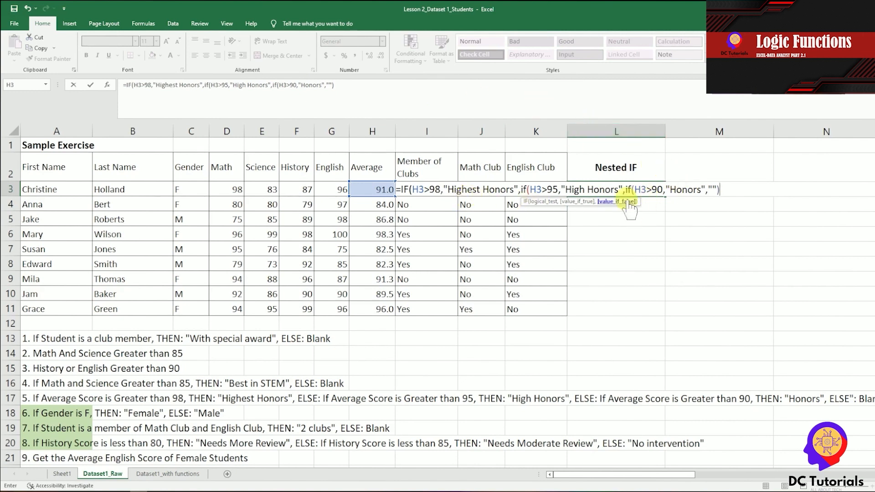
left_click(546, 100)
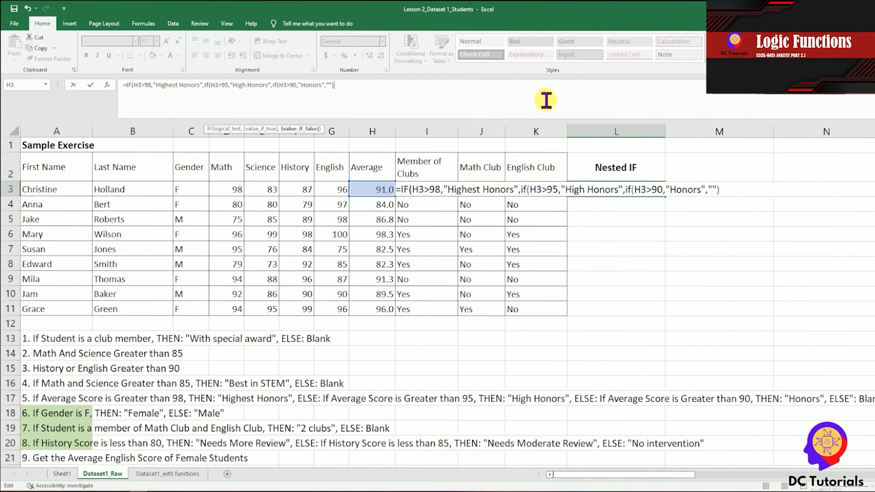
type("))")
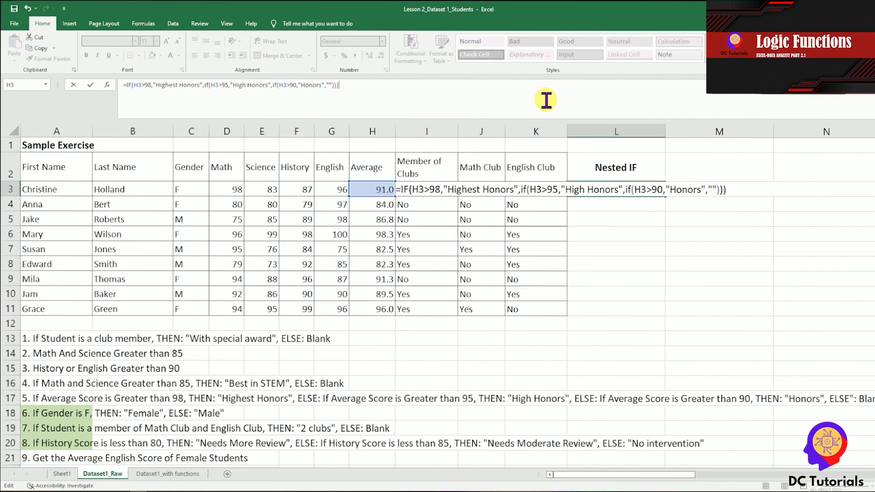
key("Return")
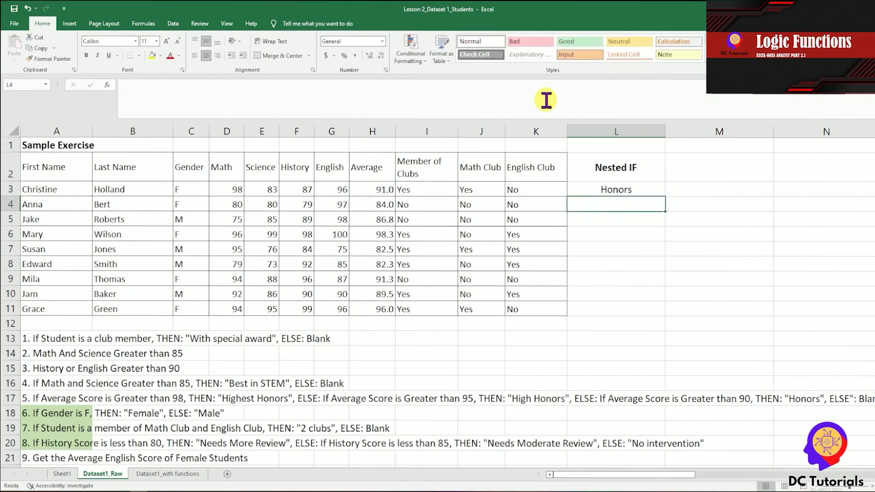
Review the nested IF formula in L3 against the average score in H3
key("Up")
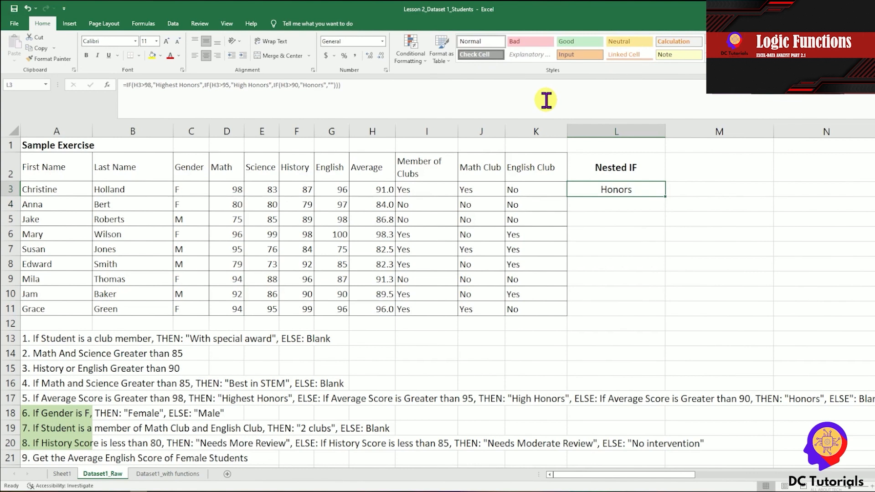
key("Left")
key("Right")
key("Right")
key("Left")
key("Left")
key("Left")
key("Left")
key("Left")
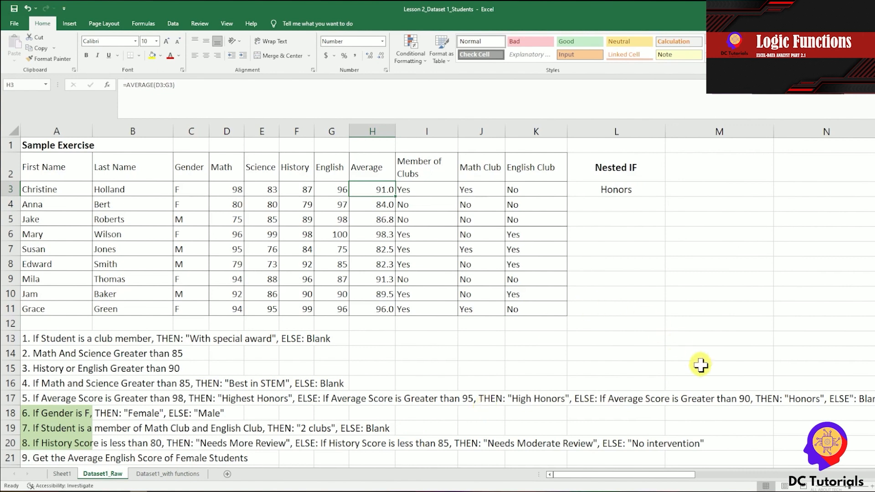
Copy the nested IF formula from L3 down to L4:L11
left_click(616, 191)
key("ctrl+c")
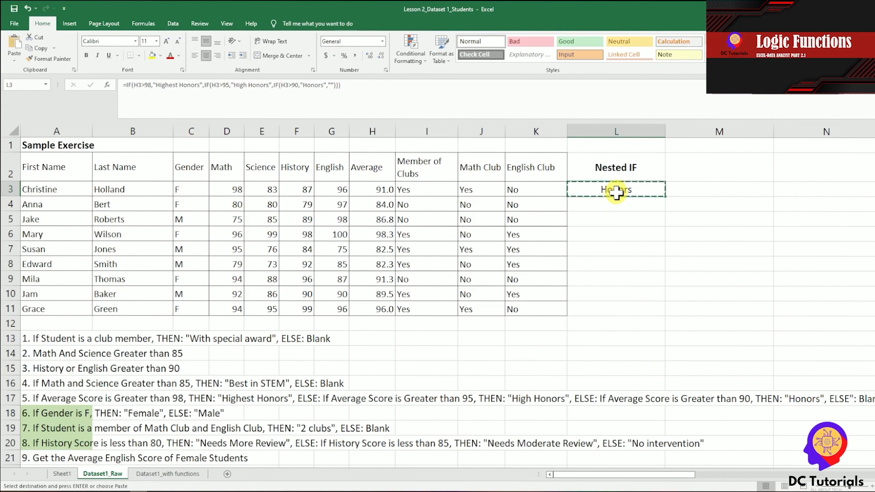
key("Down")
key("shift+Down")
key("shift+Down")
key("shift+Down")
key("shift+Down")
key("shift+Down")
key("shift+Down")
key("shift+Down")
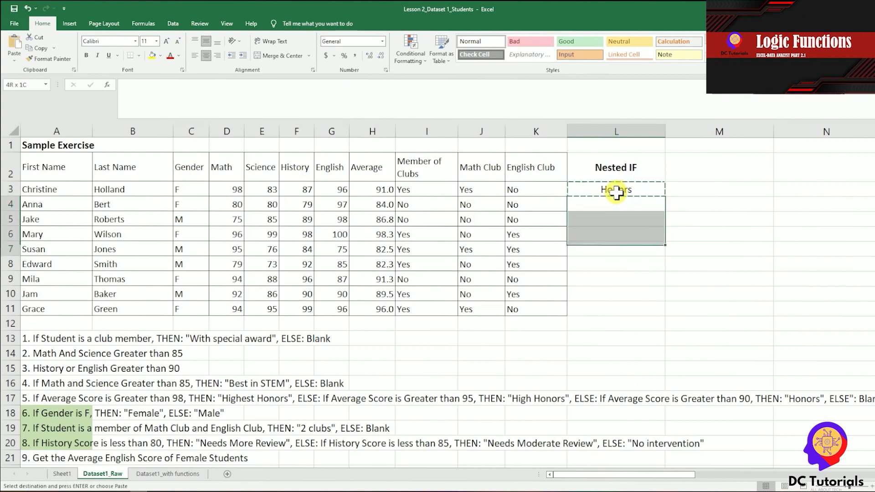
key("ctrl+v")
type("c")
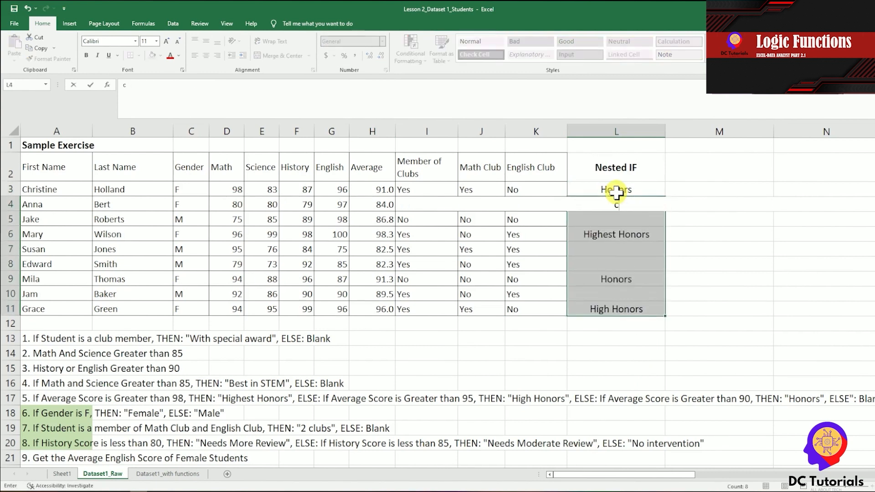
key("Escape")
Examine row 6 and the copied nested IF formula in L6
key("shift+Up")
key("shift+Up")
key("shift+Up")
key("shift+Up")
key("shift+Up")
key("shift+Up")
key("shift+Up")
key("Down")
key("Down")
key("Left")
key("Left")
key("Left")
key("Left")
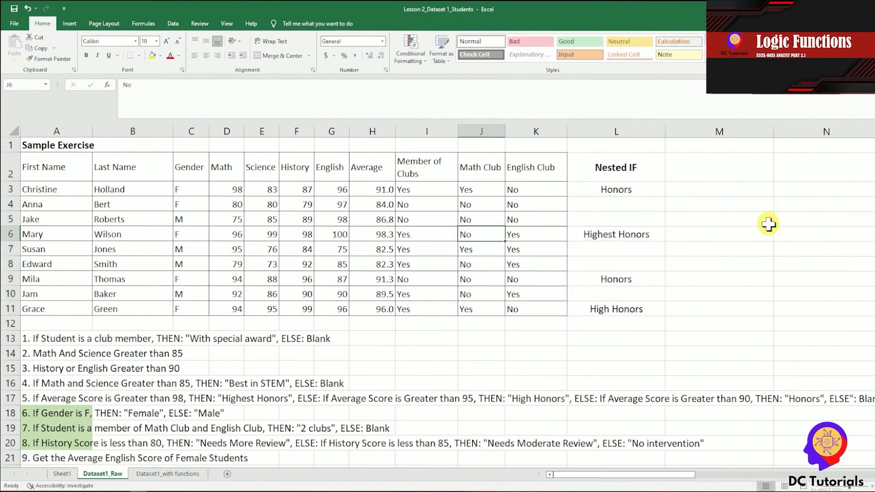
key("Right")
key("Right")
key("Right")
key("Right")
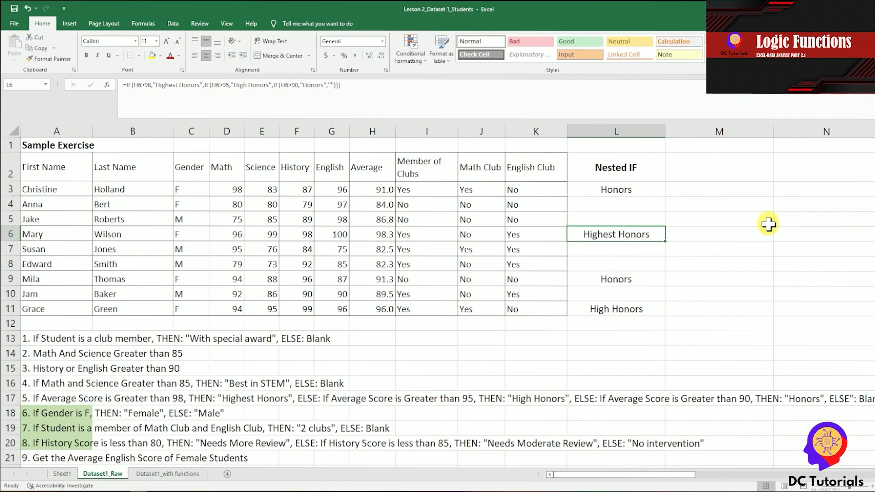
Check the copied nested IF formulas in L9 and L10
key("Down")
key("Down")
key("Down")
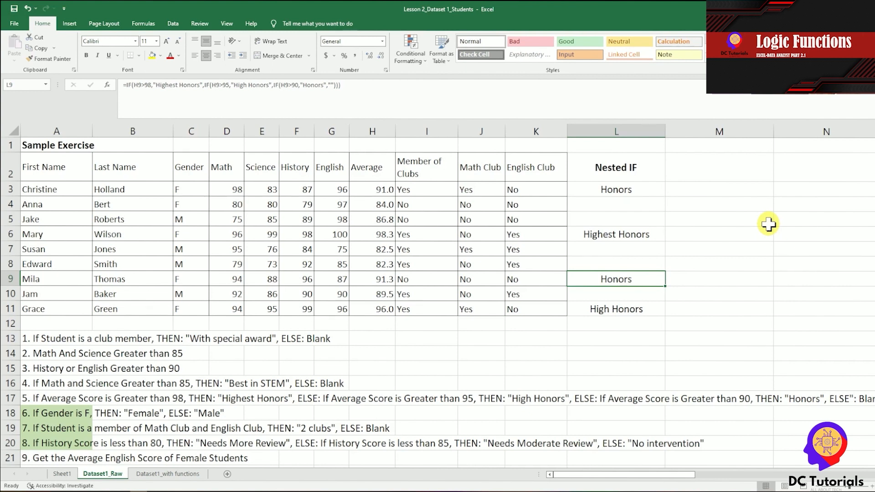
key("Down")
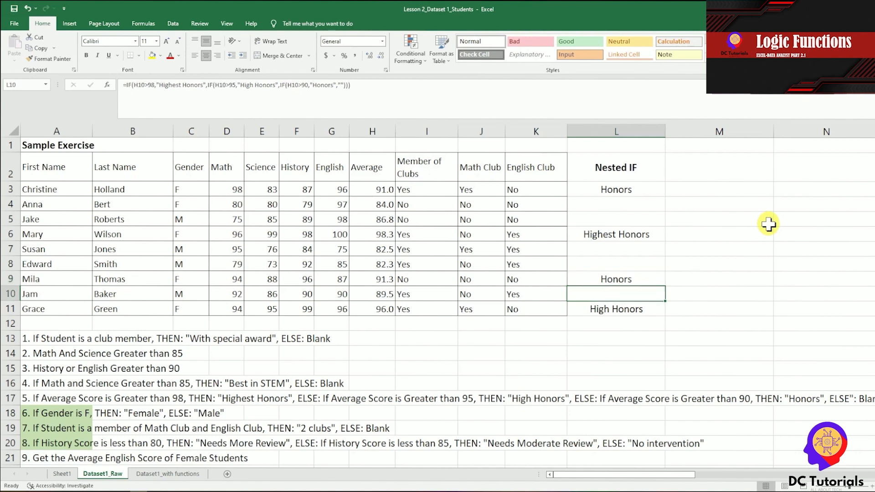
Review the copied nested IF formulas going up column L from L9 to L3
key("Up")
key("Up")
key("Up")
key("Up")
key("Up")
key("Up")
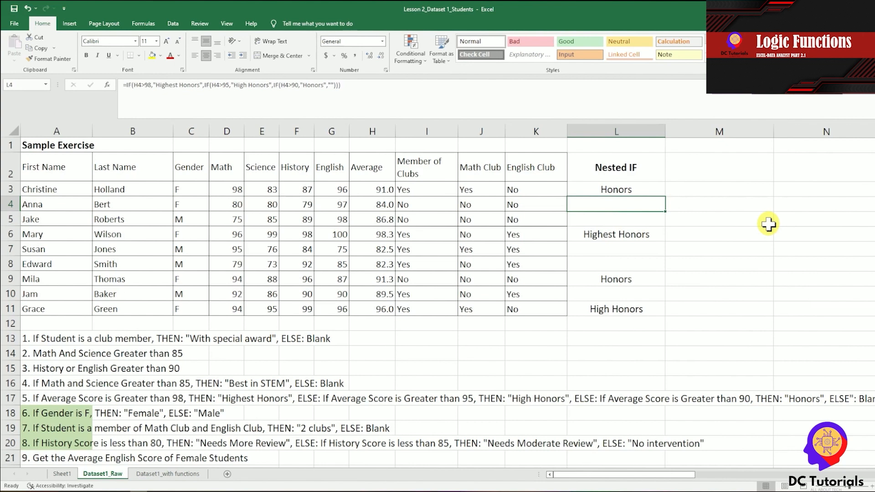
key("Up")
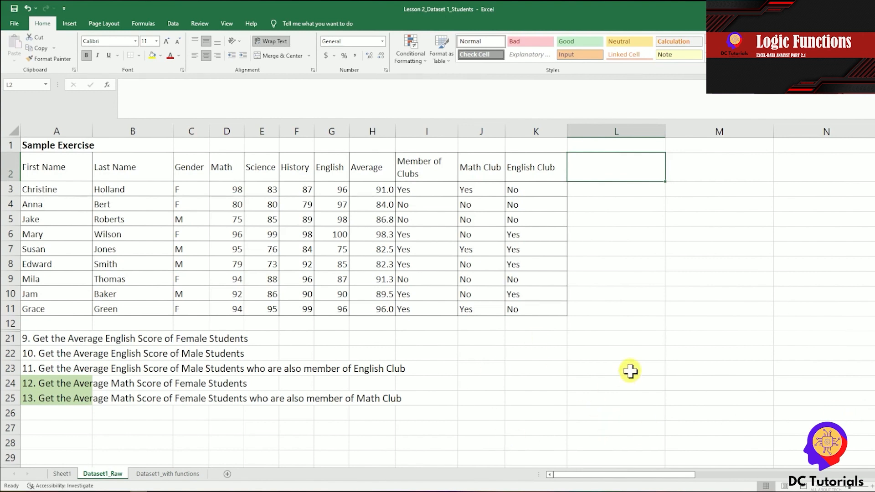
Check the Gender and English columns for exercise 9, and enter the heading "Average English/Female" in L2
left_click_drag(194, 168, 198, 308)
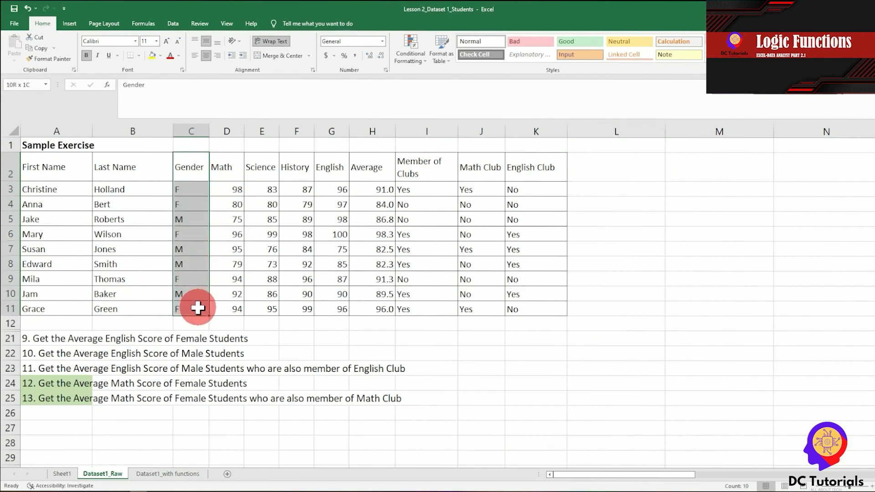
mouse_move(336, 170)
left_mouse_down()
mouse_move(328, 267)
mouse_move(339, 305)
left_mouse_up()
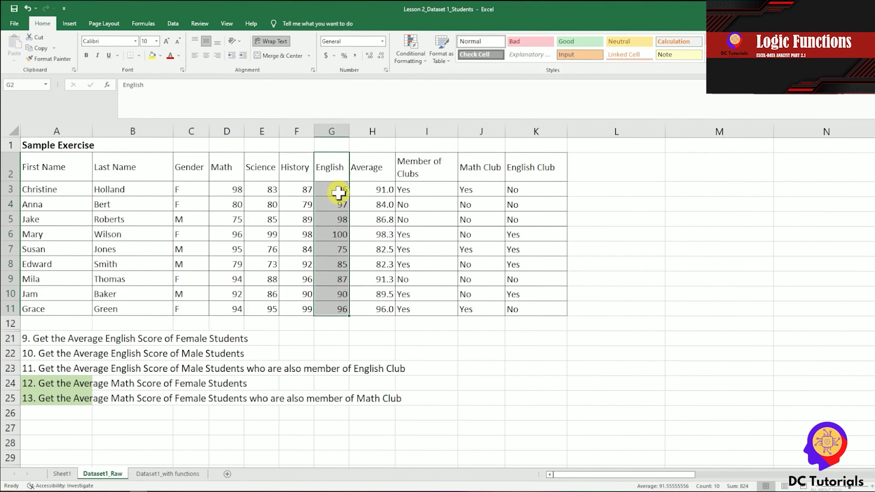
left_click(609, 170)
type("Av")
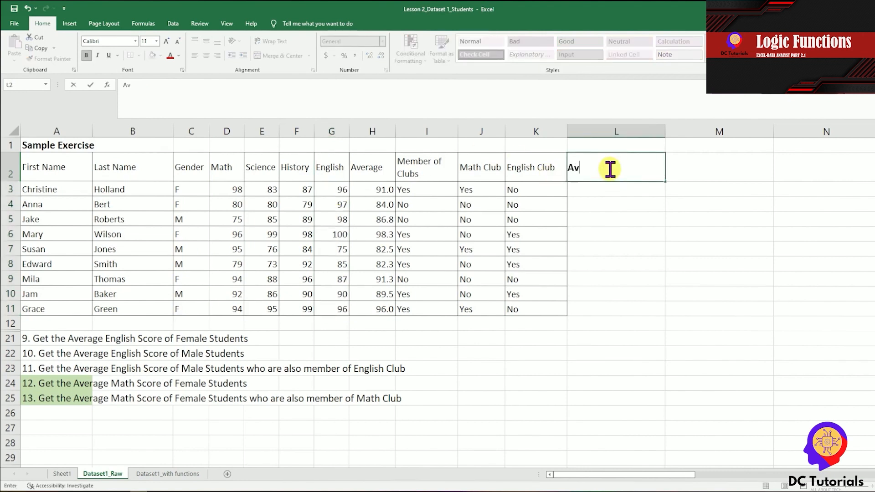
type("erage English/Female")
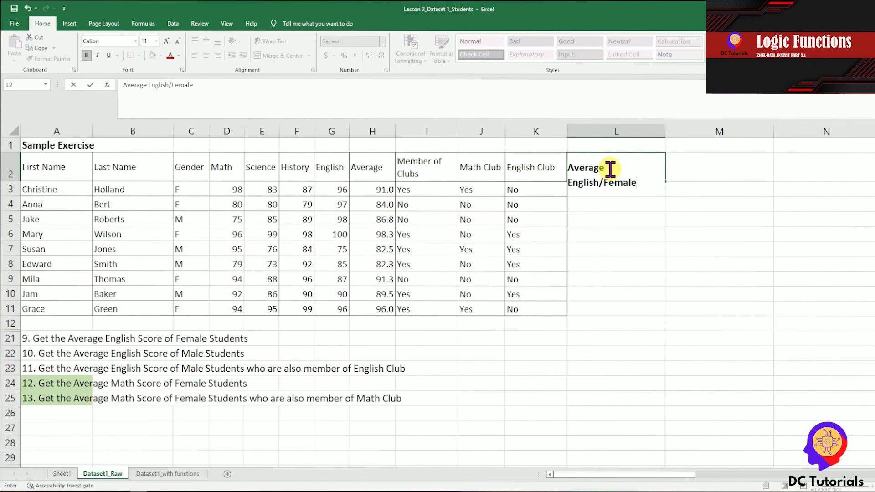
key("Return")
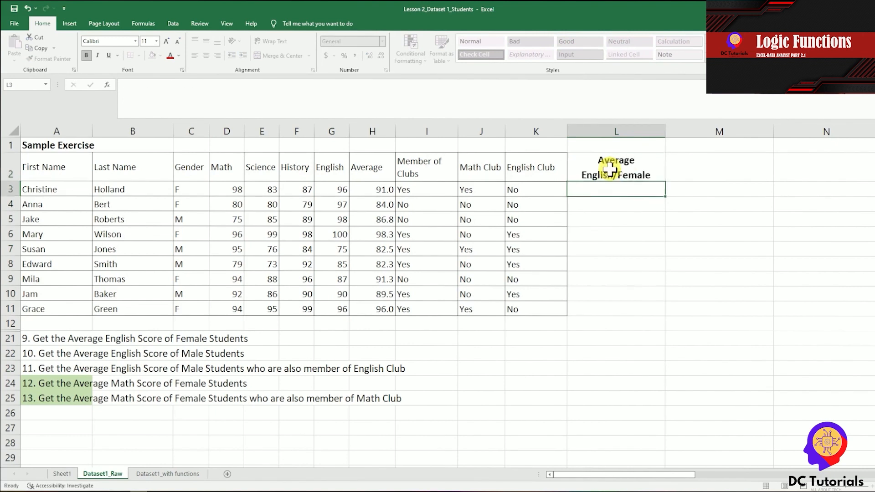
Calculate the female students' average English score in L3 with =AVERAGEIF(C3:C11,"F",G3:G11)
type("=AEVR")
key("BackSpace")
key("BackSpace")
key("BackSpace")
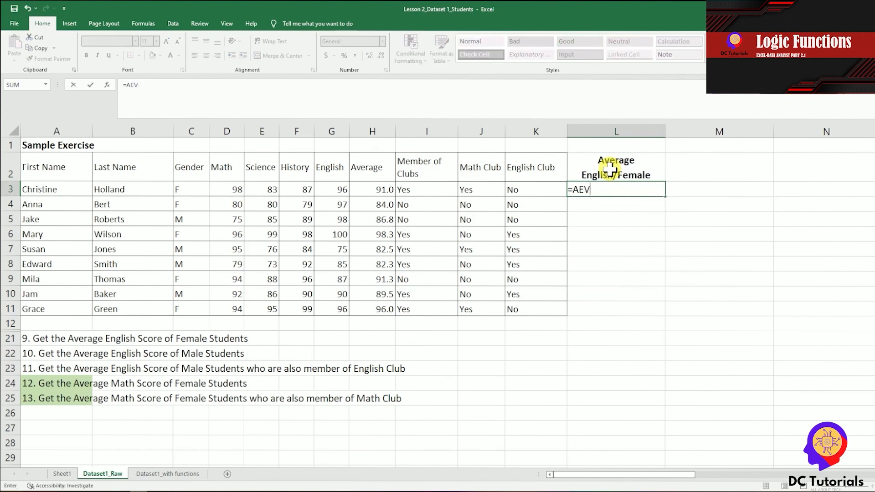
type("VERAGEIF(")
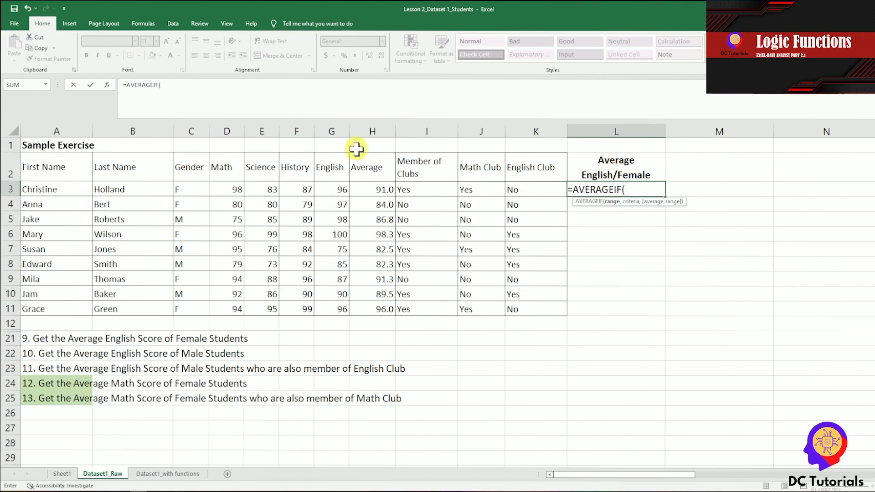
left_click_drag(190, 191, 195, 311)
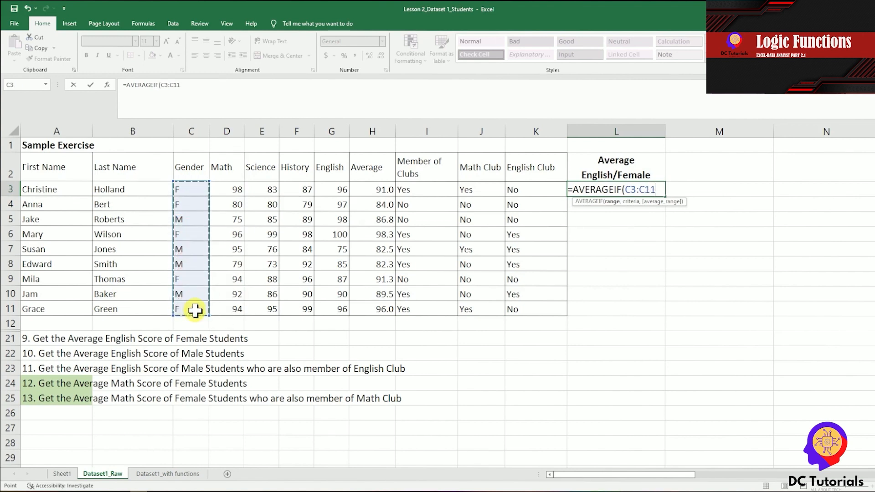
type(",\"F\"")
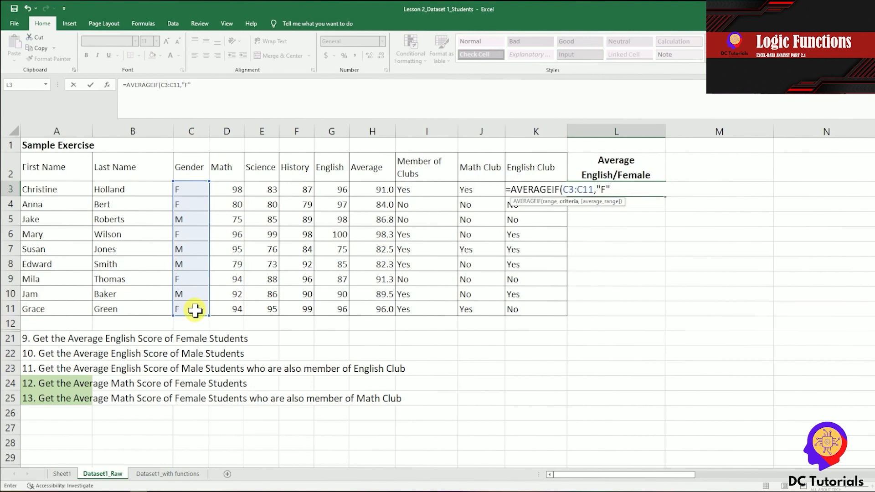
type(",")
left_click_drag(336, 189, 345, 309)
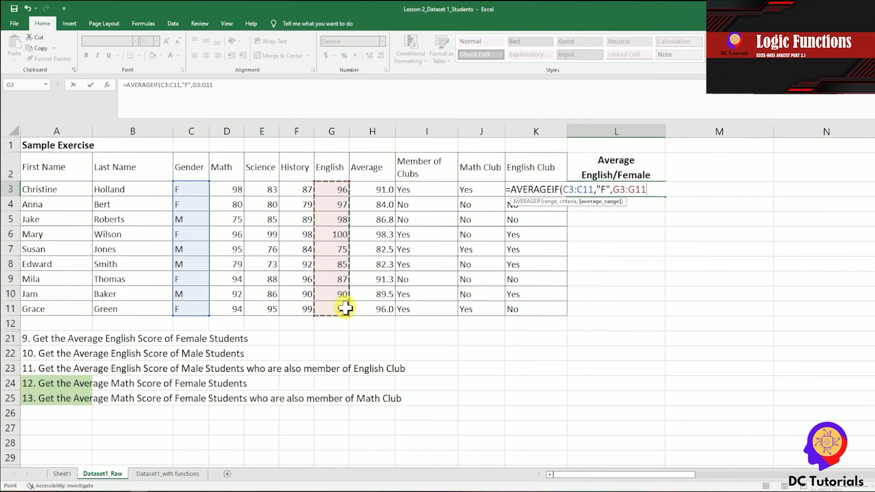
type(")")
key("Return")
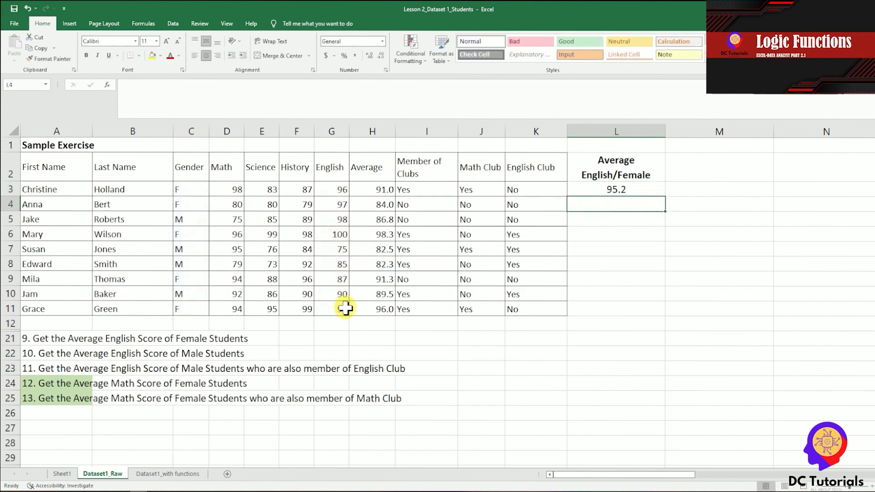
key("Up")
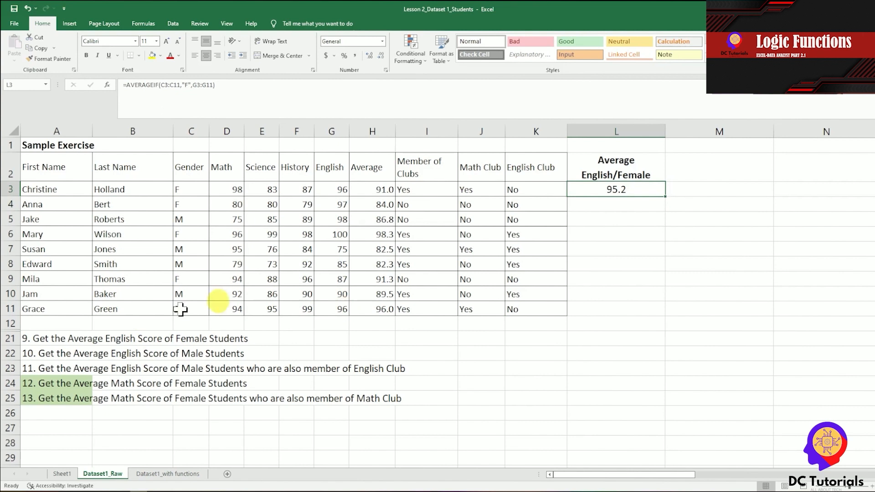
Copy the heading from L2 to M2 and change it to "Average English/Male" for exercise 10
left_click(29, 351)
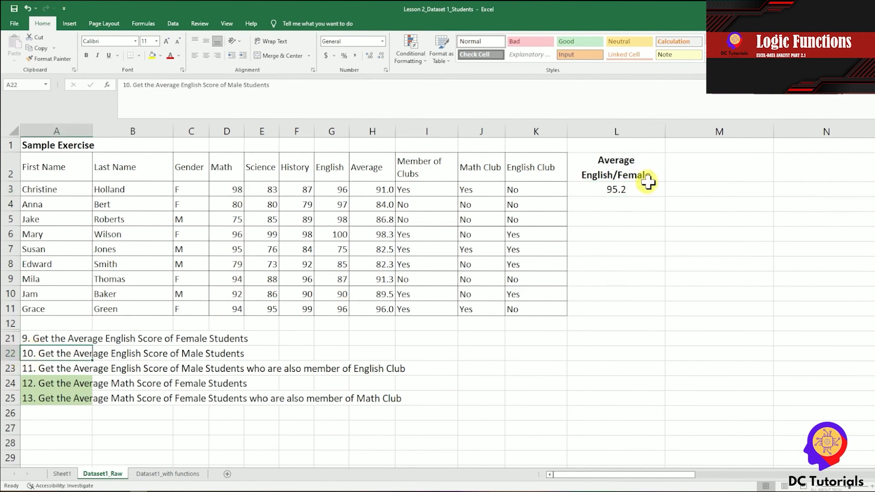
left_click(701, 172)
key("Left")
key("ctrl+c")
key("Right")
key("ctrl+v")
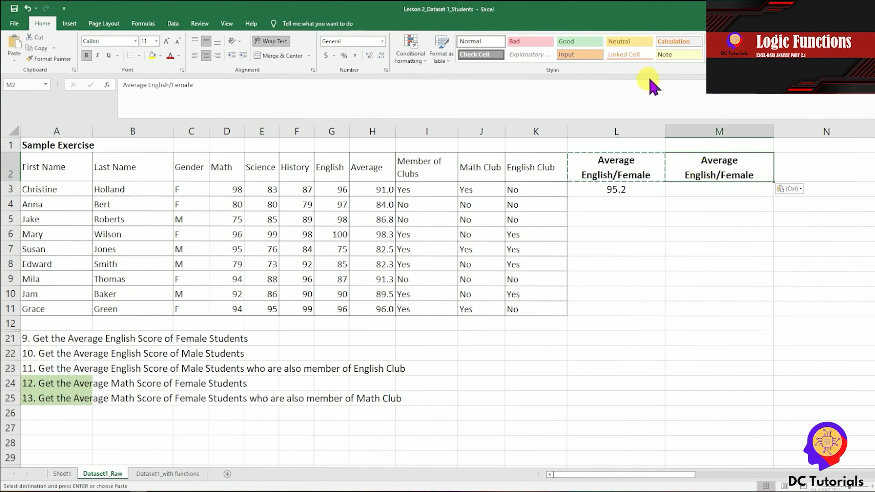
left_click(660, 89)
key("BackSpace")
key("BackSpace")
key("BackSpace")
key("BackSpace")
key("BackSpace")
key("BackSpace")
type("e")
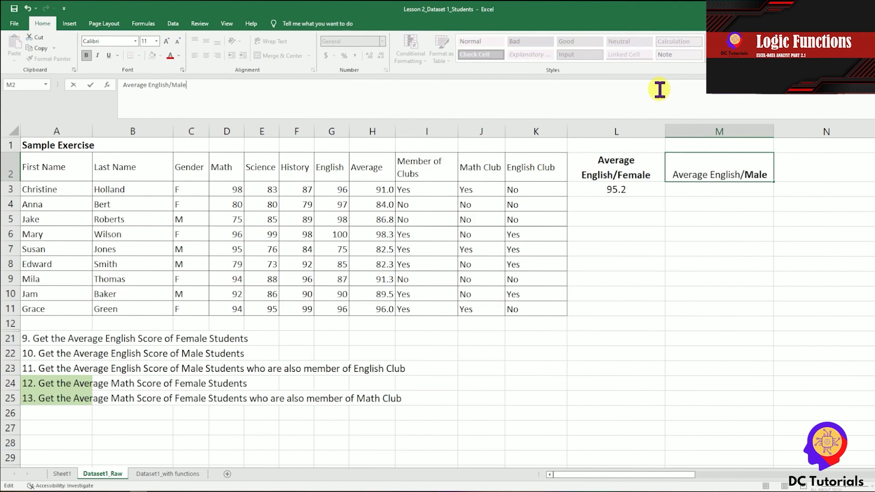
key("Return")
Copy the AVERAGEIF formula text from L3 into M3, keeping the same cell ranges
key("Left")
left_click_drag(230, 86, 84, 89)
key("ctrl+c")
key("Escape")
key("Right")
left_click(191, 92)
key("ctrl+v")
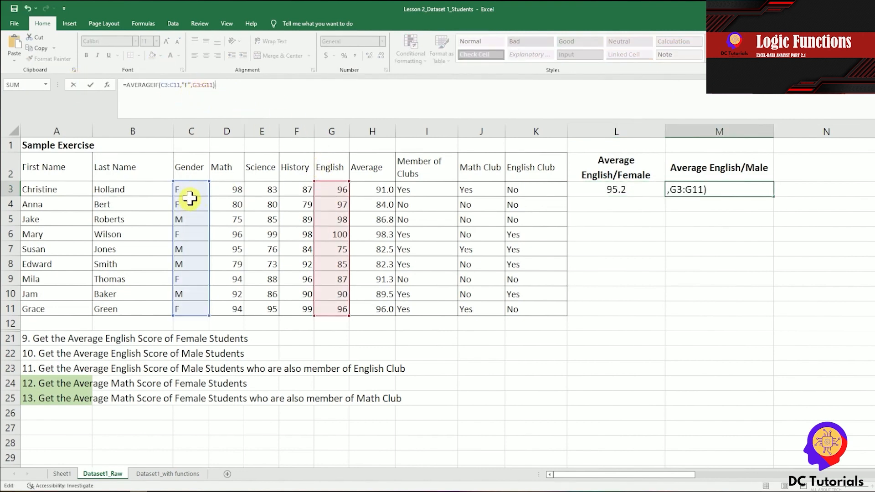
Change the gender criterion in M3's AVERAGEIF formula to "M" and increase the result's display by two decimal places
left_click(187, 85)
key("BackSpace")
type("M")
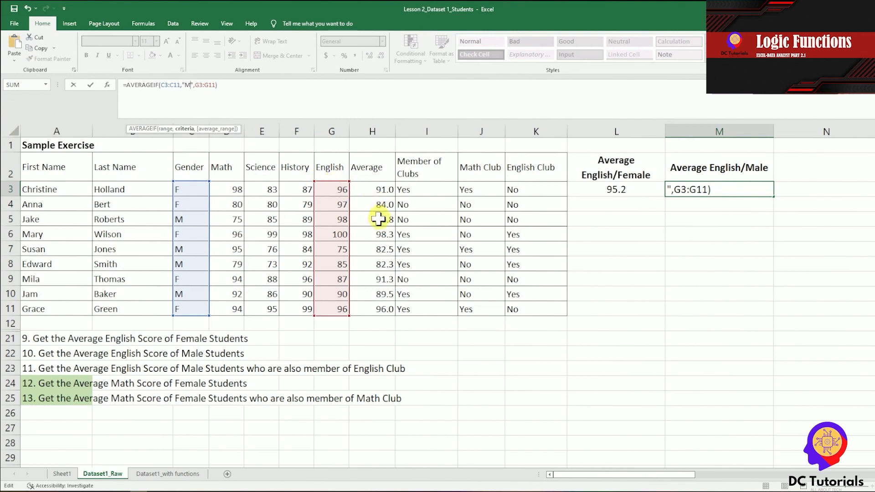
left_click(255, 93)
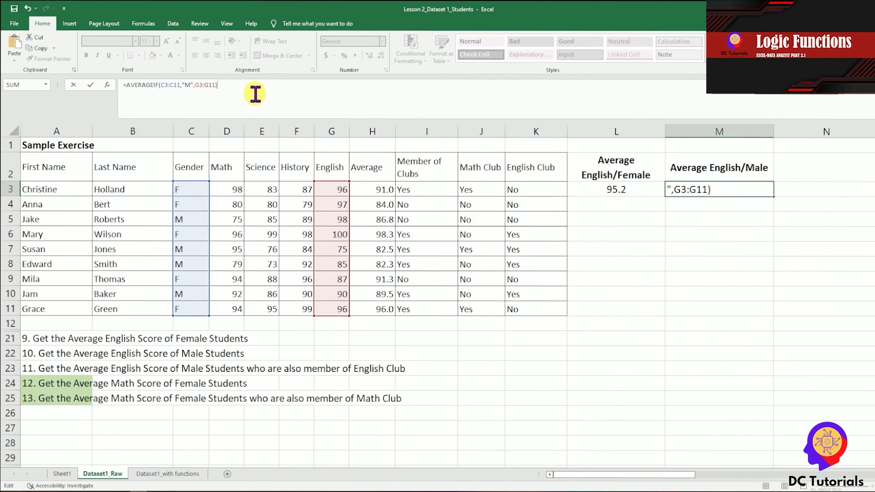
key("Return")
key("Up")
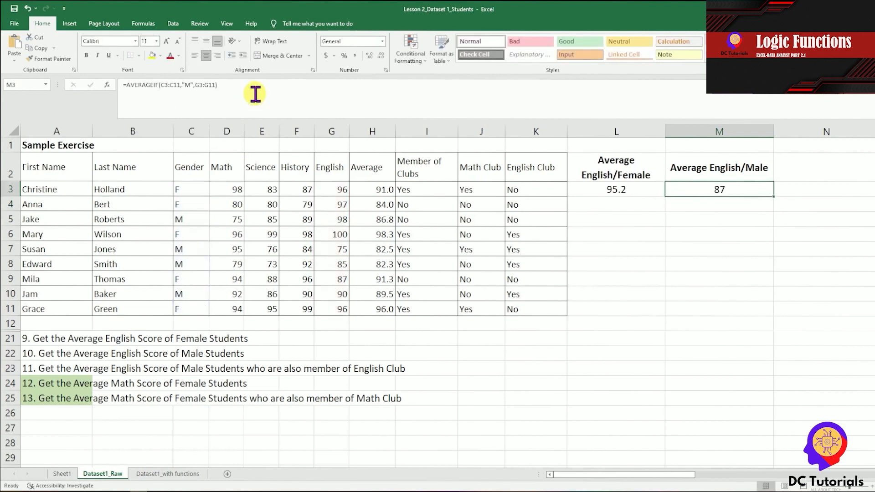
left_click(368, 54)
left_click(368, 54)
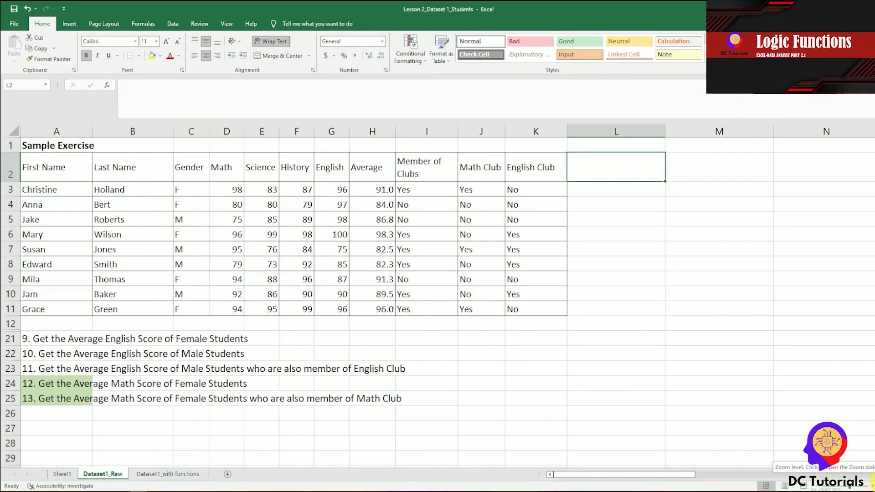
Check the columns needed for exercise 11, widen column L, and enter the heading "Average English/male/English Club" in L2
left_click(39, 369)
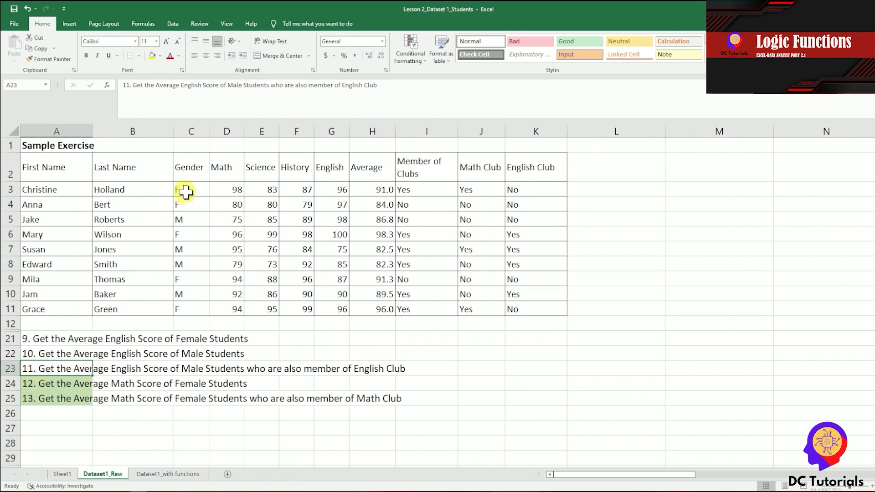
left_click_drag(199, 168, 199, 309)
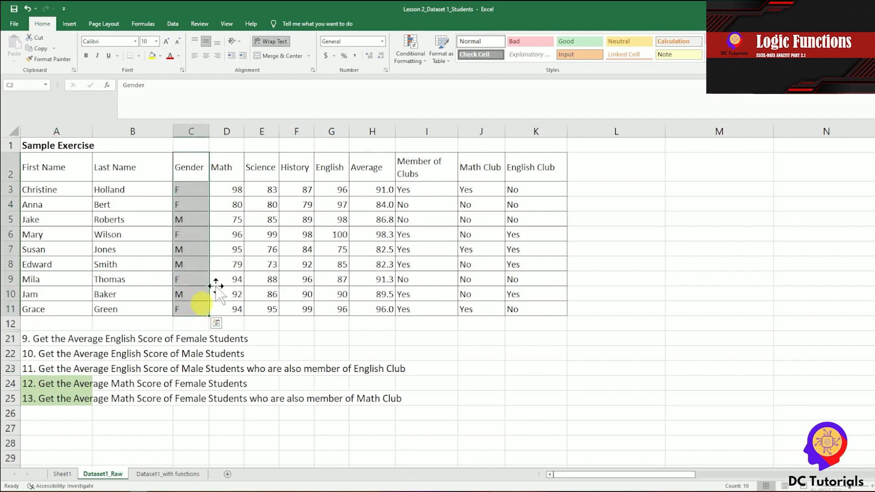
left_click_drag(550, 167, 554, 306)
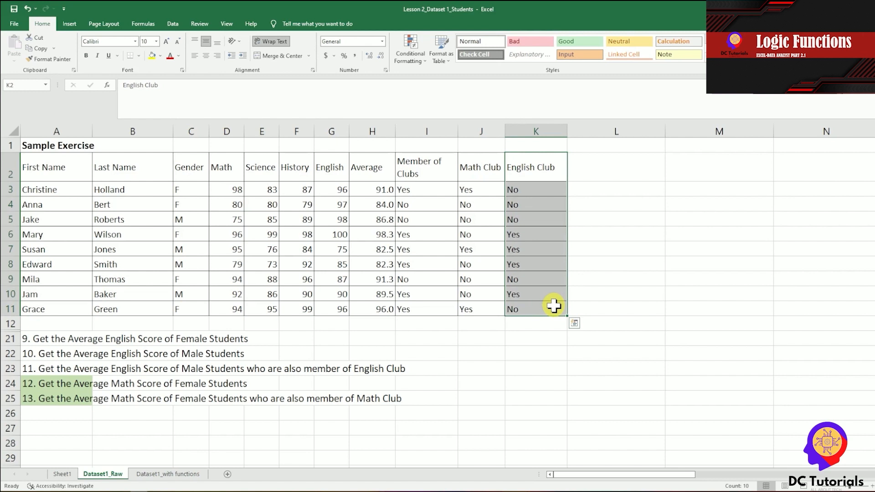
left_click_drag(332, 168, 336, 312)
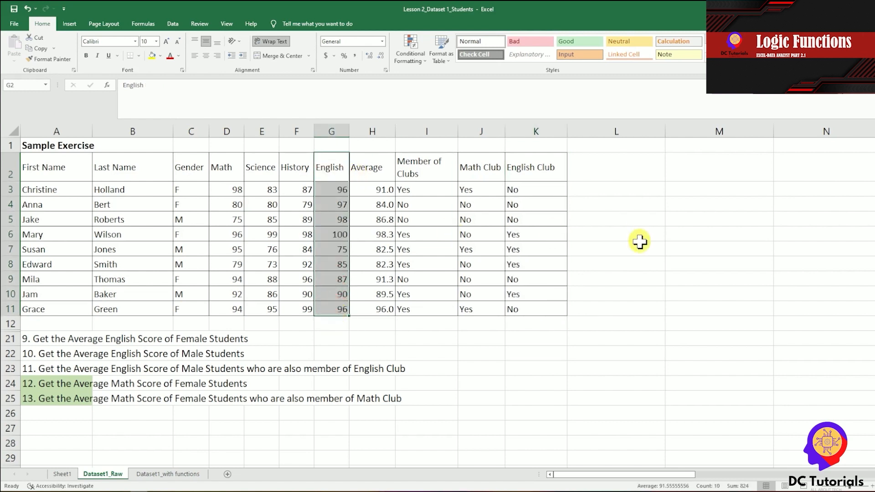
left_click(629, 167)
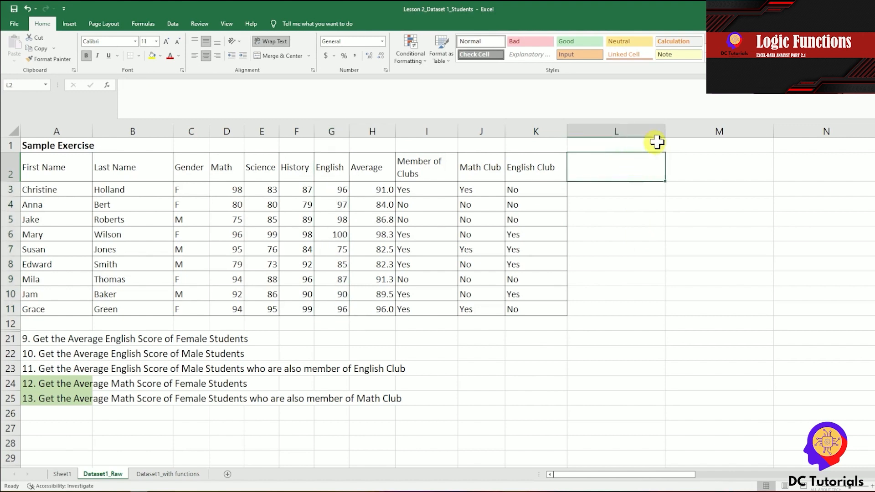
left_click_drag(666, 131, 722, 137)
type("A")
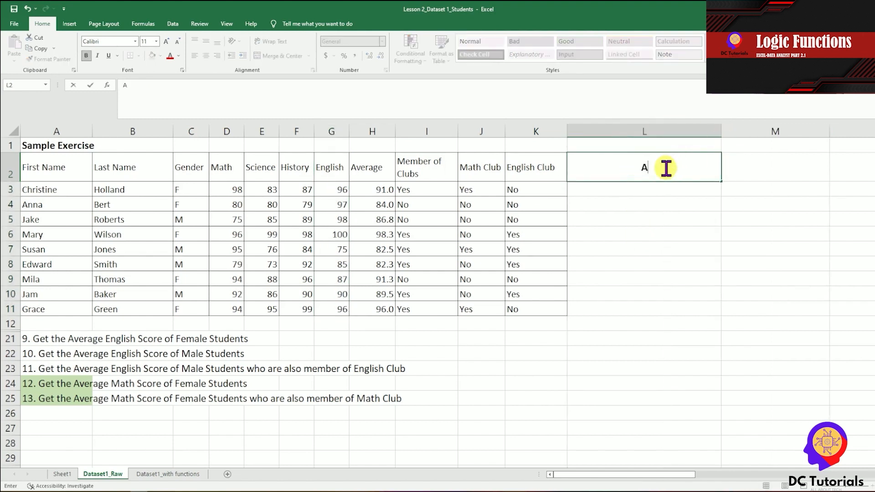
type("verage English/male/")
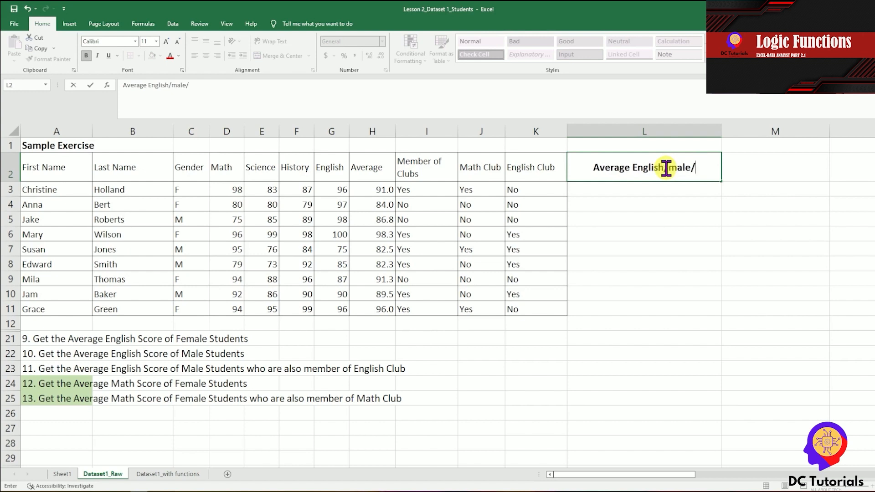
type("English ")
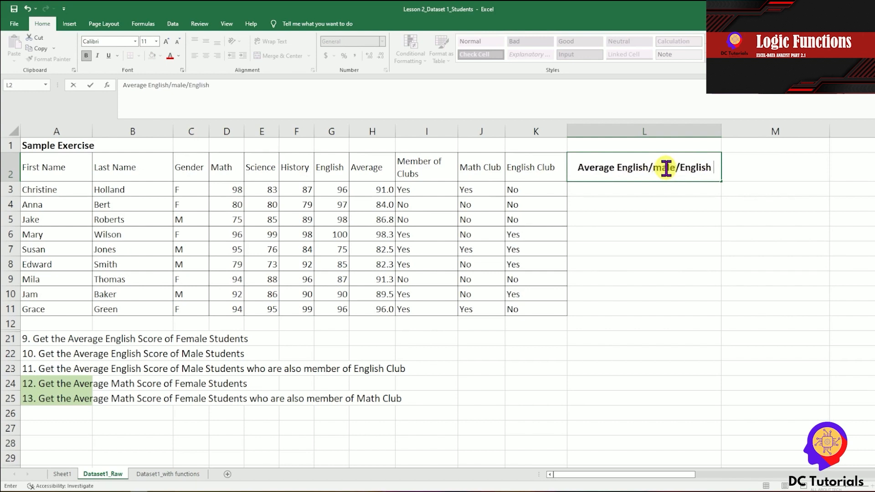
type("Club")
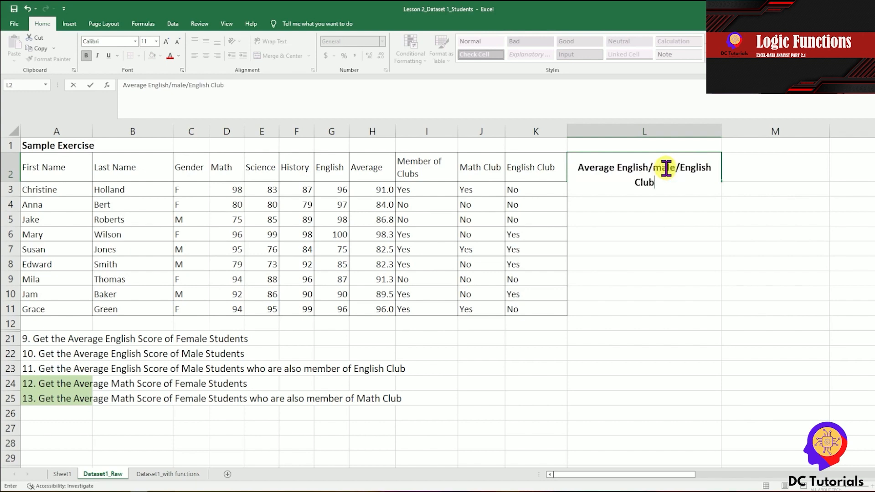
key("Return")
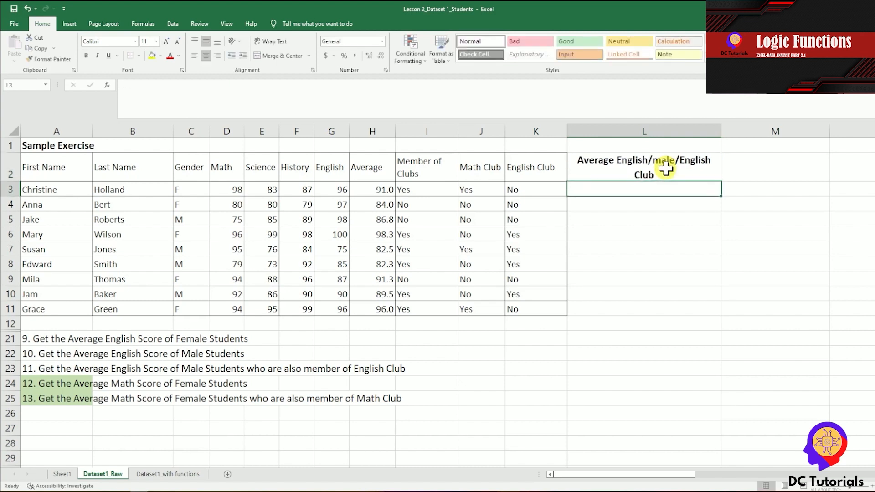
Enter =AVERAGEIFS(G3:G11,C3:C11,"M",K3:K11,"yes") in L3 to average the English scores of male English Club members
type("=AVERAGEIFD")
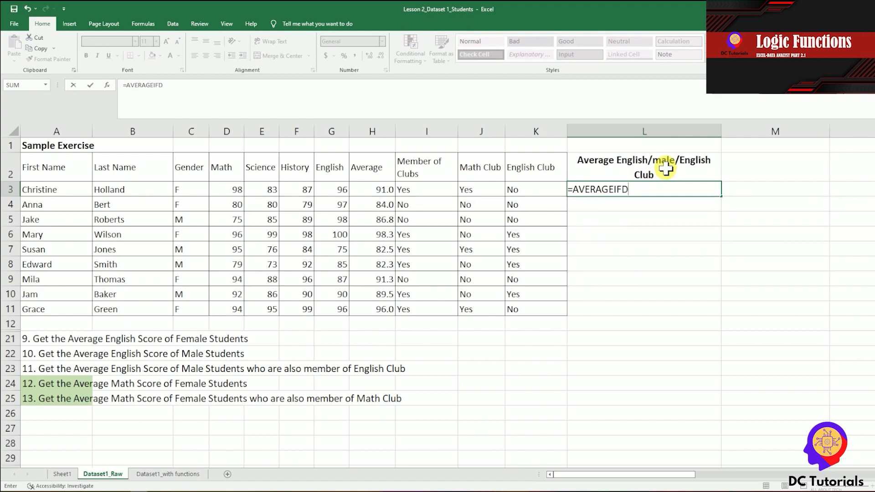
key("BackSpace")
type("S(")
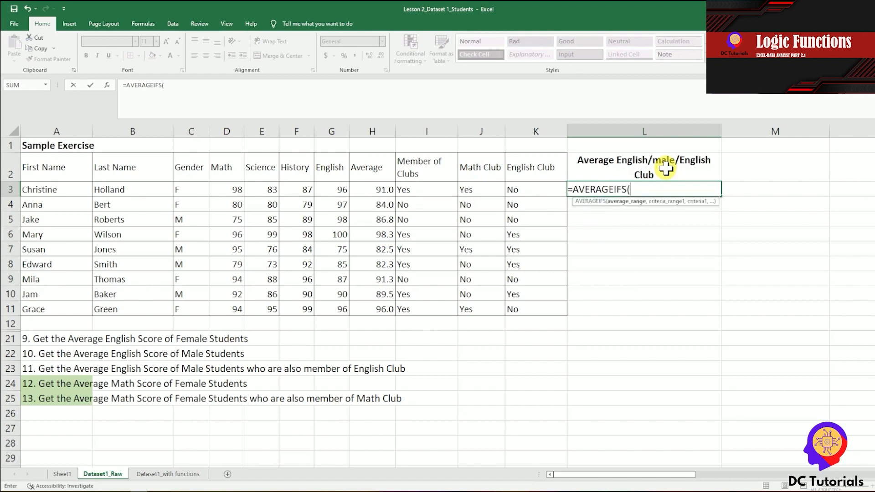
left_click_drag(343, 184, 340, 310)
type(",")
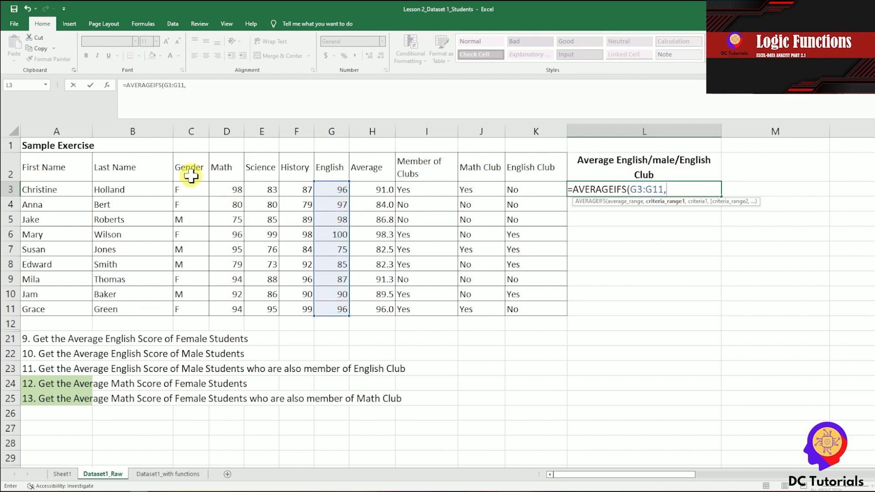
left_click_drag(199, 193, 200, 310)
type(",\"M\",")
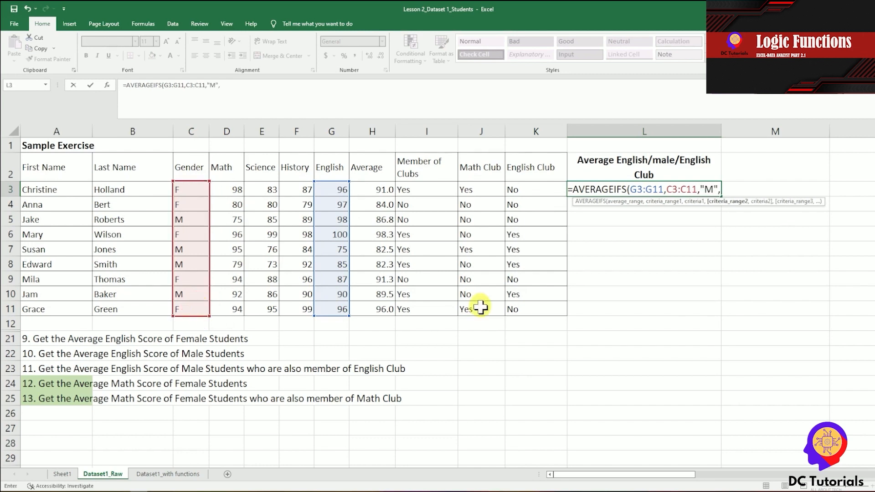
left_click_drag(540, 193, 544, 305)
type(",\"yes\")")
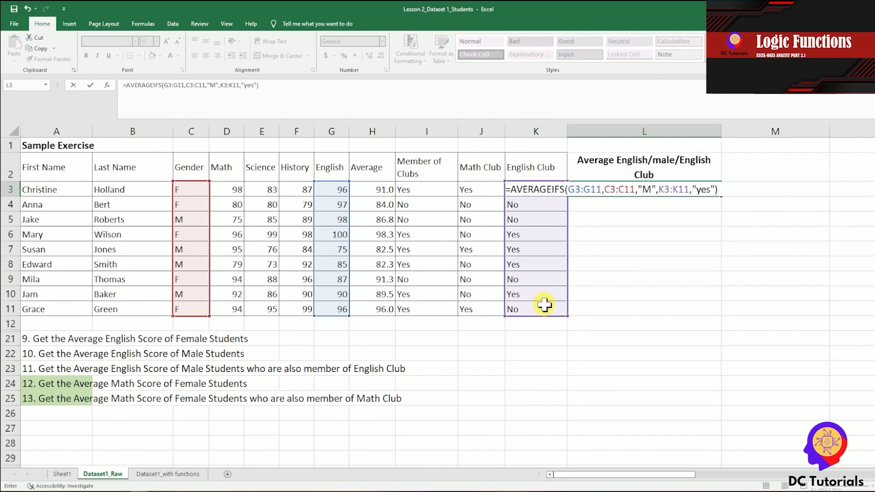
key("Return")
key("Up")
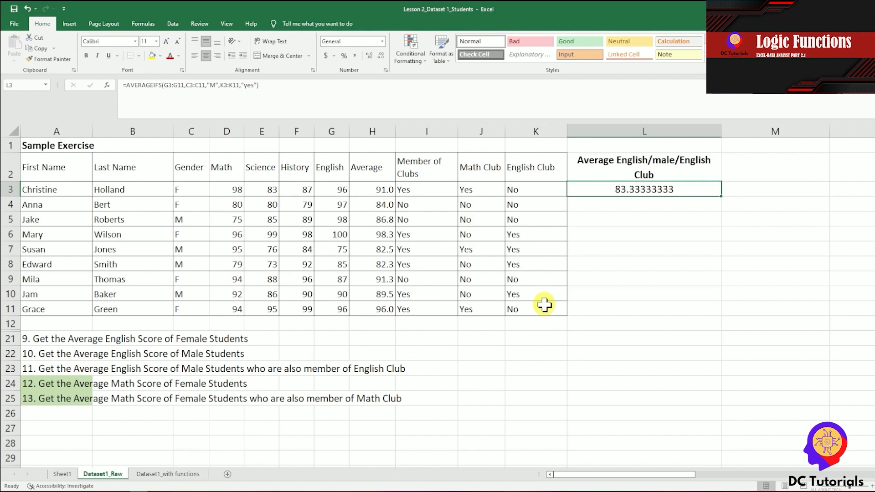
Try extending L3's AVERAGEIFS formula with a third criteria range, and restore the original formula
left_click(271, 85)
key("BackSpace")
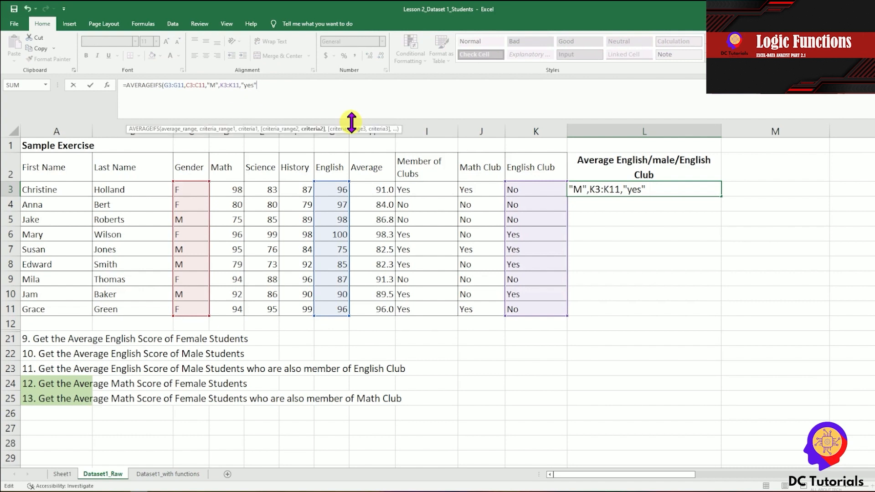
type(",")
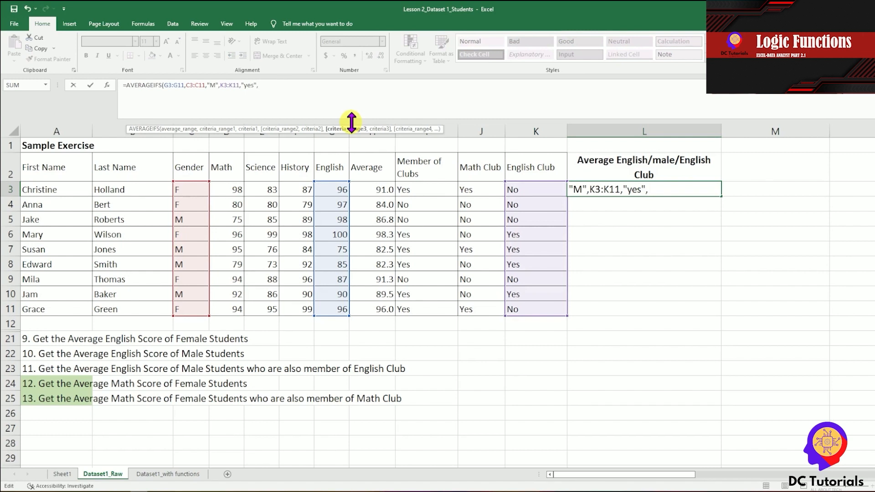
key("BackSpace")
type(")")
key("Return")
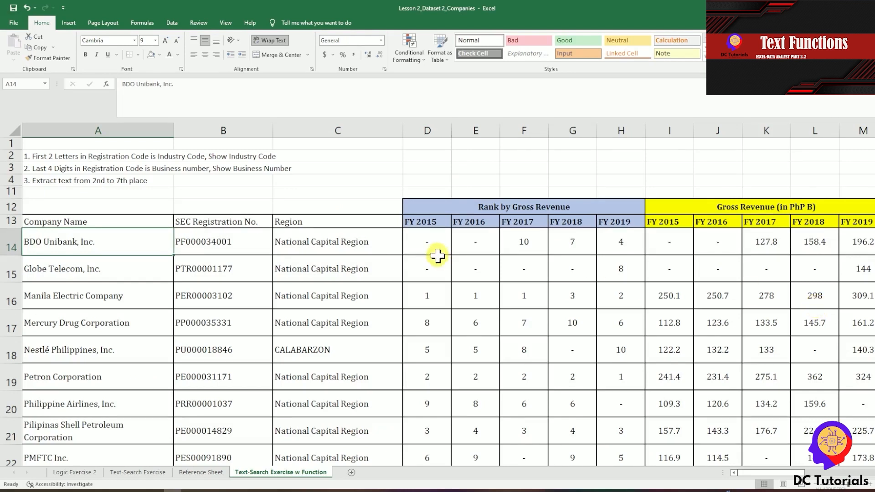
Examine the company table's headings on the Text-Search Exercise w Function sheet, from Company Name to Gross Revenue
left_click(120, 240)
key("Up")
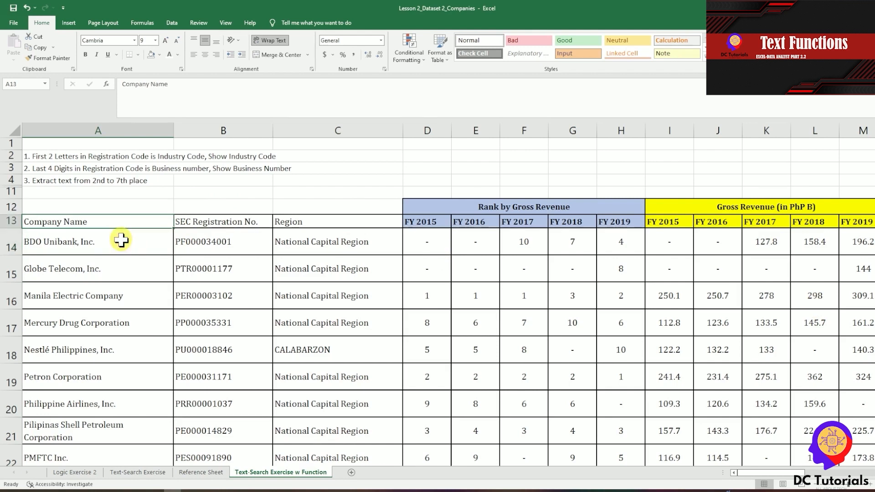
key("Right")
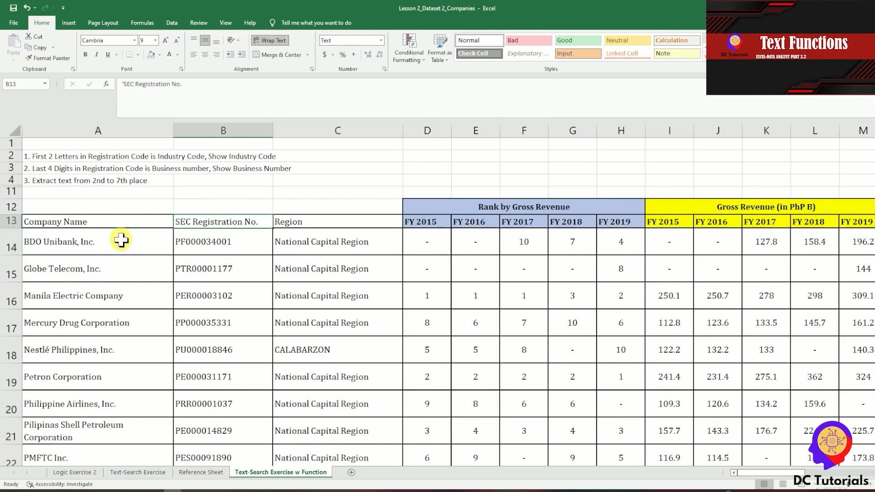
key("Right")
key("Right")
key("Up")
key("Down")
key("Right")
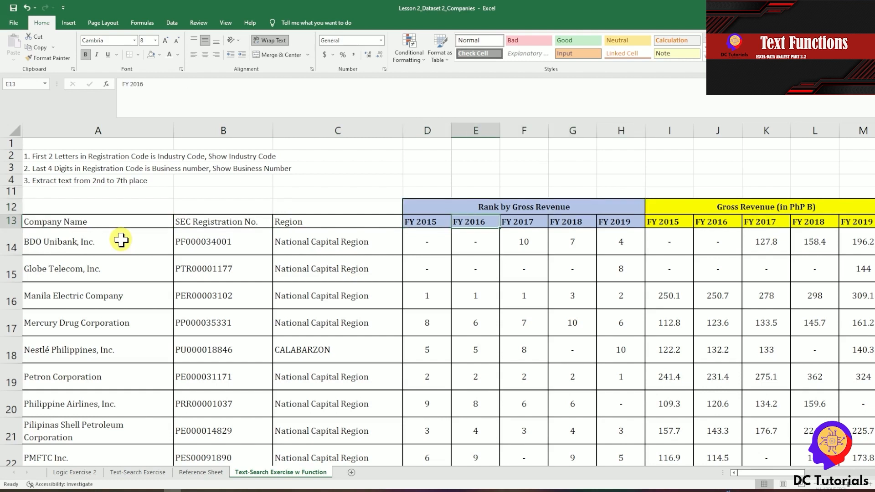
key("Right")
key("Up")
key("Right")
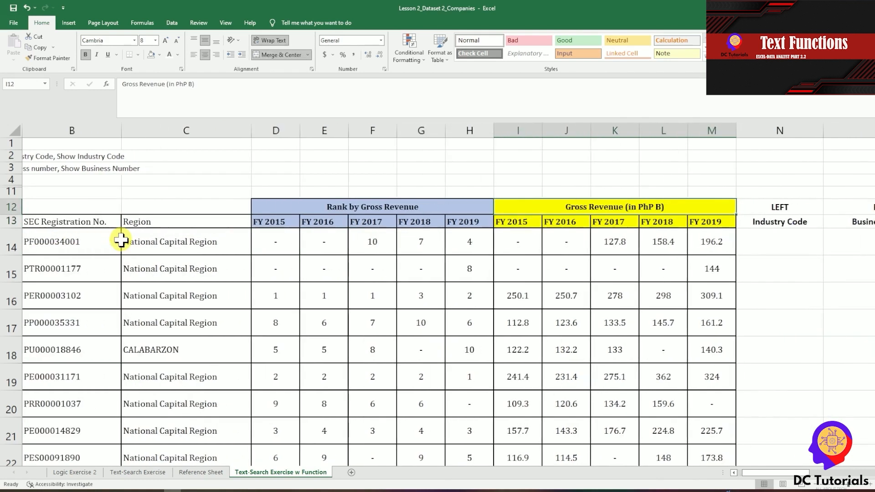
key("Left")
key("Left")
key("Left")
key("Left")
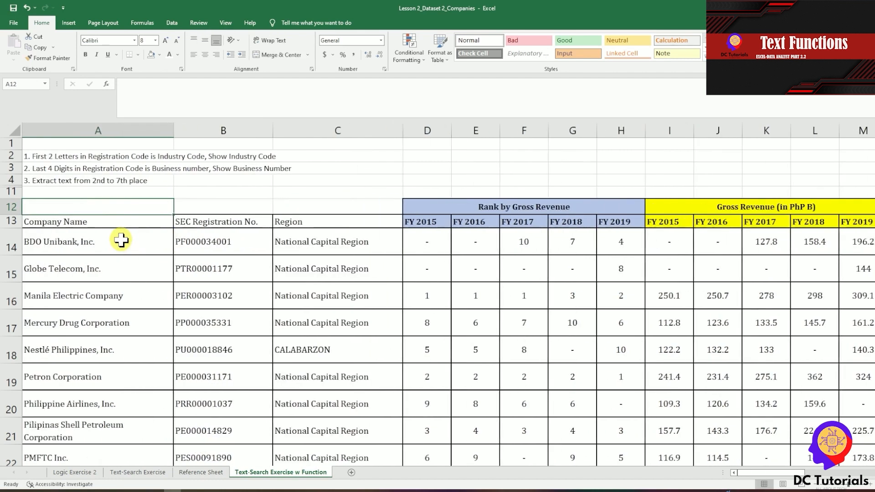
key("Down")
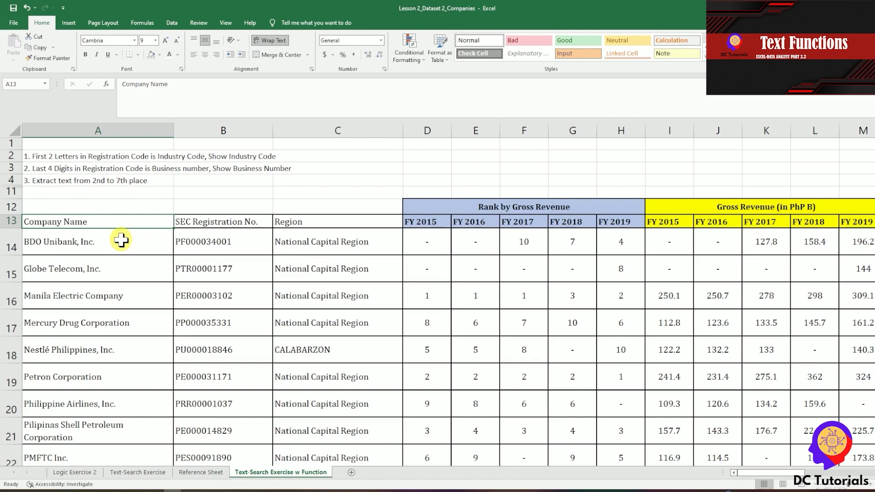
Hide columns C through M so the SEC registration numbers sit beside the LEFT, RIGHT and MID exercise columns
left_click_drag(231, 221, 220, 367)
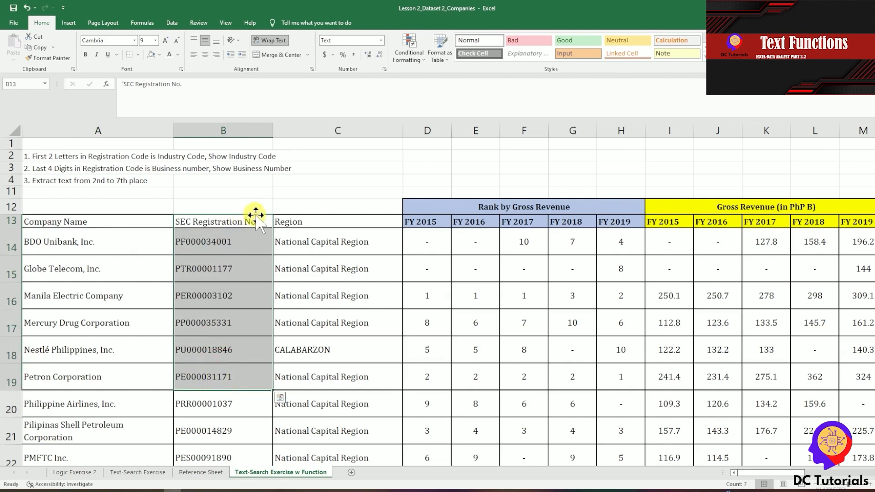
left_click(342, 124)
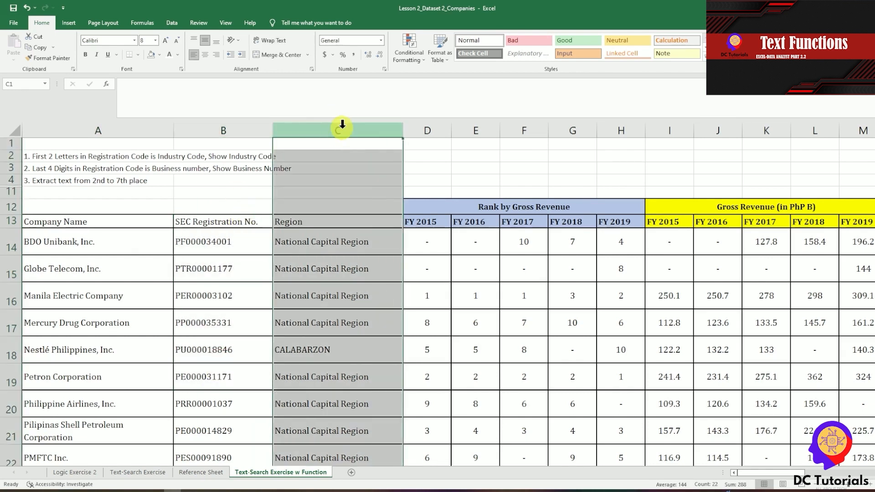
key("shift+Right")
key("shift+Right")
key("shift+Right")
key("shift+Left")
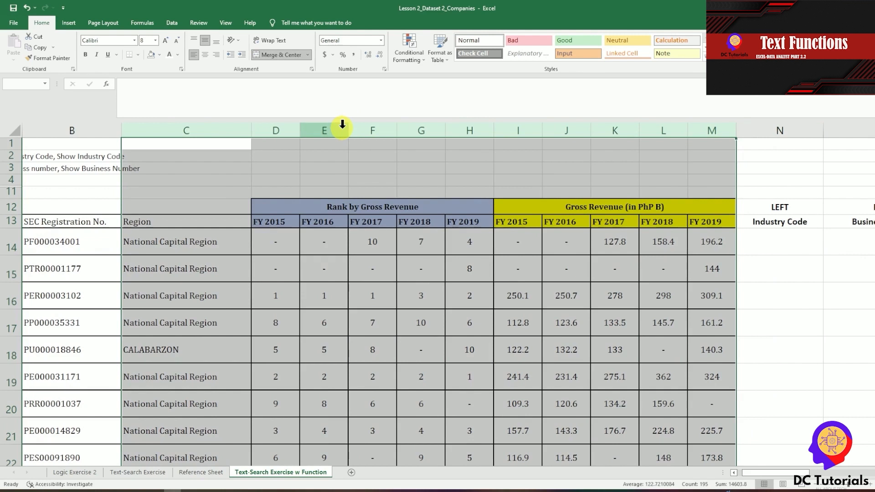
key("shift+F10")
key("h")
key("ctrl+Home")
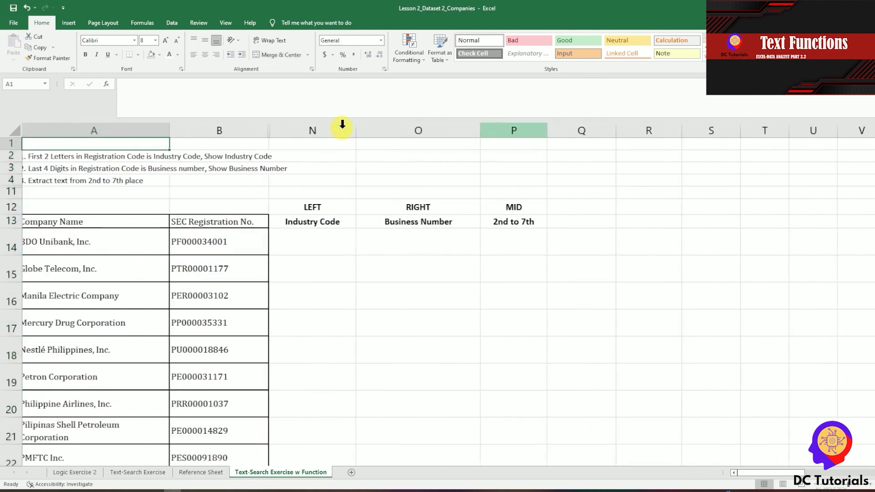
Review the LEFT heading in N12 and the exercise 1 instruction in A2 about the industry code
key("Down")
key("Down")
key("Down")
key("Down")
key("Down")
key("Right")
key("Right")
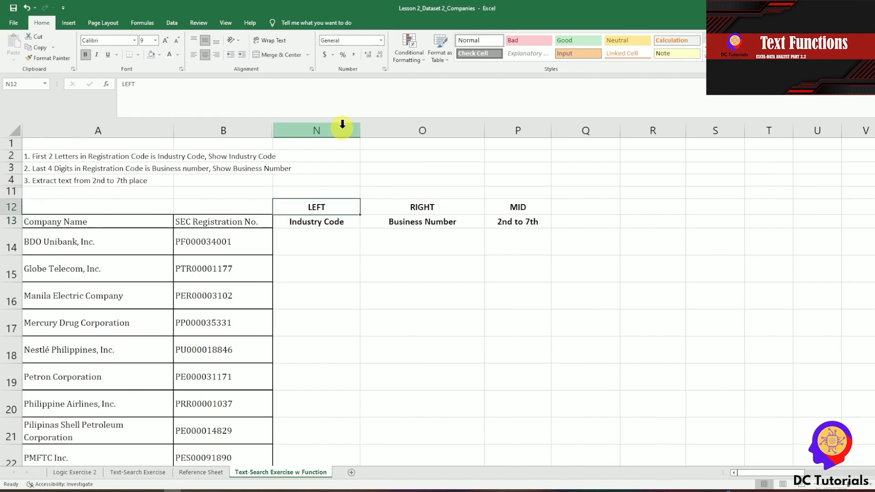
left_click(47, 157)
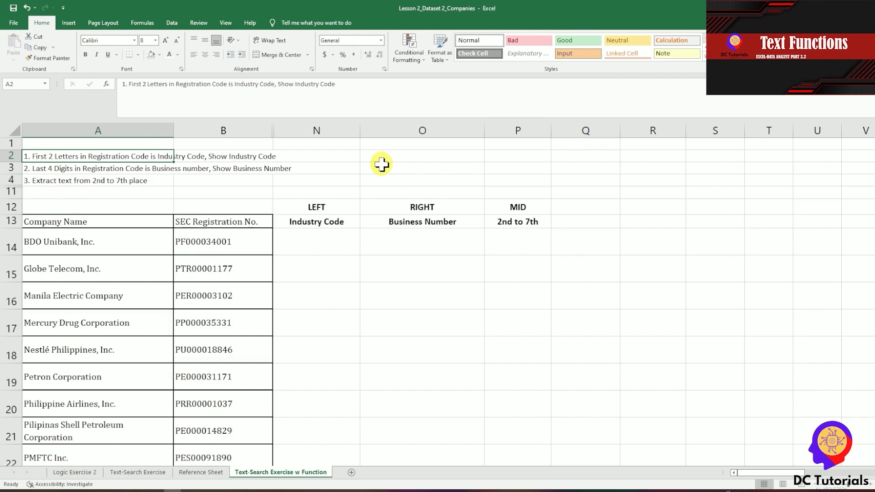
Enter =LEFT(B14,2) in N14 to extract the industry code from the first company's registration number
left_click(326, 242)
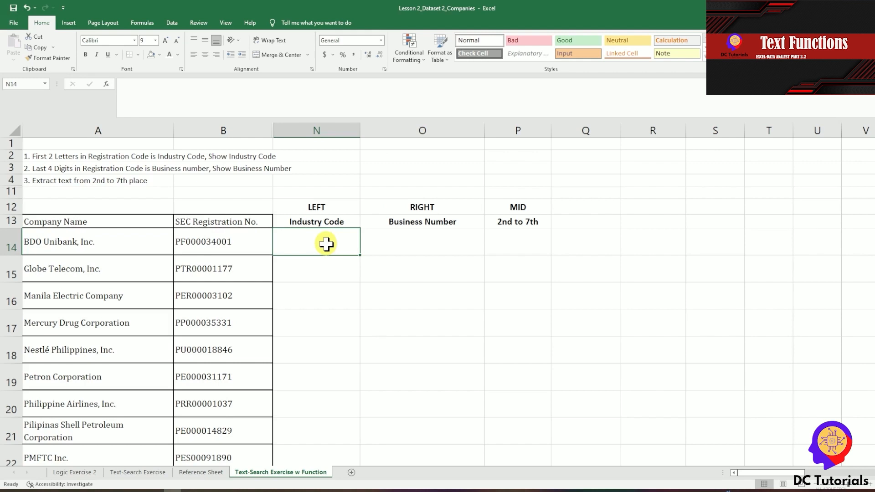
type("=LEFT")
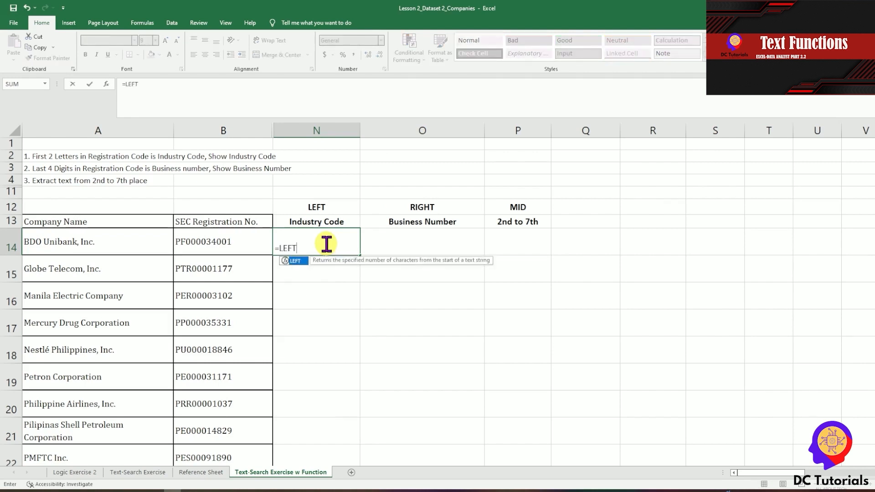
type("(")
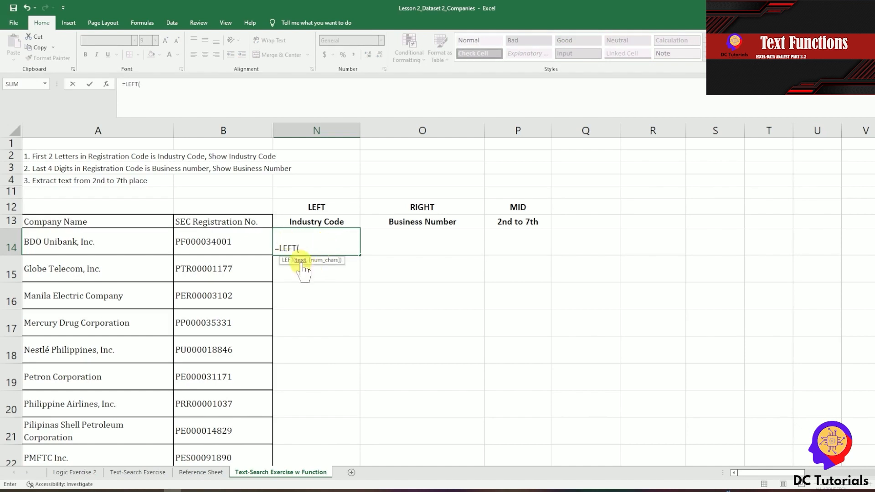
left_click(225, 235)
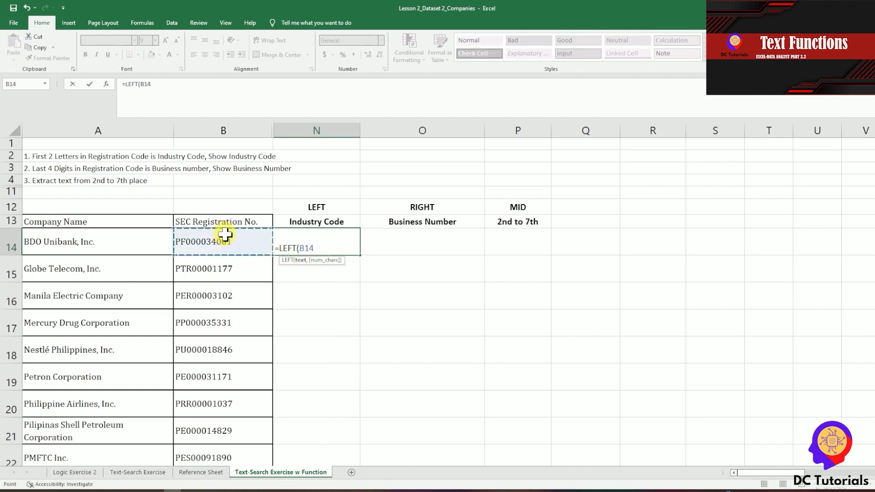
type(",")
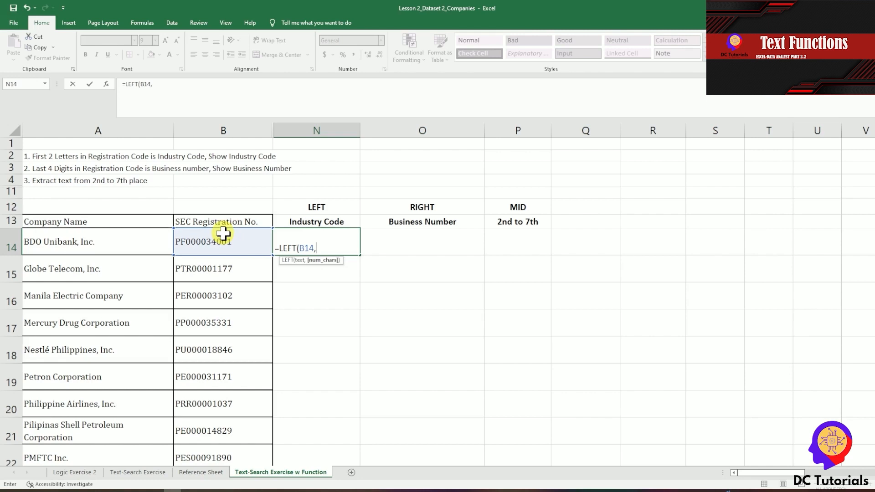
type("2)")
key("Return")
key("Up")
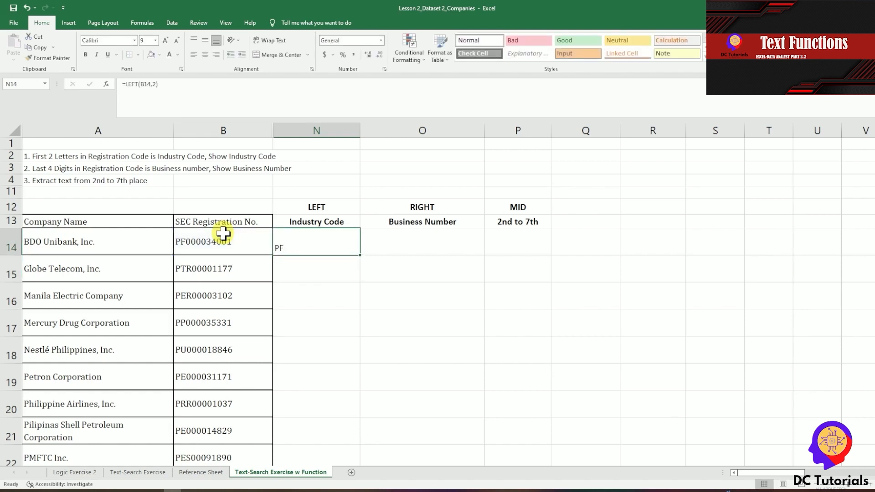
Copy the LEFT formula from N14 down the Industry Code column for all the listed companies
key("ctrl+c")
key("Left")
key("ctrl+Down")
key("Right")
key("ctrl+shift+Up")
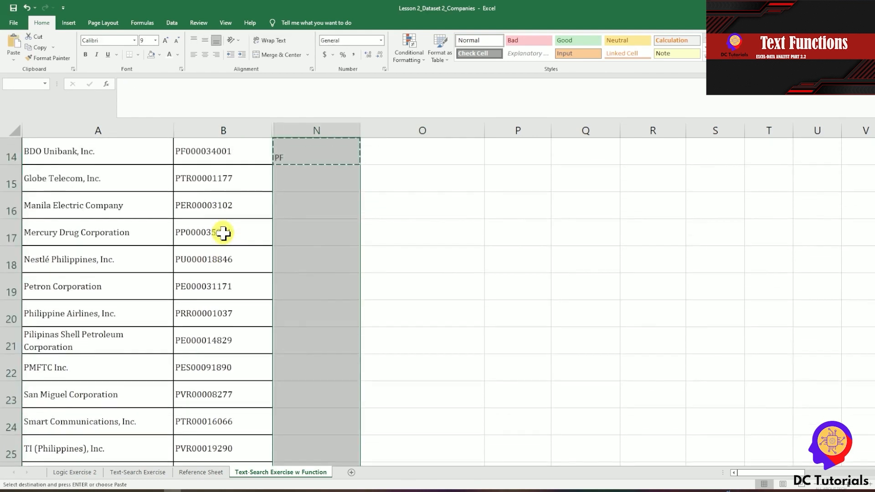
key("ctrl+v")
Review the extracted industry codes in column N from the end of the list up to the heading
key("Up")
key("Up")
key("Up")
key("Up")
key("Up")
key("Up")
key("Up")
key("Up")
key("Up")
key("Up")
key("Up")
key("Up")
key("Up")
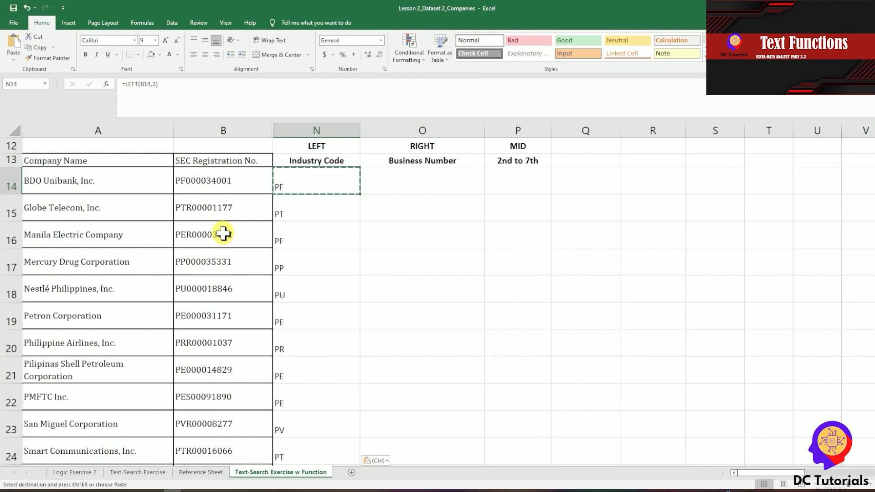
key("Left")
key("Right")
key("Up")
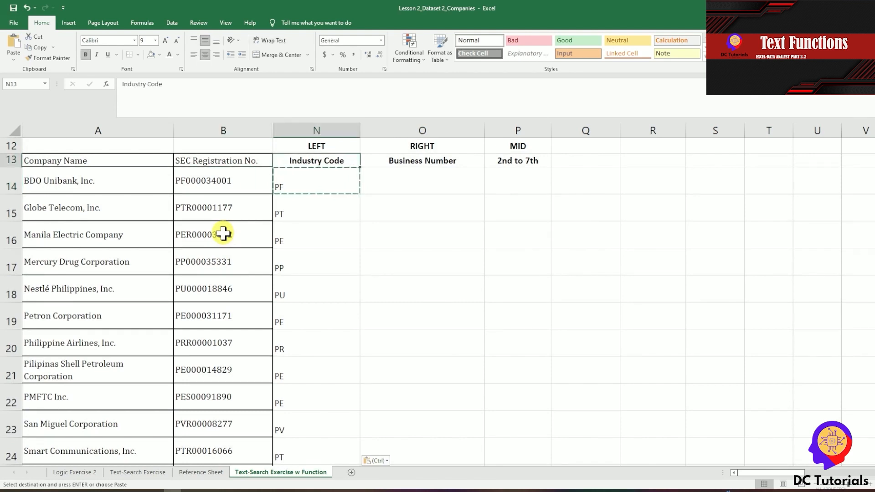
scroll(223, 233, "up", 2)
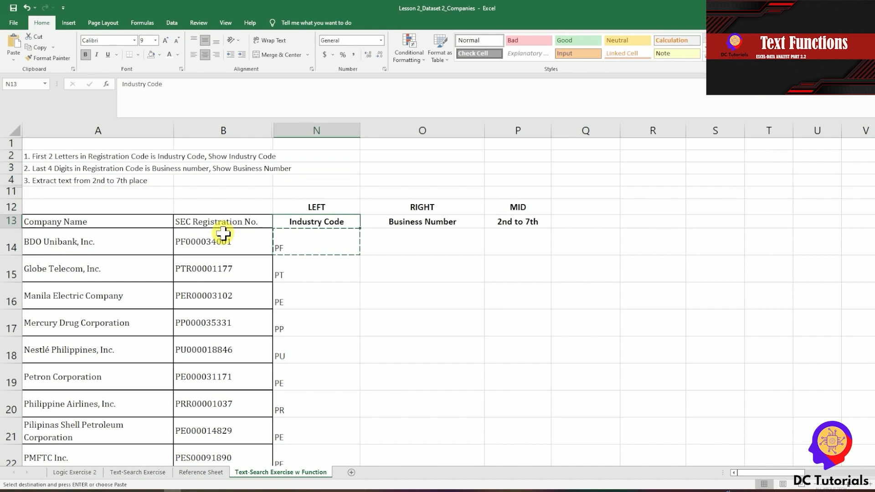
Review the RIGHT heading and the exercise 2 instruction in A3, and select O14 for the first company's business number
key("Right")
key("Up")
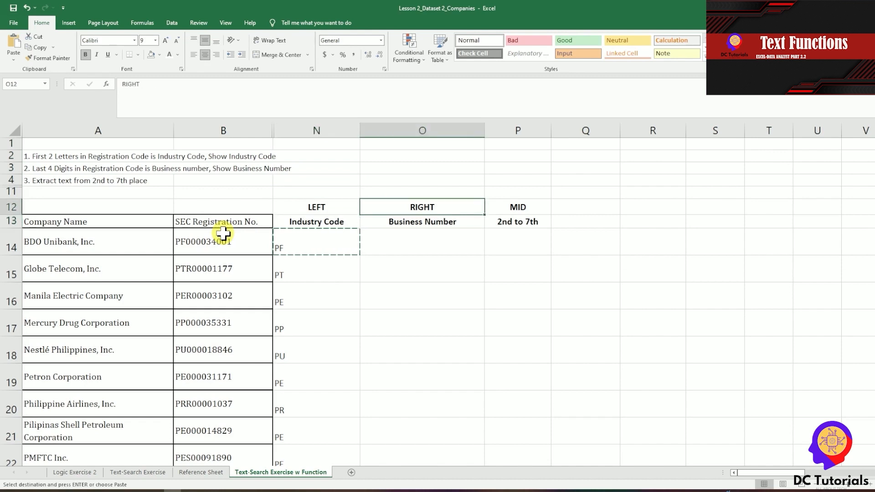
key("Down")
key("Down")
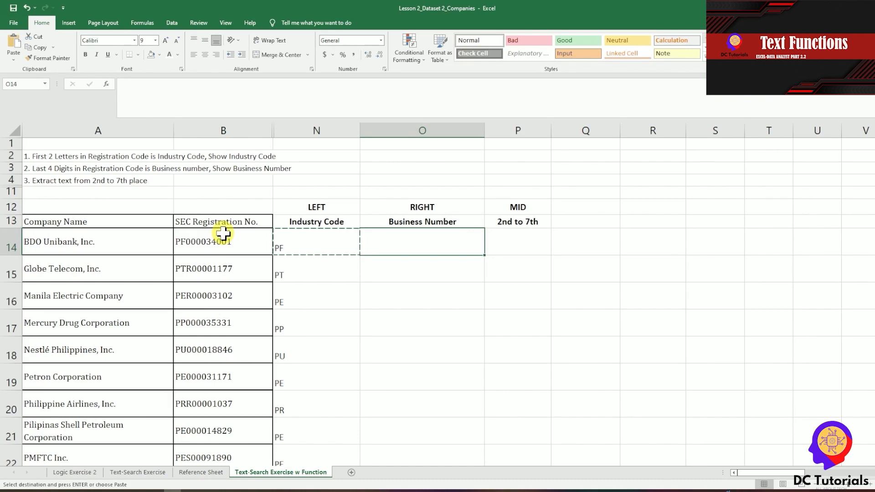
left_click(47, 169)
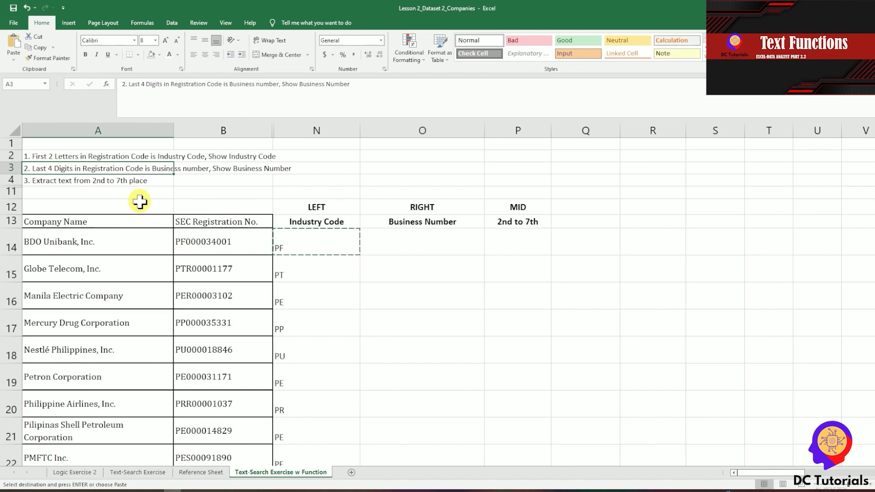
key("Right")
key("Right")
left_click(258, 251)
key("Right")
key("Right")
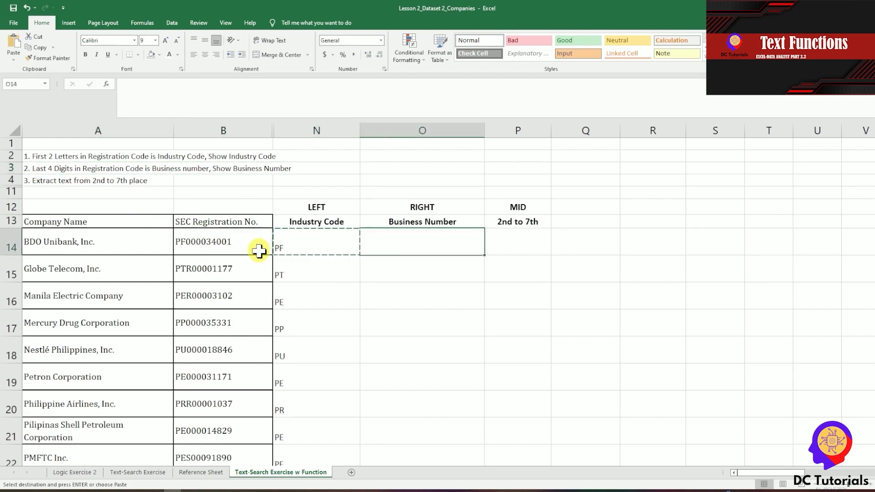
Enter =RIGHT(B14,4) in O14 and copy it down the Business Number column for all the listed companies
type("=RIGHT(")
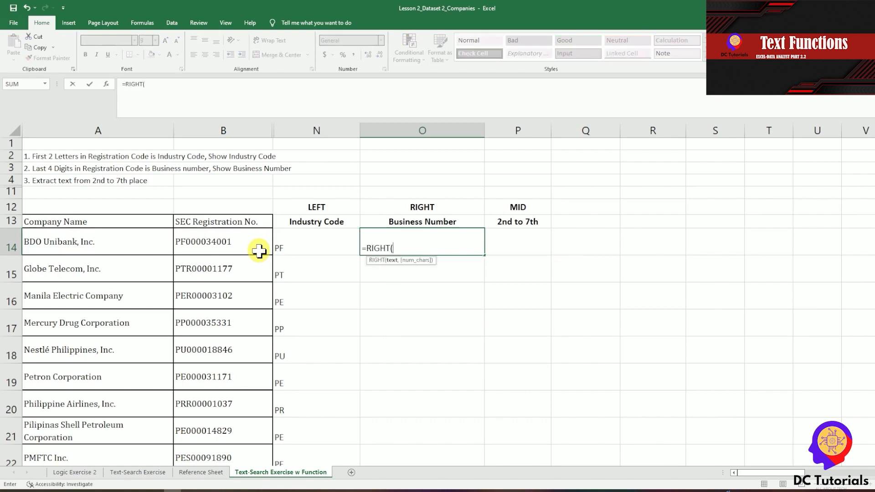
left_click(238, 242)
type(",4)")
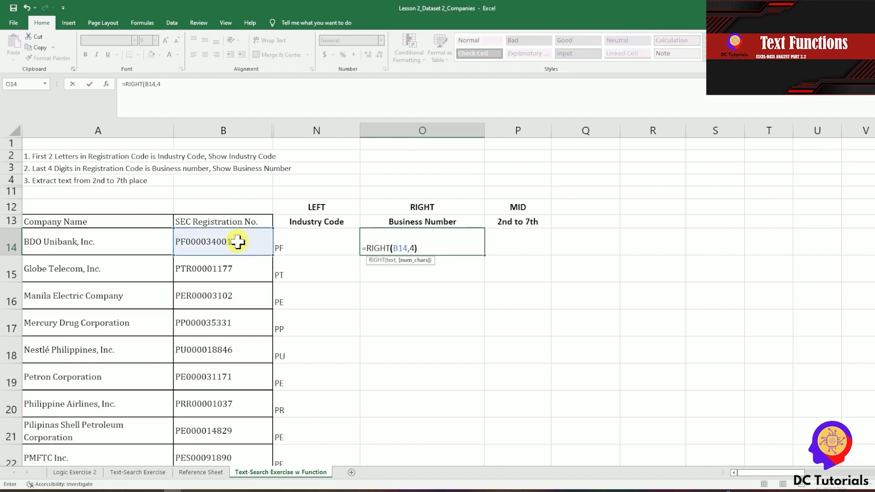
key("Return")
key("Up")
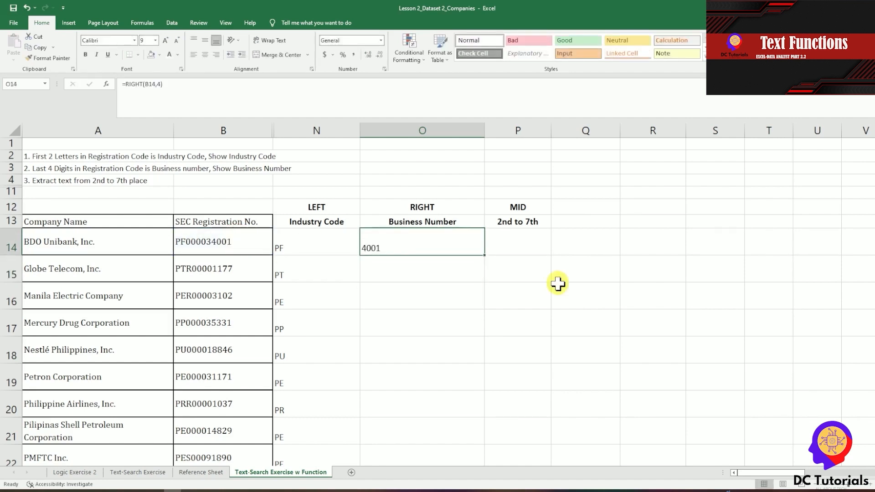
double_click(486, 256)
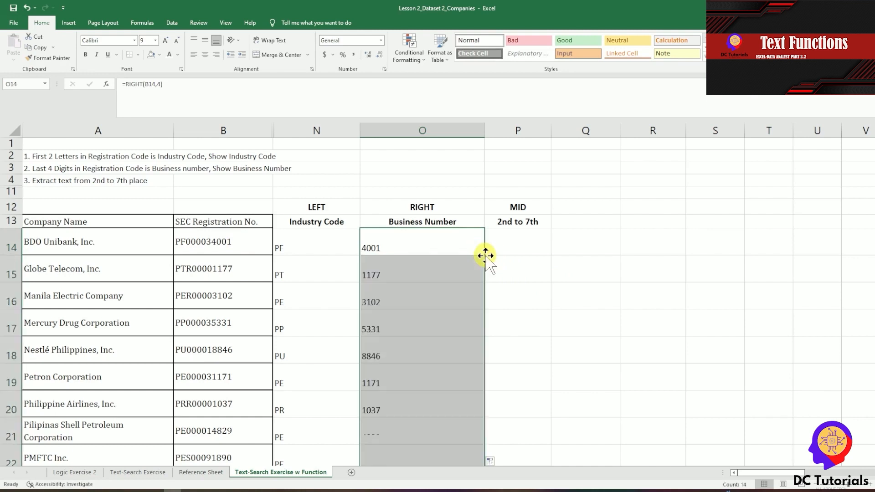
Review the MID and 2nd to 7th headings in column P and the first company's registration number in B14
left_click(491, 254)
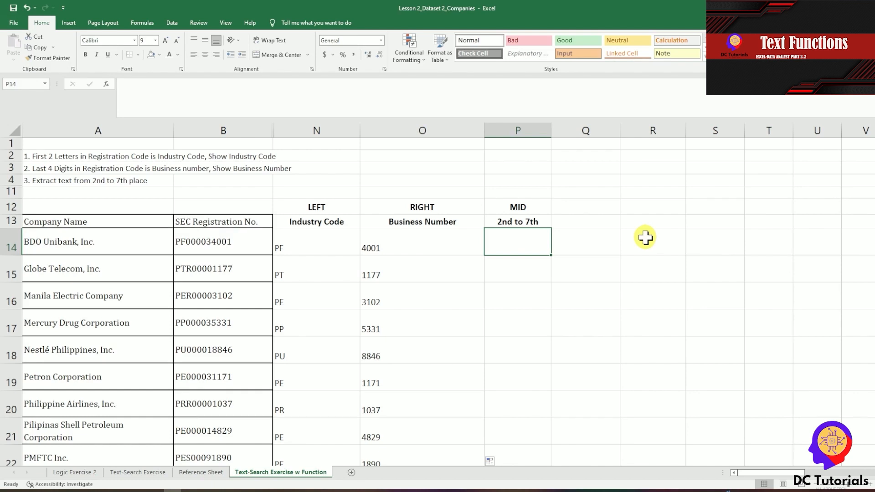
key("Up")
key("Up")
key("Down")
key("Down")
key("Up")
key("Up")
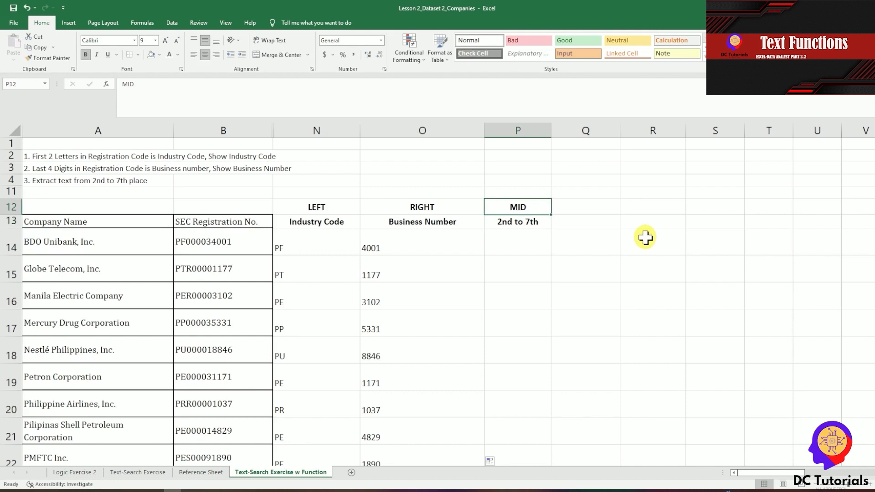
key("Down")
key("Down")
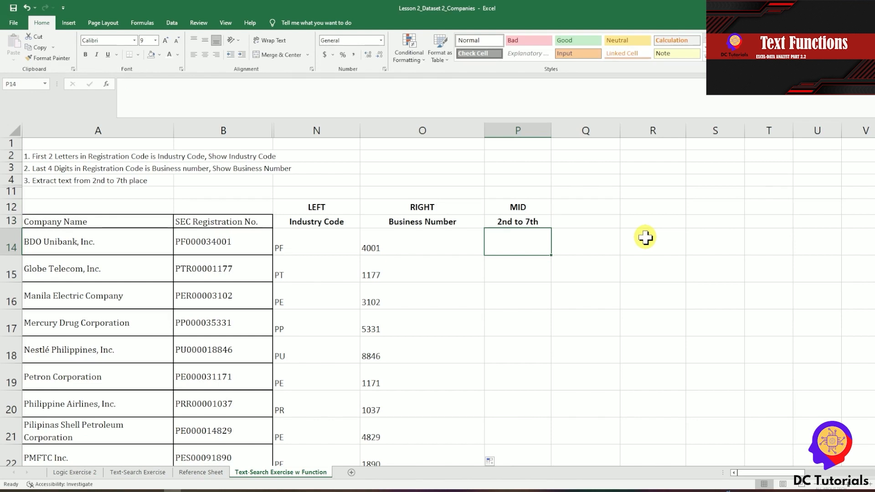
type("=")
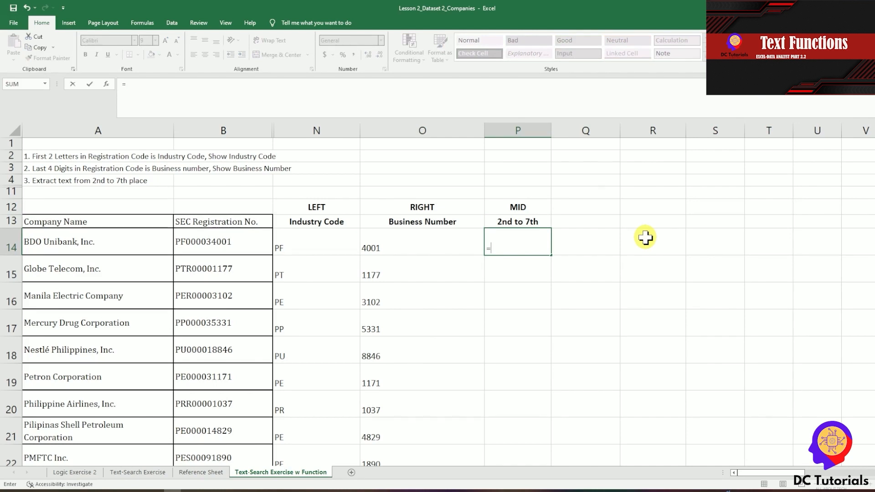
key("Escape")
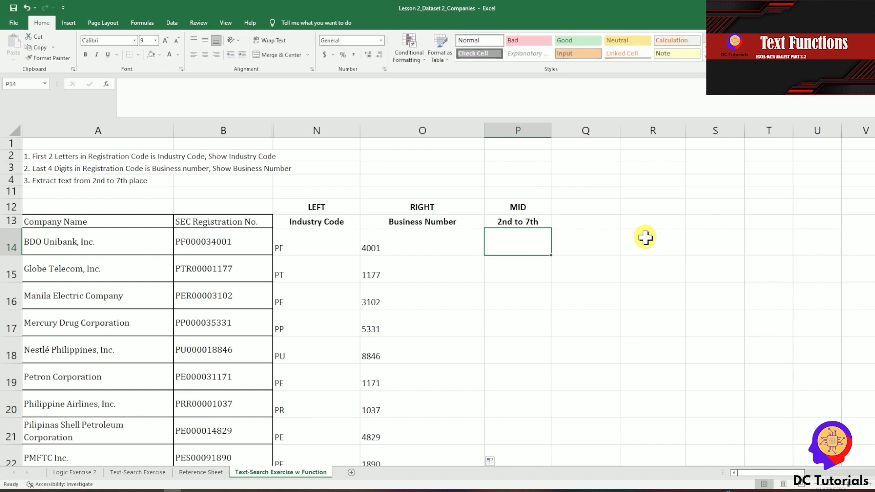
left_click(254, 249)
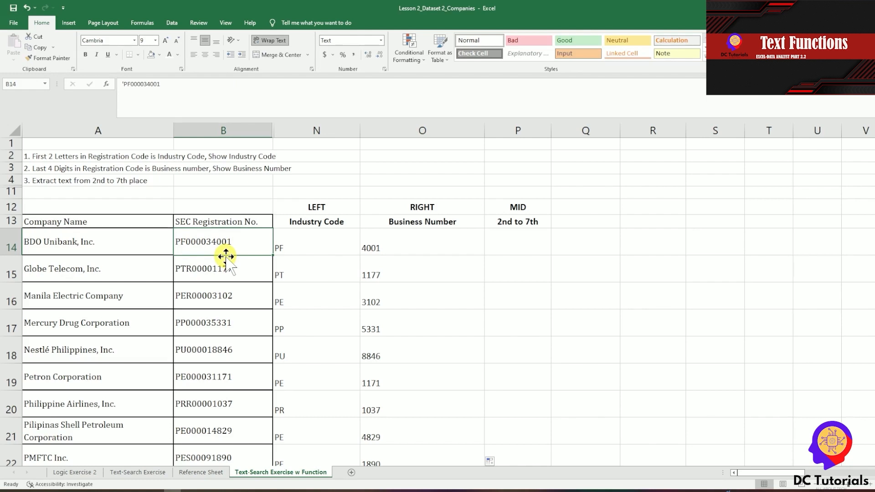
Enter =MID(B14,2,6) in P14 to extract the 2nd to 7th characters of the first company's registration number
left_click(516, 237)
type("=MID(")
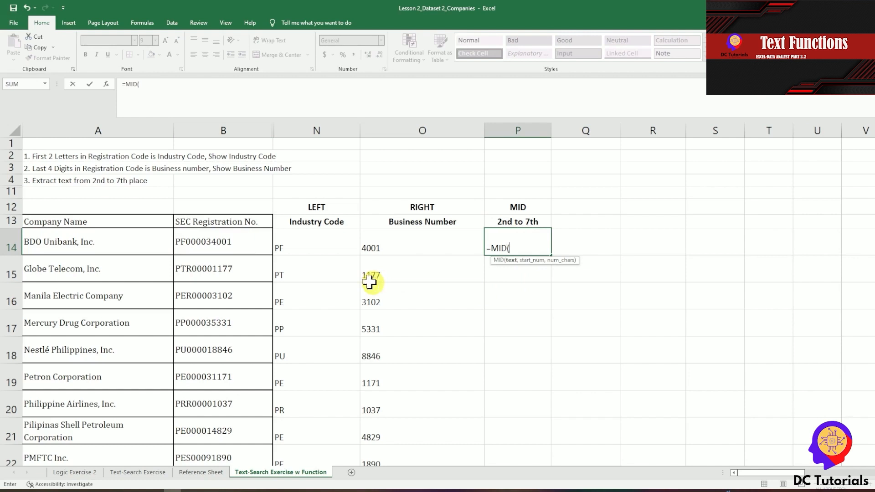
left_click(229, 241)
type(",")
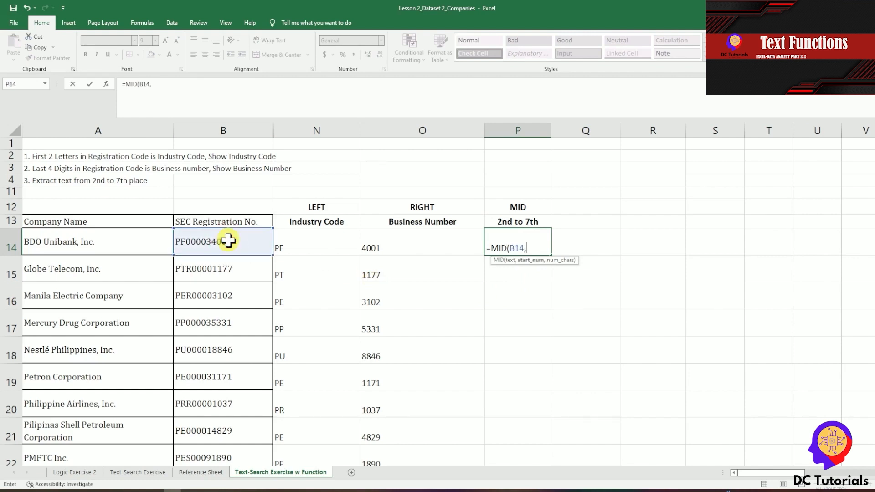
type("2,6)")
key("Return")
key("Up")
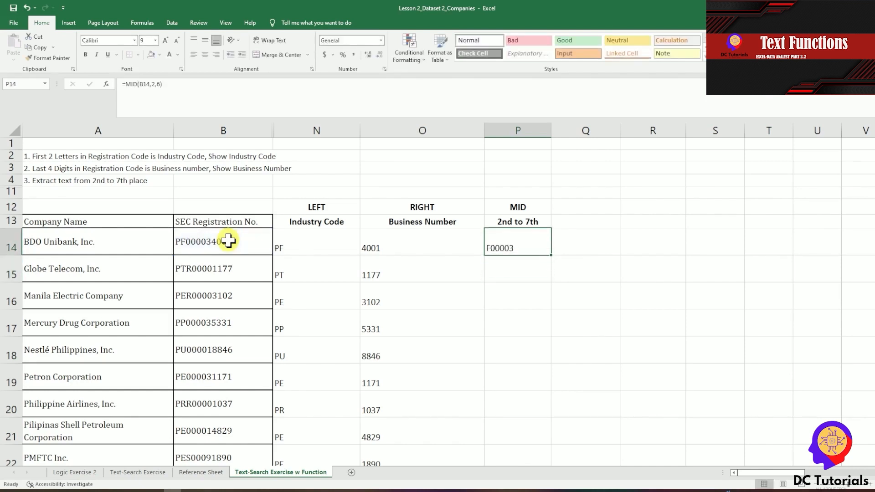
Copy the MID formula from P14 down the 2nd to 7th column for all the listed companies
double_click(550, 255)
key("Left")
key("Left")
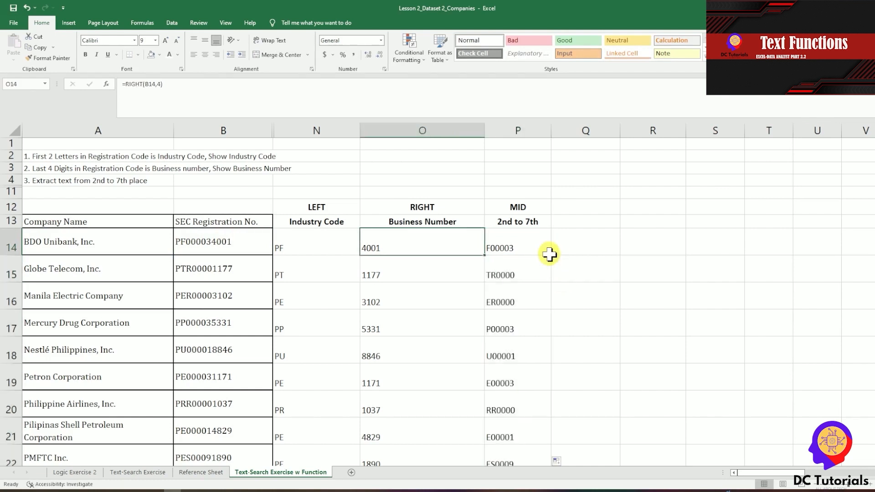
key("Right")
key("Right")
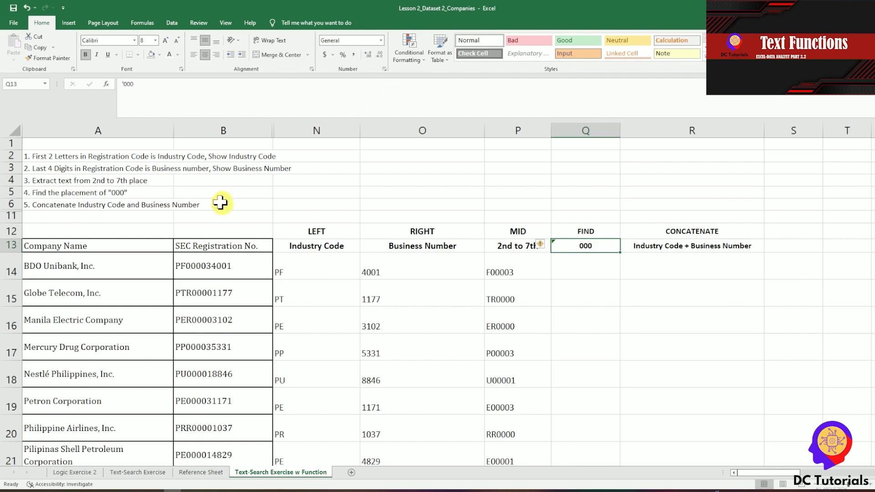
Following exercise 4, enter =FIND("000",B14) in Q14 and copy it down the FIND column for all the listed companies
left_click(48, 192)
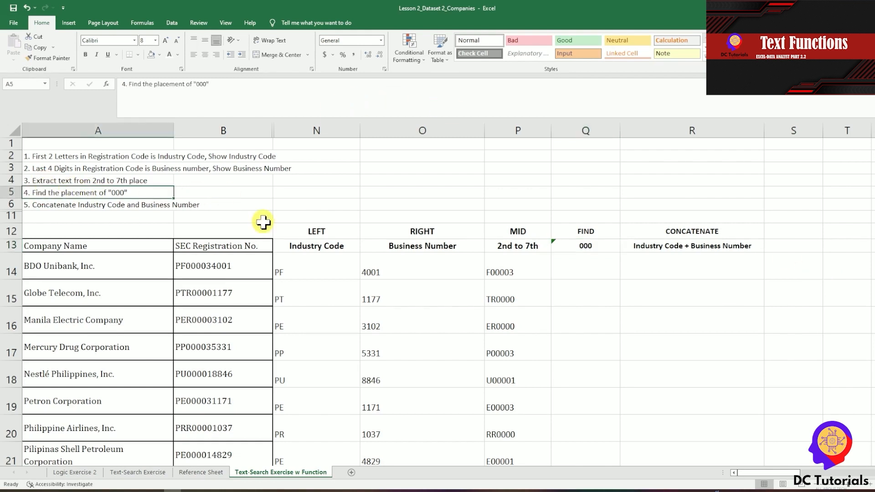
left_click(222, 261)
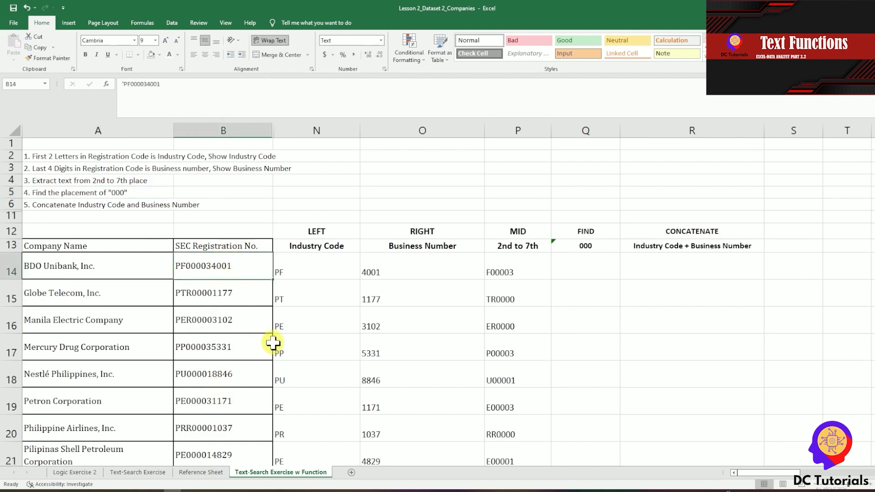
left_click(597, 263)
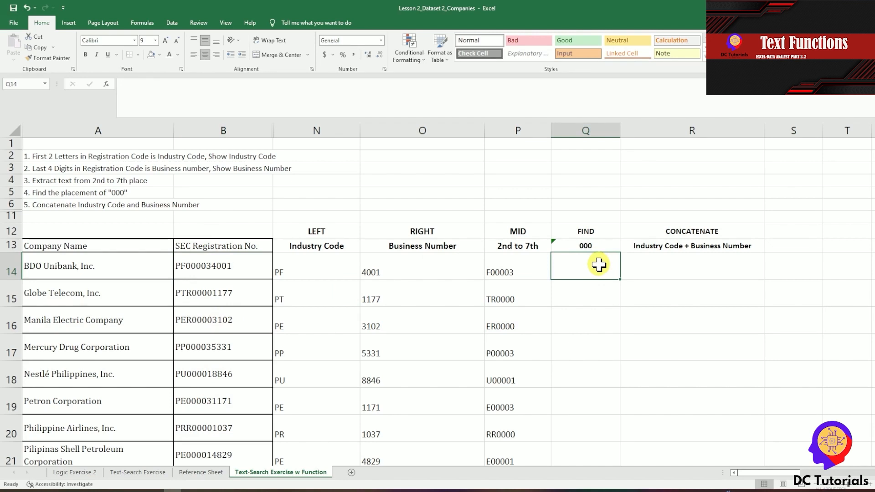
type("=FIN")
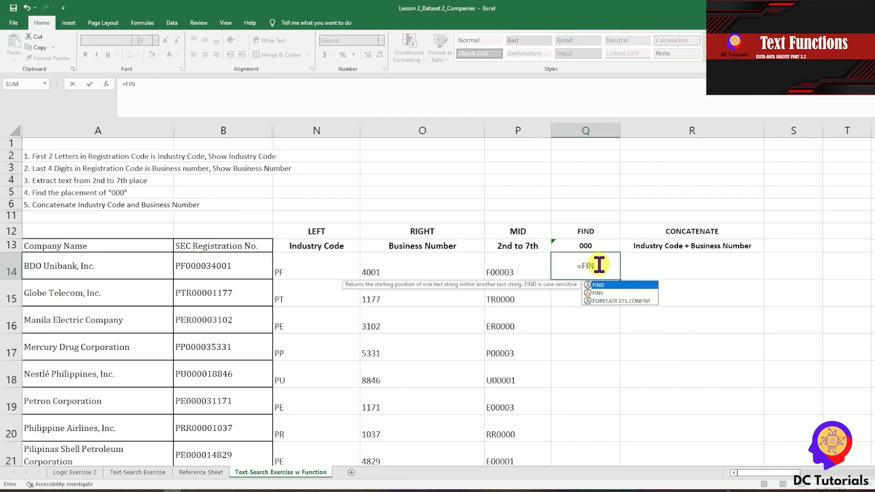
type("D(")
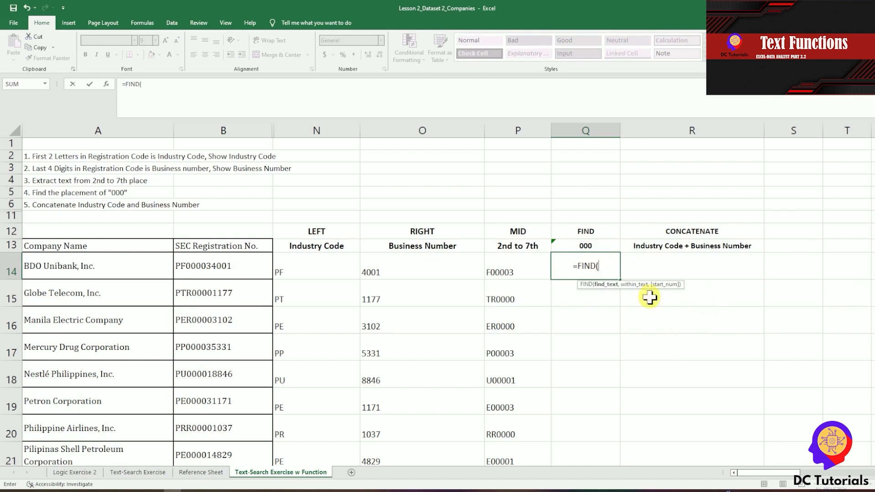
type("\"000")
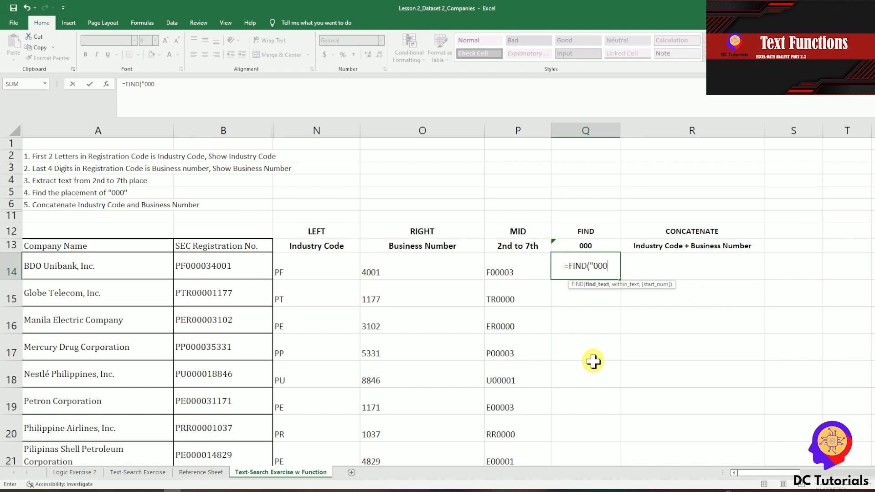
type("\"")
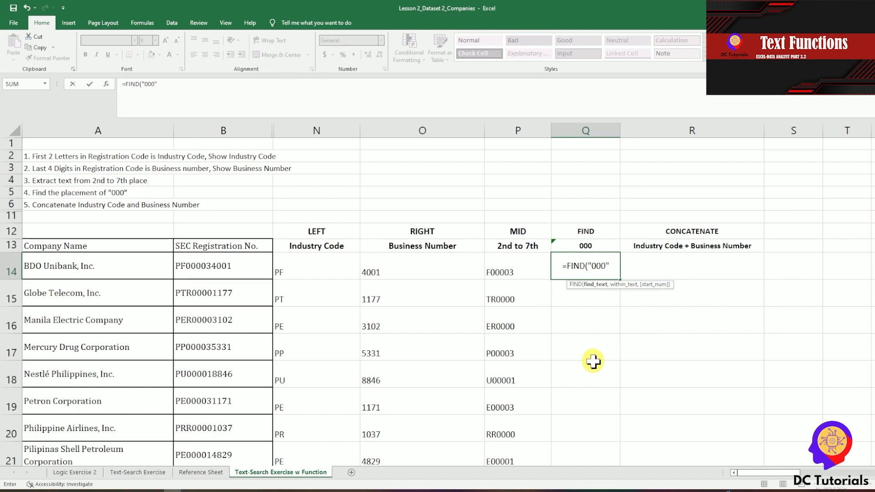
type(",")
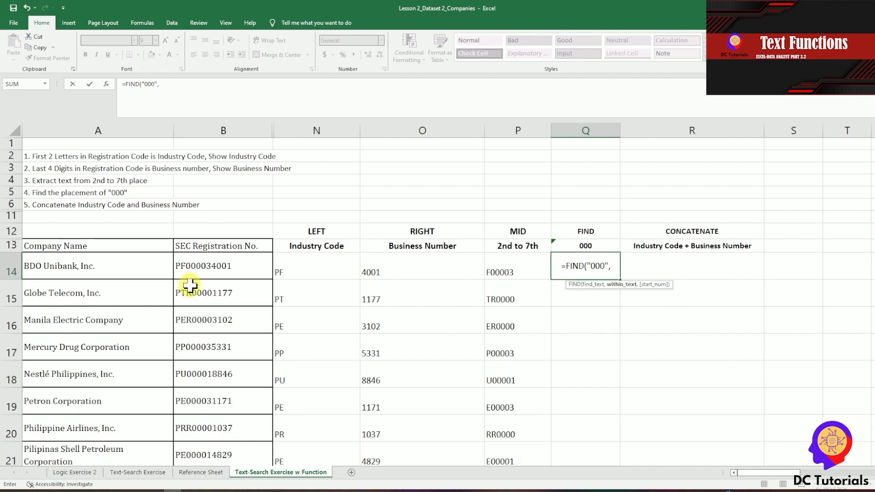
left_click(218, 265)
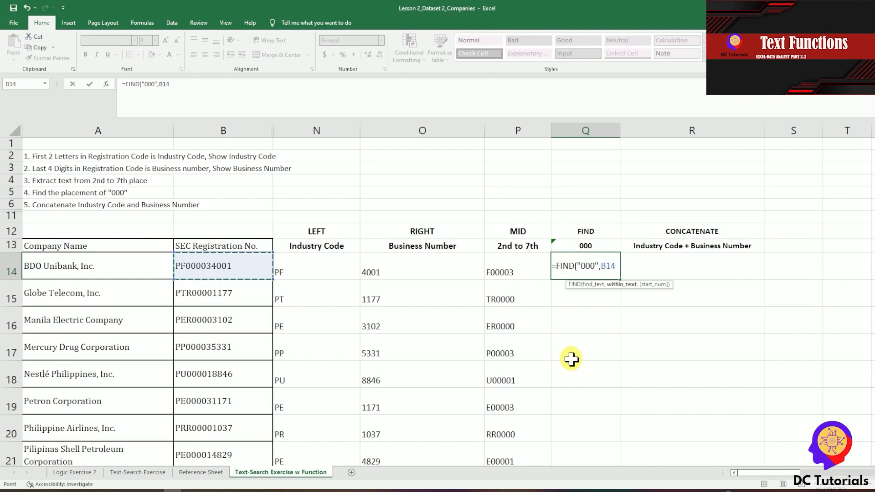
type(")")
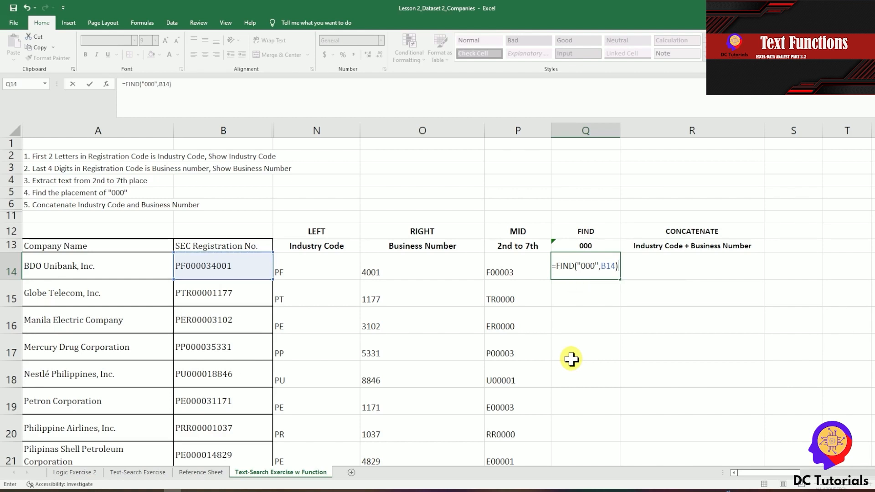
key("Return")
key("Up")
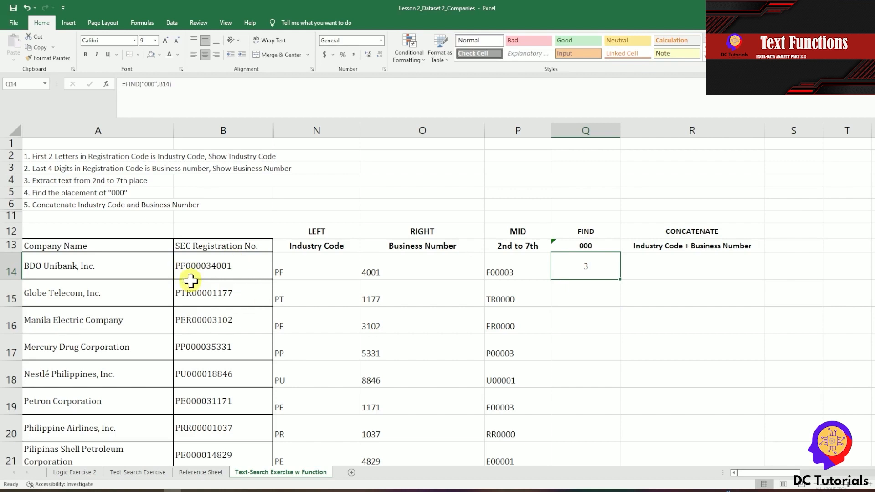
double_click(620, 282)
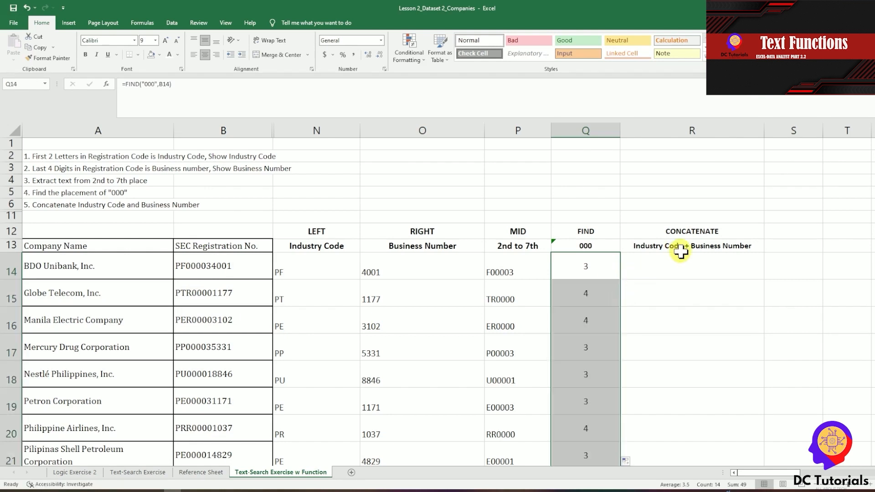
Enter =CONCATENATE(N14,O14) in R14 to join the first company's industry code and business number
left_click(714, 263)
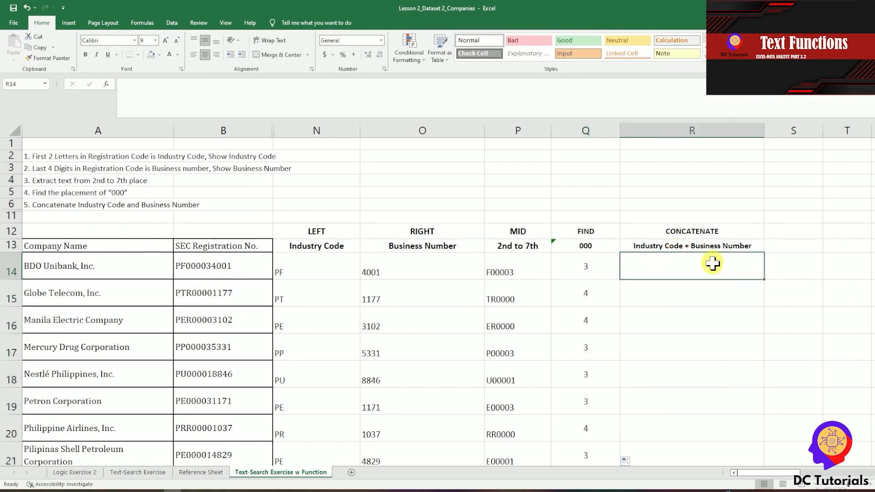
left_click(719, 230)
left_click(694, 271)
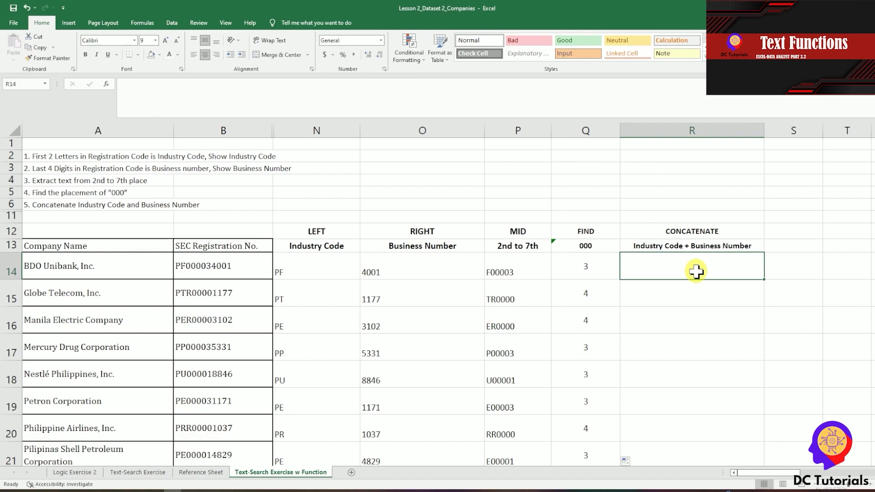
type("=CONA")
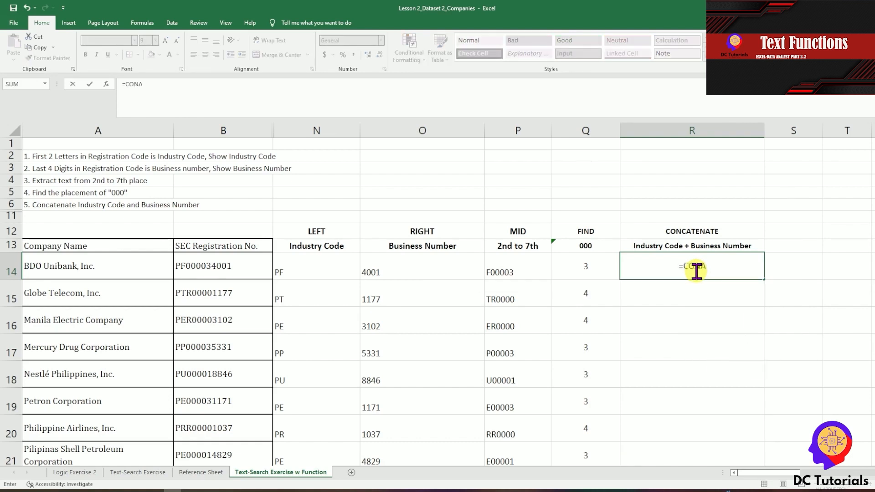
key("BackSpace")
key("BackSpace")
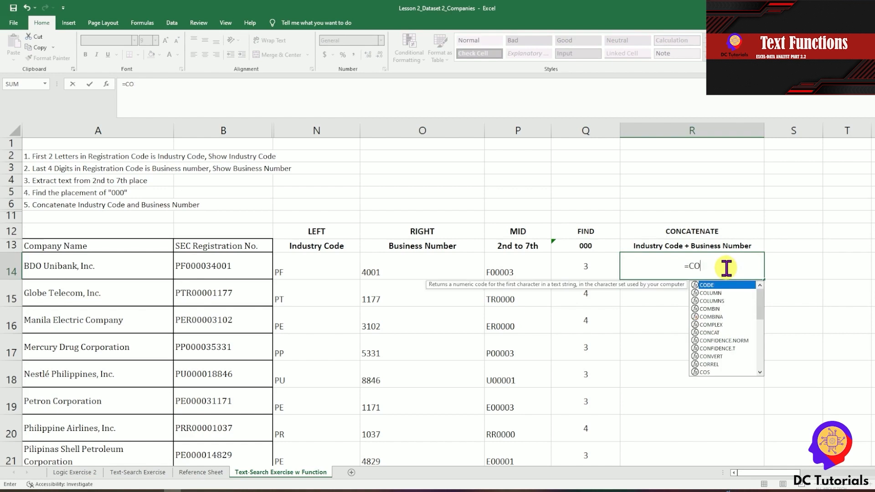
type("NCATENATE(")
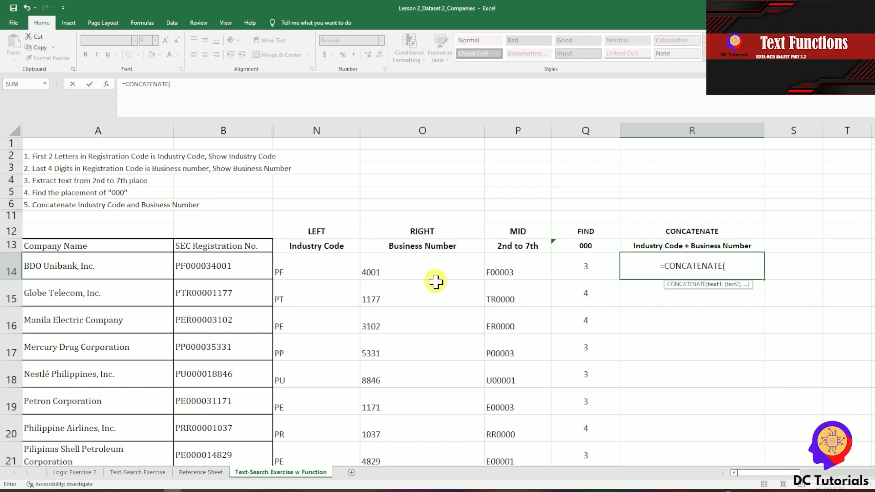
left_click(313, 272)
type(",")
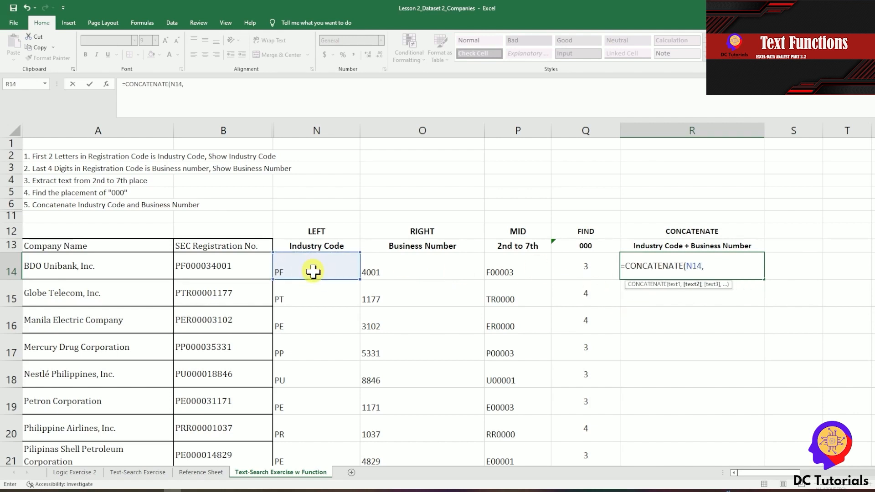
left_click(373, 270)
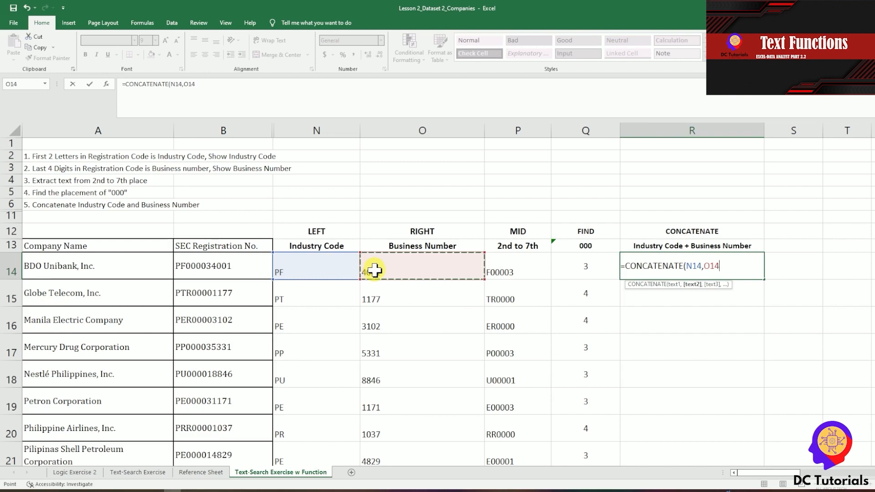
type(")")
key("Return")
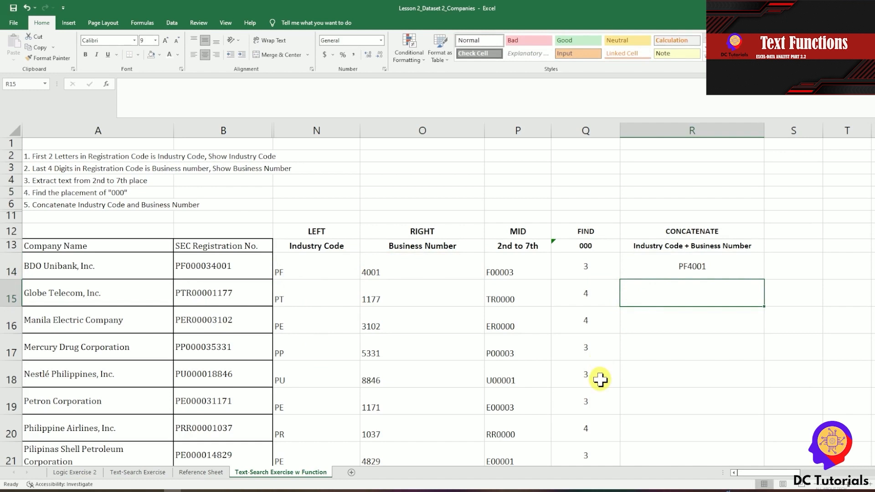
left_click(748, 268)
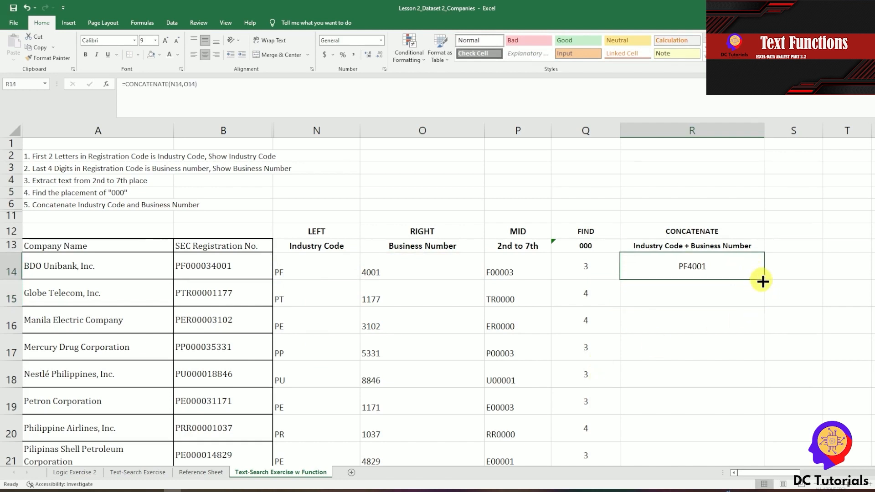
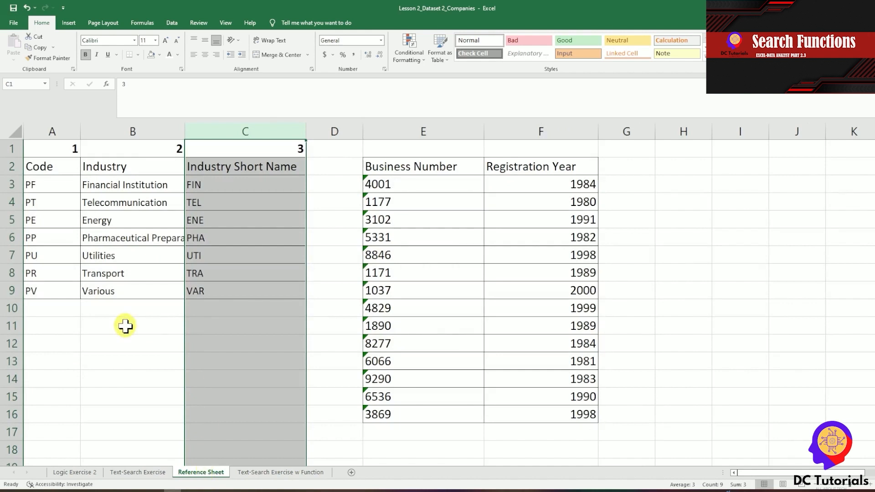
On the Reference Sheet, examine the industry code table in A2:C9 as the lookup source
left_click(126, 326)
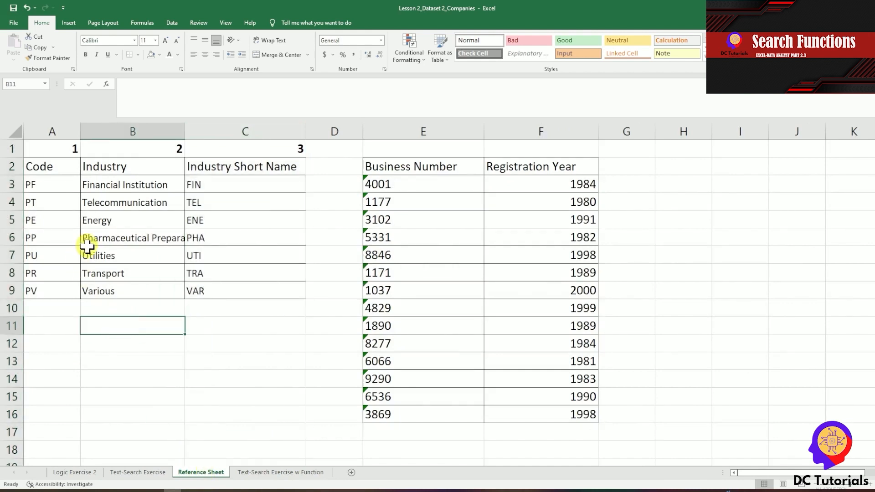
left_click_drag(41, 166, 273, 289)
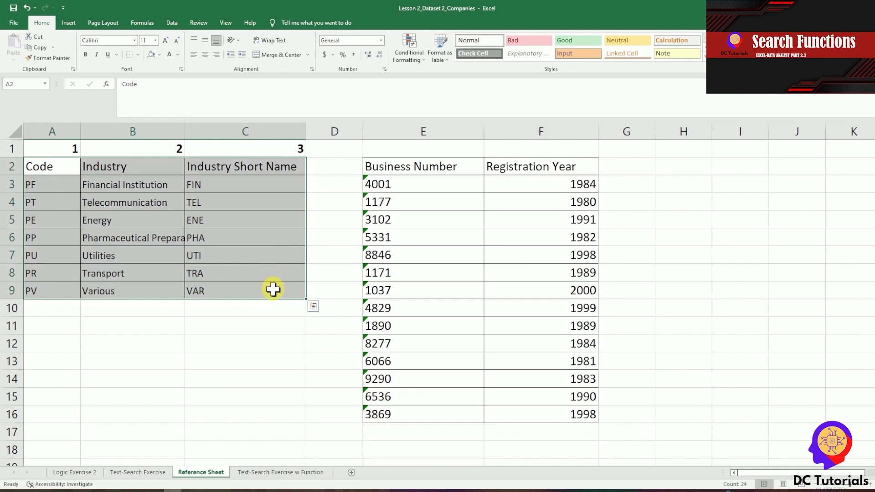
In S14 of the Text-Search Exercise w Function sheet, enter =VLOOKUP(N14,'Reference Sheet'!A:C,2,FALSE) to look up the first company's industry name
left_click(283, 472)
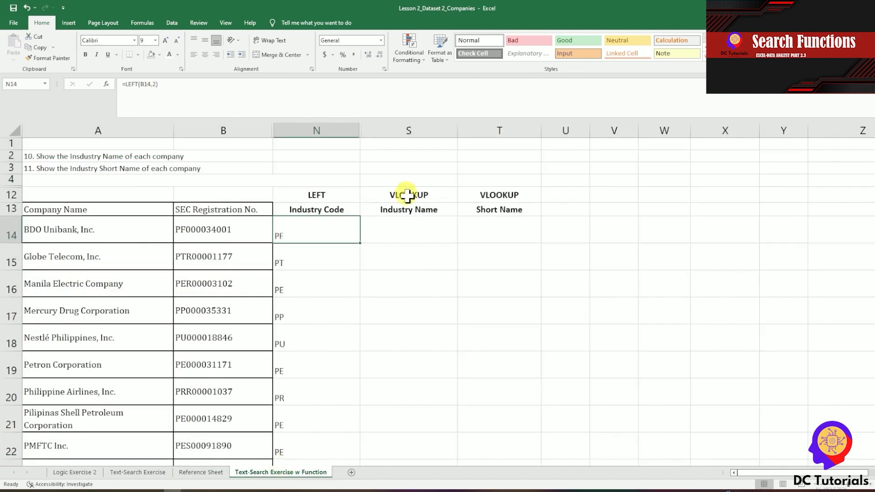
left_click(403, 234)
type("=")
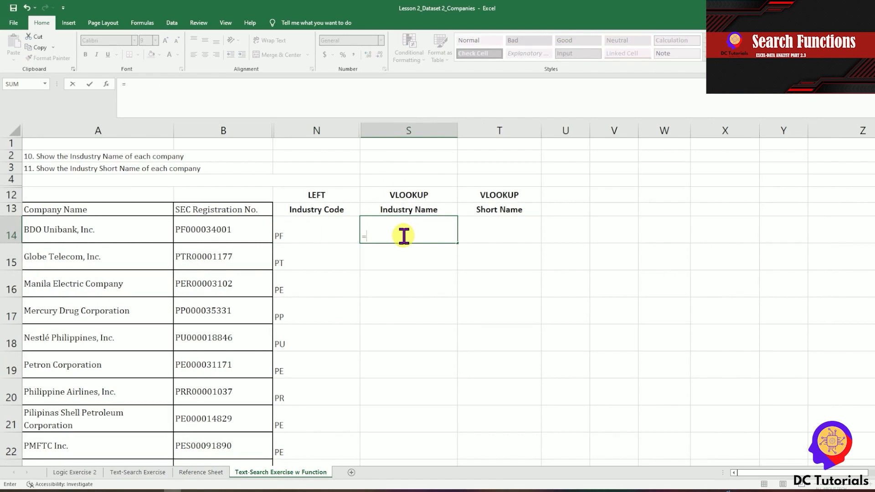
type("VLOOKUP(")
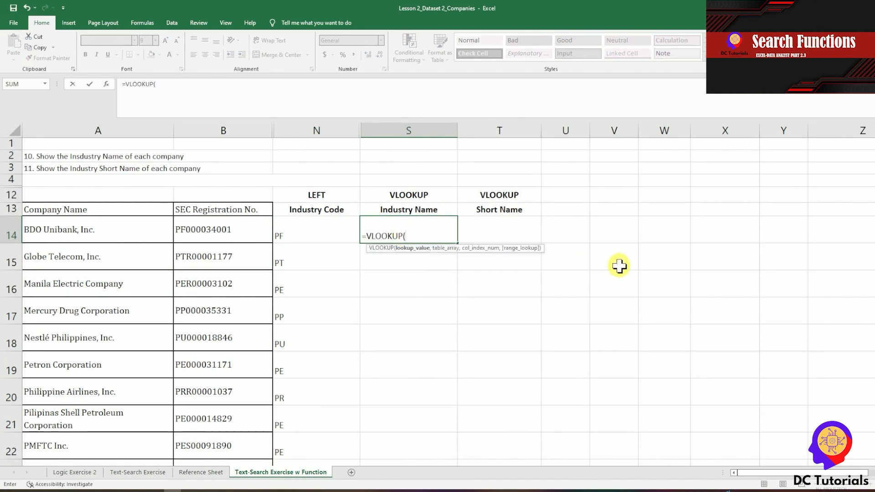
left_click(316, 229)
type(",")
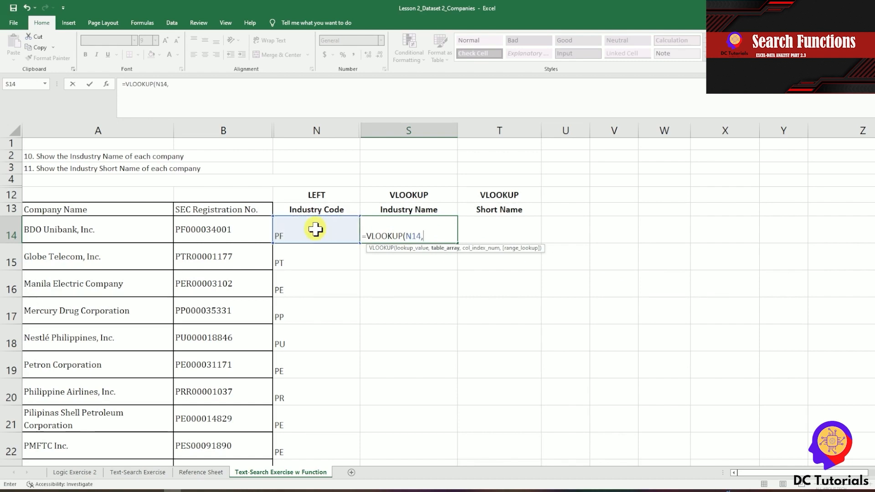
left_click(209, 475)
left_click_drag(51, 129, 235, 114)
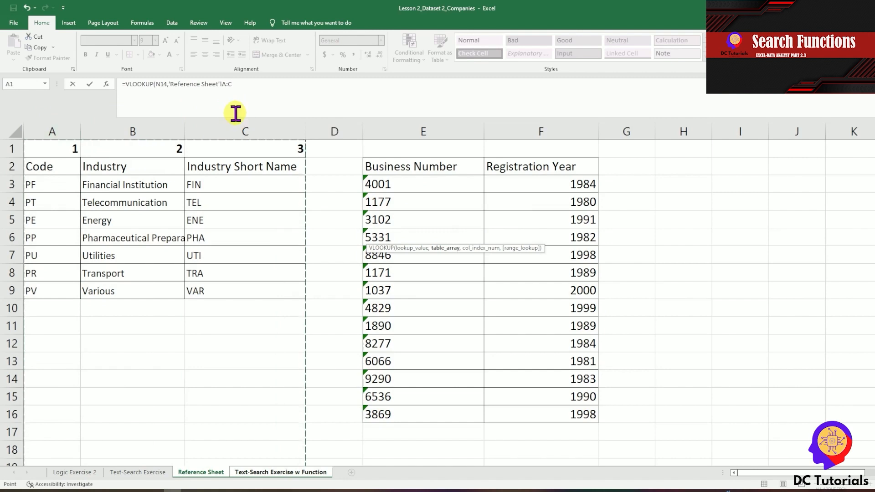
type(",")
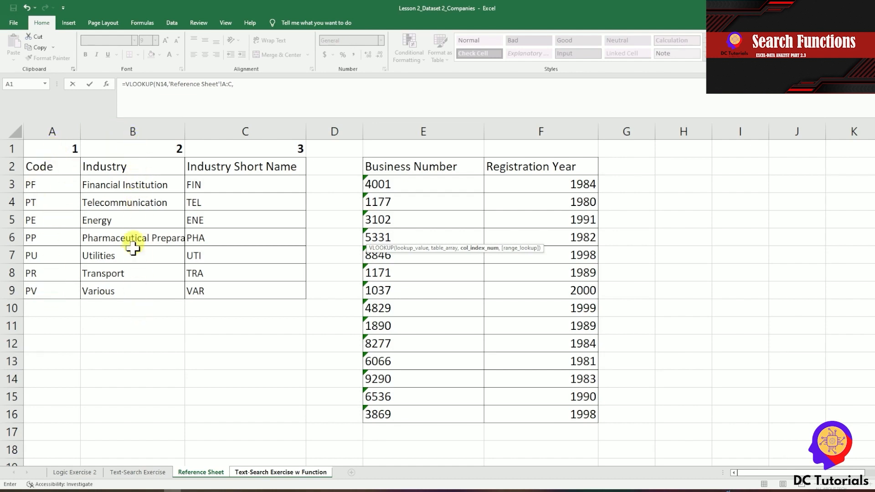
left_click(279, 91)
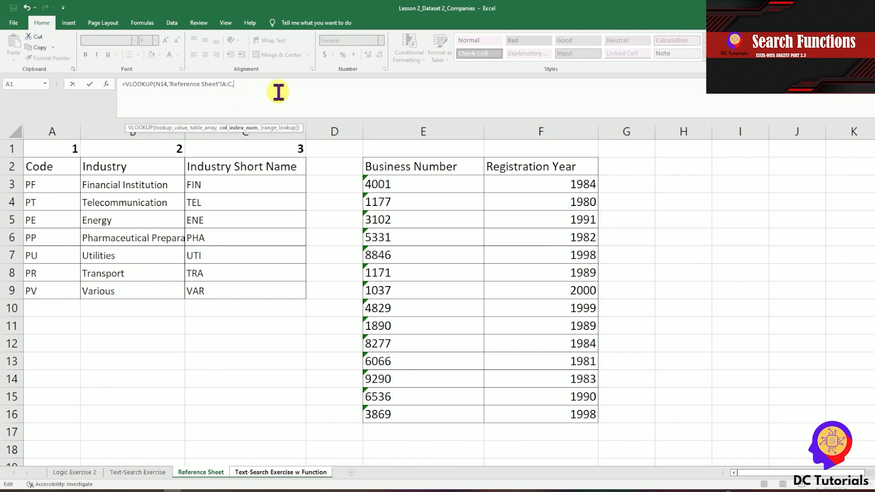
type(",")
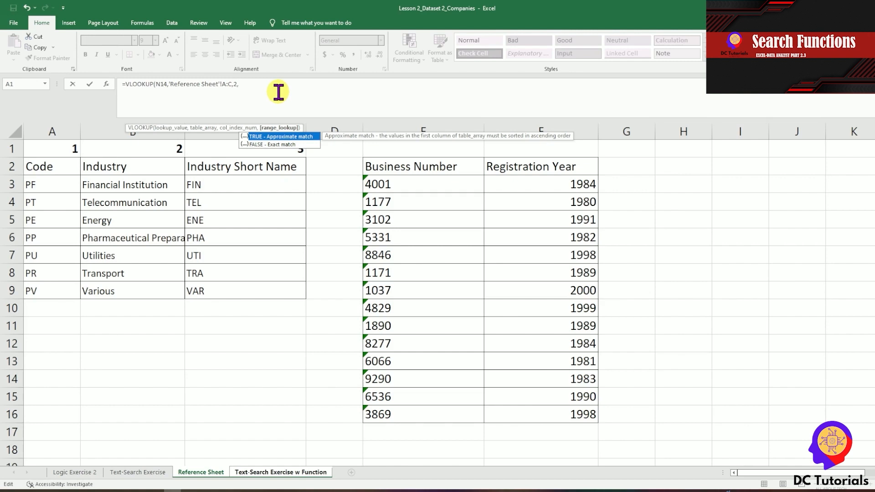
type("FALSE)")
key("Return")
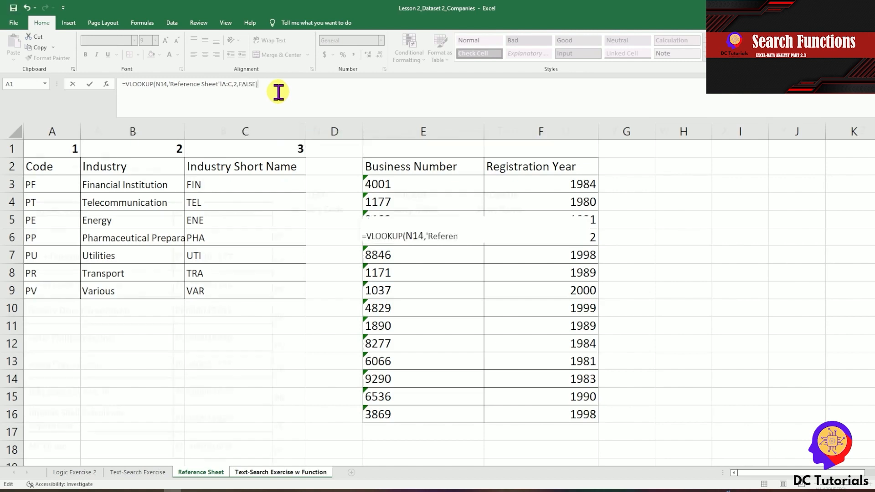
Copy the industry name VLOOKUP formula from S14 to S15 for the second company
key("Left")
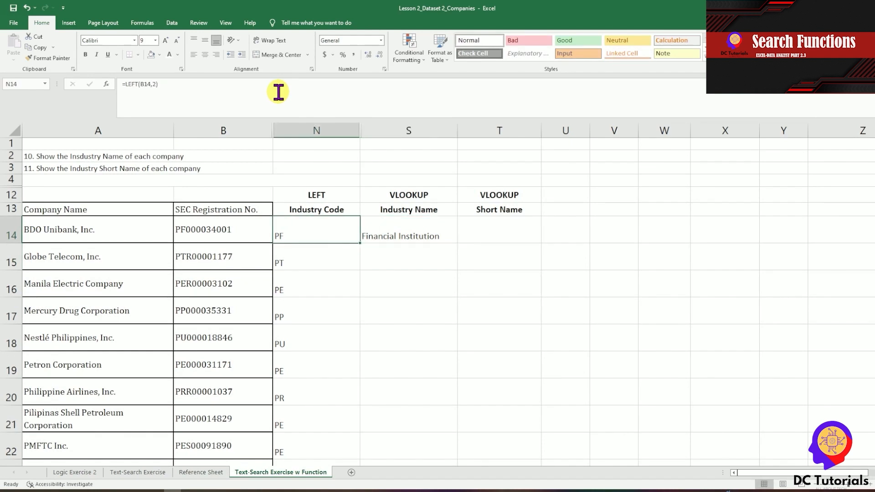
key("Right")
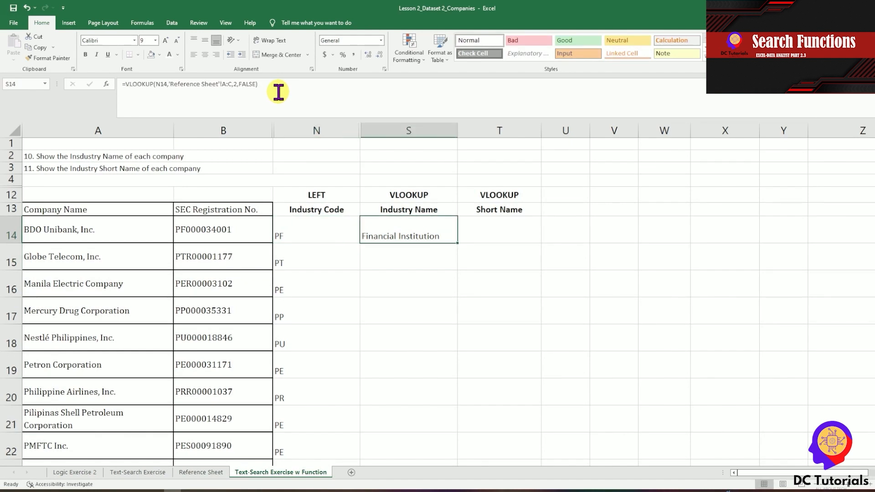
key("ctrl+c")
key("Down")
key("ctrl+v")
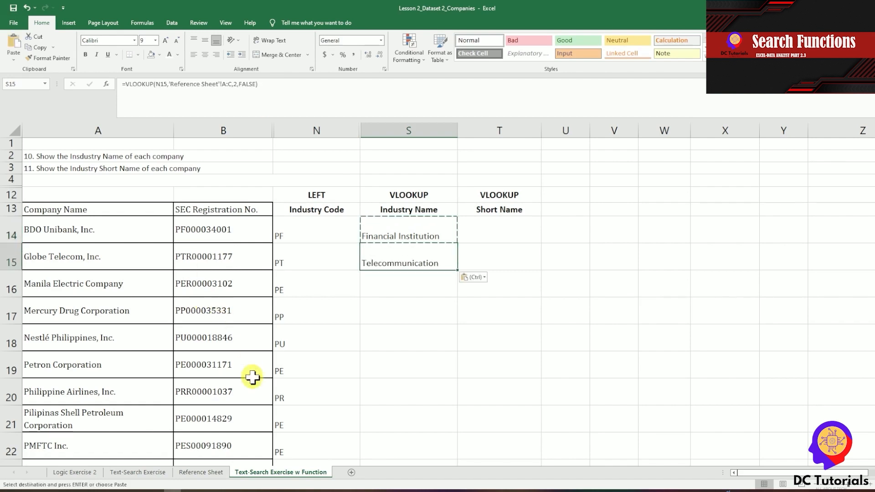
Check the second company's industry name in S15 against its code on the Reference Sheet
left_click(201, 472)
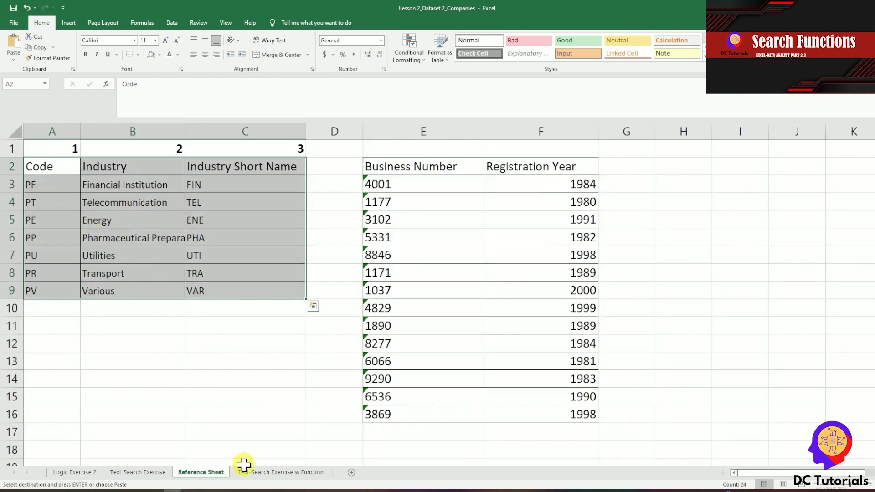
left_click(274, 472)
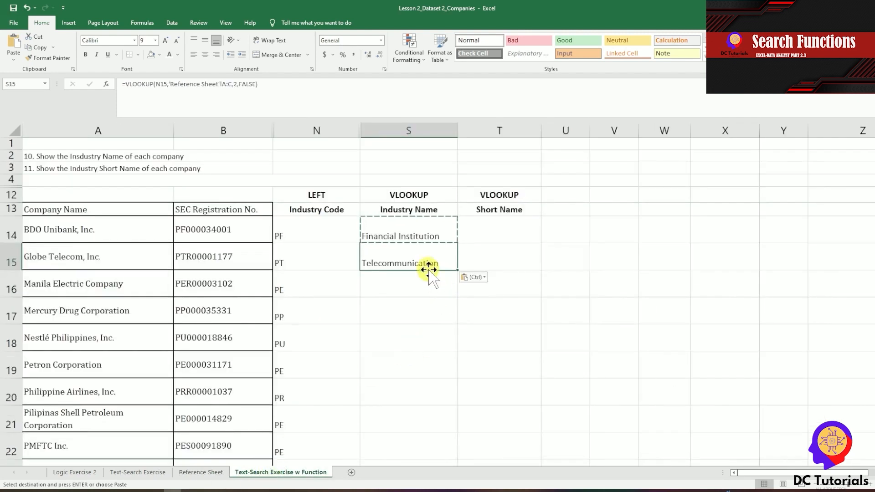
key("Escape")
key("ctrl+c")
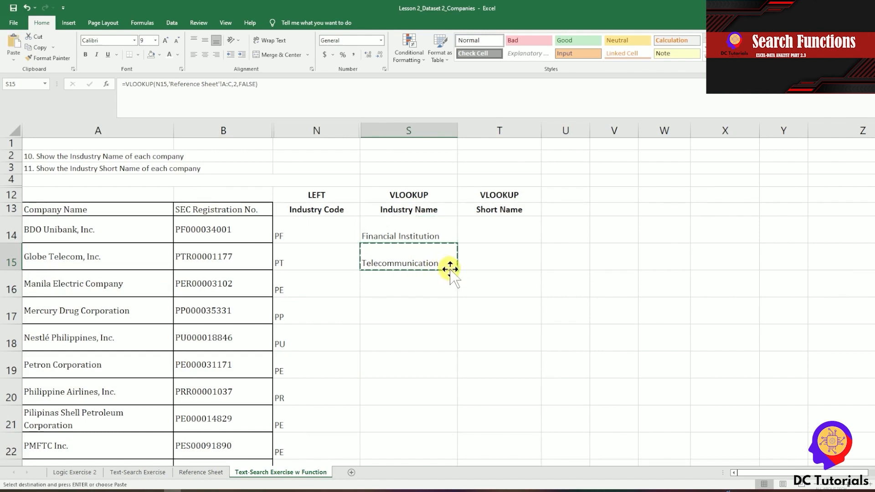
key("Escape")
Check which numbered column of the Reference Sheet table holds the Industry Short Name needed for T14
left_click(503, 228)
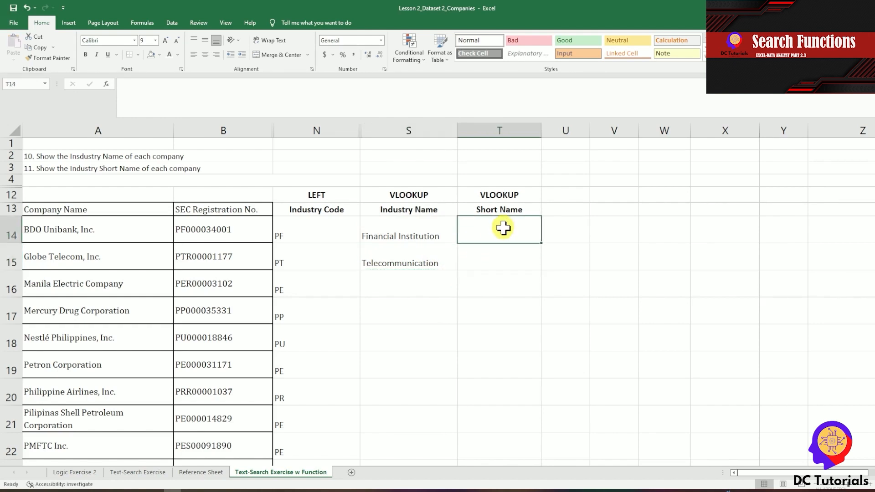
key("Up")
key("Down")
key("Left")
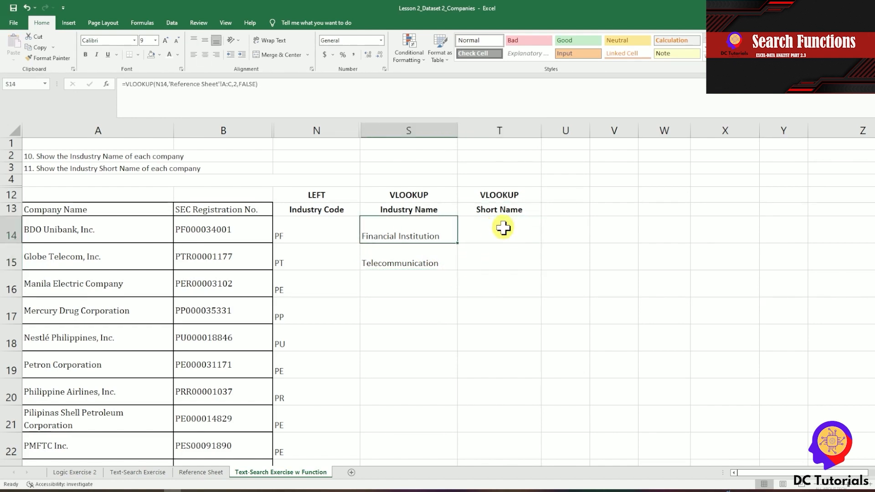
left_click(205, 474)
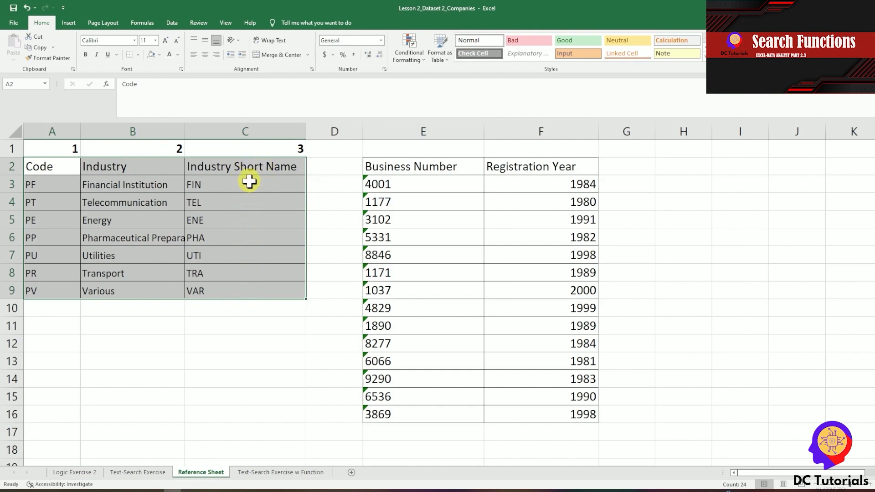
left_click(272, 473)
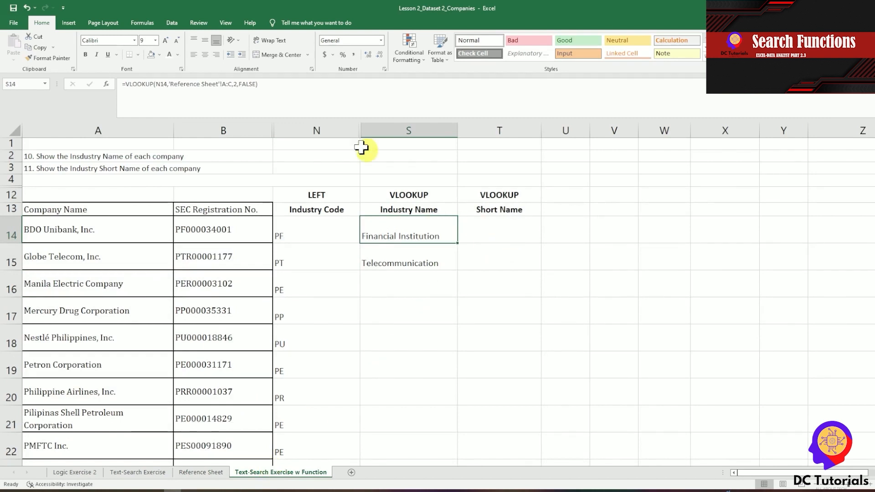
Copy the formula text =VLOOKUP(N14,'Reference Sheet'!A:C,2,FALSE) from S14 into T14 under Short Name
left_click_drag(285, 83, 72, 84)
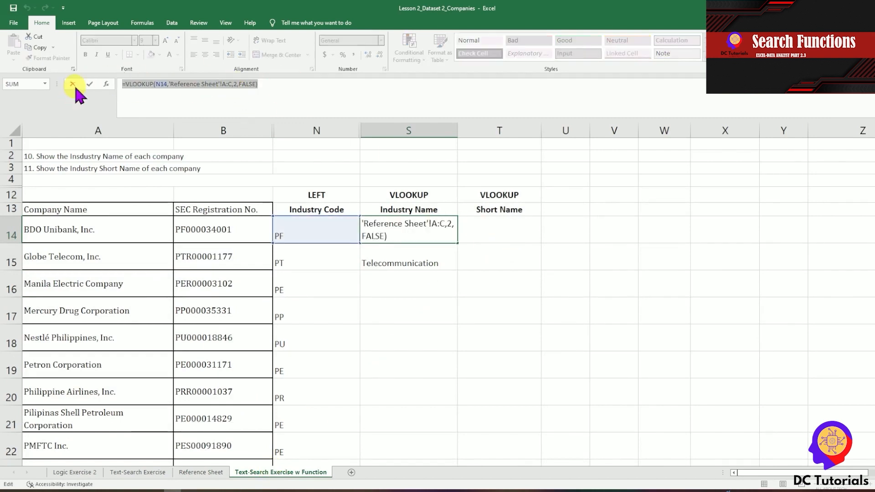
key("Tab")
key("ctrl+v")
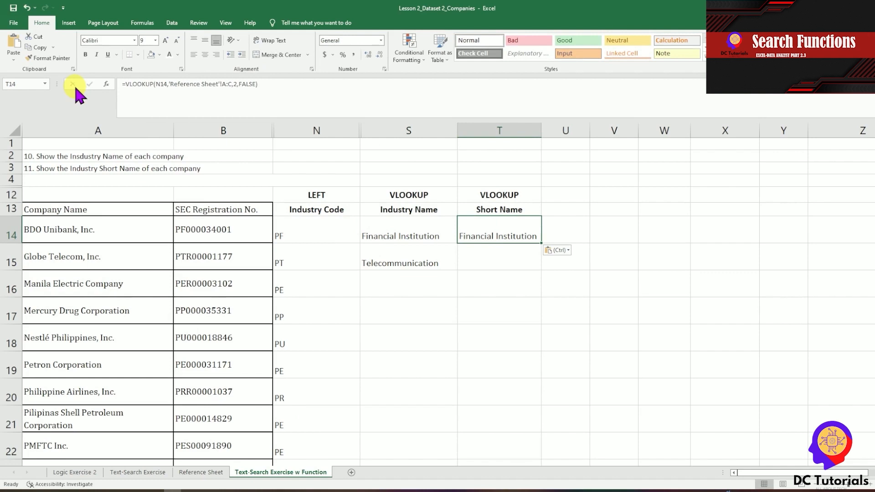
Change the column index of the VLOOKUP in T14 to 3 for the first company's Short Name
left_click(238, 83)
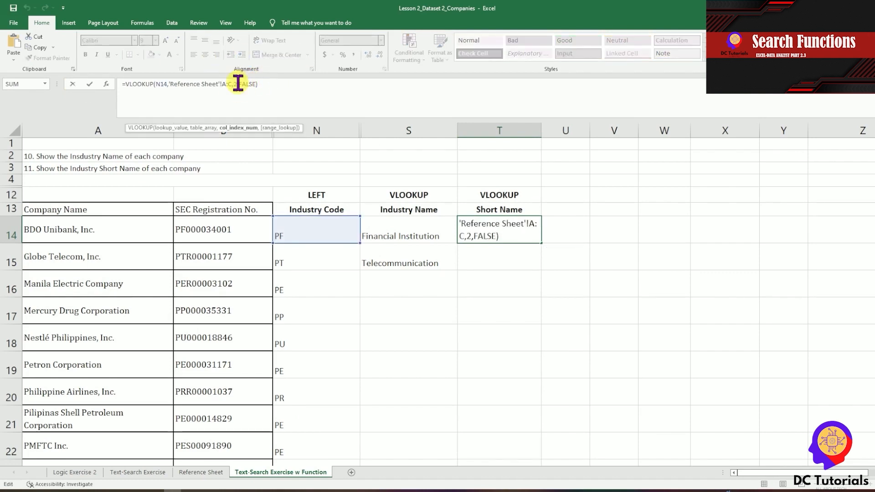
key("BackSpace")
type("3")
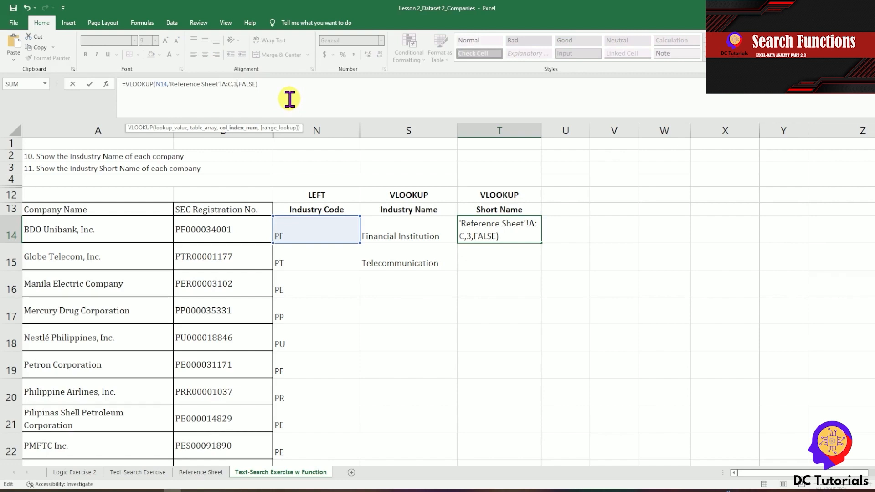
key("Return")
Copy the Short Name formula from T14 to T15
key("Up")
key("ctrl+c")
key("Down")
key("ctrl+v")
Copy the Industry Name and Short Name formulas in S15:T15 down through the last company row
key("Left")
key("shift+Right")
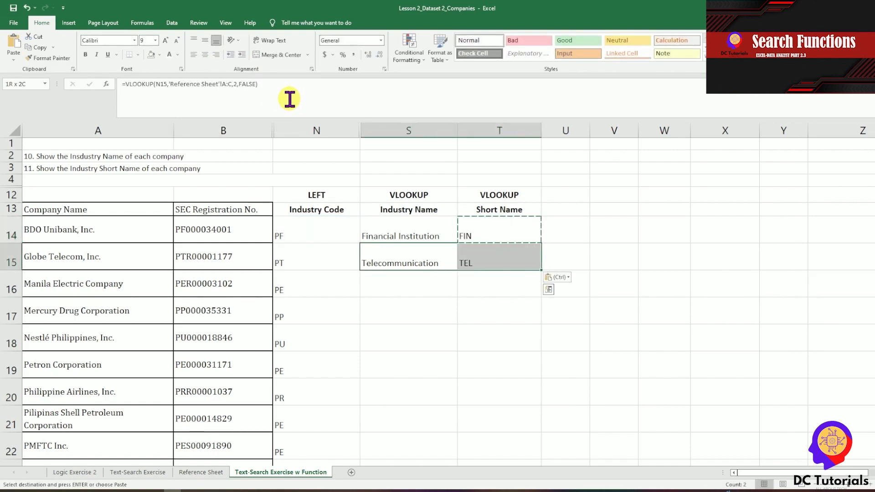
key("ctrl+c")
key("Left")
key("ctrl+Down")
key("Right")
key("shift+Right")
key("ctrl+shift+Up")
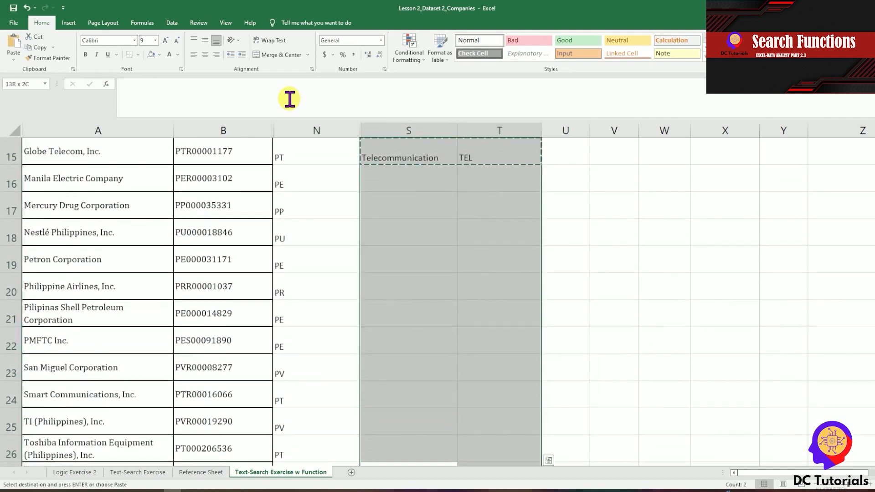
key("Return")
key("ctrl+Up")
key("ctrl+Up")
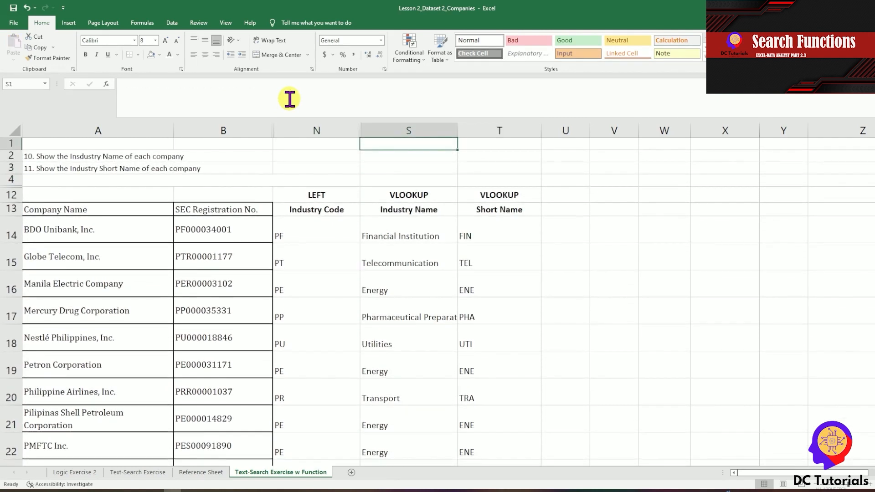
Enter TRUE in S1 and FALSE in S2
key("Right")
key("Left")
key("Right")
key("Left")
type("TRUE")
key("Return")
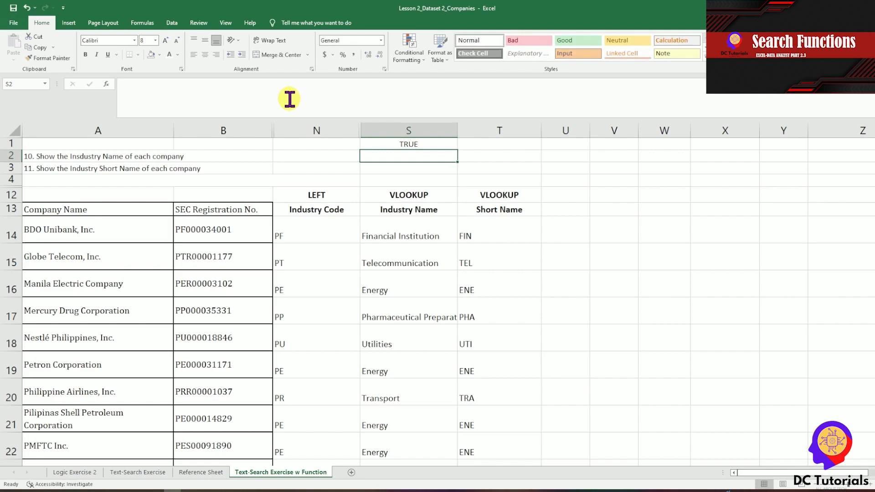
type("FALSE")
key("Return")
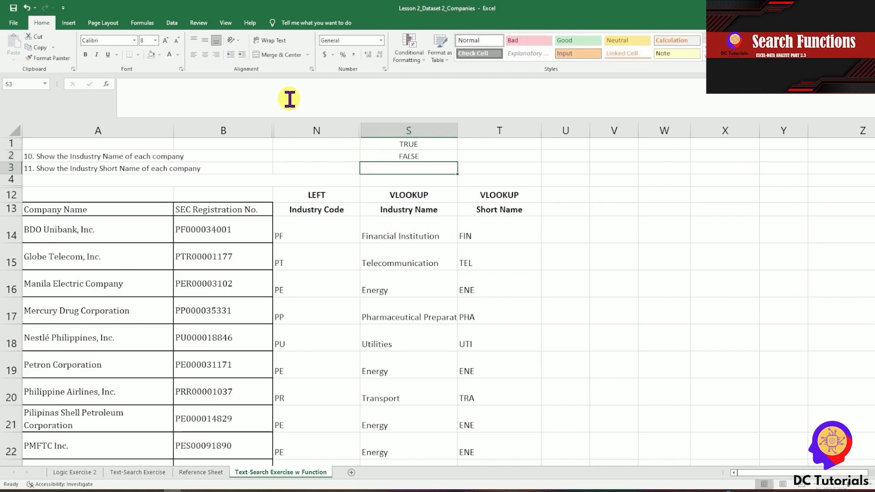
Enter =S1*1 in T1 and copy the formula to T2
key("Right")
key("Up")
key("Up")
type("=")
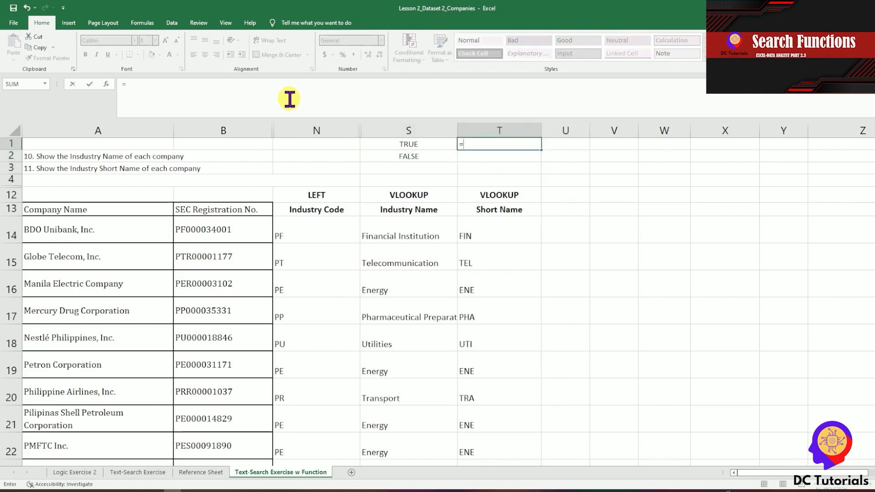
key("Left")
type("*1")
key("Return")
key("Up")
key("ctrl+c")
key("Down")
key("Return")
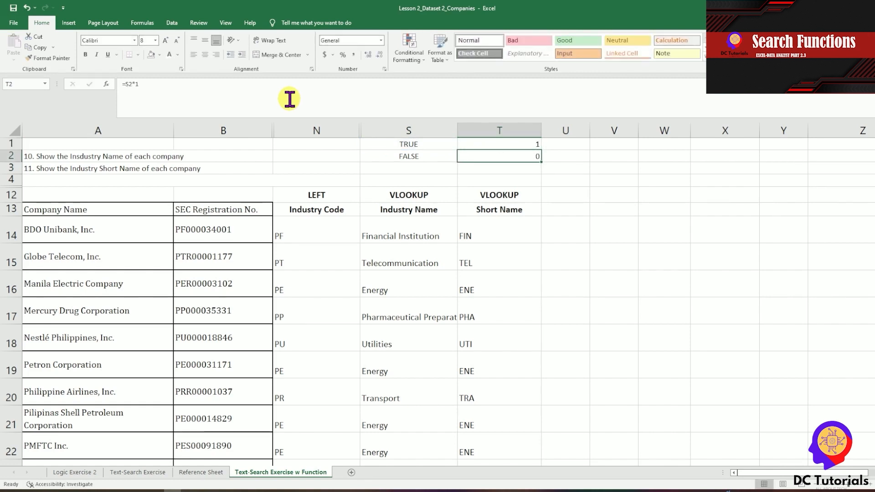
key("Left")
key("shift+Up")
key("shift+Down")
key("shift+Right")
key("shift+Left")
Replace FALSE with 0 as the range lookup argument of the Industry Name VLOOKUP in S14
key("Down")
key("Down")
key("Down")
key("Down")
key("Down")
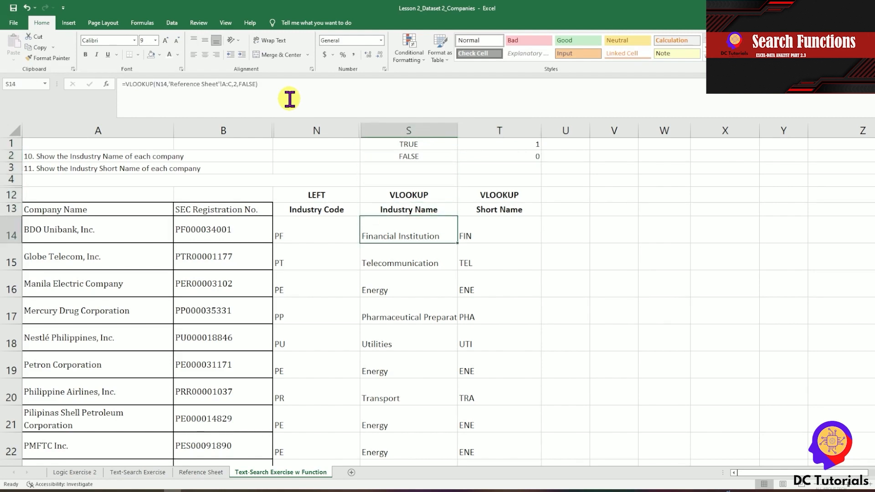
left_click(290, 99)
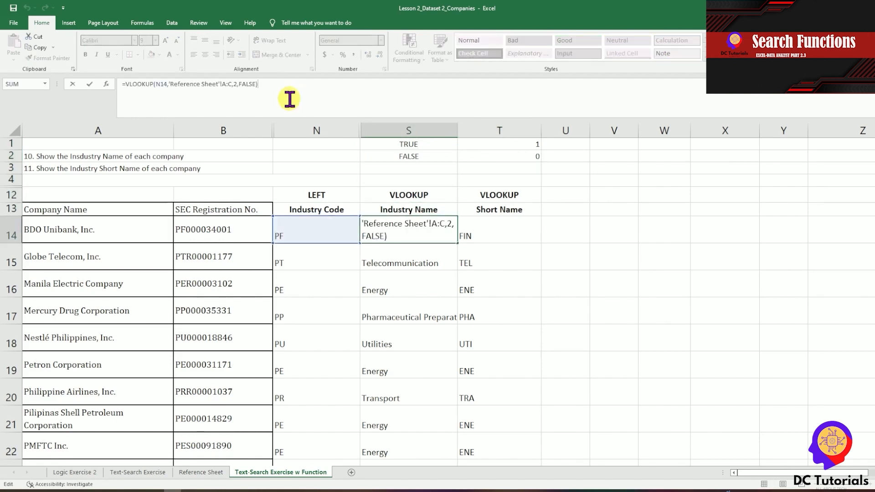
key("shift+Left")
key("shift+Left")
key("shift+Left")
key("shift+Left")
key("shift+Left")
key("shift+Left")
type("0)")
key("Return")
key("Up")
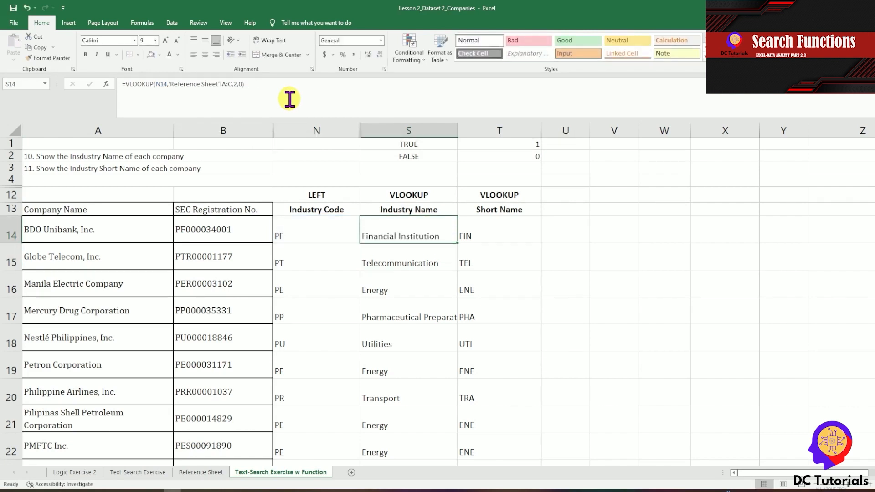
Replace FALSE with 0 as the range lookup argument of the Short Name VLOOKUP in T14
key("Right")
left_click(290, 99)
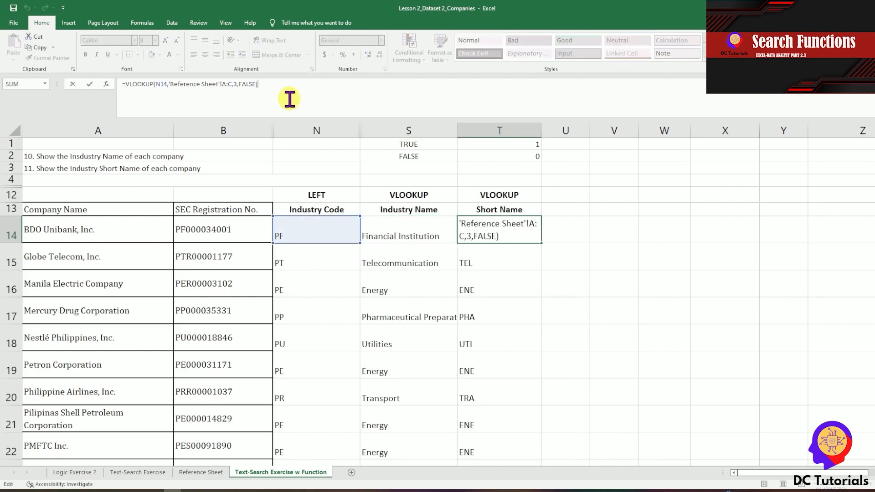
key("BackSpace")
key("BackSpace")
key("BackSpace")
key("BackSpace")
key("BackSpace")
key("BackSpace")
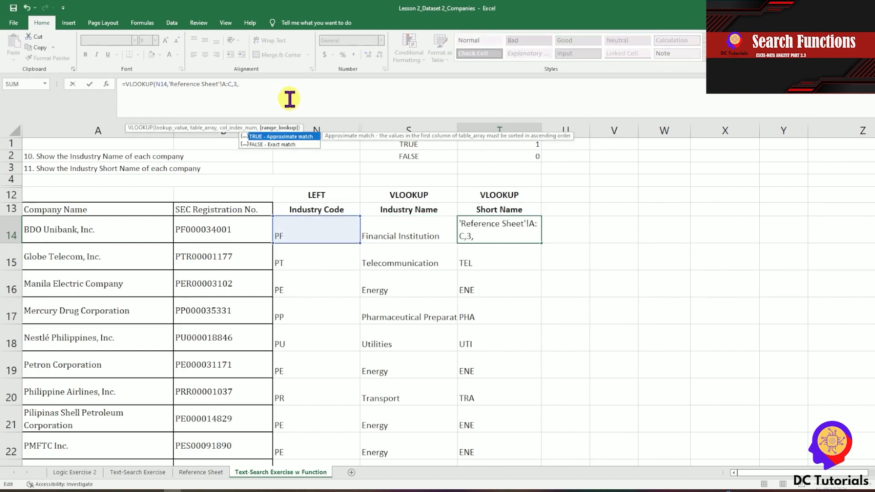
type("0)")
key("Return")
key("Up")
key("Left")
key("Right")
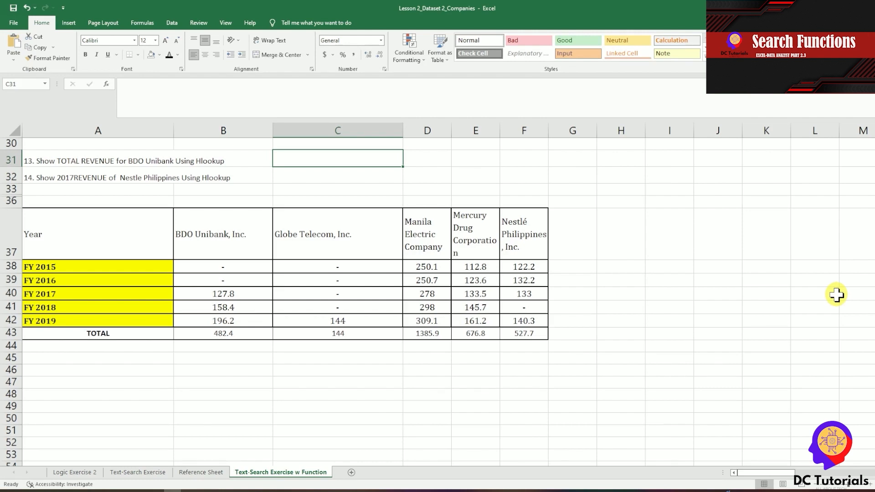
Begin an HLOOKUP formula in C31 with "BDO Unibank, Inc." as the lookup value
left_click(47, 159)
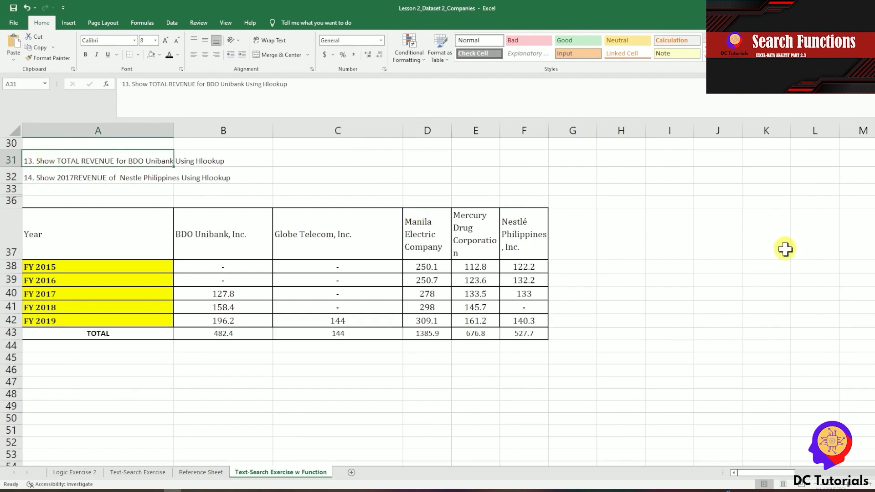
key("Right")
key("Right")
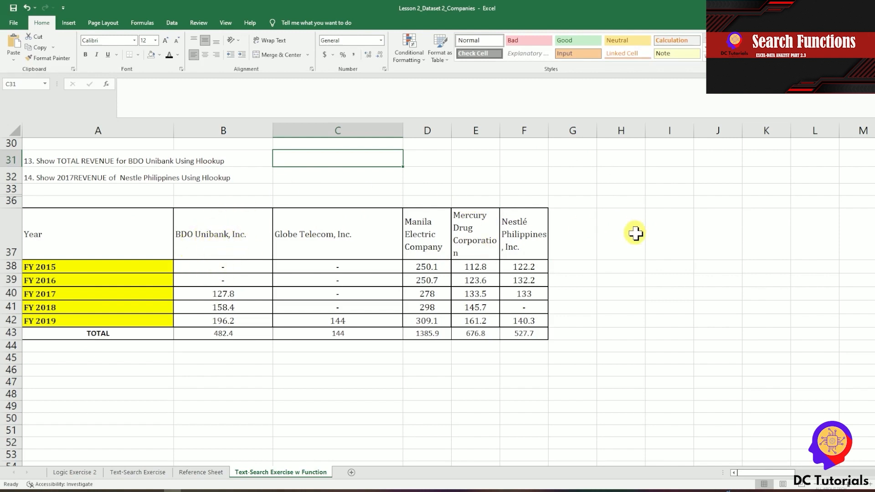
type("=")
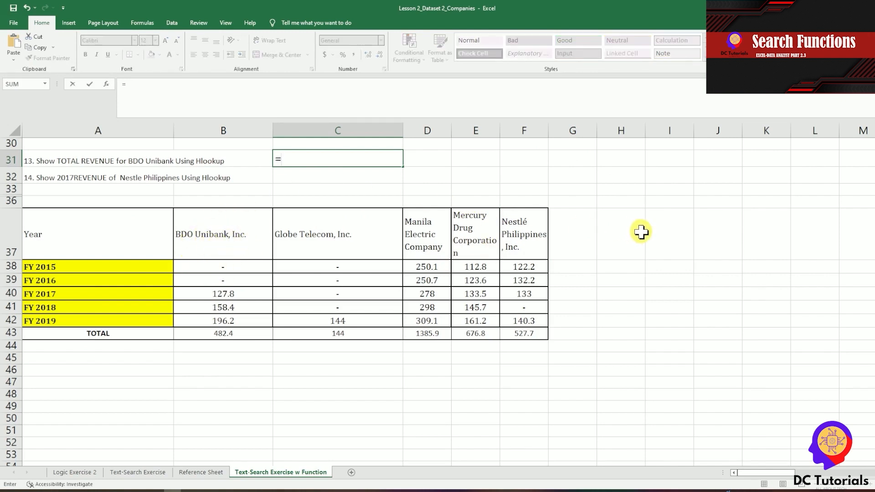
type("Hlooku")
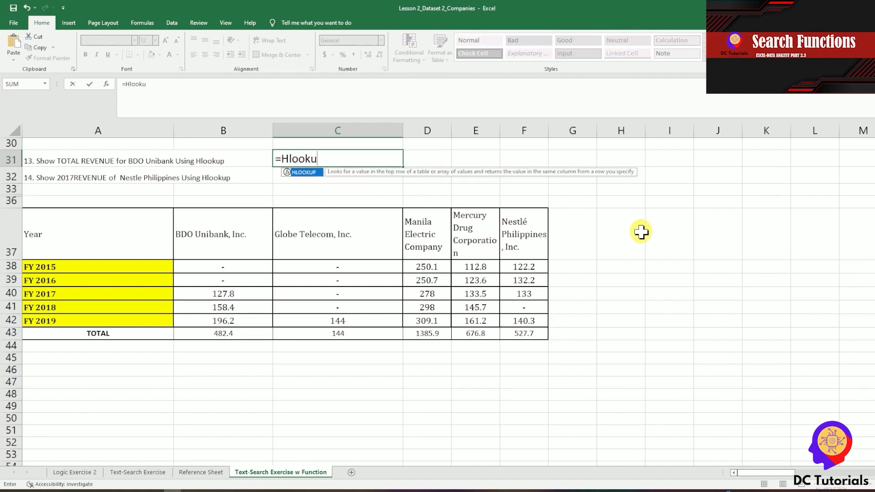
type("p(\"B")
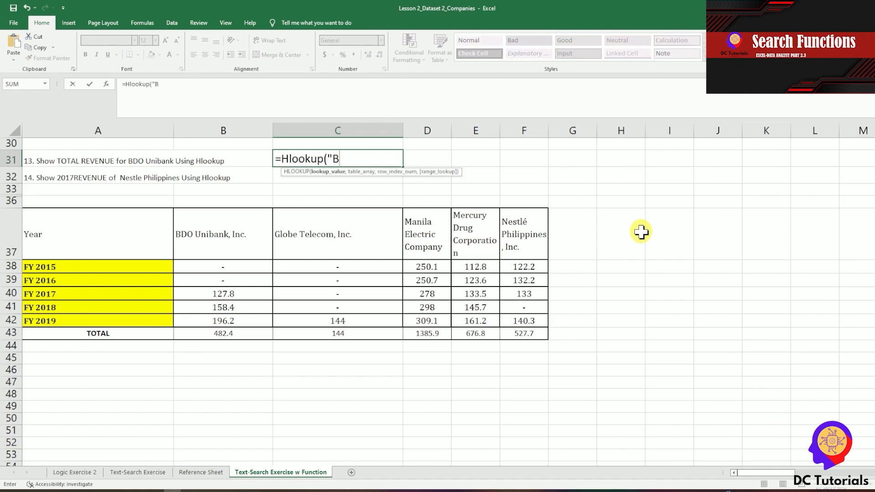
type("DO Unibank, Inc.\"")
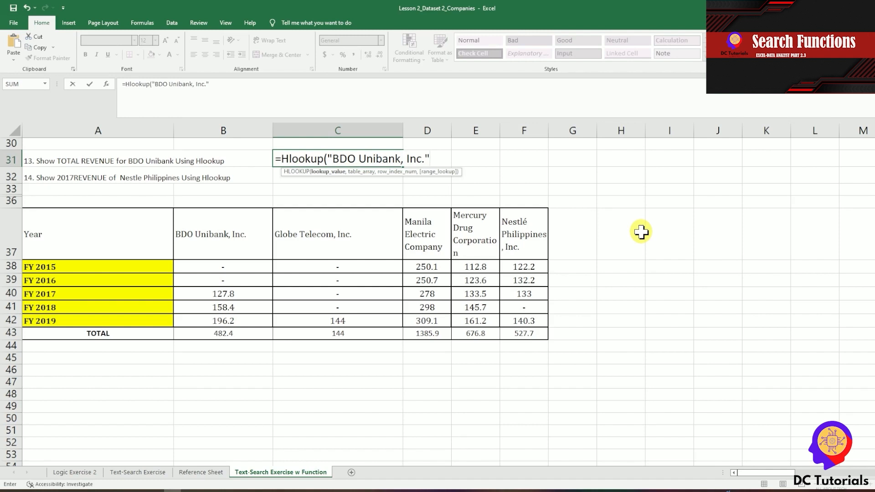
Complete the HLOOKUP in C31 with table array A37:F43, row index 7 and range lookup 0
type(",")
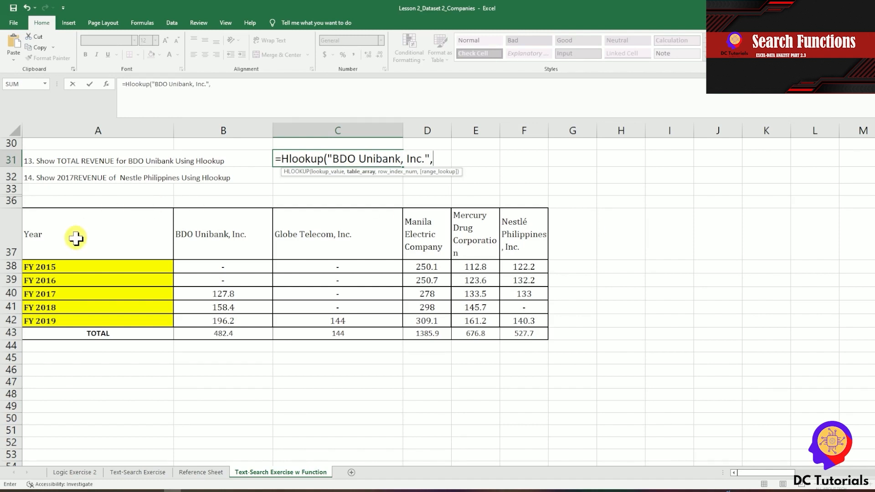
left_click_drag(75, 238, 514, 336)
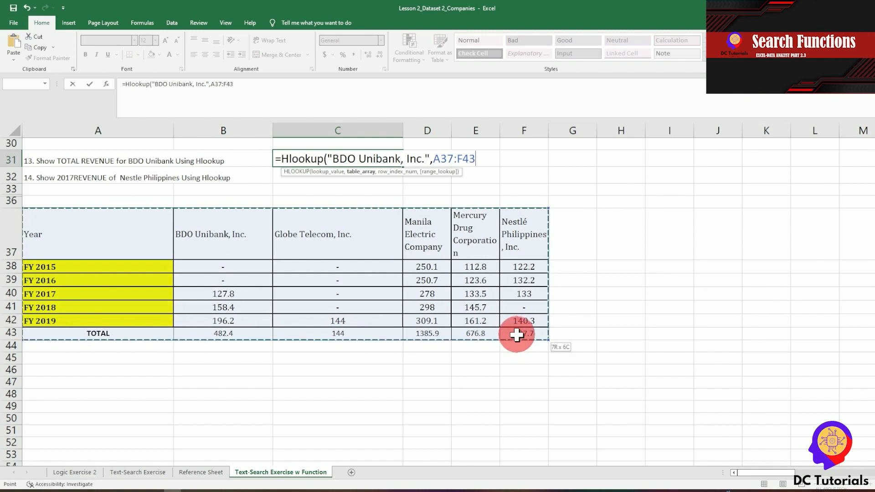
type(",")
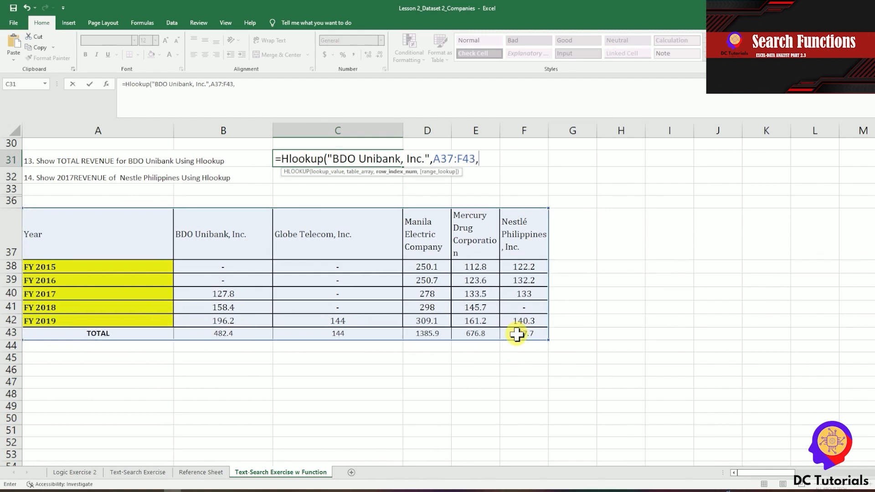
type("7")
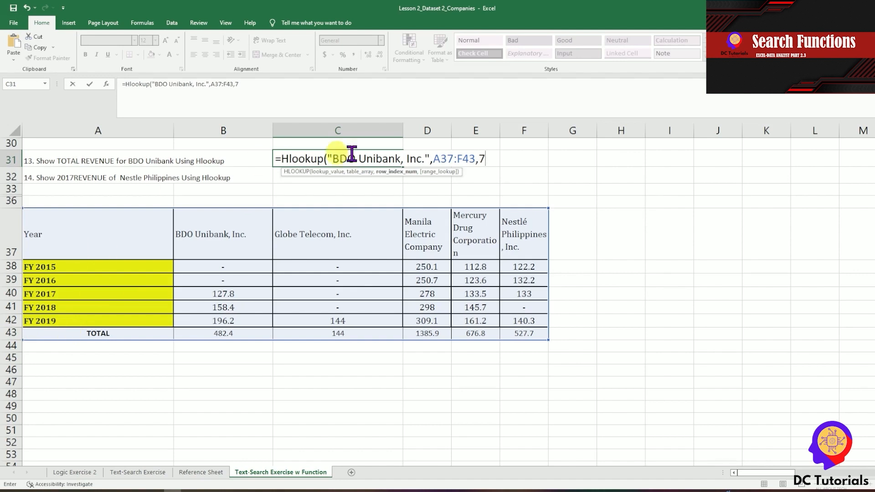
left_click(417, 99)
type(",")
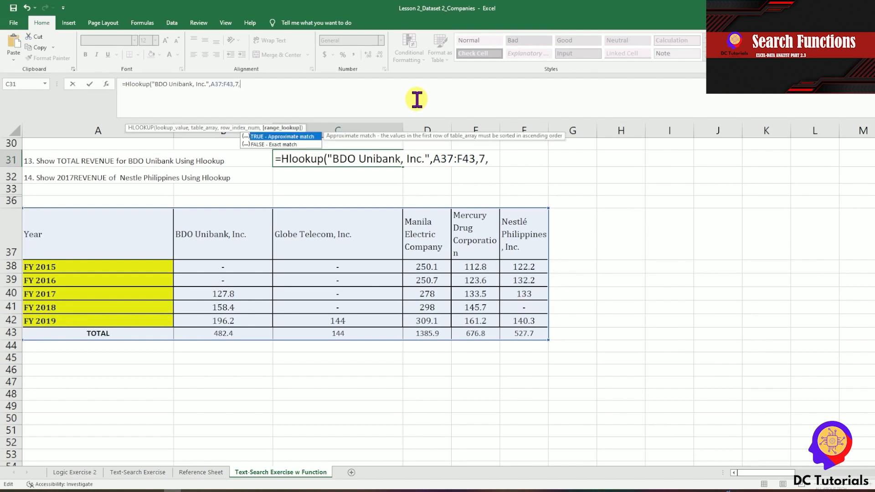
type("0)")
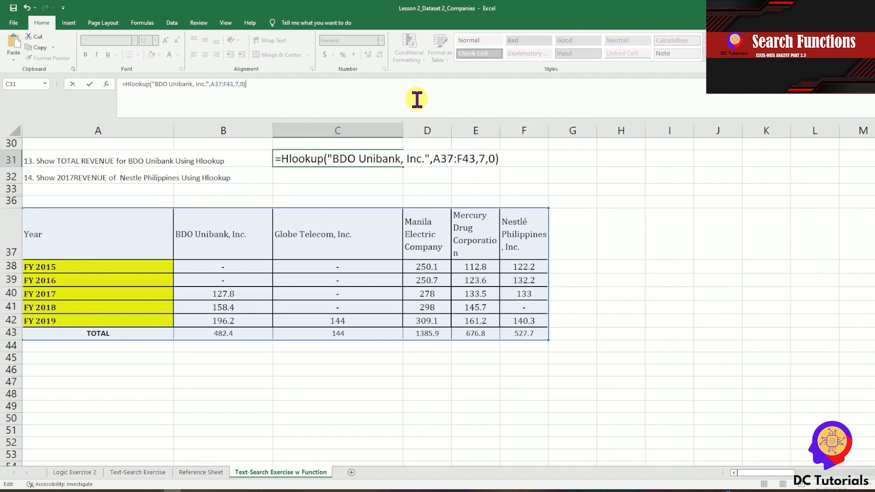
key("Return")
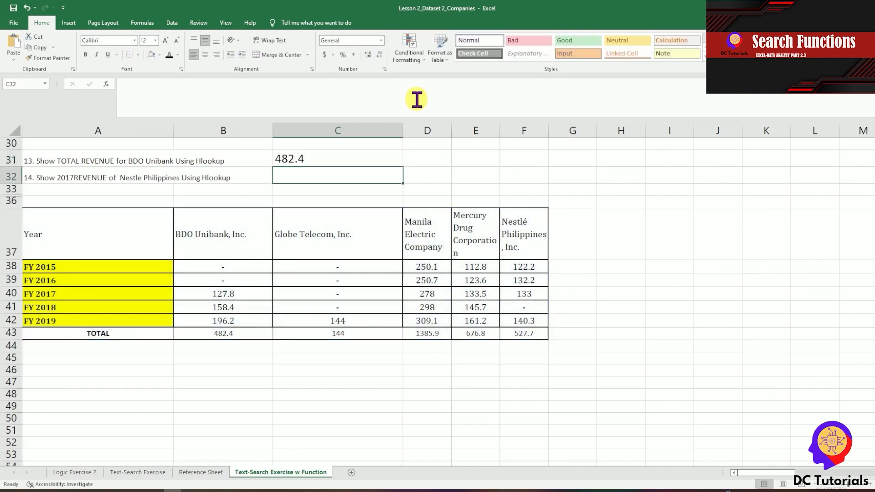
key("Up")
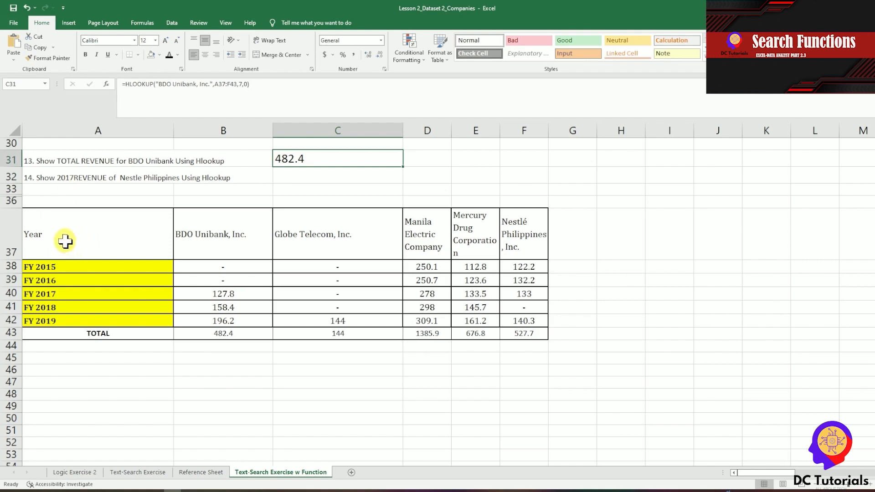
Check the FY 2017 row and copy the text Nestlé Philippines, Inc. from header cell F37
left_click(7, 294)
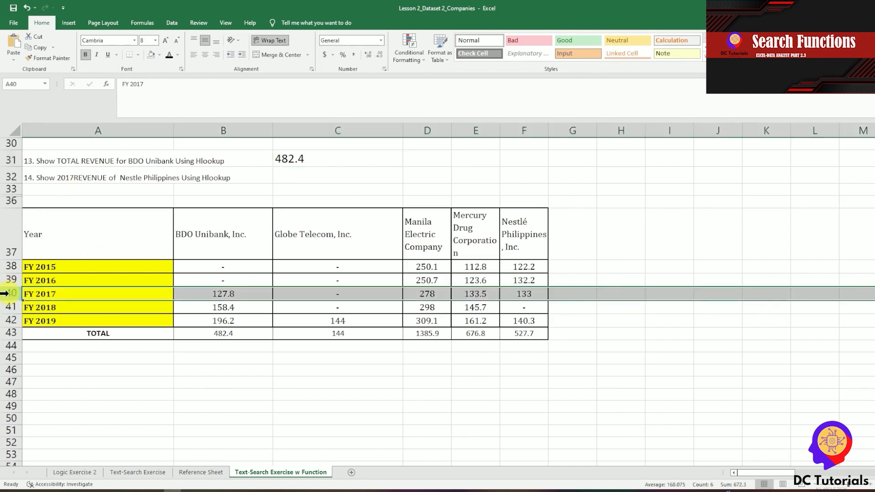
left_click(526, 237)
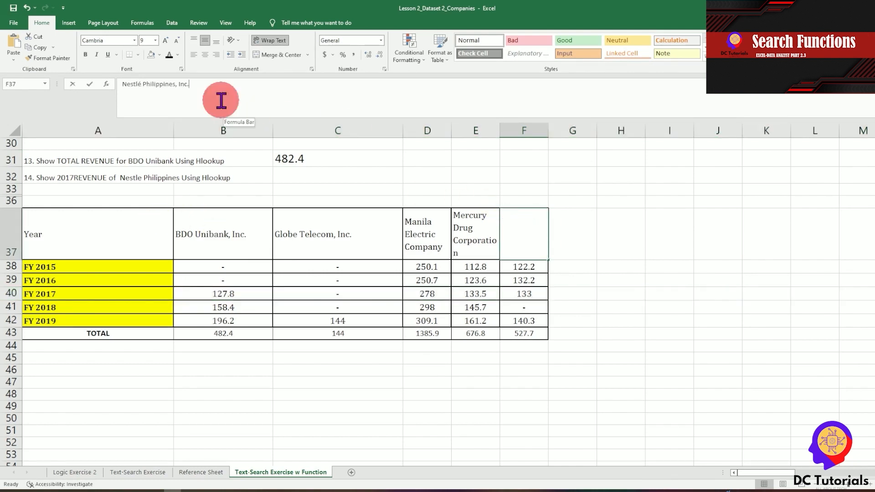
left_click_drag(225, 101, 104, 97)
key("ctrl+c")
key("Escape")
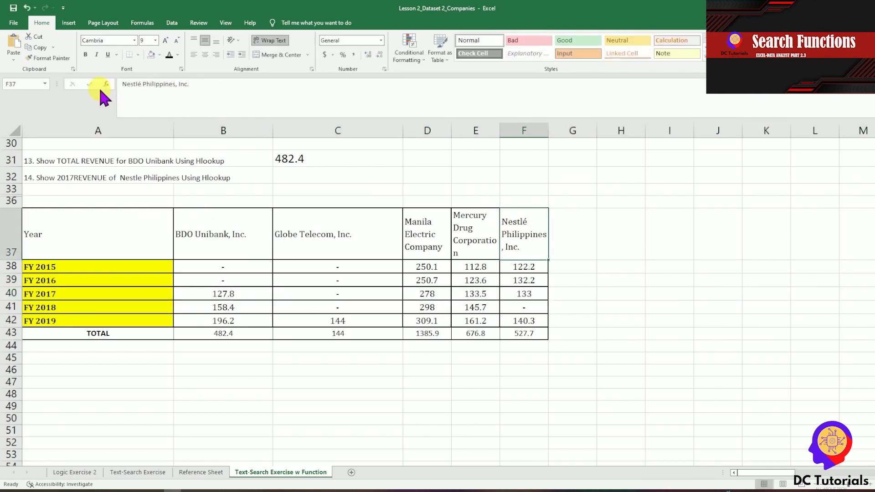
Begin an HLOOKUP formula in C32 with "Nestlé Philippines, Inc." as the lookup value
left_click(373, 181)
type("=")
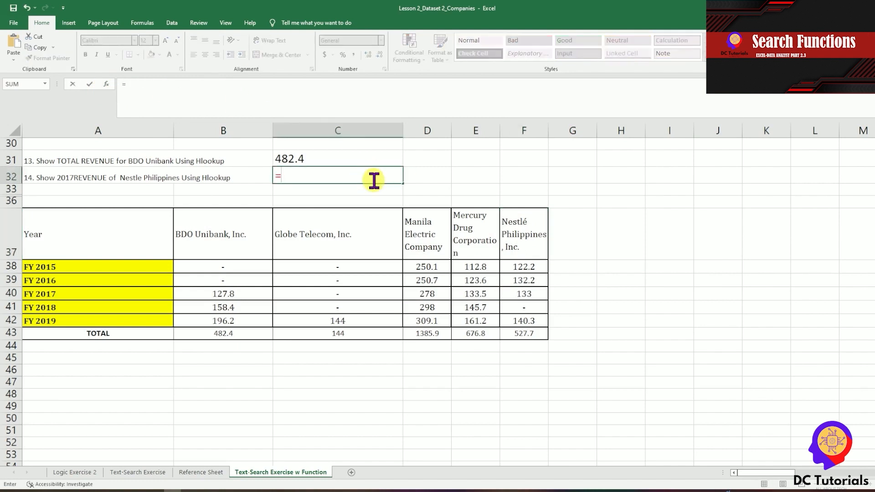
type("Hlookup(")
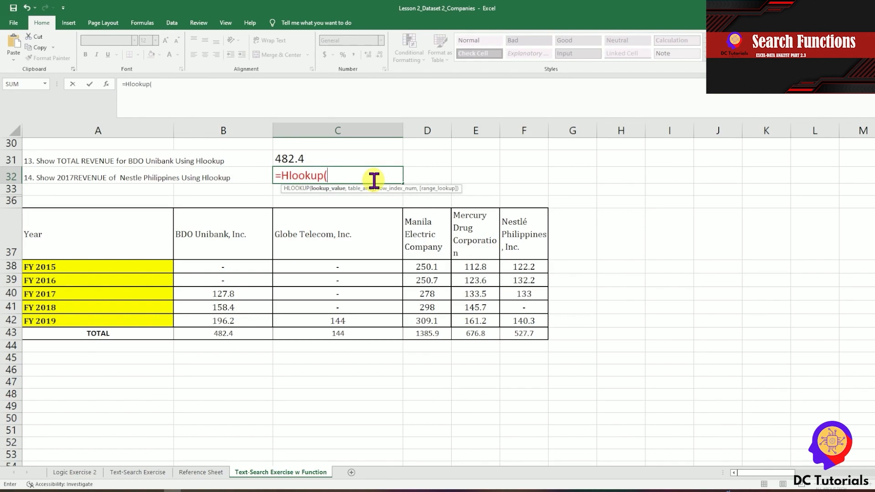
type("\"")
key("Return")
key("Return")
left_click(374, 181)
key("ctrl+v")
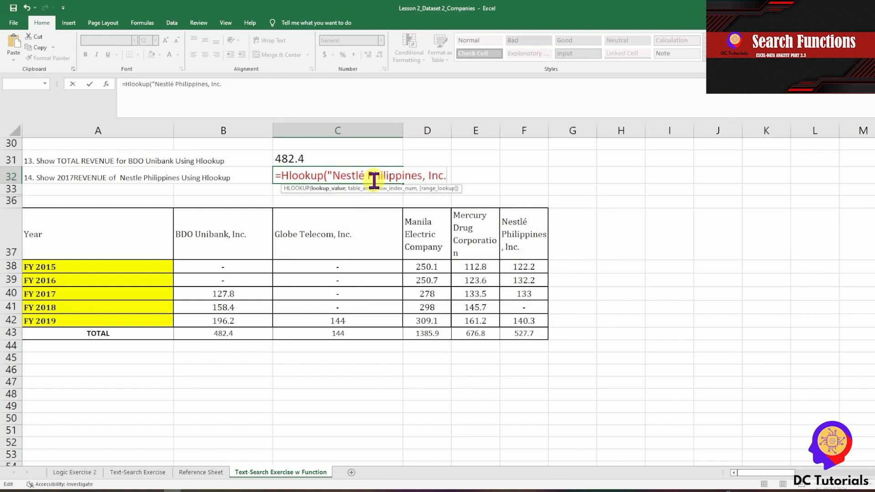
Complete the HLOOKUP in C32 with table array A37:F43, row index 4 and range lookup 0
type("\",")
left_click_drag(94, 245, 545, 329)
type(",")
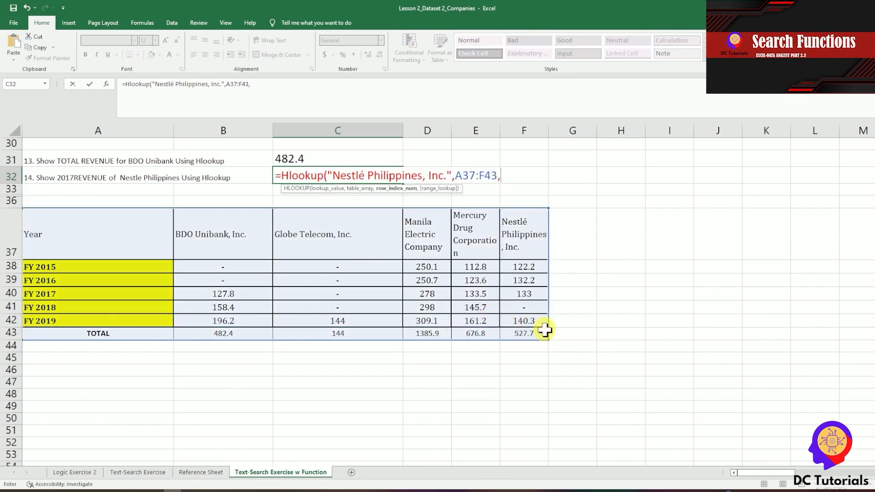
type("4,0)")
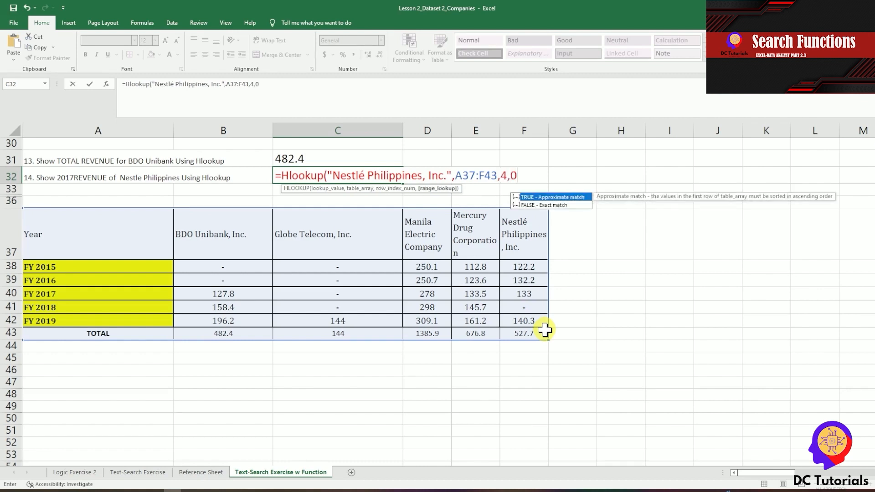
key("Return")
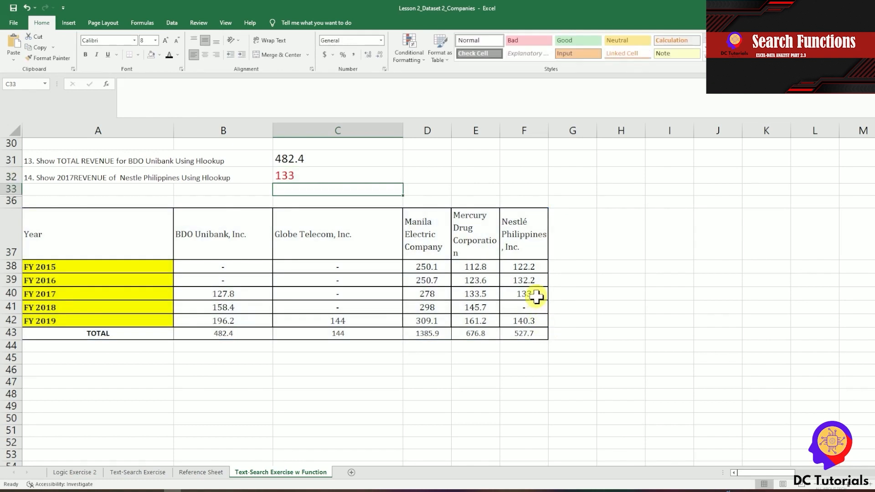
left_click(533, 297)
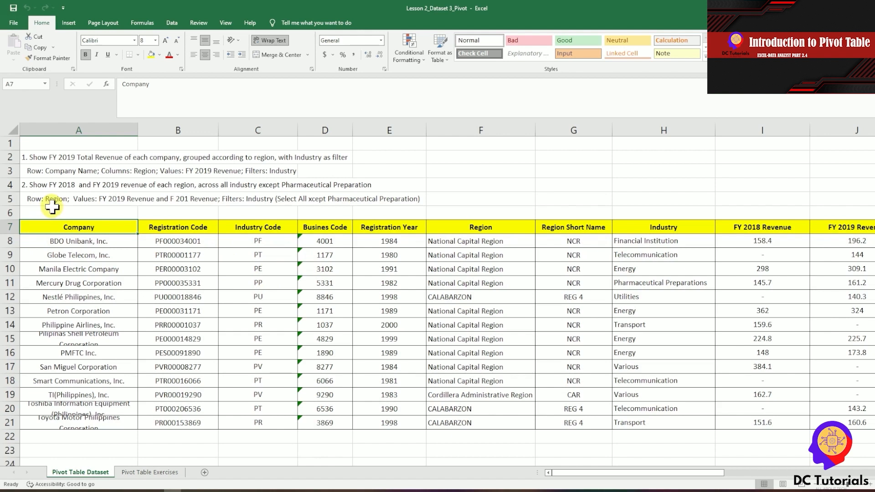
Start a pivot table from range A7:J21 of the Pivot Table Dataset sheet and check that the source covers all columns
left_click(69, 22)
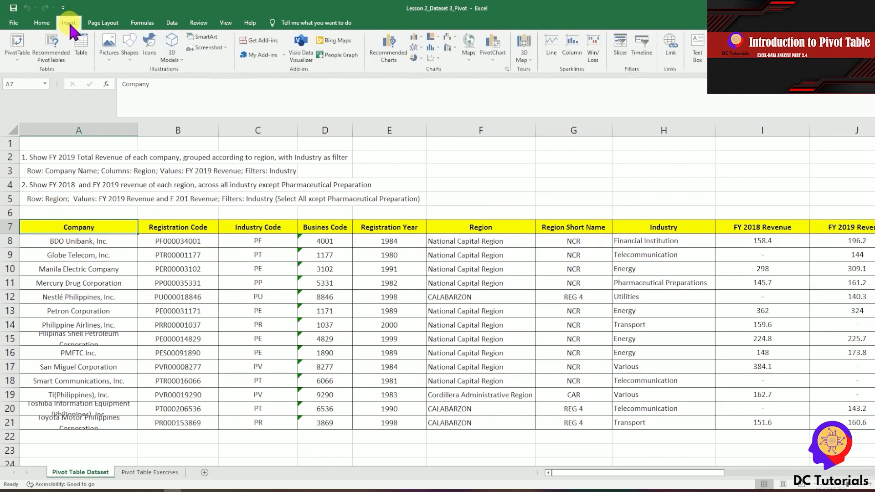
left_click(18, 46)
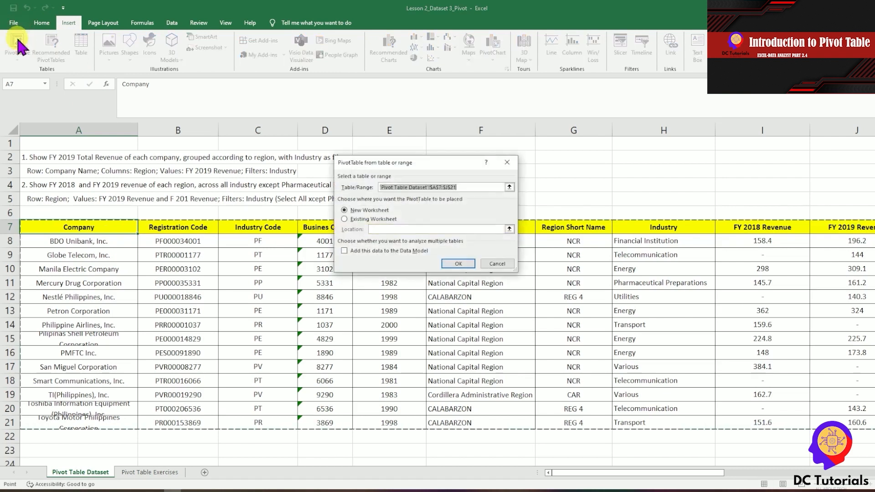
mouse_move(437, 165)
left_mouse_down()
mouse_move(426, 145)
mouse_move(441, 158)
left_mouse_up()
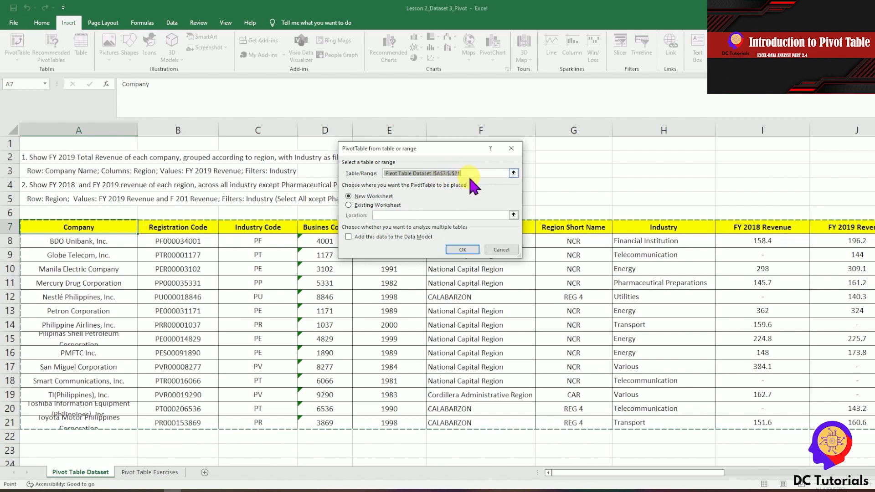
left_click_drag(604, 478, 643, 477)
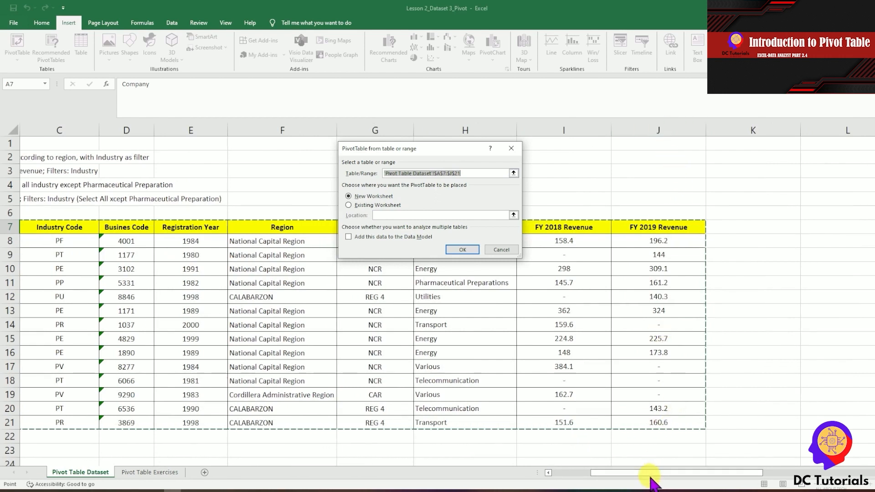
left_click_drag(652, 483, 456, 490)
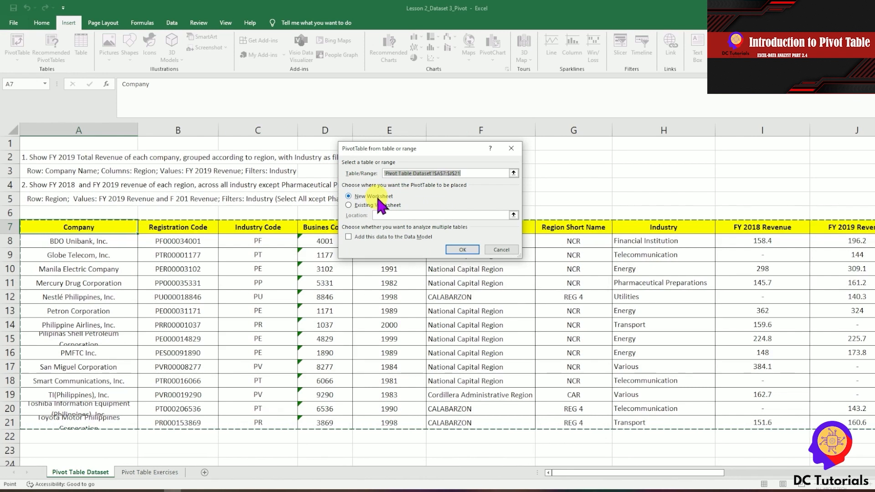
Try placing the pivot table on the existing worksheet at cell M6 of Pivot Table Dataset
left_click(349, 205)
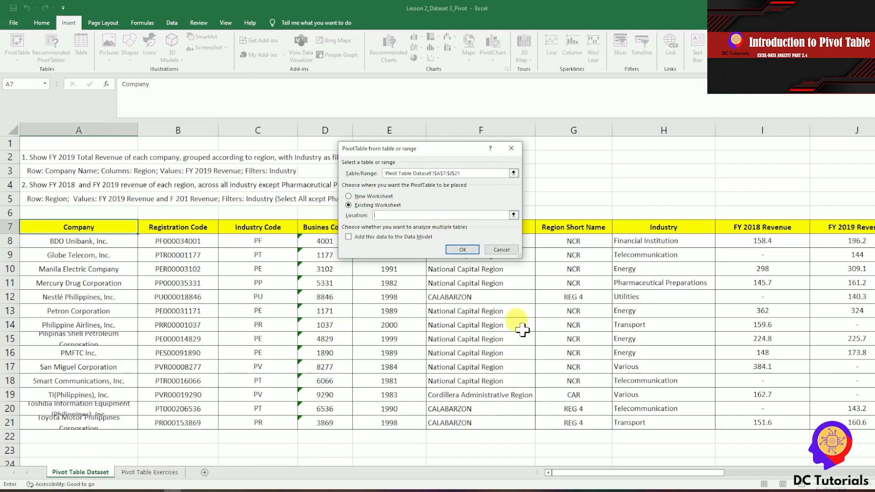
left_click_drag(613, 476, 724, 474)
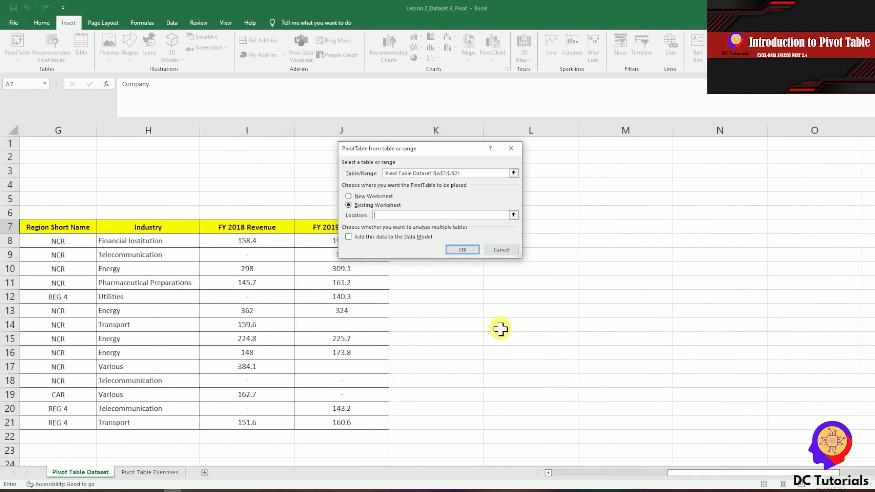
left_click(613, 212)
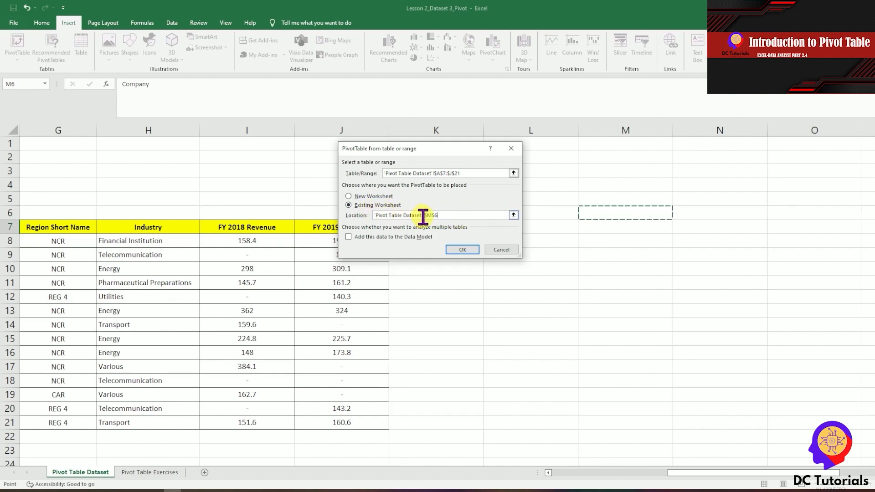
Create the pivot table on a new worksheet and add the FY 2018 Revenue field to the Rows area
left_click(349, 196)
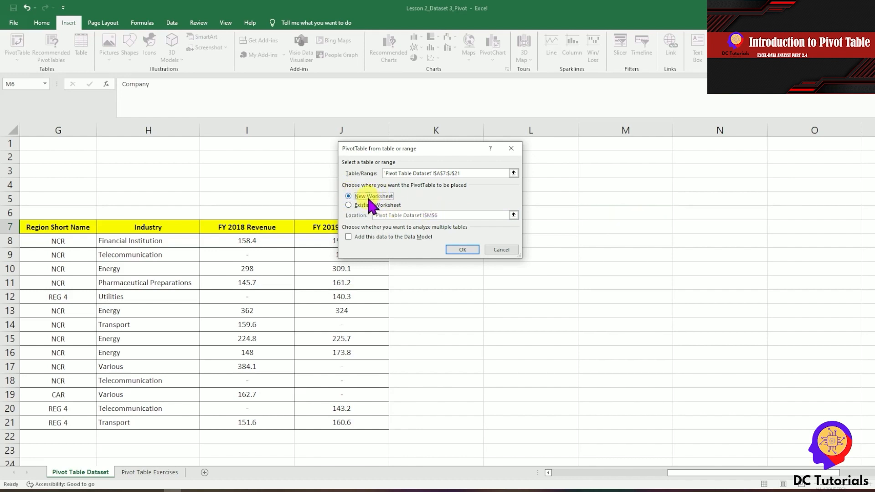
left_click(455, 248)
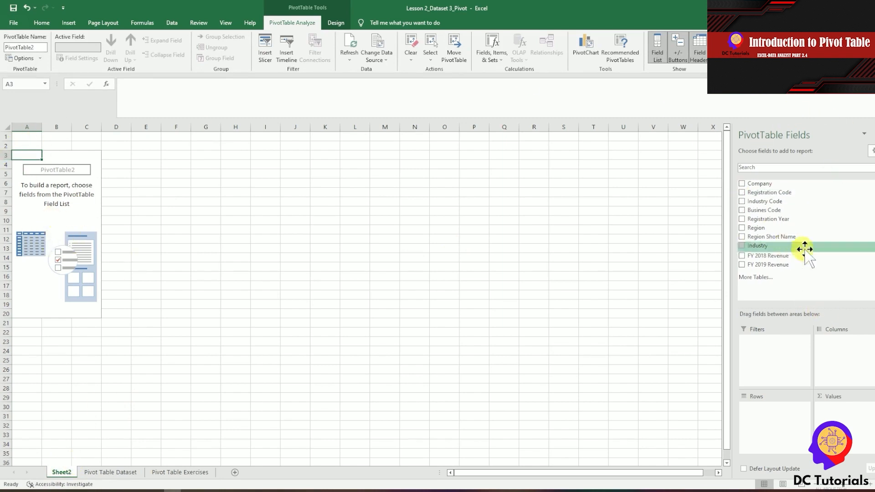
left_click_drag(781, 256, 764, 401)
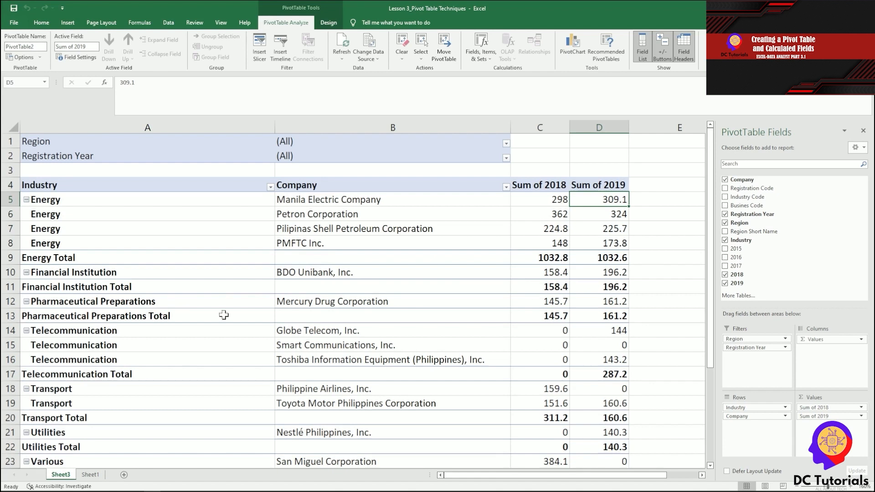
Examine the yearly revenue figures in the Sheet1 source data, including the BDO Unibank and Mercury Drug rows
left_click(89, 474)
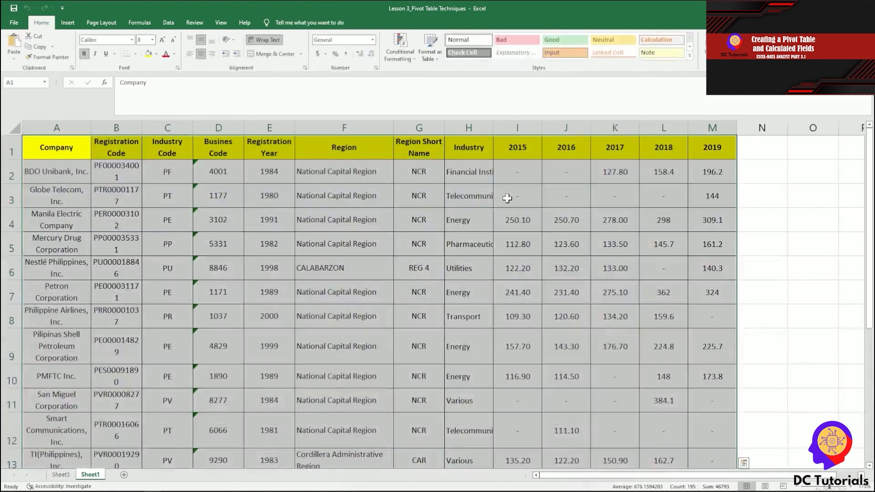
left_click(707, 223)
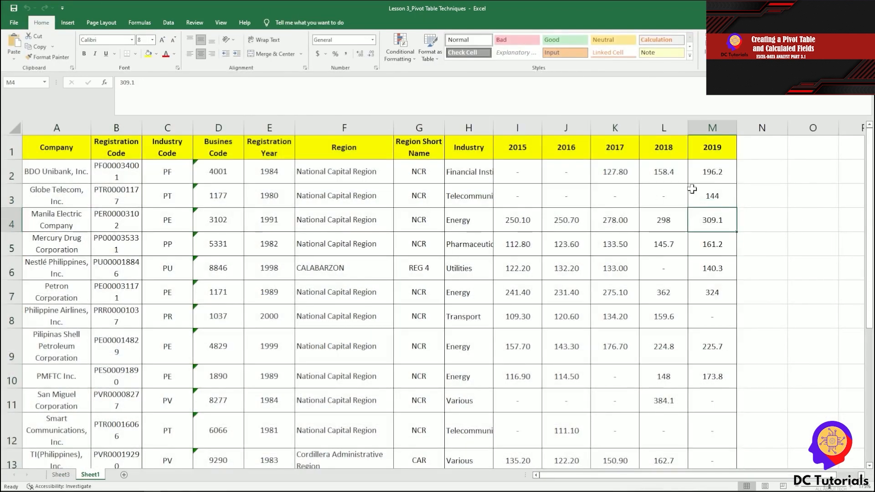
left_click_drag(592, 172, 700, 174)
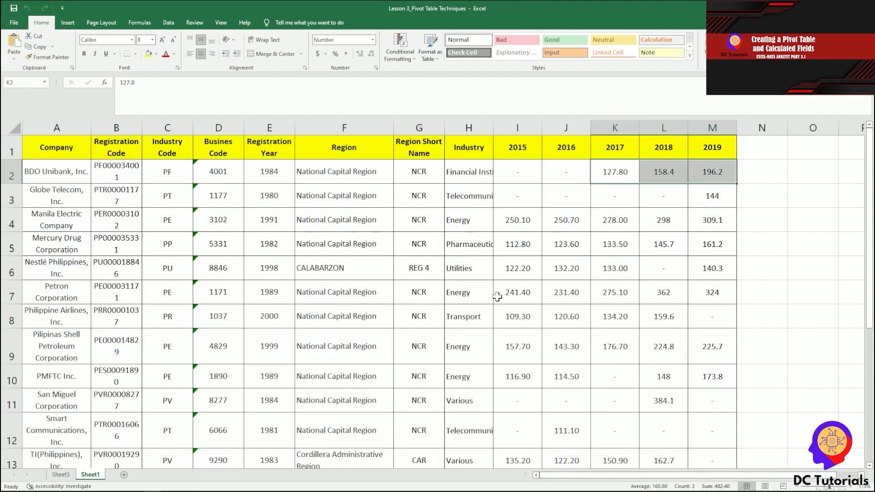
left_click_drag(501, 246, 533, 247)
left_click(511, 246)
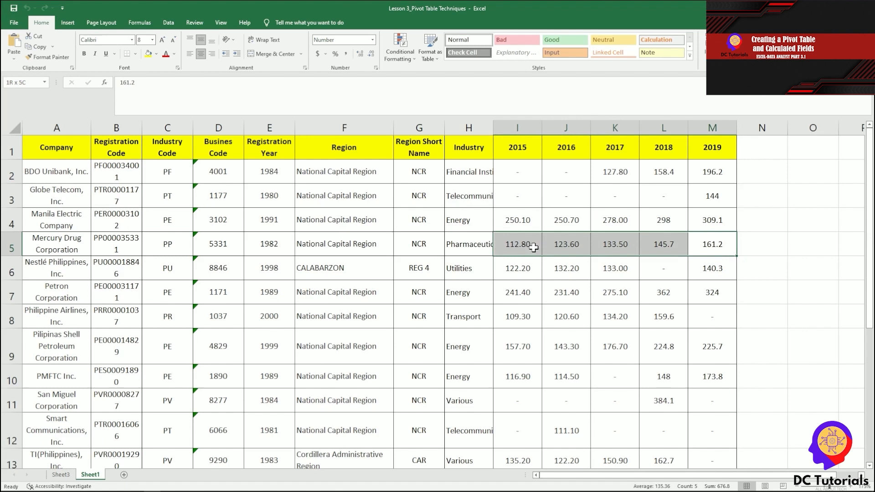
View the available refresh options for the pivot table on Sheet3 without applying any of them
left_click(61, 474)
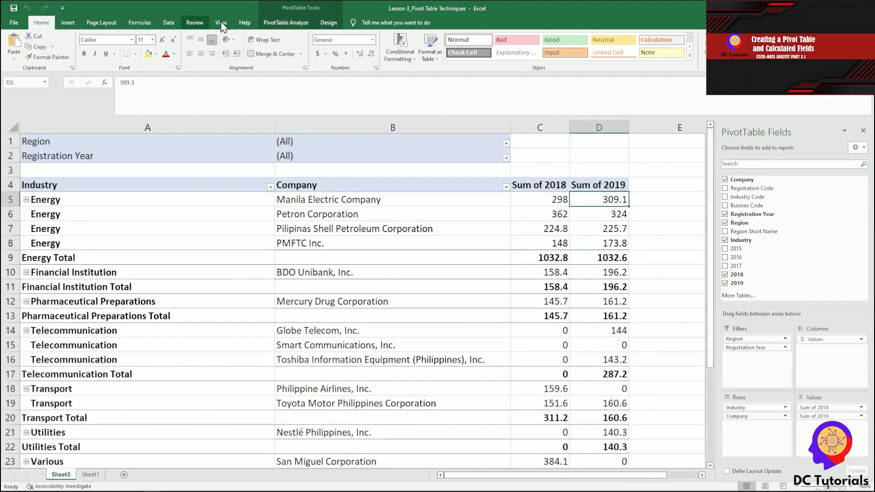
left_click(286, 22)
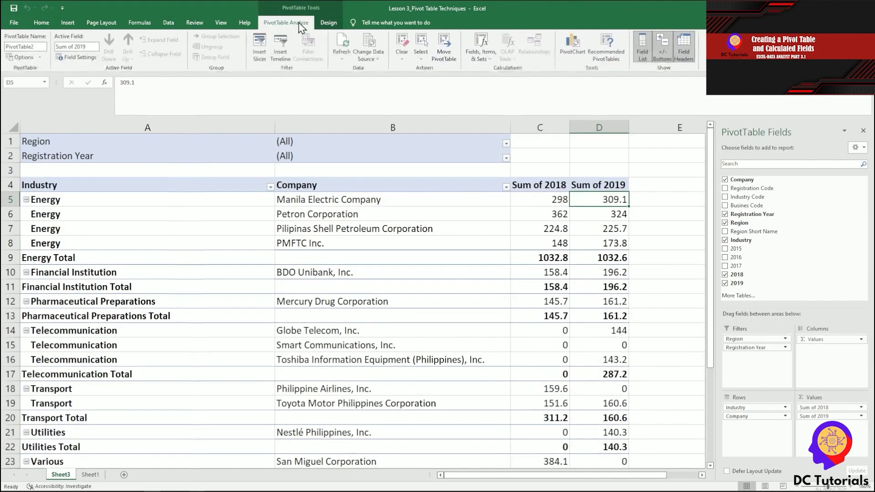
left_click(343, 55)
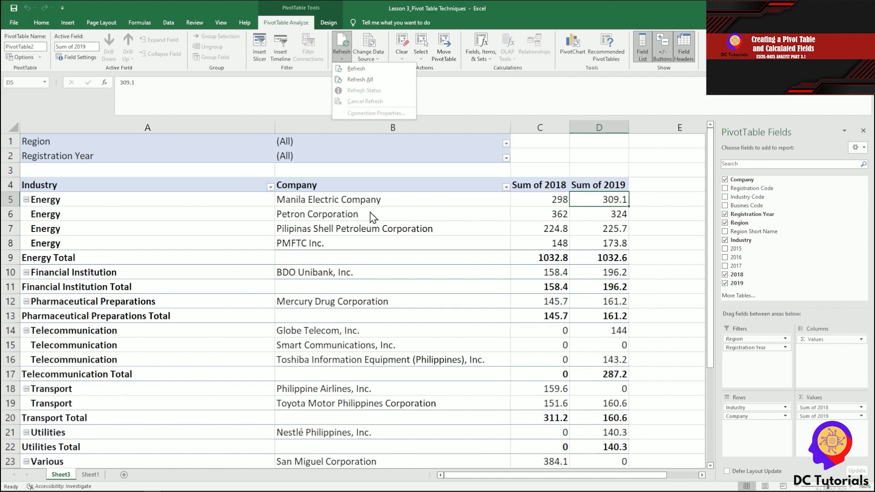
left_click(616, 164)
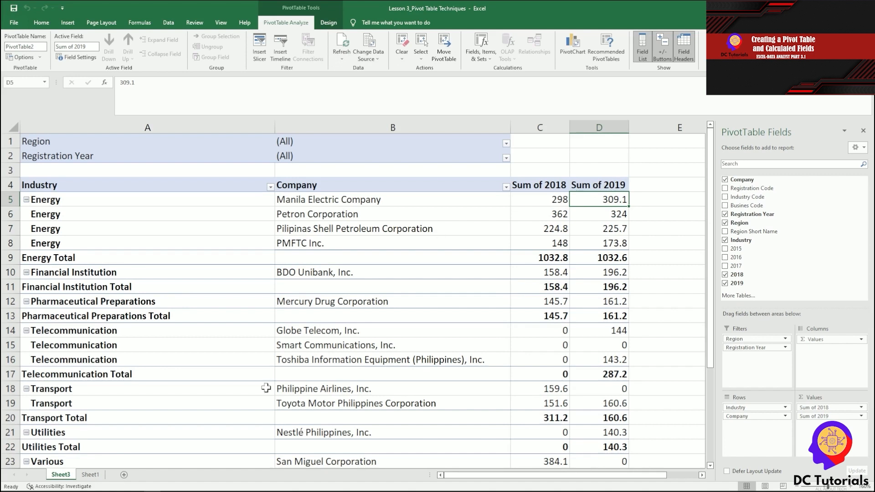
Compare Manila Electric Company's 2018 and 2019 sums in the Sheet3 pivot table with its source row on Sheet1
left_click(90, 474)
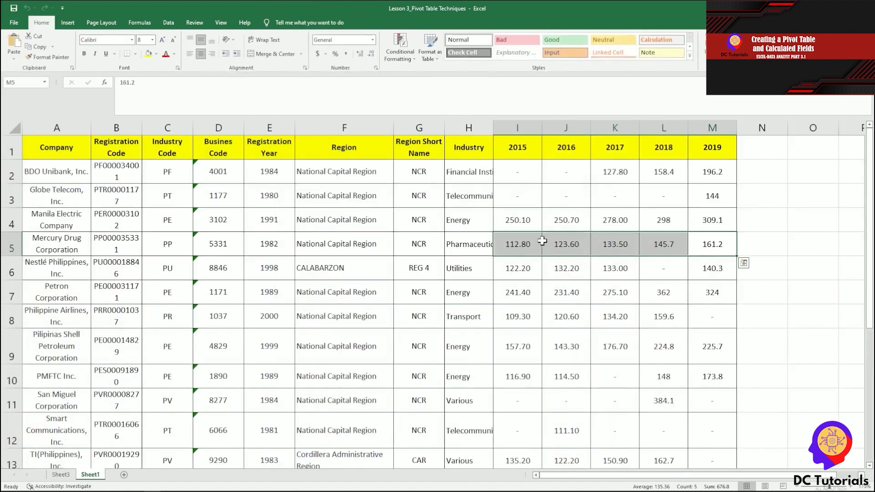
left_click(61, 475)
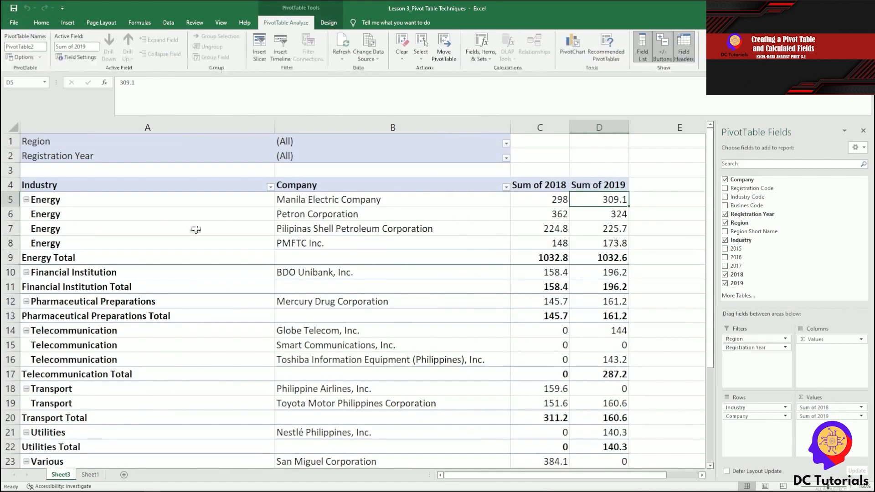
left_click(77, 200)
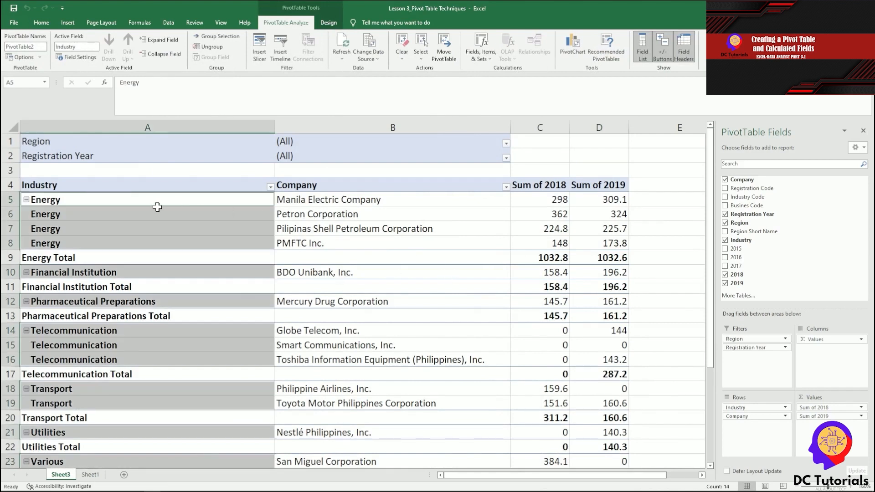
left_click_drag(367, 202, 603, 206)
left_click_drag(553, 197, 622, 199)
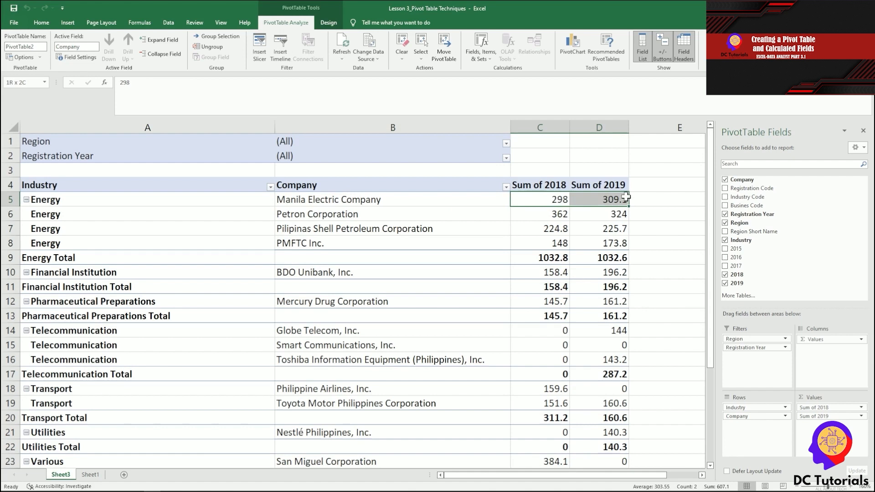
left_click(90, 475)
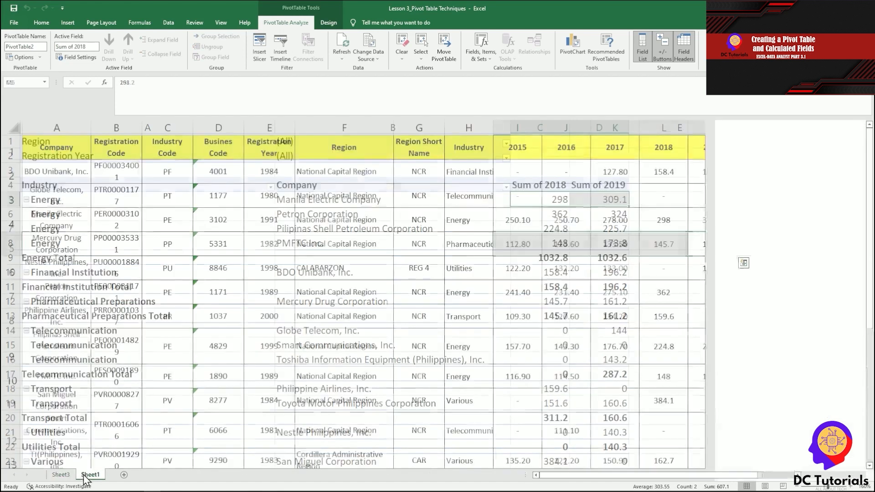
left_click(65, 223)
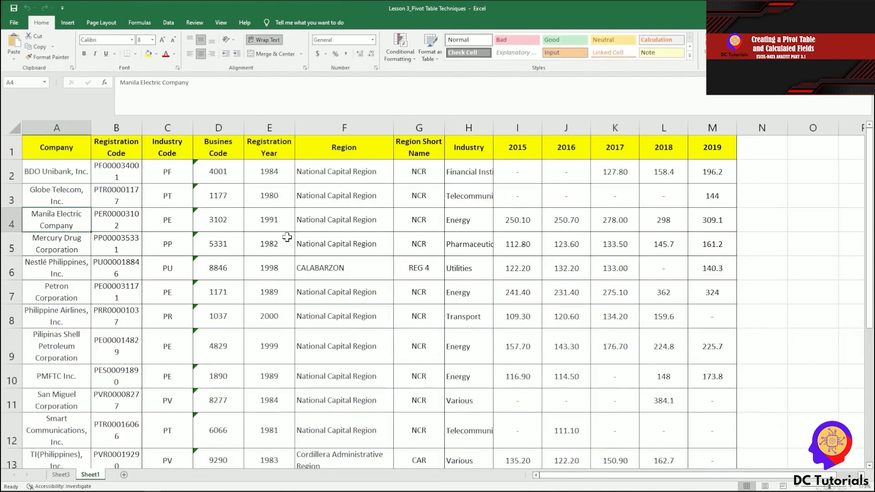
left_click(332, 226)
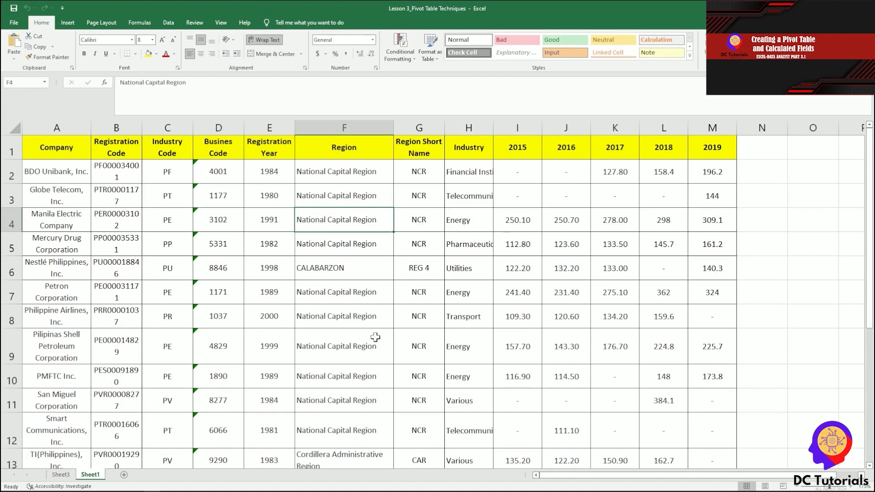
left_click(61, 475)
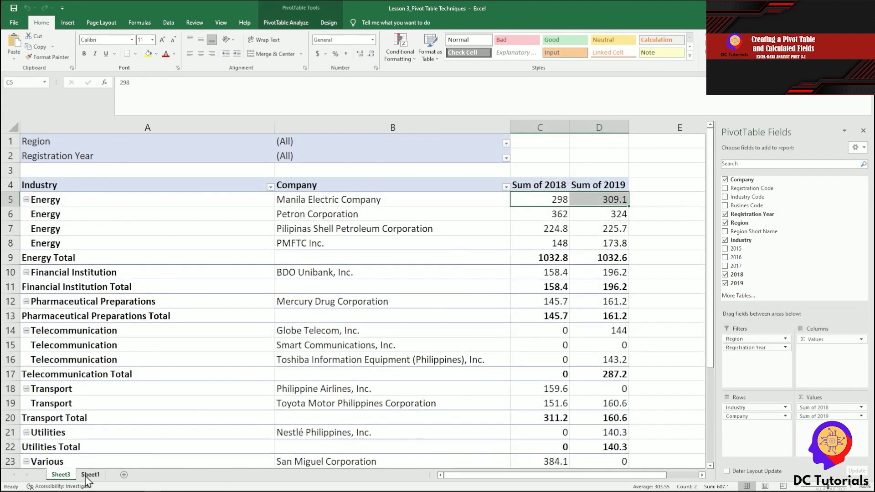
left_click(90, 475)
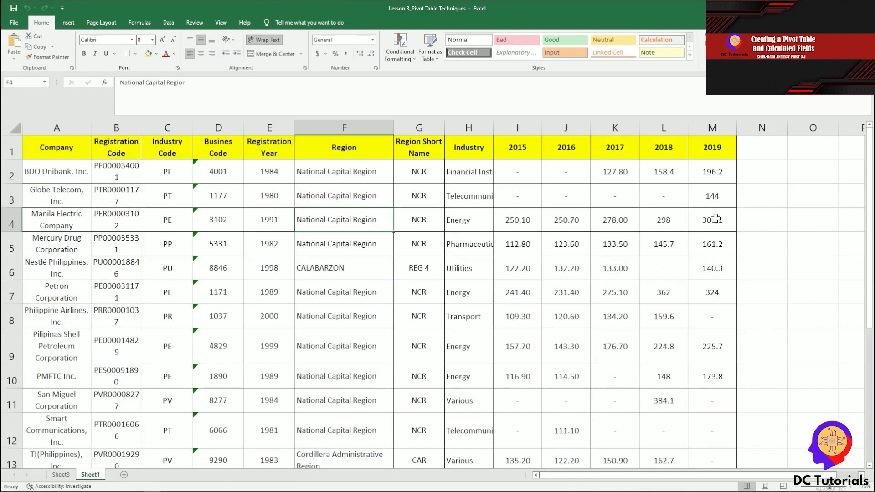
On Sheet1, change Manila Electric Company's 2018 figure in cell L4 to the formula =298+500
left_click_drag(715, 220, 663, 222)
left_click(663, 222)
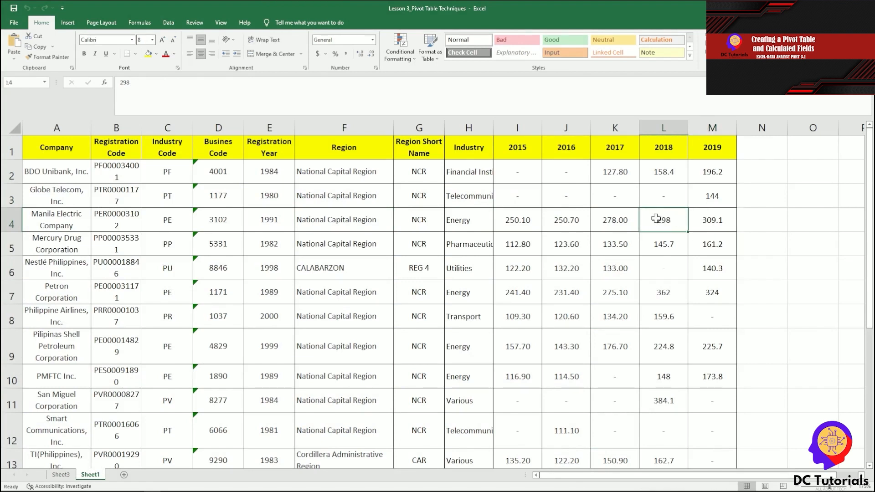
left_click(121, 87)
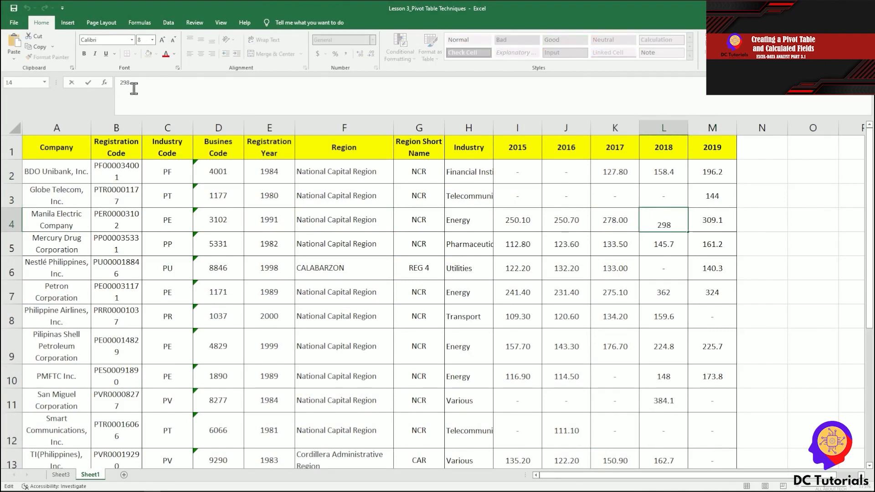
type("=298+500")
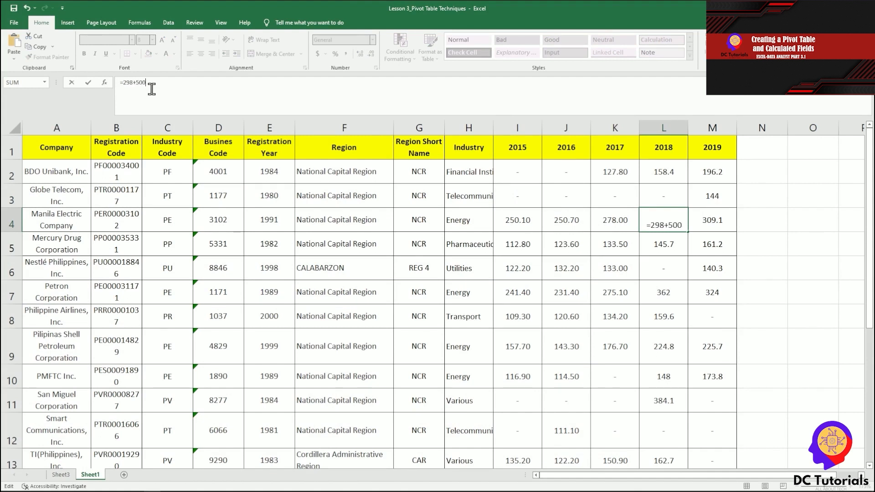
key("Return")
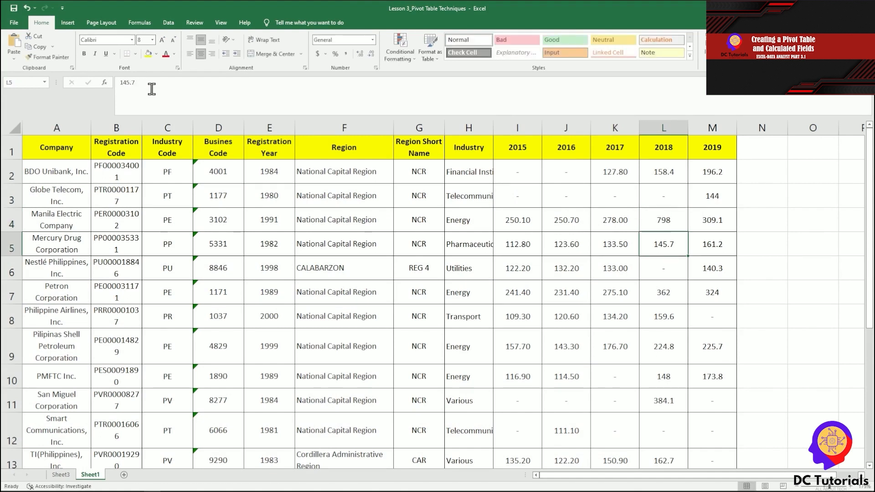
Change Manila Electric Company's 2019 figure in cell M4 to =309.1+800 and select both edited cells
left_click(724, 221)
left_click(120, 83)
type("=309.1")
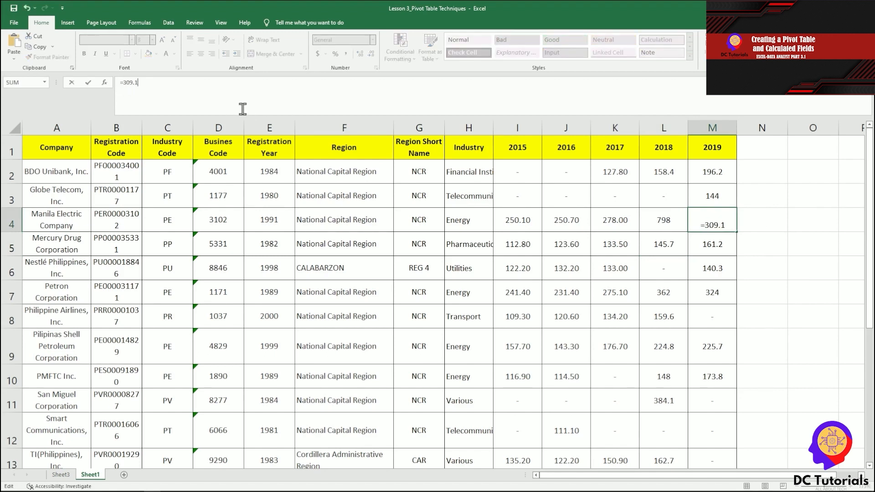
type("+800")
key("Return")
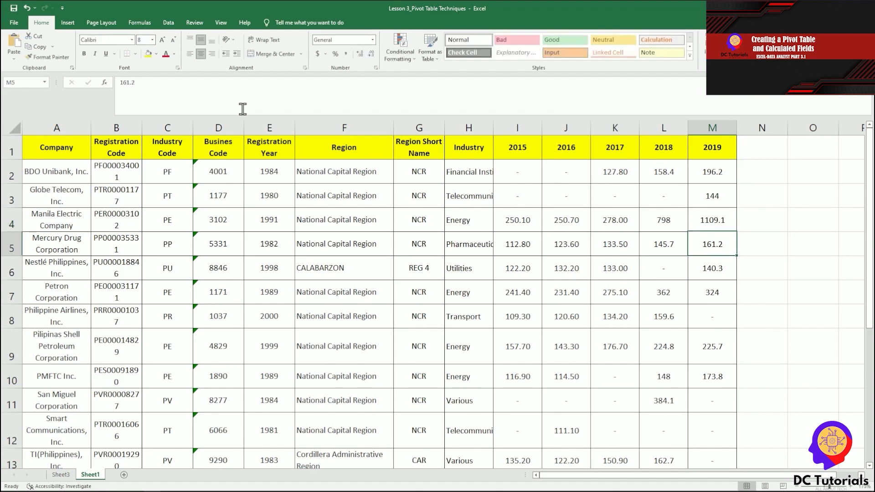
left_click_drag(671, 224, 735, 222)
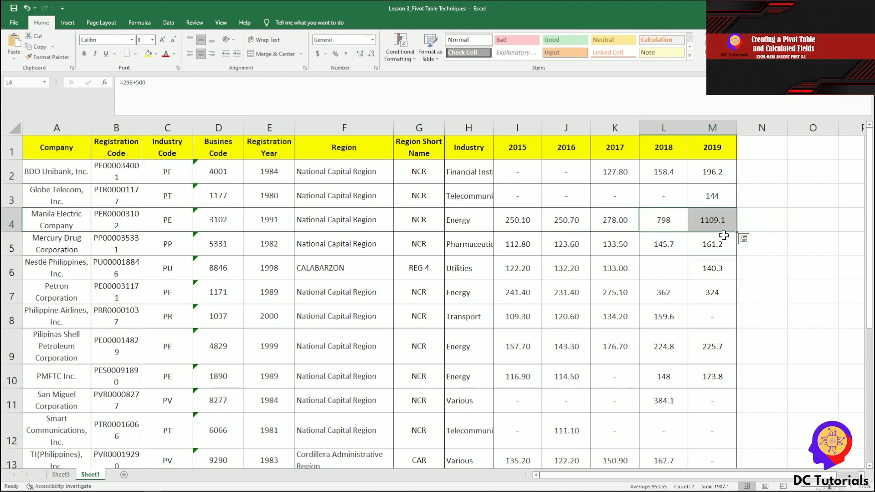
Refresh the Sheet3 pivot table and check the 2018 and 2019 sums for Manila Electric Company and the Energy total
left_click(59, 475)
left_click_drag(558, 199, 613, 199)
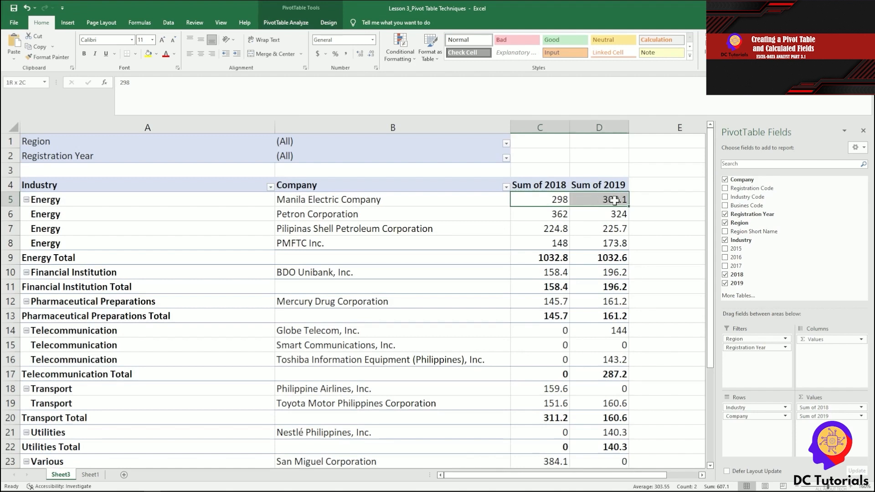
left_click(286, 22)
left_click(341, 59)
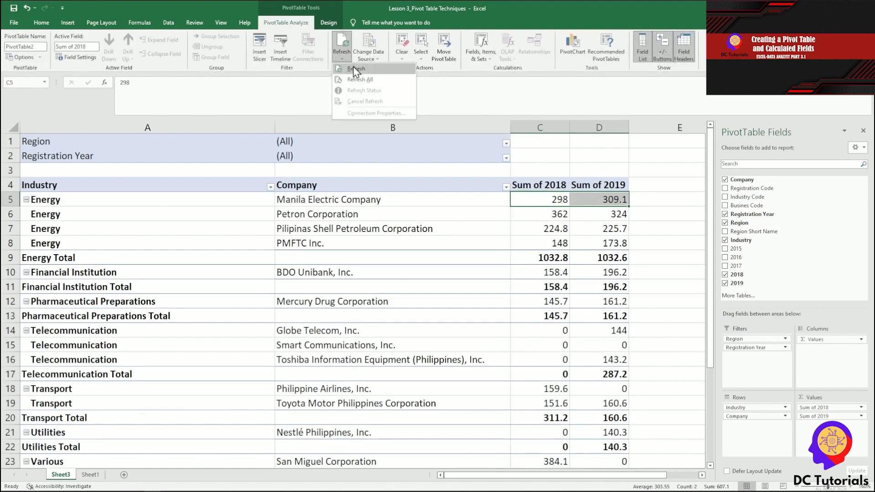
left_click(356, 71)
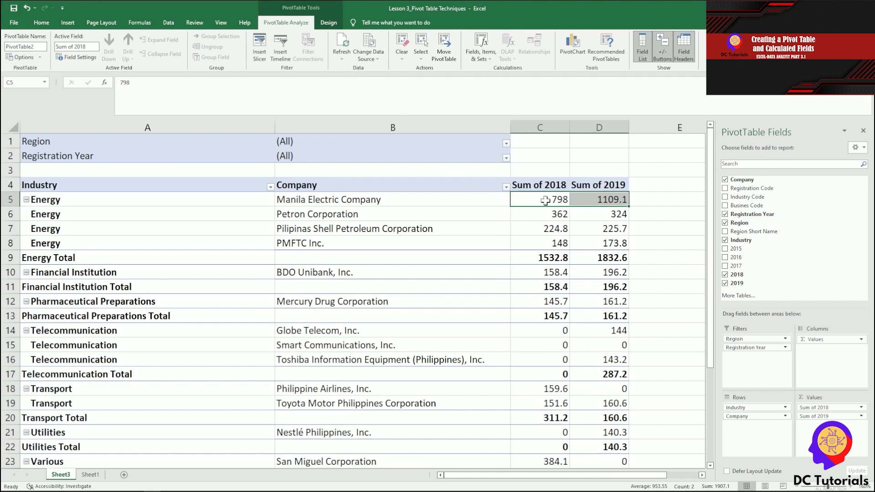
left_click(572, 201)
left_click_drag(537, 259, 611, 257)
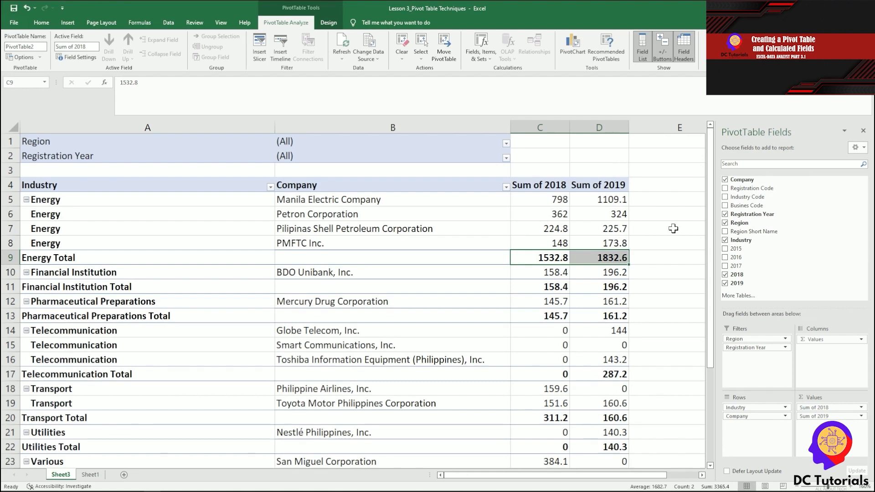
Remove the Company field from the pivot table's rows and review the Energy row's 2018 and 2019 sums
left_click(135, 209)
left_click_drag(741, 416, 752, 297)
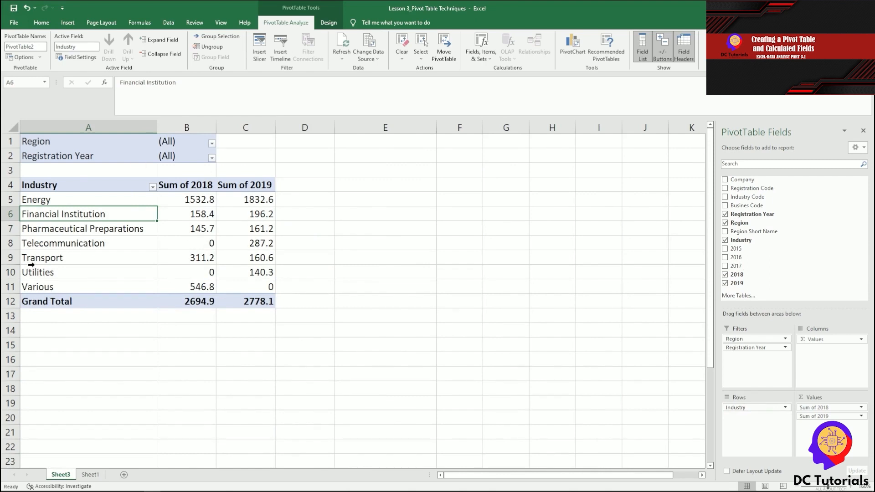
left_click_drag(45, 199, 263, 199)
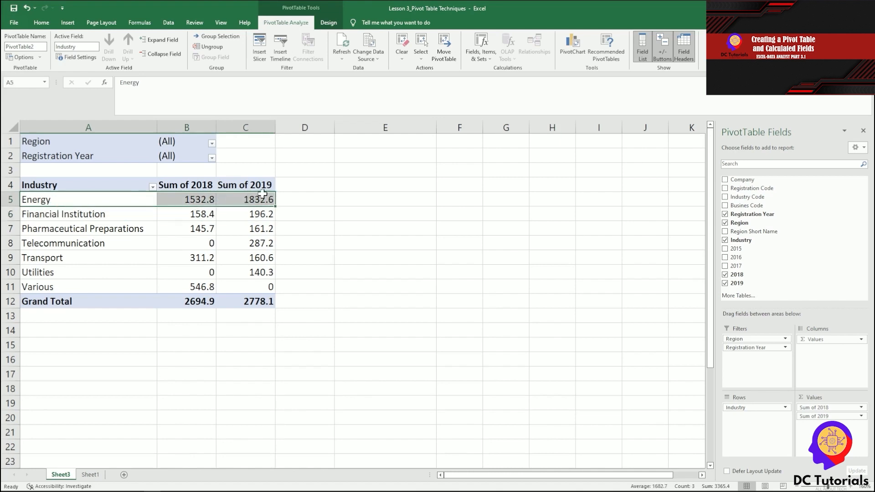
left_click(333, 198)
Drill down into Energy's Sum of 2019 to list its source records on a new sheet, and widen the Company column
left_click(254, 198)
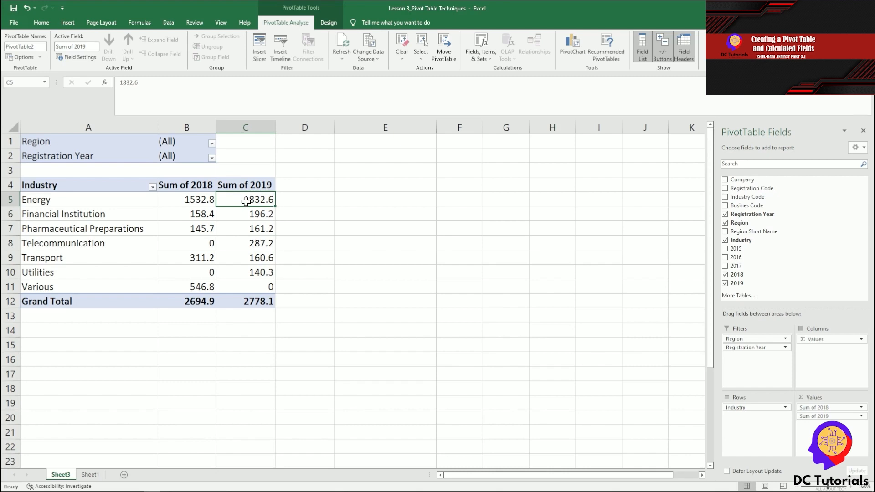
mouse_move(256, 199)
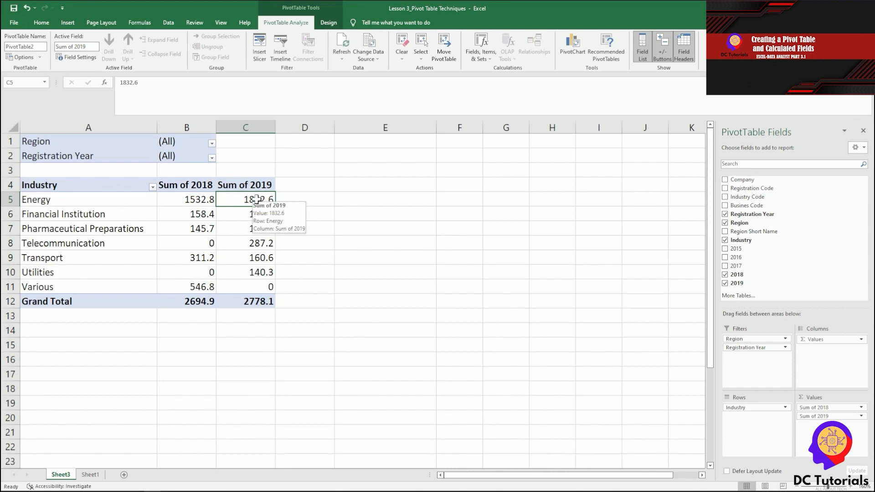
double_click(230, 200)
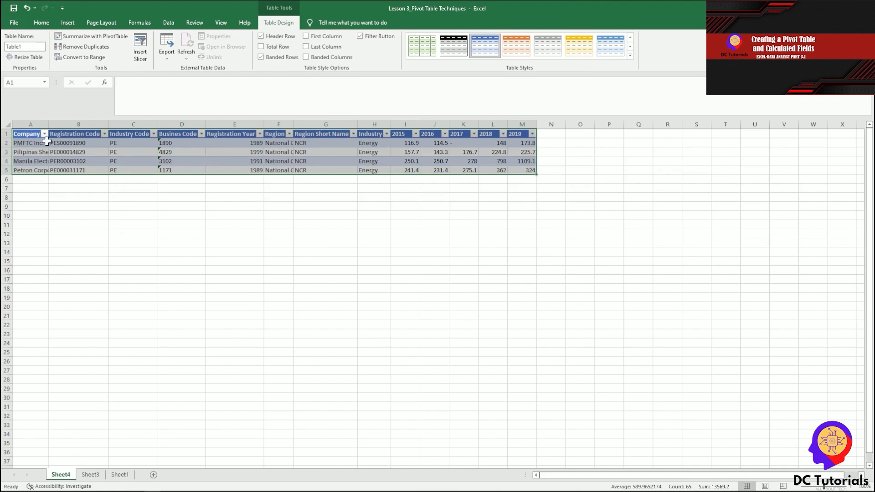
left_click_drag(48, 123, 89, 122)
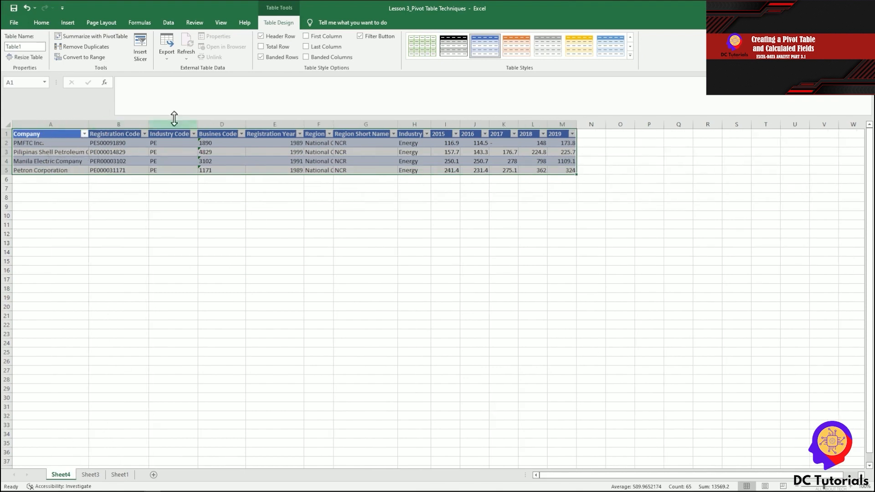
left_click(174, 243)
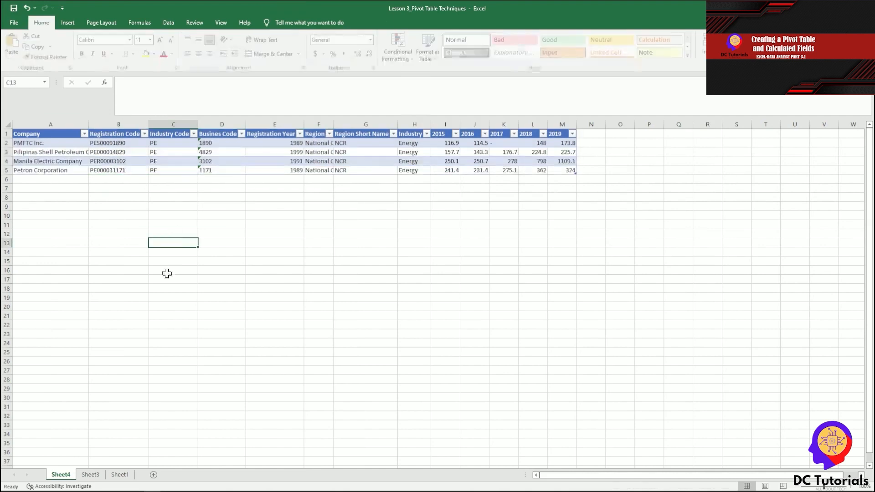
Compare the Energy detail records on Sheet4 with the Sheet3 pivot table, and view its Region and Registration Year filter options
left_click(90, 476)
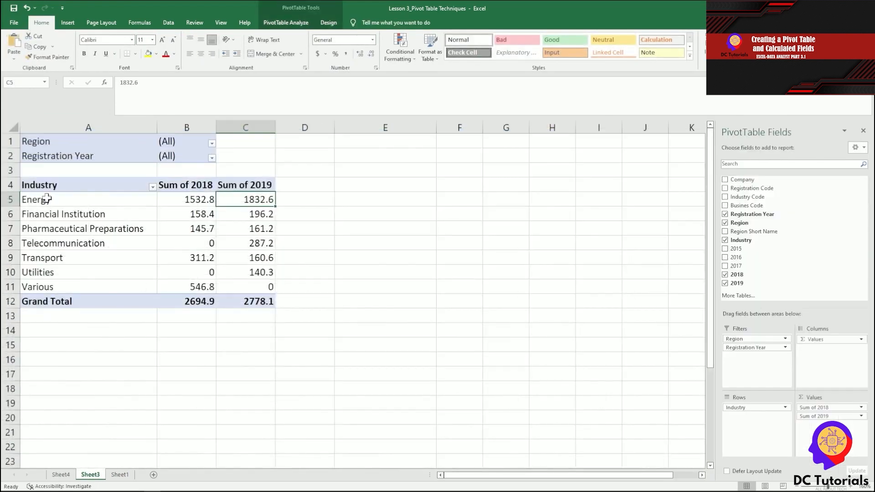
left_click(60, 475)
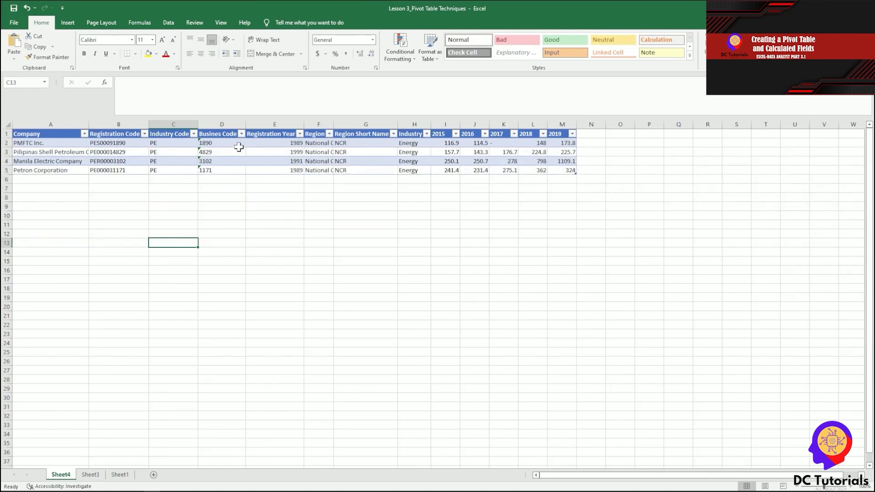
left_click(327, 233)
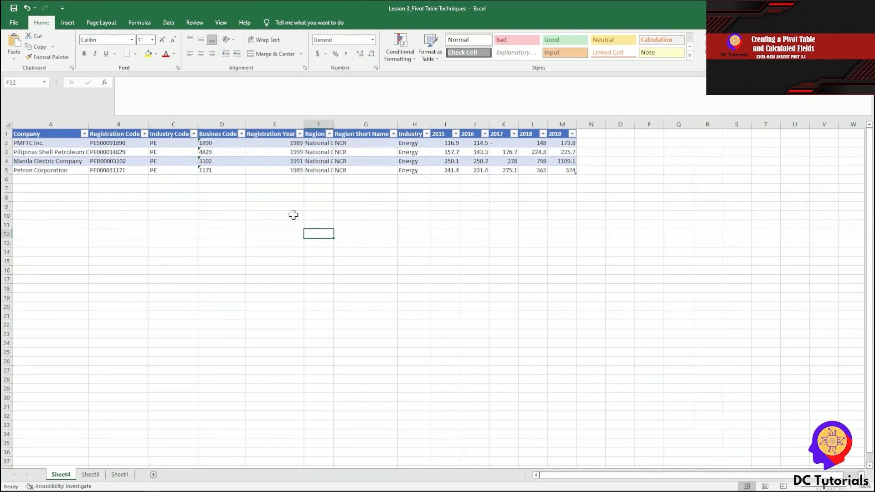
left_click(90, 474)
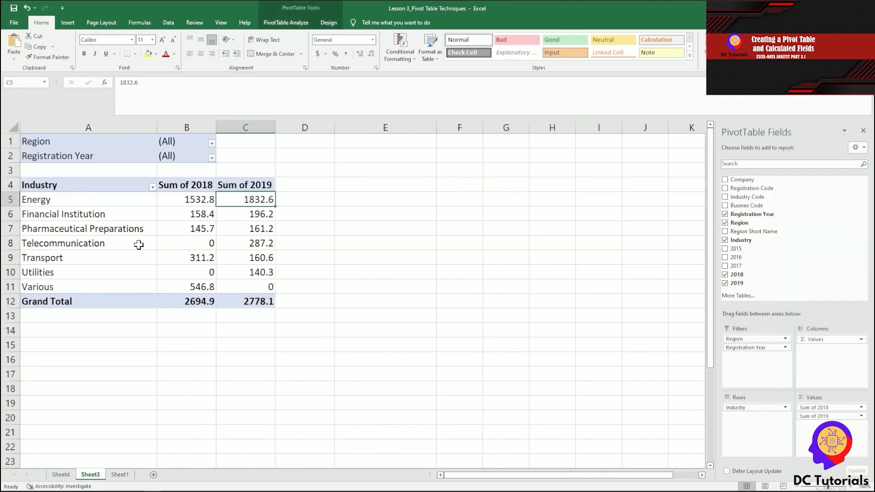
left_click(211, 143)
left_click(247, 148)
left_click(211, 158)
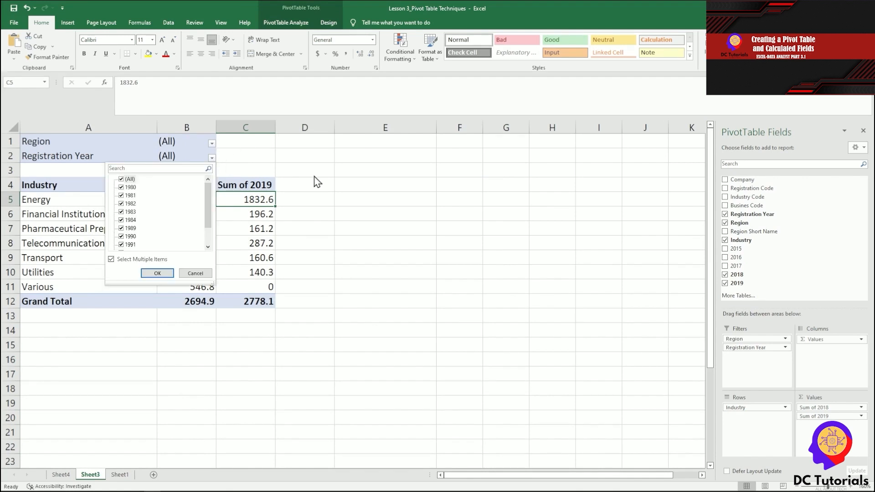
left_click(64, 482)
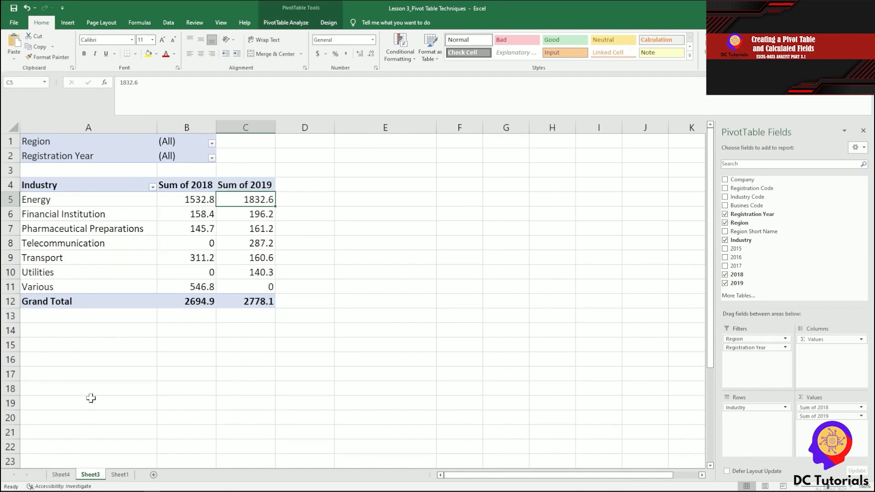
left_click(64, 474)
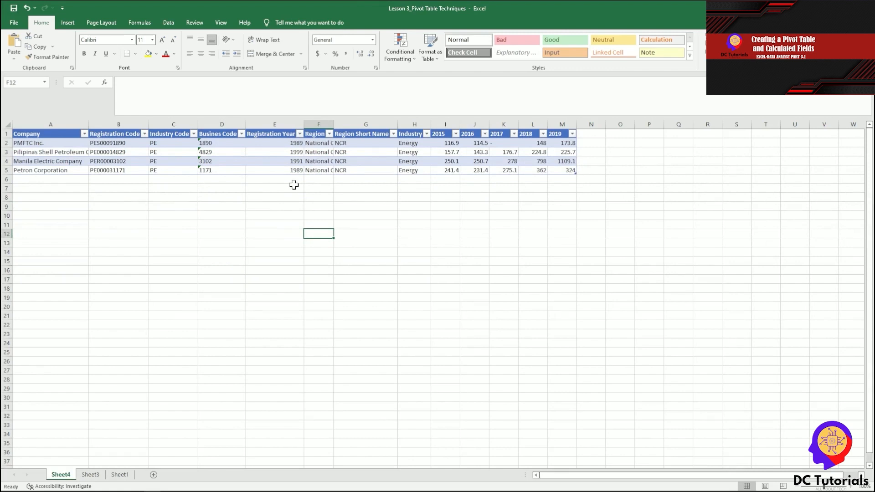
left_click_drag(32, 142, 565, 171)
left_click(274, 261)
left_click(112, 134)
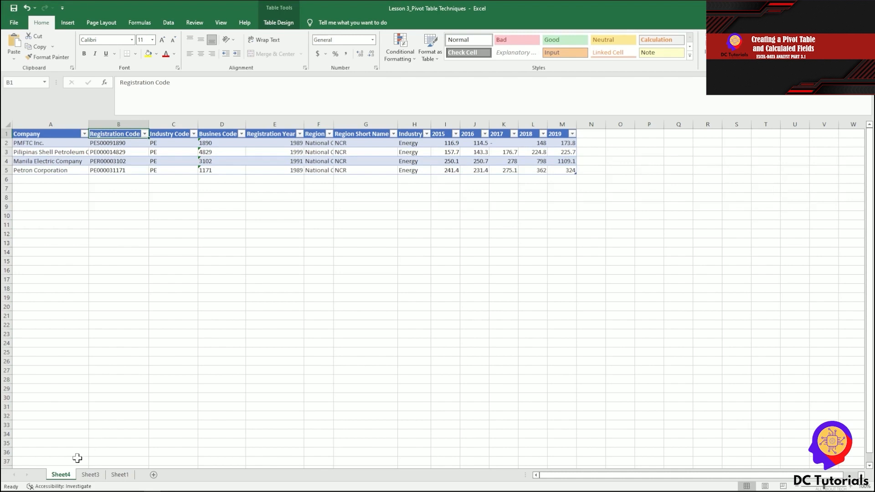
left_click(91, 474)
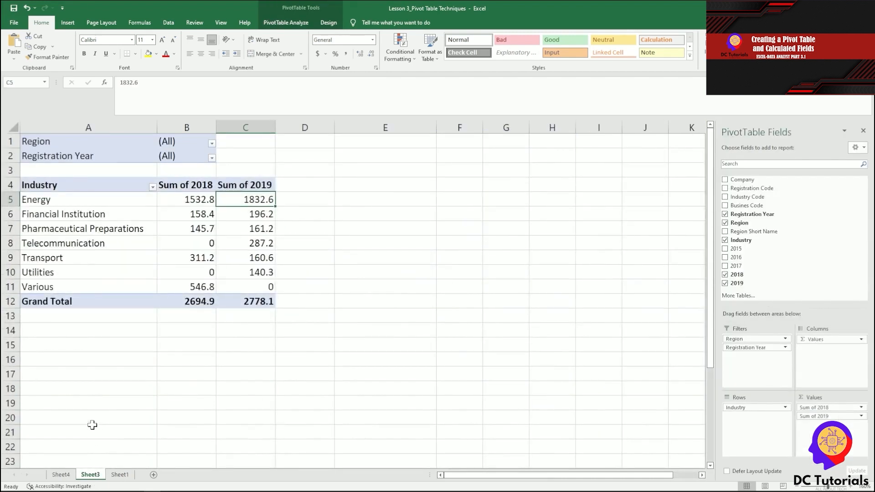
Examine the pivot table's industry rows, especially the 2018 sums for Telecommunication and Utilities
left_click_drag(59, 199, 53, 276)
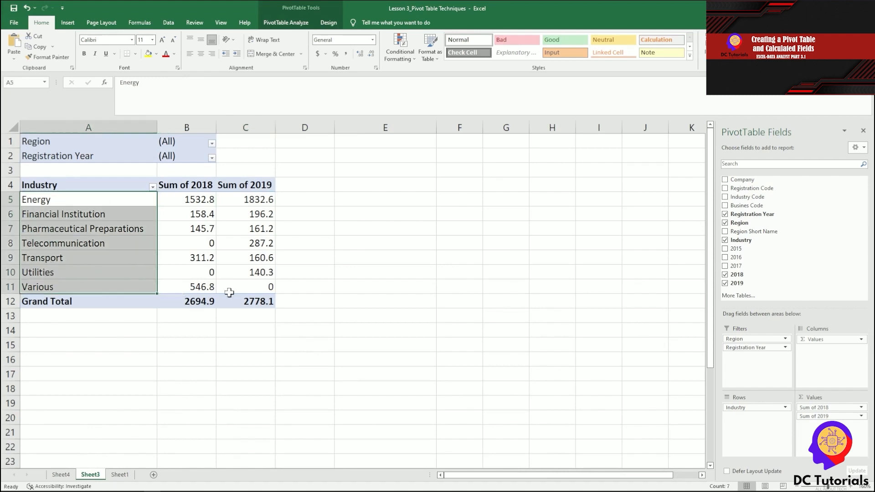
left_click(10, 243)
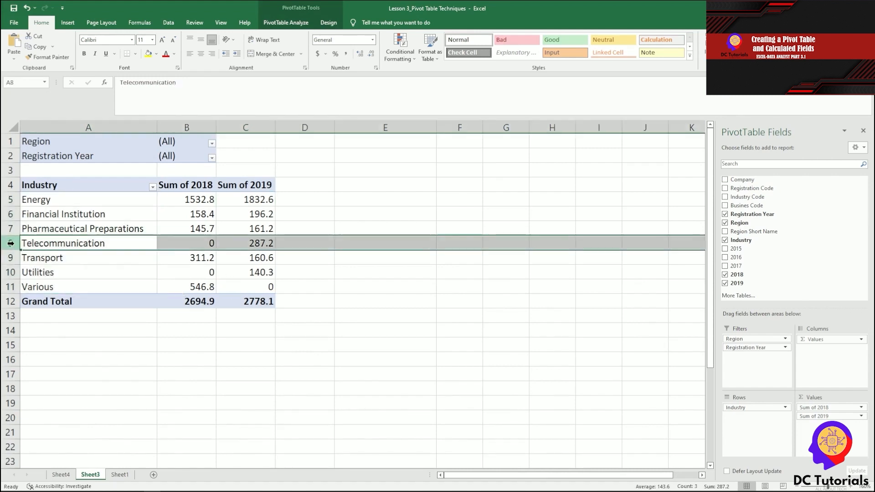
left_click(12, 273)
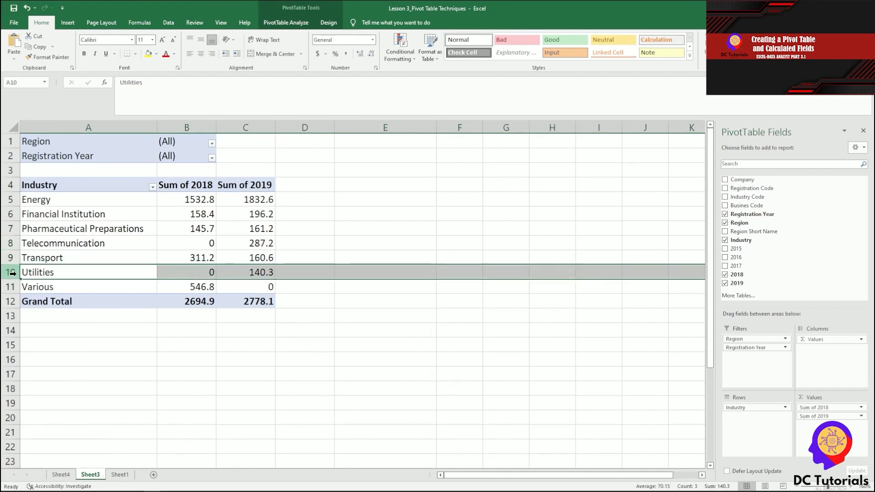
left_click(204, 244)
left_click(206, 271)
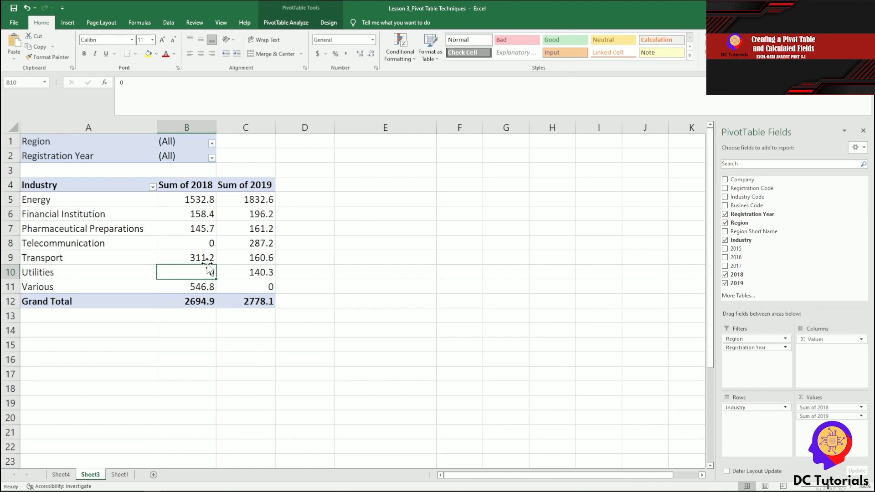
left_click_drag(103, 199, 99, 284)
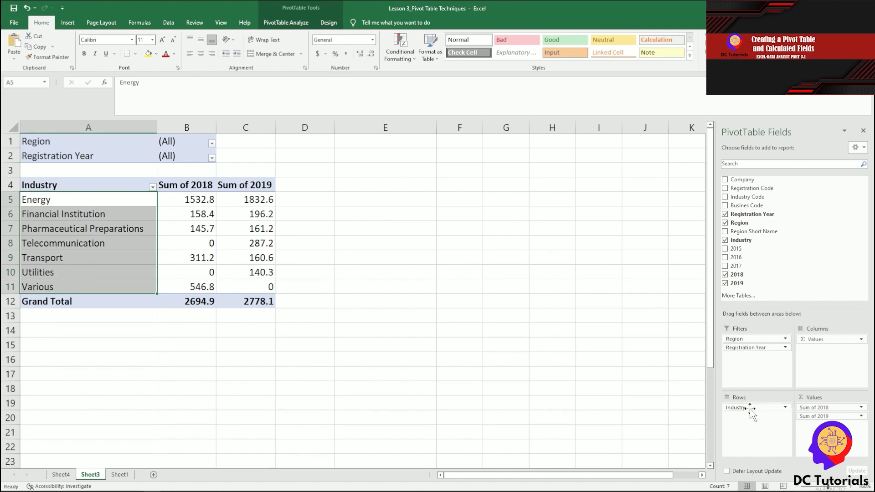
Move the Industry field from Rows to Filters to view only the overall sums, and return it to Rows
left_click_drag(752, 409, 755, 373)
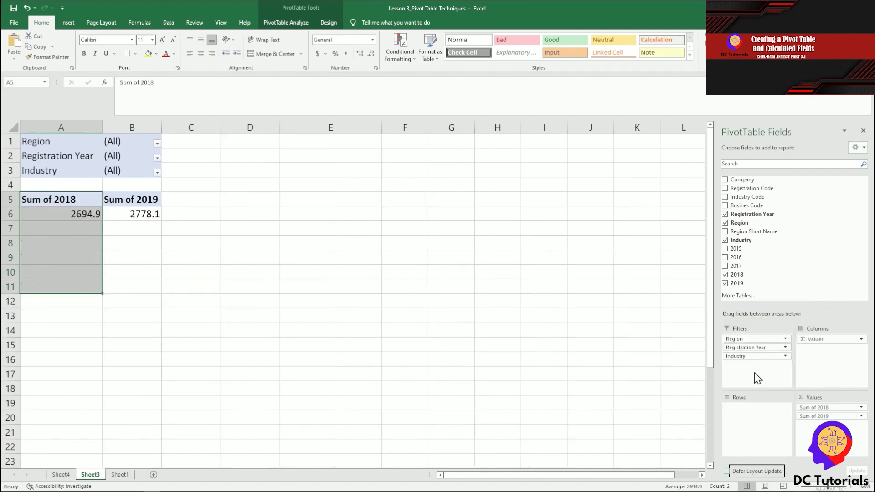
left_click(215, 269)
left_click(93, 211)
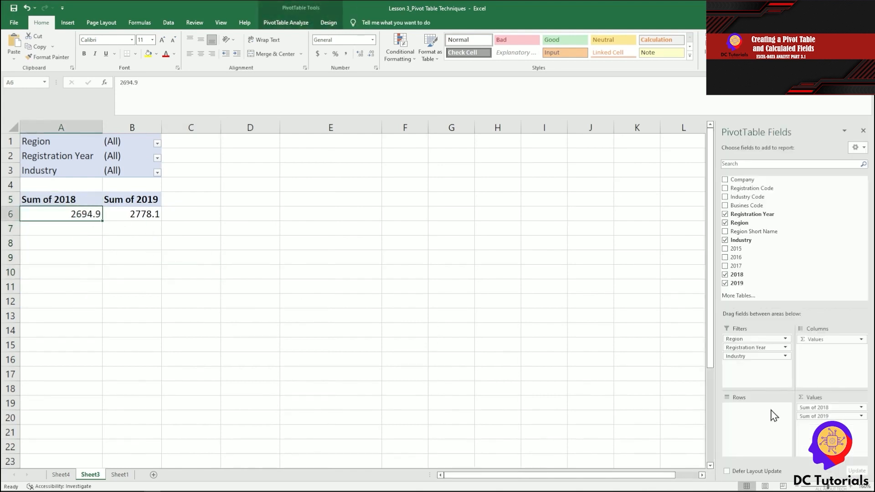
left_click_drag(737, 356, 740, 409)
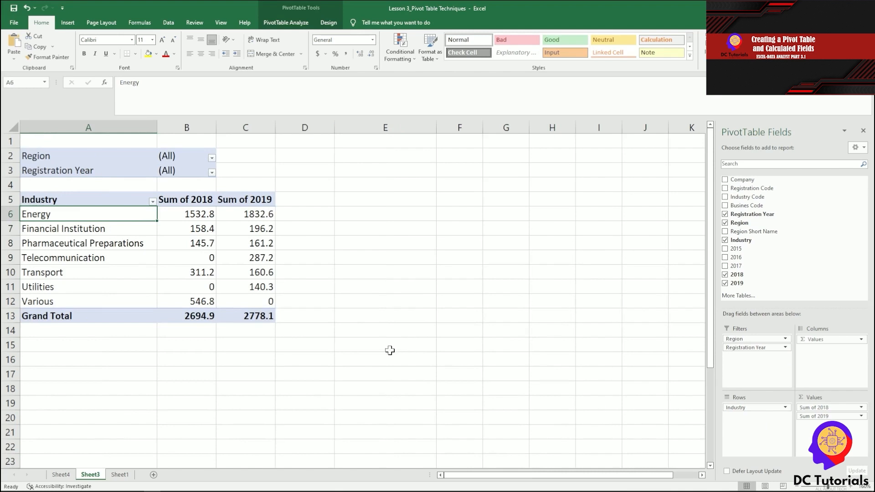
Filter the pivot table's Industry rows to exclude Telecommunication and Utilities, and review the filter's selections
left_click(152, 202)
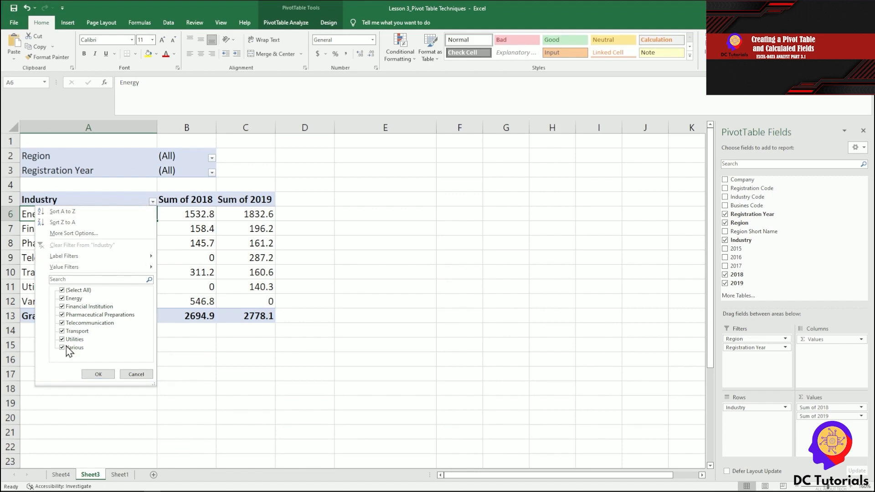
left_click(224, 255)
left_click(9, 258)
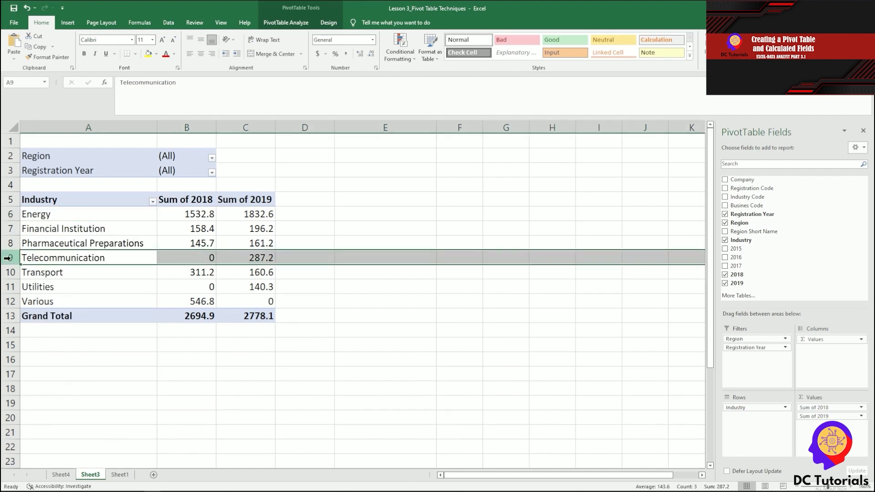
left_click(8, 287)
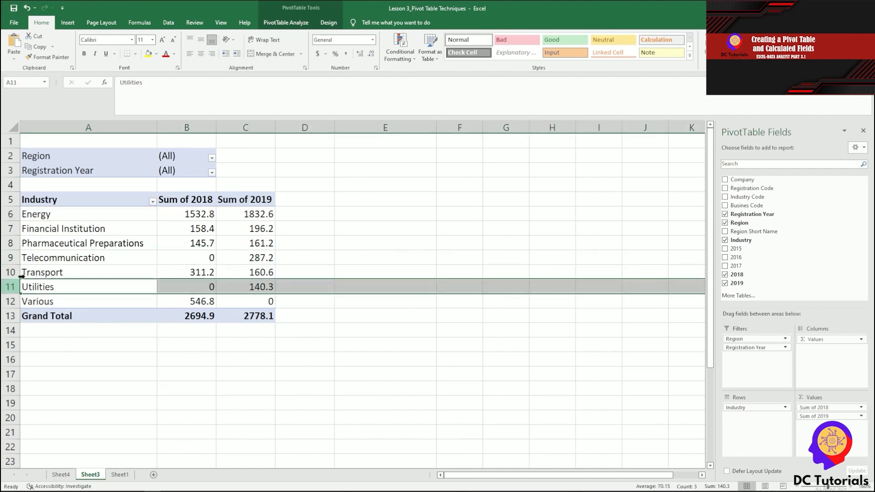
left_click(152, 201)
left_click(63, 323)
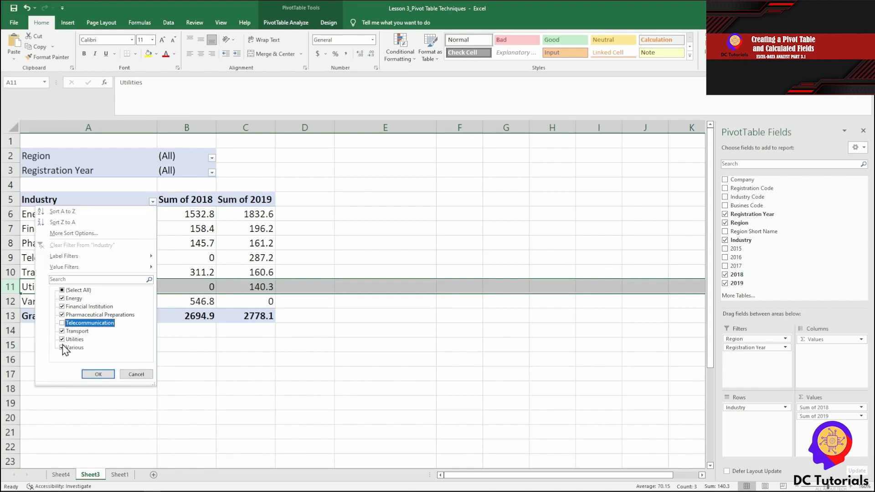
left_click(62, 339)
left_click(98, 374)
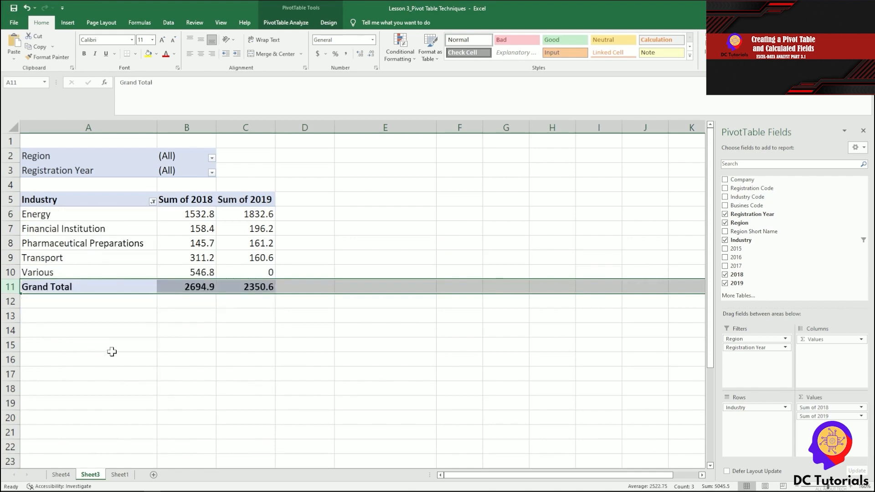
left_click(142, 329)
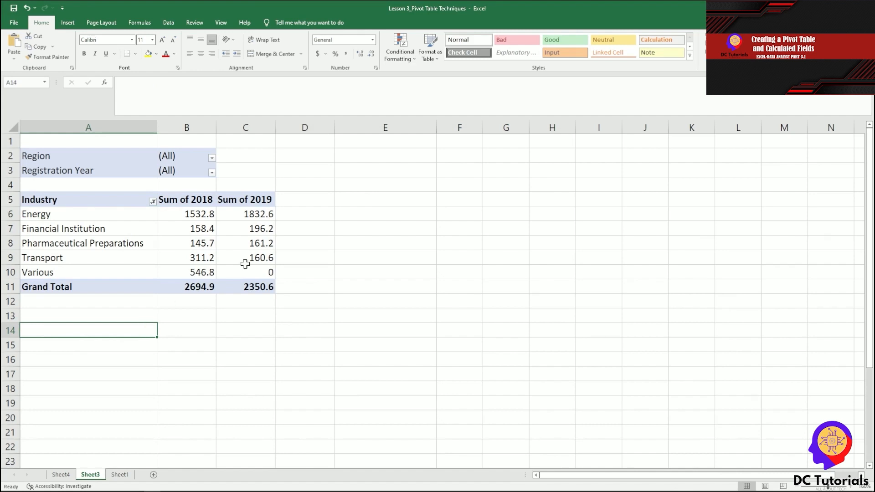
left_click(154, 201)
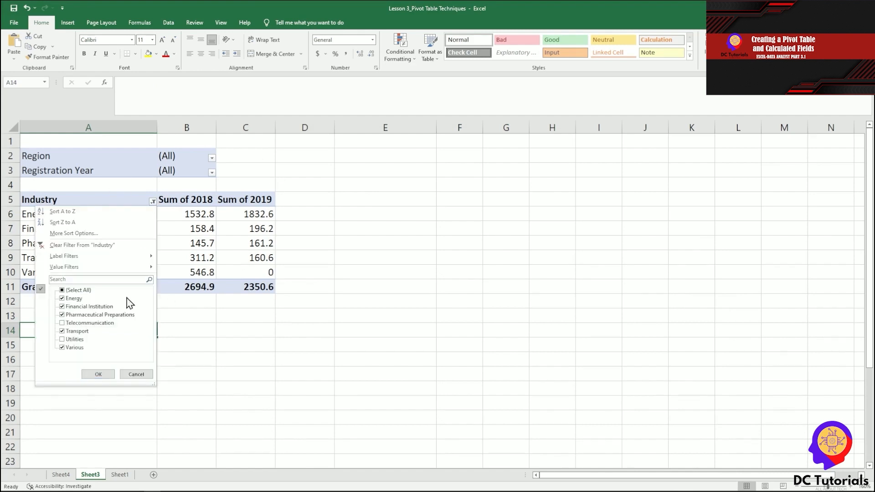
left_click(198, 247)
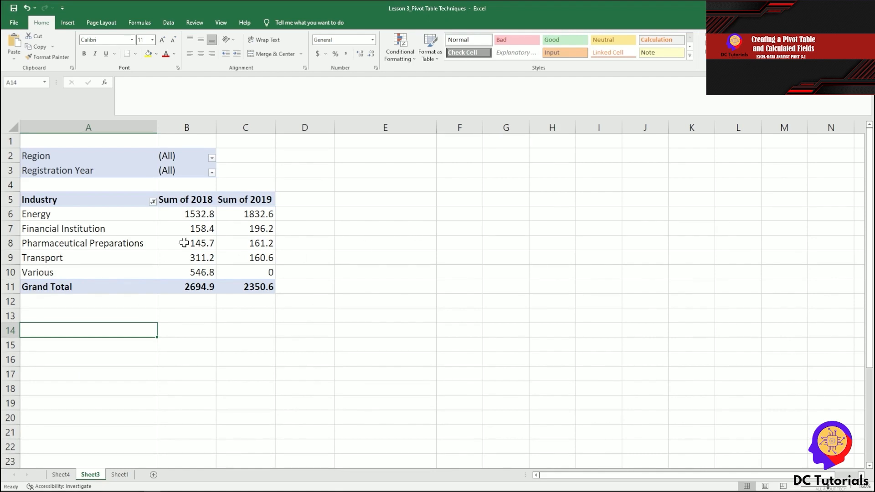
Arrange the PivotTable Fields pane with the fields and areas sections side by side, and widen the pane
left_click(185, 242)
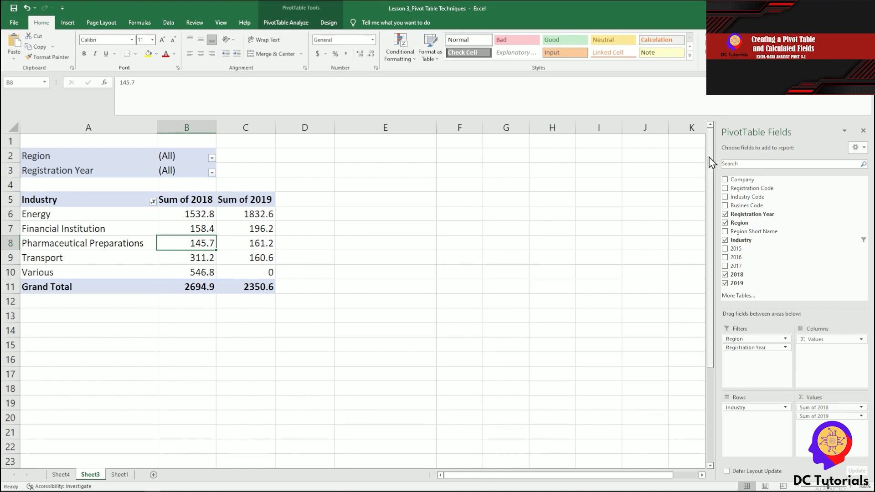
left_click(863, 150)
left_click(864, 151)
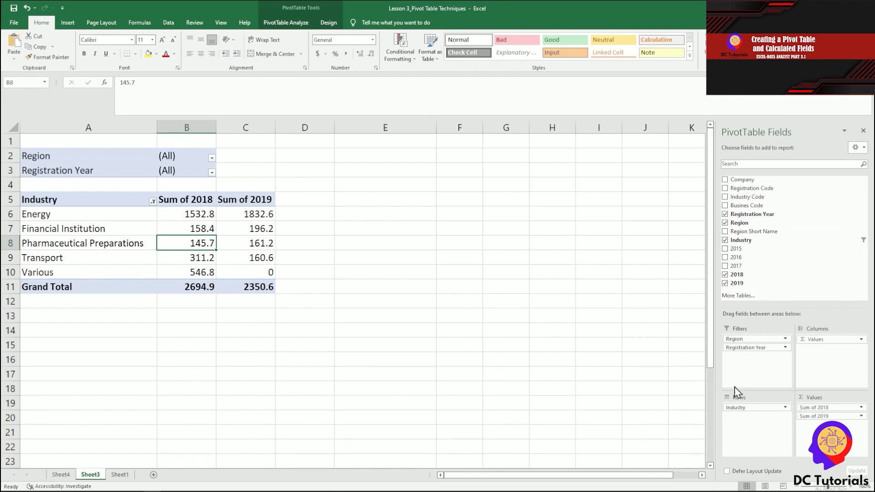
left_click(858, 149)
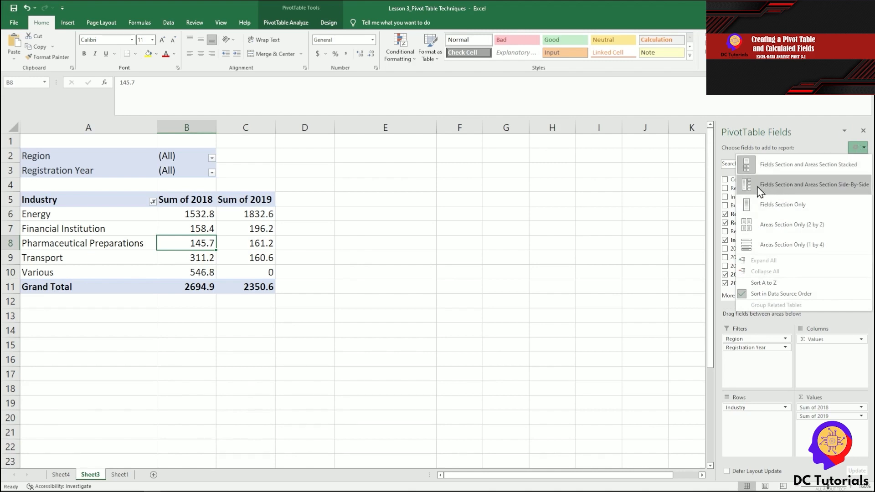
left_click(781, 193)
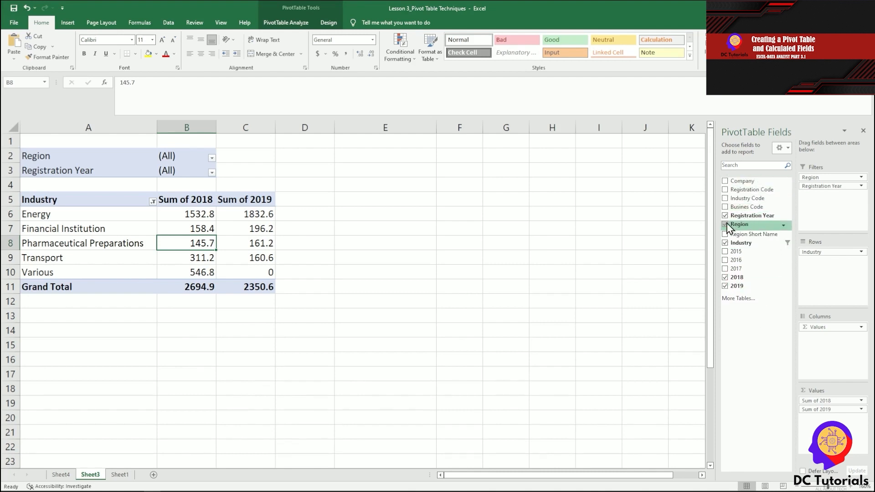
left_click_drag(713, 222, 567, 230)
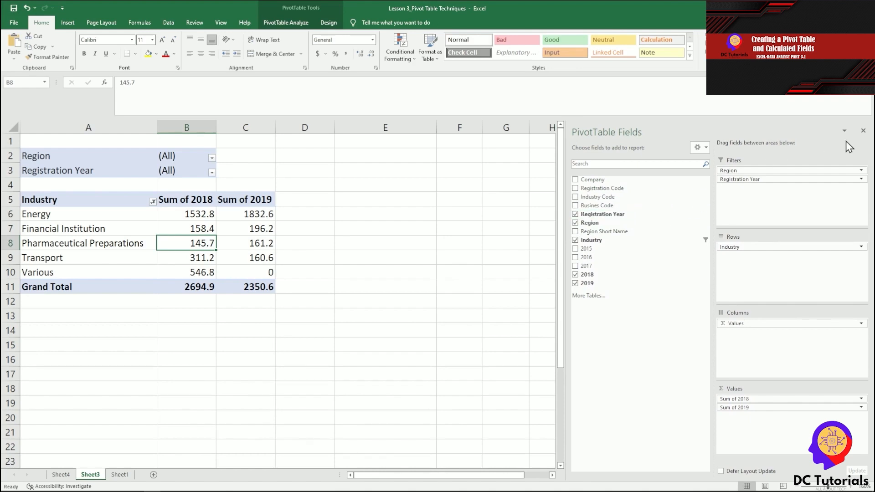
Try the Fields Section Only and Areas Section Only (2 by 2) layouts, and return the pane to the side-by-side layout
left_click(700, 147)
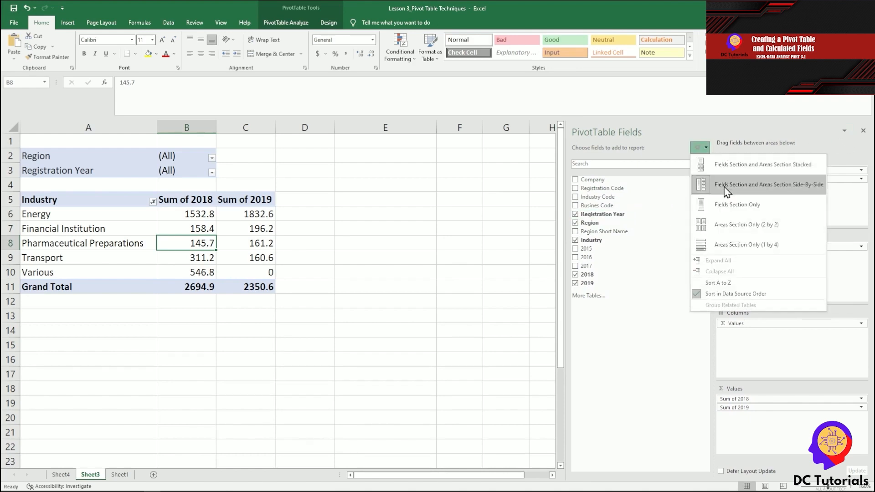
left_click(724, 206)
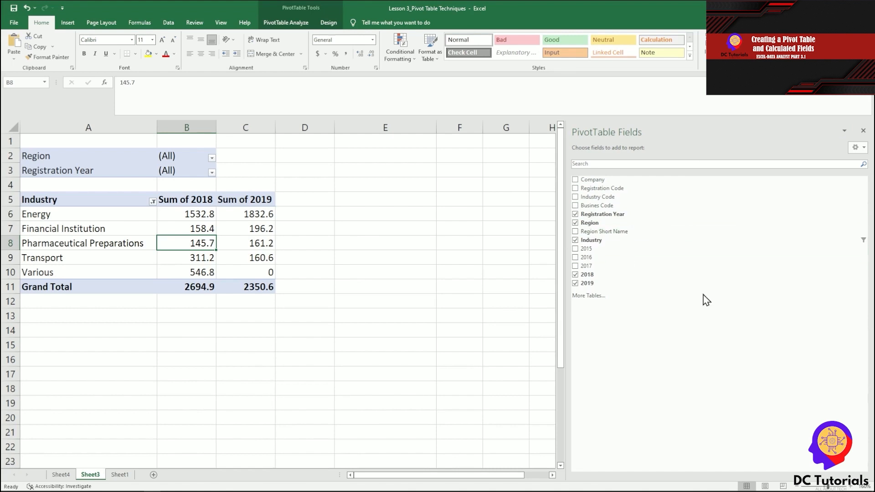
left_click(857, 147)
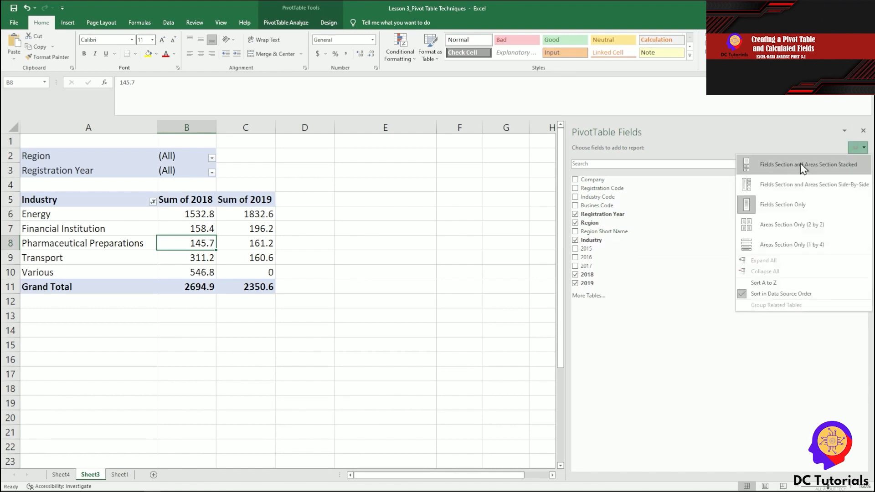
left_click(778, 231)
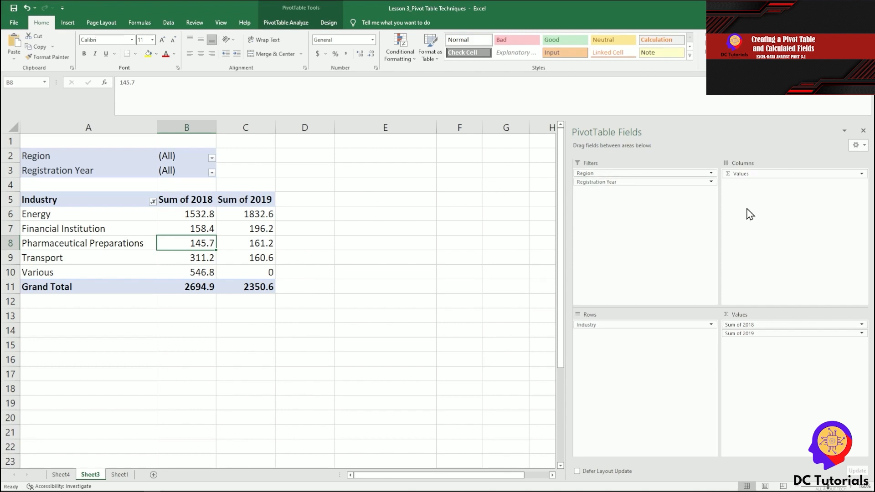
left_click(857, 145)
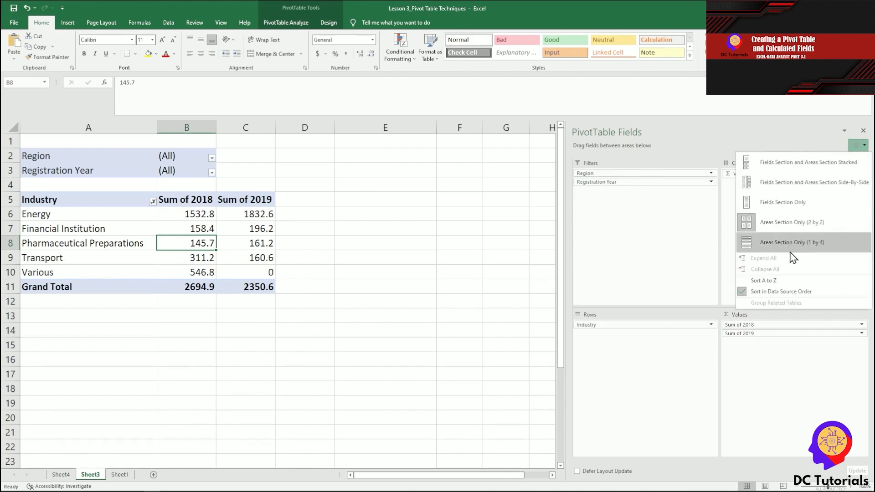
left_click(783, 184)
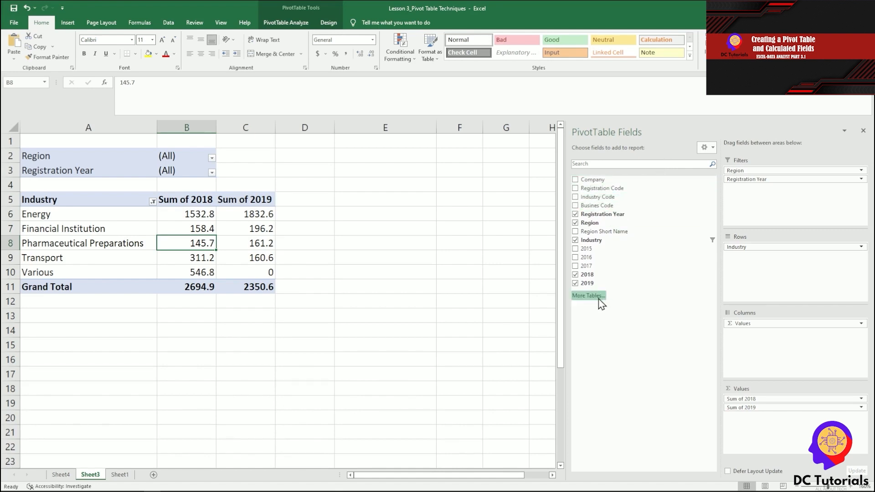
Sort the pivot field list A to Z, restore data source order, and choose A to Z sorting again
left_click(706, 147)
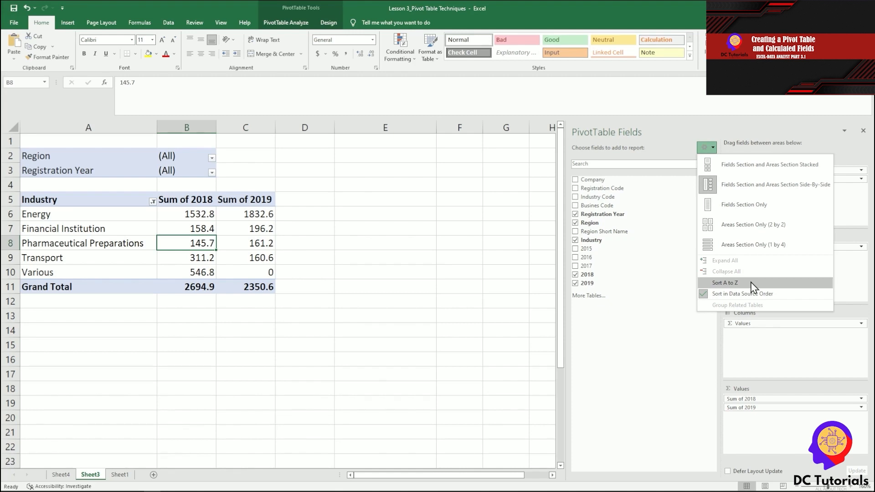
left_click(724, 282)
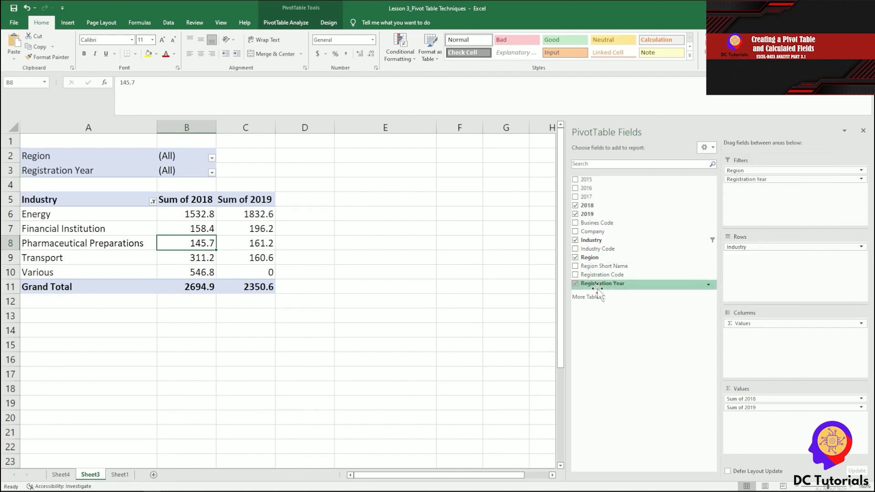
left_click(711, 148)
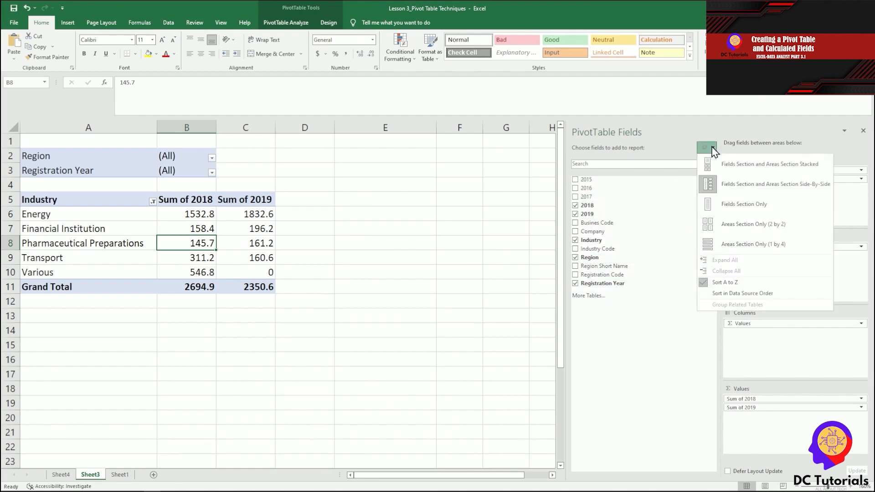
left_click(749, 296)
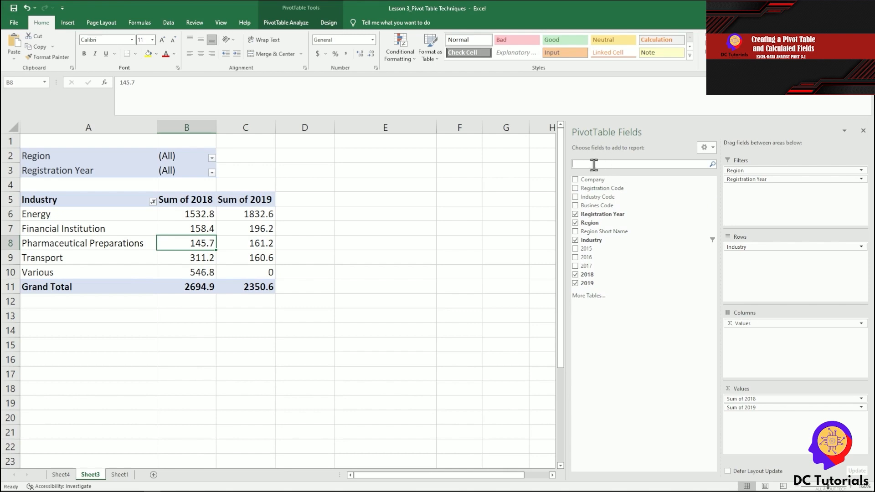
left_click(706, 147)
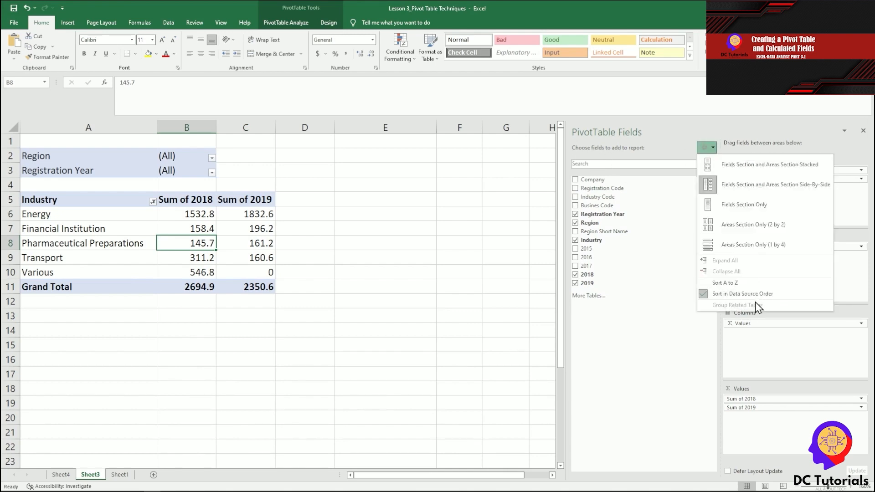
left_click(729, 282)
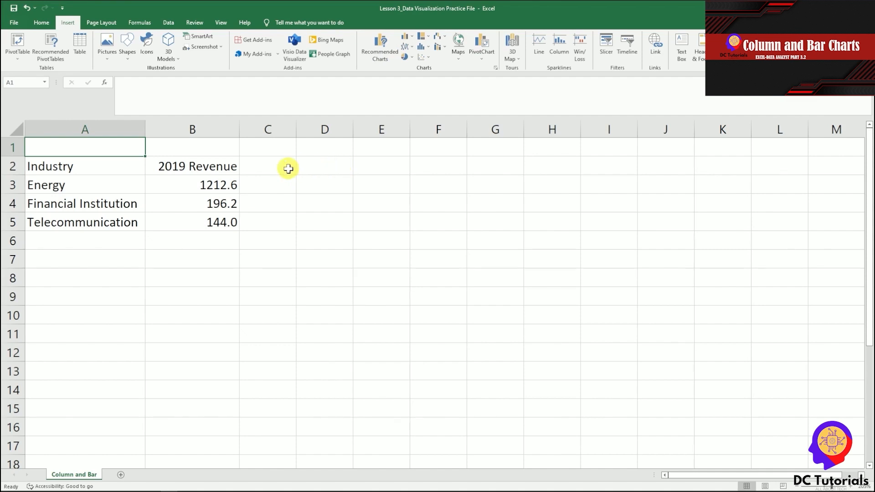
Insert a 2-D clustered column chart from the industry revenue data in A2:B5, and move it clear of the table
left_click_drag(117, 165, 190, 218)
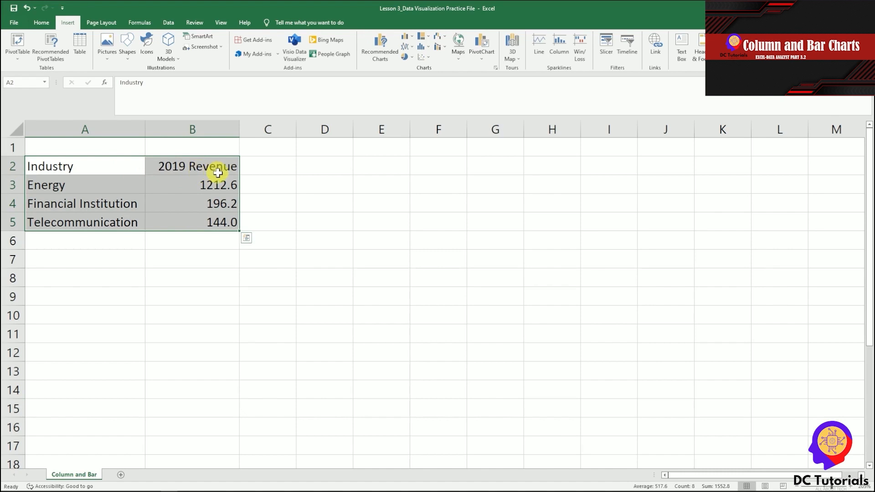
left_click(300, 168)
left_click_drag(82, 166, 191, 215)
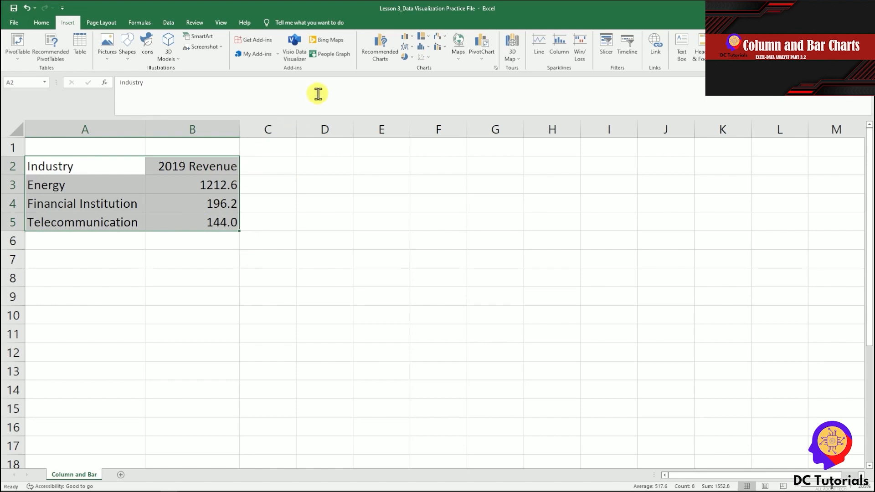
left_click(415, 42)
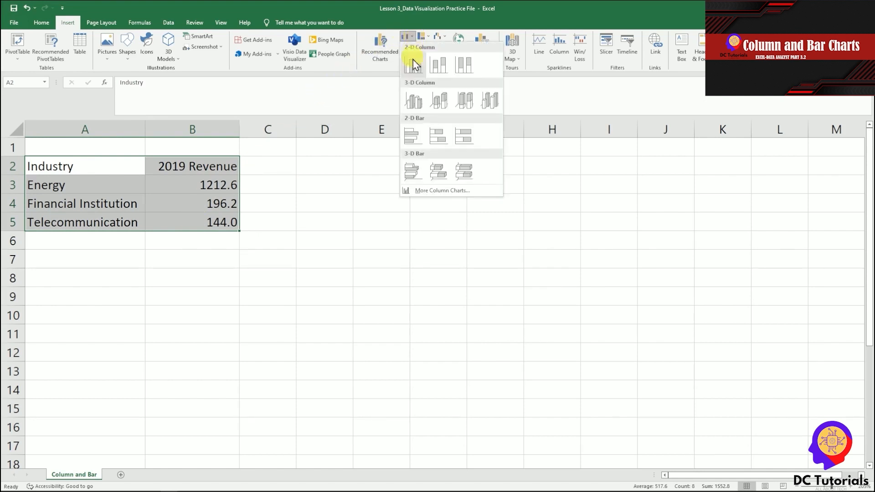
left_click(413, 65)
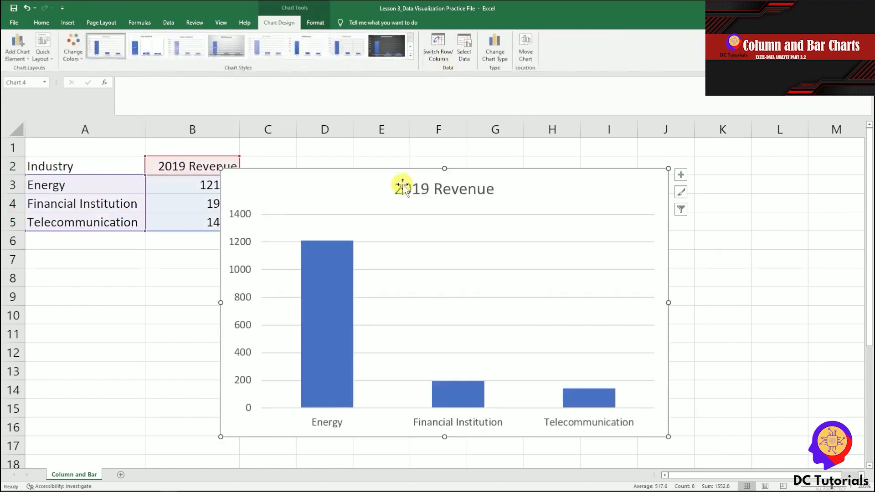
left_click_drag(338, 176, 369, 151)
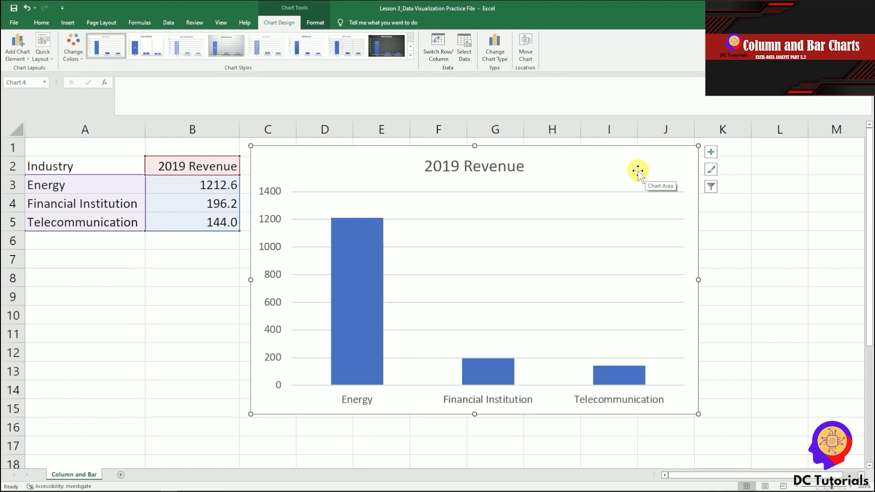
Hide the chart's axes and show them again, and view the primary horizontal and vertical axis options
left_click(712, 152)
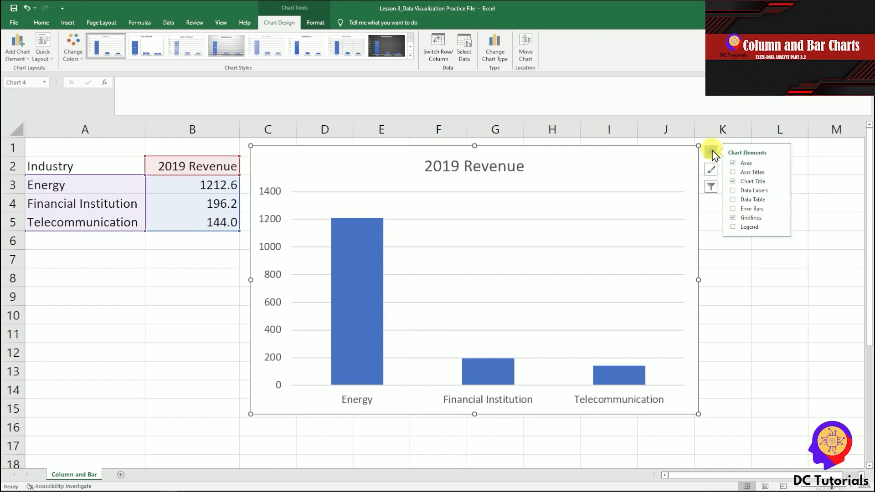
left_click(733, 163)
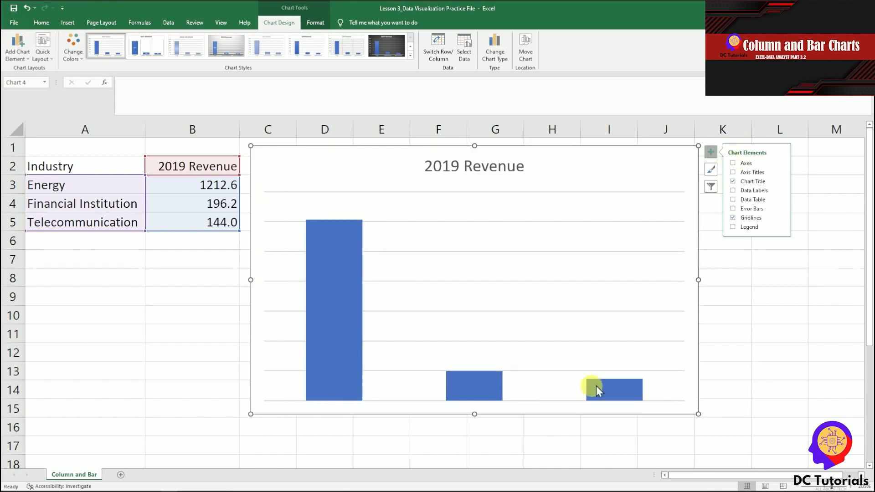
left_click(734, 163)
left_click(781, 162)
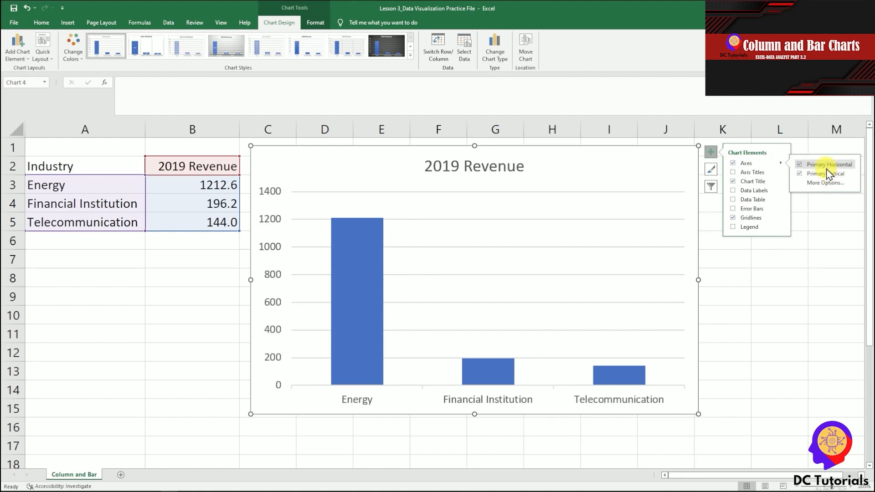
Add axis titles to the column chart, hide them, and show them again
left_click(733, 172)
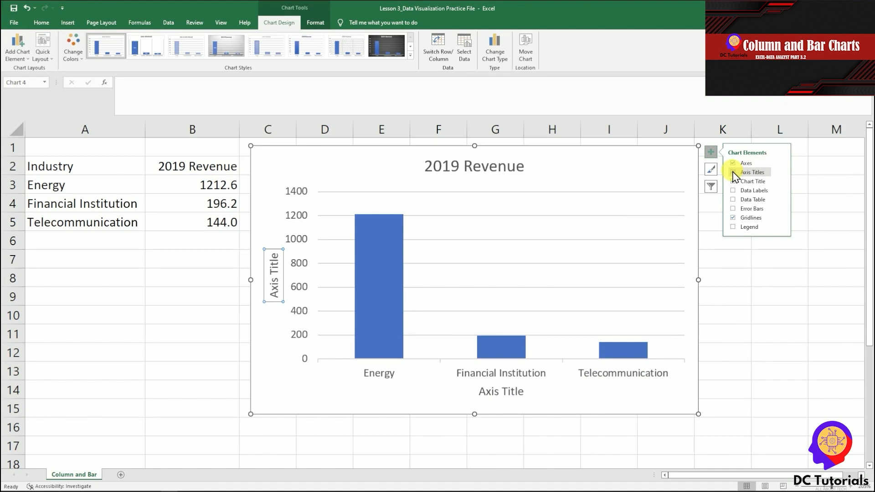
left_click(733, 172)
left_click(733, 173)
Rename the vertical axis title to Values and the horizontal axis title to Industry
left_click(277, 266)
left_click_drag(274, 253, 276, 272)
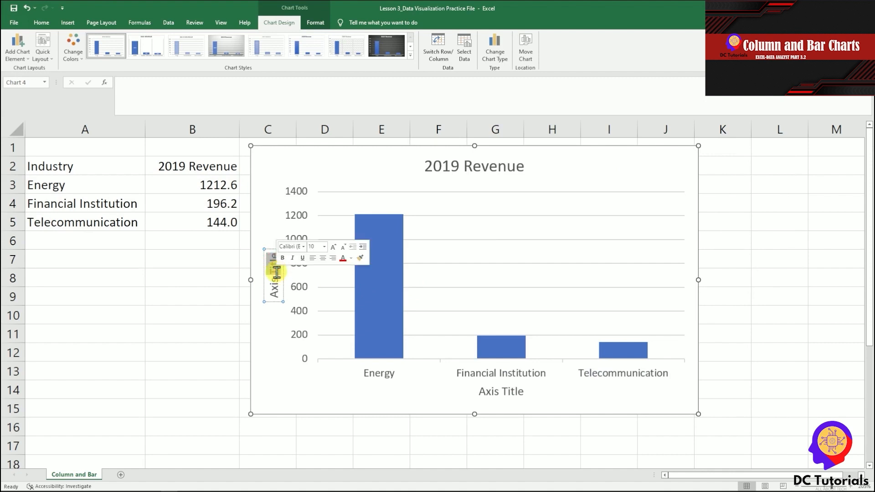
left_click(276, 279)
left_click(274, 259)
left_click(275, 286)
left_click(274, 253)
key("ctrl+a")
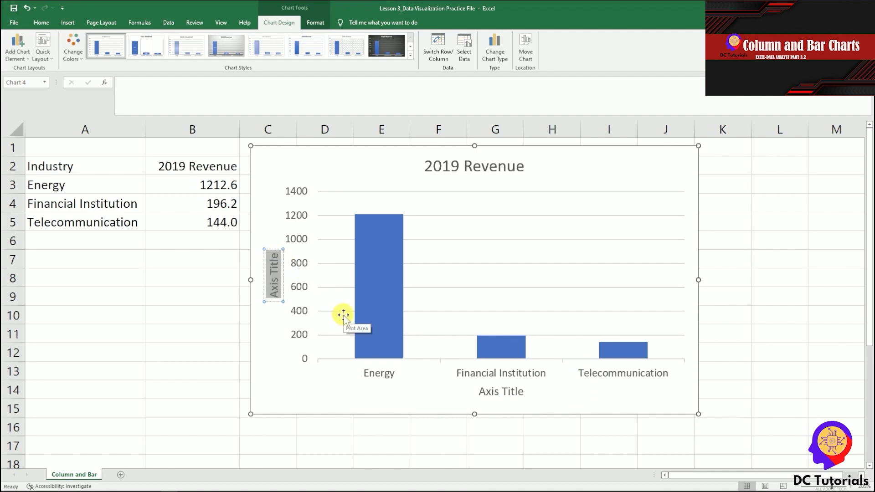
type("Va")
key("BackSpace")
type("alues")
triple_click(501, 393)
type("Industry")
left_click(646, 220)
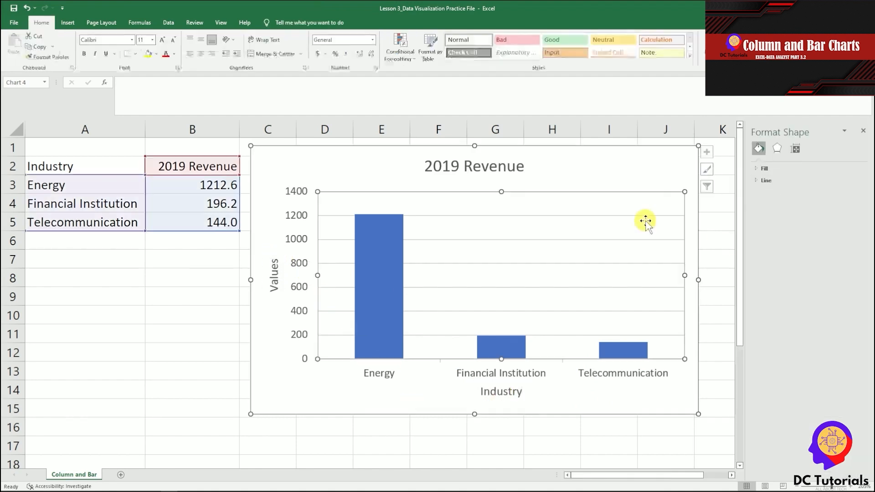
Hide the chart title and show it again
left_click(708, 151)
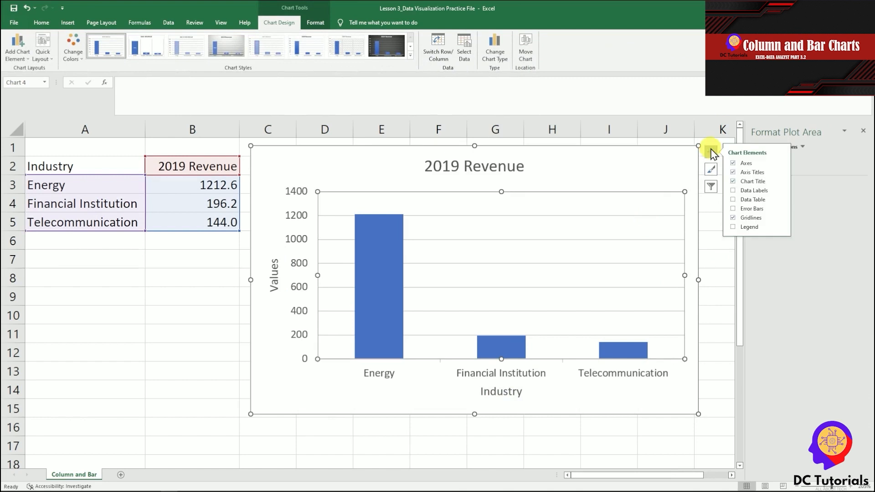
left_click(733, 182)
left_click(733, 182)
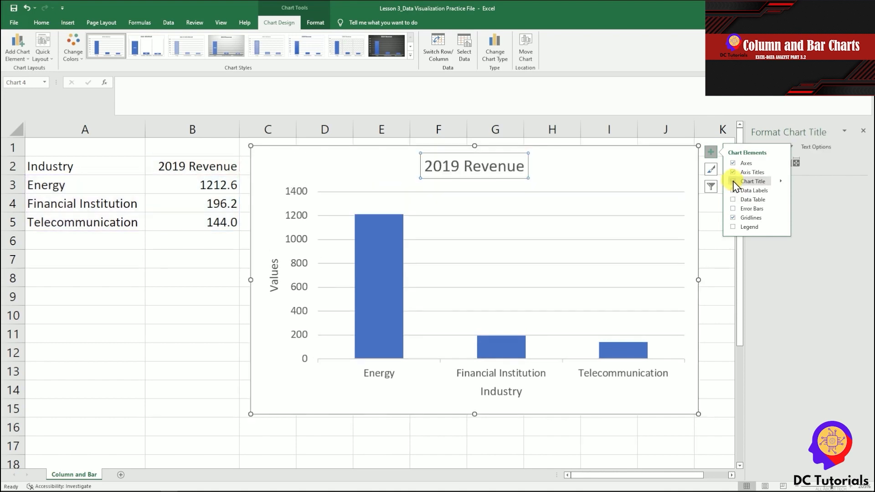
Make the whole 2019 Revenue chart title bold and deselect it
left_click(489, 167)
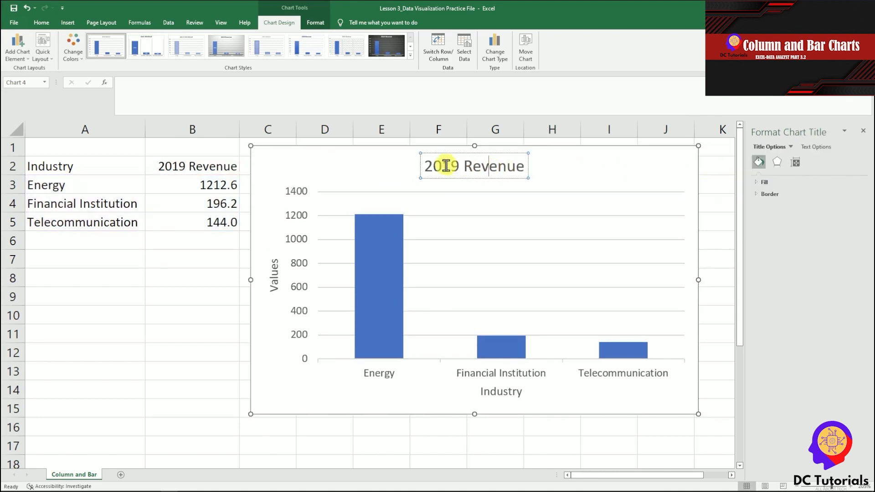
left_click_drag(430, 165, 520, 169)
left_click(498, 168)
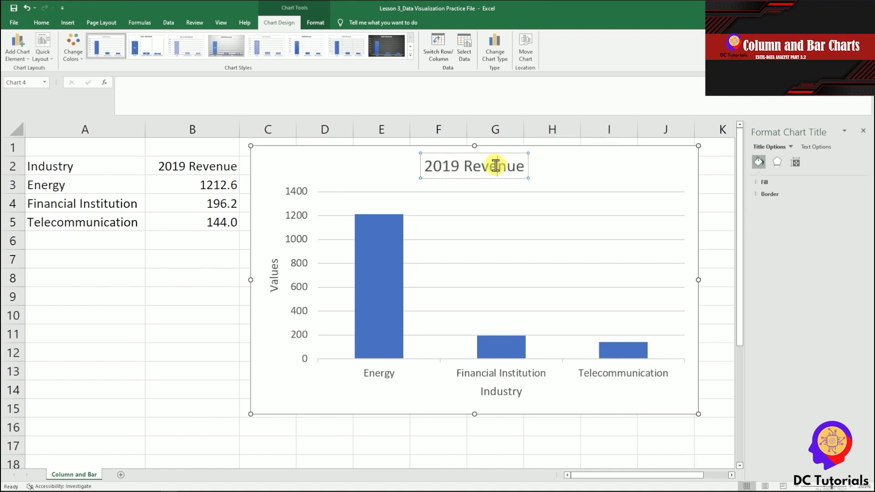
left_click(463, 167)
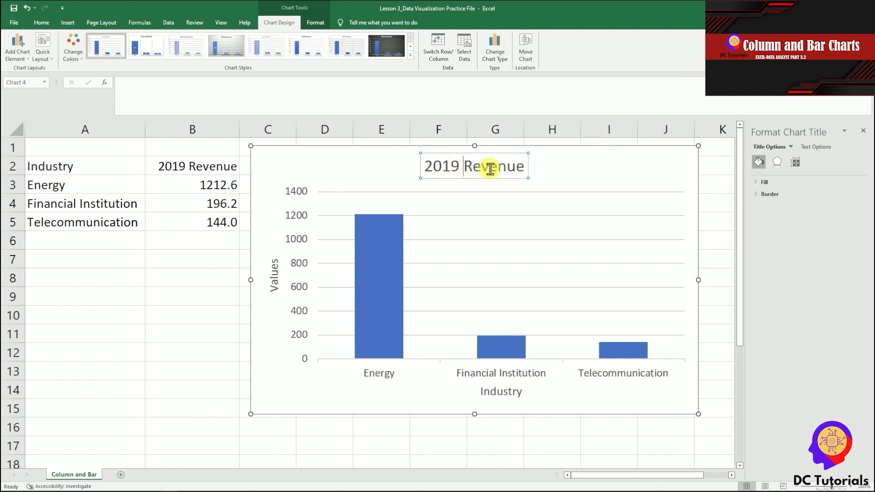
triple_click(490, 169)
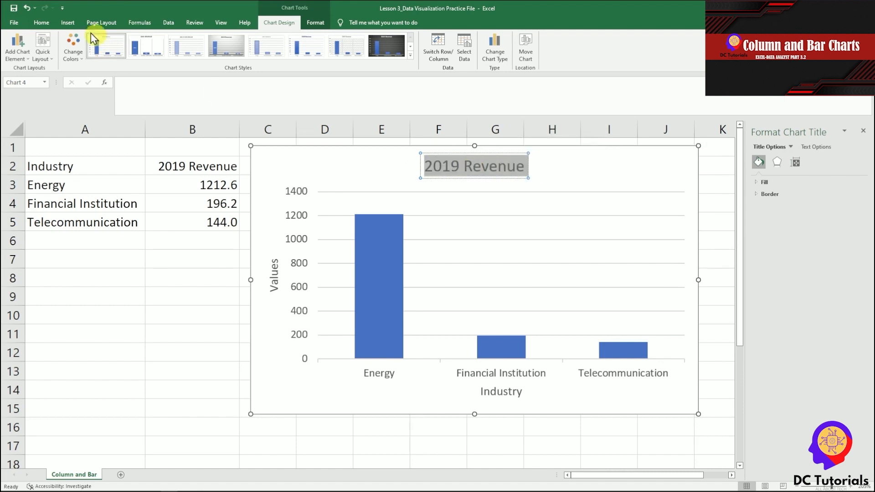
left_click(41, 22)
left_click(84, 54)
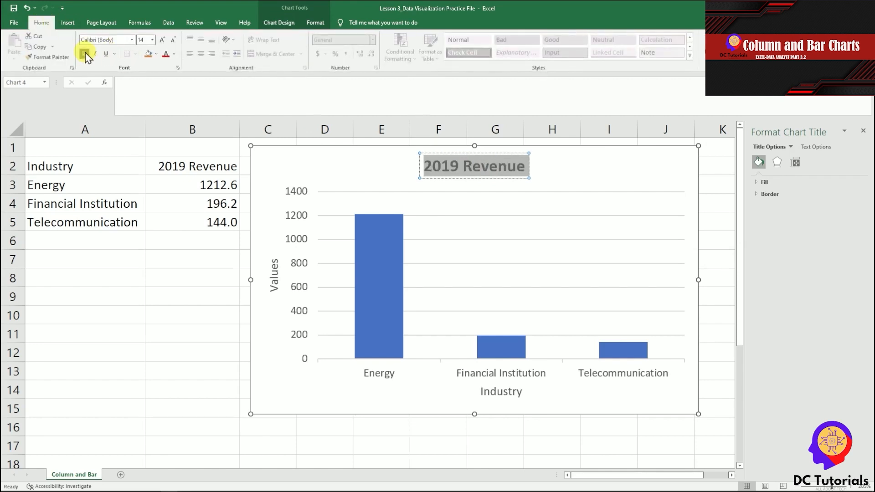
left_click(710, 187)
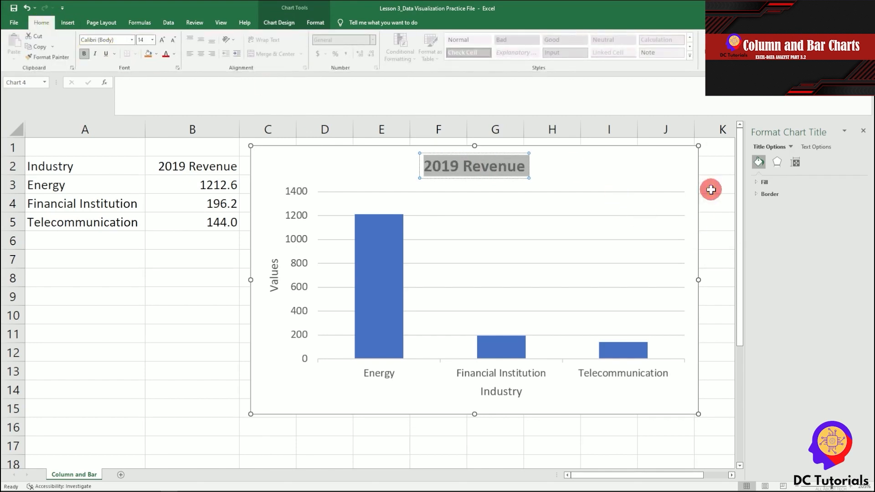
left_click(564, 186)
Add data labels to the chart's columns in the centre position
left_click(711, 152)
left_click(734, 191)
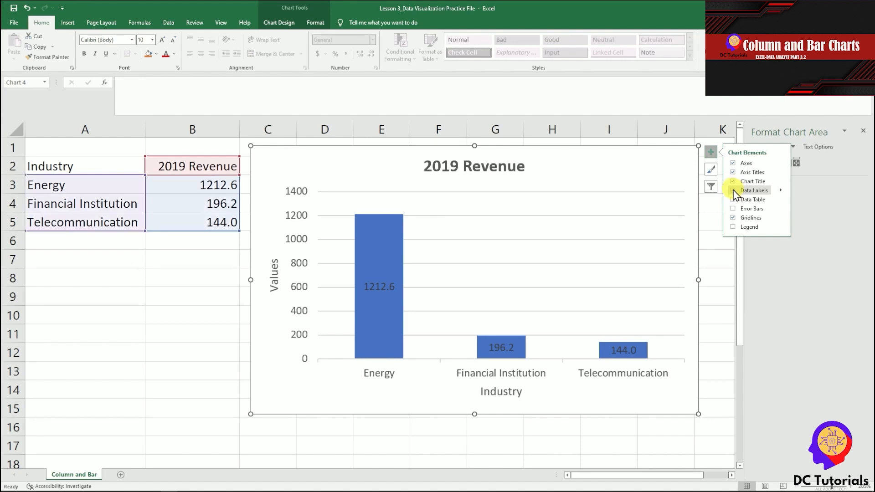
left_click(733, 191)
Look through the data label formatting, including the fill, border and label options, and close the formatting settings
mouse_move(784, 195)
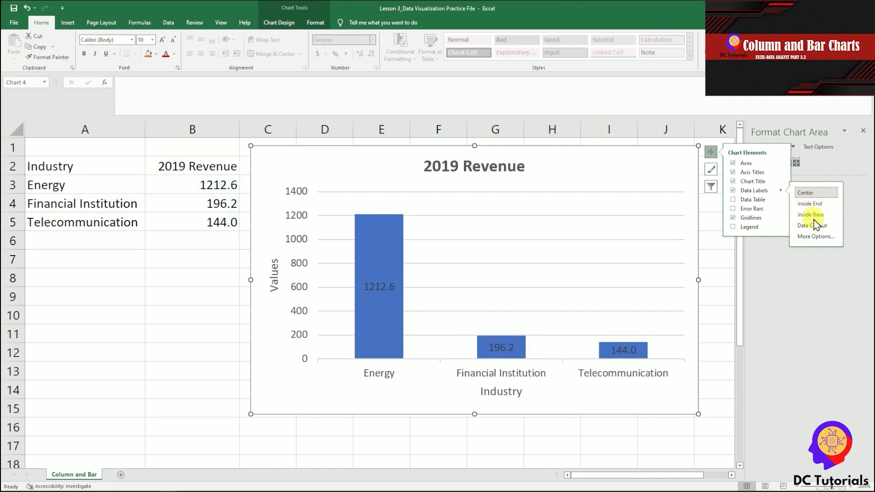
left_click(818, 237)
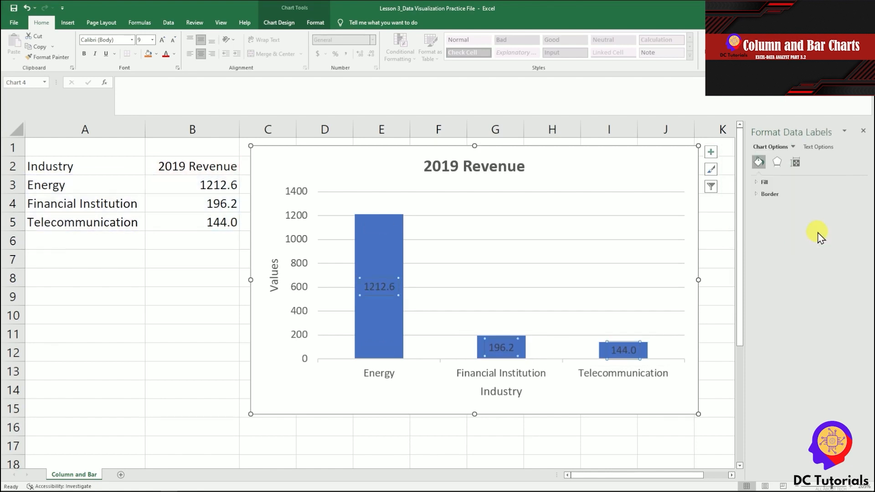
left_click(755, 182)
left_click(756, 261)
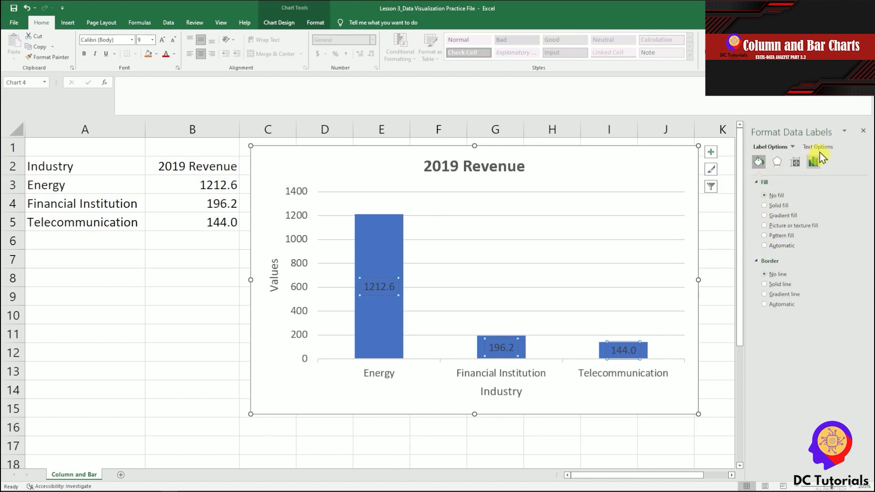
left_click(814, 162)
left_click(759, 162)
left_click(862, 130)
Add a data table to the column chart and turn off the chart's gridlines
left_click(711, 151)
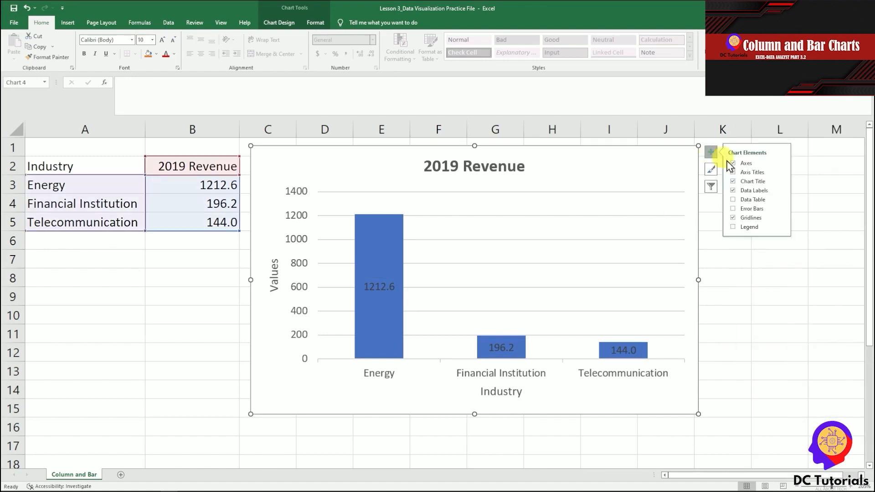
left_click(733, 199)
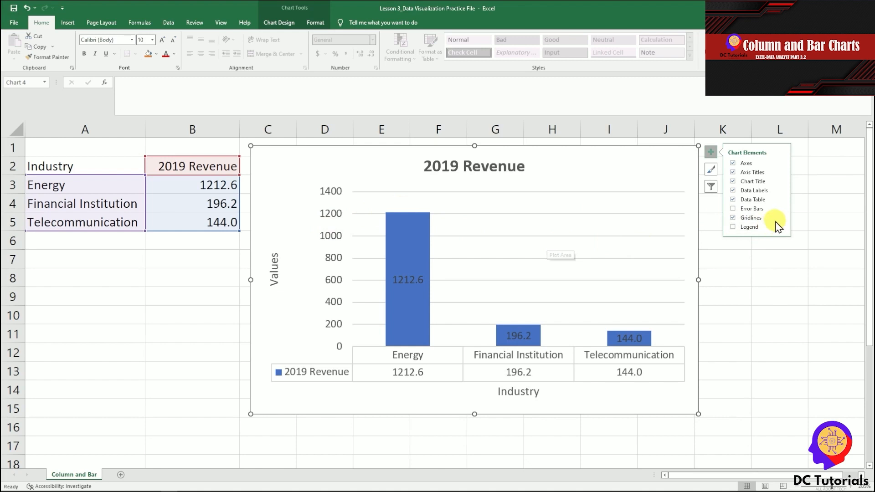
left_click(733, 219)
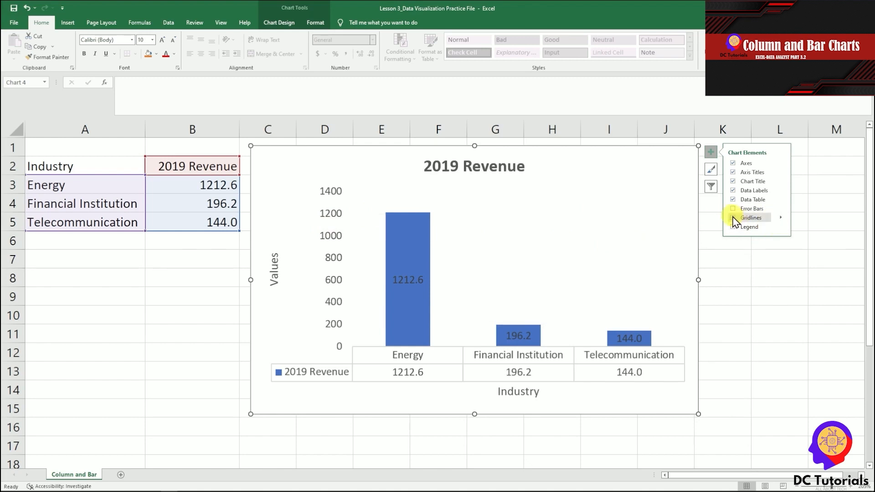
left_click(733, 218)
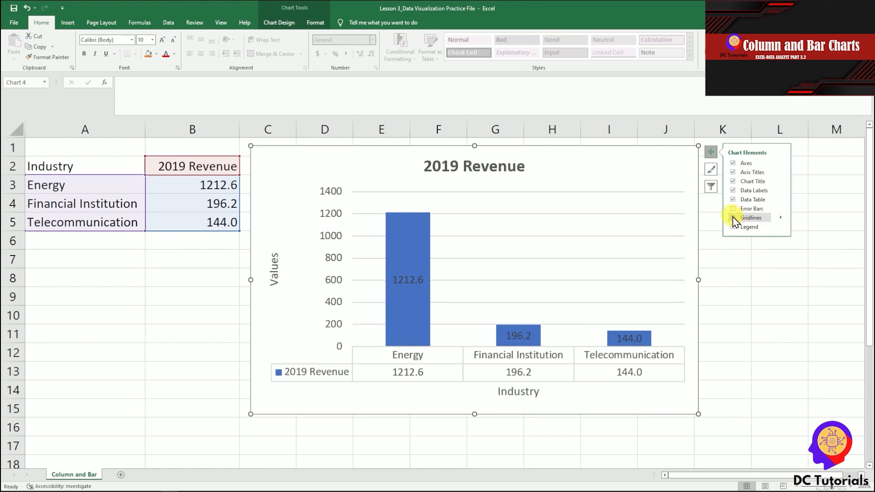
mouse_move(783, 219)
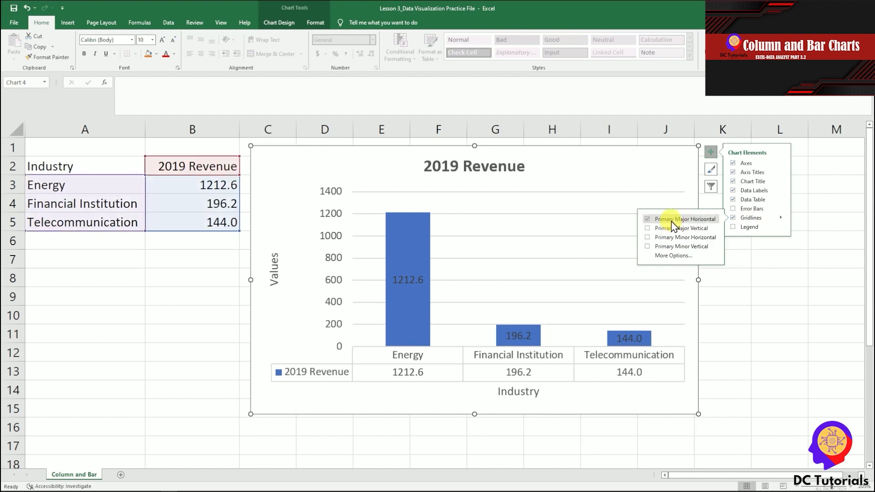
left_click(733, 218)
Add a legend to the right of the plot and view the legend position options
left_click(734, 226)
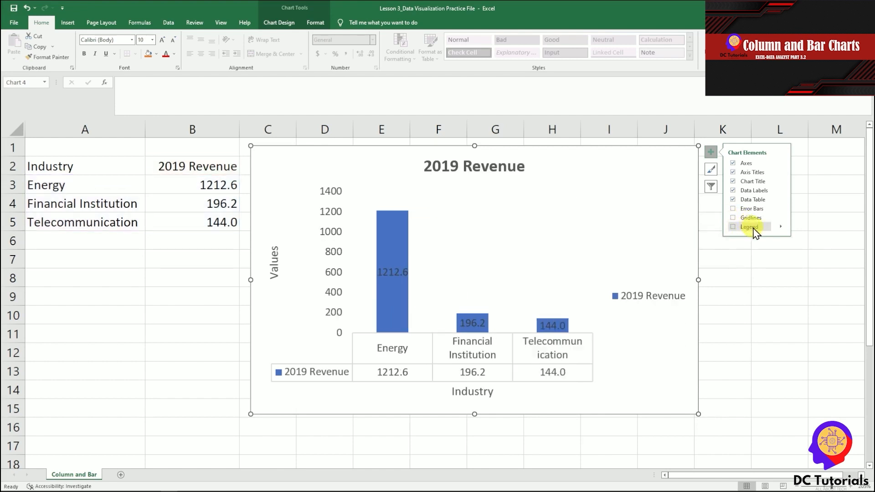
left_click(731, 227)
left_click(748, 227)
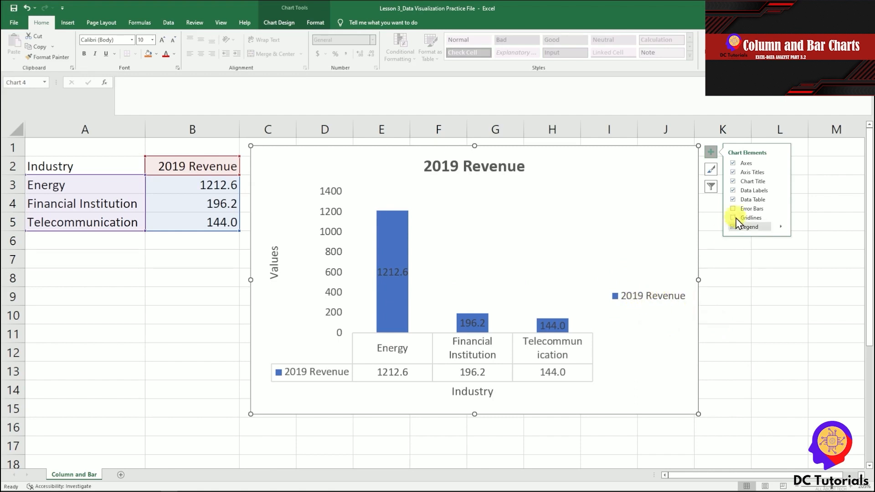
left_click(780, 227)
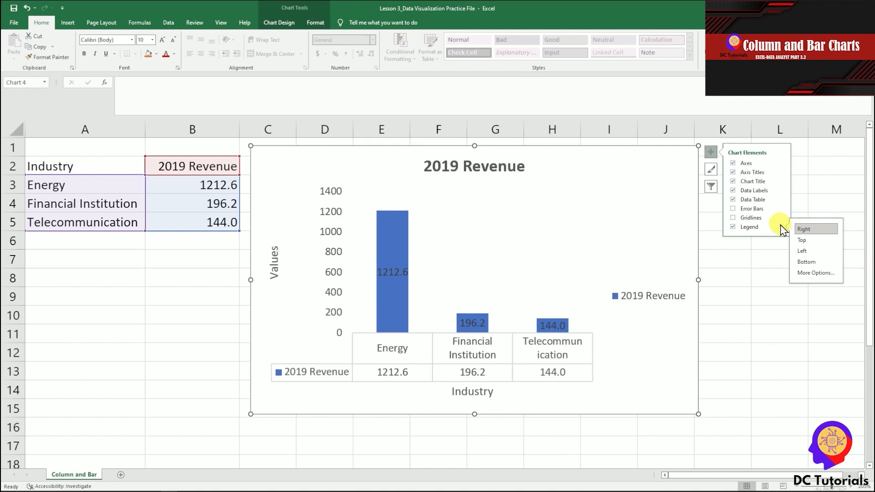
left_click(817, 273)
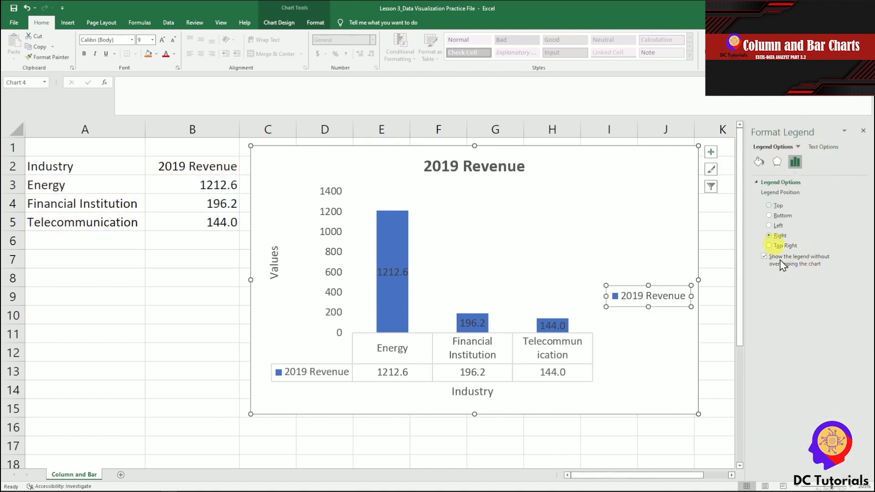
left_click(863, 134)
Remove the data table from the chart and move the legend up to just below the chart title, on its right
left_click(654, 293)
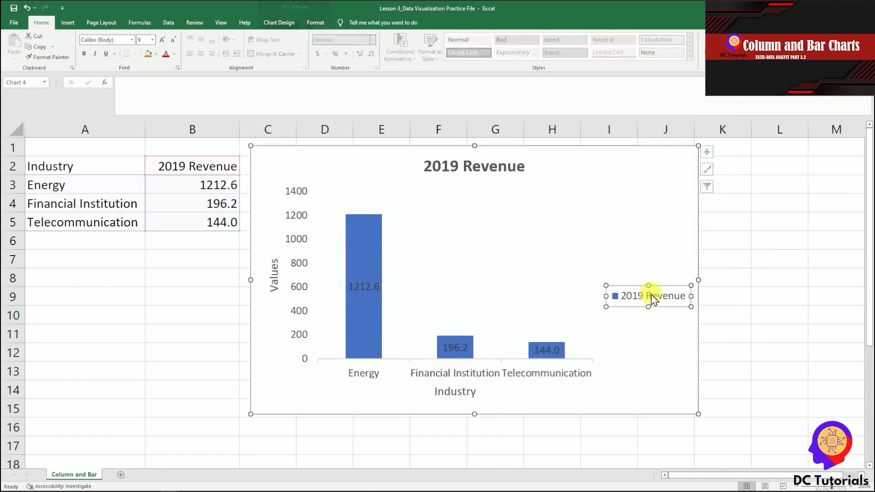
left_click_drag(660, 285, 598, 177)
left_click(778, 290)
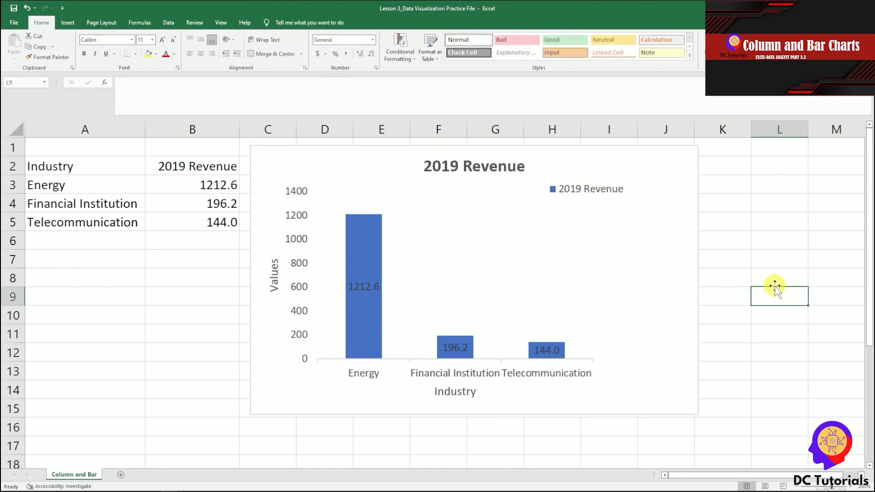
Widen column A so the full company names in the 2019 revenue table starting at row 21 fit
scroll(745, 282, "down", 17)
scroll(746, 282, "up", 17)
scroll(748, 284, "down", 10)
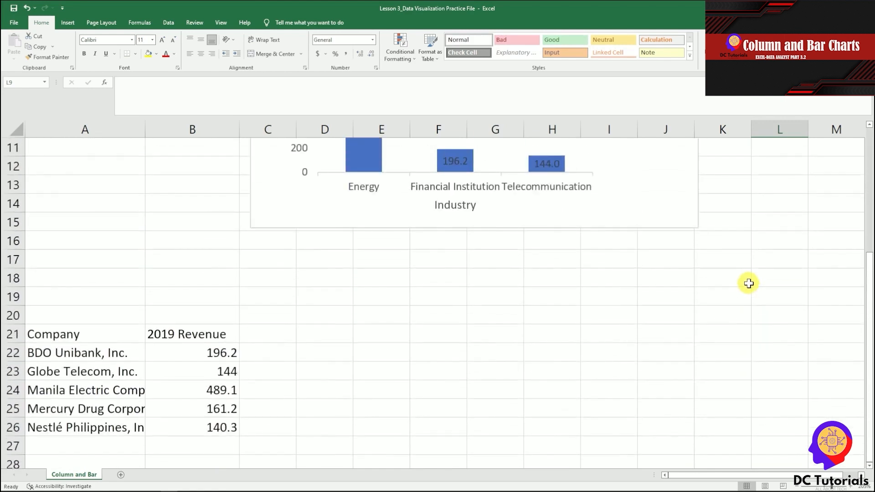
left_click(347, 334)
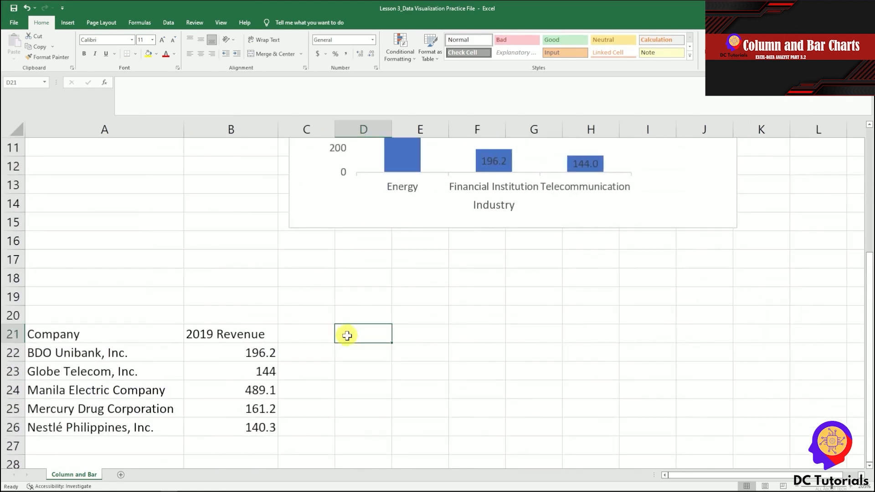
left_click(322, 334)
key("Up")
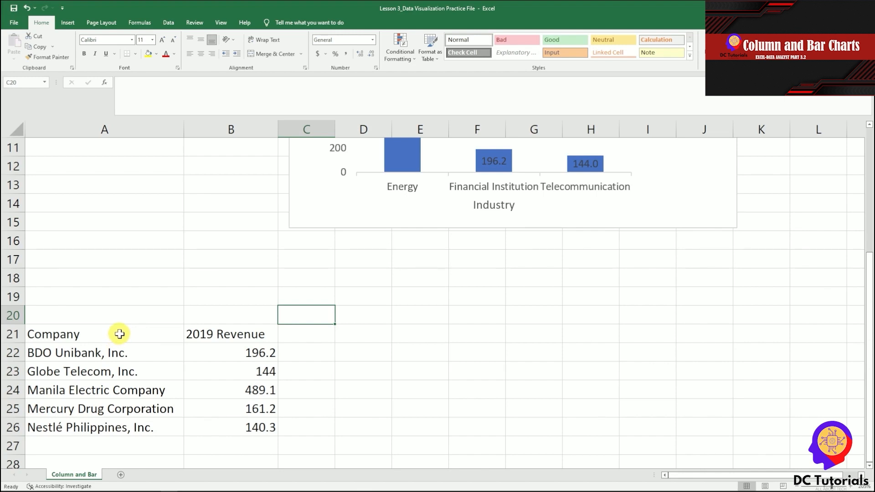
Insert a 2-D clustered bar chart from the company revenue data in A21:B26, and place it beside the table, below the column chart
left_click_drag(119, 334, 251, 425)
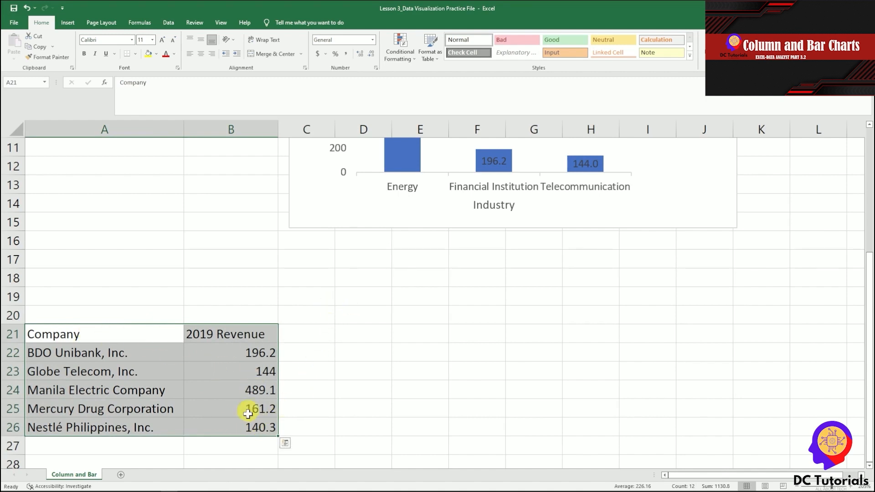
left_click(69, 22)
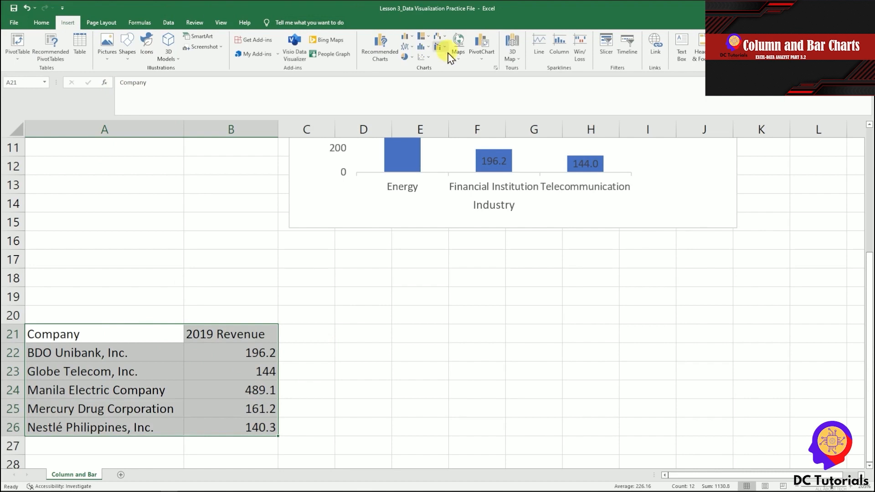
left_click(411, 40)
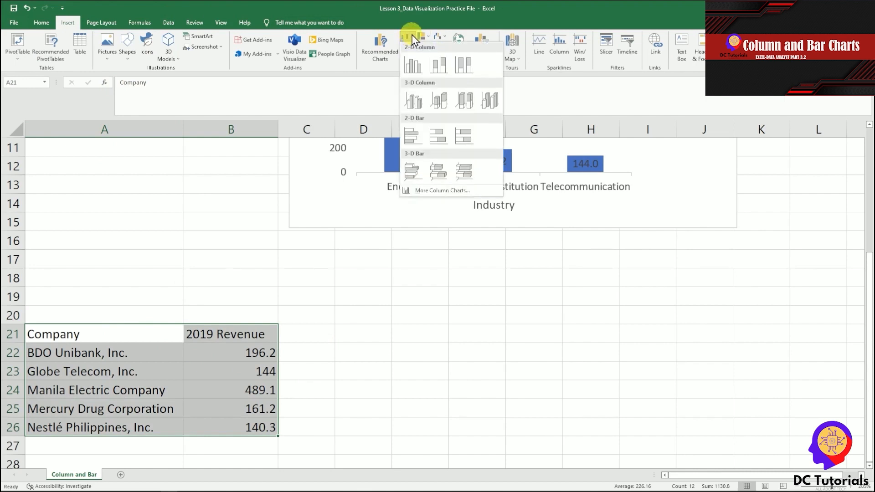
left_click(412, 135)
left_click_drag(363, 191, 420, 265)
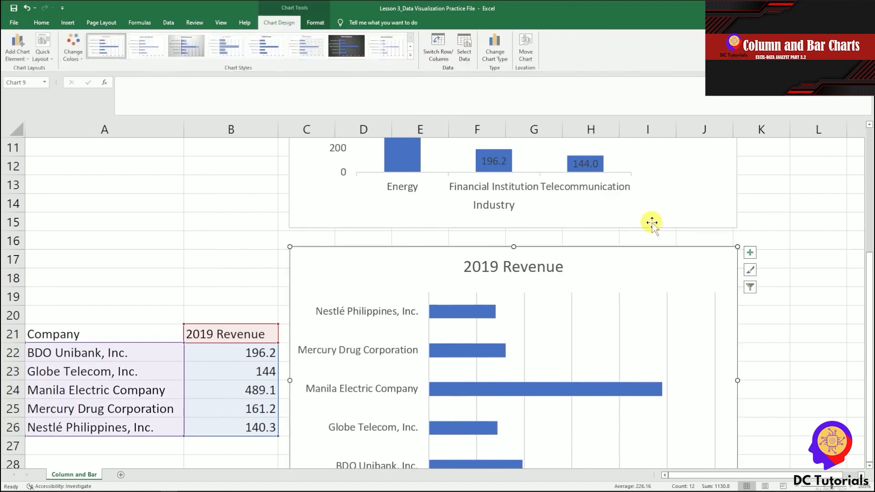
scroll(834, 316, "down", 1)
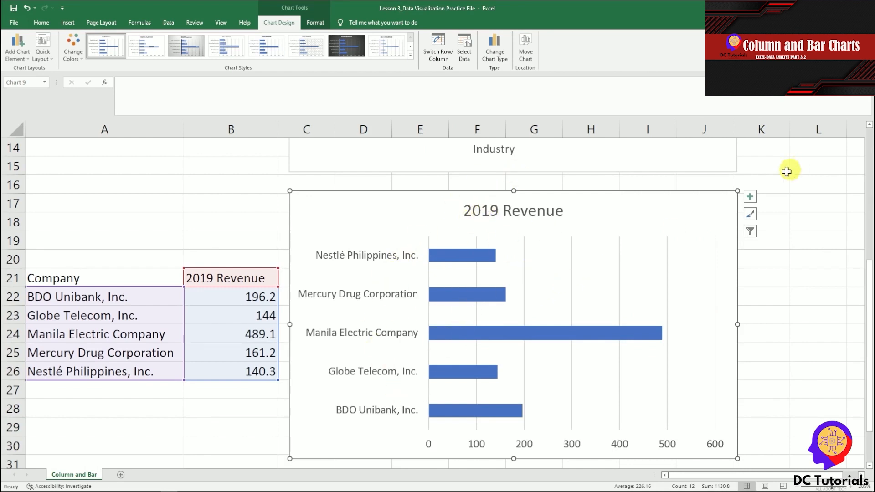
Examine the chart elements, chart styles and color schemes available for the company revenue bar chart
left_click(751, 196)
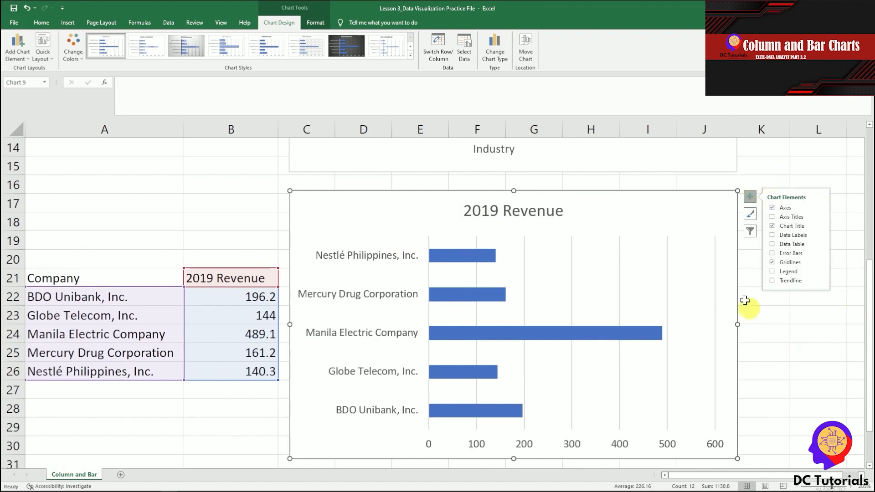
left_click(749, 197)
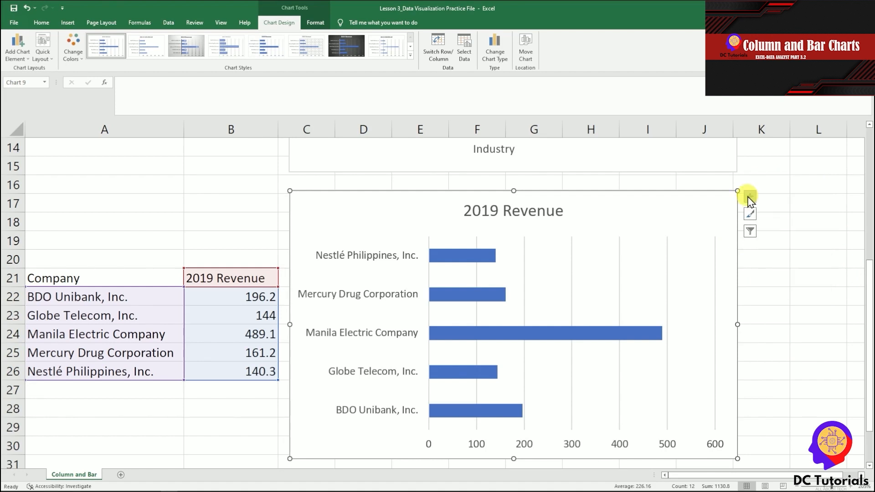
left_click(795, 173)
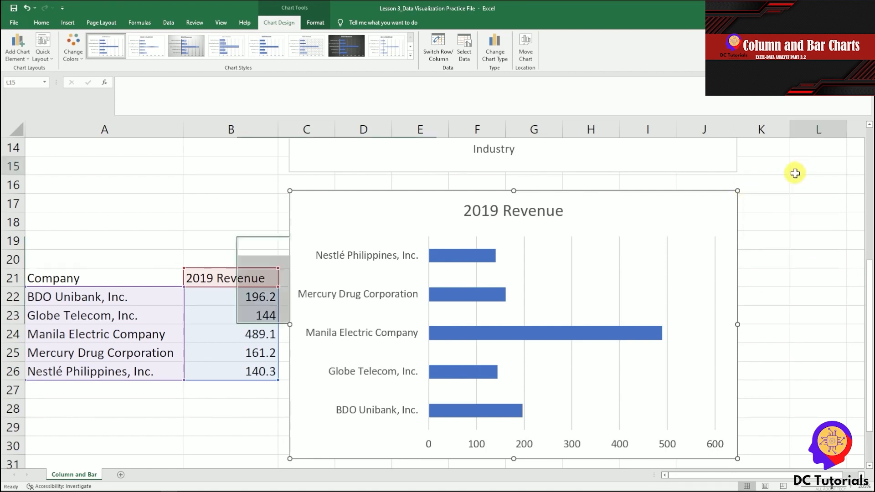
left_click(738, 203)
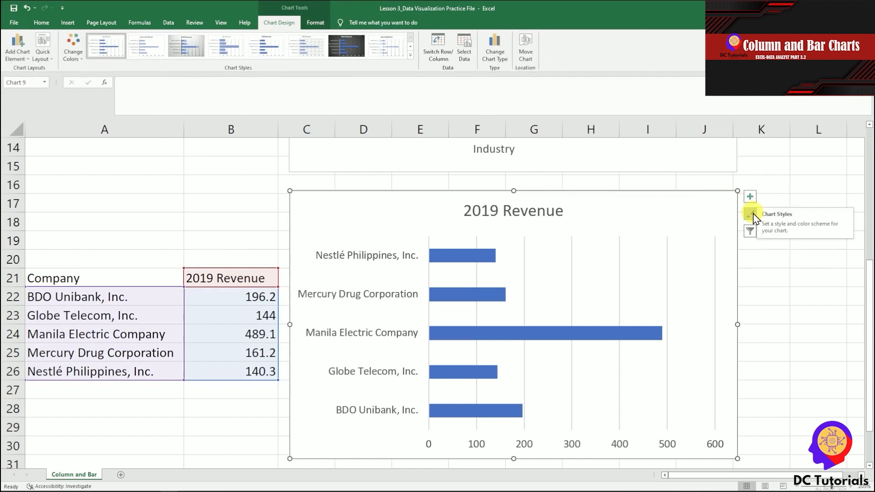
left_click(750, 214)
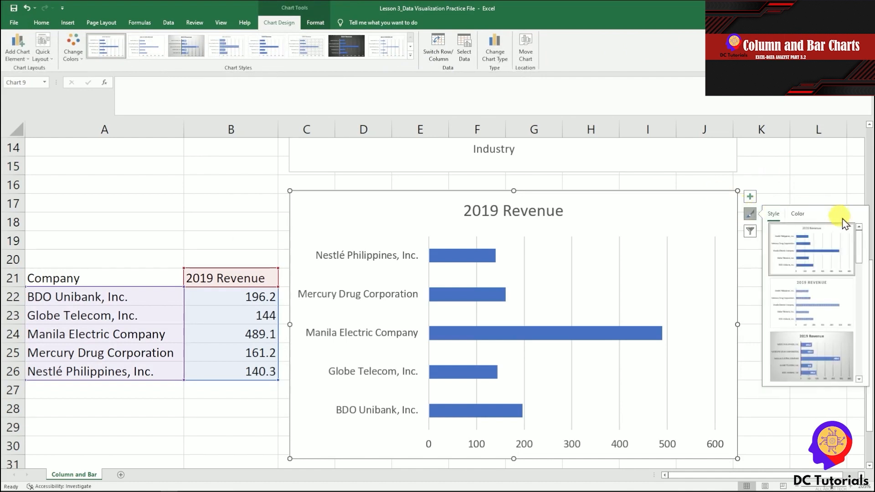
mouse_move(859, 243)
left_mouse_down()
mouse_move(863, 357)
mouse_move(847, 230)
left_mouse_up()
left_click(799, 215)
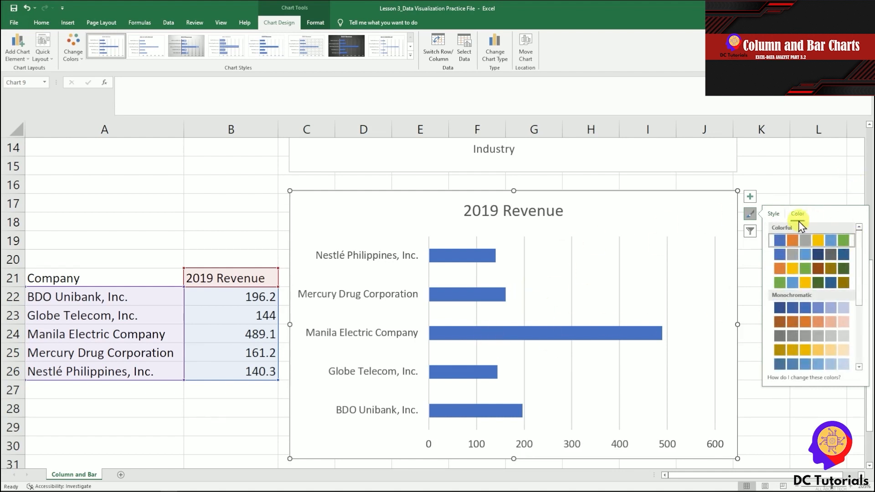
left_click(780, 182)
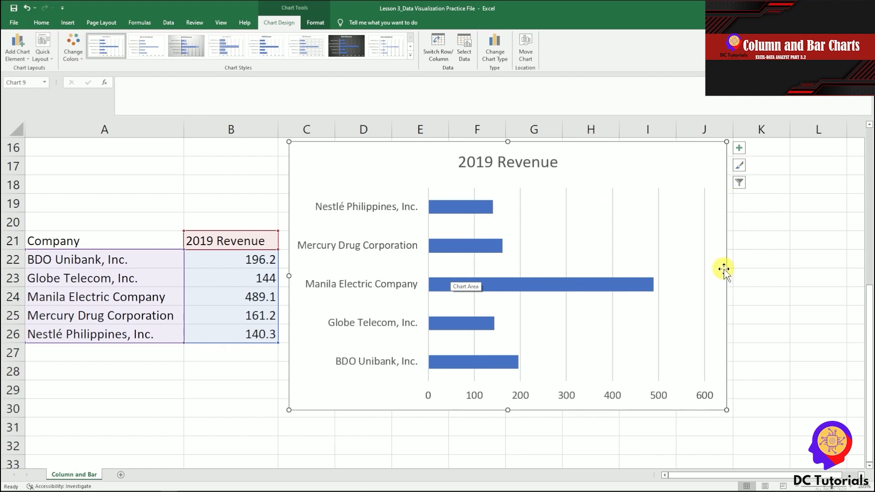
Widen the company revenue bar chart slightly
left_click_drag(726, 275, 748, 277)
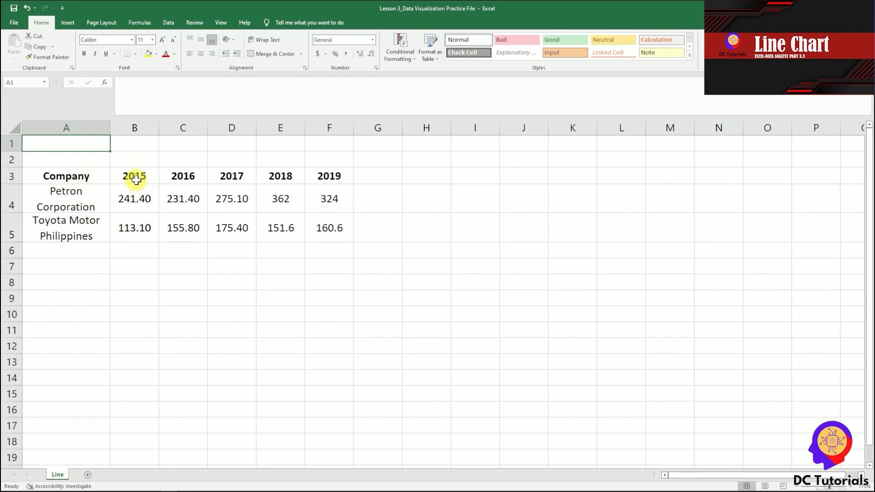
Insert a 2-D line chart from the Petron Corporation row A4:F4 and place it beside the table
left_click_drag(63, 201, 334, 201)
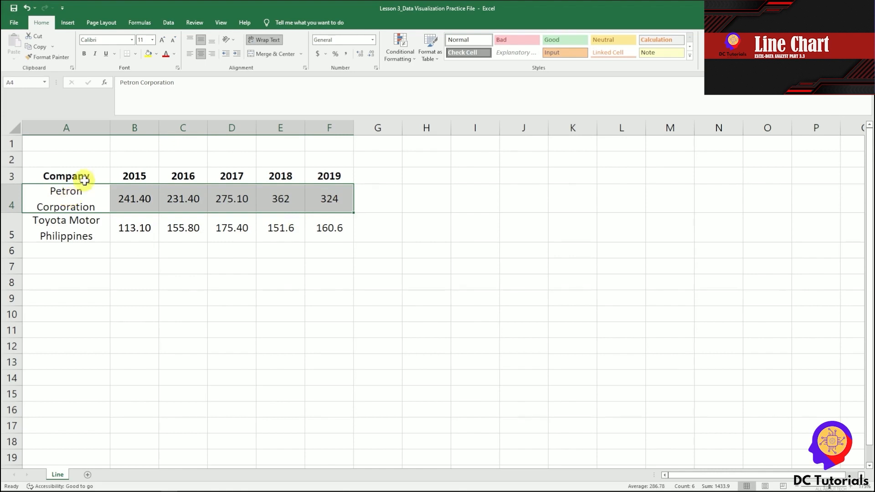
left_click(73, 26)
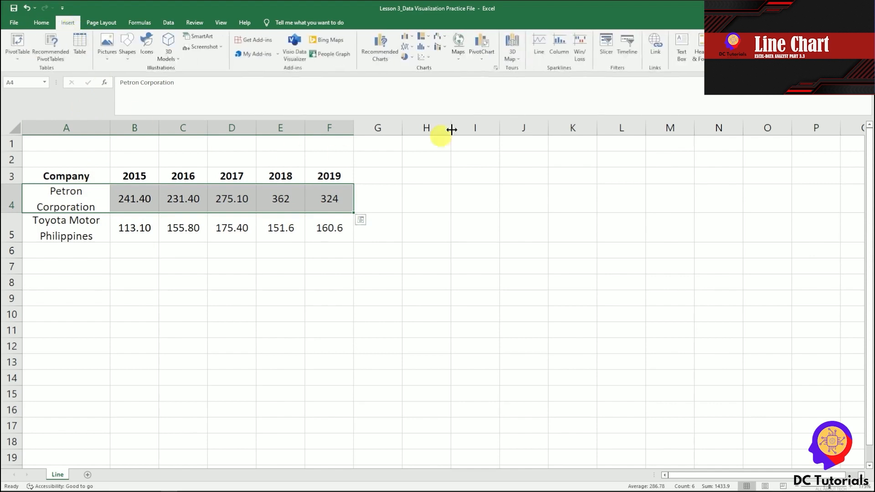
left_click(407, 47)
left_click(413, 75)
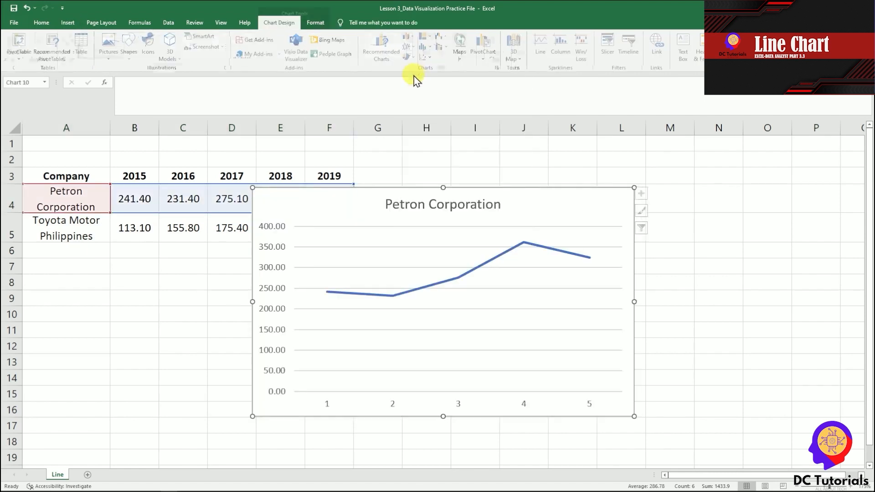
left_click_drag(373, 196, 481, 162)
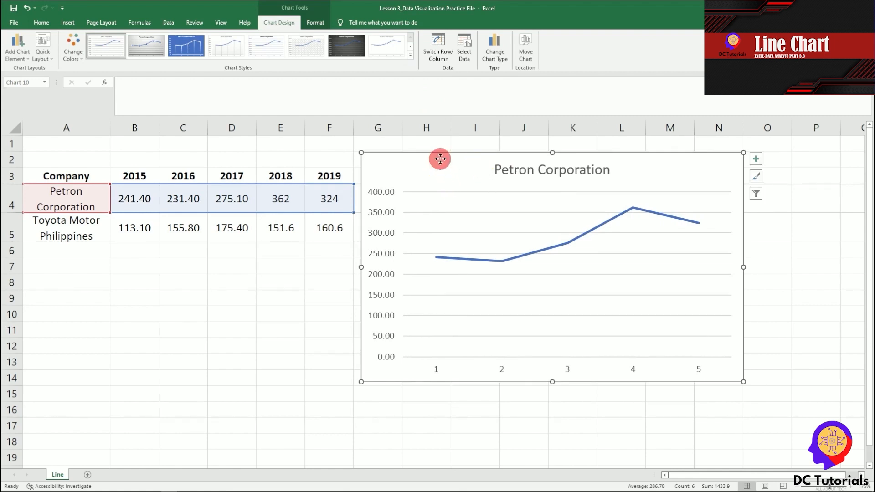
left_click_drag(444, 157, 443, 151)
Extend the line chart's data range to A4:F5 so it also includes the Toyota Motor Philippines row
right_click(457, 190)
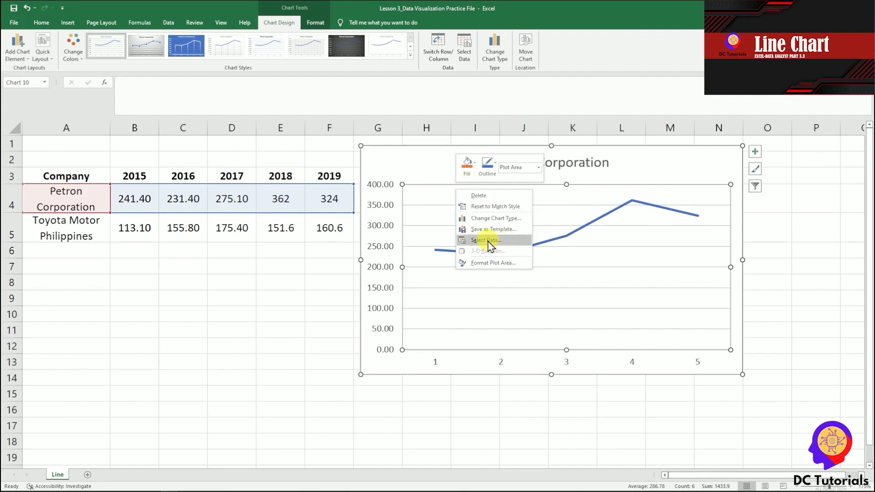
left_click(499, 241)
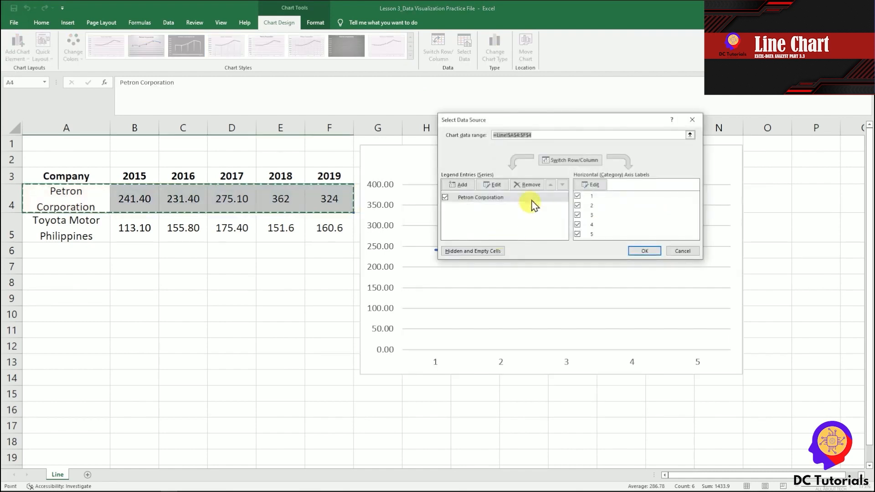
left_click_drag(544, 124, 503, 130)
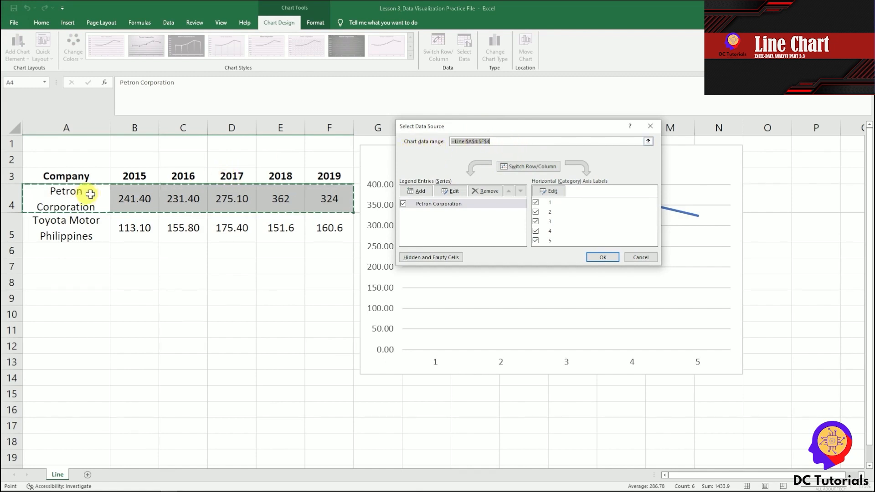
left_click_drag(508, 133, 541, 112)
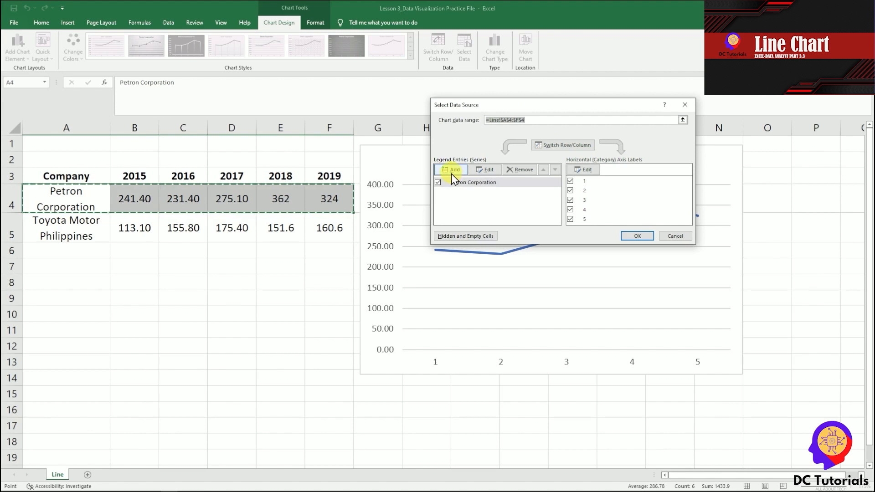
left_click(531, 120)
left_click_drag(531, 120, 480, 123)
left_click_drag(60, 194, 326, 223)
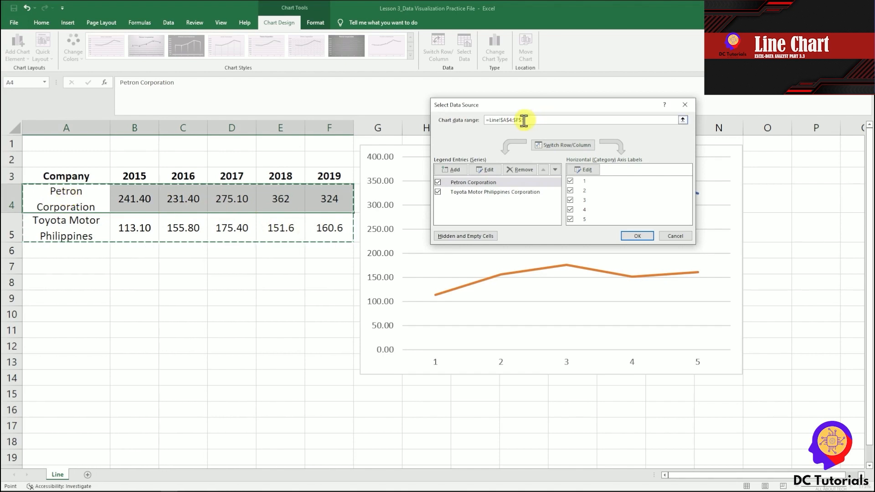
left_click_drag(508, 108, 143, 110)
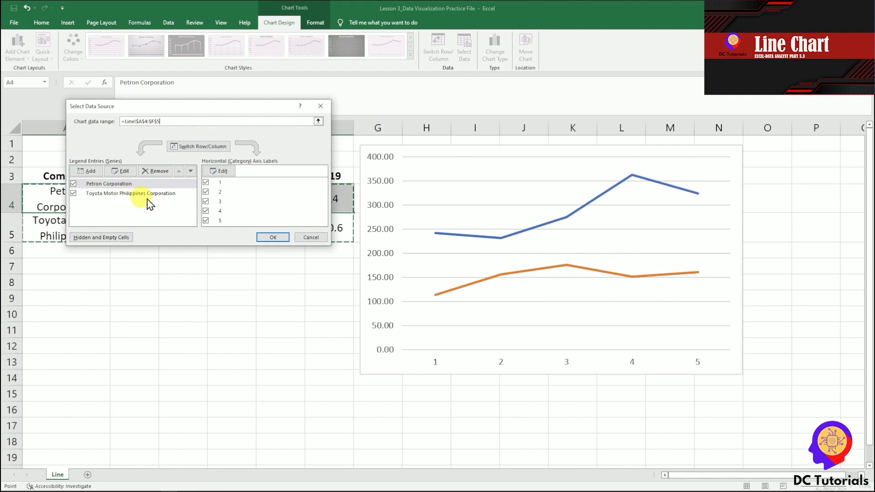
left_click_drag(183, 110, 426, 118)
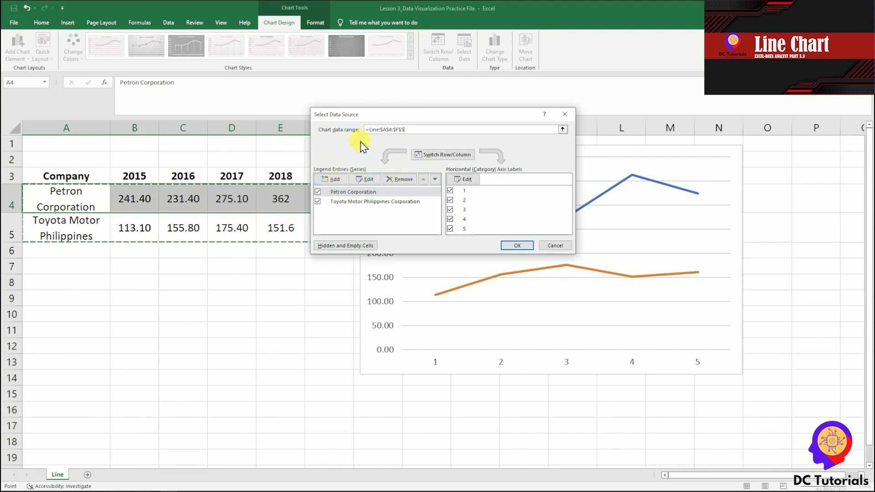
left_click_drag(379, 116, 419, 117)
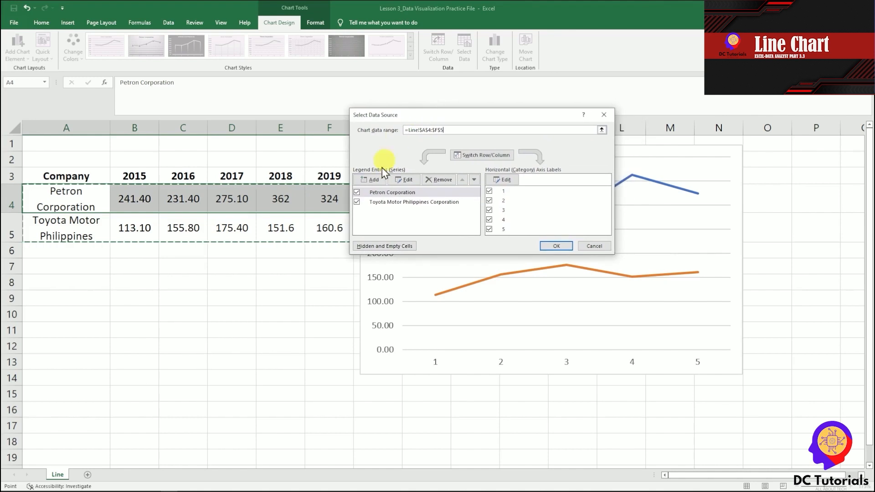
left_click(375, 182)
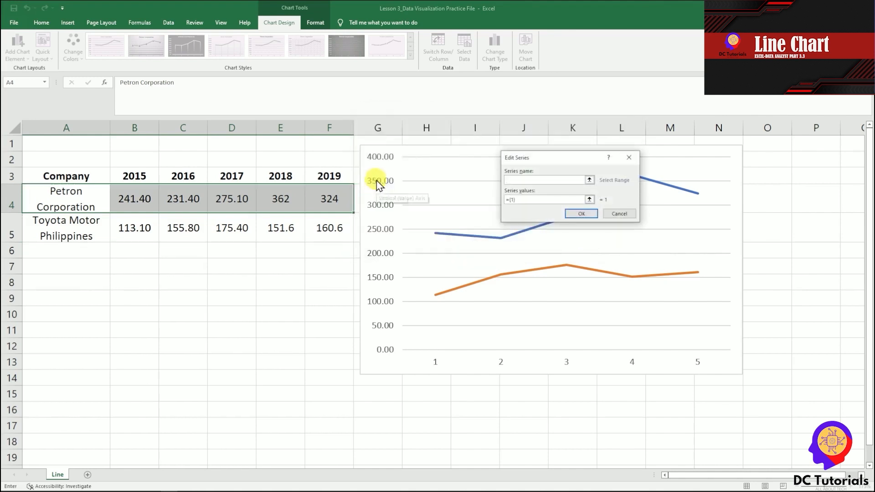
left_click(629, 157)
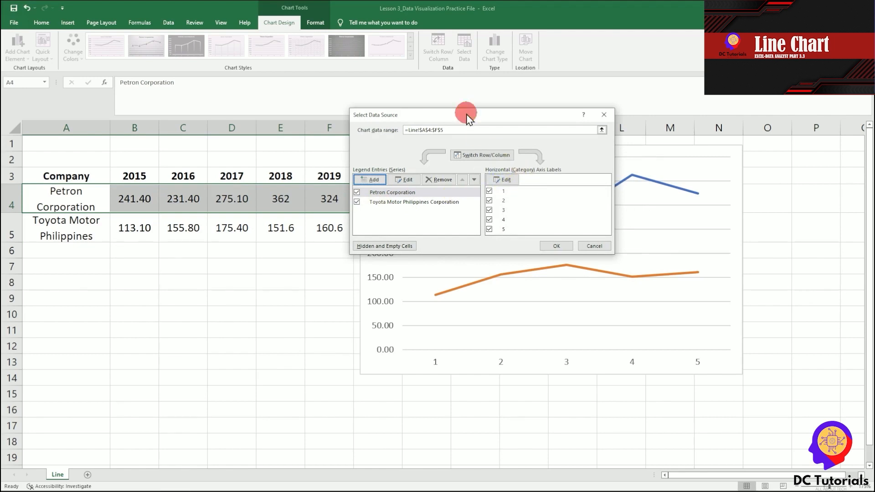
left_click_drag(466, 115, 440, 103)
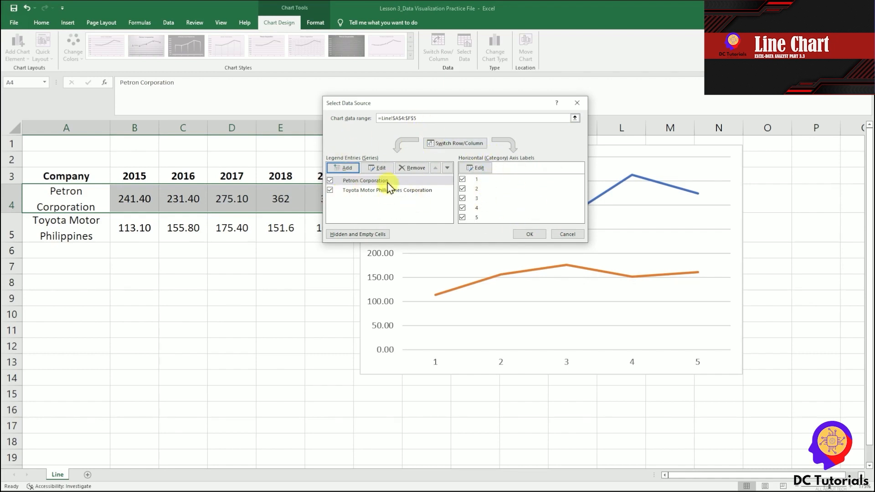
Try switching the line chart's rows and columns, and switch them back
left_click(459, 143)
left_click_drag(469, 107, 278, 88)
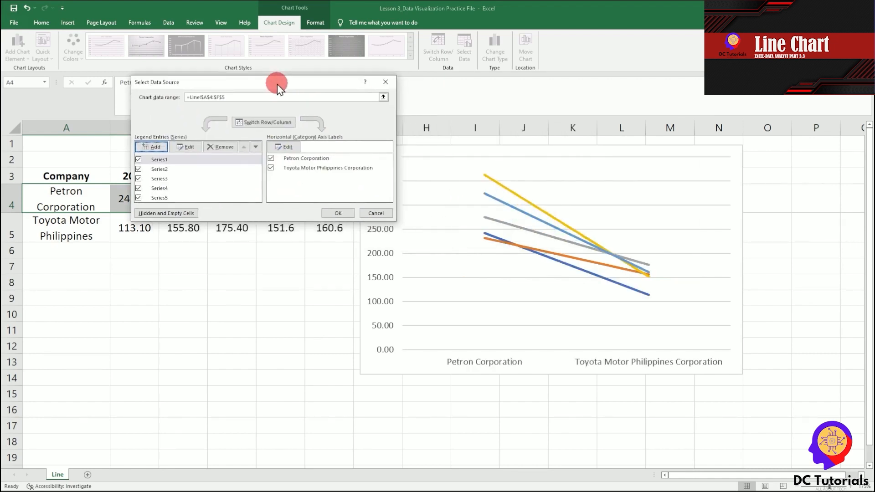
left_click(249, 122)
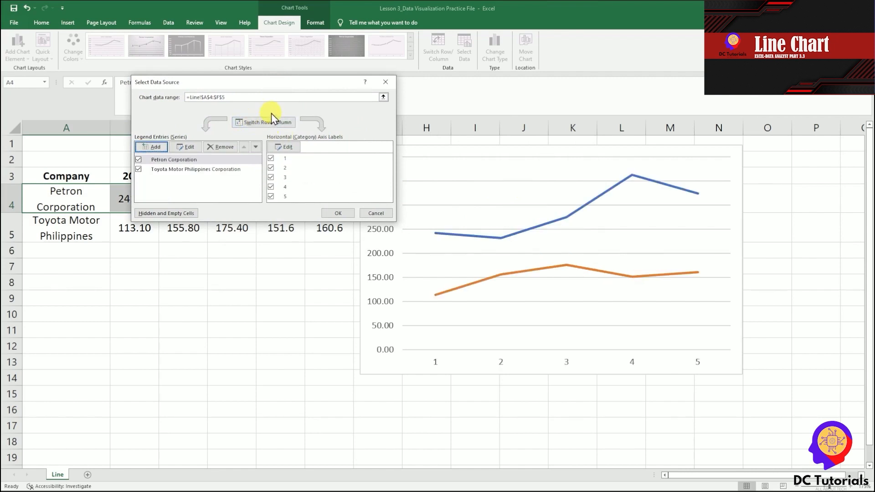
Set the line chart's horizontal axis labels to the years in B3:F3 and apply the data source changes
left_click_drag(259, 86, 409, 88)
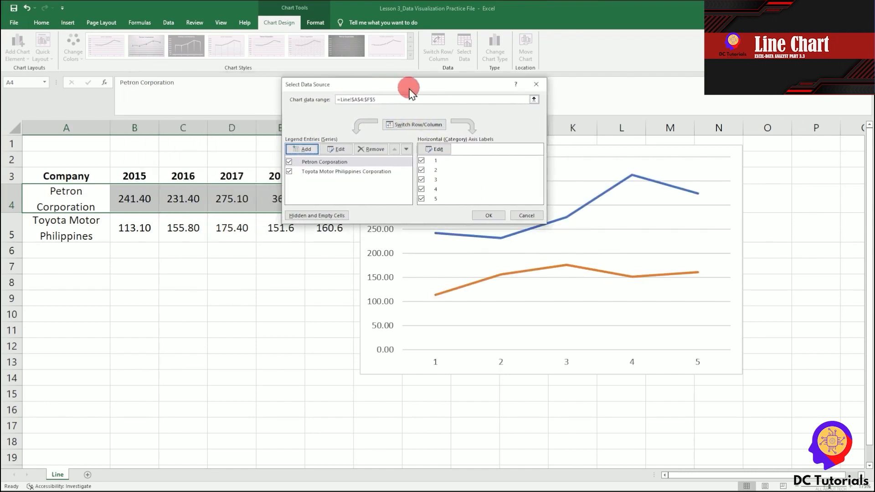
left_click(437, 150)
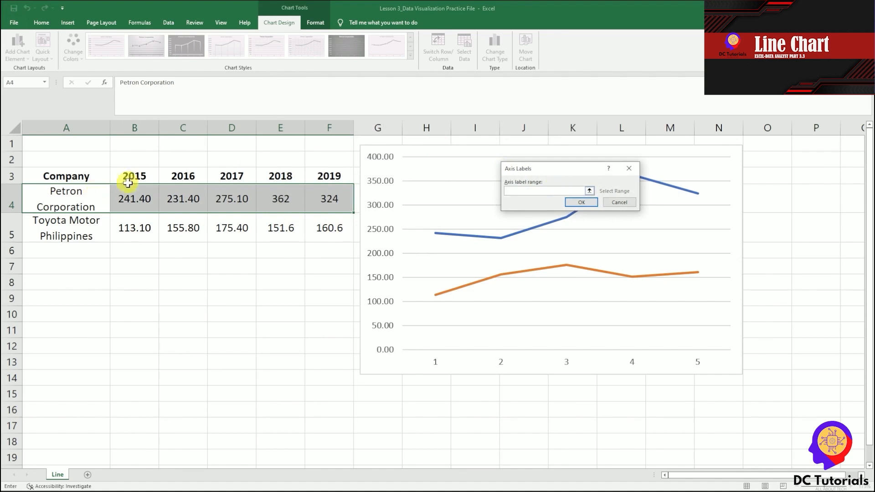
left_click_drag(128, 175, 323, 172)
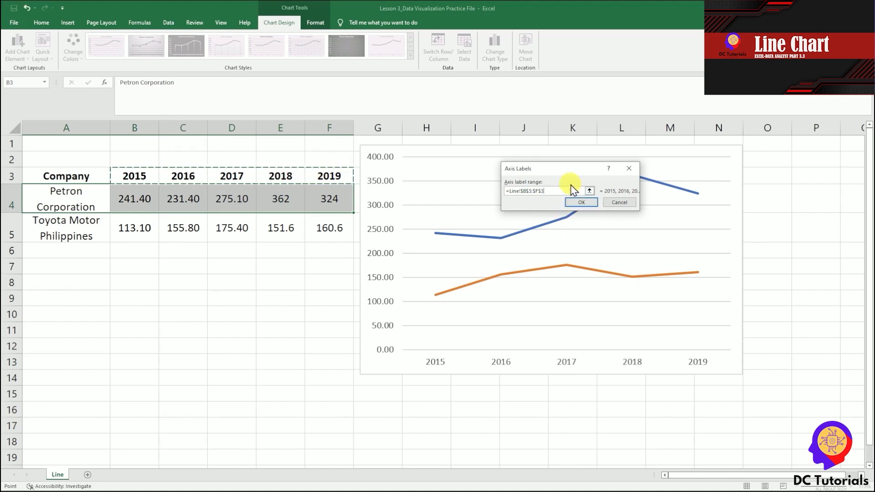
left_click(581, 202)
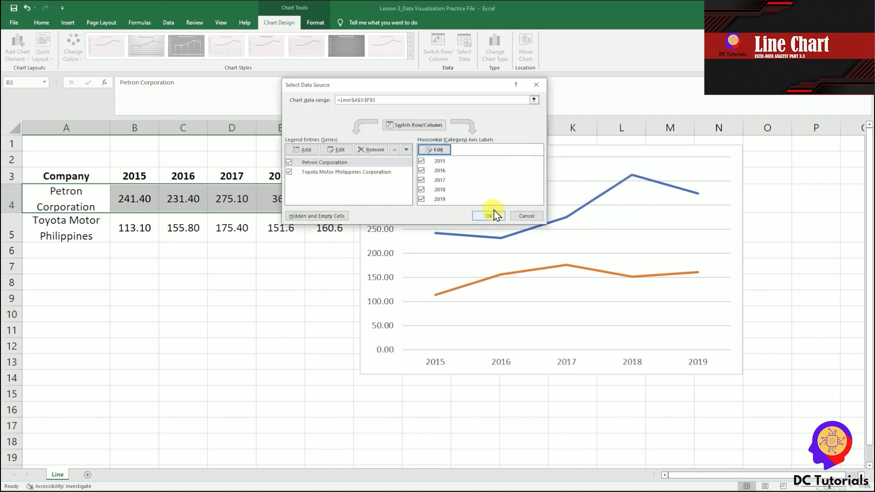
left_click_drag(417, 87, 556, 87)
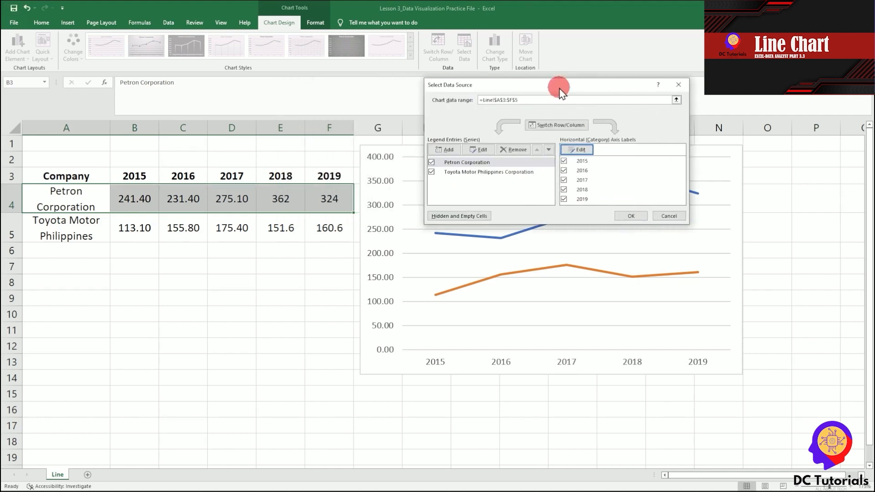
left_click(631, 215)
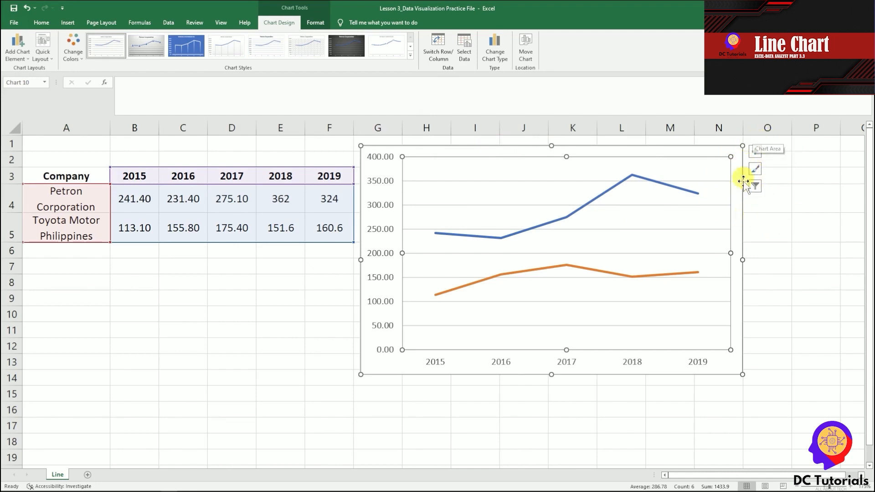
Add a chart title and a legend to the line chart, remove its gridlines, and select the title
left_click(755, 152)
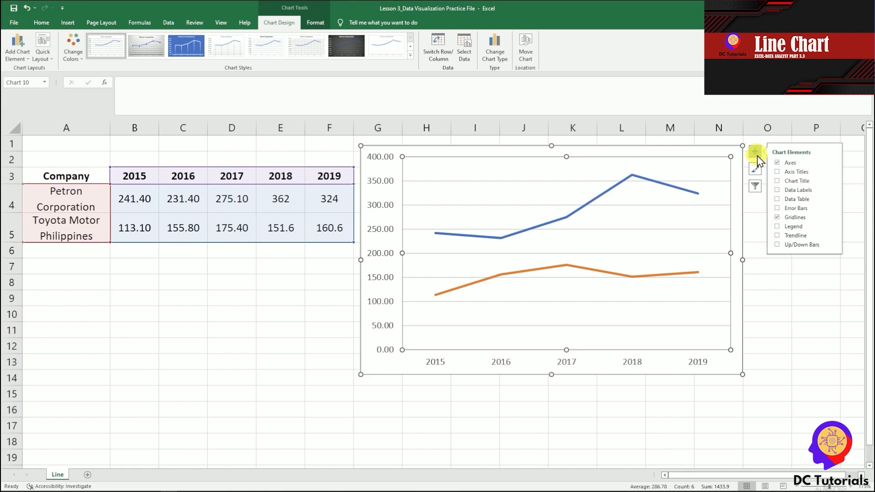
left_click(777, 171)
left_click(777, 172)
left_click(777, 181)
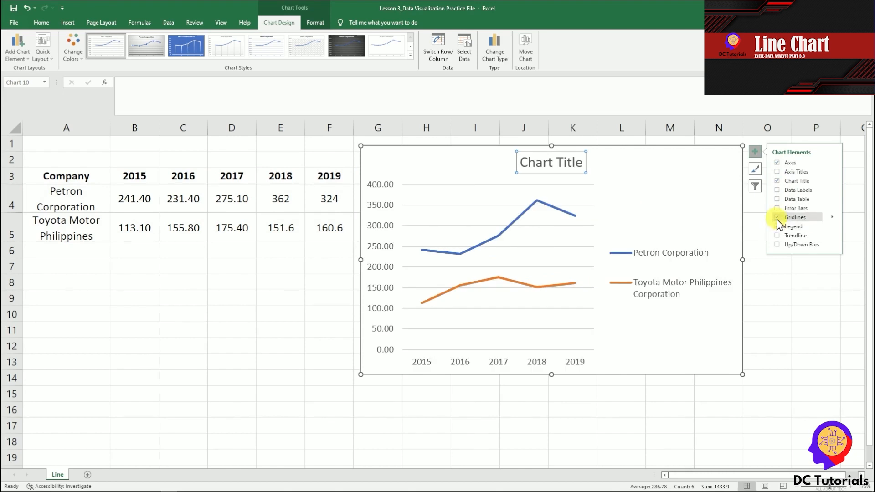
left_click(778, 217)
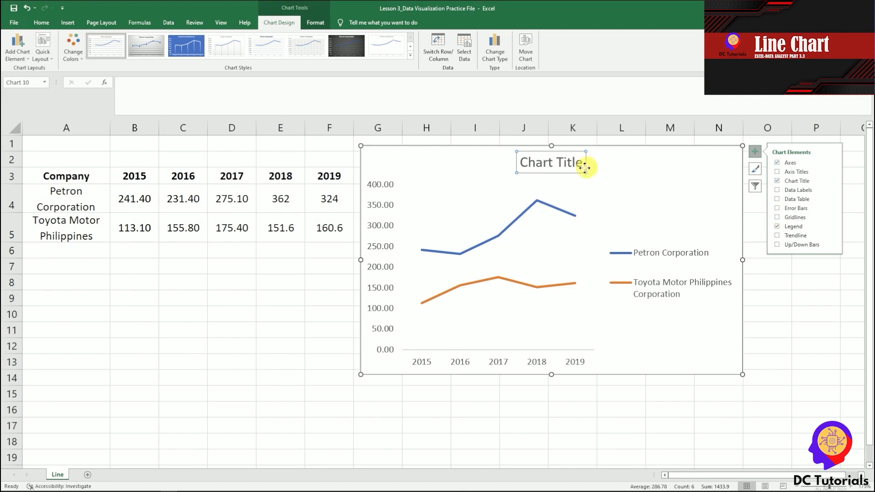
left_click(559, 164)
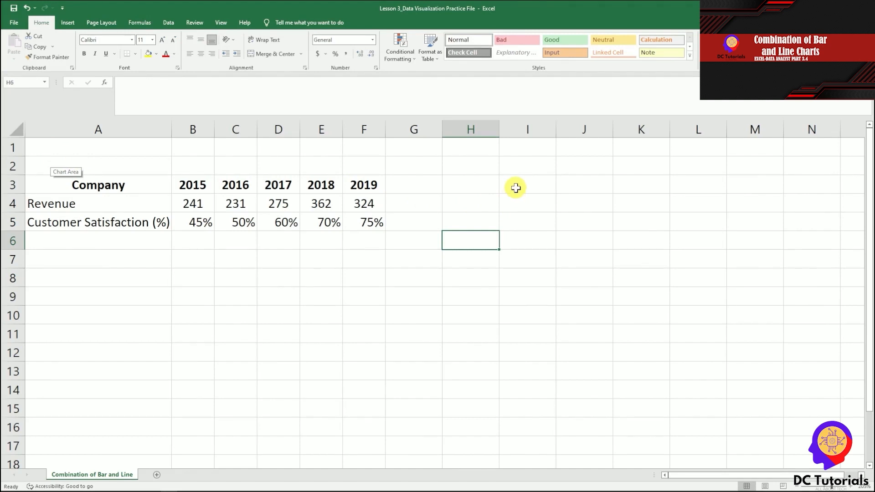
Examine the Revenue and Customer Satisfaction (%) rows of the table for 2015 to 2019
left_click(456, 179)
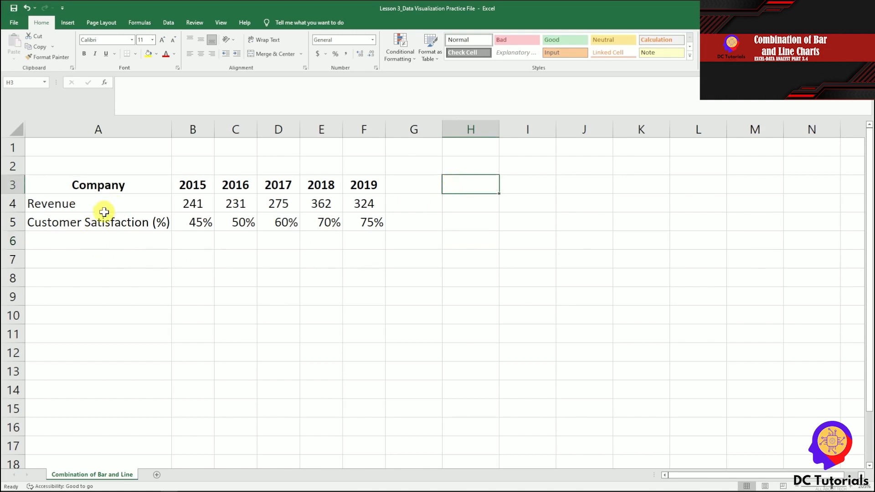
left_click_drag(70, 200, 357, 201)
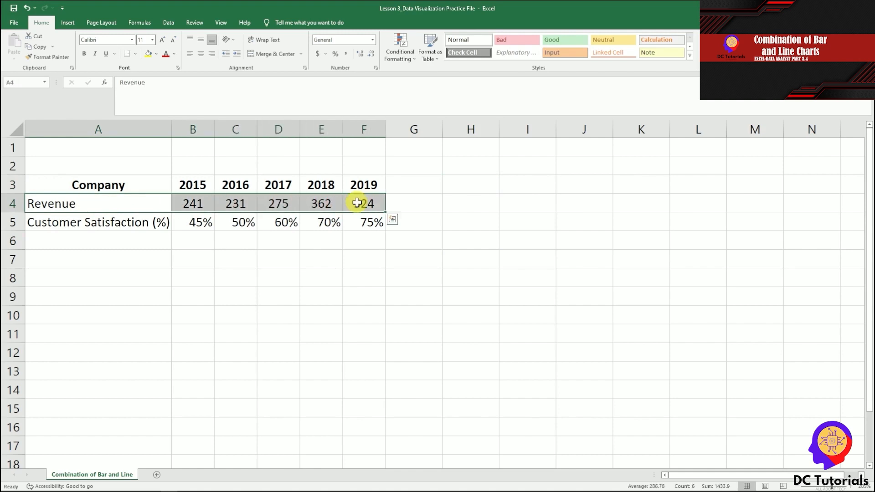
left_click(127, 265)
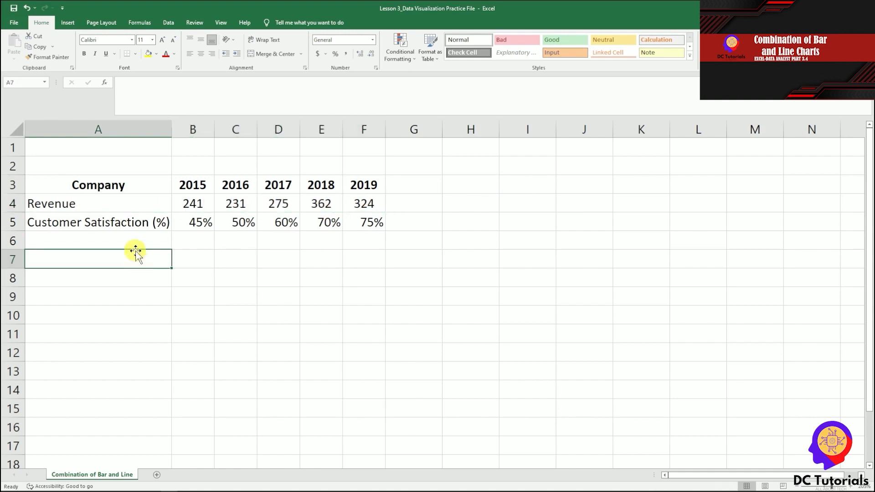
left_click(51, 203)
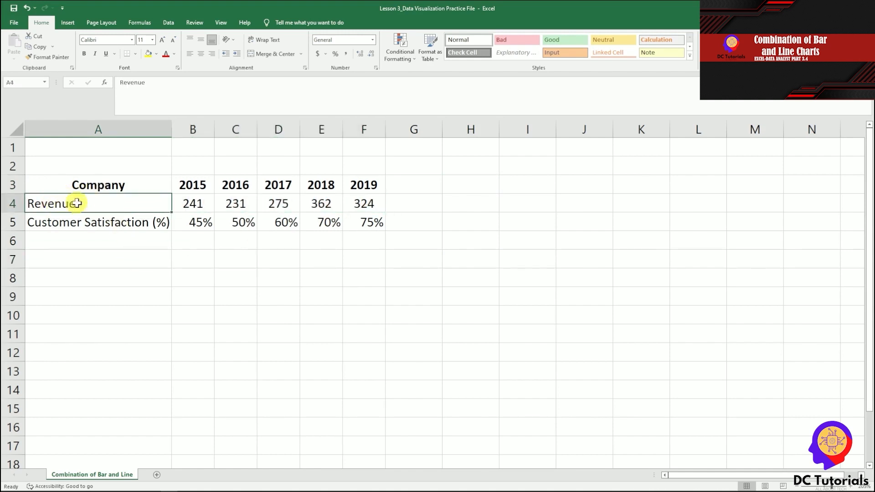
left_click_drag(188, 204, 365, 201)
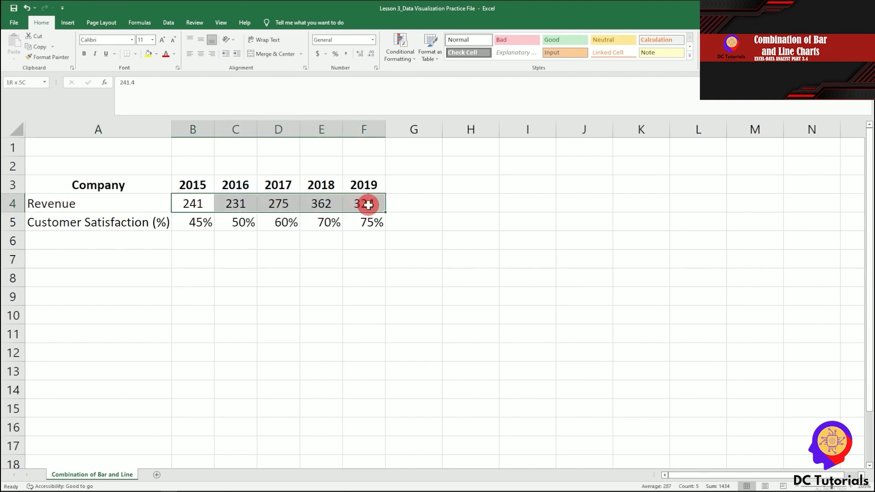
left_click(54, 222)
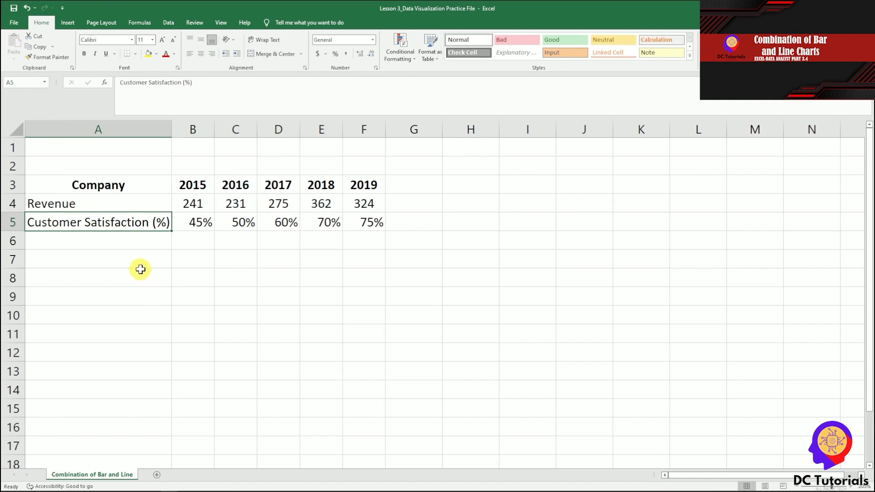
left_click_drag(193, 222, 371, 223)
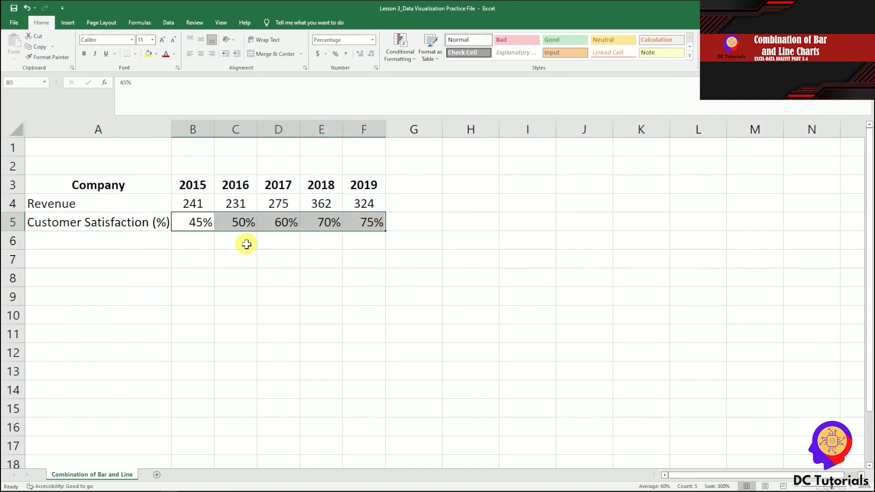
left_click(102, 185)
Start a Clustered Column - Line combo chart from the Revenue and Customer Satisfaction (%) data in A4:F5
left_click_drag(58, 203, 363, 221)
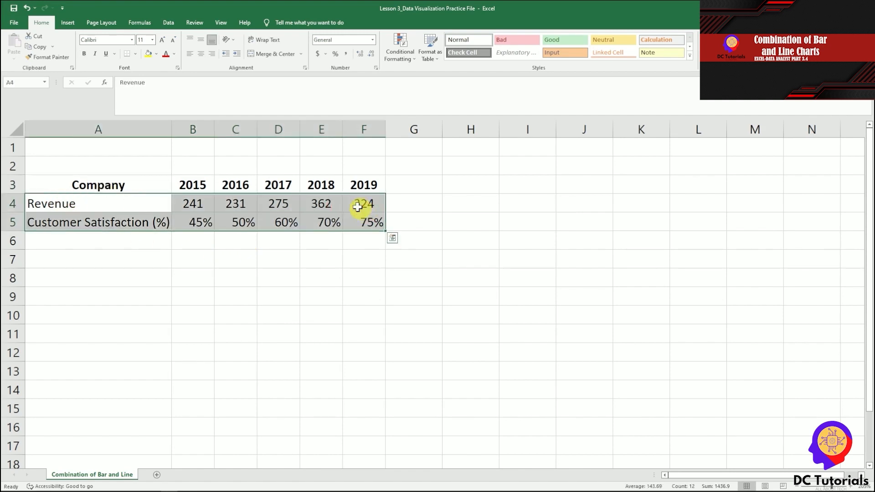
left_click(69, 24)
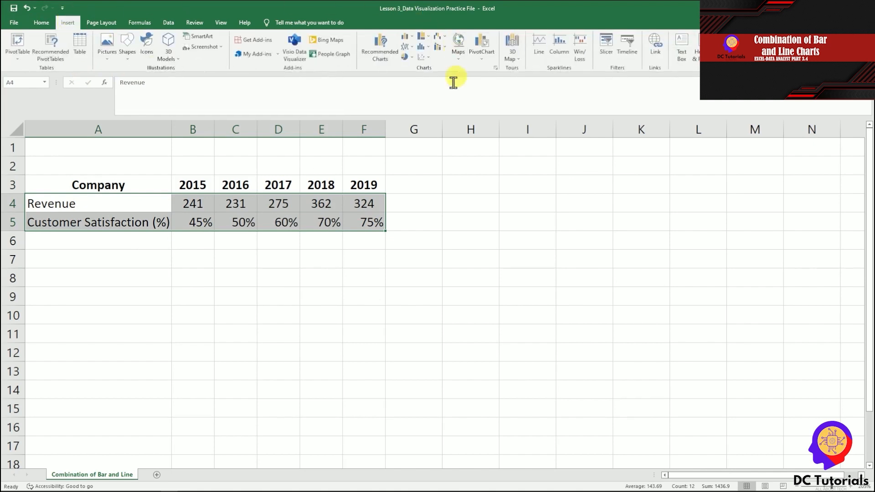
left_click(387, 54)
left_click(370, 133)
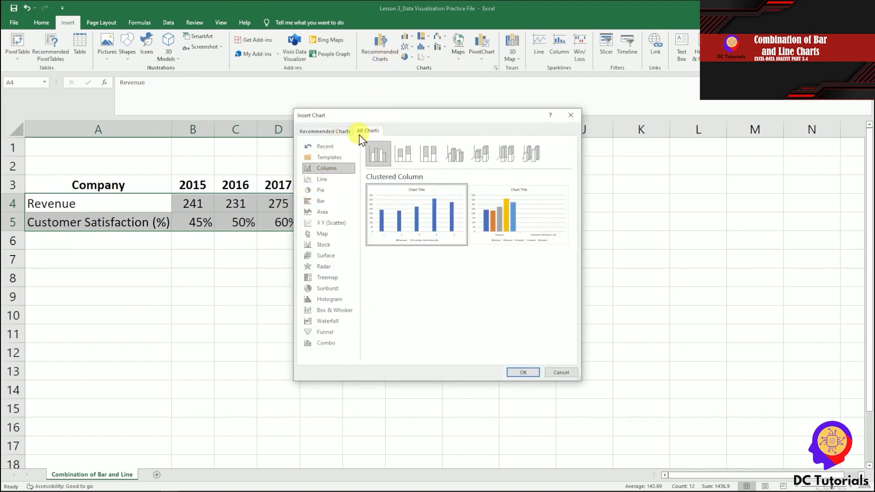
left_click(333, 349)
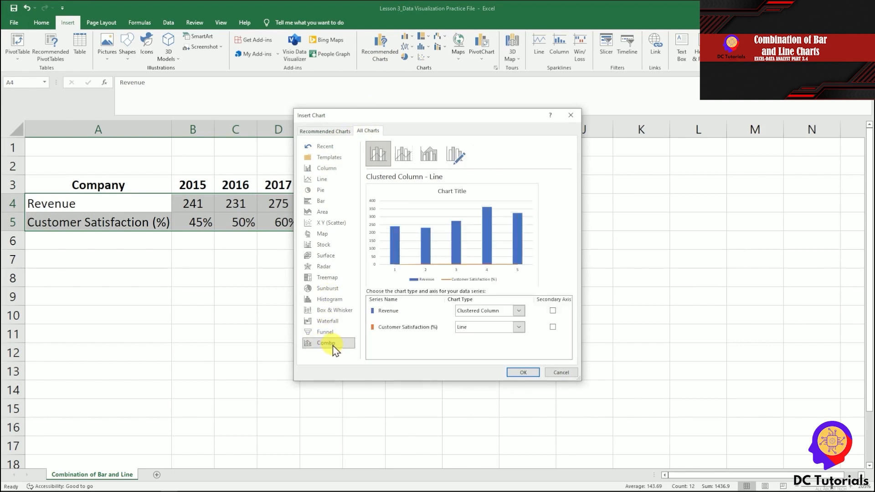
Try Customer Satisfaction (%) as a clustered column in the combo chart, and restore Revenue to Clustered Column and Customer Satisfaction (%) to Line
left_click(520, 312)
mouse_move(561, 342)
left_mouse_down()
mouse_move(566, 398)
mouse_move(562, 356)
left_mouse_up()
left_click(469, 388)
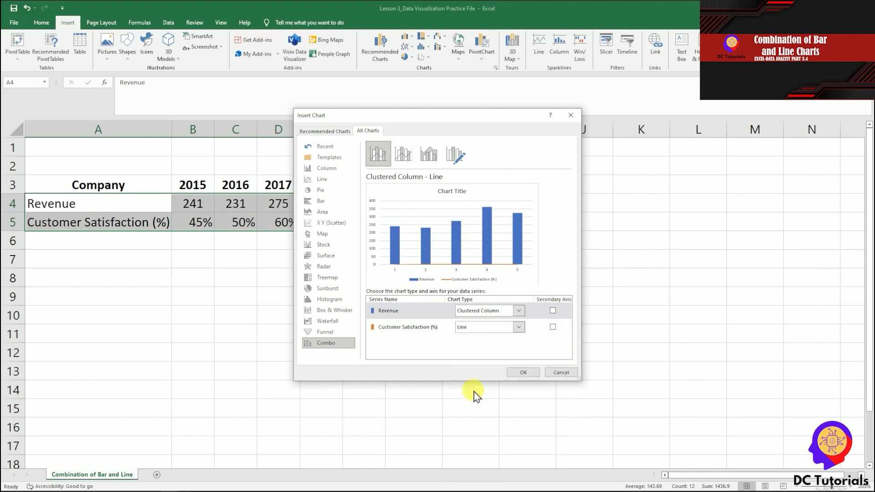
left_click(518, 327)
left_click(468, 175)
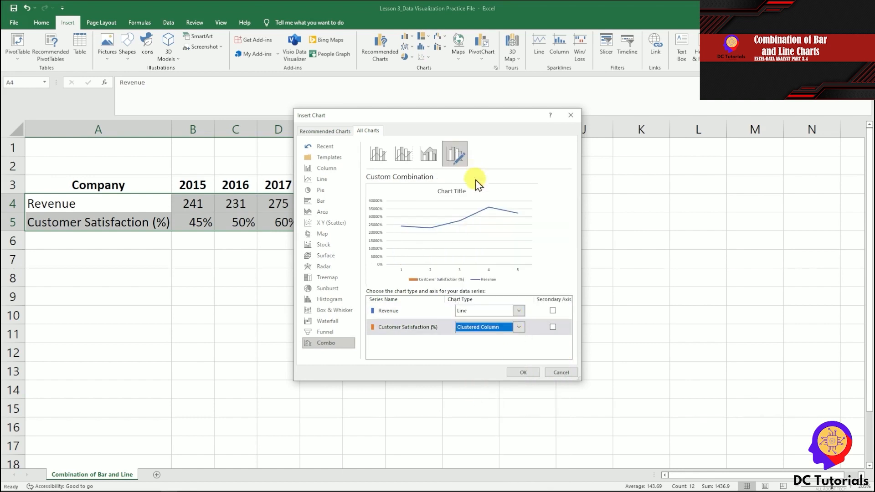
left_click(521, 310)
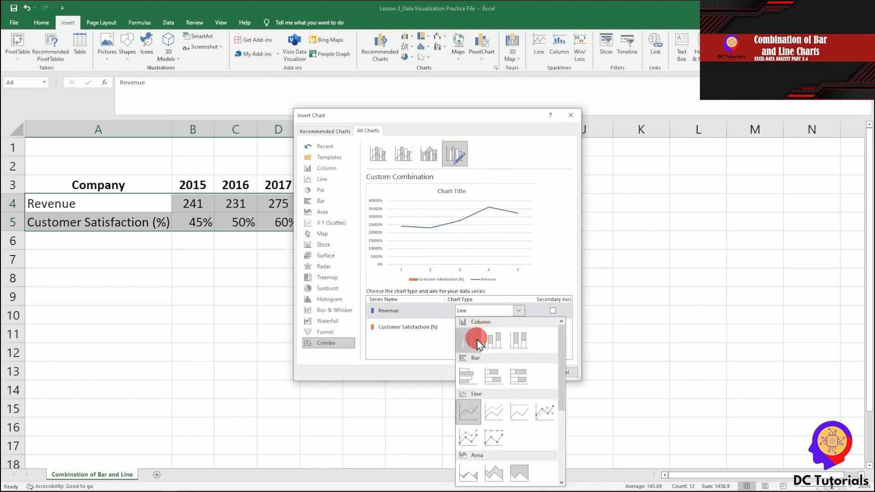
left_click(471, 337)
left_click(518, 327)
left_click(470, 247)
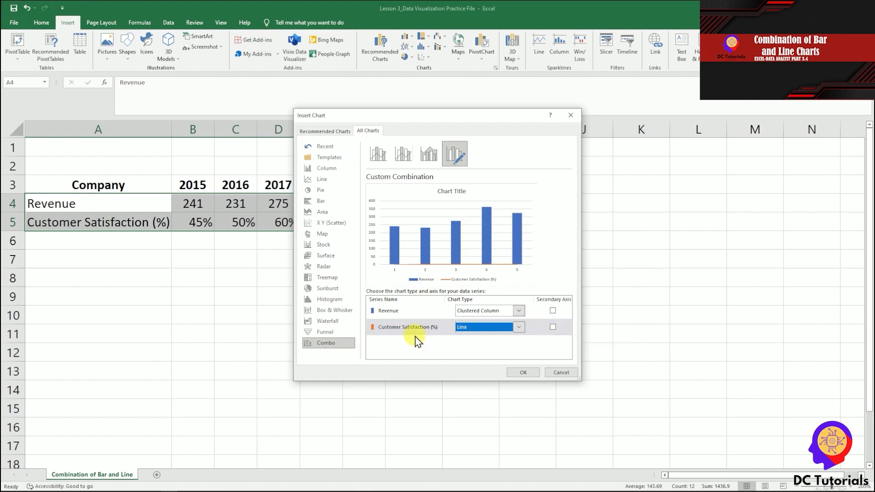
Plot the Customer Satisfaction (%) line on the secondary axis and insert the combo chart
left_click(554, 328)
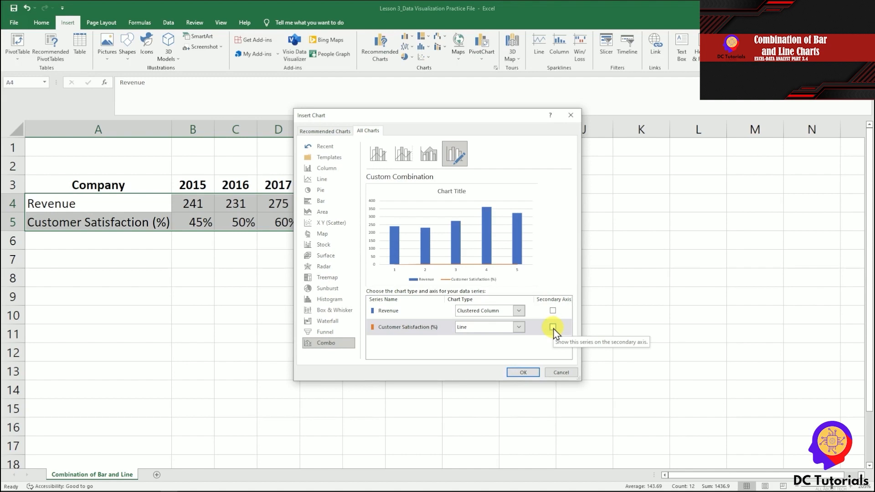
left_click(553, 327)
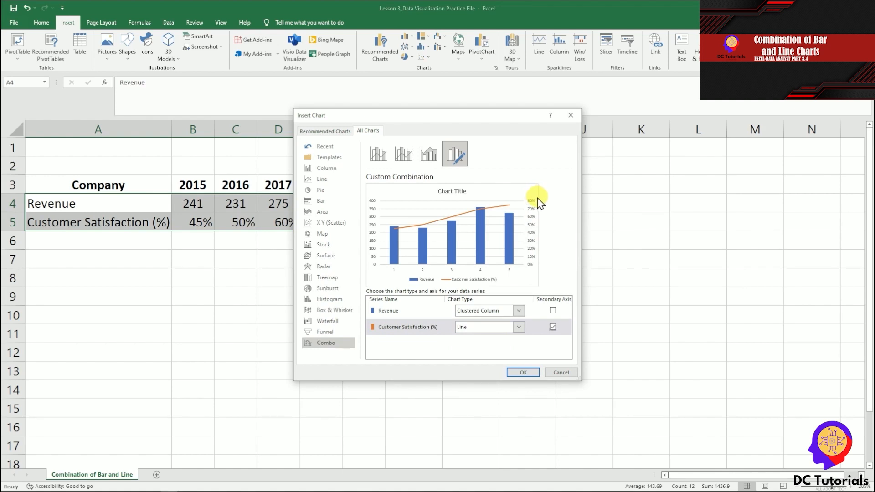
left_click_drag(452, 118, 554, 118)
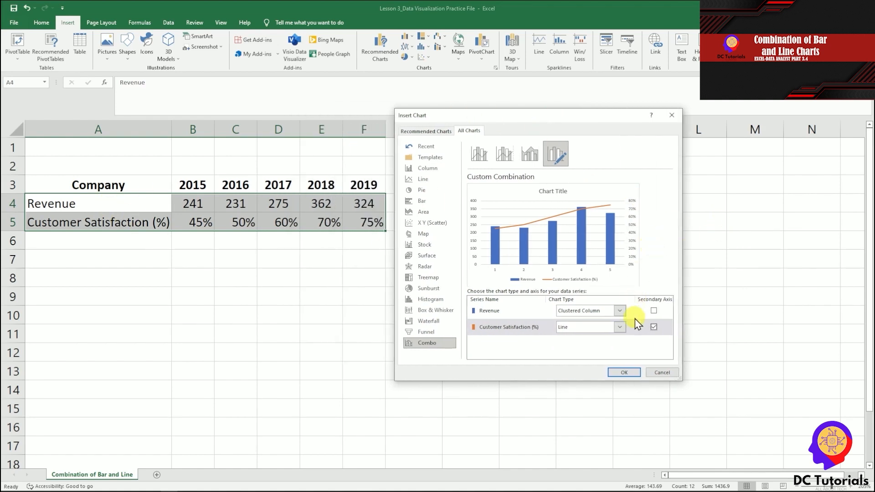
left_click(632, 373)
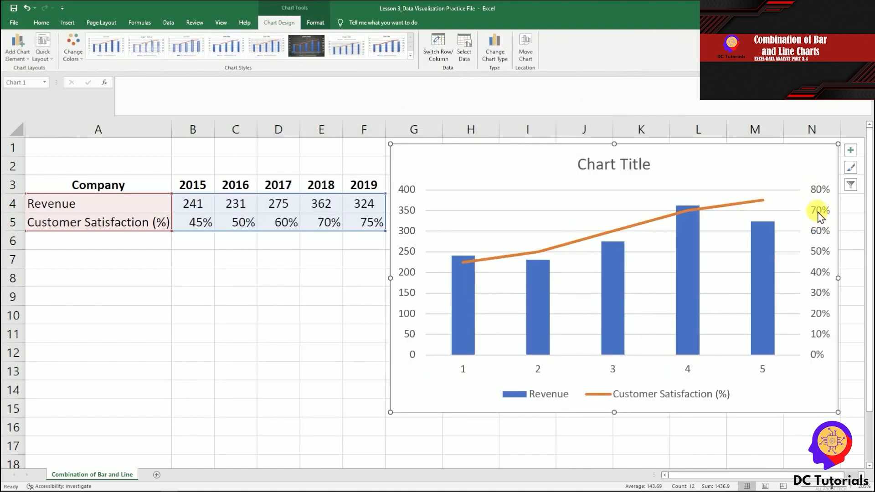
Set the maximum bound of the combo chart's secondary vertical axis to 1
left_click(818, 214)
right_click(818, 214)
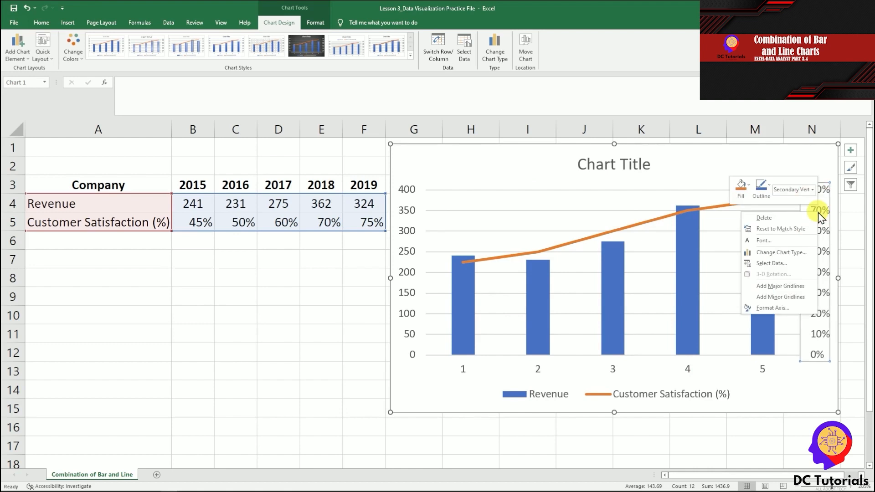
left_click(775, 309)
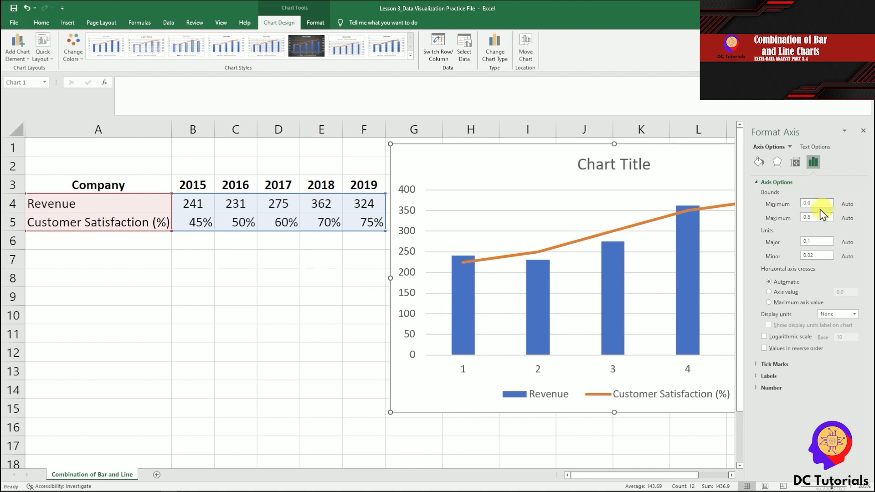
left_click_drag(814, 202, 829, 217)
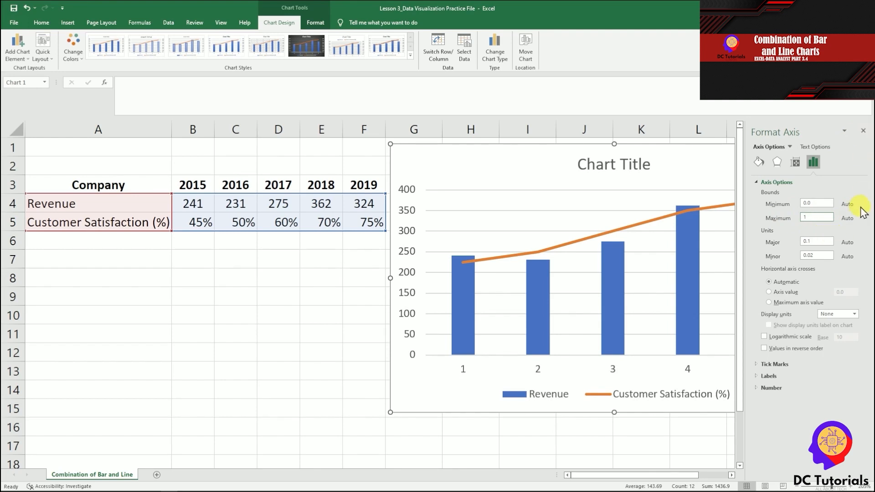
key("Return")
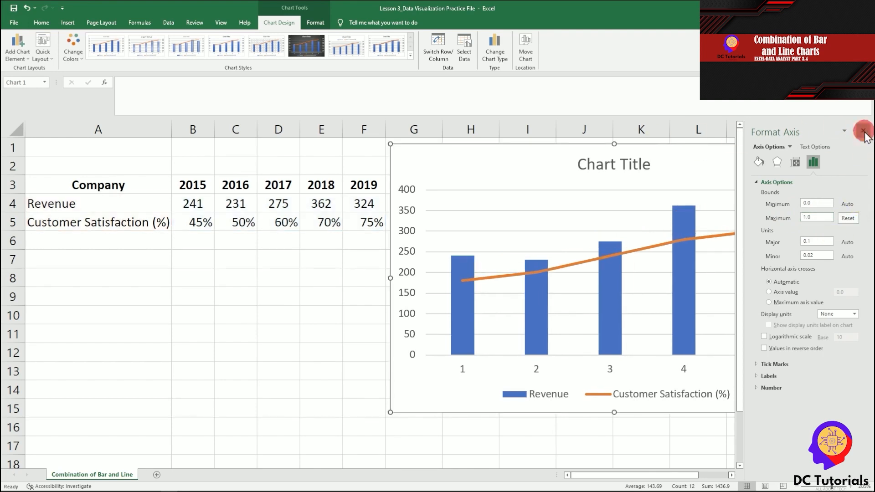
left_click(864, 132)
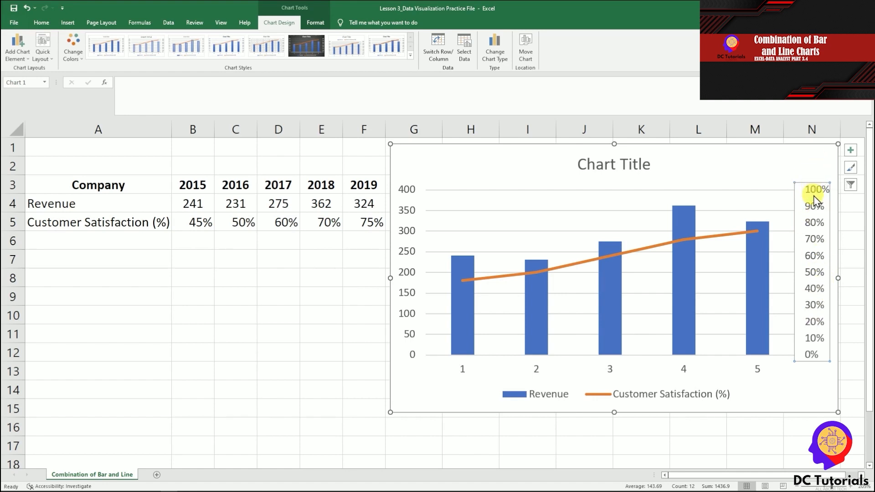
Set the maximum bound of the chart's primary vertical axis, used for Revenue, to 500
right_click(413, 211)
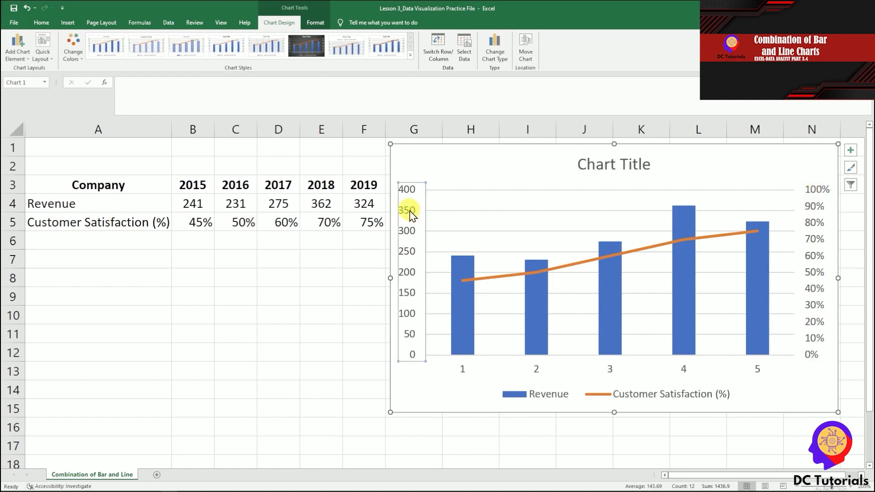
left_click(441, 306)
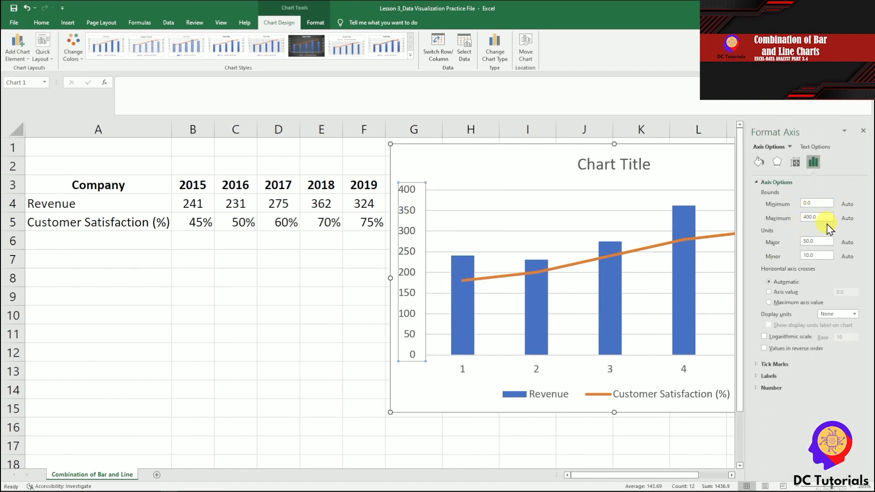
left_click(814, 217)
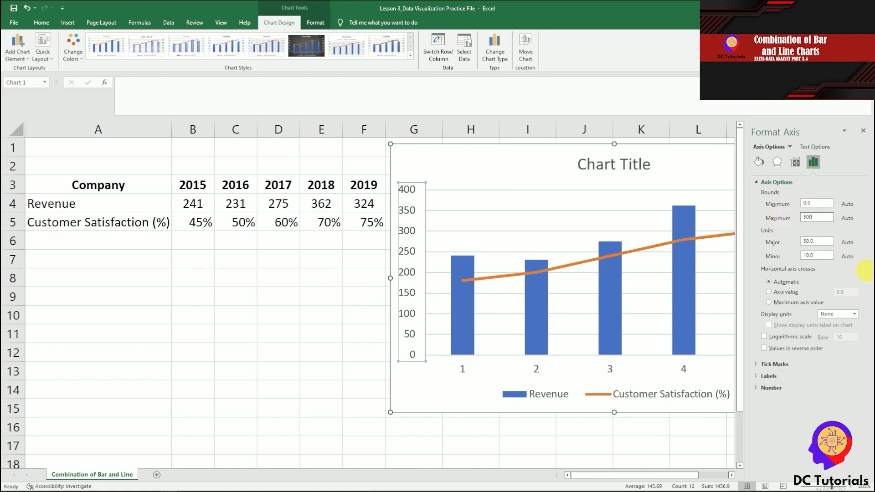
key("Return")
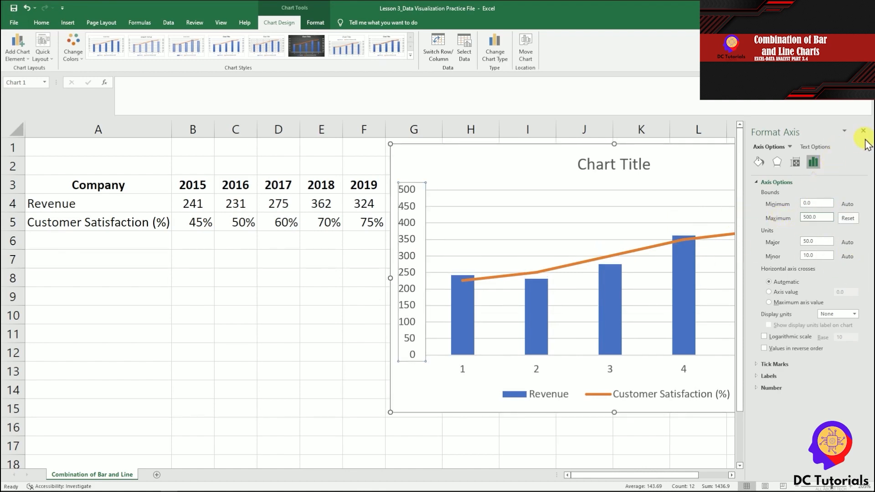
left_click(863, 132)
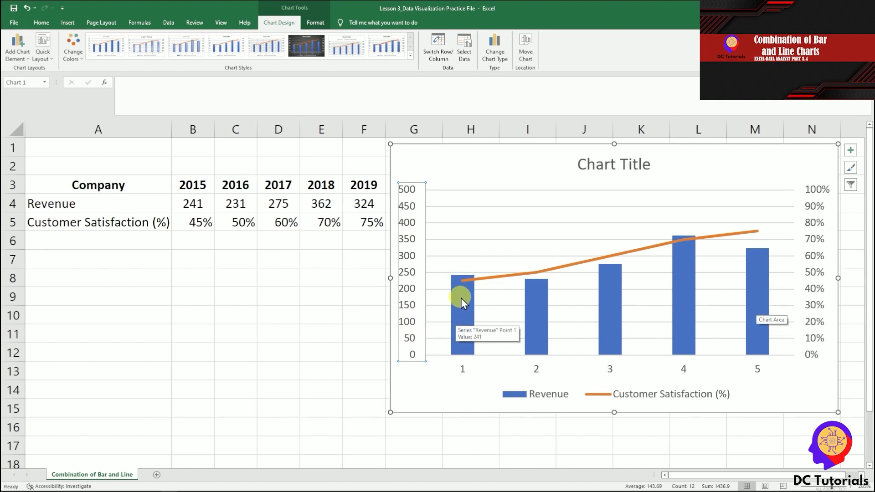
Try an orange outline on the secondary vertical axis, and set it back to no outline
left_click(814, 242)
right_click(815, 241)
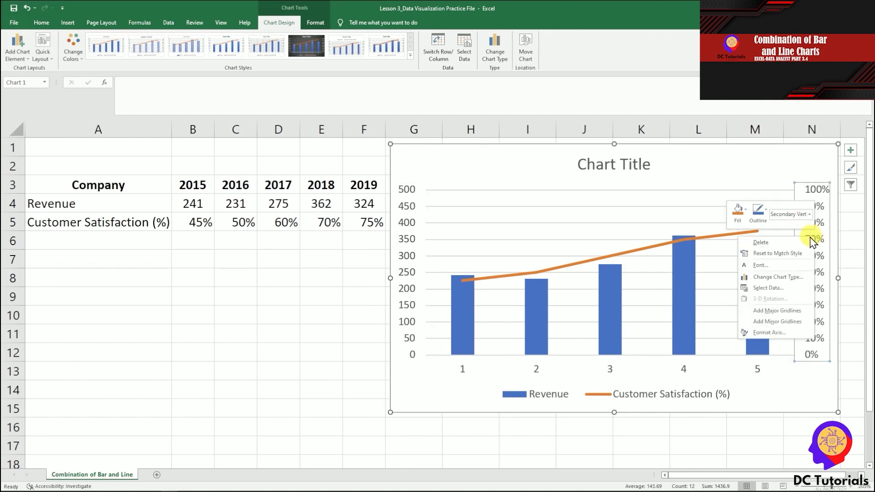
left_click(802, 187)
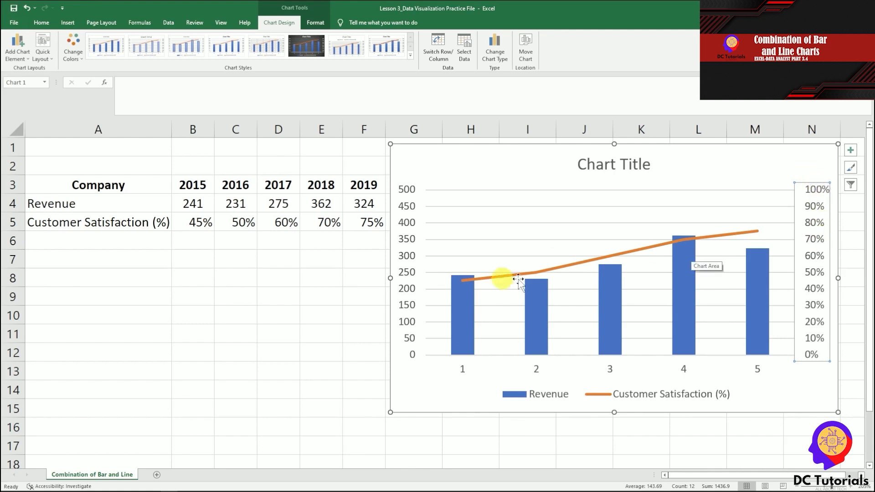
right_click(814, 228)
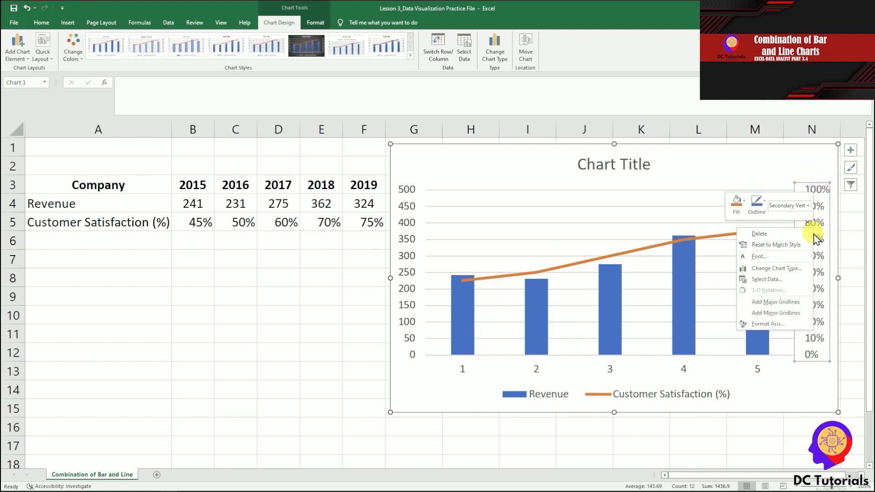
left_click(756, 214)
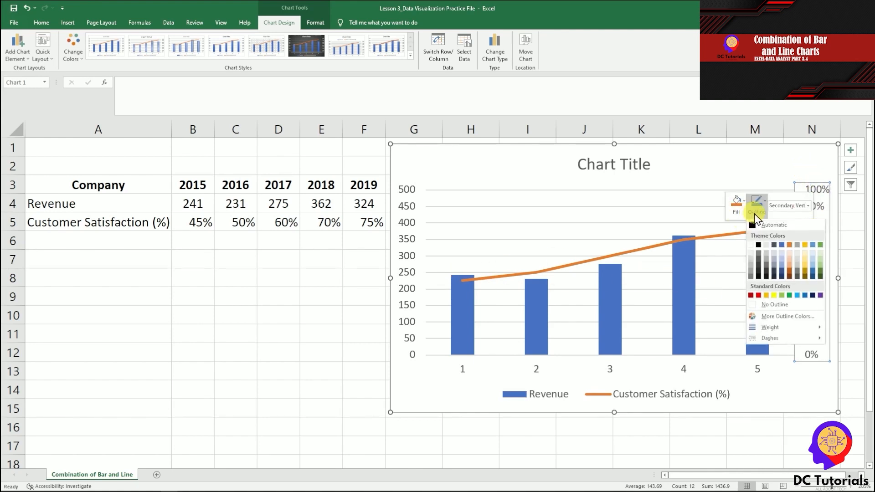
left_click(789, 244)
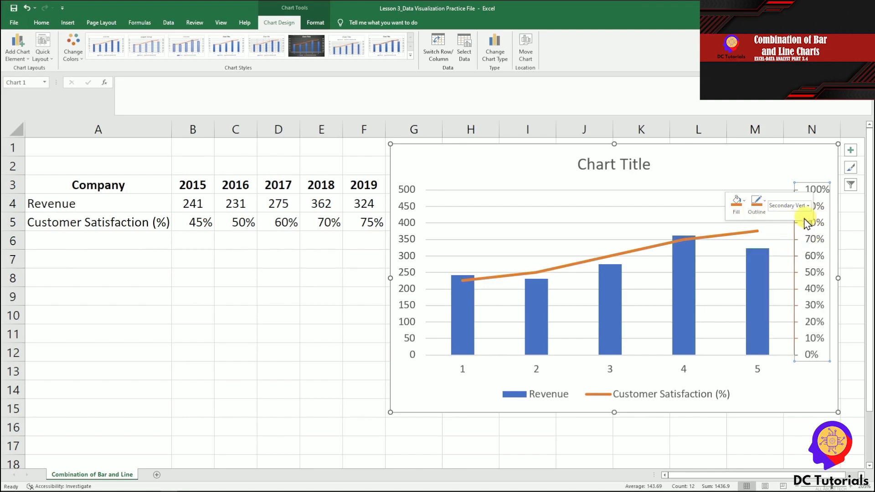
left_click(756, 204)
left_click(774, 304)
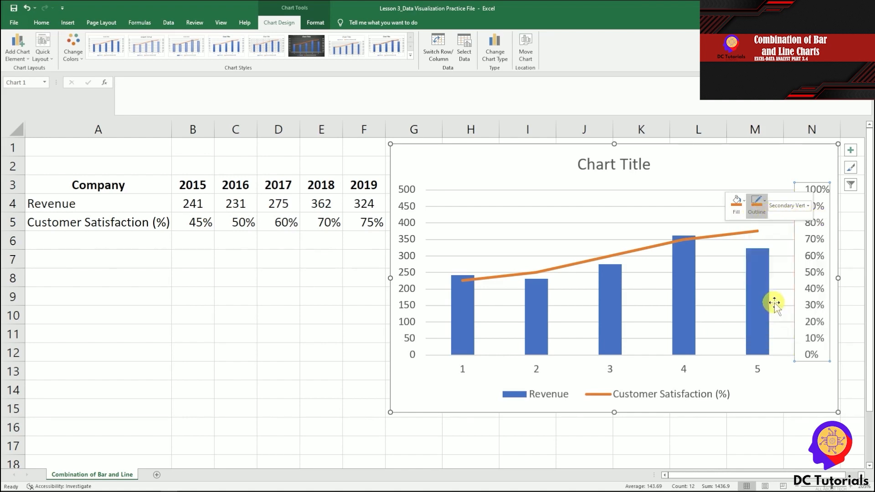
Color the secondary vertical axis labels orange and the primary vertical axis labels blue to match their data series
right_click(814, 254)
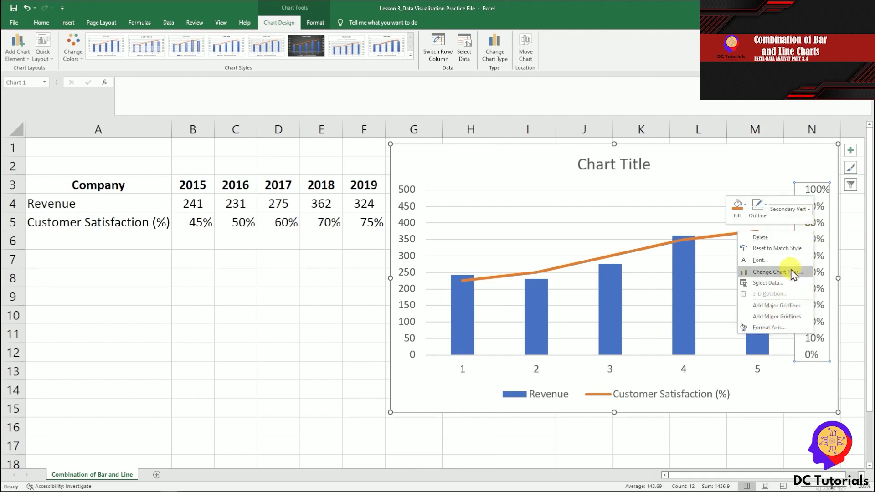
left_click(42, 22)
left_click(174, 55)
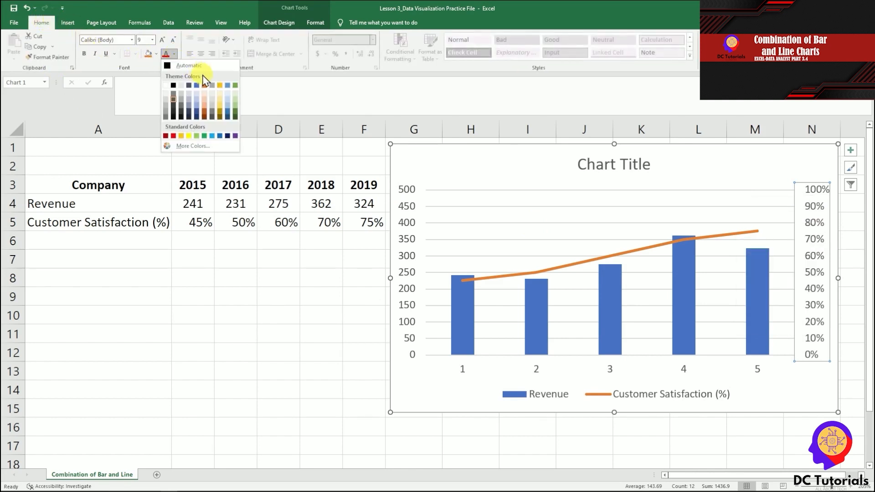
left_click(206, 87)
left_click(410, 237)
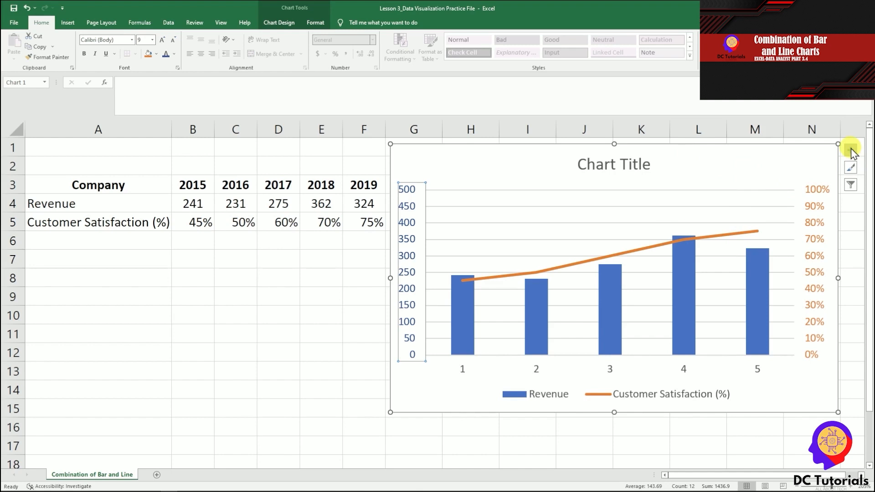
Change the combo chart's title to "Revenue and Customer Satisfaction"
left_click(626, 165)
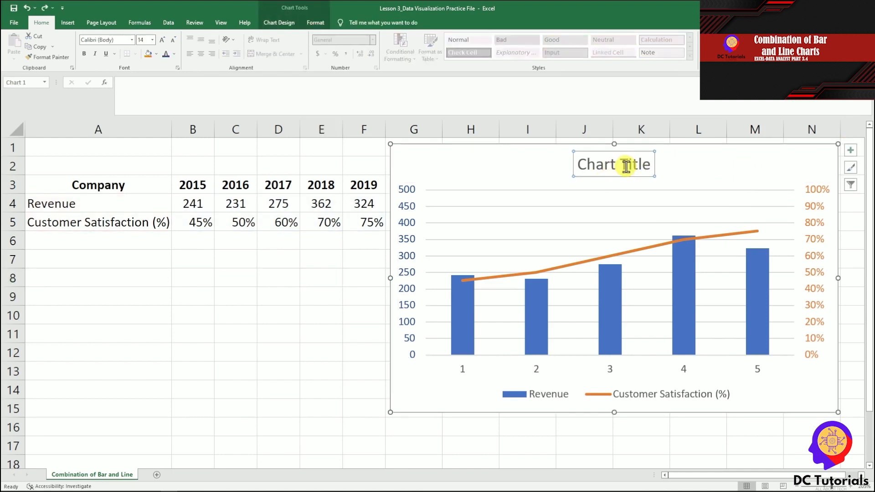
left_click(605, 163)
triple_click(630, 173)
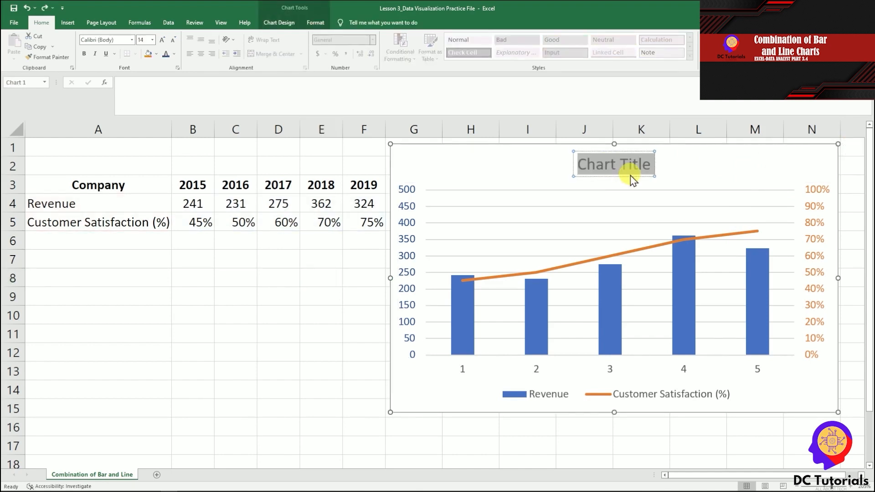
type("Revenue and Customer Satisfaction")
left_click(328, 320)
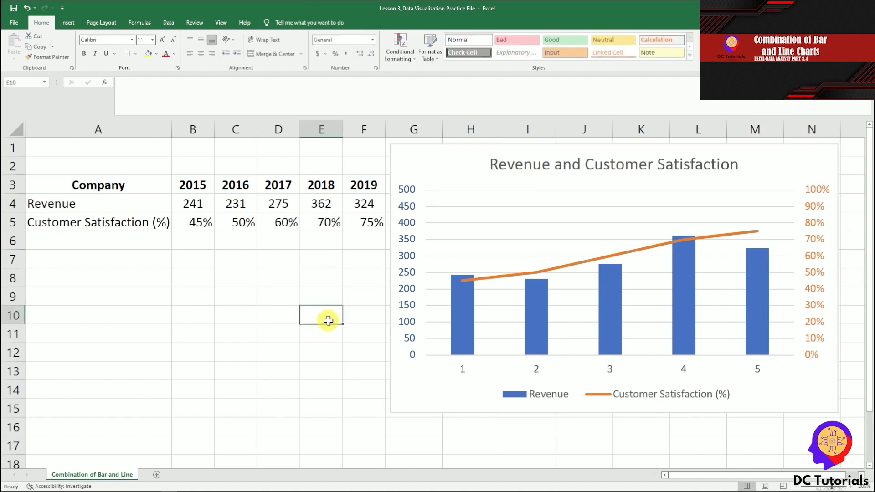
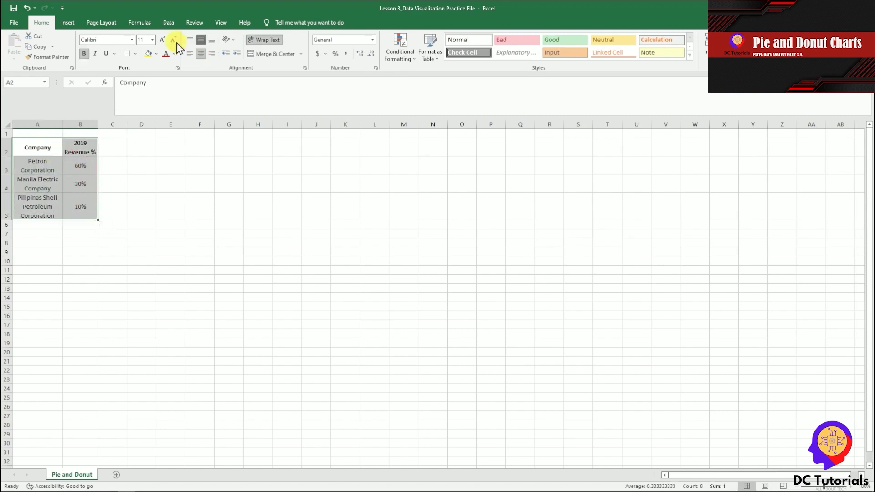
Insert a 2-D pie chart from the company and 2019 Revenue % table, and place it beside the table
left_click(68, 22)
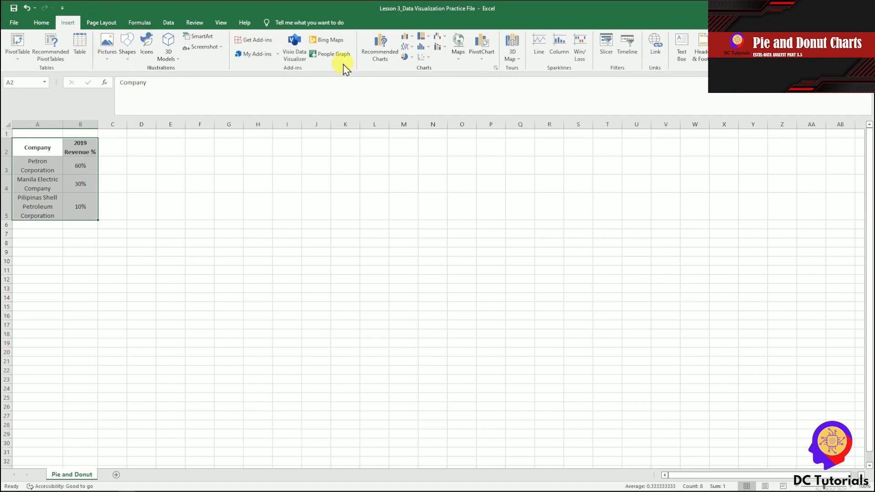
left_click(410, 59)
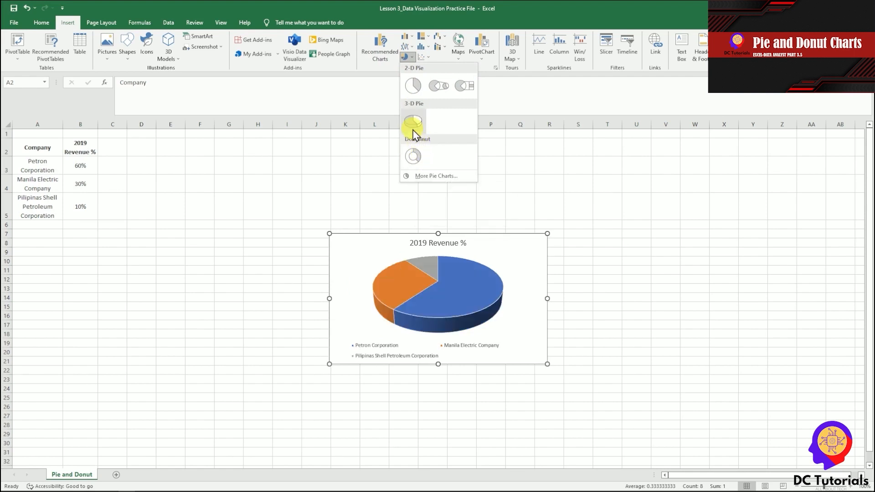
left_click(412, 84)
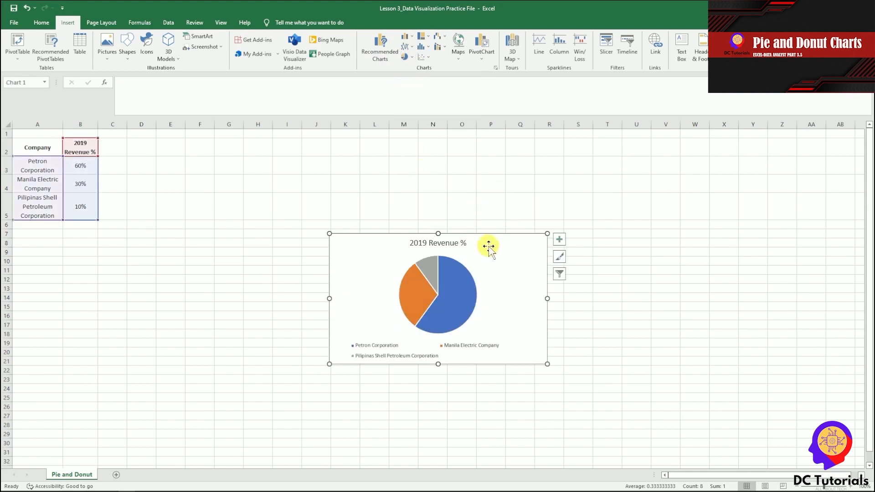
left_click_drag(479, 232, 294, 145)
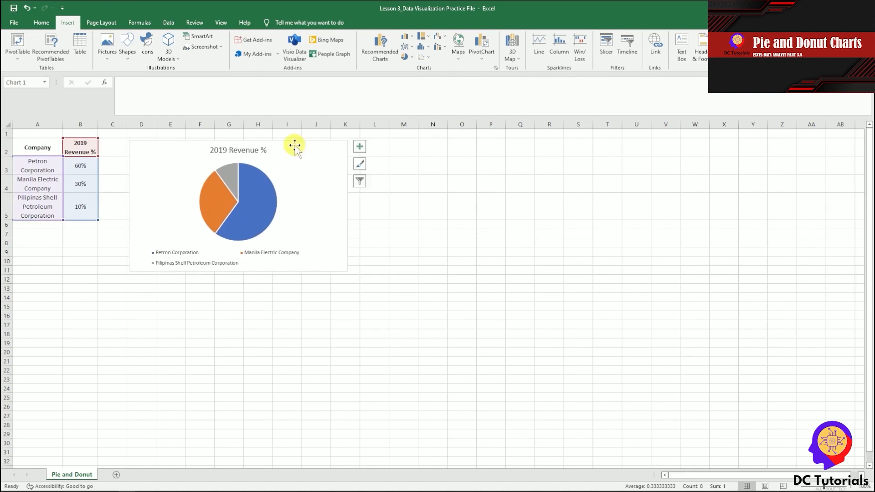
left_click(434, 206)
left_click(332, 182)
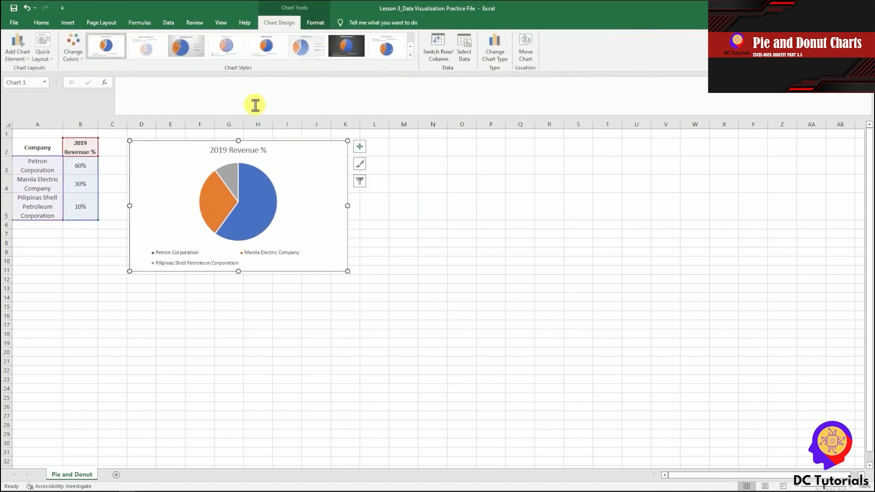
Insert a doughnut chart from the same company and 2019 Revenue % data, and place it beside the pie chart
left_click(44, 288)
left_click_drag(38, 149, 73, 207)
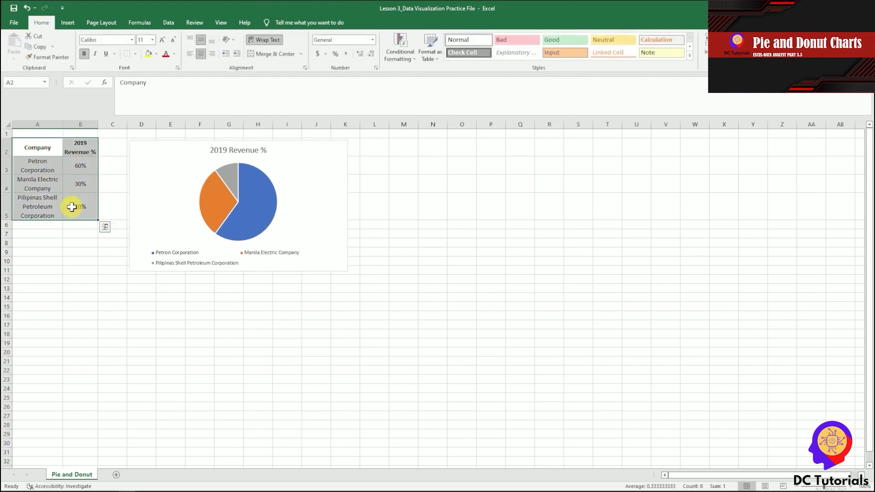
left_click(74, 26)
left_click(407, 57)
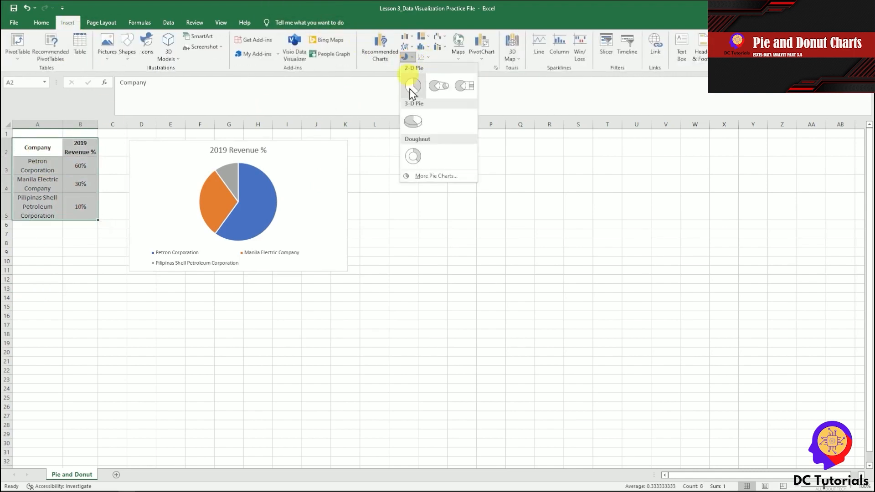
left_click(414, 156)
left_click_drag(480, 238, 508, 149)
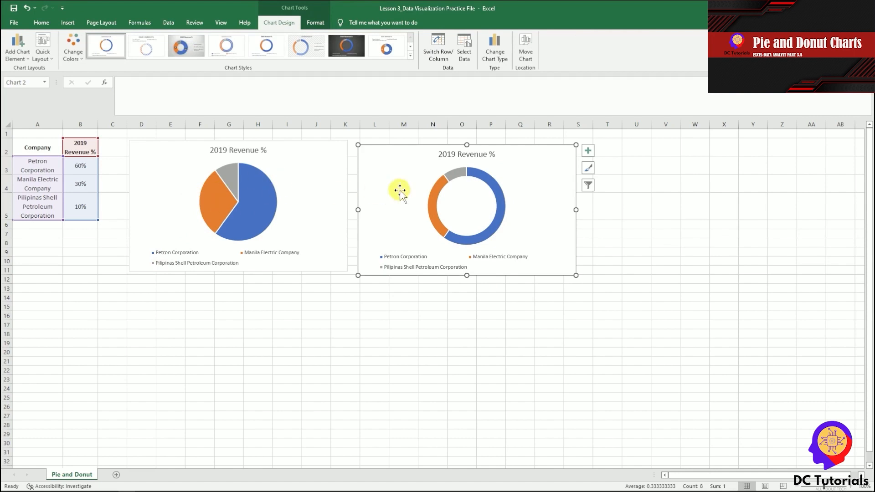
Try a doughnut hole size of 44%, and set the hole size to 74%
left_click(501, 199)
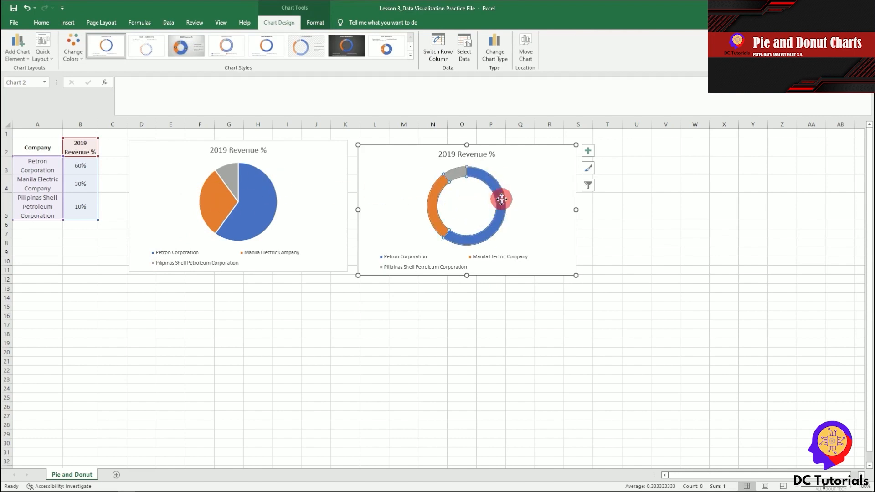
right_click(502, 200)
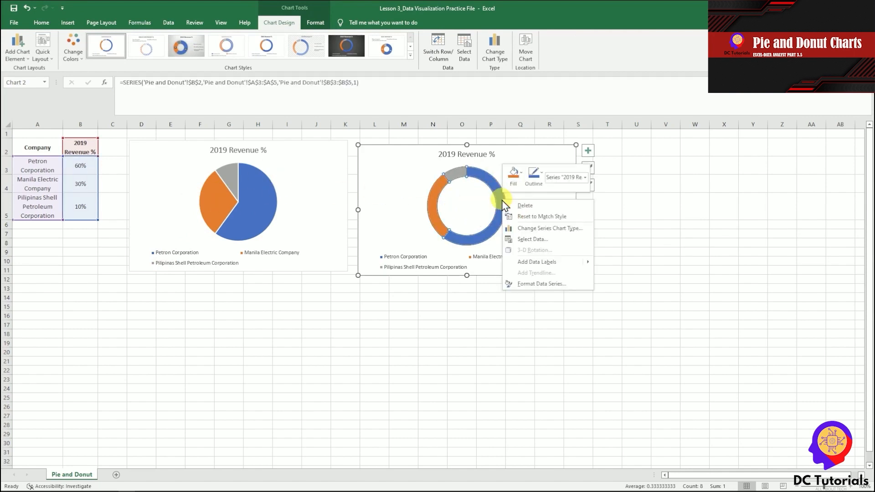
left_click(540, 284)
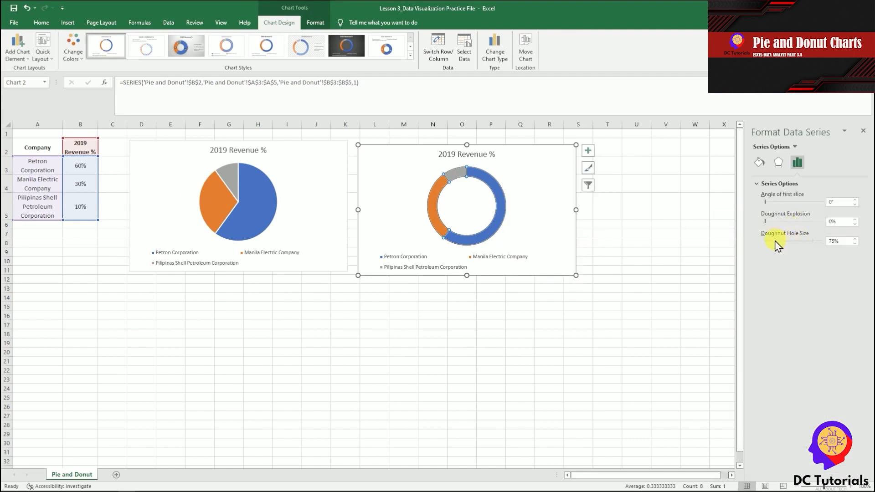
mouse_move(792, 242)
left_mouse_down()
mouse_move(809, 238)
mouse_move(788, 242)
left_mouse_up()
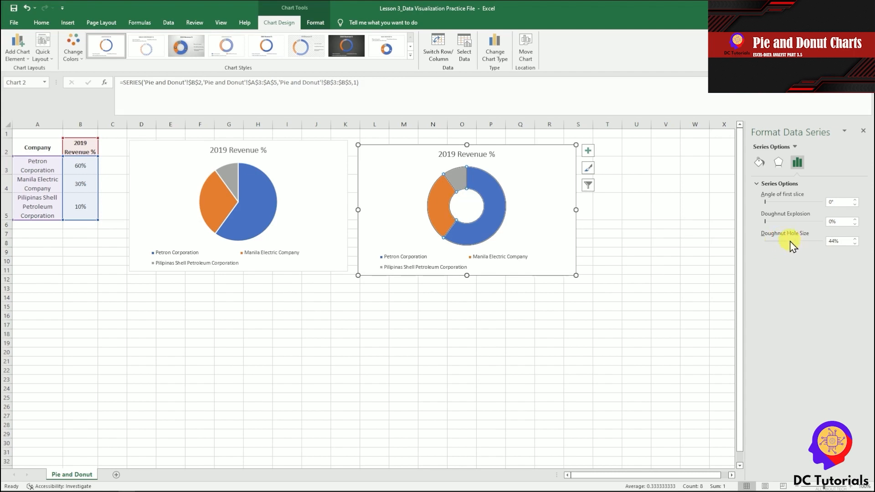
left_click_drag(789, 241, 810, 242)
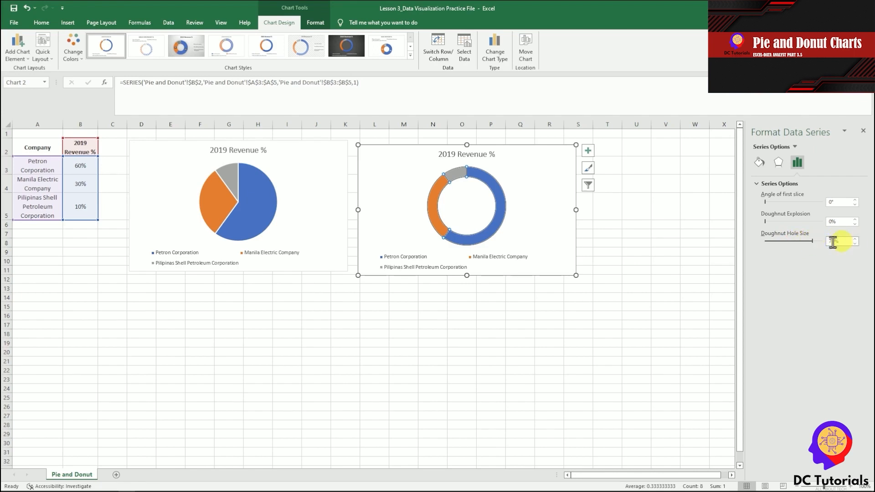
left_click(666, 260)
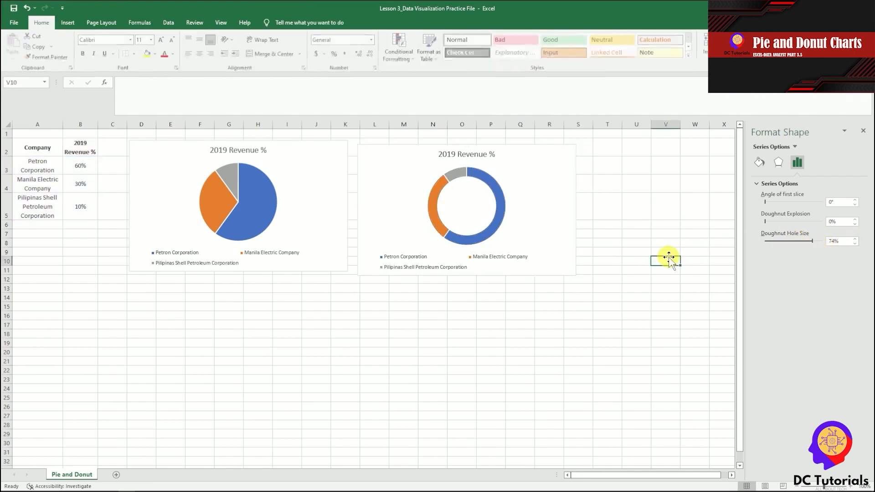
Add data labels to both the pie chart and the doughnut chart
left_click(270, 215)
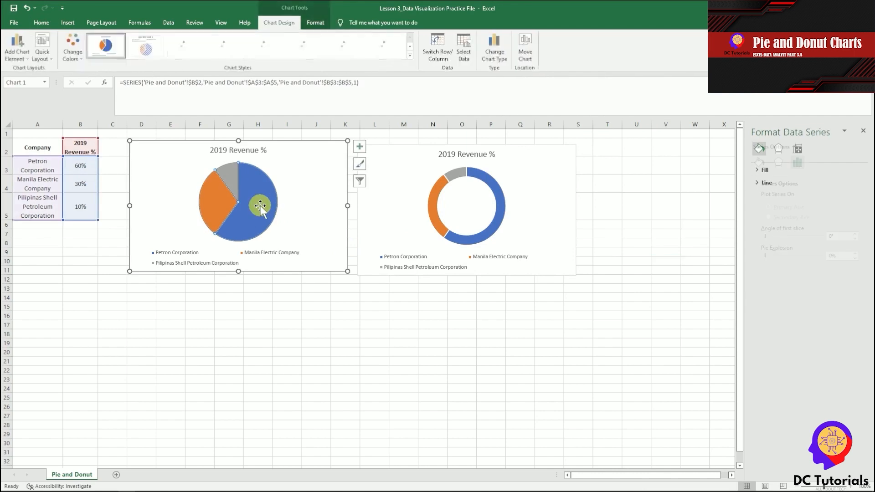
left_click(360, 148)
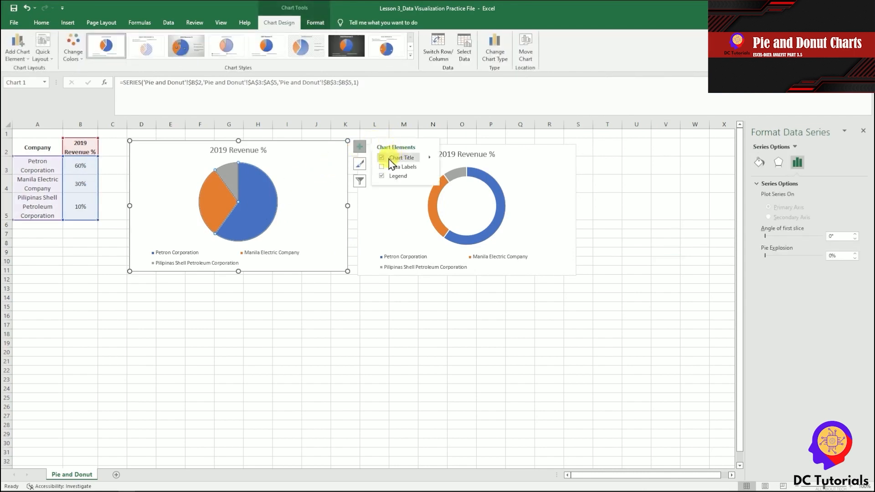
left_click(382, 167)
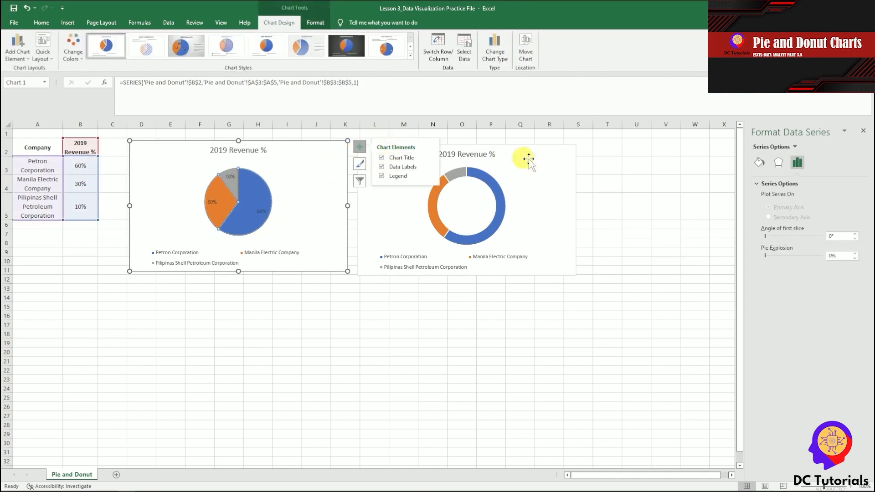
left_click(489, 178)
left_click(588, 150)
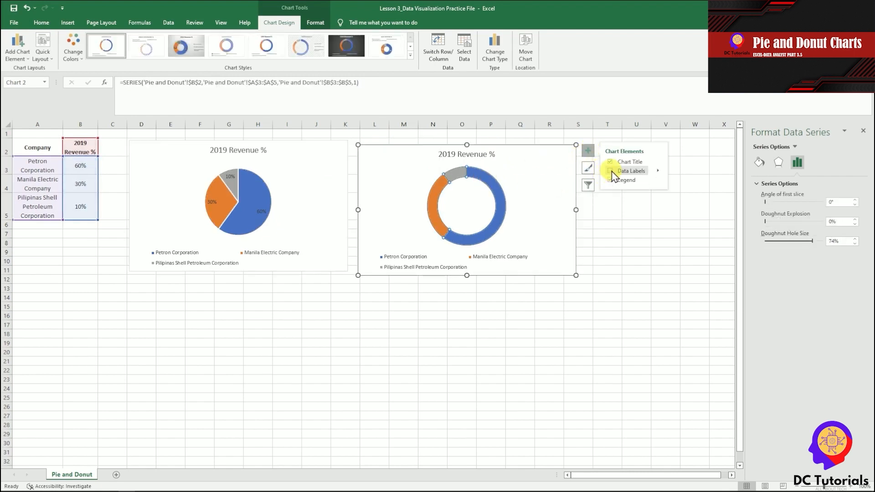
left_click(611, 172)
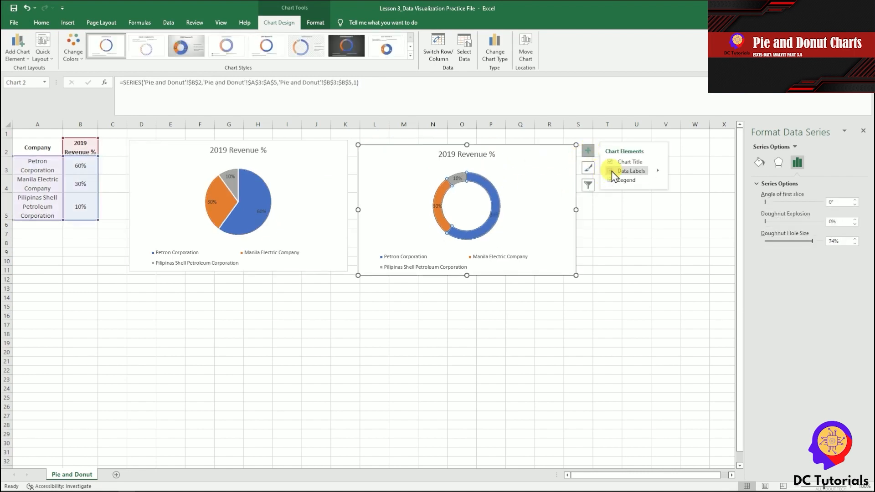
Examine the doughnut chart's data label formatting options, including the text, fill and border settings
left_click(658, 171)
left_click(692, 199)
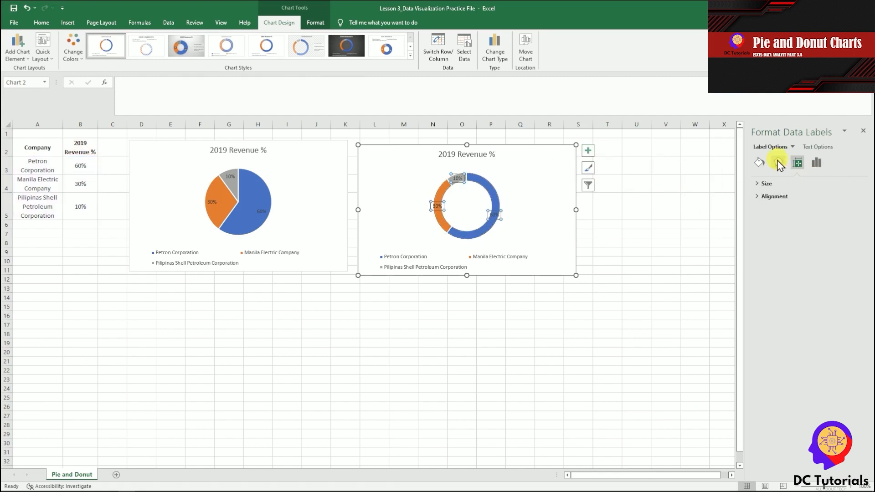
left_click(817, 145)
left_click(798, 163)
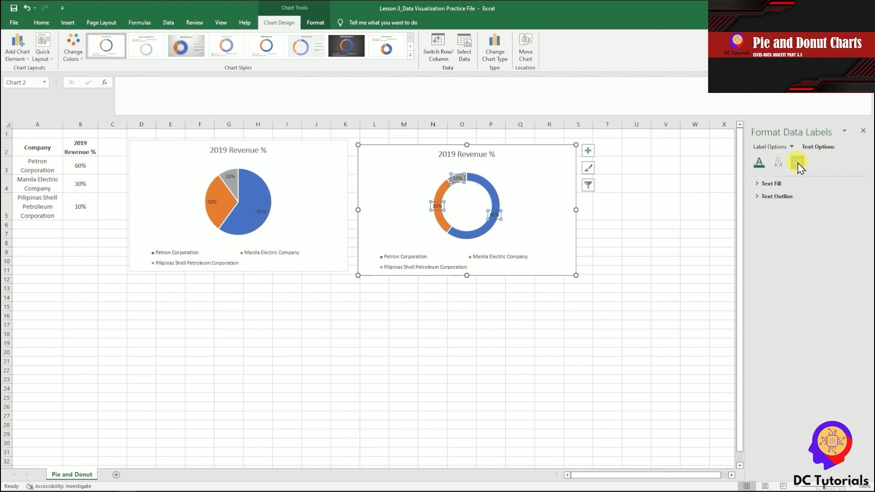
left_click(765, 148)
left_click(760, 163)
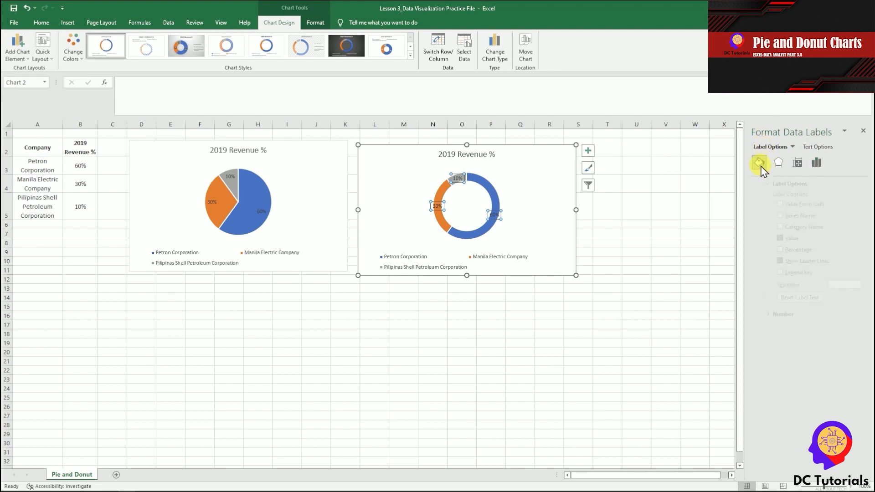
left_click(755, 184)
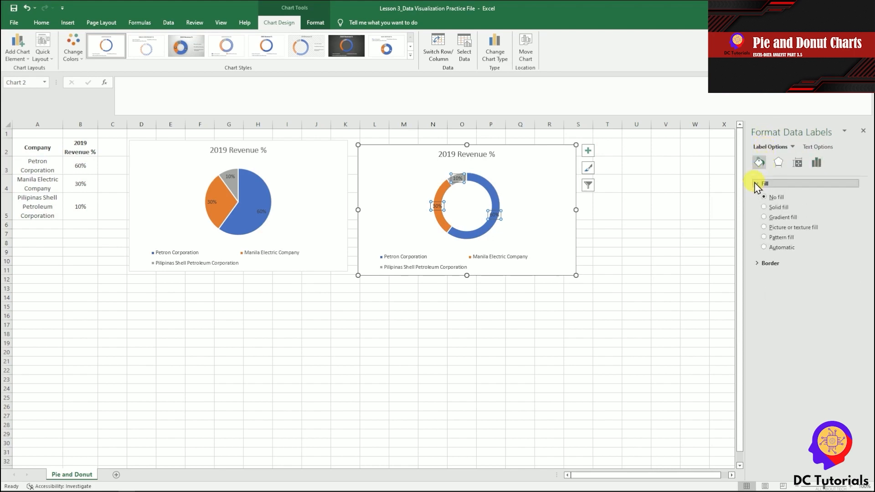
left_click(755, 263)
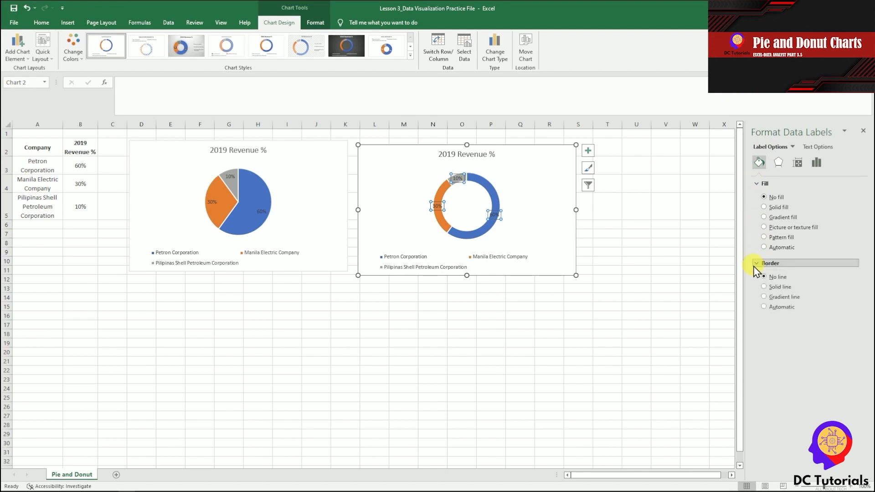
left_click(602, 229)
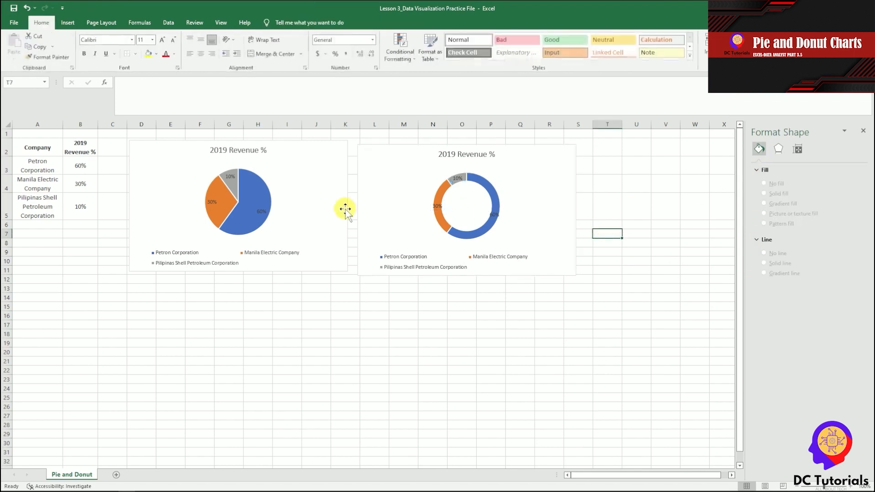
Examine the pie chart's data label contents, label position and number format options
left_click(261, 211)
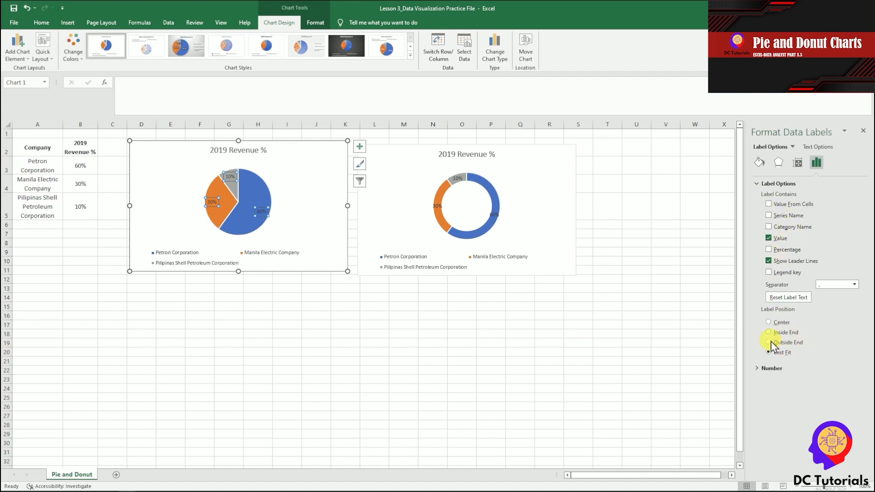
left_click(758, 369)
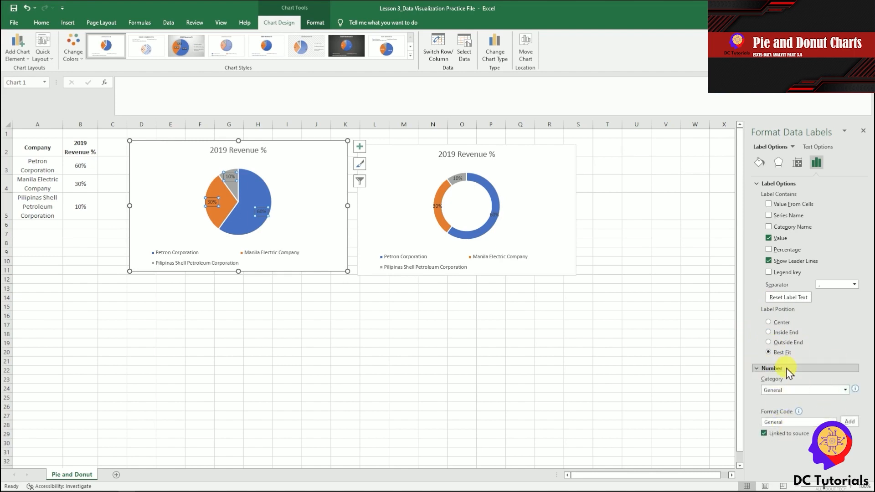
left_click(634, 223)
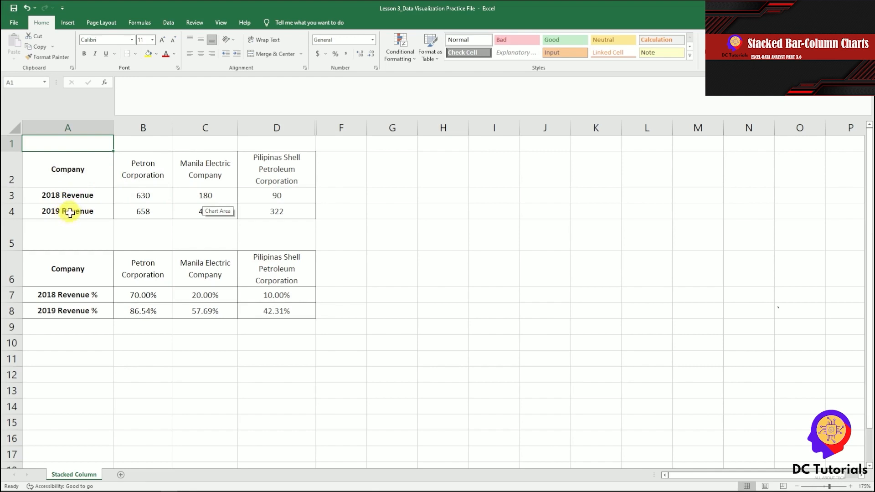
Insert a 2-D stacked column chart from the 2018 and 2019 revenue rows A3:D4 and place it beside the tables
left_click_drag(82, 175, 293, 214)
left_click_drag(56, 194, 302, 207)
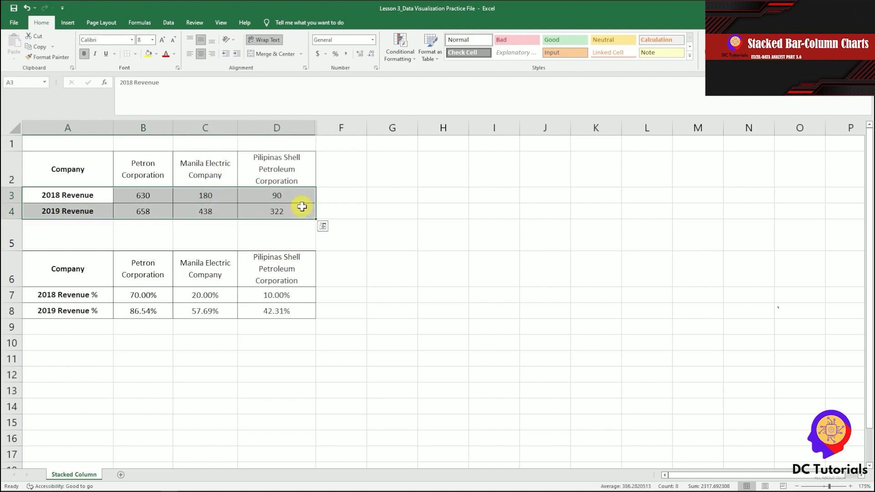
left_click(66, 23)
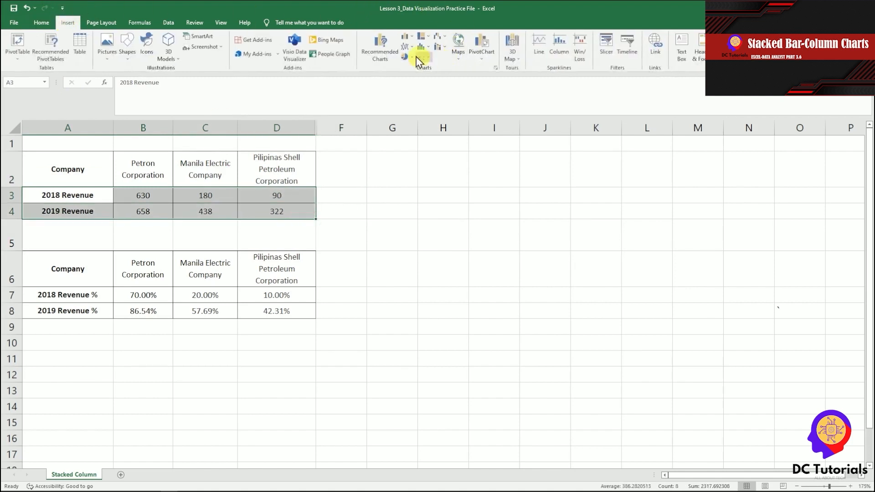
left_click(413, 42)
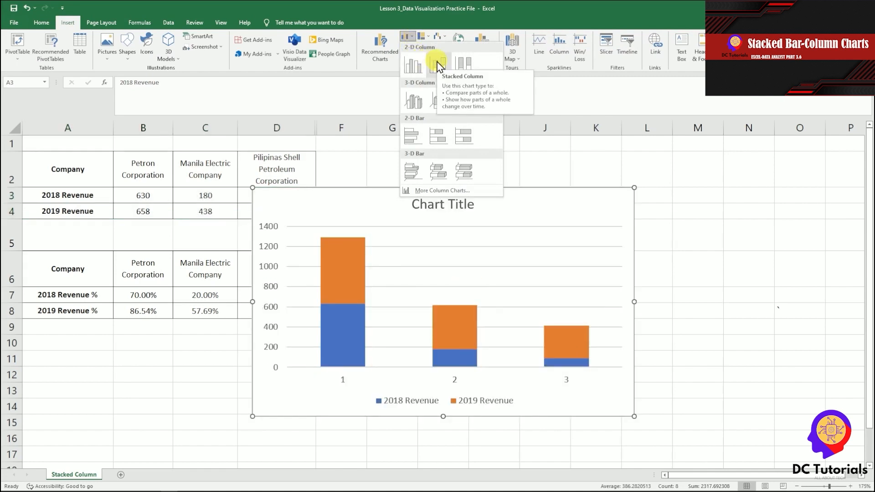
left_click(438, 65)
left_click_drag(362, 207, 443, 161)
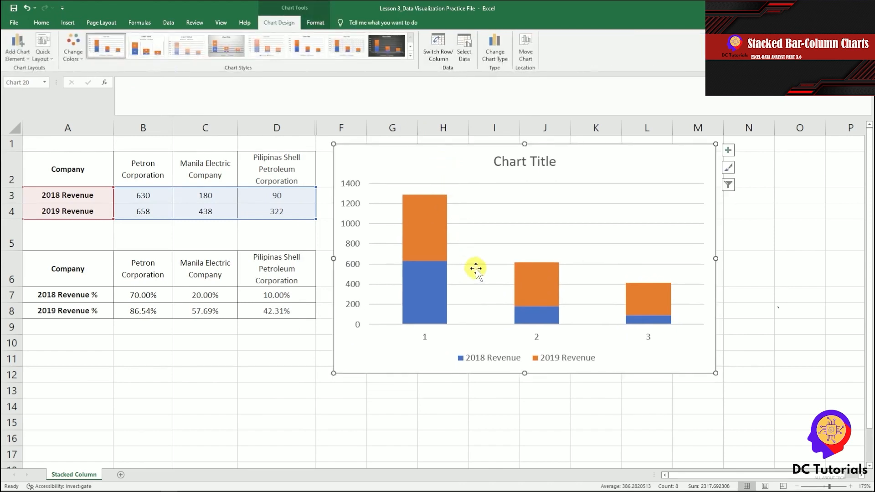
mouse_move(436, 218)
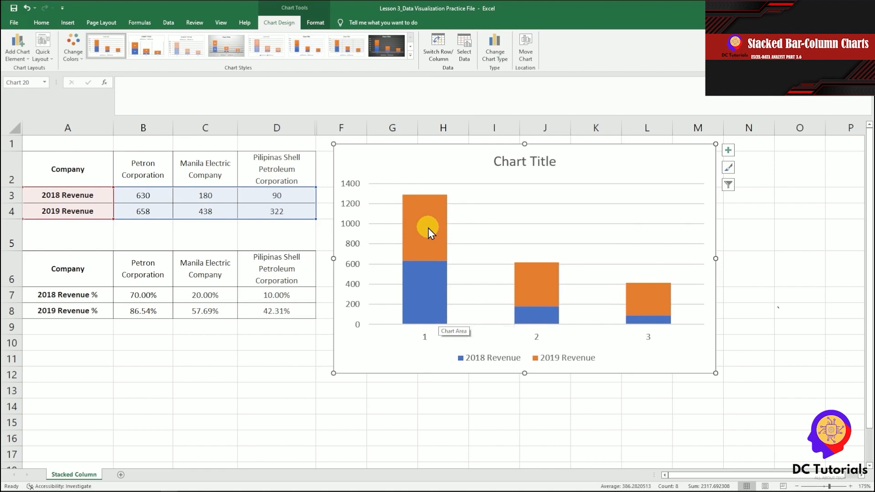
right_click(426, 340)
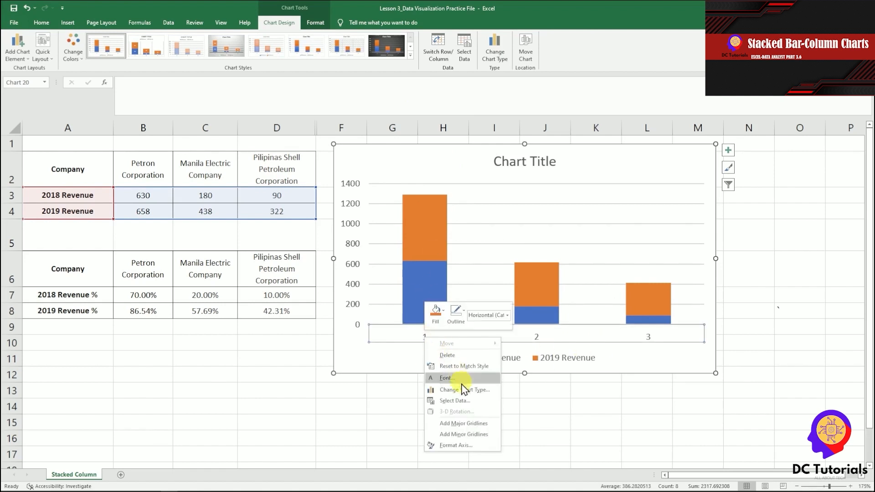
left_click(455, 401)
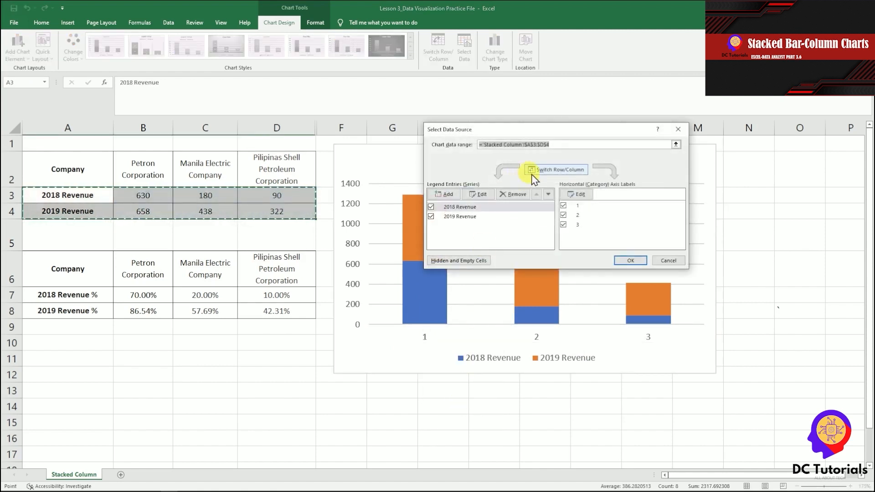
left_click(577, 195)
left_click_drag(146, 168, 292, 168)
left_click(573, 211)
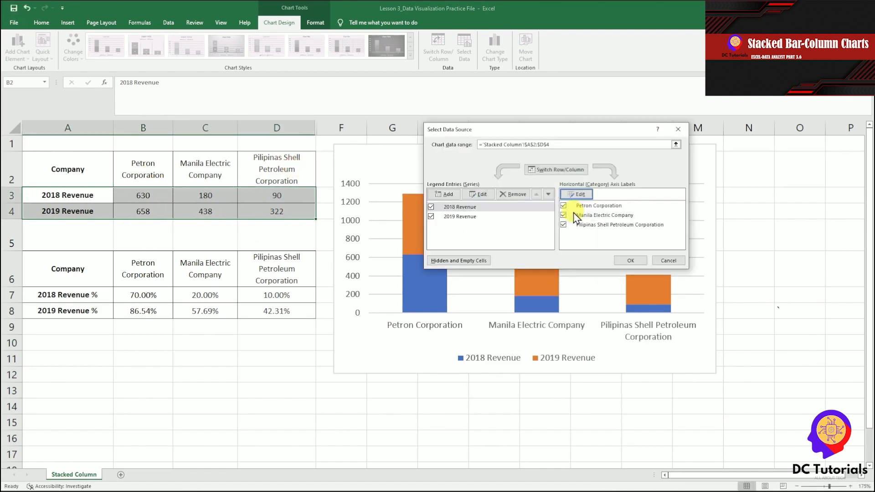
left_click(682, 131)
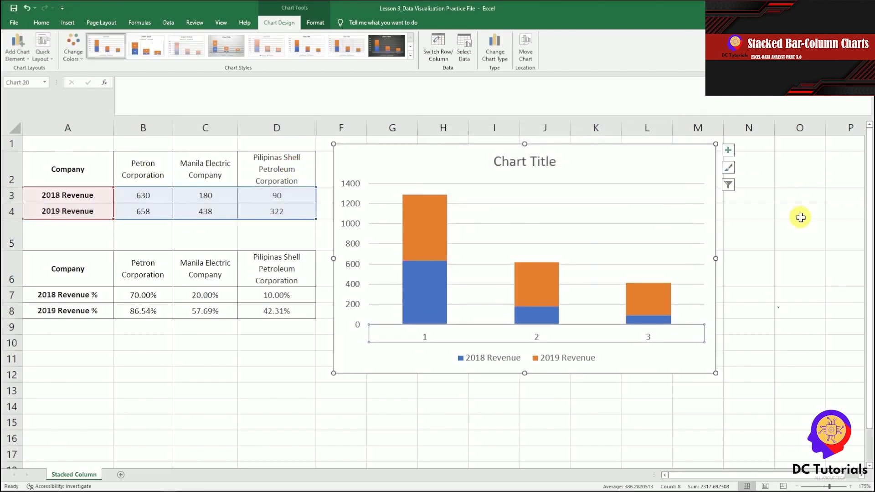
left_click(799, 213)
key("ctrl+z")
key("ctrl+y")
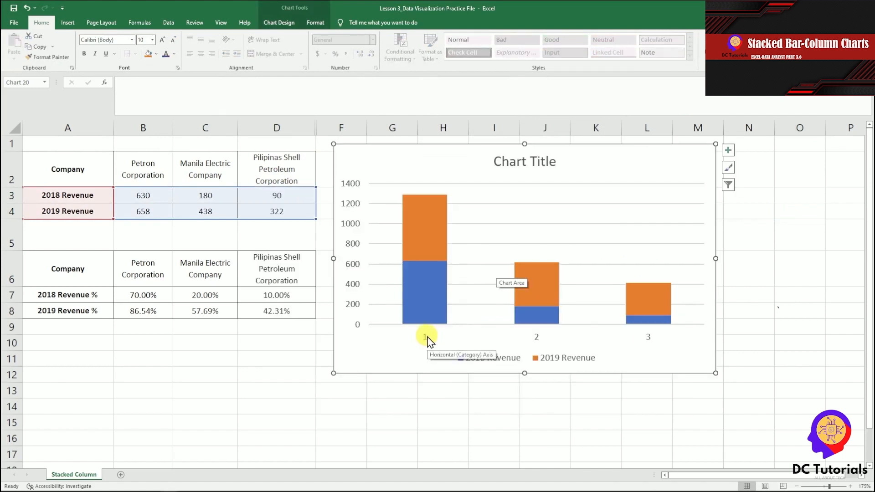
Set the stacked column chart's horizontal axis labels to the company names in B2:D2
left_click(427, 341)
right_click(428, 339)
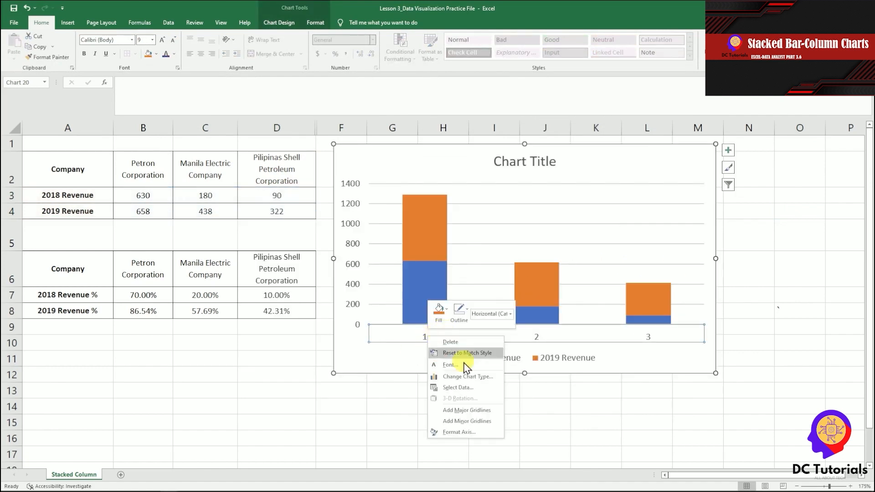
left_click(456, 386)
left_click(578, 194)
left_click_drag(142, 171, 277, 171)
left_click(578, 212)
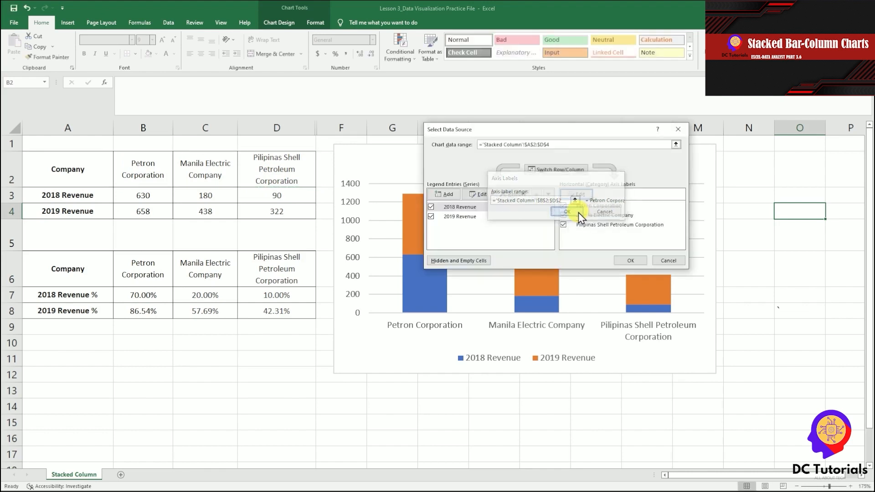
left_click(638, 261)
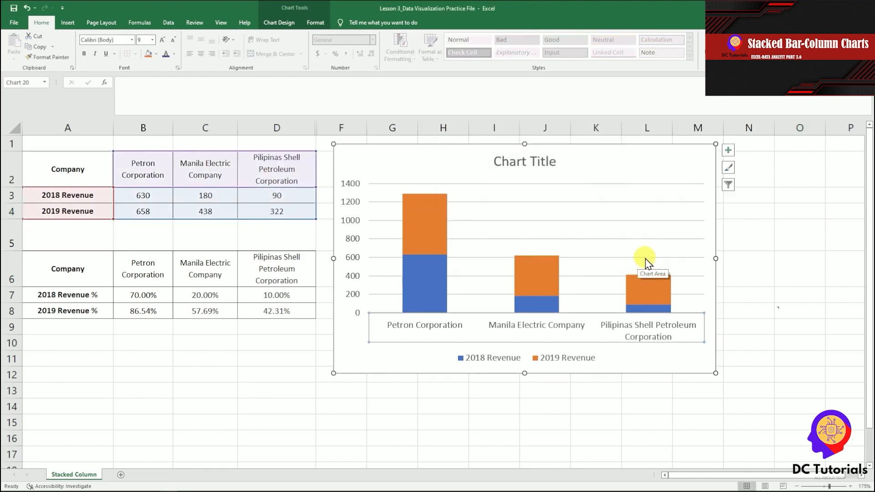
left_click(779, 257)
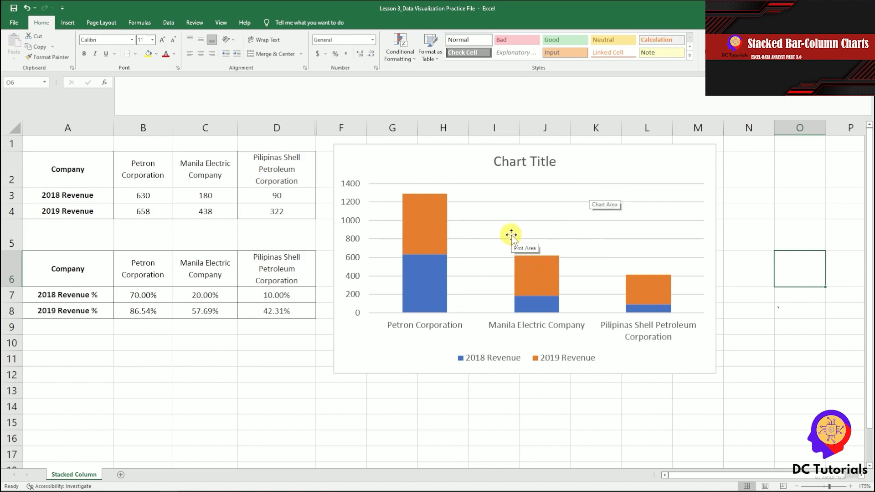
Switch the chart's rows and columns so each column represents a revenue year and the companies are the stacked series
right_click(591, 171)
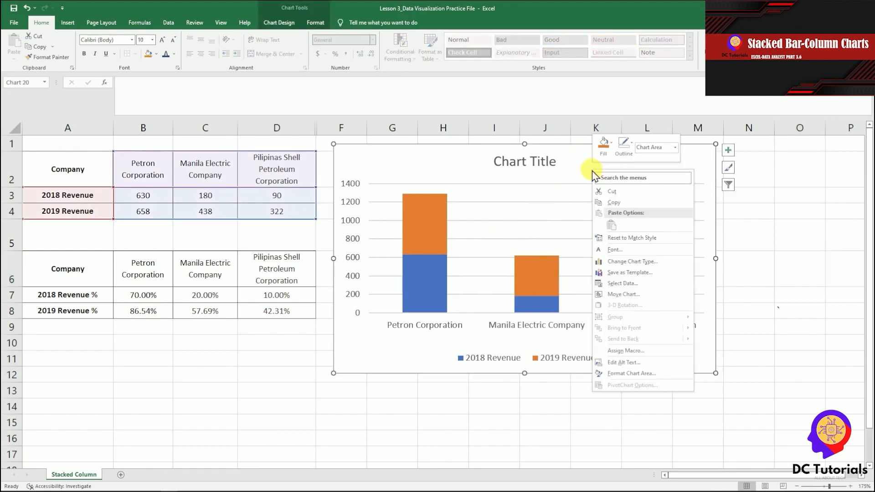
left_click(629, 283)
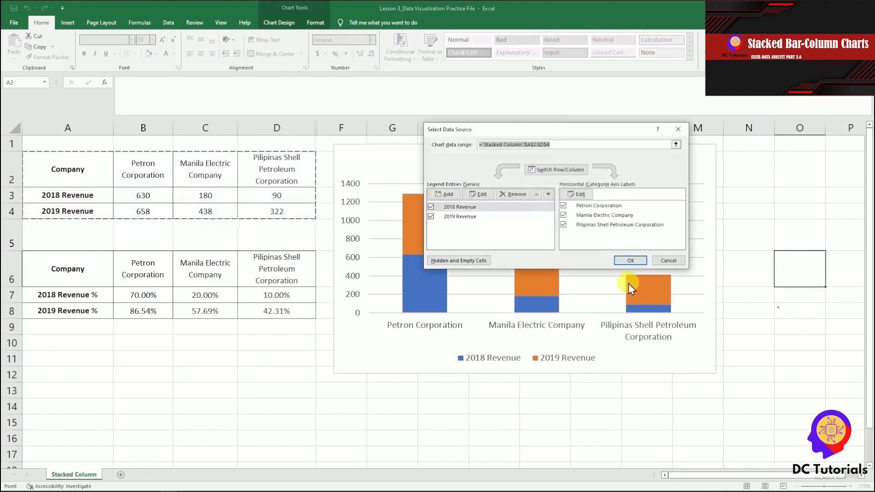
left_click(553, 168)
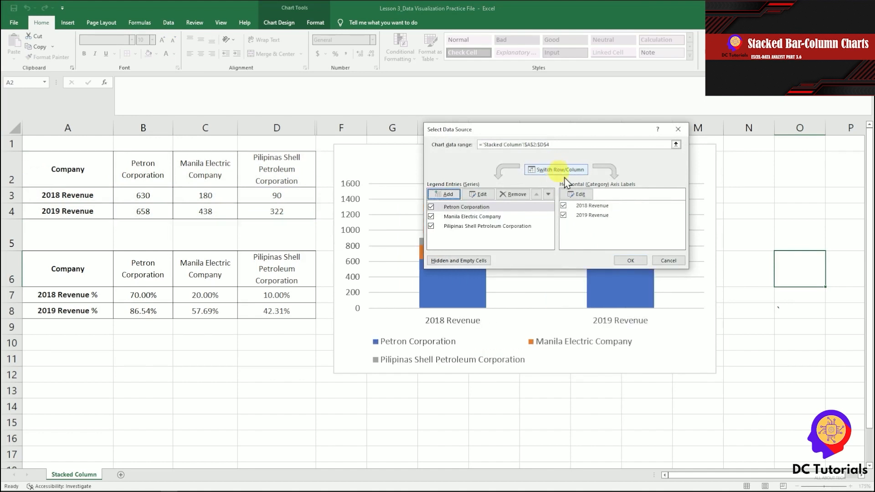
left_click(629, 260)
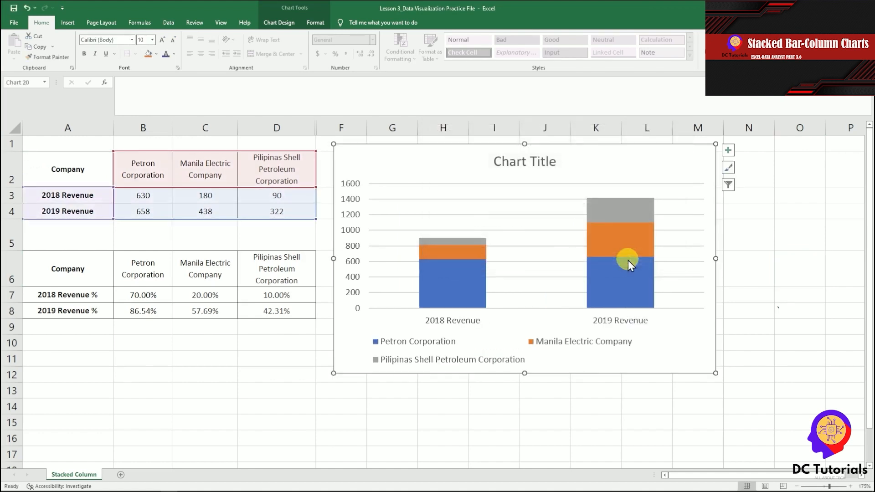
left_click(792, 253)
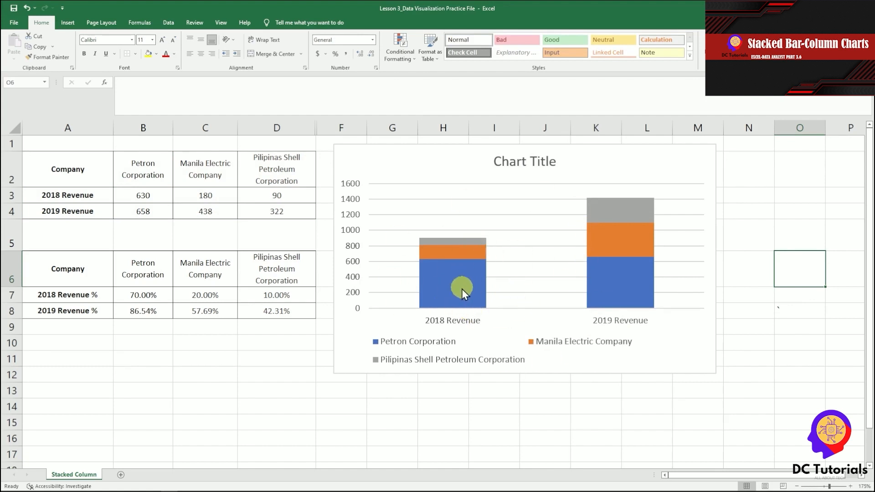
left_click(440, 322)
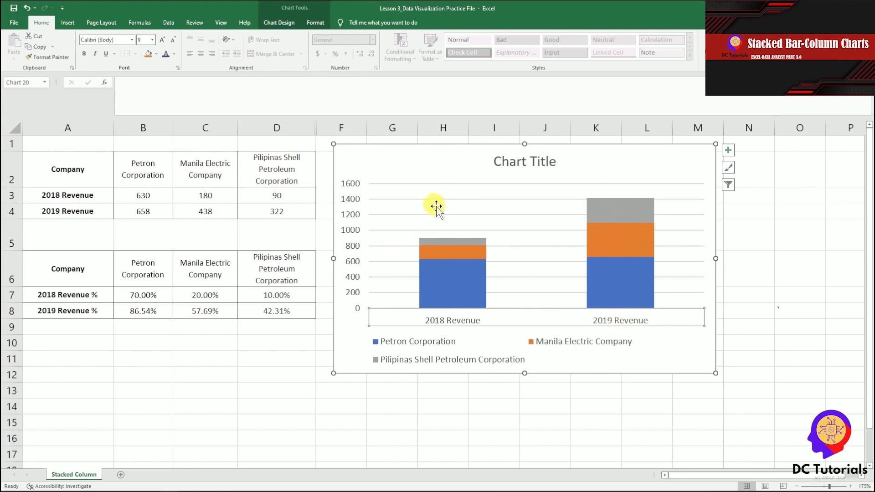
left_click(816, 228)
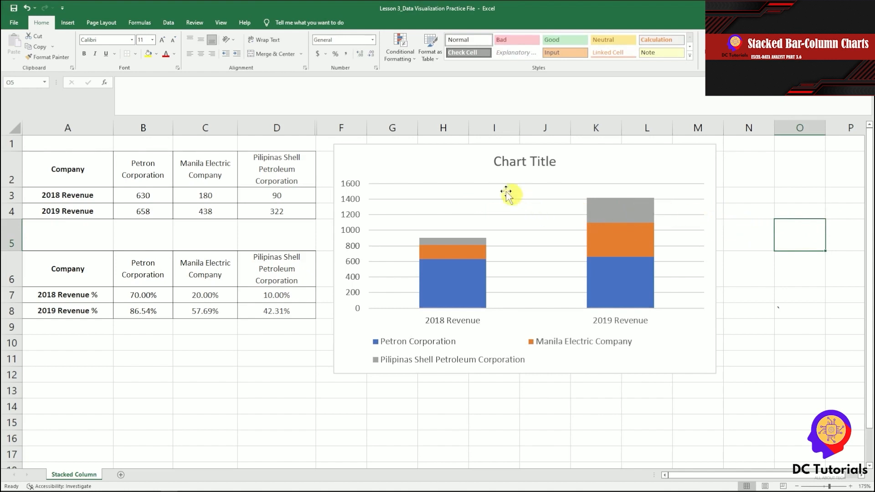
Move the chart slightly closer to the tables and resize it to span about columns F to M and rows 1 to 10
left_click_drag(426, 158, 420, 153)
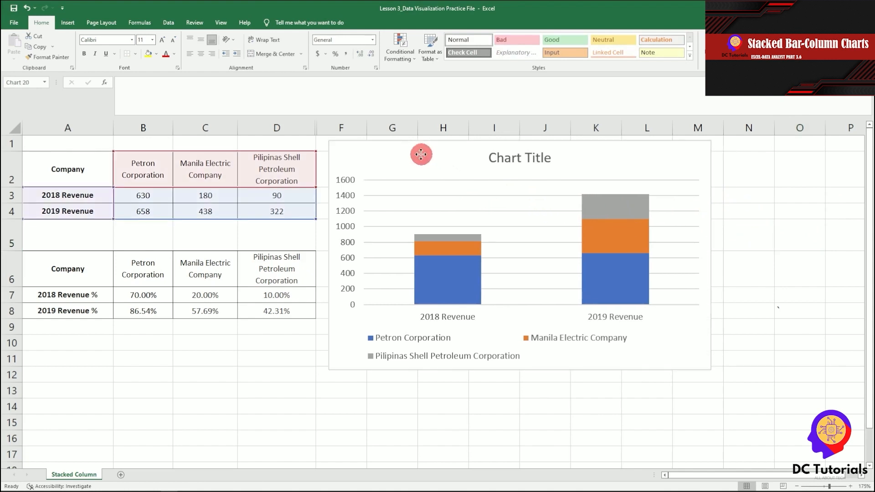
left_click(777, 244)
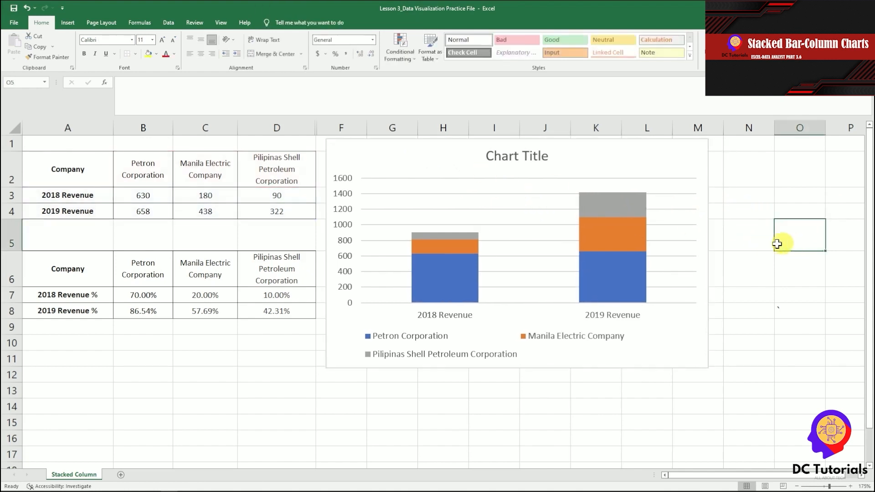
left_click(694, 346)
left_click_drag(713, 366, 655, 279)
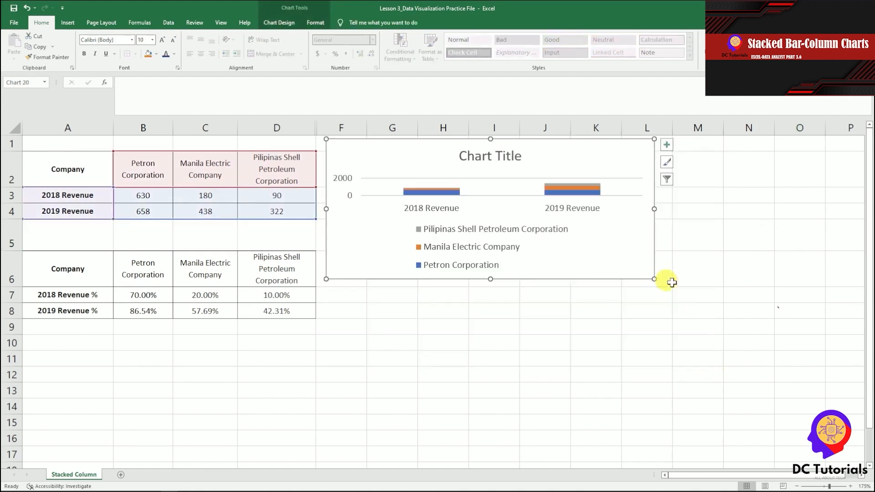
left_click(725, 288)
left_click(654, 277)
left_click(656, 281)
left_click(654, 279)
left_click_drag(654, 279, 749, 349)
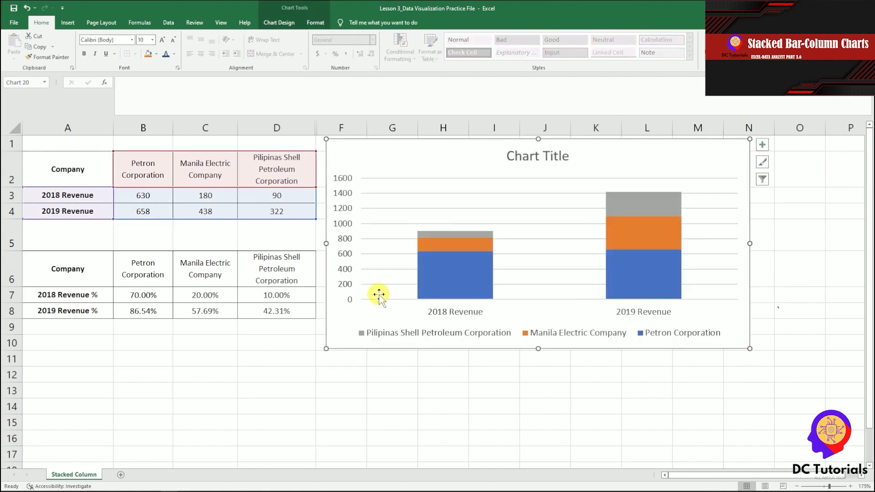
Preview the 100% Stacked Column type on the revenue chart
left_click(67, 23)
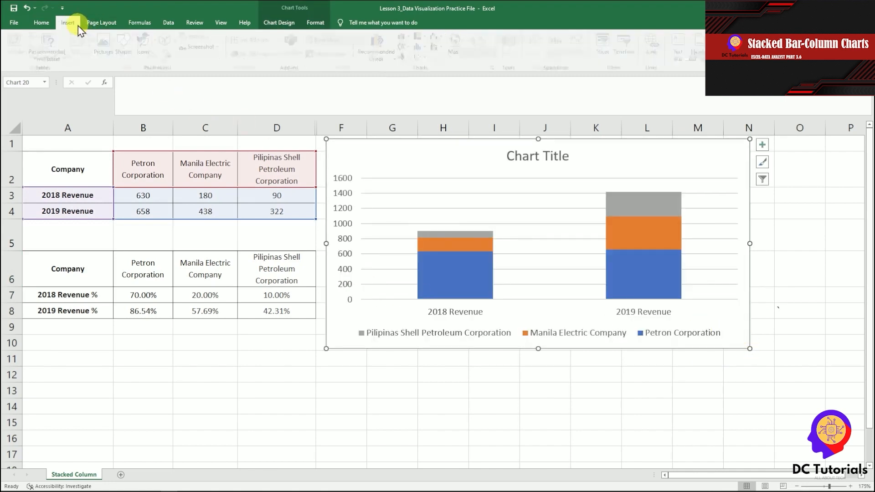
left_click(407, 35)
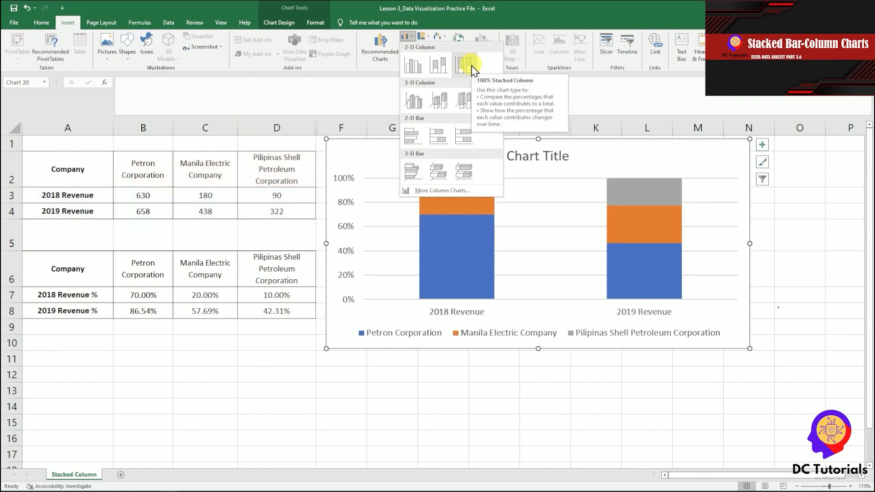
left_click(92, 273)
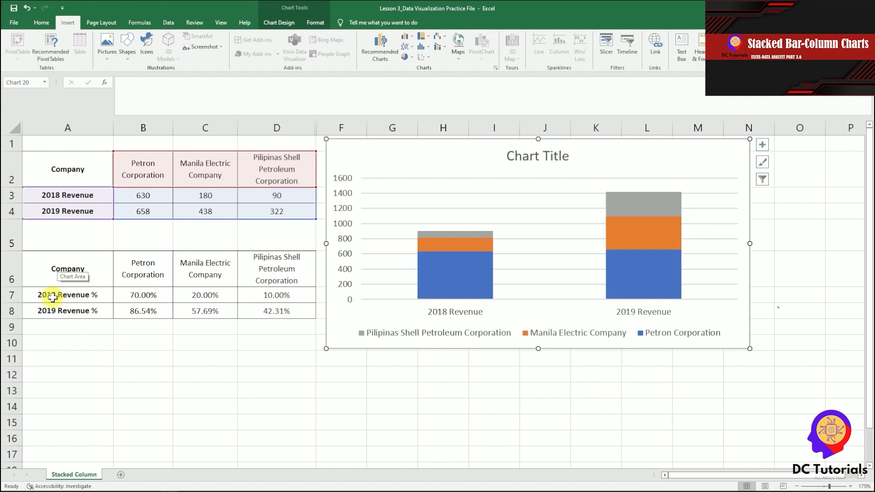
Examine the company percentages and their sums in the 2018 and 2019 Revenue % rows of the lower table
left_click_drag(135, 295, 273, 294)
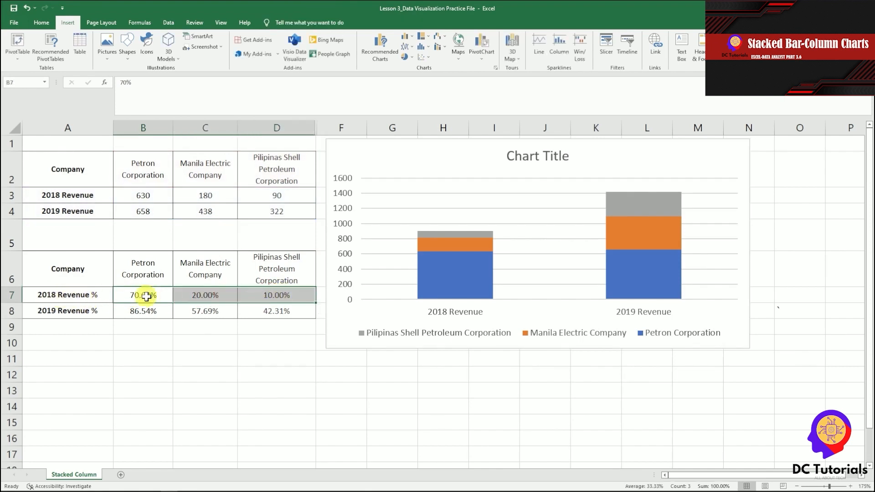
left_click_drag(146, 297, 263, 293)
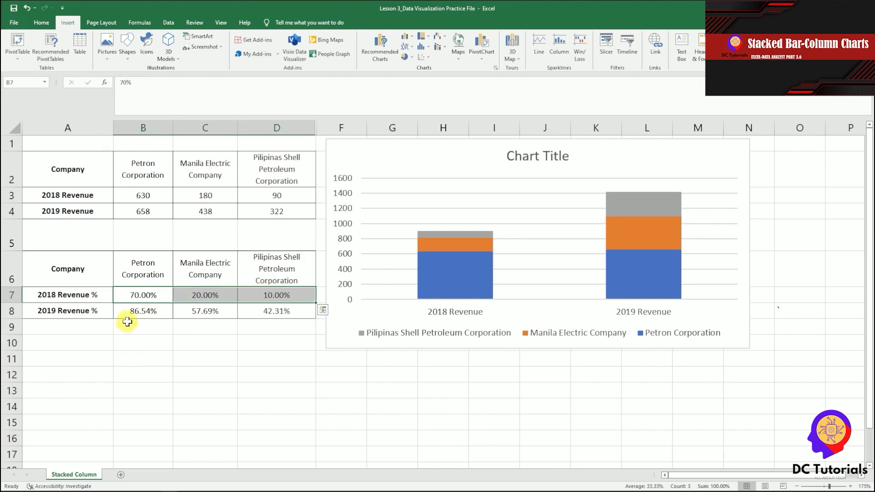
left_click(47, 312)
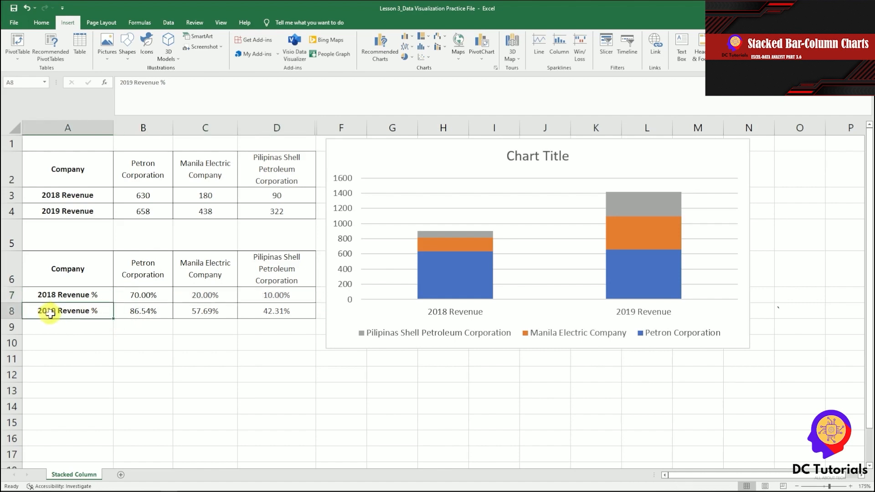
left_click_drag(136, 311, 263, 311)
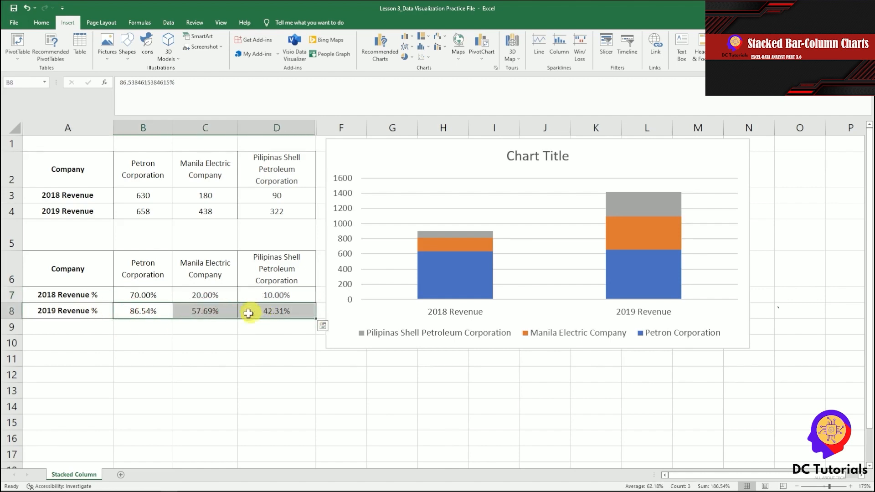
left_click_drag(121, 294, 275, 293)
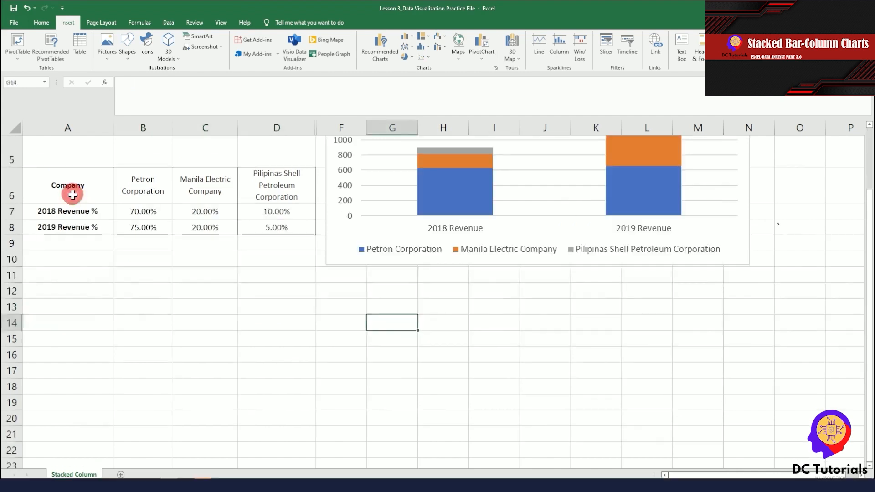
Insert a 100% stacked column chart from A6:D8, place it below the first chart and widen it to about the same width
left_click_drag(73, 194, 269, 225)
left_click(413, 40)
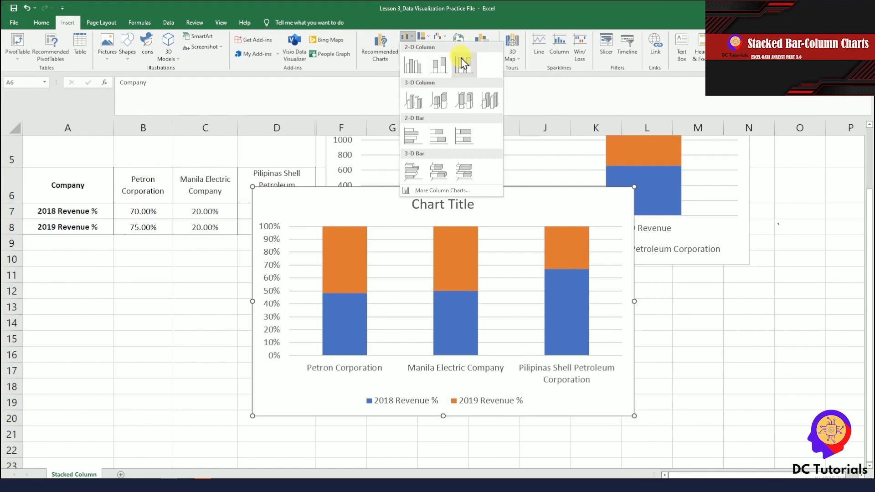
left_click(463, 63)
left_click_drag(469, 190, 548, 279)
left_click_drag(713, 277, 746, 276)
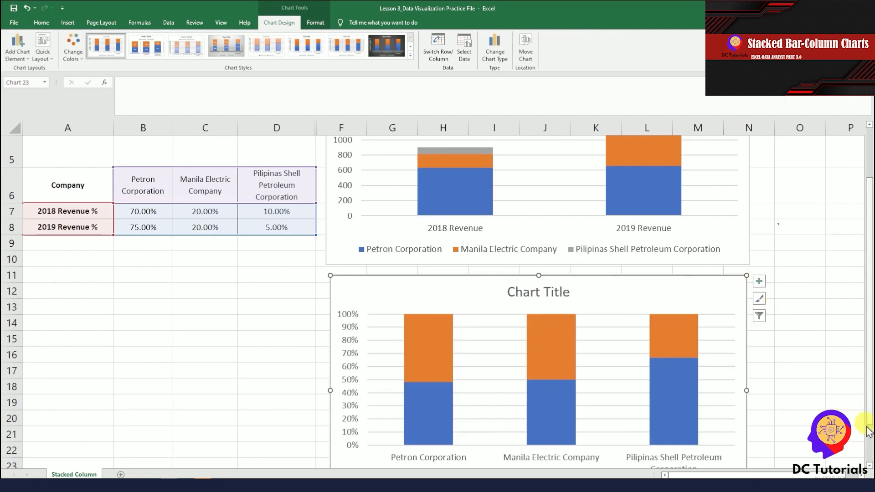
Switch the rows and columns of the 100% stacked chart's data source so the companies stack within each revenue year
left_click(869, 466)
left_click(869, 465)
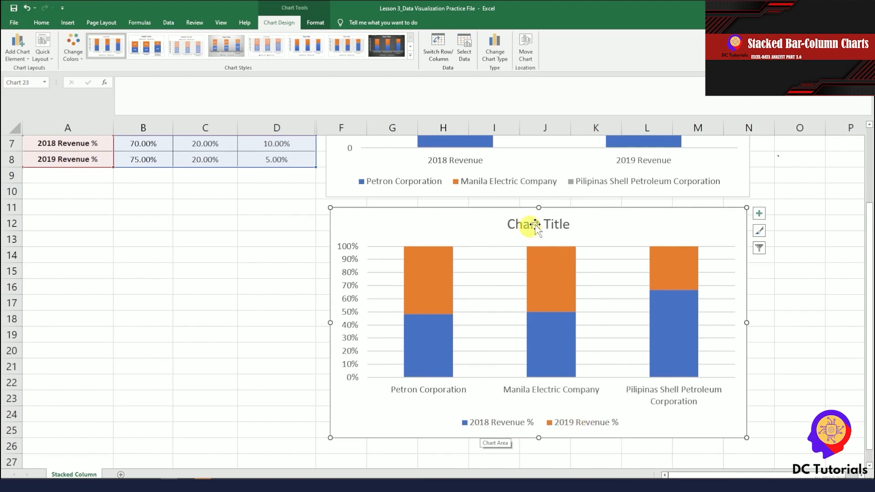
right_click(613, 216)
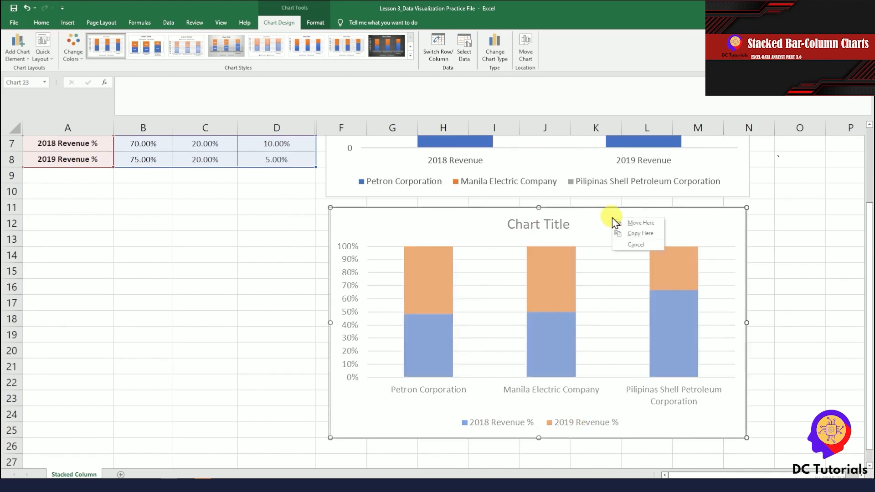
left_click(513, 240)
right_click(492, 242)
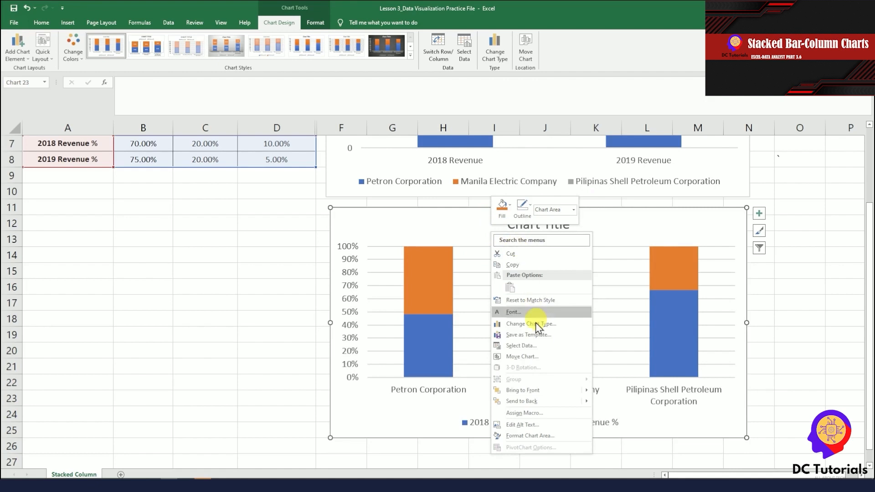
left_click(526, 346)
left_click(556, 170)
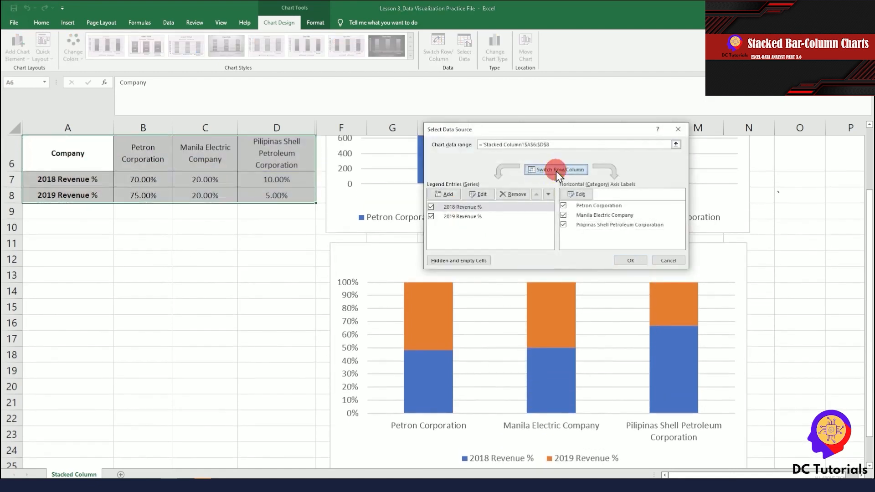
left_click(637, 264)
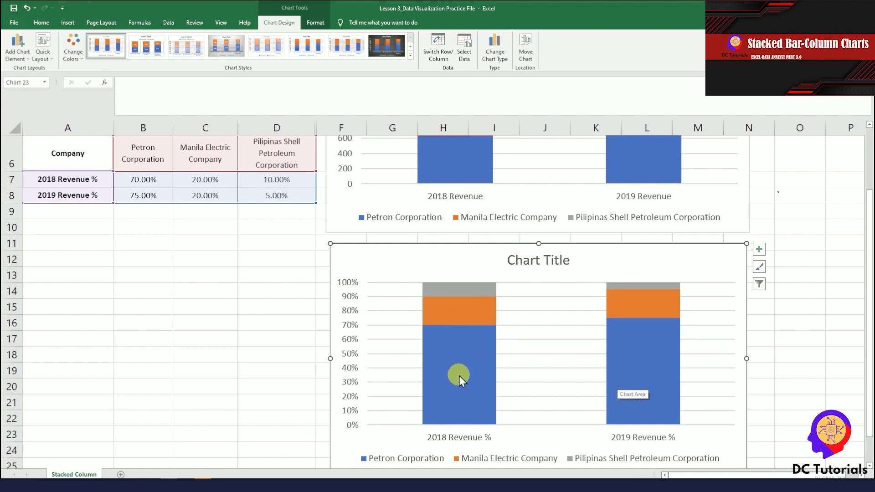
Examine the company segments of the 2018 Revenue % column against the percentage axis in the 100% stacked chart
mouse_move(458, 373)
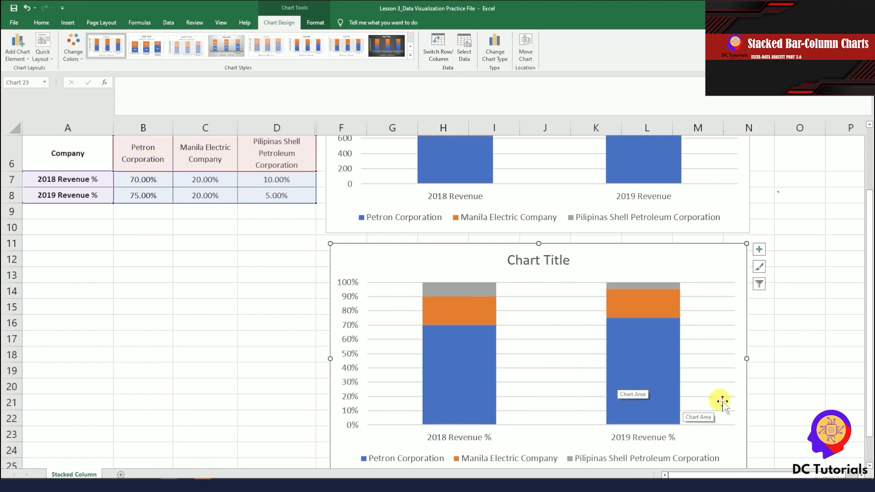
left_click(441, 365)
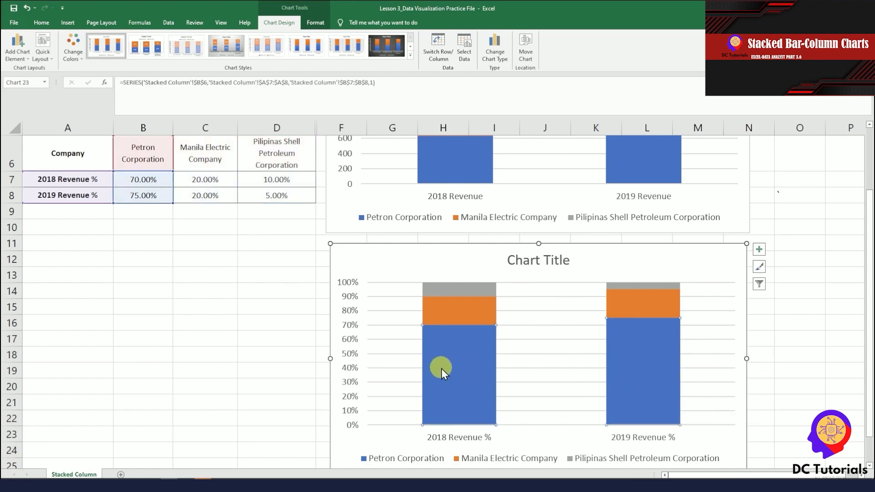
left_click(784, 365)
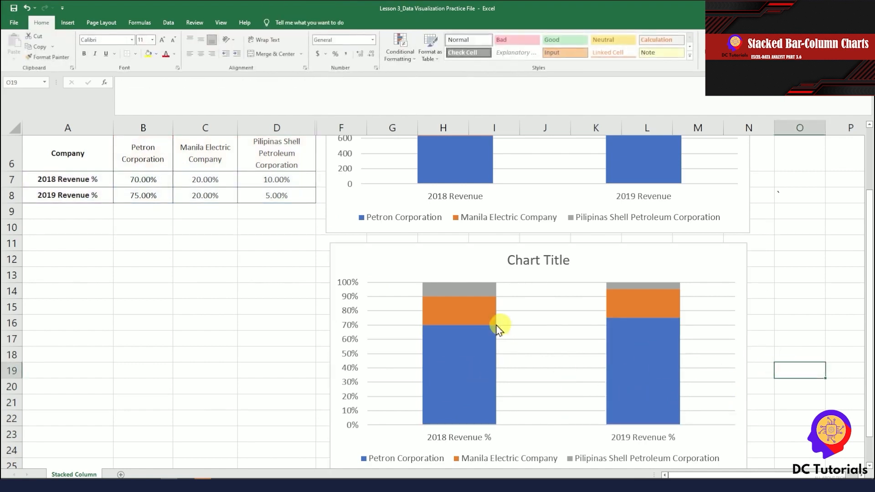
mouse_move(460, 284)
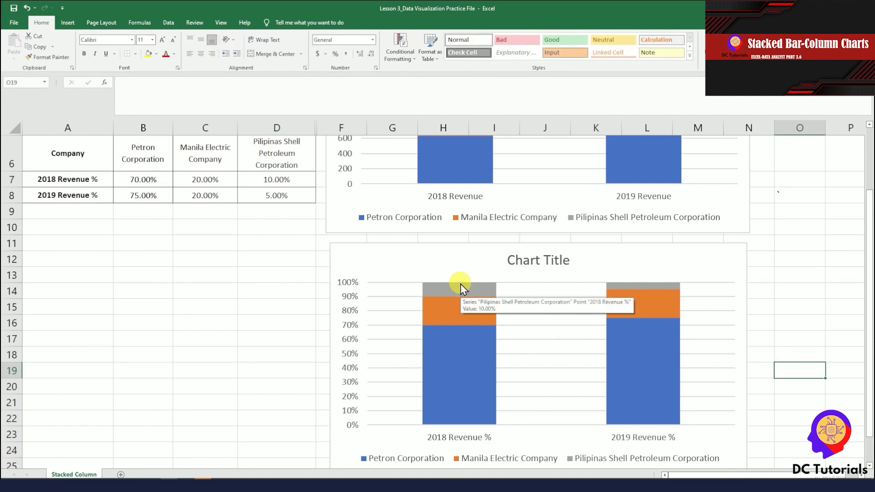
mouse_move(488, 412)
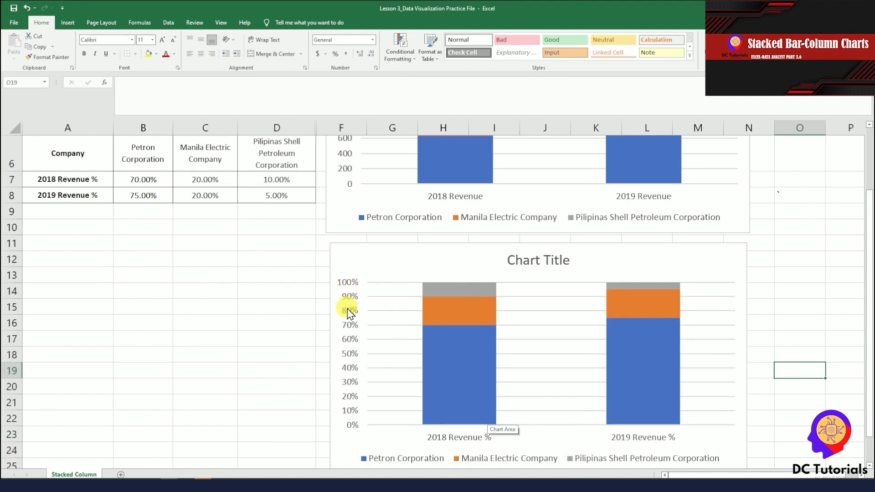
Add data labels to all series of the 100% stacked column chart
left_click(350, 288)
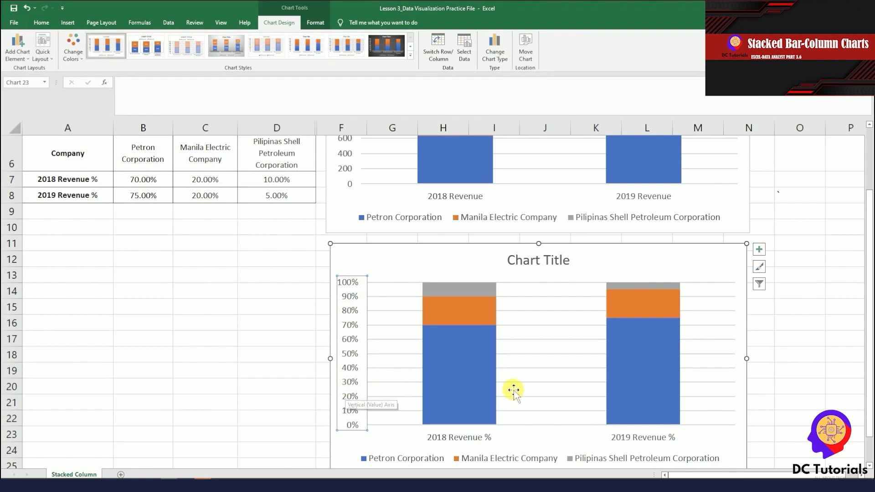
left_click(760, 249)
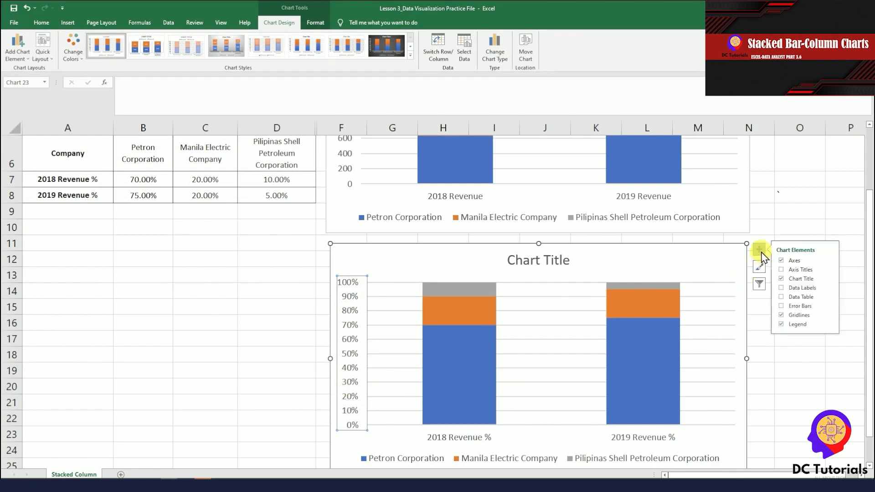
left_click(782, 289)
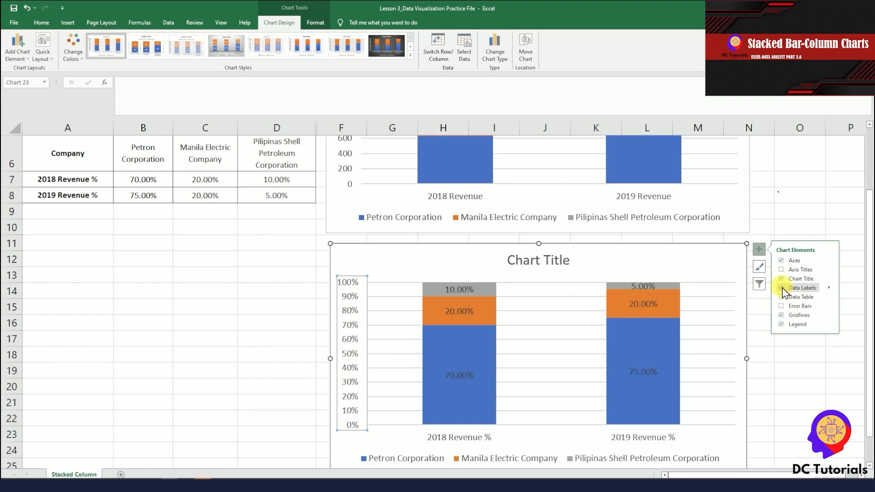
left_click(788, 387)
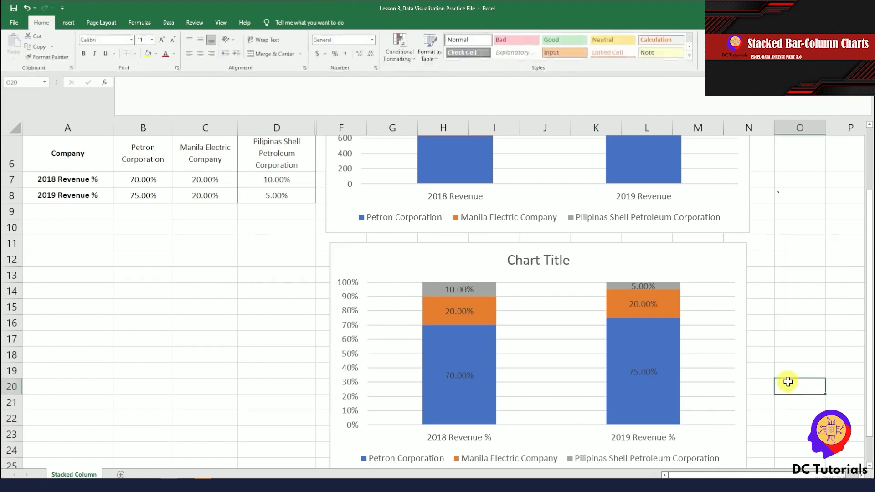
Select the title of the 100% stacked column chart
left_click(531, 261)
left_click(521, 247)
left_click(523, 254)
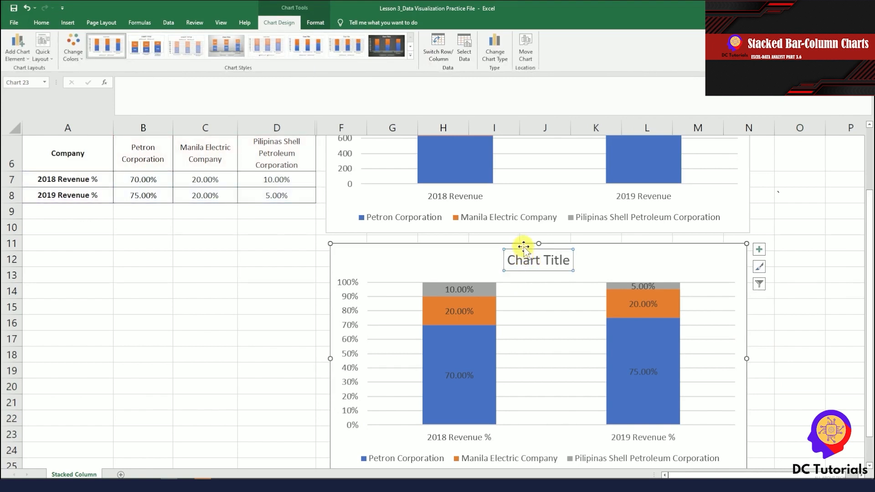
Delete the chart title from the 100% stacked column chart of revenue percentages
key("Delete")
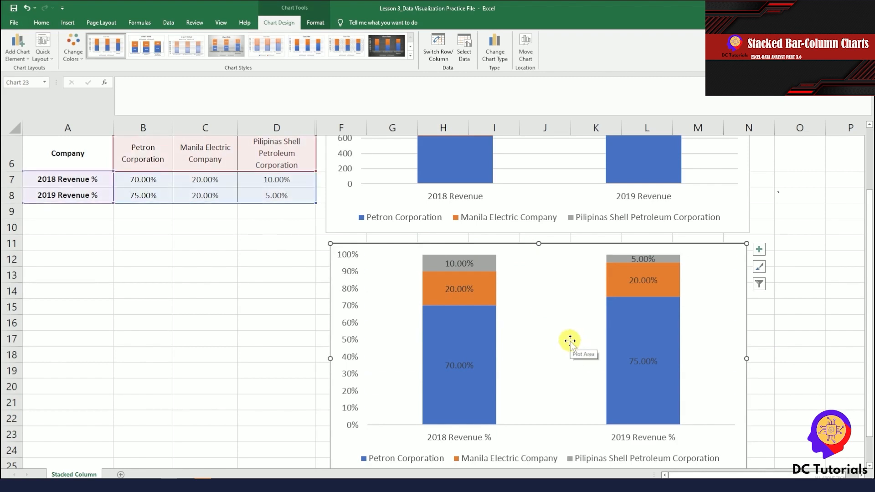
left_click(786, 334)
scroll(793, 189, "up", 2)
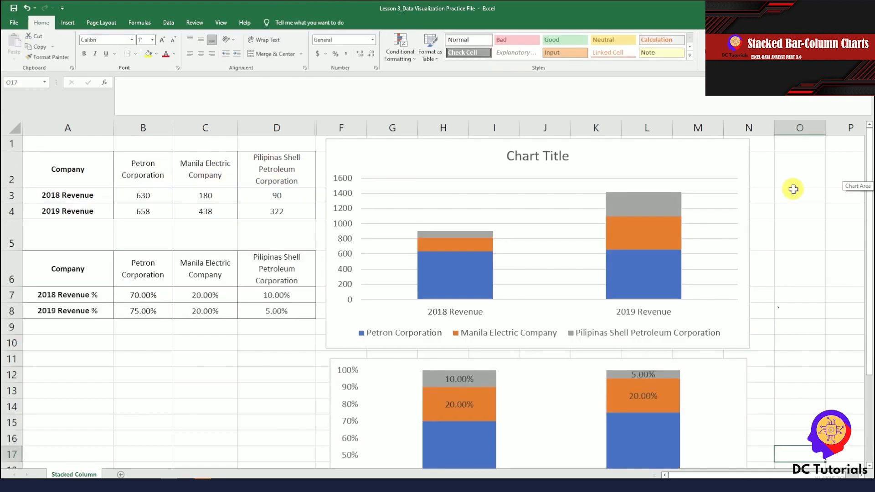
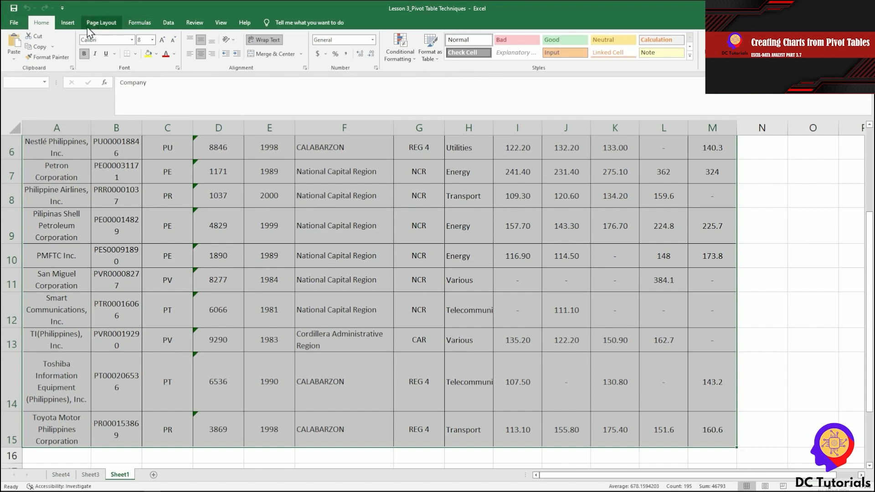
Create a PivotTable on a new worksheet from the company data in Sheet1 range A1:M15
left_click(68, 22)
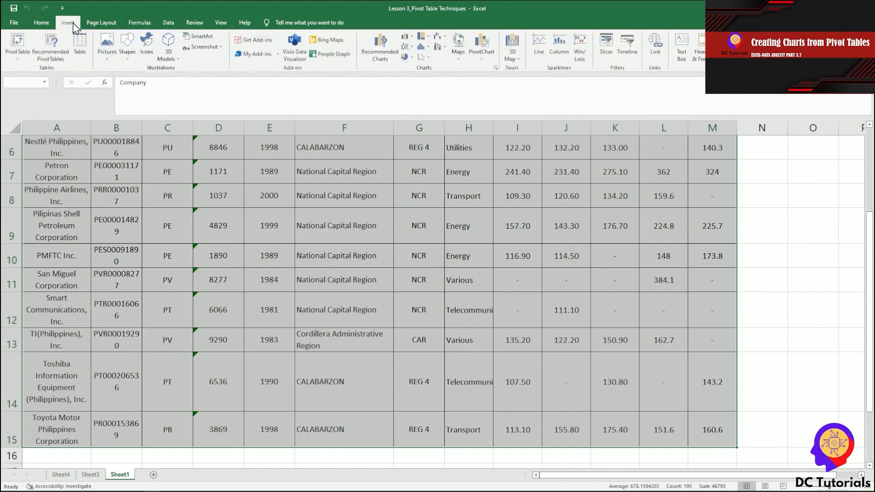
left_click(17, 42)
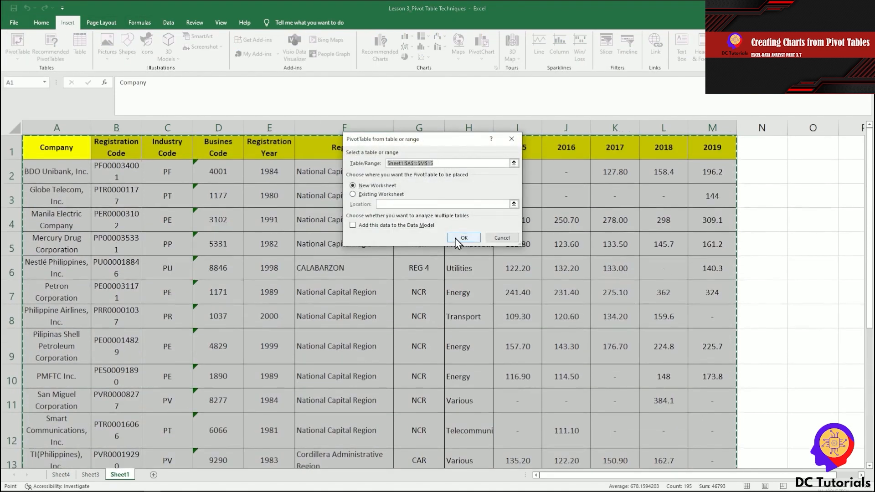
left_click(462, 238)
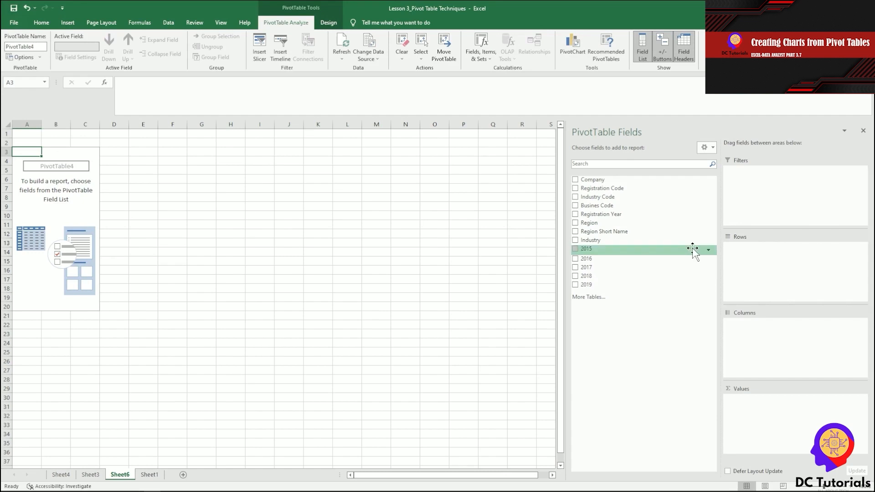
Add the Industry field to the PivotTable rows and the 2015 field to the values
left_click_drag(672, 240, 671, 246)
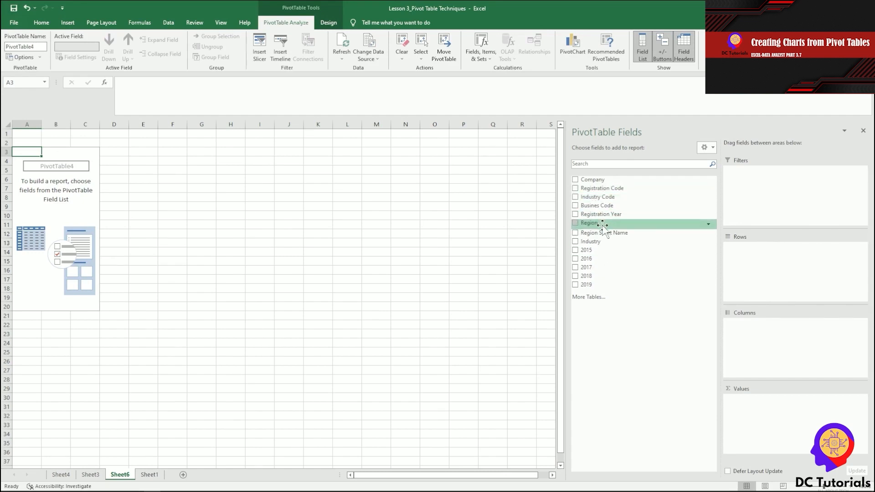
left_click_drag(597, 235, 780, 270)
left_click_drag(592, 248, 804, 408)
Summarize the 2015 value field by Sum in the PivotTable
left_click(794, 400)
left_click(784, 398)
left_click(363, 182)
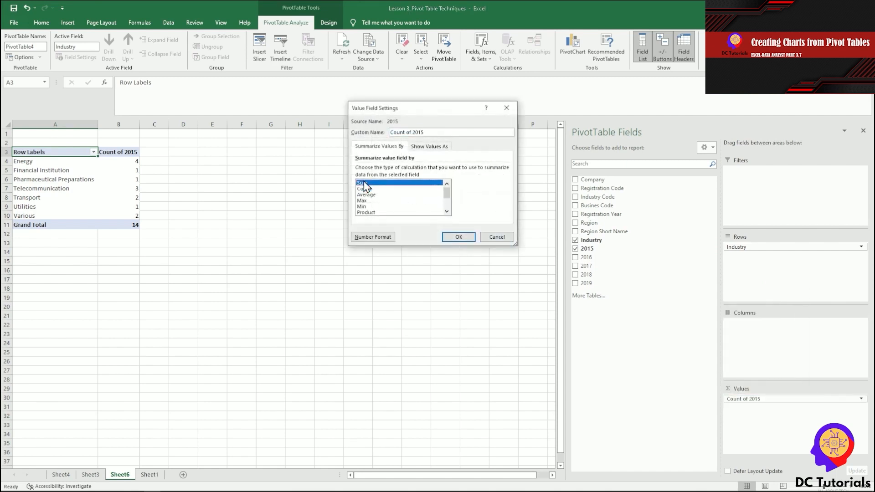
left_click(450, 235)
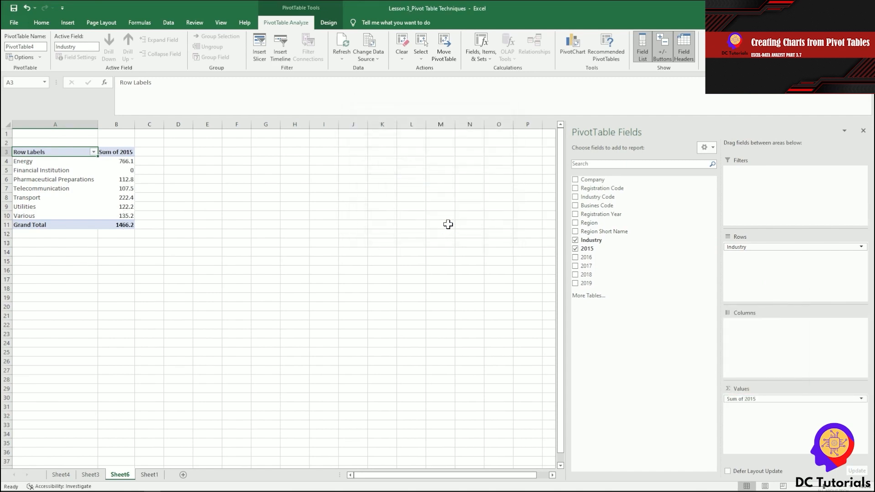
left_click(162, 178)
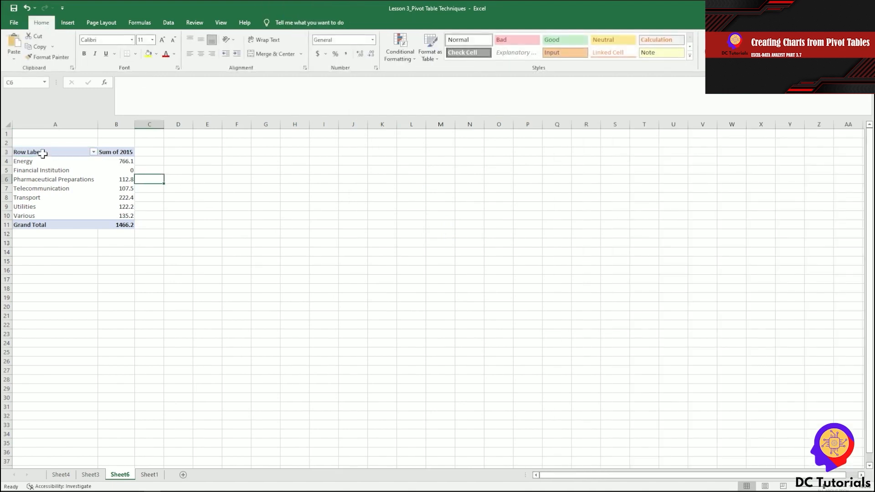
Insert a clustered bar PivotChart based on the whole PivotTable and place it just beside the table
left_click_drag(42, 154, 114, 226)
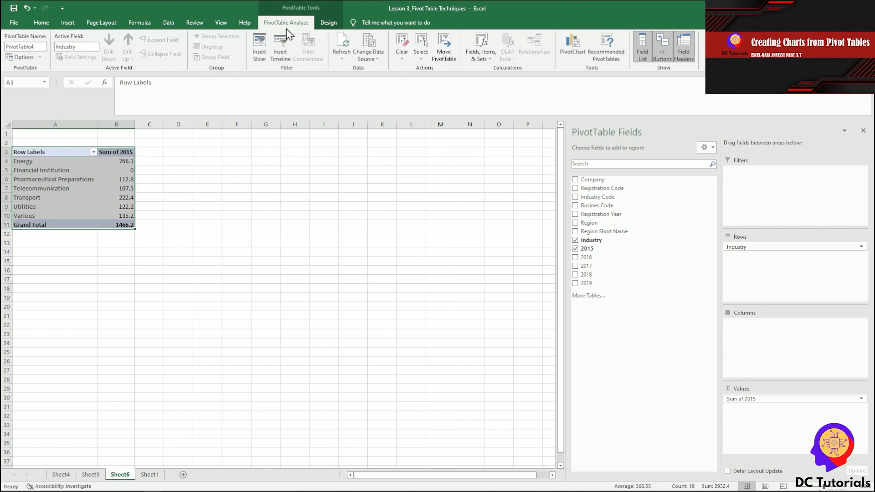
left_click(576, 47)
left_click_drag(428, 115, 356, 64)
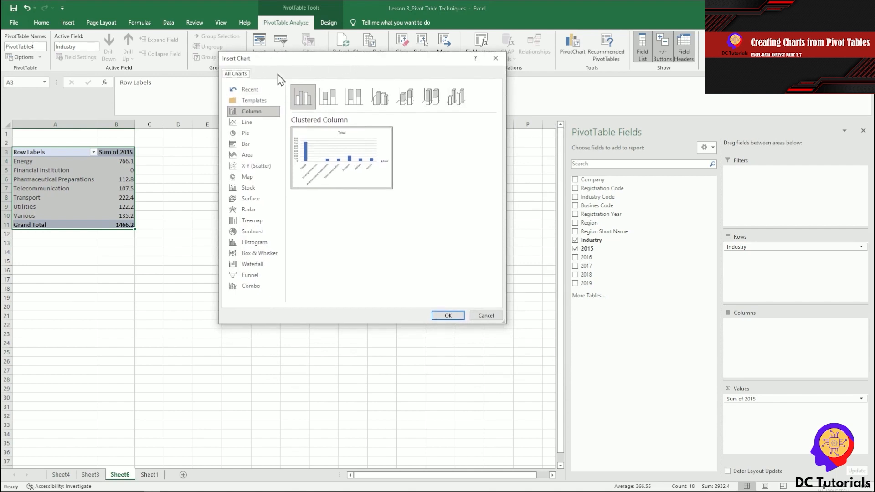
left_click(263, 151)
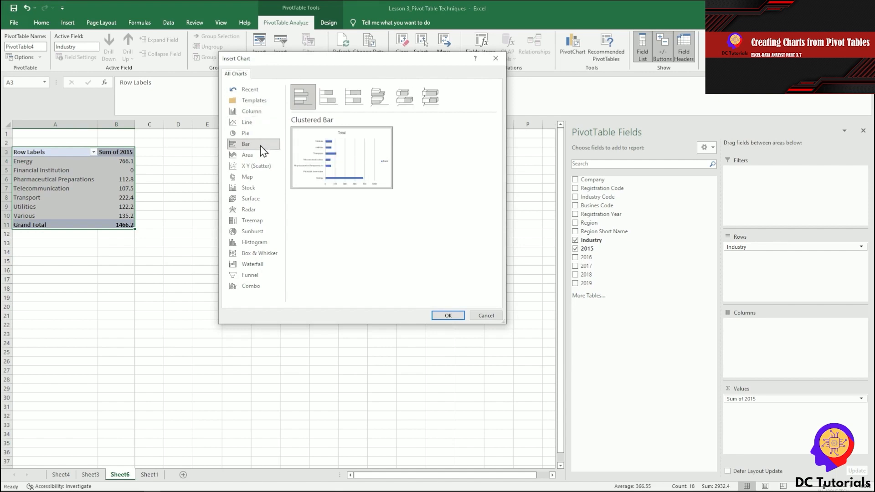
left_click(452, 316)
left_click_drag(244, 240, 231, 151)
scroll(257, 273, "up", 1)
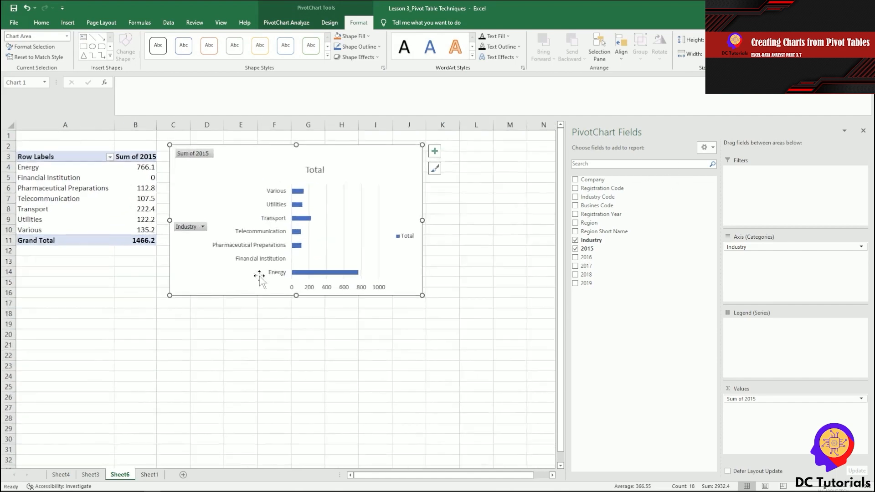
scroll(259, 276, "up", 1)
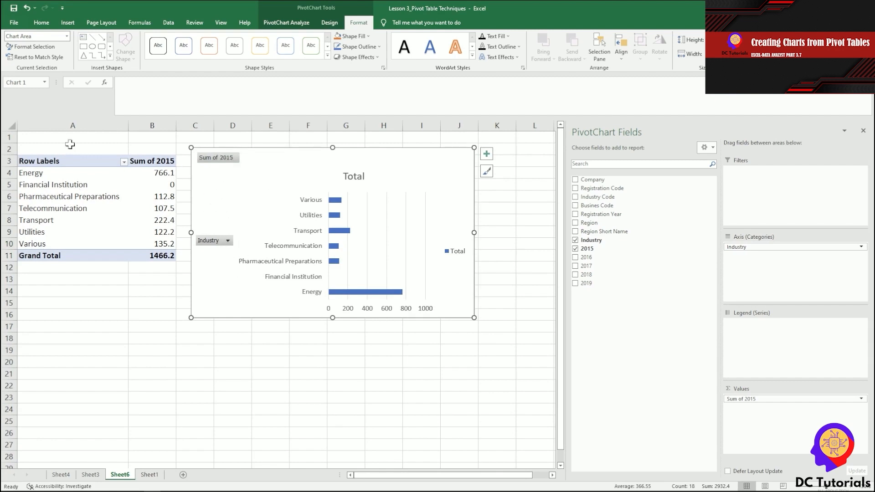
Hide all field buttons on the PivotChart and widen the chart slightly
left_click(227, 241)
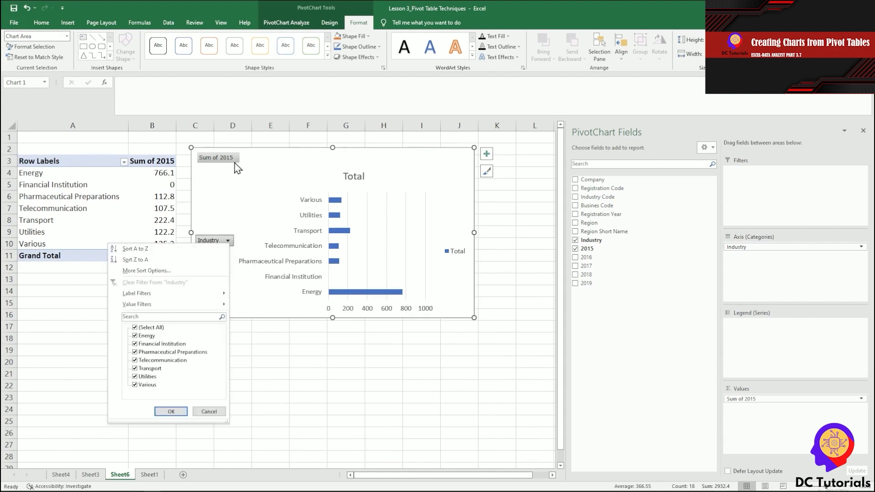
key("Escape")
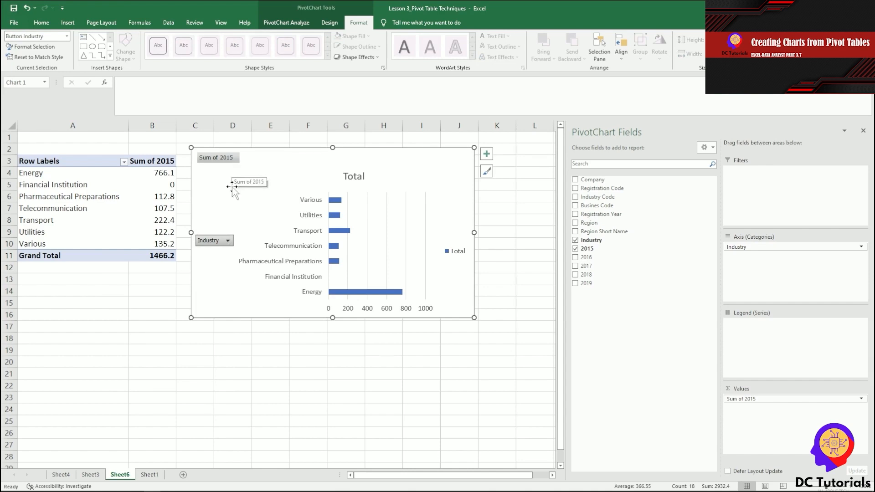
right_click(224, 164)
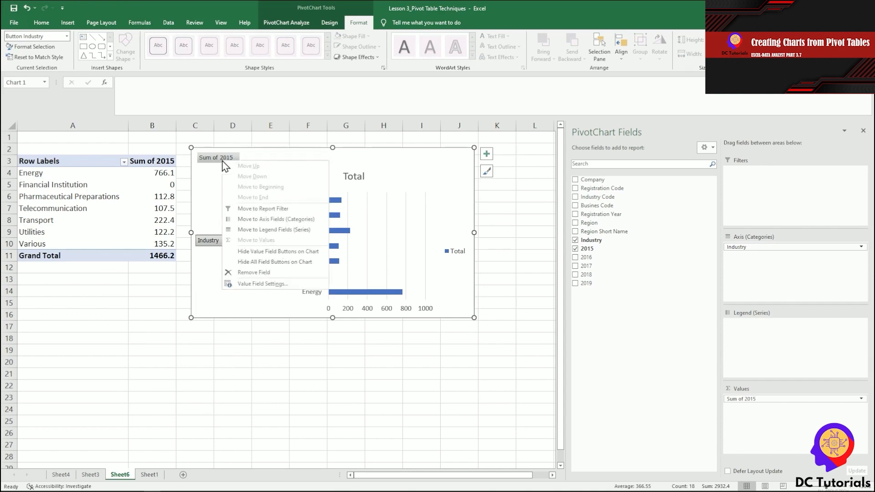
left_click(262, 267)
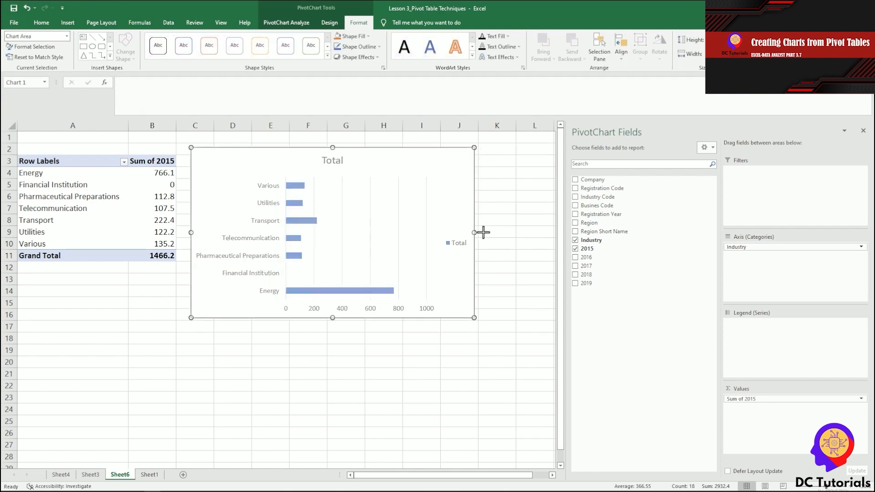
left_click_drag(474, 233, 502, 231)
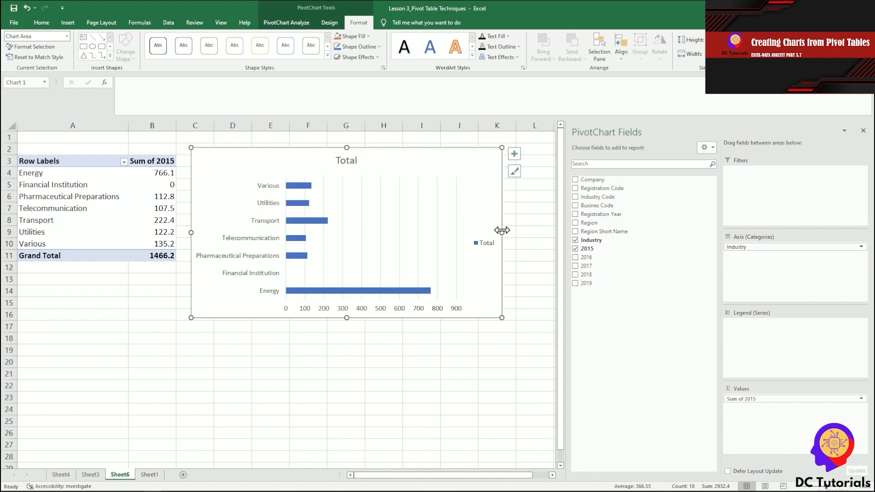
Sort the PivotTable industries by Sum of 2015 from smallest to largest
right_click(169, 211)
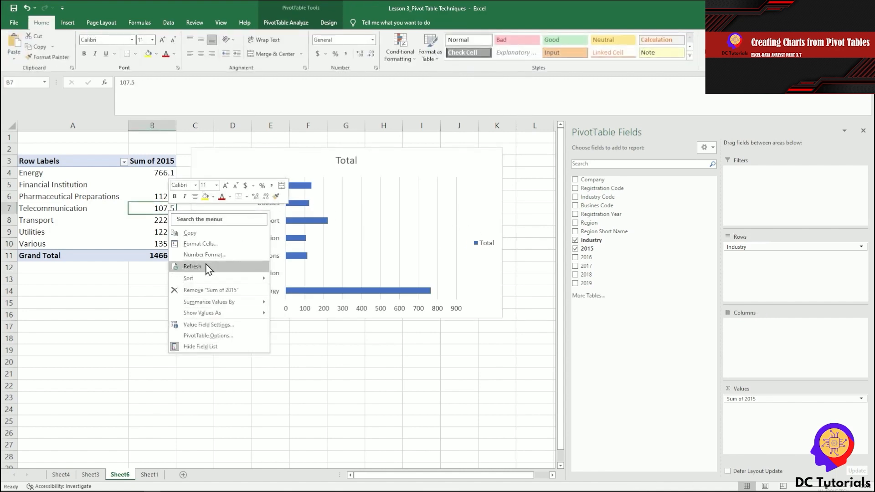
mouse_move(262, 277)
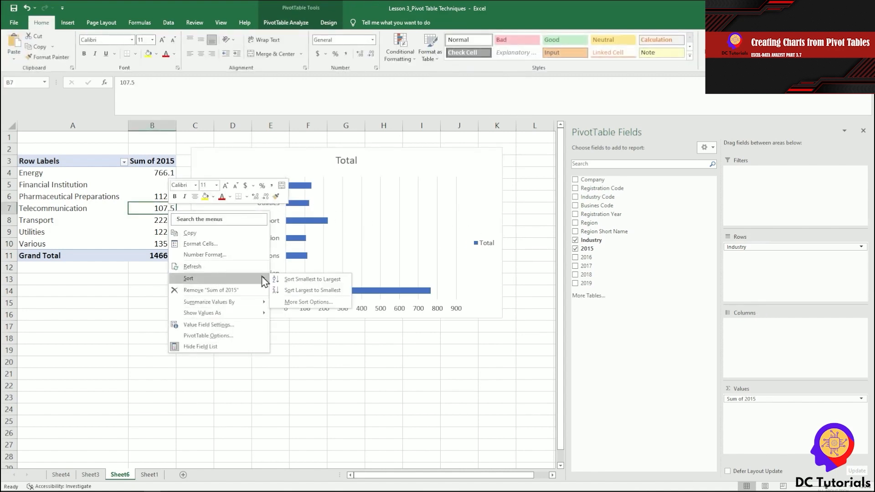
left_click(328, 279)
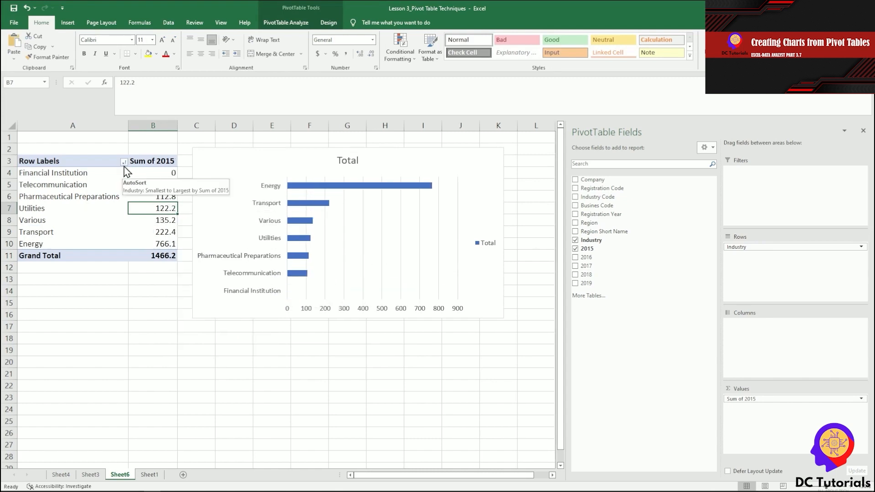
Delete the PivotChart's legend and change its title to "2015 revenue by industry"
left_click(477, 245)
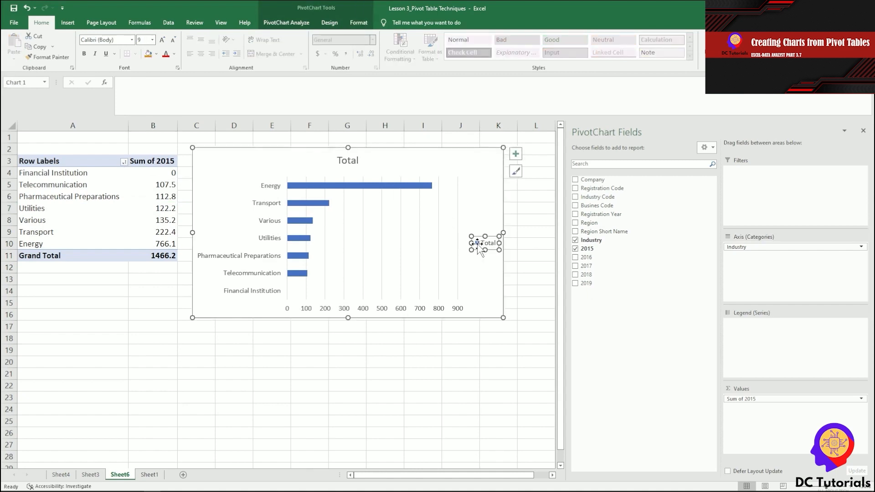
key("Delete")
left_click(350, 158)
left_click(349, 159)
double_click(349, 159)
type("2")
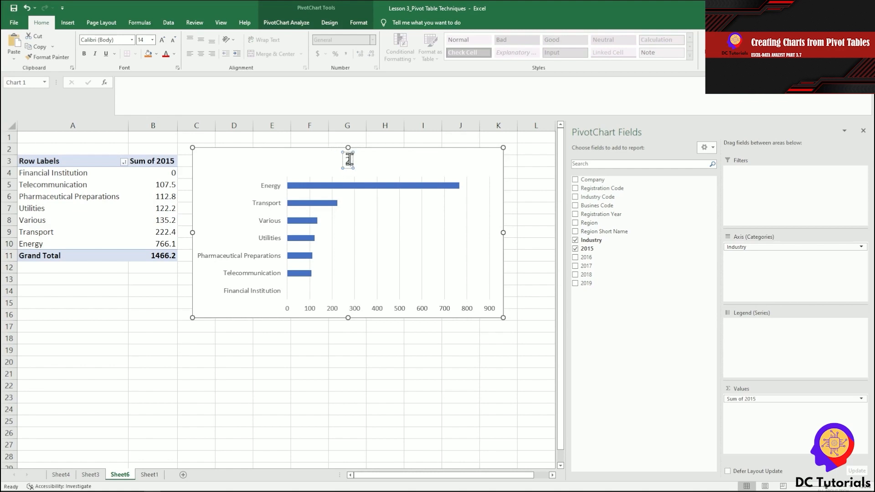
type("015 revenue by")
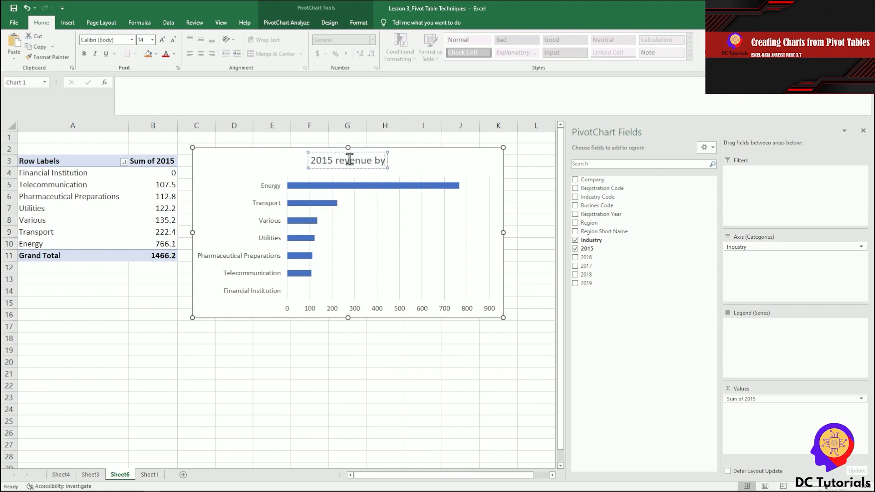
type(" industry")
left_click(357, 348)
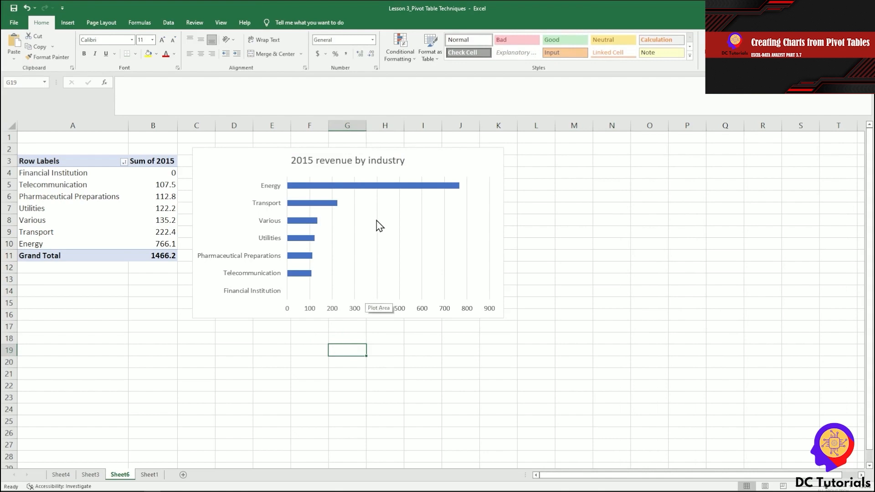
Delete the PivotChart's vertical gridlines, then narrow the chart and shift it slightly toward the table
left_click(379, 227)
key("Delete")
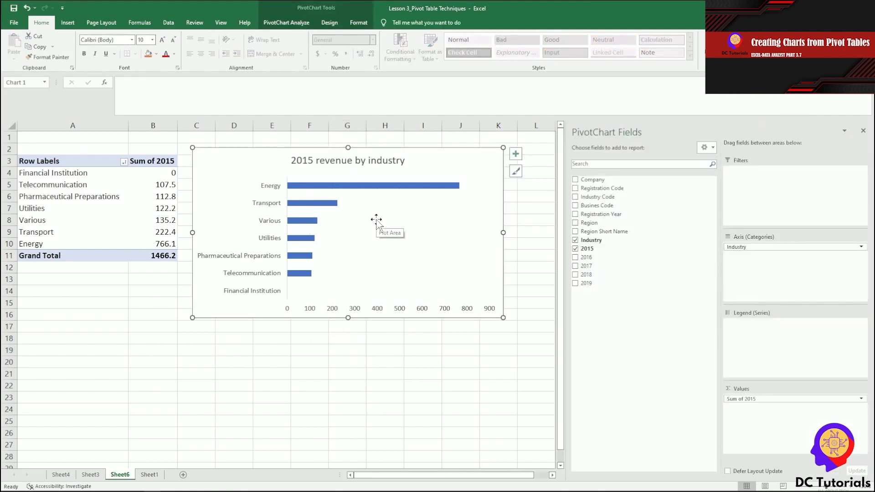
left_click_drag(502, 232, 476, 233)
left_click(498, 221)
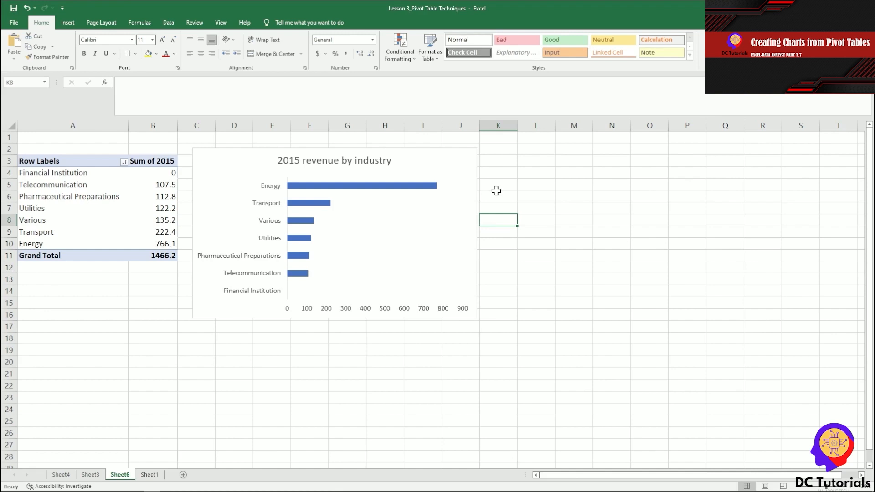
left_click_drag(230, 161, 227, 156)
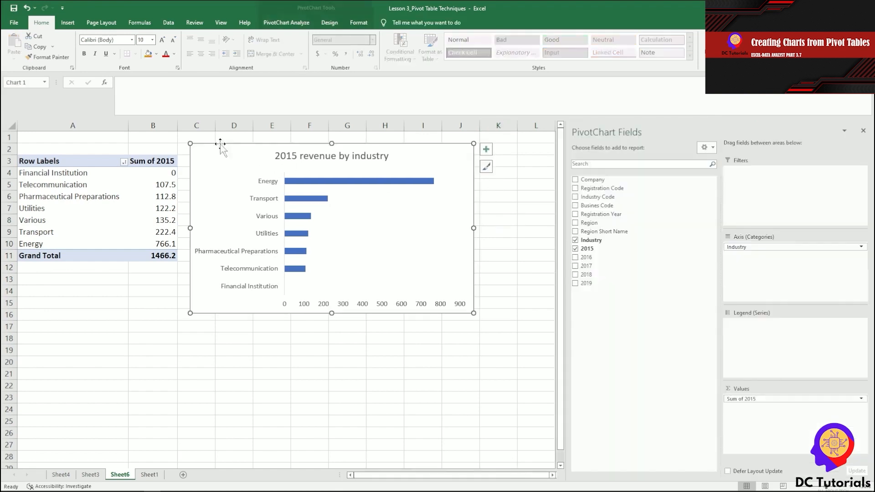
left_click(289, 25)
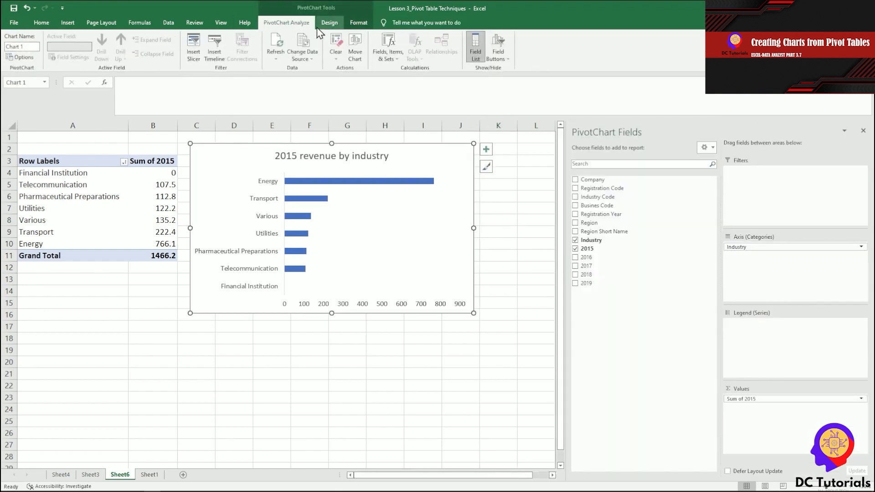
left_click(117, 197)
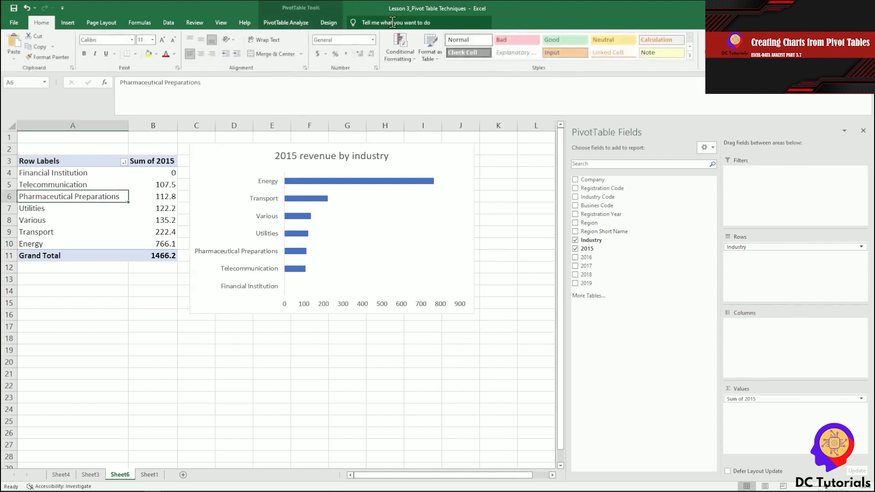
left_click(269, 25)
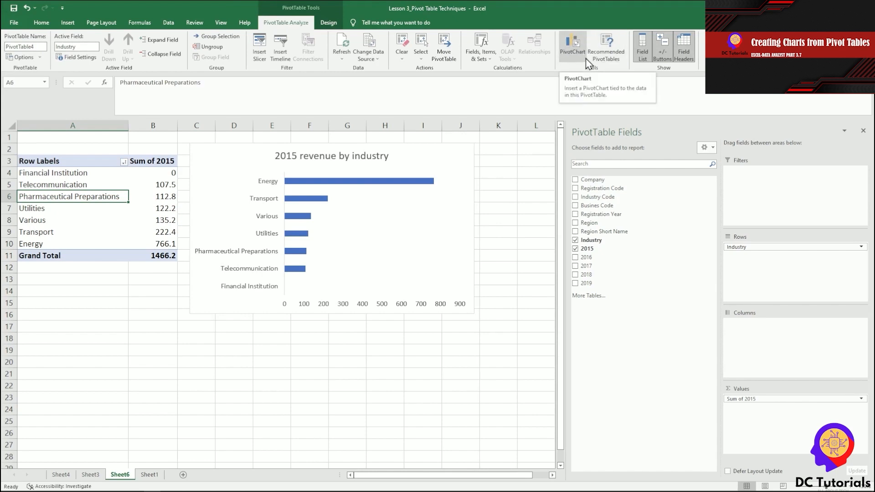
left_click(101, 291)
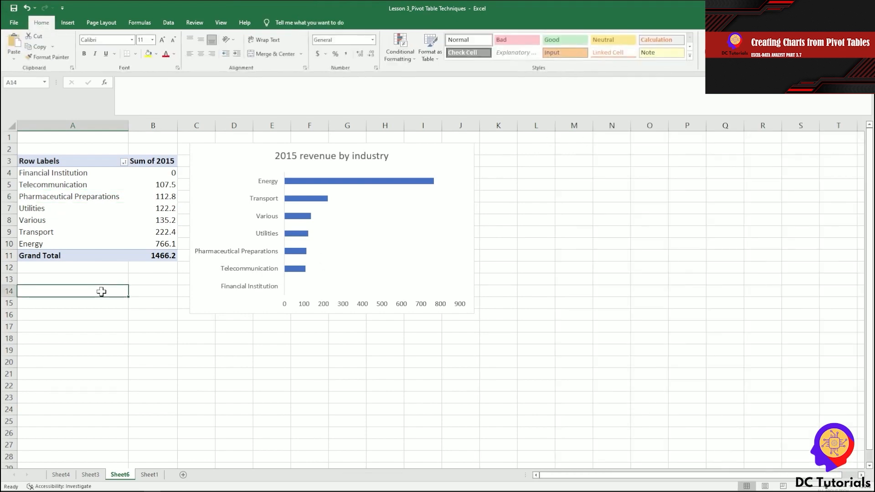
Nudge the revenue chart slightly up and closer to the PivotTable
scroll(101, 291, "down", 3)
scroll(100, 290, "up", 3)
left_click(249, 150)
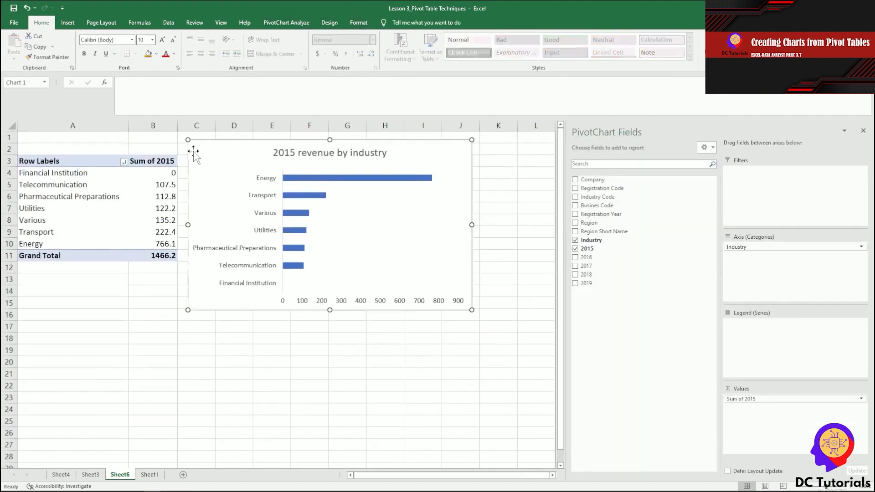
Insert a second PivotTable from Sheet1!$A$1:$M$15 at cell A16 of Sheet6
left_click(85, 314)
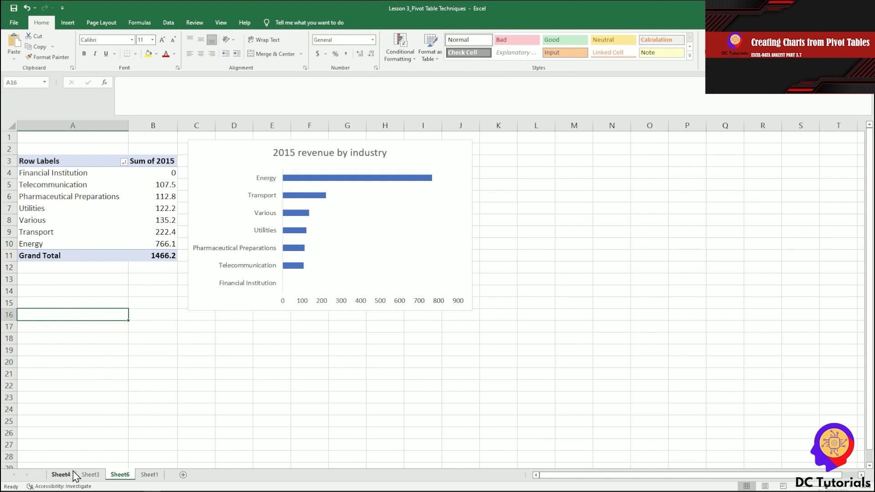
left_click(90, 474)
left_click(61, 474)
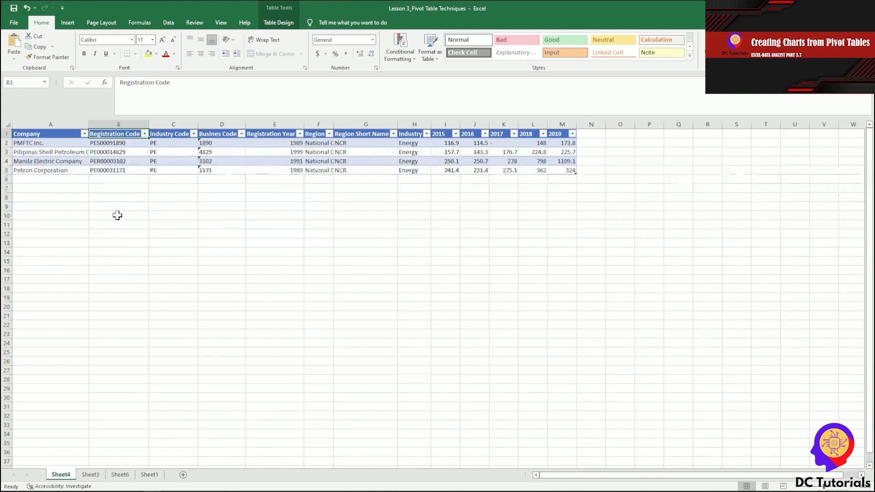
left_click(149, 474)
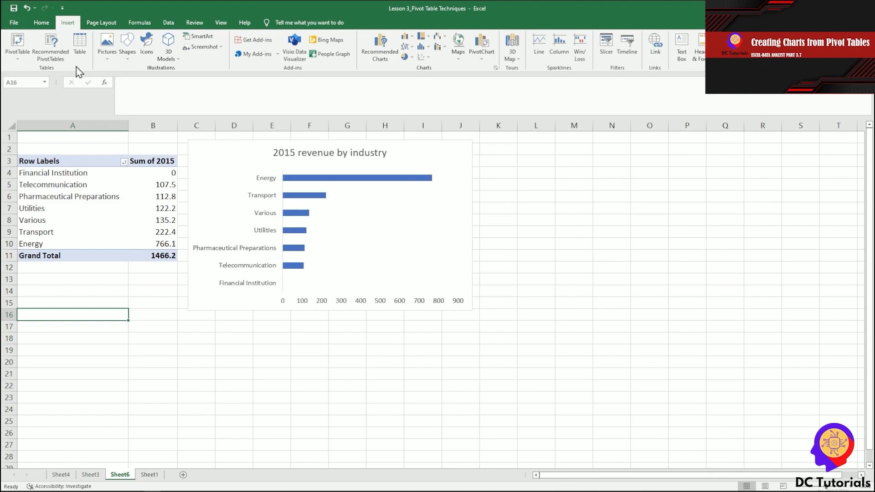
left_click(17, 42)
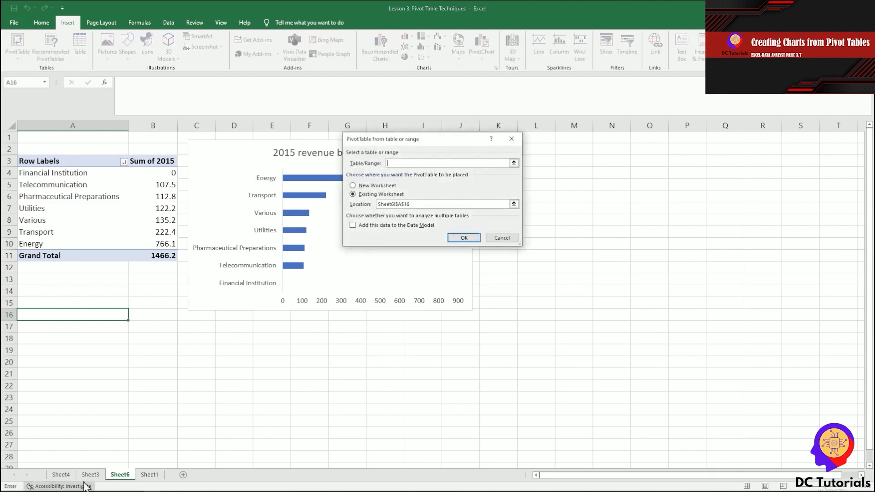
left_click(143, 476)
left_click(53, 150)
key("ctrl+shift+Down")
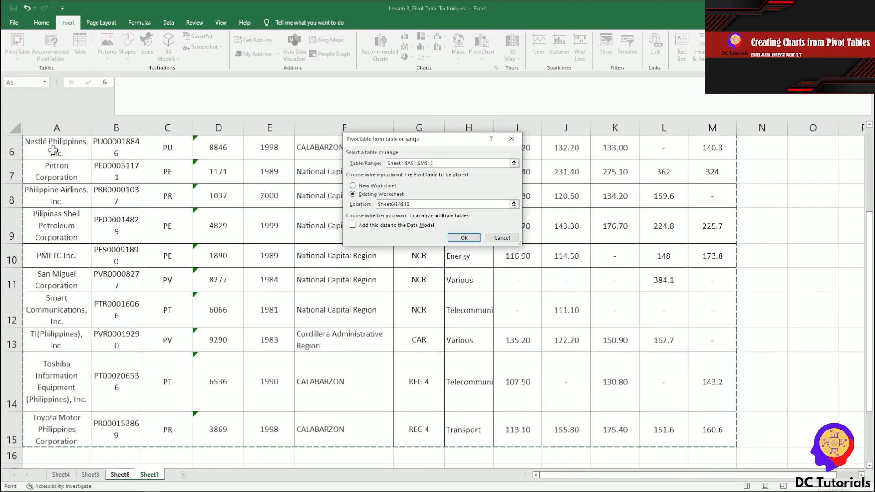
key("Return")
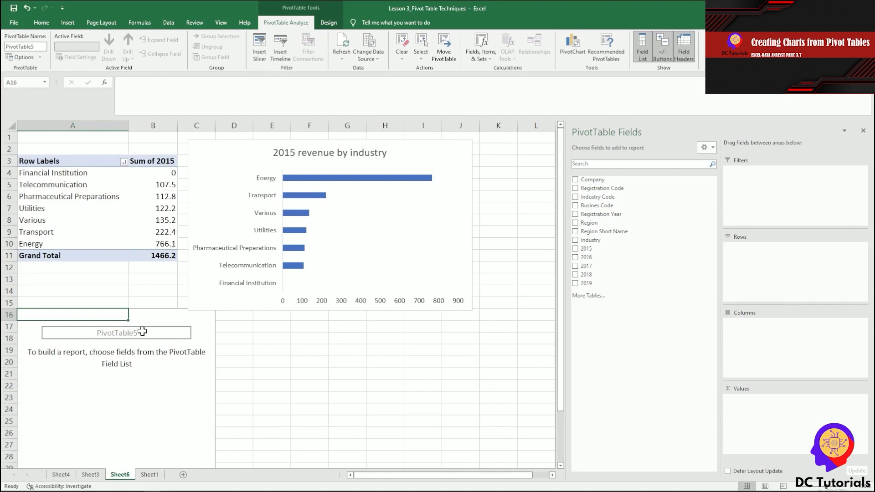
Add Company as rows and 2015 as values to the new PivotTable, summarizing the values by Sum
left_click_drag(586, 248, 795, 410)
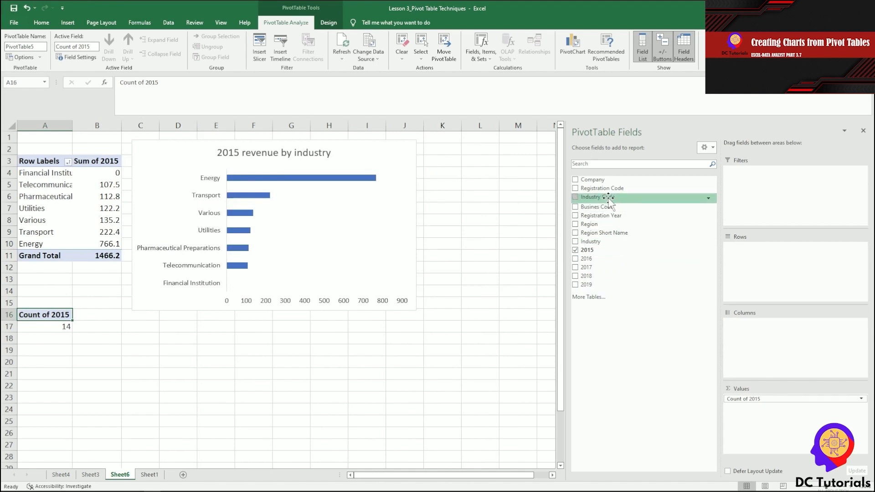
left_click_drag(613, 180, 774, 281)
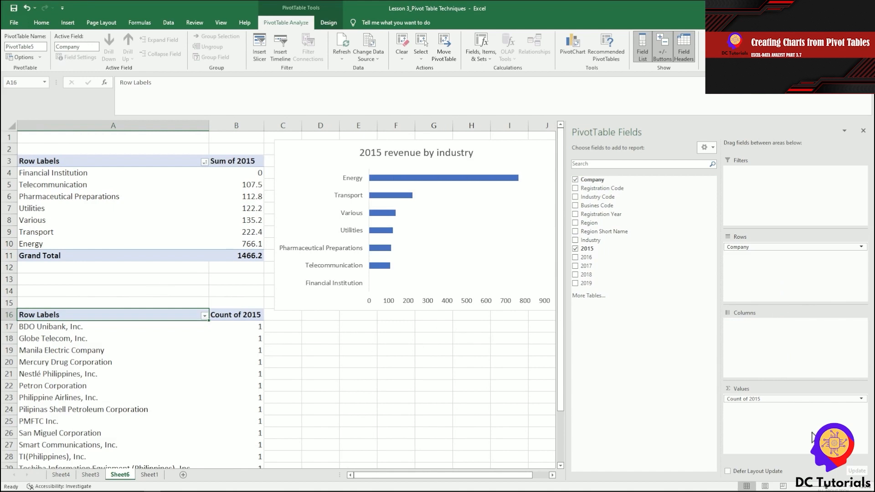
left_click(781, 398)
left_click(770, 392)
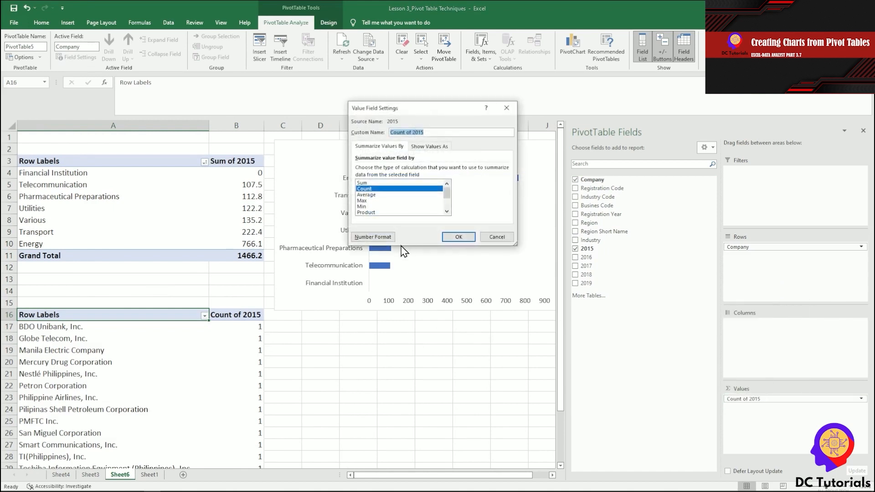
left_click(378, 183)
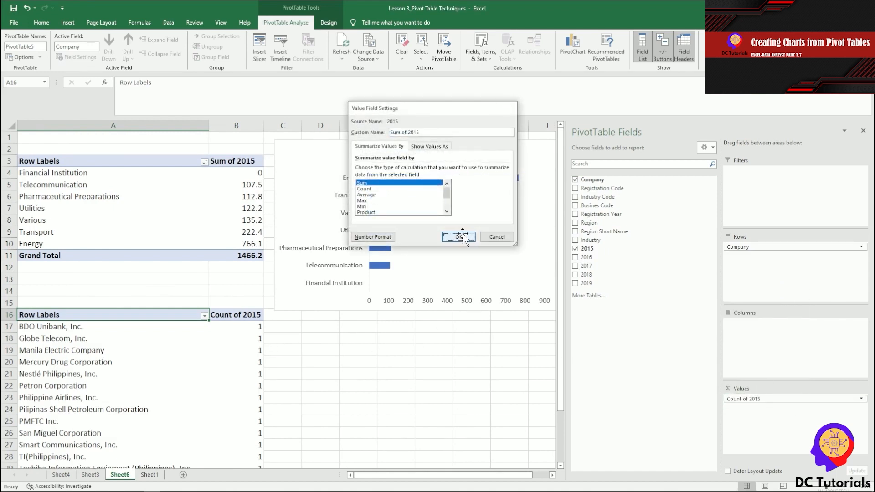
left_click(458, 237)
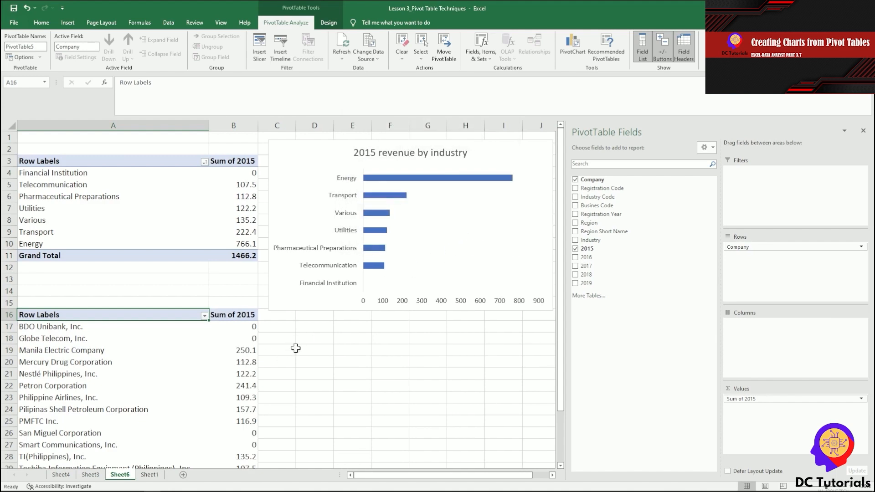
Insert a clustered bar PivotChart from the company PivotTable and place it directly below the industry chart
left_click(338, 350)
left_click(237, 350)
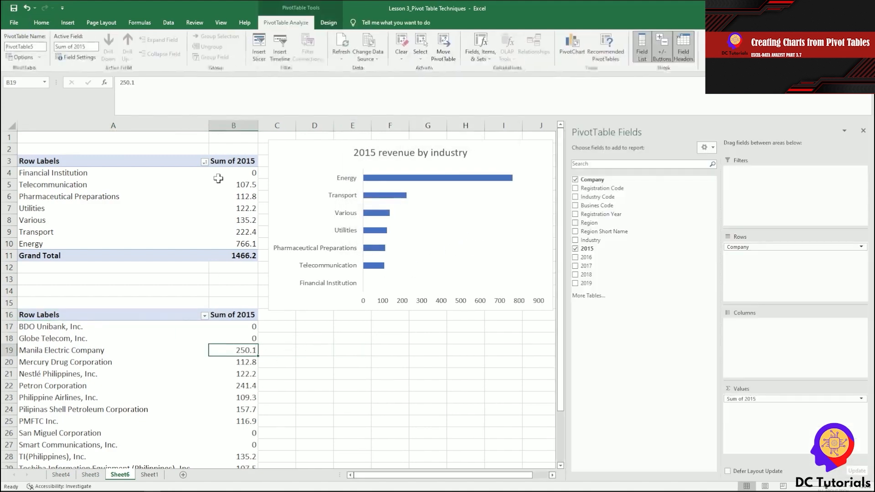
left_click(569, 46)
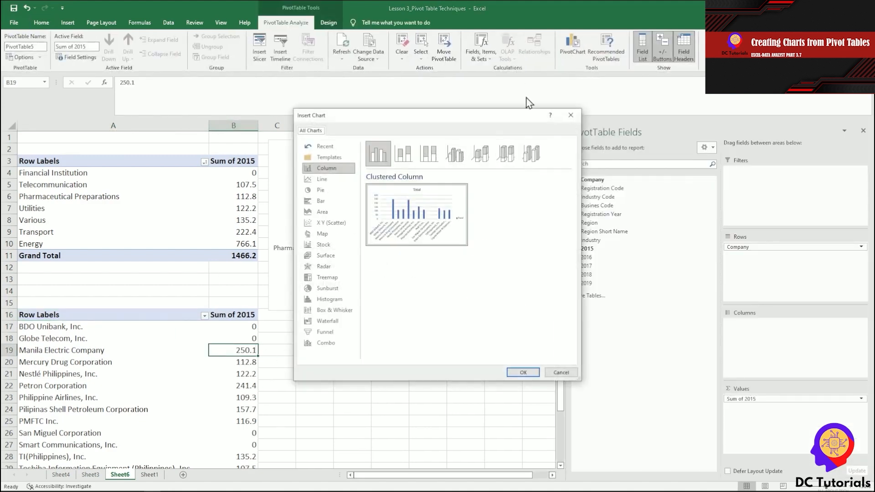
left_click(326, 202)
left_click(522, 372)
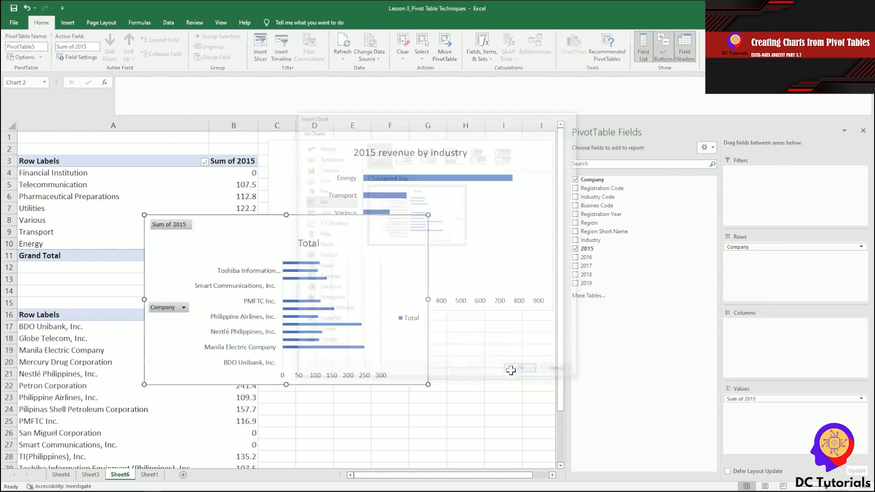
left_click_drag(246, 218, 369, 321)
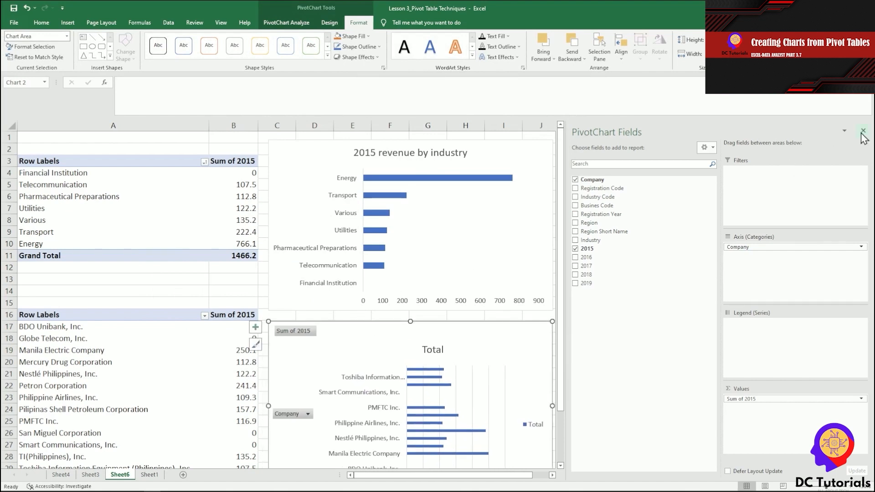
Close the PivotChart field list and hide all field buttons on the company chart
left_click(863, 130)
scroll(638, 328, "down", 3)
right_click(300, 218)
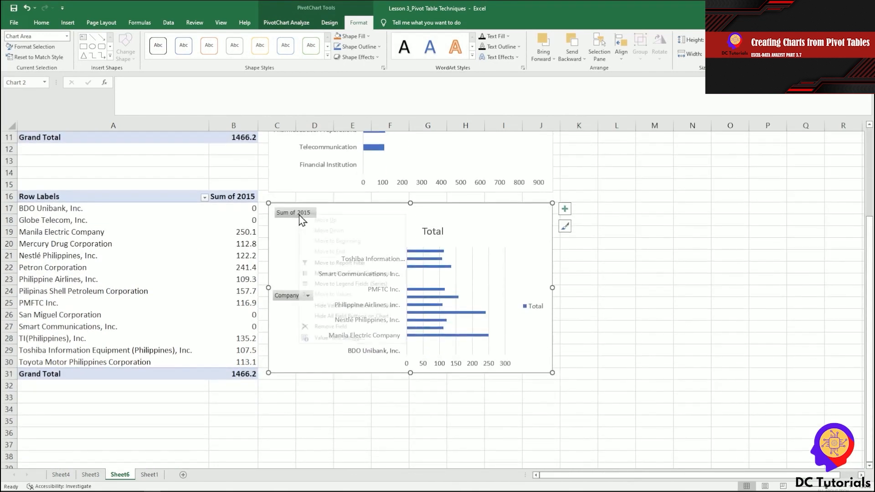
left_click(343, 317)
Delete the company chart's legend and vertical gridlines
left_click(537, 301)
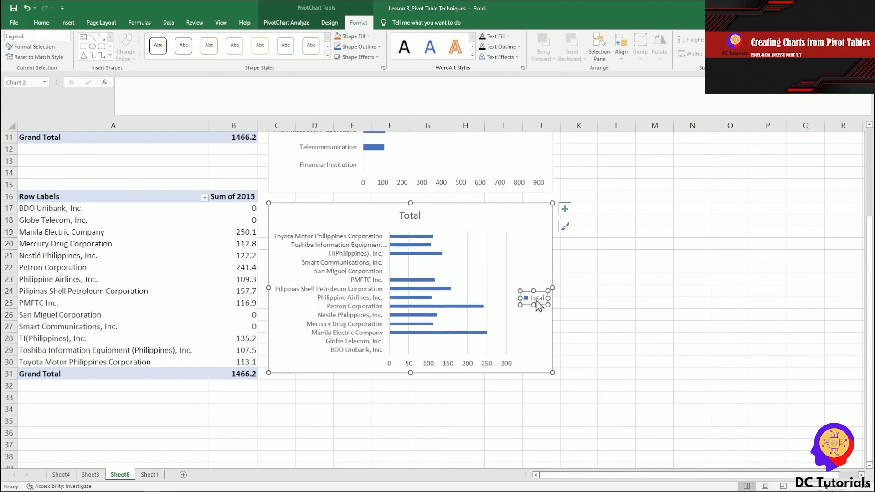
key("Delete")
left_click(506, 234)
key("Delete")
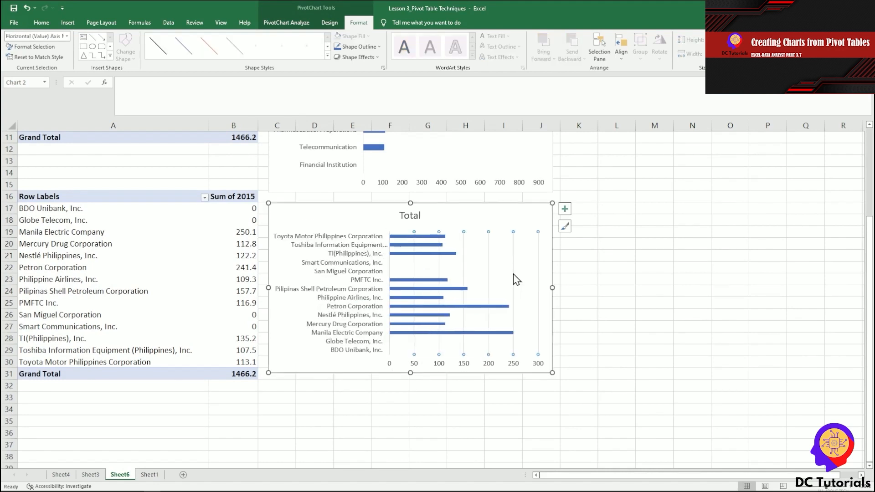
Change the company chart's title to "2015 Revenue by Company"
double_click(412, 216)
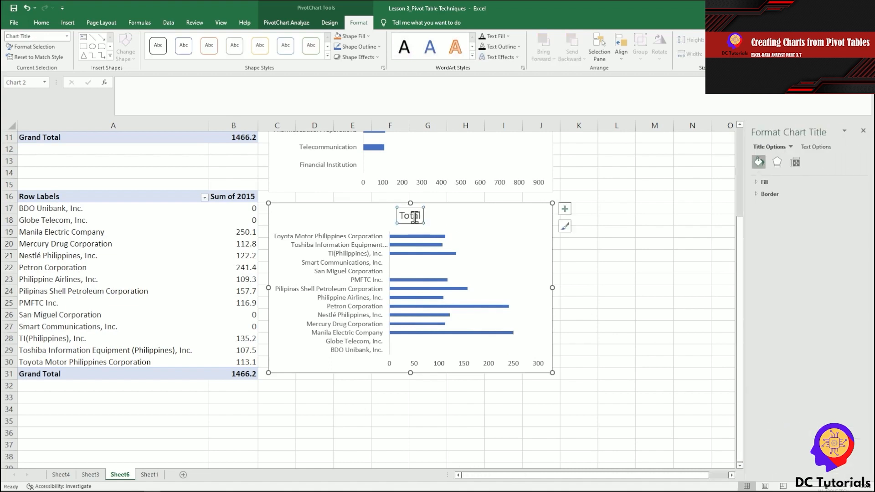
double_click(414, 217)
type("20")
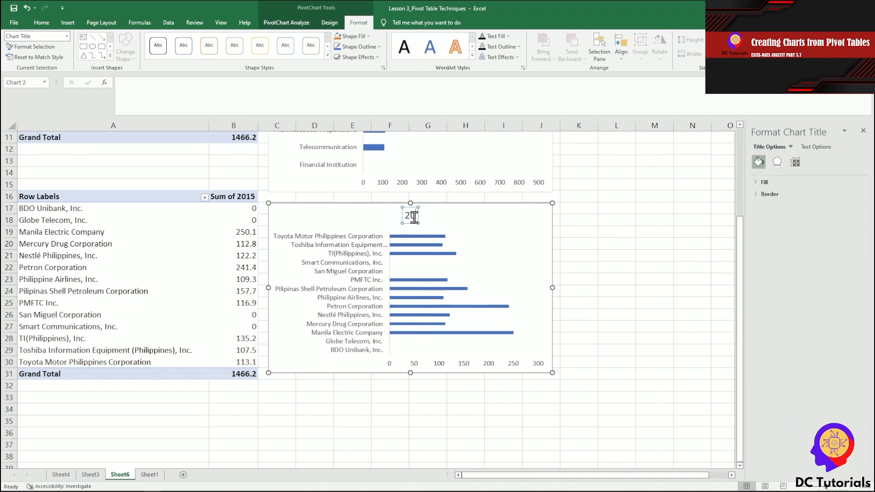
type("15 Reve")
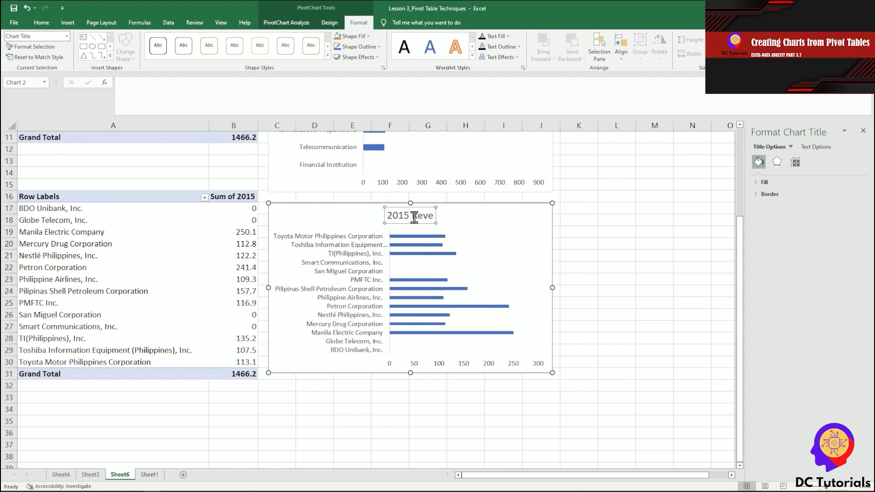
type("nue by Company")
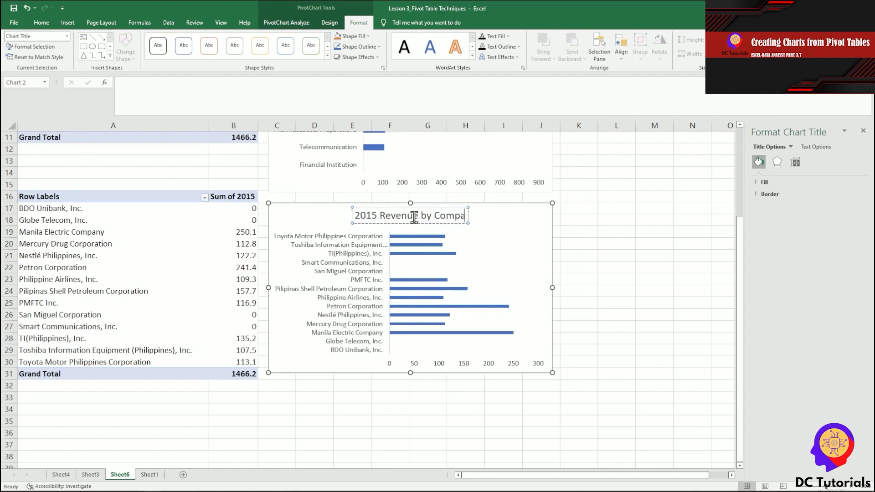
left_click(590, 241)
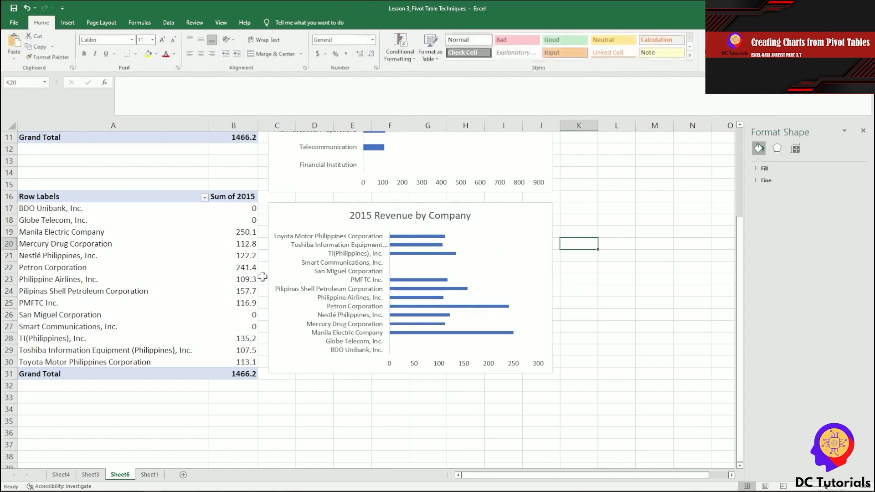
Sort the company PivotTable by Sum of 2015 from smallest to largest
right_click(249, 279)
mouse_move(290, 343)
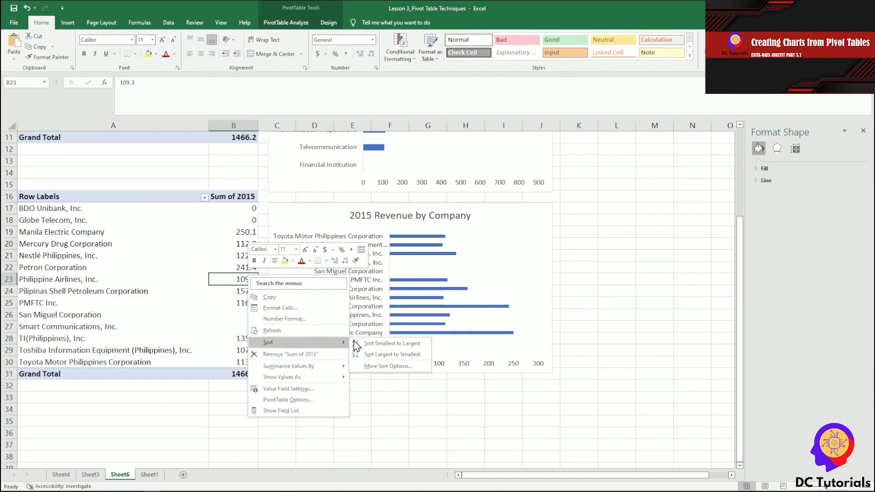
left_click(391, 344)
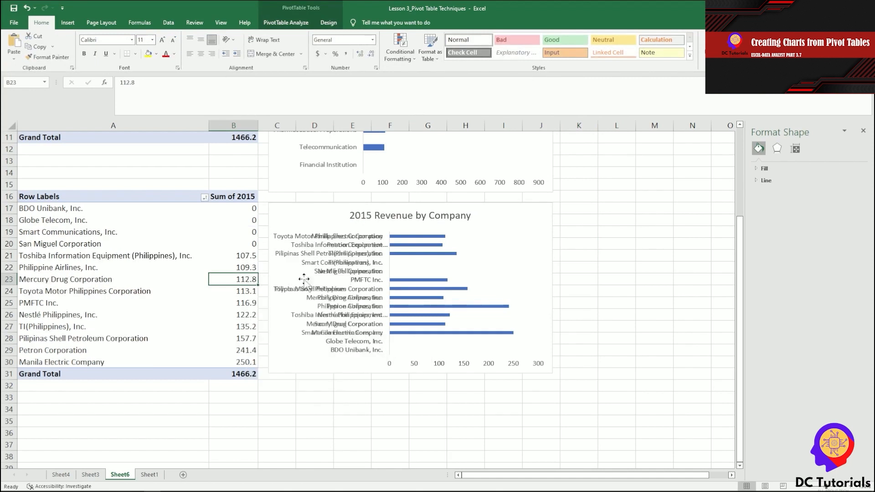
left_click(204, 198)
left_click(637, 306)
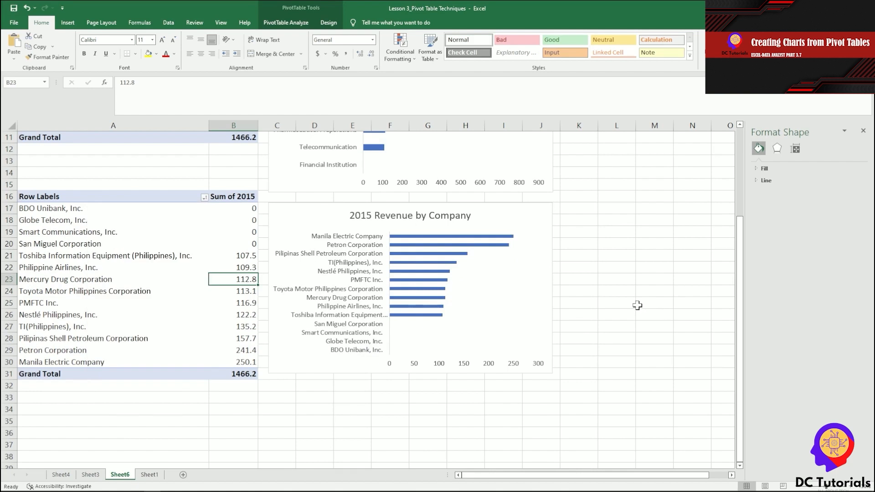
scroll(606, 332, "up", 3)
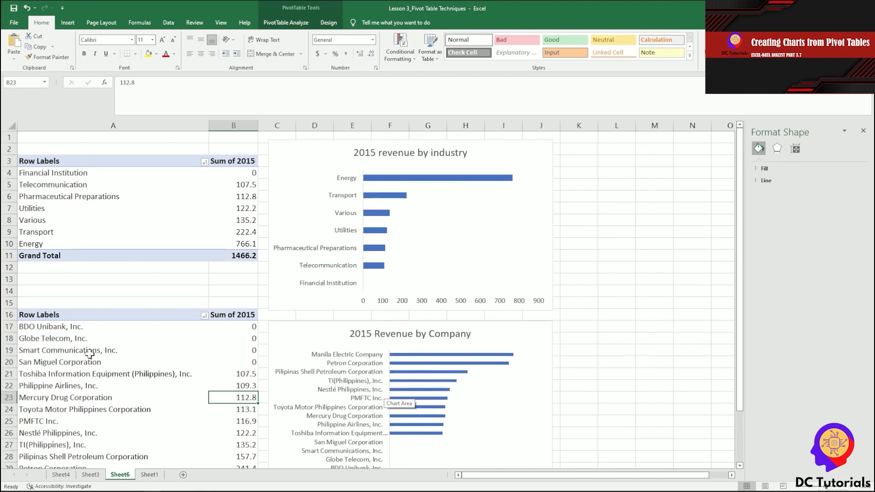
left_click(599, 269)
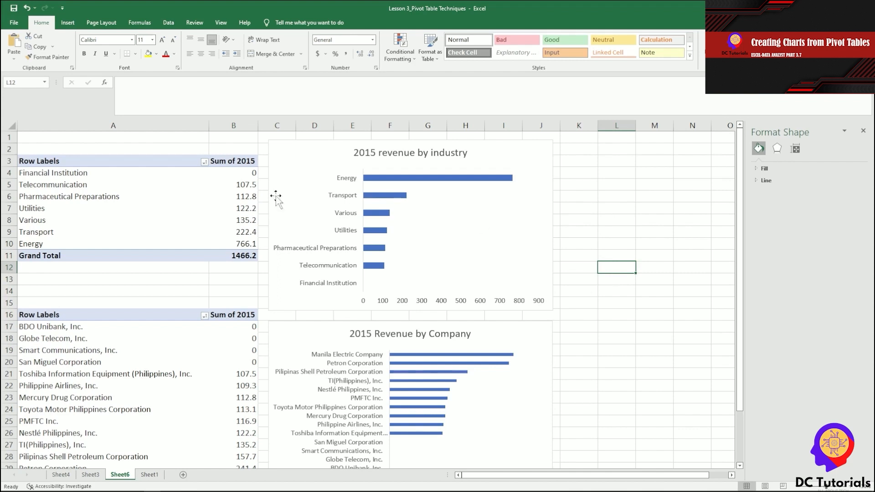
left_click(163, 190)
left_click(218, 195)
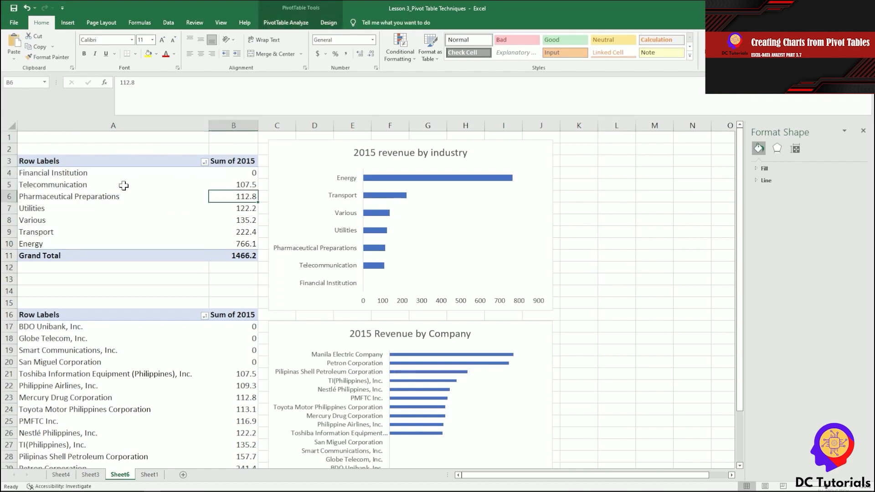
Replace the default name of the industry PivotTable in its PivotTable options
right_click(125, 223)
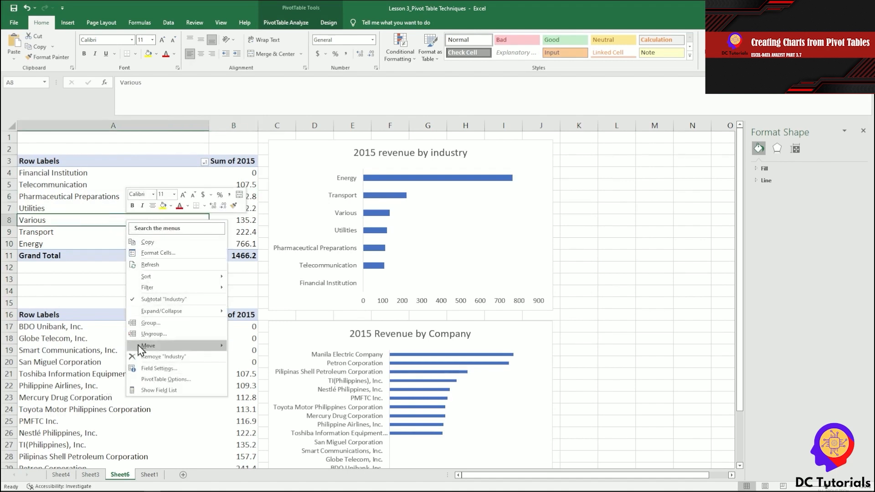
left_click(94, 187)
right_click(94, 187)
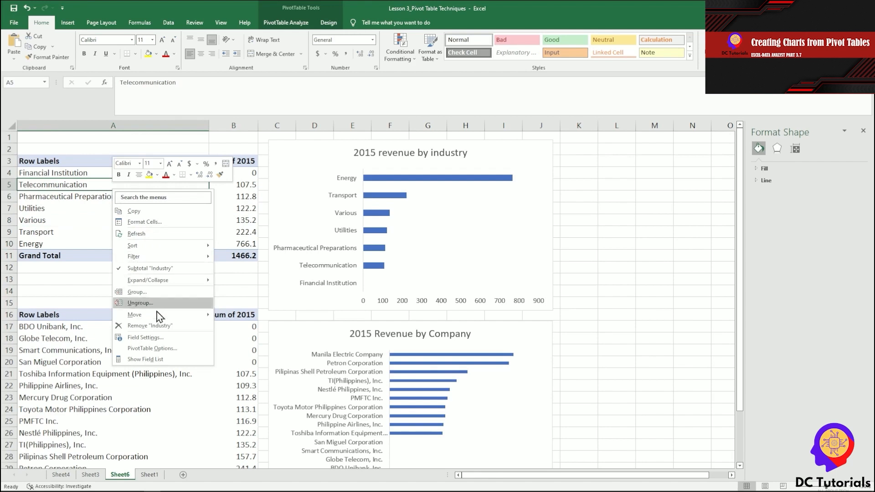
left_click(152, 349)
left_click_drag(136, 193, 250, 102)
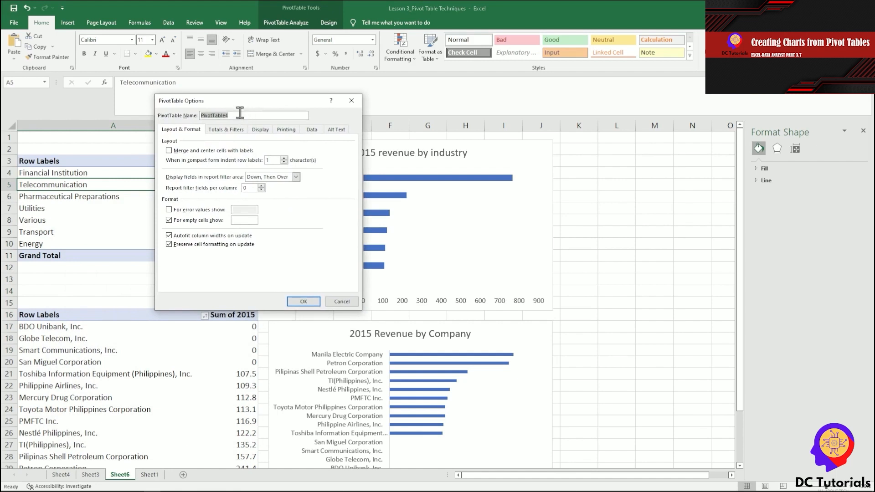
key("BackSpace")
left_click(304, 301)
Name the company PivotTable "Company" in its PivotTable options
left_click(113, 339)
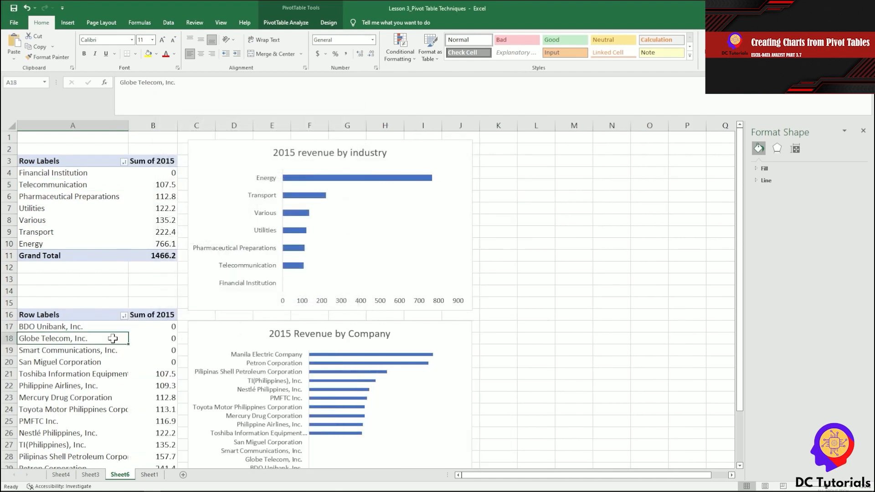
right_click(113, 340)
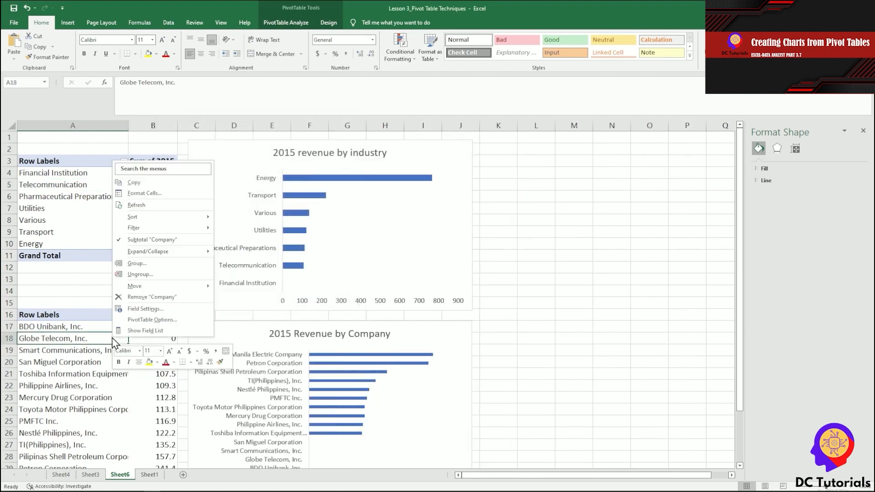
left_click(154, 319)
type("Company")
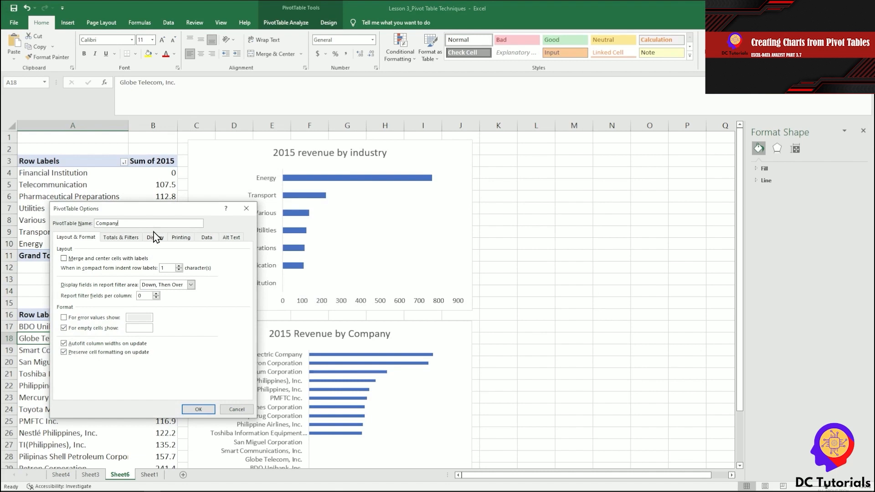
left_click(199, 409)
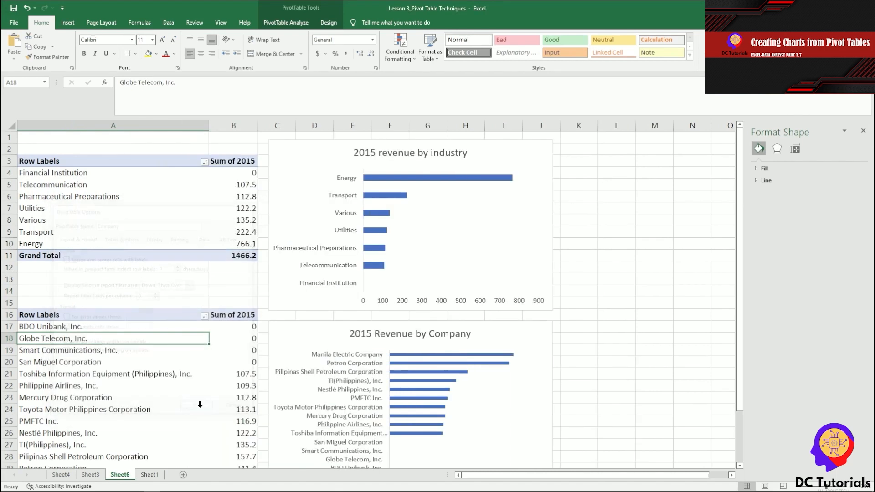
left_click(132, 211)
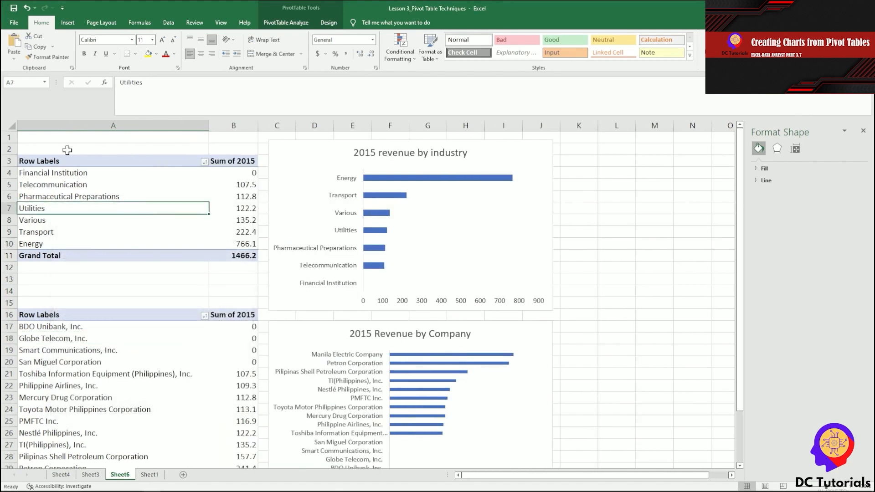
left_click(85, 376)
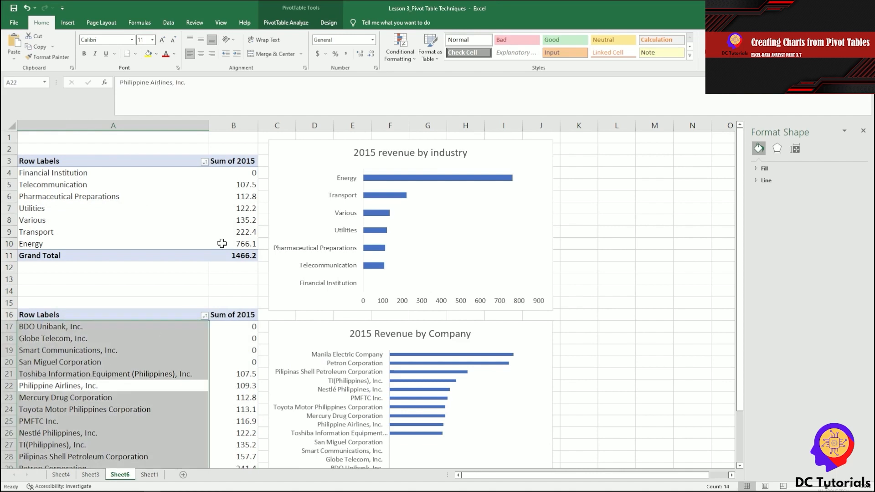
left_click(588, 160)
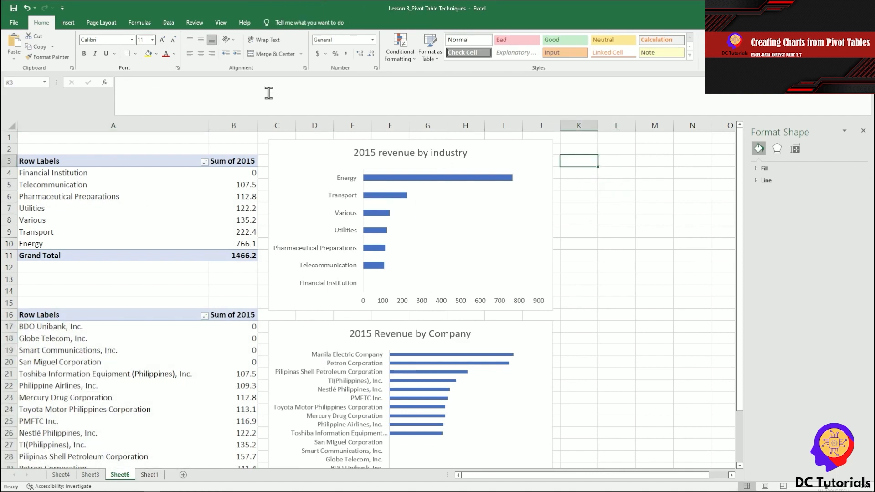
left_click(67, 22)
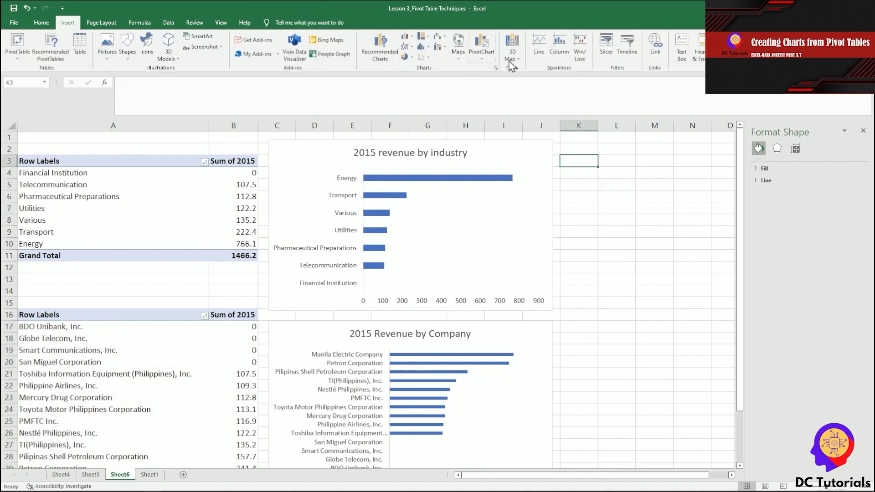
Insert a Region slicer for the industry PivotChart and place it beside the chart, resized to about 1.81" high and 2.12" wide
left_click(486, 239)
left_click(285, 23)
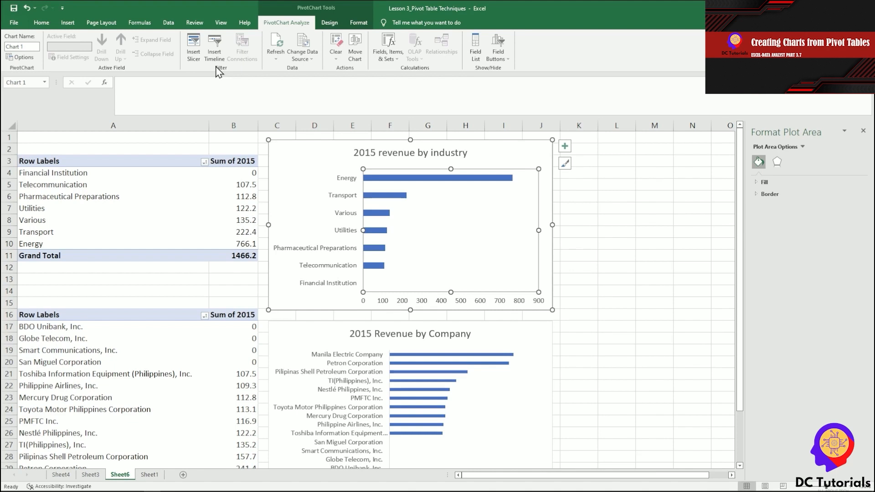
left_click(193, 46)
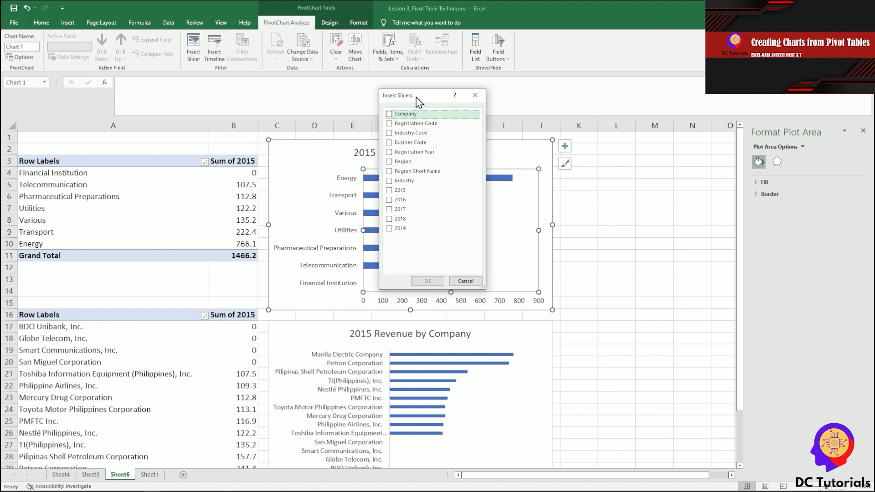
left_click_drag(416, 101, 451, 102)
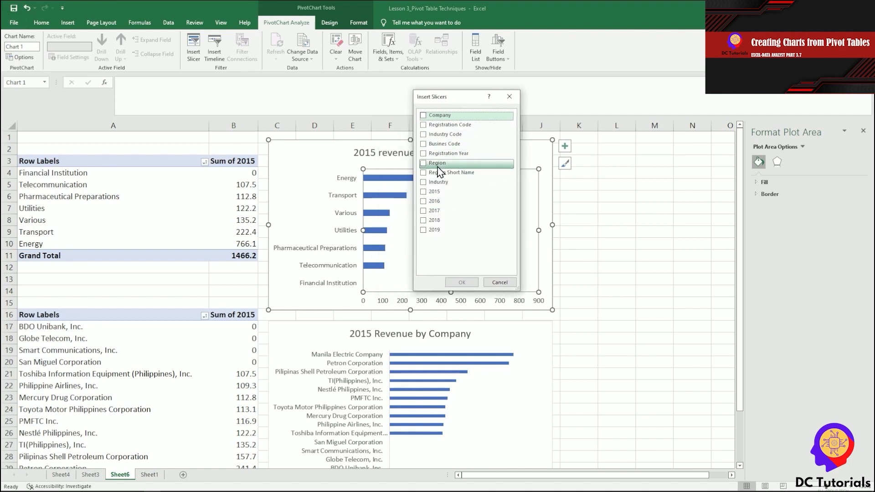
left_click(424, 164)
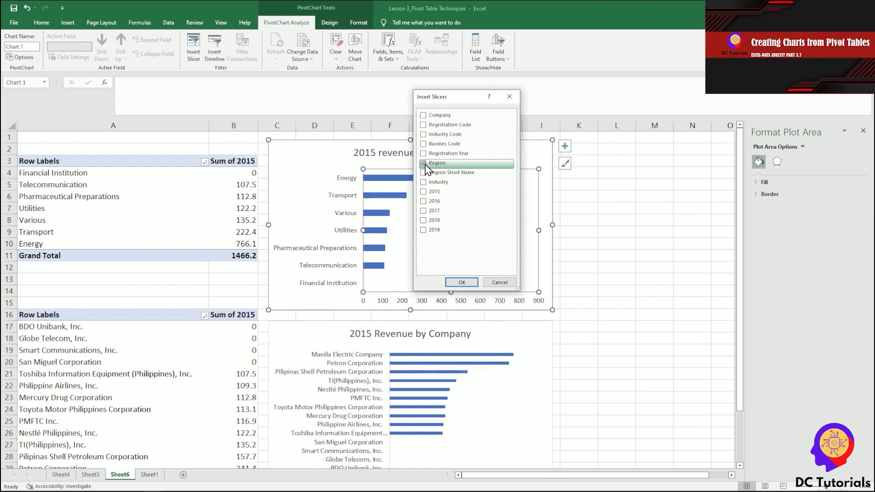
left_click(462, 282)
left_click_drag(280, 231, 508, 149)
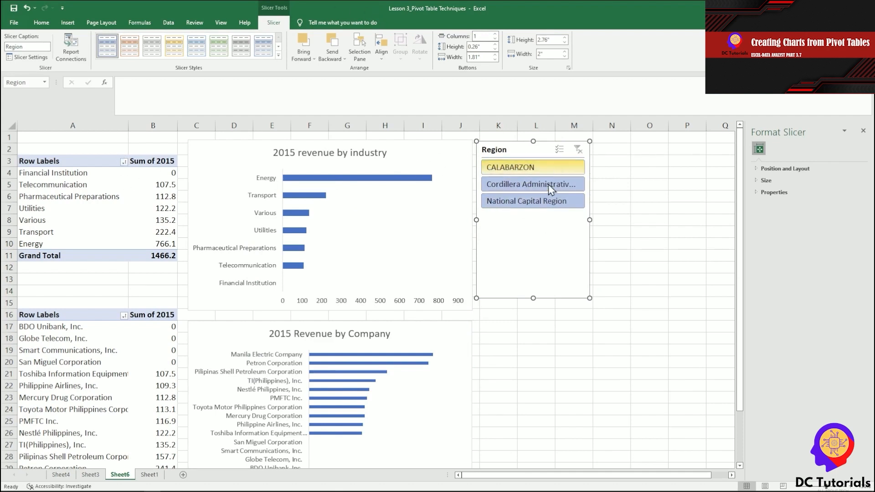
left_click_drag(588, 299, 597, 245)
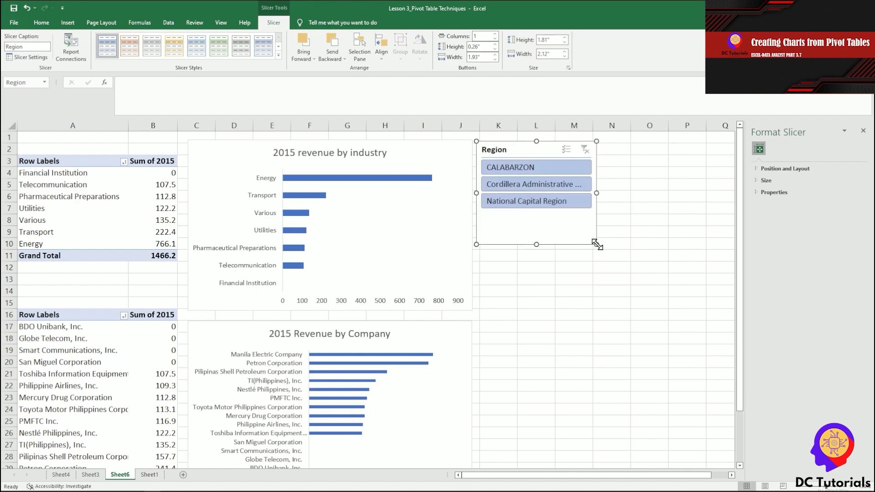
Filter the industry PivotTable and chart by National Capital Region, Cordillera Administrative and CALABARZON, one region at a time
left_click(522, 204)
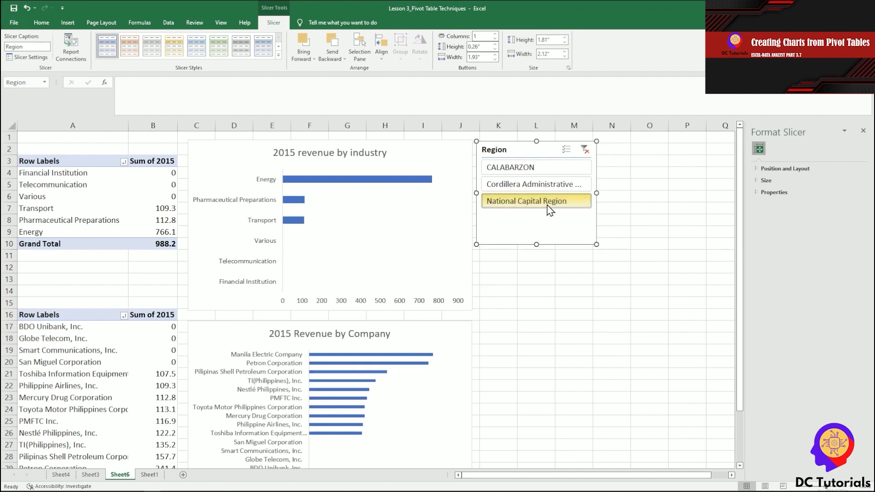
left_click(547, 187)
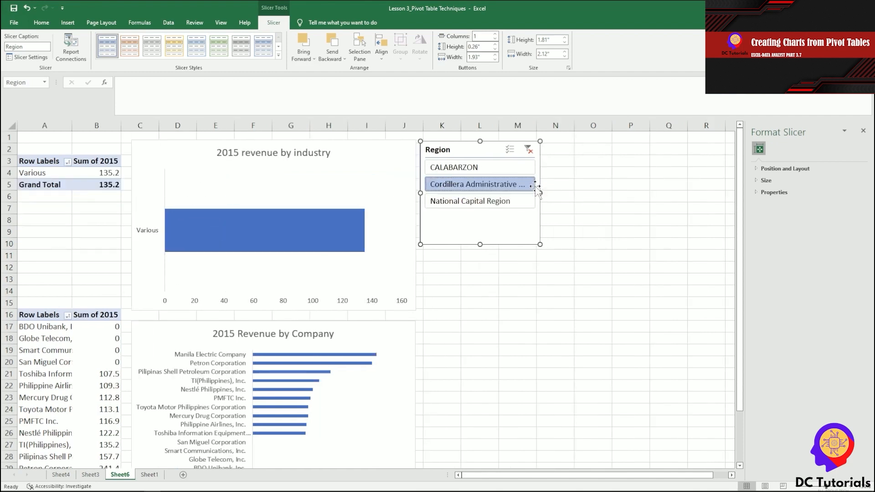
left_click(487, 171)
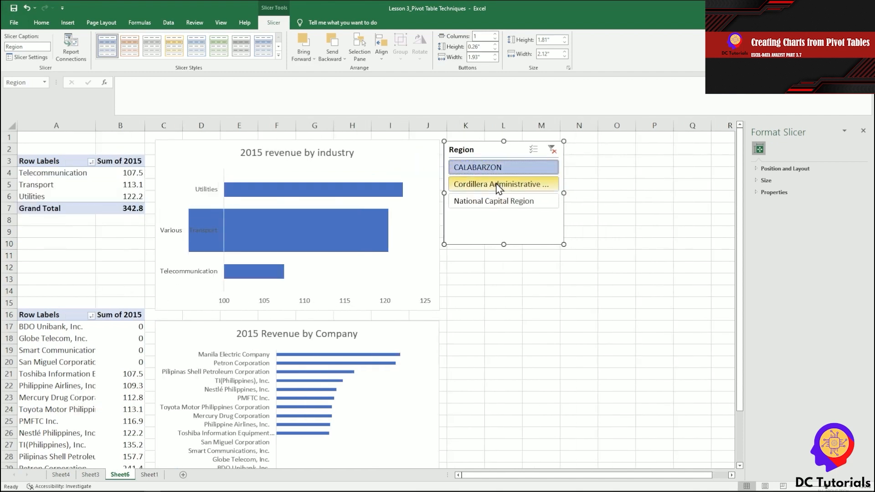
Turn on multi-select in the Region slicer and add Cordillera Administrative and National Capital Region to the selection
left_click(536, 152)
left_click(532, 186)
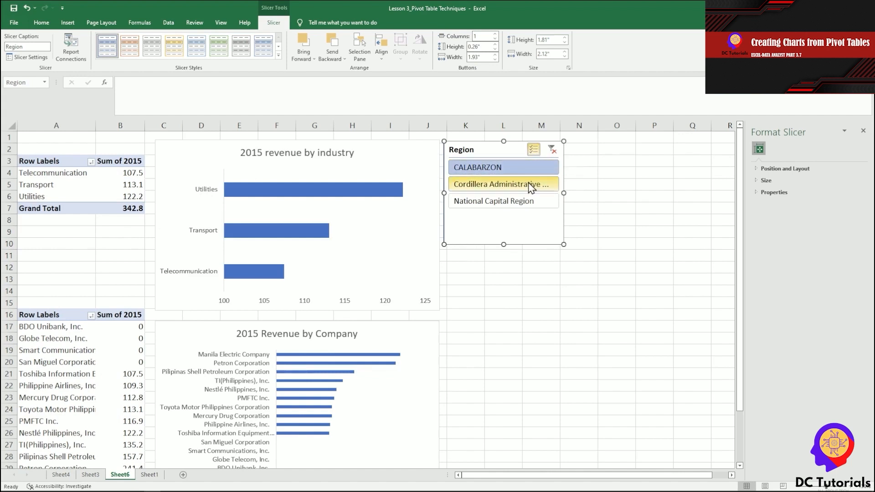
left_click(531, 202)
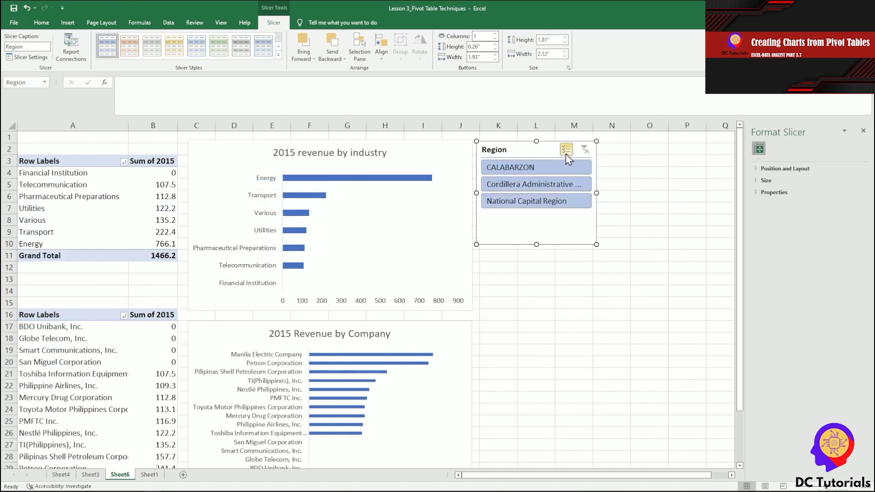
Deselect National Capital Region, Cordillera Administrative and CALABARZON one by one in the Region slicer
left_click(549, 200)
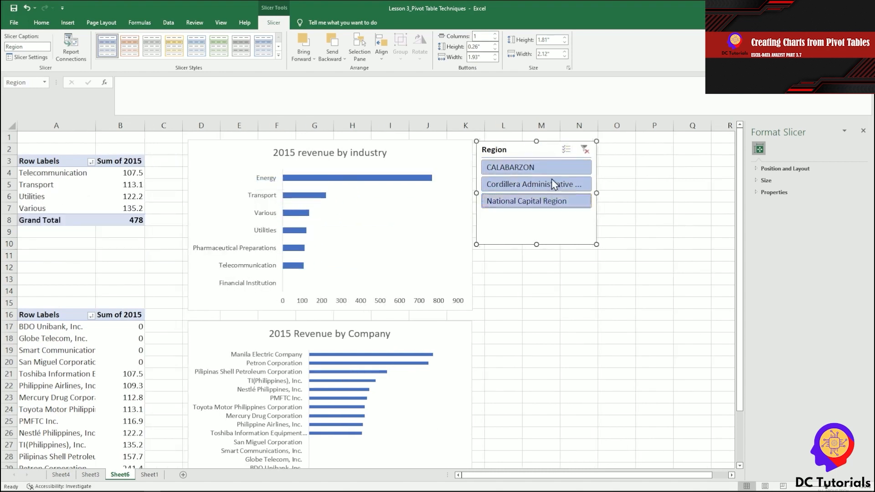
left_click(526, 186)
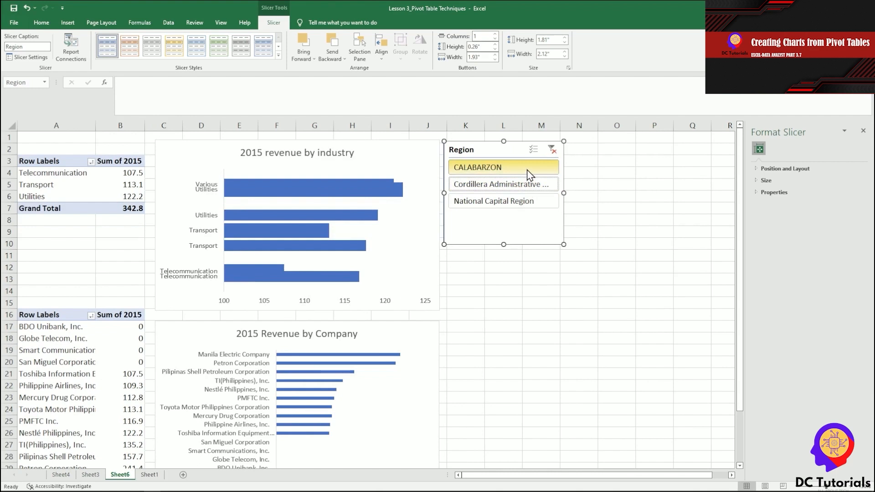
left_click(527, 169)
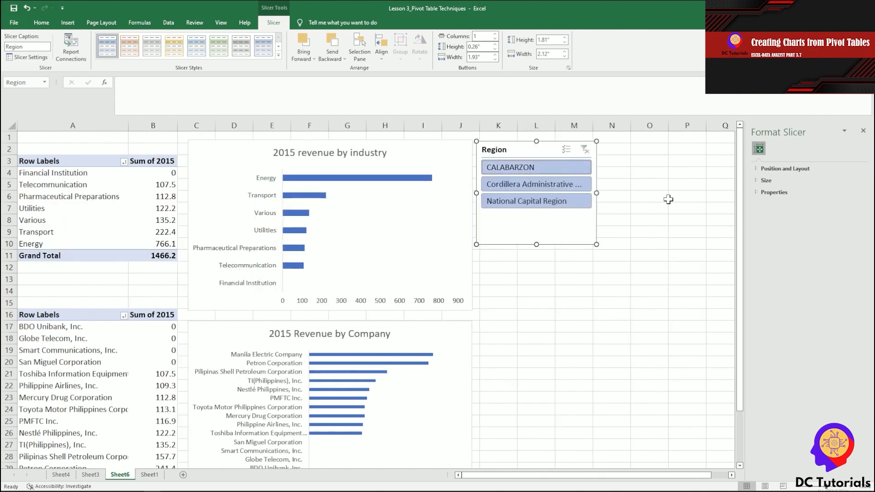
left_click_drag(517, 149, 518, 149)
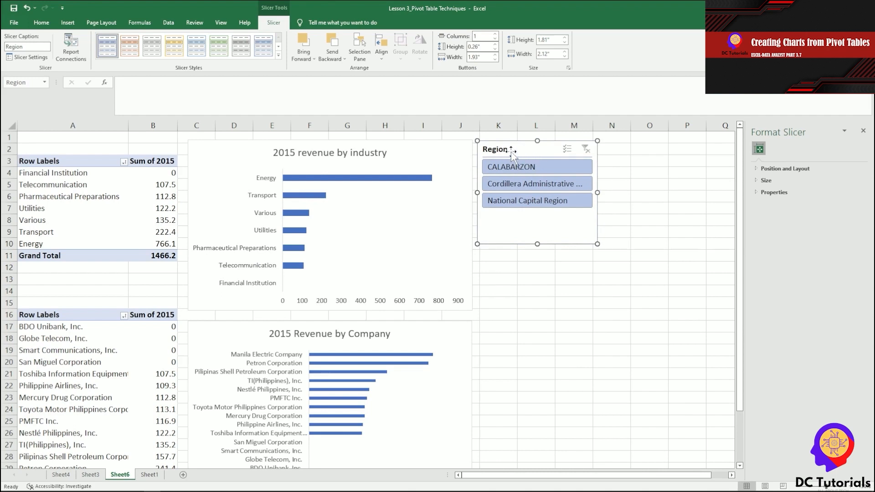
right_click(512, 155)
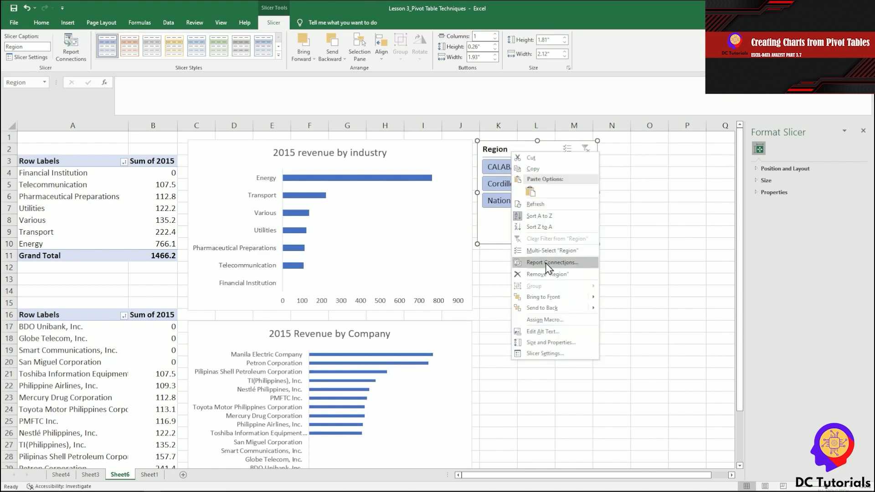
left_click(544, 353)
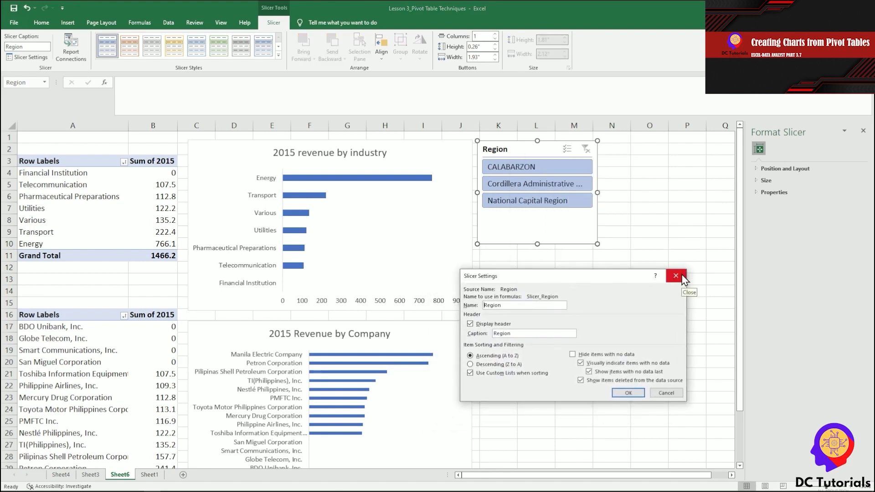
left_click(682, 277)
right_click(509, 155)
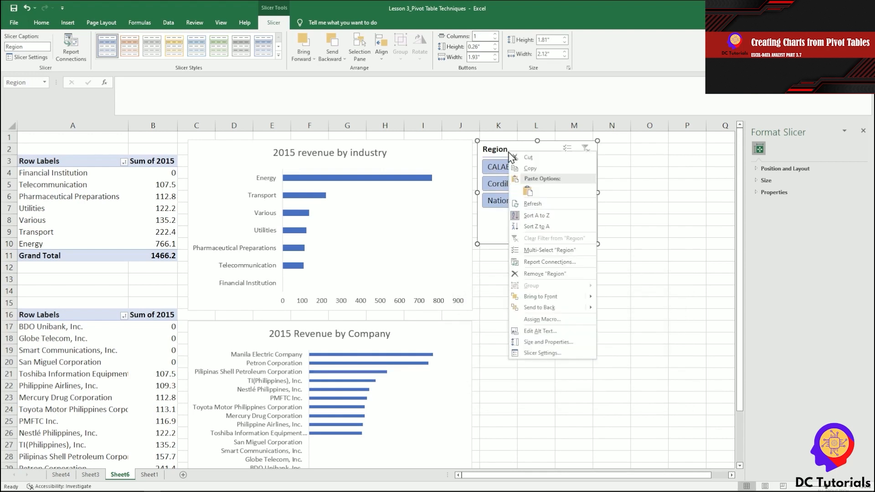
key("Escape")
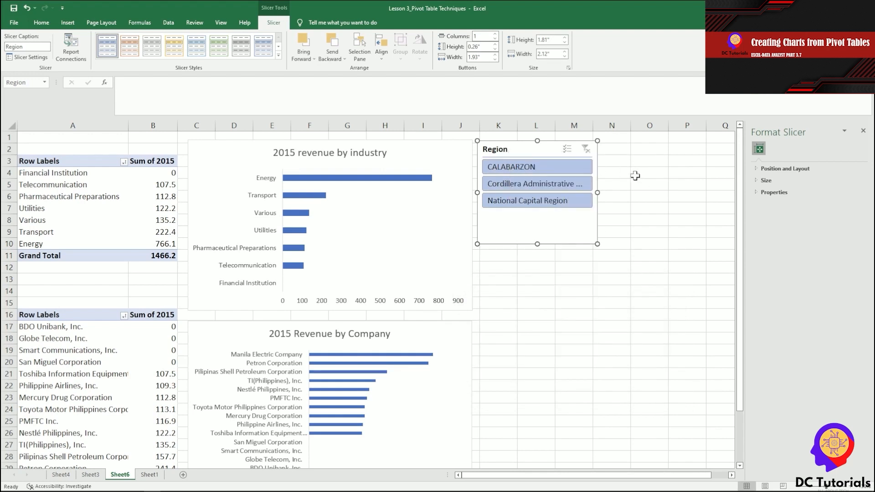
Connect the Region slicer to the Company PivotTable on Sheet6 as well, through its report connections
right_click(503, 152)
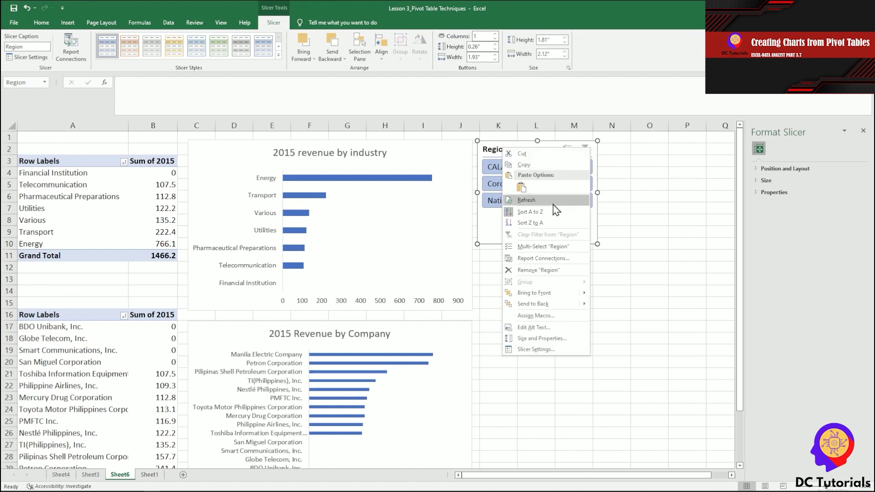
left_click(539, 258)
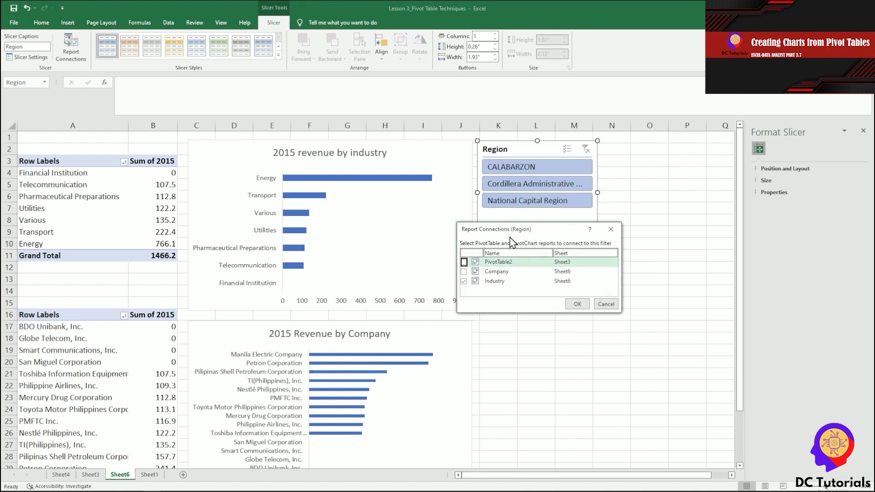
left_click_drag(514, 235, 561, 179)
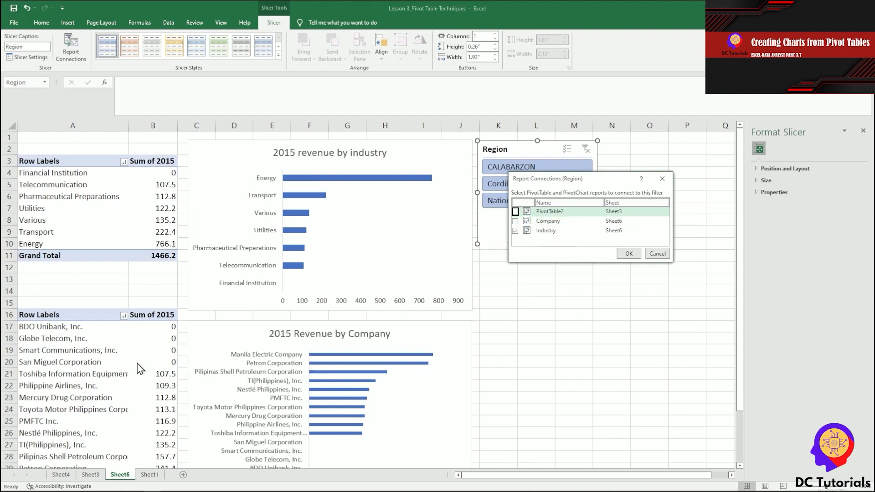
left_click(516, 221)
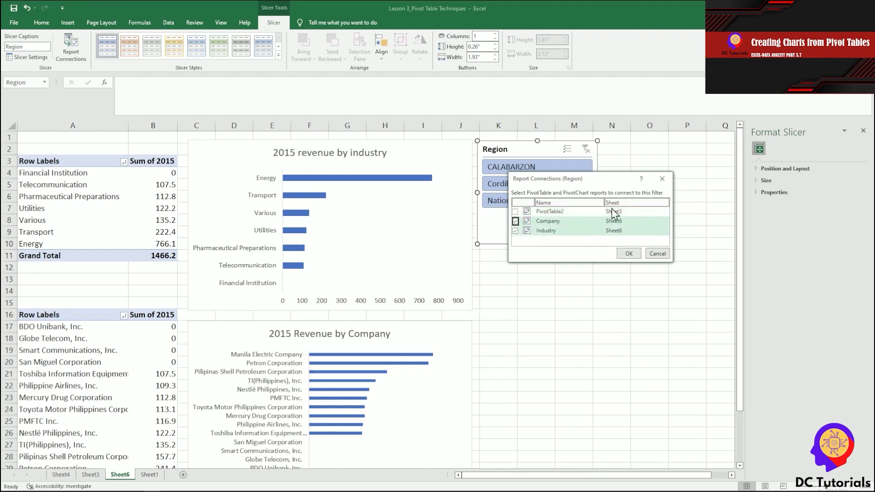
left_click_drag(603, 179, 625, 220)
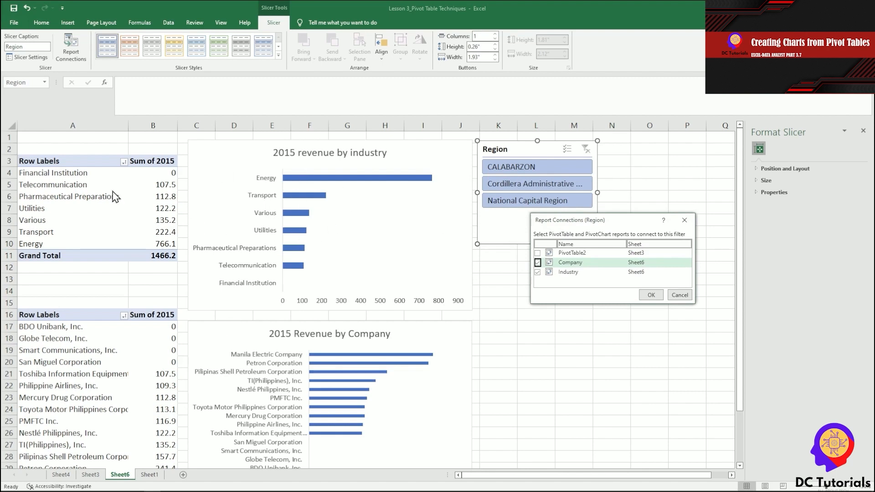
left_click(651, 295)
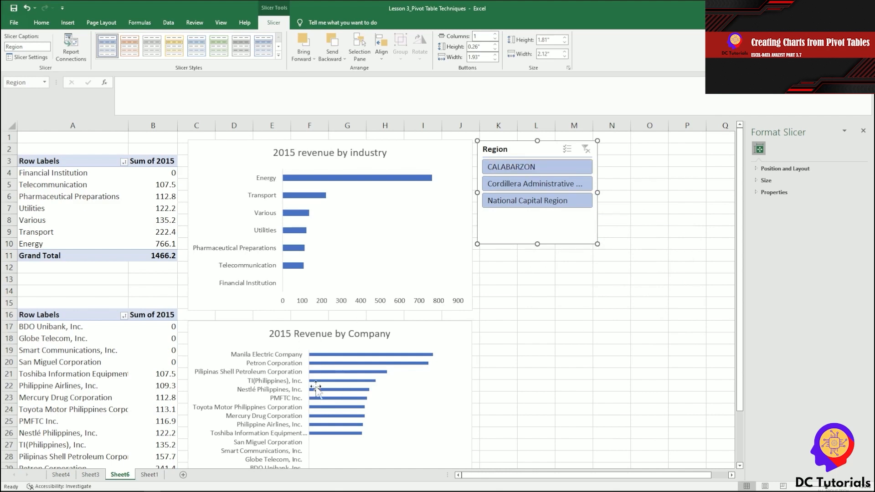
Filter both PivotTables and their charts with the Region slicer, first by CALABARZON and after that by Cordillera Administrative
left_click(533, 168)
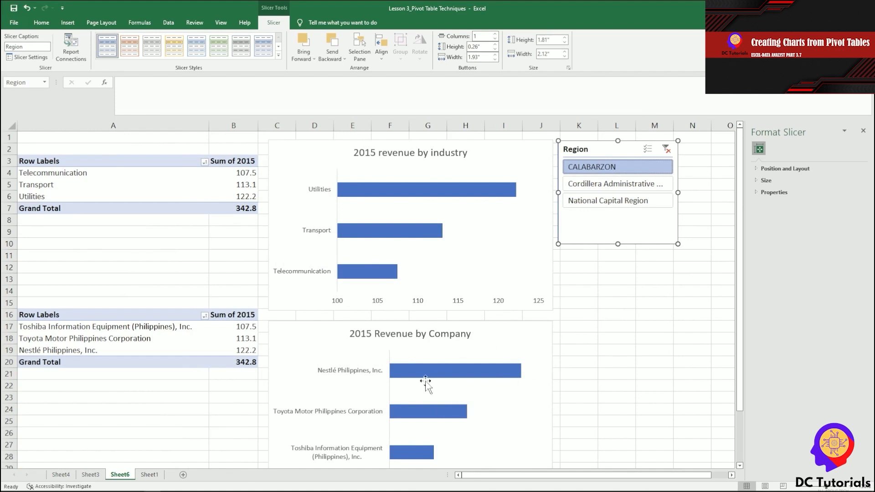
left_click(632, 184)
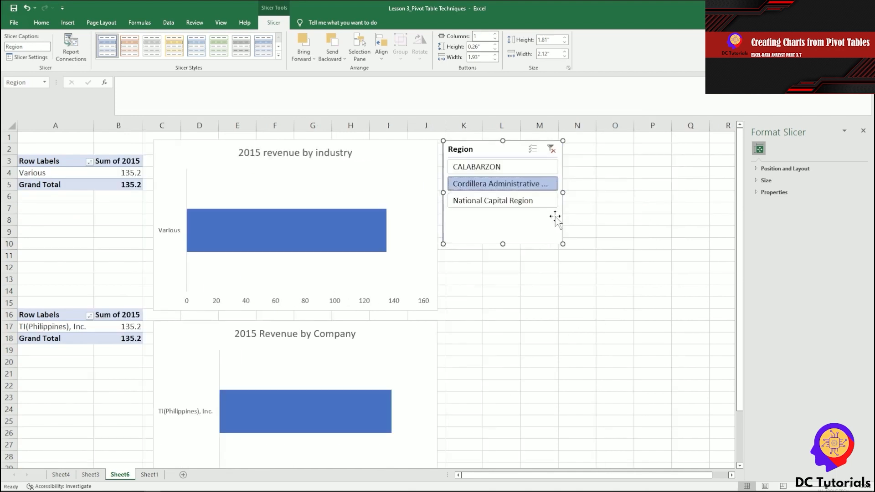
Filter the charts by National Capital Region and by CALABARZON, and reselect all three regions in the Region slicer
left_click(510, 204)
left_click(546, 170)
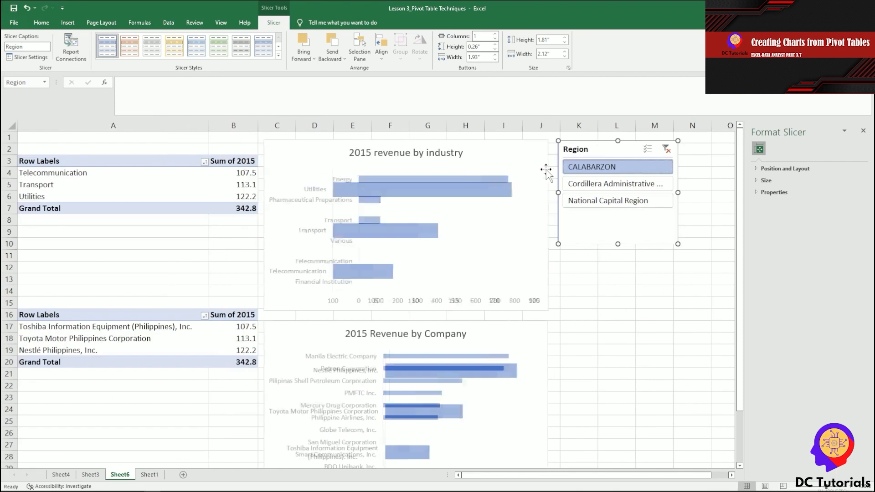
left_click(613, 185, "ctrl")
left_click(611, 203, "ctrl")
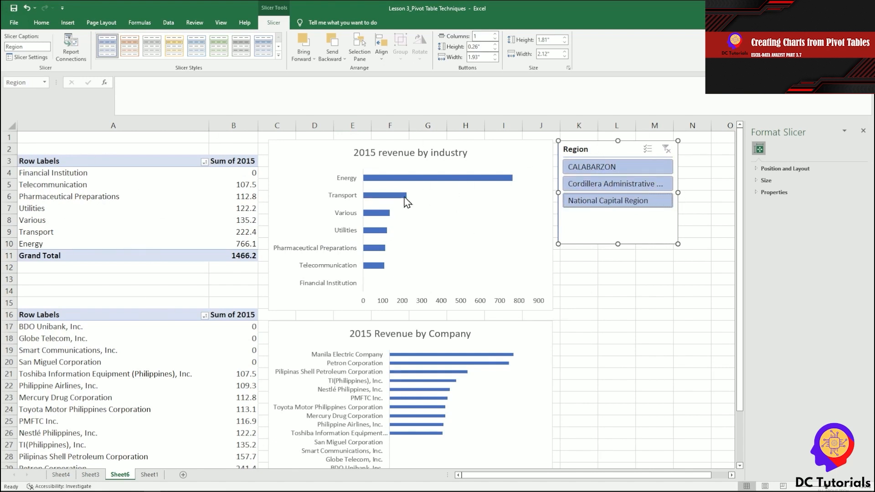
Look over the row labels of the industry and company PivotTables that feed the two charts
left_click(66, 199)
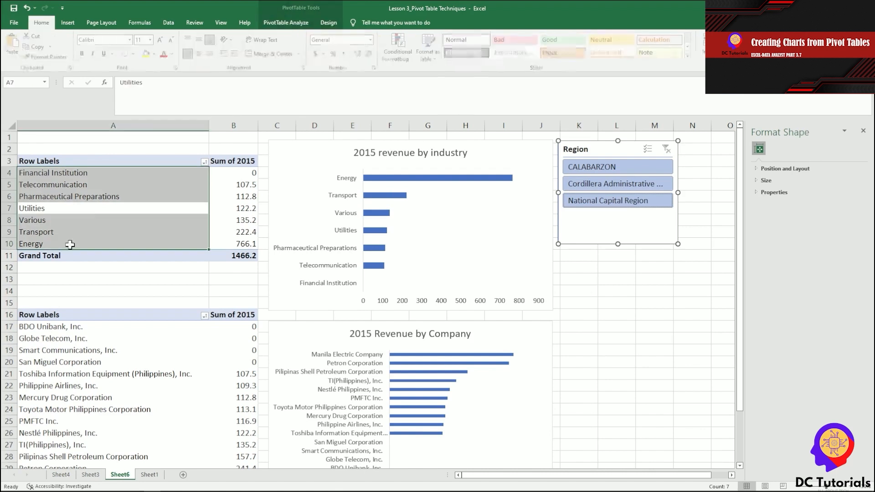
left_click(76, 329)
left_click(77, 341)
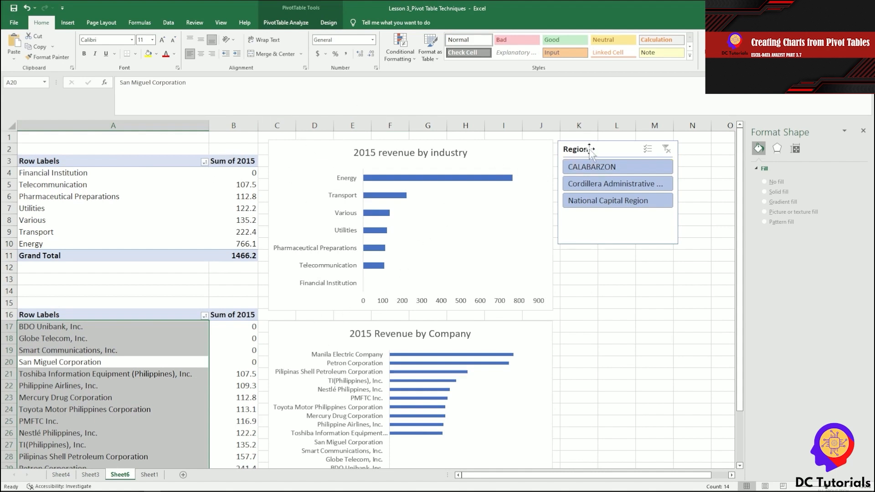
Move the Region slicer away from the charts and hide columns A and B containing the PivotTables
left_click_drag(606, 150, 645, 152)
left_click_drag(241, 124, 114, 126)
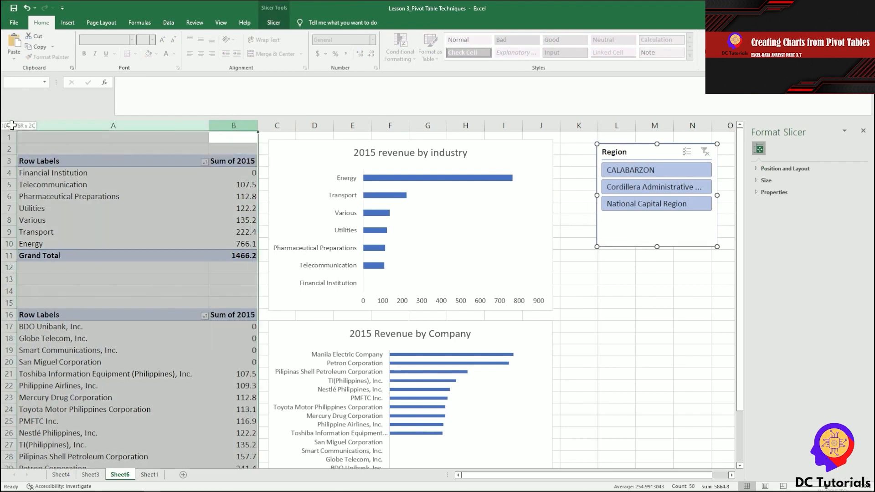
right_click(49, 127)
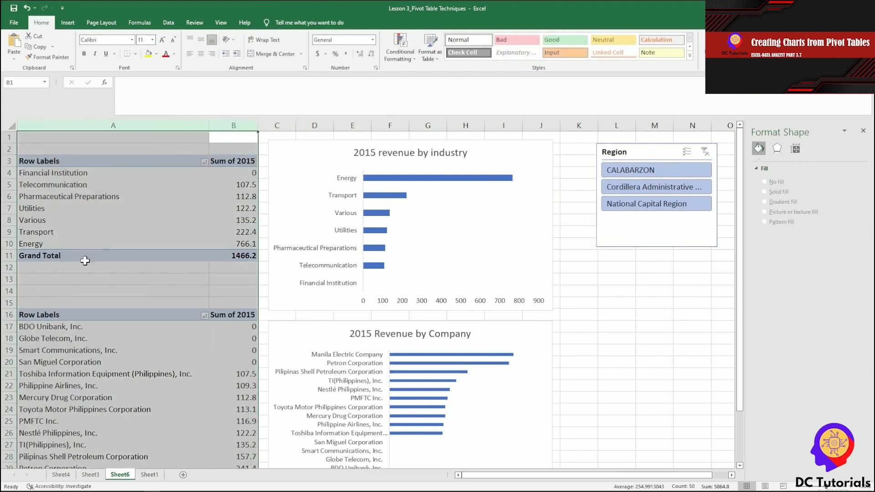
left_click(85, 262)
Arrange the Company chart beside the industry chart at the same height, with the Region slicer on its far side
left_click_drag(417, 150, 617, 158)
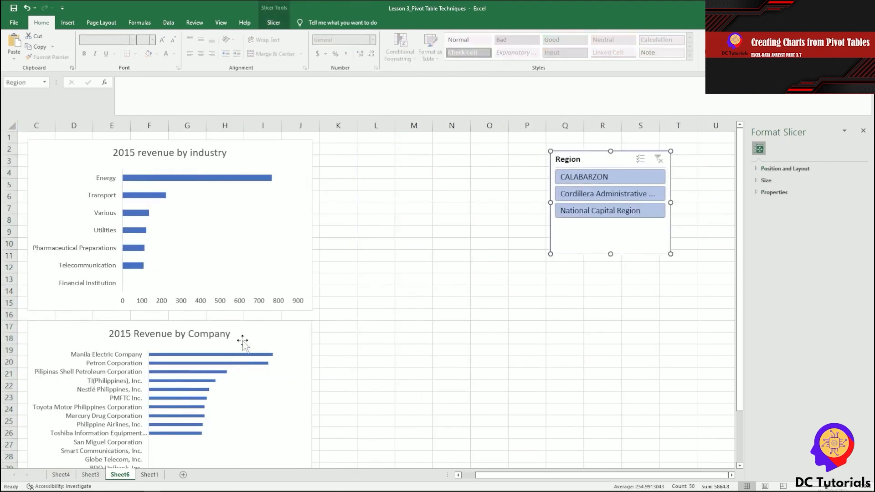
left_click_drag(248, 332, 540, 153)
left_click_drag(627, 159, 686, 151)
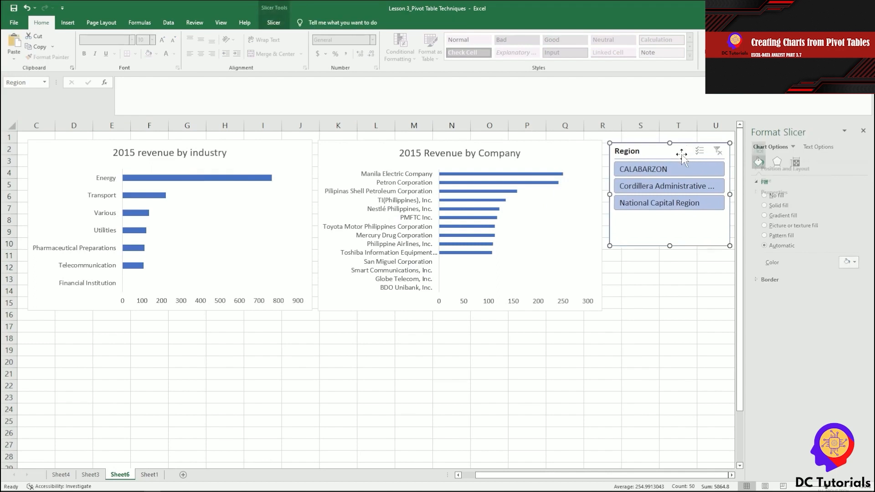
left_click(121, 23)
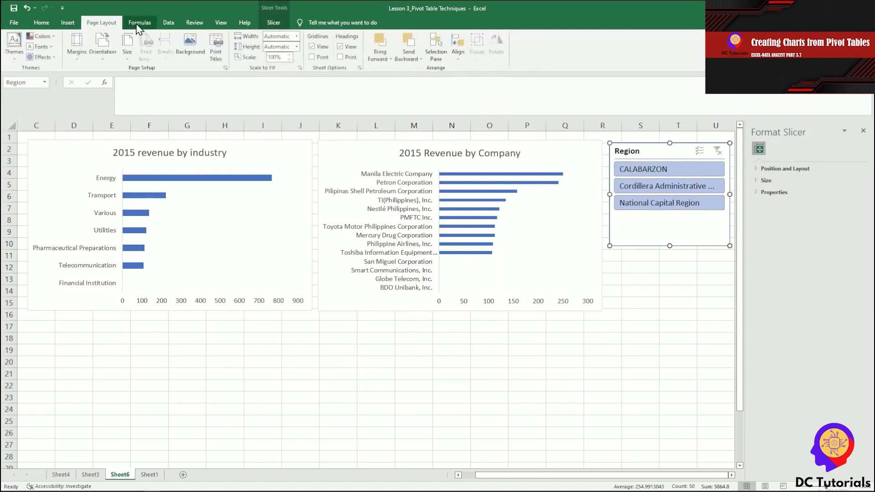
left_click(42, 23)
left_click(451, 373)
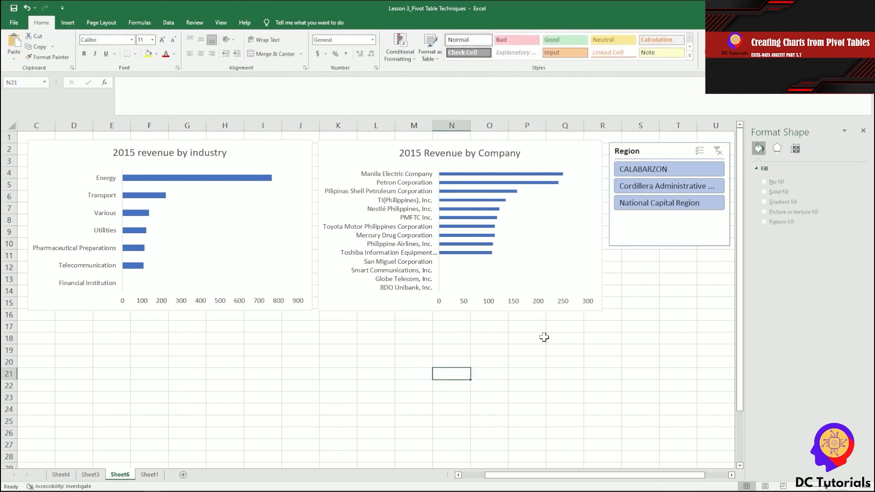
Shorten the Region slicer slightly and reduce the gap width of the bars in the Company chart
left_click(665, 227)
left_click(664, 253)
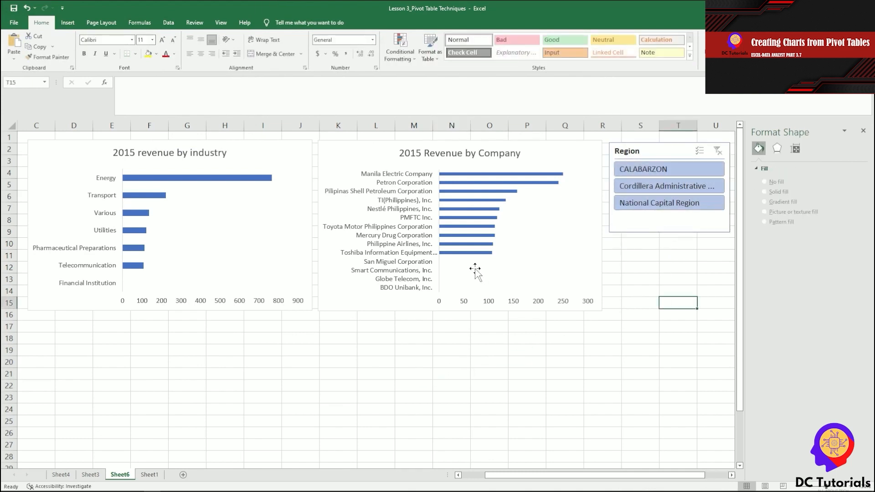
left_click(463, 254)
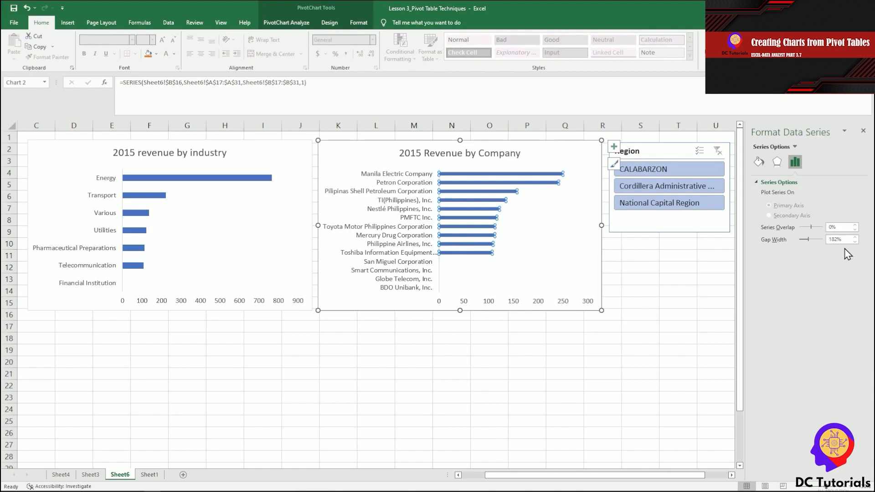
left_click_drag(807, 240, 805, 241)
left_click(863, 130)
left_click(729, 313)
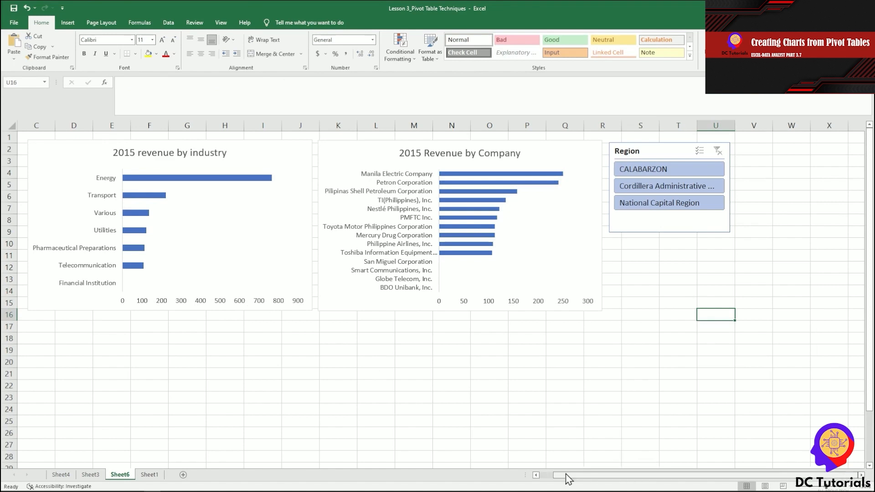
Move the Region slicer slightly closer to the Company chart
left_click(222, 359)
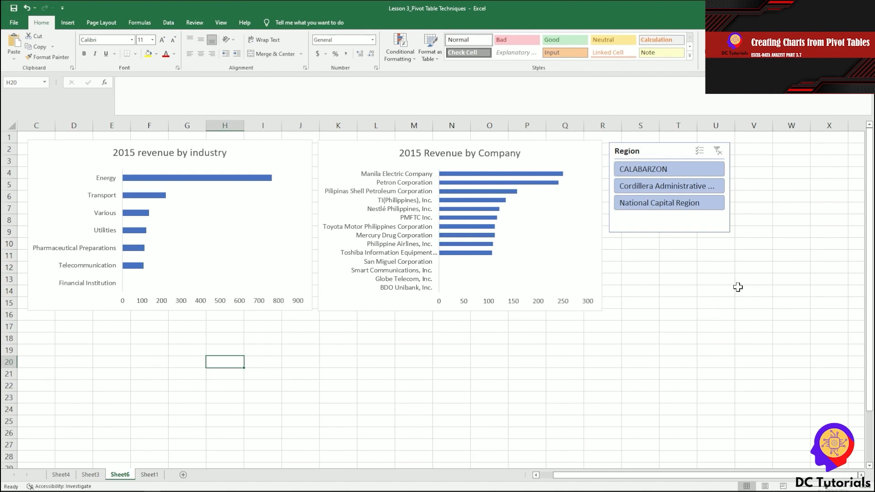
left_click(657, 152)
left_click_drag(657, 151, 648, 150)
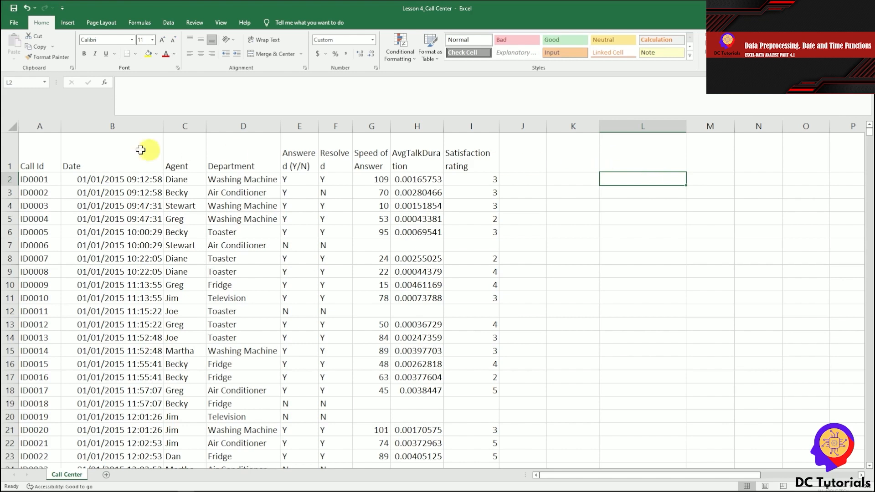
Look over the column headings A1:I1 of the Call Center sheet and enter =NOW() in cell L2
left_click_drag(29, 164, 479, 166)
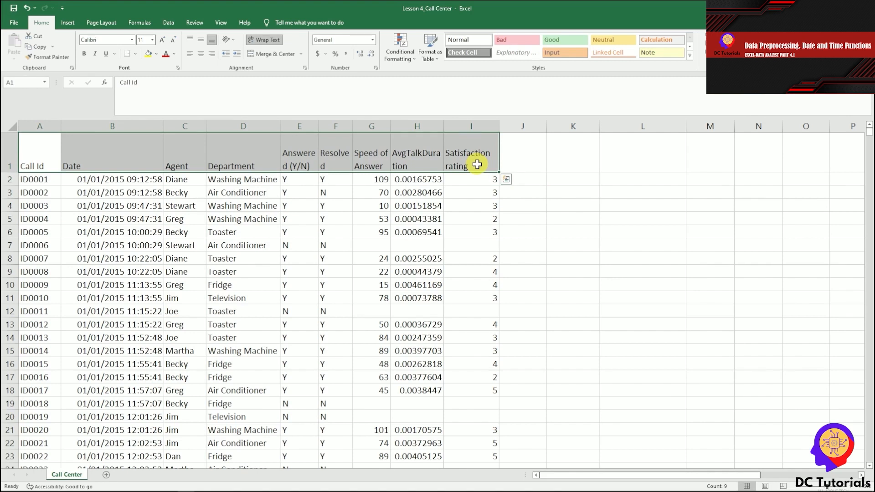
left_click(662, 180)
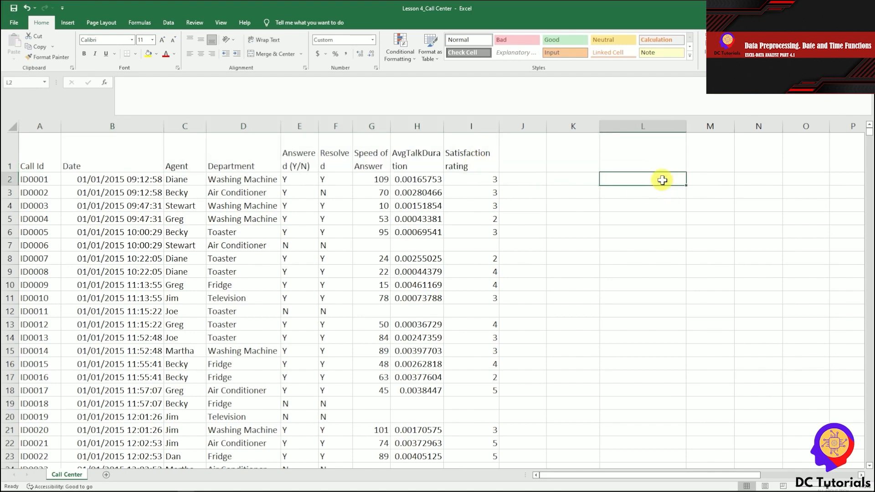
type("=NOW()")
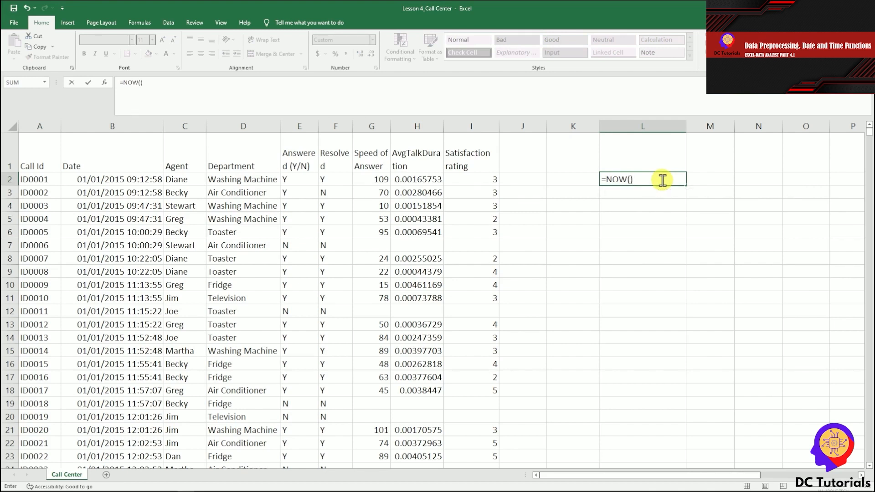
key("Return")
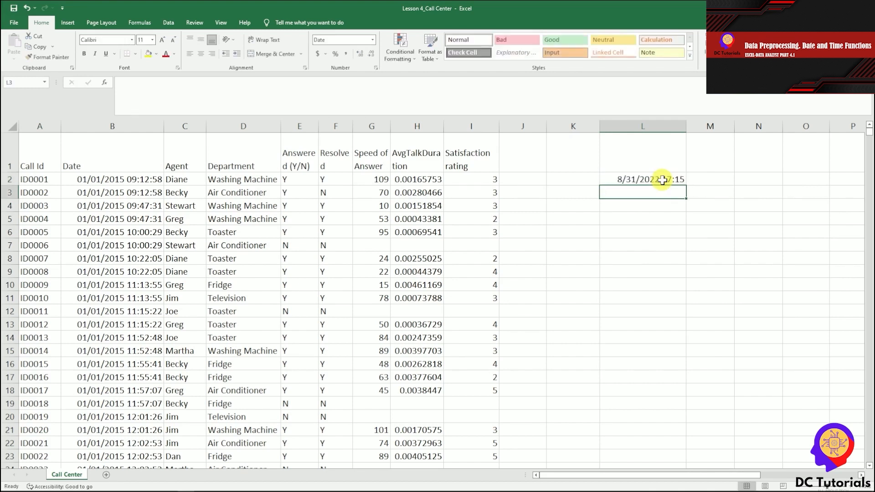
Enter =TODAY() in cell L3 and compare it with the NOW formula in L2
type("=today")
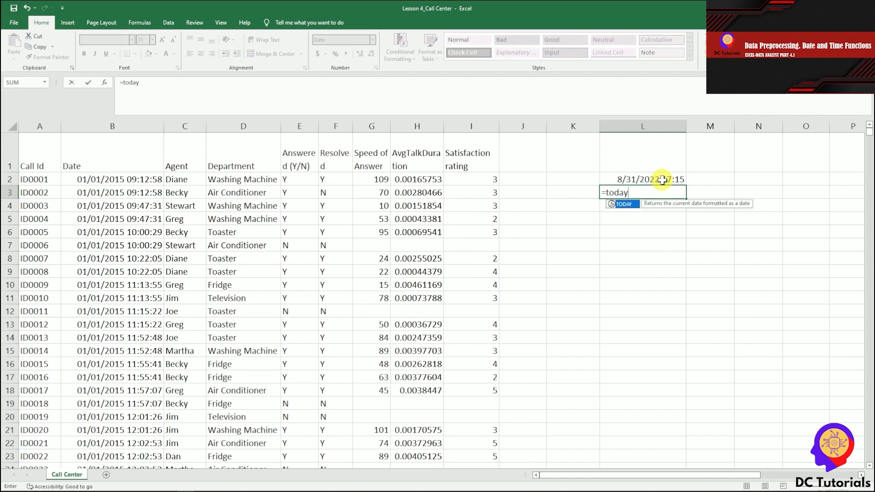
type("()")
key("Return")
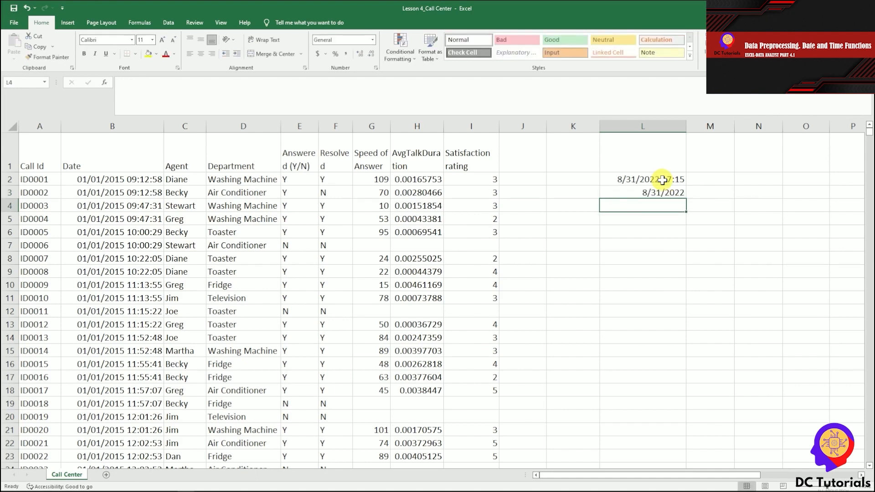
left_click(683, 188)
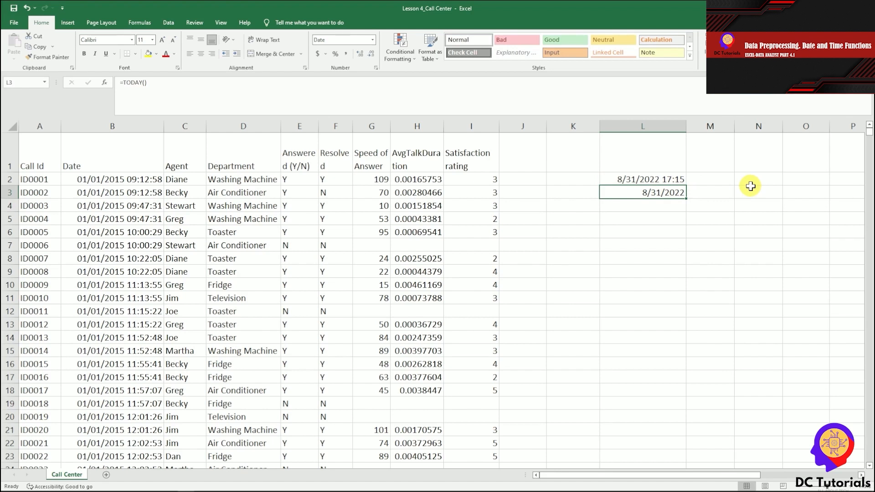
left_click(616, 178)
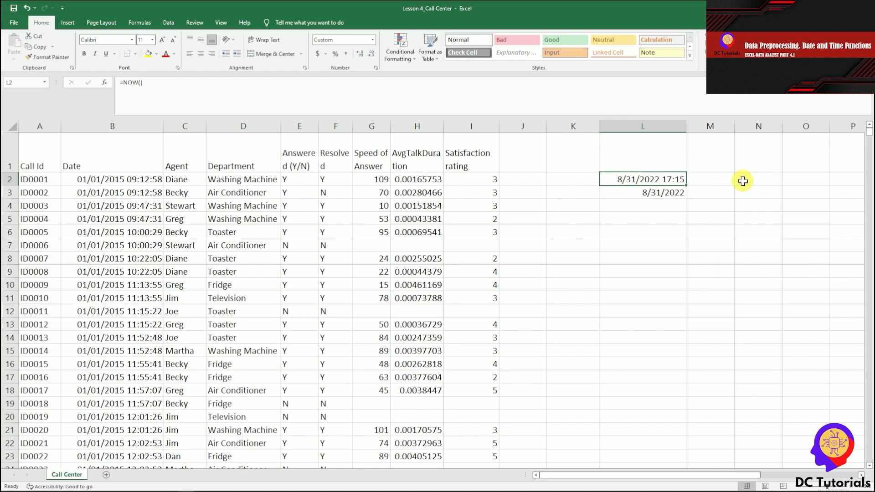
left_click(652, 191)
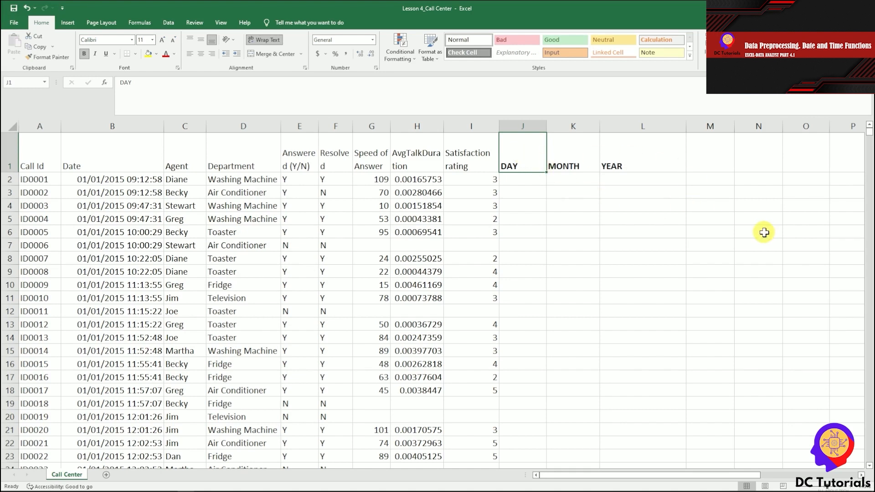
Look over the DAY, MONTH and YEAR headings in cells J1 to L1
left_click(561, 157)
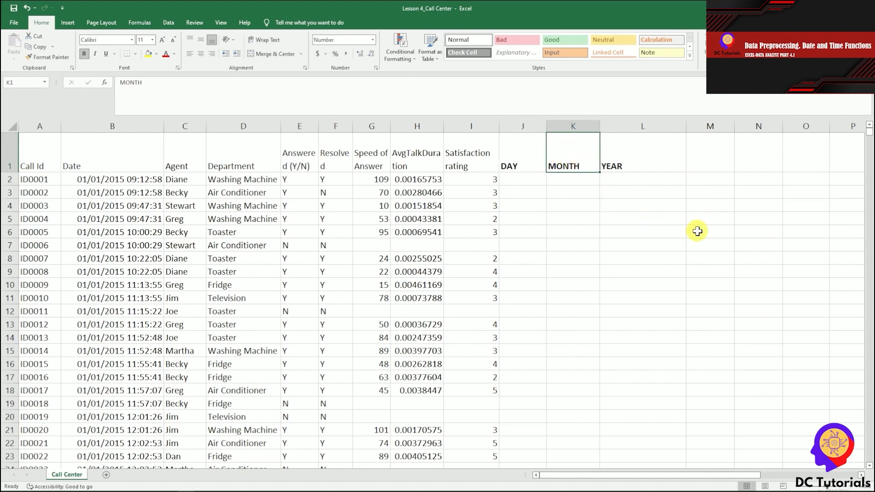
left_click(610, 168)
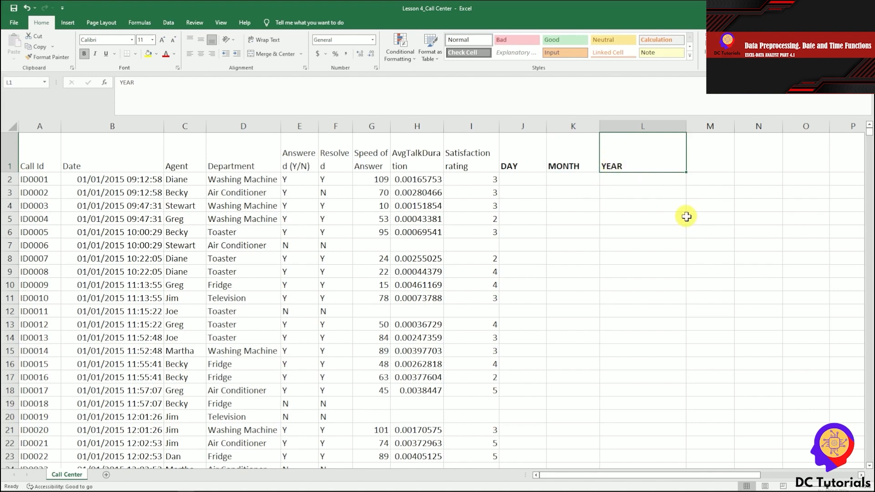
left_click(530, 166)
left_click(533, 179)
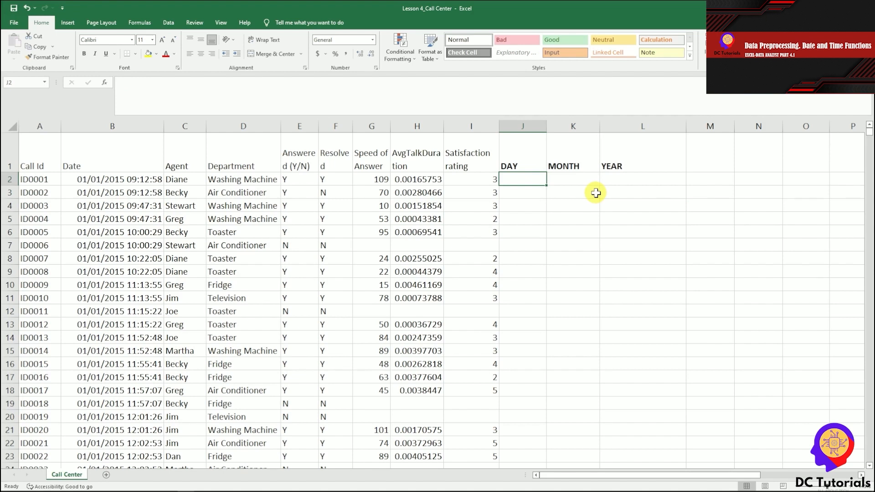
key("Up")
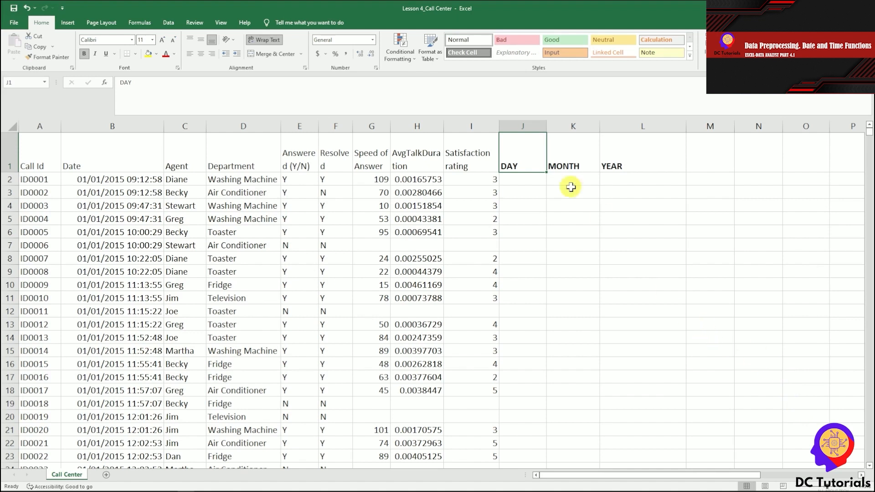
Enter =DAY(B2) in cell J2 to extract the day from the first call's date
left_click(534, 180)
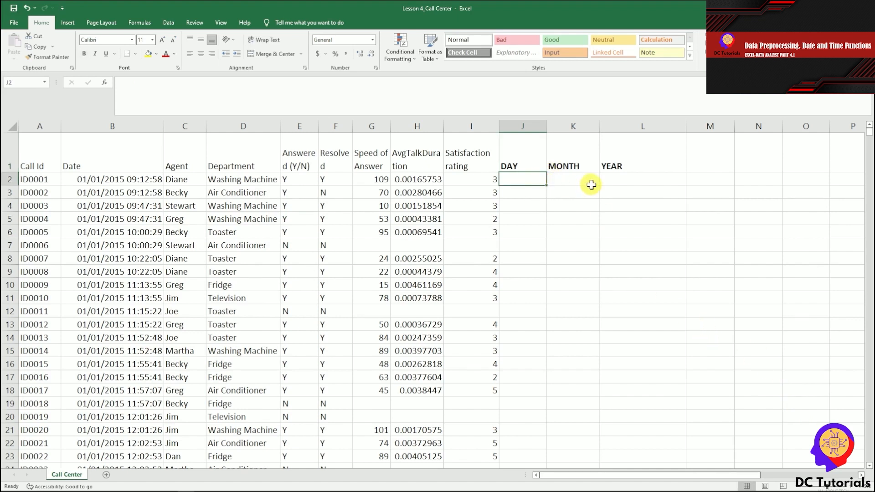
type("=")
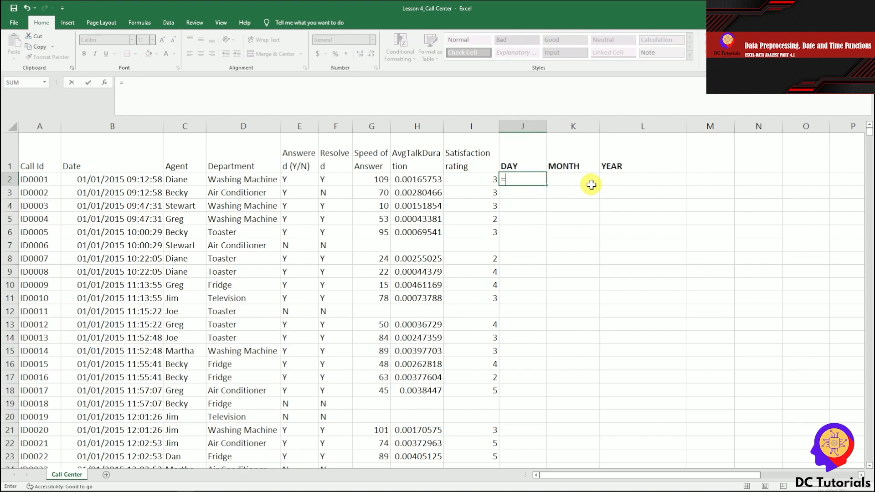
type("DAY")
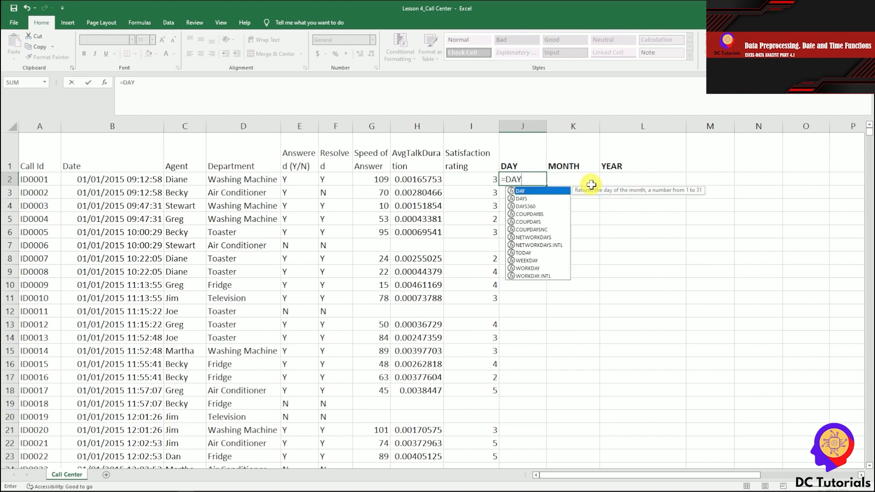
type("(")
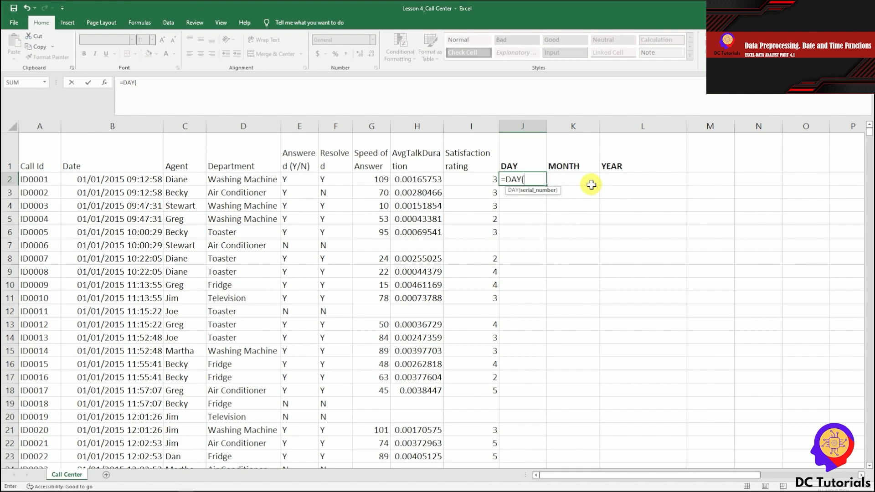
left_click(110, 177)
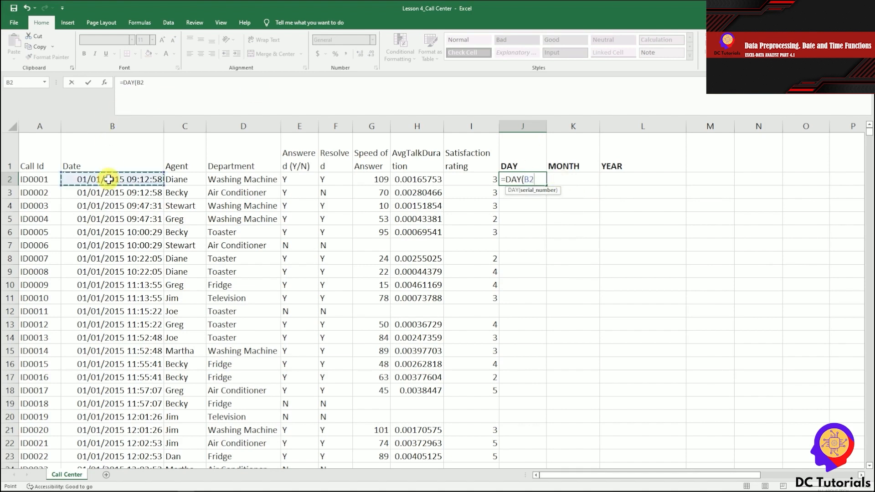
type(")")
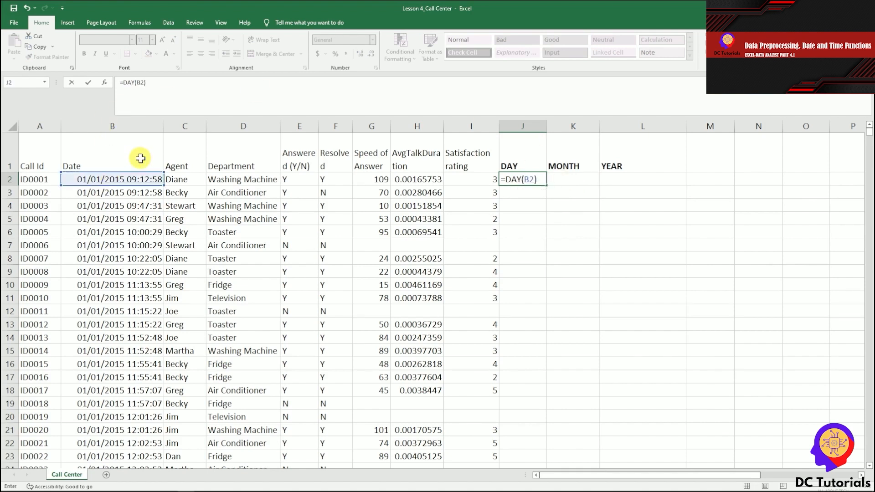
key("Return")
key("Up")
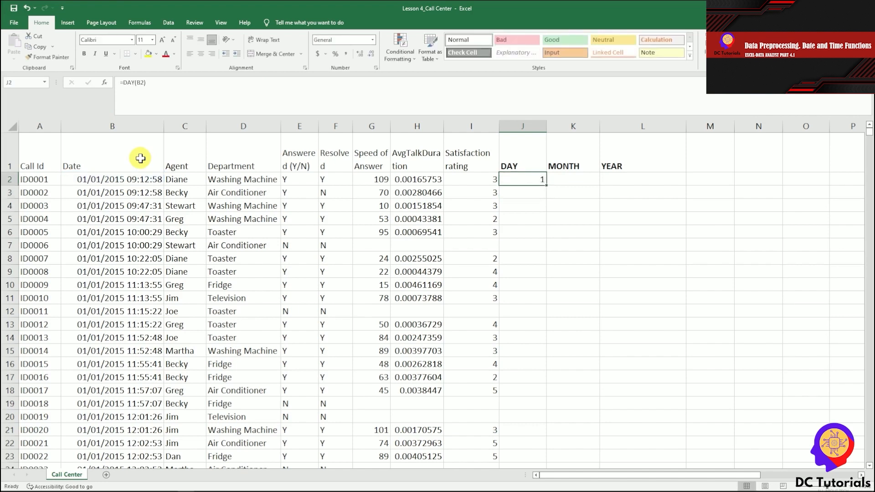
Enter =MONTH(B2) in cell K2 to extract the month from the first call's date
key("Right")
type("=")
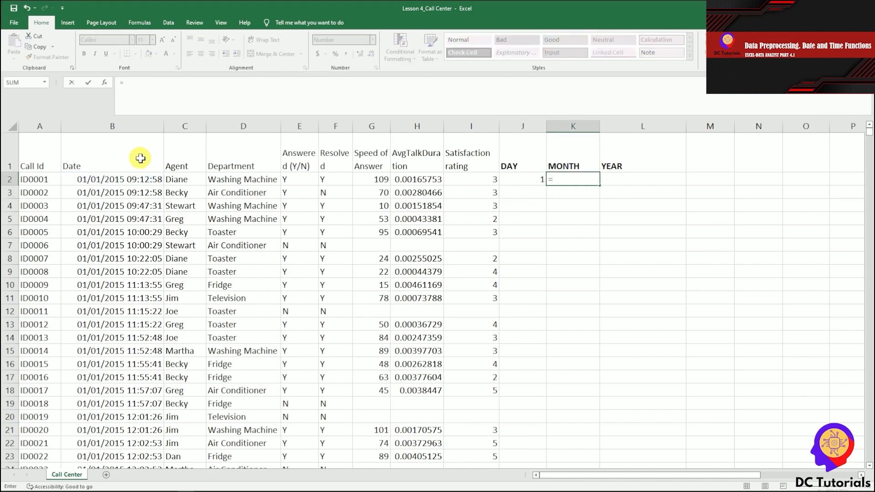
type("month(")
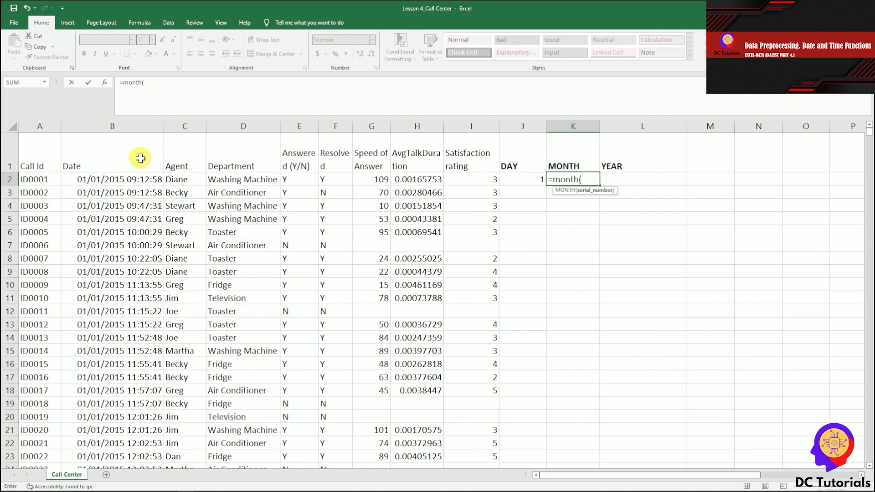
left_click(139, 177)
type(")")
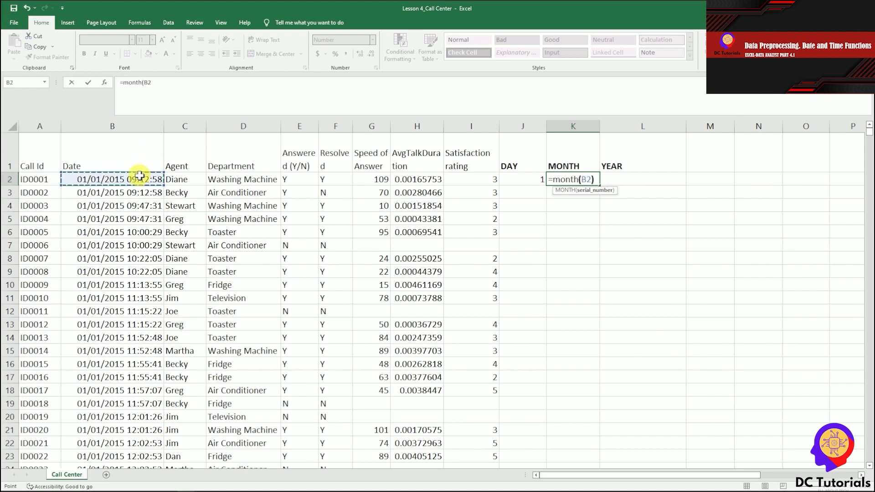
key("Return")
Enter =YEAR(B2) in cell L2 to extract the year from the first call's date
key("Right")
key("Up")
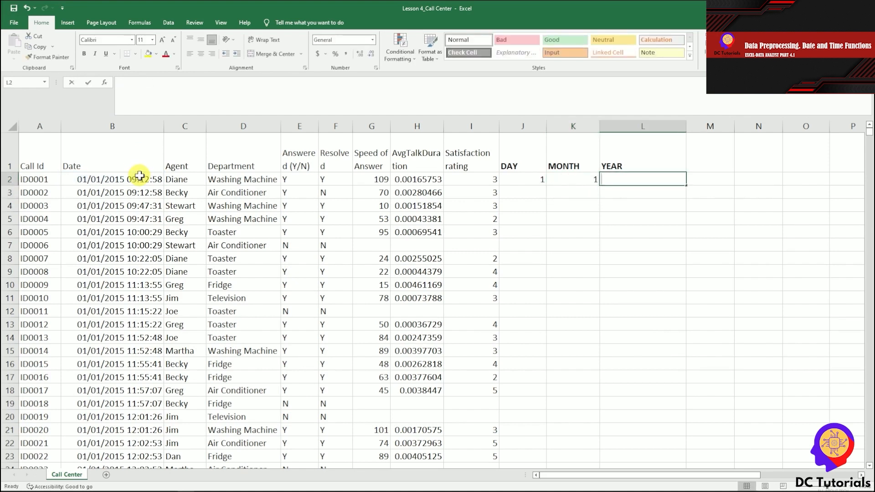
type("=year(")
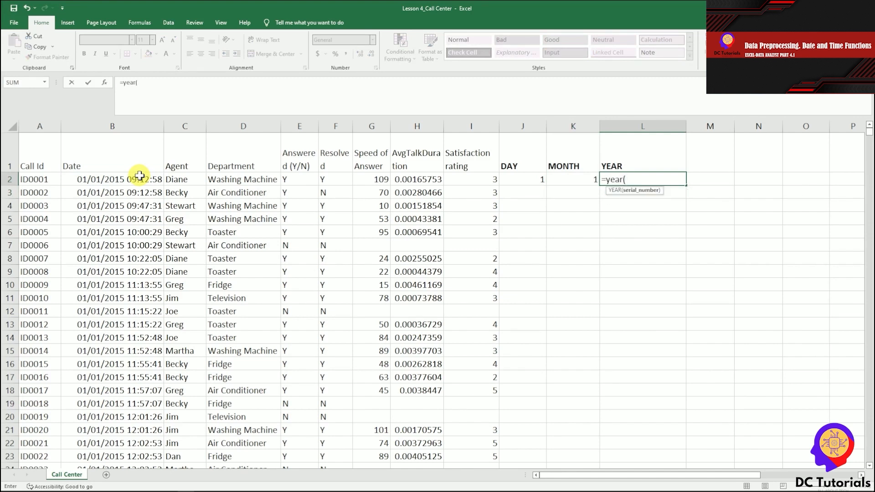
left_click(139, 177)
type(")")
key("Return")
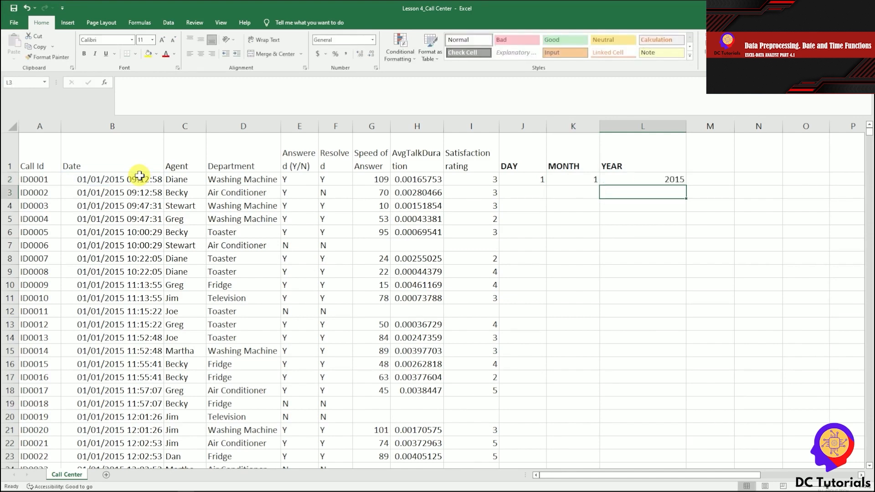
Fill the DAY, MONTH and YEAR formulas from J2:L2 down through the last call record
left_click_drag(521, 179, 664, 182)
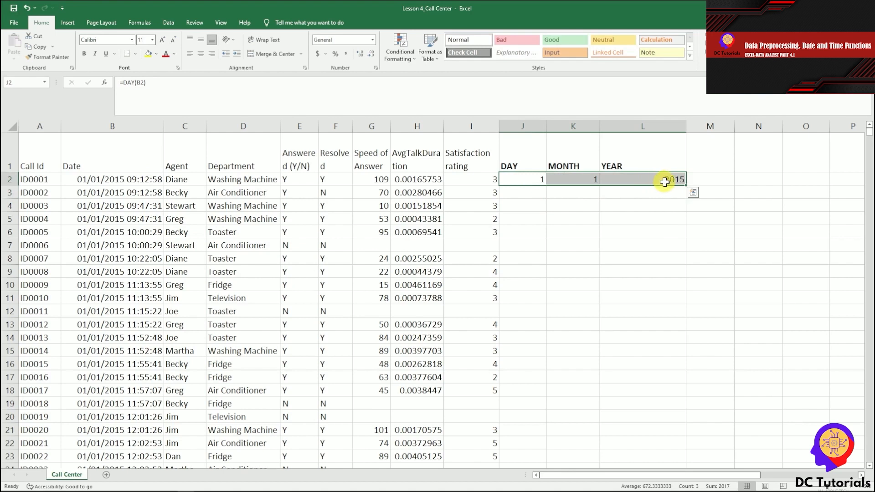
double_click(686, 185)
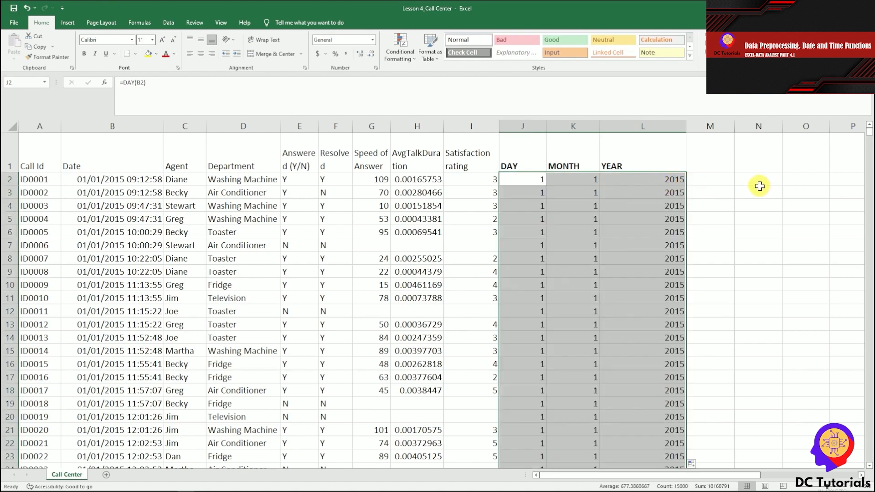
left_click(759, 186)
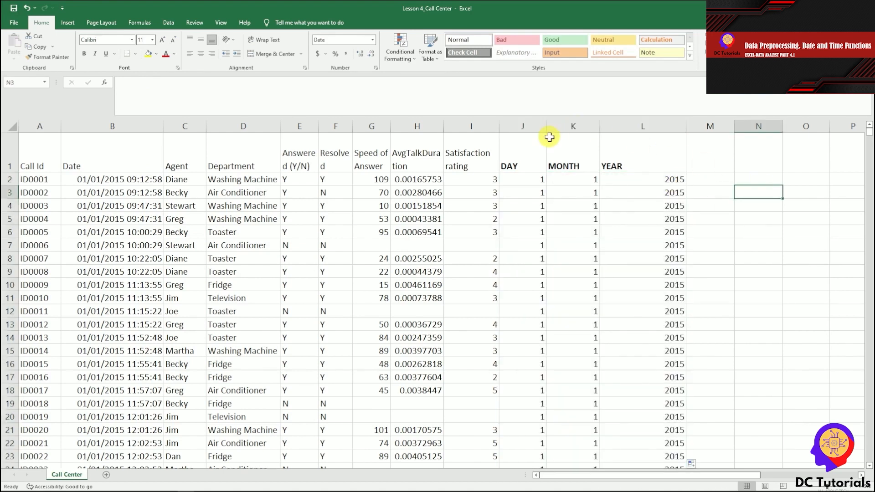
Review the DAY, MONTH and YEAR formulas in row 2 against the first call's record
left_click(524, 180)
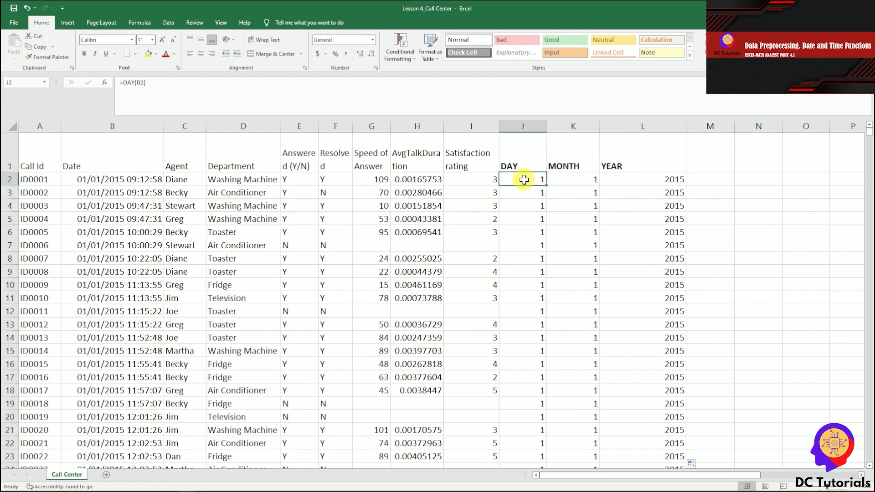
left_click(9, 180)
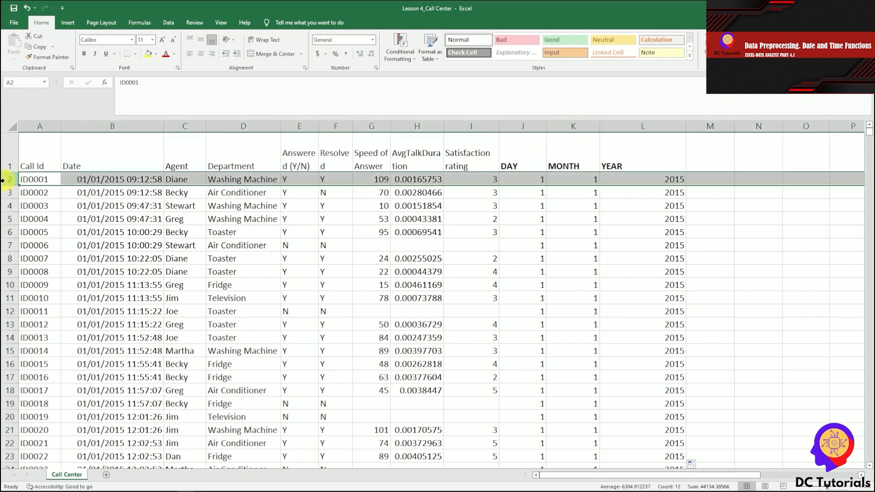
left_click(530, 180)
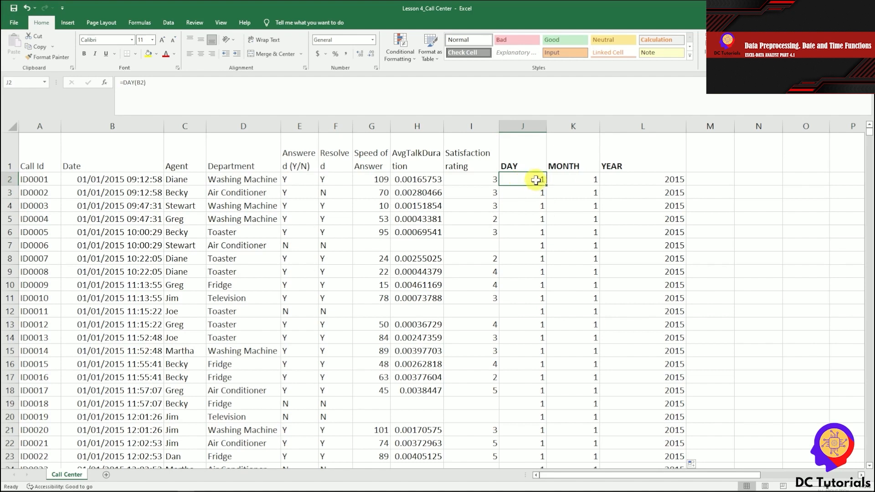
left_click(573, 180)
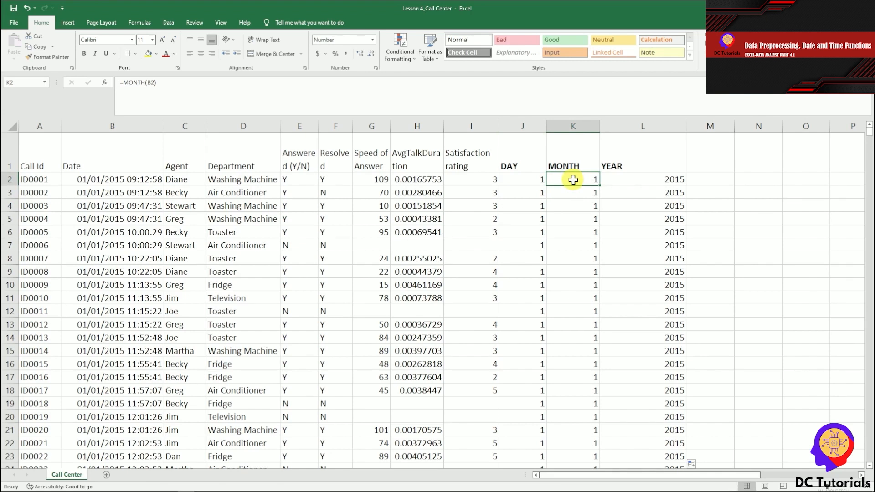
left_click(624, 178)
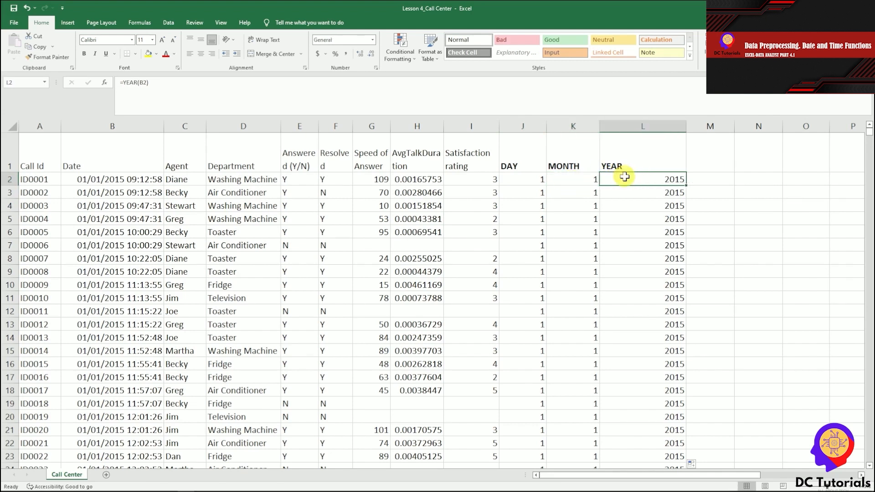
Go to the last record in row 5001 and check its DAY, MONTH and YEAR formulas
double_click(685, 186)
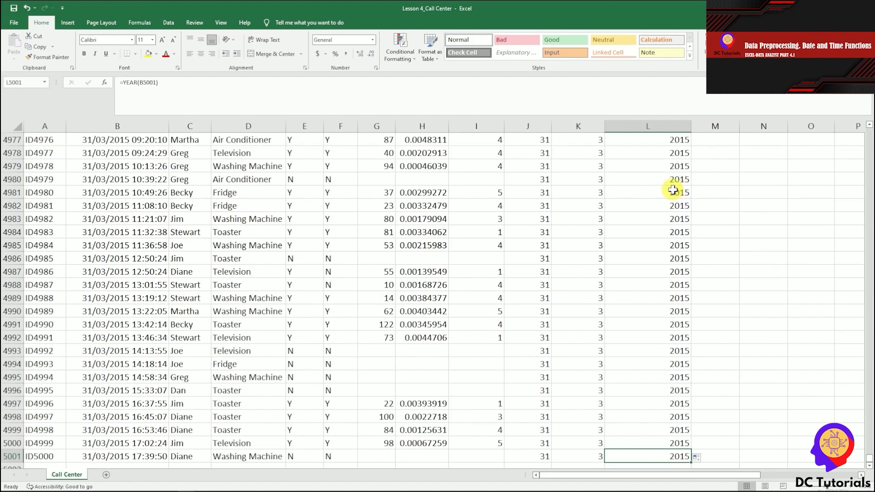
scroll(673, 190, "down", 3)
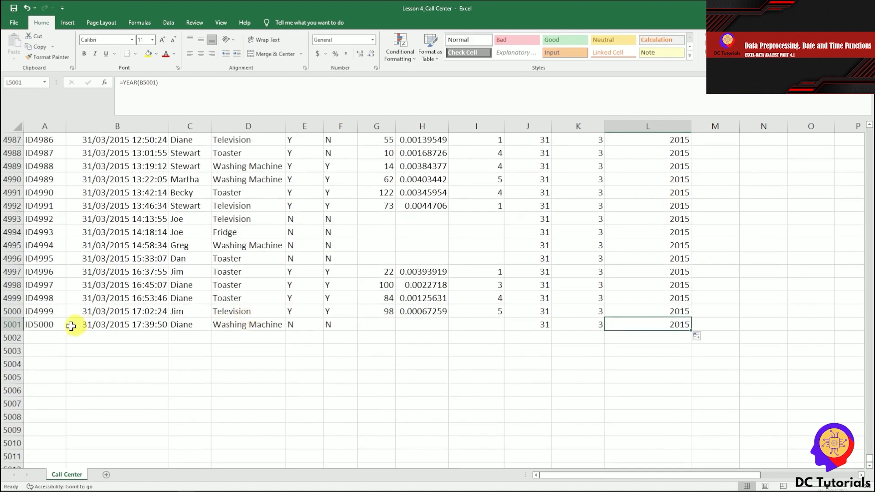
left_click(9, 324)
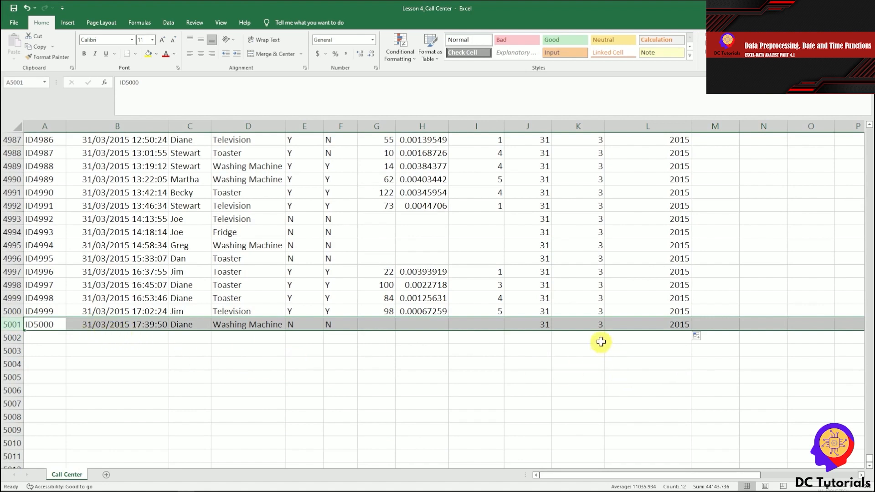
left_click(544, 324)
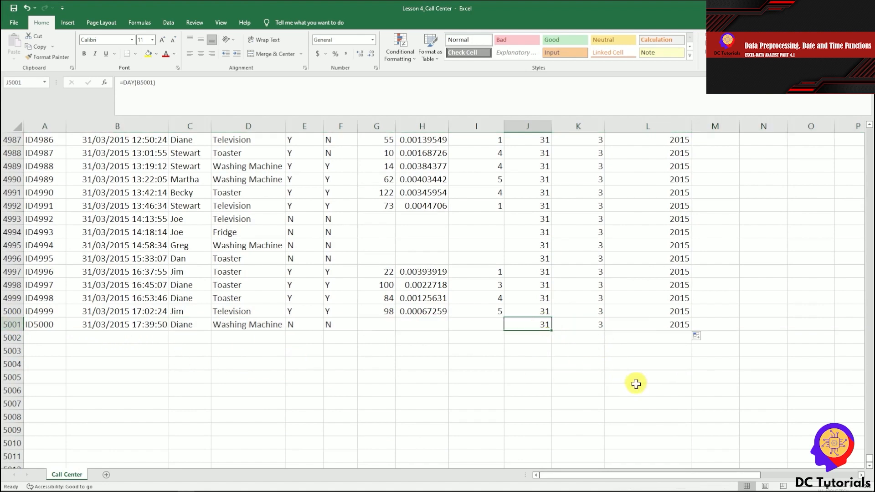
left_click(582, 326)
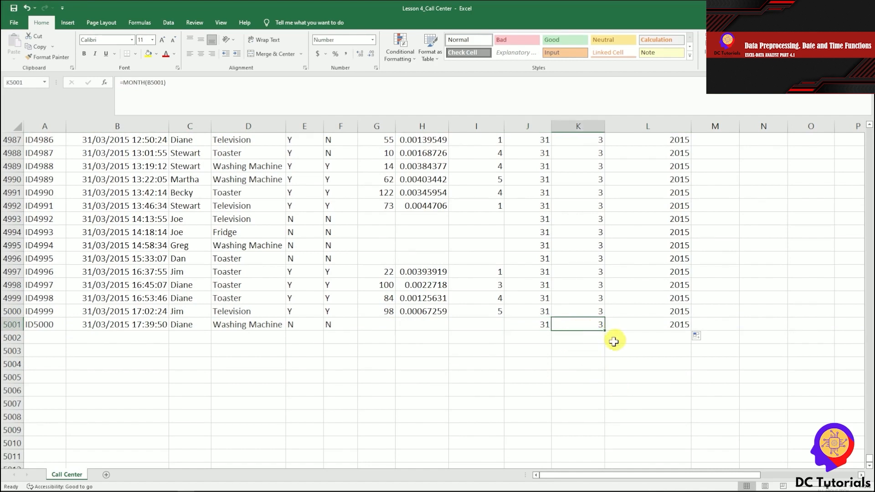
left_click(652, 321)
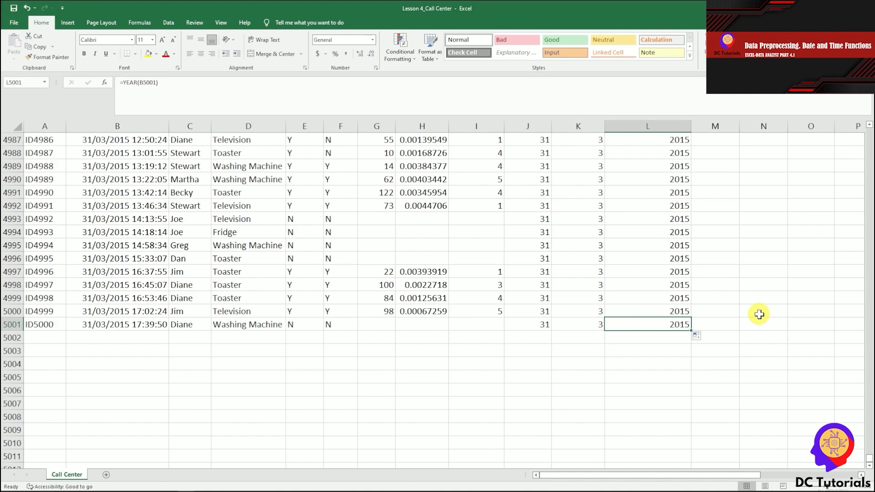
Add the heading DATE in cell M1 and widen column M slightly
key("ctrl+Up")
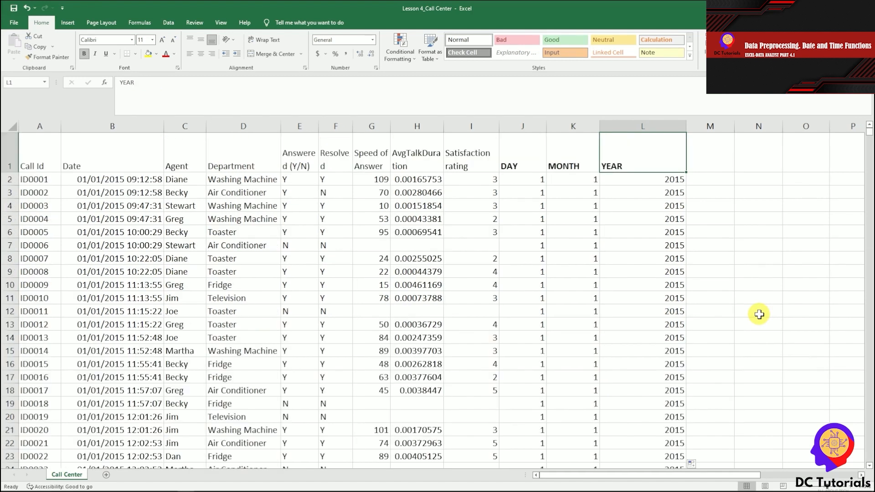
key("Right")
type("DATE")
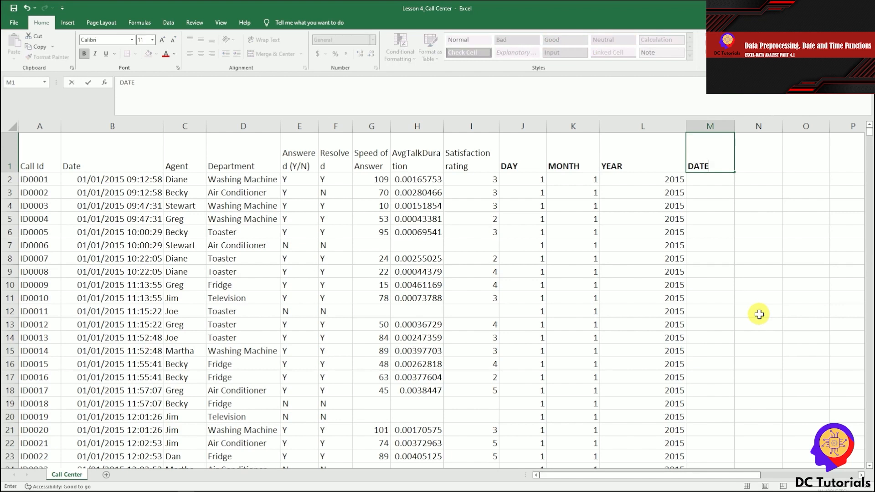
key("Return")
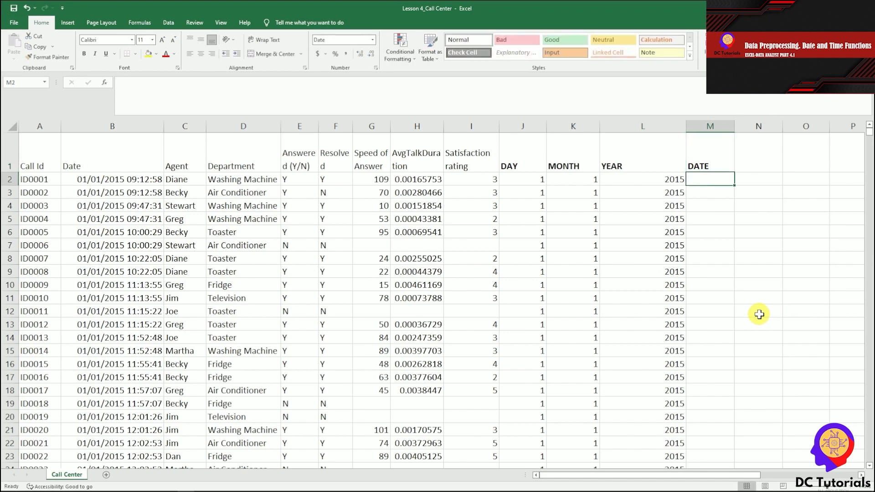
left_click_drag(734, 126, 750, 125)
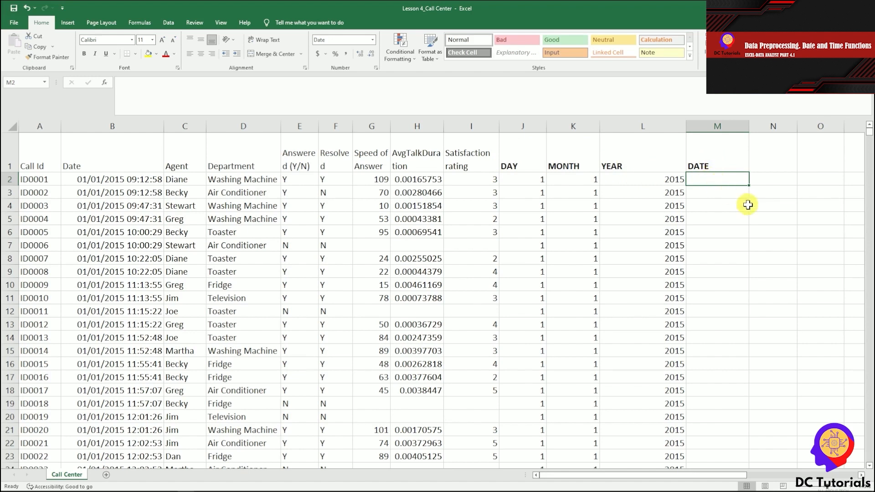
Enter =DATE(L2,K2,J2) in cell M2 to rebuild the date from its year, month and day
type("=date")
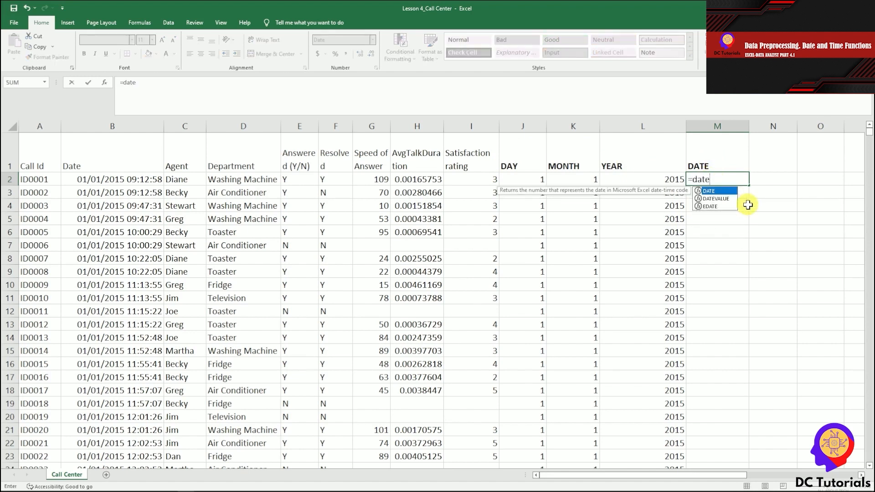
type("(")
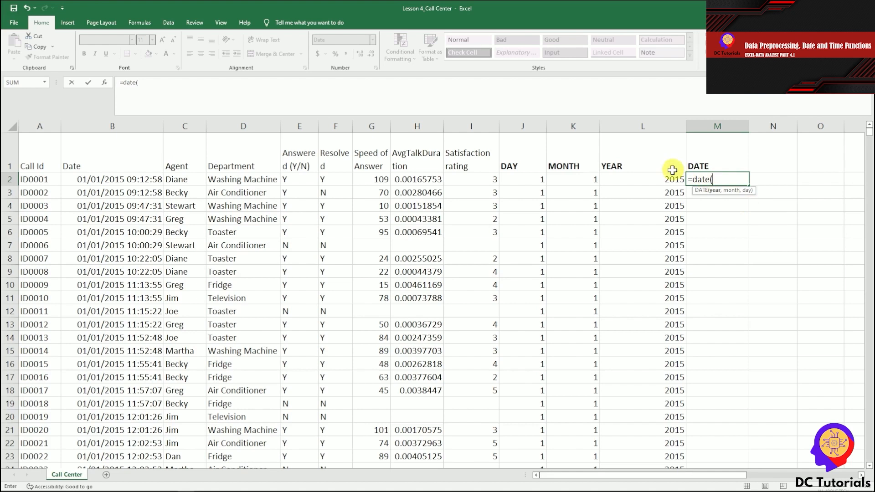
left_click(672, 179)
type(",")
left_click(577, 169)
left_click(577, 179)
type(",")
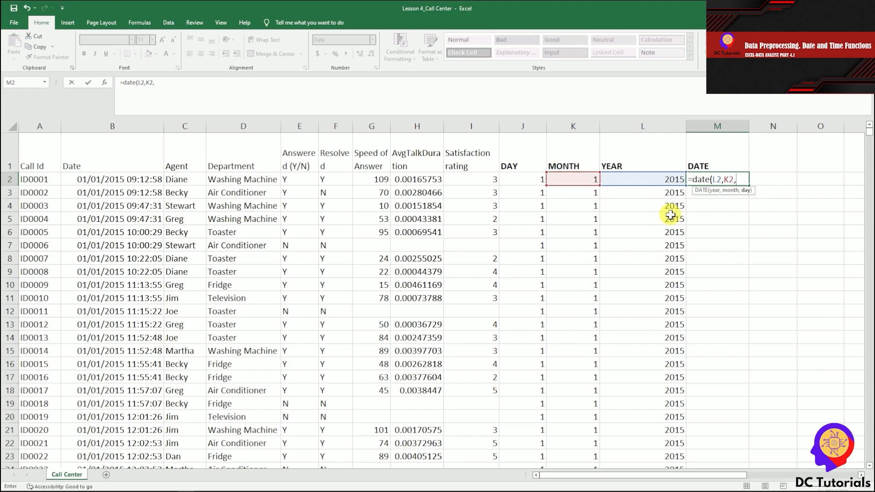
left_click(524, 179)
type(")")
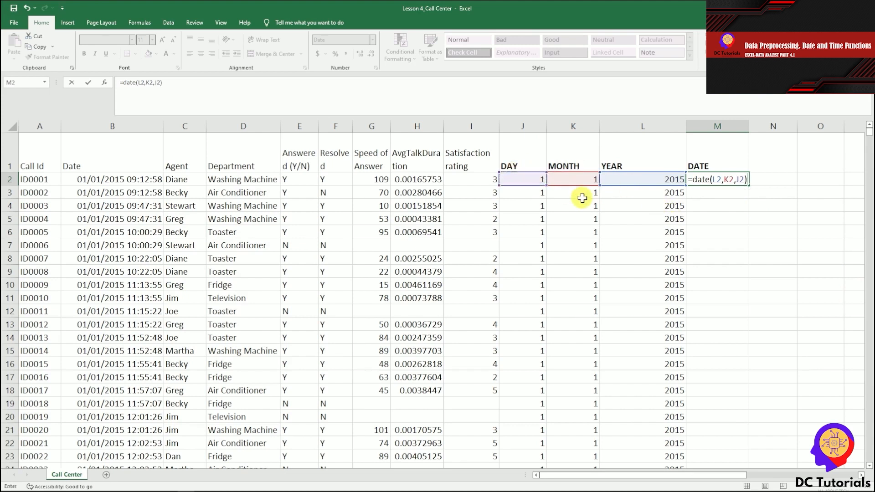
key("Return")
Fill the DATE formula from M2 down to the last record and check both ends of the column
left_click(710, 181)
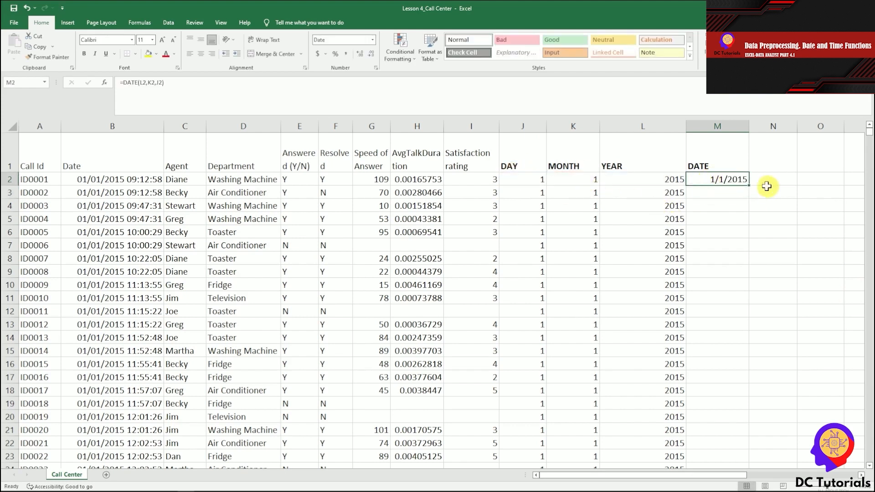
double_click(751, 186)
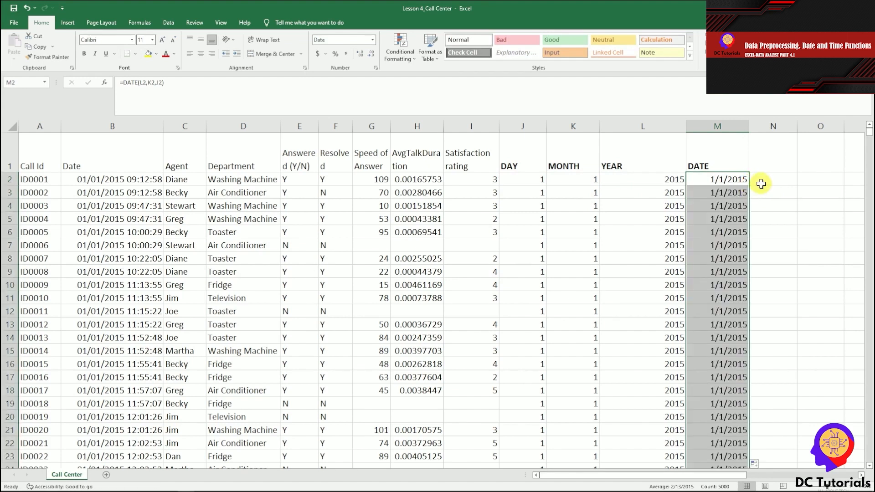
left_click(701, 179)
key("ctrl+Down")
key("ctrl+Up")
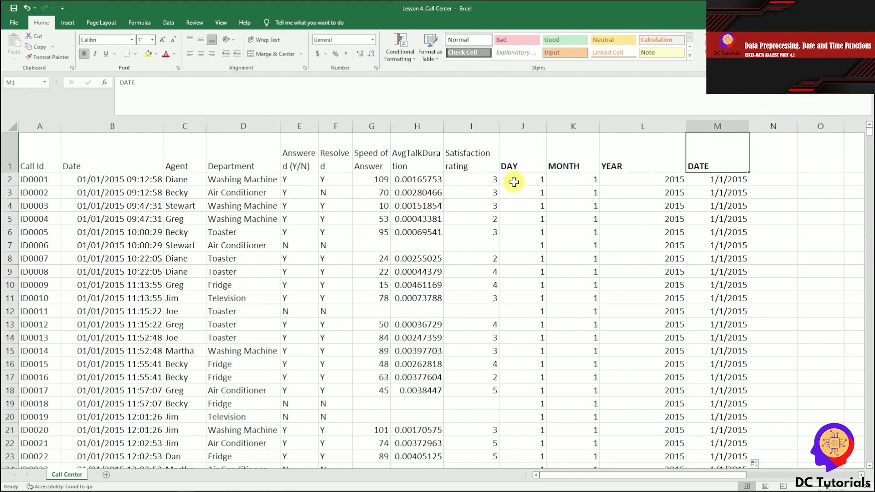
Compare the DAY, MONTH and YEAR columns and the original Date column with the DATE formula in M2
left_click(531, 159)
left_click(583, 161)
left_click(611, 156)
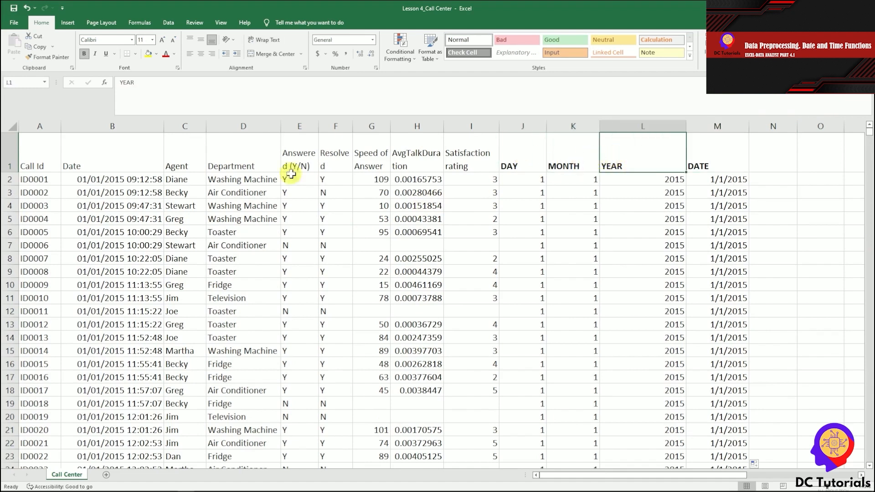
left_click(124, 129)
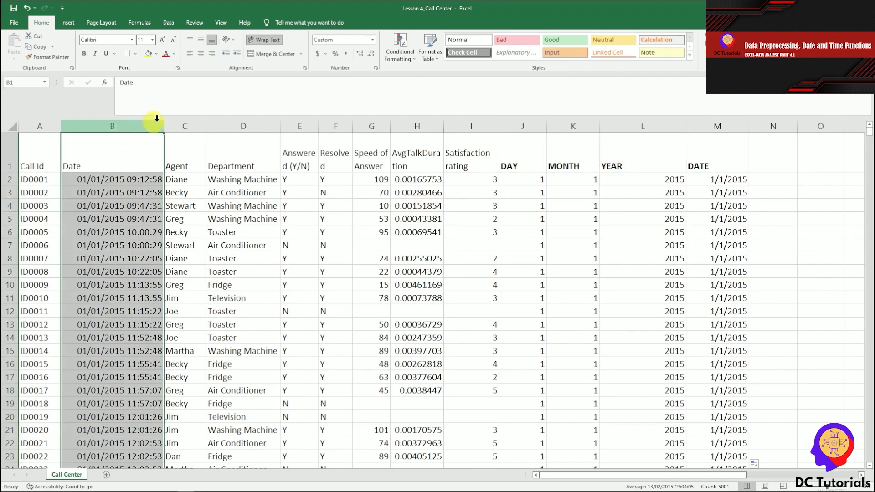
left_click(720, 157)
left_click(724, 180)
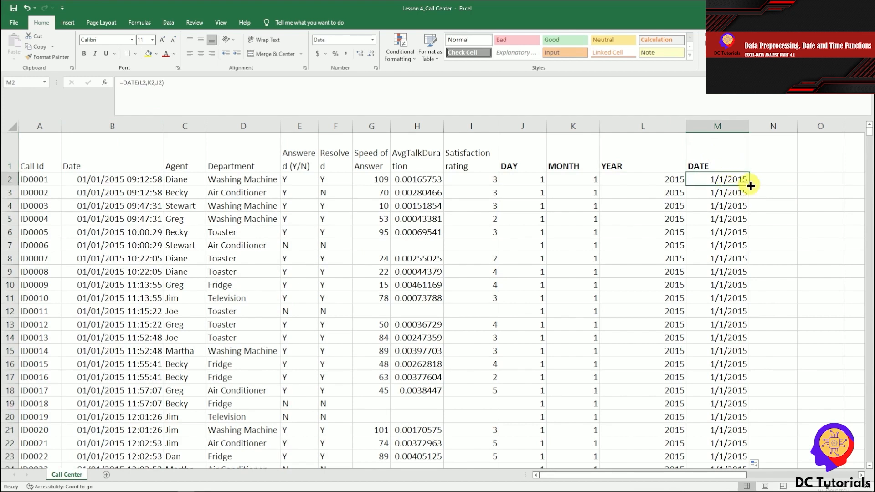
left_click(773, 164)
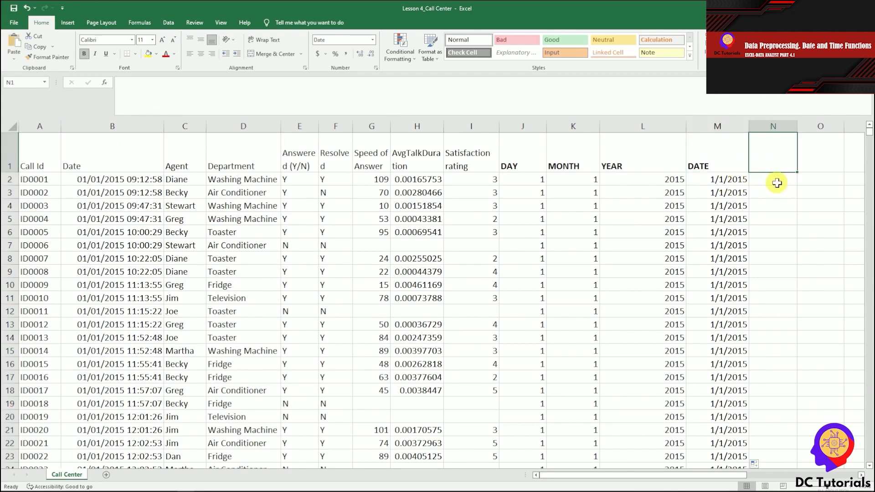
Enter =DATE(2022,08,12) in cell N2 to build a date from typed year, month and day values
left_click(777, 183)
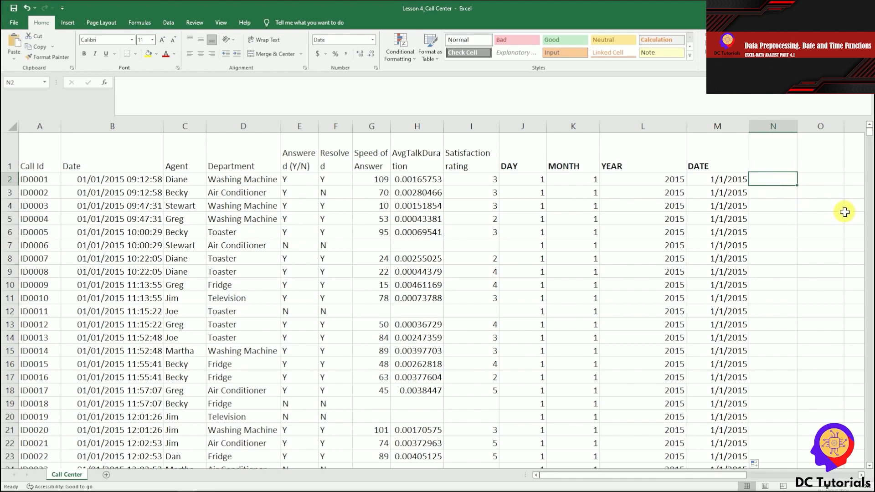
type("=DATE(")
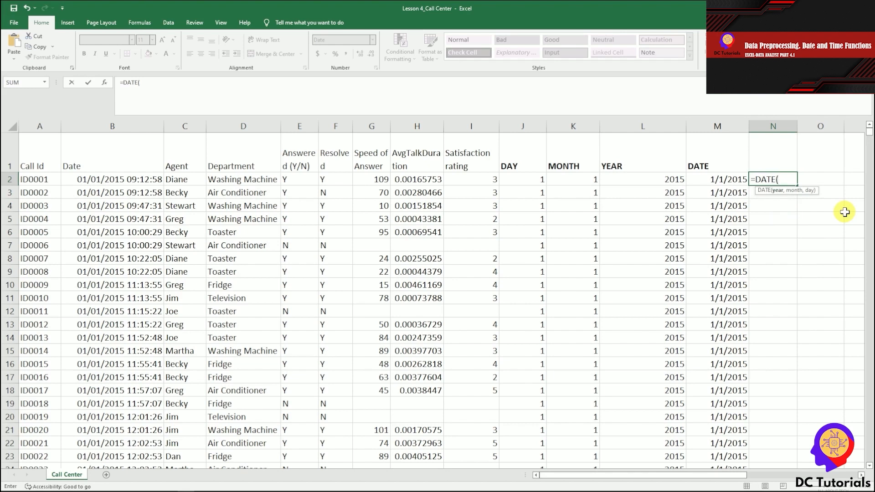
type("2022,08,12)")
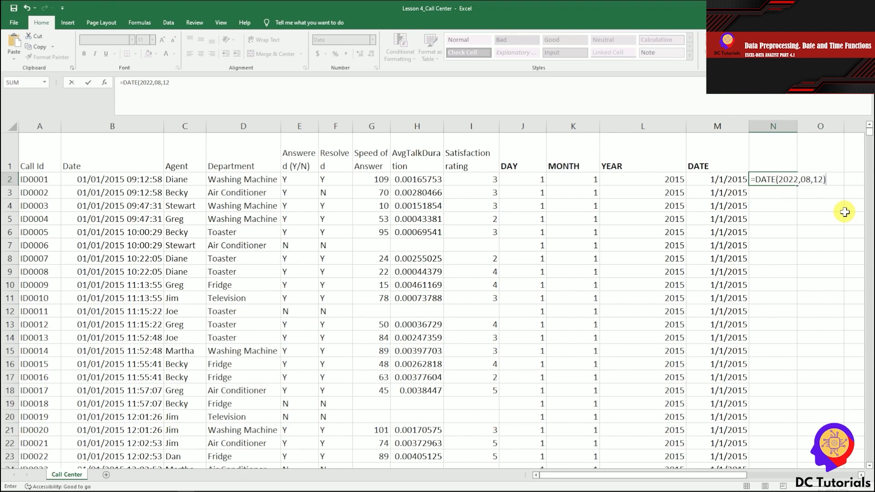
key("Return")
left_click(787, 182)
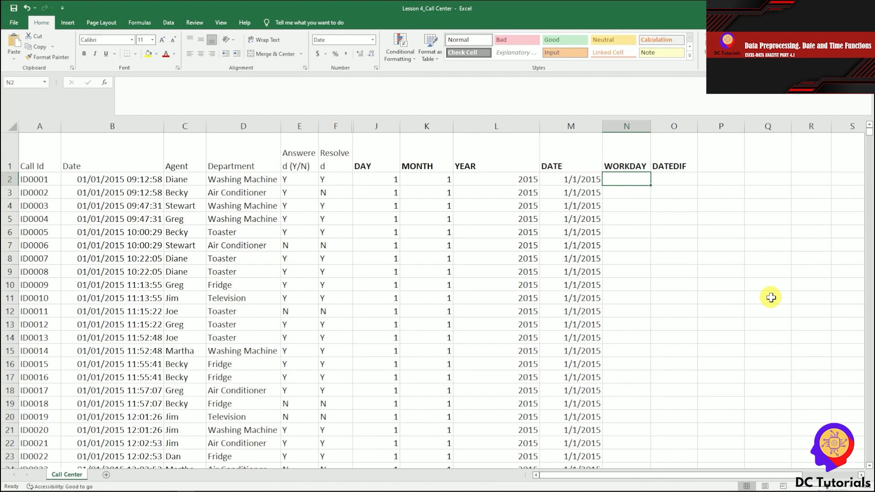
Enter =WORKDAY(M2,15) in cell N2 to find the date 15 working days after the one in M2
type("=")
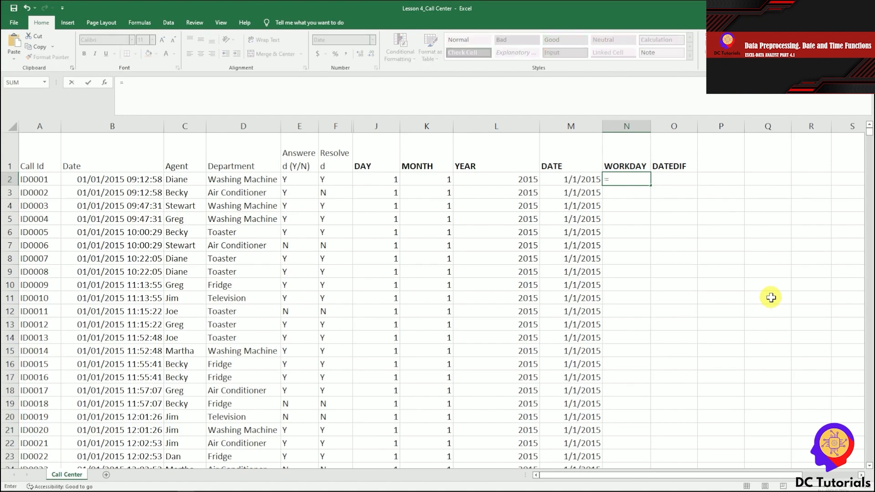
type("workday(")
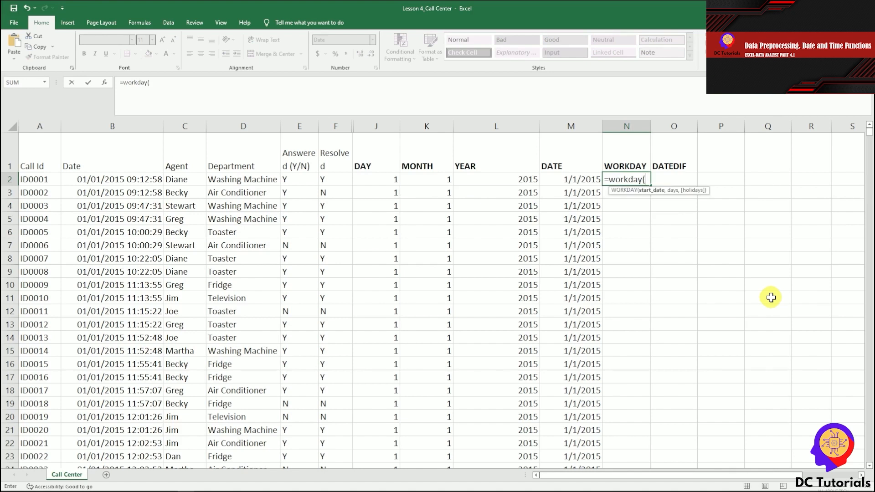
key("Left")
type(",15,")
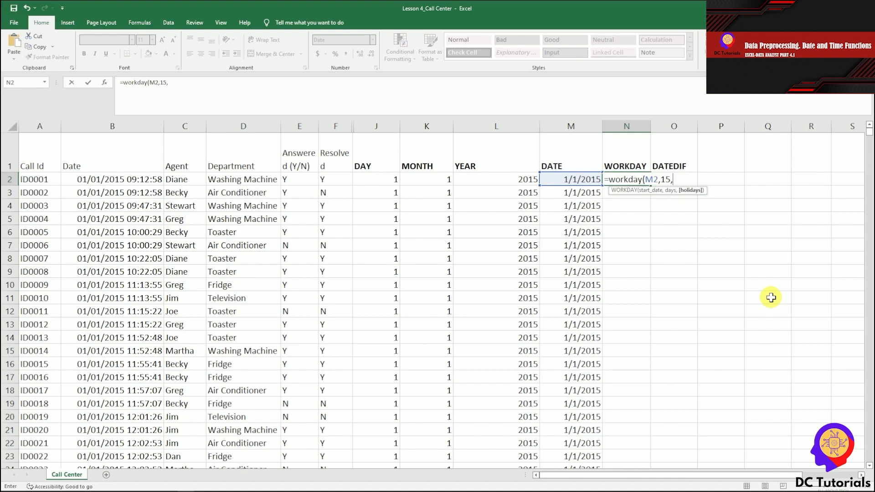
key("BackSpace")
type(")")
key("Return")
Fill the WORKDAY formula from N2 down to the last record and compare N2 with the start date in M2
key("Up")
key("ctrl+c")
key("Left")
key("Right")
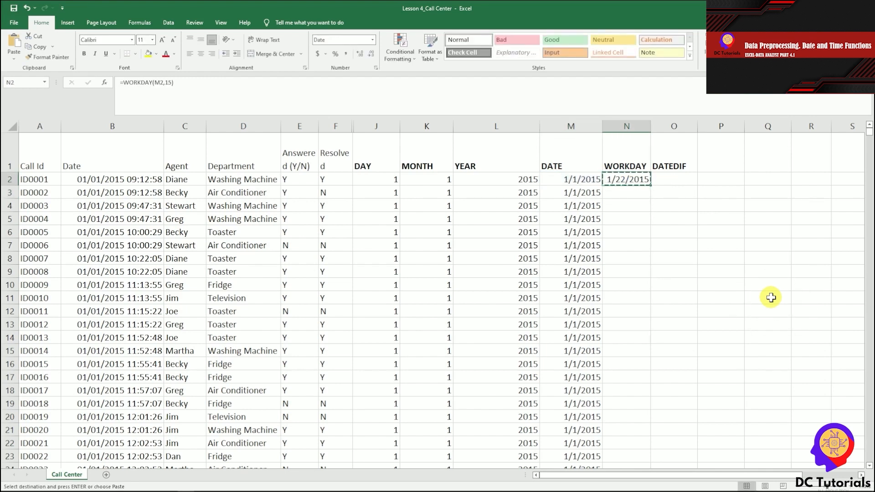
double_click(654, 185)
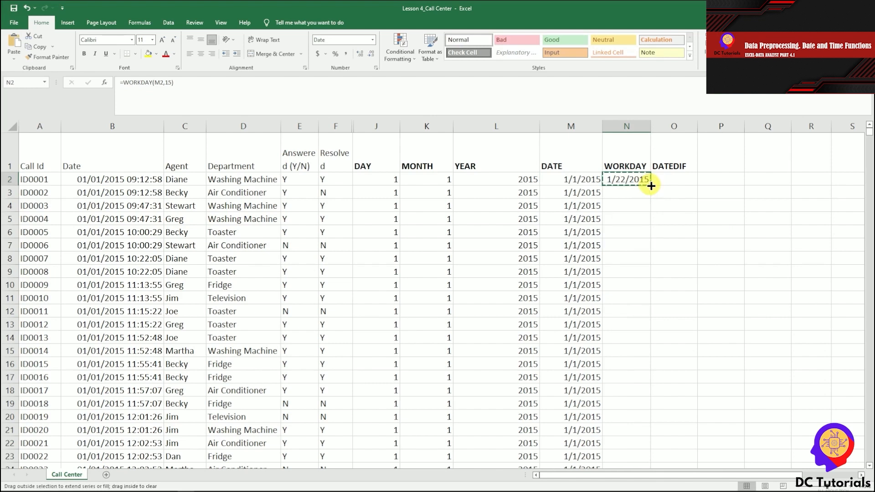
left_click(635, 181)
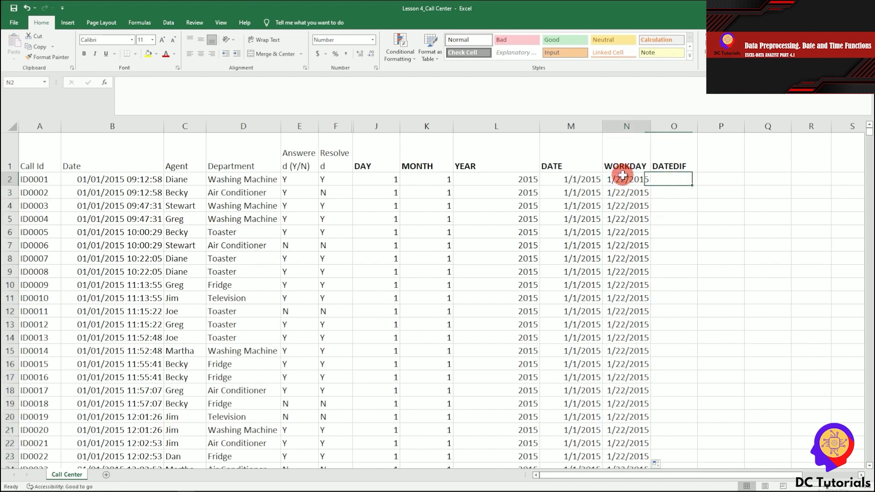
left_click(570, 180)
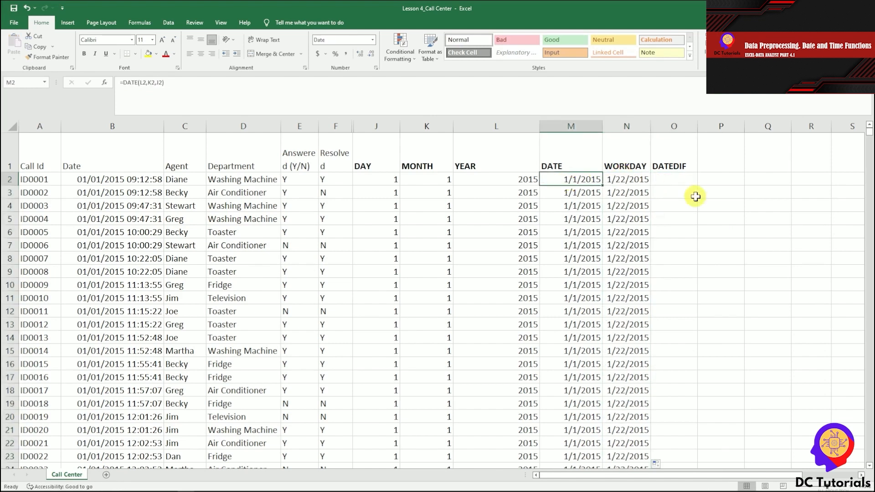
left_click(637, 181)
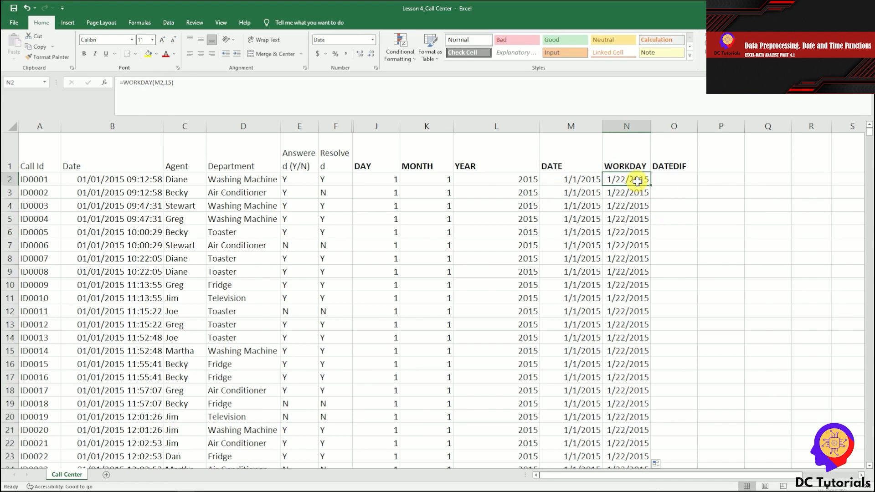
Enter =DATEDIF(M2,N2,"d") in cell O2 to count the days between the DATE and WORKDAY values
key("Right")
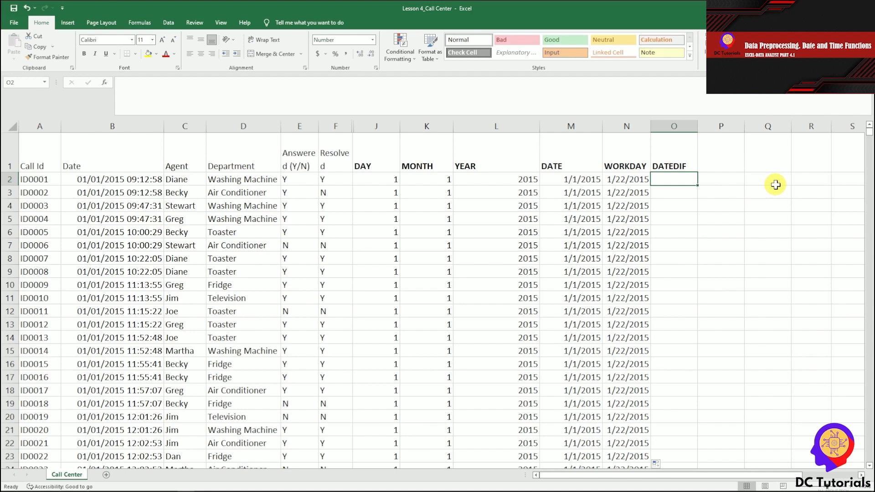
type("=")
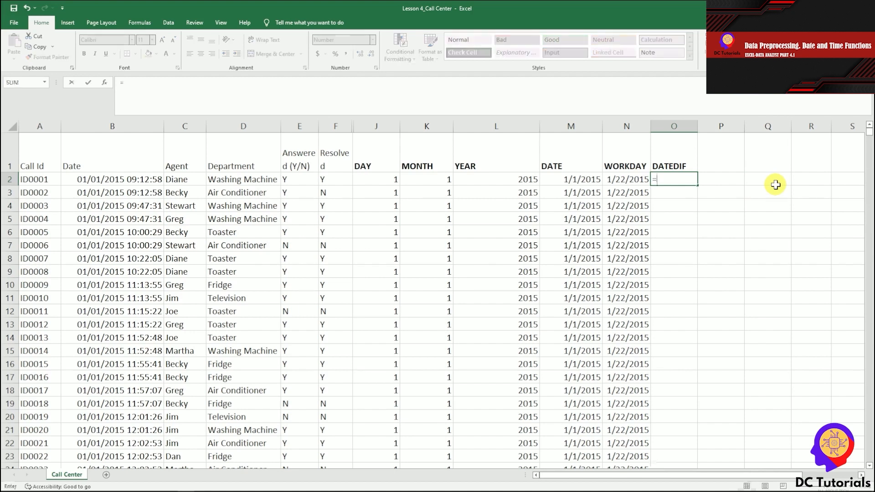
type("da")
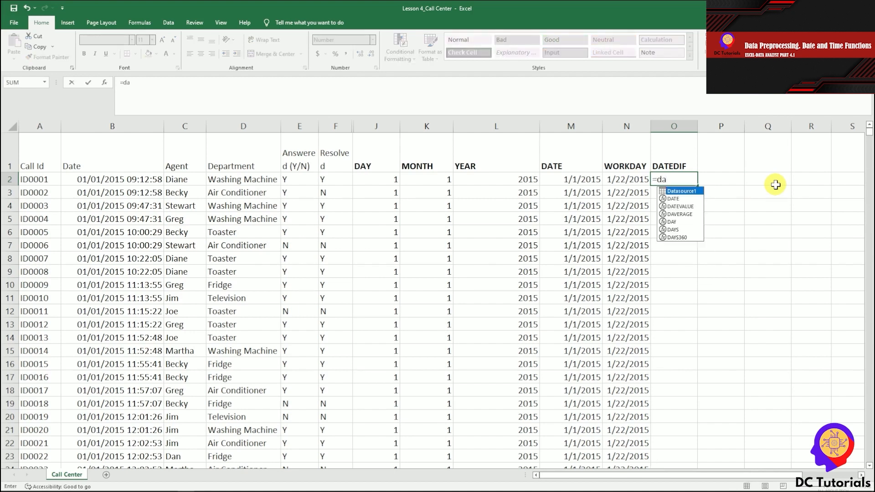
type("tedif(")
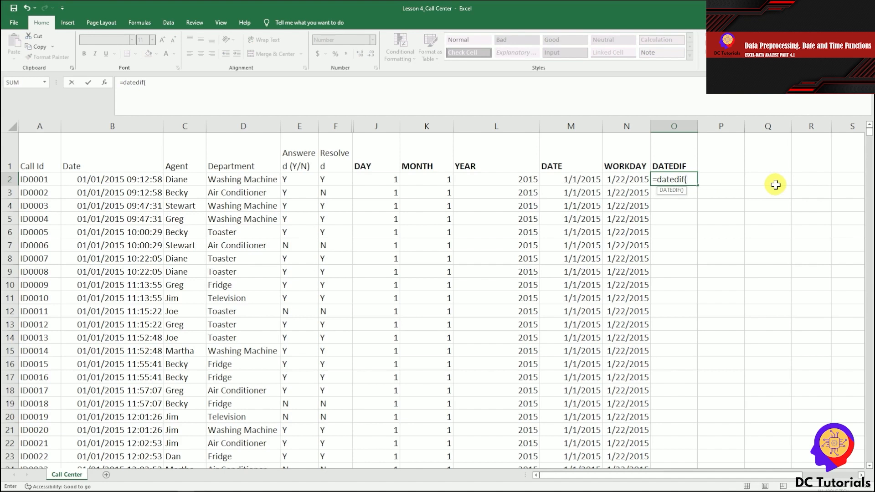
key("Left")
key("Left")
type(",")
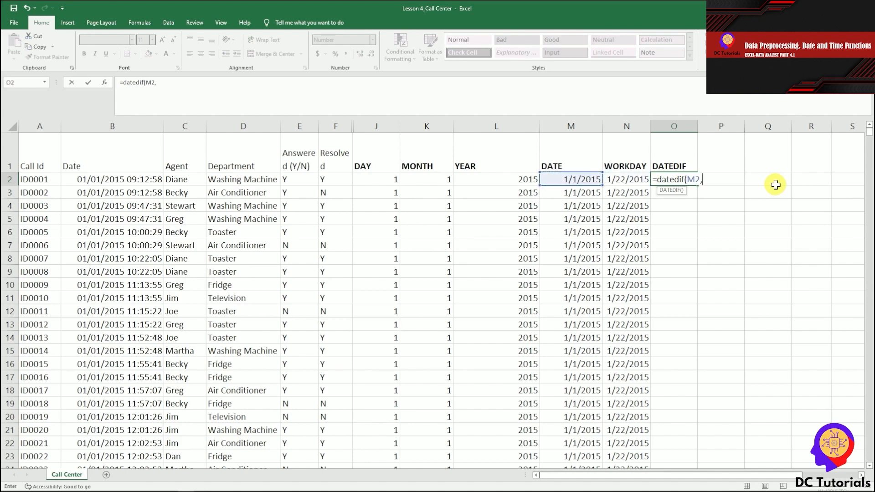
key("Left")
type(",")
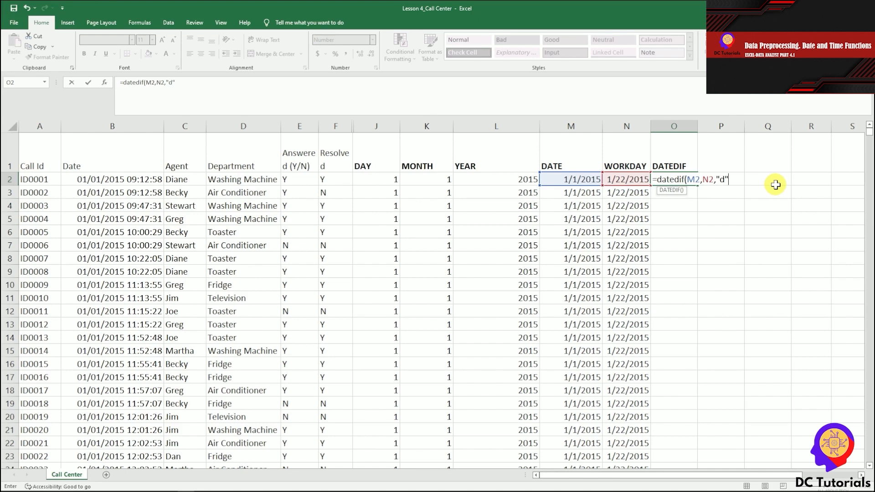
key("Return")
Fill the DATEDIF formula from O2 down the column and check it against the dates in M2 and N2
key("Up")
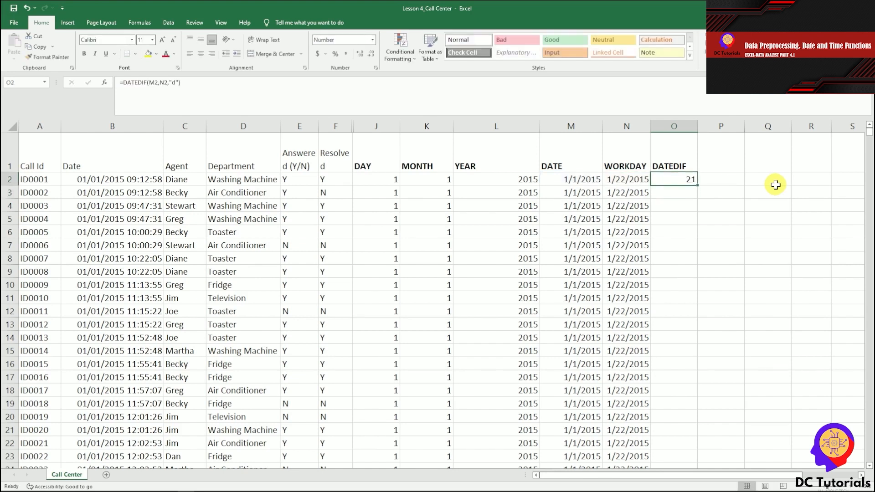
double_click(697, 185)
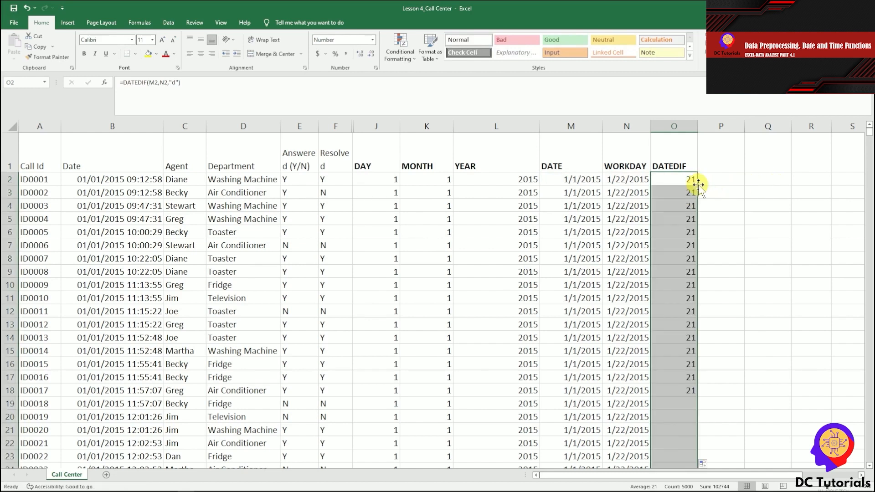
left_click(684, 182)
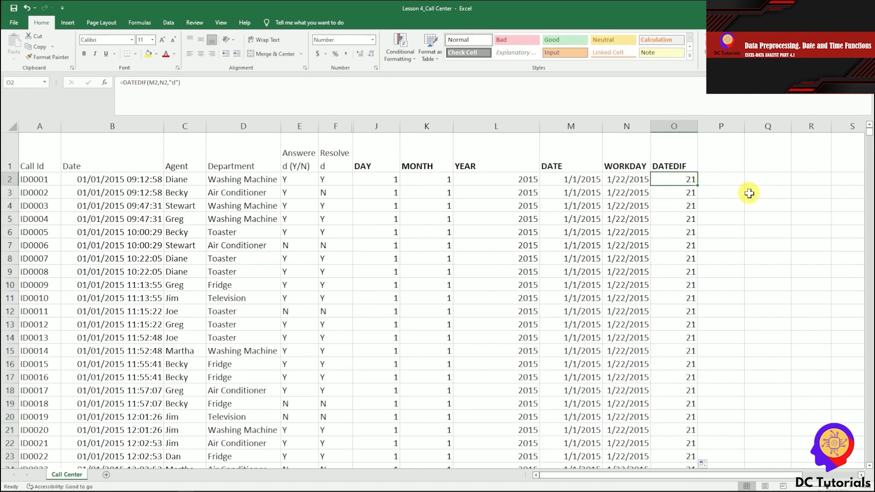
left_click(565, 178)
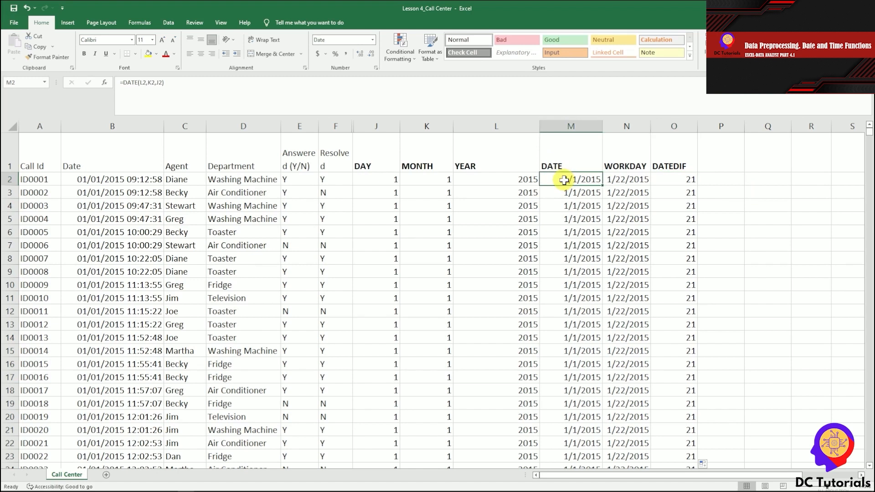
left_click(614, 179)
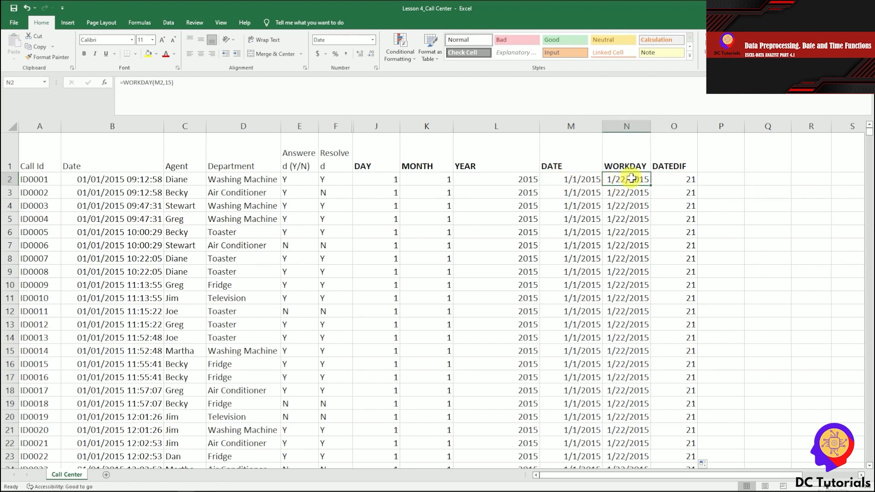
left_click(624, 158)
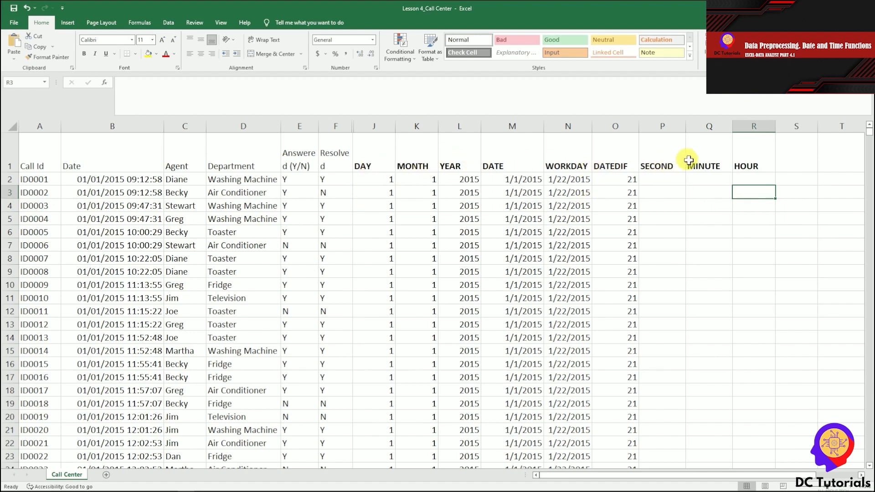
Enter =SECOND(B2) in cell P2 and compare the extracted seconds with the original timestamp in B2
left_click(665, 176)
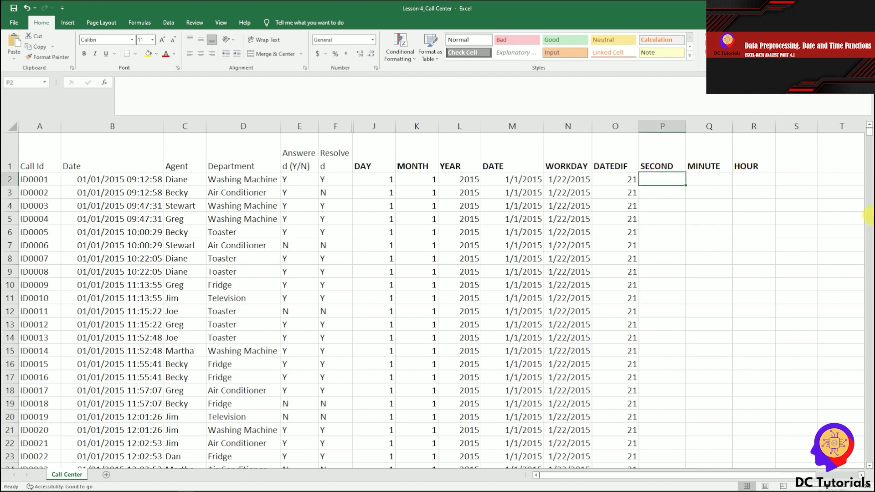
type("=second(")
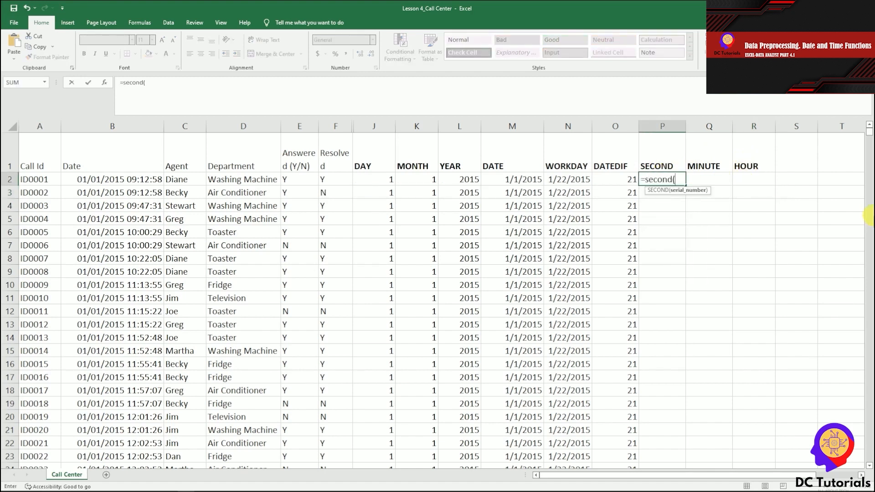
left_click(138, 179)
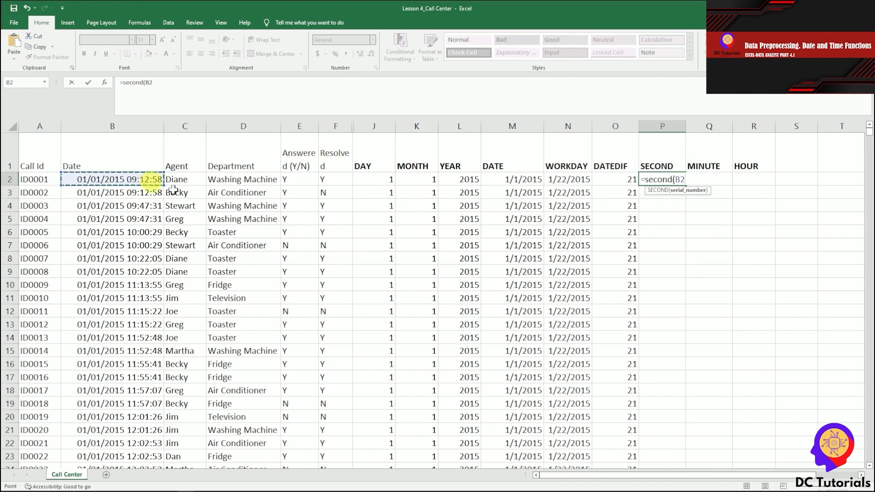
type(")")
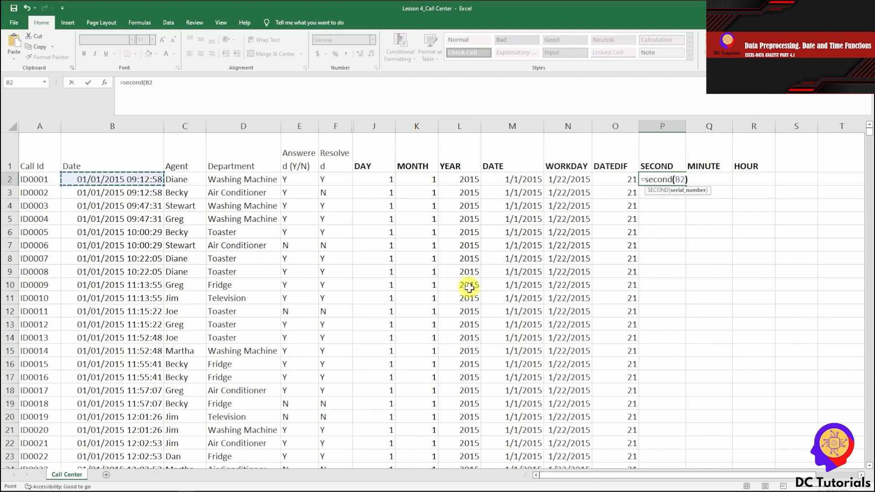
key("Return")
key("Up")
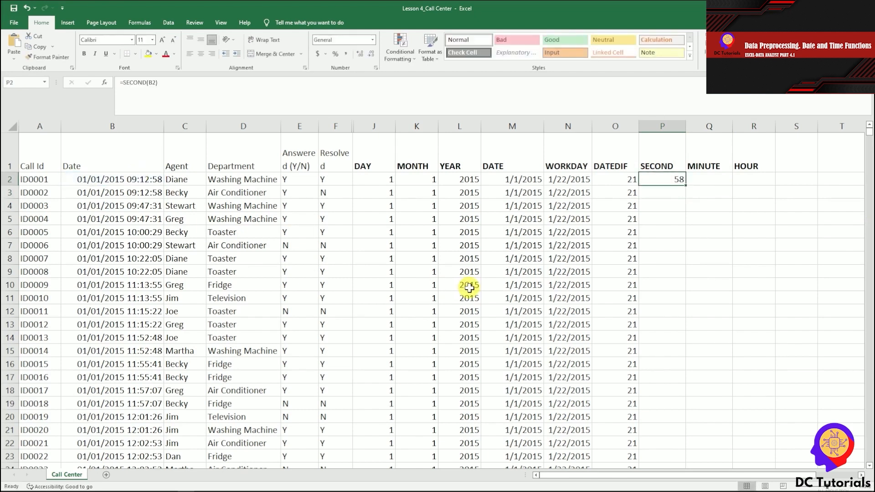
left_click(152, 178)
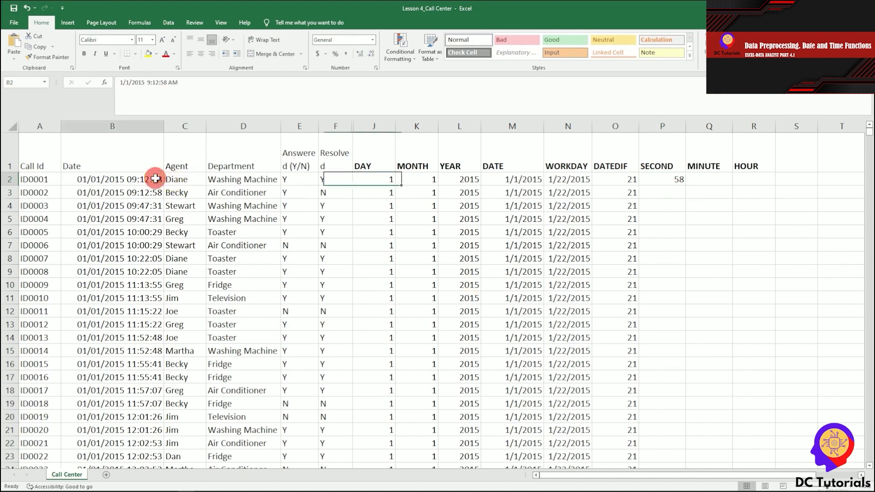
left_click(656, 178)
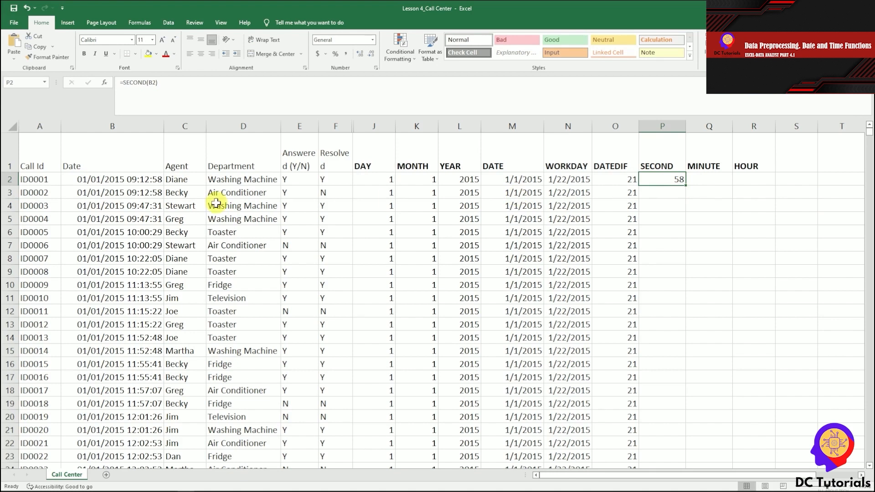
left_click(141, 181)
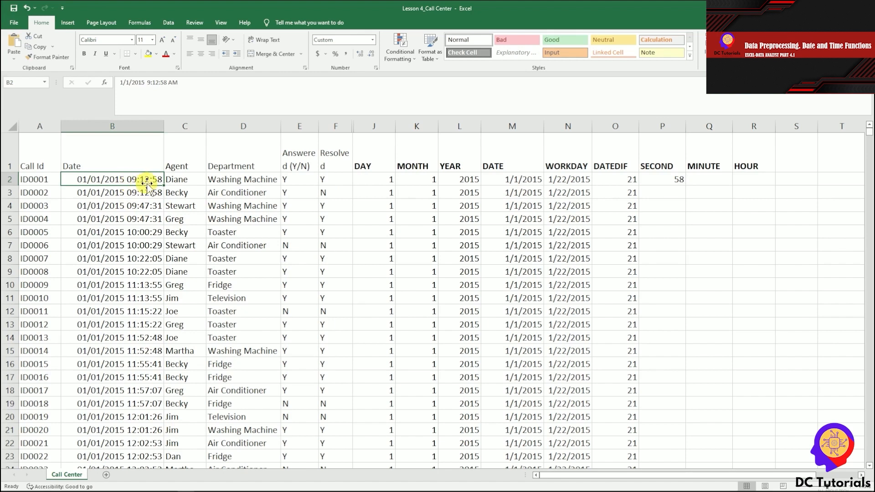
Enter =MINUTE(B2) in cell Q2 to extract the minutes from the original timestamp
left_click(707, 182)
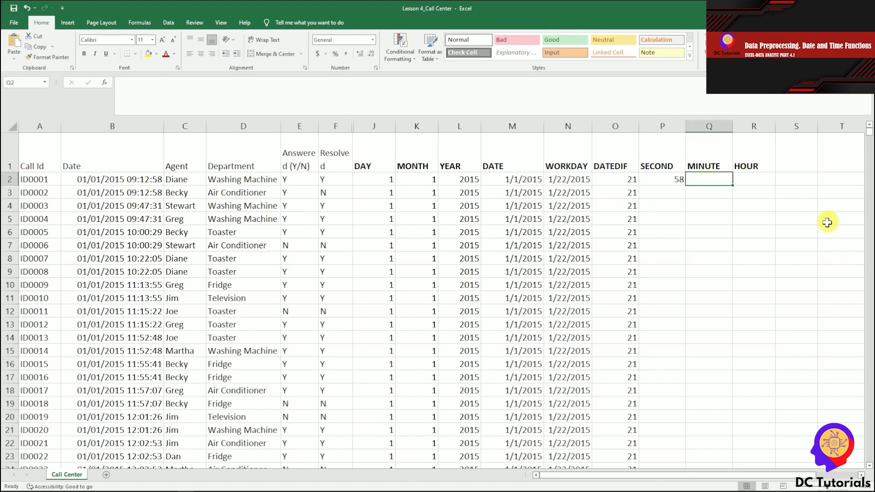
type("=minute(")
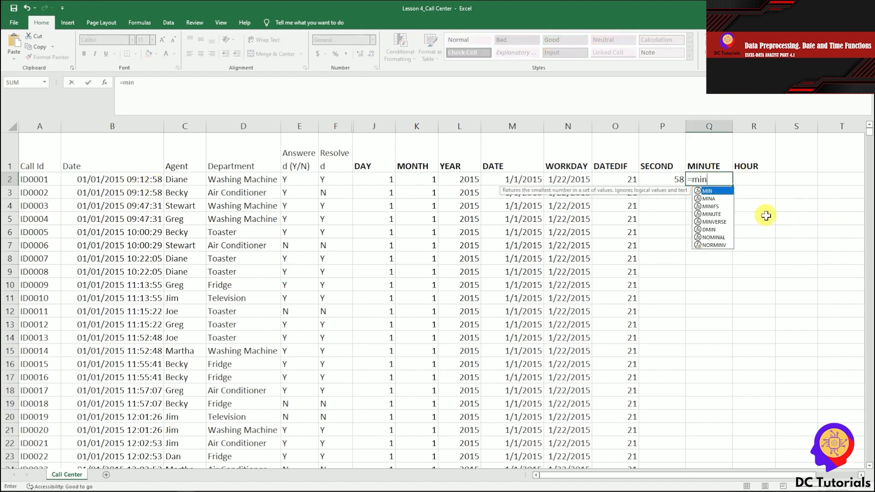
left_click(111, 179)
type(")")
key("Return")
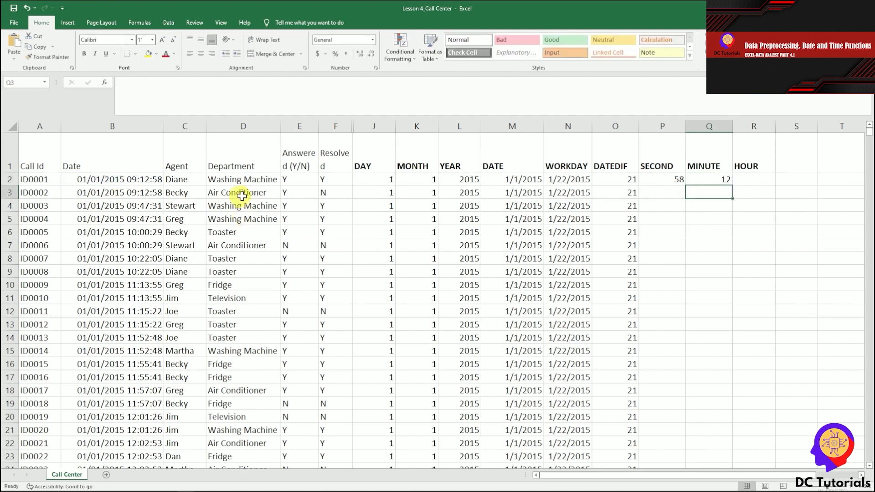
Enter =HOUR(B2) in cell R2 to extract the hour from the original timestamp
left_click(758, 181)
type("=hpur")
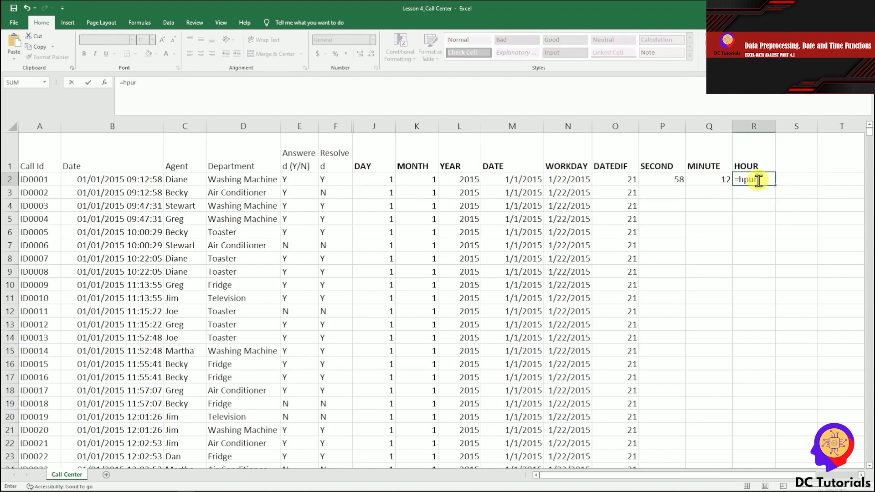
key("BackSpace")
key("BackSpace")
key("BackSpace")
type("our(")
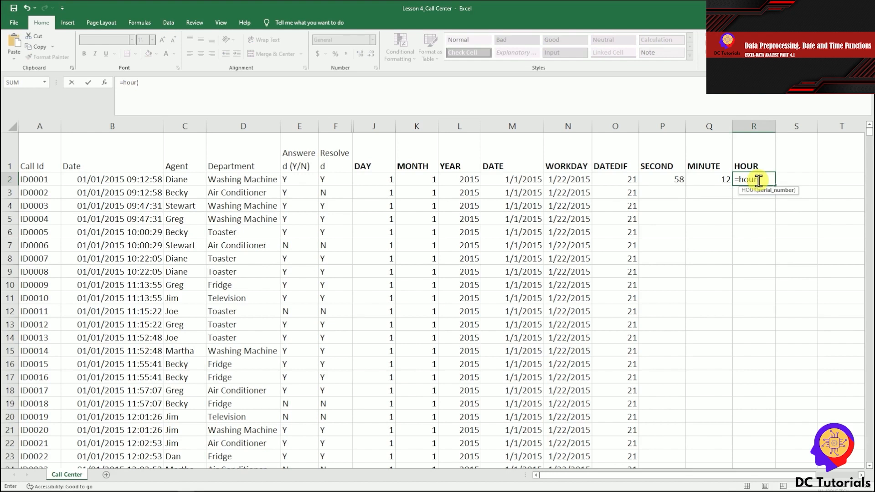
left_click(154, 178)
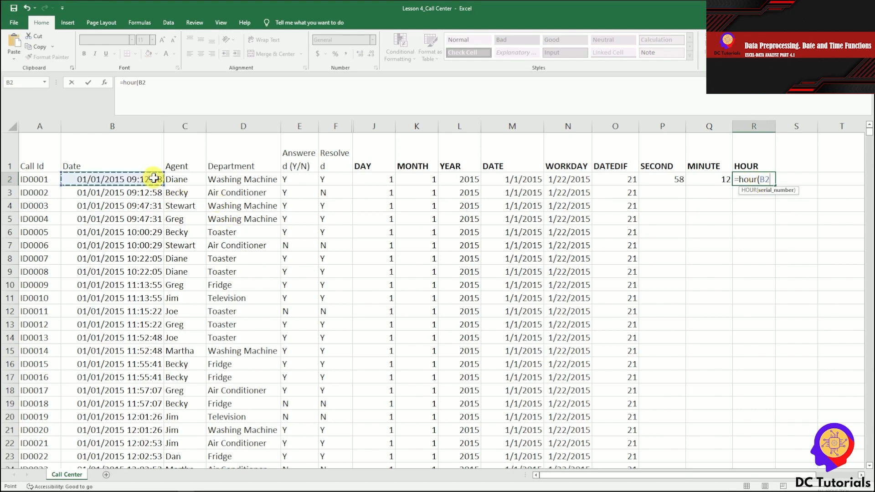
type(")")
key("Return")
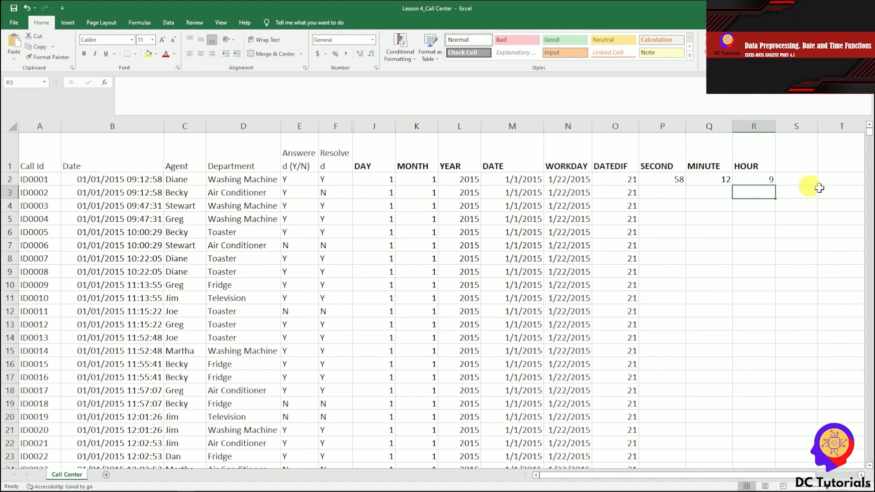
Fill the SECOND, MINUTE and HOUR formulas from P2:R2 down their columns
left_click_drag(669, 182, 771, 180)
double_click(776, 184)
left_click(802, 190)
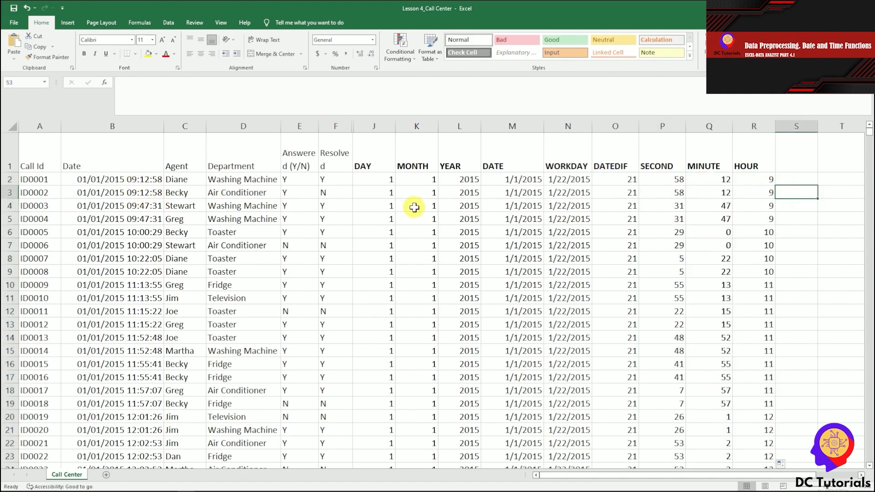
Add a TIME heading in cell S1 and review the SECOND, MINUTE and HOUR headings in P1:R1
left_click(679, 166)
left_click(726, 165)
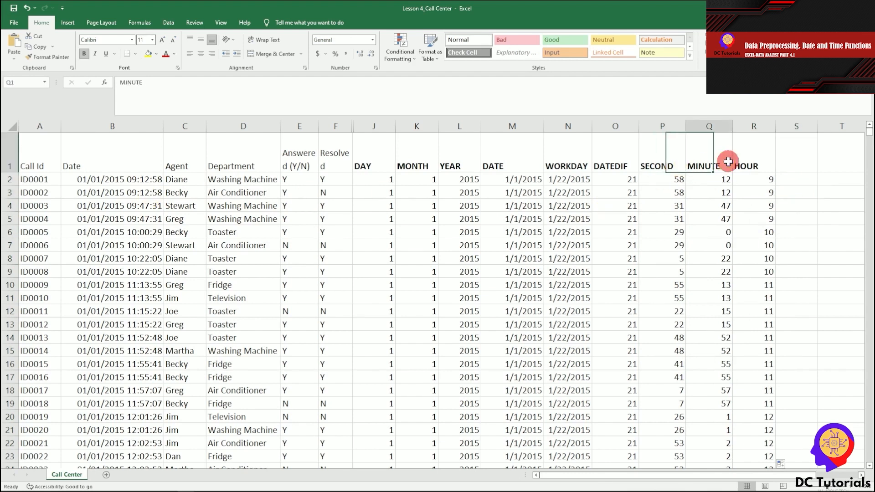
left_click(754, 162)
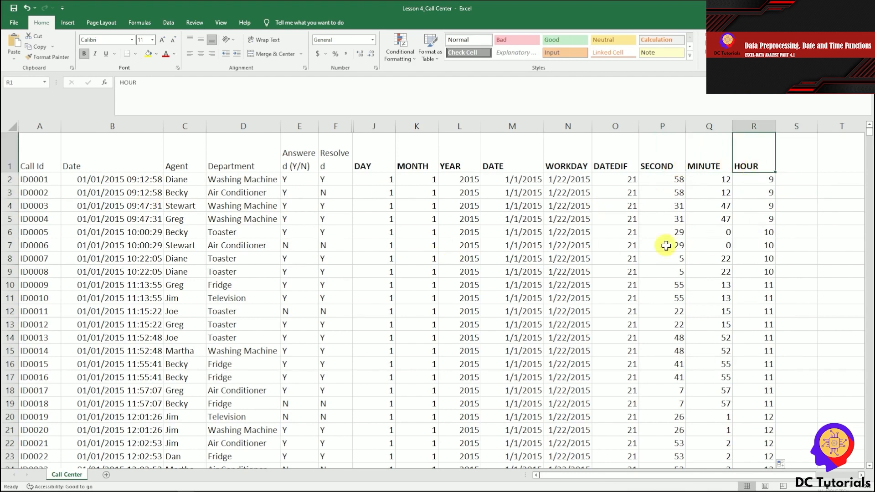
left_click(802, 165)
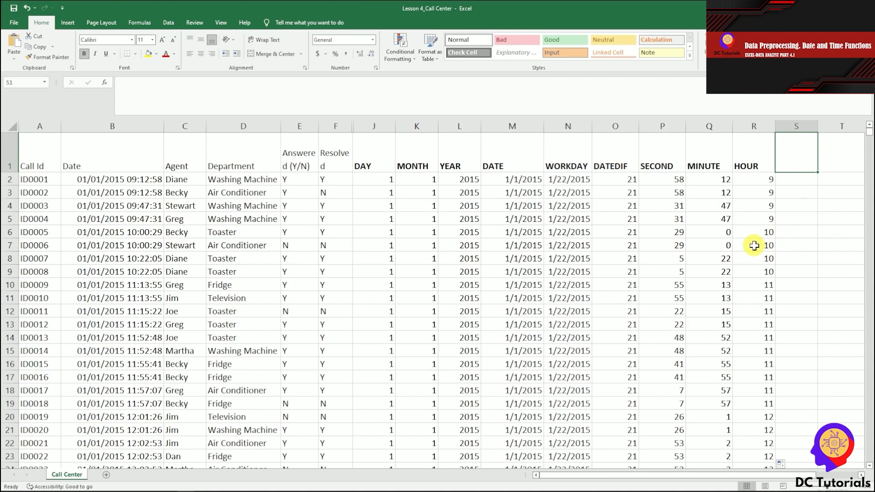
type("TIME")
key("Return")
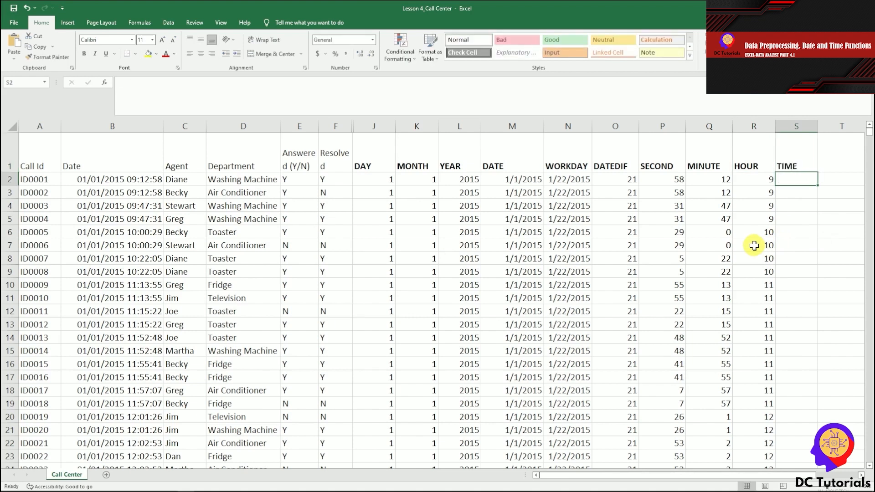
left_click(516, 157)
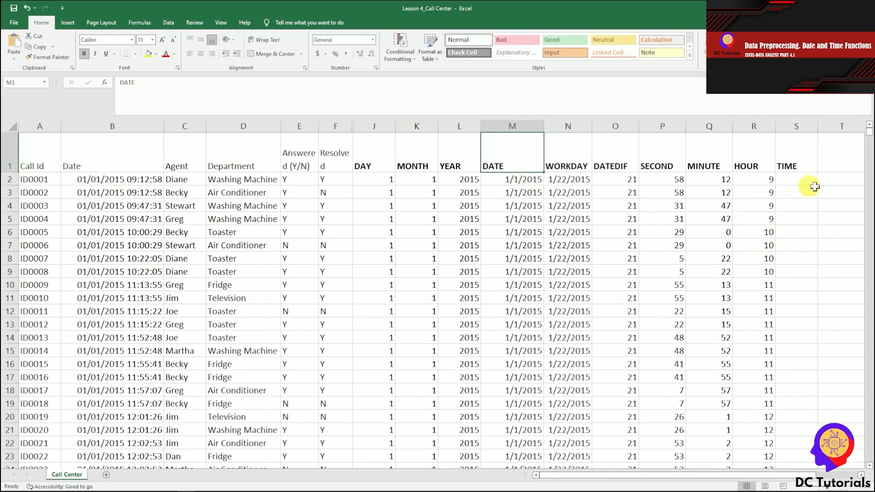
left_click(792, 180)
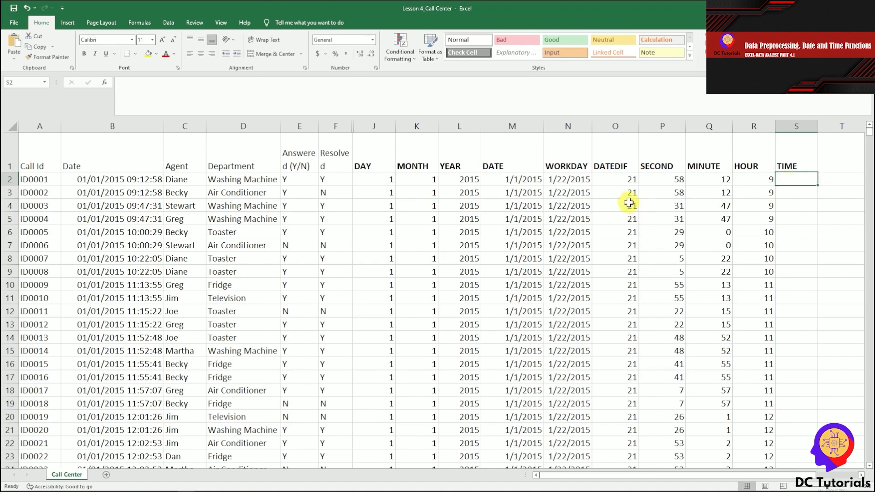
left_click_drag(655, 161, 770, 165)
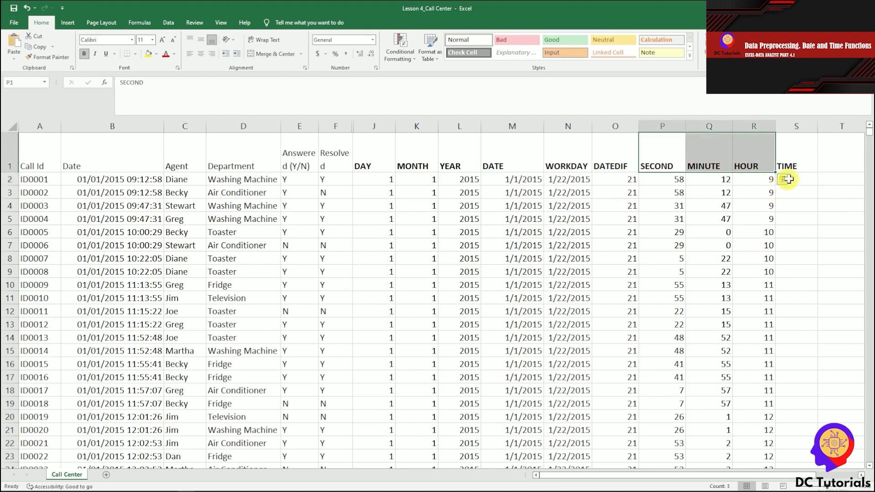
left_click(791, 166)
Enter =TIME(R2,Q2,P2) in cell S2, fill it down the column and compare it with the DATE formula in M2
left_click(796, 184)
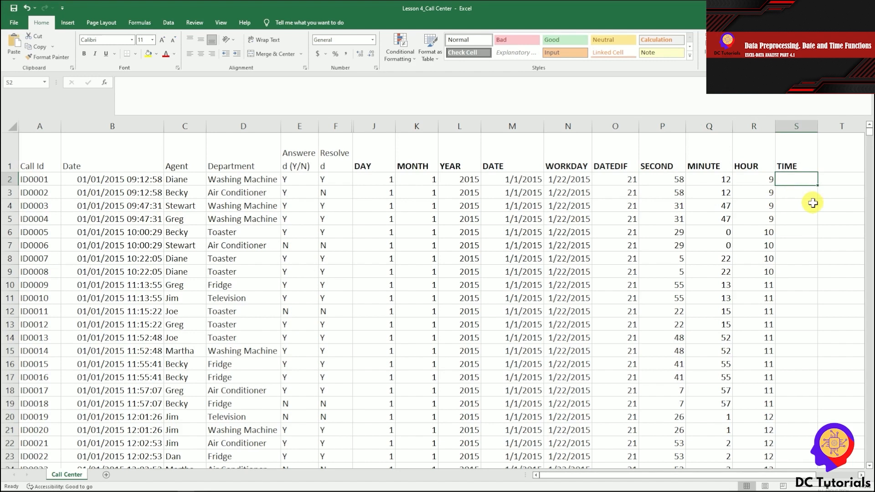
type("=yti")
key("BackSpace")
key("BackSpace")
key("BackSpace")
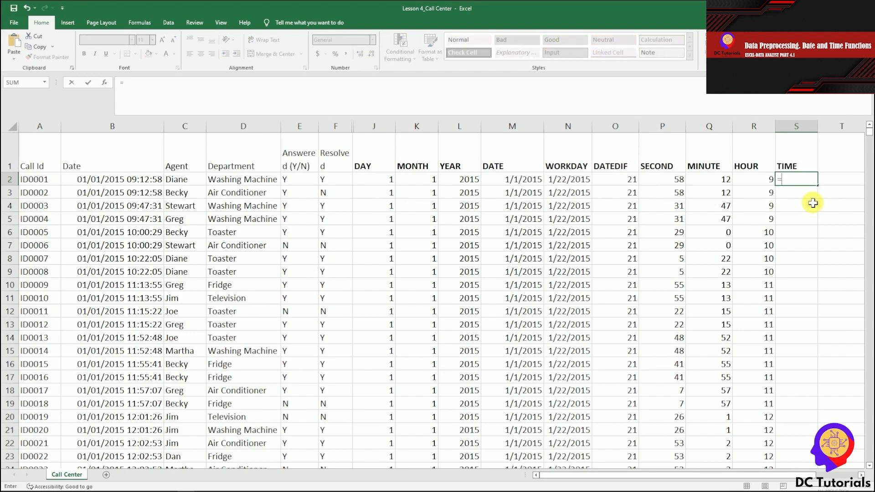
type("time(")
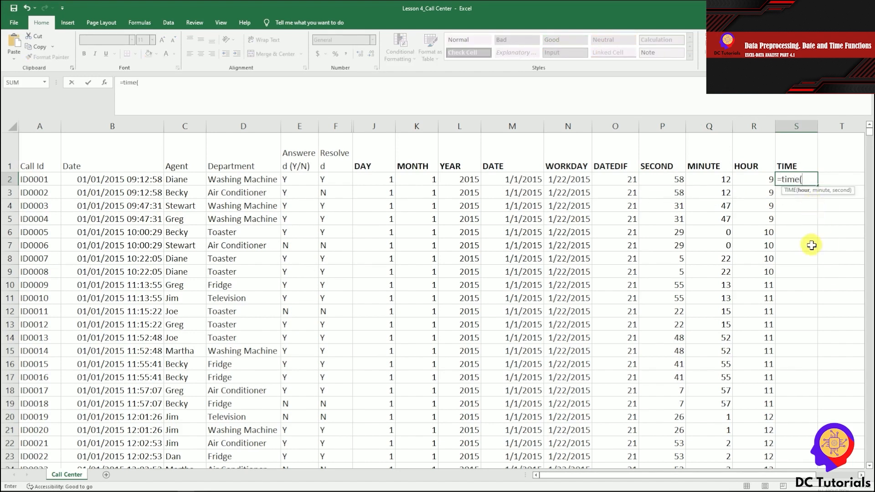
left_click(763, 177)
type(",")
left_click(710, 178)
type(",")
left_click(662, 178)
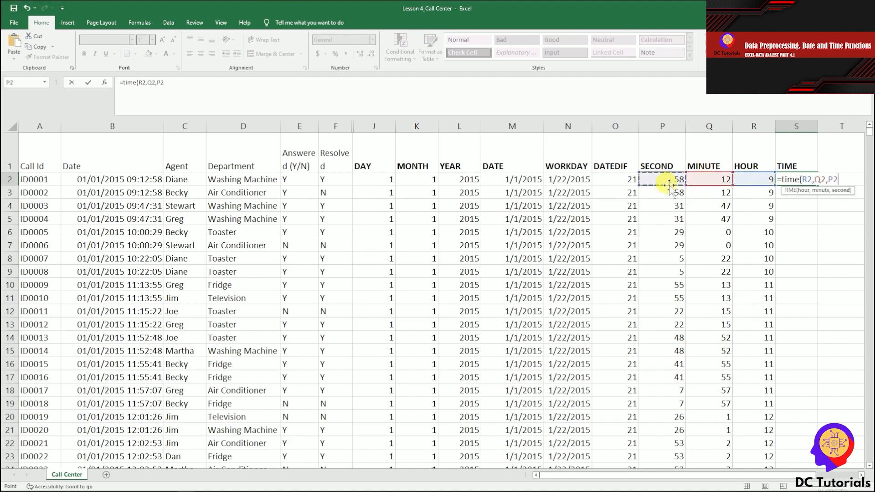
type(")")
key("ctrl+Return")
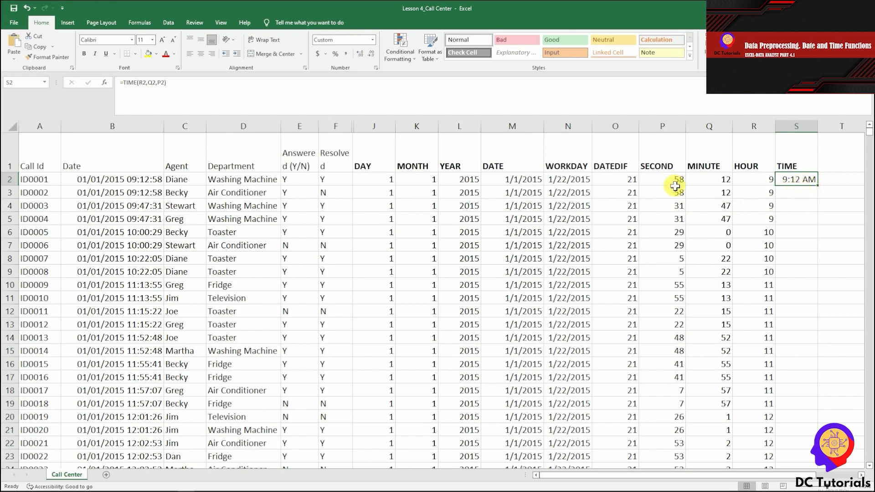
double_click(818, 185)
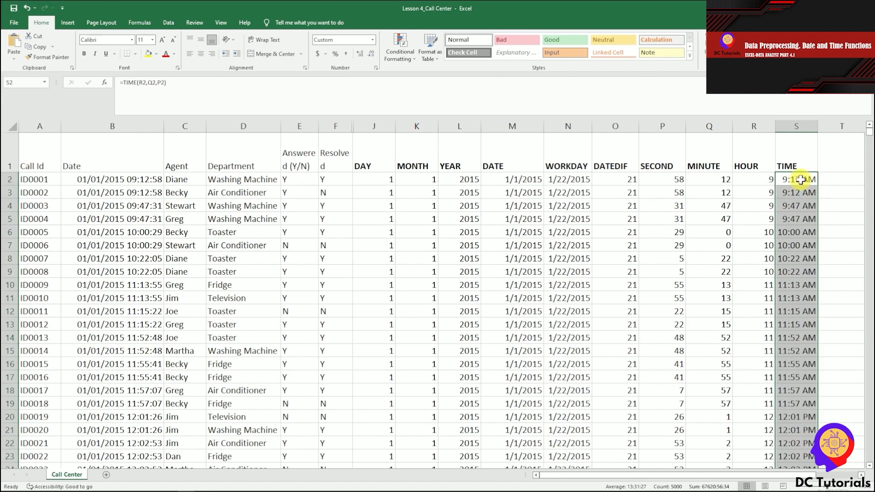
left_click(519, 179)
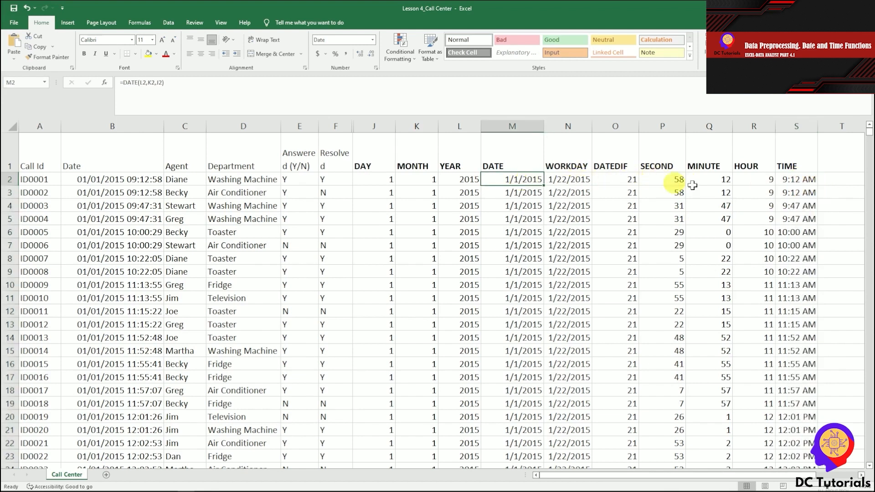
Test the function with fixed values by entering =TIME(7,30,5) in cell T2, and clear the cell
left_click(862, 475)
left_click(861, 475)
left_click(697, 182)
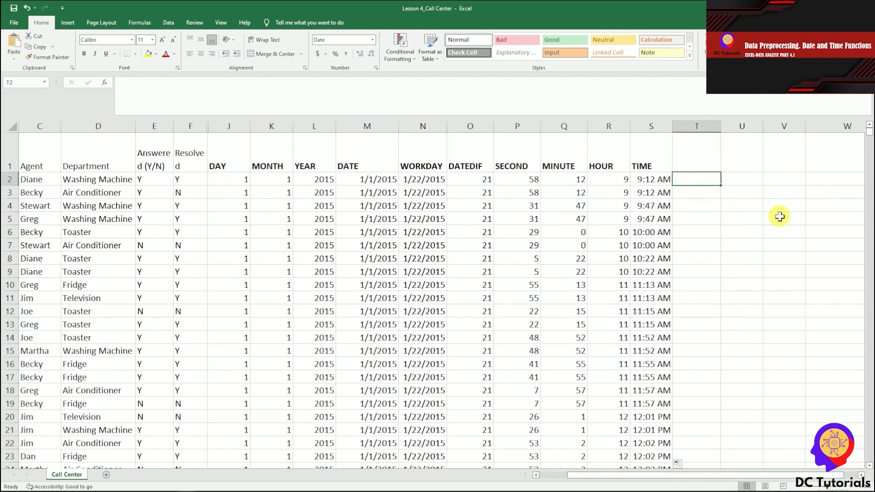
type("=time(")
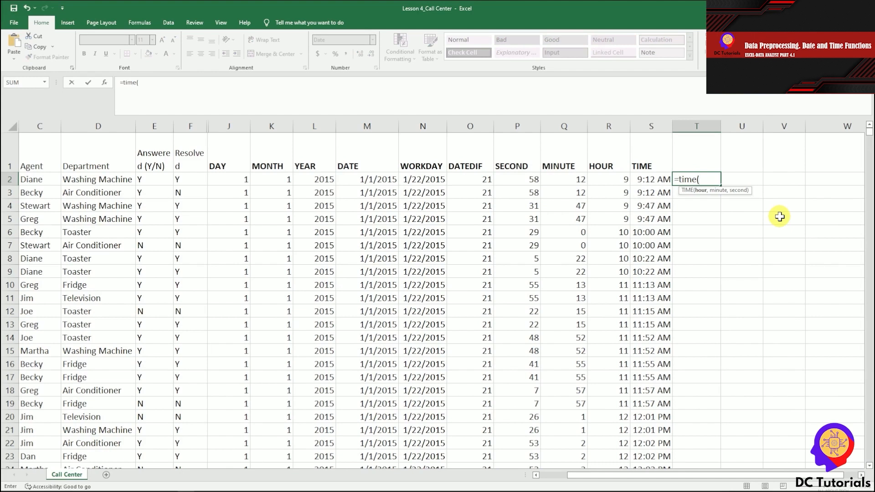
type("7,30,5)")
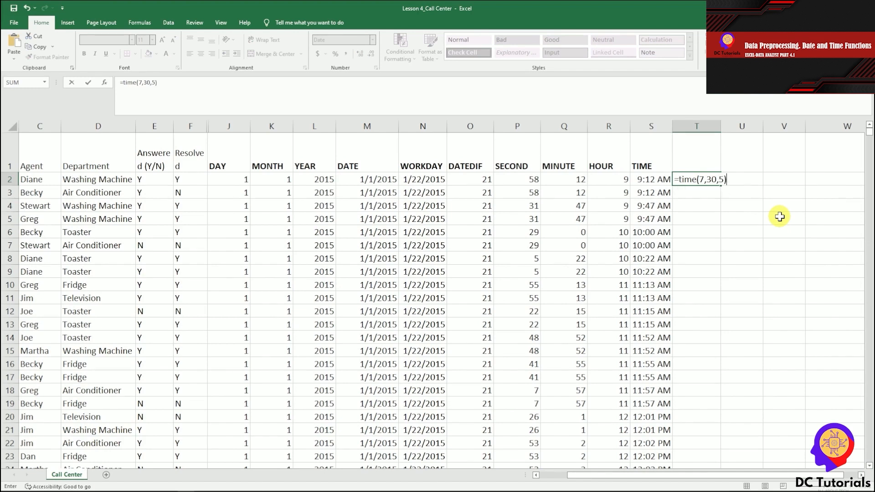
key("Return")
key("Up")
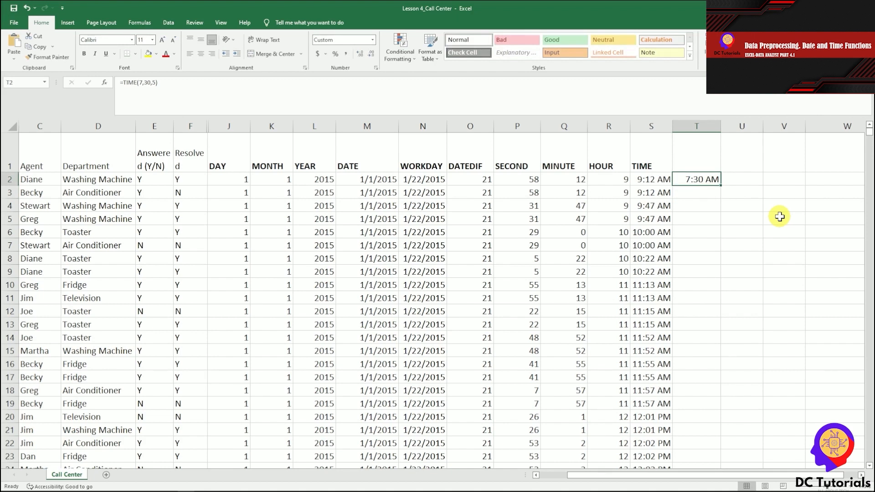
key("Delete")
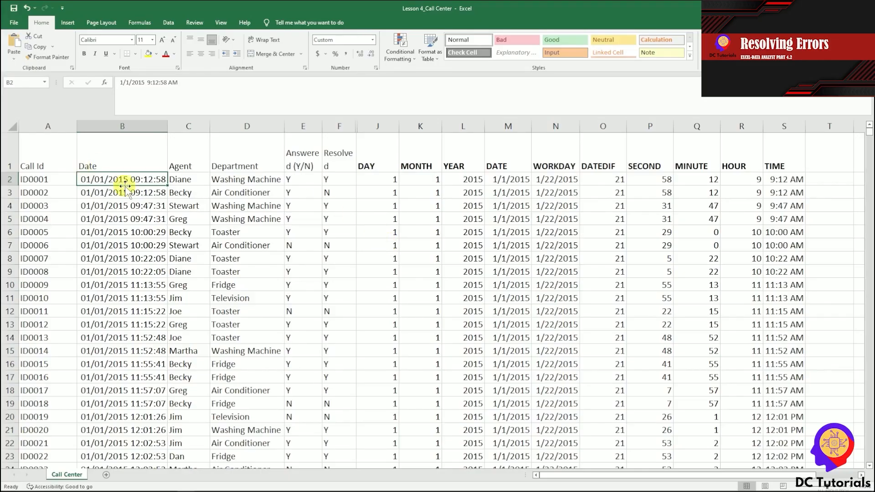
Narrow the Date column B until its timestamps no longer fit, and widen it enough to show them in full
left_click_drag(166, 126, 131, 127)
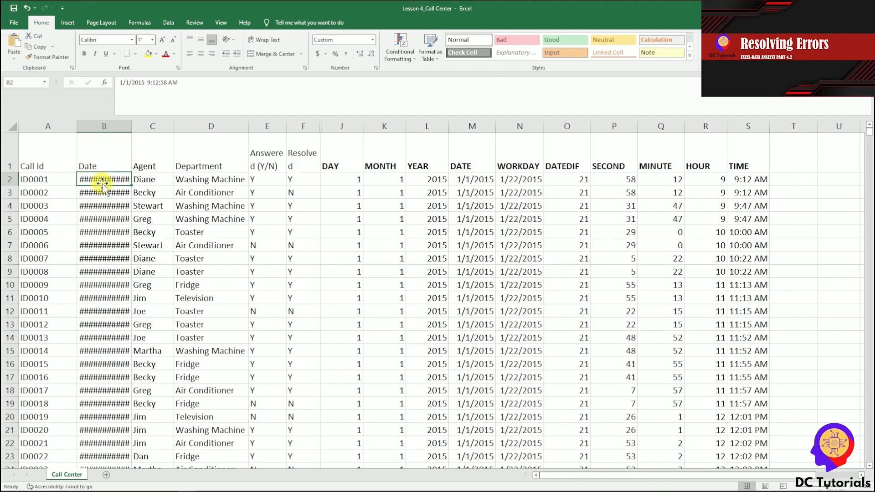
left_click_drag(134, 126, 167, 128)
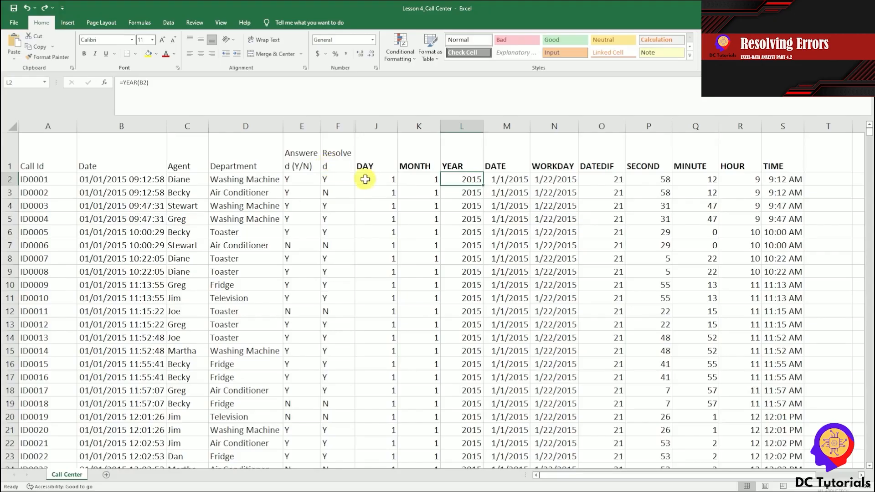
Check which column the DAY formula in J2 refers to, and delete the Date column B to break the dependent formulas
left_click(370, 179)
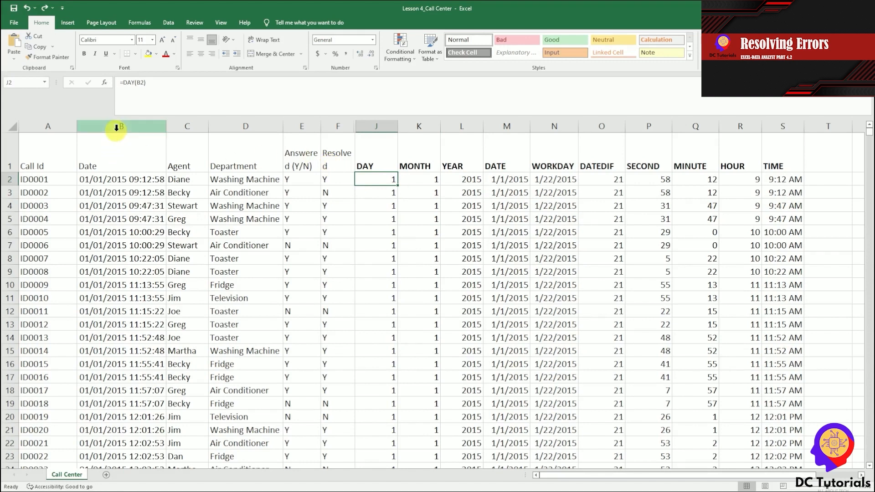
left_click(116, 127)
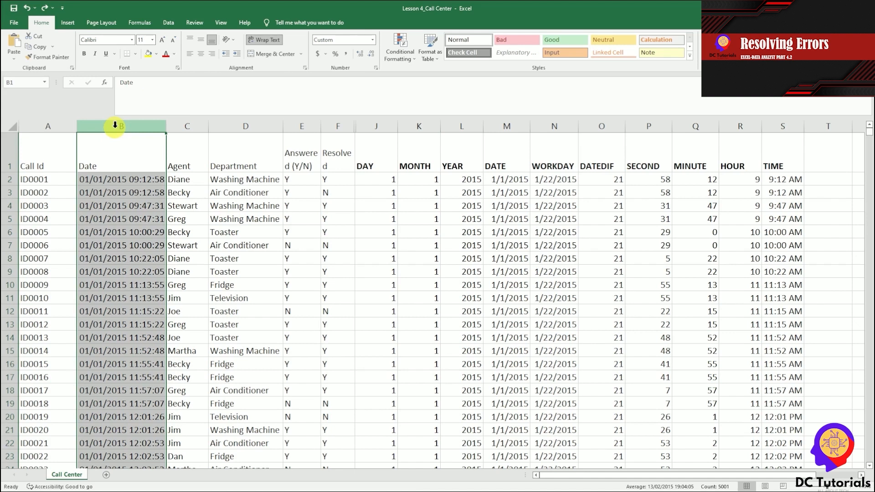
left_click_drag(377, 181, 770, 371)
left_click(381, 179)
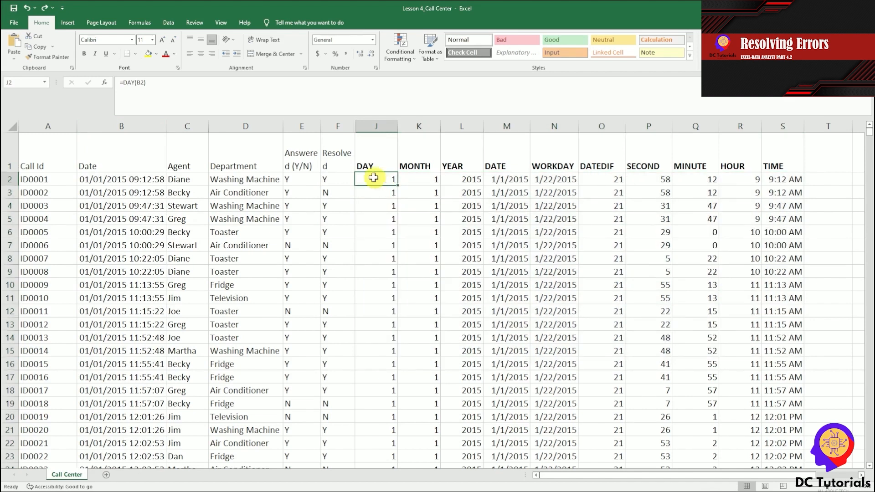
left_click(122, 179)
left_click(122, 126)
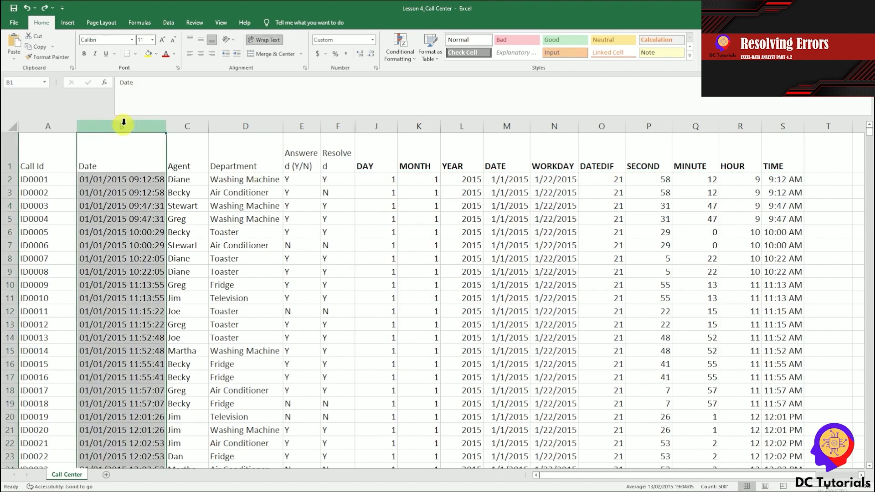
right_click(125, 128)
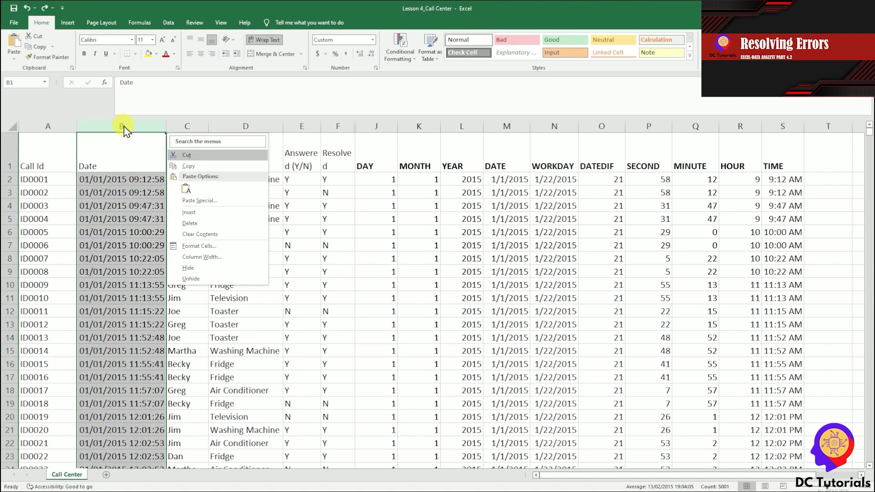
key("d")
Inspect the broken reference in the DAY formula in I2 and undo the deletion of the Date column
left_click_drag(284, 179, 699, 314)
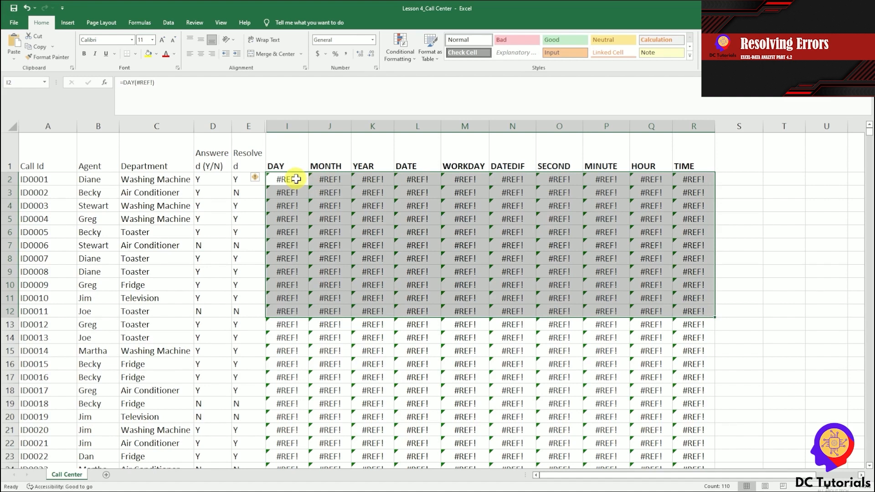
left_click(296, 179)
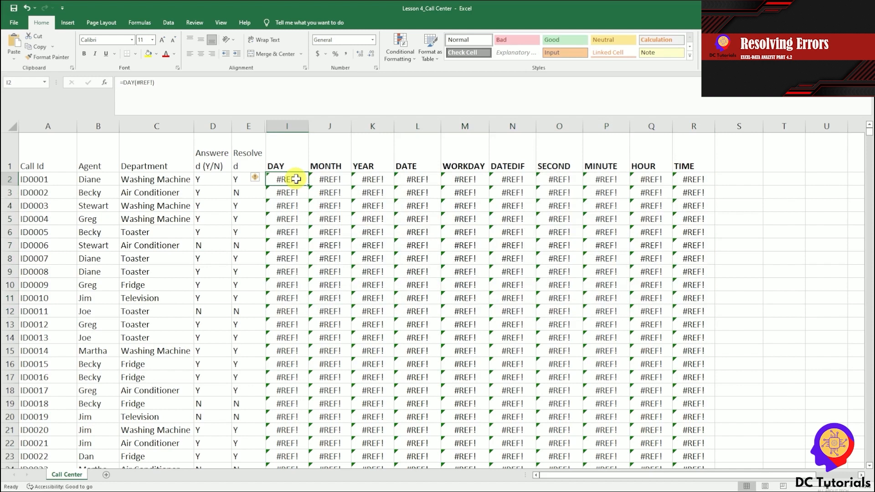
left_click_drag(172, 83, 138, 85)
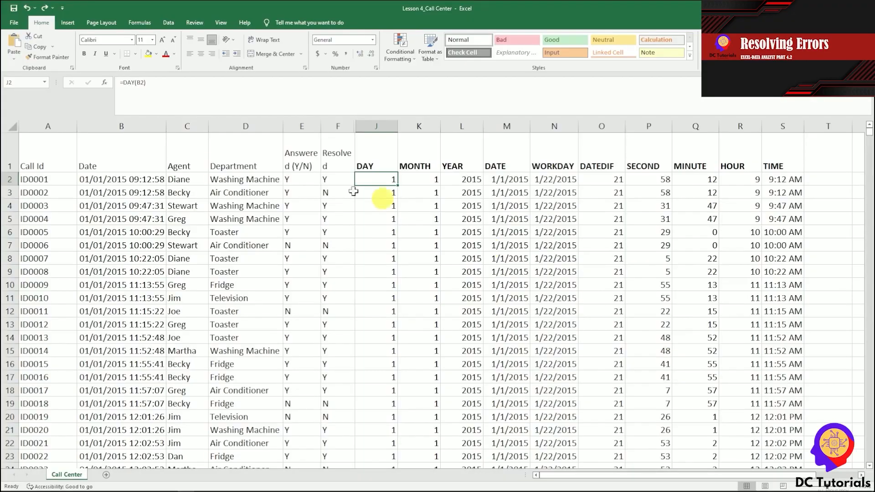
Misspell the function name in J2's DAY formula so that it reads =DA(B2), producing a name error
left_click(139, 82)
key("Left")
key("Left")
key("BackSpace")
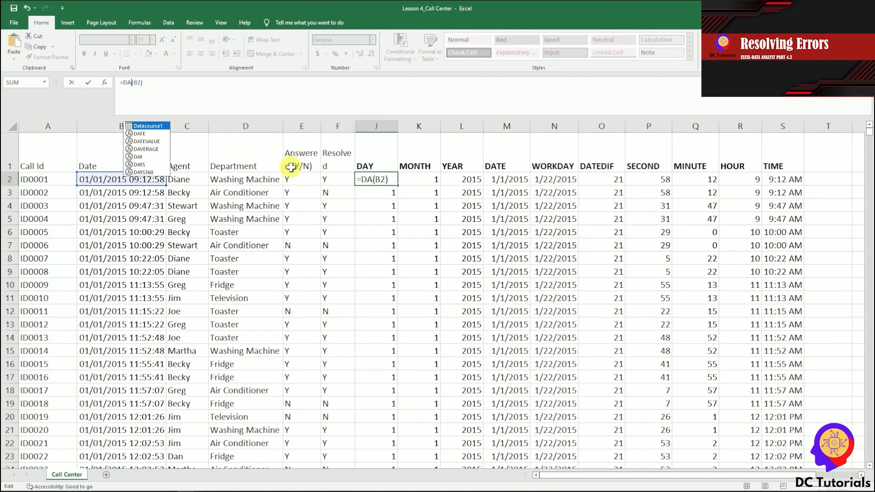
key("Return")
key("Up")
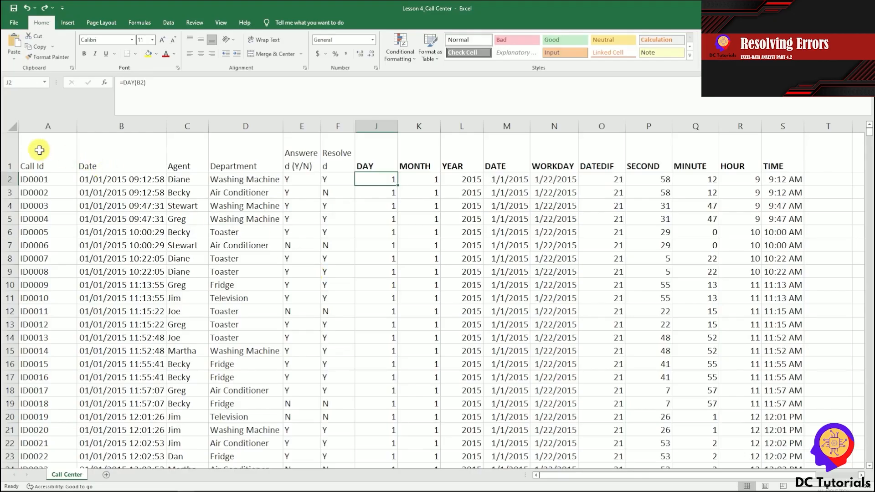
Turn on filters for the header row and look through the values in the Call Id filter list
left_click(39, 146)
key("ctrl+shift+l")
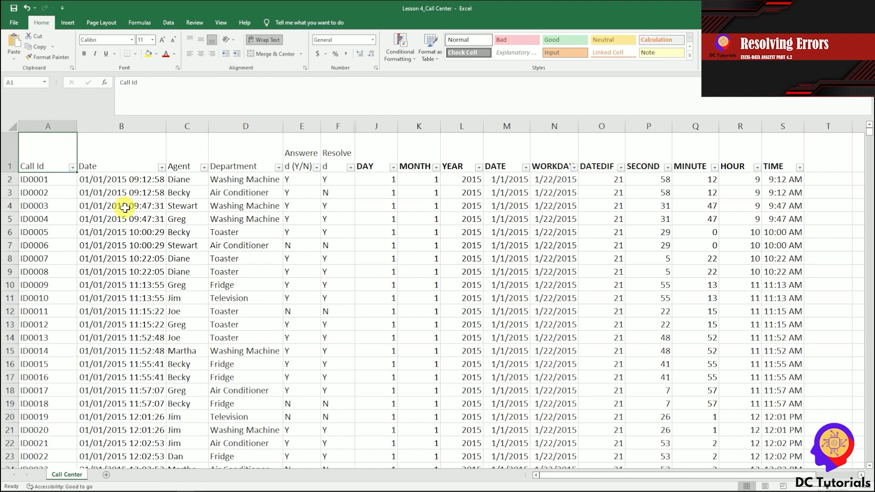
key("alt+Down")
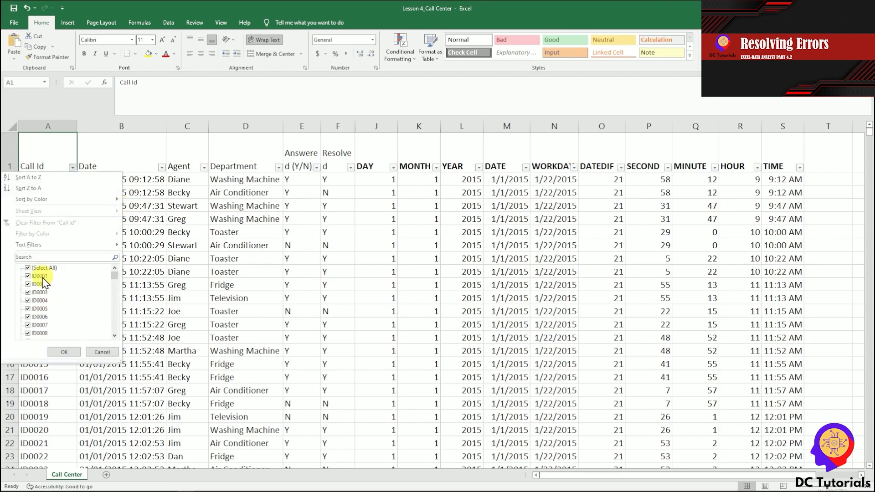
left_click(114, 278)
mouse_move(116, 279)
left_mouse_down()
mouse_move(118, 336)
mouse_move(114, 272)
left_mouse_up()
left_click(102, 351)
Hide columns M through S, from DATE to TIME
left_click_drag(768, 122, 496, 133)
key("shift+F10")
key("h")
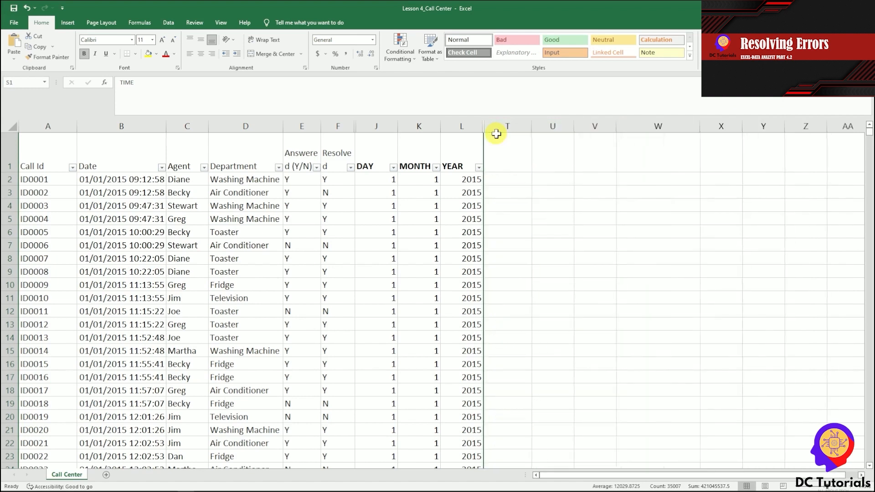
Enter =VLOOKUP("ID1",A:A,1,0) in T2 and highlight the lookup value ID1 inside the formula
left_click(510, 178)
type("=")
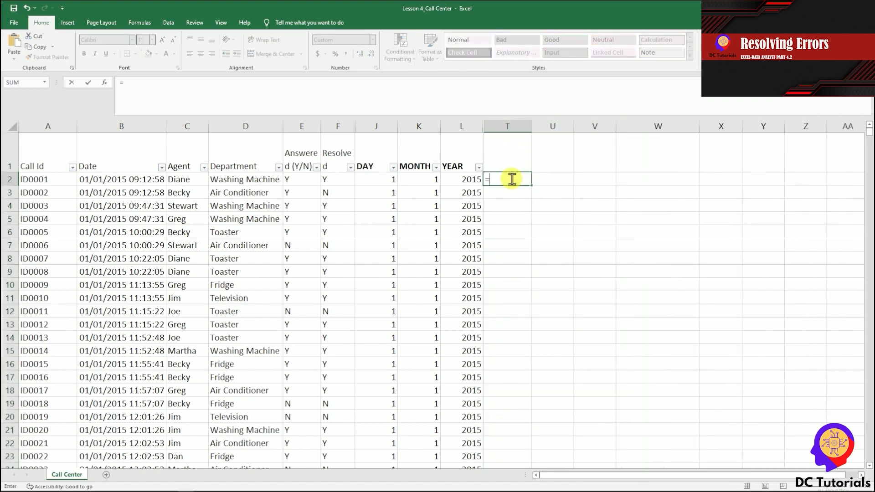
type("vlookup(")
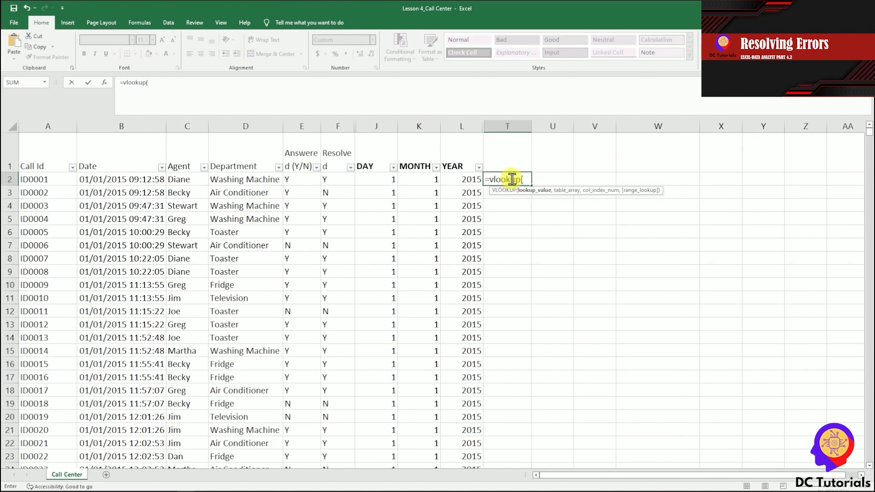
type("\"ID1,")
key("Left")
type("\"")
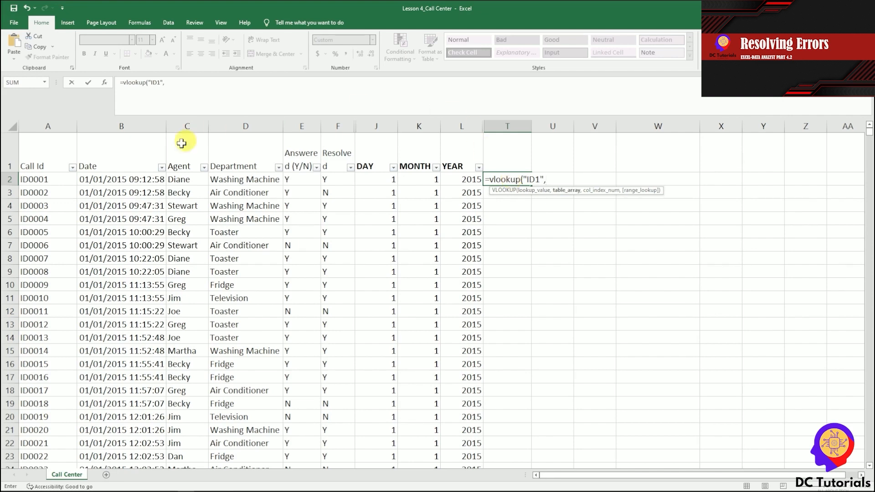
left_click(62, 124)
type(",")
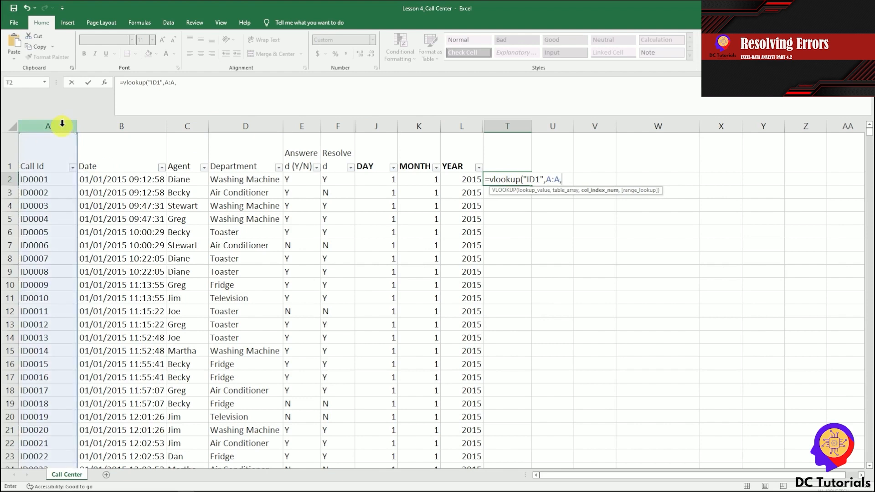
type("1,0)")
key("Return")
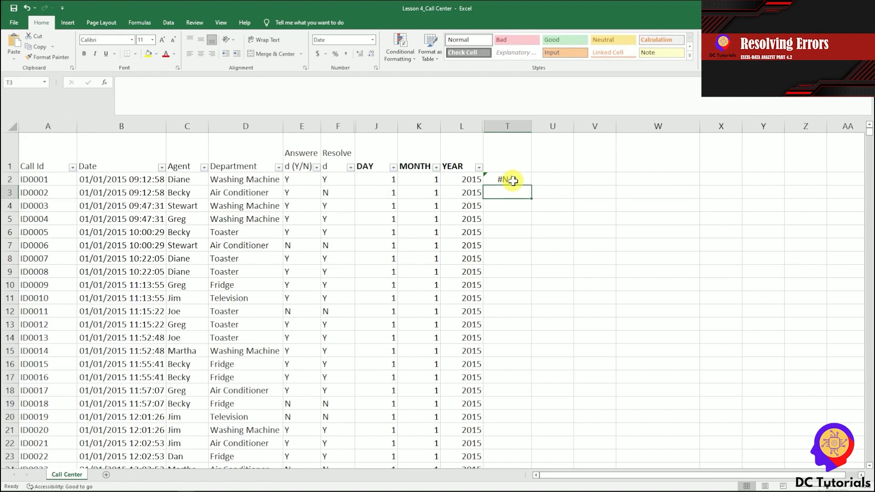
left_click(513, 181)
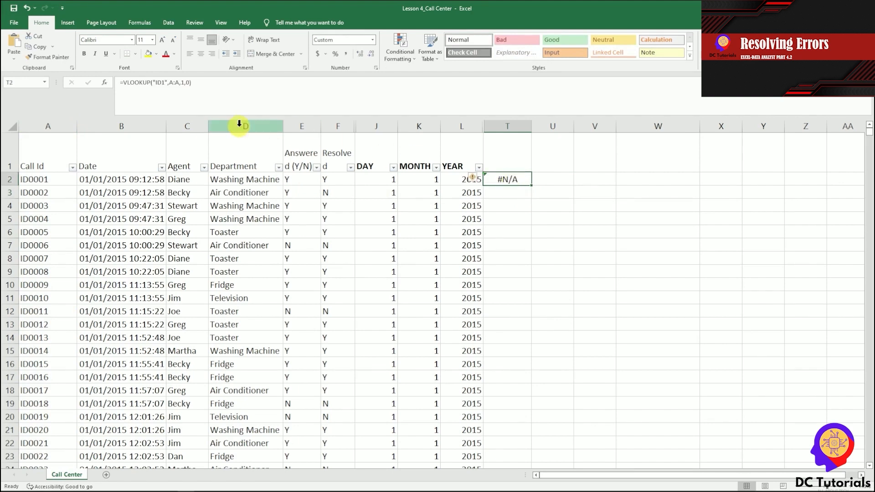
double_click(164, 83)
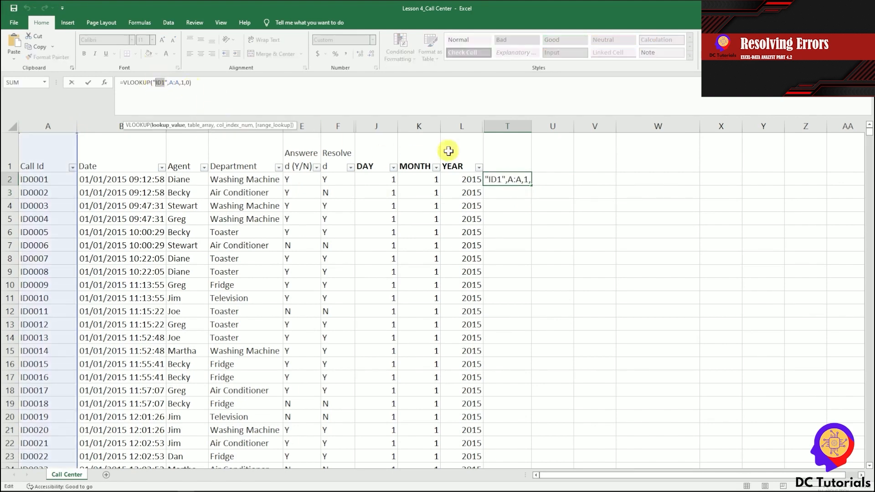
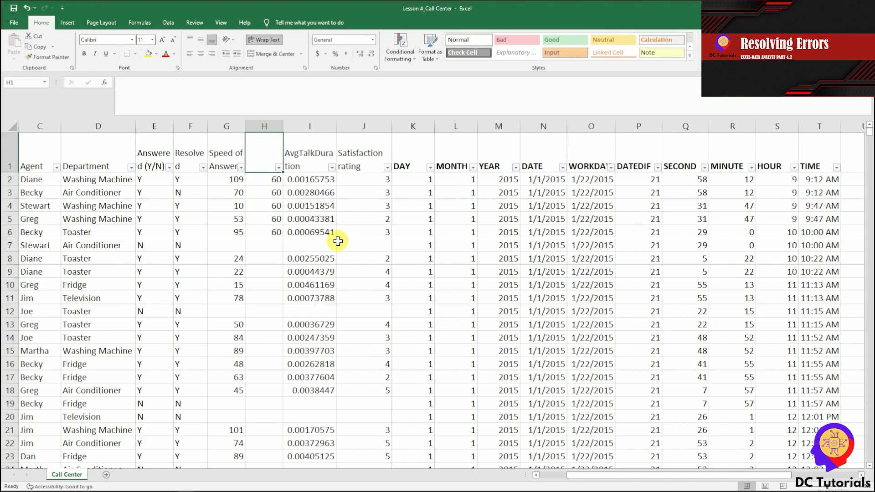
Hide columns I through T, from AvgTalkDuration to TIME
left_click_drag(312, 125, 809, 124)
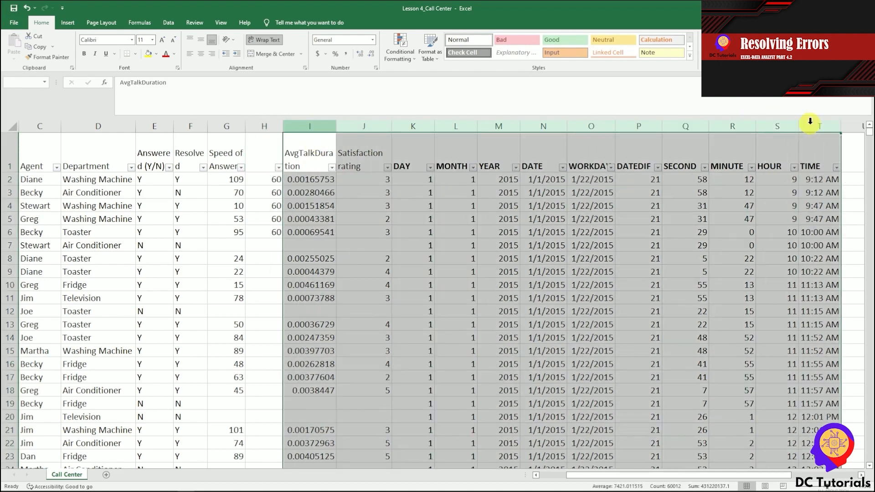
right_click(810, 123)
left_click(754, 268)
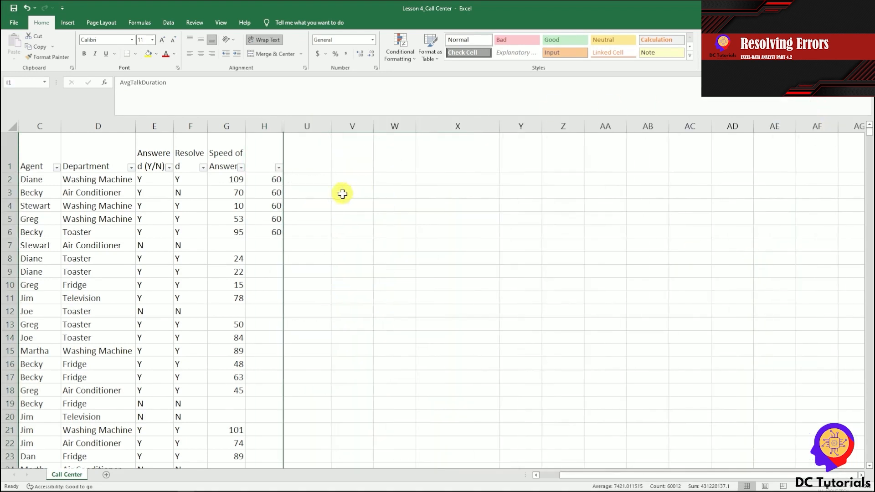
Divide the speed of answer by the value beside it with =G2/H2 in U2, and apply the General number format
left_click(317, 178)
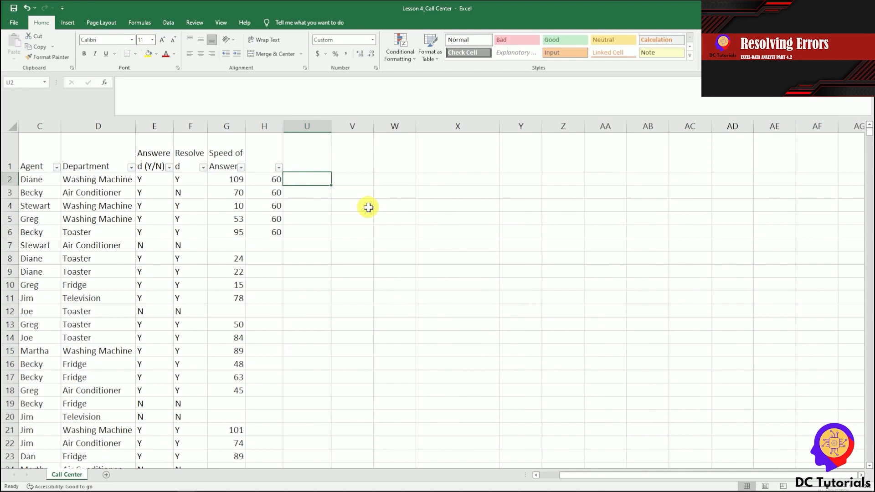
type("=")
key("Left")
key("Left")
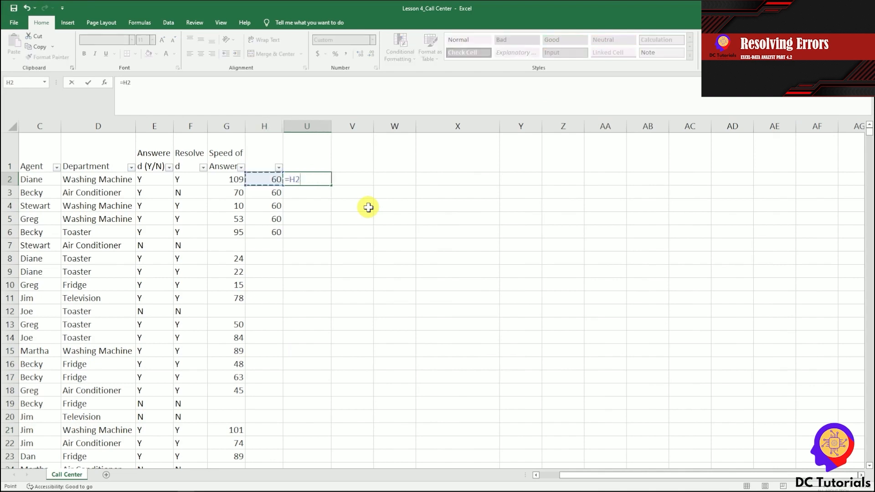
type("/")
key("Left")
key("Return")
key("Up")
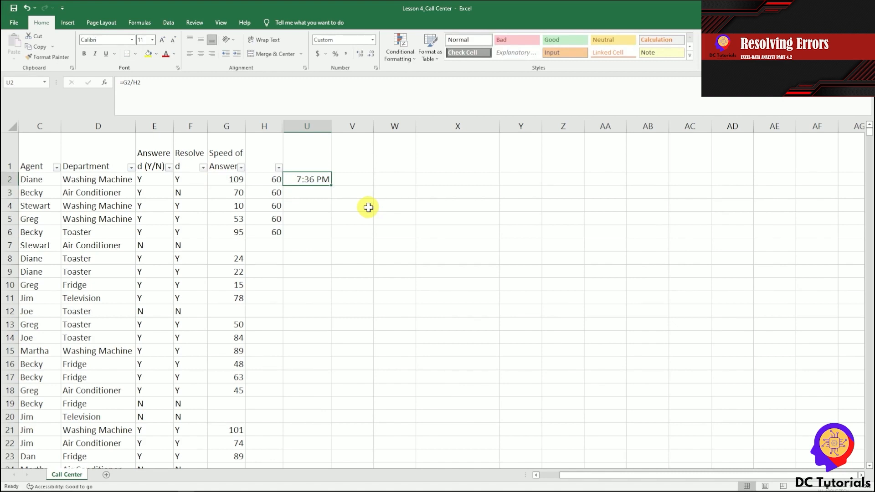
left_click(372, 40)
left_click(349, 53)
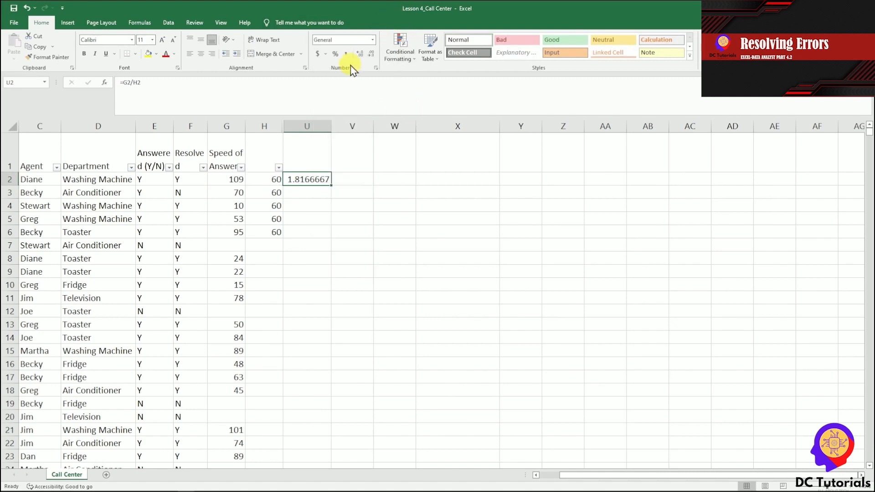
Copy the division formula from U2 into U3:U6
key("ctrl+c")
key("Down")
key("shift+Down")
key("shift+Down")
key("shift+Down")
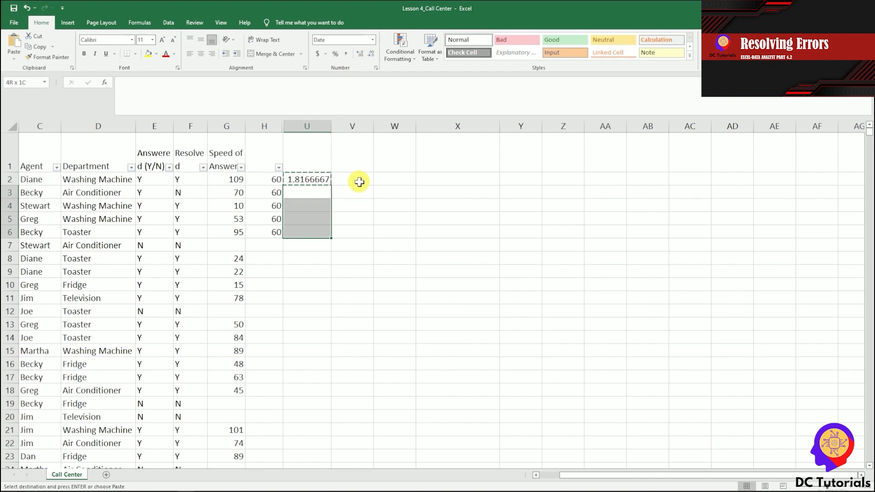
key("ctrl+v")
left_click(360, 182)
key("Escape")
Clear the divisor in H2 and set the divisor in H3 to 0
key("Left")
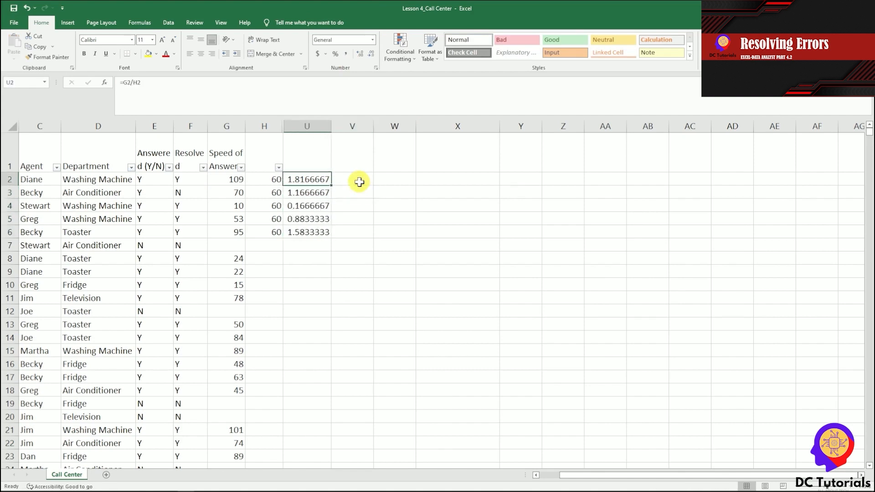
key("Left")
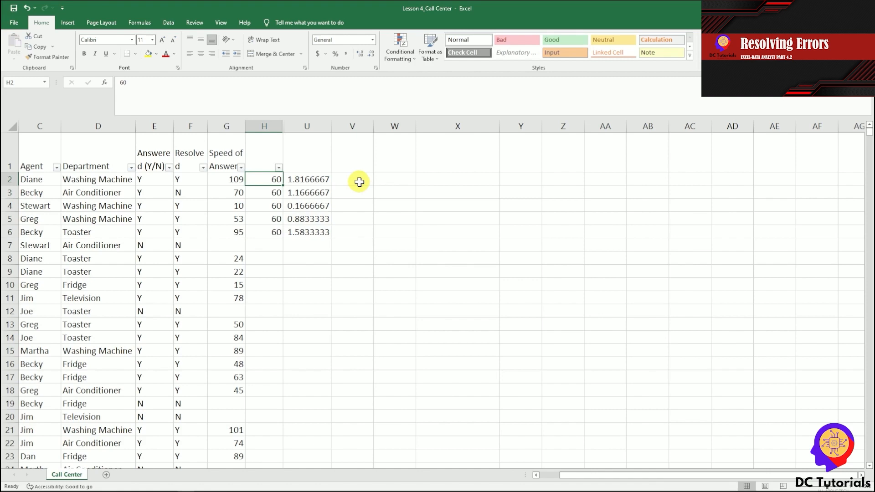
key("BackSpace")
key("Return")
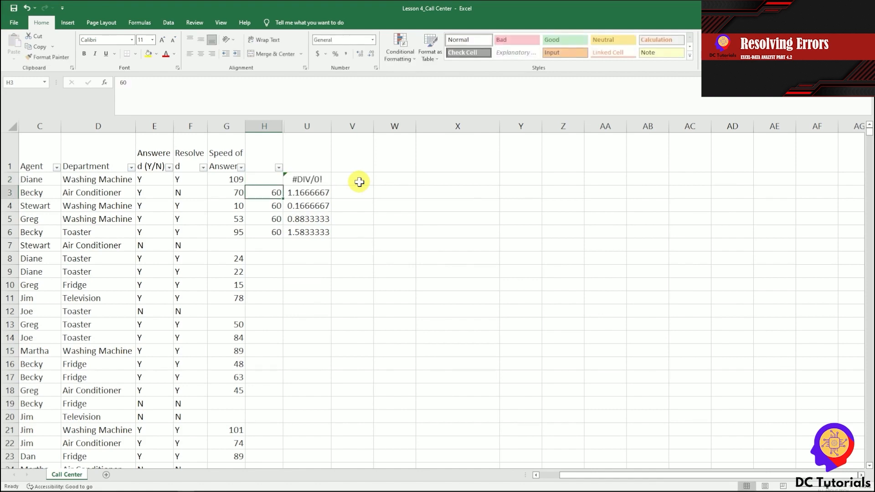
type("0")
key("Return")
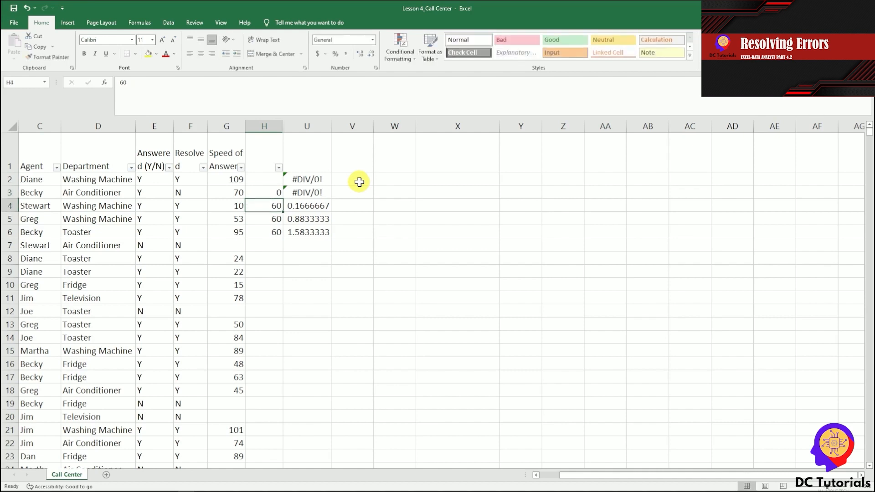
Examine the division results in U2:U3 together with their divisors in H2 and H3
key("Right")
key("Up")
key("shift+Up")
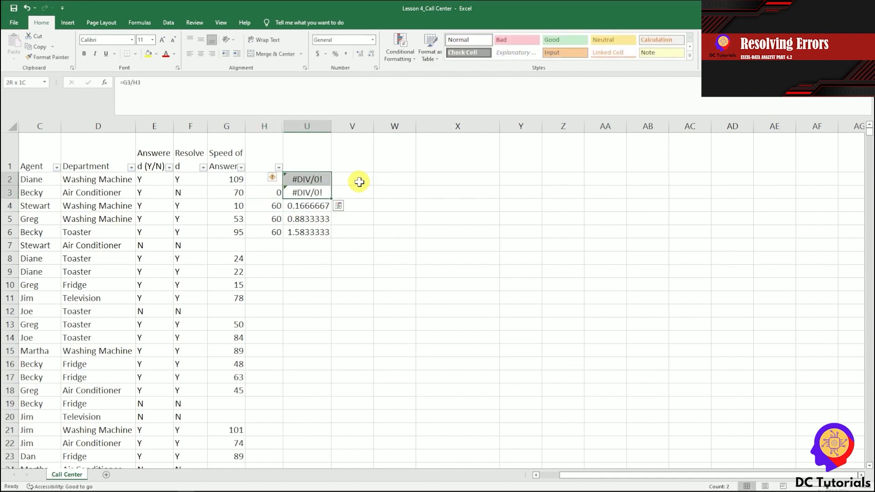
key("Left")
key("Up")
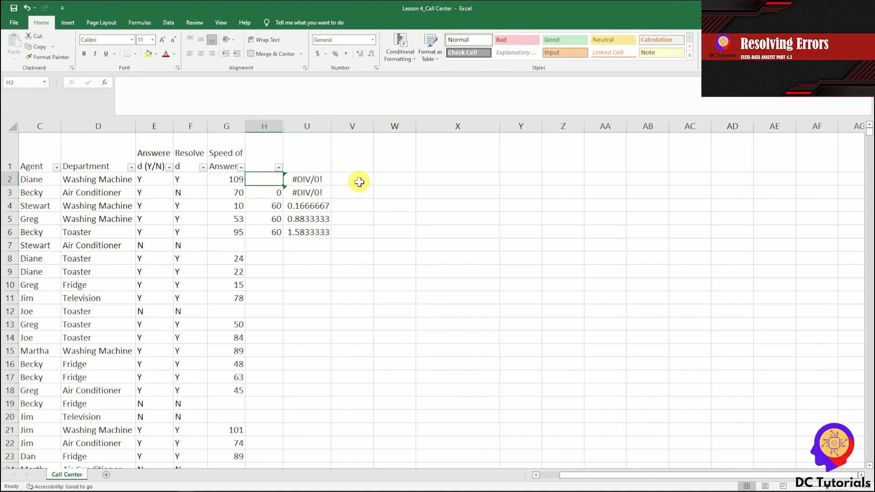
key("Down")
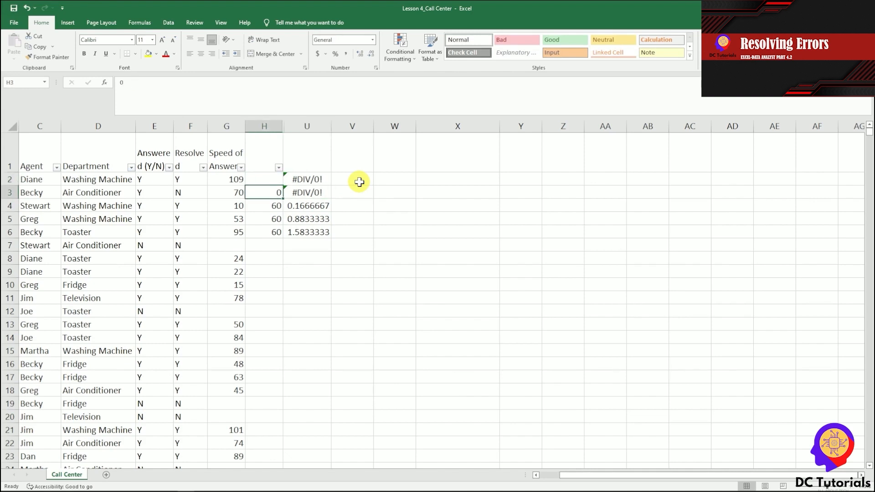
key("Down")
key("Up")
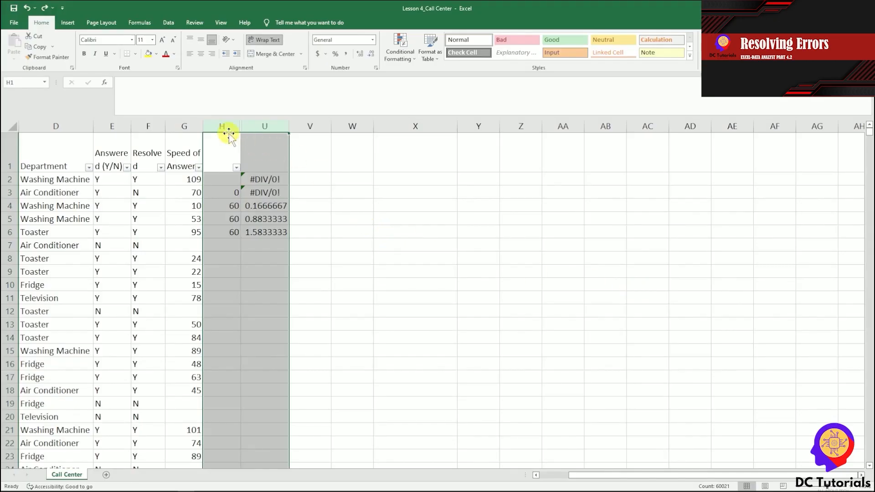
Unhide the columns between H and U
left_click(222, 123)
left_click_drag(222, 123, 253, 124)
right_click(253, 124)
left_click(283, 272)
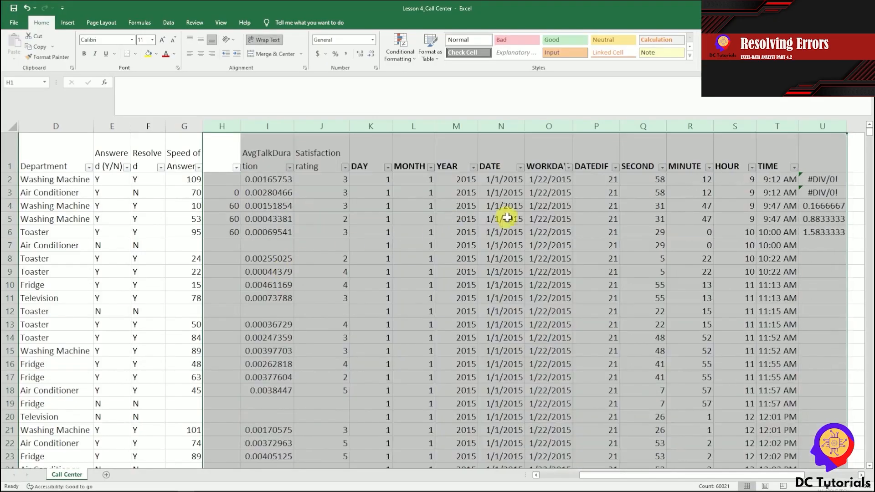
left_click(507, 219)
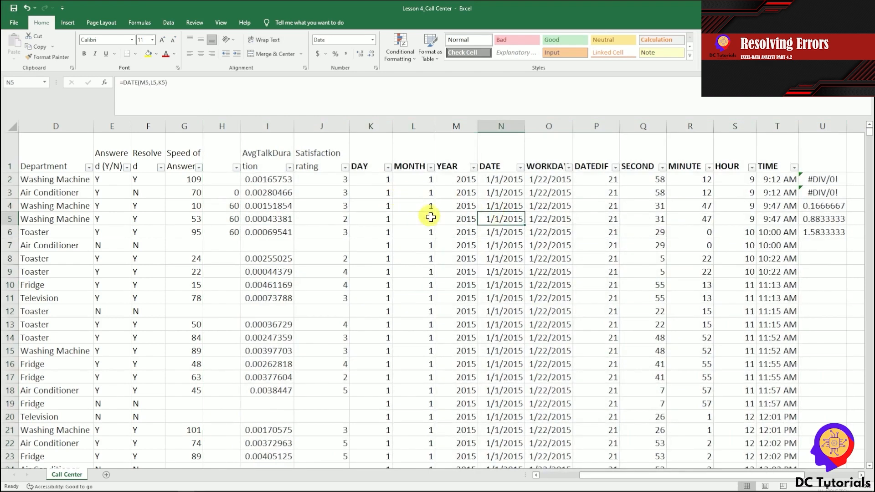
Hide columns O through U, from WORKDAY to the division results
left_click_drag(348, 258, 408, 293)
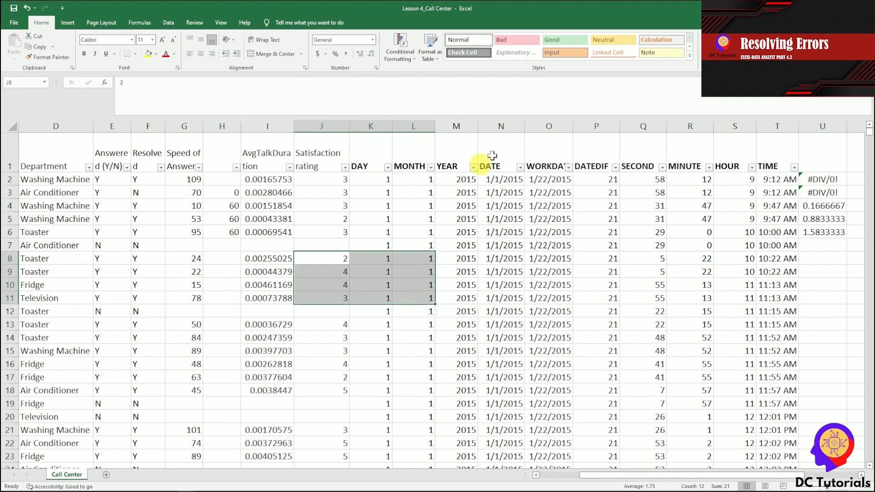
left_click_drag(552, 126, 815, 119)
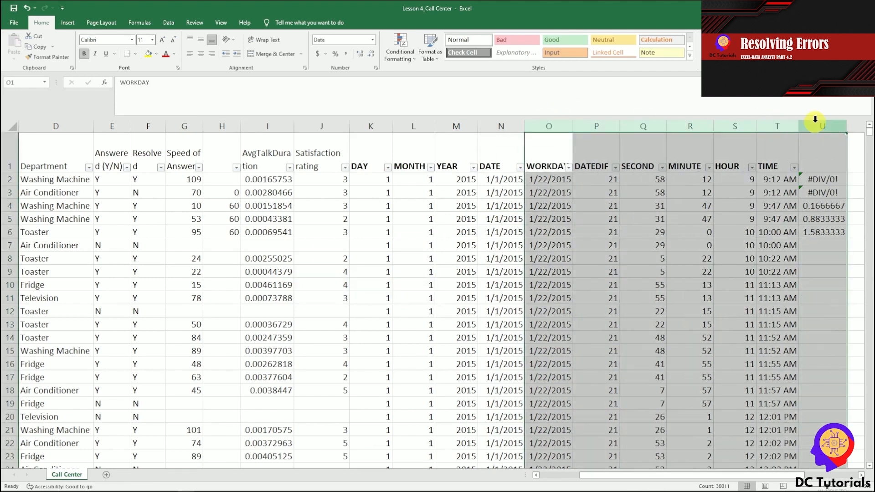
right_click(816, 120)
key("d")
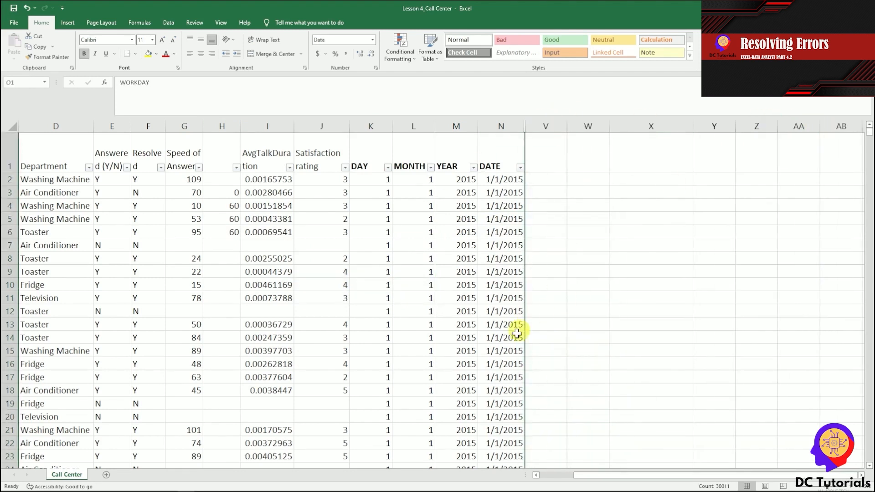
Clear the DAY, MONTH and YEAR cells K8:M12 and select the dependent DATE formulas in N8:N12
left_click(410, 323)
left_click_drag(343, 258, 416, 304)
left_click_drag(368, 258, 449, 315)
key("Delete")
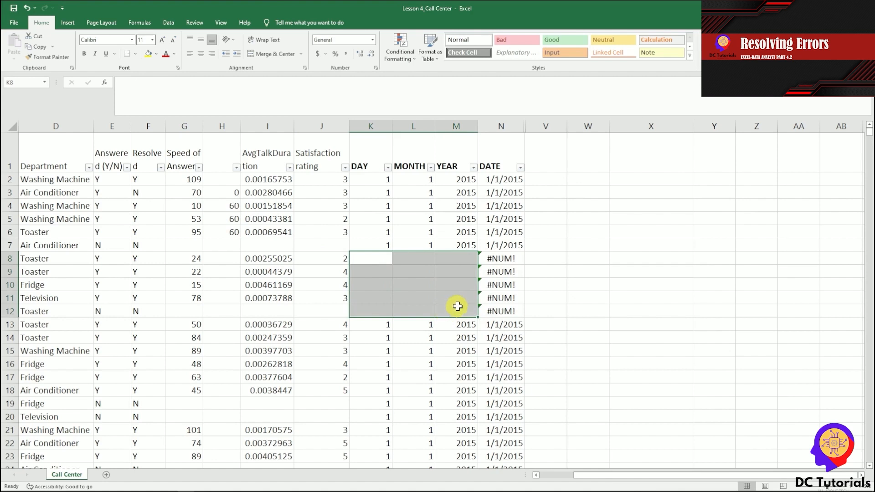
left_click_drag(498, 265, 511, 307)
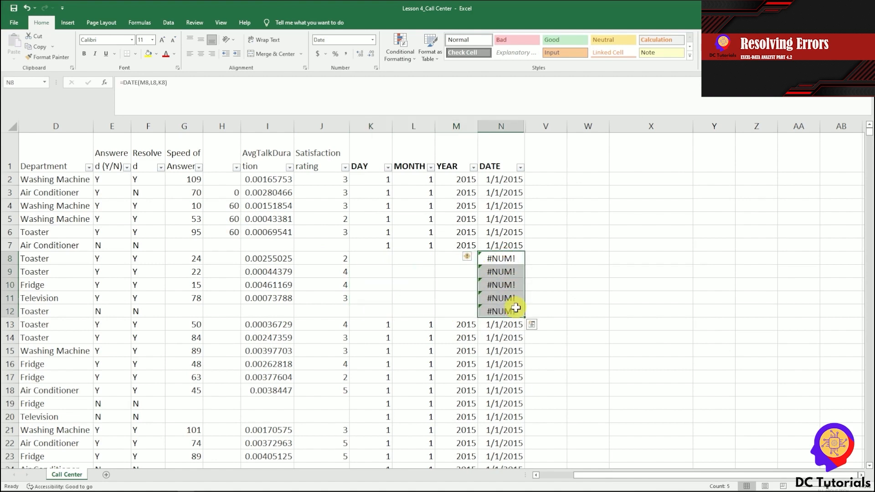
Enter an ISERROR formula in V2 that tests the date in N2
left_click(501, 179)
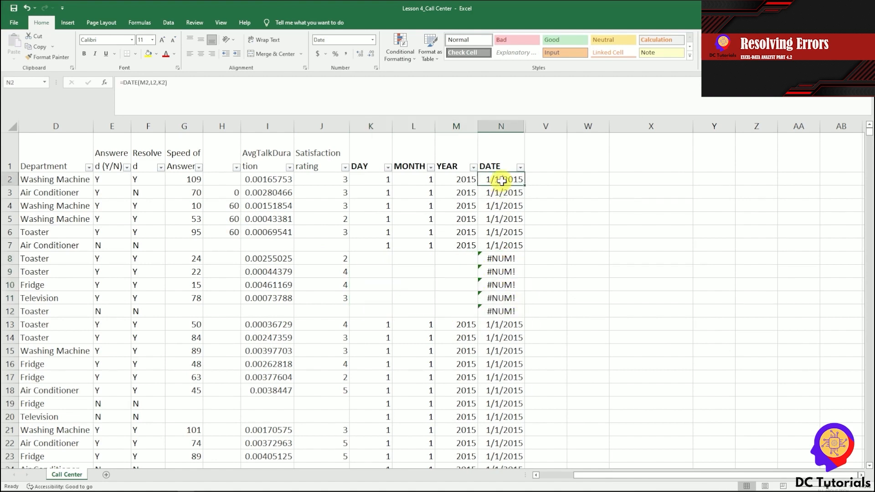
left_click(554, 179)
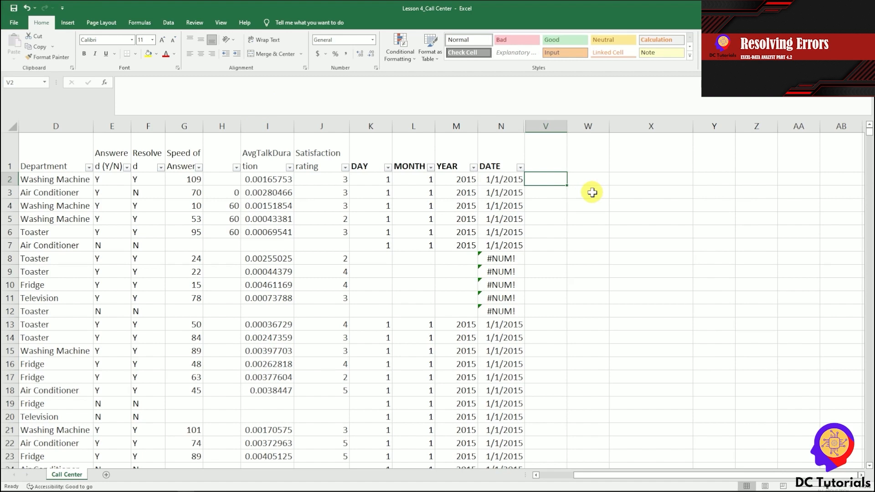
type("=")
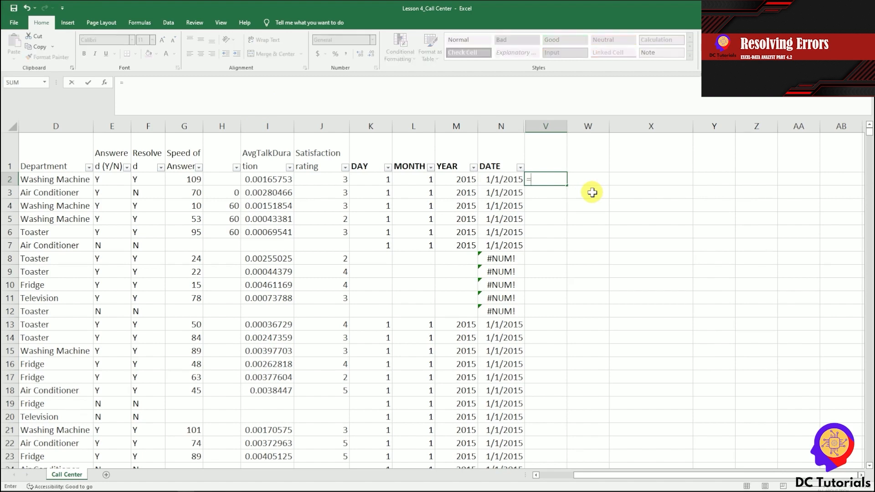
type("iserror(")
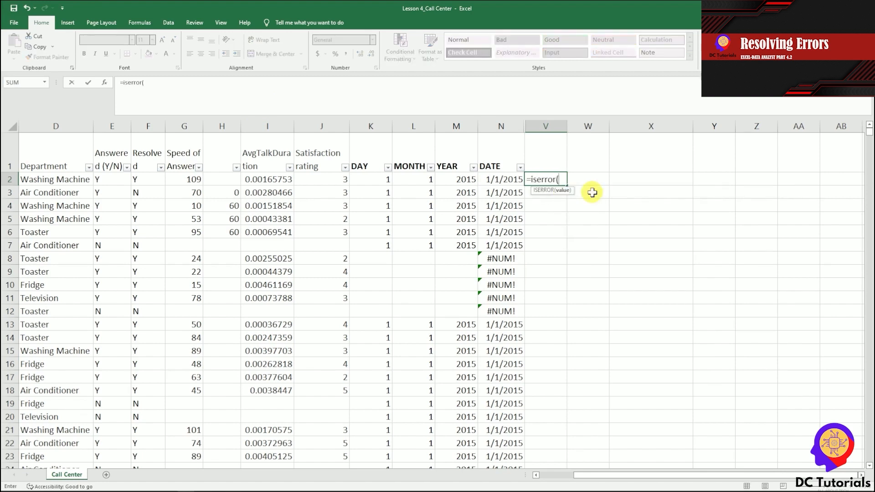
key("Left")
key("ctrl+Return")
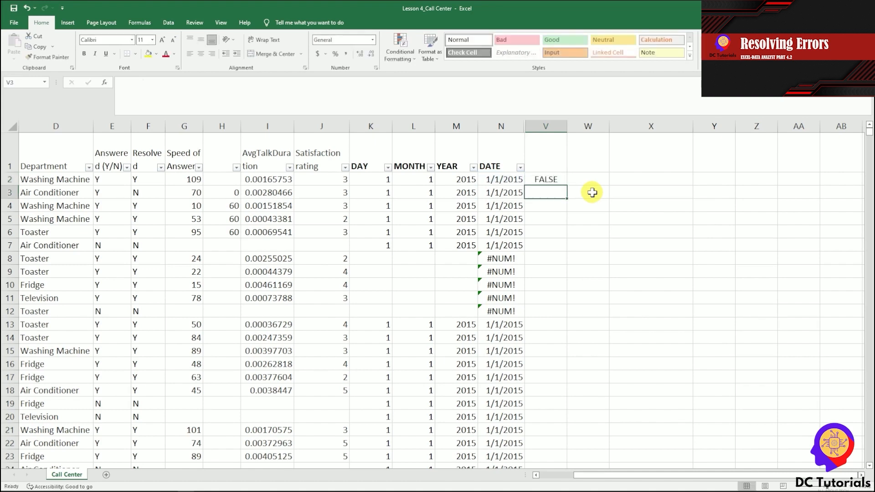
Copy the ISERROR formula from V2 into V3:V21
key("ctrl+c")
key("Left")
key("Right")
key("Down")
key("shift+Down")
key("shift+Down")
key("shift+Down")
key("shift+Down")
key("shift+Down")
key("shift+Down")
key("shift+Down")
key("shift+Down")
key("shift+Down")
key("shift+Down")
key("shift+Down")
key("shift+Down")
key("shift+Down")
key("shift+Down")
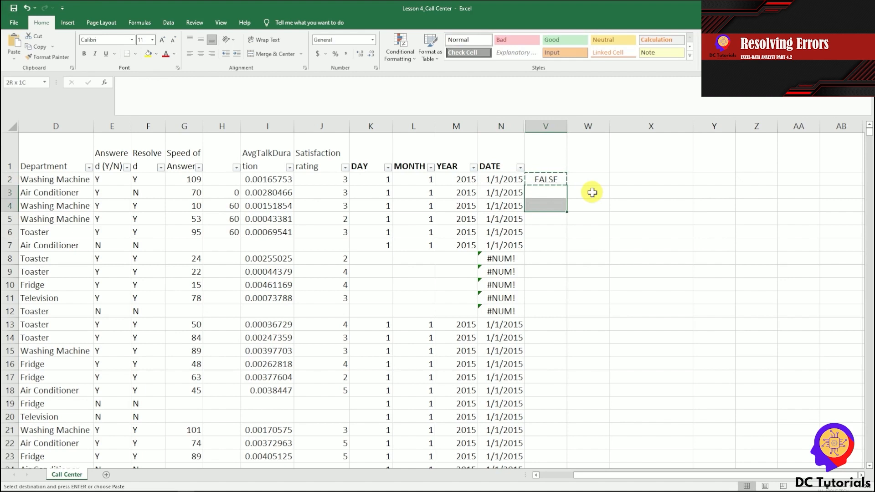
key("shift+Down")
key("shift+Down")
key("shift+Down")
key("shift+Down")
key("Return")
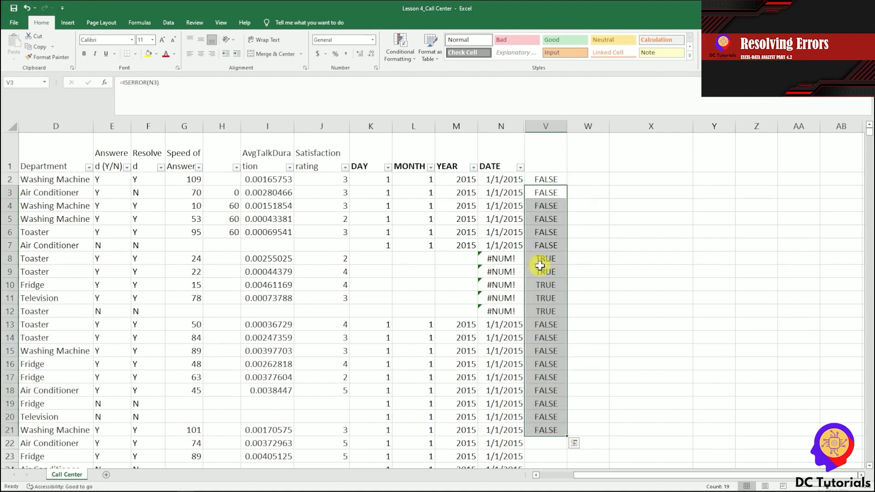
Compare the ISERROR results in V8:V12 and V2 with the DATE cells they test in N8:N12 and N2
left_click(573, 272)
left_click_drag(559, 260, 556, 307)
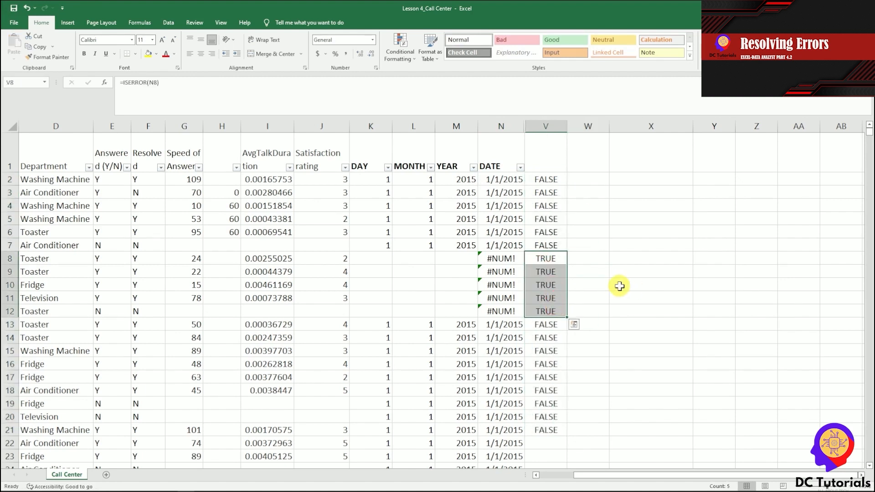
left_click_drag(501, 258, 523, 298)
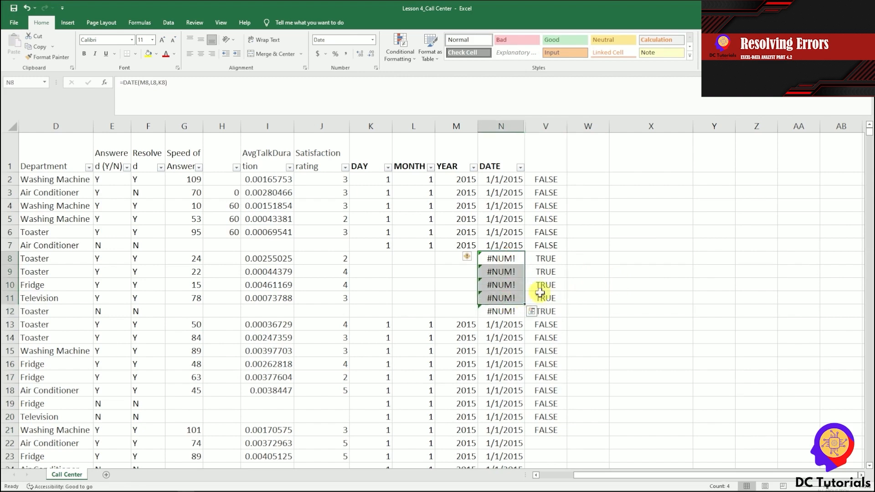
left_click(588, 251)
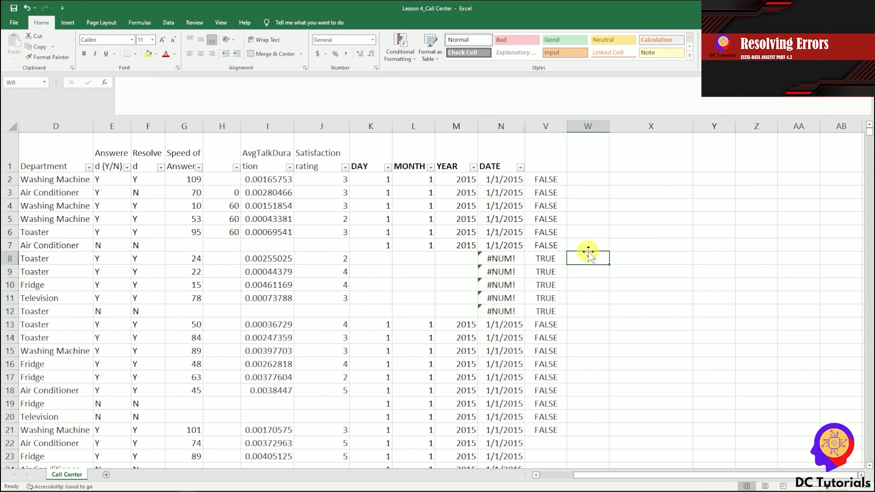
left_click(552, 178)
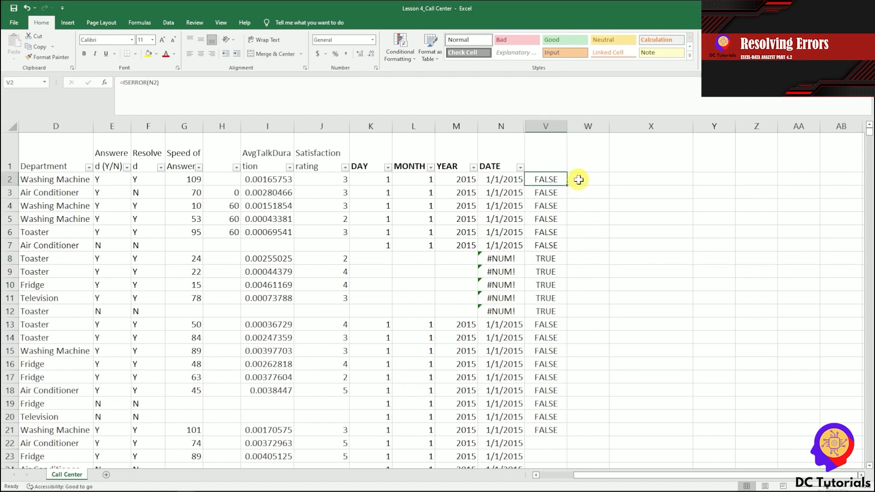
left_click(512, 178)
left_click(552, 177)
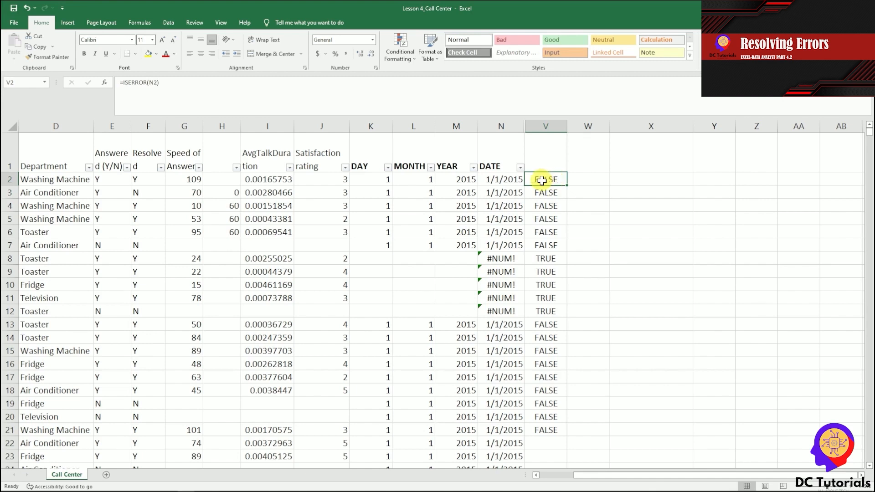
left_click(507, 179)
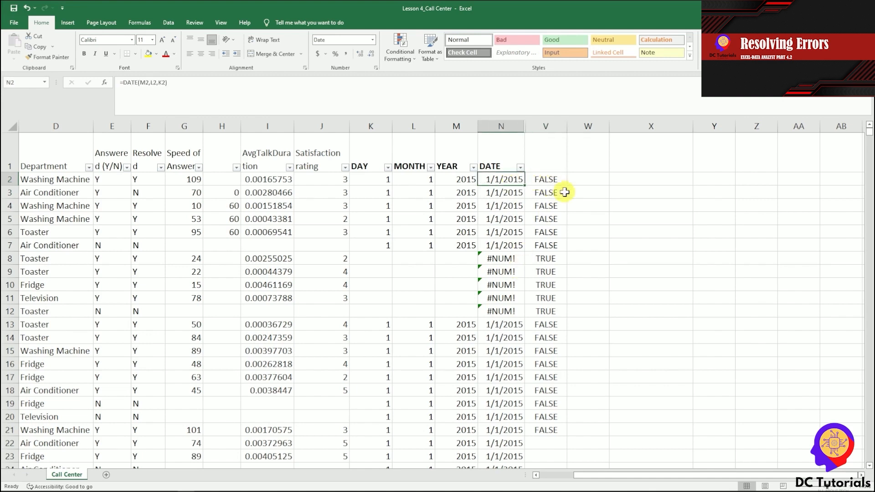
left_click(552, 180)
Enter =IFERROR(N2,"") in W2 to return a blank wherever the date is an error
left_click(573, 182)
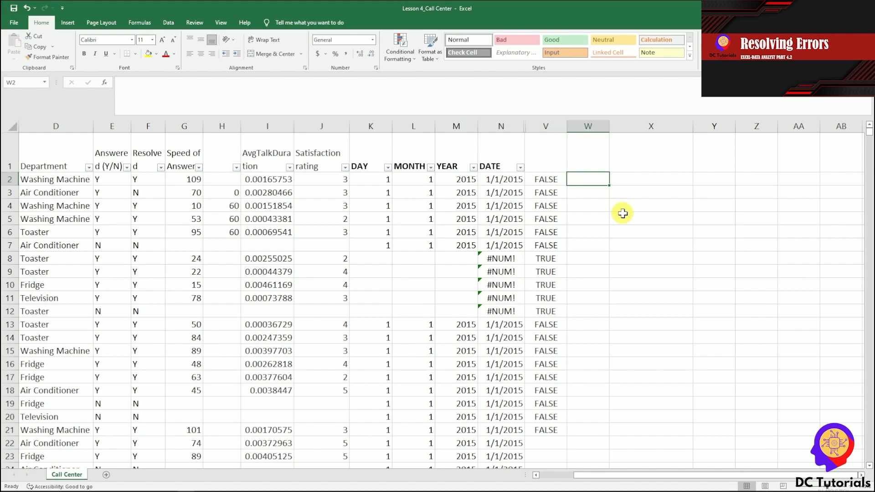
type("=iferror(")
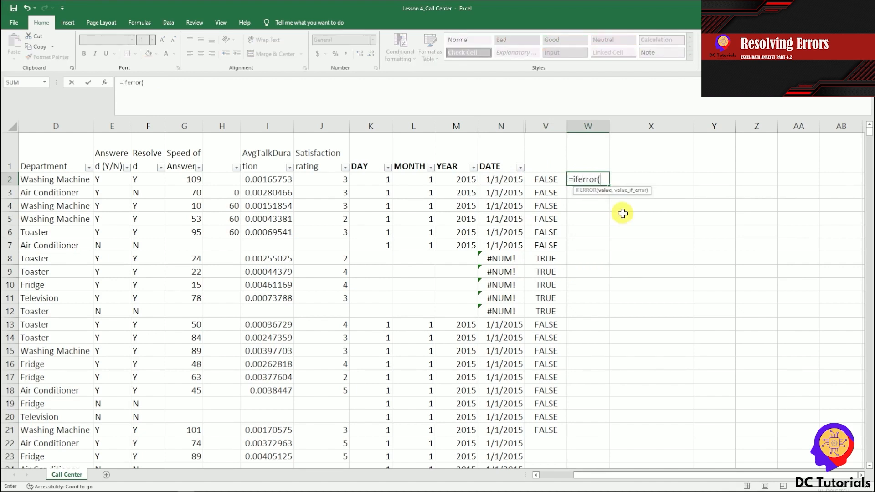
left_click(502, 180)
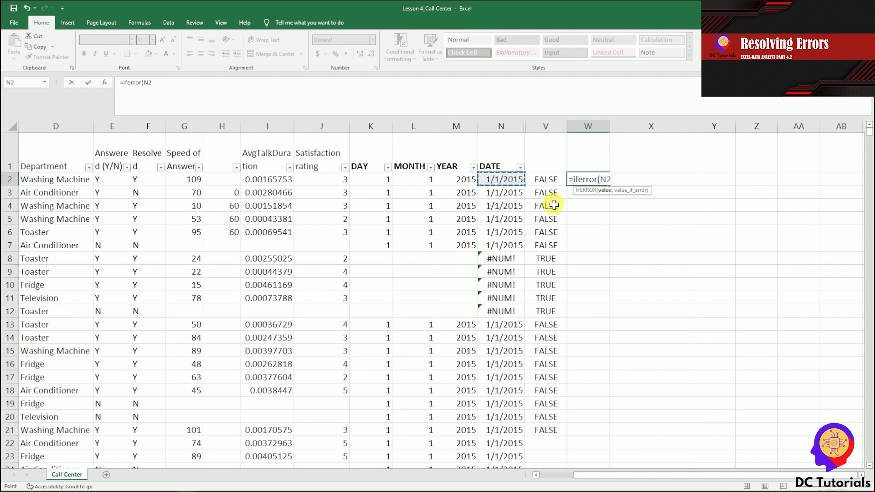
type(",\"\")")
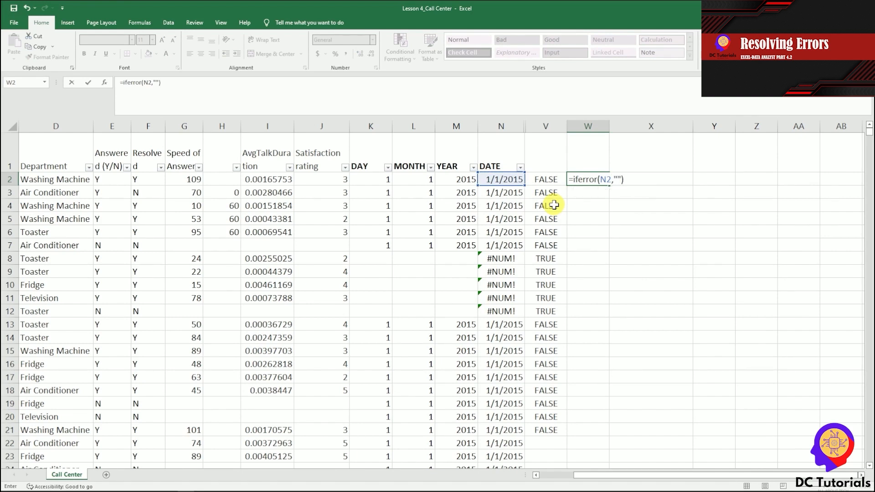
key("Return")
Fill the IFERROR formula from W2 down column W and copy the date format of N2:N21 onto the results
left_click(591, 181)
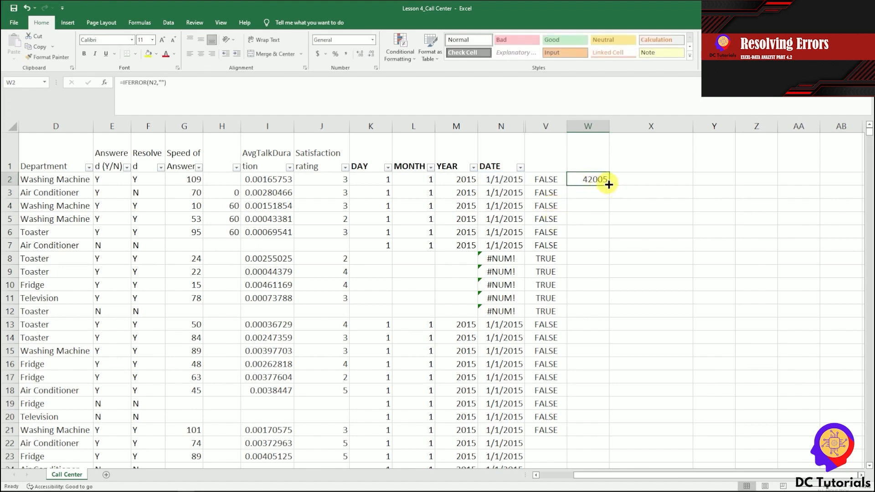
double_click(609, 185)
left_click(631, 205)
left_click_drag(507, 180, 502, 430)
left_click(42, 58)
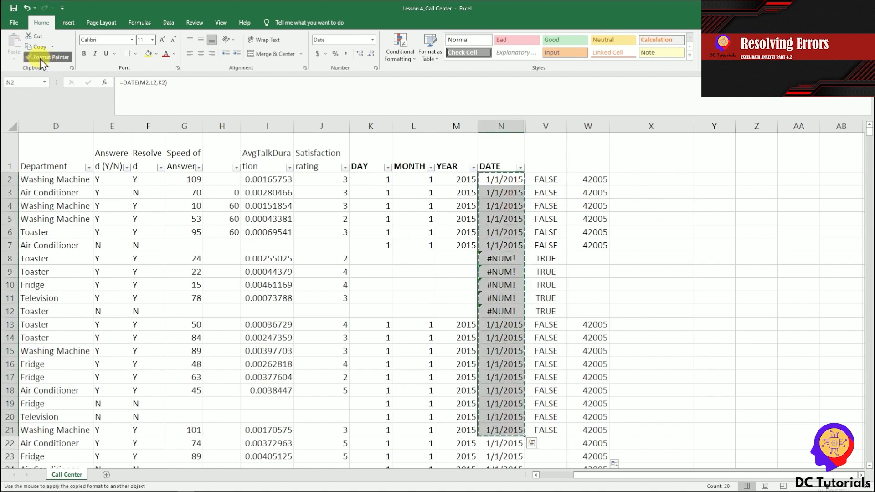
mouse_move(599, 180)
left_mouse_down()
mouse_move(605, 448)
mouse_move(606, 438)
left_mouse_up()
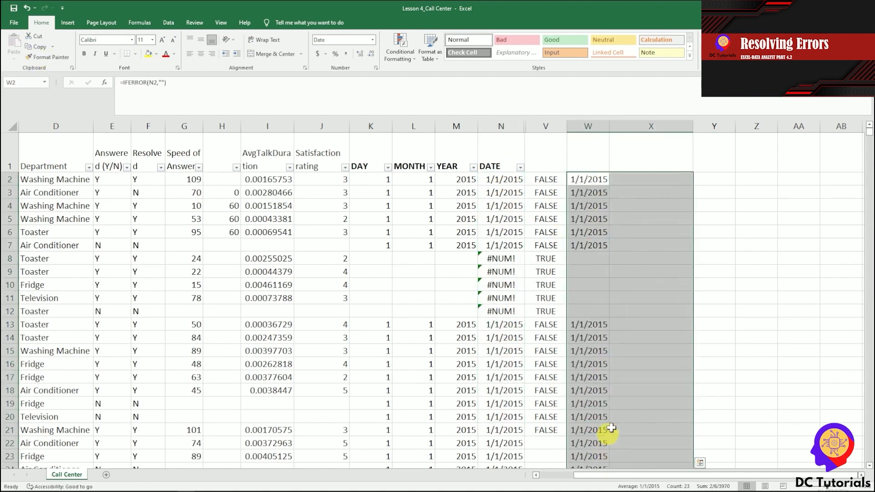
Compare the IFERROR results in W8:W12 with the DATE formulas in N8:N12 and the ISERROR results in V8:V12
left_click_drag(588, 258, 590, 309)
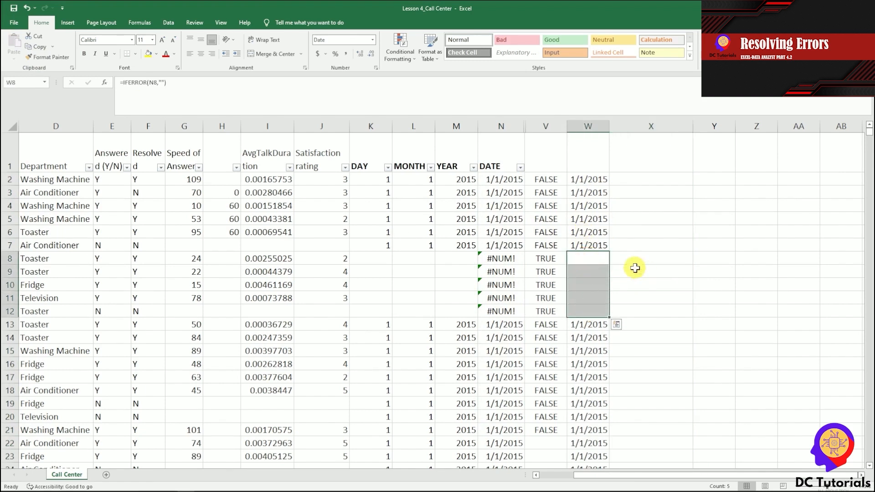
left_click_drag(502, 259, 508, 312)
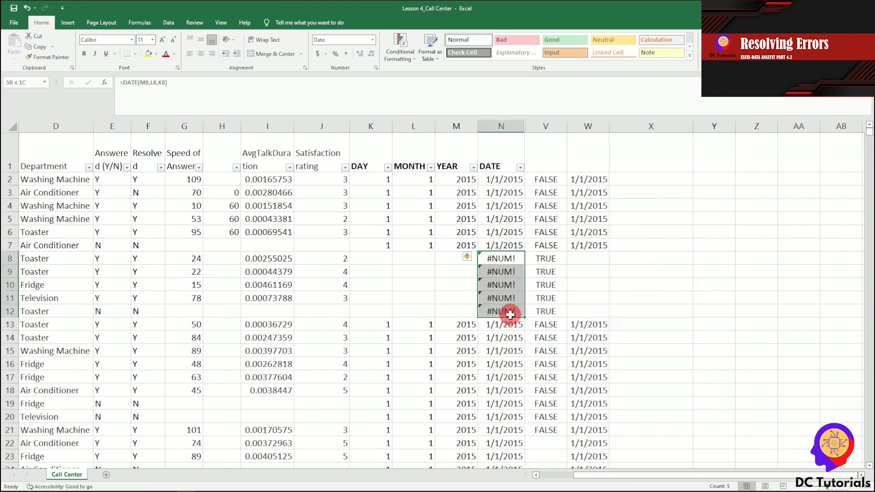
left_click_drag(545, 258, 550, 312)
left_click(589, 283)
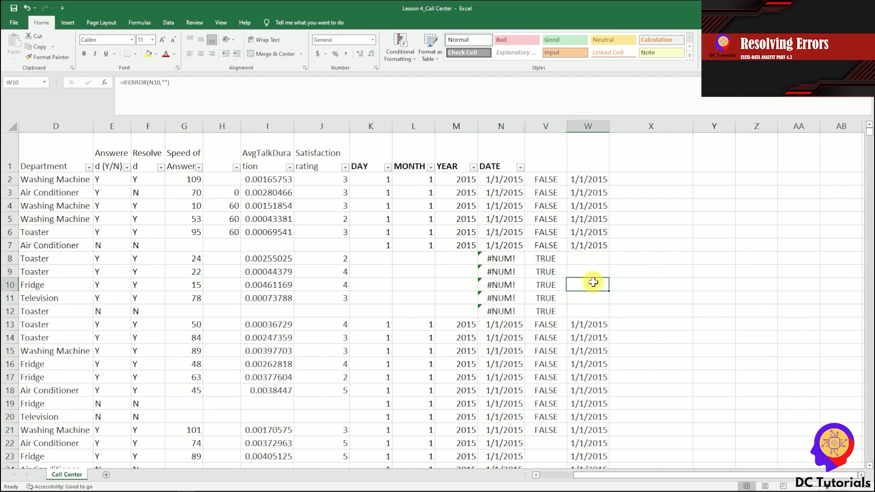
left_click(494, 181)
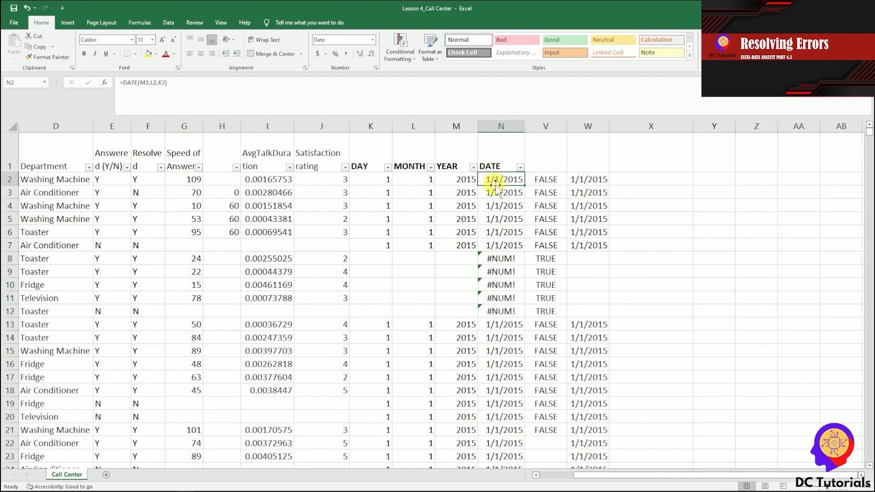
left_click(123, 82)
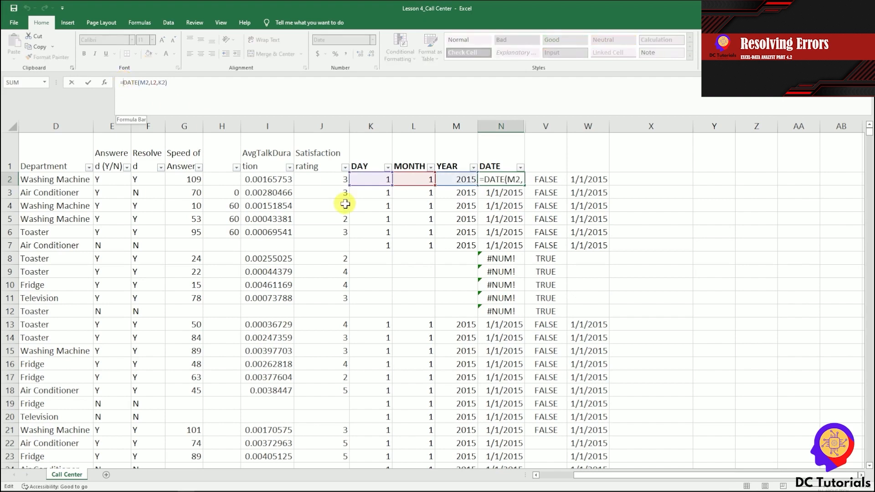
type("if")
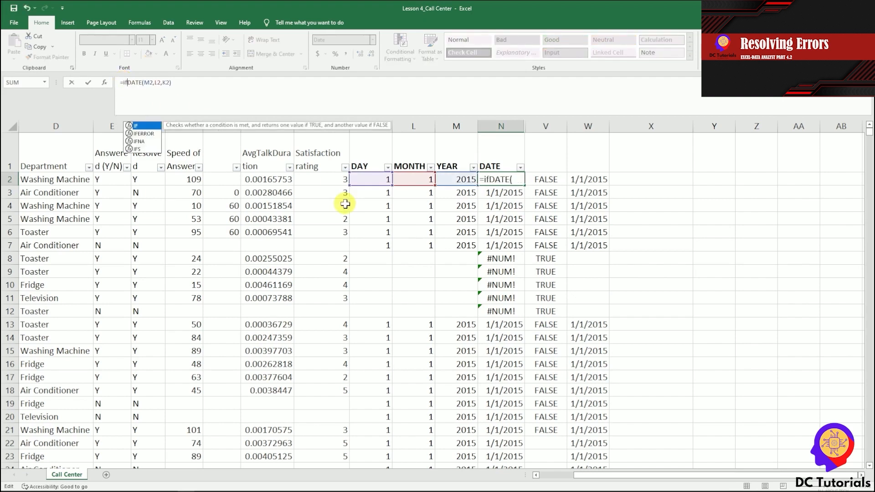
key("BackSpace")
key("BackSpace")
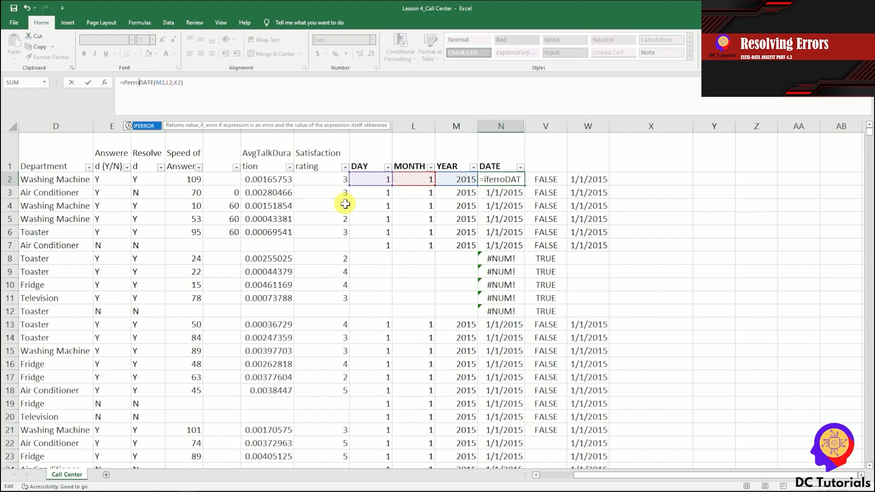
key("Escape")
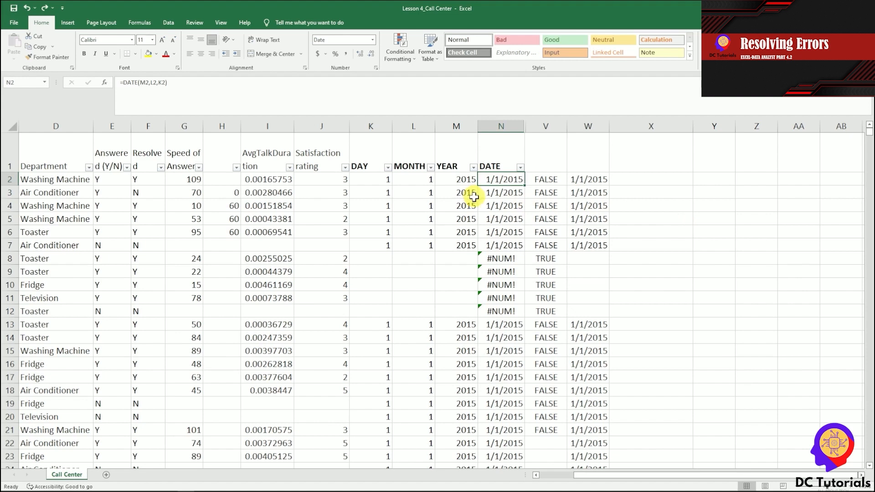
Wrap the N2 formula as =IFERROR(DATE(M2,L2,K2),"") and copy it down the DATE column
left_click(125, 82)
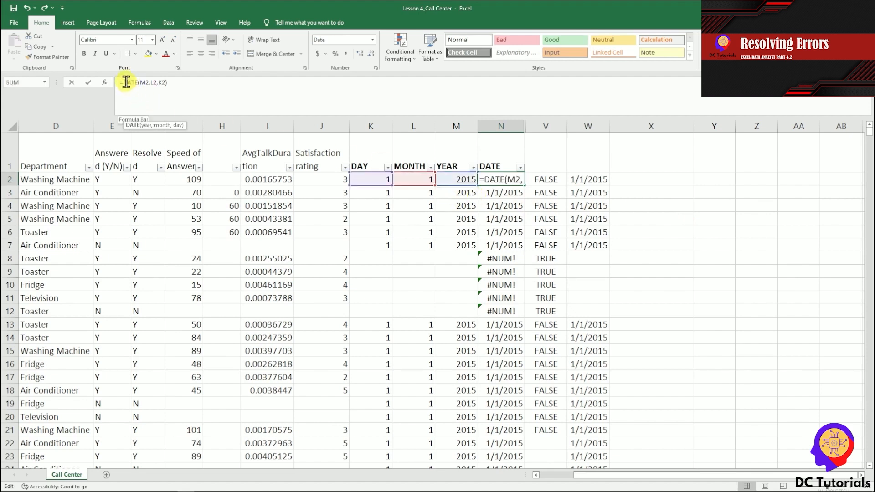
key("Left")
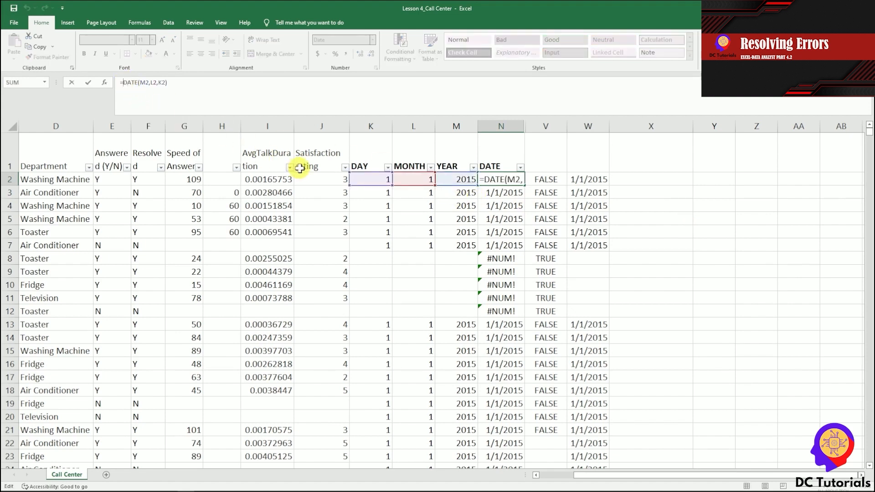
type("iferr")
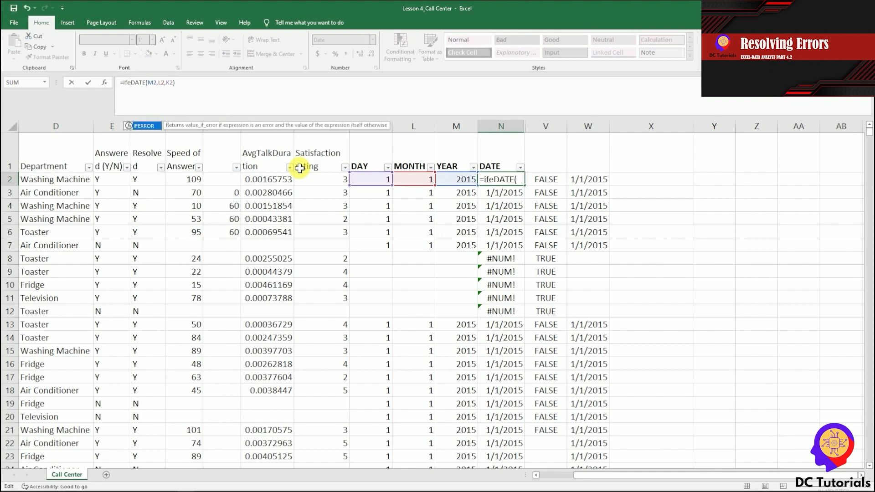
type("or(")
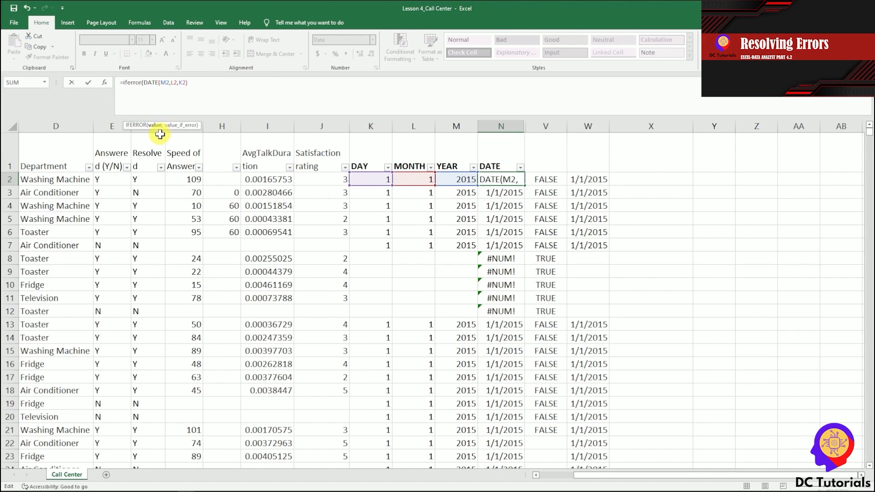
left_click_drag(187, 85, 143, 84)
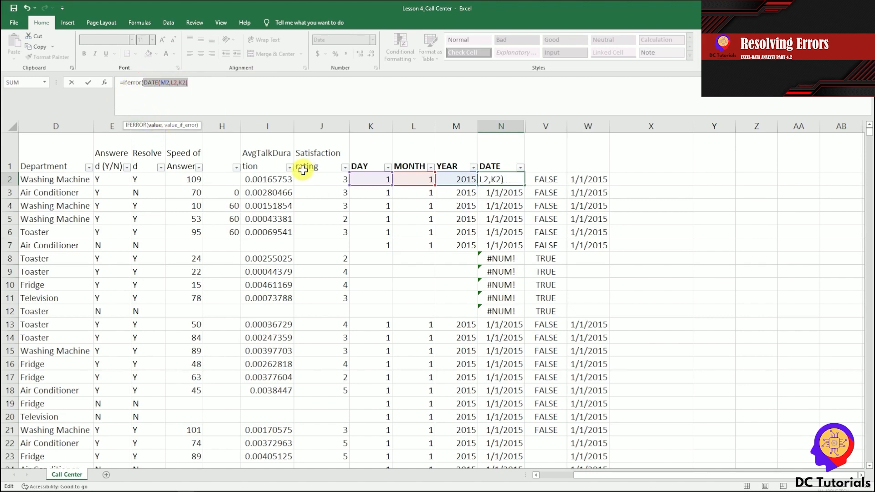
left_click(214, 89)
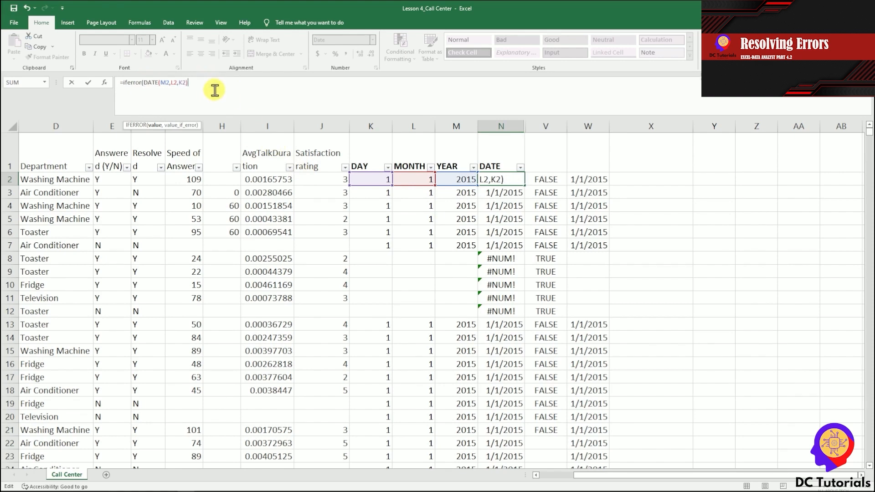
type(",\"\")")
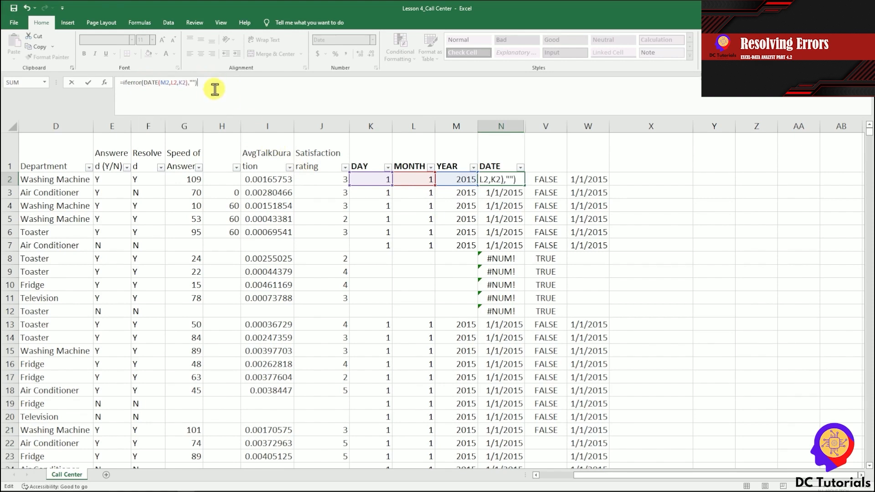
key("ctrl+Return")
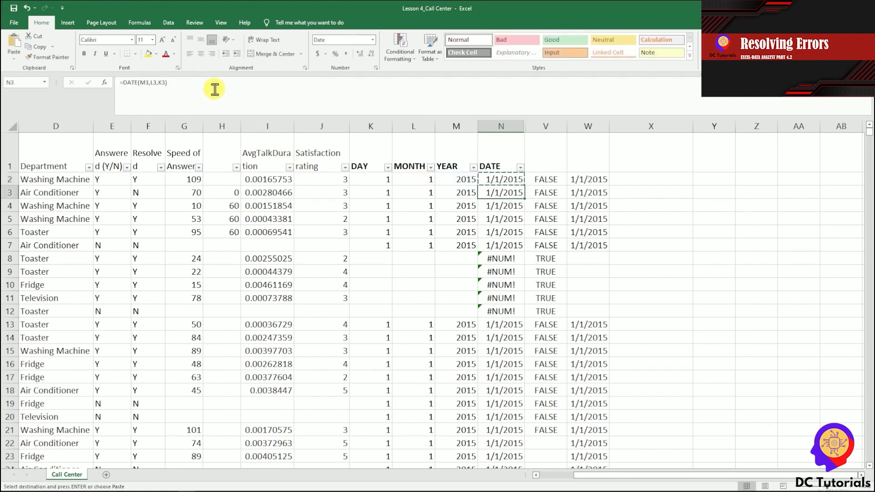
Check the IFERROR-wrapped dates down column N, especially N8:N12 where the day, month and year are missing
key("Up")
key("Down")
key("Down")
key("Down")
key("Down")
key("Down")
key("Down")
key("Down")
key("Down")
key("Down")
key("Down")
key("Down")
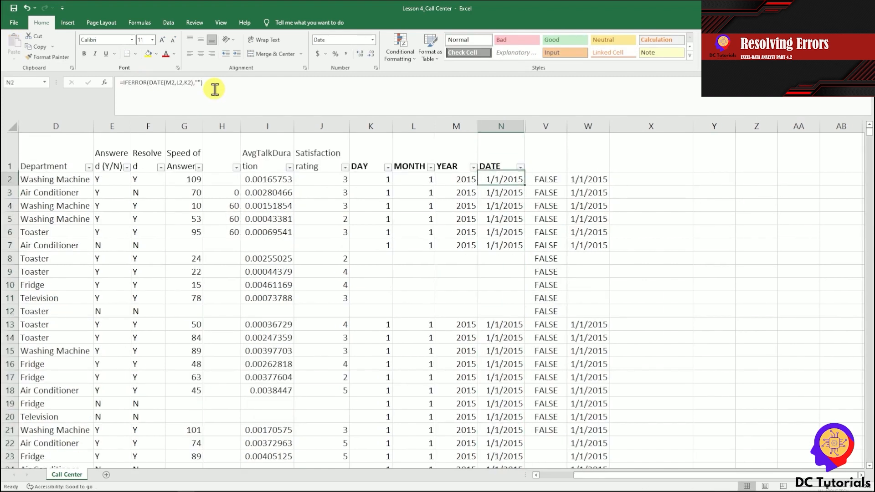
key("Up")
key("Up")
key("Up")
key("Up")
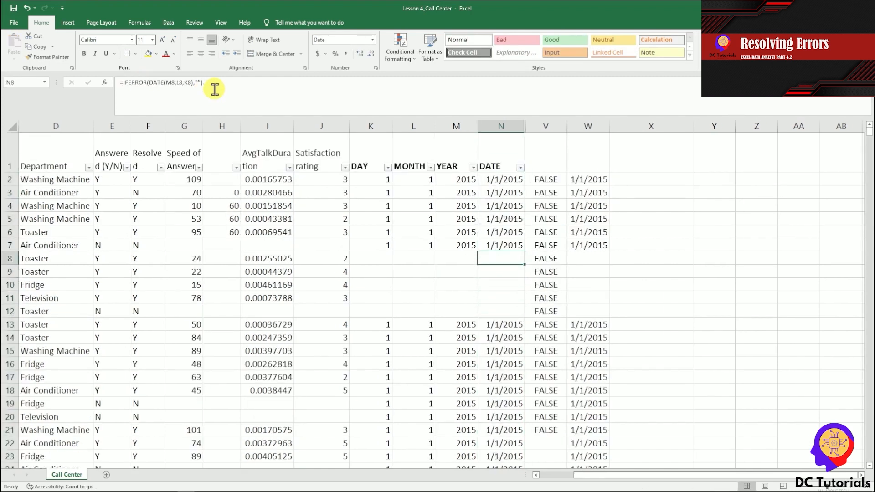
key("shift+Down")
key("shift+Down")
key("shift+Down")
key("shift+Down")
key("shift+Down")
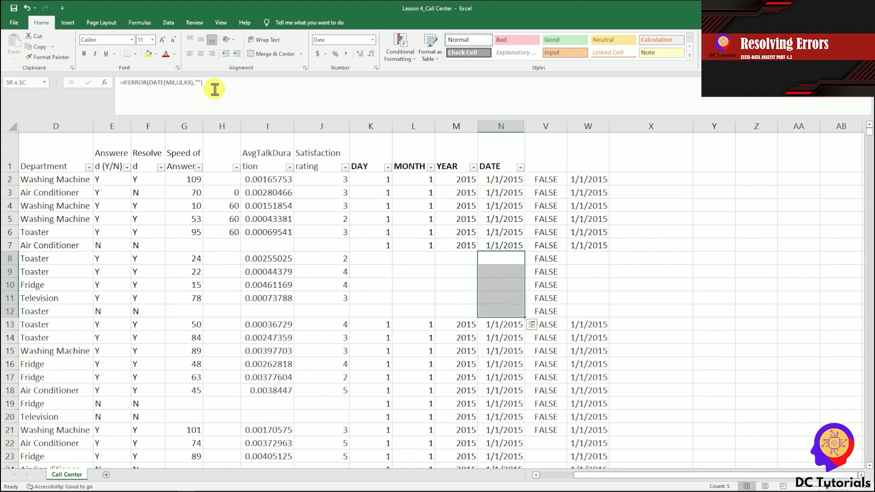
Compare the ISERROR results in V8:V12 with the IFERROR-wrapped DATE formulas they test in N8:N12
key("Right")
key("shift+Down")
key("shift+Down")
key("shift+Down")
key("shift+Down")
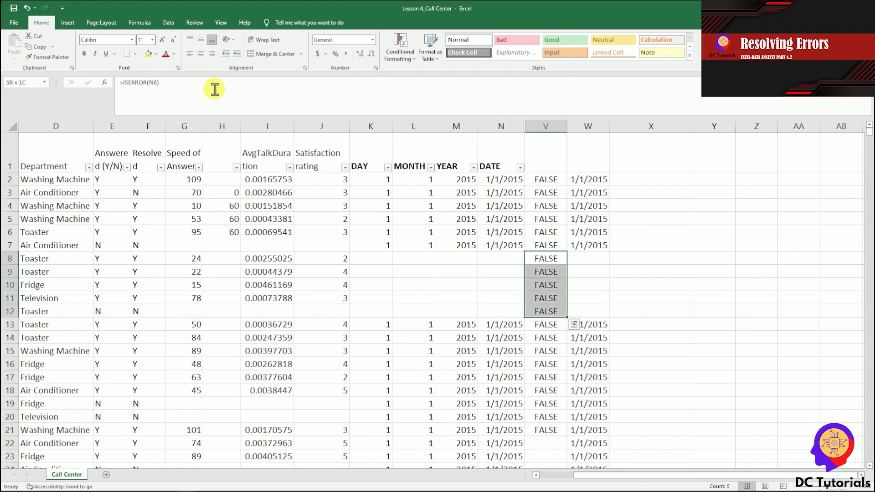
key("Right")
key("Left")
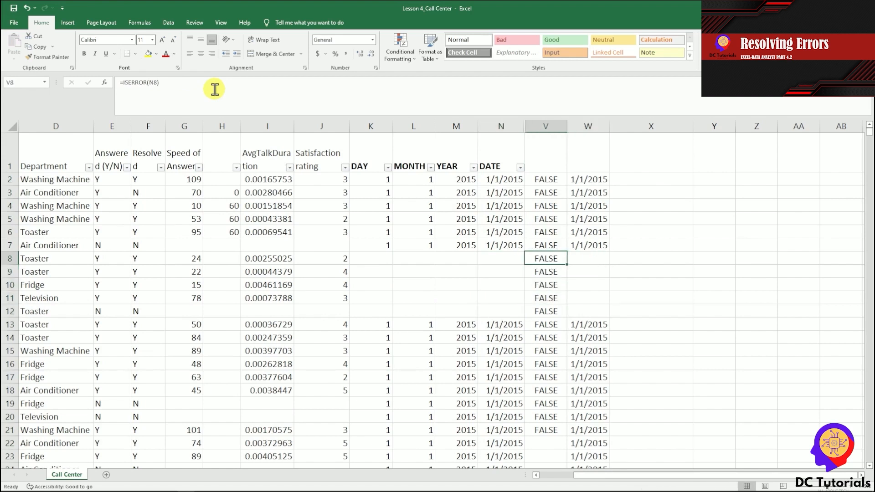
key("shift+Down")
key("shift+Down")
key("shift+Down")
key("shift+Down")
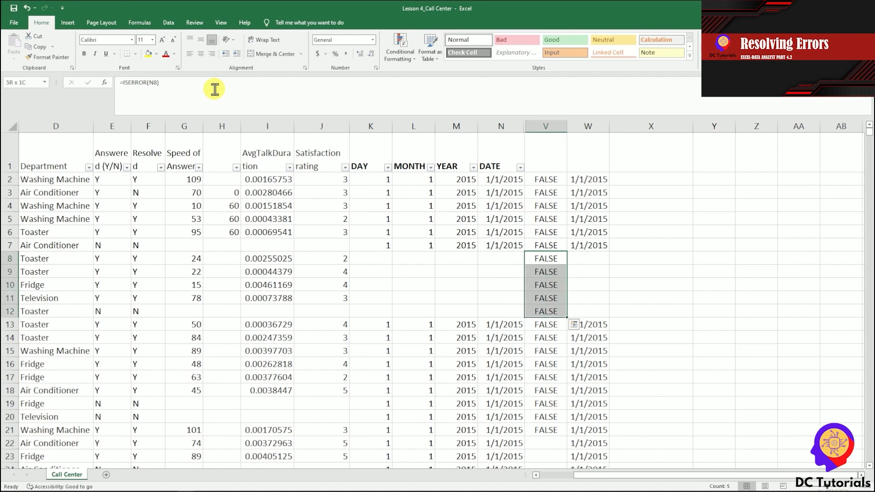
key("Left")
key("shift+Down")
key("shift+Down")
key("shift+Down")
key("shift+Down")
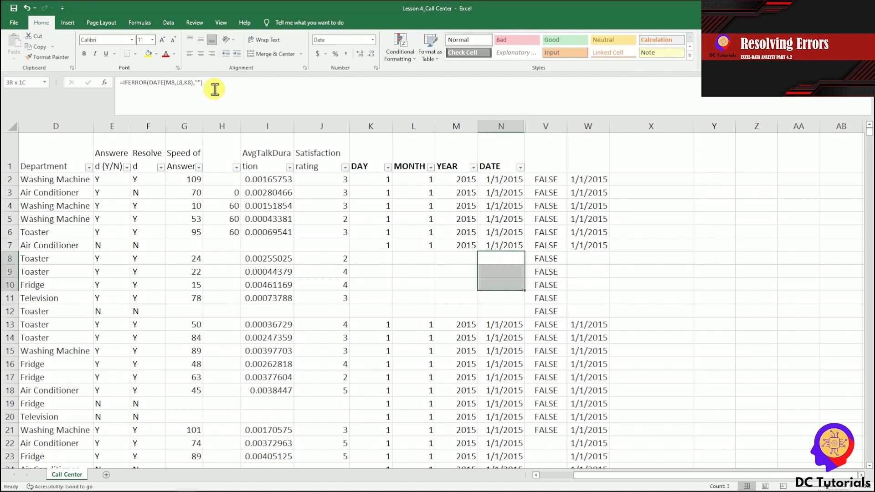
key("Right")
key("Left")
key("shift+Down")
key("shift+Down")
key("shift+Down")
key("Up")
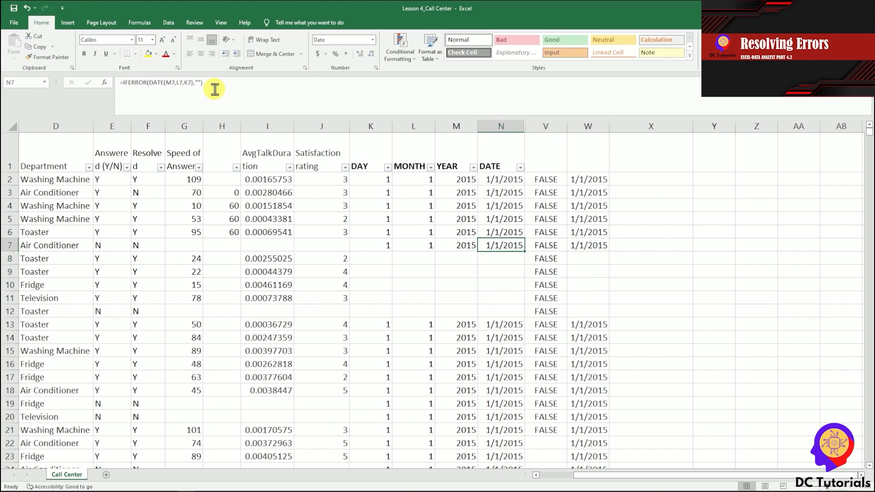
double_click(123, 80)
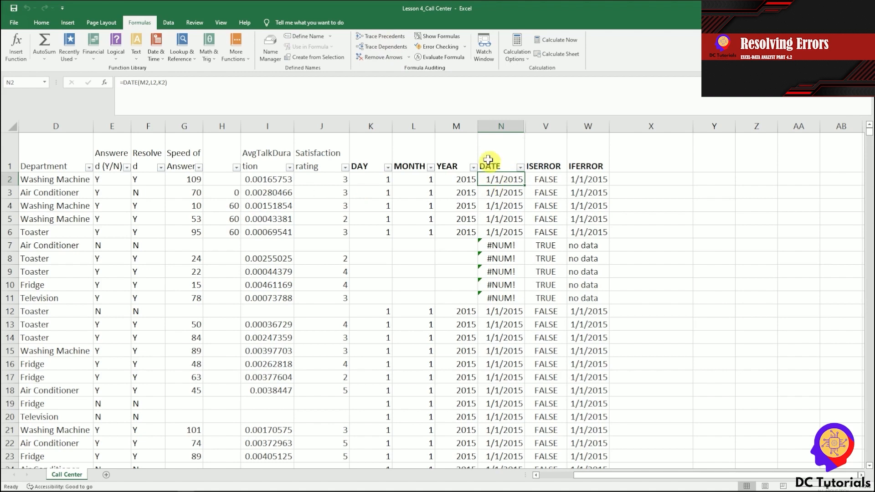
Trace the precedents of N2 and compare the arrows with the M2, L2 and K2 references in its DATE formula
left_click(378, 38)
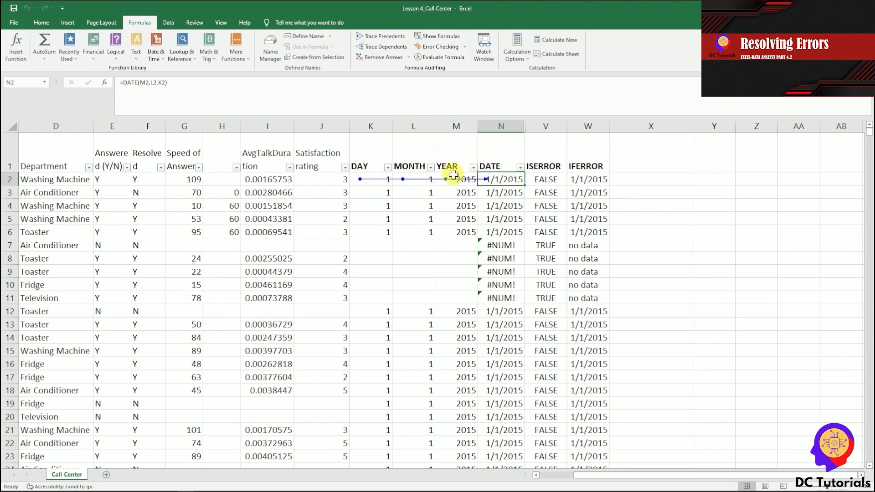
left_click(370, 96)
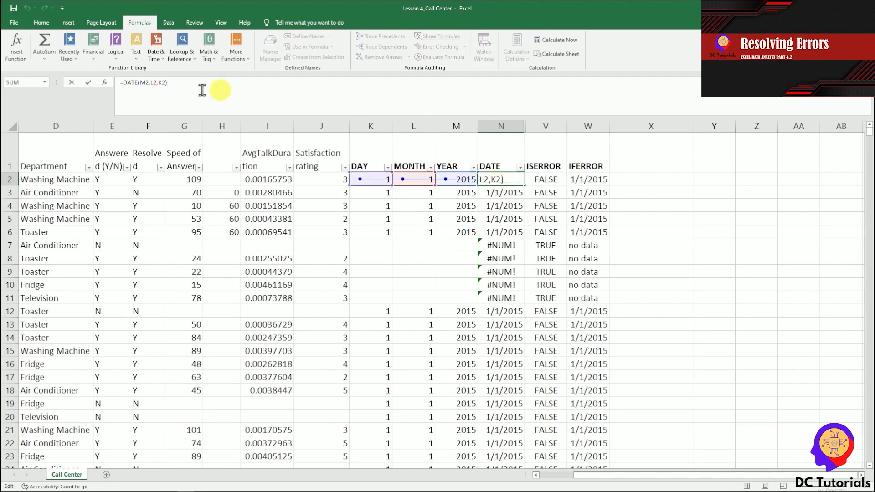
left_click_drag(140, 83, 167, 83)
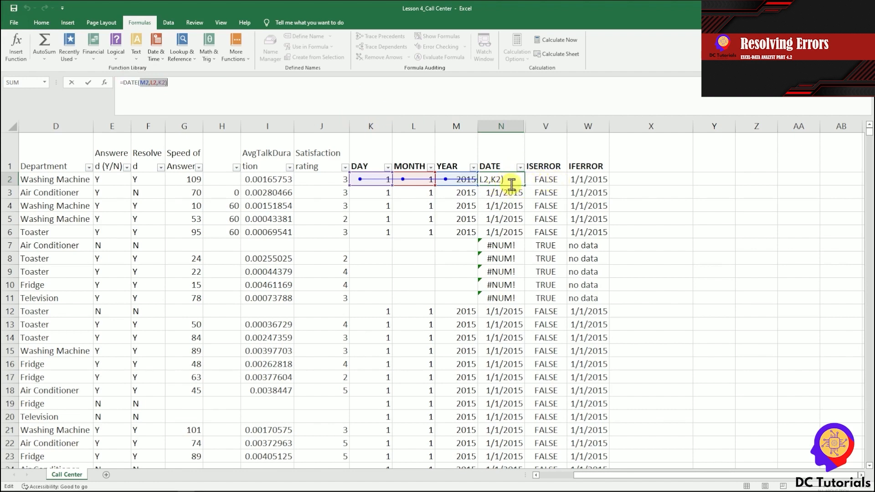
key("Escape")
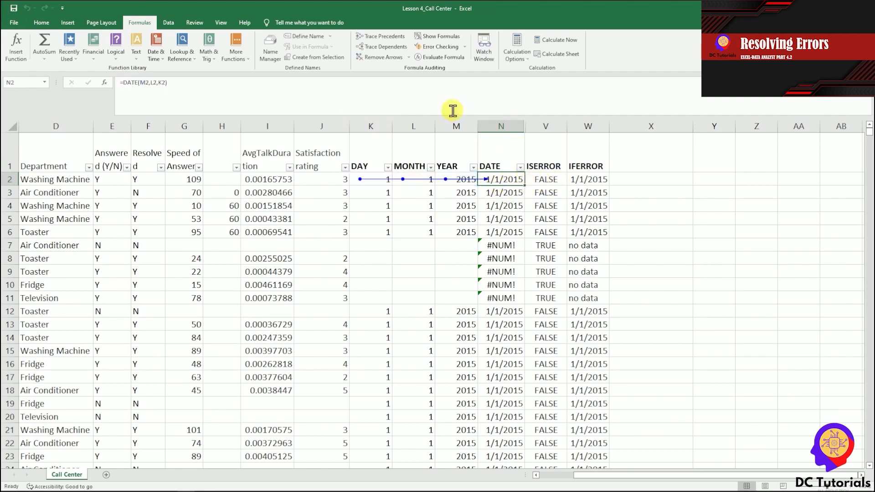
Trace the dependents of the DATE formula in N2 and remove the tracer arrows
left_click(384, 47)
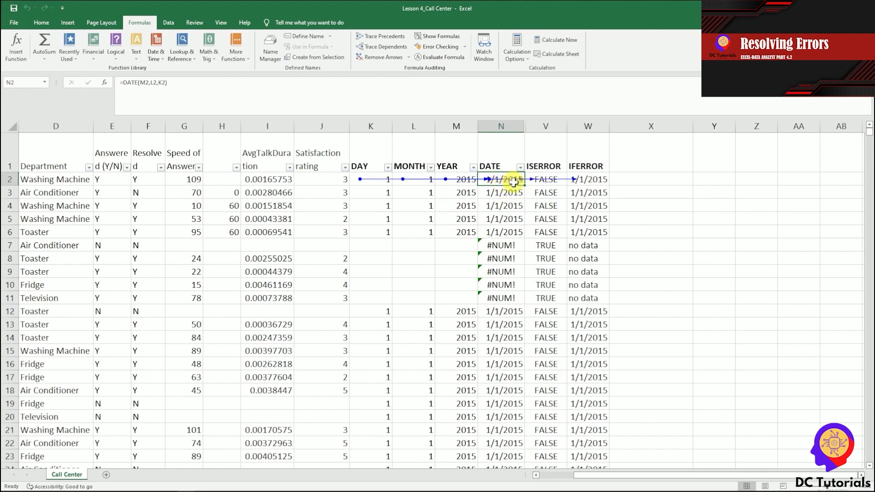
left_click(373, 59)
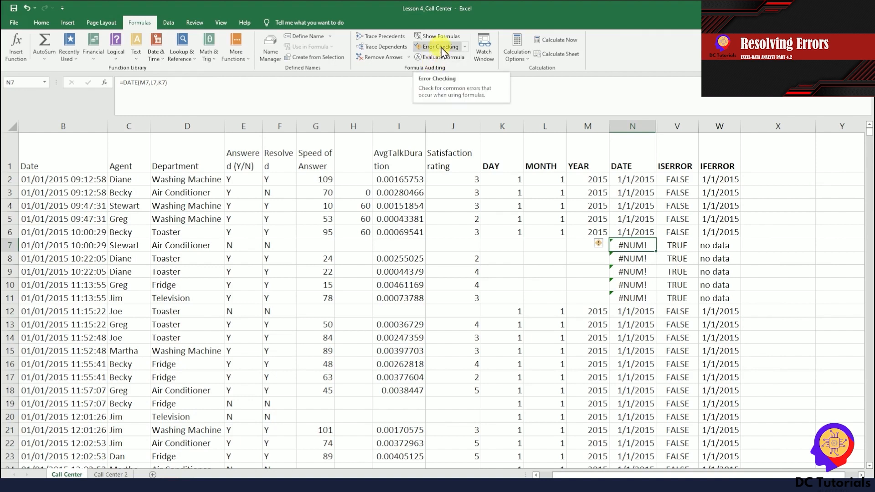
Run Error Checking on the DATE formula in N7, review the reported error and close the check
left_click(438, 46)
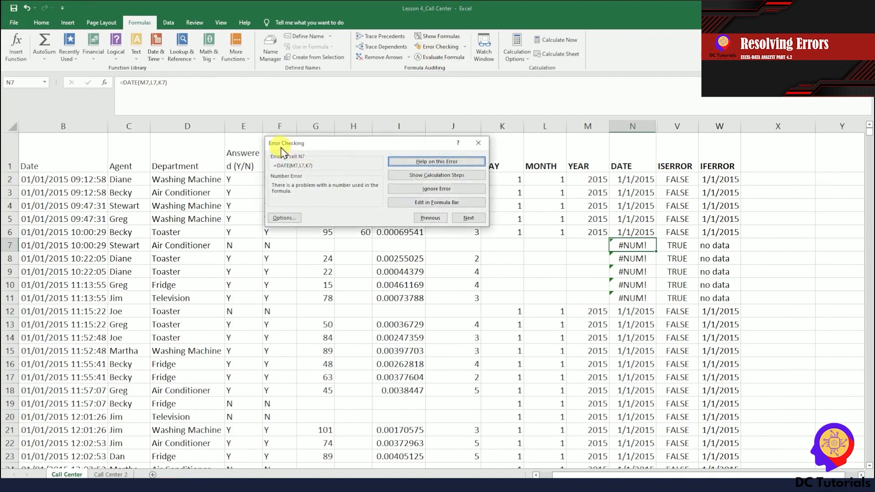
left_click_drag(300, 145, 320, 148)
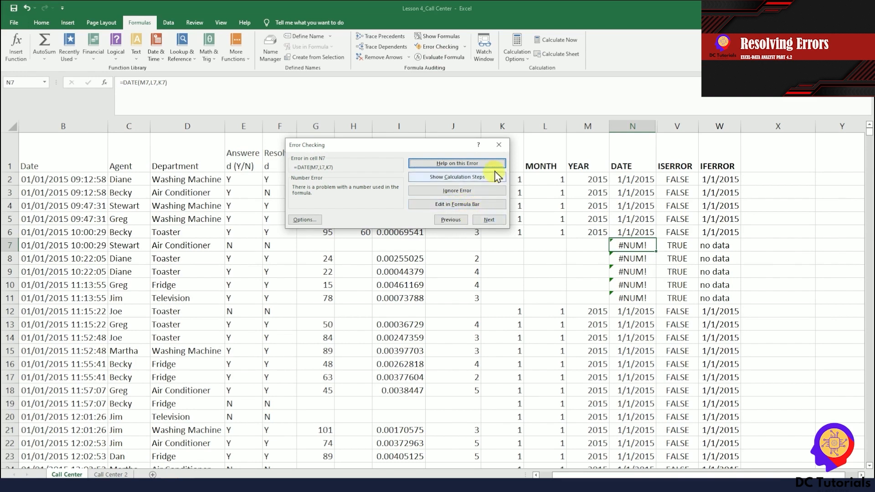
left_click(498, 145)
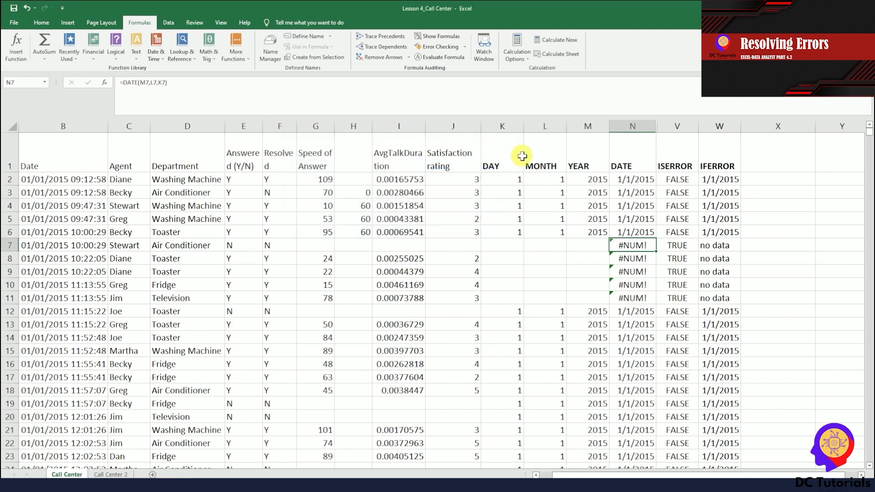
Evaluate the DATE formula in N7 argument by argument through to its final result, and close the evaluation
left_click(441, 58)
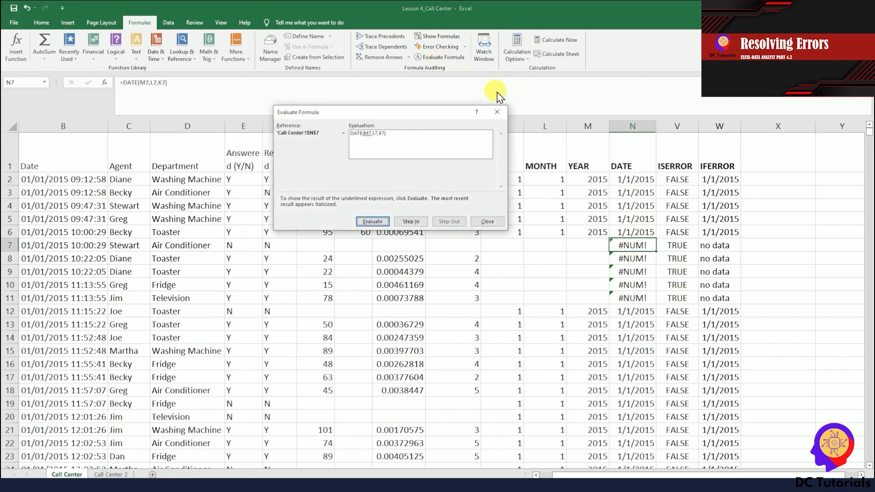
mouse_move(364, 119)
left_mouse_down()
mouse_move(379, 118)
mouse_move(373, 123)
left_mouse_up()
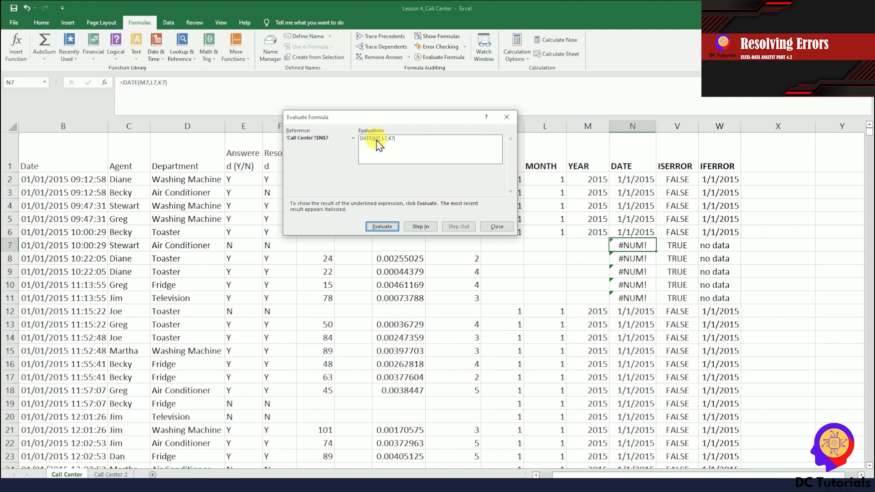
left_click(381, 226)
left_click(384, 227)
left_click(383, 227)
left_click(390, 228)
left_click(387, 225)
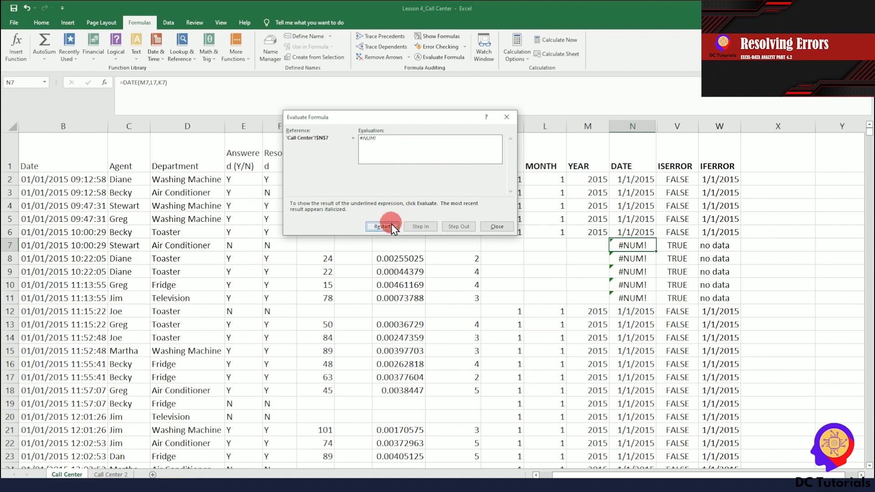
left_click(497, 227)
Evaluate the DATE formula in N2 by stepping into M2 and its source B2, stepping back out, and closing the evaluation
left_click(633, 181)
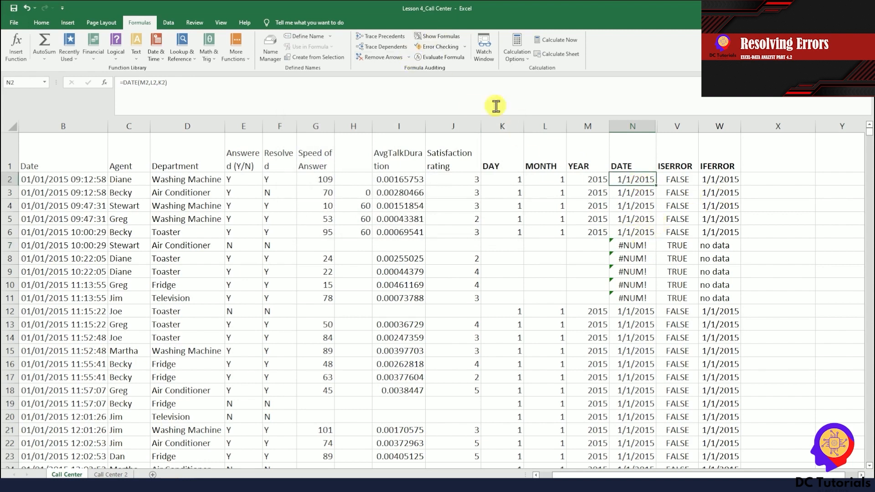
left_click(433, 65)
left_click_drag(399, 117, 400, 91)
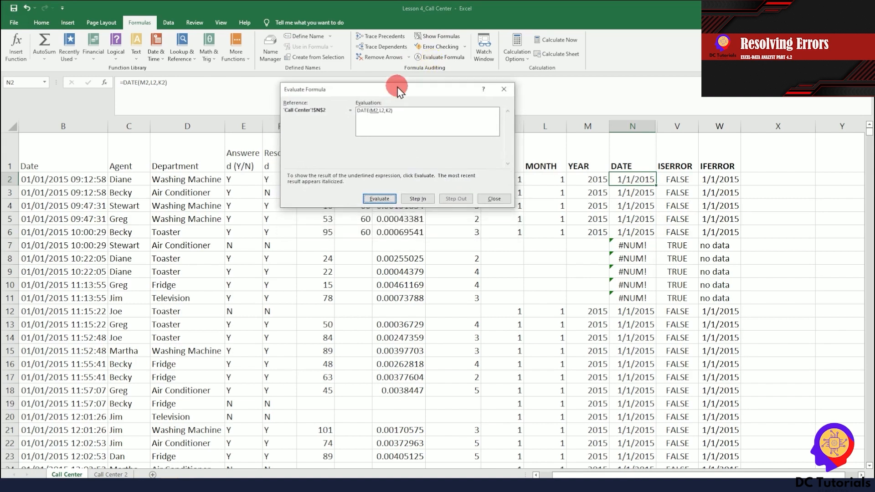
left_click(417, 199)
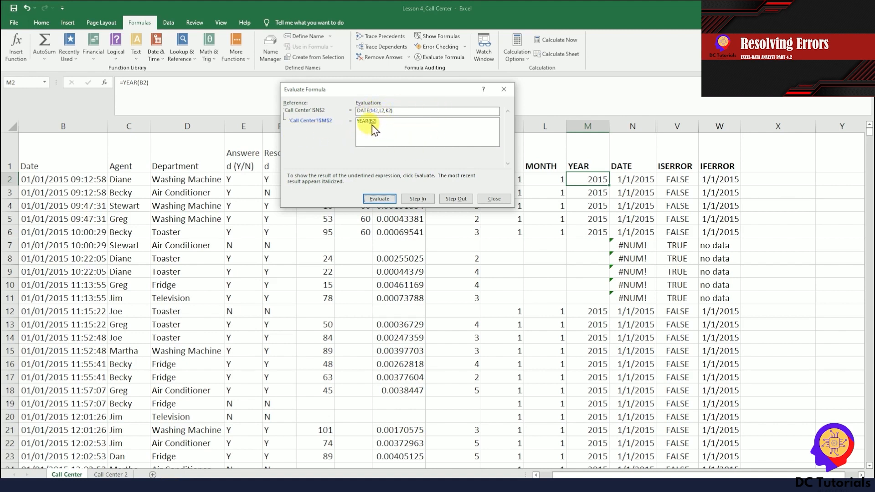
left_click(417, 199)
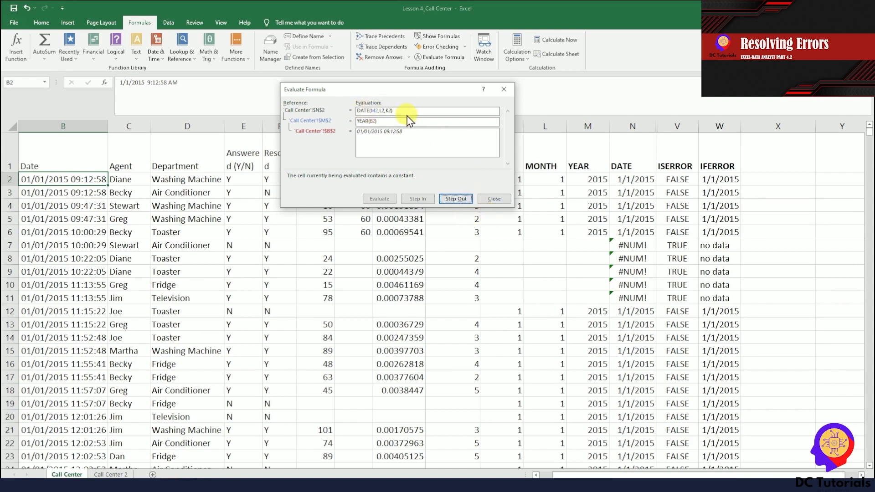
left_click_drag(409, 91, 417, 109)
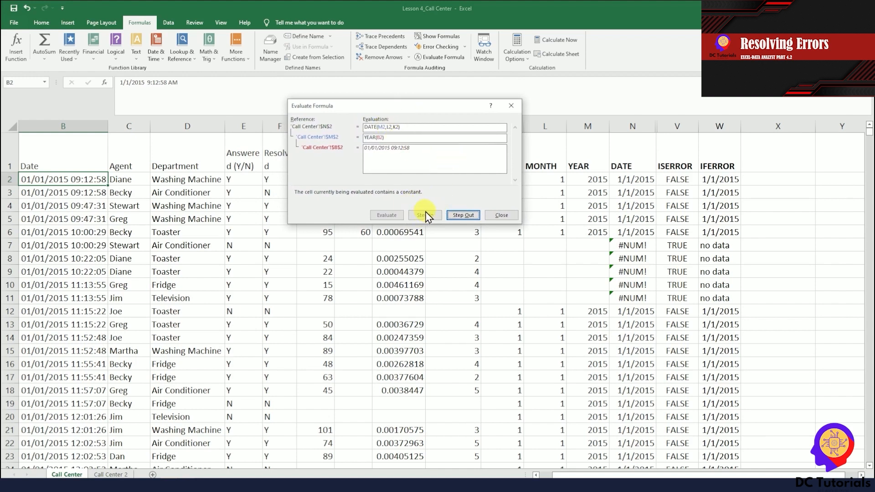
left_click(463, 215)
left_click(461, 215)
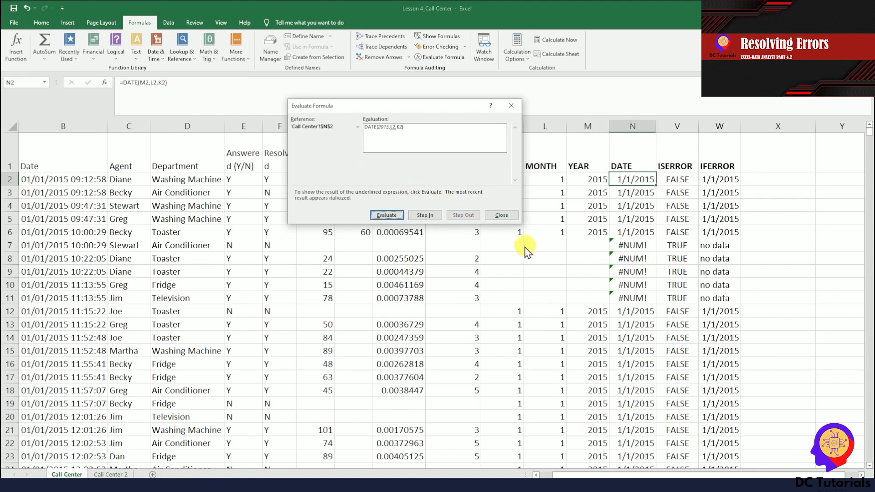
left_click(503, 215)
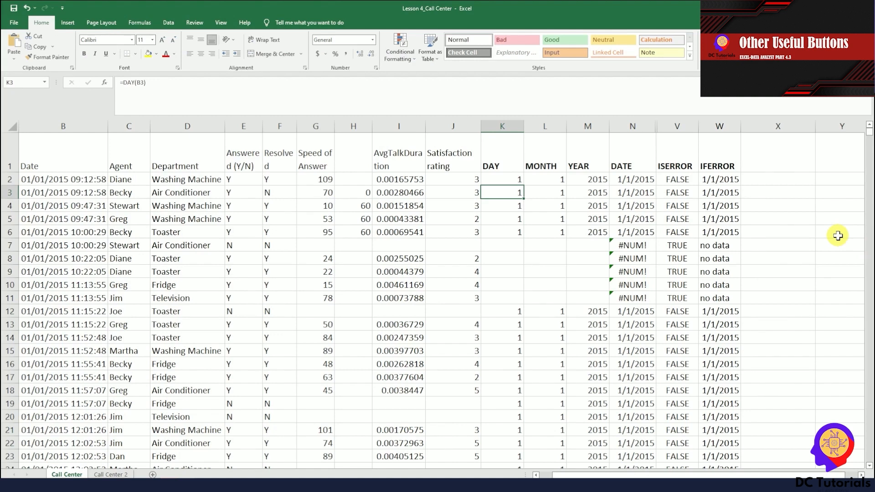
Turn on header filters to view the Satisfaction rating values, leave the filter unapplied, and turn the filters off
left_click(451, 160)
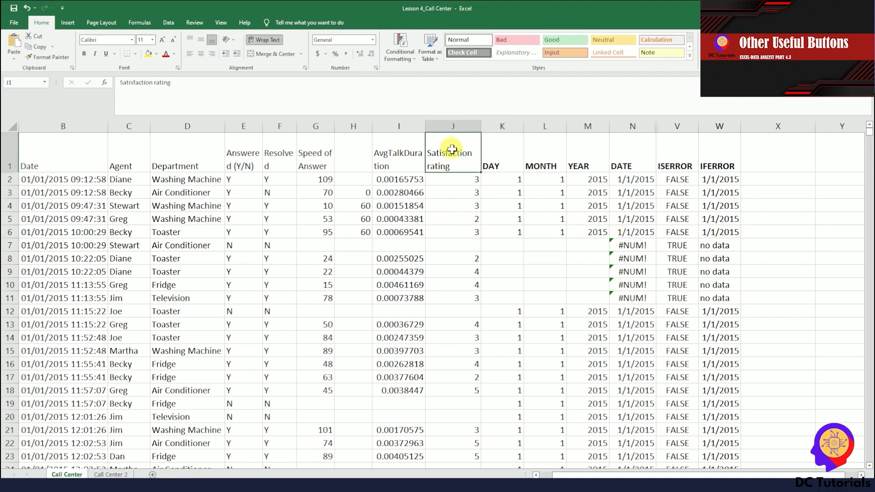
key("ctrl+shift+l")
key("alt+Down")
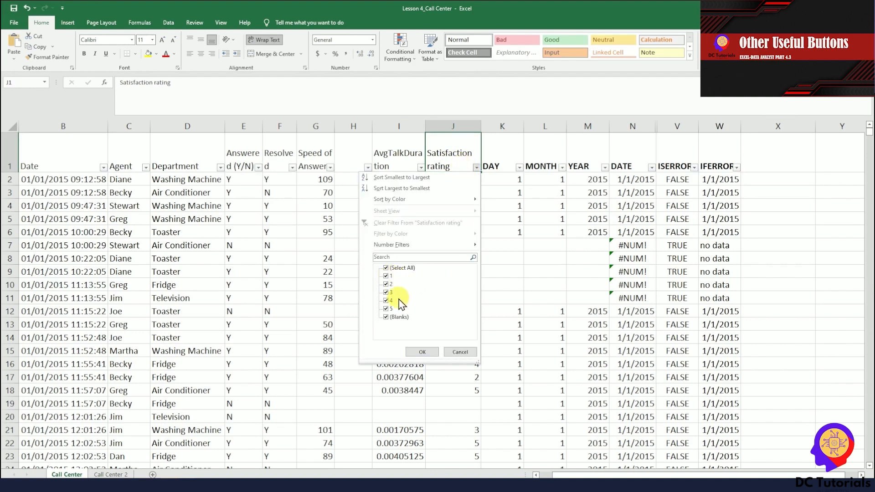
left_click(456, 351)
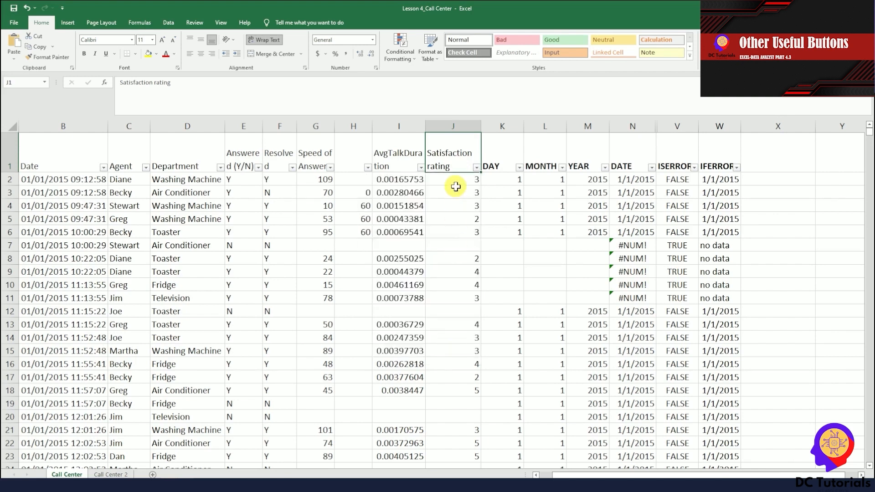
key("ctrl+shift+l")
Apply a Greater Than conditional formatting rule of 4 to the Satisfaction rating column with Light Red Fill with Dark Red Text
left_click(456, 125)
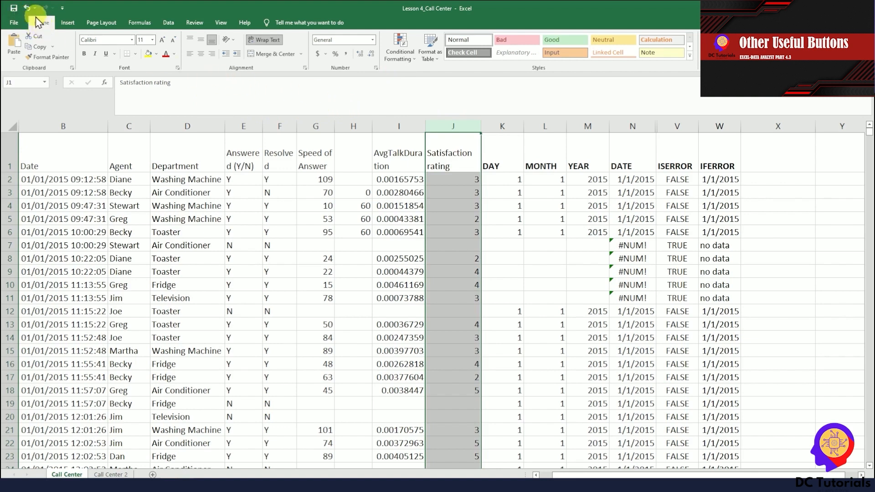
left_click(409, 66)
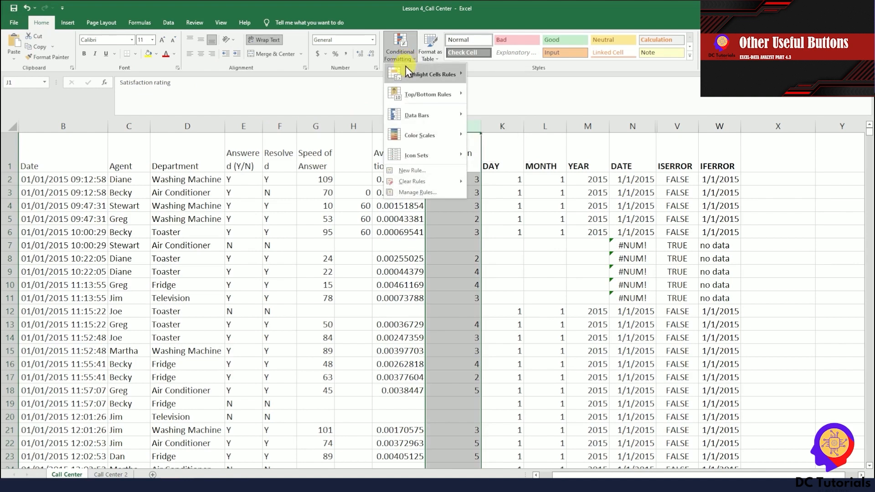
mouse_move(410, 75)
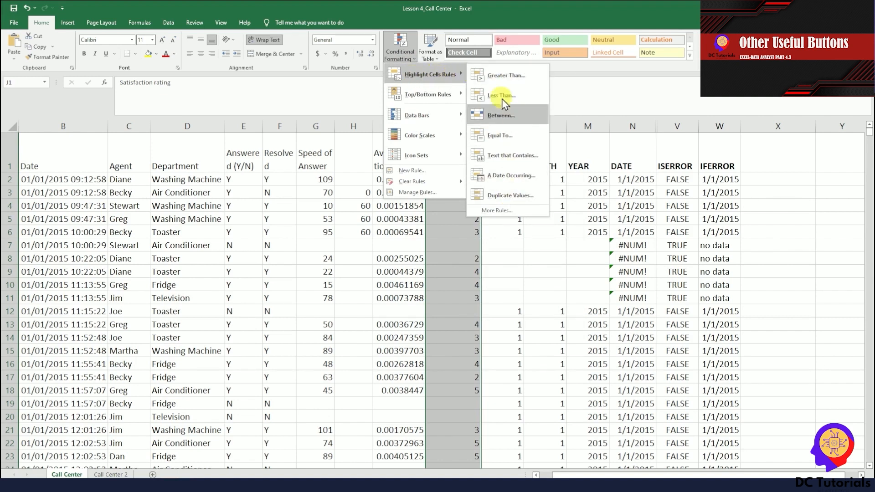
mouse_move(417, 96)
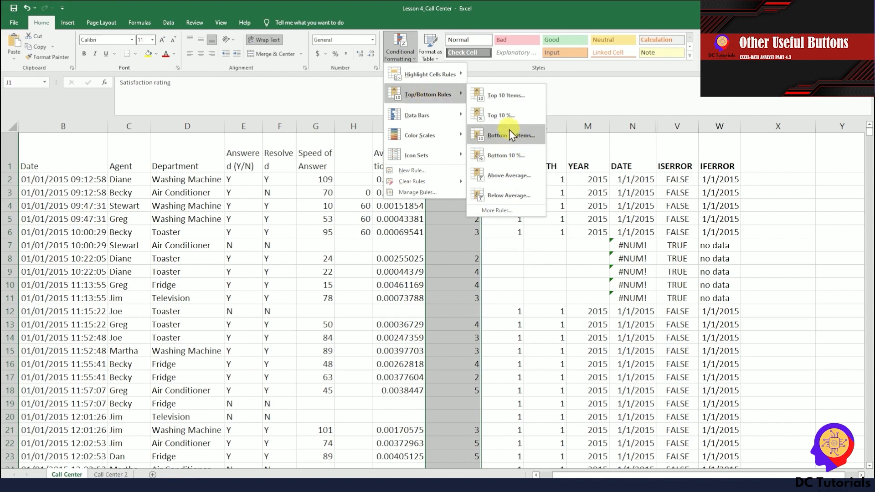
mouse_move(427, 119)
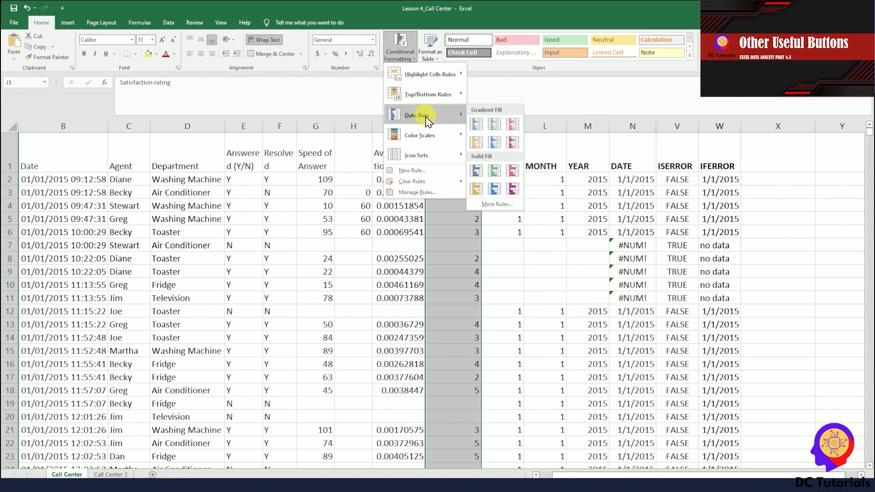
mouse_move(424, 137)
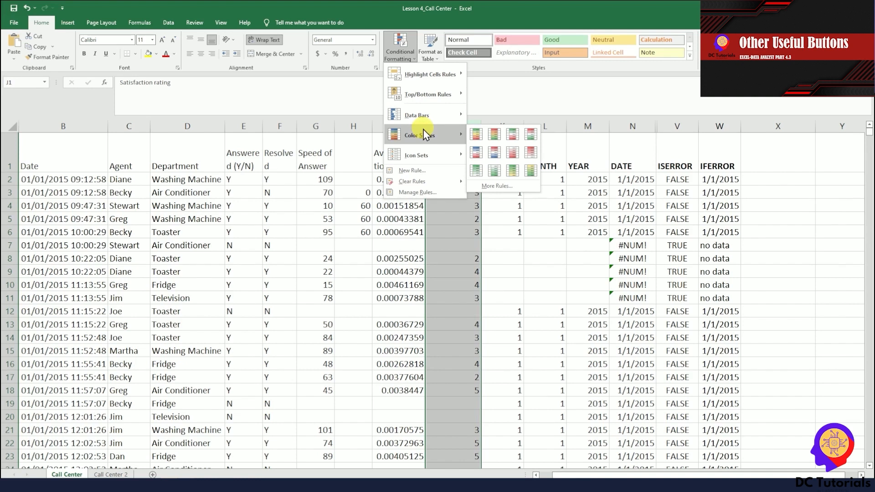
mouse_move(428, 153)
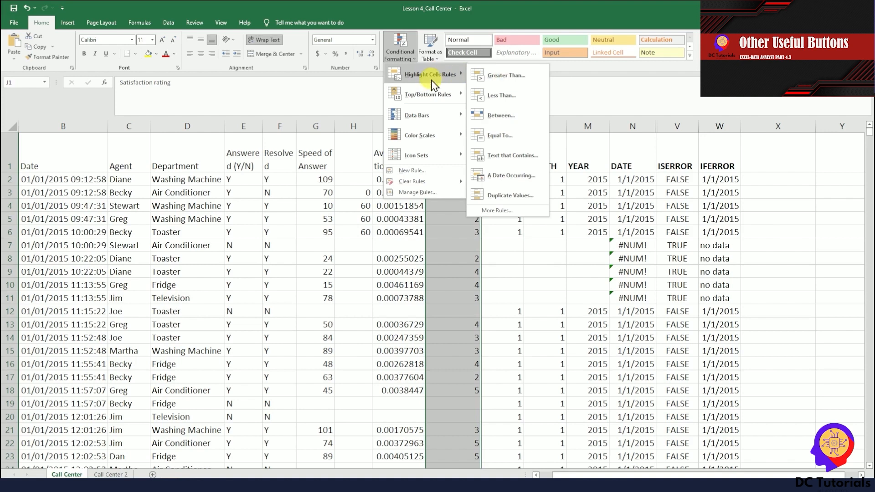
left_click(504, 77)
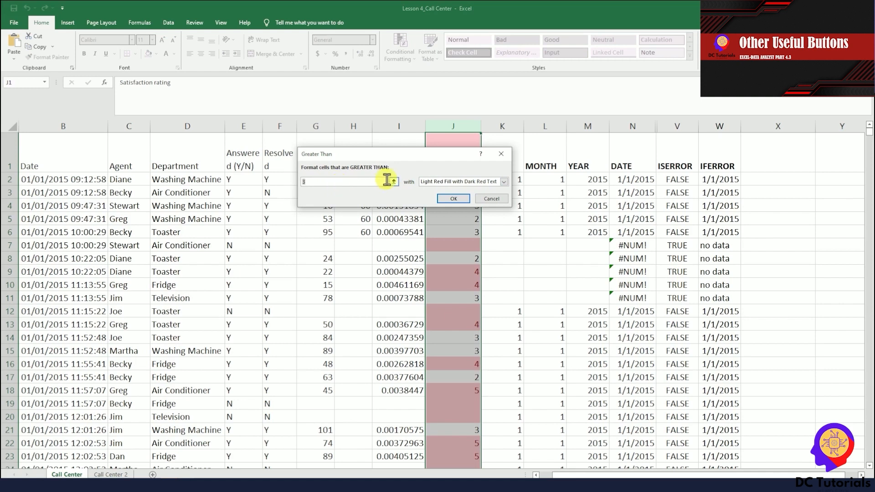
left_click(359, 182)
left_click(393, 182)
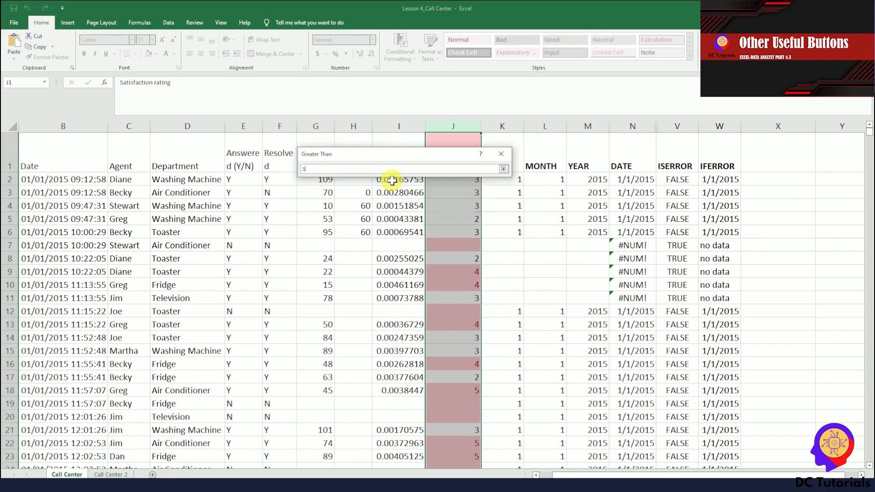
type("4")
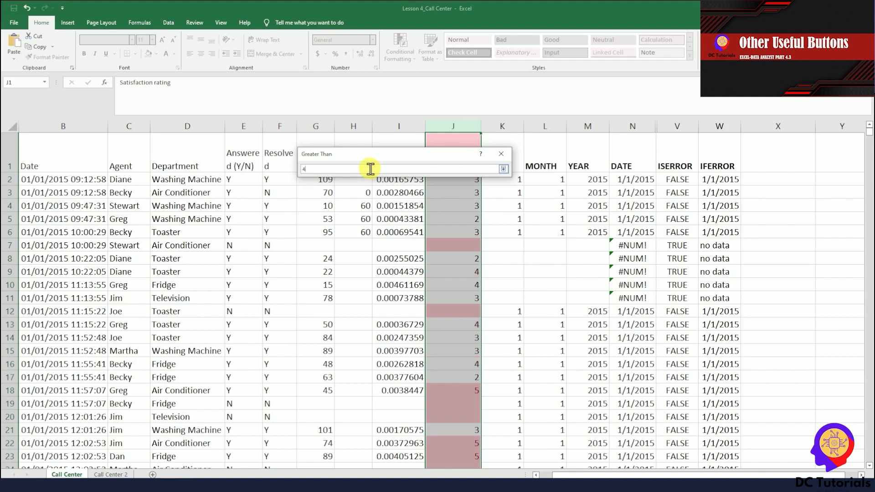
key("Return")
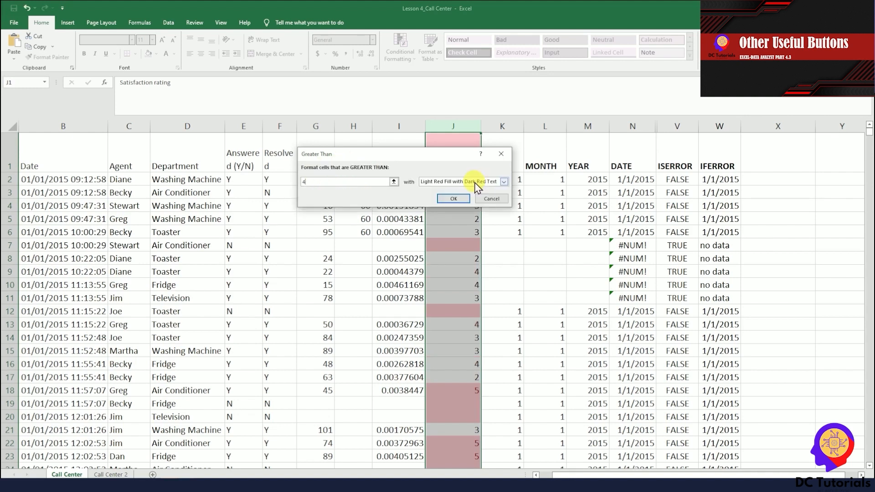
left_click(457, 196)
left_click(462, 190)
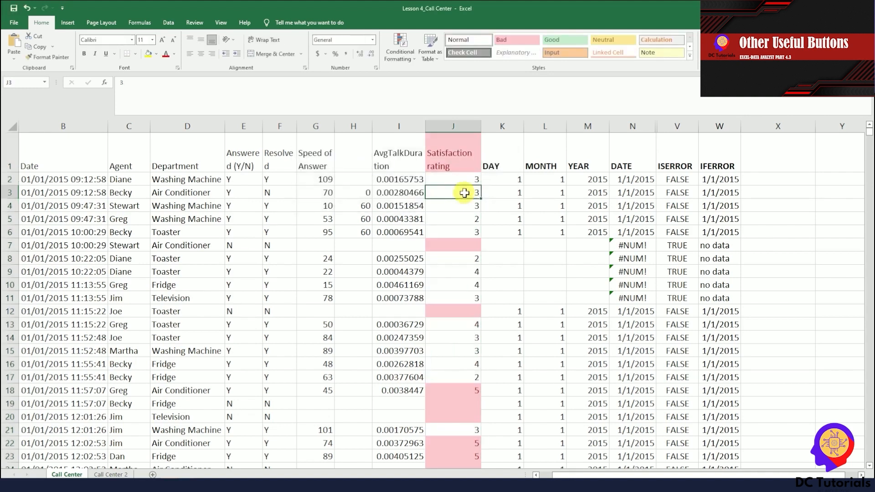
Examine which ratings and blank cells are highlighted further down the Satisfaction rating column
left_click(467, 169)
scroll(476, 228, "down", 13)
left_click_drag(471, 191, 470, 218)
left_click_drag(468, 155, 469, 179)
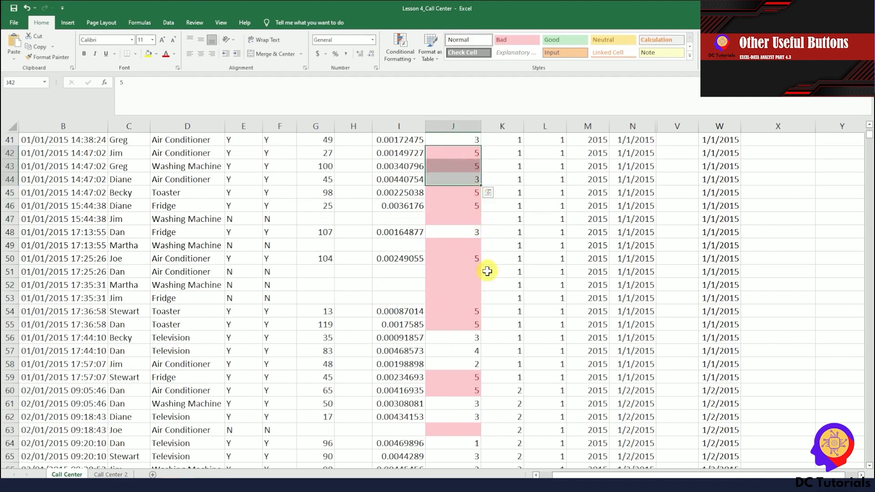
left_click(470, 192)
scroll(467, 214, "up", 13)
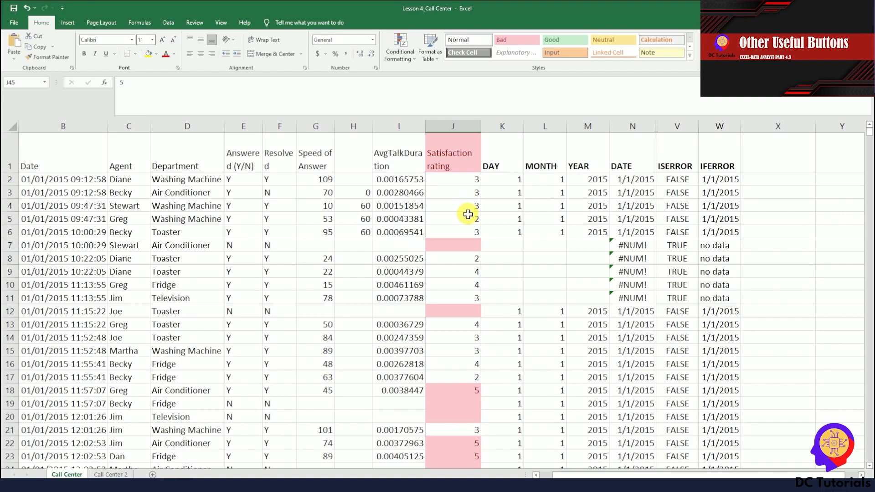
Clear the conditional formatting rules from the Satisfaction rating column and apply the green, yellow and red circle icon set
left_click(466, 127)
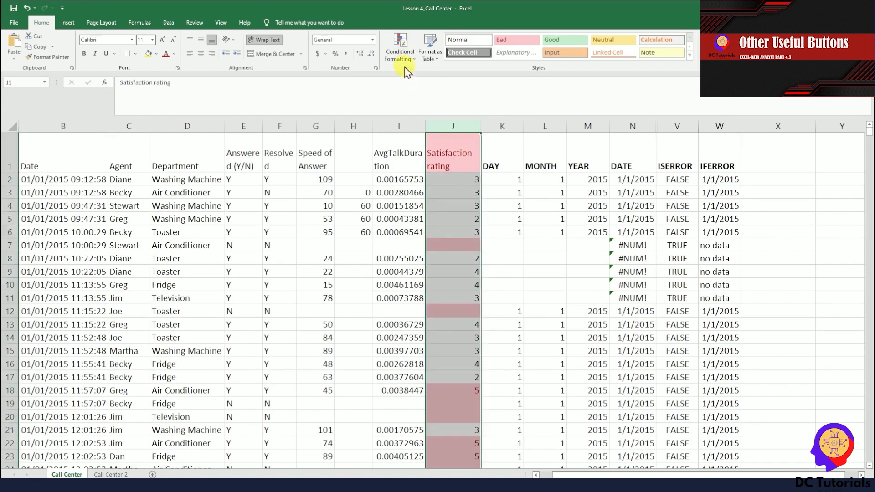
left_click(400, 57)
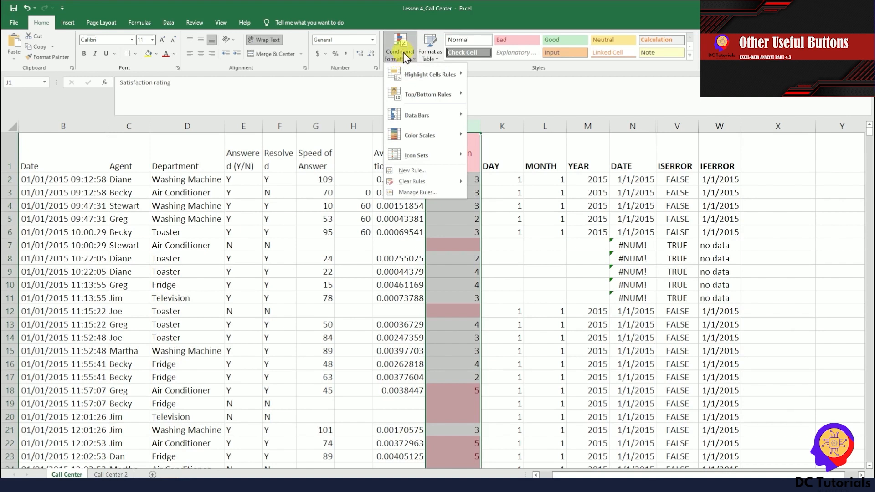
mouse_move(418, 183)
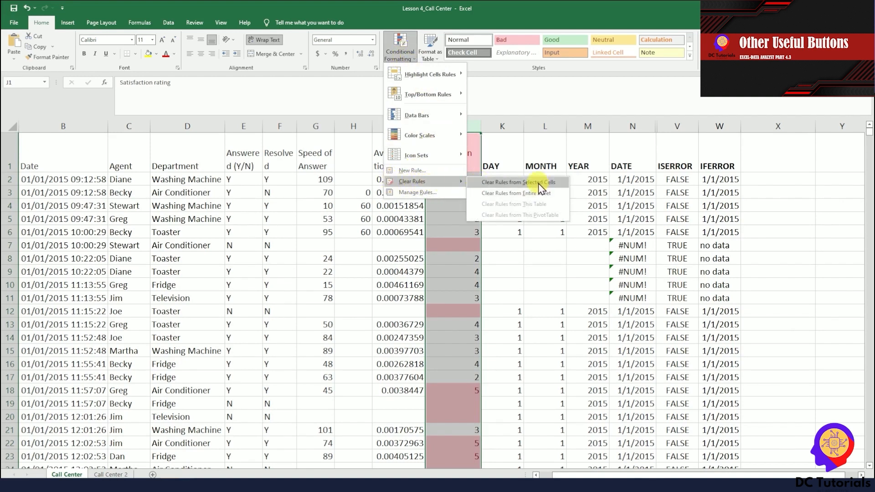
left_click(514, 182)
left_click(402, 59)
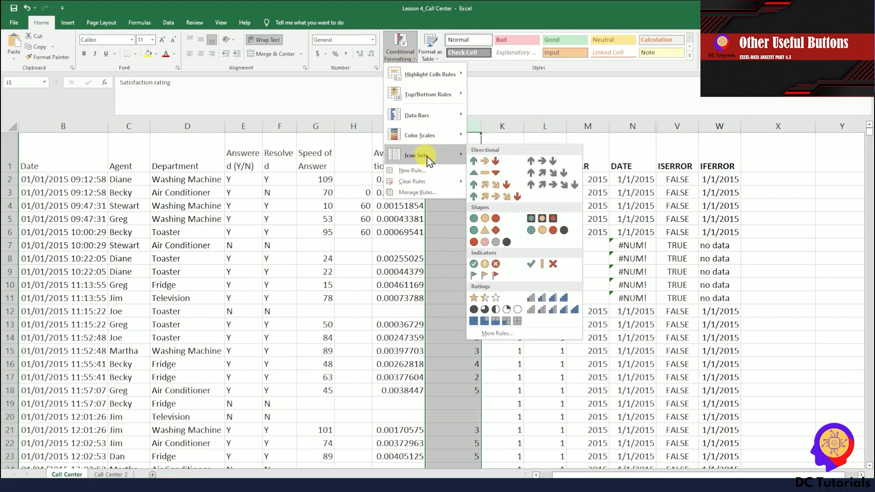
left_click(496, 217)
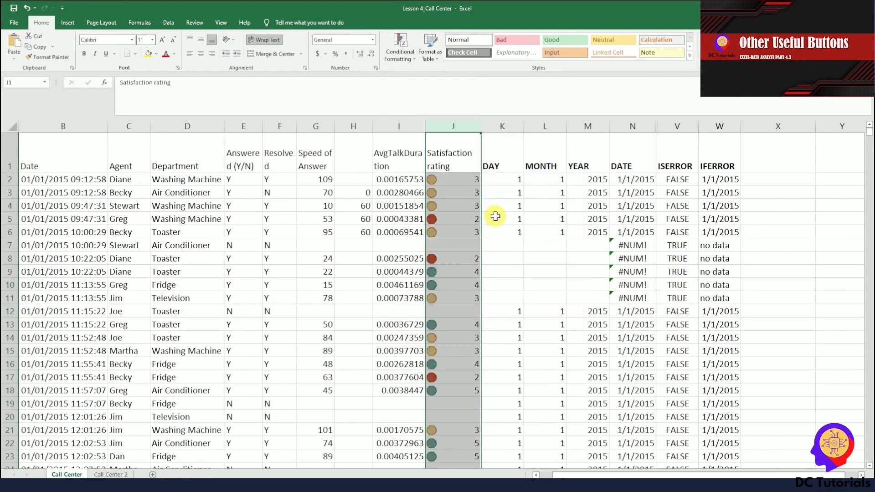
Open the Satisfaction rating icon set rule for editing and set both threshold types to Number
left_click(405, 60)
mouse_move(426, 155)
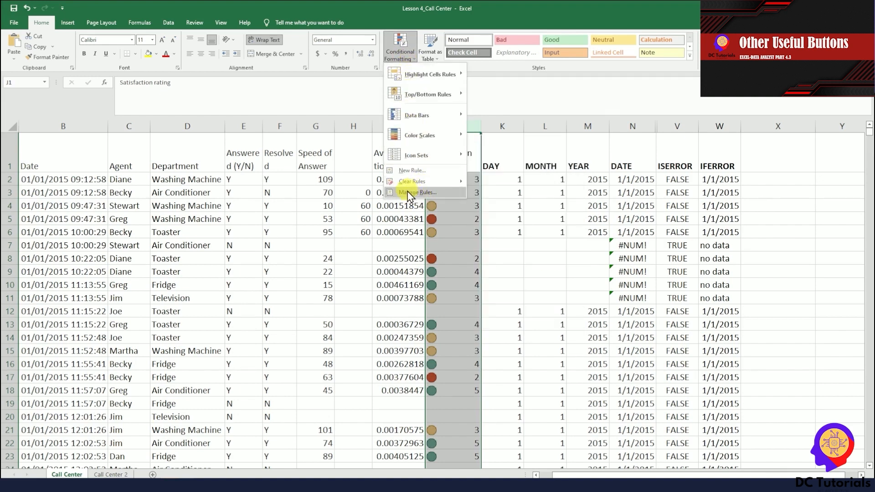
key("Escape")
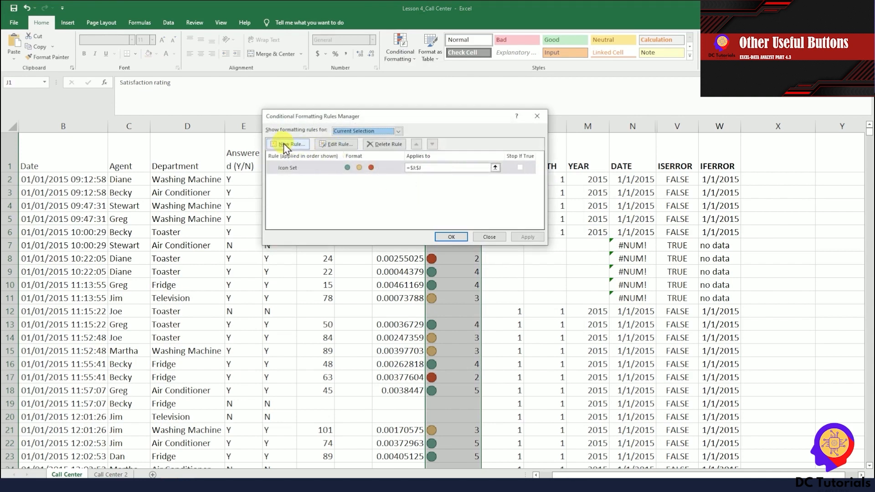
left_click(327, 167)
left_click(339, 149)
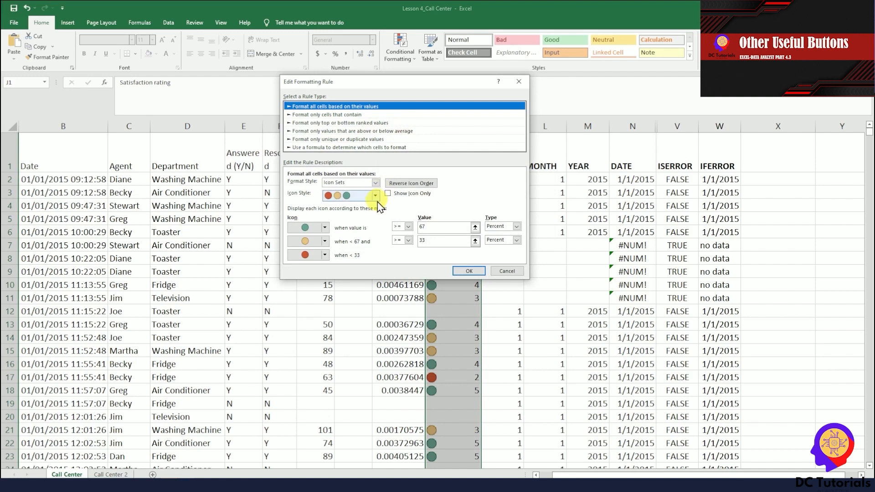
left_click(515, 226)
left_click(514, 237)
left_click(514, 239)
left_click(509, 246)
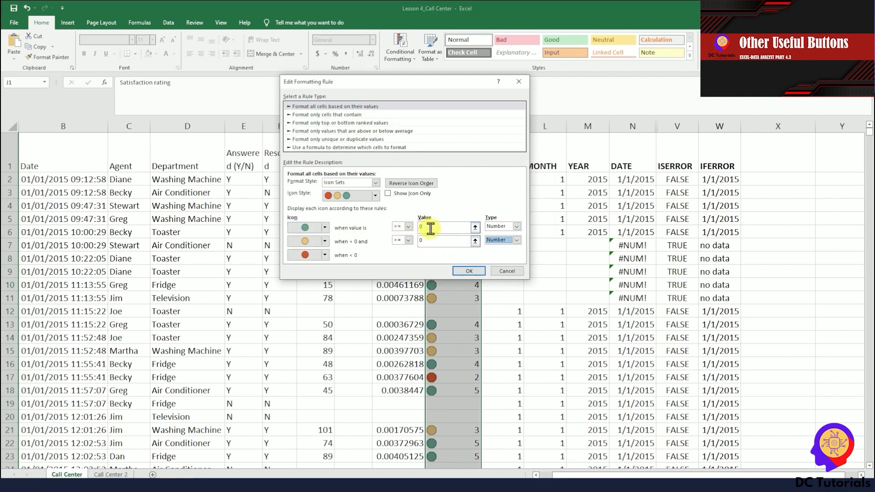
Set the green icon's threshold to 4, edit the yellow icon's threshold, and apply the edited icon set rule
left_click(461, 227)
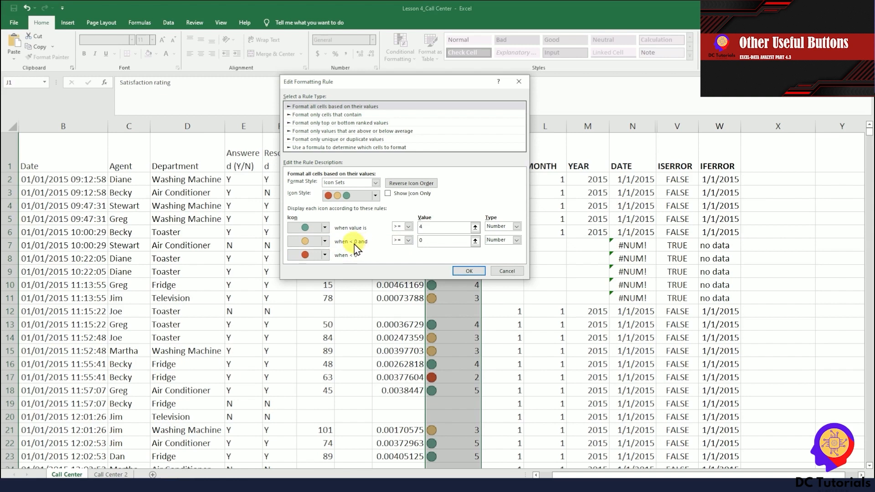
key("BackSpace")
left_click(468, 271)
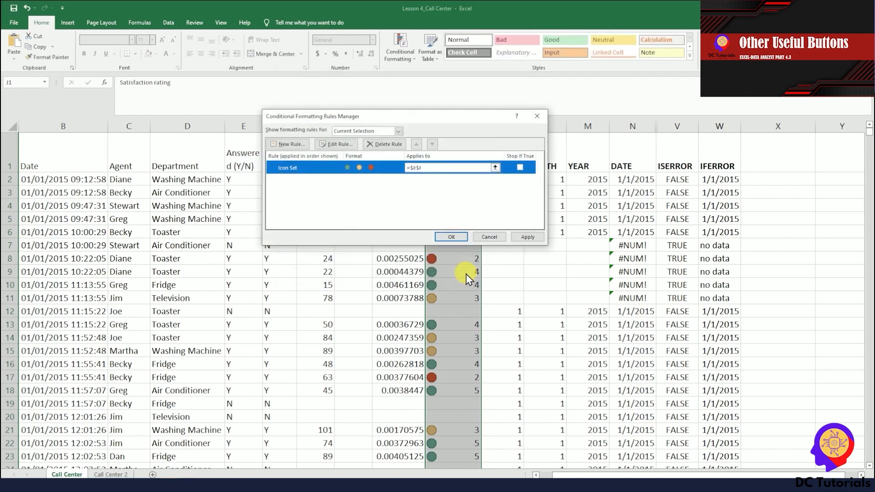
left_click(529, 237)
left_click(454, 235)
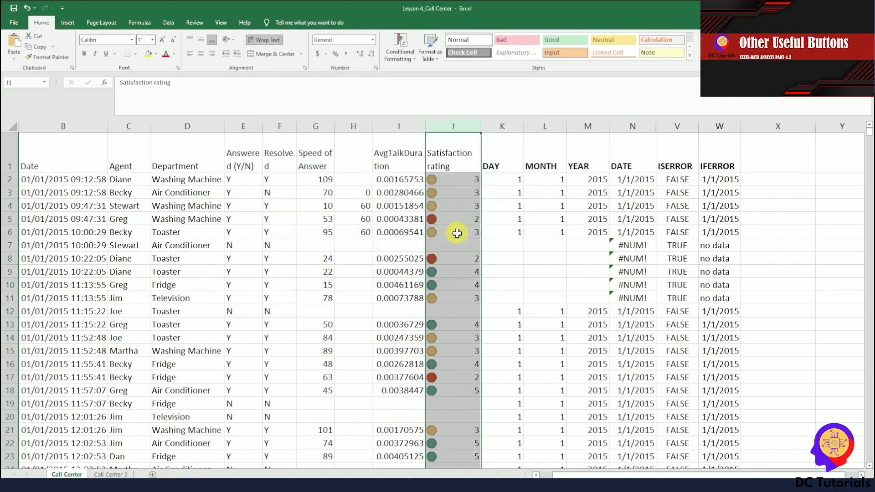
Examine which icon colour each rating and blank cell gets throughout the Satisfaction rating column
left_click(457, 220)
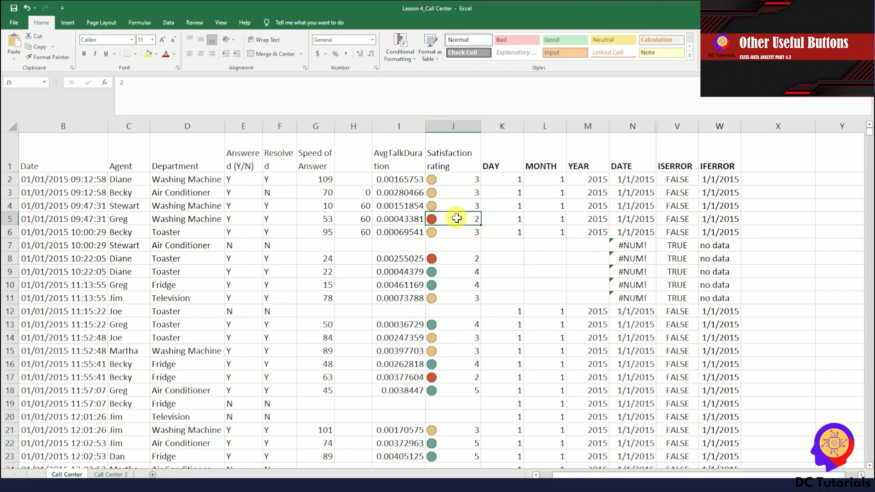
left_click(445, 178)
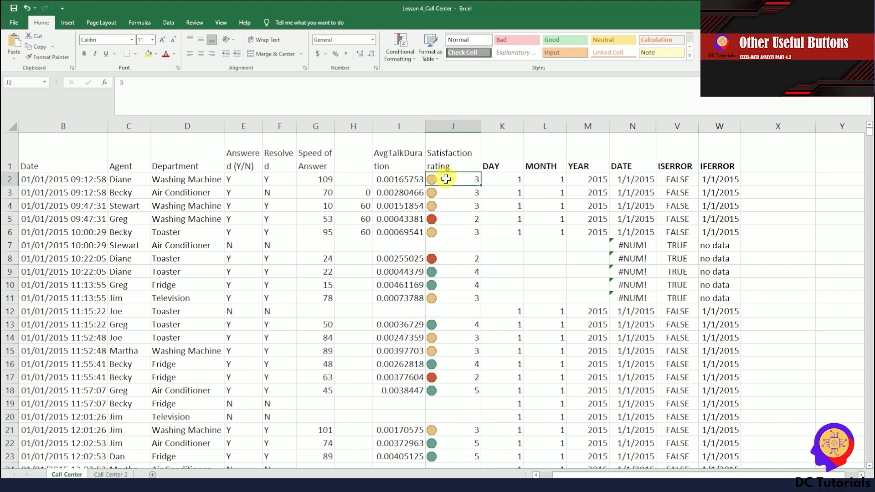
left_click(453, 192)
left_click(452, 203)
left_click_drag(451, 181, 456, 207)
left_click(462, 232)
left_click(461, 219)
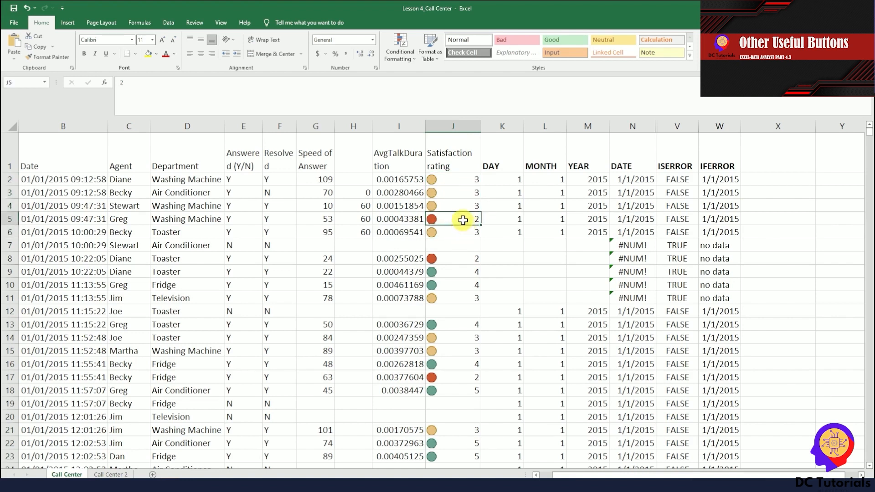
scroll(472, 241, "down", 3)
scroll(472, 241, "up", 3)
left_click(454, 269)
left_click(455, 287)
scroll(456, 289, "down", 20)
scroll(456, 289, "up", 20)
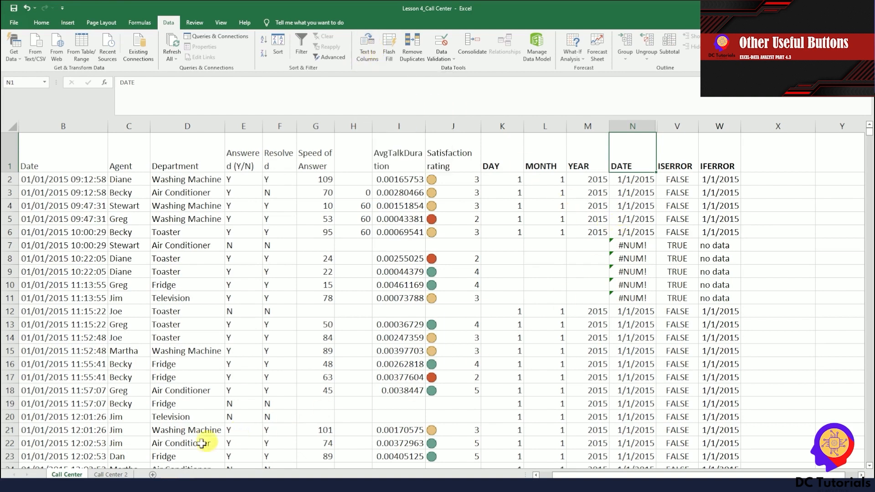
Switch to the Call Center 2 sheet and examine the semicolon-separated field names in A1
left_click(116, 475)
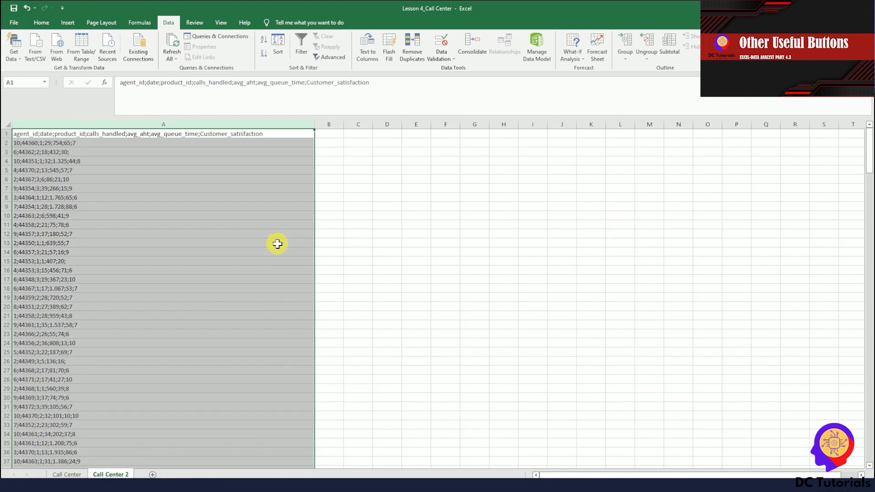
left_click(145, 157)
left_click(73, 133)
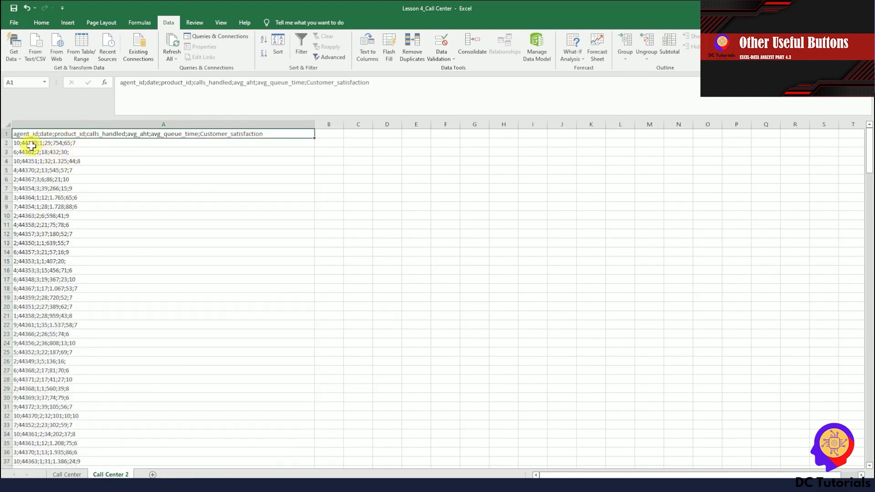
left_click_drag(120, 84, 143, 84)
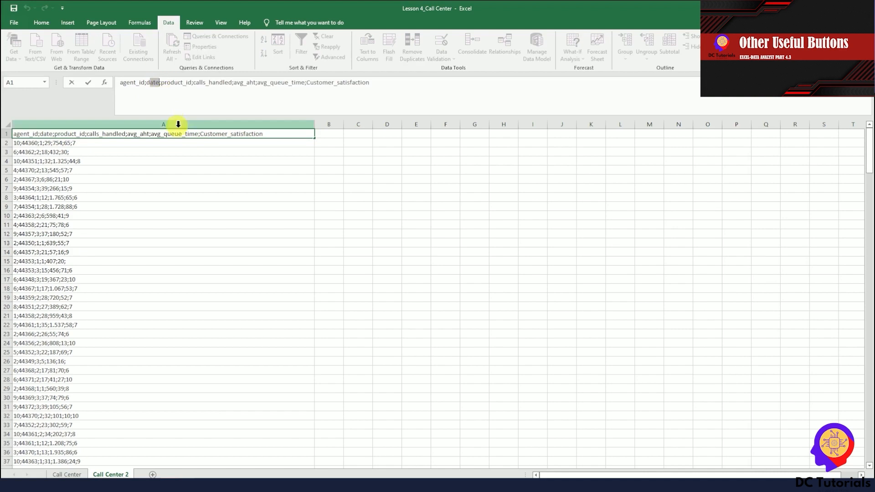
left_click_drag(171, 84, 228, 83)
left_click(427, 183)
Split column A with Text to Columns as Delimited data, using Tab and Semicolon as delimiters and General format
left_click(84, 122)
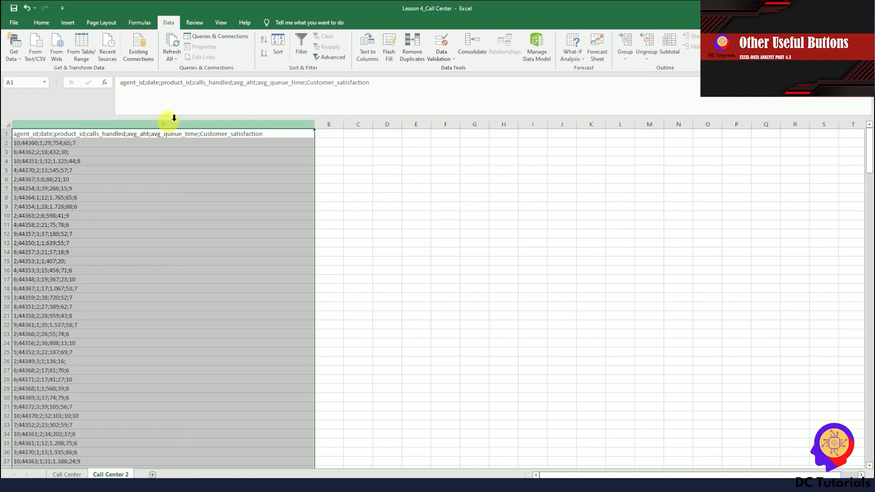
left_click(367, 54)
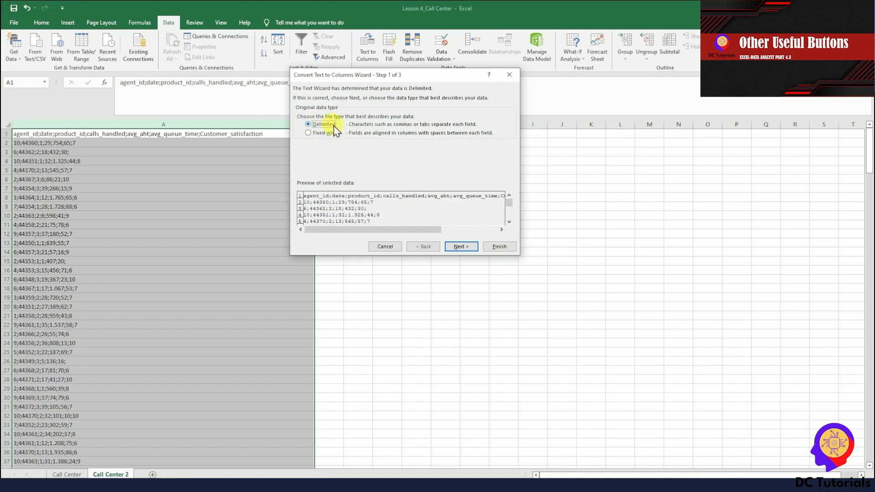
left_click(460, 247)
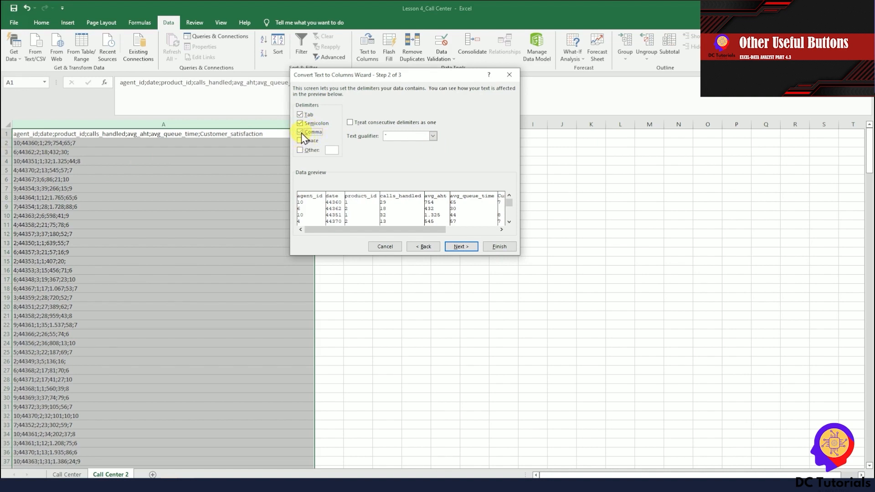
left_click(301, 150)
left_click(301, 133)
left_click(300, 149)
mouse_move(343, 230)
left_mouse_down()
mouse_move(420, 226)
mouse_move(333, 229)
left_mouse_up()
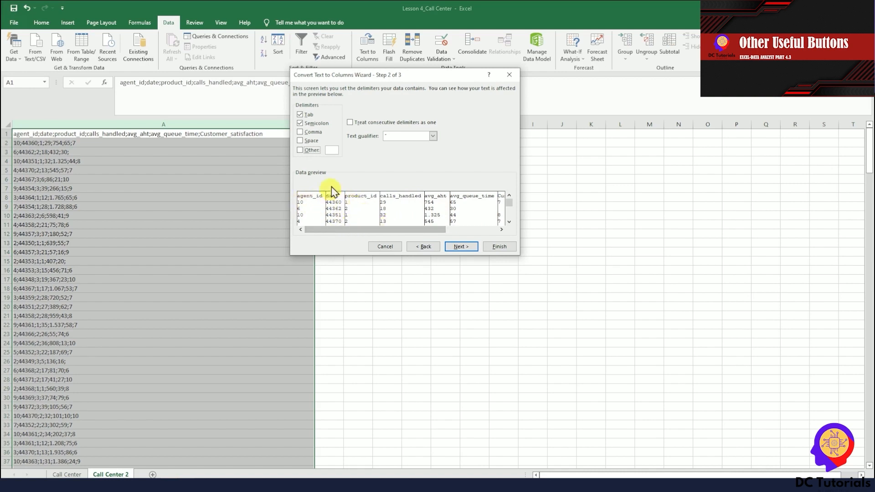
left_click(469, 247)
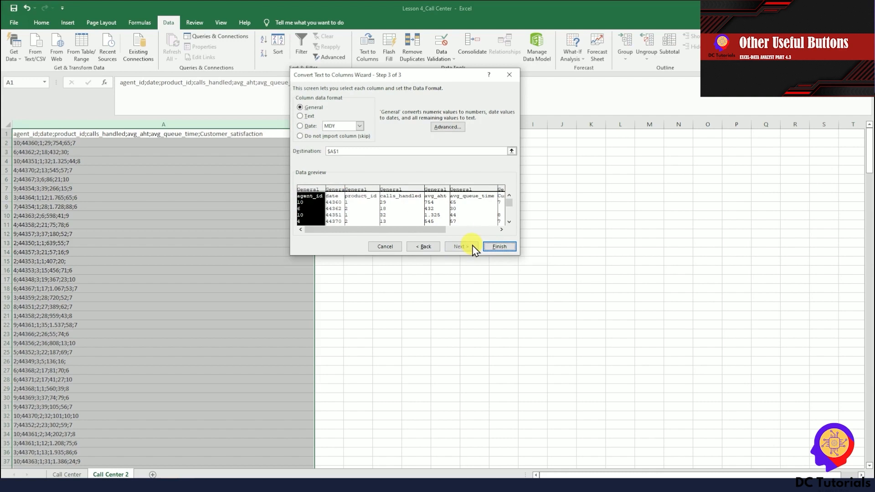
left_click(497, 246)
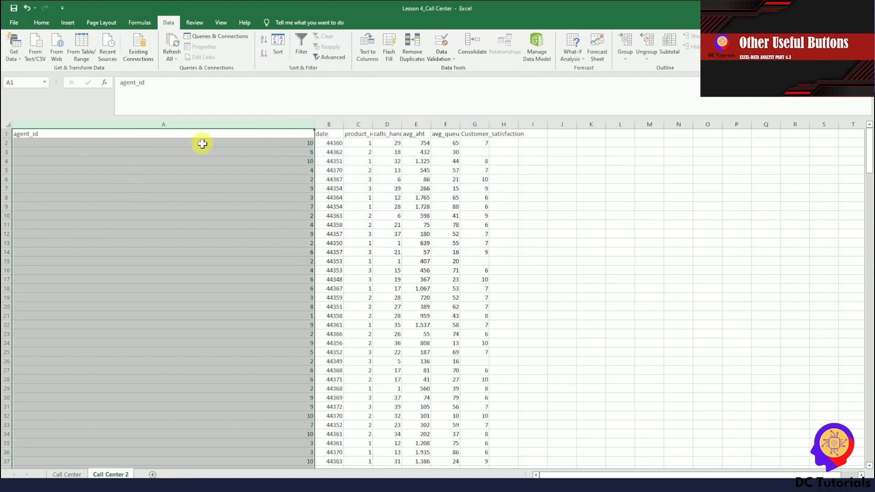
Select the new columns from date onward, then narrow the agent_id column to about a third of its width
left_click_drag(334, 119, 497, 119)
left_click_drag(314, 124, 103, 143)
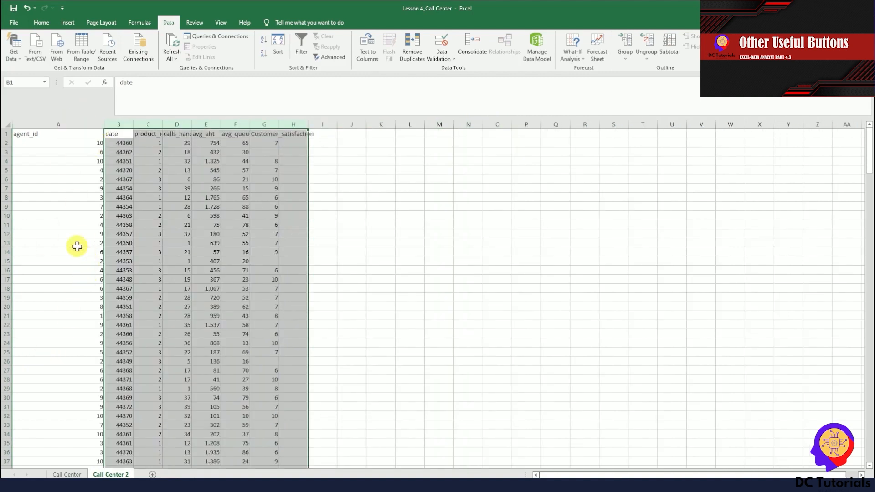
left_click(332, 170)
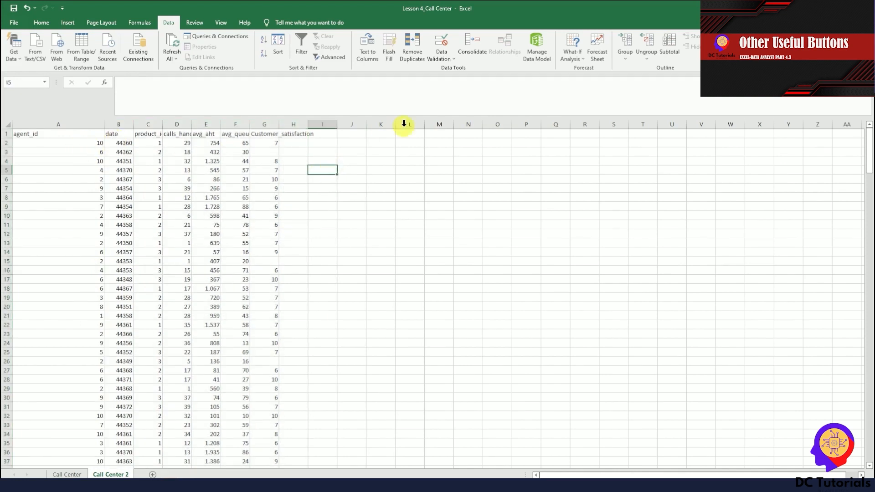
left_click(367, 45)
left_click(484, 238)
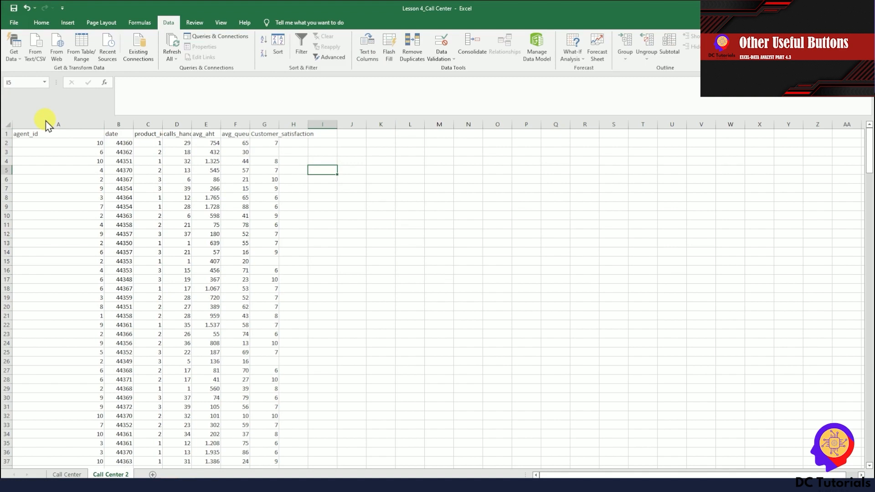
left_click(74, 124)
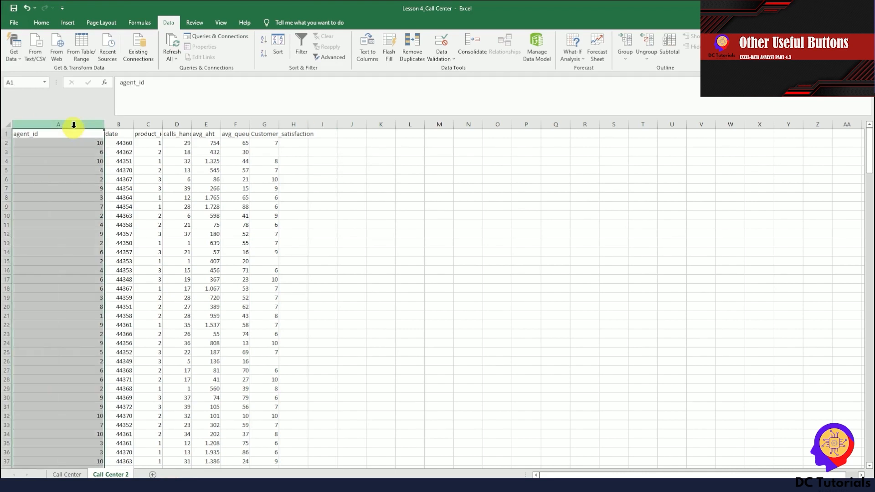
left_click(368, 57)
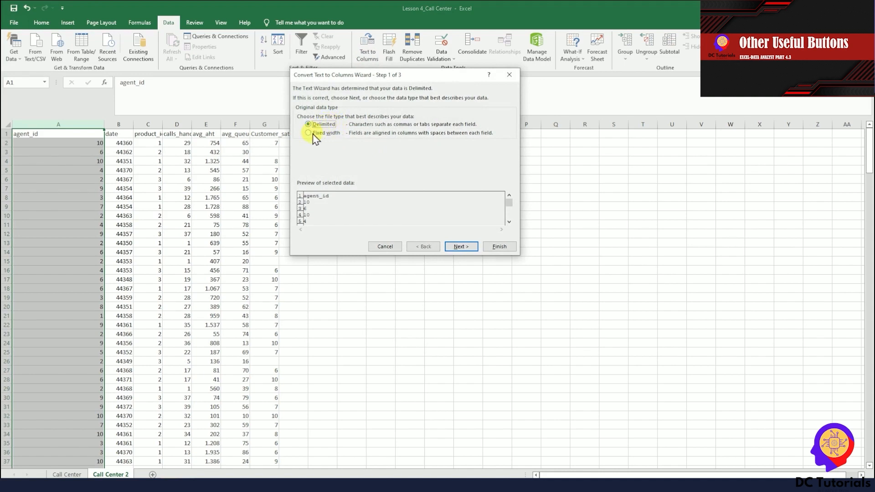
left_click(509, 75)
Undo the column width change and the Text to Columns split of column A
key("ctrl+z")
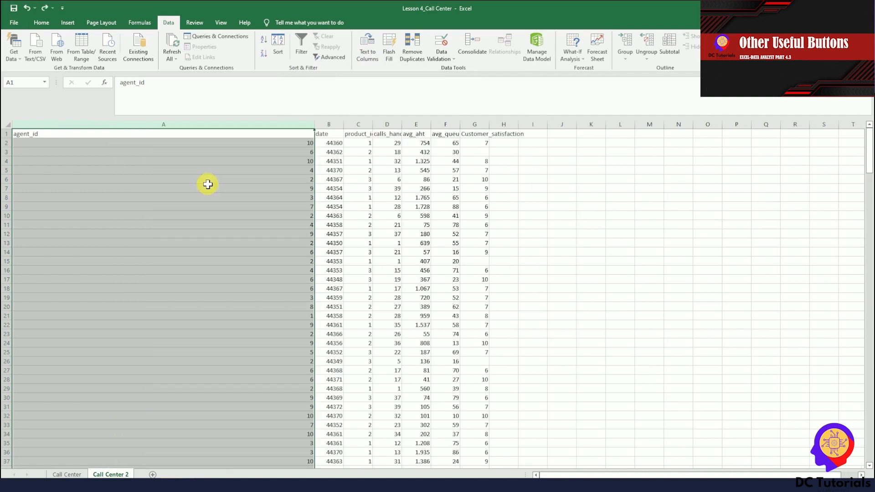
key("ctrl+z")
left_click(208, 185)
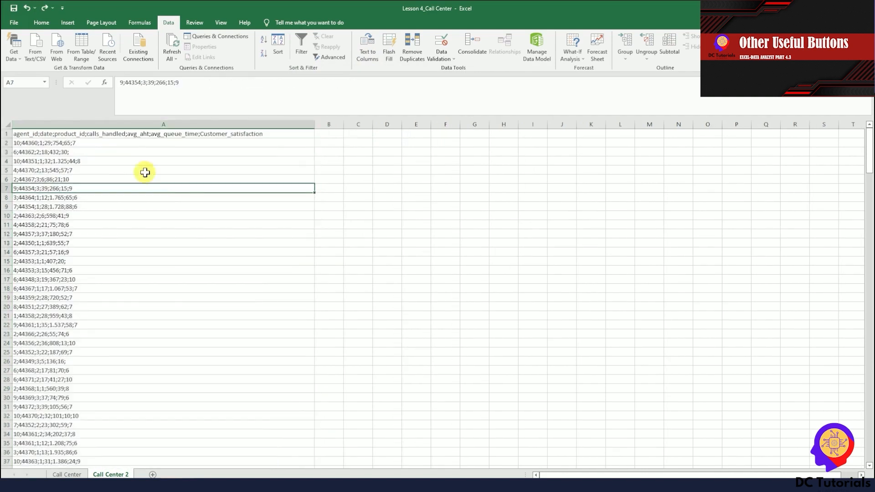
Split column A with Text to Columns as Fixed width data, with column breaks at 3, 10 and 18 characters and General format
left_click(96, 123)
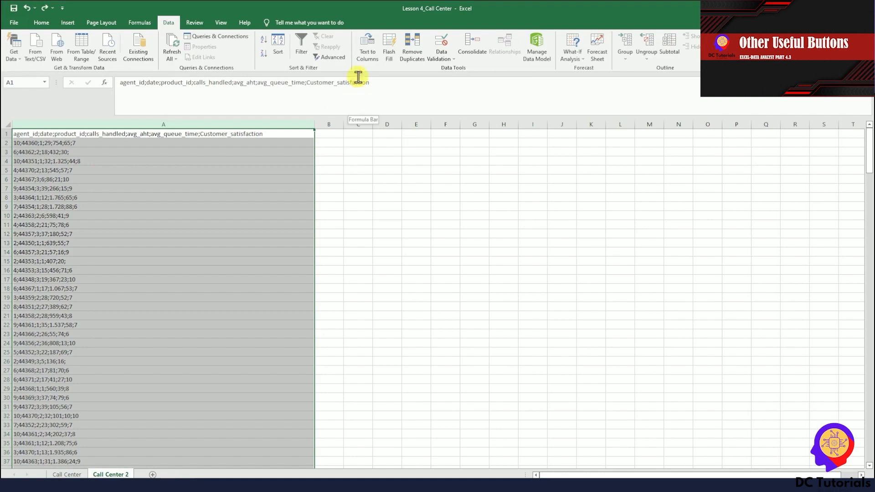
left_click(371, 56)
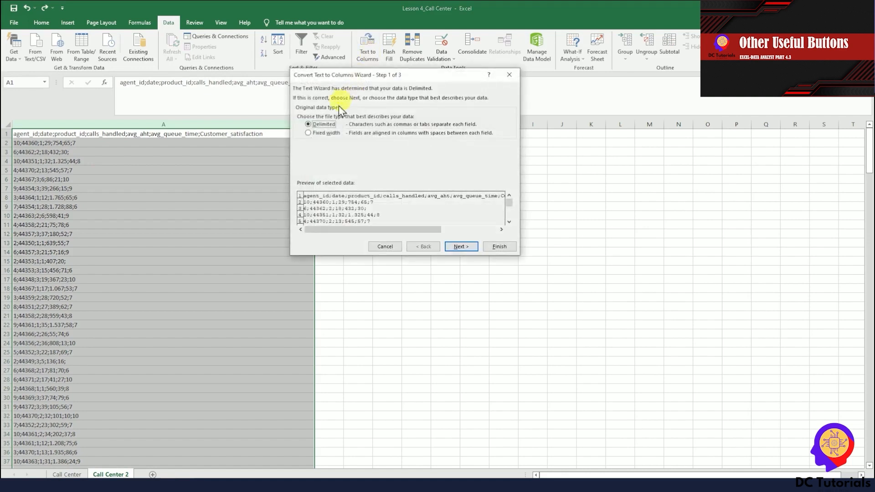
left_click(321, 132)
left_click(462, 248)
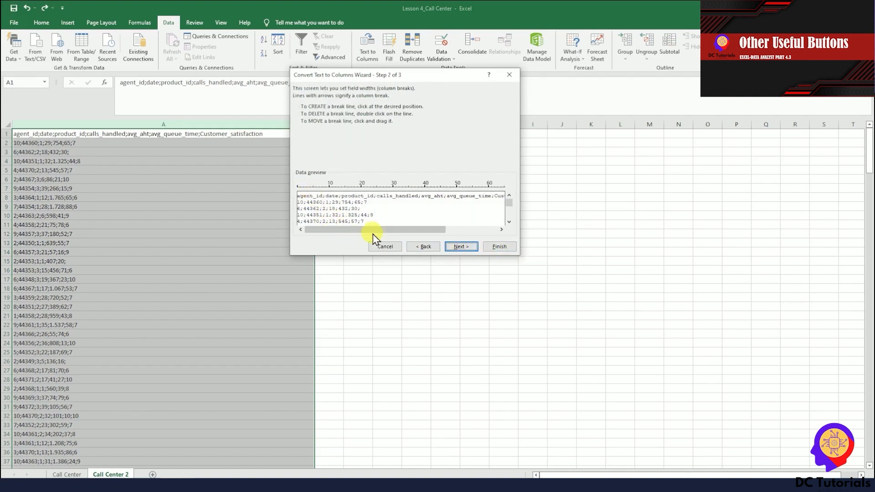
left_click(306, 188)
left_click(322, 188)
double_click(342, 191)
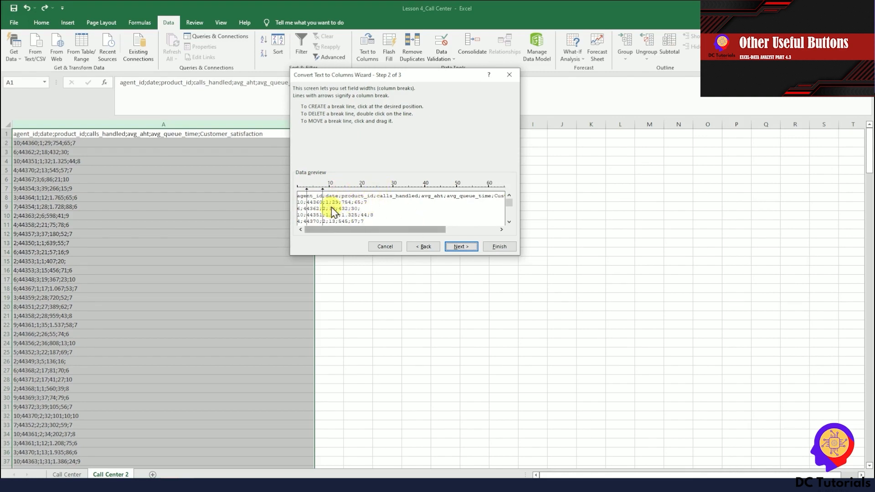
double_click(322, 191)
left_click(328, 188)
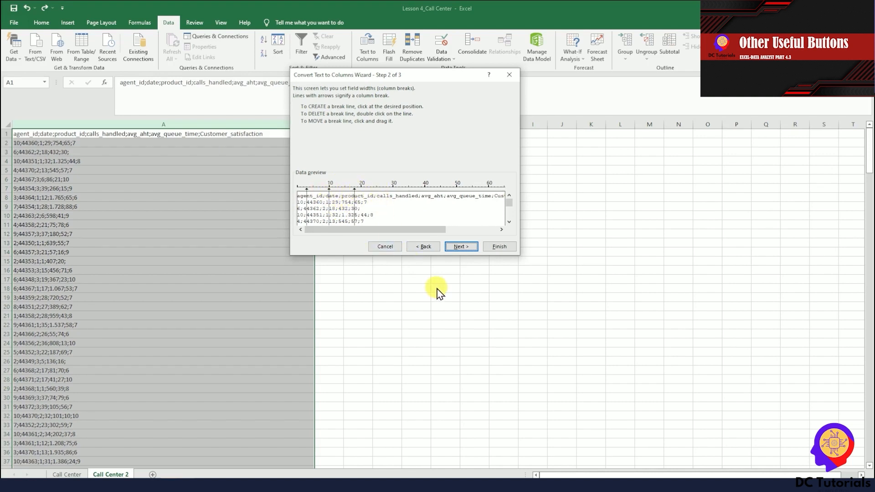
left_click(461, 247)
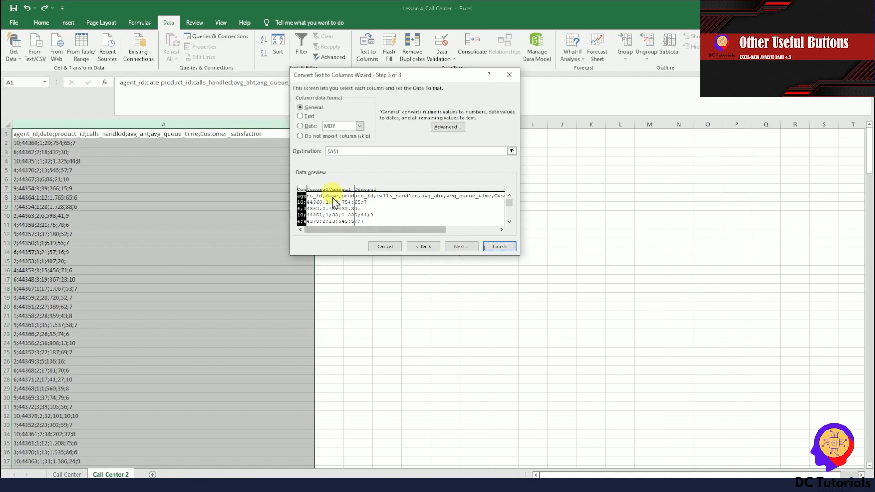
left_click(502, 246)
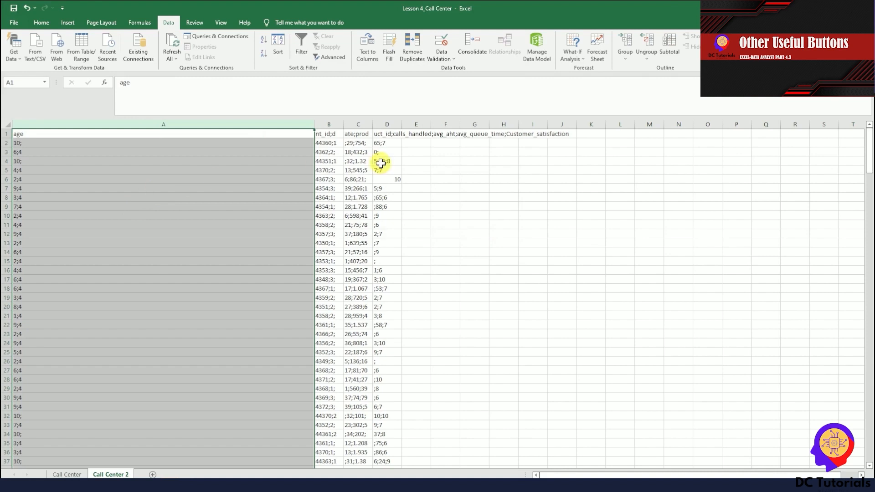
Narrow column A in two stages until it is about twice as wide as column B
left_click_drag(315, 127, 111, 130)
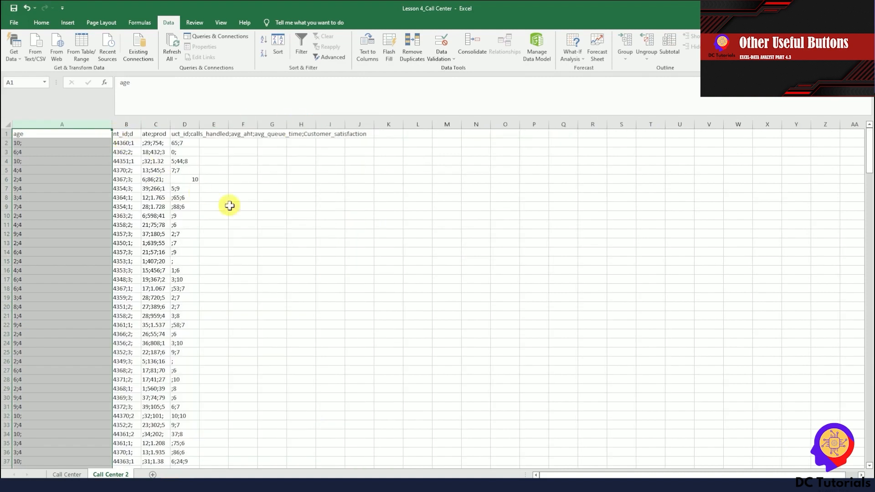
left_click(127, 152)
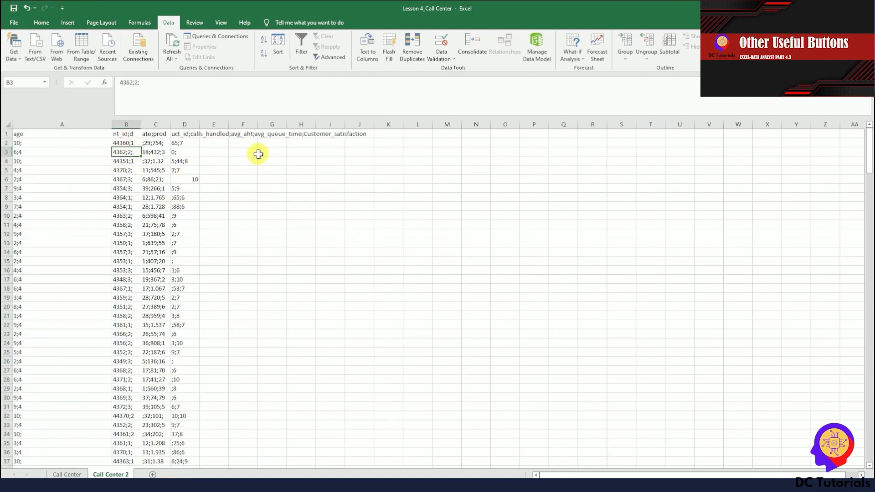
left_click_drag(112, 125, 68, 129)
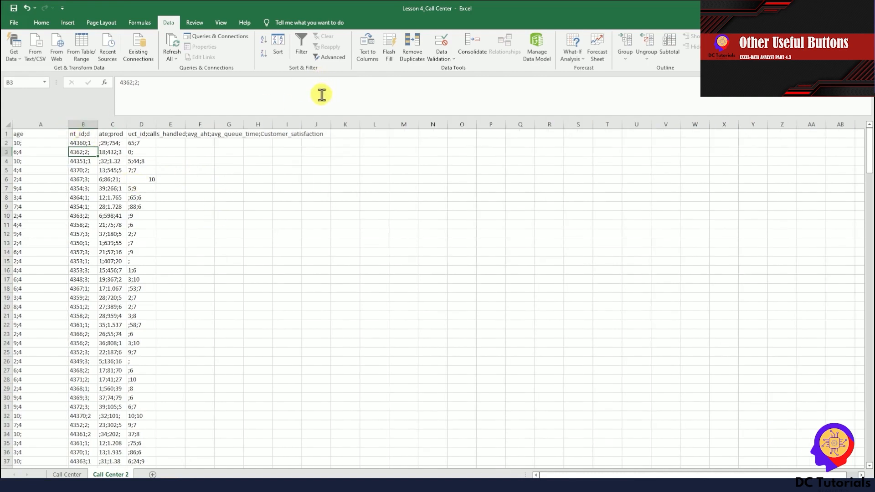
left_click(34, 125)
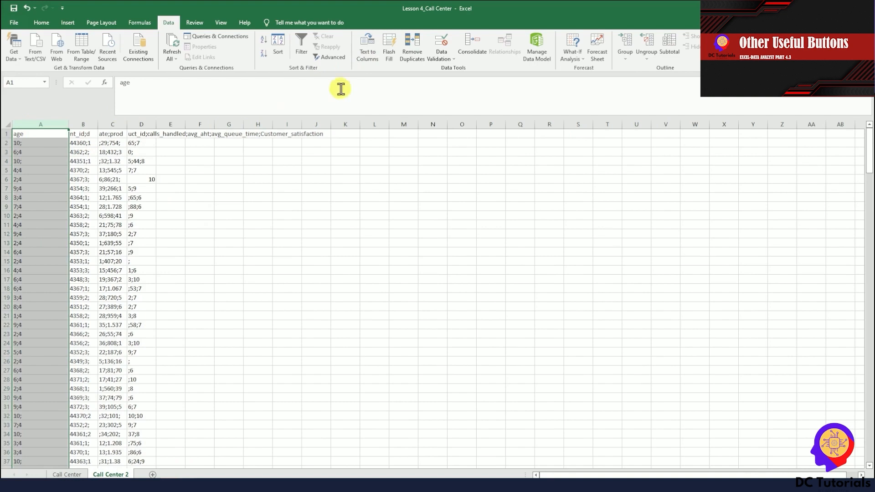
left_click(367, 51)
left_click(321, 133)
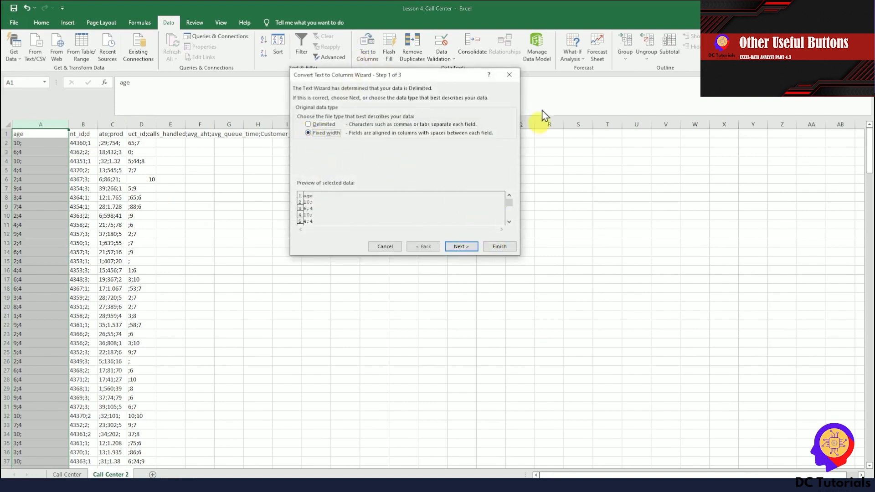
left_click(509, 75)
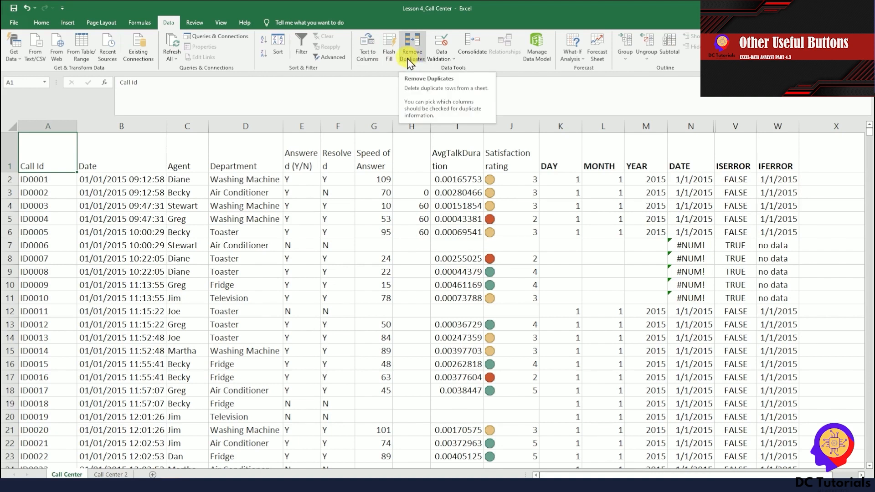
Copy the whole Department column of the Call Center sheet into the empty column X, after the IFERROR column
left_click(255, 126)
key("ctrl+c")
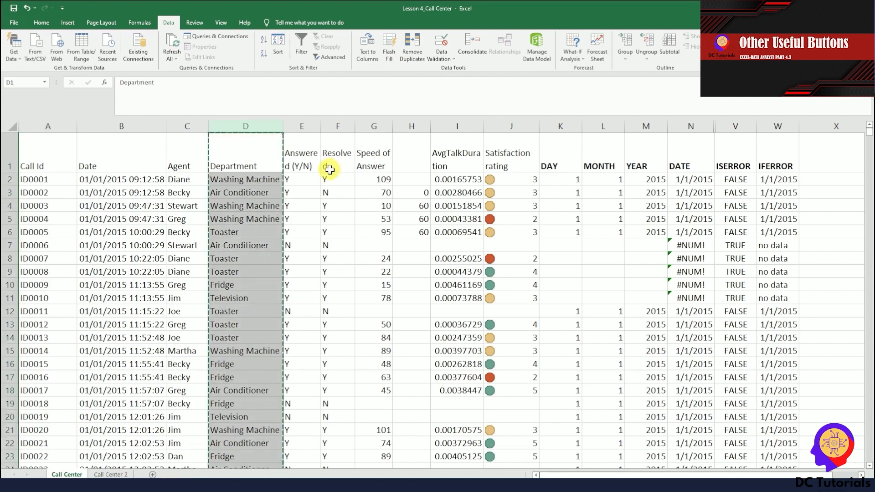
key("Right")
key("ctrl+Right")
key("ctrl+Right")
key("ctrl+Right")
key("Right")
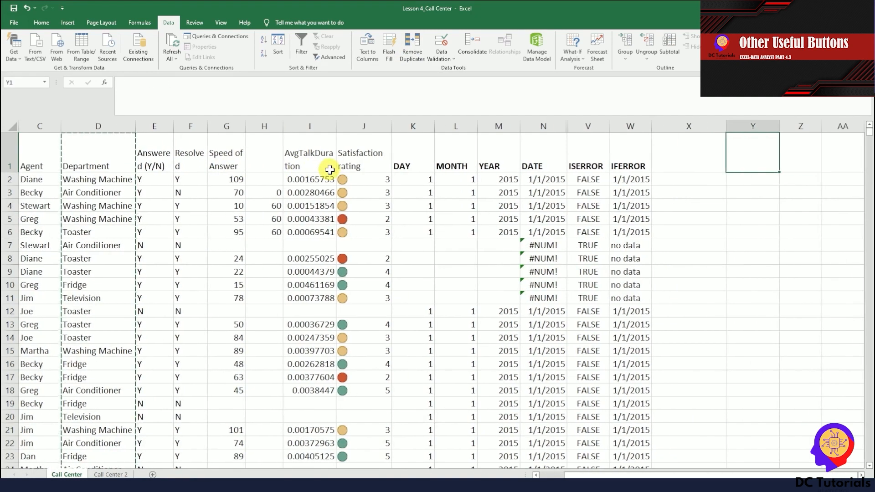
key("ctrl+space")
key("ctrl+v")
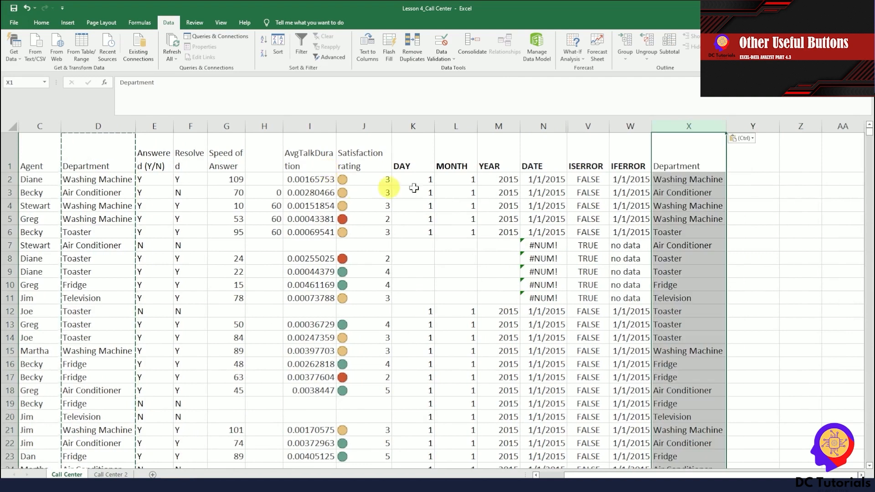
Remove duplicates from the current selection only, column X with Department as header, and select the unique list X1:X6
left_click(410, 54)
left_click_drag(386, 132, 409, 139)
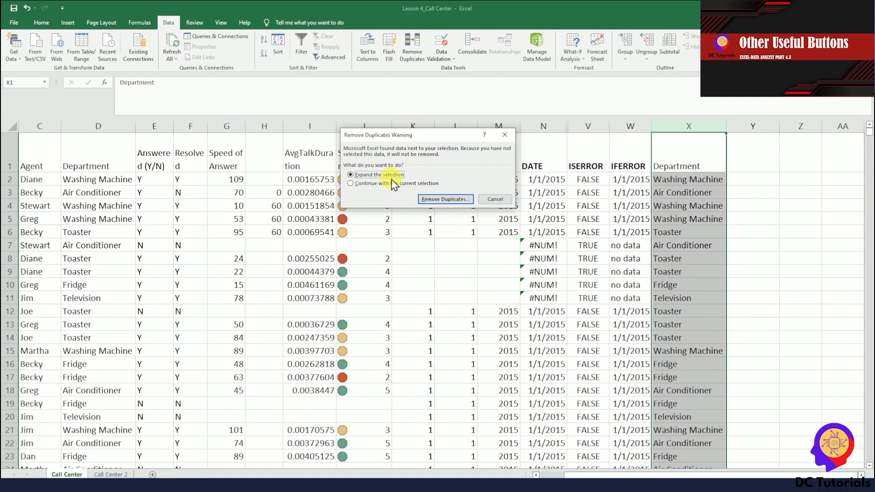
left_click(354, 184)
left_click(449, 198)
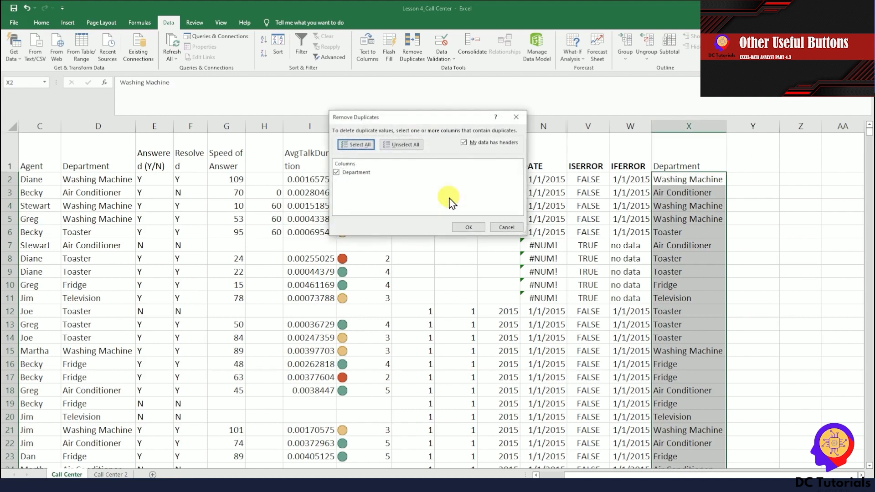
left_click(464, 228)
left_click_drag(439, 238, 429, 187)
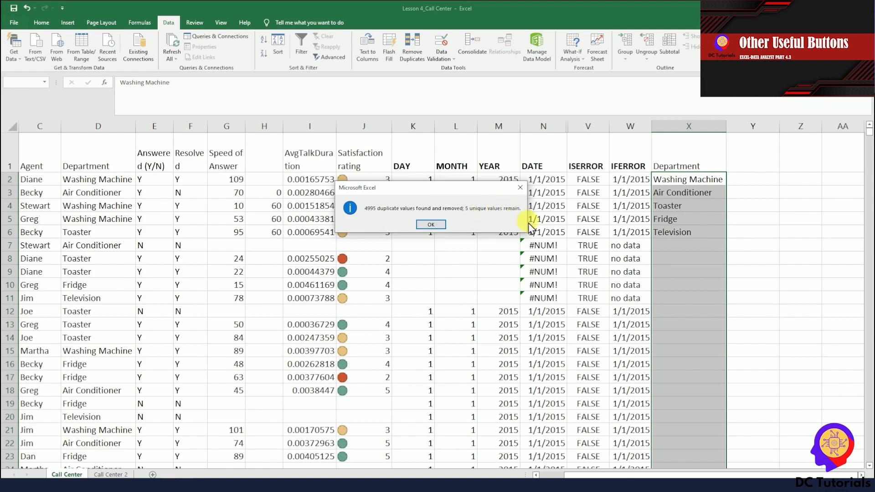
left_click(431, 224)
left_click(745, 203)
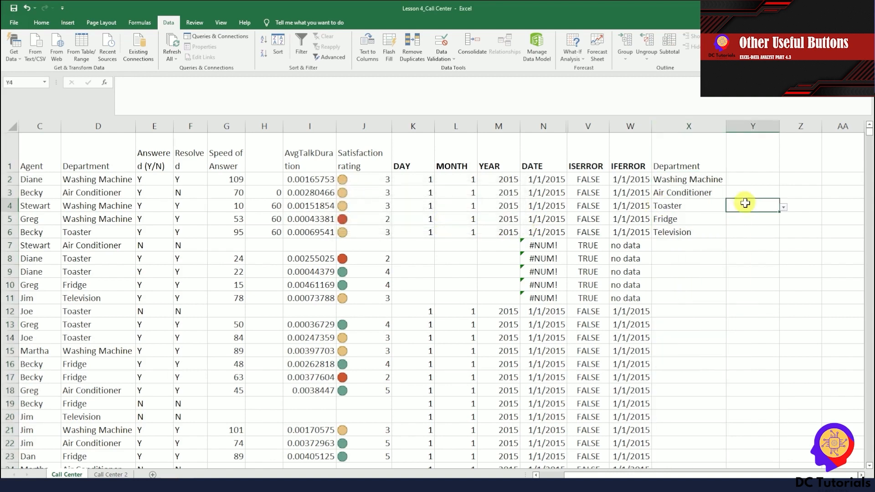
left_click_drag(695, 165, 702, 231)
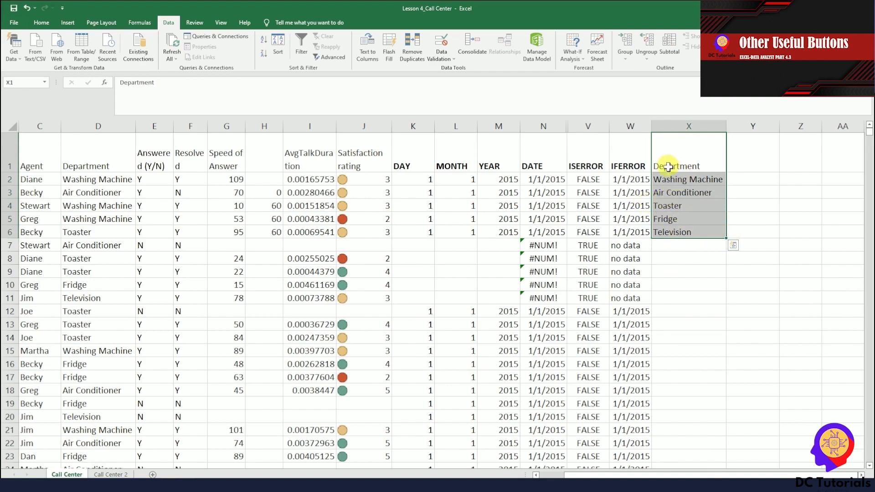
Apply data validation to cell Y2 that allows only whole numbers between 1 and 10
left_click(747, 179)
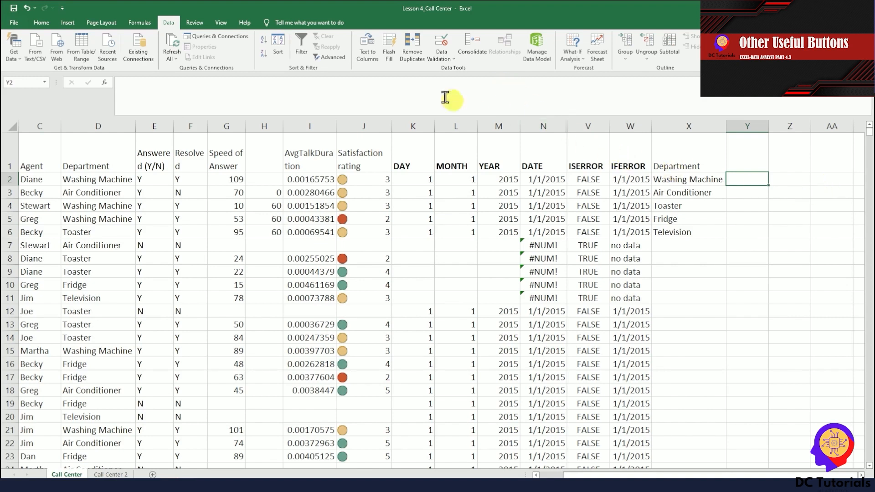
left_click(441, 60)
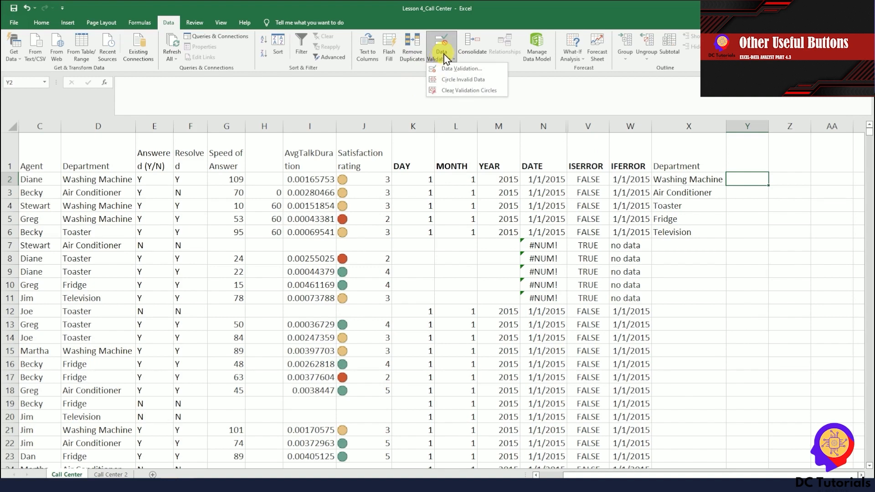
left_click(471, 72)
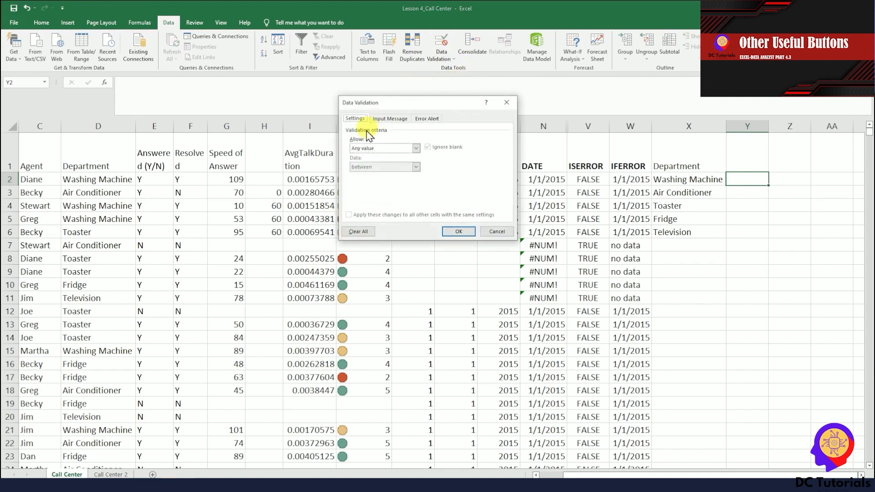
left_click(394, 148)
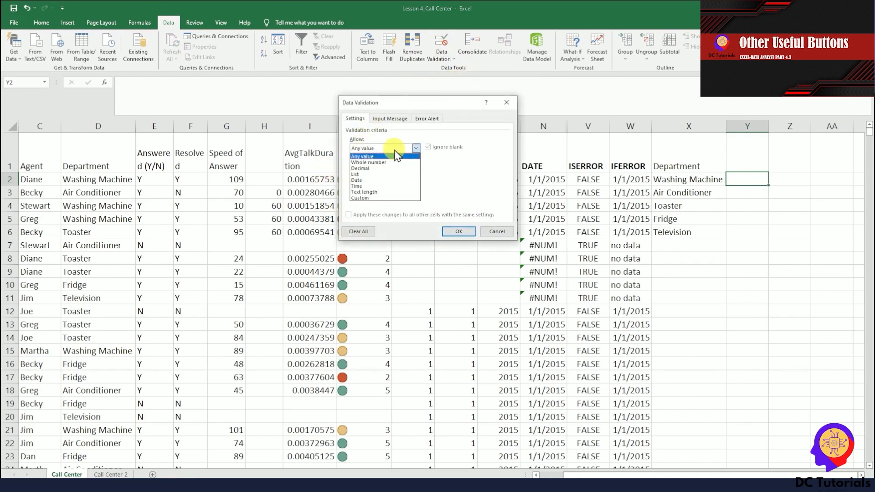
left_click(378, 163)
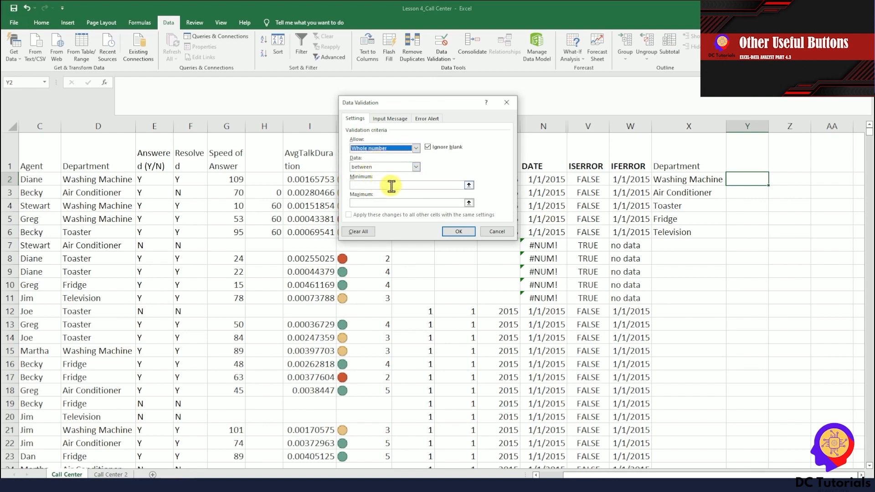
left_click(416, 167)
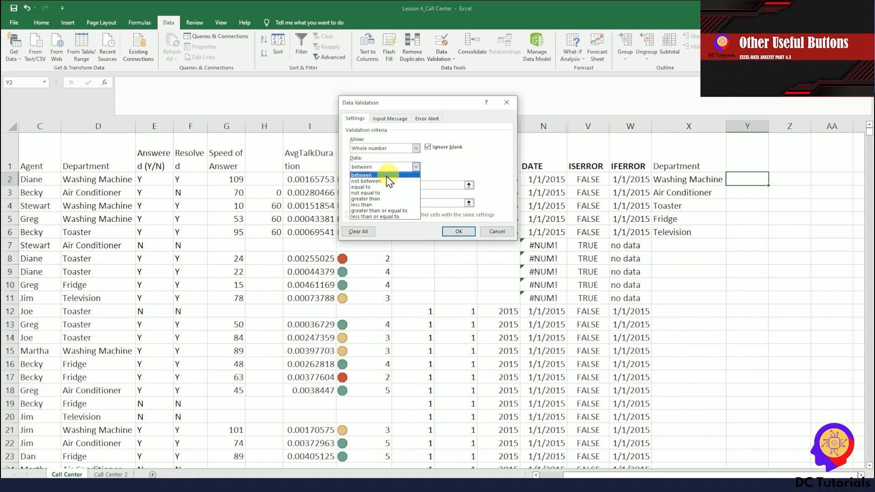
left_click(380, 174)
left_click(378, 185)
type("1")
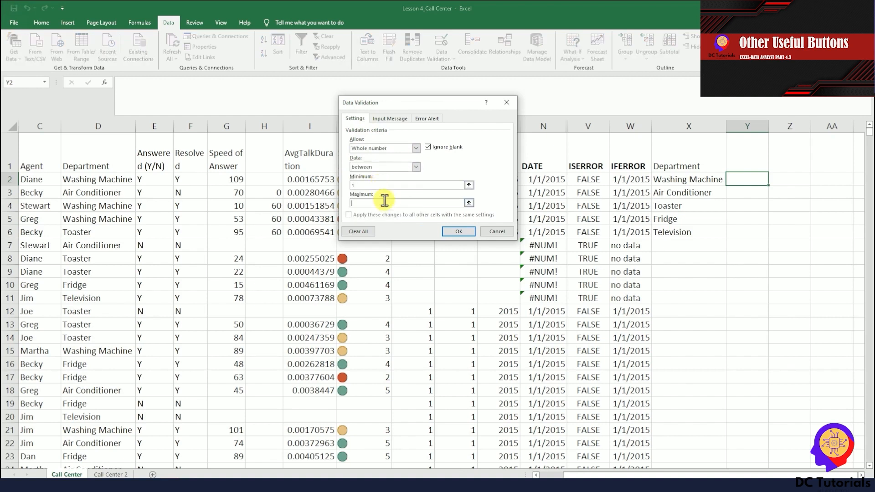
left_click(385, 200)
type("10")
left_click(455, 231)
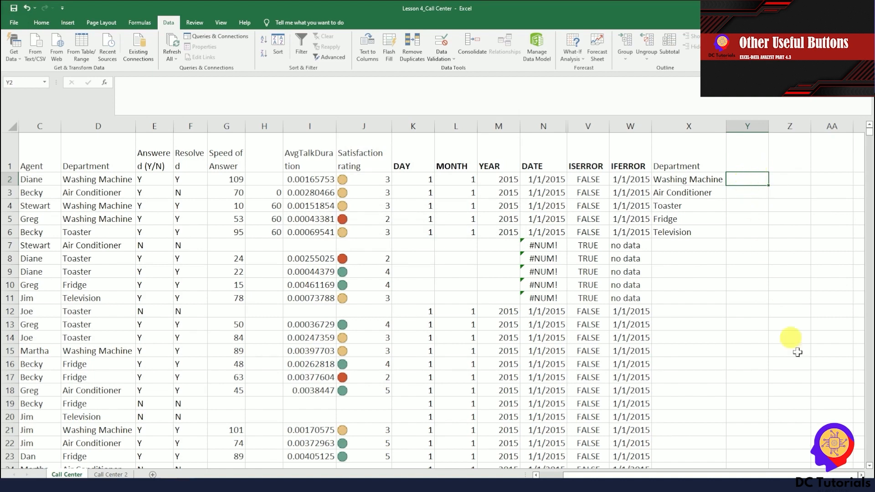
Test the validation rule in Y2 by entering 1, 2, 9 and 12 in turn, and cancel the last entry
scroll(860, 475, "right", 4)
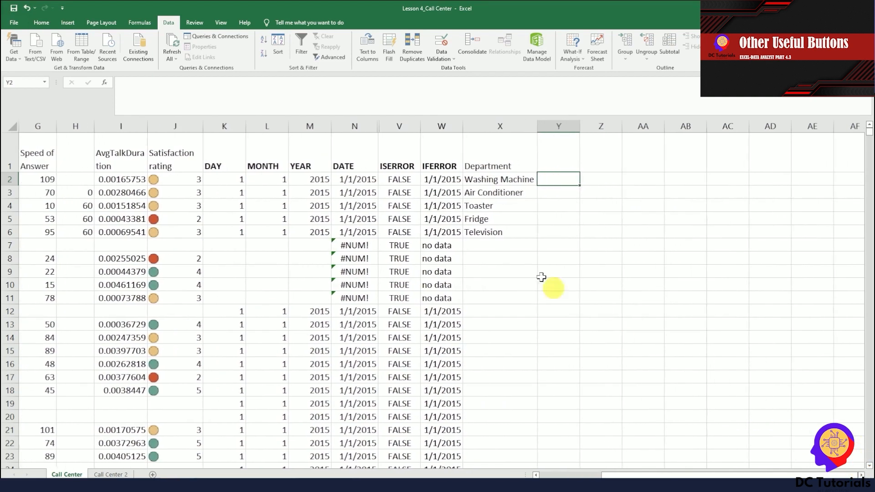
type("1")
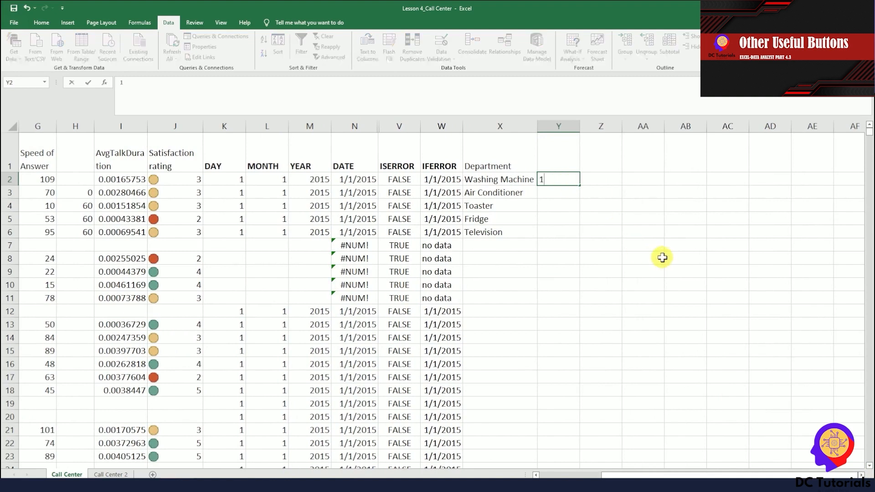
key("Return")
key("Up")
type("2")
key("Return")
key("Up")
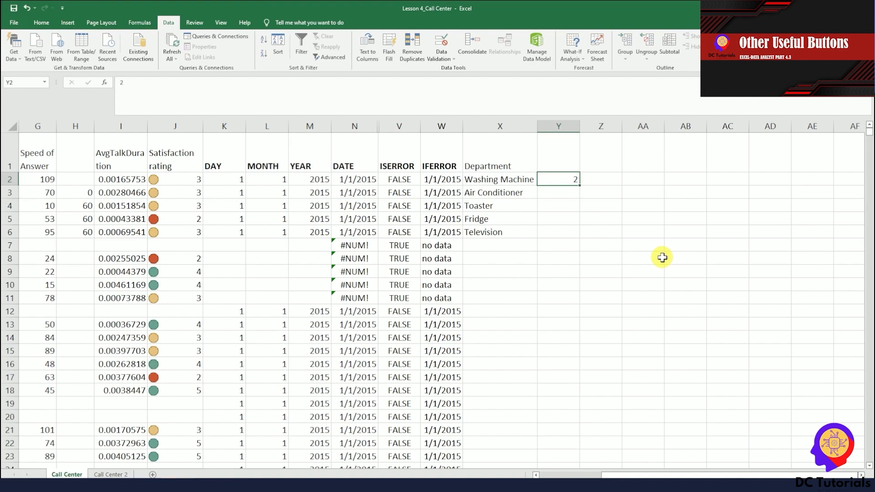
type("9")
key("Return")
key("Up")
type("1")
key("Return")
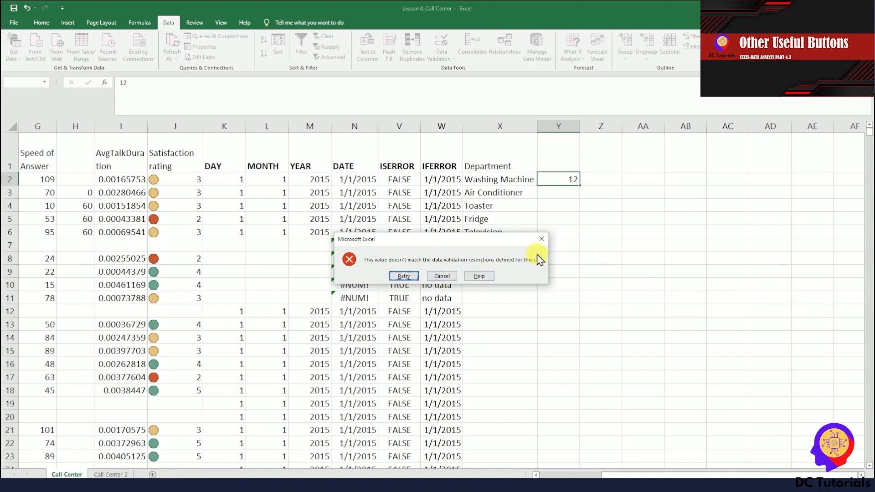
key("Escape")
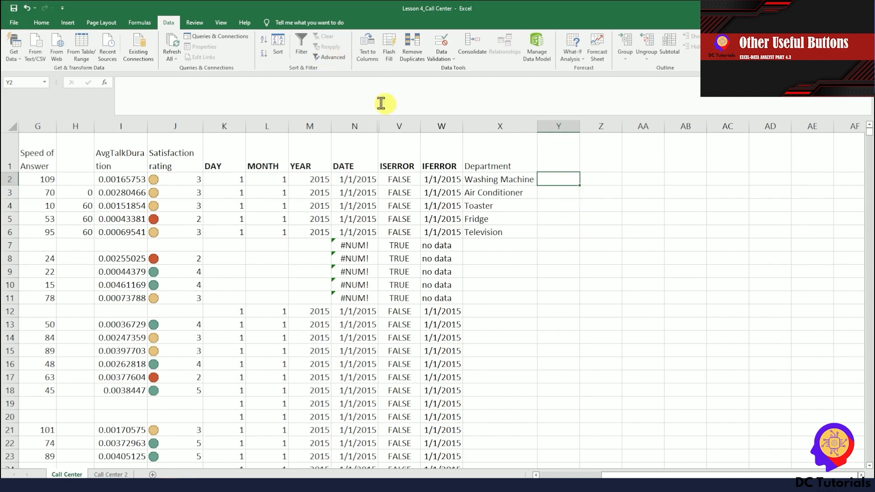
left_click(441, 63)
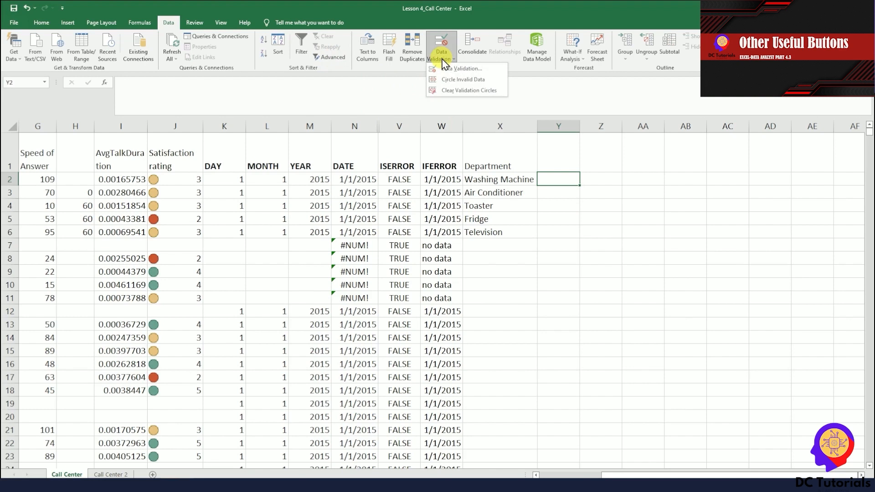
left_click(449, 69)
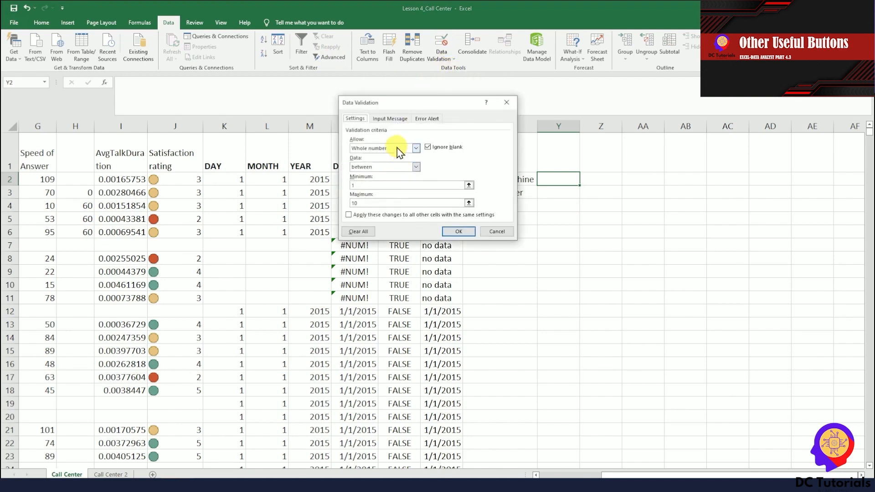
left_click(399, 168)
left_click(399, 168)
left_click(398, 165)
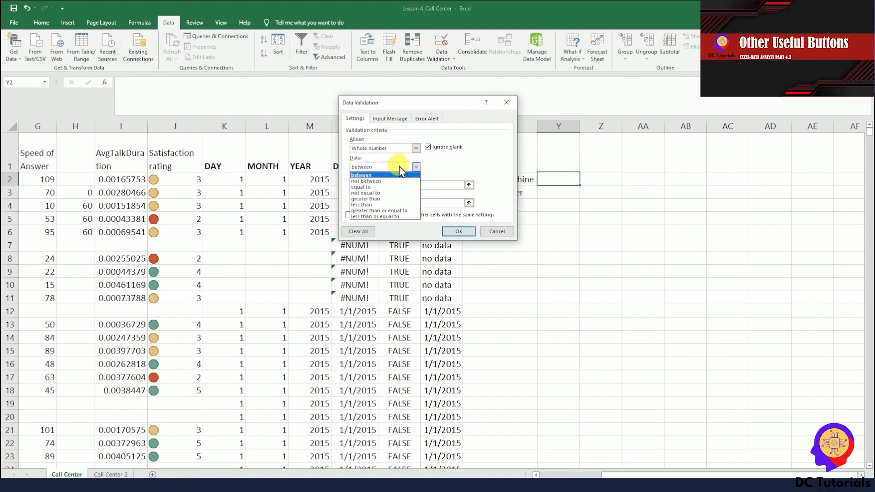
left_click(398, 150)
left_click(398, 150)
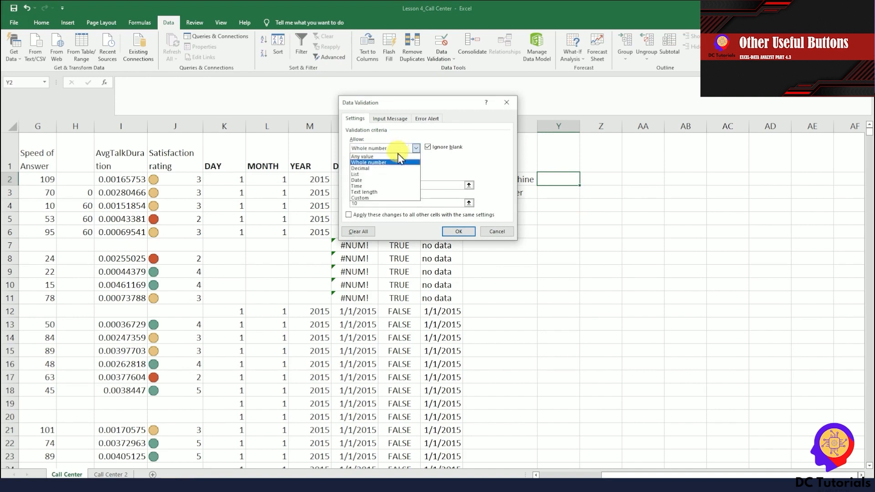
left_click(369, 174)
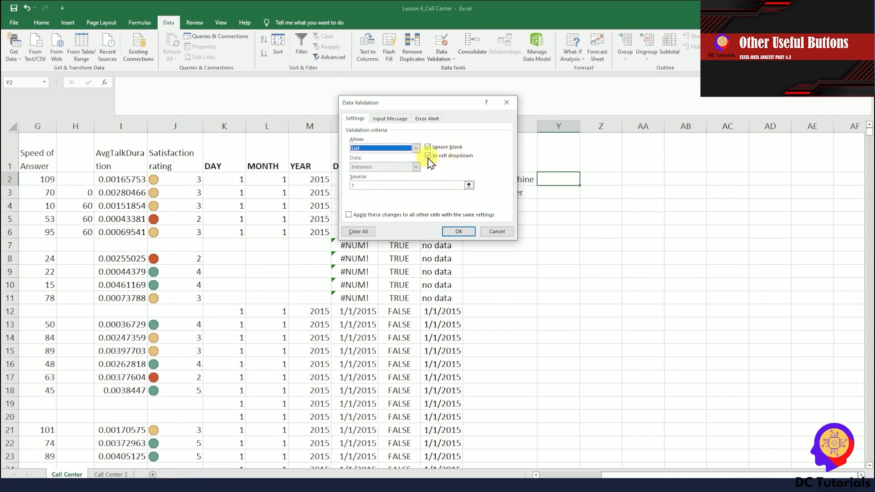
left_click(506, 103)
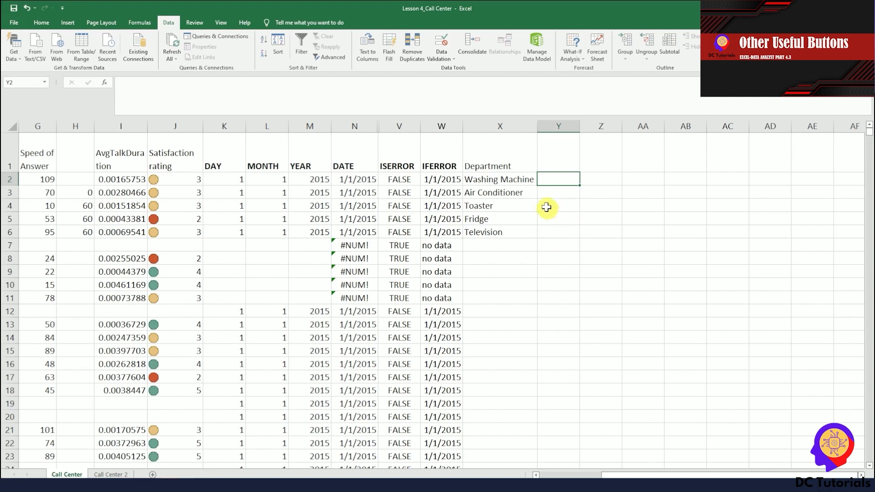
Replace the data validation of cell Y2 with a list that allows YES, NO and MAYBE as in-cell dropdown choices
left_click(445, 60)
left_click(448, 78)
left_click(393, 149)
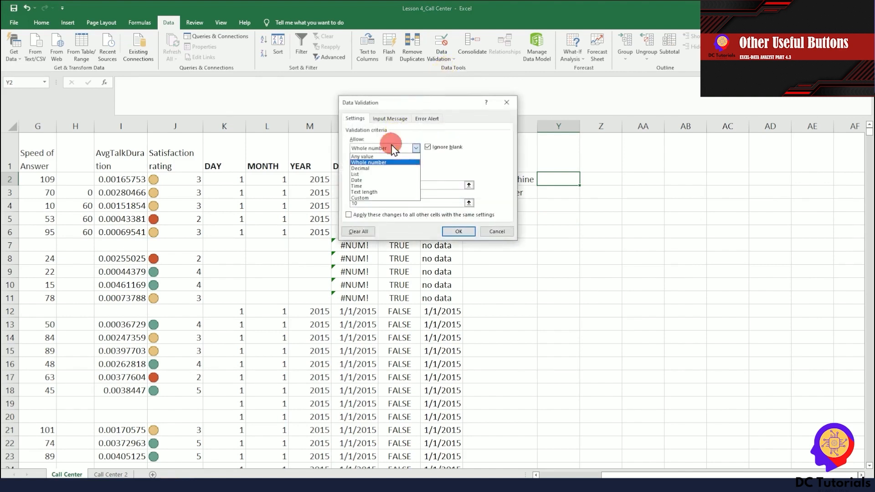
left_click(360, 174)
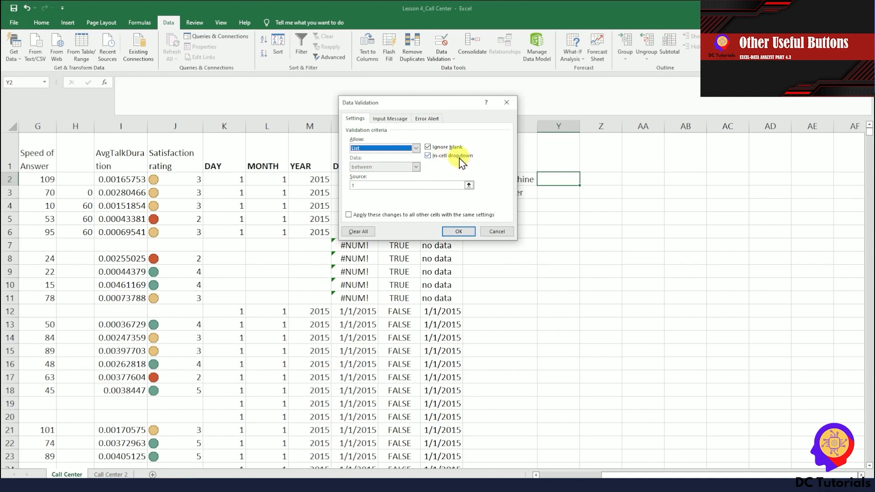
left_click(363, 185)
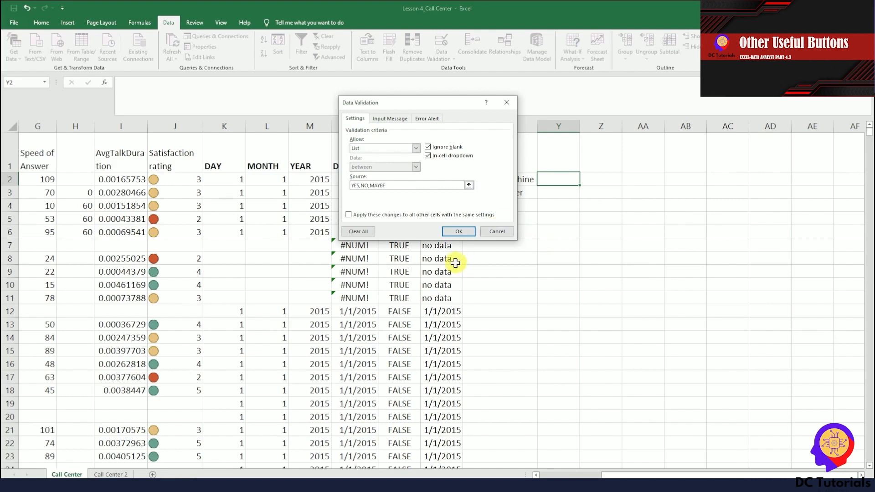
left_click(460, 231)
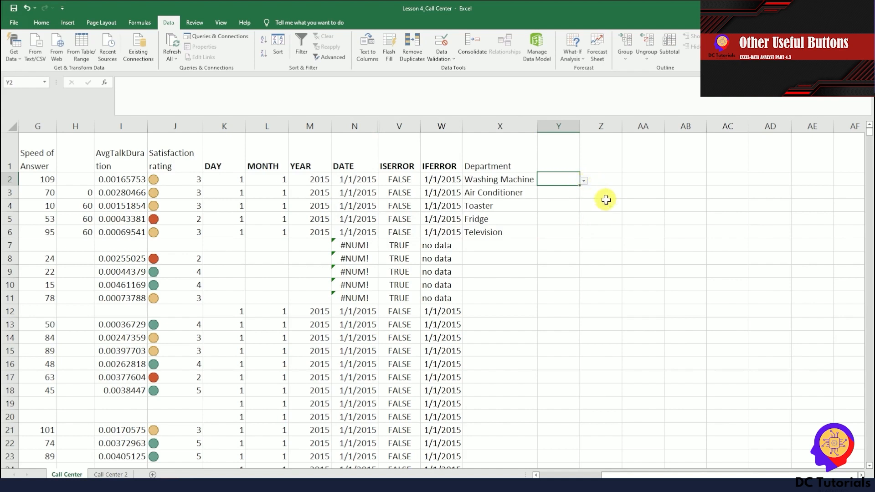
Try out the new dropdown list in Y2 by choosing YES, and change the entry to MAYBE
left_click(584, 181)
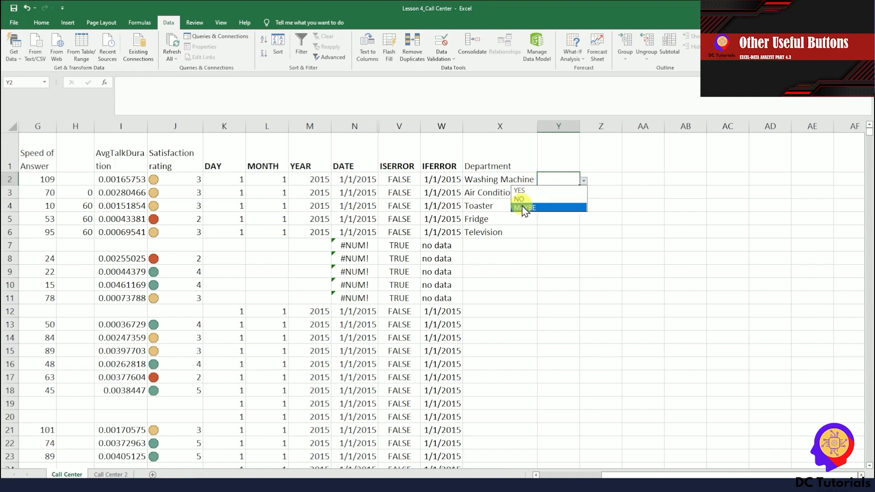
left_click(524, 192)
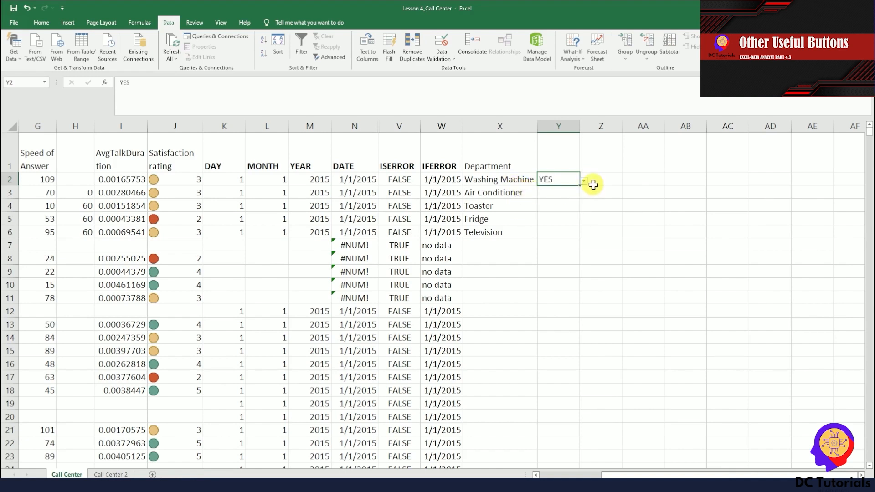
left_click(584, 180)
left_click(536, 207)
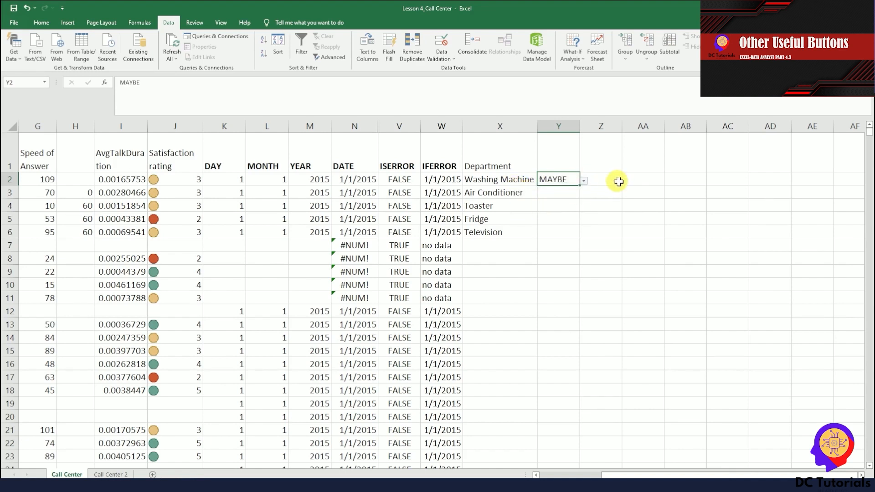
Copy cell Y2 with its dropdown list into Y3:Y6, alongside the remaining departments
key("ctrl+c")
key("Down")
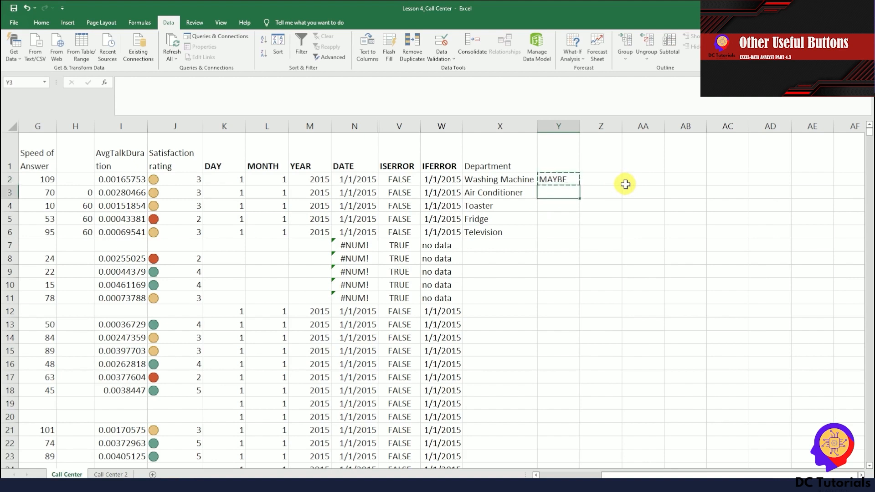
key("shift+Down")
key("shift+Down")
key("shift+Down")
key("ctrl+v")
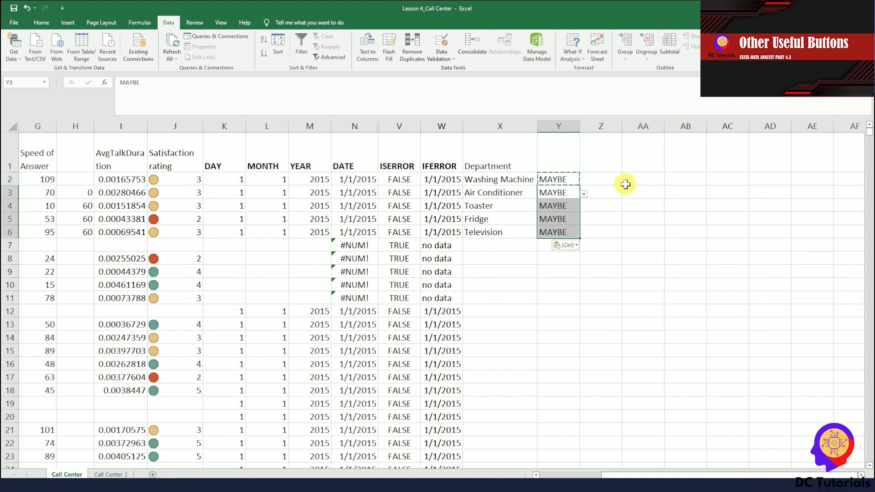
Choose from the dropdown lists YES for Air Conditioner, NO for Toaster, MAYBE for Fridge and YES for Television
left_click(624, 187)
left_click(570, 188)
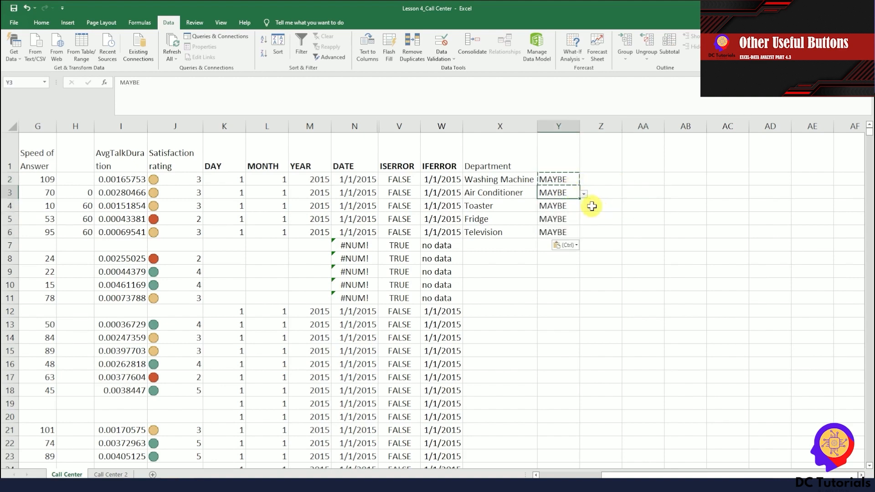
left_click(584, 194)
left_click(572, 205)
left_click(573, 207)
left_click(584, 207)
left_click(559, 225)
left_click(572, 221)
left_click(584, 220)
left_click(547, 249)
left_click(567, 232)
left_click(584, 234)
left_click(549, 244)
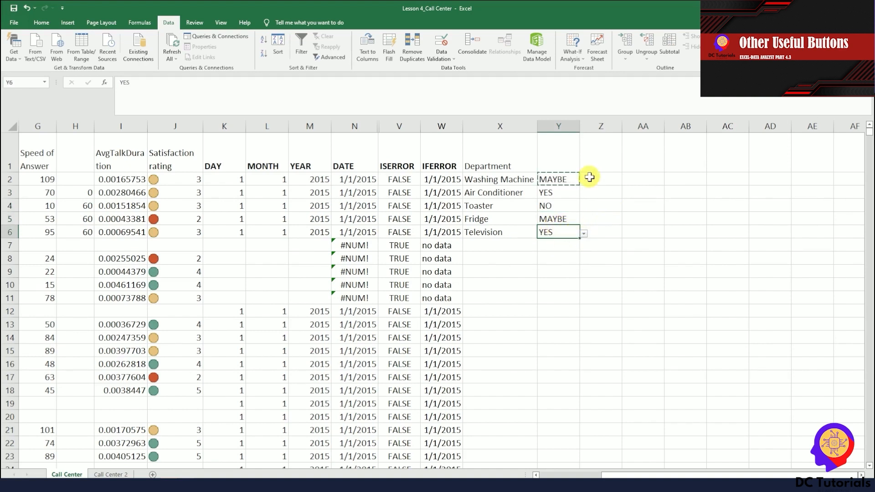
Examine the Custom, Text length and Date criteria of data validation for cell Y6 without applying any of them
left_click(441, 59)
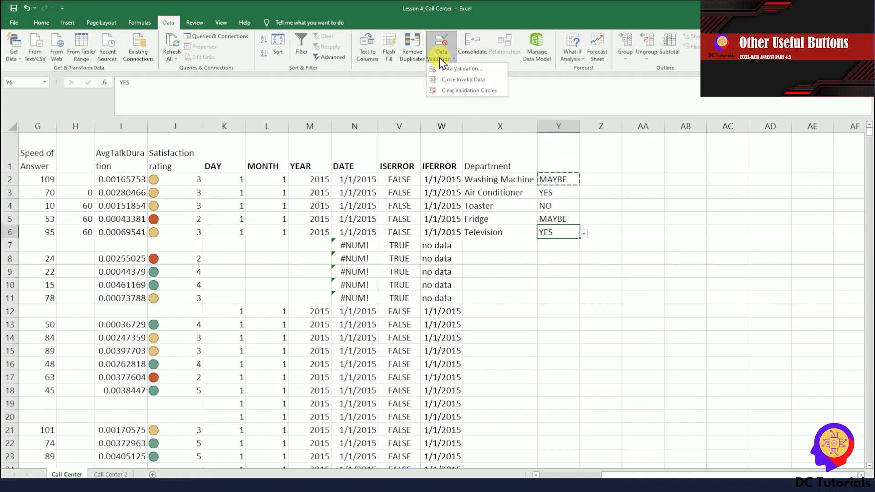
left_click(451, 74)
left_click(369, 148)
left_click(369, 197)
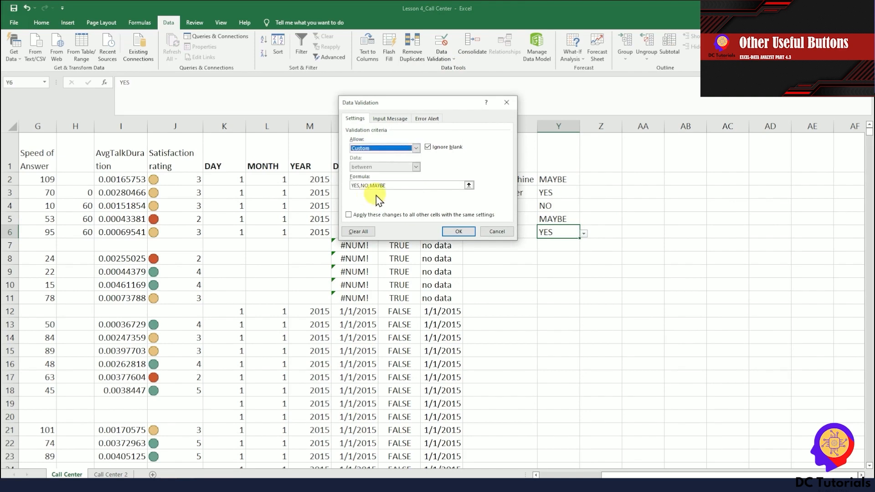
left_click(377, 148)
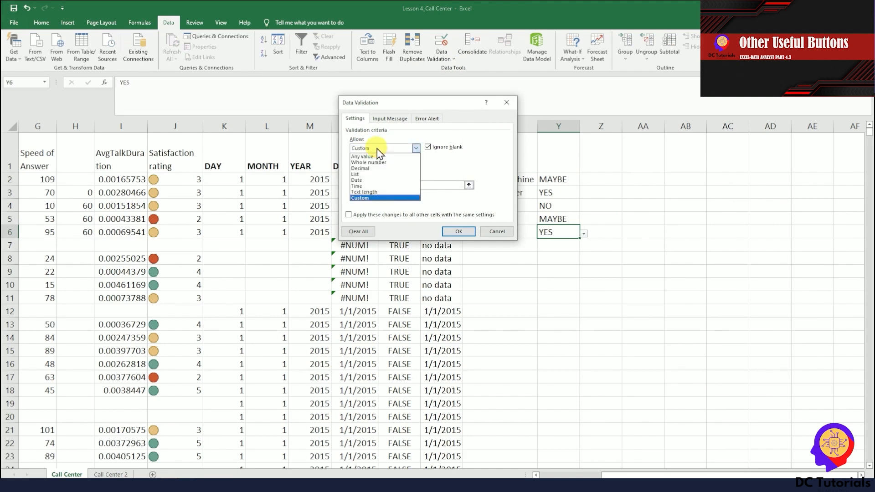
left_click(369, 192)
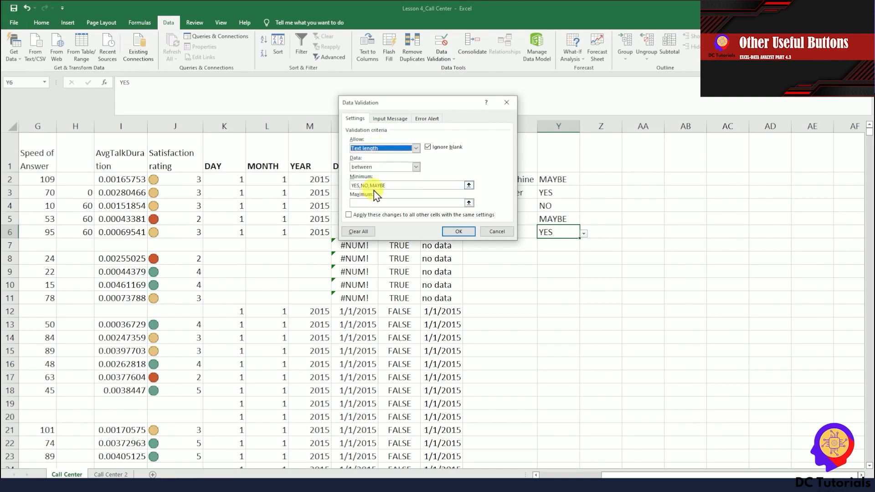
left_click(370, 148)
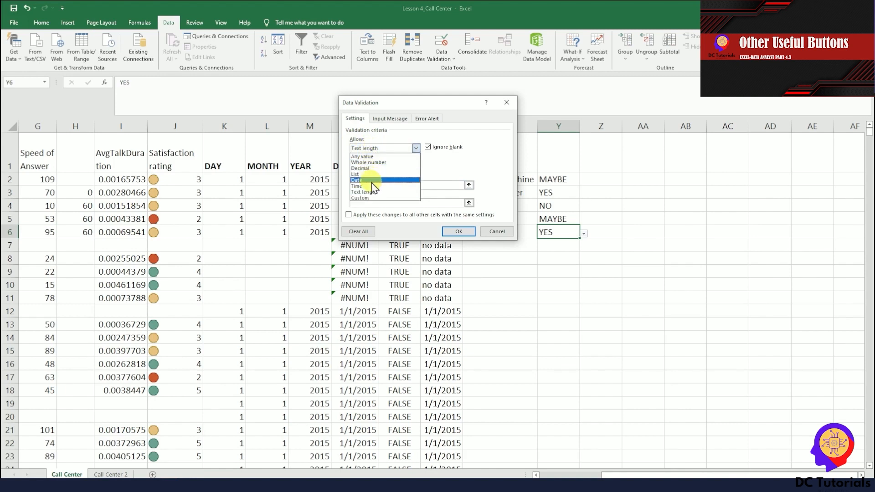
left_click(369, 182)
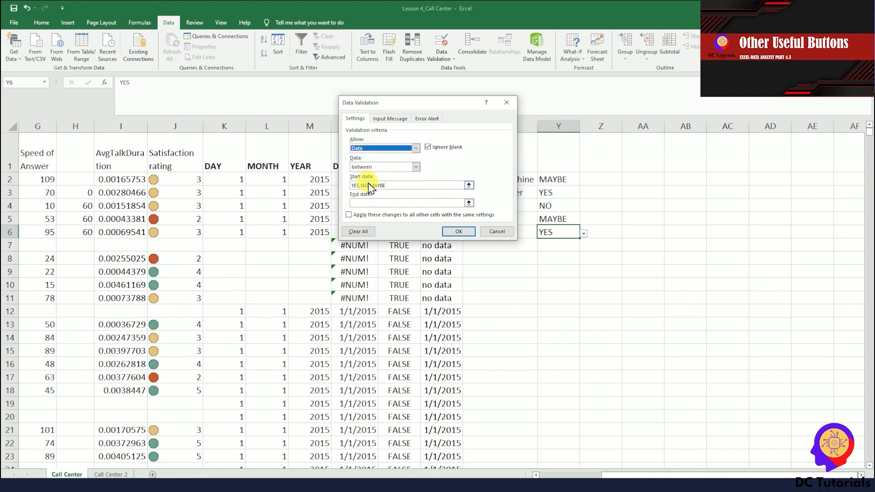
left_click(496, 231)
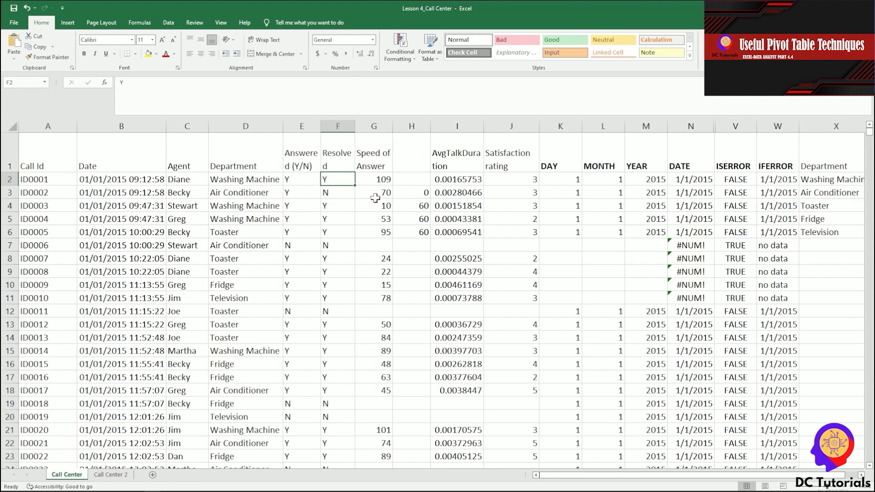
Create a PivotTable on a new worksheet from the range A1:G5001 of the Call Center sheet, Call Id through Speed of Answer
left_click(54, 158)
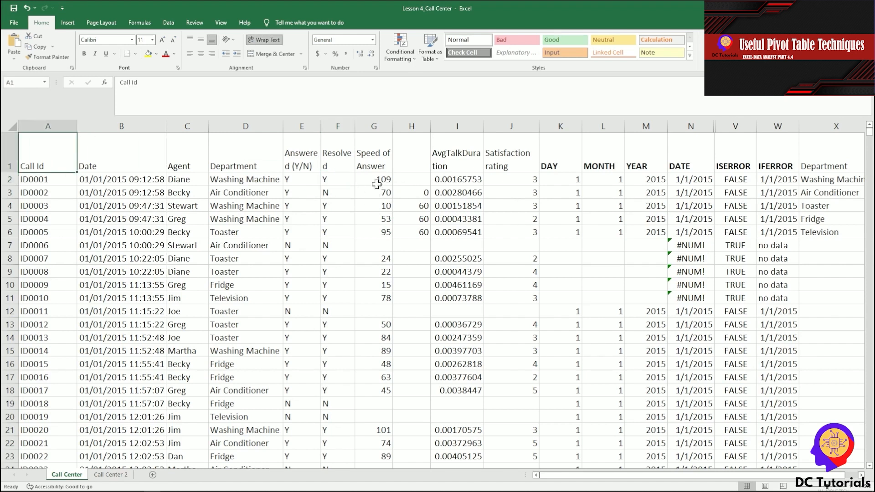
key("shift+Right")
key("shift+Right")
key("shift+Right")
key("shift+Right")
key("shift+Right")
key("shift+Right")
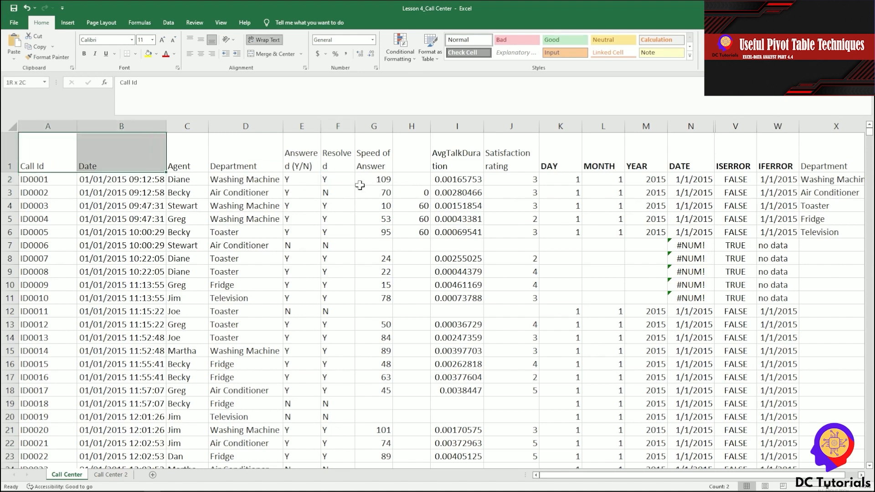
key("ctrl+shift+Down")
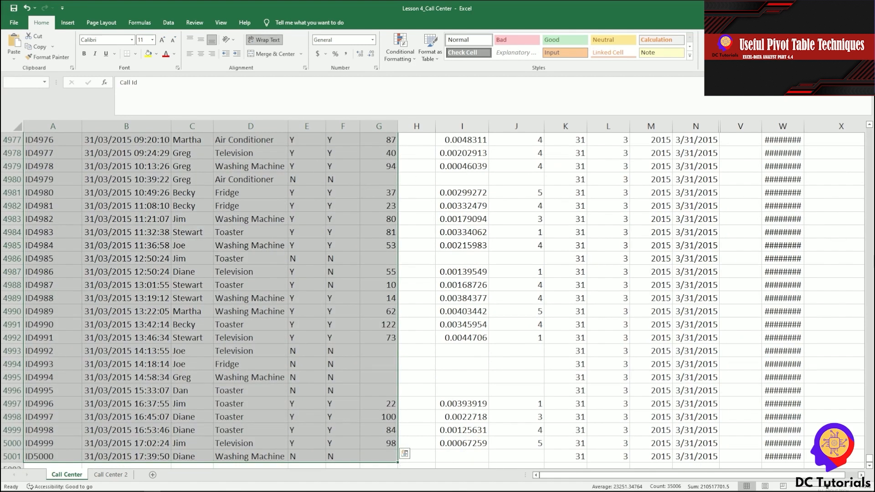
scroll(456, 264, "up", 20)
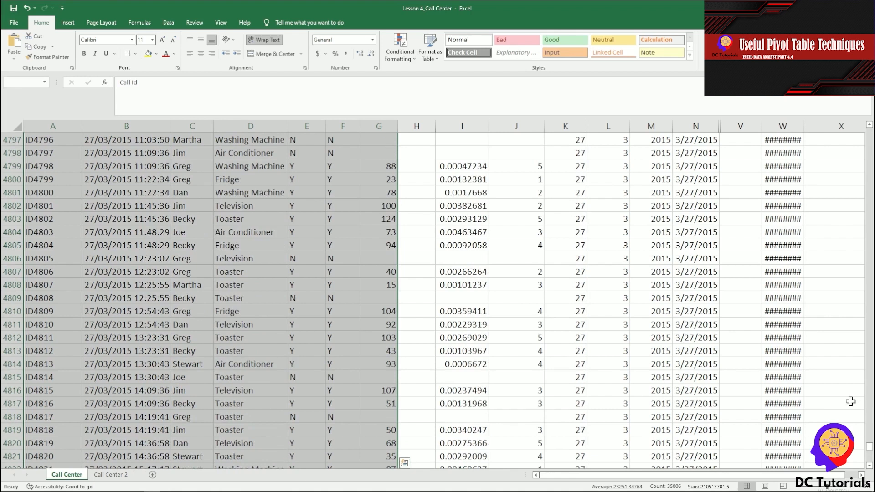
left_click_drag(869, 452, 870, 132)
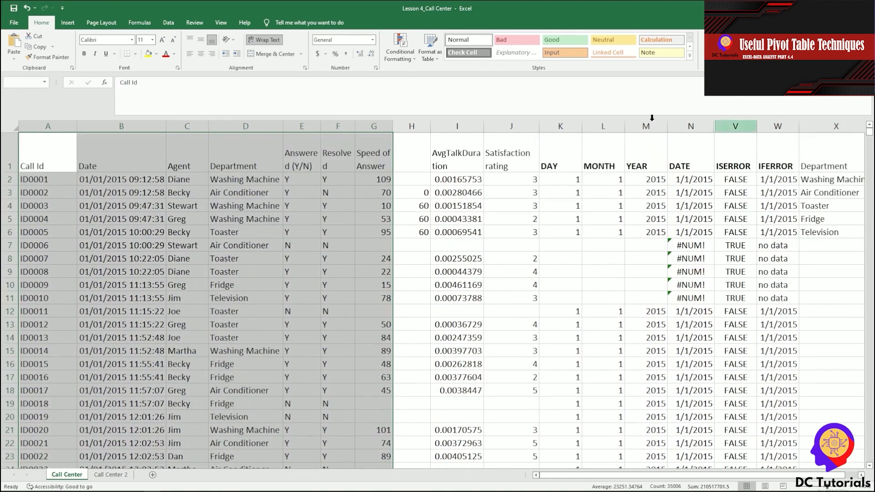
left_click(68, 23)
left_click(18, 43)
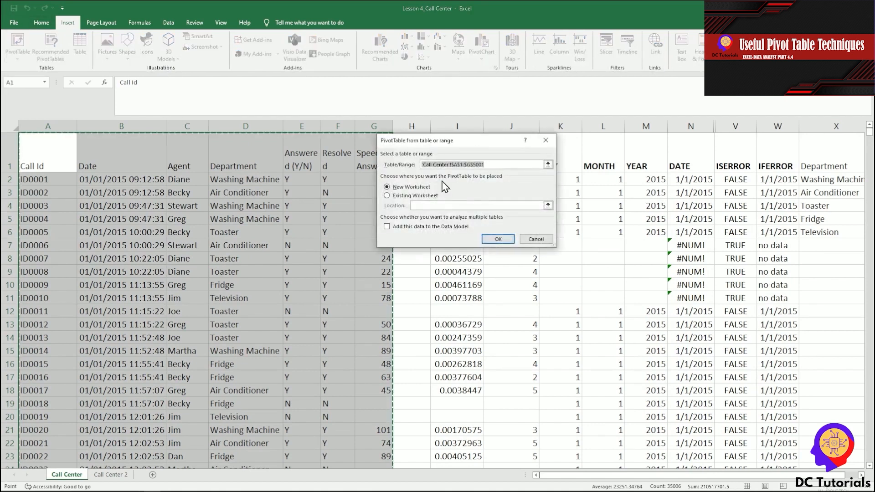
left_click(497, 244)
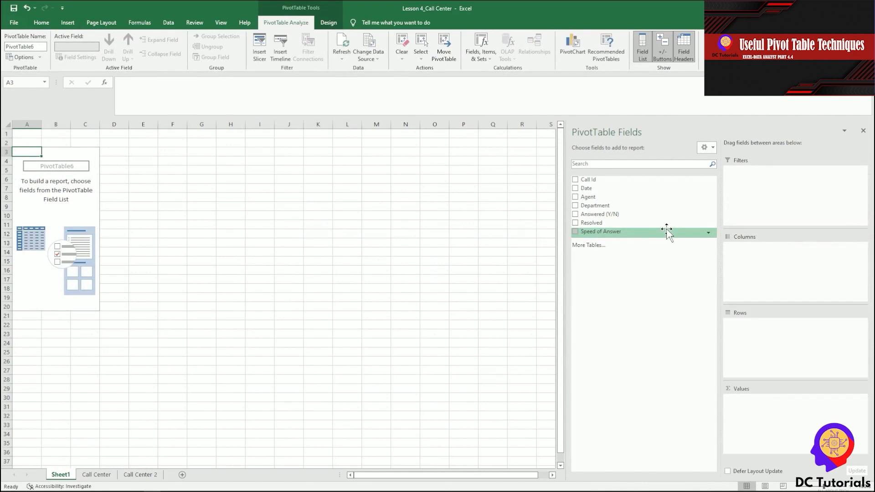
Put Date in the rows and the count of Call Id in the values of the new PivotTable
scroll(351, 259, "up", 3, "ctrl")
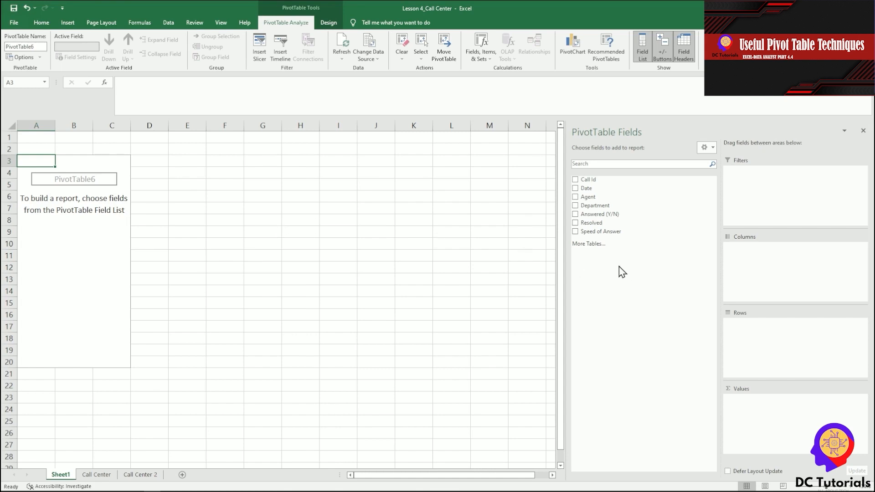
left_click_drag(603, 188, 795, 342)
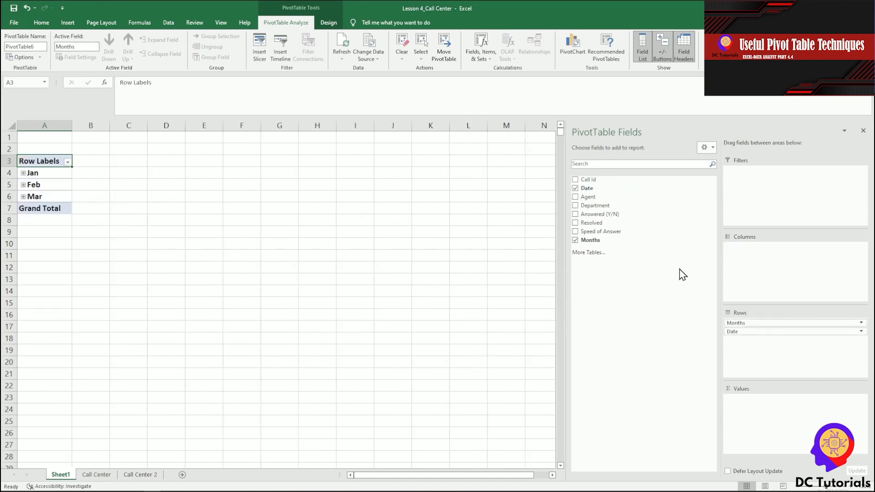
left_click_drag(601, 179, 800, 430)
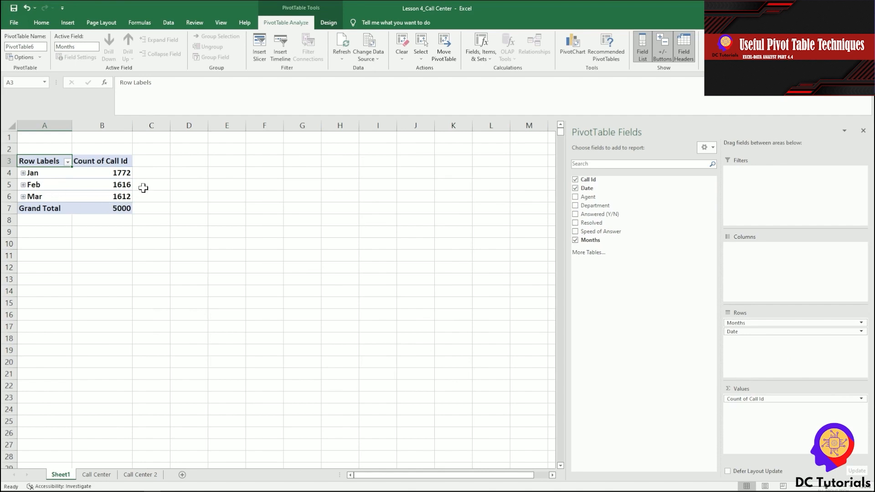
left_click(37, 203)
left_click(189, 184)
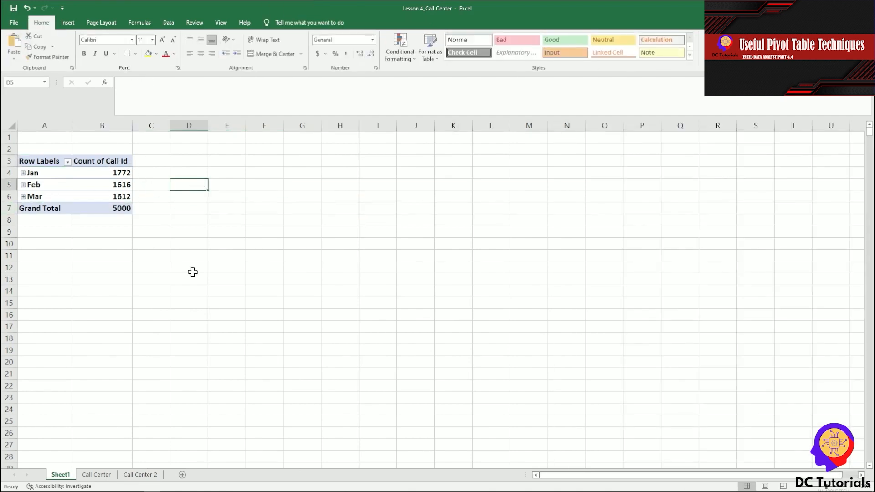
Add the call ID ID5001 in cell A5002, directly below the last record of the Call Center sheet
left_click(103, 196)
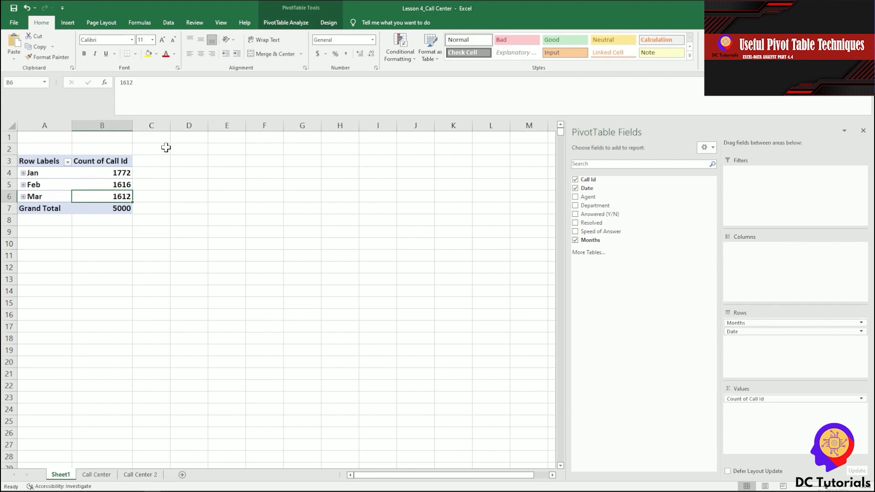
left_click(96, 474)
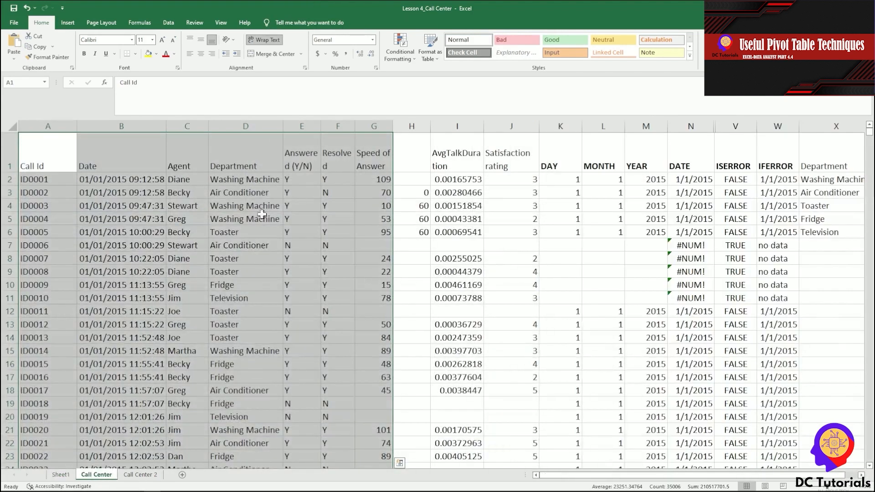
scroll(75, 248, "down", 10)
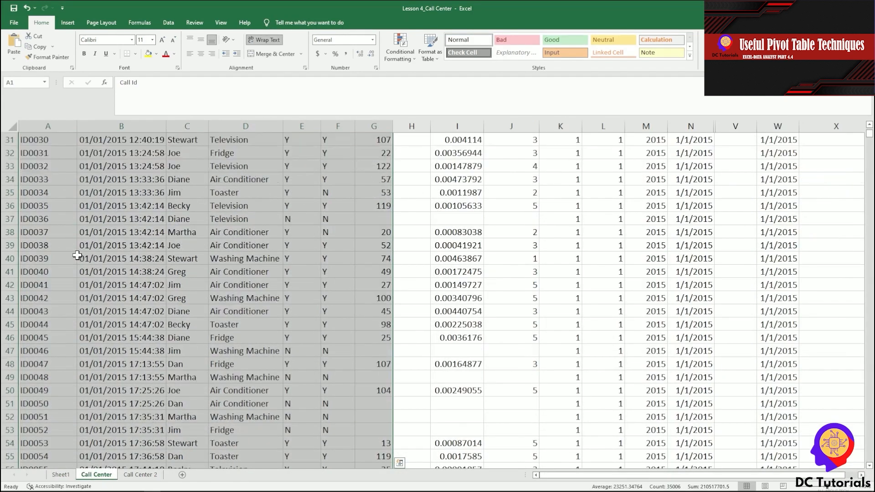
left_click(74, 258)
key("ctrl+Down")
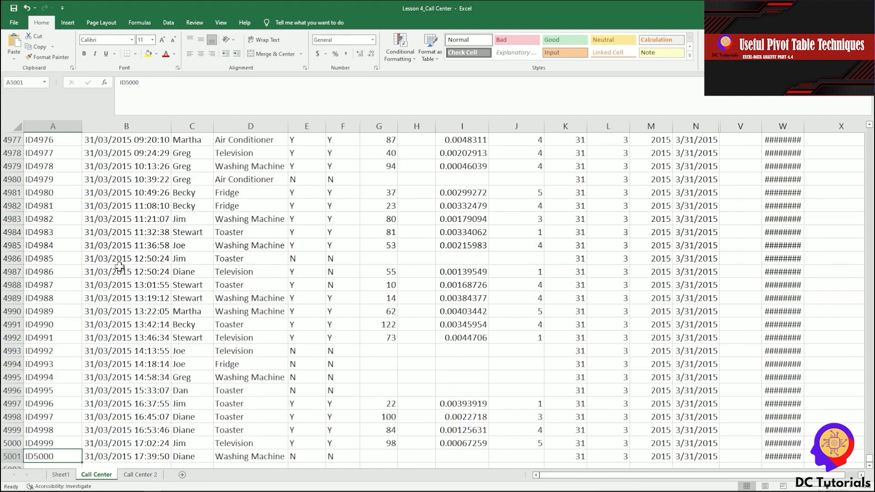
key("Down")
key("Down")
key("Down")
key("Down")
key("Down")
key("Down")
key("Down")
key("Down")
key("Down")
key("Down")
key("Down")
key("Down")
key("Down")
key("Down")
key("Down")
key("Down")
key("Down")
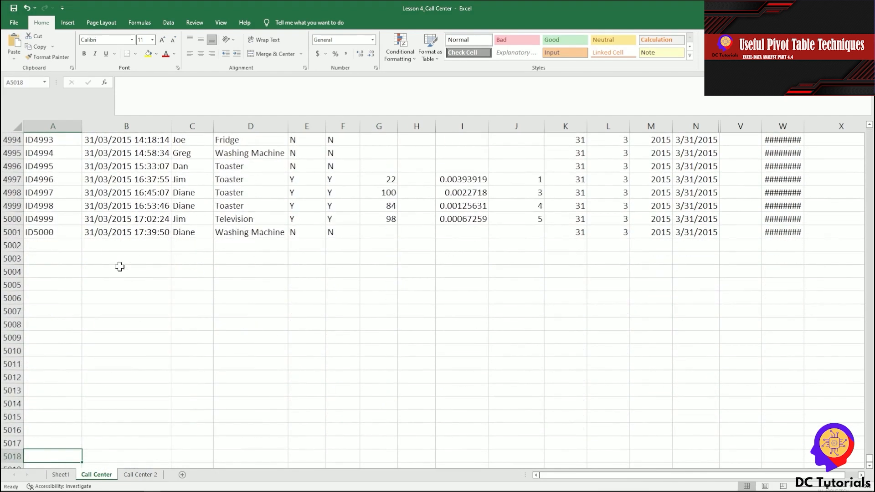
left_click(35, 235)
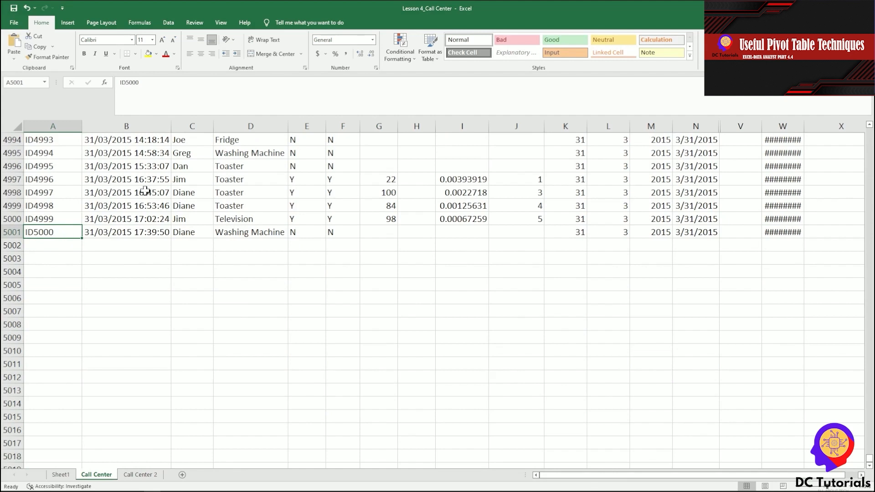
key("ctrl+c")
key("Down")
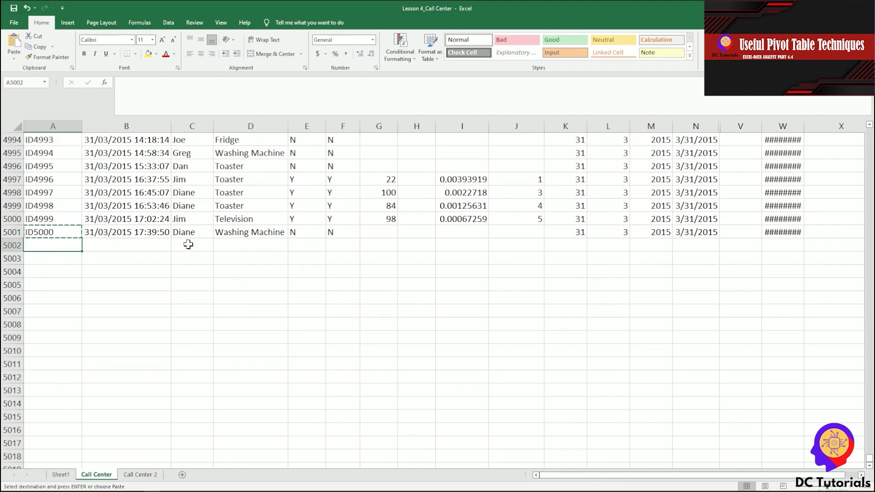
key("ctrl+v")
left_click(203, 101)
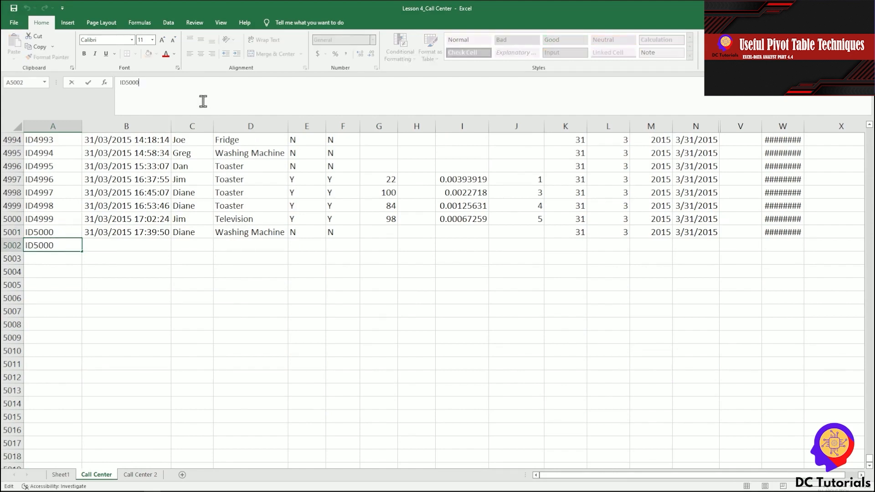
left_click(177, 267)
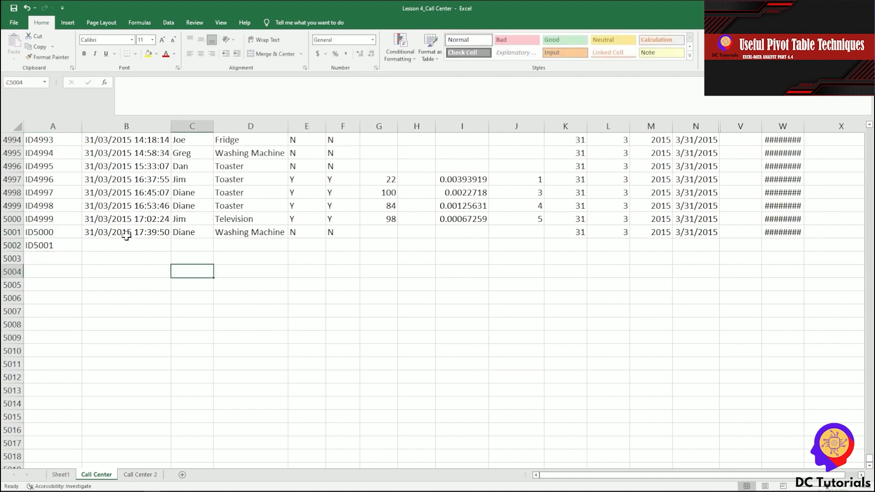
Enter the formula =B5001+1 in cell B5002 to date the new record one day after the previous call
left_click(126, 234)
key("Down")
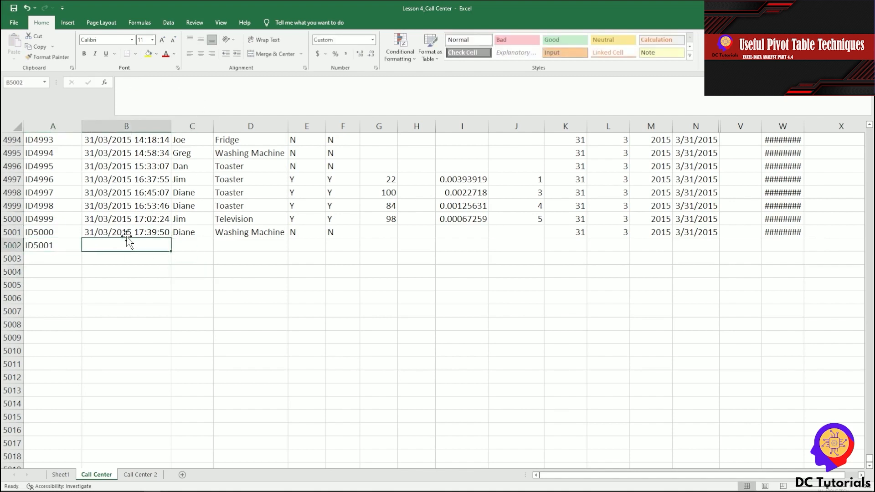
type("=")
left_click(127, 237)
type("+")
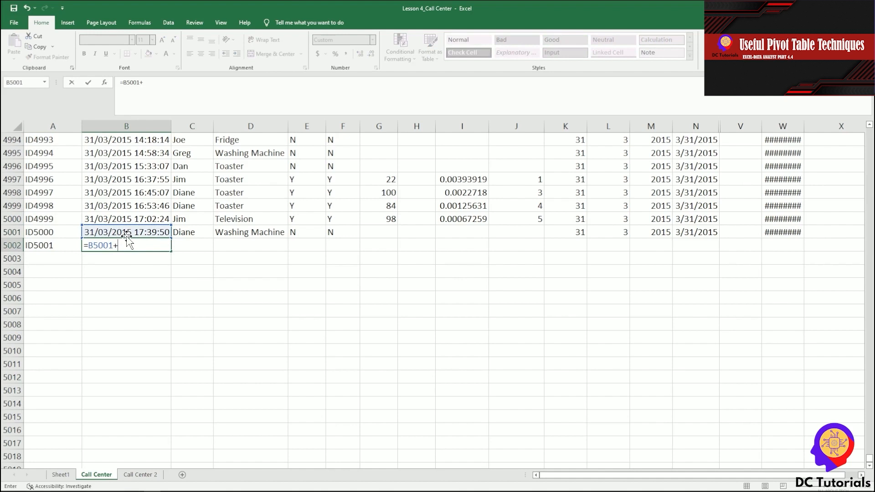
type("1")
key("Return")
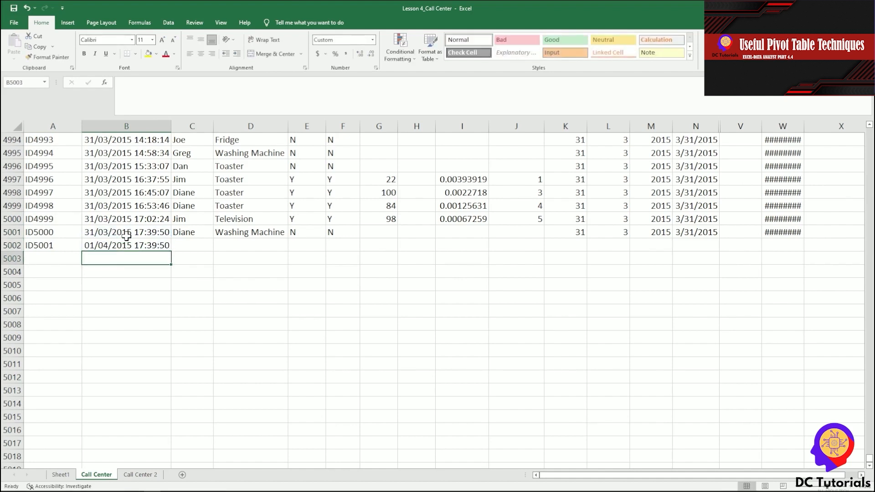
Copy the Agent, Department, Answered and Resolved values from C5001:F5001 into row 5002
key("Up")
key("Right")
key("Up")
key("shift+Right")
key("shift+Right")
key("shift+Right")
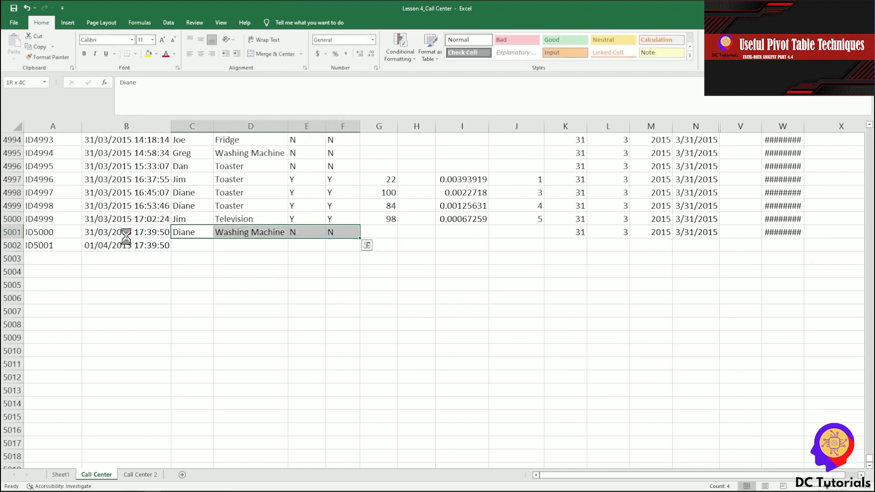
key("ctrl+c")
key("Down")
key("Return")
key("Right")
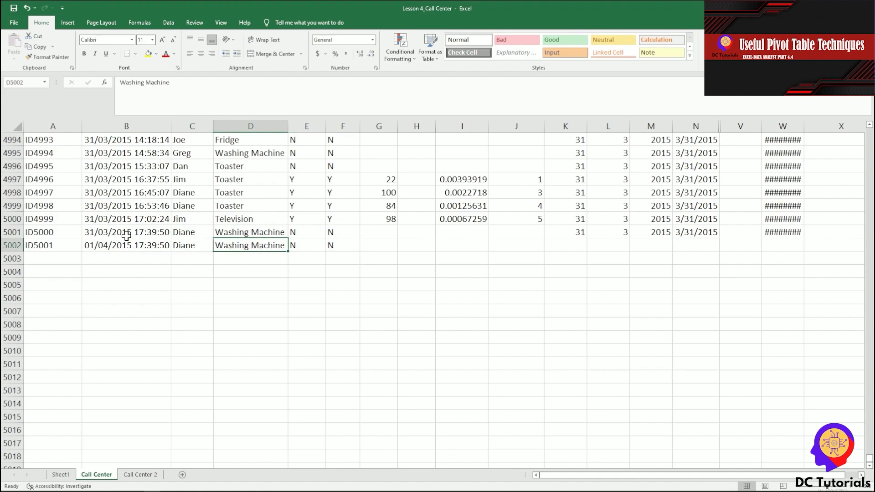
left_click(54, 260)
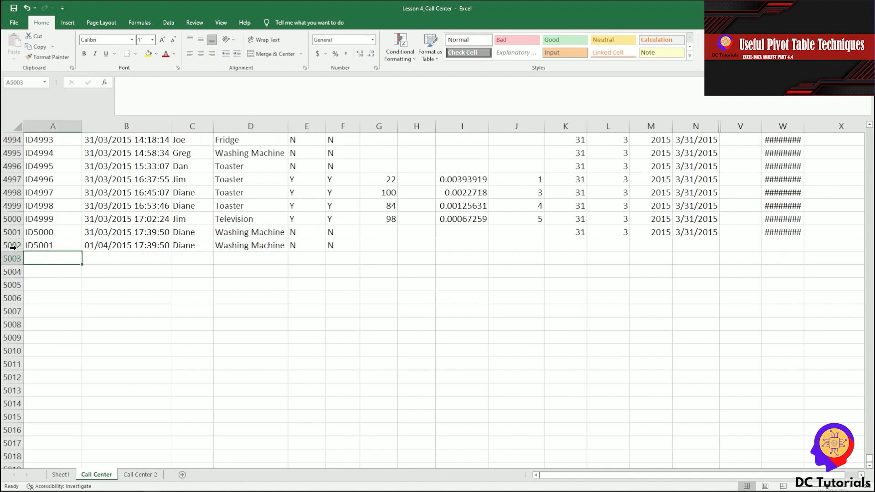
left_click(46, 248)
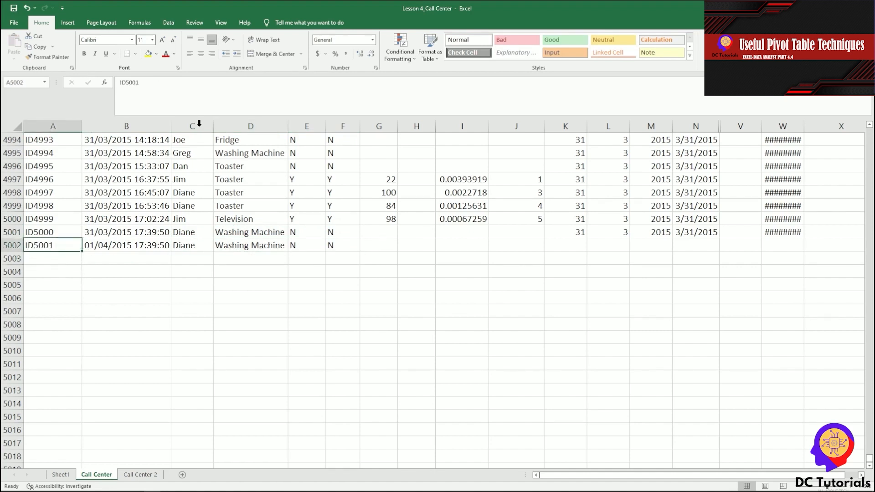
left_click(163, 276)
left_click(124, 214)
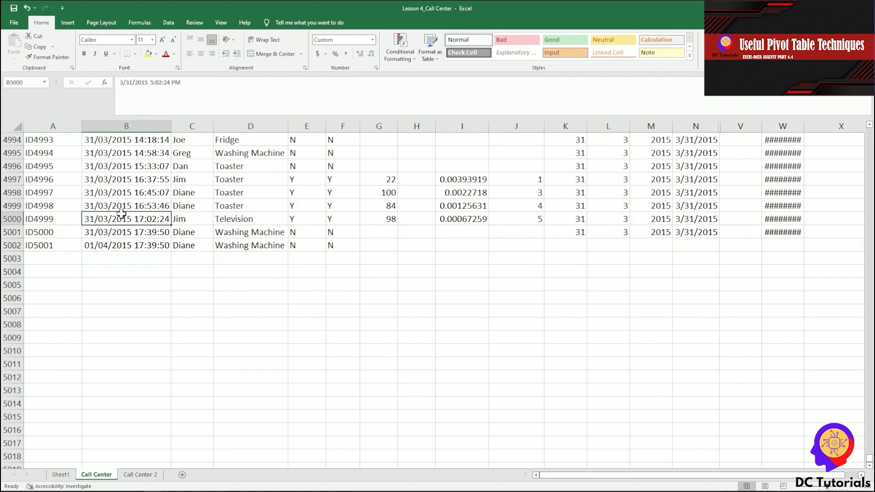
Refresh the PivotTable of monthly call counts on Sheet1
left_click(61, 474)
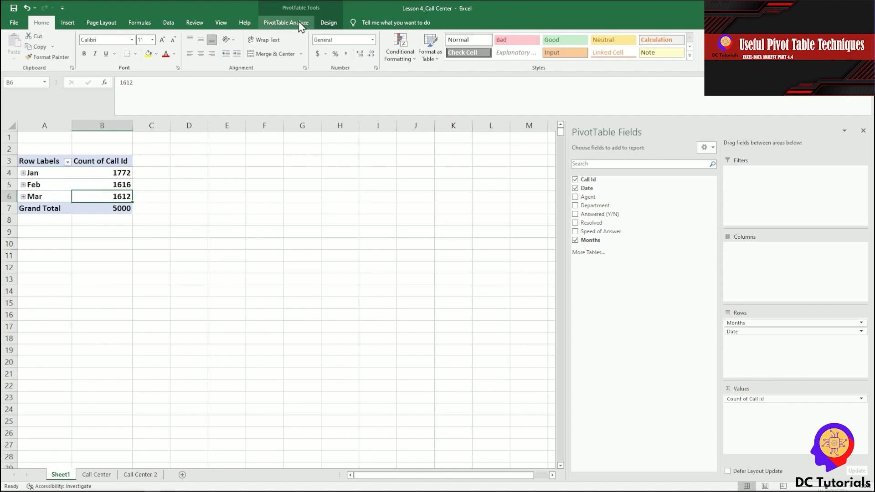
left_click(169, 23)
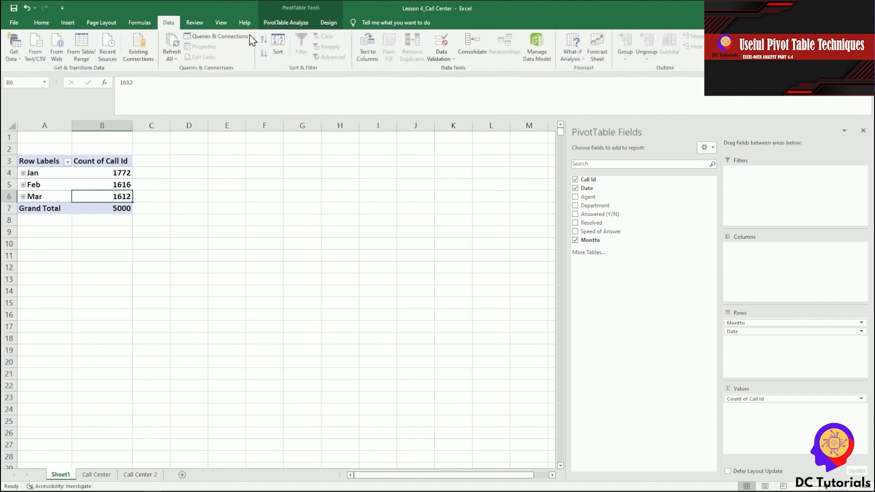
left_click(172, 58)
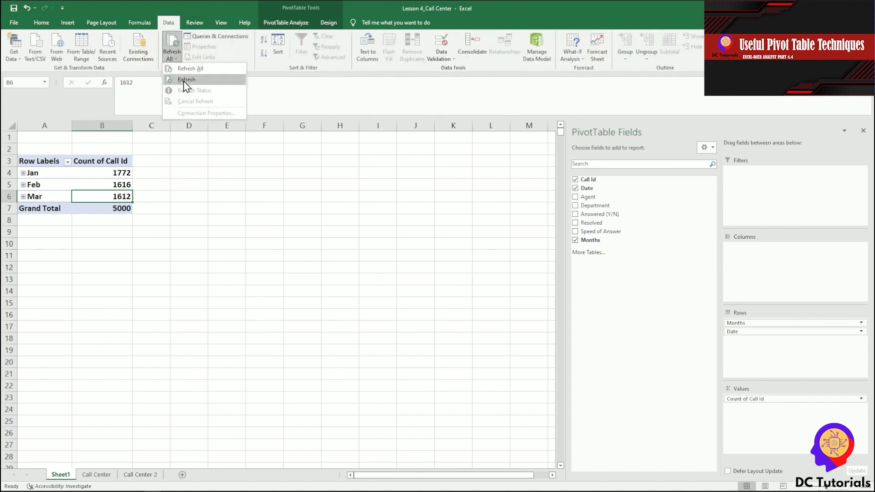
left_click(186, 81)
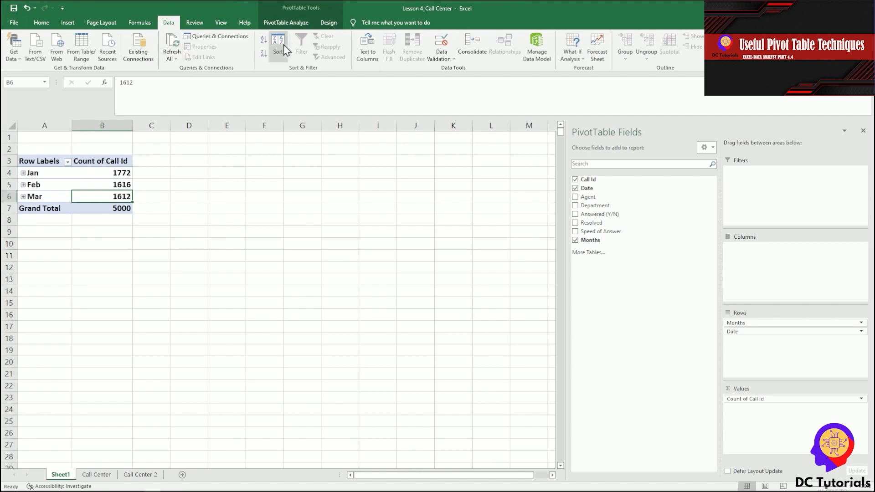
Examine the source range in the PivotTable's Change Data Source settings without applying a change
left_click(284, 23)
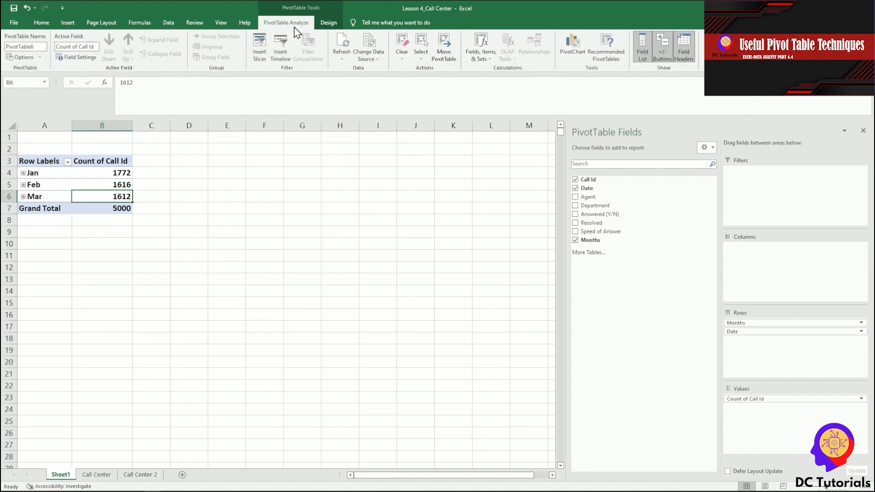
left_click(367, 56)
left_click(381, 70)
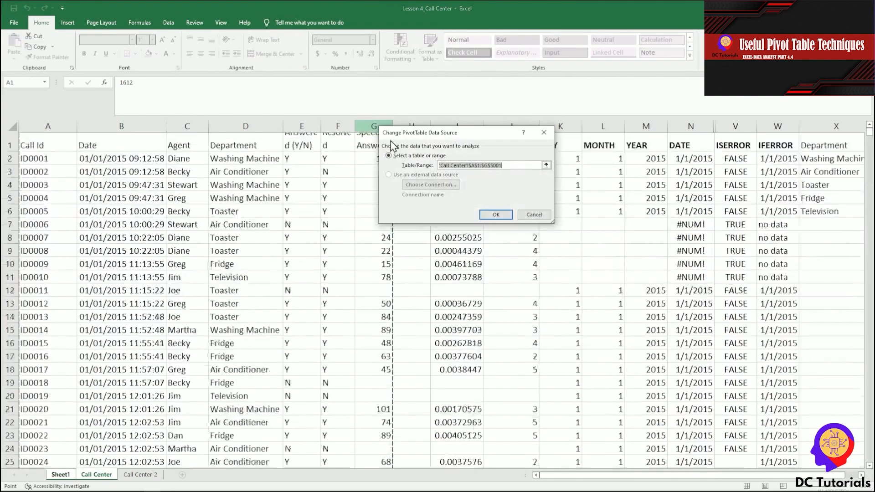
left_click(500, 166)
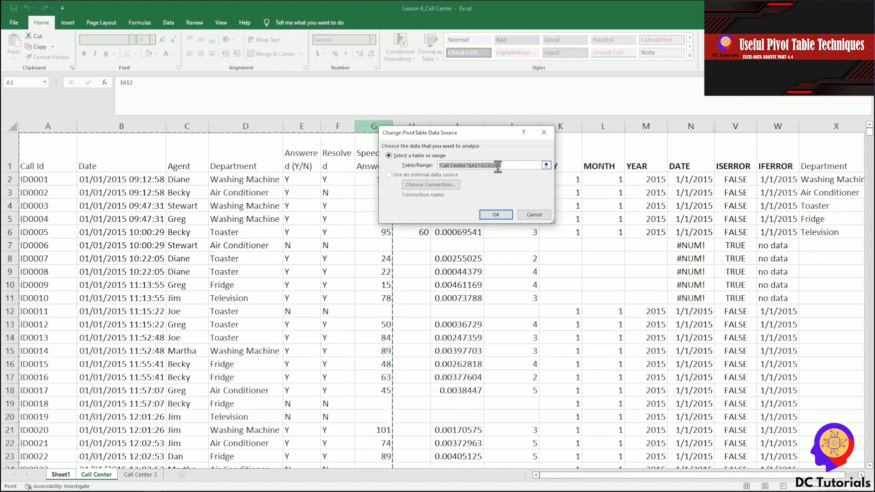
type("1")
left_click(542, 133)
Compare rows 5001 and 5002 at the end of the Call Center sheet with the PivotTable on Sheet1
left_click(95, 475)
left_click(45, 401)
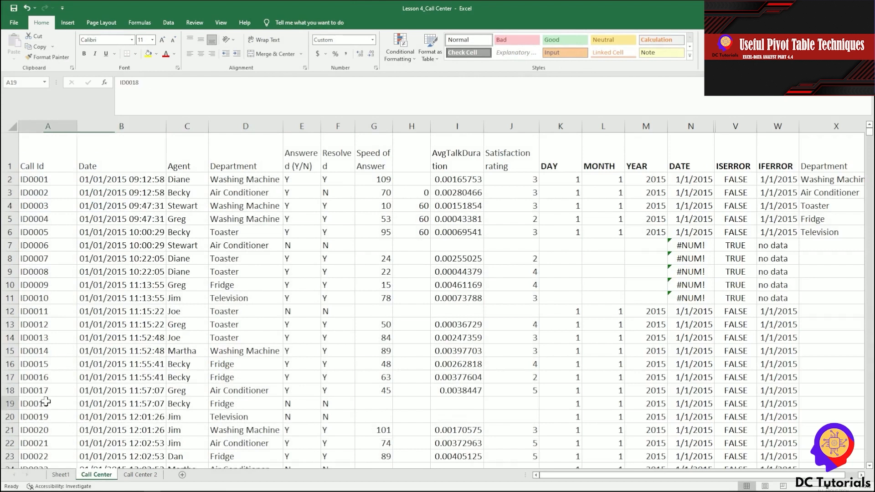
key("ctrl+Down")
key("Down")
key("Down")
key("Down")
key("Down")
key("Down")
key("Down")
key("Down")
key("Down")
key("Down")
key("Down")
key("Down")
key("Down")
key("Down")
key("Down")
key("Down")
key("Down")
key("Down")
key("Down")
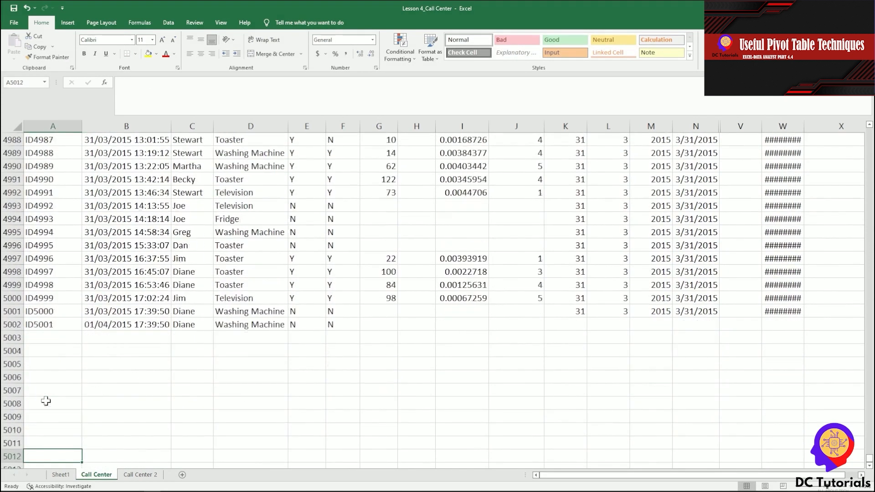
left_click(14, 205)
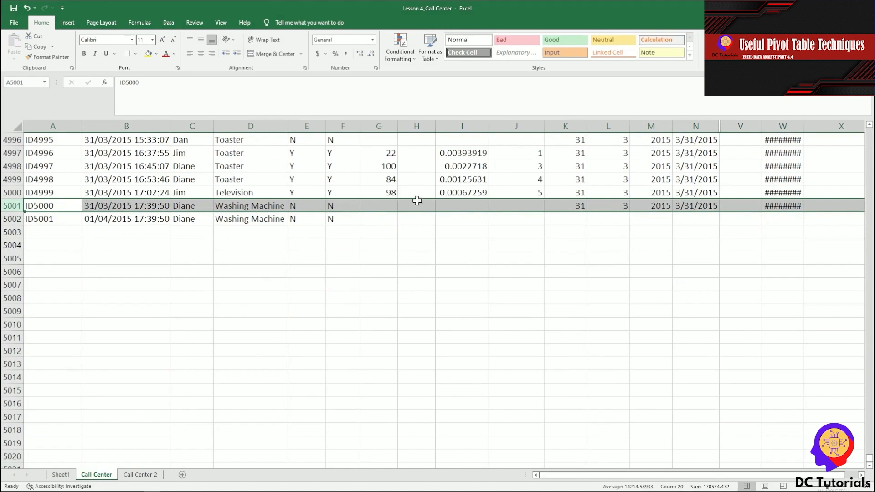
left_click(383, 206)
left_click(14, 206)
left_click(13, 220)
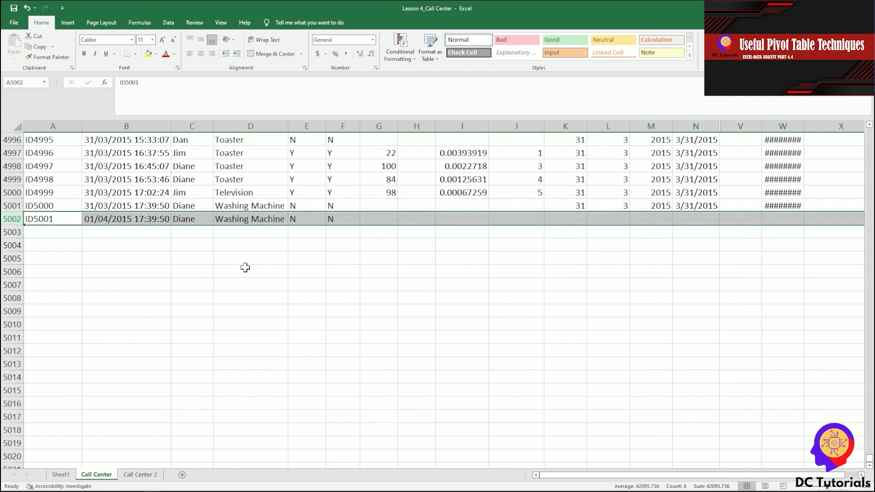
left_click(61, 474)
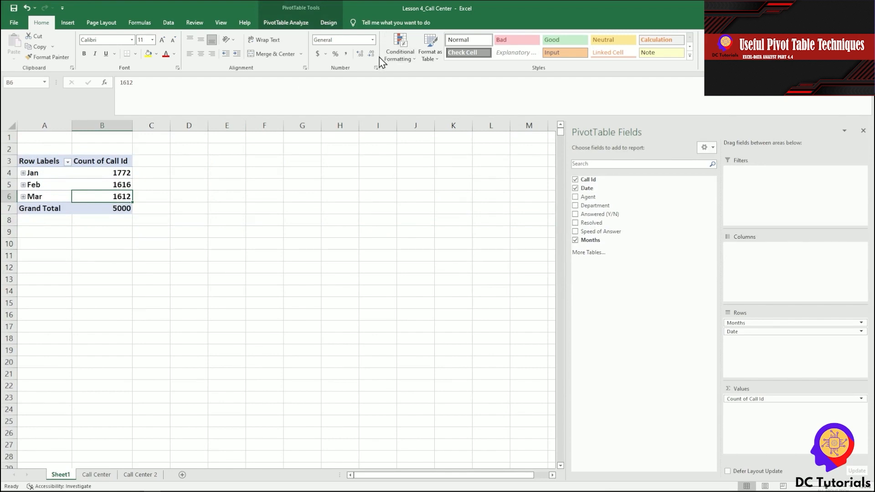
left_click(223, 169)
left_click(182, 160)
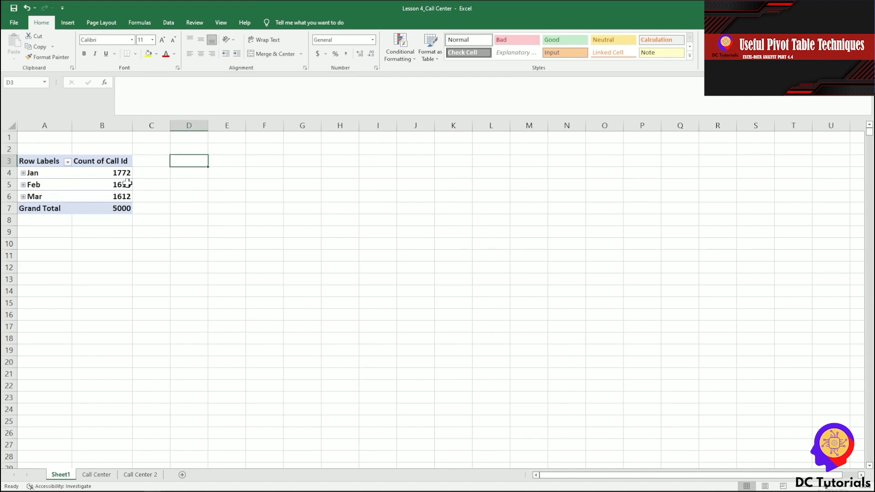
Copy the range A1:G5001 of the Call Center sheet, Call Id through Speed of Answer, into a new worksheet starting at A1
left_click(102, 474)
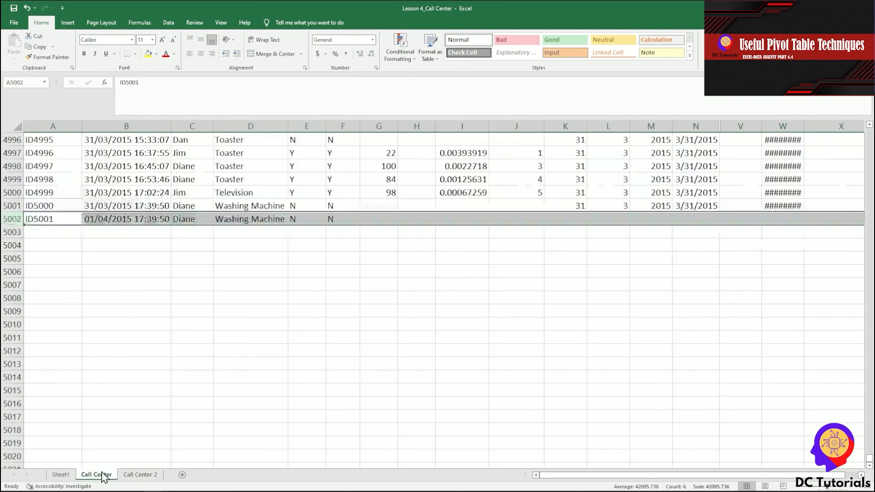
left_click(119, 203)
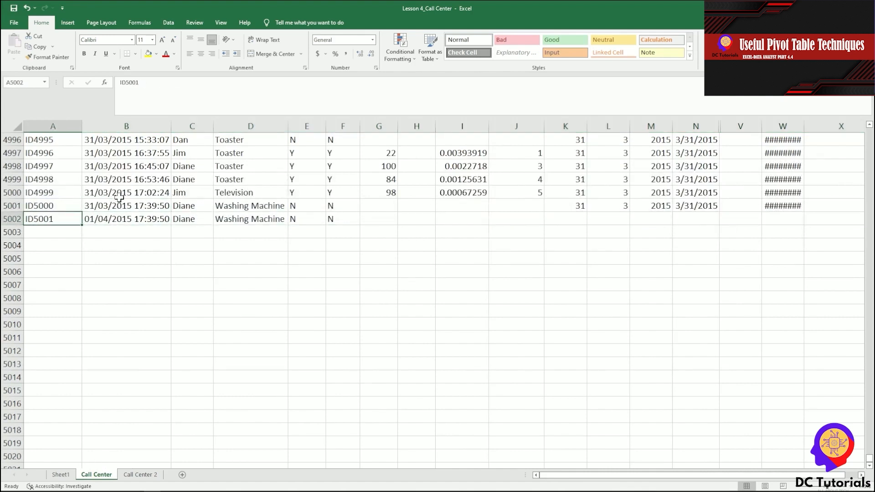
key("Up")
key("shift+Right")
key("shift+Right")
key("shift+Right")
key("shift+Right")
key("shift+Right")
key("shift+Right")
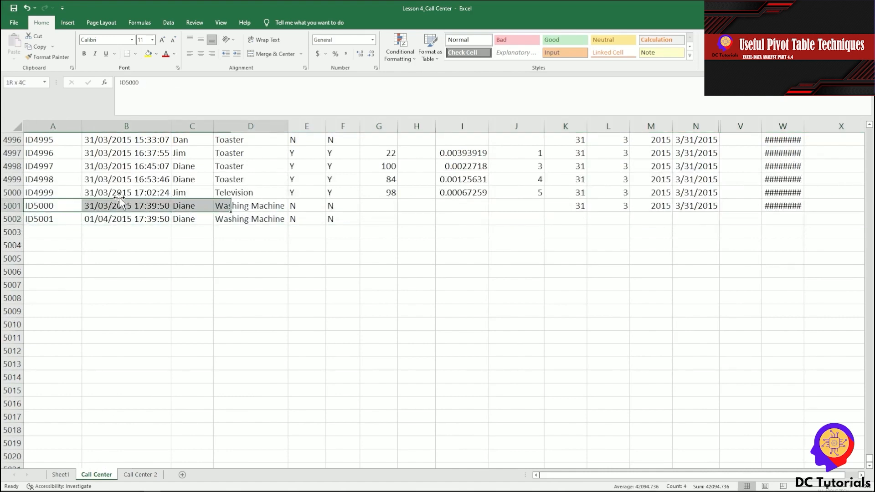
key("ctrl+shift+Up")
key("ctrl+c")
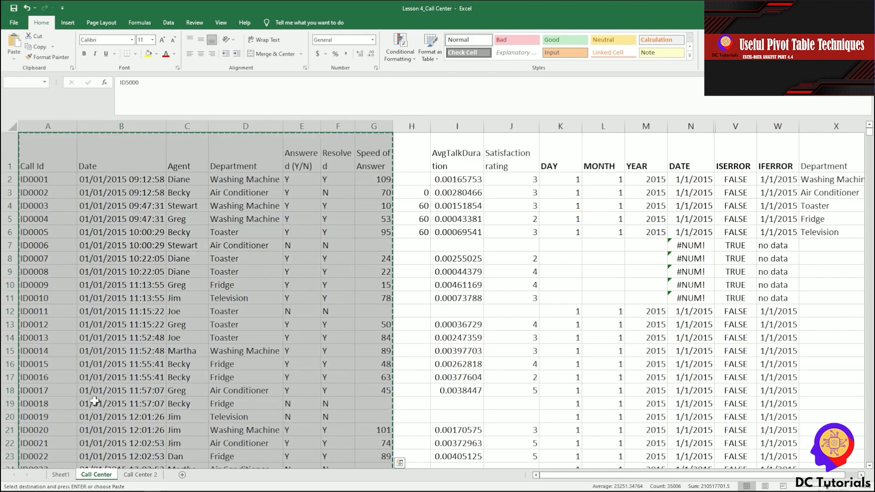
left_click(182, 475)
key("ctrl+v")
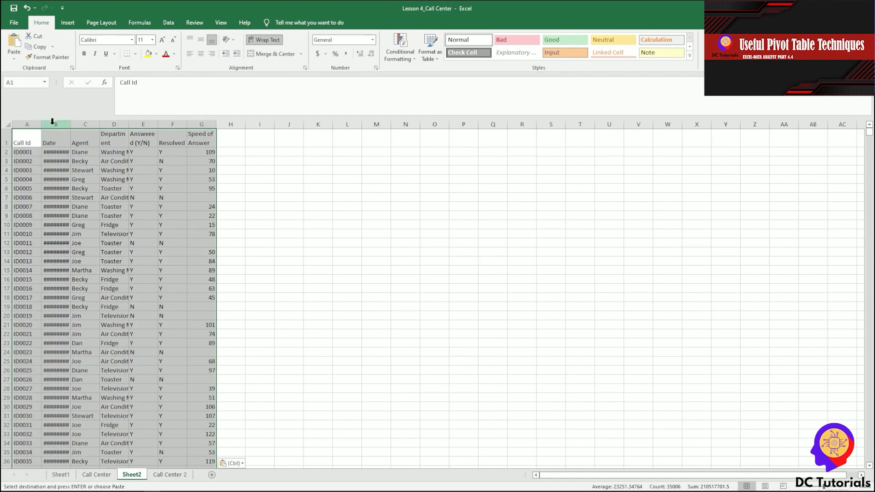
Widen the Date column on Sheet2 so its full date and time values fit
left_click_drag(70, 125, 122, 127)
left_click(282, 185)
left_click(137, 160)
left_click(33, 159)
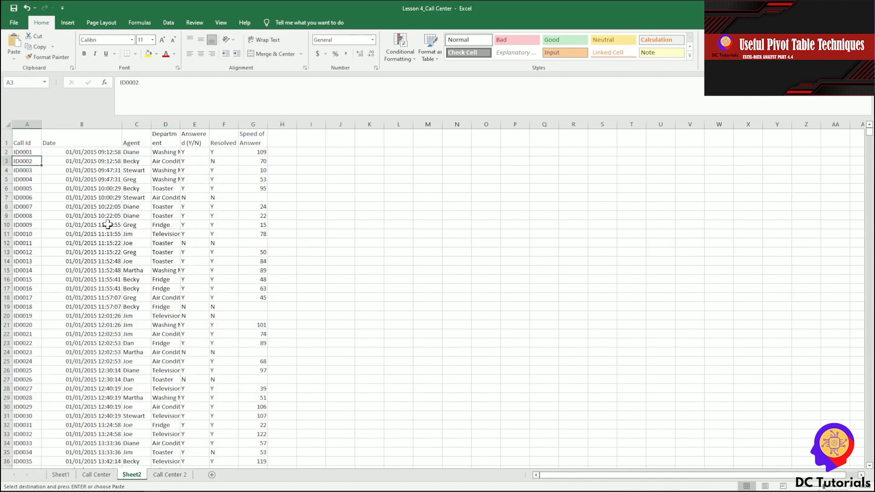
Examine the last rows of the copied call data on Sheet2, down to row 5001
scroll(107, 224, "up", 2)
left_click(48, 207)
key("ctrl+Down")
key("Down")
key("Down")
key("Down")
key("Down")
key("Down")
key("Down")
key("Down")
key("Down")
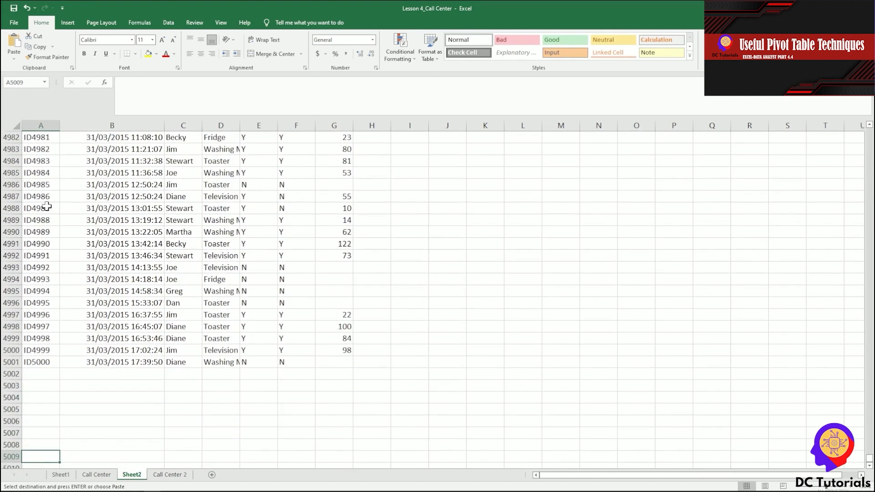
left_click(52, 359)
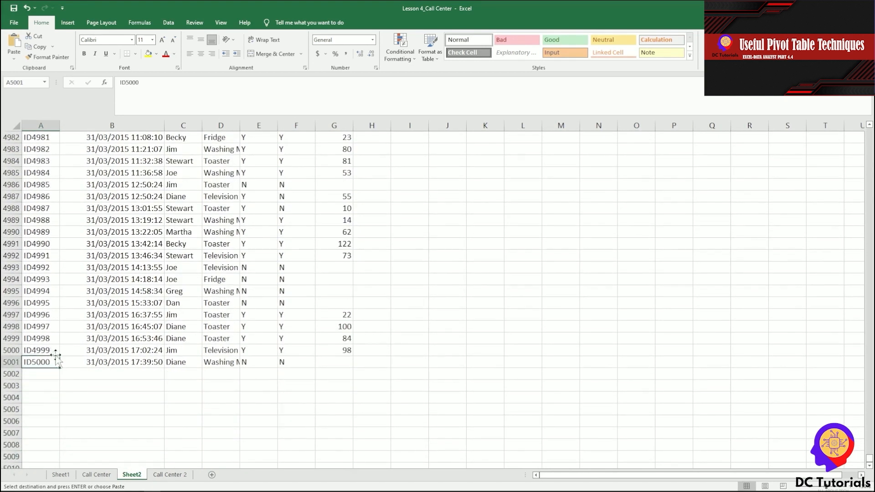
Convert the range A1:G5001 on Sheet2 into a table that has headers
key("ctrl+Up")
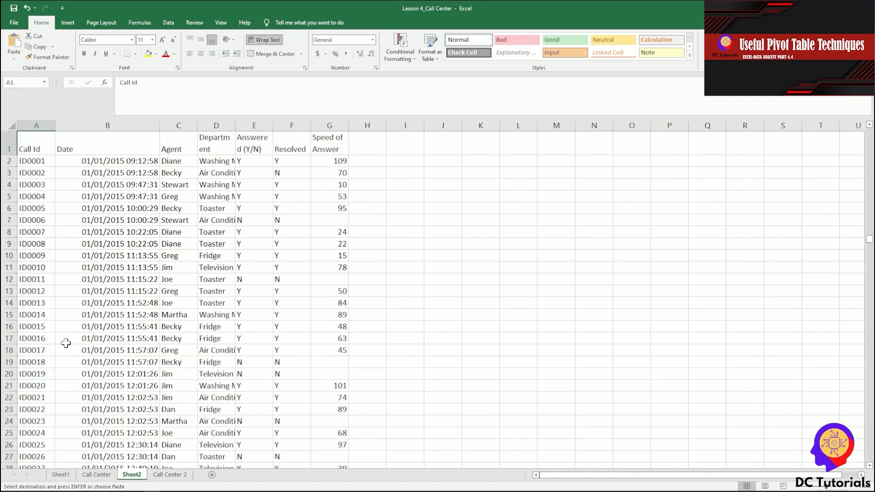
key("ctrl+shift+Right")
key("ctrl+shift+Down")
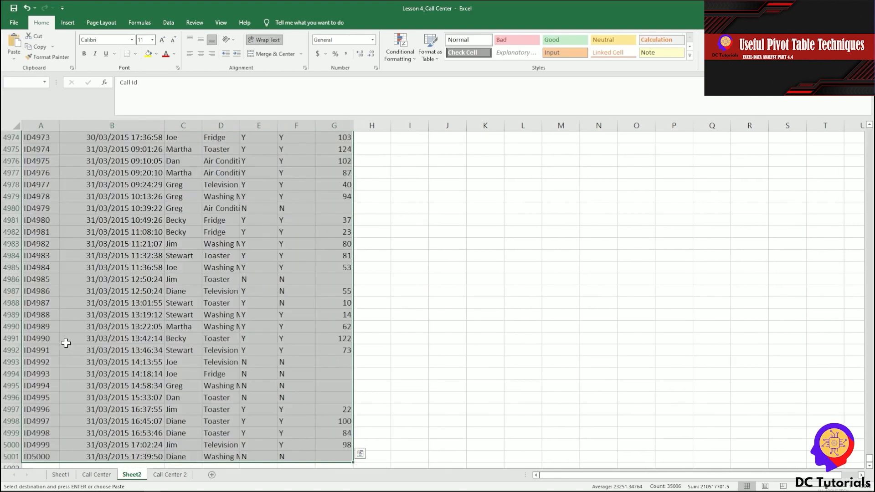
left_click(67, 23)
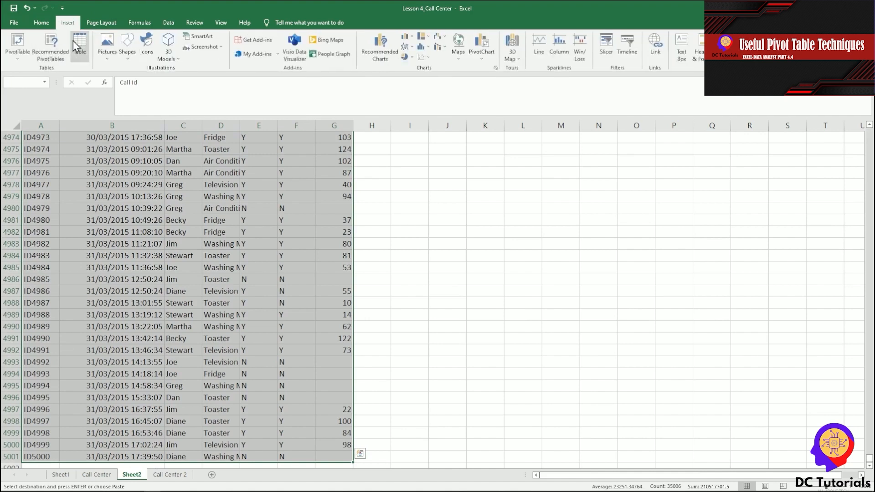
left_click(81, 41)
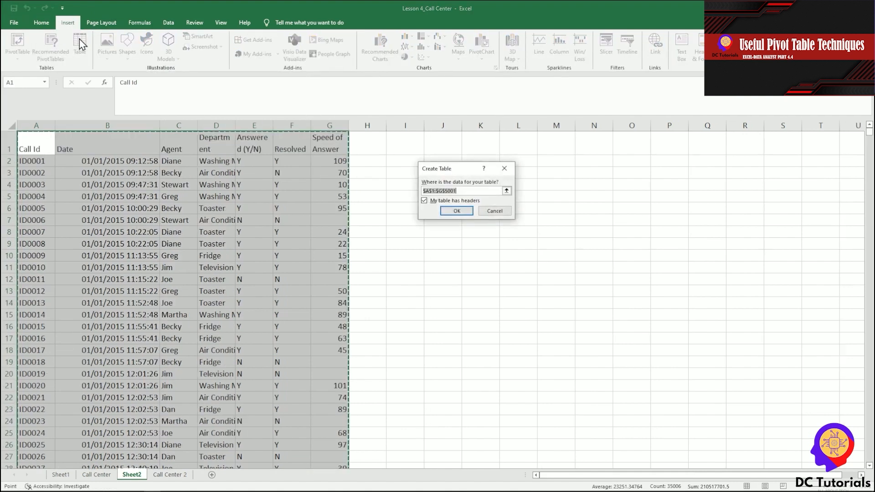
left_click(464, 211)
left_click(552, 196)
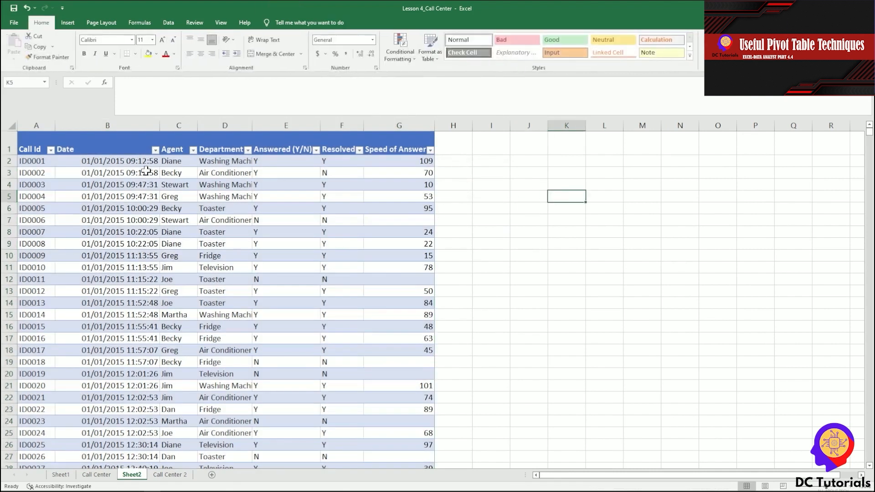
Try to rename the new Sheet2 table as Test Table
left_click(132, 144)
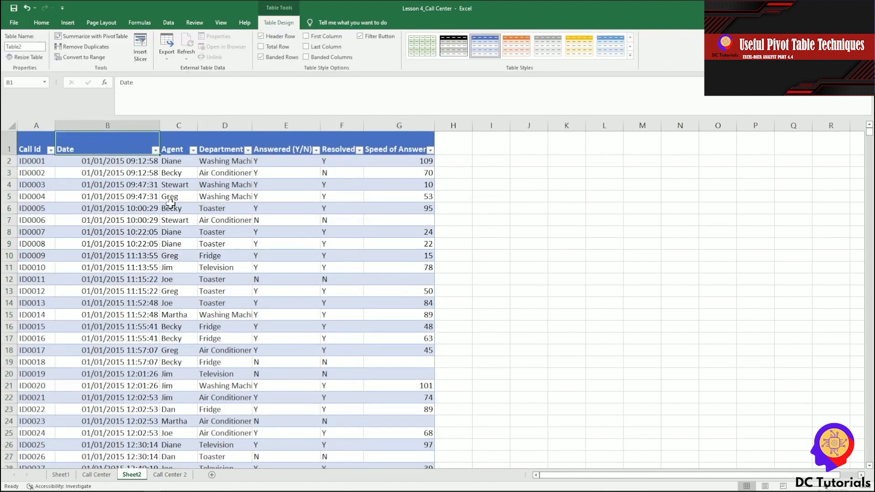
left_click(36, 145)
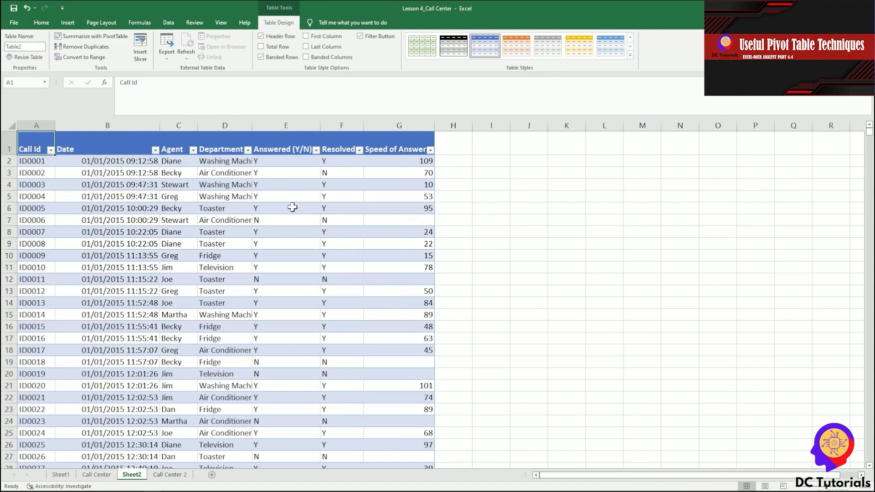
key("ctrl+shift+Right")
key("ctrl+shift+Down")
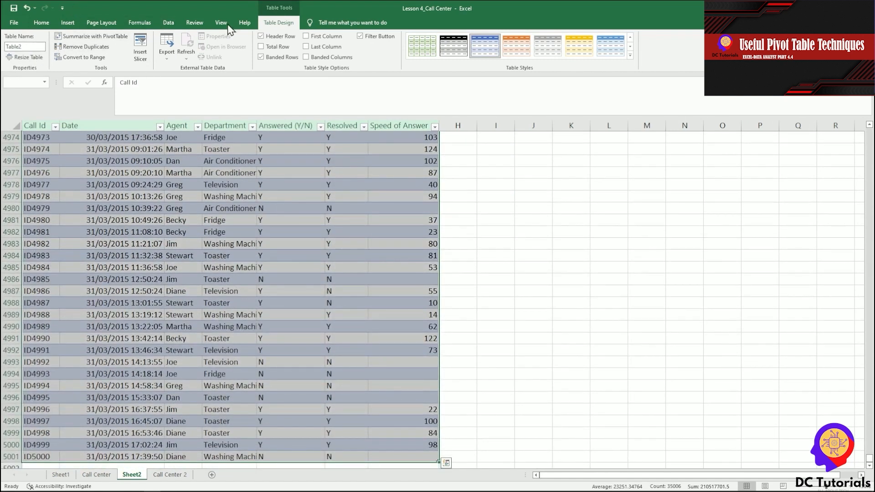
left_click(33, 47)
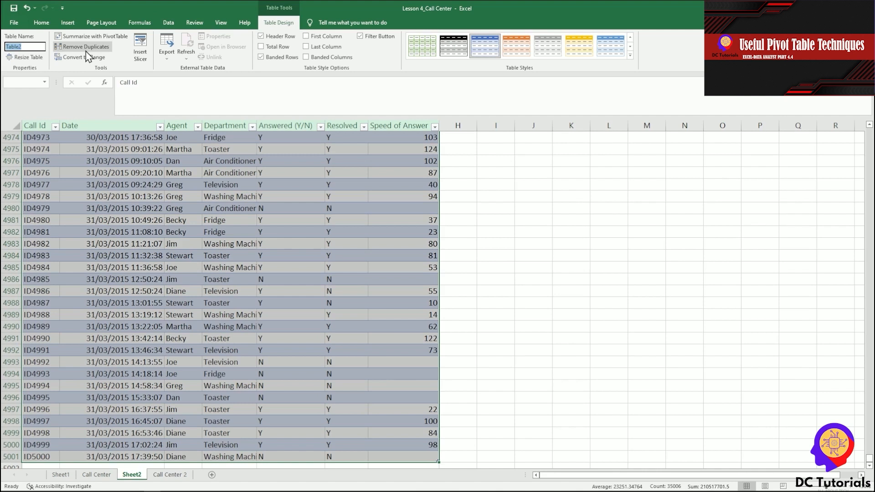
type("Test")
key("Return")
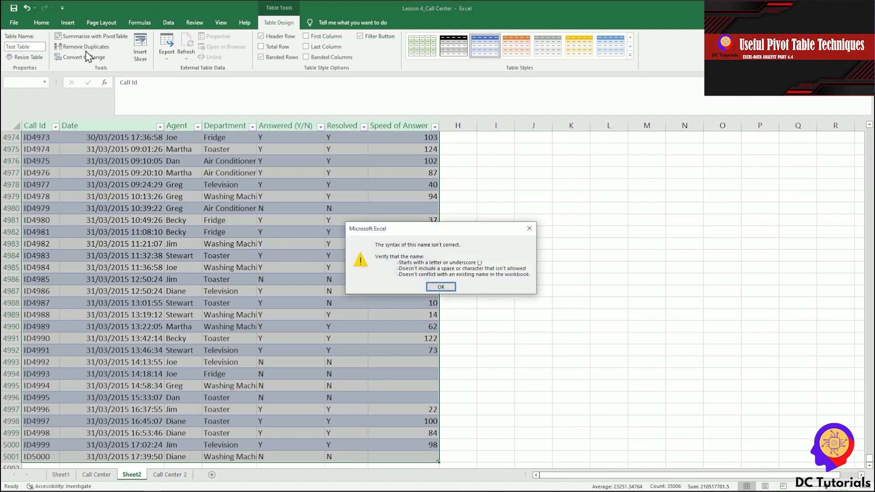
key("Return")
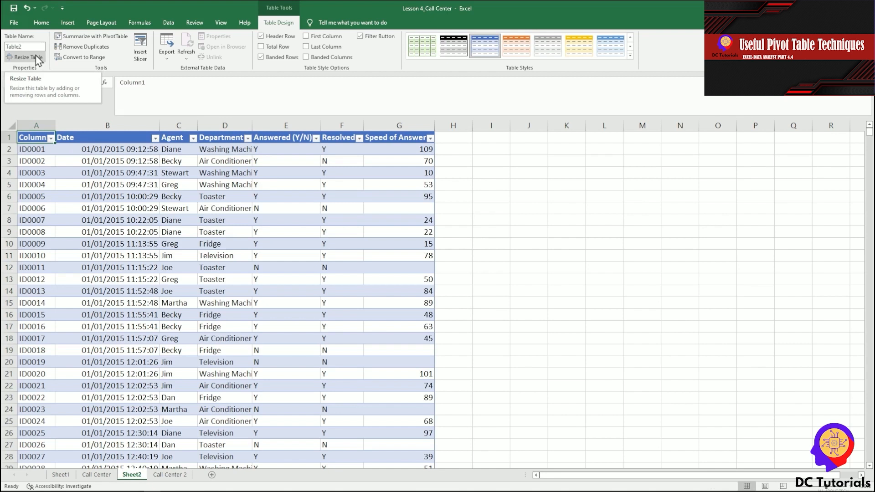
Rename the table on Sheet2 as Test_Table
left_click(94, 145)
left_click(91, 134)
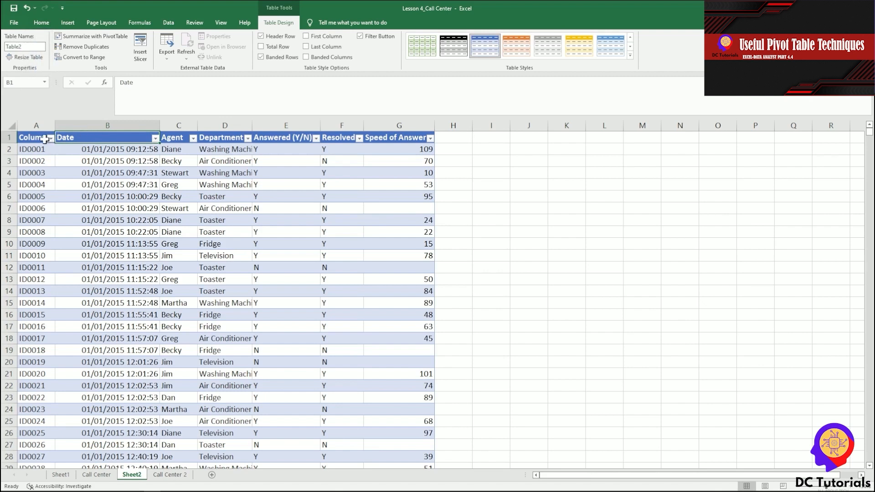
left_click(40, 137)
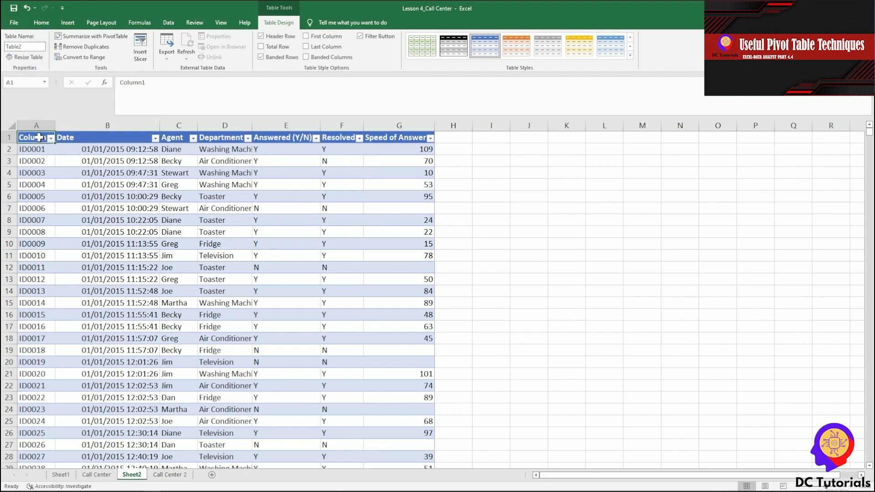
left_click(26, 46)
type("Test_")
key("Return")
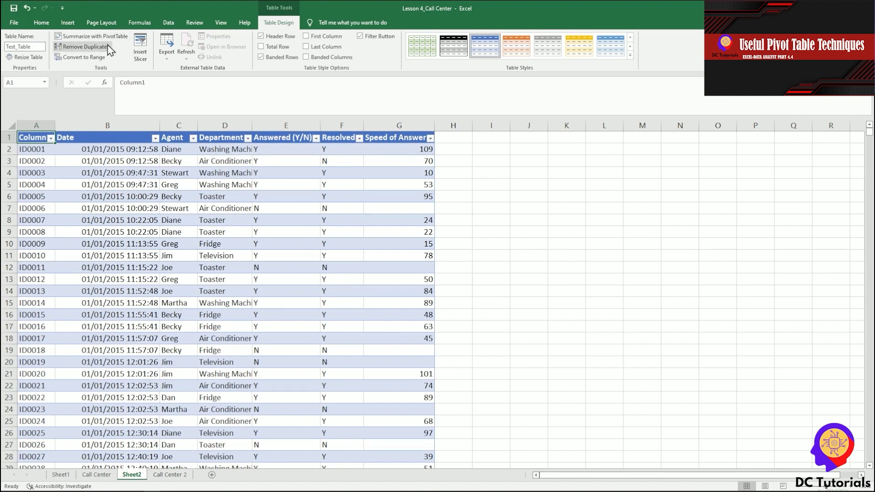
Insert a PivotTable based on Test_Table into the existing worksheet Sheet1 at cell D3
left_click(68, 23)
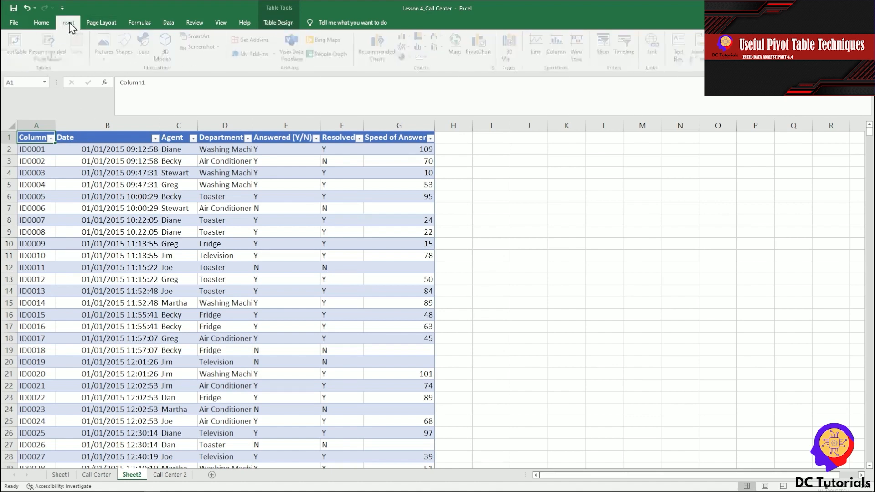
left_click(17, 40)
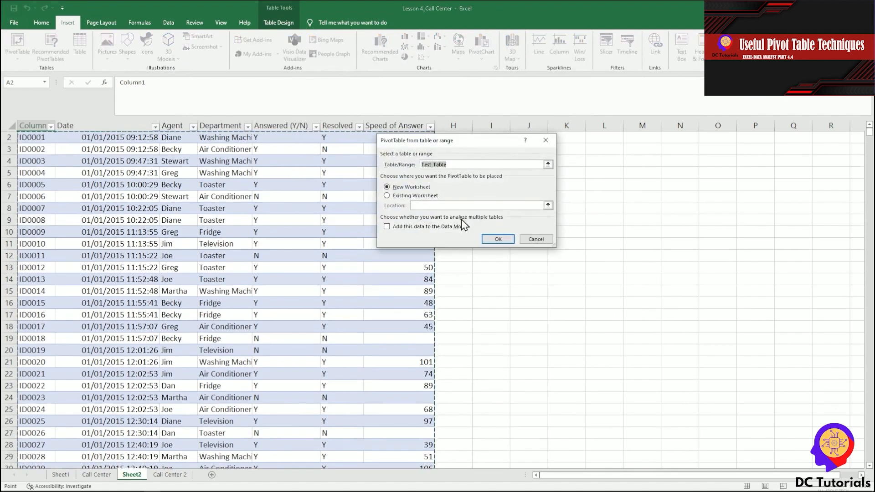
left_click(411, 196)
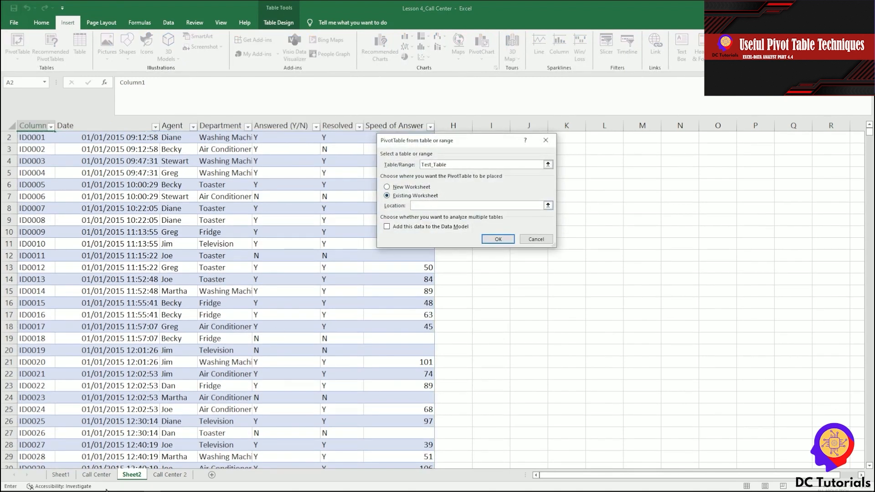
left_click(99, 475)
left_click(68, 476)
left_click(182, 158)
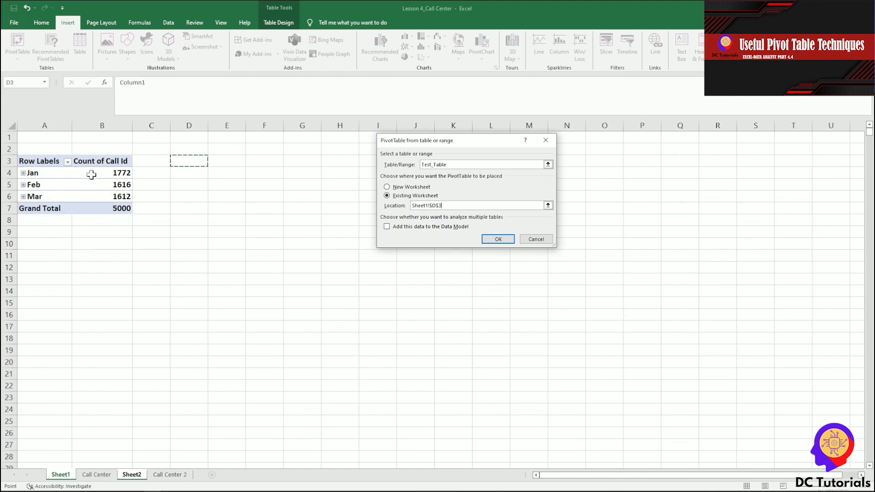
left_click(510, 244)
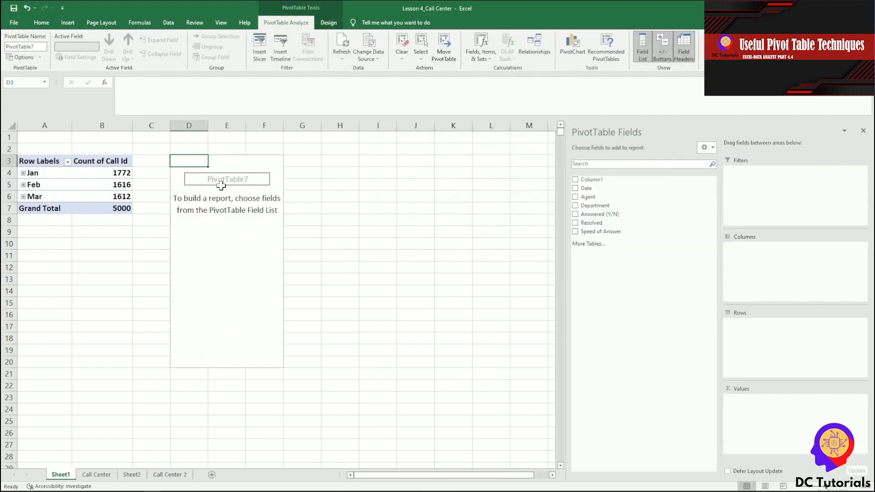
Build the new PivotTable with Date in the rows and Count of Column1 as its values
left_click_drag(631, 191, 285, 197)
left_click_drag(595, 188, 811, 338)
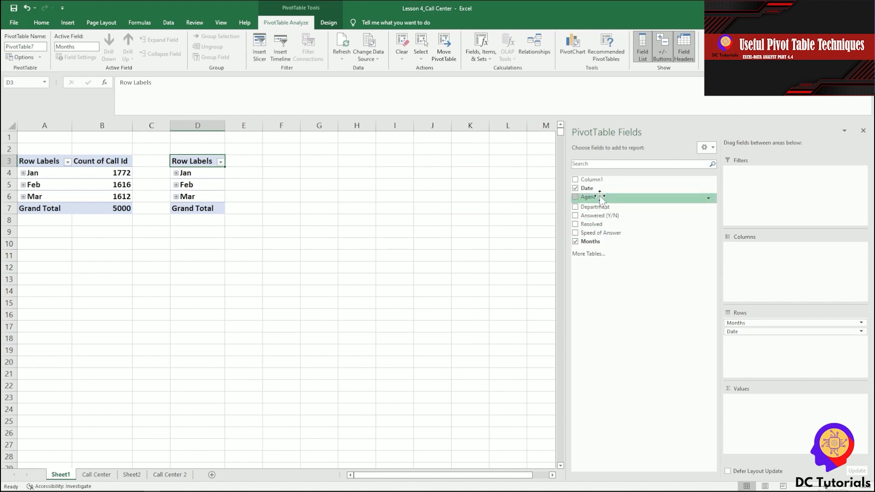
left_click_drag(596, 180, 796, 427)
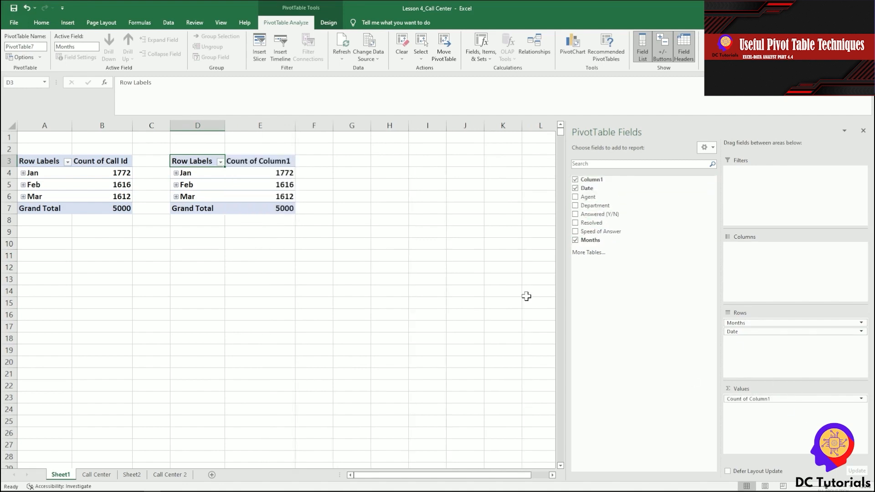
Label the first PivotTable in cell A2 with "sourced from original table"
left_click(48, 149)
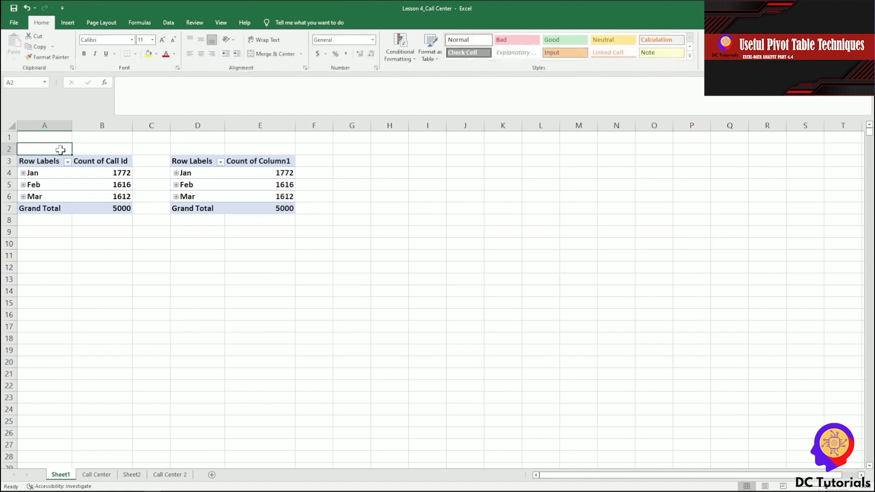
type("sourced from origin")
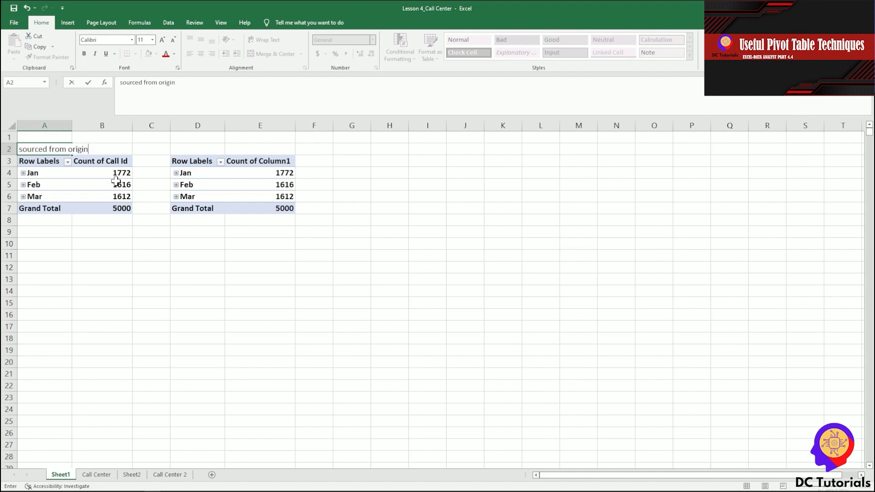
type("al table")
key("Return")
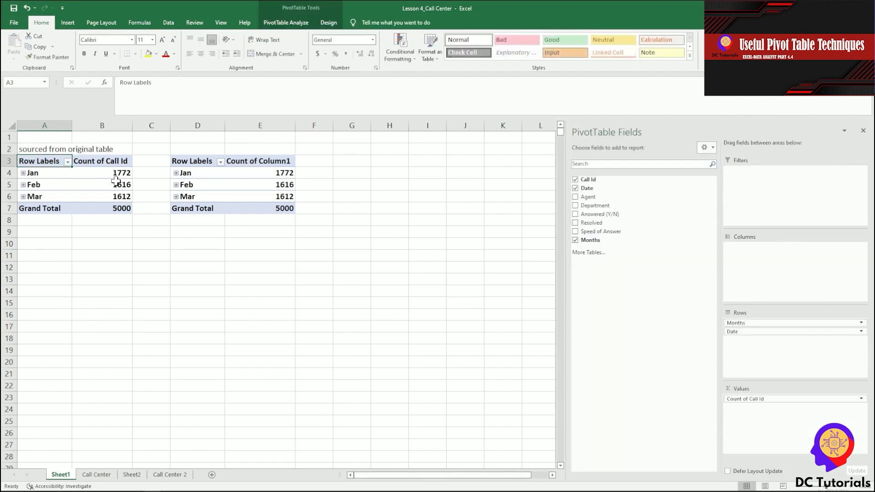
Copy the A2 label to cell D2 and change it to "sourced from Test_table"
key("Up")
key("ctrl+c")
key("Right")
key("Right")
key("Right")
key("ctrl+v")
left_click_drag(158, 82, 238, 83)
type("Te")
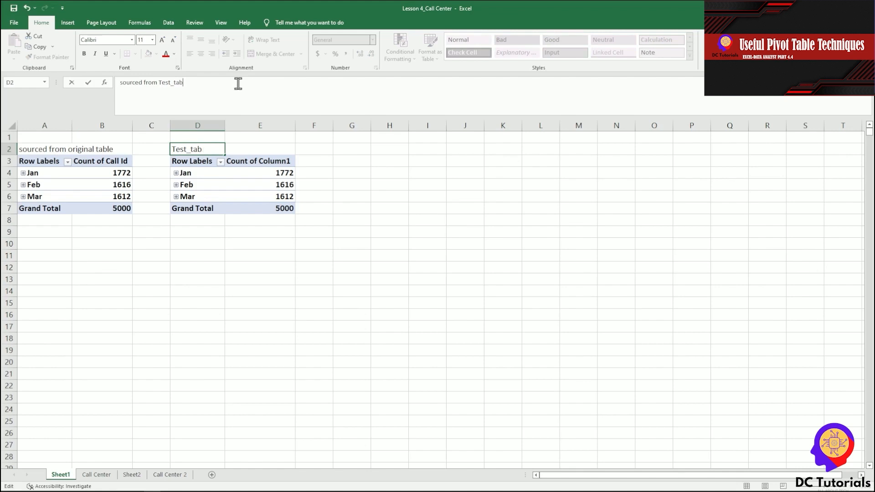
key("Return")
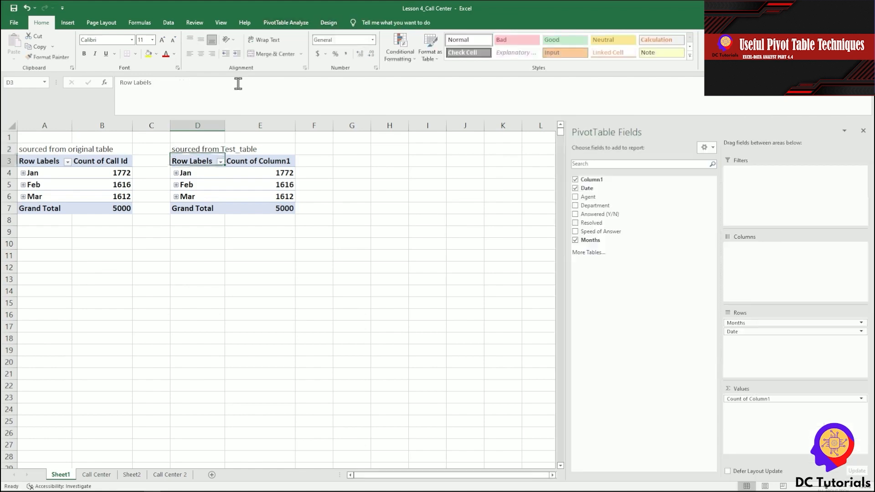
left_click(340, 222)
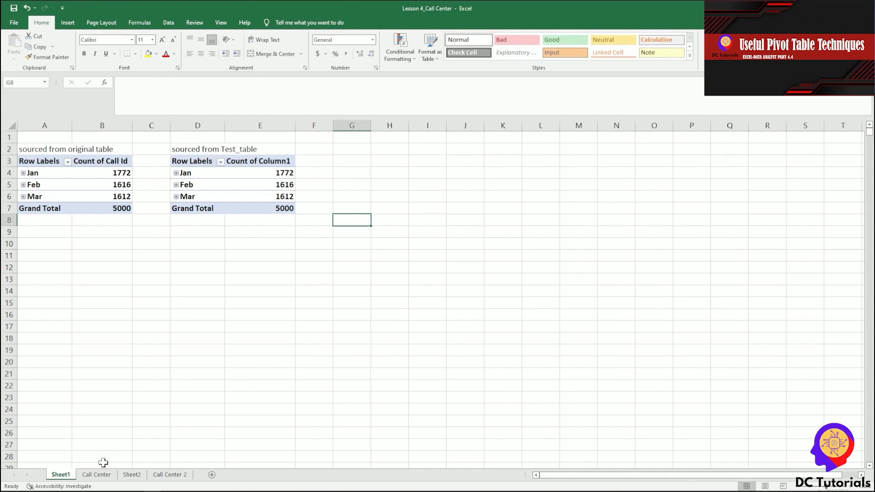
Add a new row below the end of the Sheet2 table with ID5001 in cell A5002
left_click(128, 475)
left_click(102, 396)
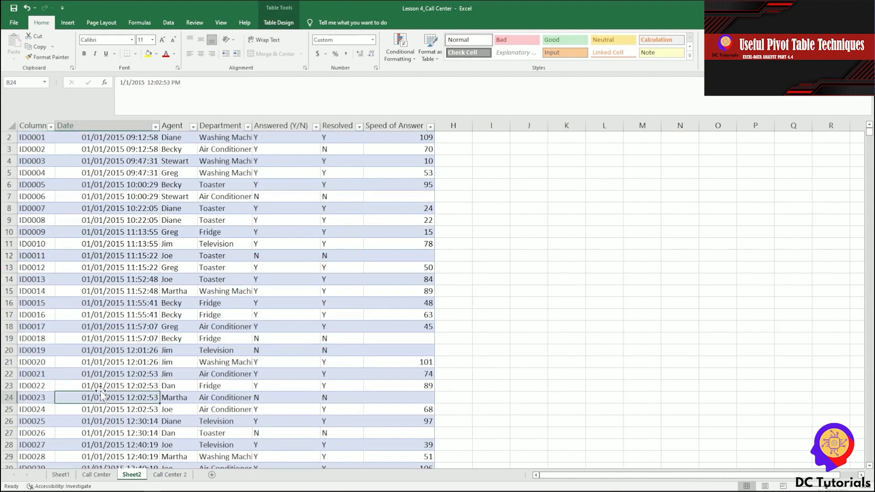
key("ctrl+Down")
key("Down")
key("Down")
key("Down")
key("Down")
key("Down")
key("Down")
key("Down")
key("Down")
key("Down")
key("Left")
key("Up")
key("Up")
key("Up")
key("Up")
key("Up")
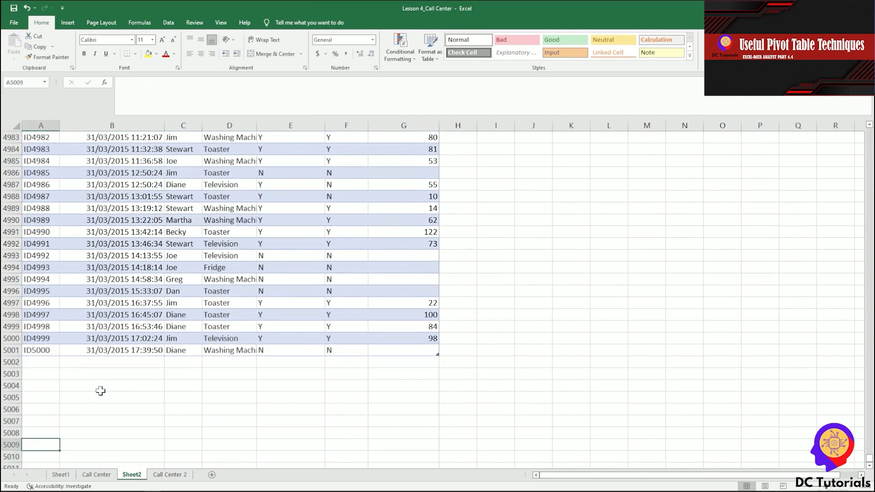
key("ctrl+Up")
key("Down")
key("ctrl+d")
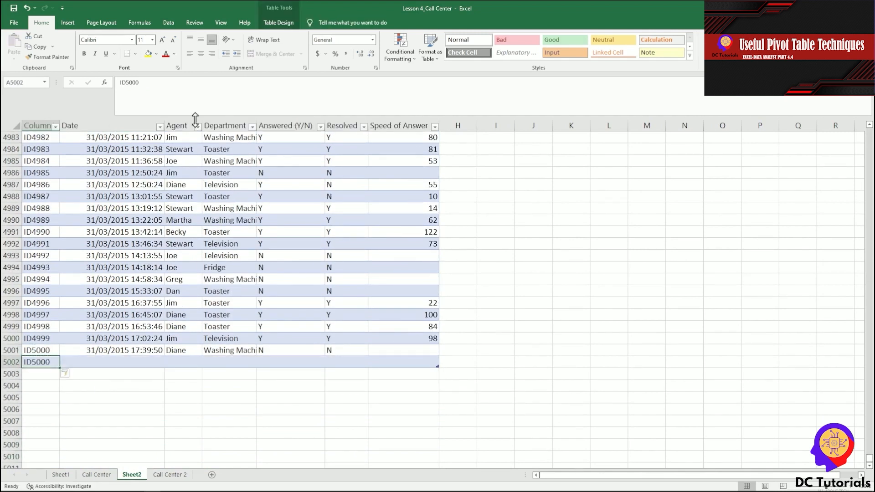
left_click(190, 101)
key("BackSpace")
type("1")
key("Tab")
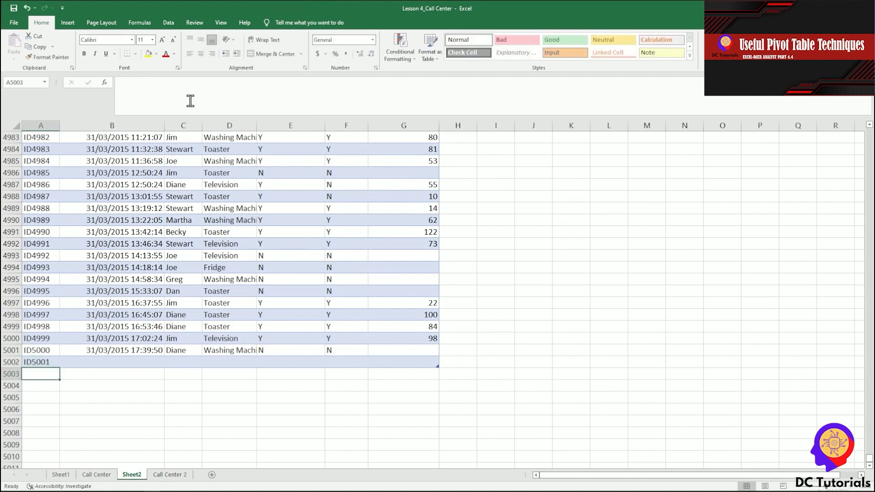
Fill the new row's Date in B5002 with the formula =B5001+1
type("=")
key("Up")
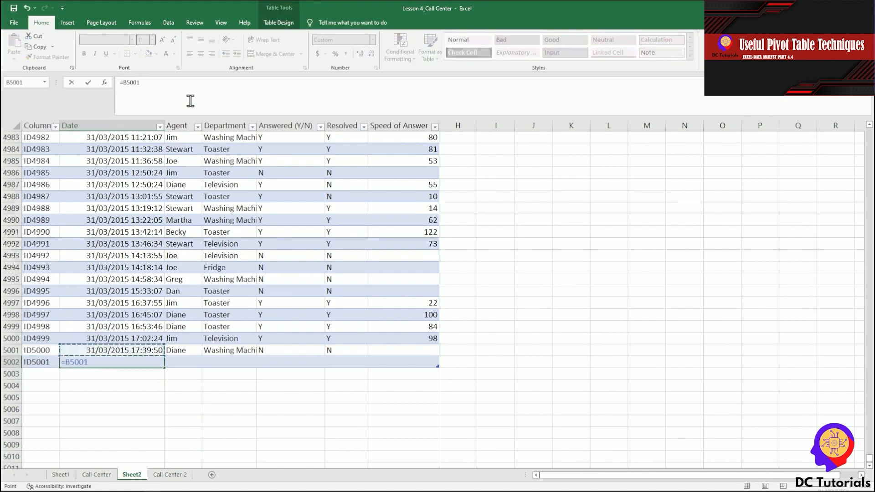
type("+1")
key("Return")
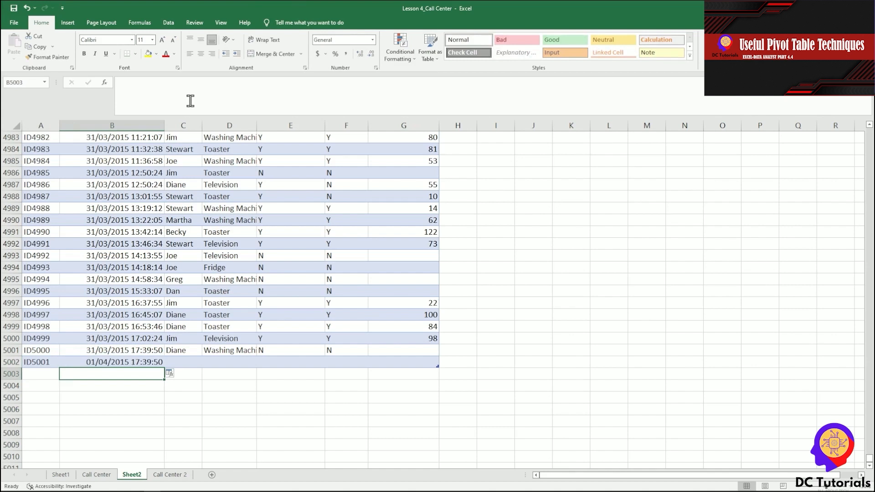
Copy the Agent, Department, Answered and Resolved values from row 5001 into the new row 5002
key("Up")
key("Up")
key("Right")
key("shift+Right")
key("shift+Right")
key("shift+Right")
key("ctrl+c")
key("Down")
key("ctrl+v")
key("Escape")
left_click(228, 220)
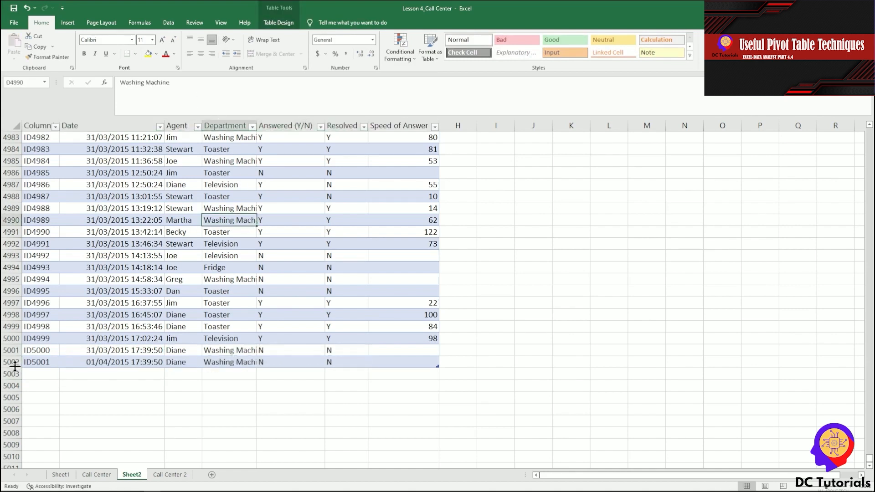
left_click(15, 365)
left_click(80, 387)
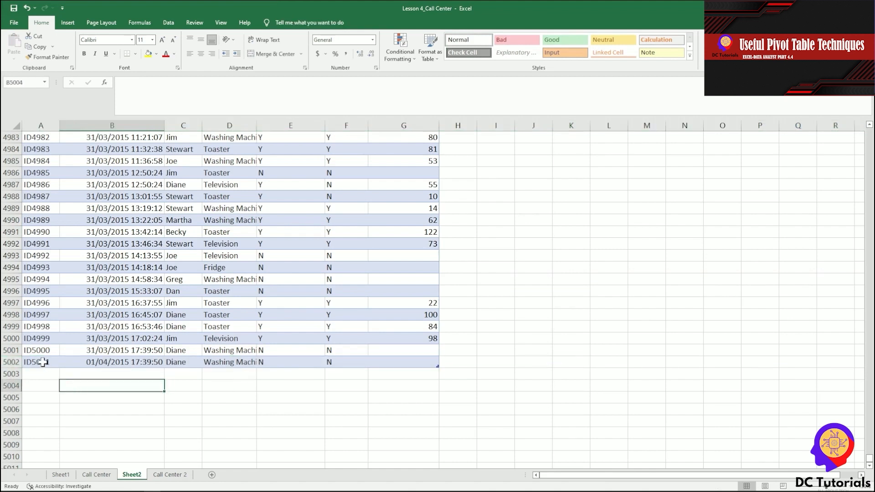
left_click(42, 362)
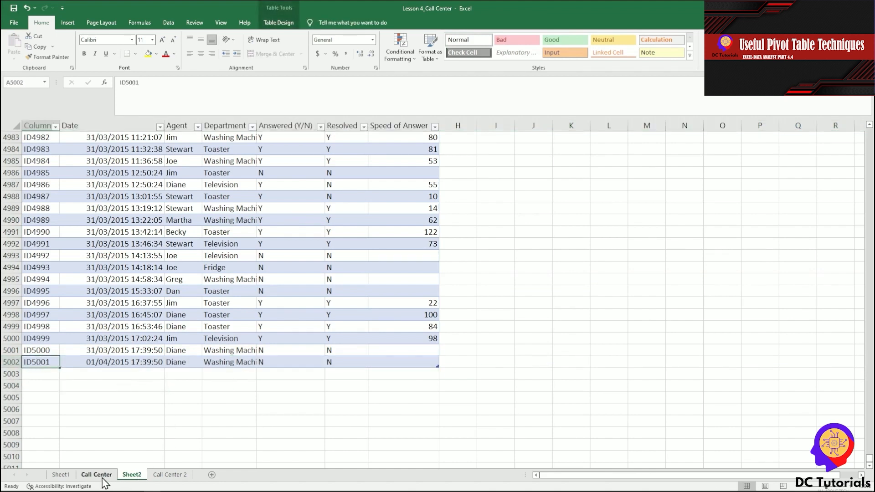
Refresh the PivotTable on Sheet1 that is sourced from Test_table
left_click(72, 475)
left_click(168, 269)
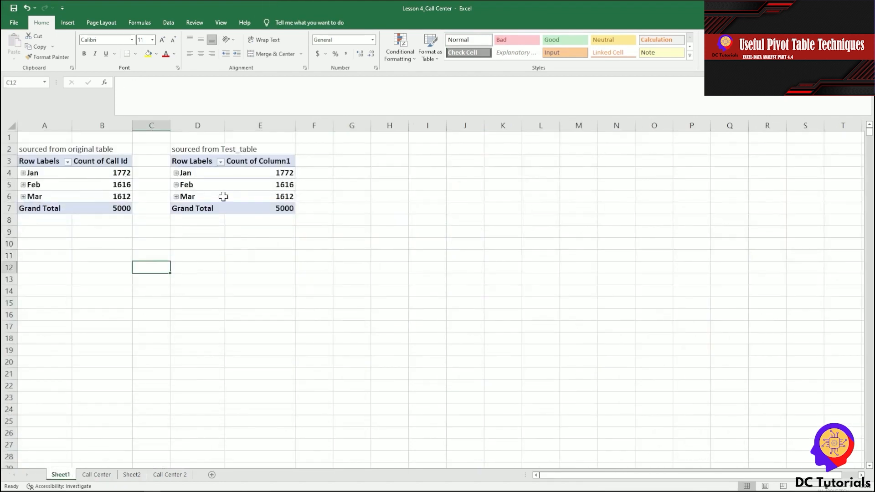
right_click(223, 197)
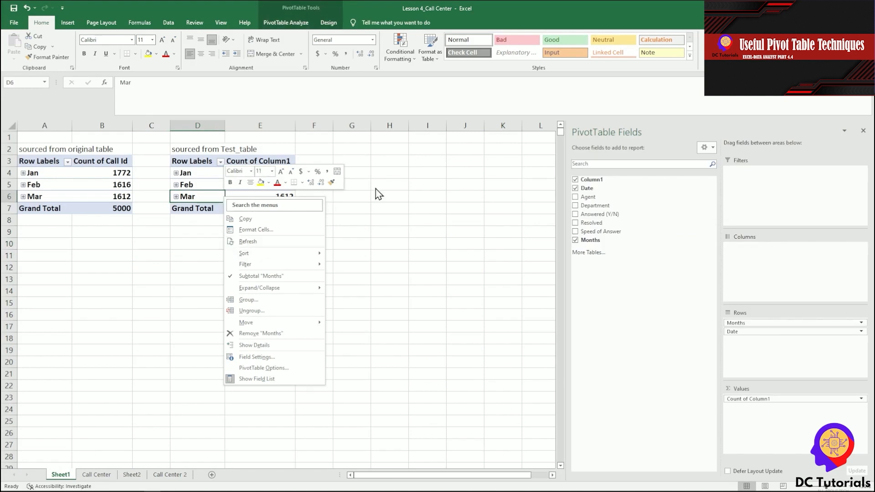
left_click(379, 189)
right_click(258, 184)
left_click(290, 239)
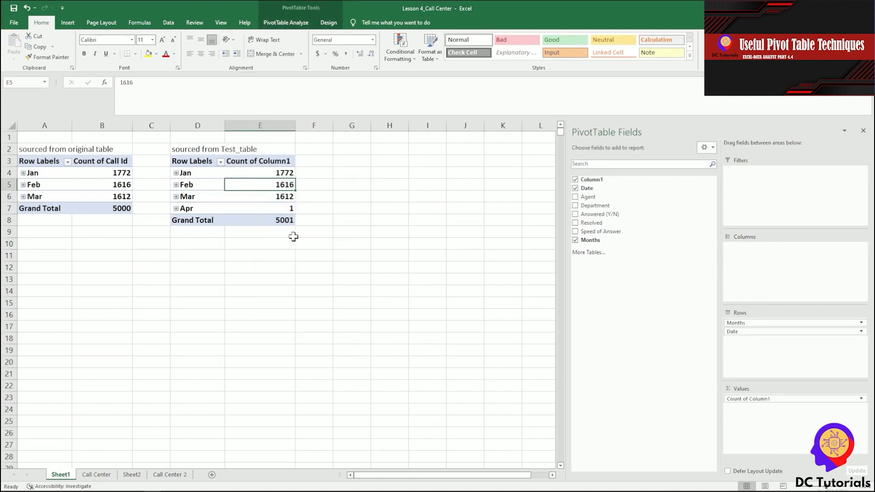
left_click(352, 231)
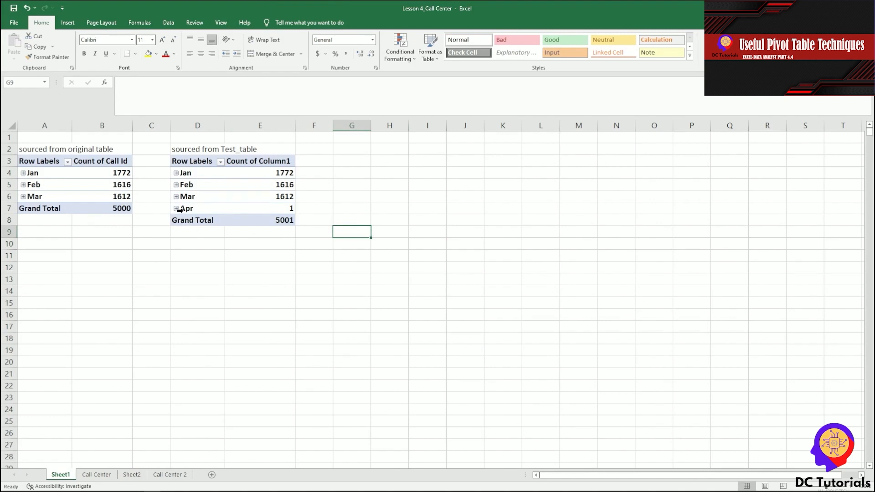
Compare the totals of the two Sheet1 PivotTables with the last rows of their source data on Sheet2 and Call Center
left_click(280, 209)
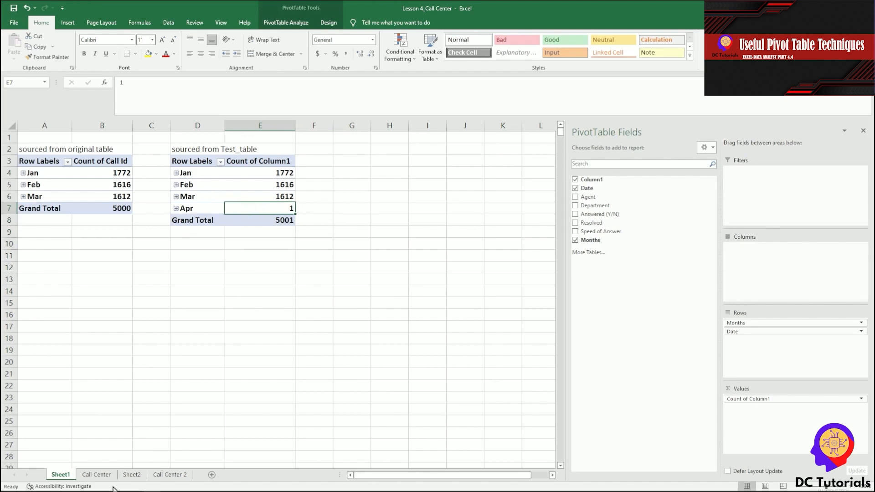
left_click(132, 475)
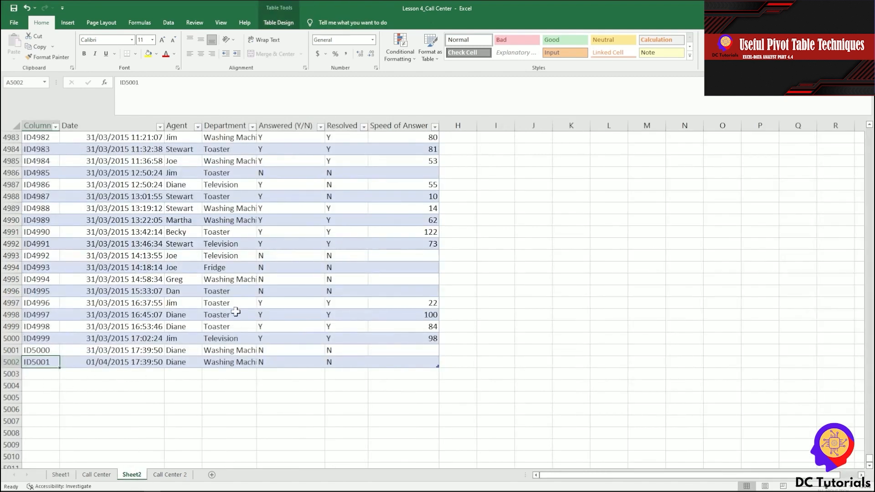
left_click(61, 474)
left_click(94, 207)
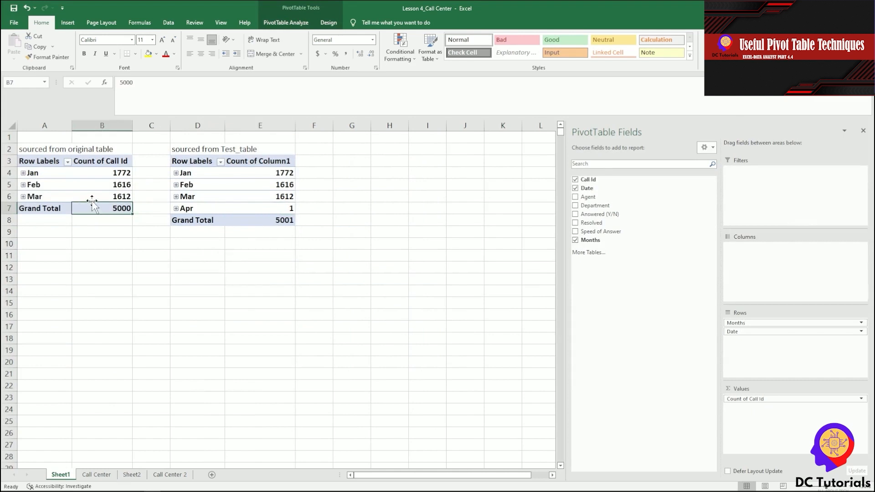
left_click(98, 475)
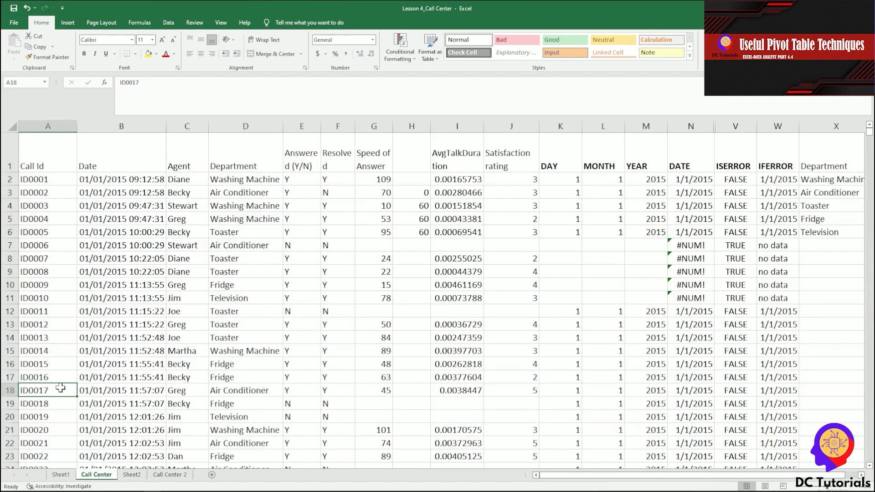
key("ctrl+Down")
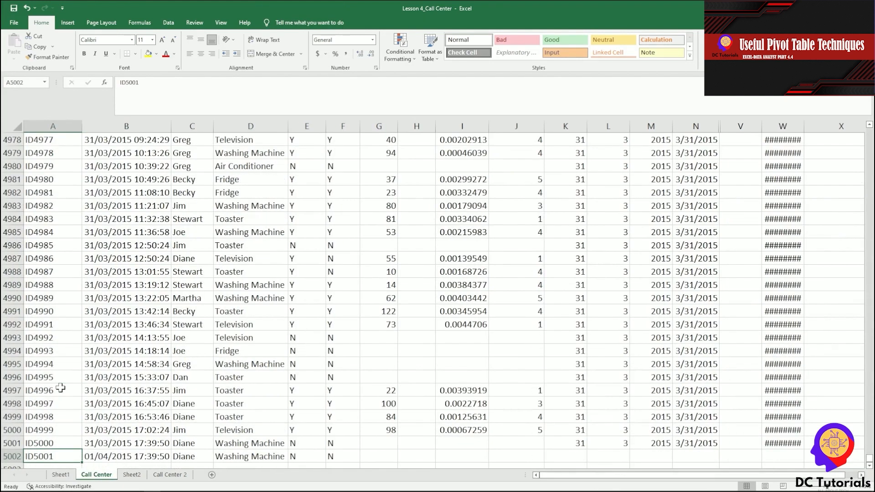
left_click(11, 456)
left_click(131, 475)
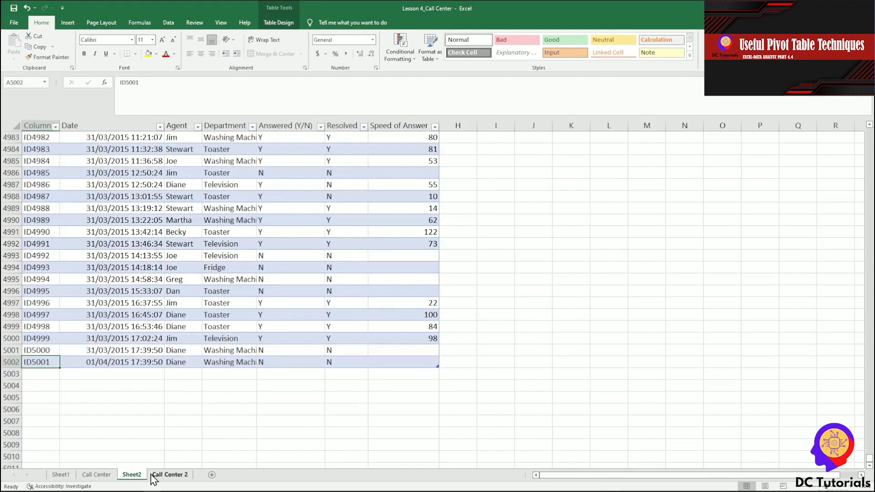
left_click(167, 474)
left_click(61, 475)
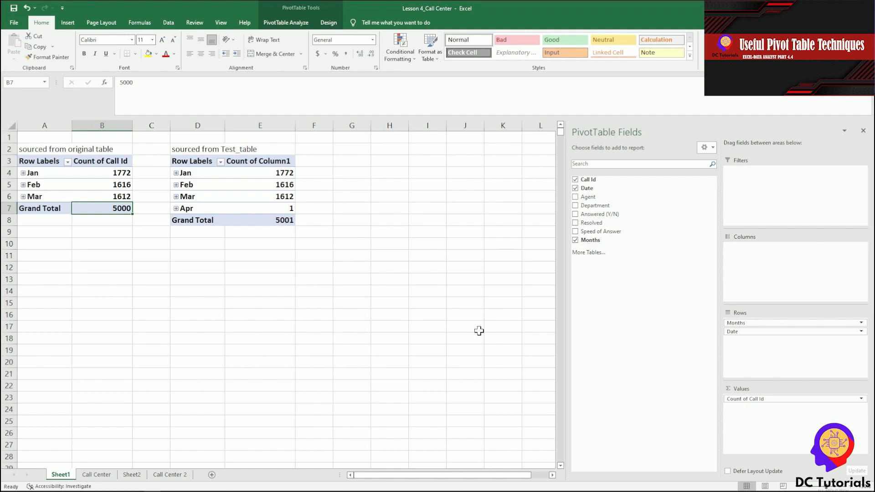
left_click(195, 150)
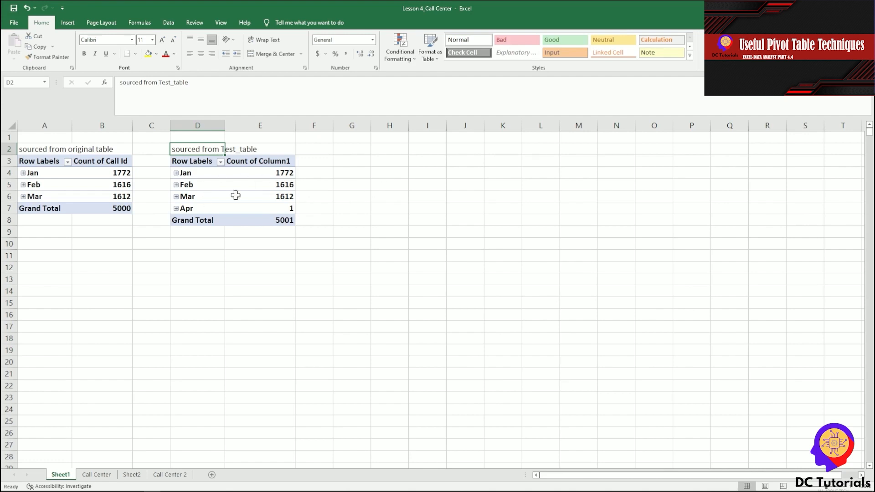
mouse_move(256, 208)
left_click(54, 146)
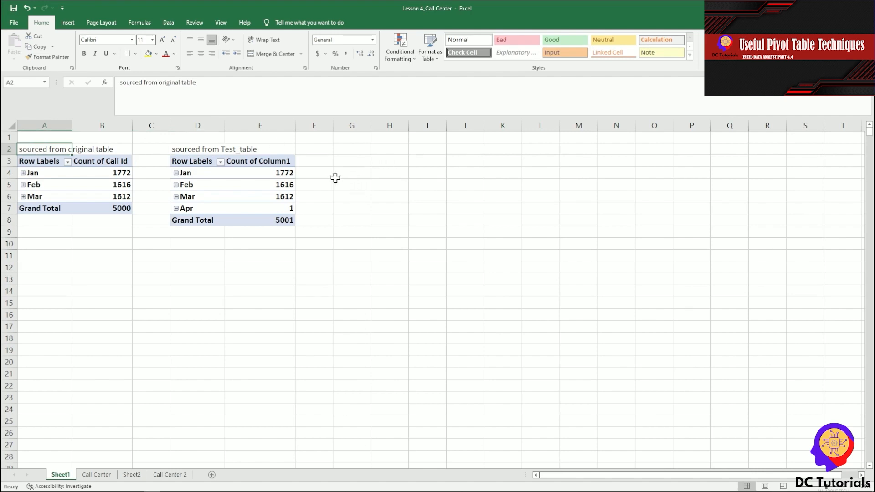
left_click(390, 185)
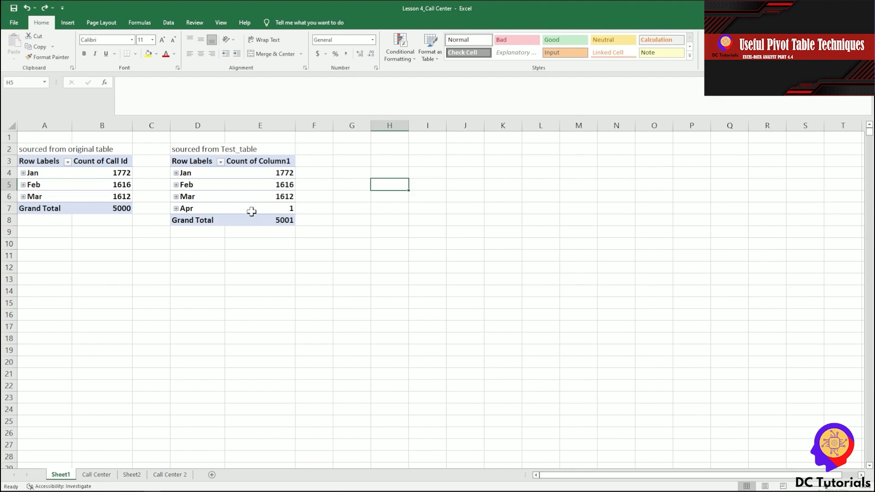
Copy the Test_table PivotTable and paste the duplicate at cell G3
left_click_drag(180, 161, 277, 215)
key("ctrl+c")
left_click(350, 167)
key("ctrl+v")
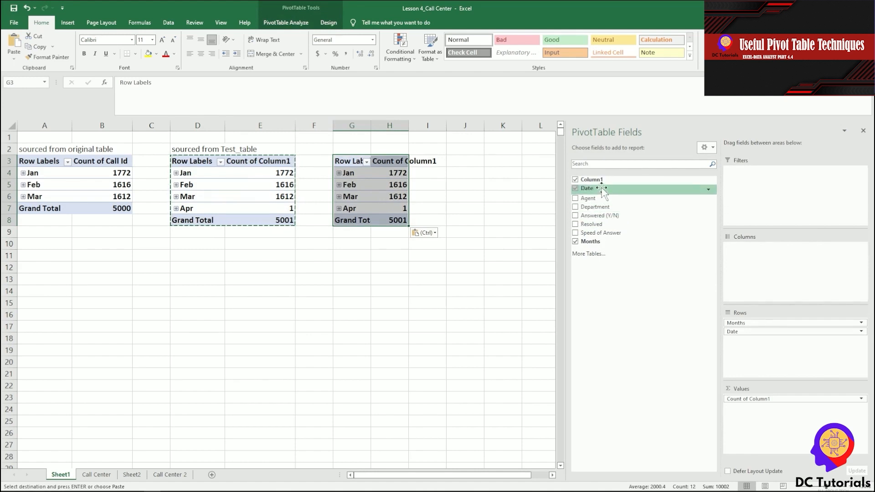
Rearrange the copied PivotTable to have only Column1 in the rows and Speed of Answer as its values
left_click(775, 400)
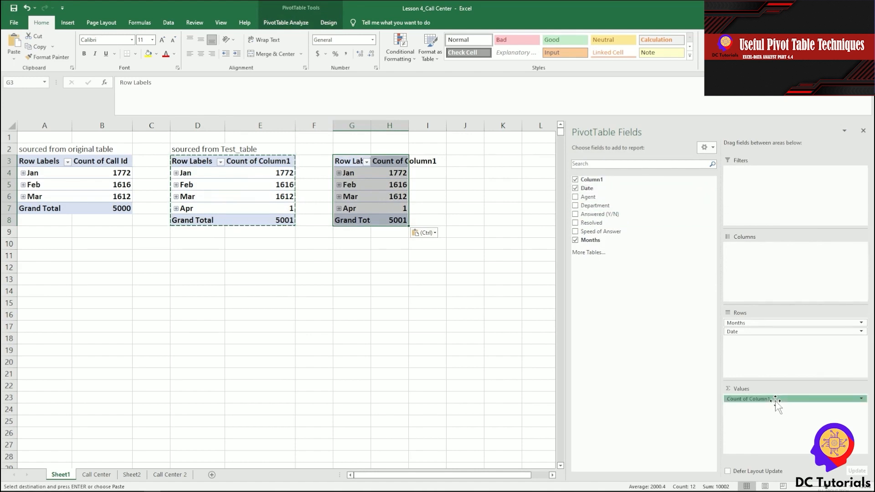
left_click(636, 326)
left_click_drag(747, 331, 674, 335)
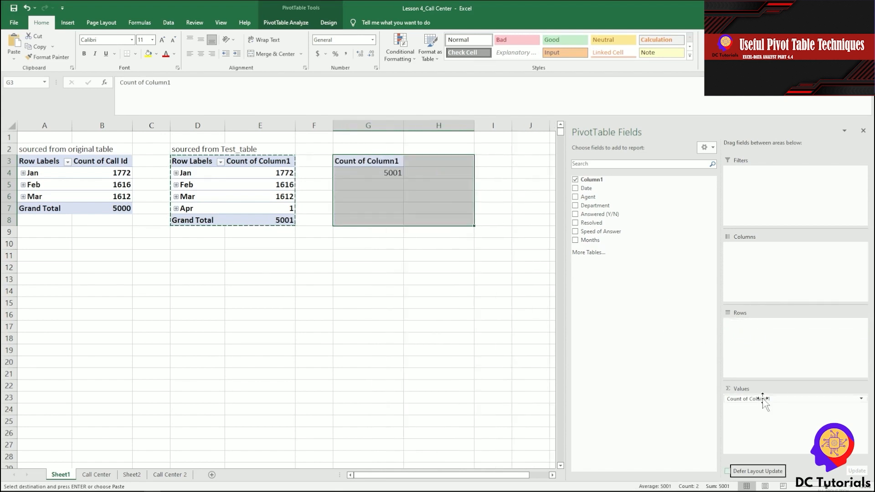
left_click_drag(764, 401, 756, 342)
left_click_drag(616, 233, 770, 422)
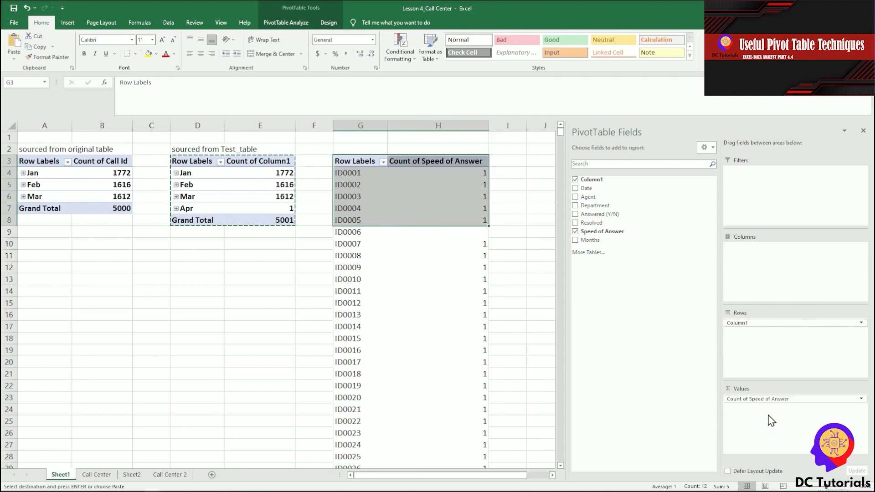
Summarize the Speed of Answer values by Sum and close the PivotTable field list
left_click(770, 399)
left_click(770, 391)
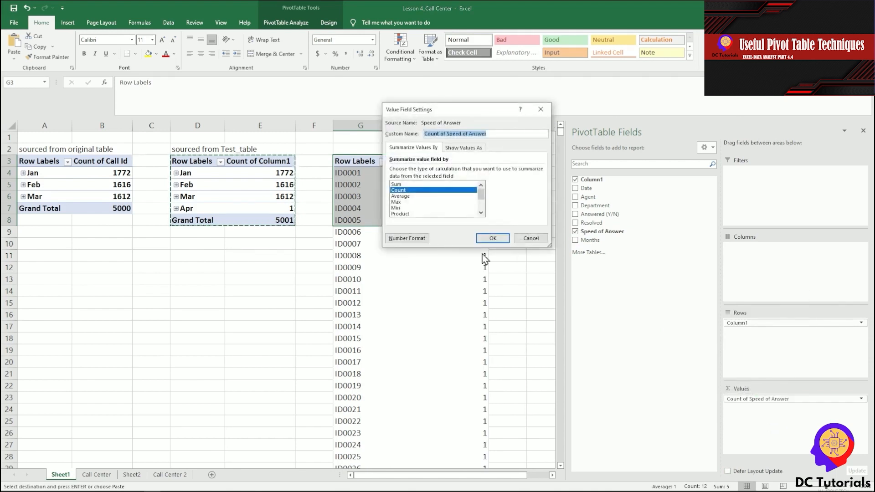
left_click(411, 184)
left_click(492, 237)
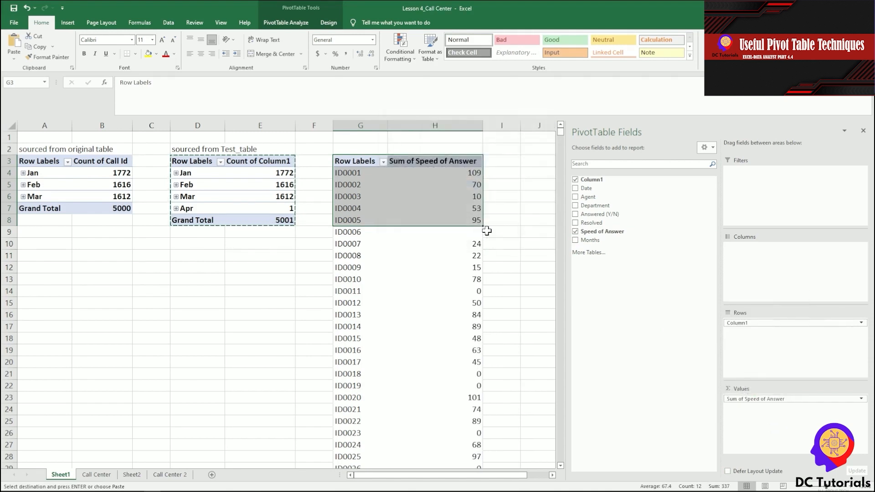
left_click(863, 131)
Examine the Speed of Answer values for ID0006 and ID0011 in the copied PivotTable
scroll(535, 263, "up", 1)
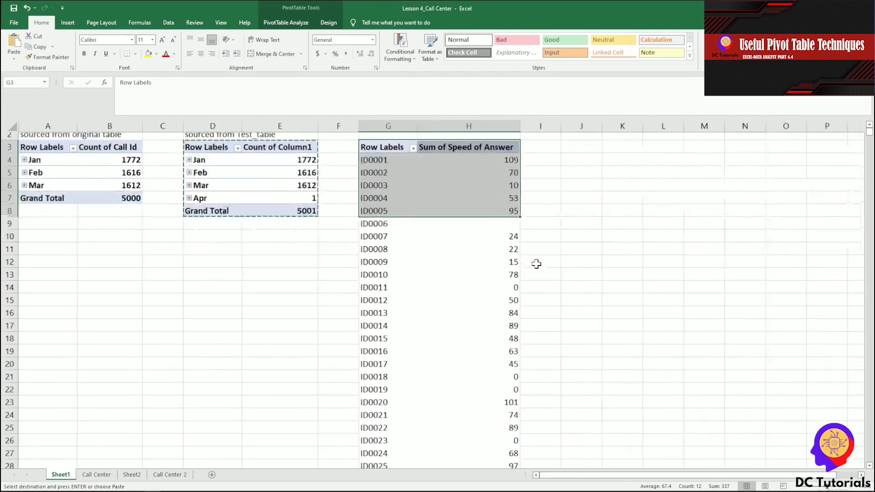
scroll(579, 253, "up", 1)
scroll(582, 254, "up", 1)
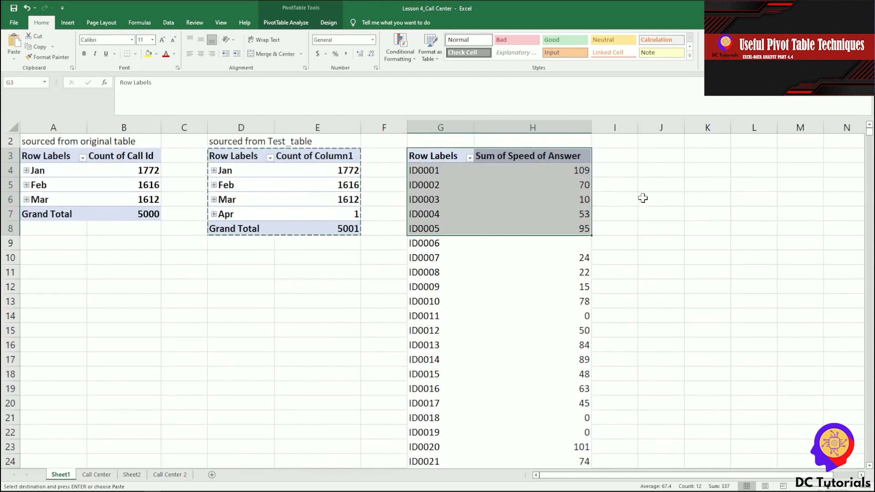
left_click(642, 198)
scroll(699, 236, "up", 1)
scroll(700, 236, "right", 1)
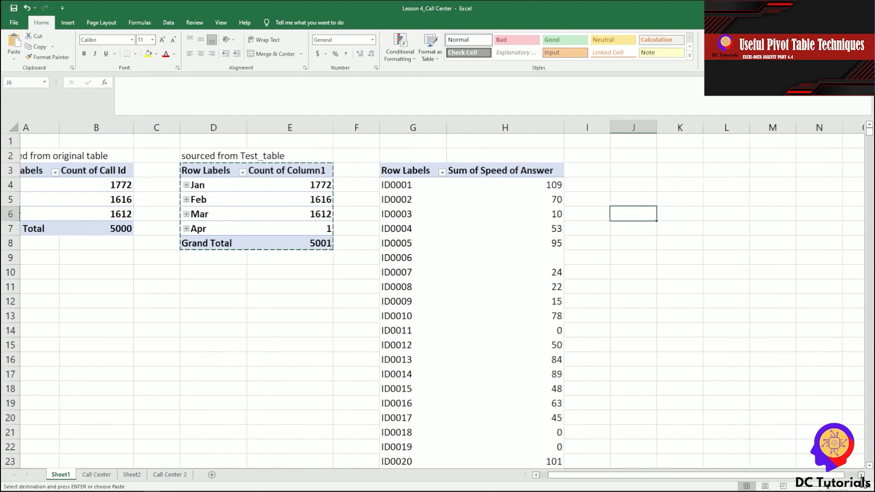
scroll(455, 296, "right", 3)
left_click(472, 287)
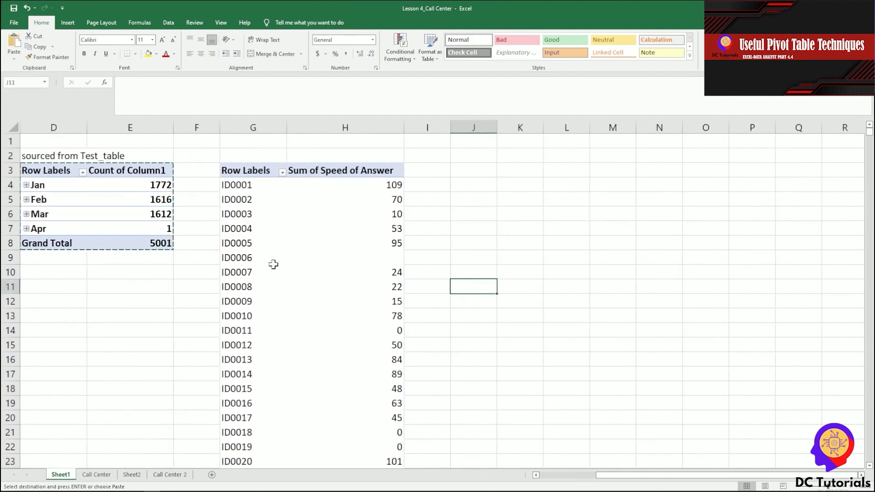
left_click(390, 259)
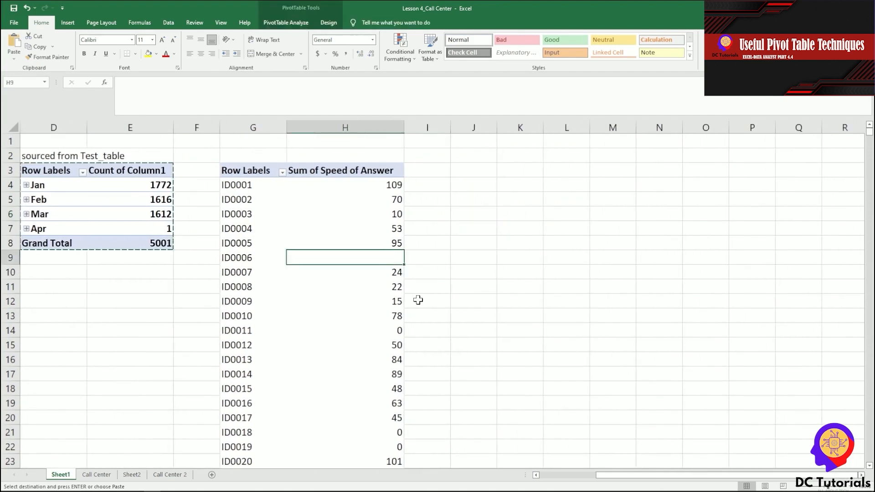
left_click(376, 332)
left_click(381, 259)
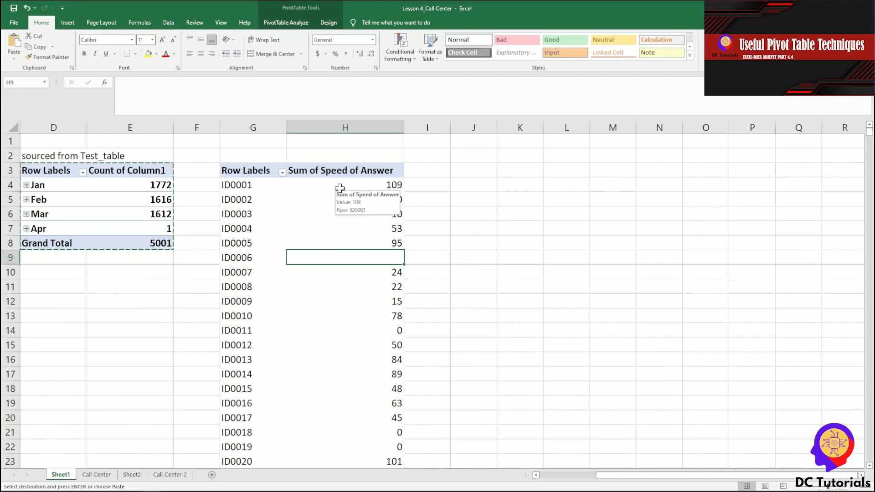
Open the copied PivotTable's options and review its totals, filters, display, printing and data settings before returning to layout and format
right_click(325, 198)
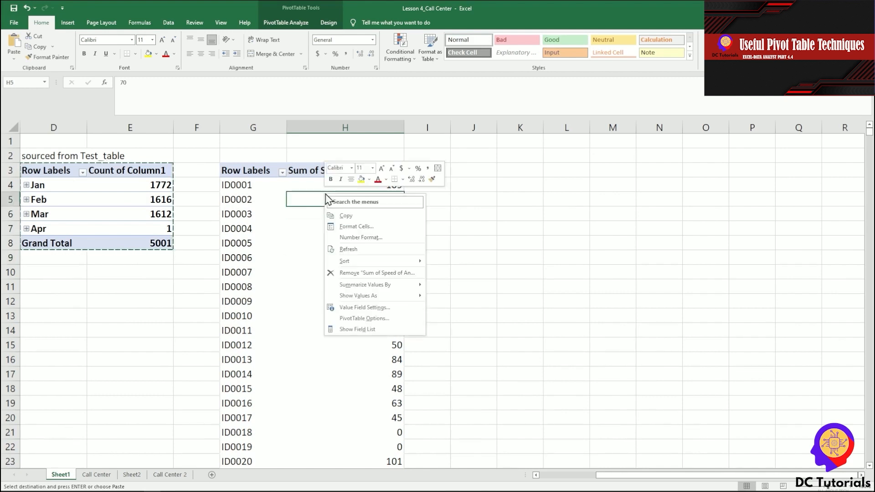
left_click(366, 320)
left_click_drag(355, 213, 382, 84)
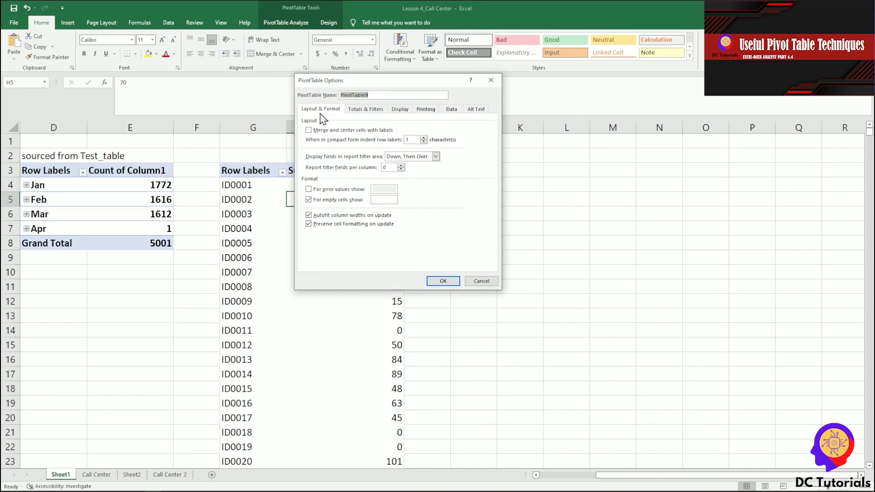
left_click(363, 110)
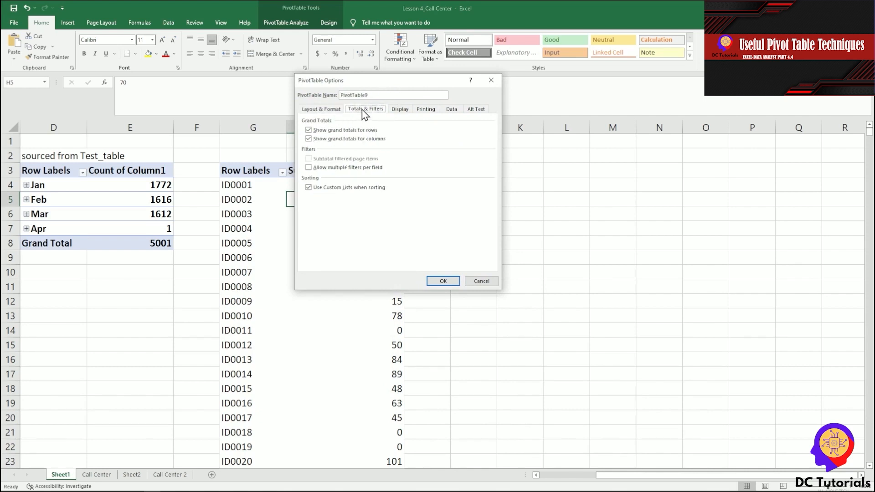
left_click(399, 113)
left_click(426, 110)
left_click(451, 110)
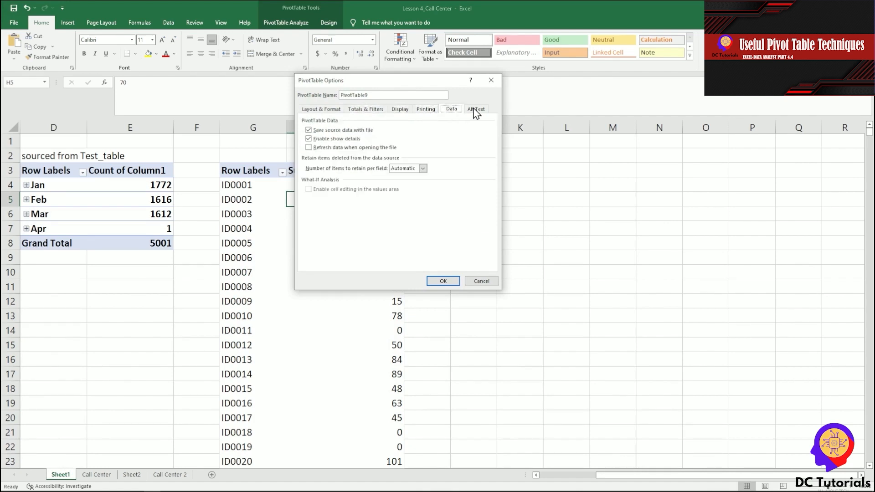
left_click(316, 110)
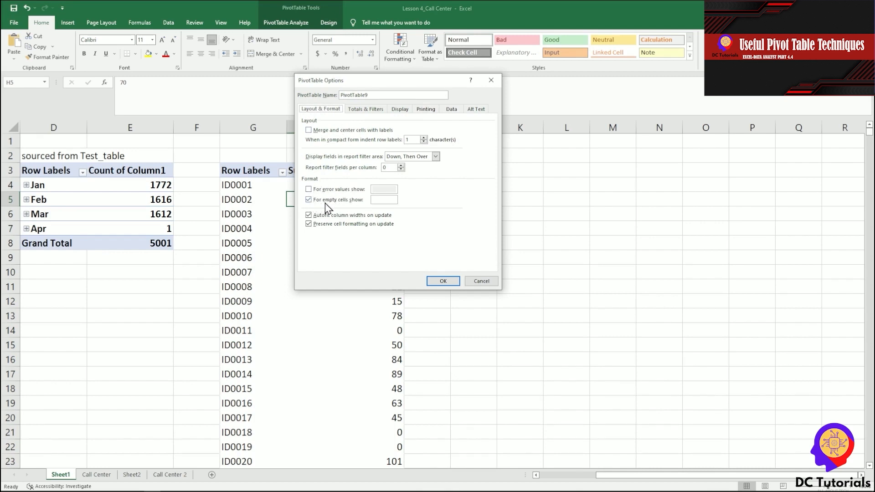
Set empty cells in the copied PivotTable to show "no data" and check the Speed of Answer values, starting with ID0006
left_click(379, 201)
left_click_drag(386, 78, 521, 100)
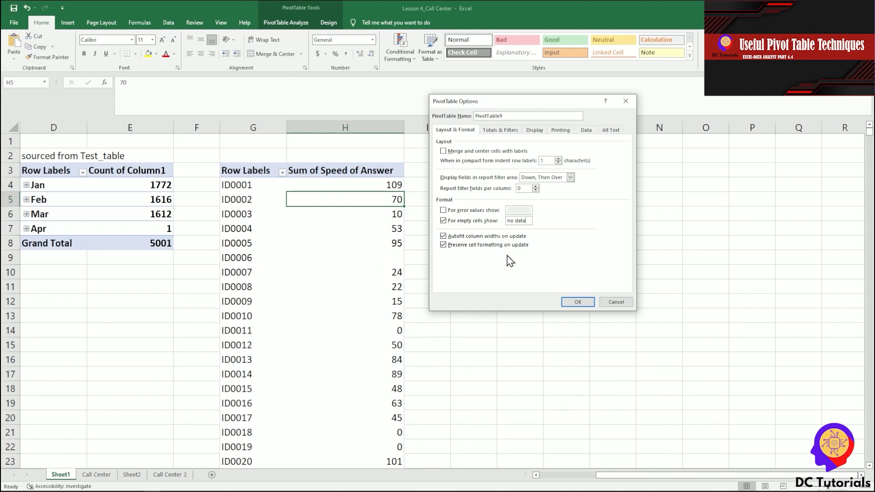
left_click(578, 302)
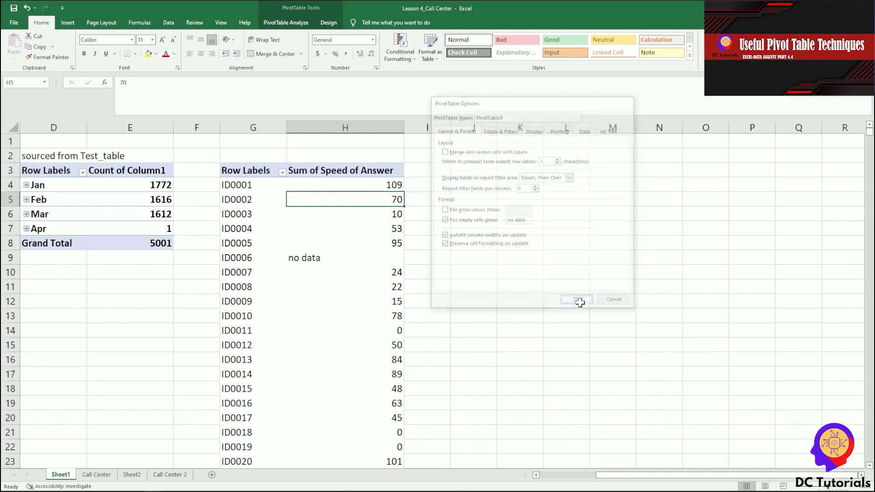
left_click(303, 258)
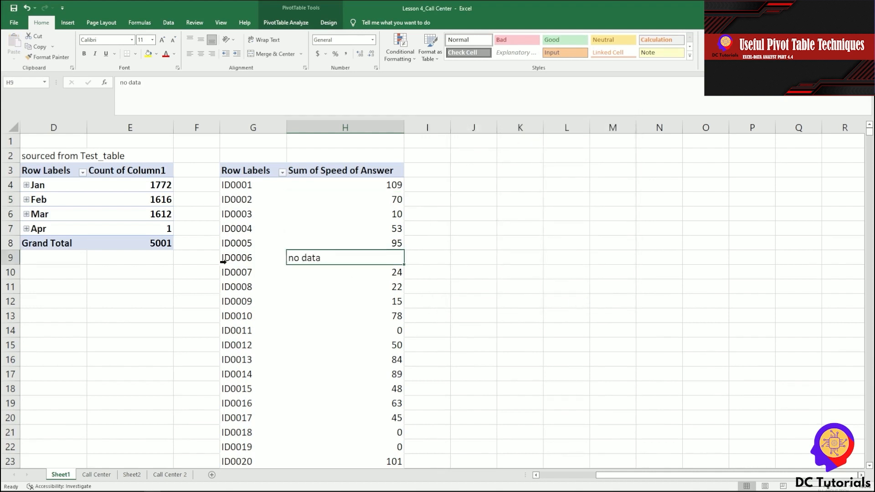
mouse_move(336, 260)
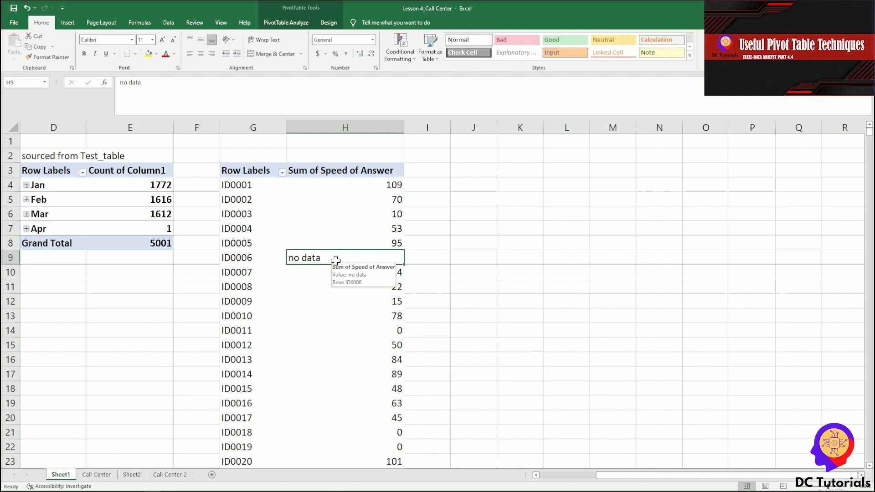
scroll(478, 307, "down", 20)
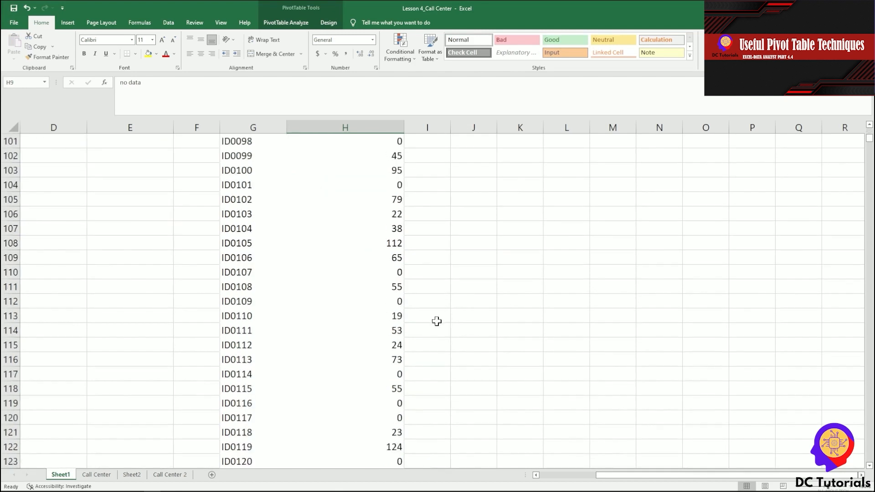
scroll(434, 323, "down", 17)
scroll(831, 349, "up", 3)
Right-align all of column H, which holds the Sum of Speed of Answer values
left_click_drag(869, 148, 869, 130)
key("Right")
key("Right")
left_click(359, 258)
left_click(342, 127)
left_click(212, 54)
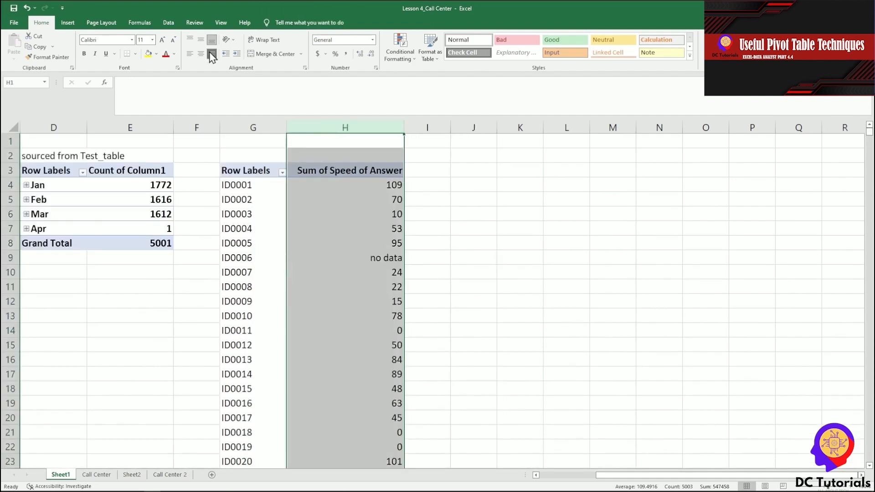
right_click(328, 201)
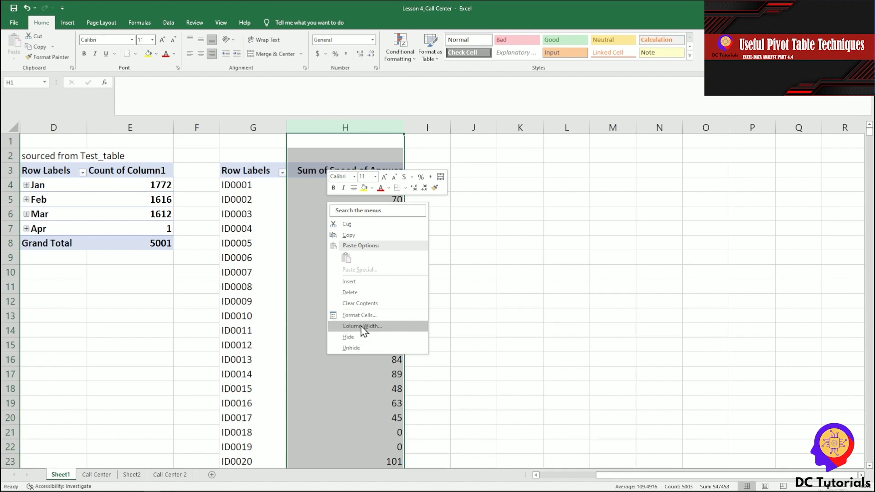
left_click(310, 287)
Enable the custom display for error values in the copied PivotTable's options, leaving the replacement text blank, and apply it
left_click(313, 255)
right_click(317, 259)
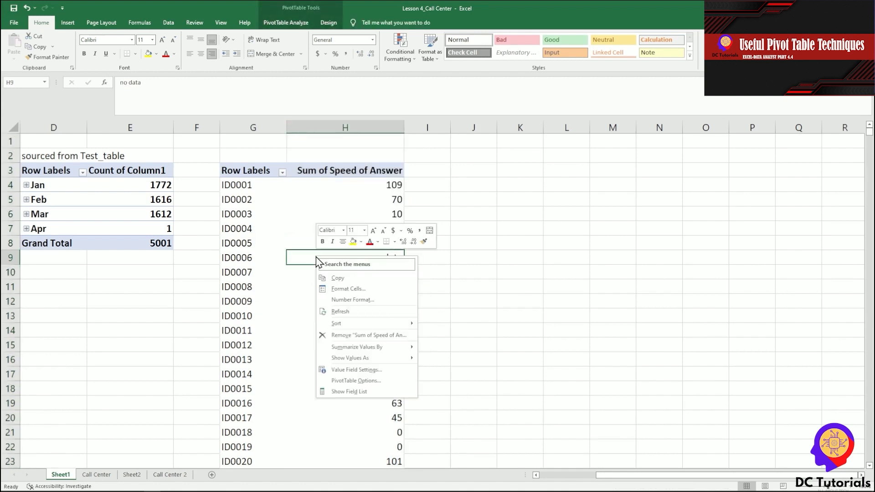
left_click(357, 382)
left_click_drag(375, 273, 509, 113)
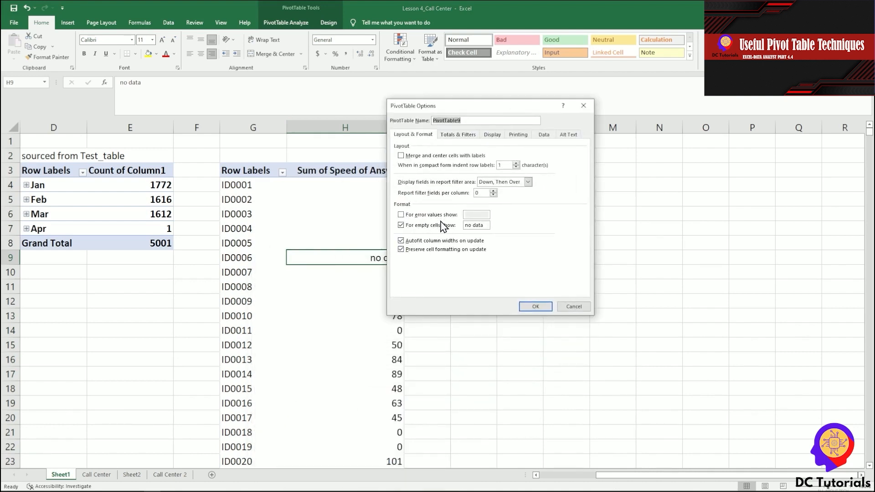
left_click_drag(451, 110, 503, 103)
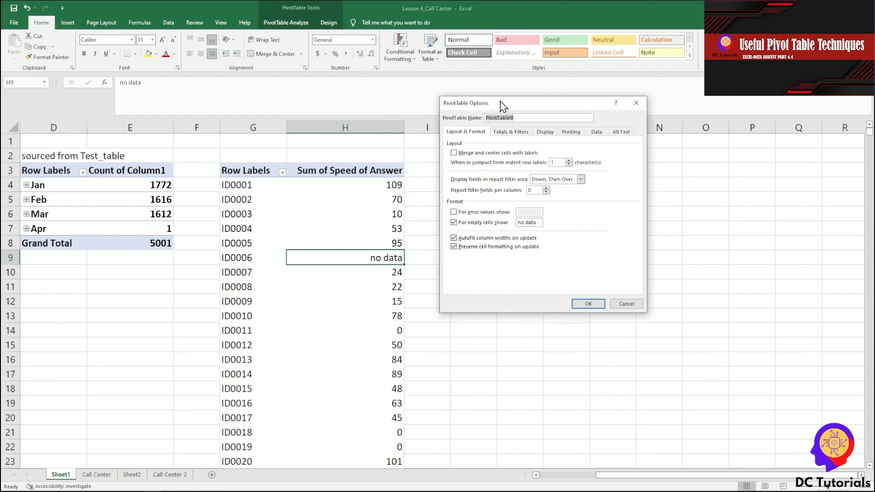
left_click(454, 213)
left_click(588, 303)
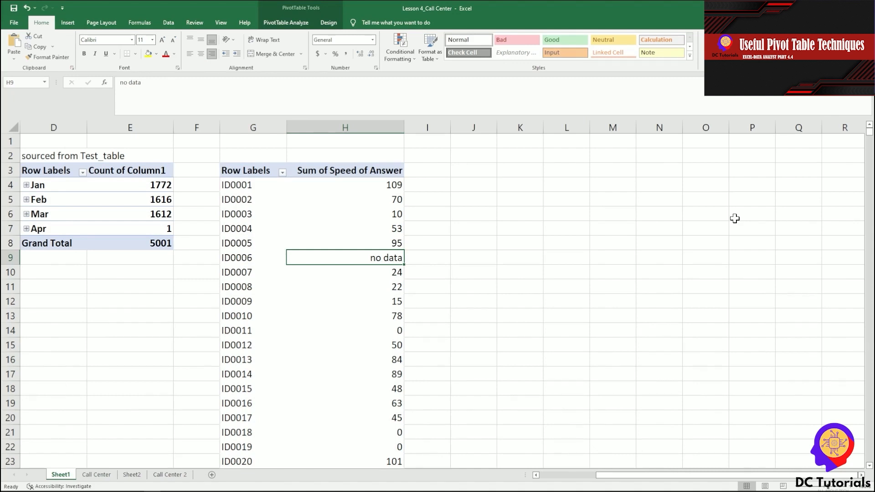
Reopen the copied PivotTable's options and enable refreshing the data when opening the file
right_click(331, 256)
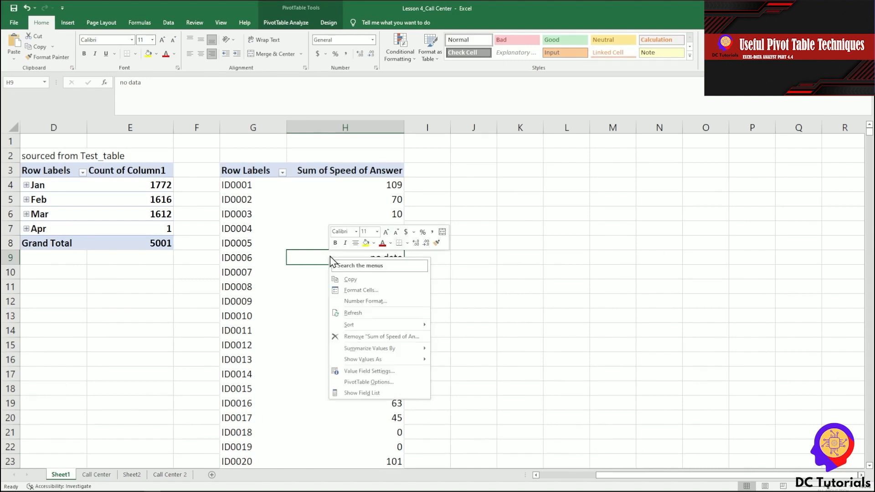
left_click(368, 383)
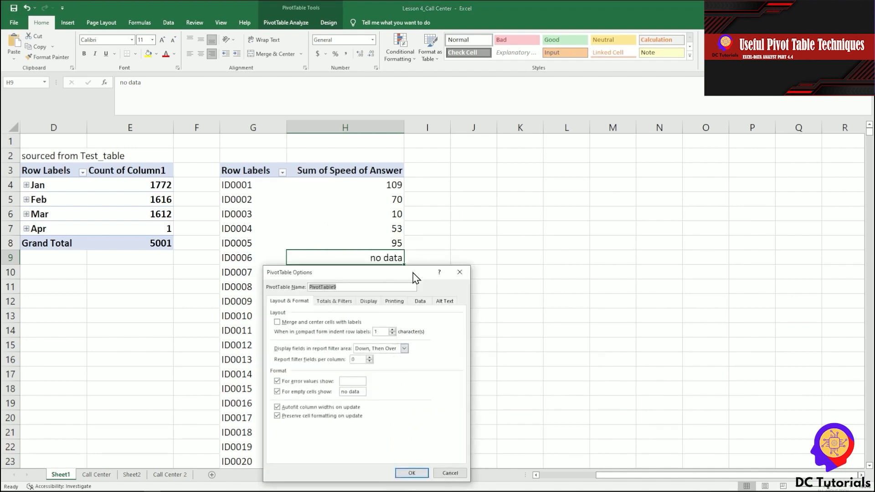
left_click_drag(413, 270, 462, 102)
left_click(469, 129)
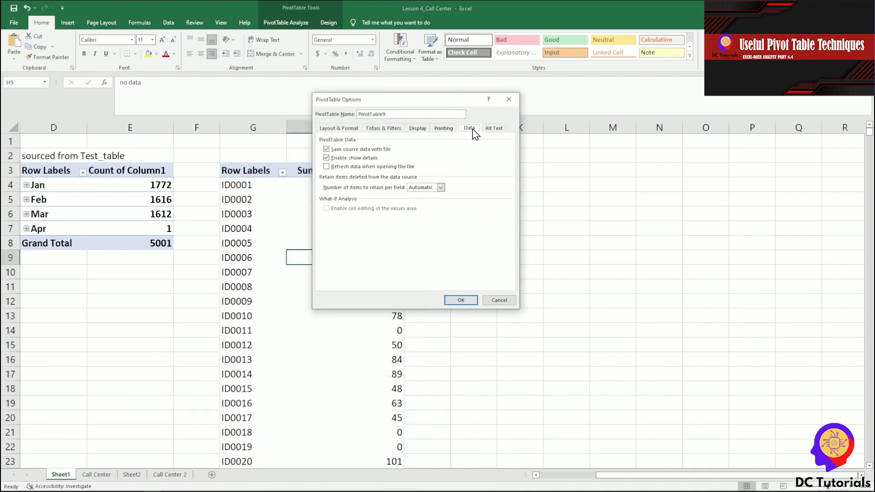
left_click(327, 167)
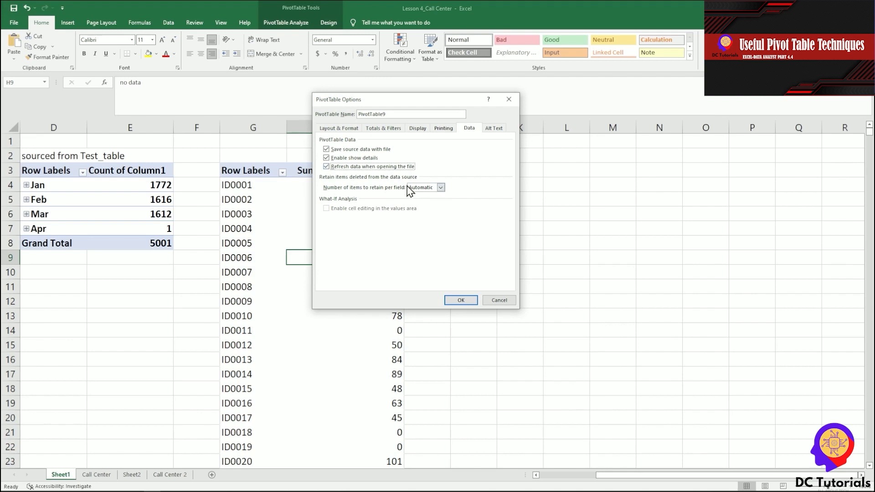
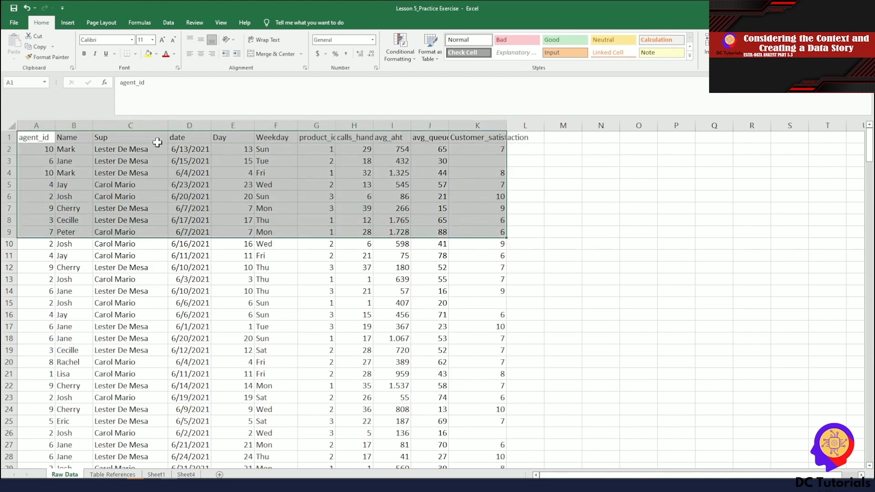
Examine the Raw Data columns in the Lesson 5_Practice Exercise workbook, including the date, Day through avg_queue columns and the Weekday formulas
left_click(141, 149)
left_click(184, 147)
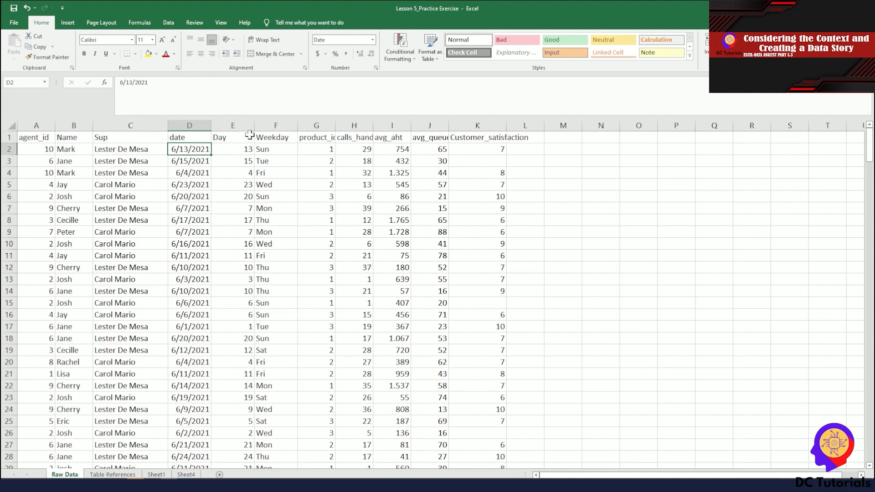
left_click_drag(244, 124, 447, 125)
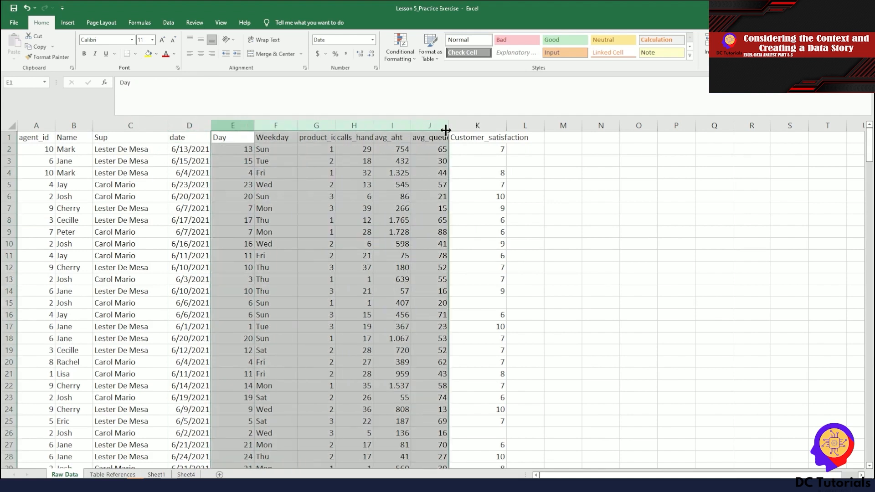
left_click(281, 176)
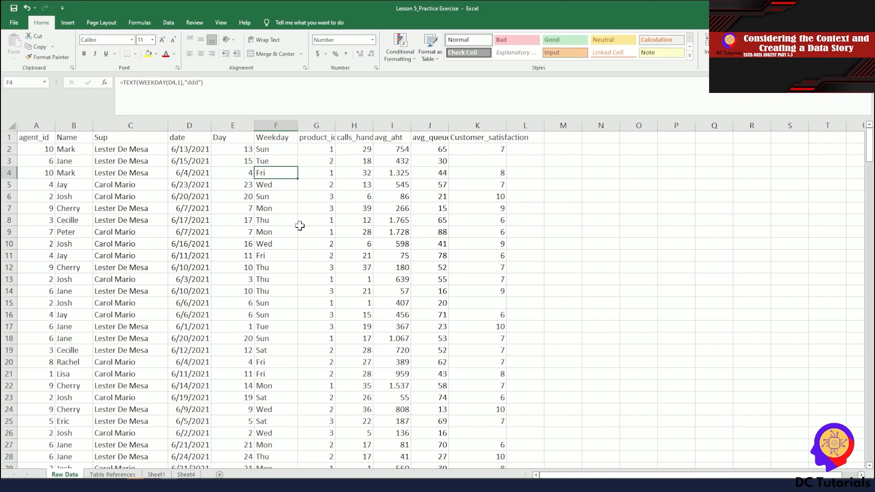
left_click(172, 176)
left_click(255, 161)
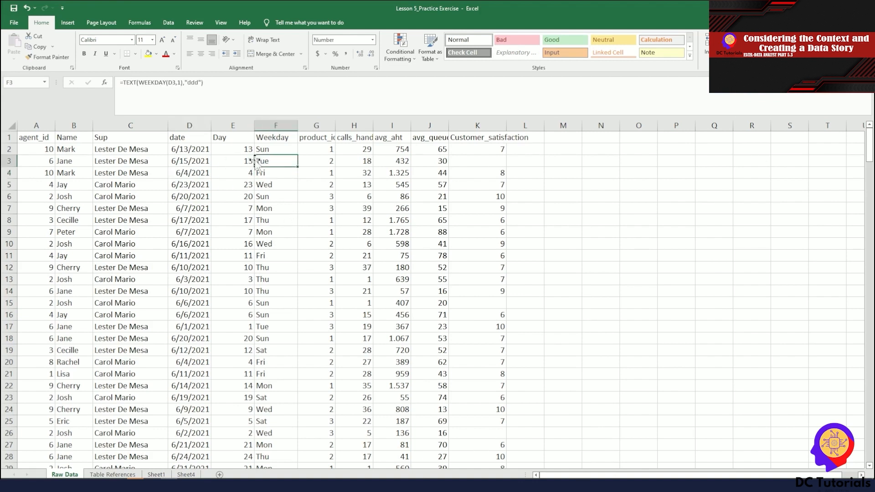
left_click(286, 139)
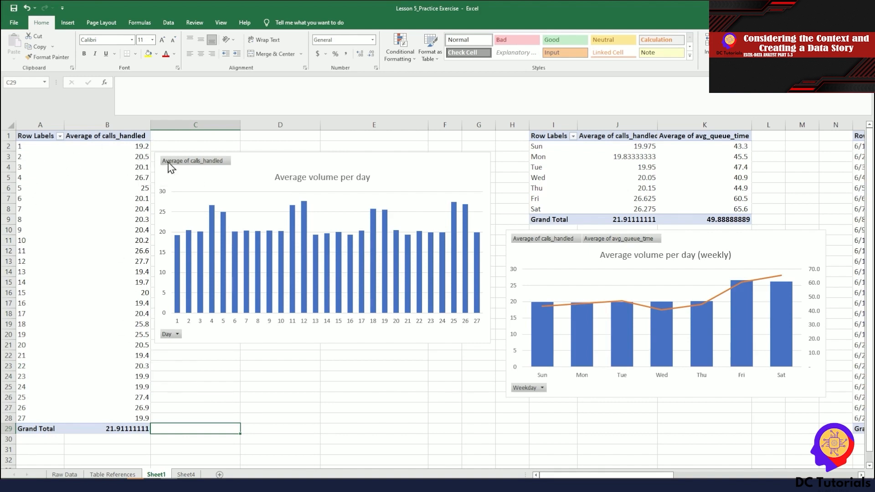
Examine the daily bars of the Average volume per day chart on Sheet1
left_click(292, 165)
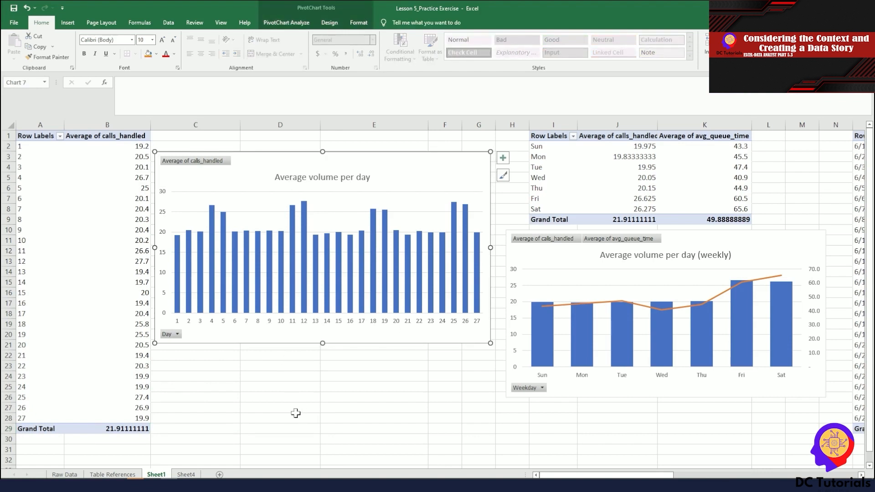
mouse_move(203, 248)
mouse_move(293, 281)
left_click(376, 364)
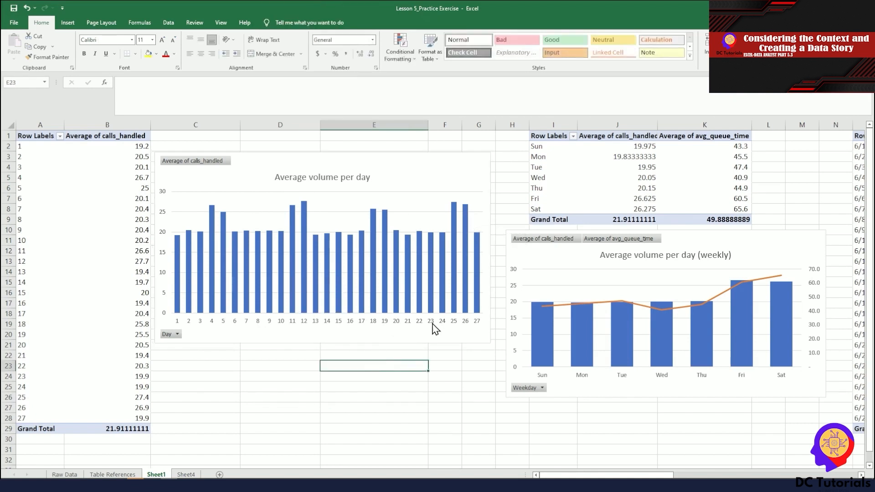
left_click_drag(414, 335, 416, 335)
left_click_drag(389, 163, 388, 162)
left_click(341, 376)
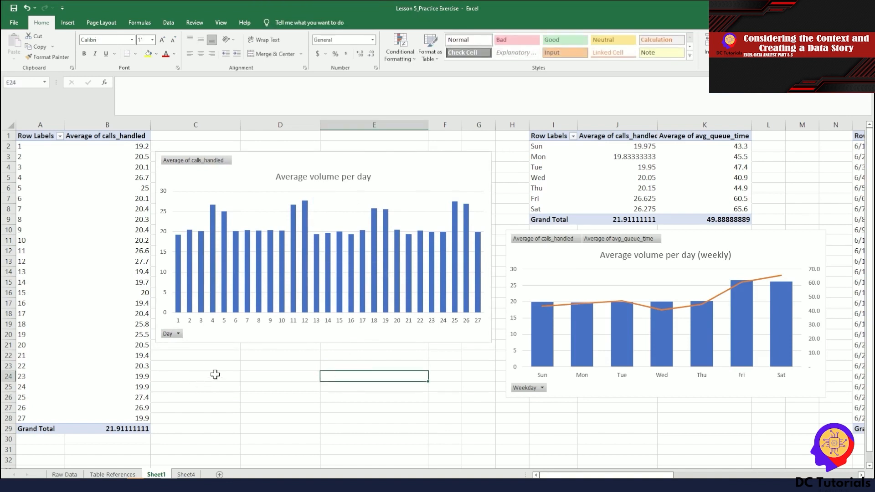
Review the Table References sheet and Raw Data's Weekday column, and examine the weekly average volume chart on Sheet1
left_click(97, 469)
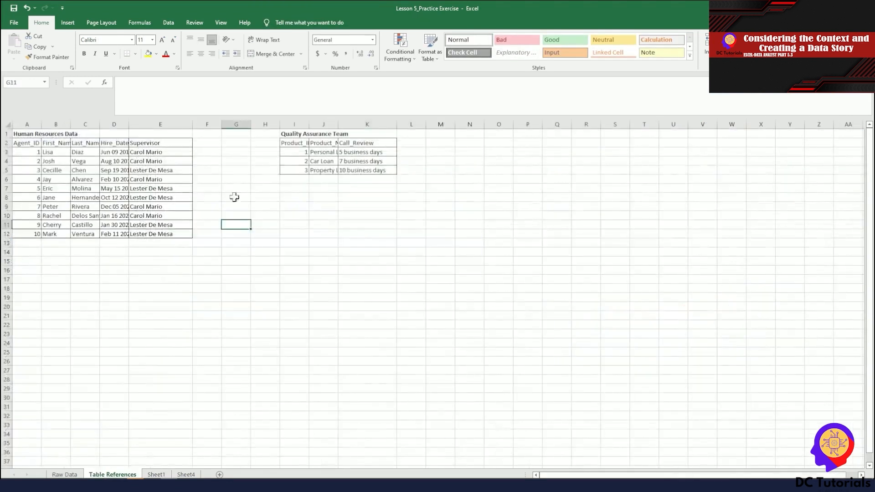
left_click(62, 474)
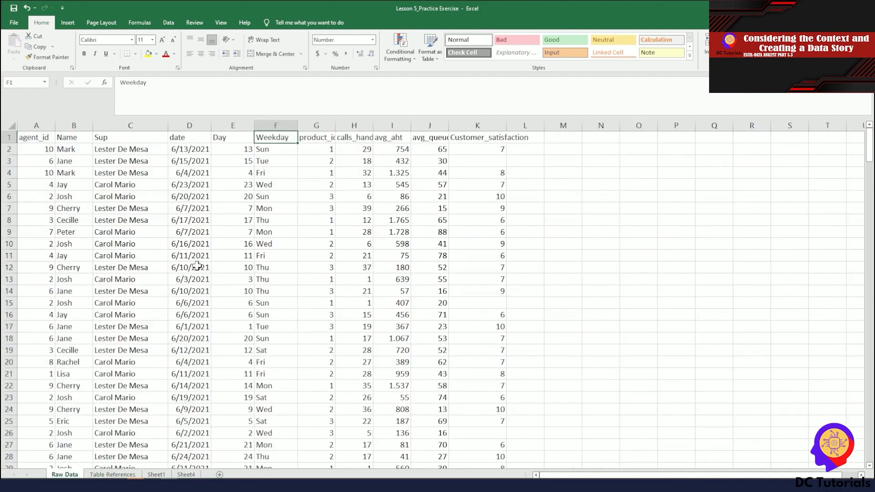
left_click(277, 125)
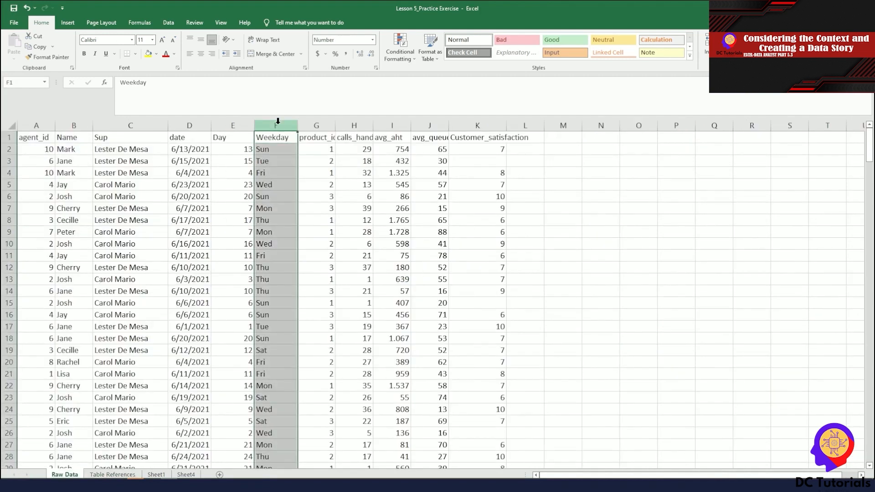
left_click(119, 475)
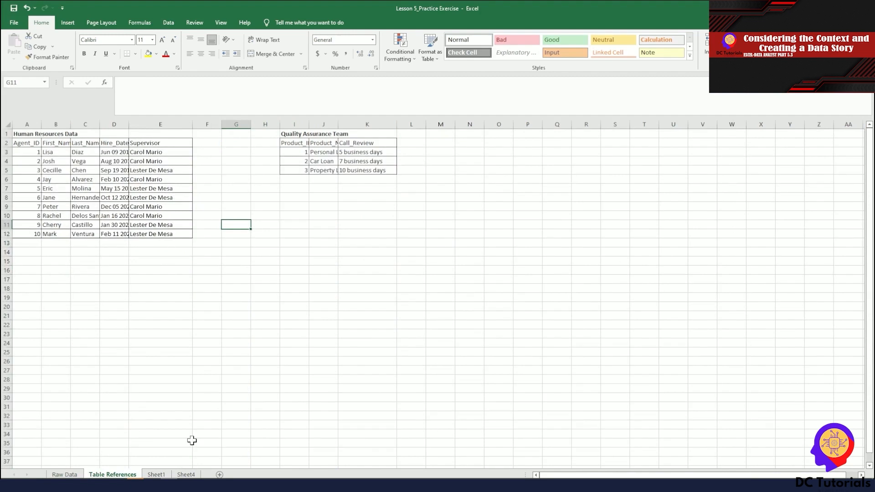
left_click(156, 474)
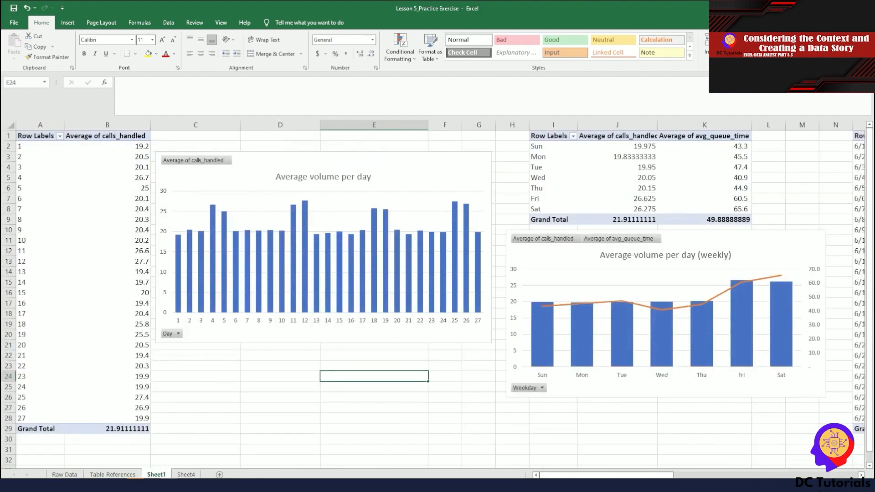
left_click_drag(647, 474, 669, 475)
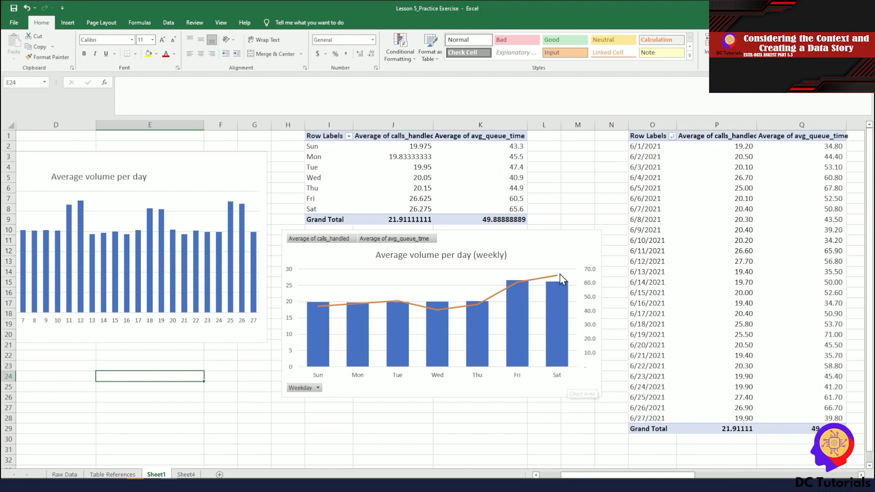
Examine the Average of avg_queue_time values by weekday in the PivotTable above the weekly average volume chart
mouse_move(529, 292)
left_click_drag(502, 145, 509, 211)
left_click(559, 203)
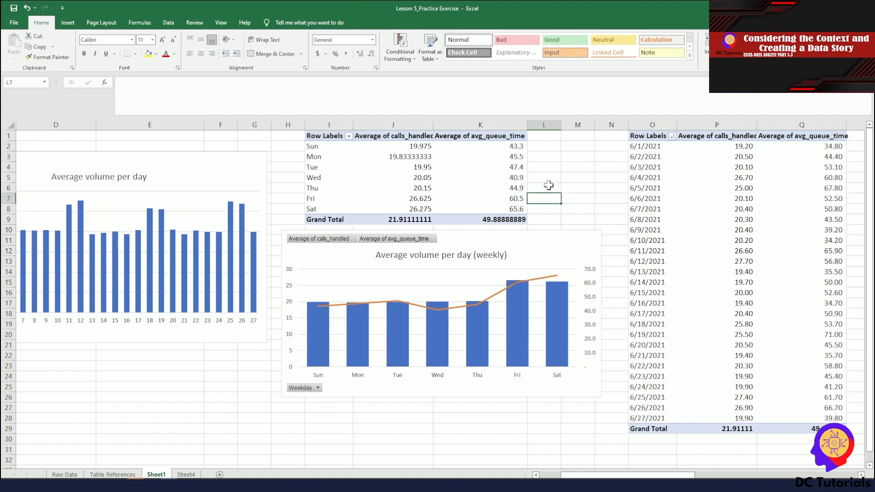
left_click(546, 146)
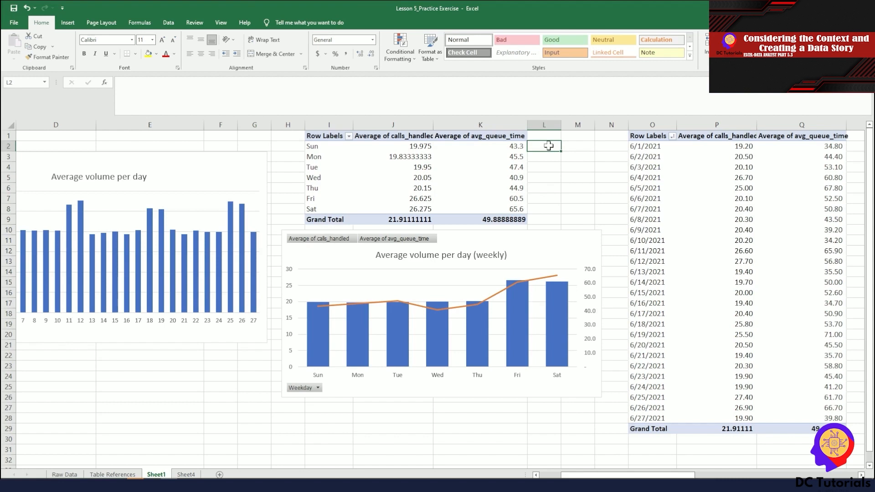
left_click(507, 150)
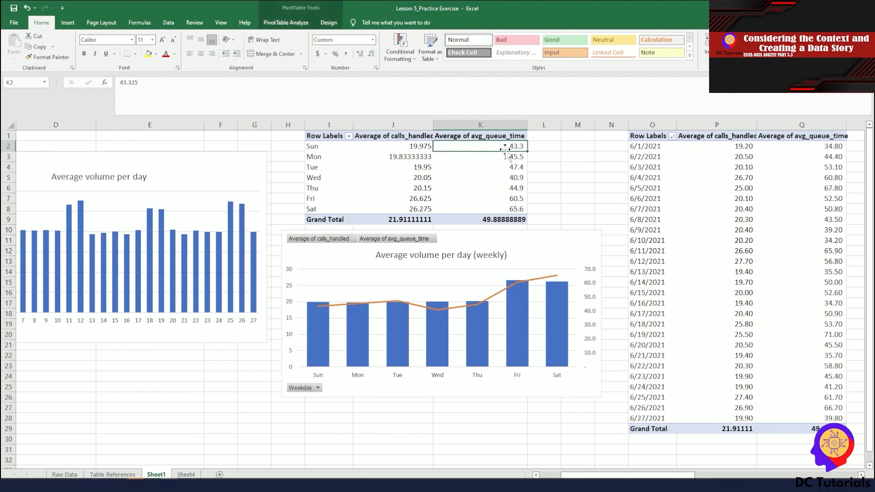
left_click(510, 194)
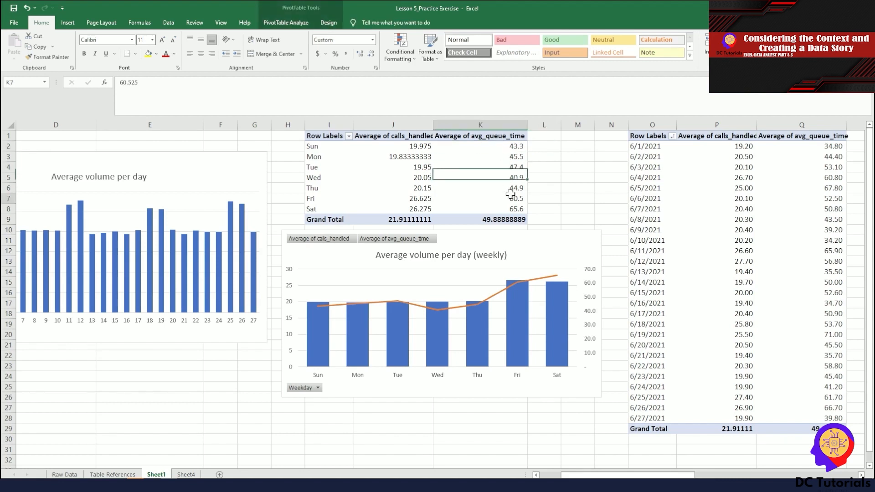
left_click(556, 178)
Nudge the weekly average volume chart slightly and review its trend line against the Average of calls_handled and Average of avg_queue_time fields
left_click_drag(543, 234, 546, 231)
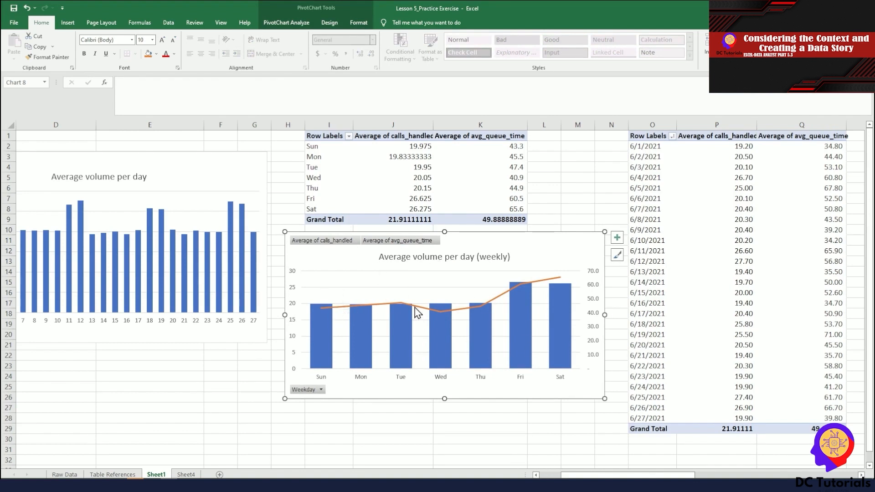
mouse_move(562, 277)
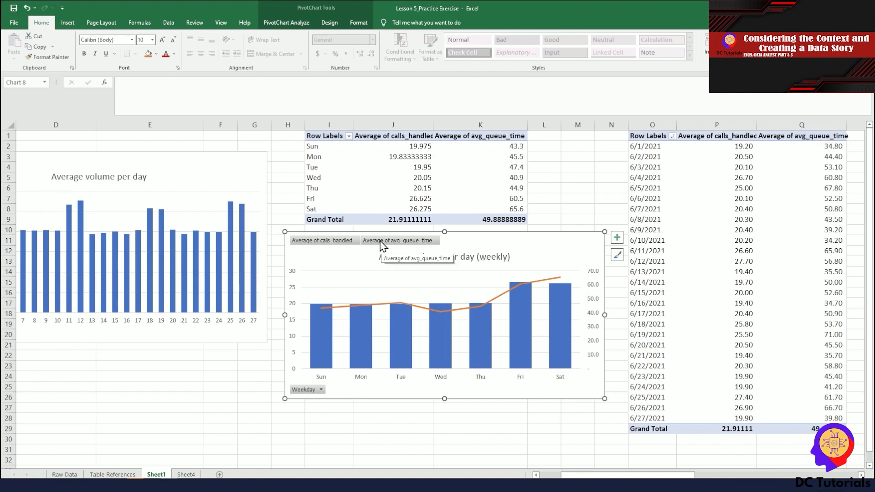
left_click(577, 208)
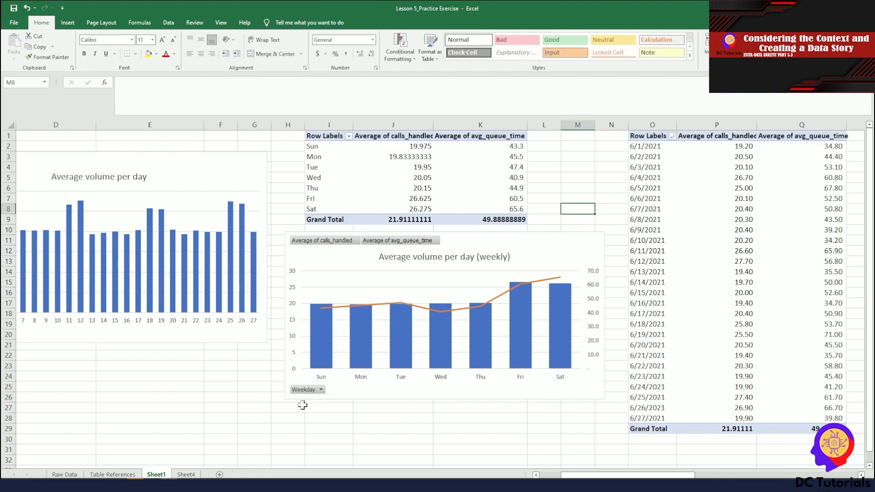
left_click(349, 397)
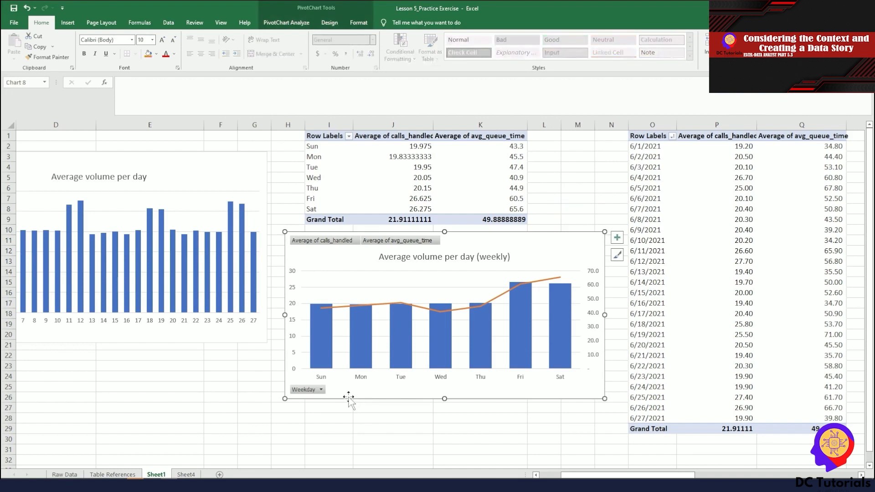
left_click(324, 427)
scroll(325, 428, "down", 3)
scroll(410, 319, "up", 3)
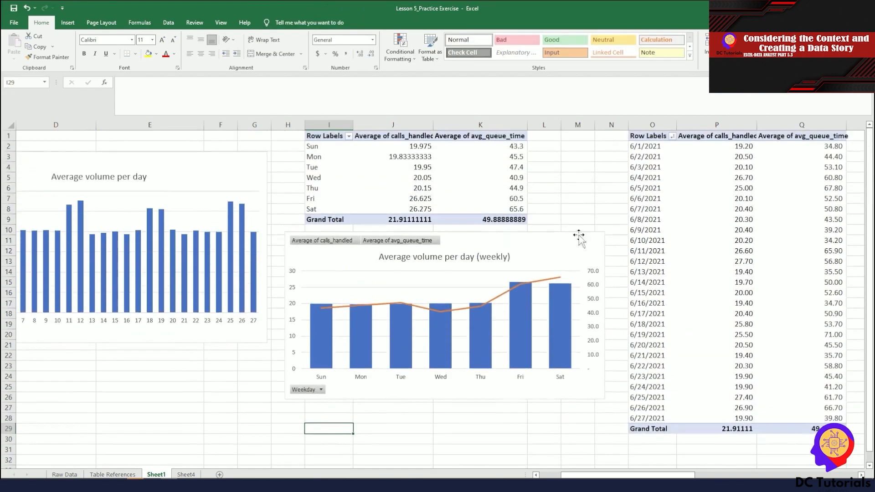
Move the weekly average volume chart slightly lower and make it taller, extending it to about row 27
left_click_drag(486, 235, 485, 237)
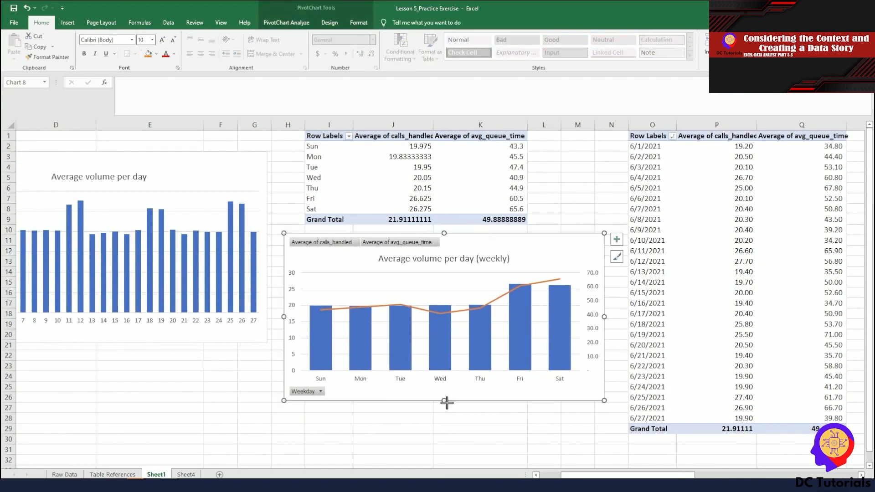
left_click_drag(446, 401, 447, 413)
left_click(578, 205)
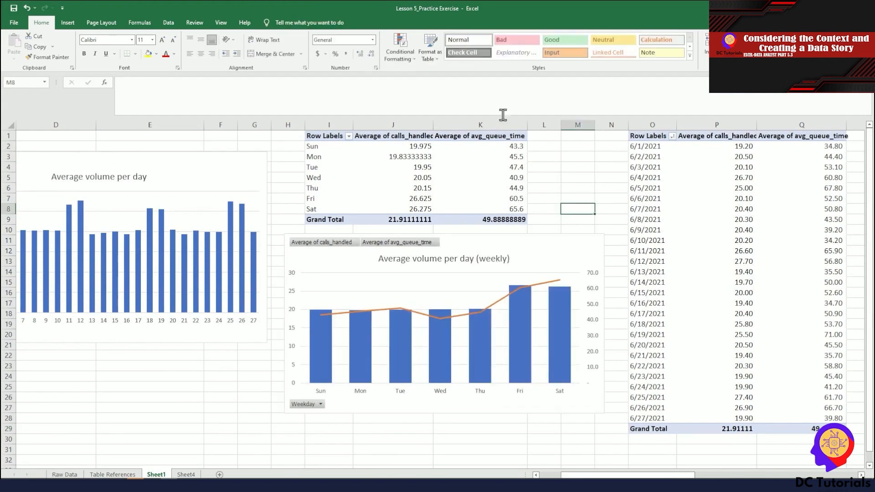
scroll(467, 429, "down", 3)
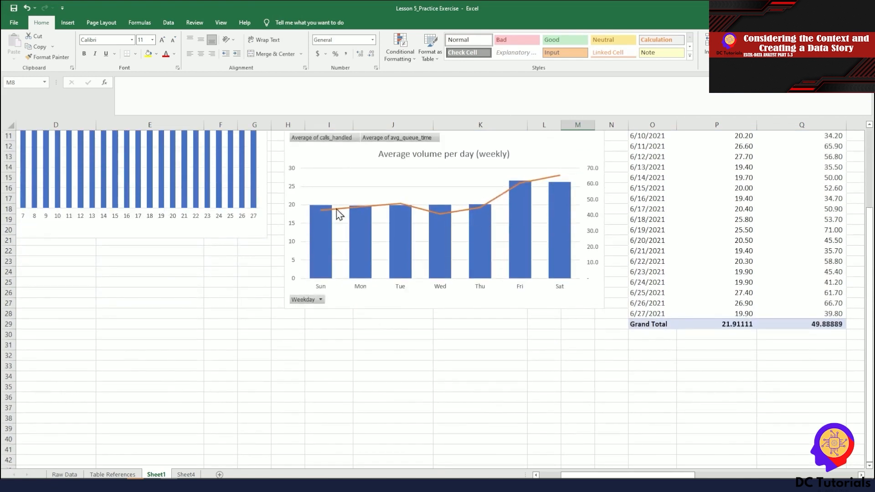
scroll(506, 383, "up", 3)
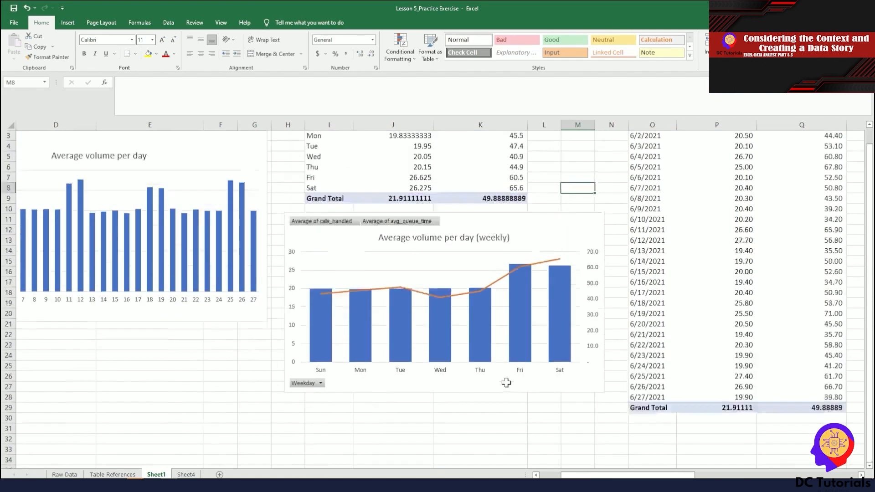
scroll(506, 383, "up", 1)
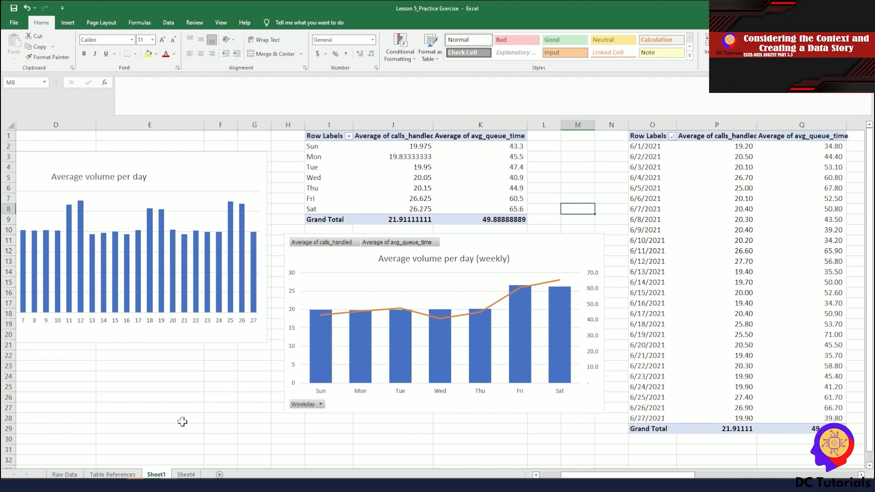
Widen column K slightly and reposition the weekly average volume chart just below its PivotTable
left_click(577, 156)
left_click_drag(528, 125, 531, 125)
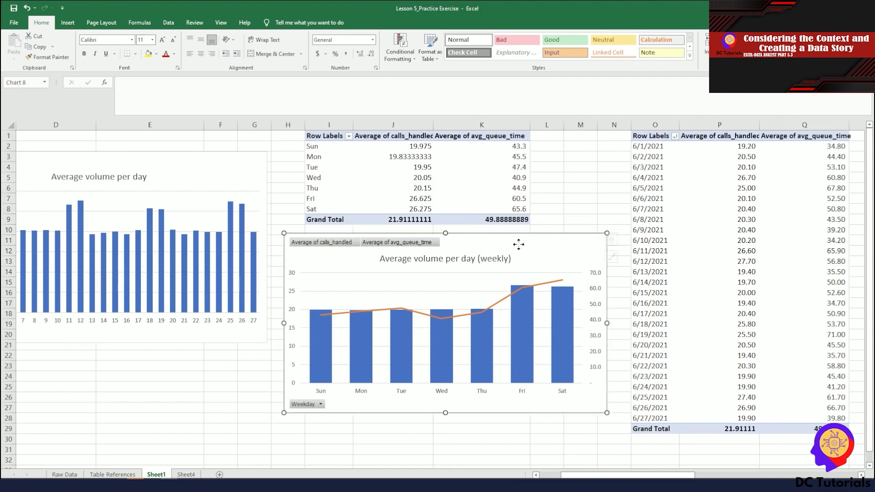
left_click_drag(517, 245, 511, 243)
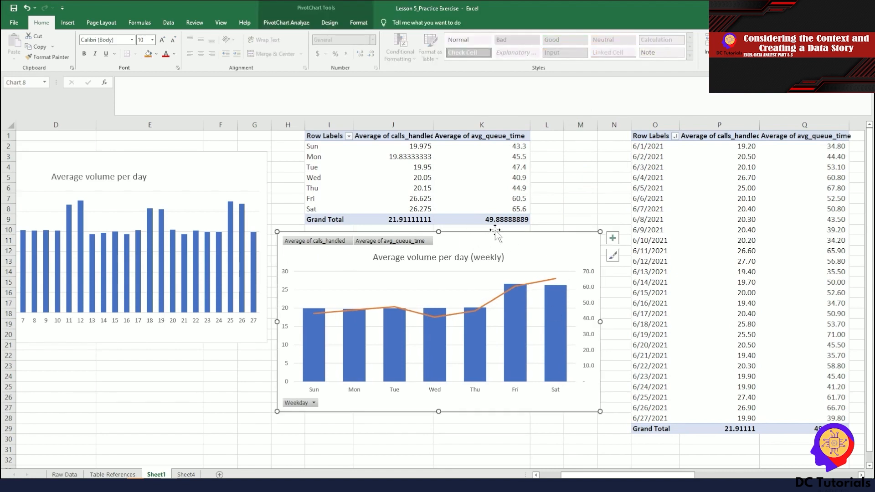
Compare the Sheet4 story chart with Sheet1's weekly chart, examining its descriptive title and the Friday and Saturday bars
left_click(186, 474)
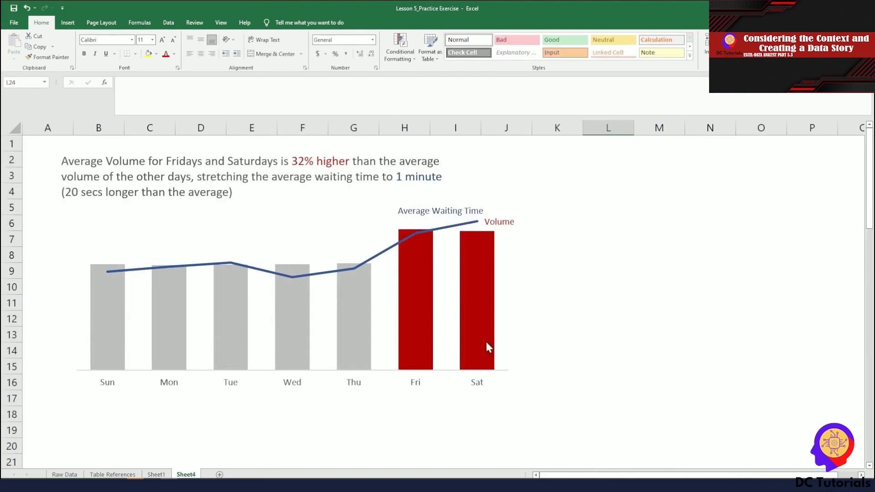
left_click(157, 474)
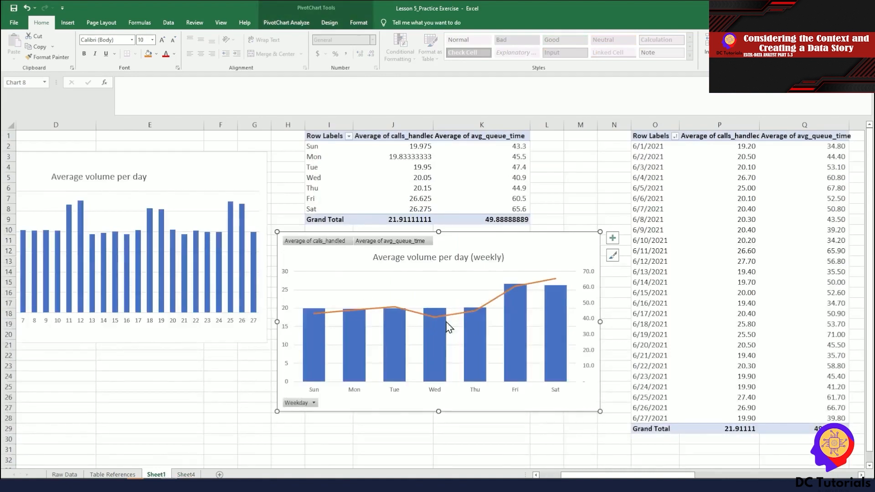
left_click(186, 474)
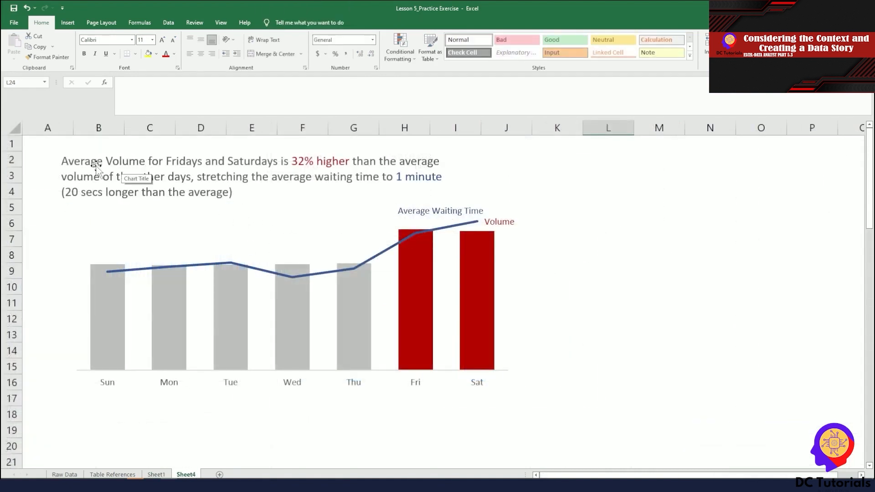
left_click(126, 160)
left_click(625, 221)
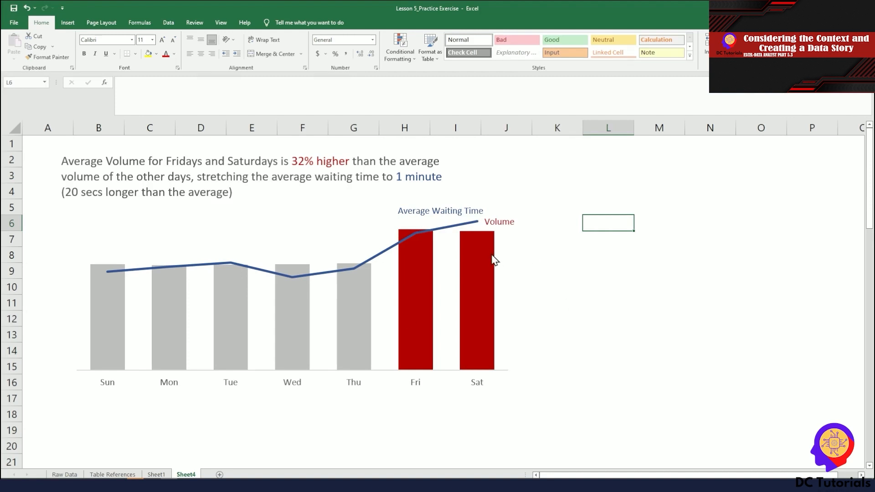
mouse_move(493, 260)
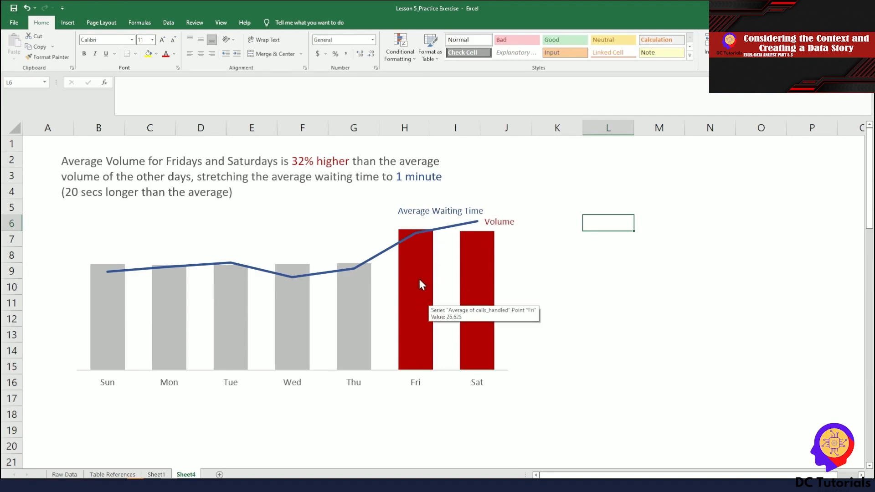
Examine the emphasised "32% higher" and "1 minute" wording in the Sheet4 chart title and the Average Waiting Time label
left_click(305, 163)
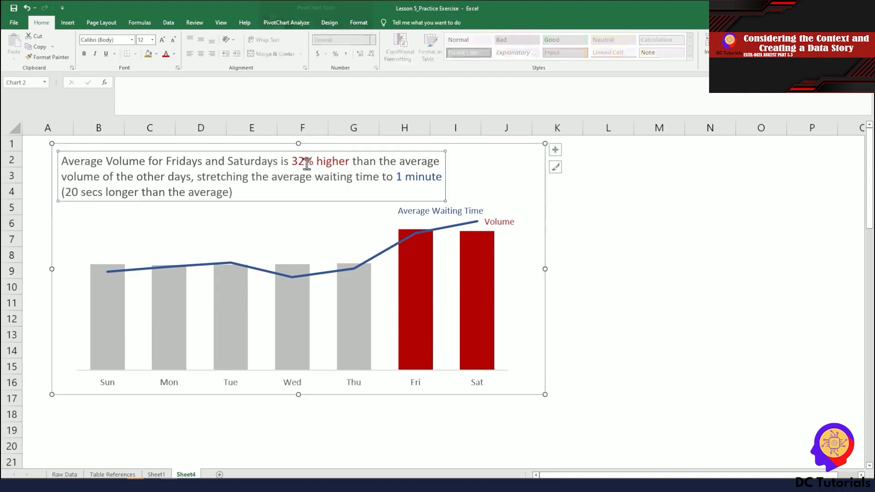
left_click_drag(292, 161, 431, 181)
left_click(381, 187)
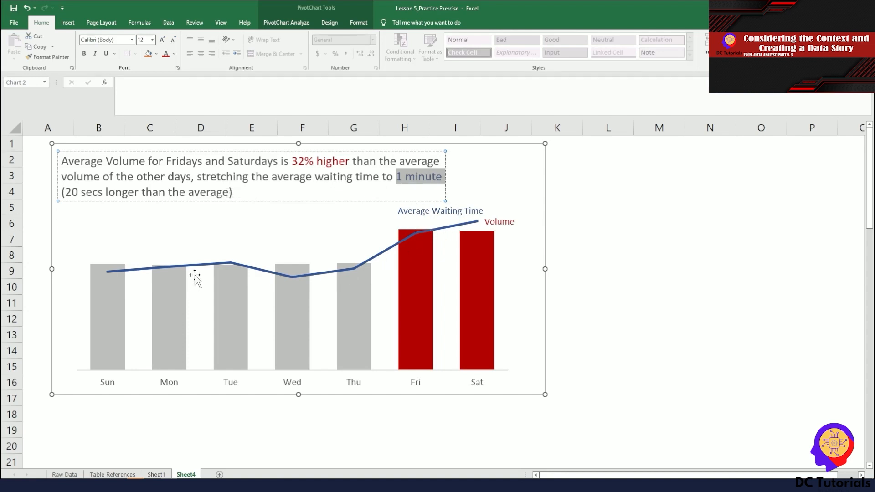
left_click(661, 281)
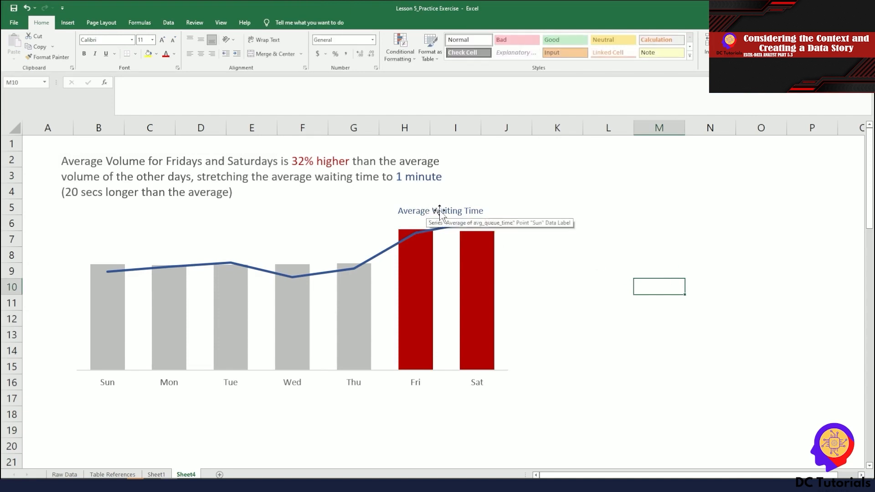
left_click(611, 281)
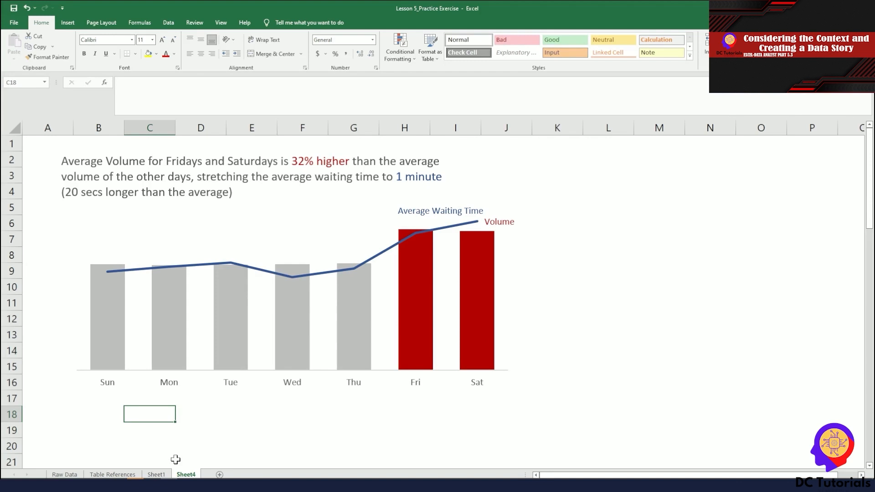
Examine the daily calls_handled and avg_queue_time line chart on Sheet1, including the 6/4/2021 point
left_click(158, 474)
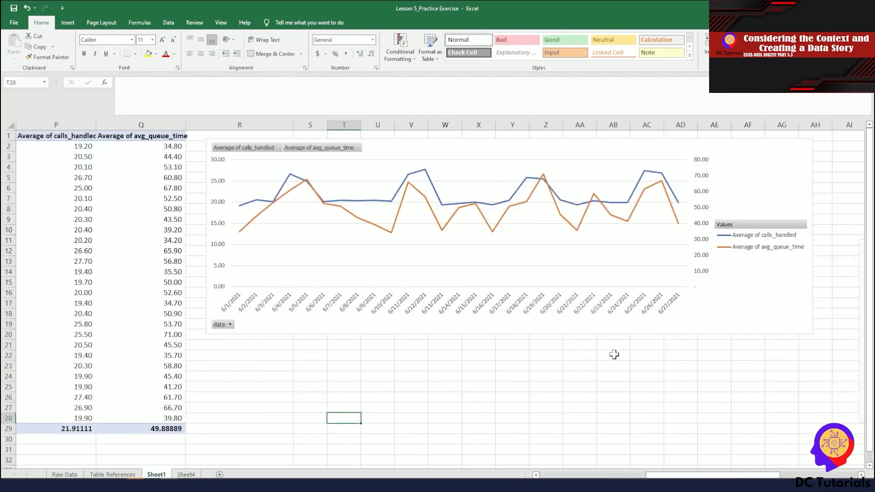
mouse_move(664, 475)
left_mouse_down()
mouse_move(640, 476)
mouse_move(653, 476)
left_mouse_up()
left_click(433, 375)
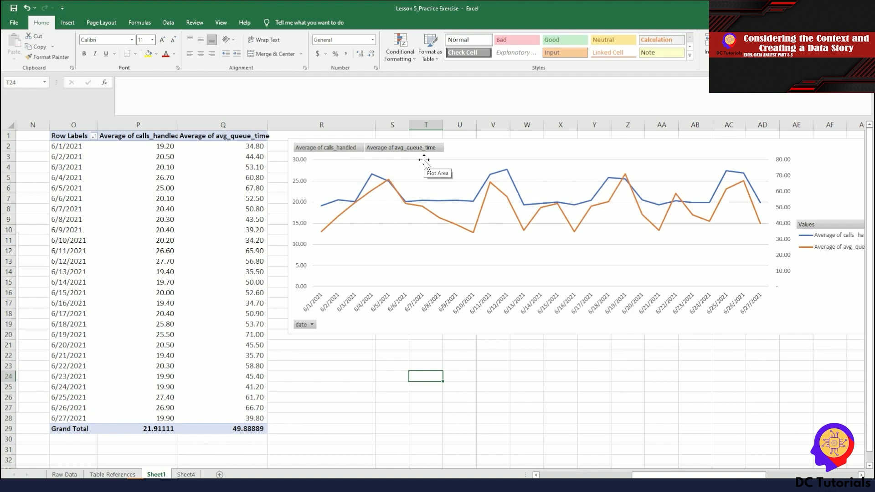
scroll(687, 441, "right", 3)
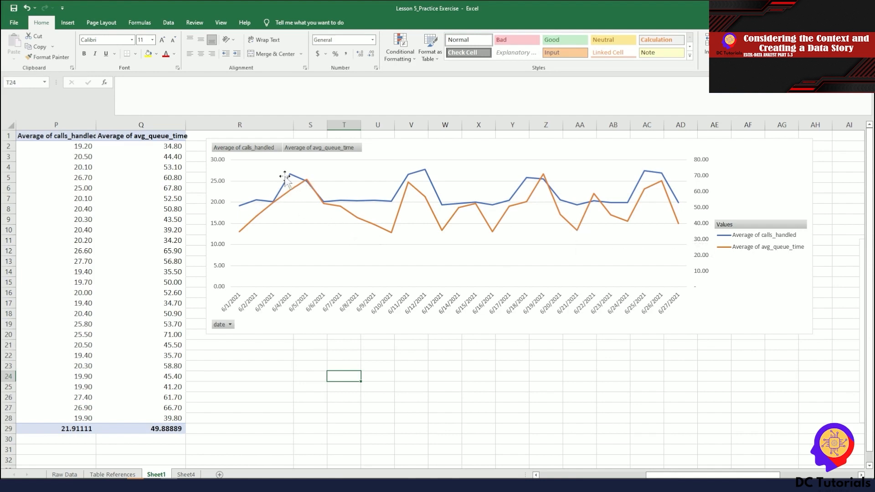
mouse_move(288, 179)
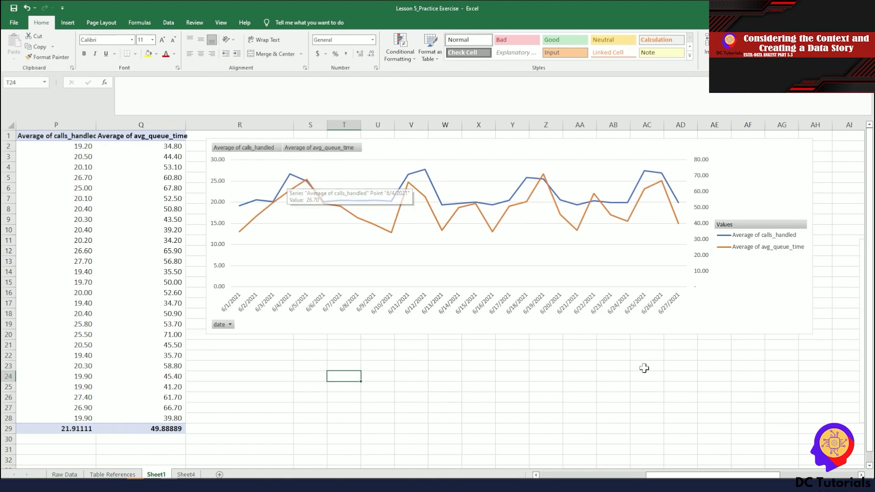
Examine the calls handled, queue time and customer satisfaction averages in the weekday PivotTable in columns AJ to AM of Sheet1
left_click_drag(707, 476, 775, 468)
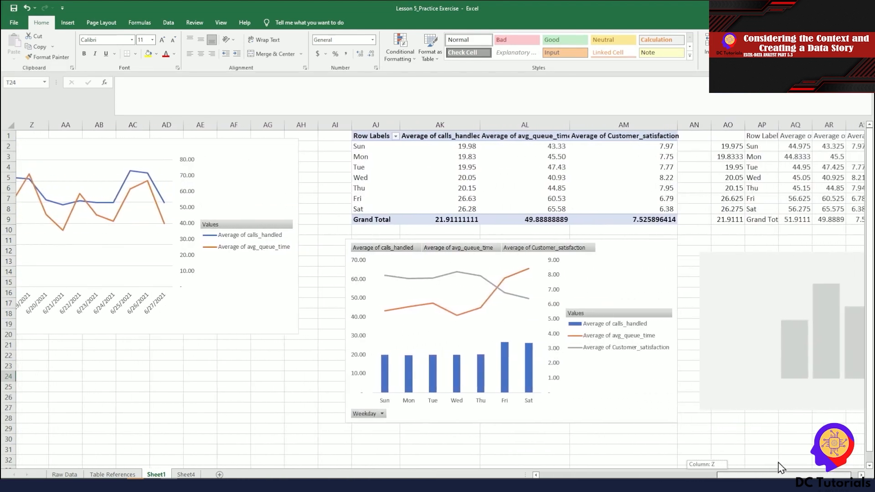
left_click(861, 475)
left_click(861, 475)
left_click(861, 475)
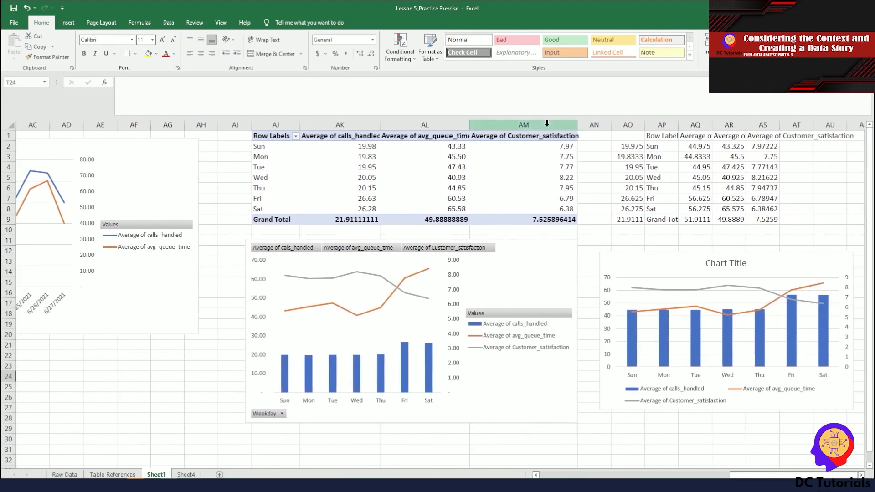
left_click_drag(539, 148, 547, 209)
left_click_drag(453, 146, 453, 208)
left_click(363, 144)
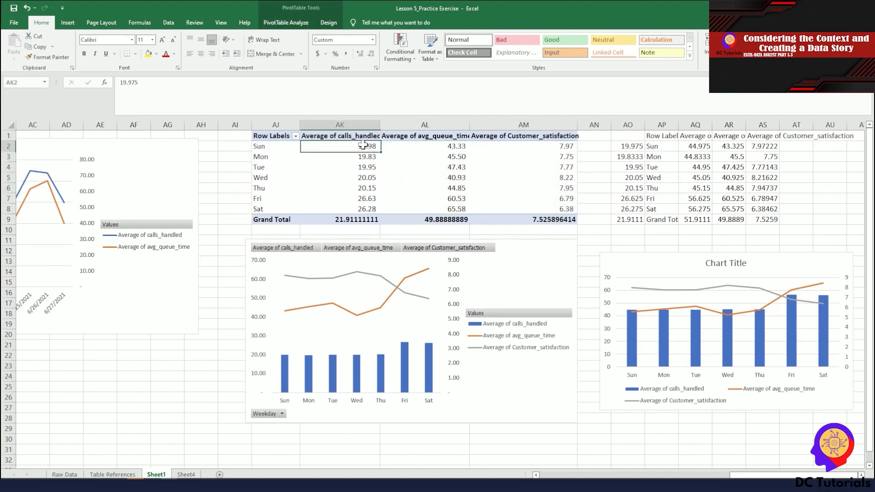
left_click_drag(363, 145, 362, 208)
left_click(224, 178)
left_click(235, 146)
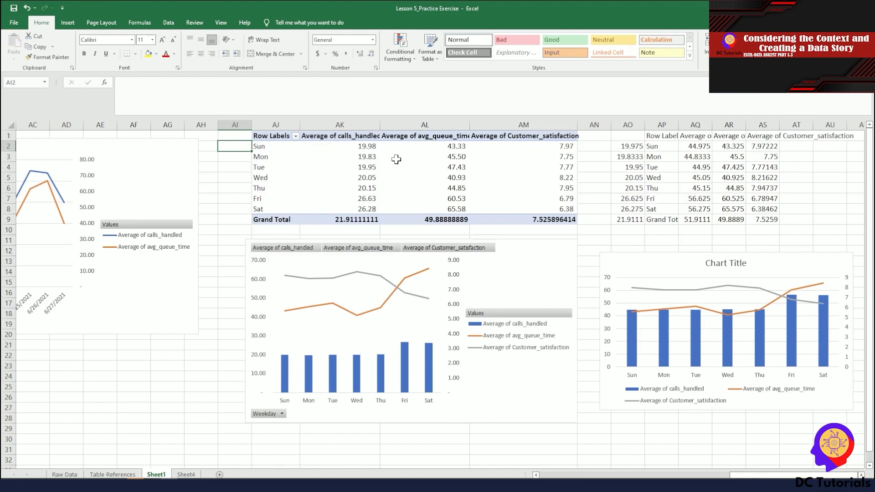
Widen column AK to fit the Average of calls_handled header and check the Sunday call and queue time values
left_click_drag(360, 145, 358, 211)
left_click_drag(380, 121, 387, 121)
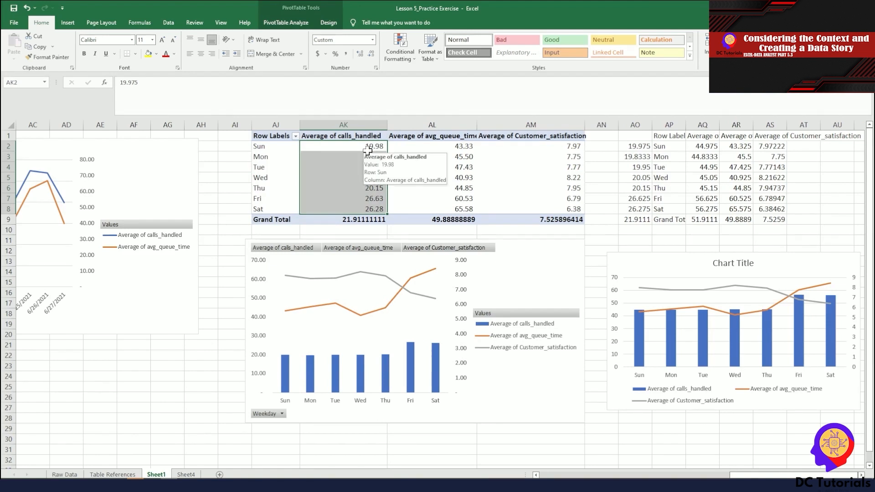
left_click(367, 147)
left_click(443, 147)
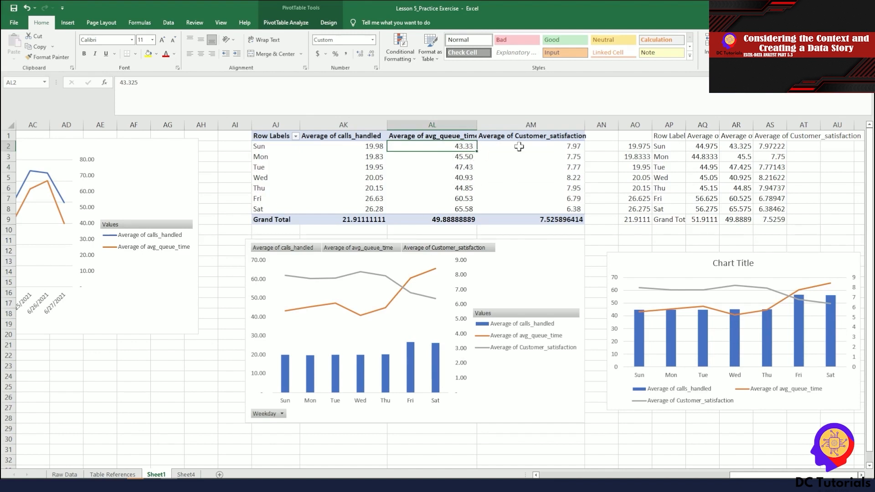
Examine the Sunday to Saturday customer satisfaction averages in column AM of Sheet1 and the weekday PivotChart below them
left_click_drag(546, 145, 547, 206)
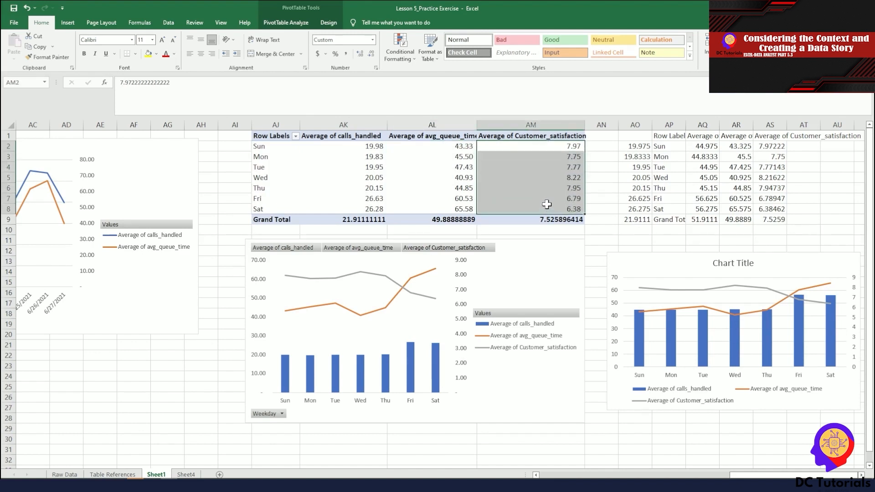
left_click(523, 246)
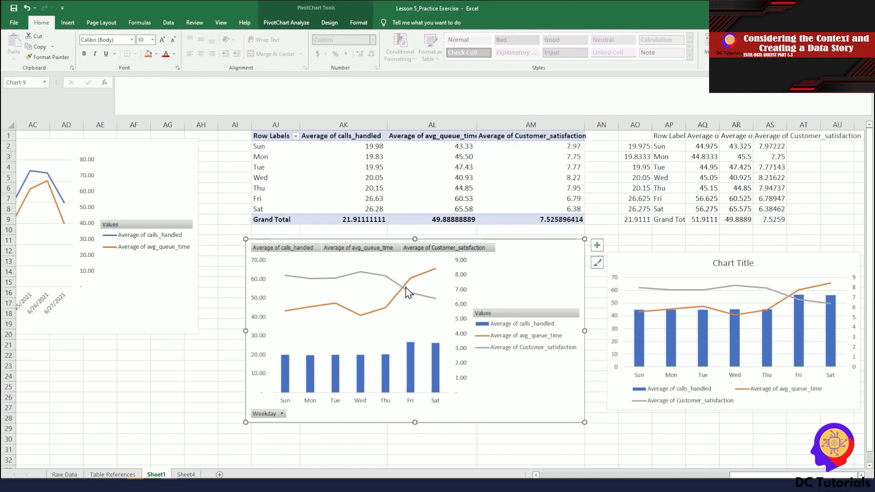
mouse_move(409, 293)
Examine the Sheet4 chart whose title links the 32% higher Friday and Saturday volume to the customer satisfaction rating
left_click(186, 474)
scroll(611, 286, "down", 7)
scroll(611, 286, "up", 7)
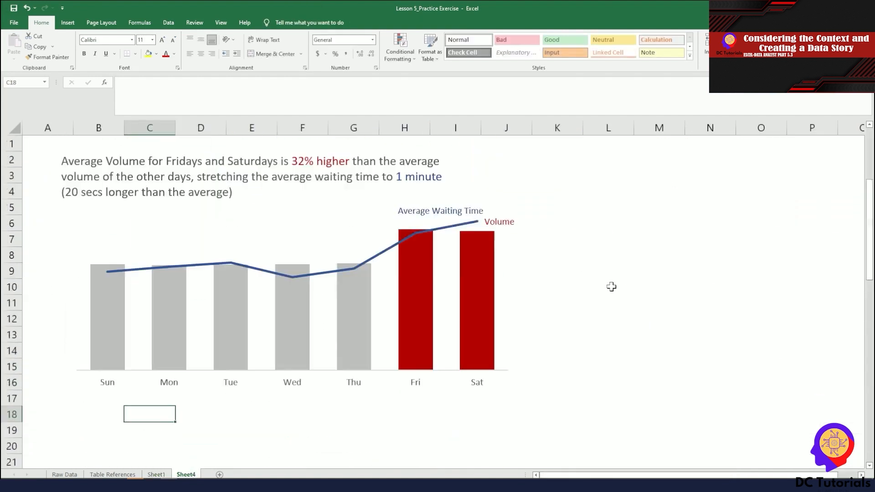
left_click_drag(870, 201, 870, 280)
left_click_drag(871, 292, 871, 314)
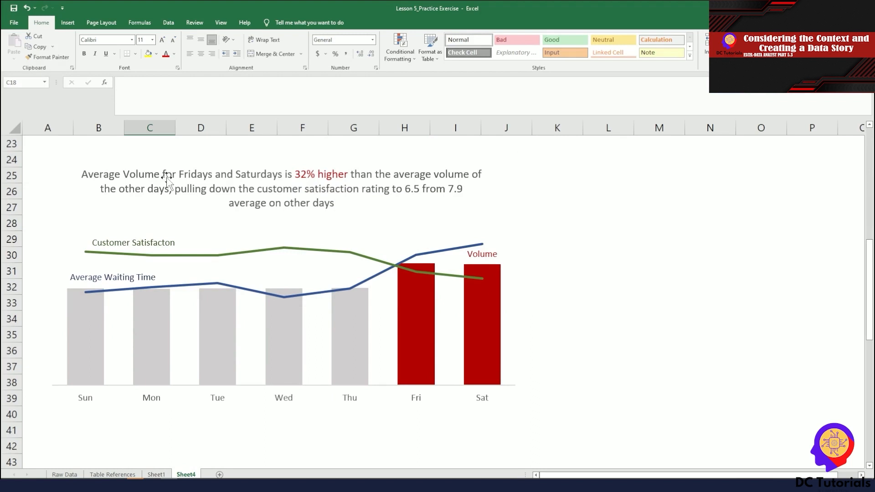
left_click(145, 189)
left_click(697, 244)
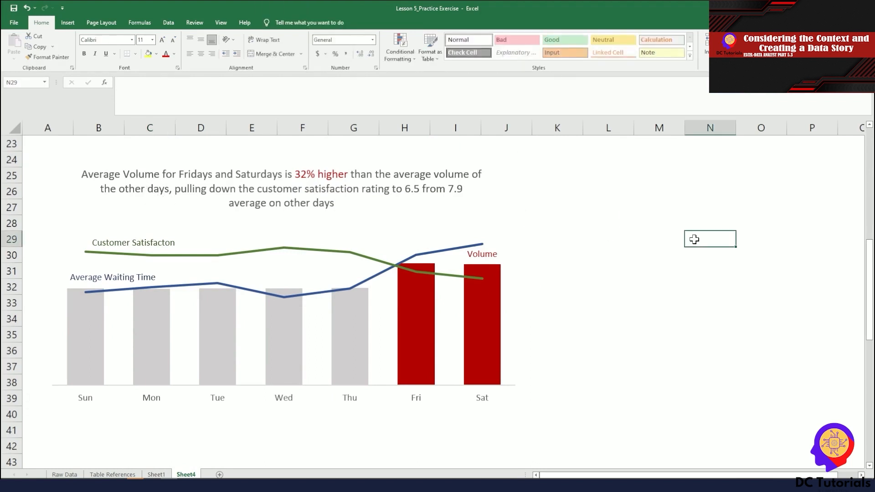
Compare the average waiting time chart at the start of Sheet4 with the customer satisfaction chart in rows 25 to 39
left_click_drag(870, 268, 872, 146)
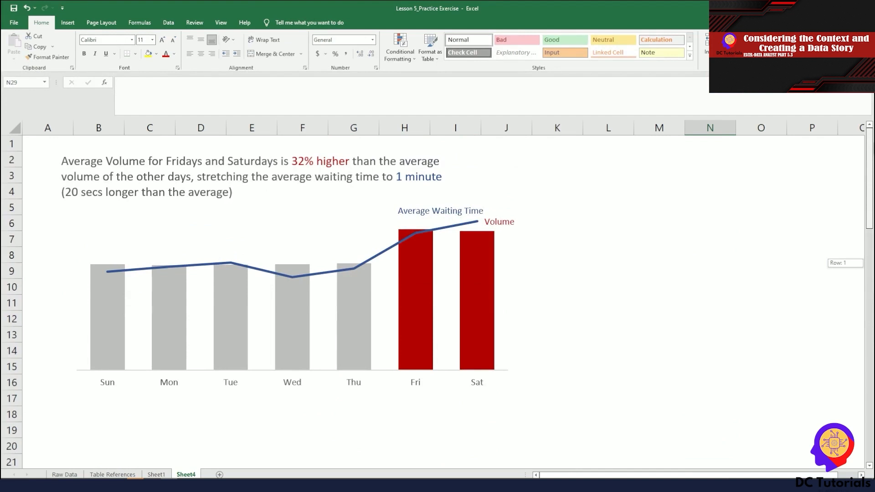
left_click_drag(869, 182, 868, 287)
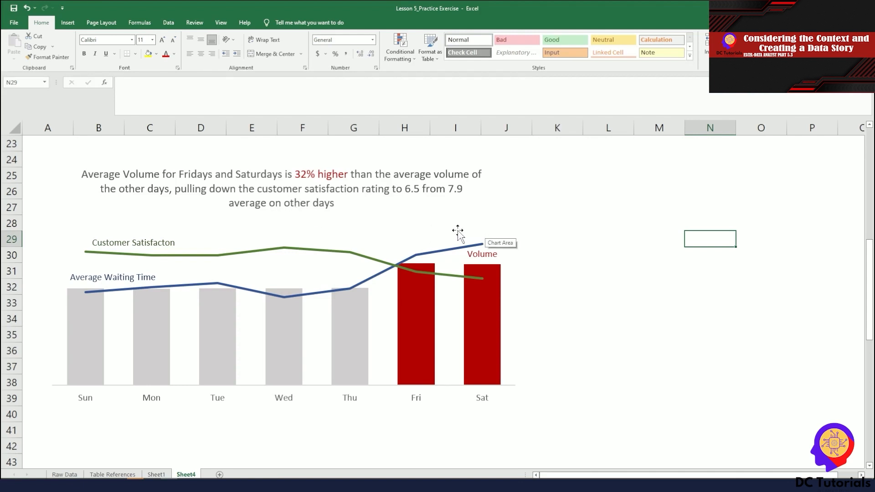
left_click(608, 255)
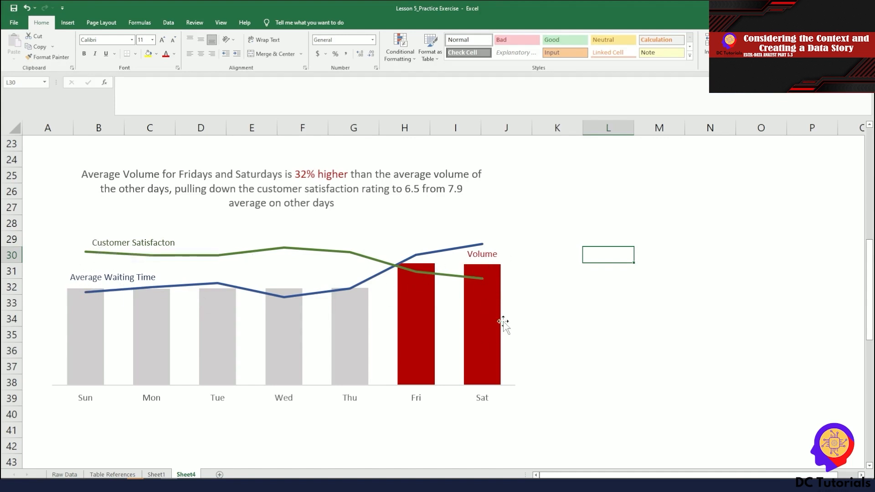
left_click(600, 317)
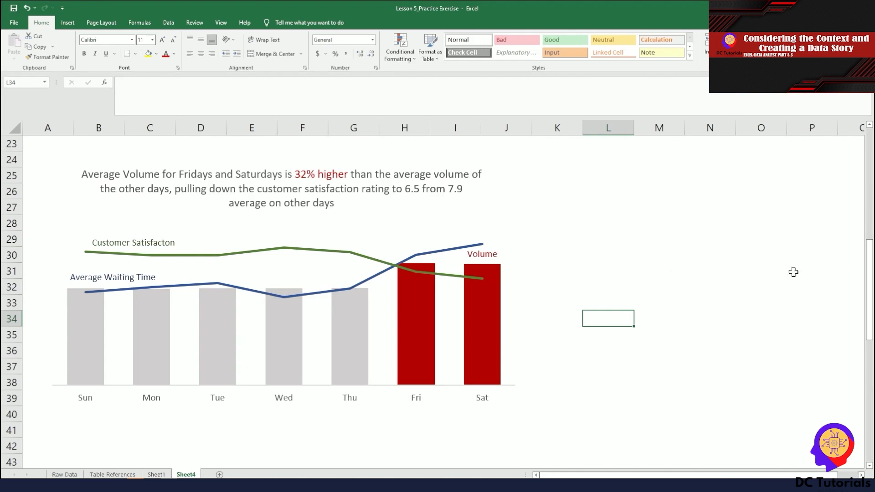
left_click(645, 250)
left_click(667, 285)
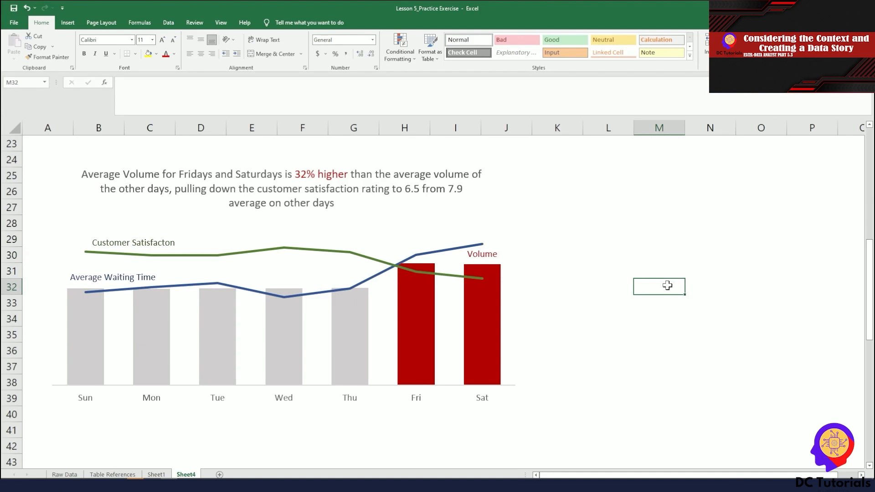
Examine the chart in rows 49 to 63 of Sheet4 and its bold recommendation to allocate more people during Fridays and Saturdays
left_click_drag(868, 290, 867, 407)
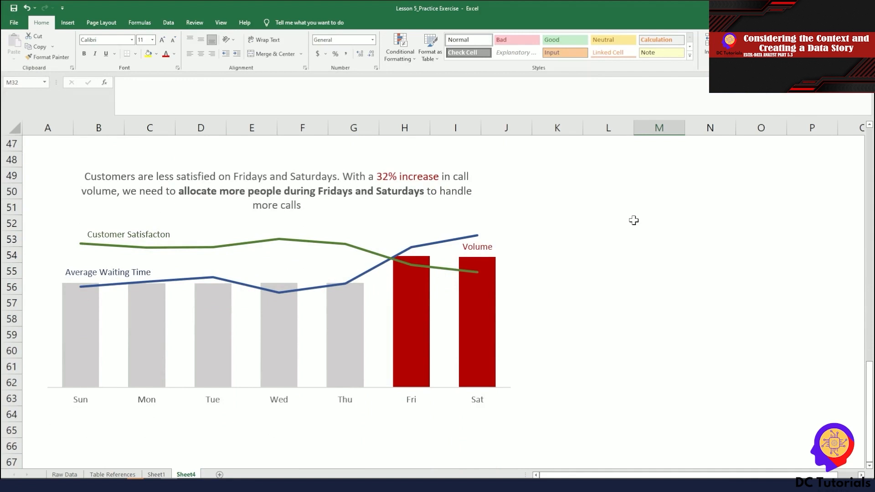
left_click(717, 249)
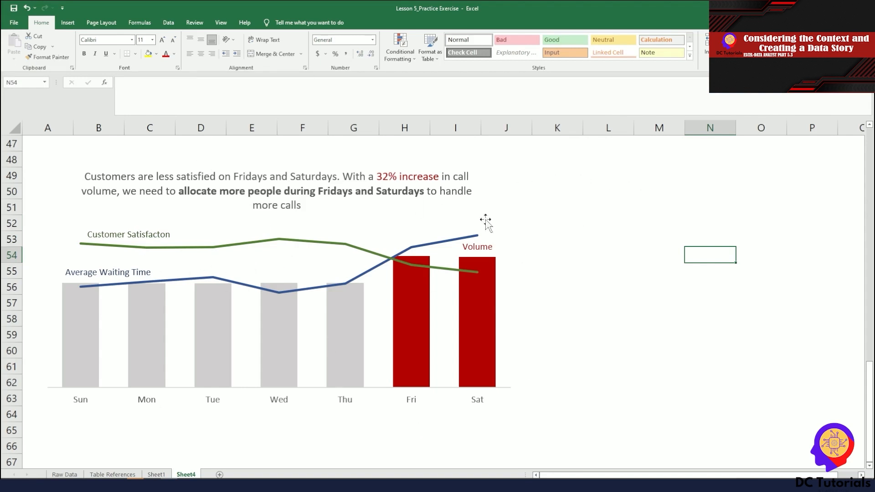
left_click(702, 233)
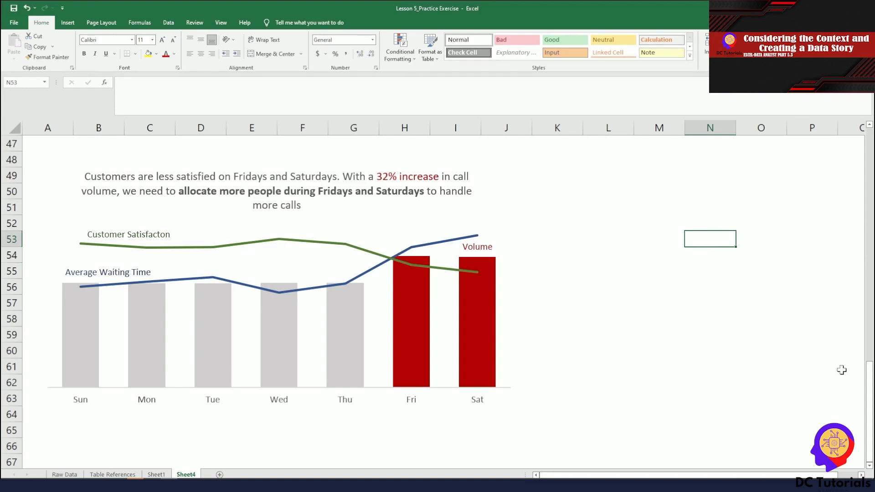
left_click_drag(871, 396, 872, 371)
left_click(689, 329)
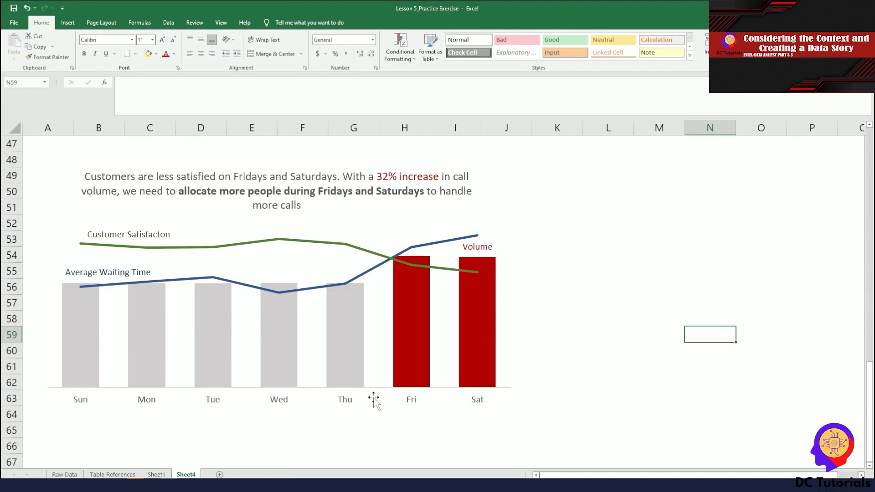
left_click(688, 282)
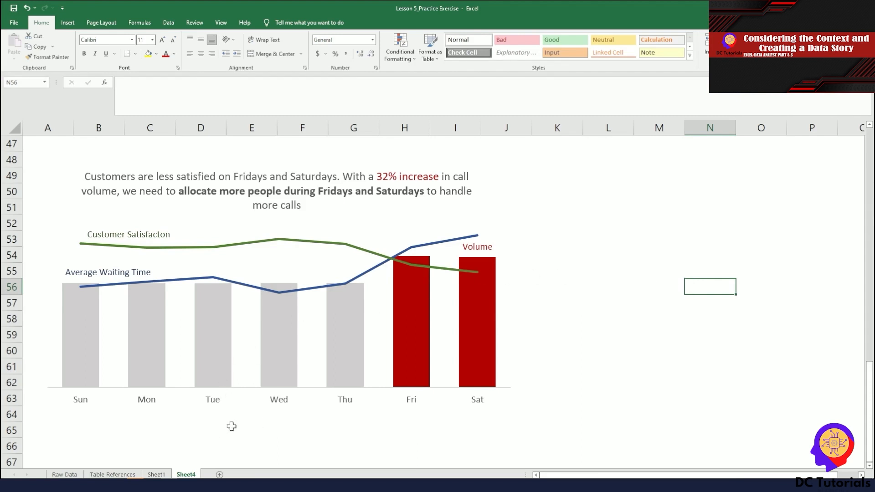
Check the calls_handled and avg_aht columns on the Raw Data sheet and widen column G to fit the product_id header
left_click(64, 474)
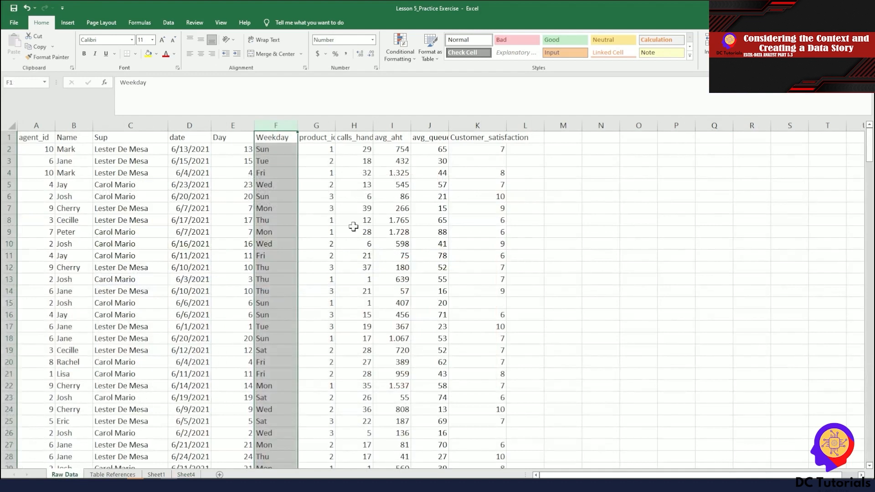
left_click(362, 160)
left_click(397, 141)
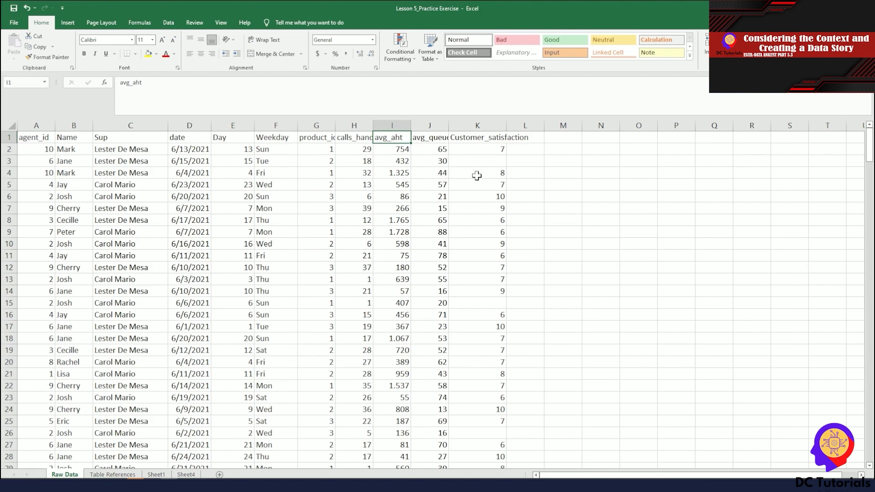
left_click(304, 139)
left_click(311, 158)
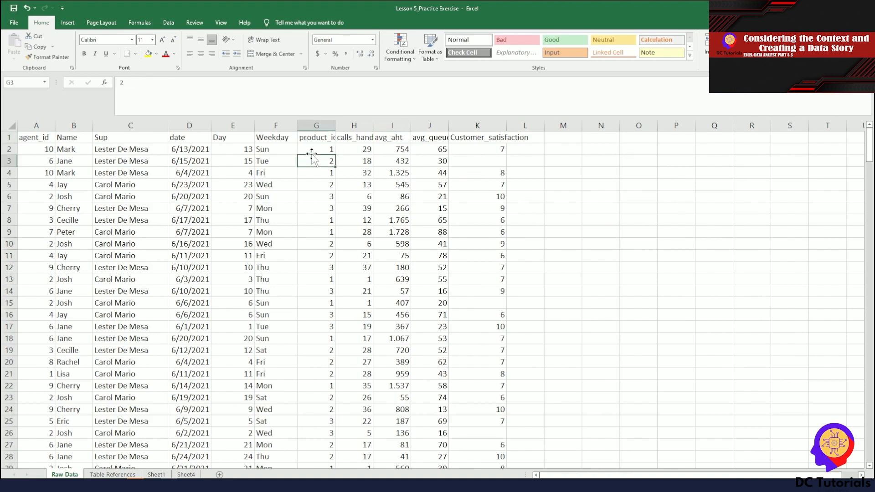
left_click_drag(335, 125, 349, 125)
left_click(328, 148)
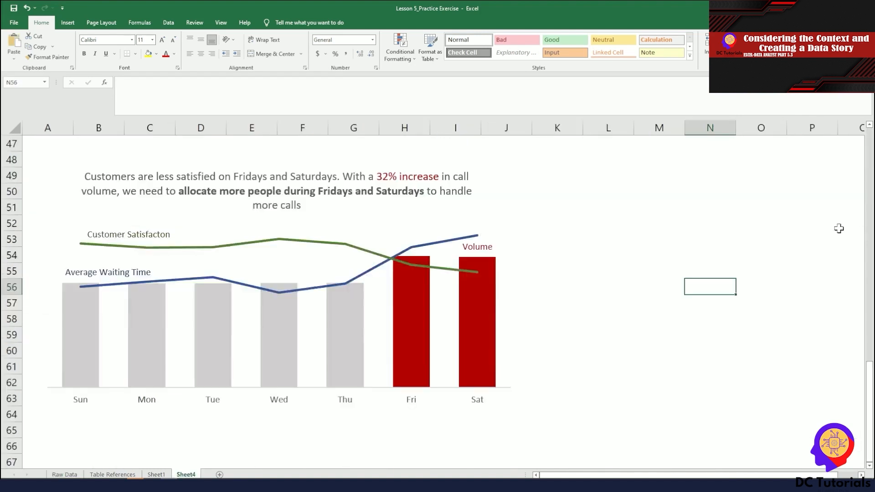
Examine the calls_handled and product_id columns on the Raw Data sheet, and return to the recommendation chart on Sheet4
left_click(67, 474)
left_click(376, 121)
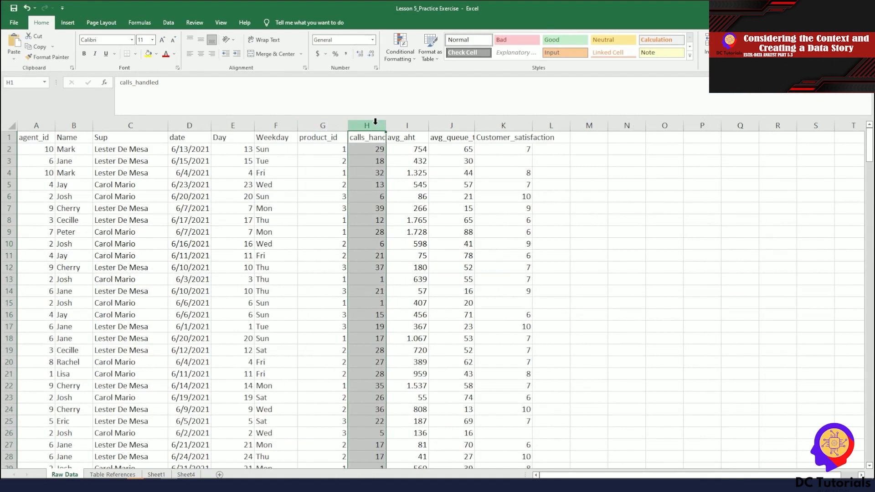
left_click(329, 126)
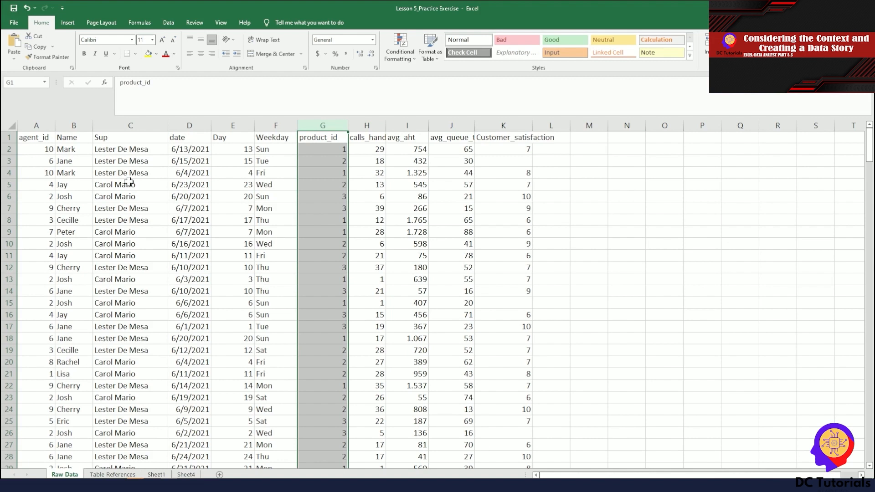
left_click(186, 474)
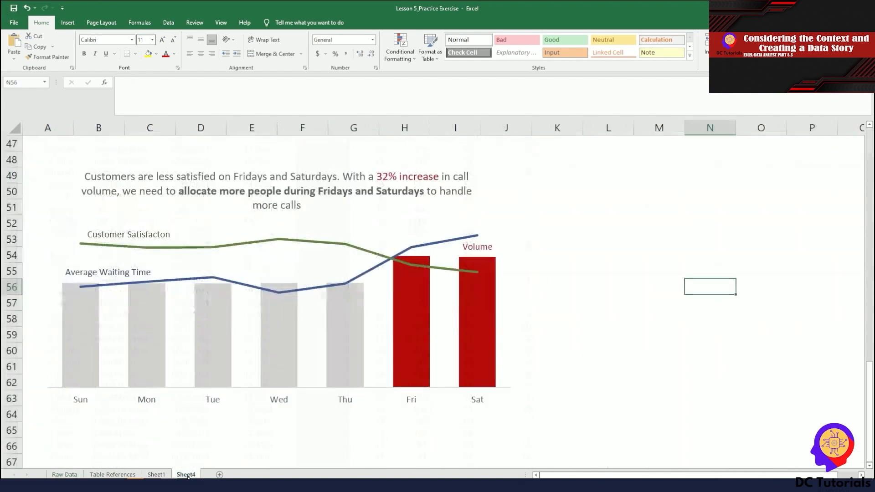